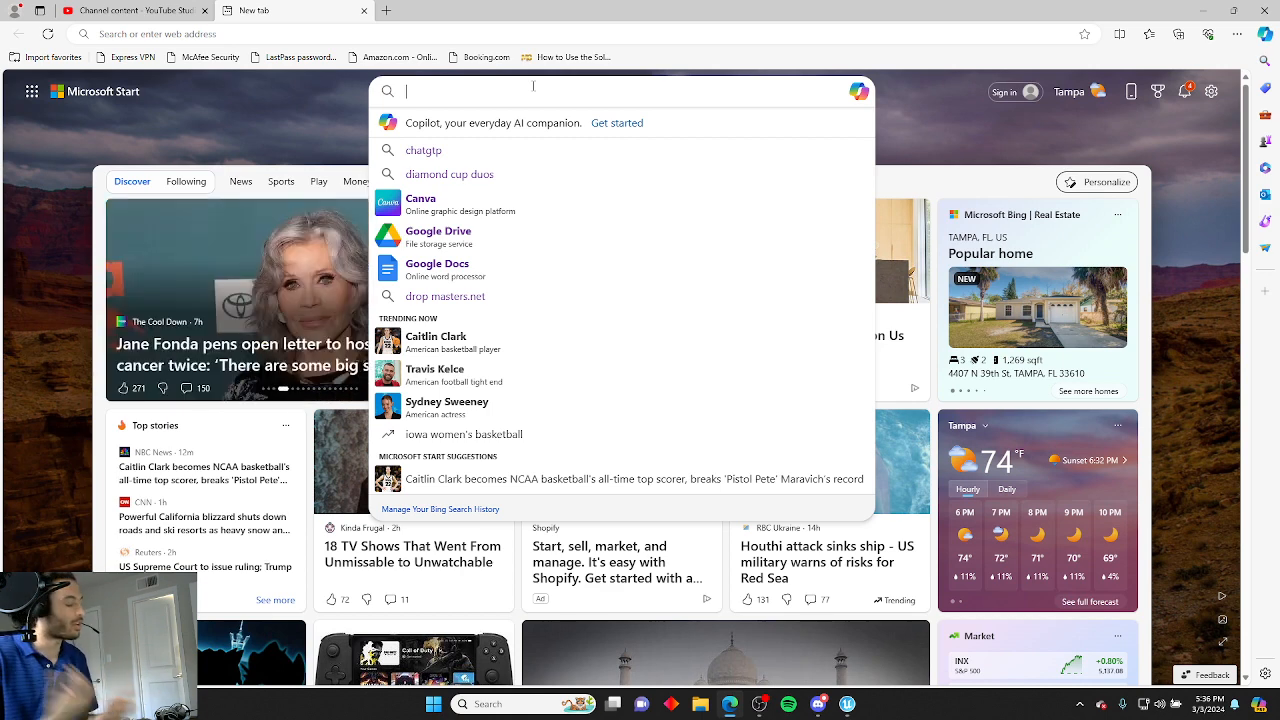
# Search the web for "sword" and switch to the image results.
pyautogui.write('sword')
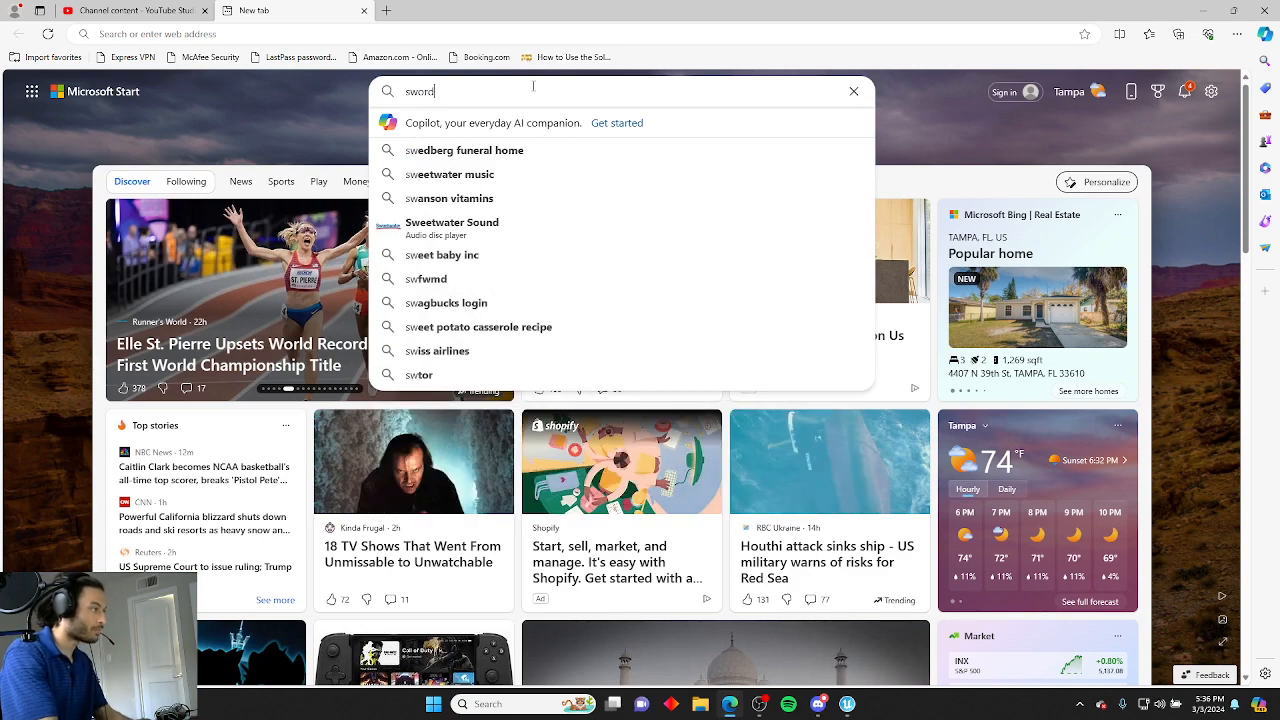
pyautogui.press('Return')
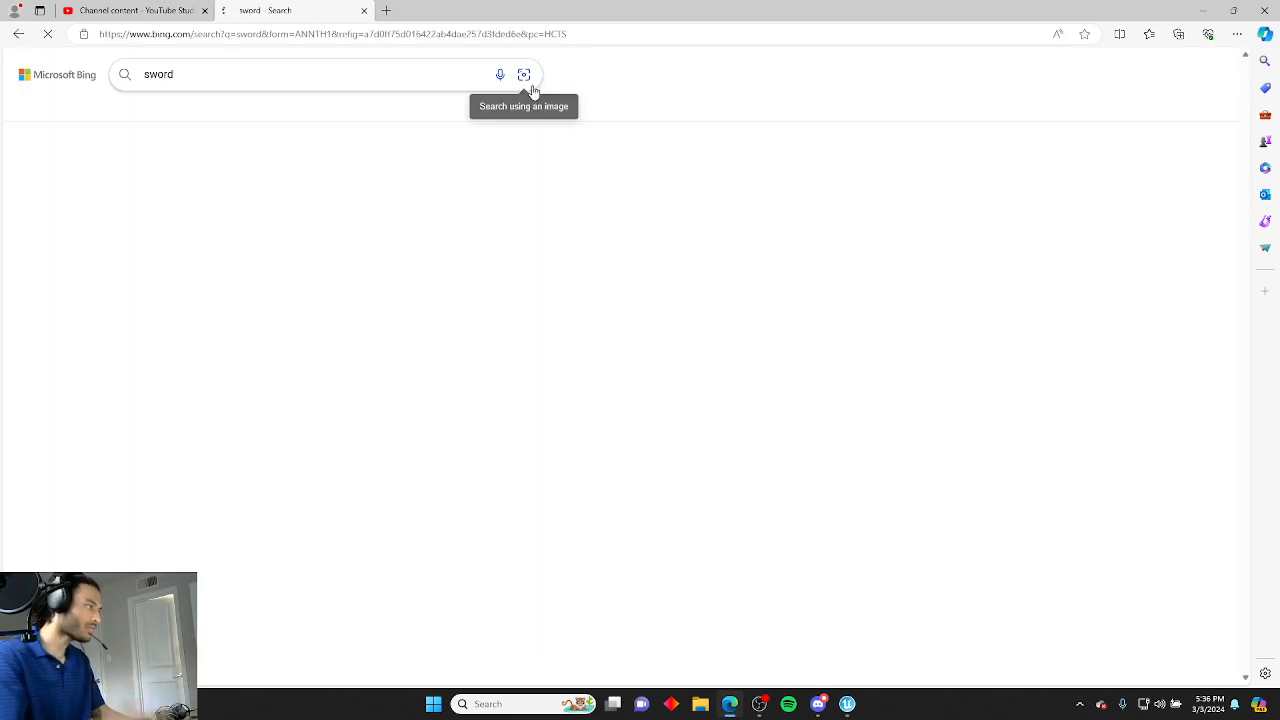
pyautogui.click(339, 107)
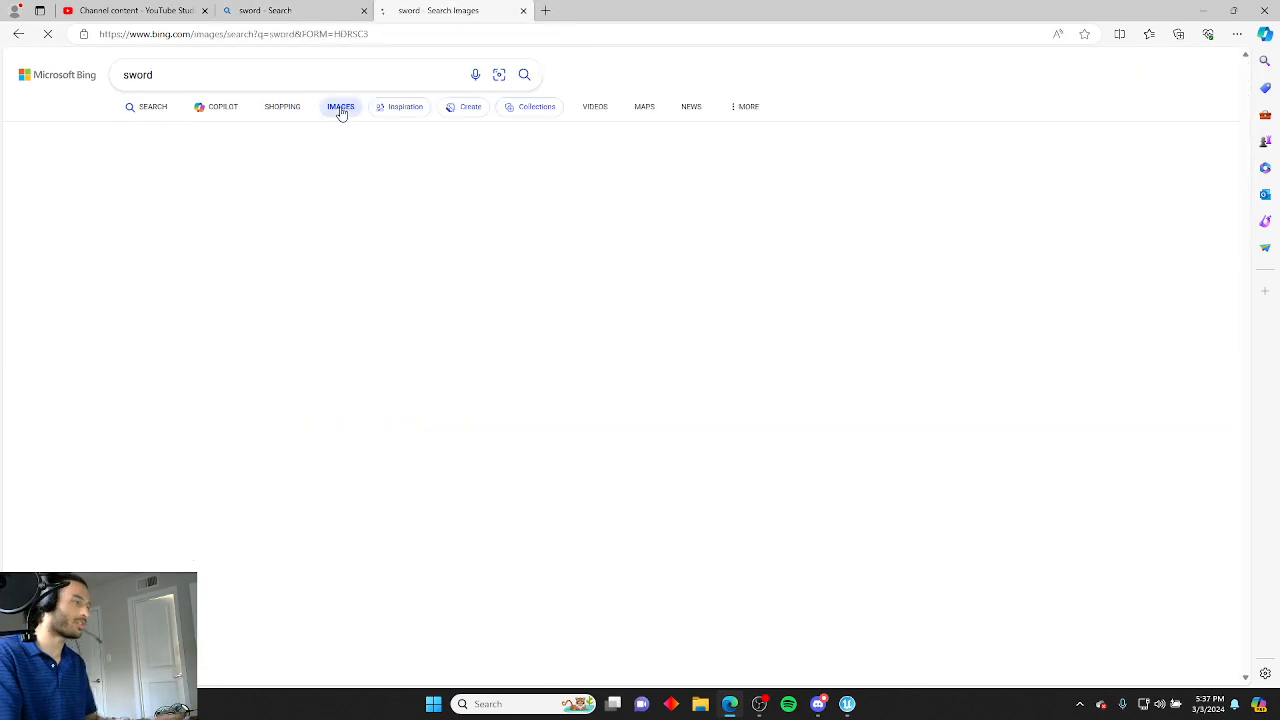
# Browse the sword image results for a suitable reference picture.
pyautogui.scroll(-5, 430, 250)
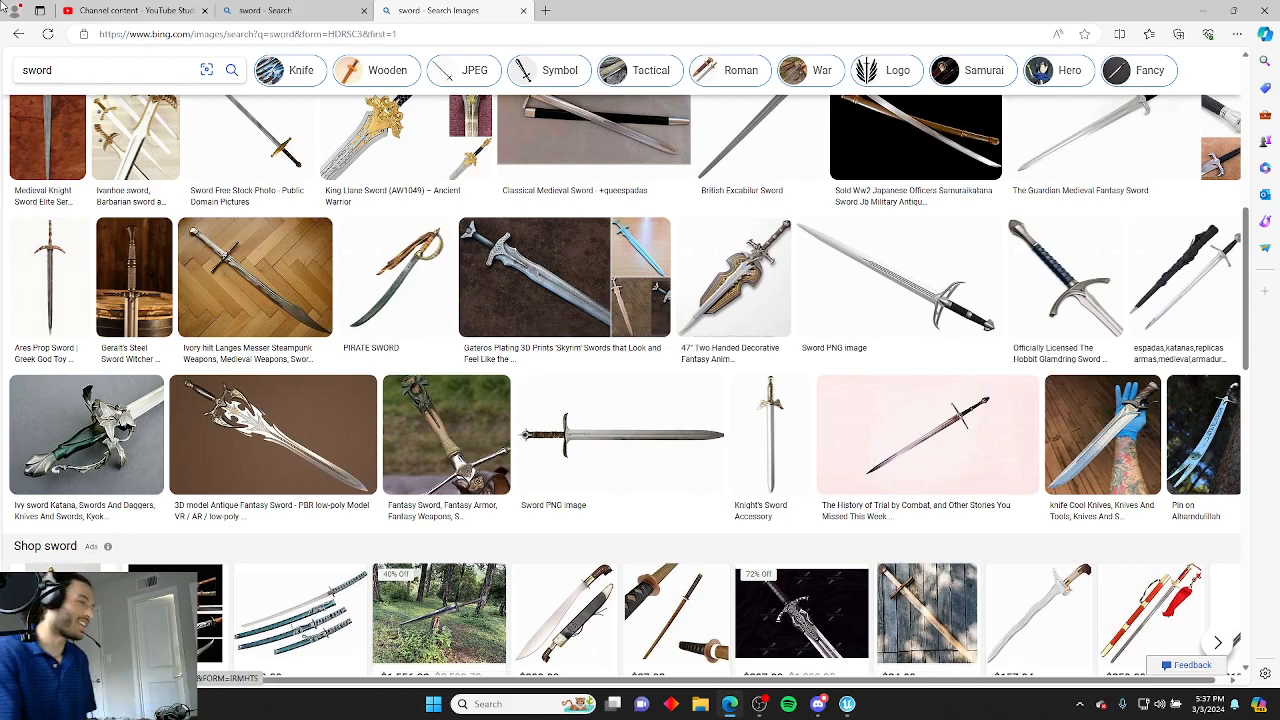
pyautogui.scroll(-3, 305, 262)
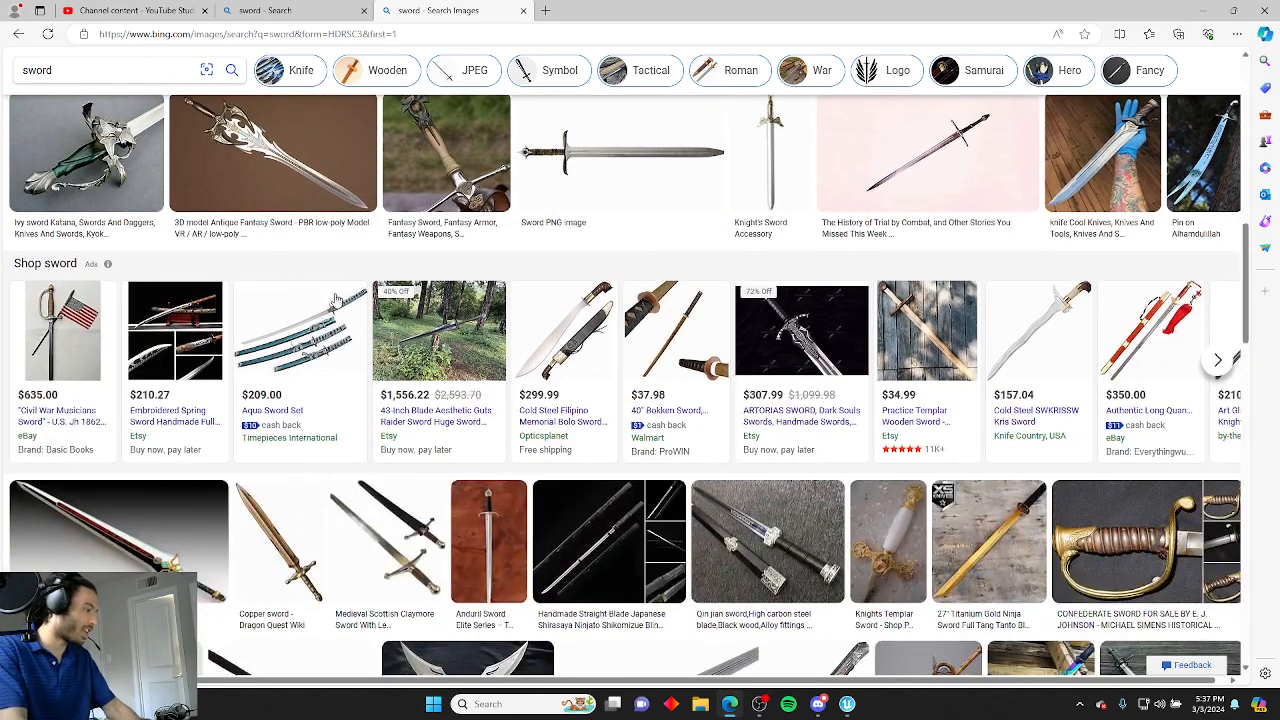
pyautogui.scroll(-4, 406, 332)
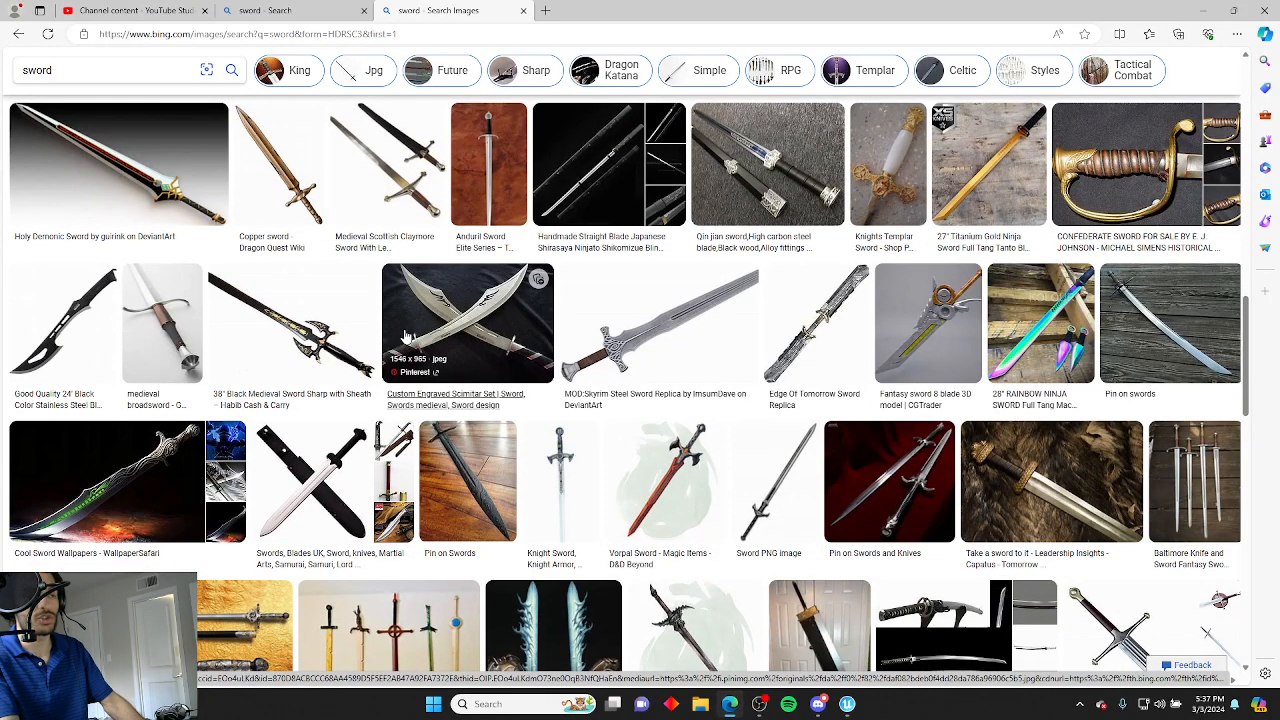
pyautogui.scroll(-1, 809, 291)
pyautogui.scroll(-2, 797, 297)
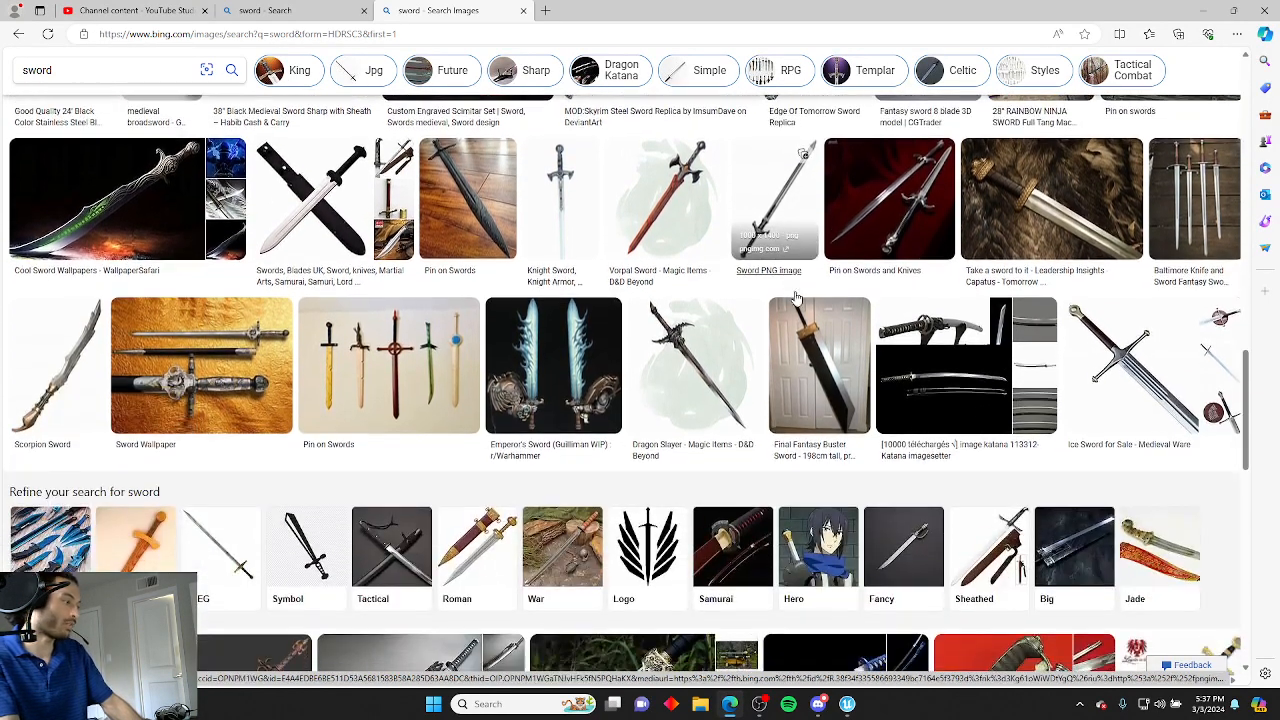
pyautogui.scroll(-2, 797, 297)
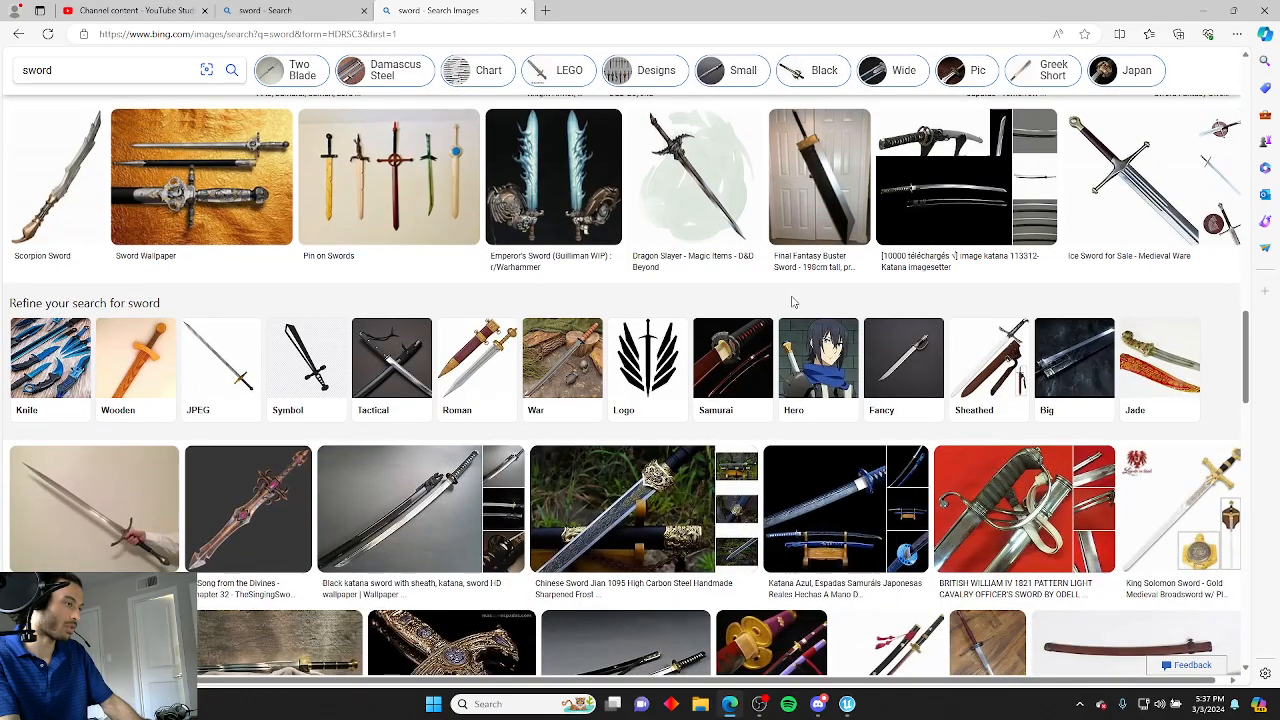
pyautogui.scroll(-3, 790, 302)
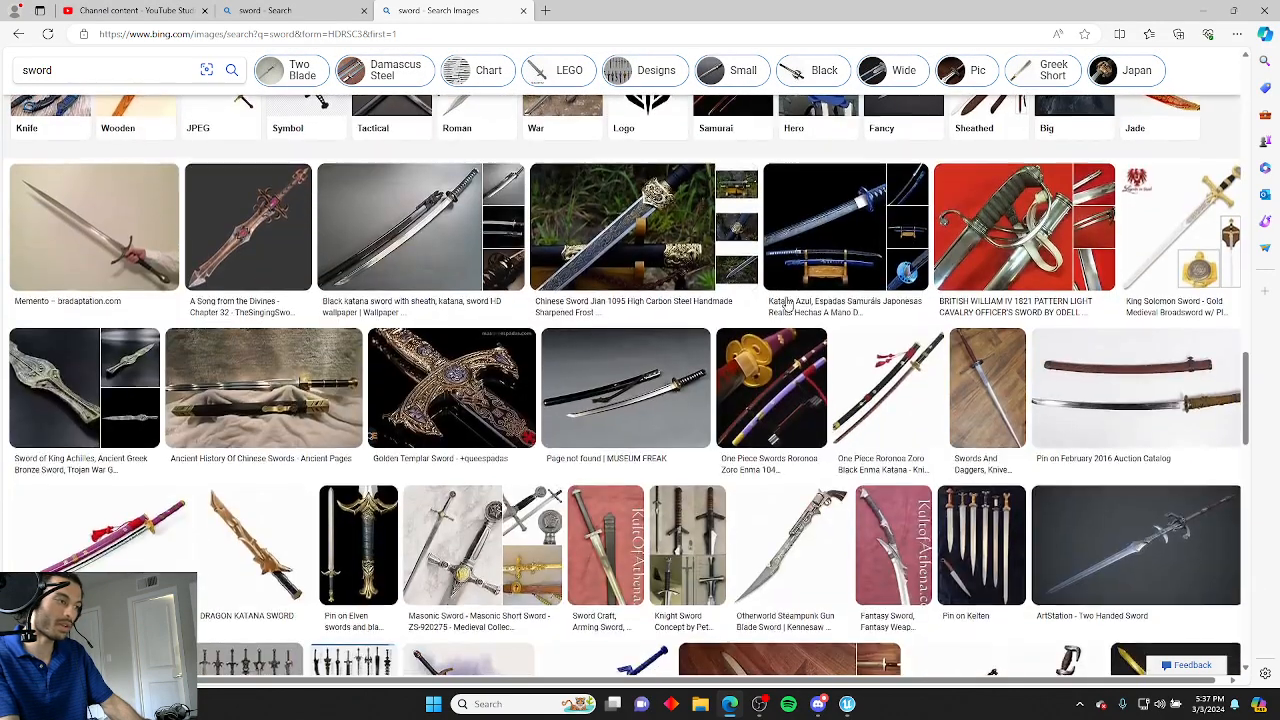
pyautogui.scroll(10, 783, 303)
pyautogui.scroll(8, 771, 303)
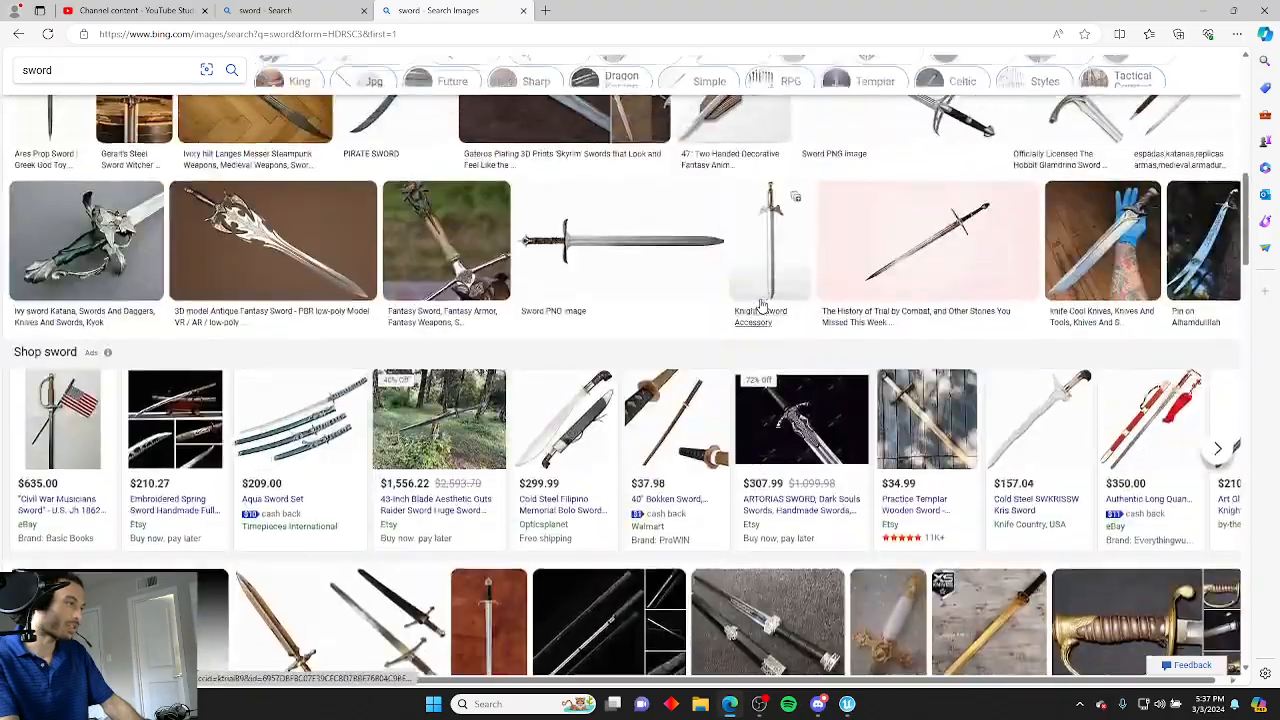
pyautogui.scroll(5, 762, 305)
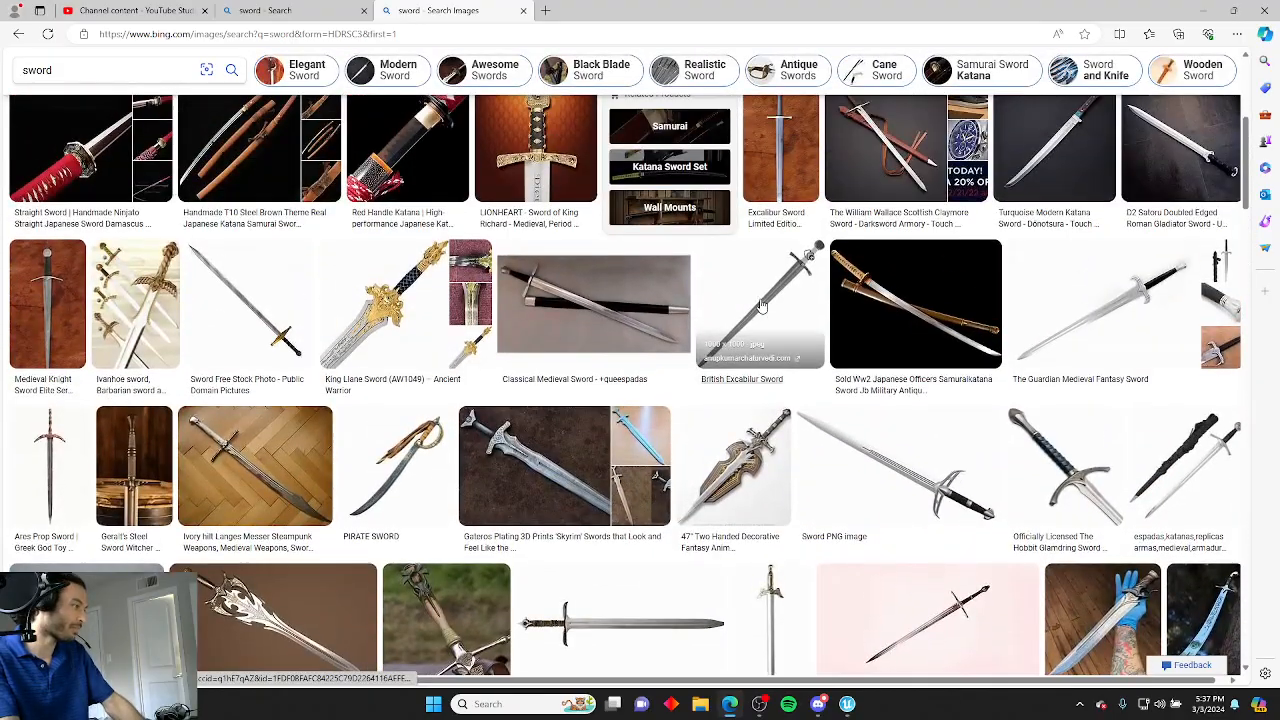
pyautogui.scroll(-3, 762, 305)
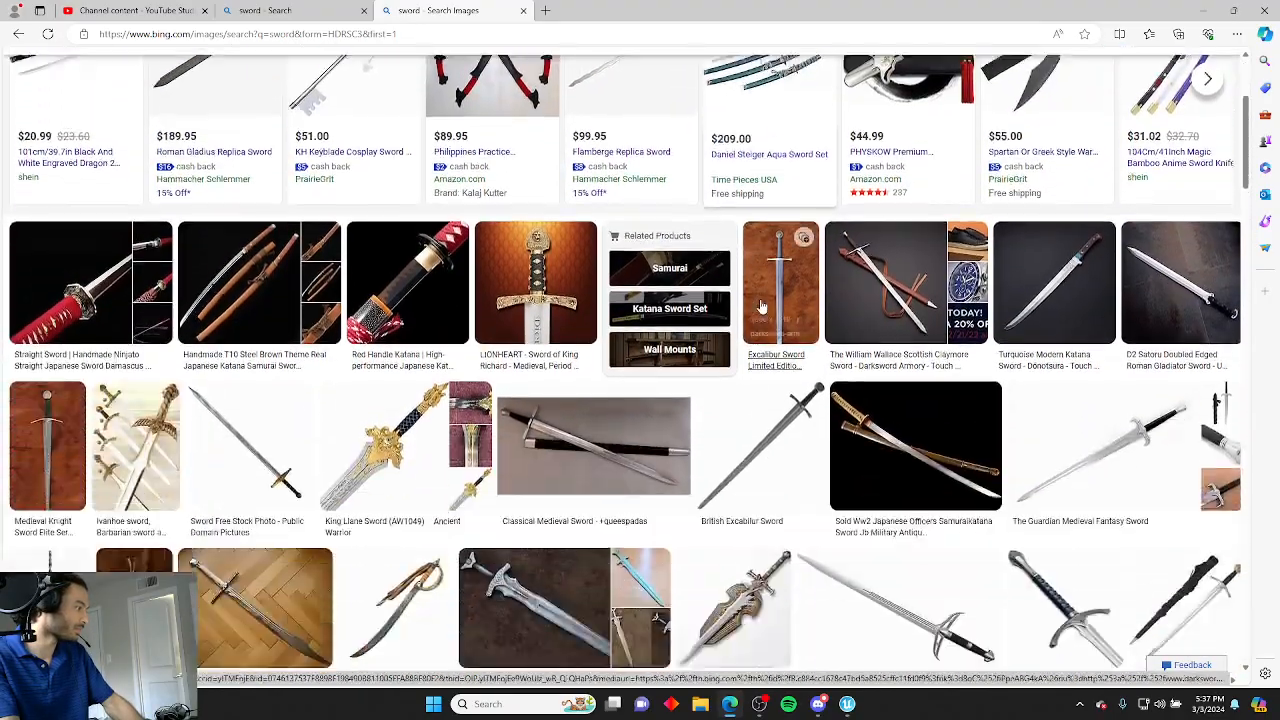
pyautogui.scroll(-1, 762, 305)
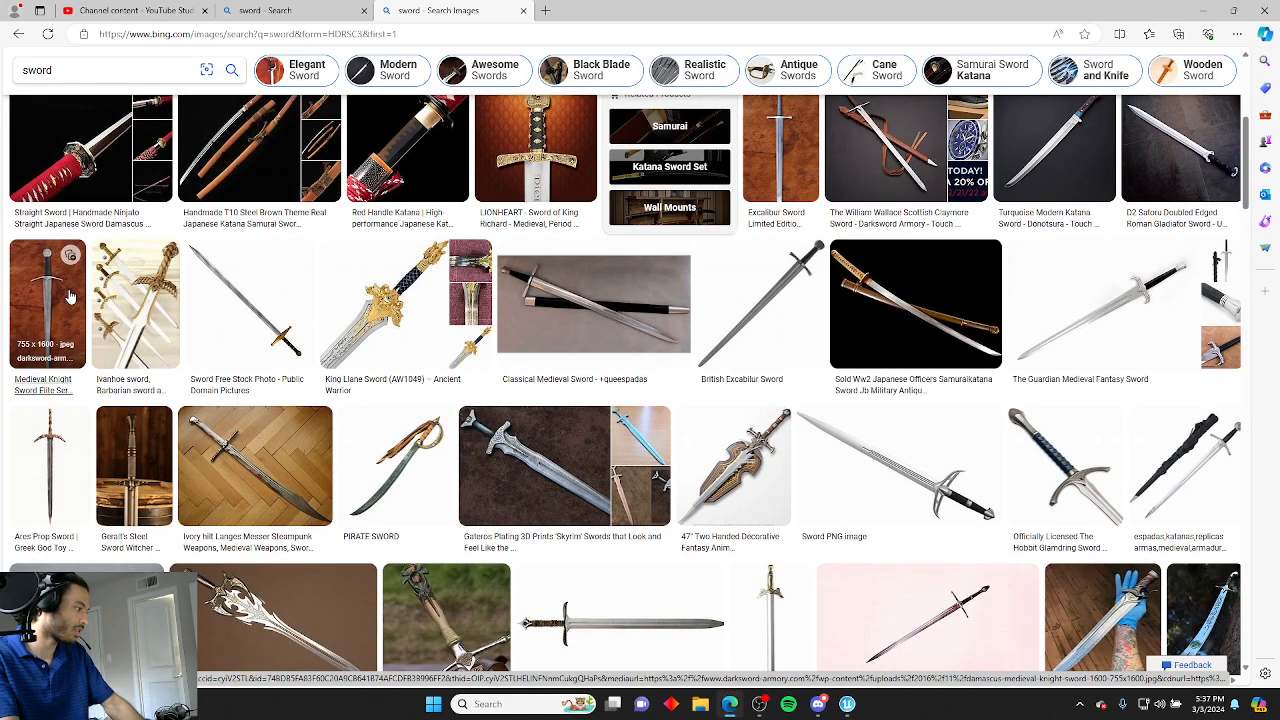
# Open the ivory-hilt Langes Messer sword image at full size in a new tab.
pyautogui.click(253, 478)
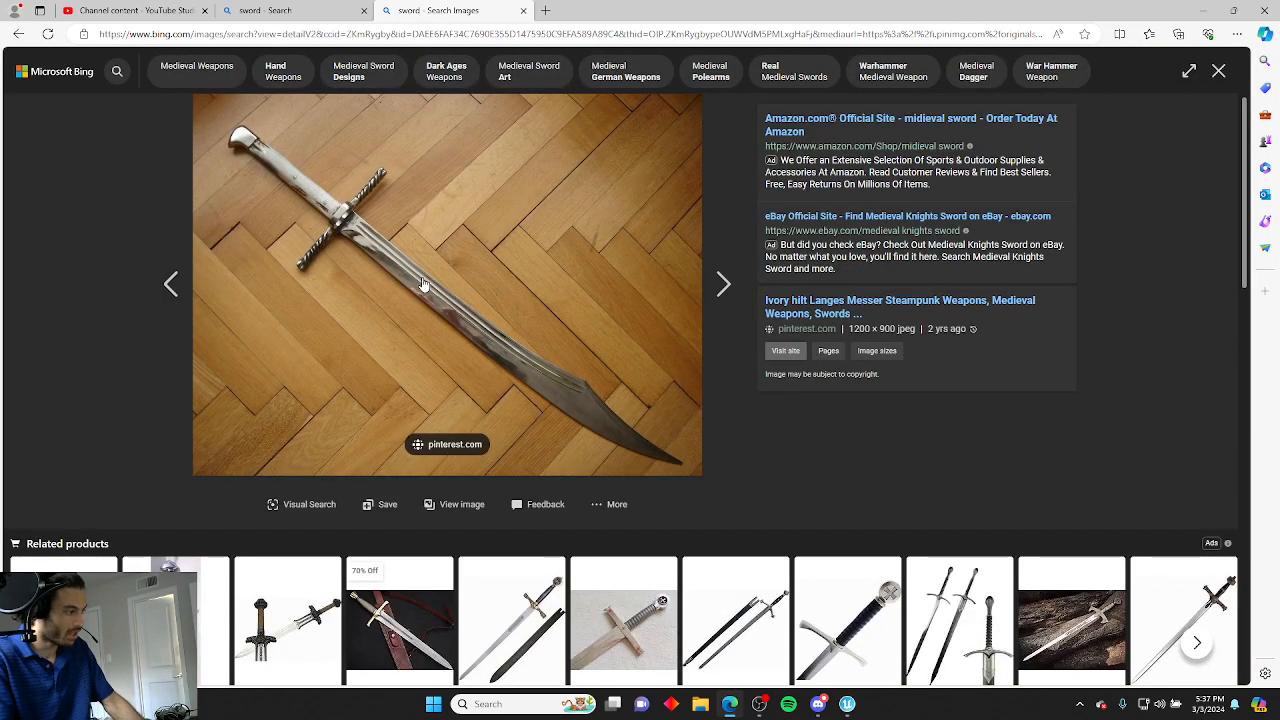
pyautogui.press('Right')
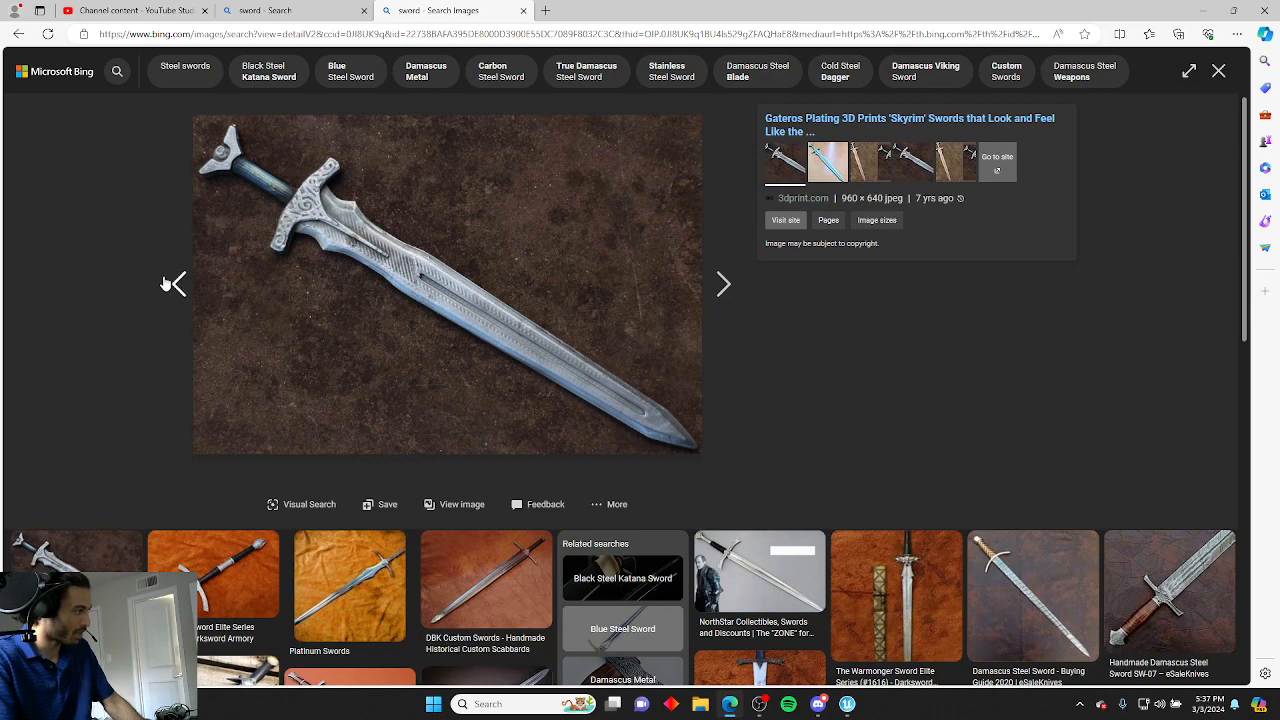
pyautogui.click(172, 284)
pyautogui.rightClick(456, 330)
pyautogui.click(480, 346)
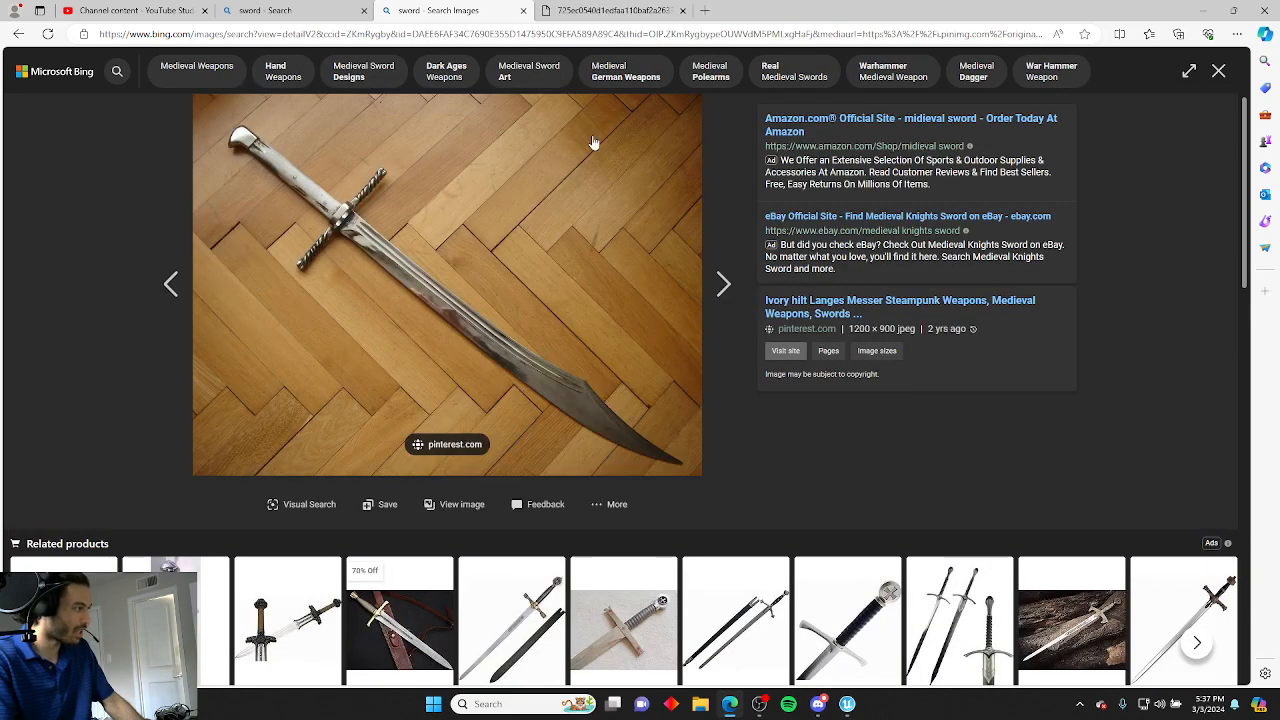
pyautogui.hotkey('ctrl', 'Tab')
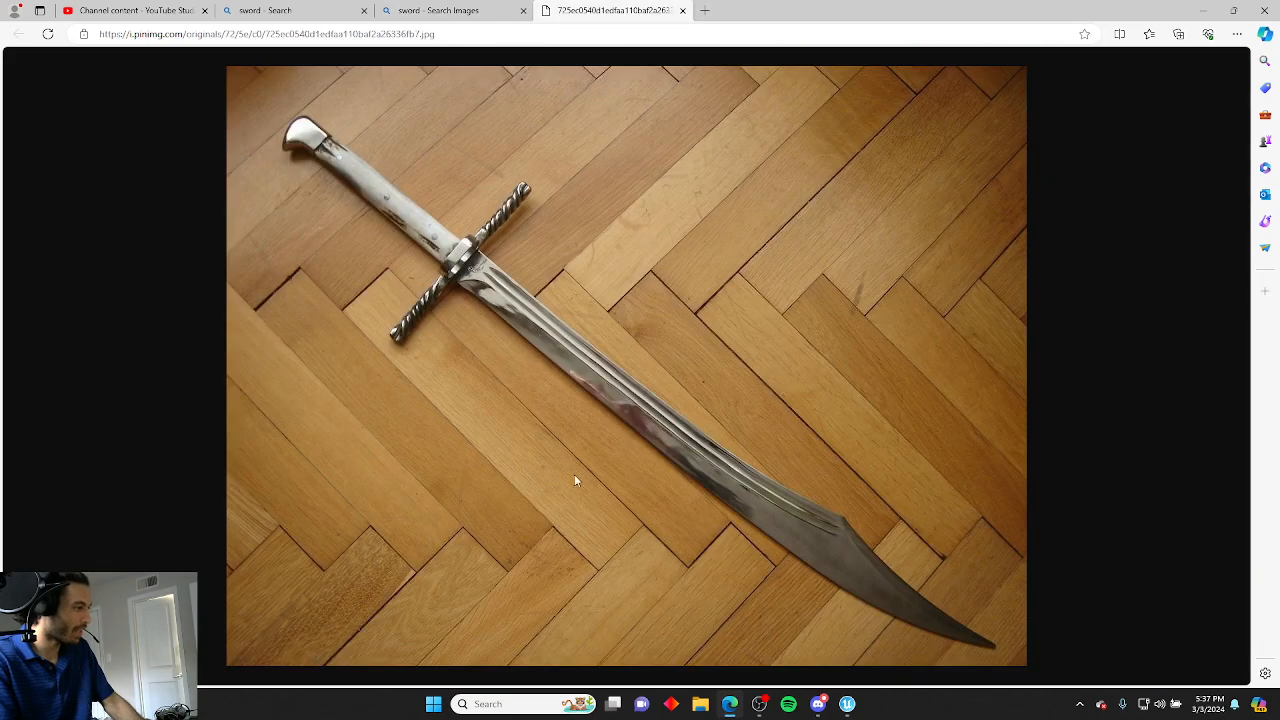
# Examine the full-size sword image closely at higher zoom.
pyautogui.keyDown('ctrl'); pyautogui.scroll(3, 529, 317); pyautogui.keyUp('ctrl')
pyautogui.moveTo(528, 310)
pyautogui.mouseDown()
pyautogui.moveTo(502, 302)
pyautogui.moveTo(540, 305)
pyautogui.mouseUp()
pyautogui.rightClick(518, 314)
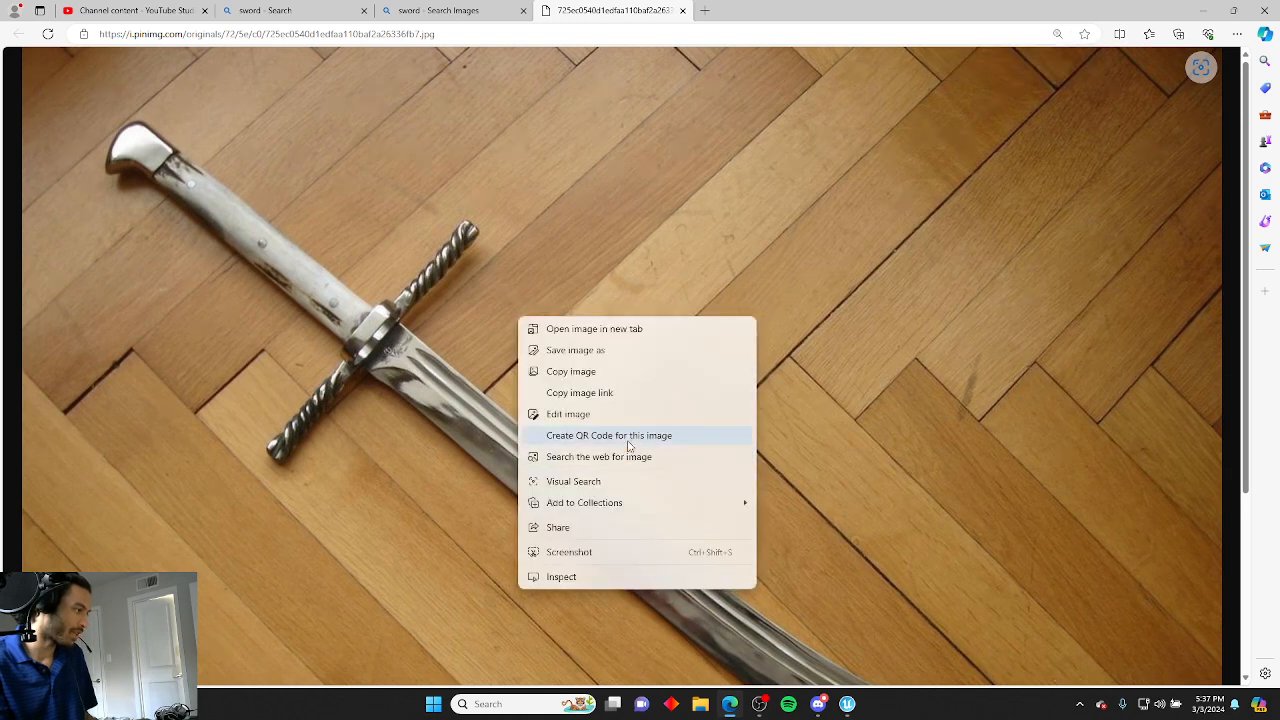
pyautogui.click(937, 364)
pyautogui.keyDown('ctrl'); pyautogui.scroll(-1, 933, 365); pyautogui.keyUp('ctrl')
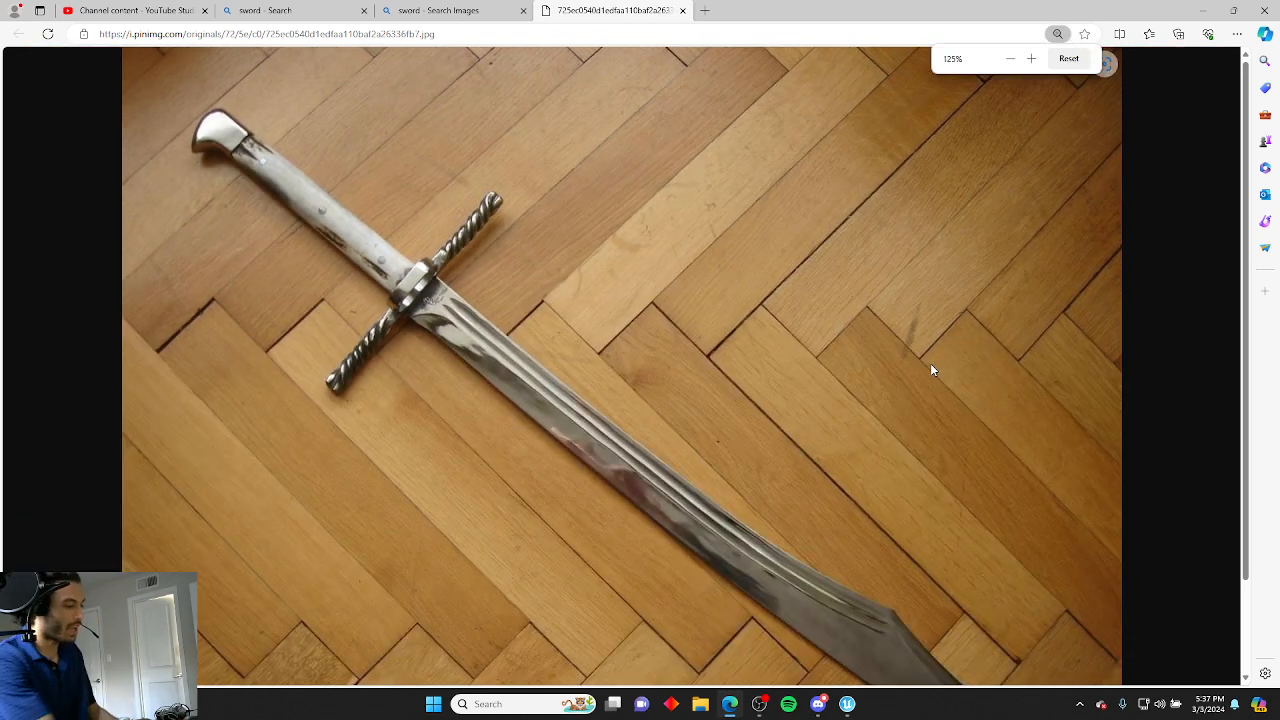
pyautogui.keyDown('ctrl'); pyautogui.scroll(-1, 930, 370); pyautogui.keyUp('ctrl')
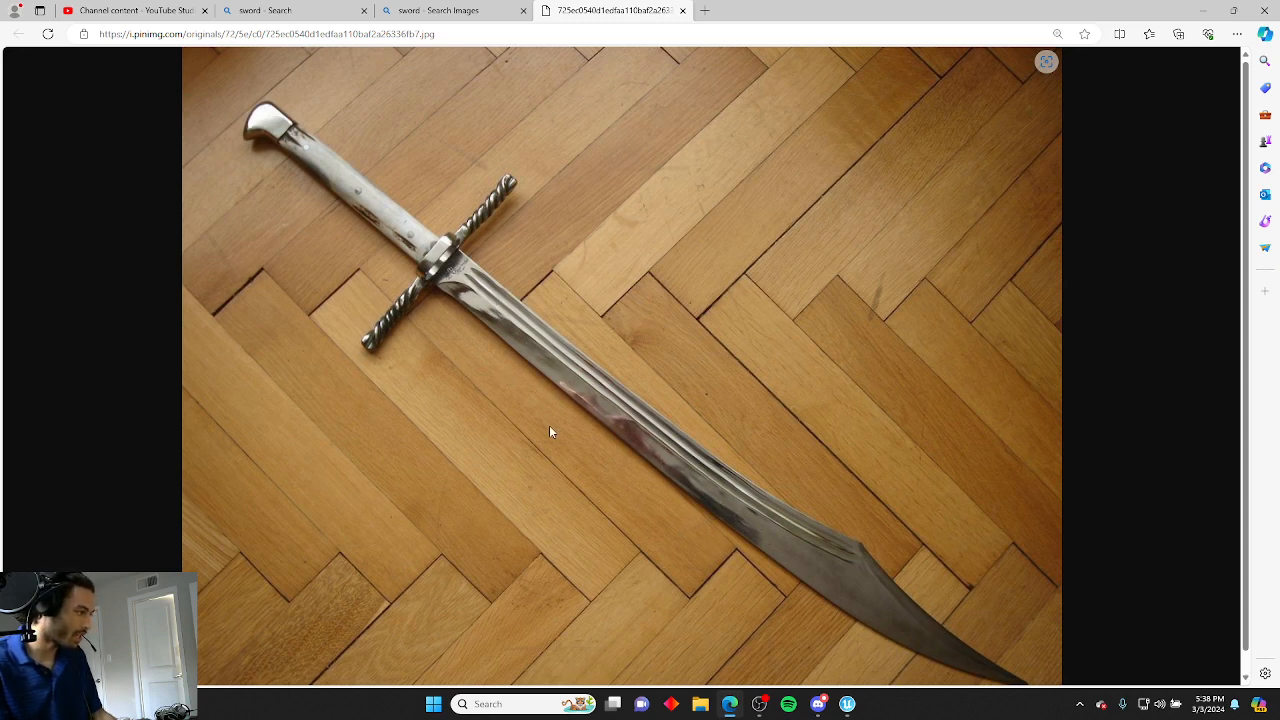
pyautogui.scroll(-1, 623, 436)
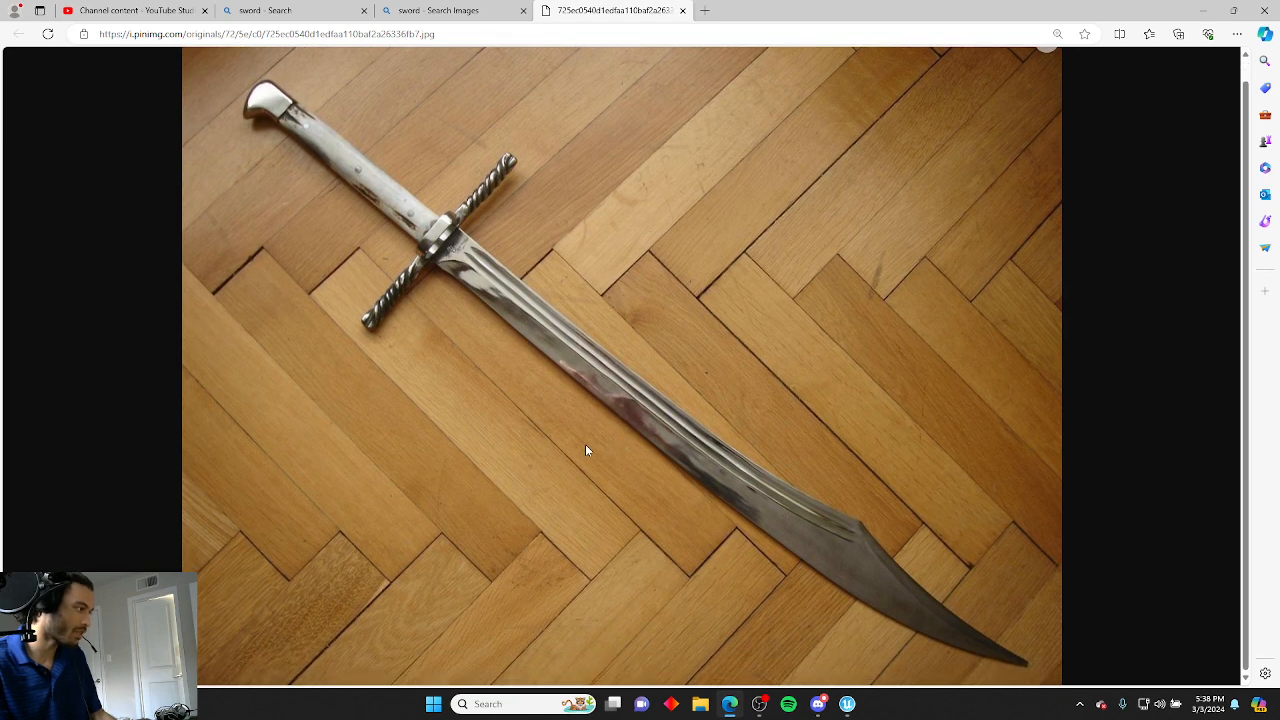
pyautogui.scroll(1, 582, 451)
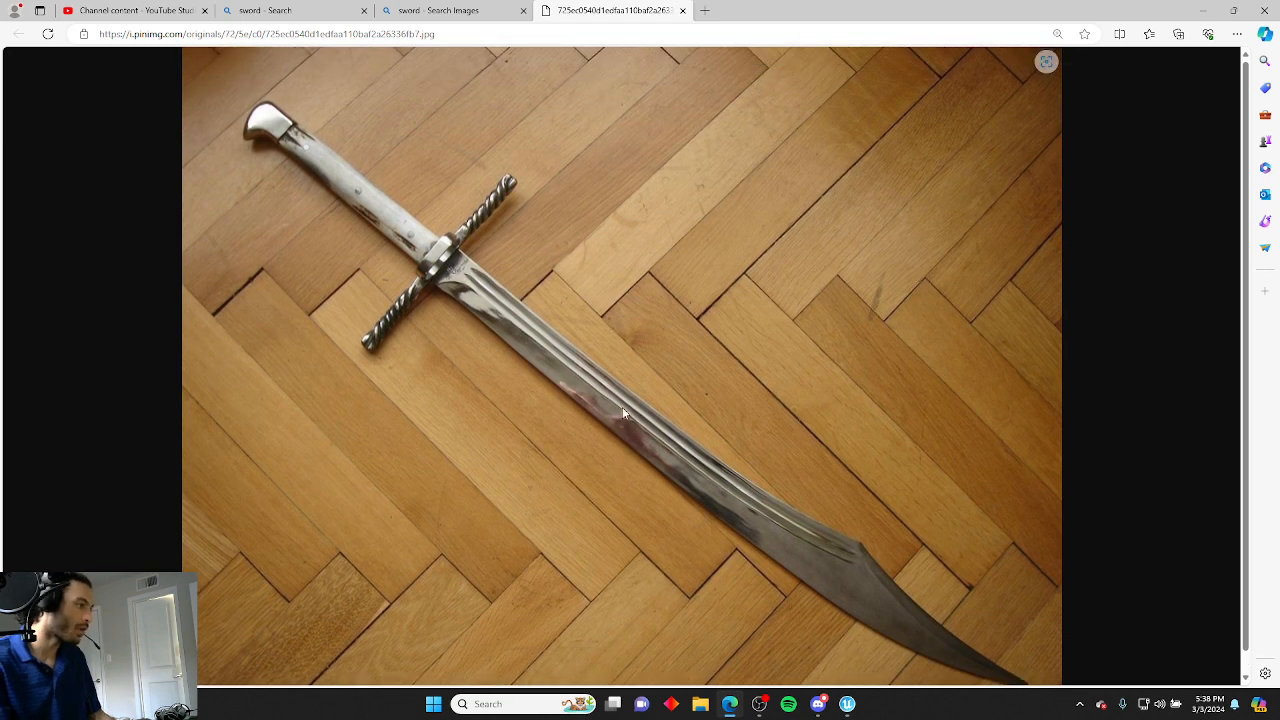
# Save the sword image to the Desktop as referenceImageSword.
pyautogui.rightClick(622, 408)
pyautogui.click(658, 442)
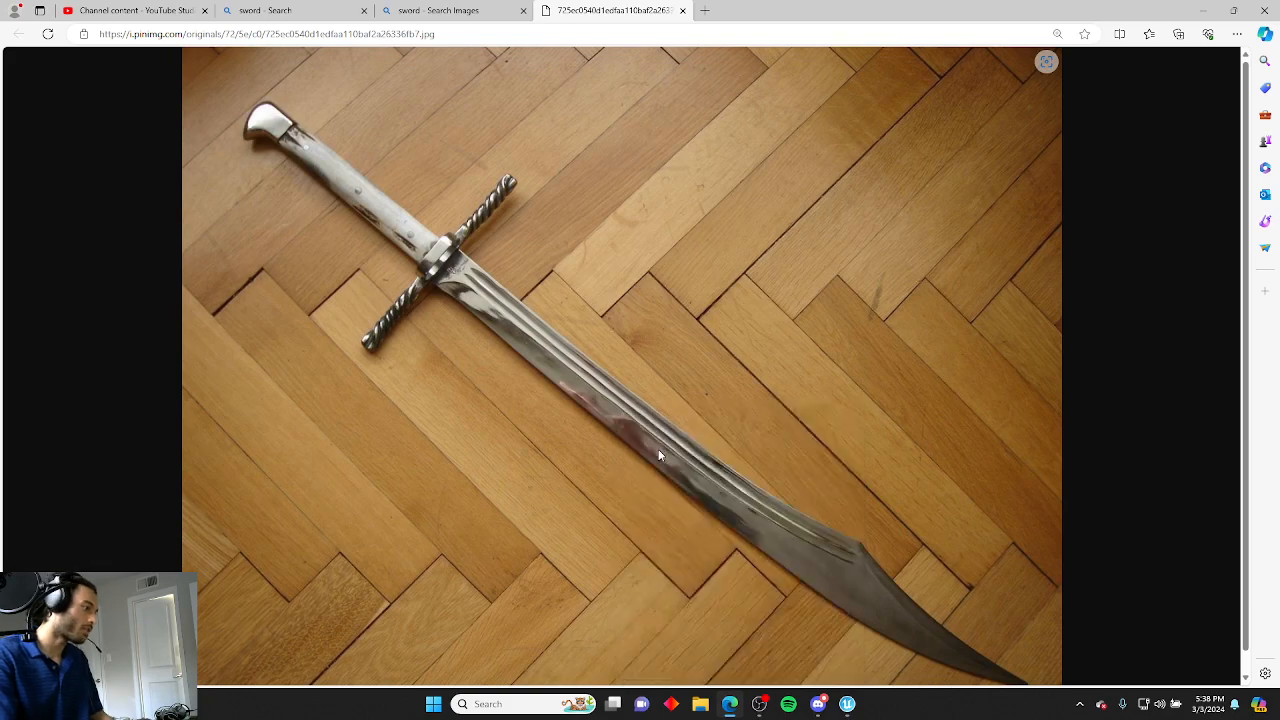
pyautogui.click(60, 110)
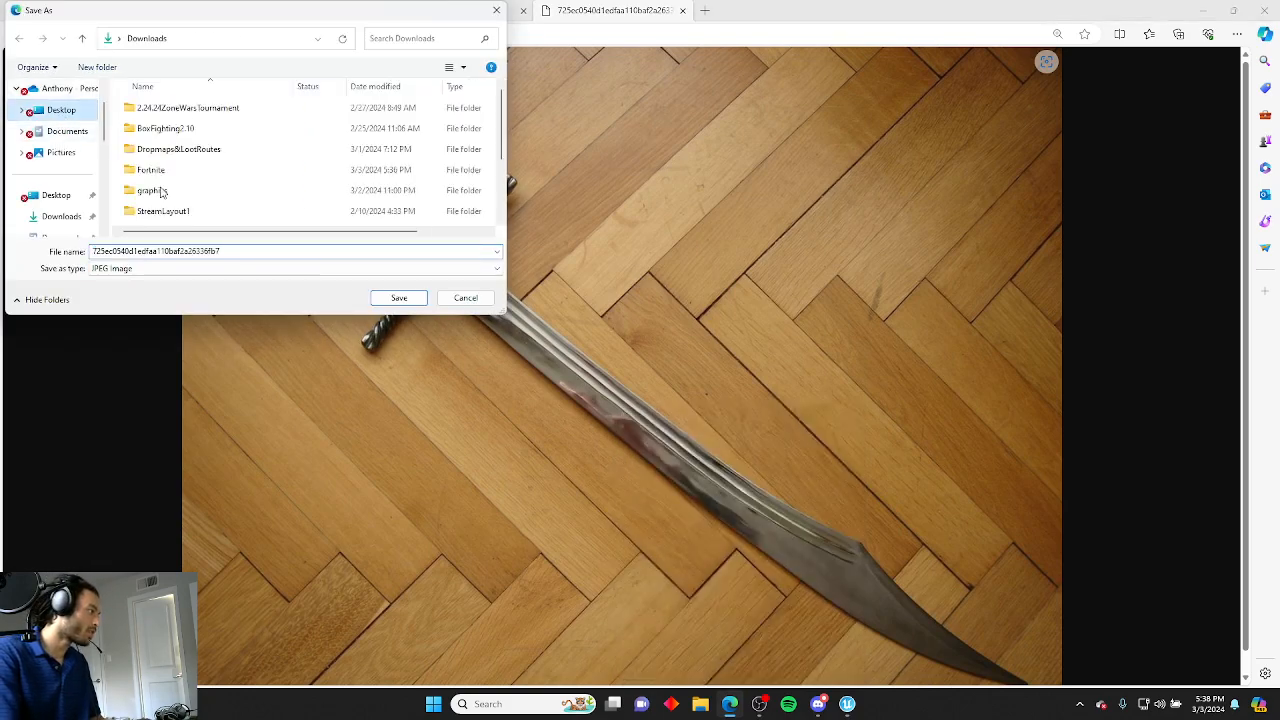
pyautogui.write('reference')
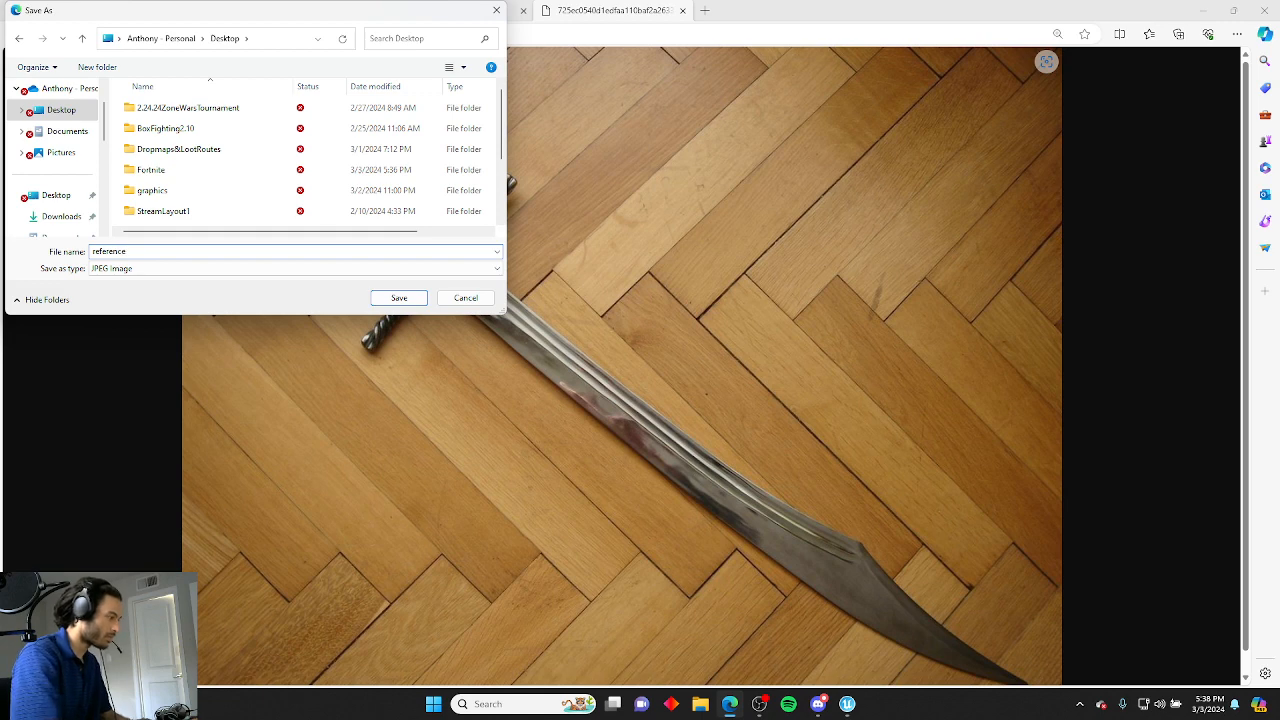
pyautogui.write('ImageSwor')
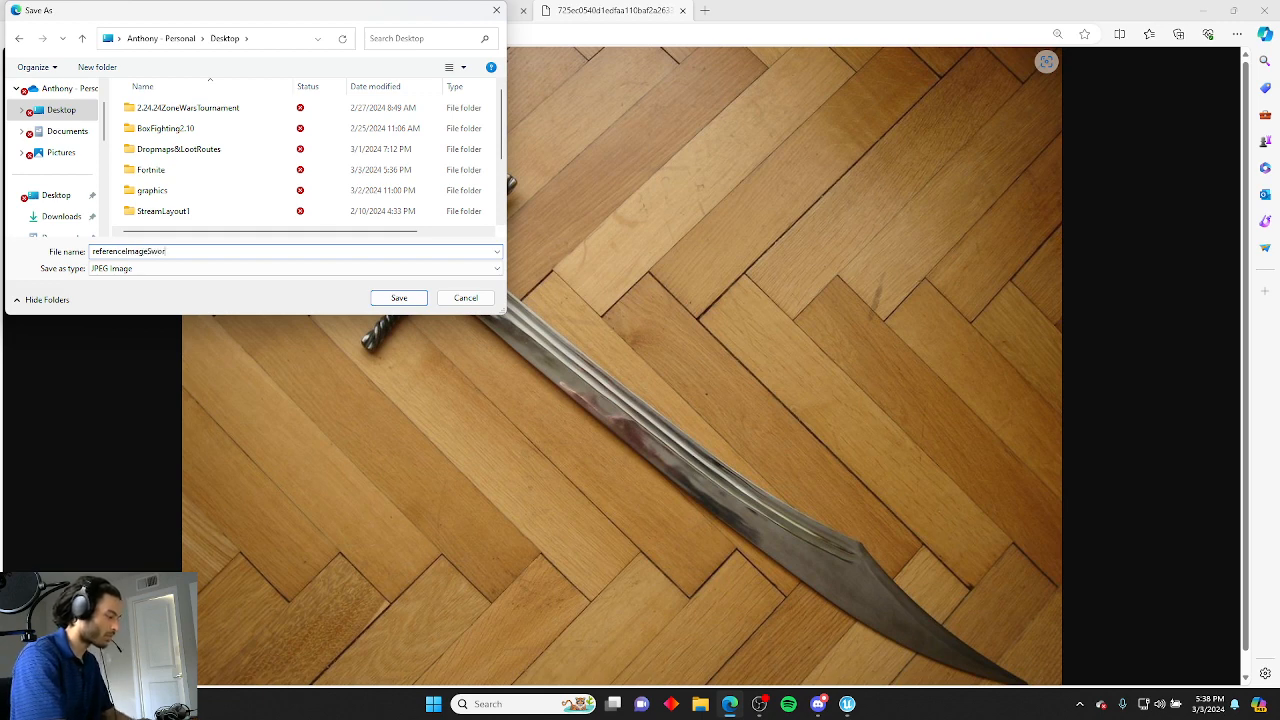
pyautogui.write('d')
pyautogui.press('Return')
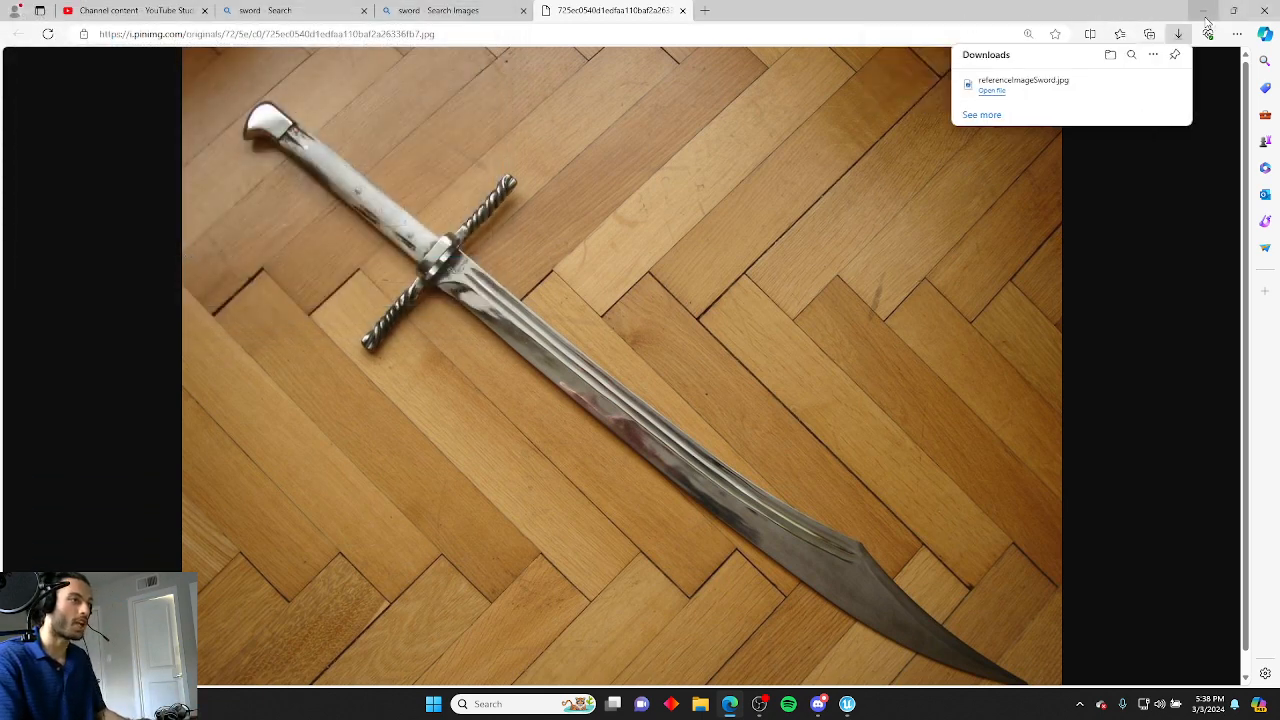
# Switch to the Unreal Editor and import the referenceImageSword image from the Desktop into the project content.
pyautogui.click(1205, 12)
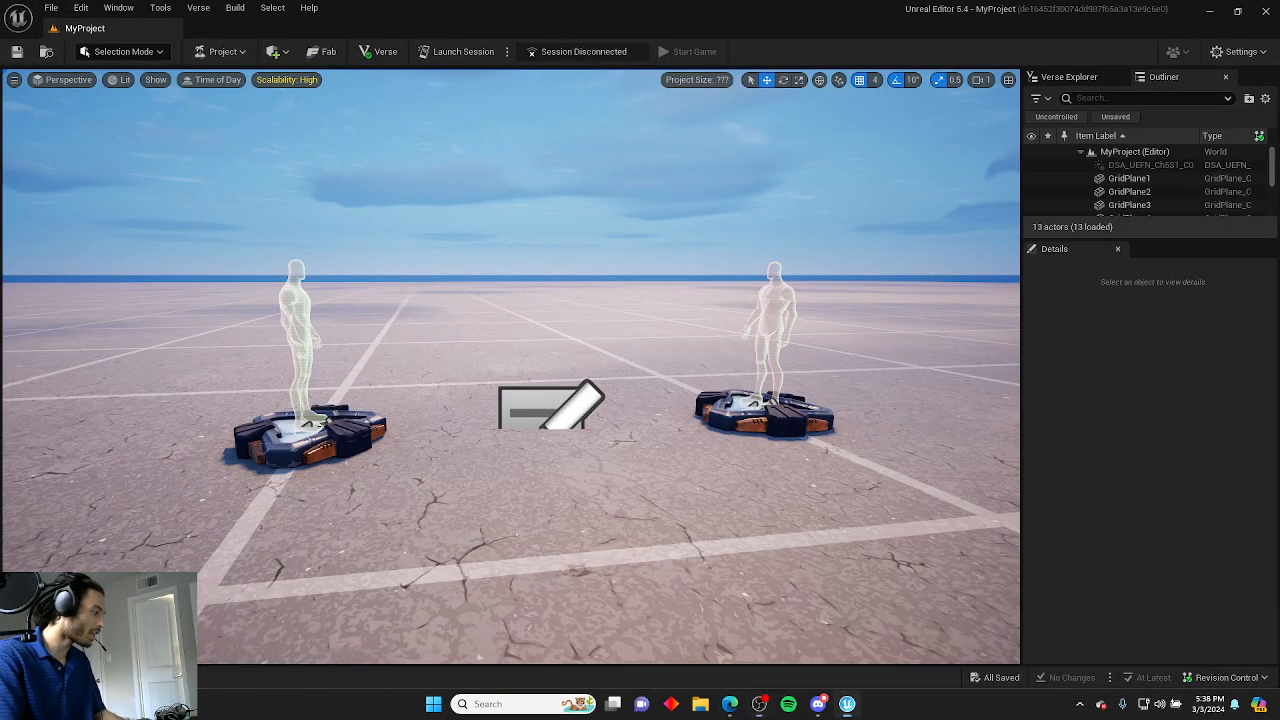
pyautogui.hotkey('ctrl', 'space')
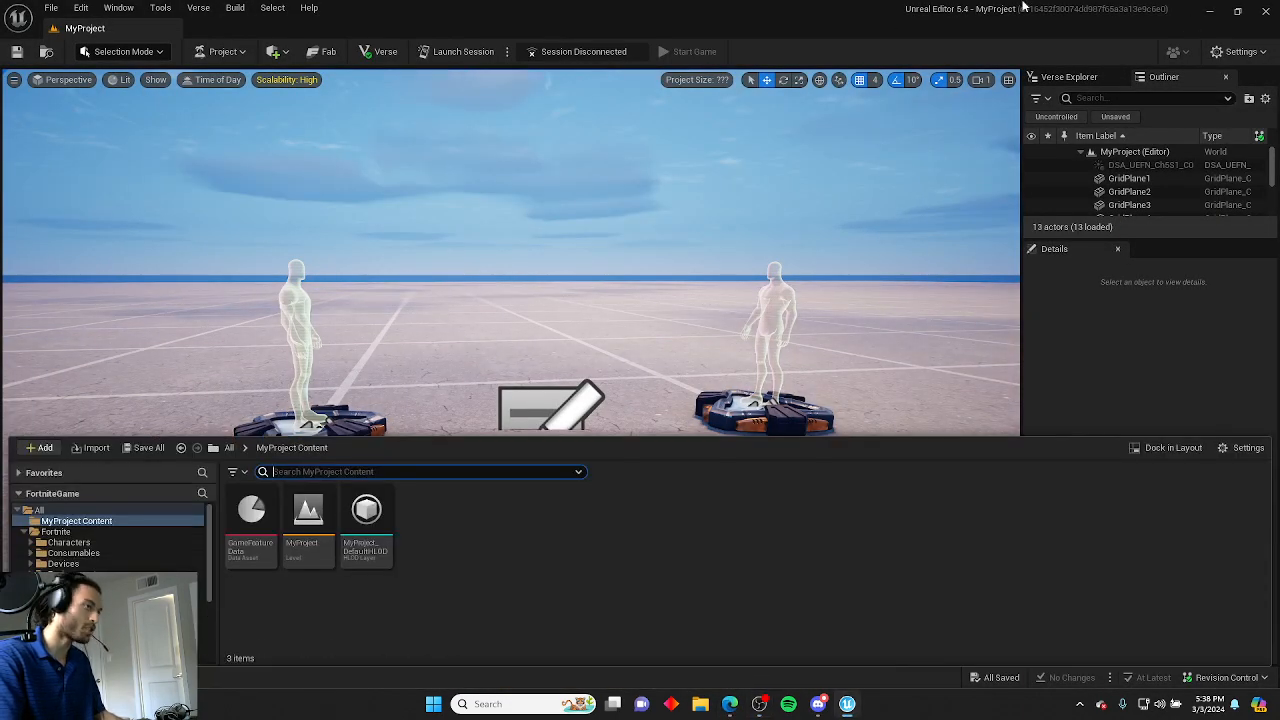
pyautogui.hotkey('ctrl', 'space')
pyautogui.moveTo(796, 32); pyautogui.dragTo(817, 94)
pyautogui.click(440, 551)
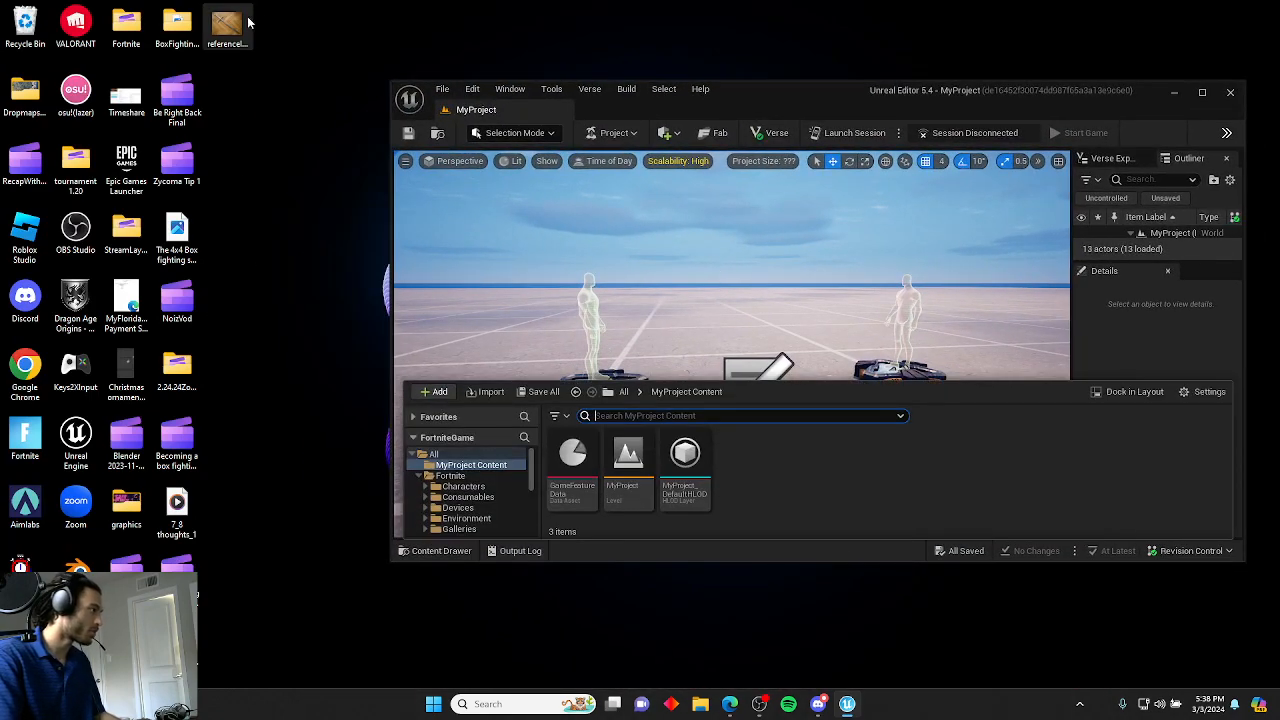
pyautogui.moveTo(226, 28); pyautogui.dragTo(774, 493)
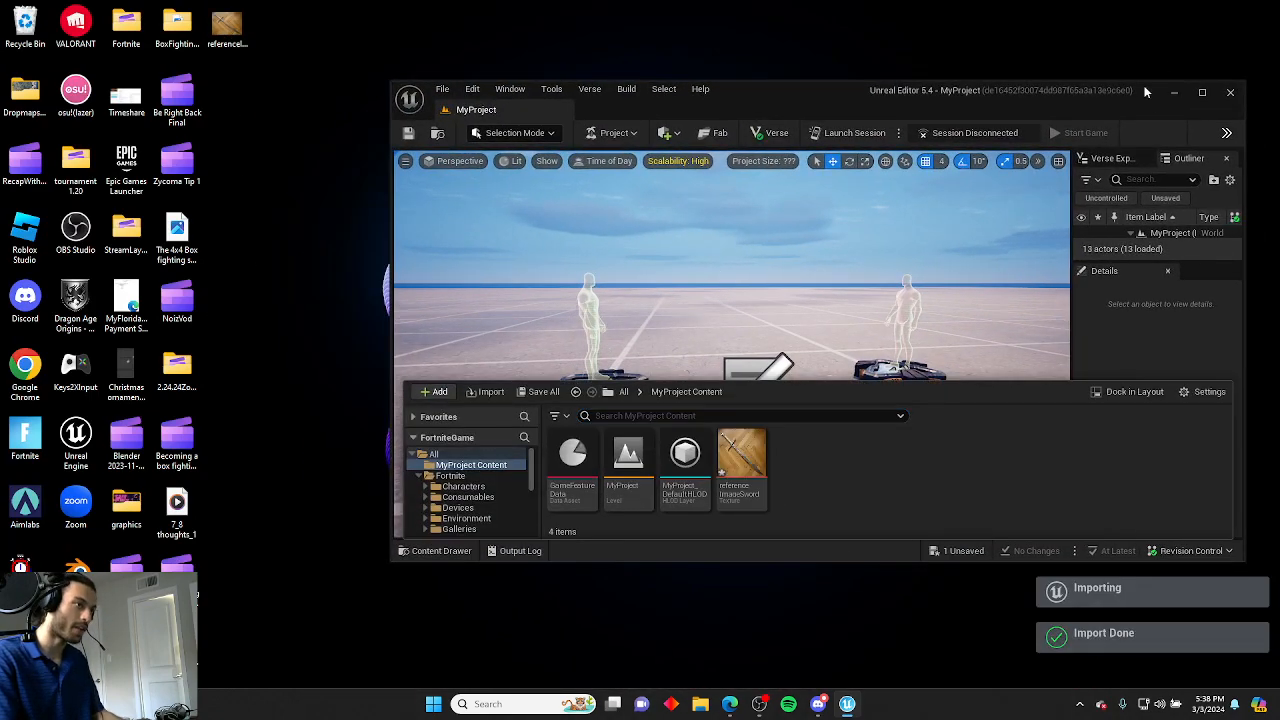
# Maximize the editor window and create a new content folder named ReferenceMaterial.
pyautogui.moveTo(1073, 107); pyautogui.dragTo(1026, 0)
pyautogui.rightClick(502, 597)
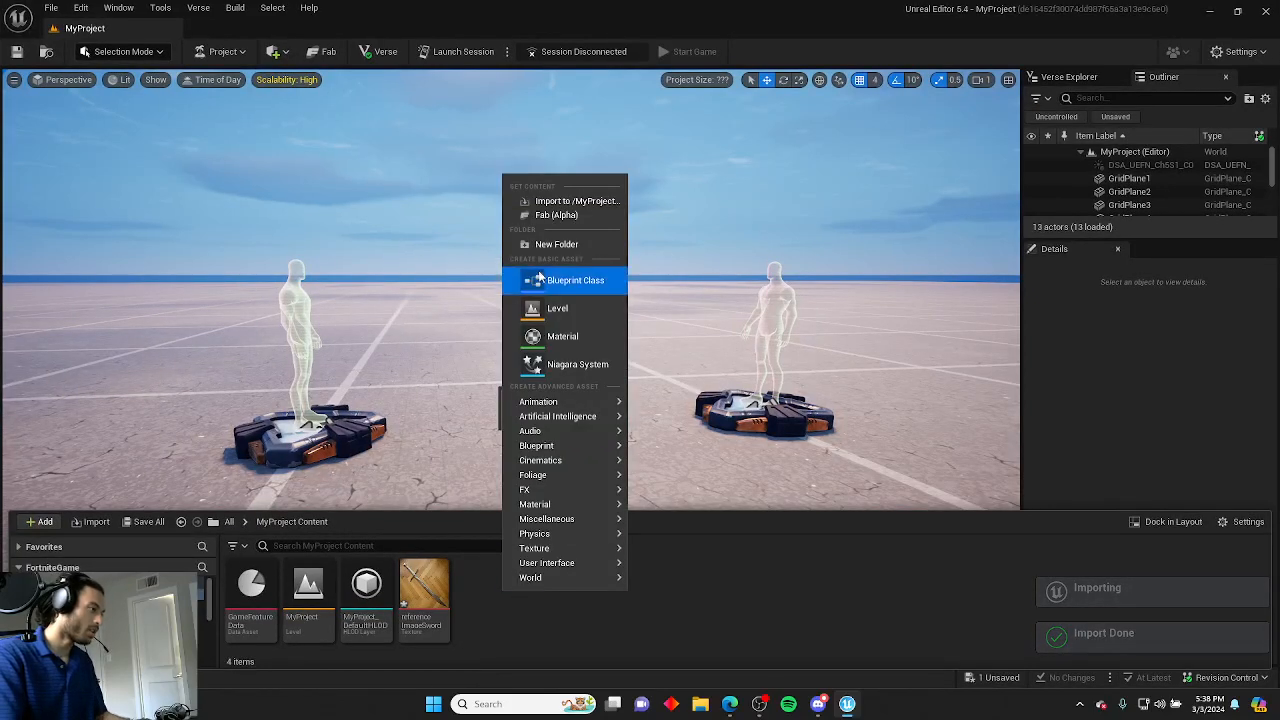
pyautogui.click(542, 244)
pyautogui.write('Re')
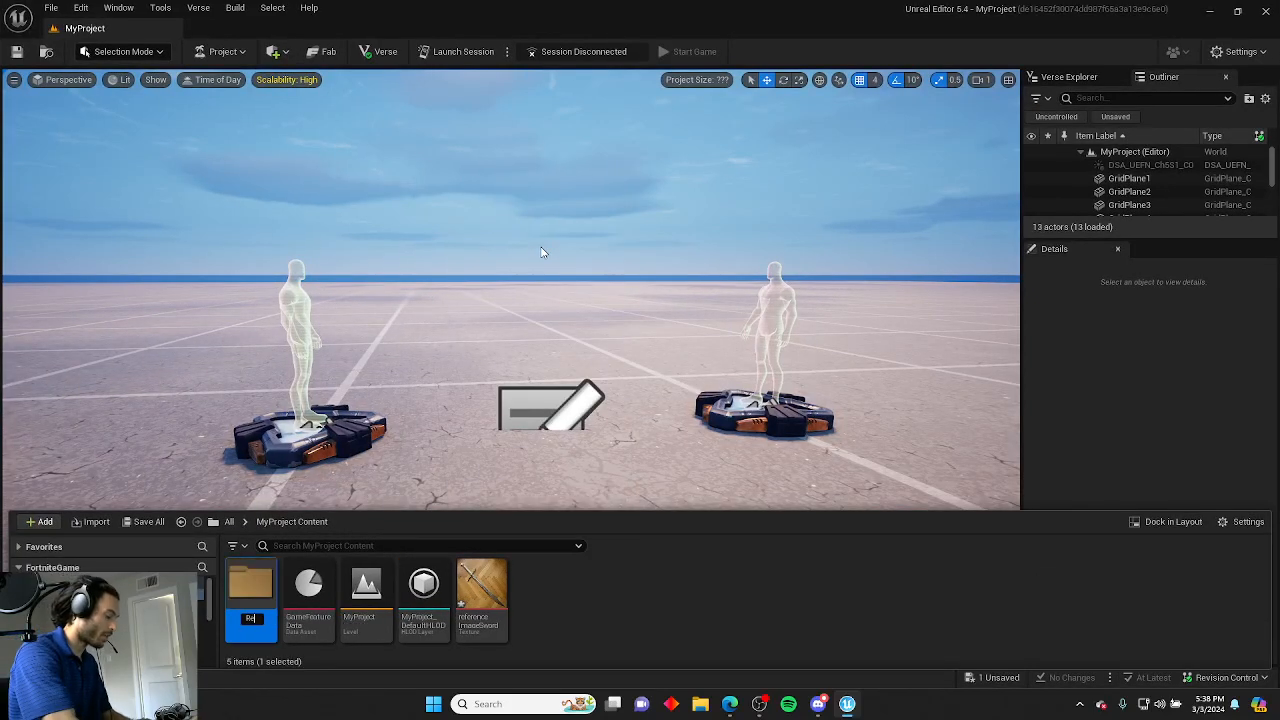
pyautogui.write('ference')
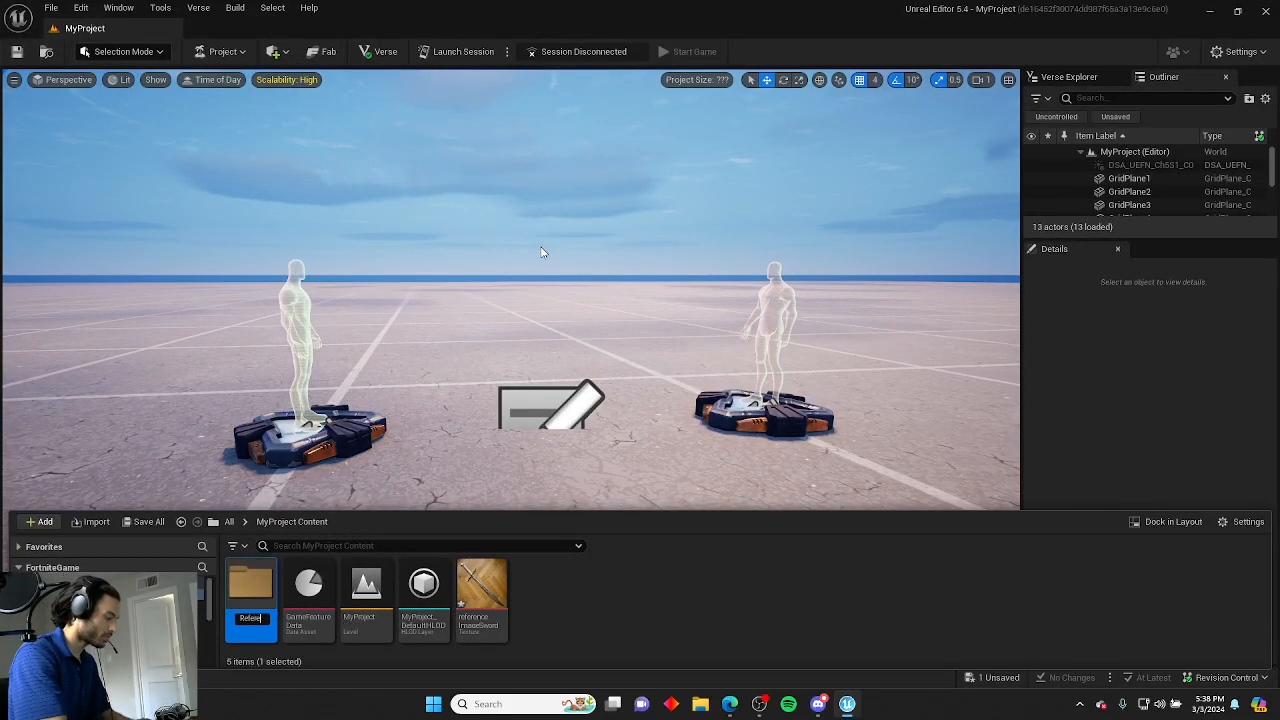
pyautogui.write('Material')
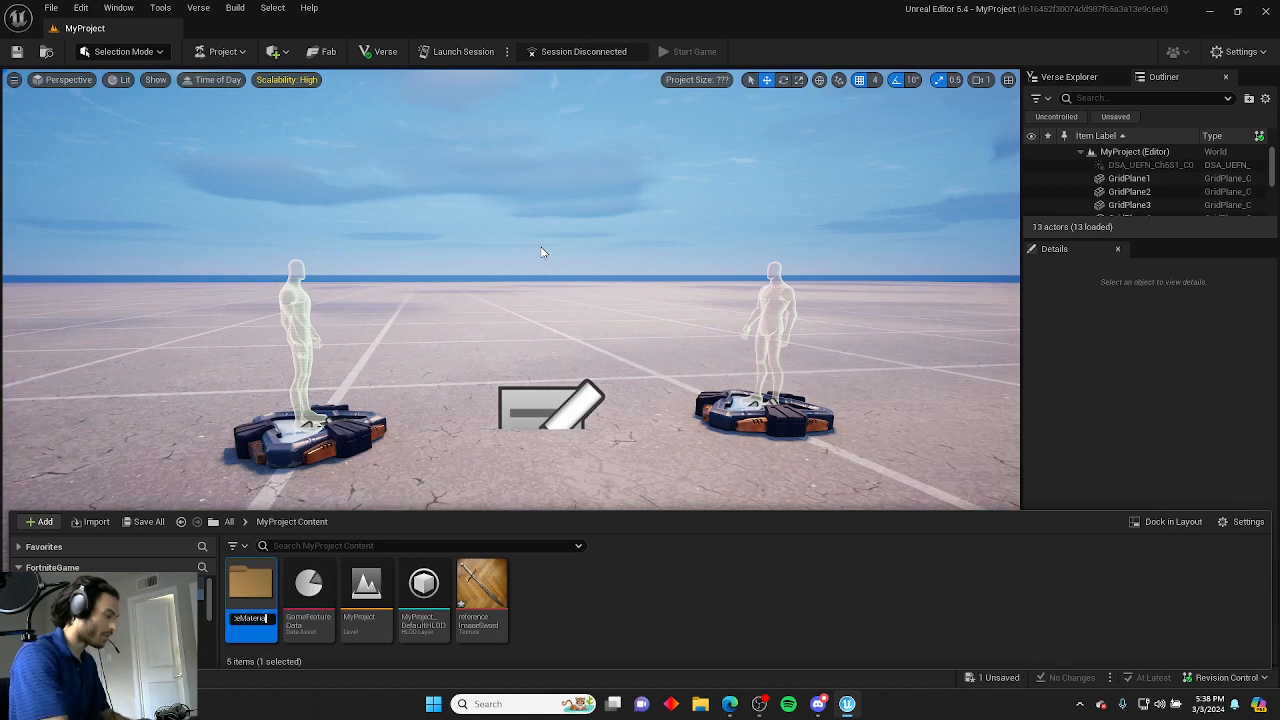
pyautogui.press('Return')
# Move the referenceImageSword texture into the ReferenceMaterial folder and open that folder.
pyautogui.moveTo(482, 598); pyautogui.dragTo(250, 592)
pyautogui.click(289, 610)
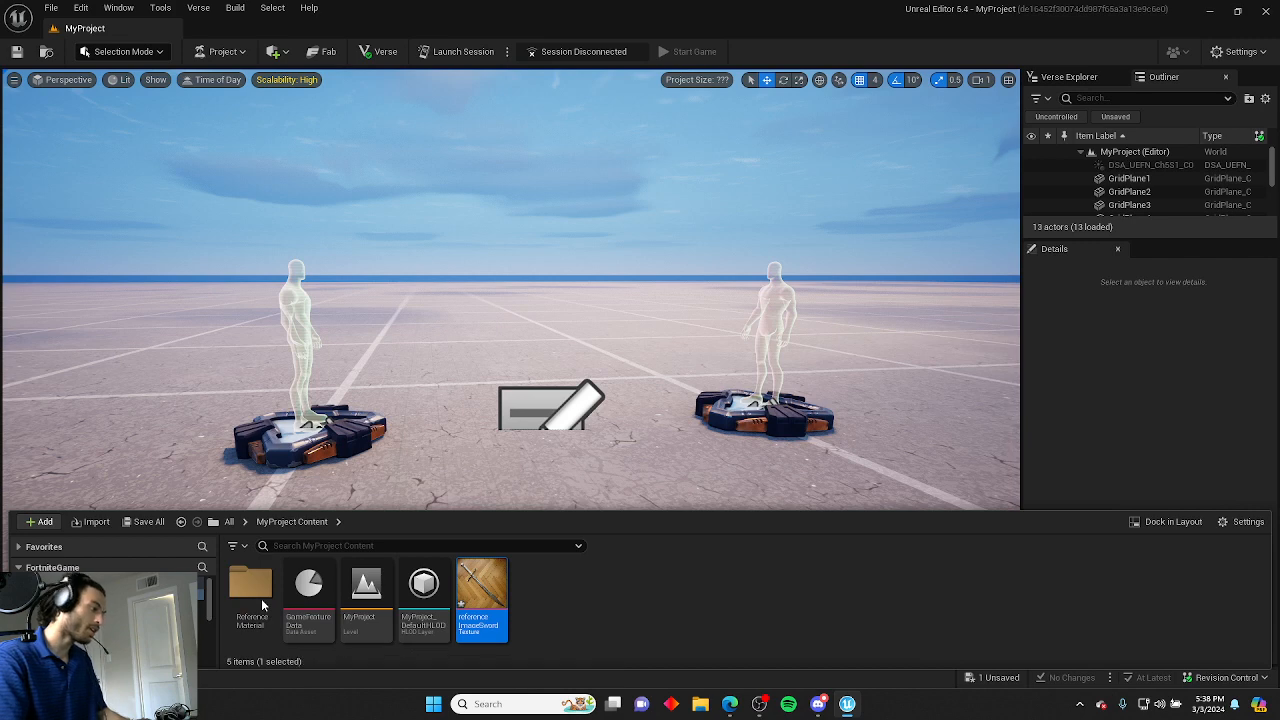
pyautogui.doubleClick(261, 598)
# Create a new material in the folder named M_SwordReference.
pyautogui.rightClick(385, 605)
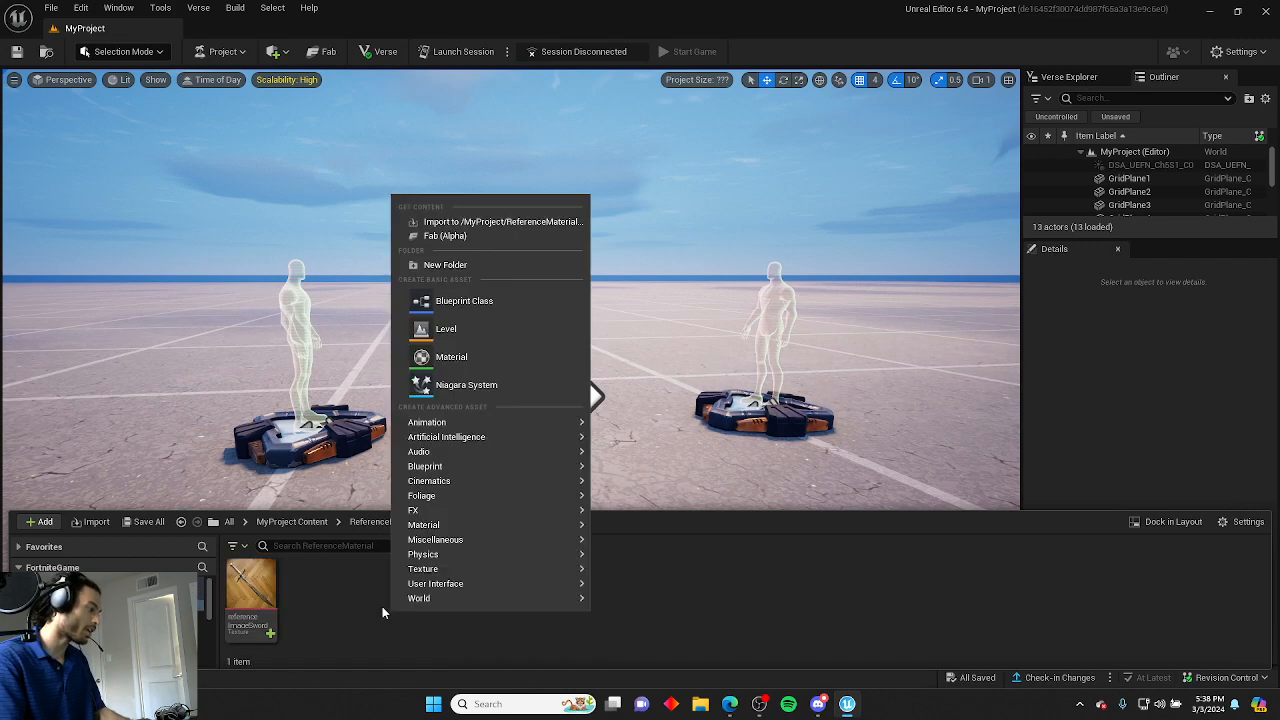
pyautogui.click(474, 354)
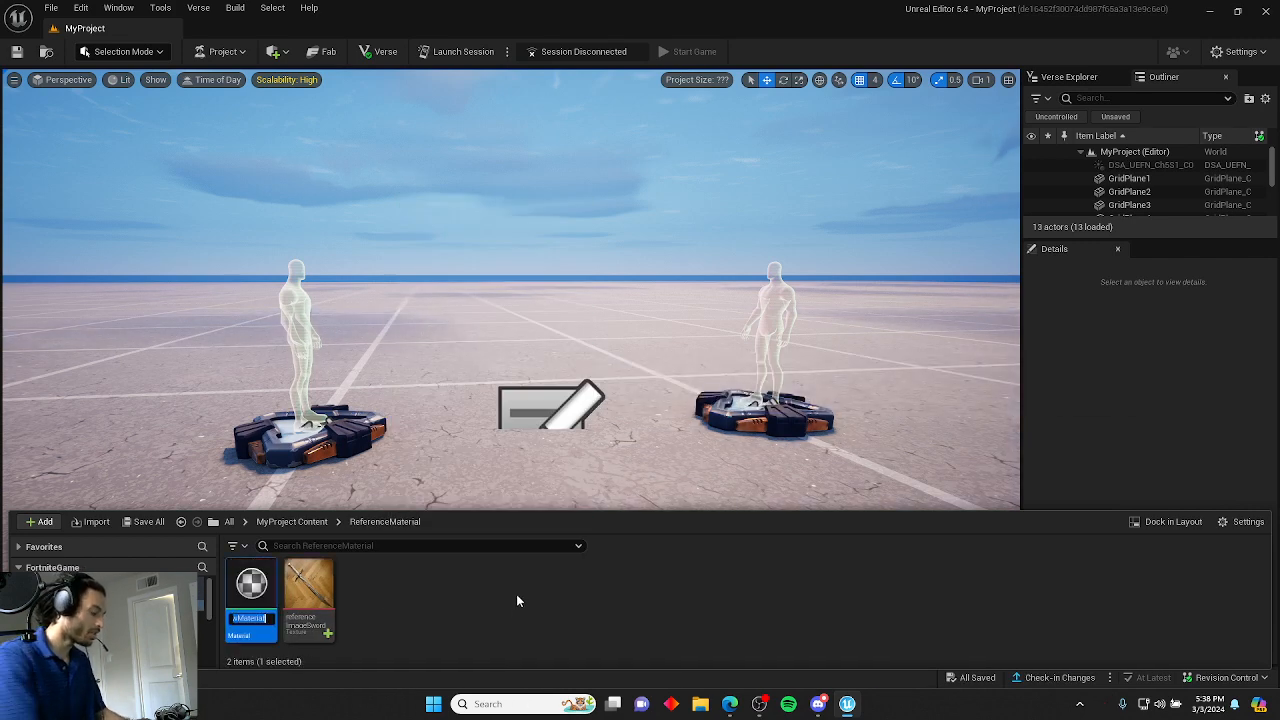
pyautogui.write('M_Sw')
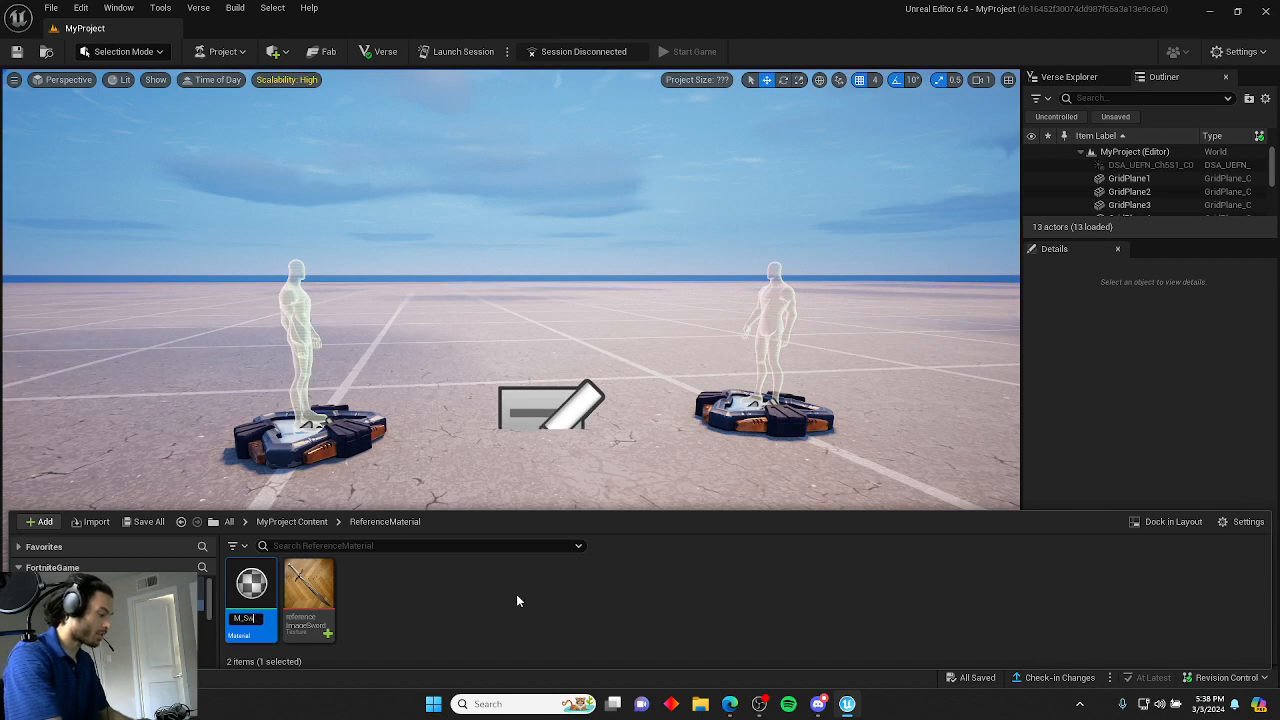
pyautogui.write('ordReferen')
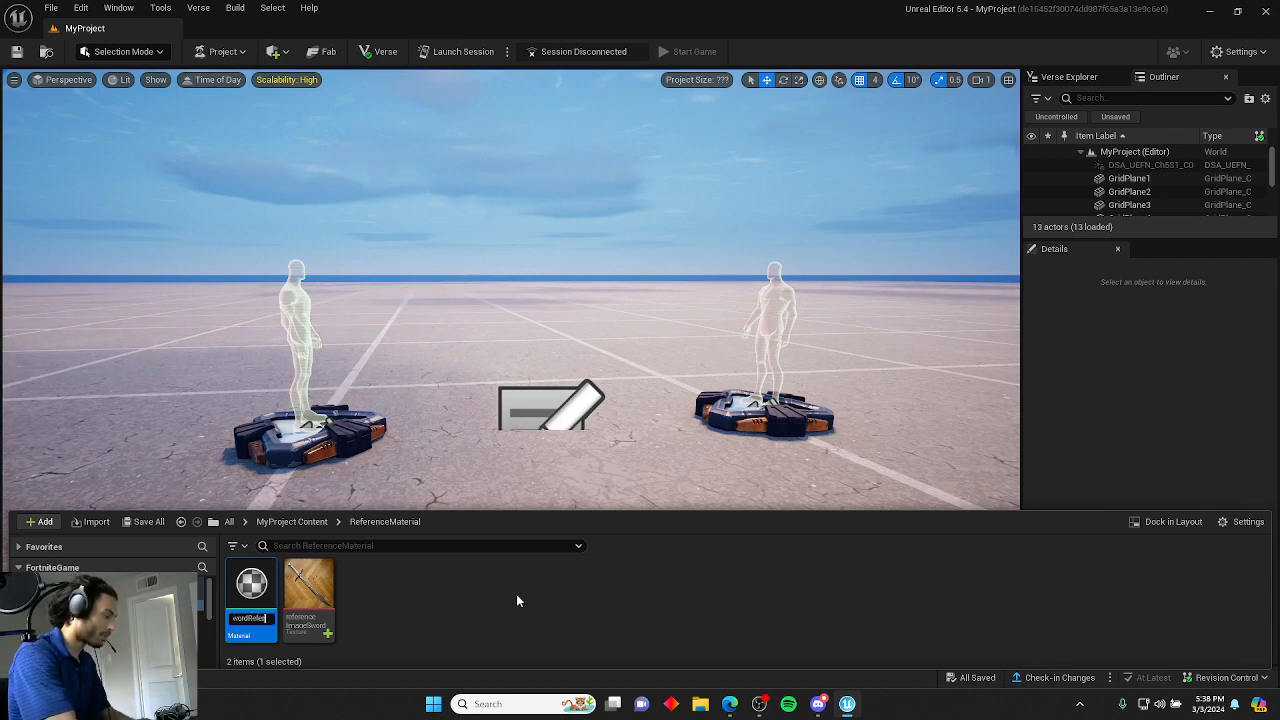
pyautogui.write('ceMaterial')
pyautogui.press('Return')
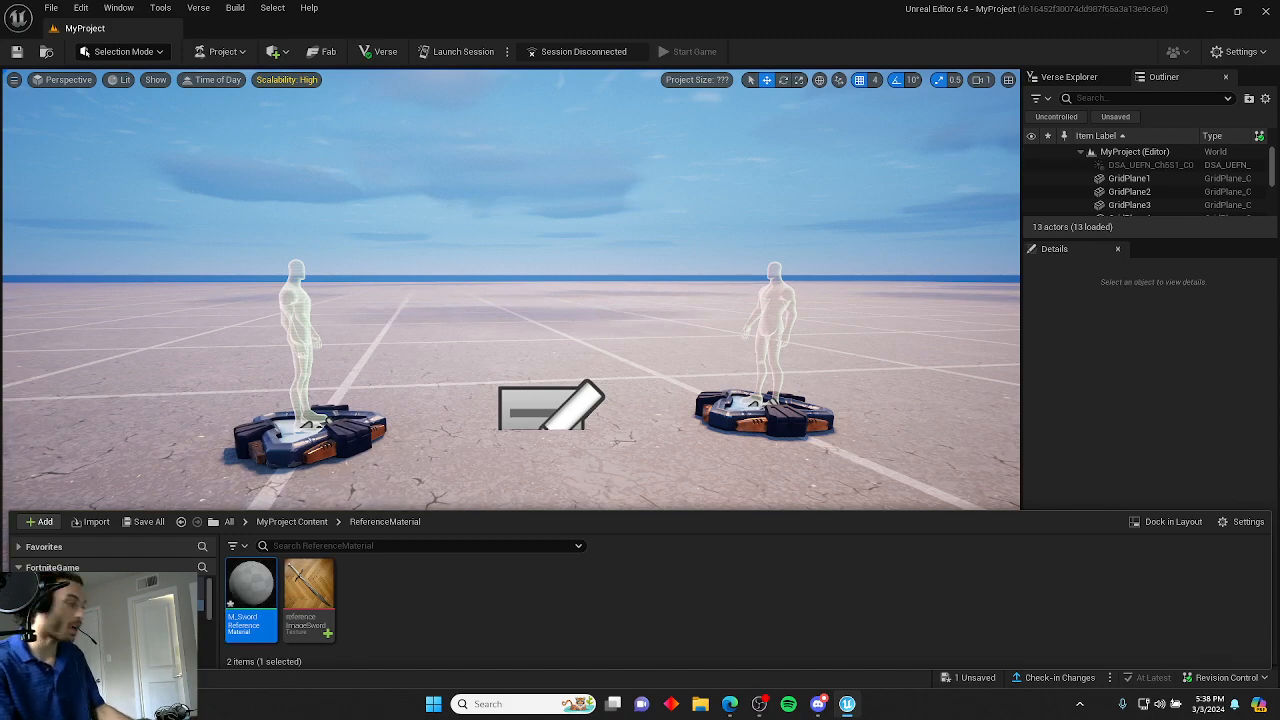
# Open M_SwordReference in the material editor and add a Texture Sample node using the sword texture.
pyautogui.doubleClick(255, 582)
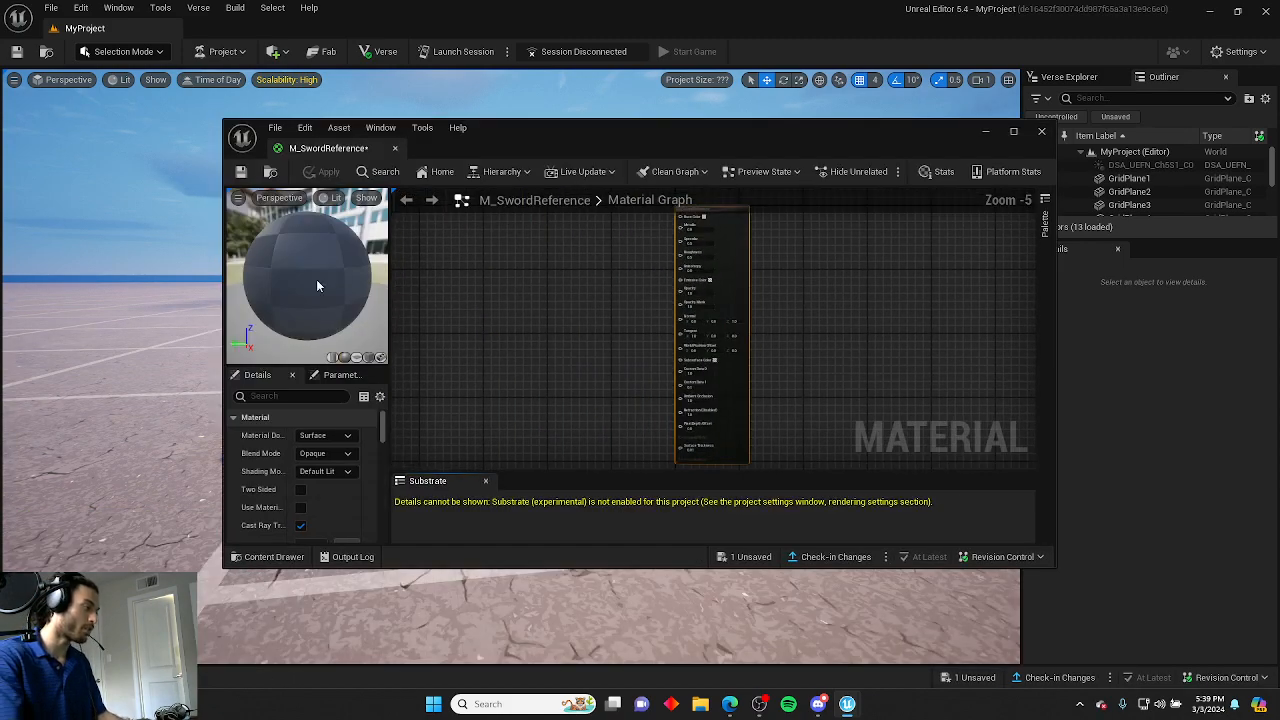
pyautogui.moveTo(300, 143); pyautogui.dragTo(252, 34)
pyautogui.moveTo(403, 294); pyautogui.dragTo(520, 350, button='right')
pyautogui.scroll(5, 536, 350)
pyautogui.moveTo(622, 308); pyautogui.dragTo(504, 346, button='right')
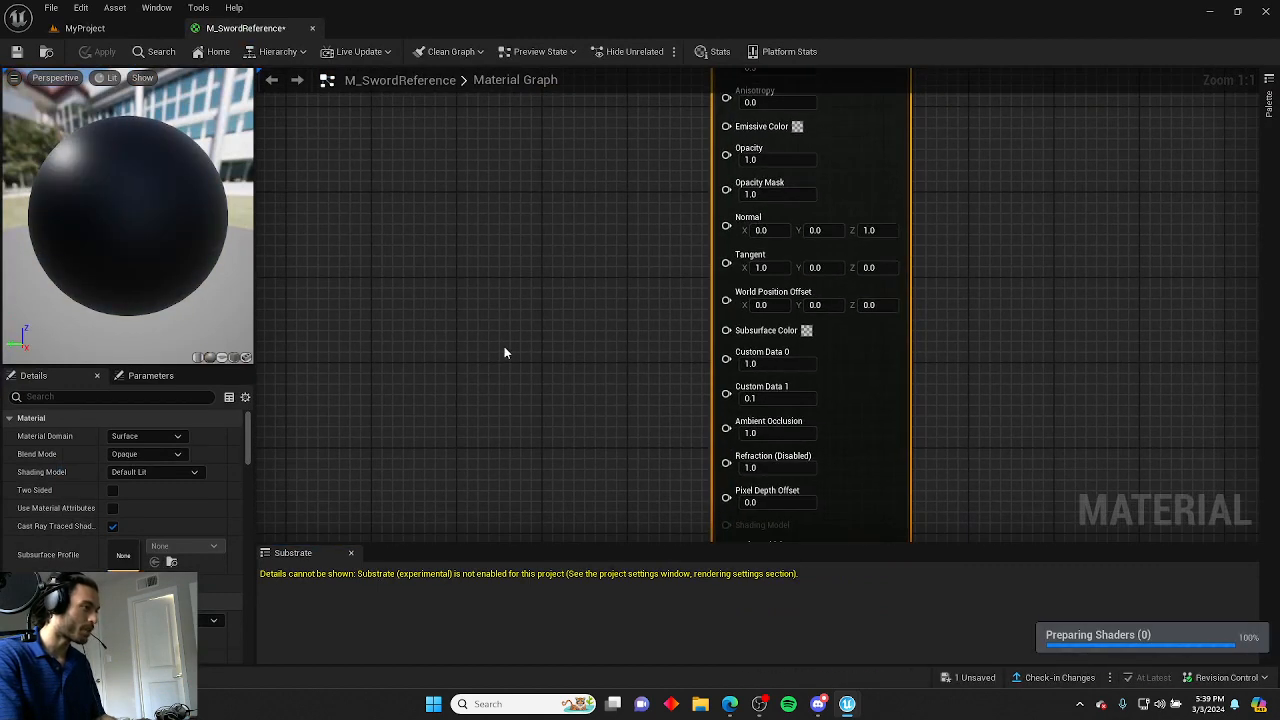
pyautogui.hotkey('ctrl', 'space')
pyautogui.moveTo(311, 525); pyautogui.dragTo(440, 193)
pyautogui.moveTo(511, 222); pyautogui.dragTo(591, 394, button='right')
pyautogui.moveTo(560, 365); pyautogui.dragTo(573, 152)
pyautogui.rightClick(423, 199)
pyautogui.write('texture')
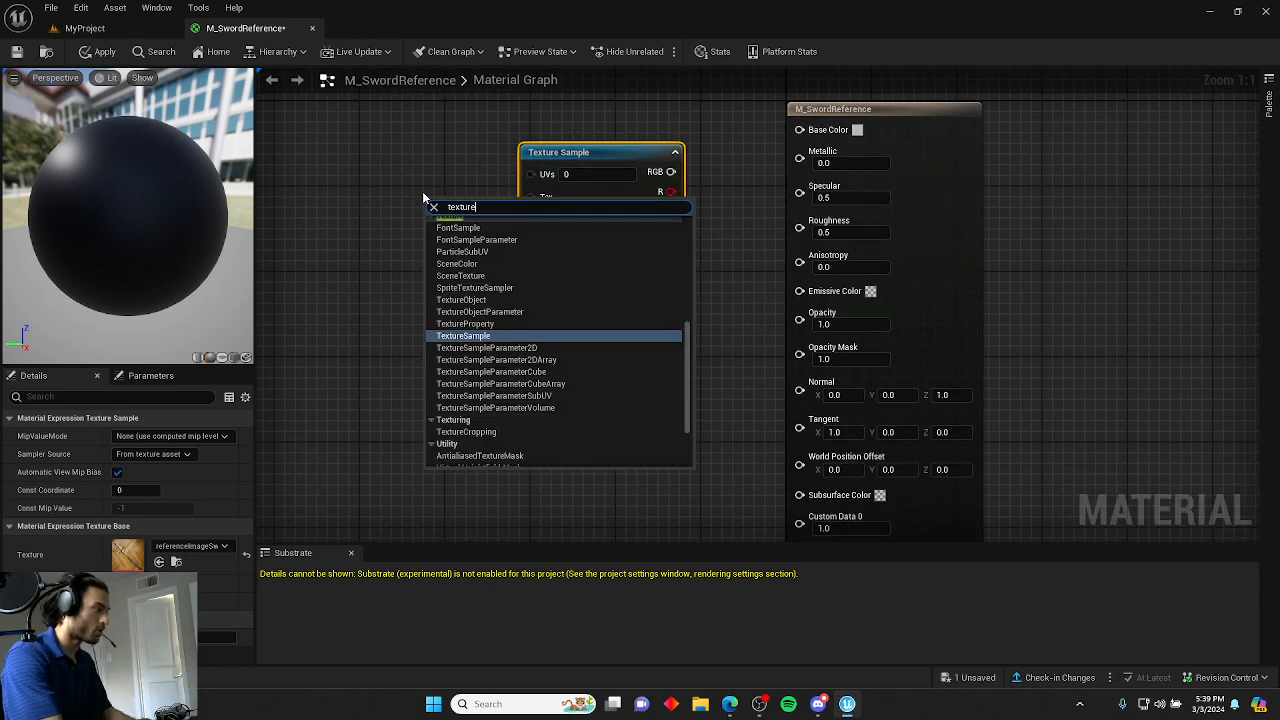
pyautogui.press('Return')
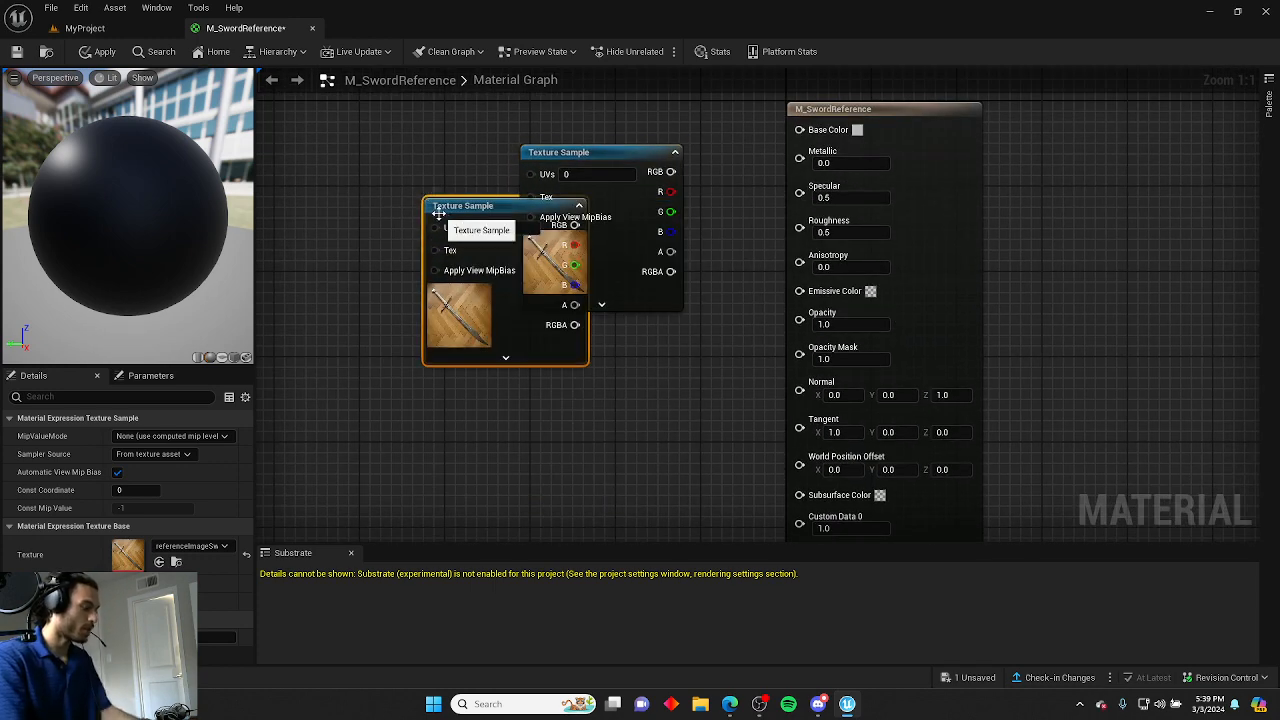
pyautogui.press('Delete')
# Add a TextureCoordinate node to the material graph.
pyautogui.rightClick(439, 214)
pyautogui.write('text')
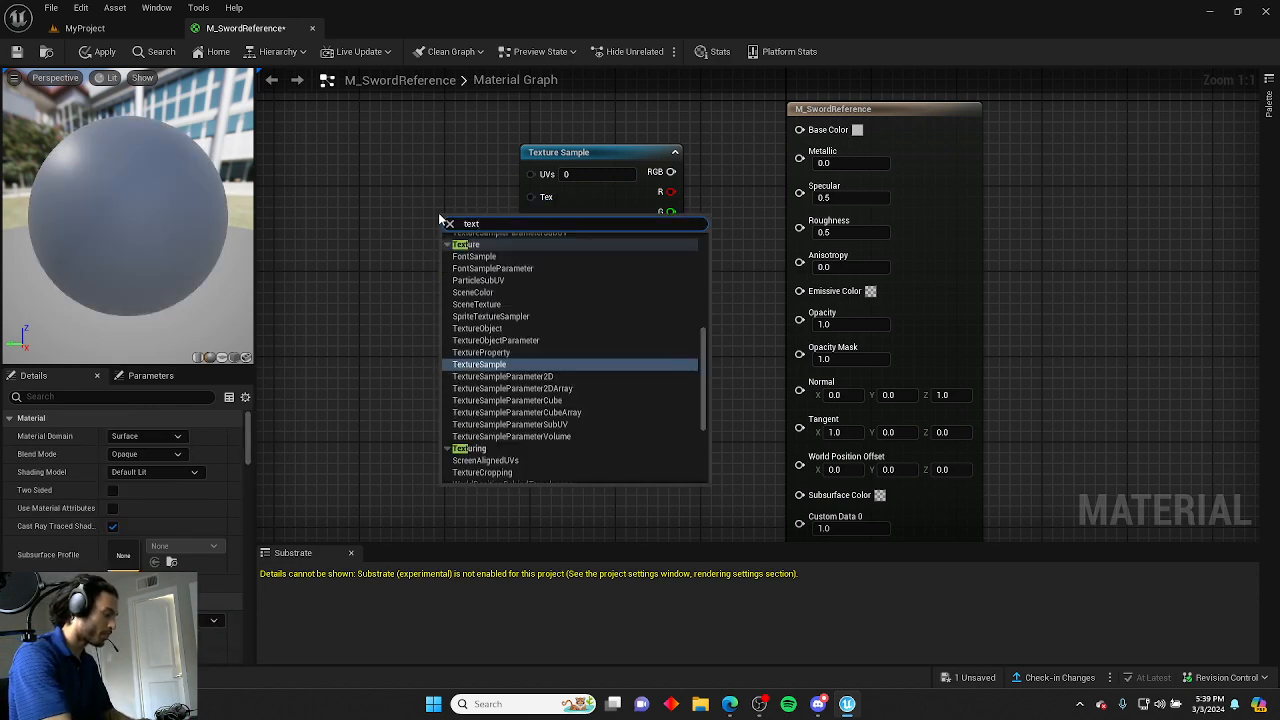
pyautogui.write('urecoord')
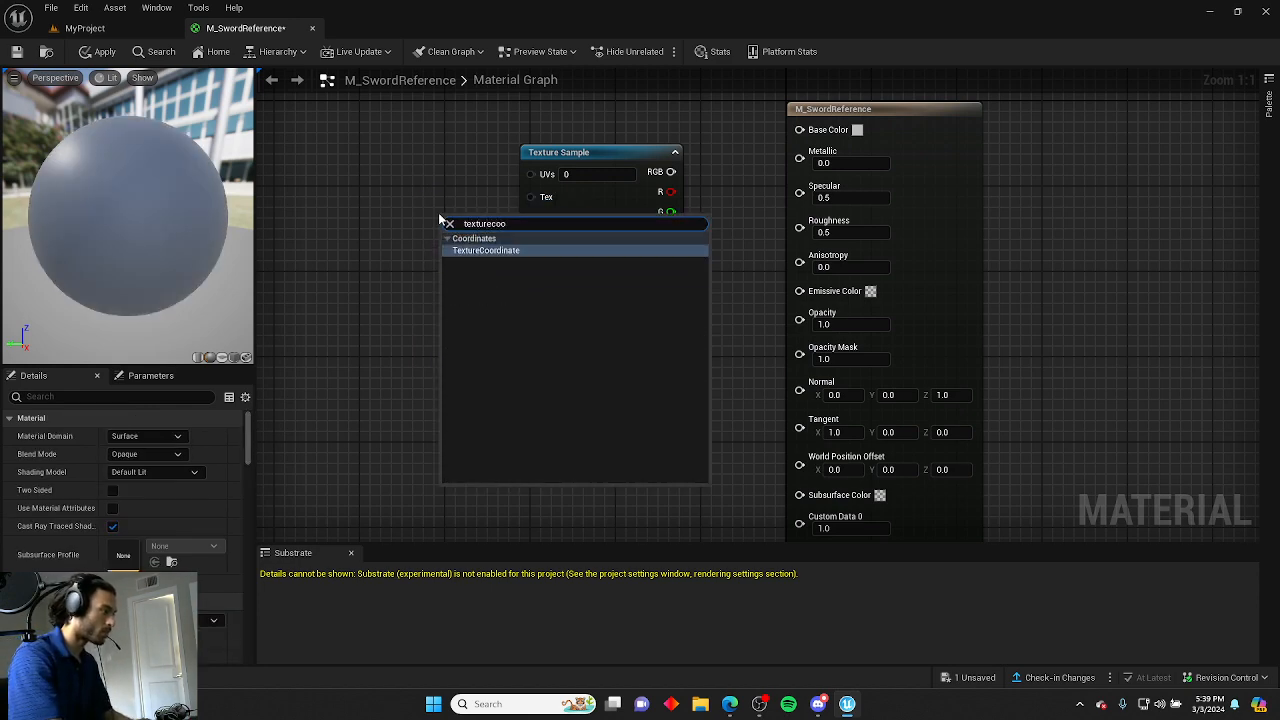
pyautogui.press('Return')
pyautogui.moveTo(487, 225); pyautogui.dragTo(365, 165)
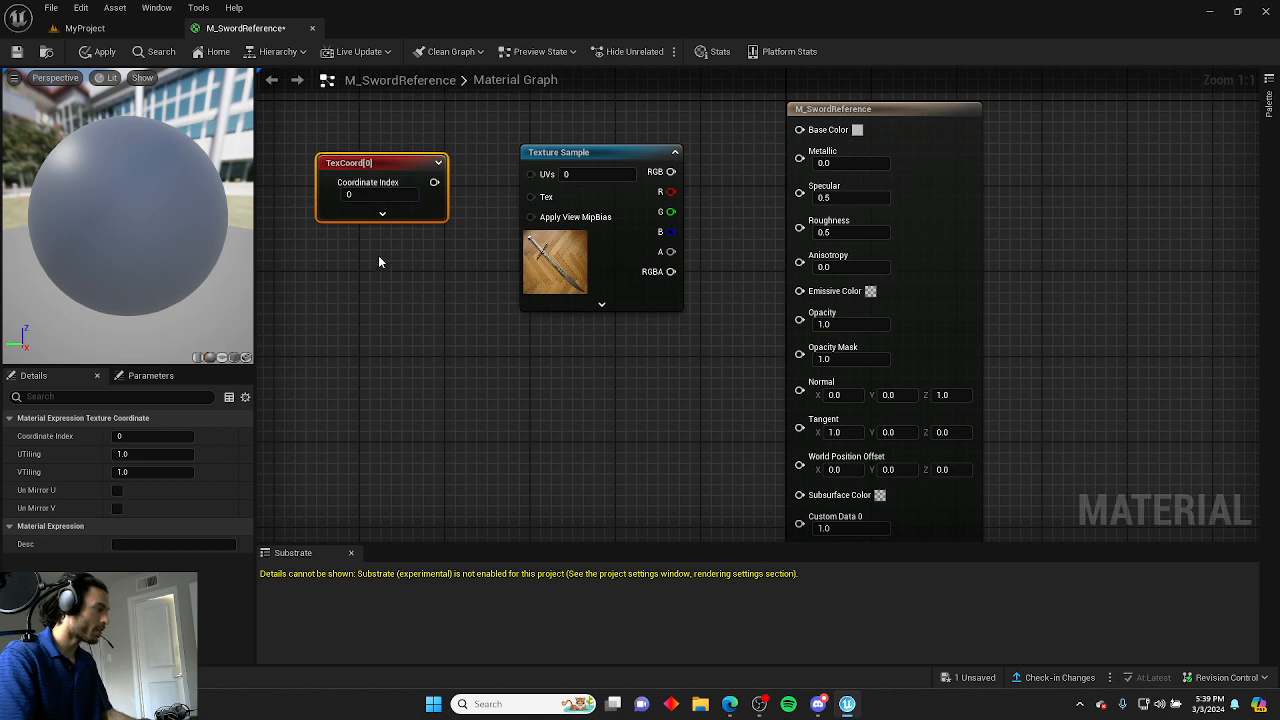
# Add a scalar constant node and a Multiply node to the graph.
pyautogui.press('1')
pyautogui.click(378, 255)
pyautogui.moveTo(447, 268); pyautogui.dragTo(328, 263)
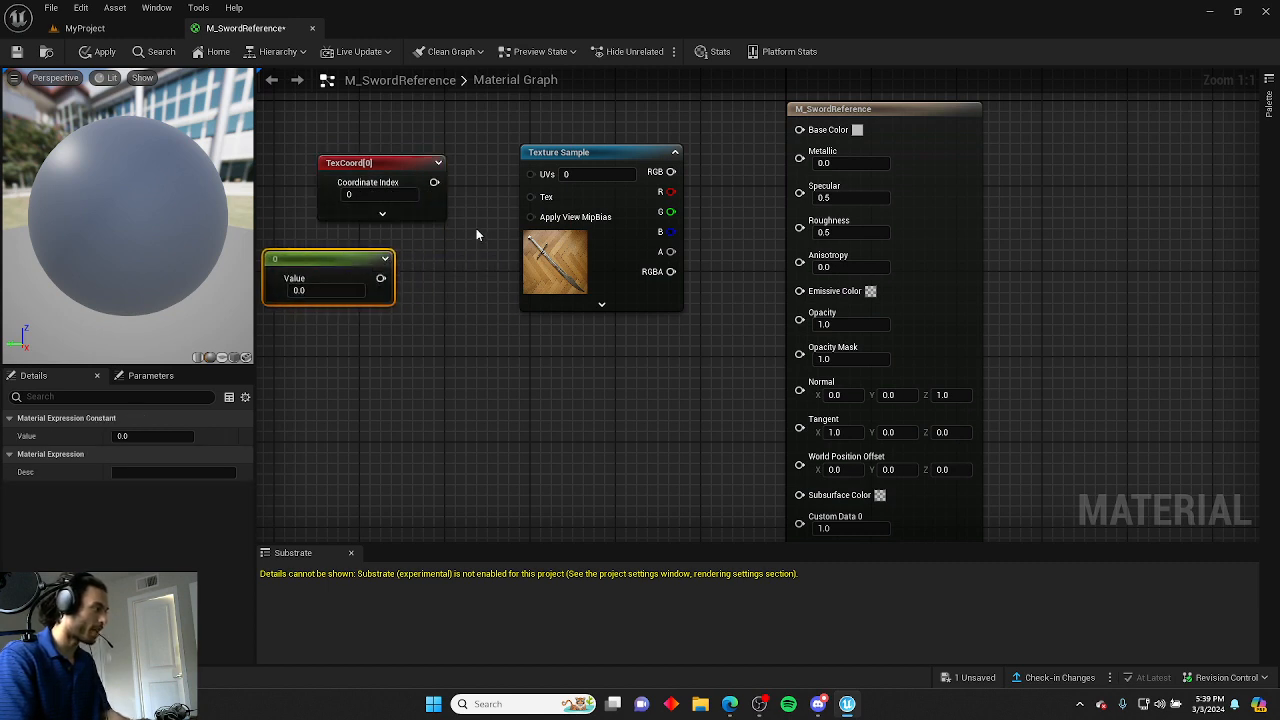
pyautogui.press('m')
pyautogui.click(476, 229)
# Wire the TexCoord output into Multiply A and the Multiply output into the Texture Sample's UVs.
pyautogui.moveTo(411, 167); pyautogui.dragTo(326, 167)
pyautogui.moveTo(500, 238); pyautogui.dragTo(394, 164)
pyautogui.moveTo(616, 152); pyautogui.dragTo(644, 152)
pyautogui.moveTo(493, 183); pyautogui.dragTo(563, 174)
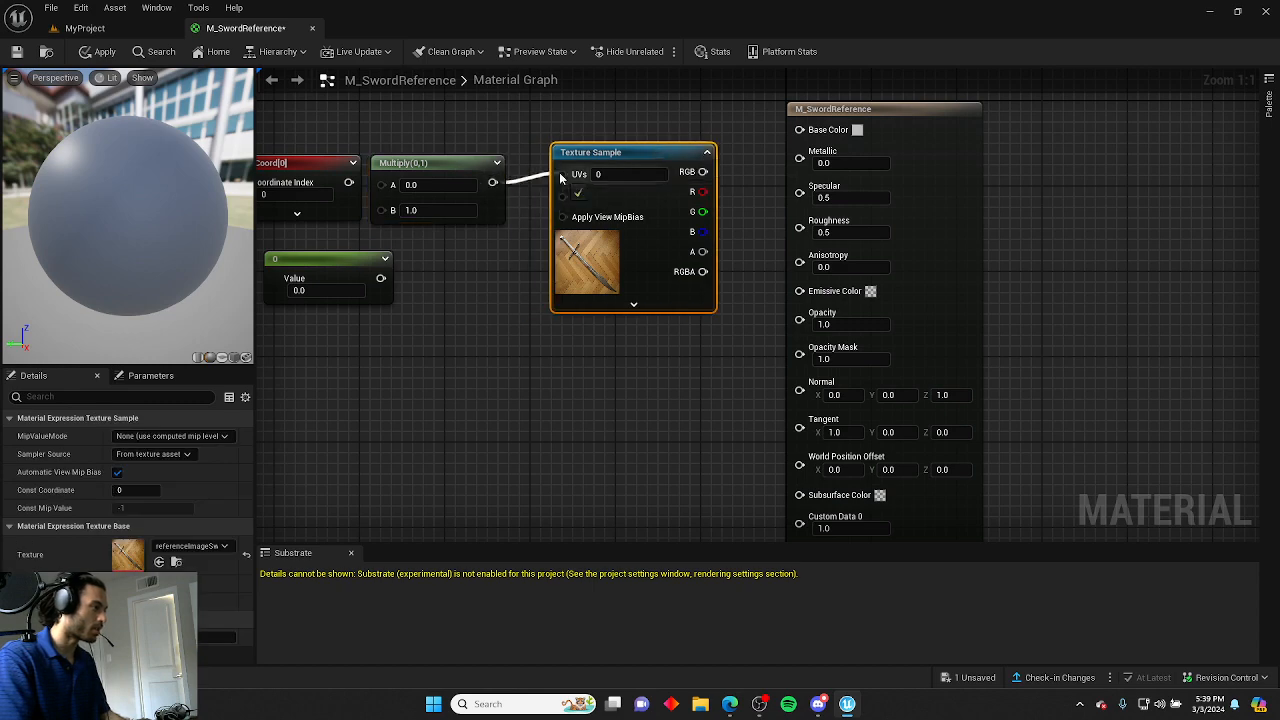
pyautogui.moveTo(505, 141); pyautogui.dragTo(674, 137, button='right')
pyautogui.moveTo(518, 178); pyautogui.dragTo(552, 180)
pyautogui.moveTo(476, 160); pyautogui.dragTo(413, 128)
pyautogui.moveTo(494, 256); pyautogui.dragTo(396, 233)
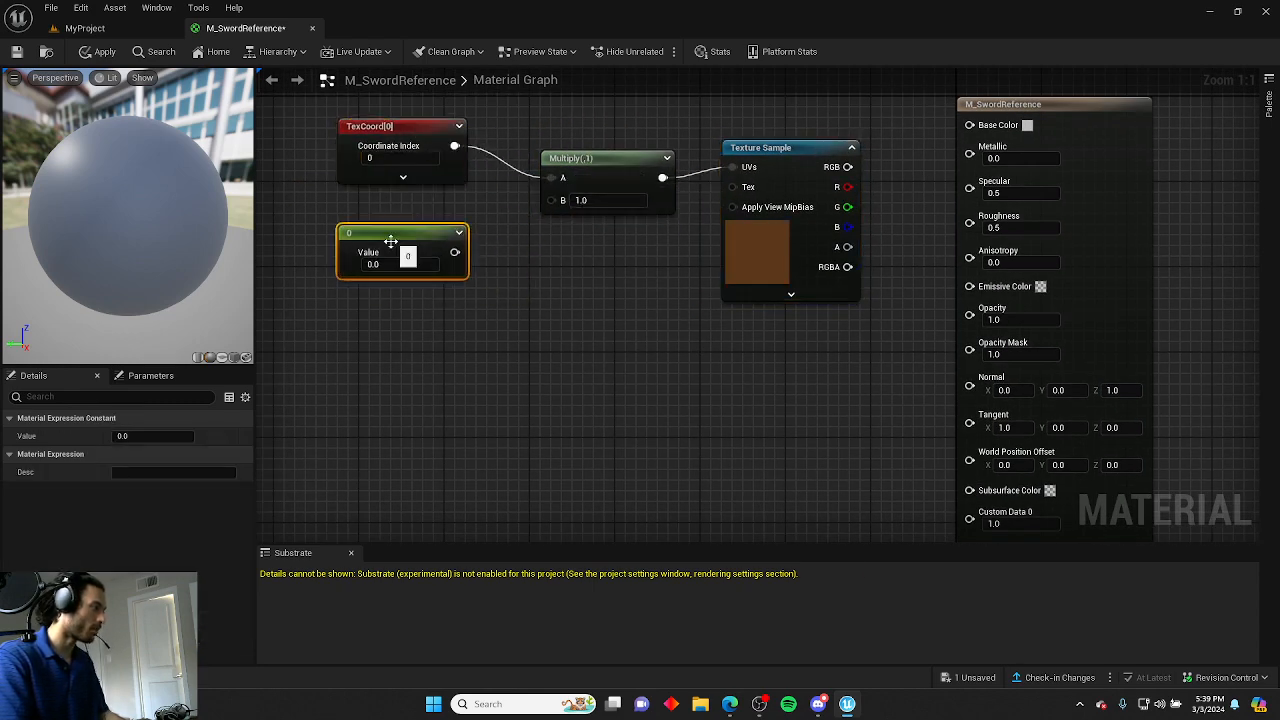
# Convert the constant into a parameter named Tilling.
pyautogui.rightClick(424, 238)
pyautogui.click(453, 256)
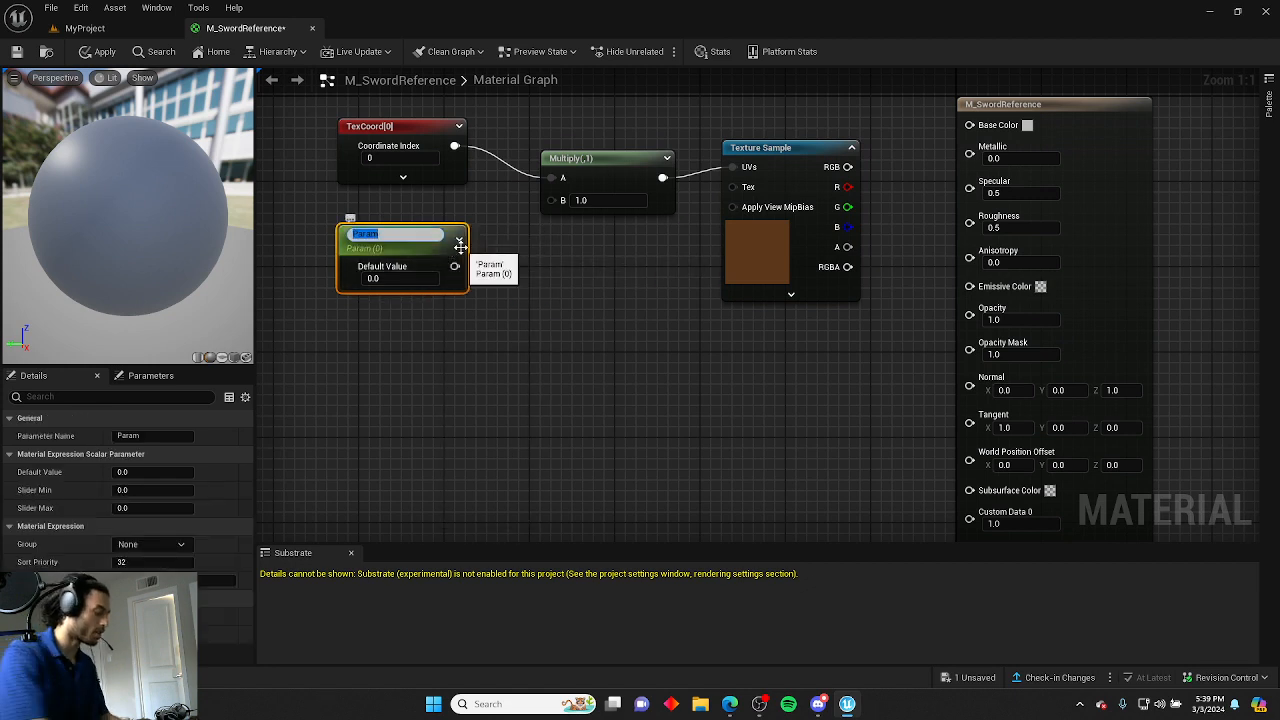
pyautogui.write('Tiling')
pyautogui.press('Return')
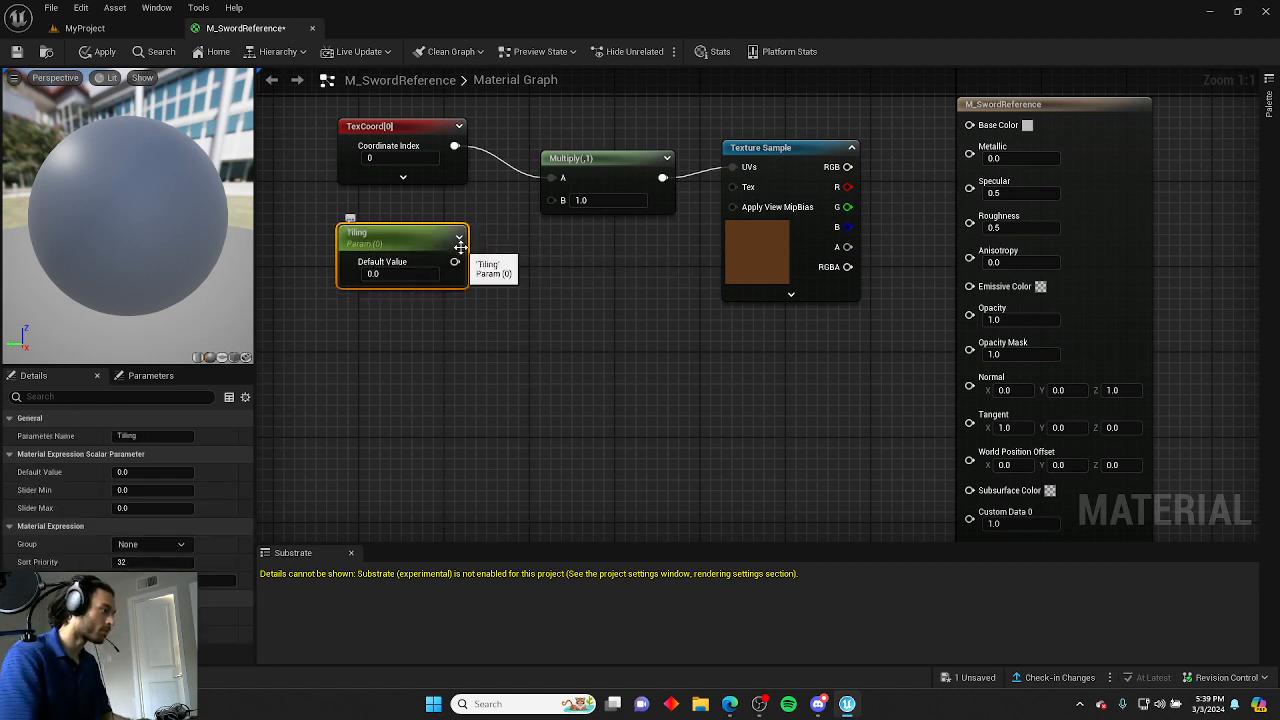
# Connect Tilling to Multiply B and the texture's RGB output to Base Color.
pyautogui.moveTo(458, 245); pyautogui.dragTo(550, 200)
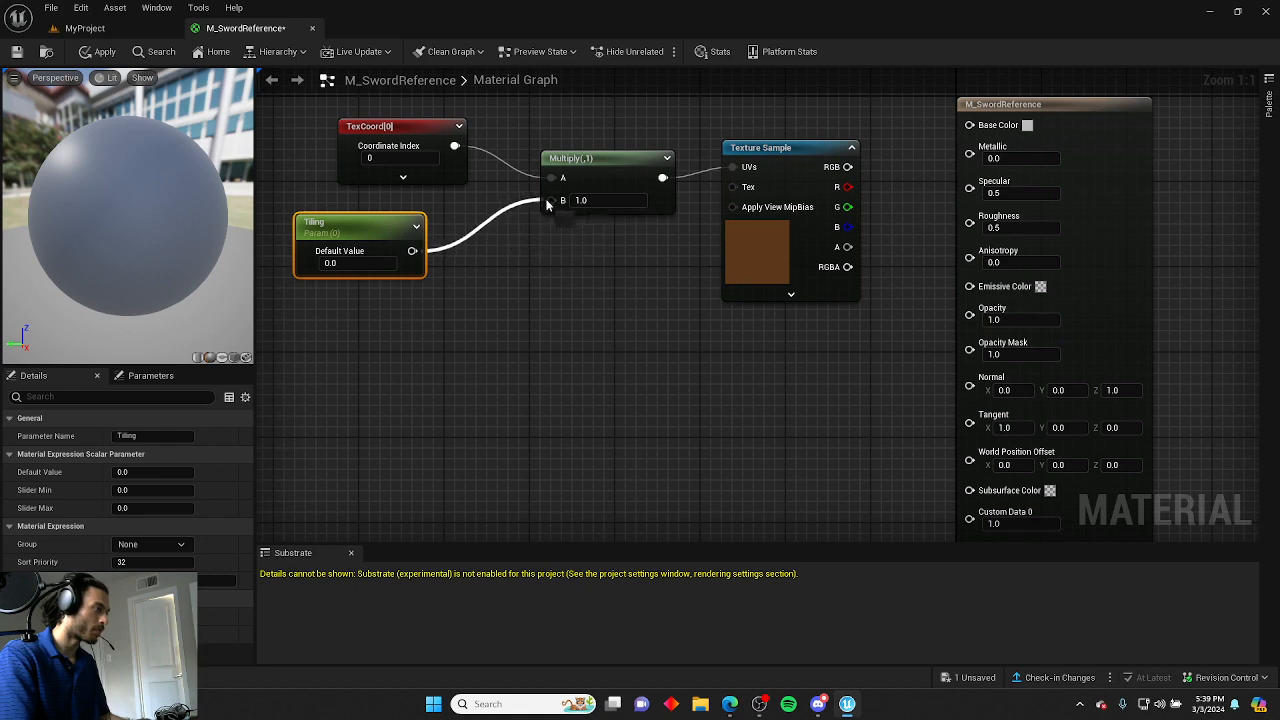
pyautogui.moveTo(634, 266); pyautogui.dragTo(585, 314, button='right')
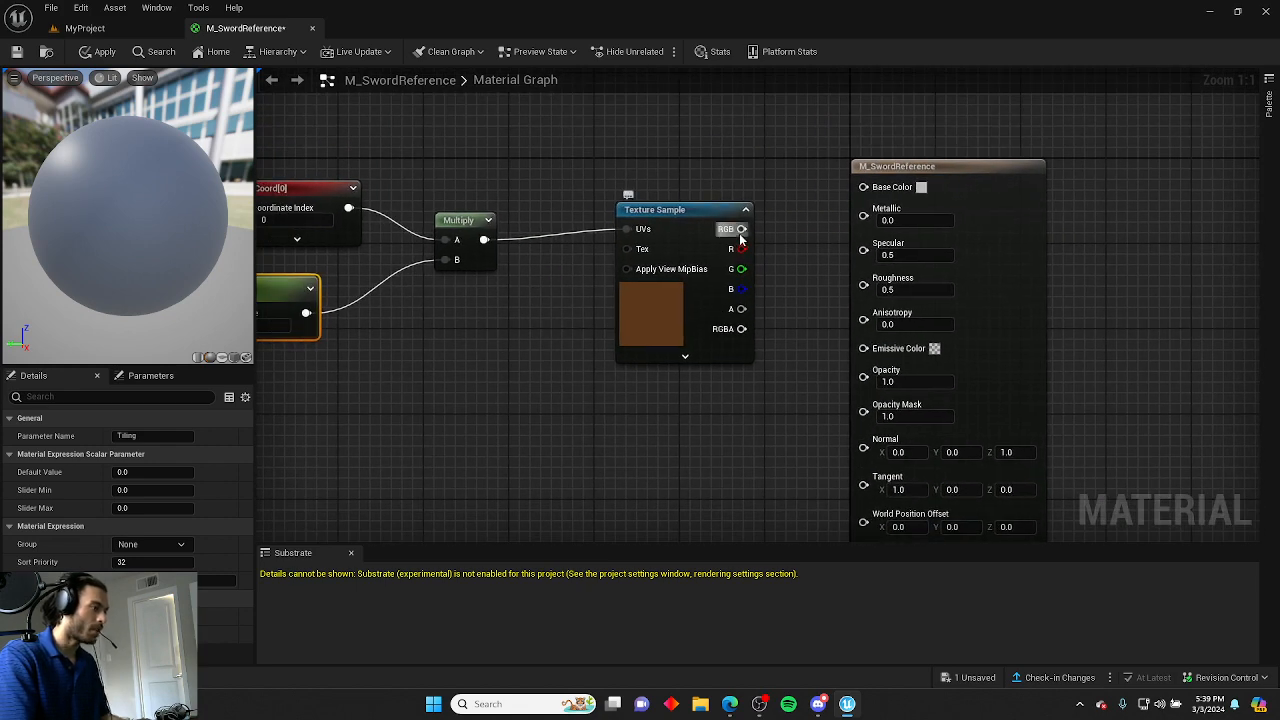
pyautogui.moveTo(741, 229); pyautogui.dragTo(864, 187)
pyautogui.moveTo(380, 374); pyautogui.dragTo(632, 408, button='right')
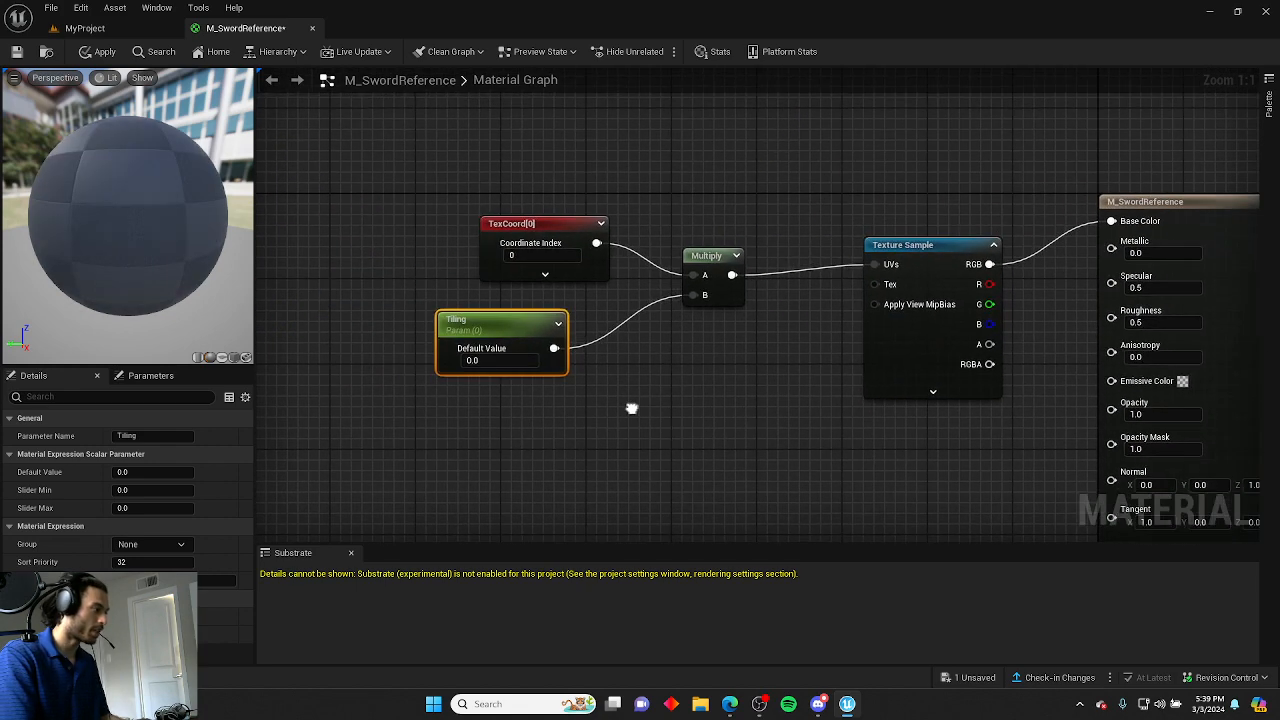
# Set the Tilling parameter's default value to 5.
pyautogui.click(509, 358)
pyautogui.write('10')
pyautogui.press('Return')
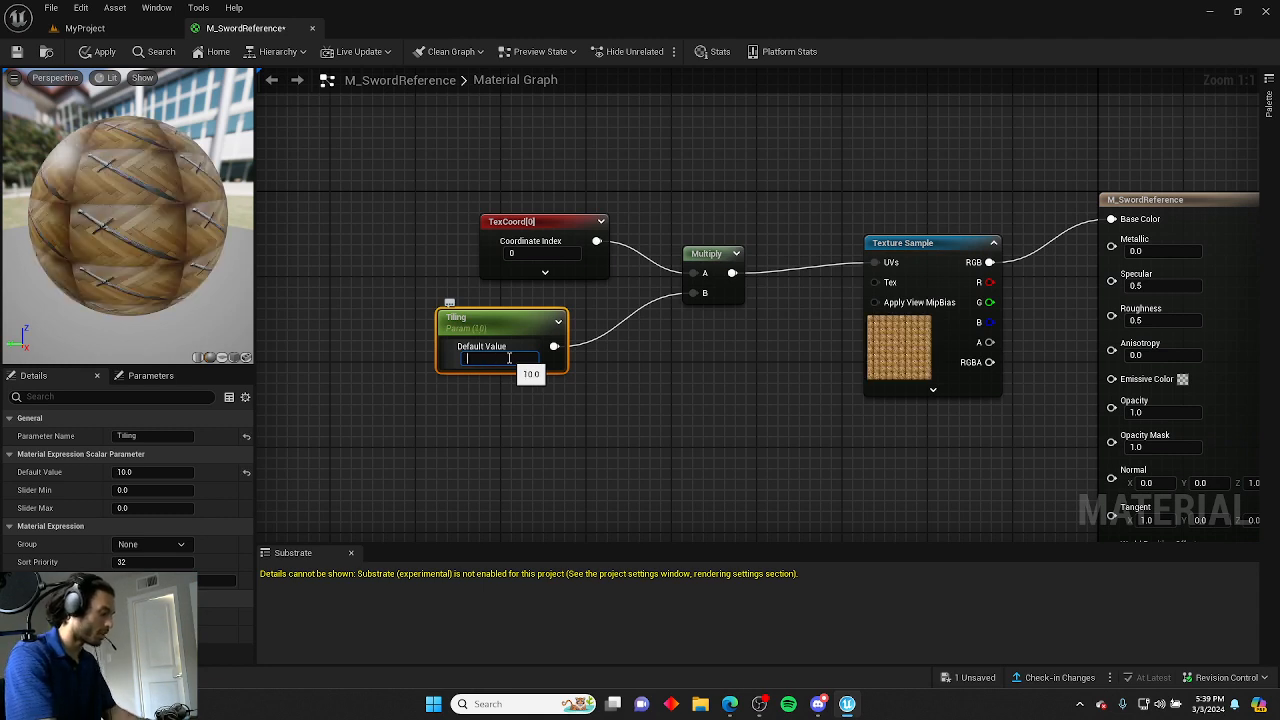
pyautogui.write('5')
pyautogui.press('Return')
pyautogui.click(487, 288)
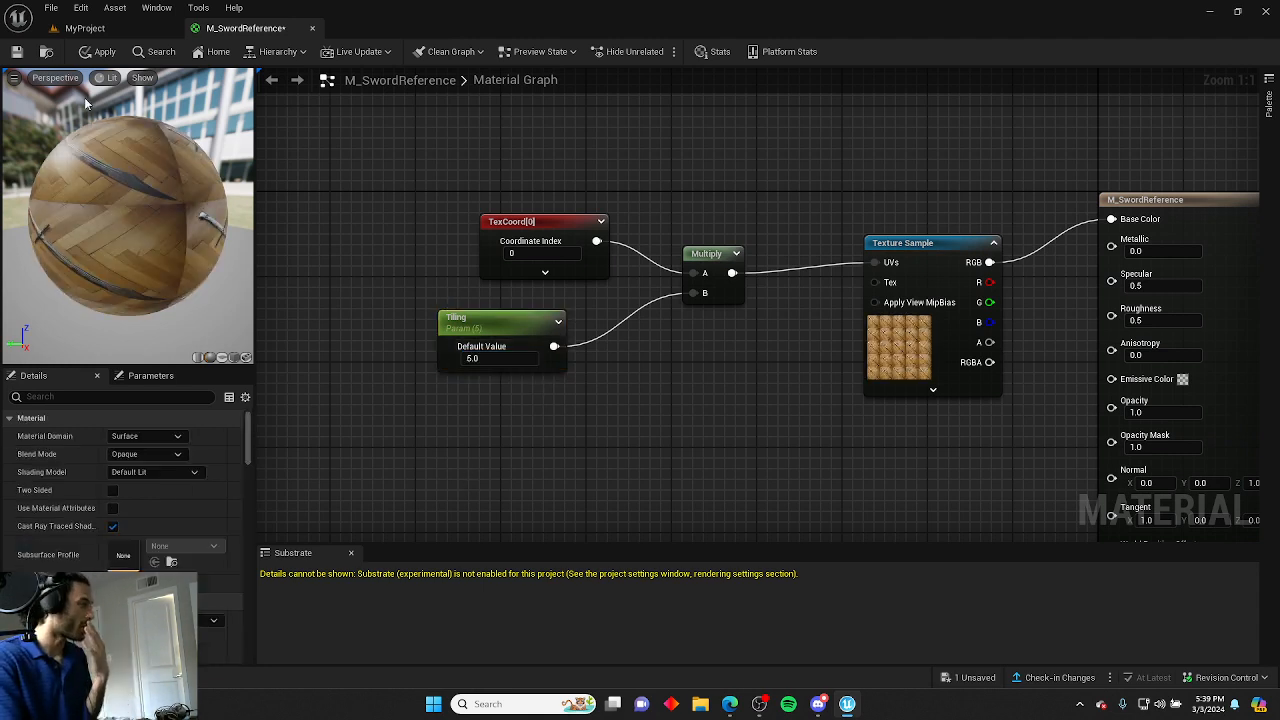
# Save the material and close the material editor.
pyautogui.click(16, 51)
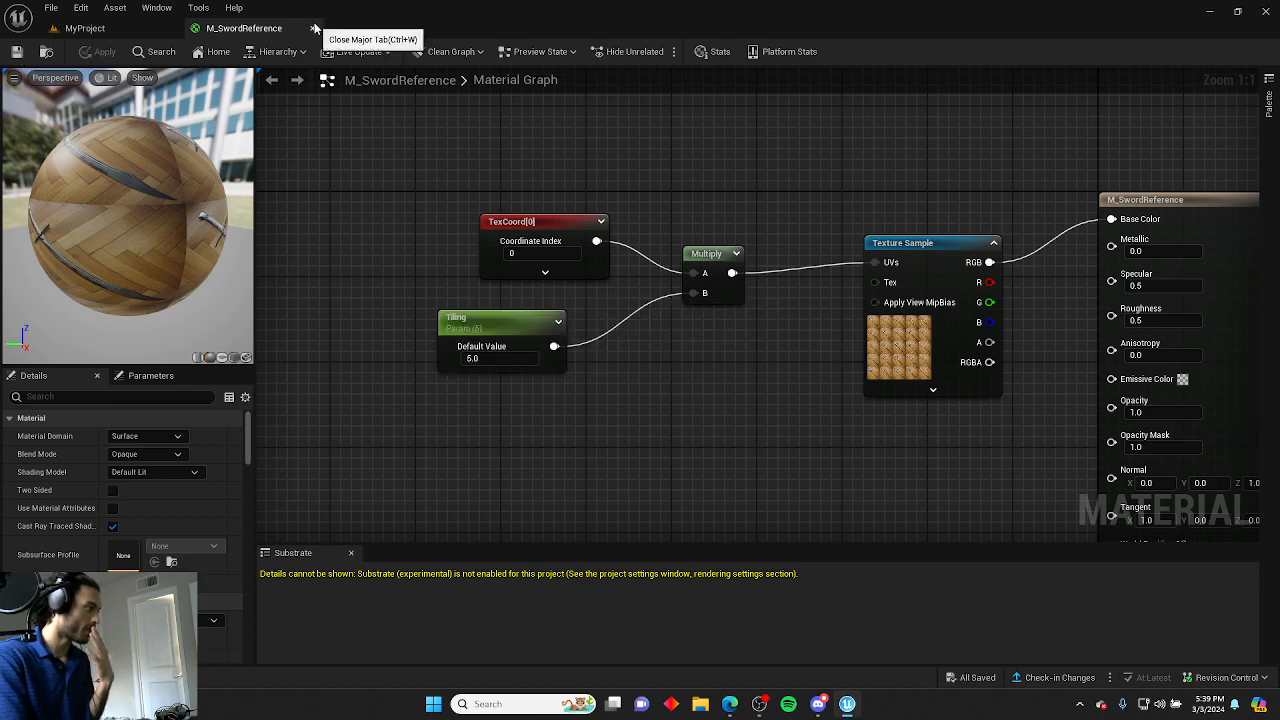
pyautogui.click(315, 28)
# Create a material instance of the sword material named MI_SwordReference in the ReferenceMaterial folder.
pyautogui.hotkey('ctrl', 'space')
pyautogui.click(307, 530)
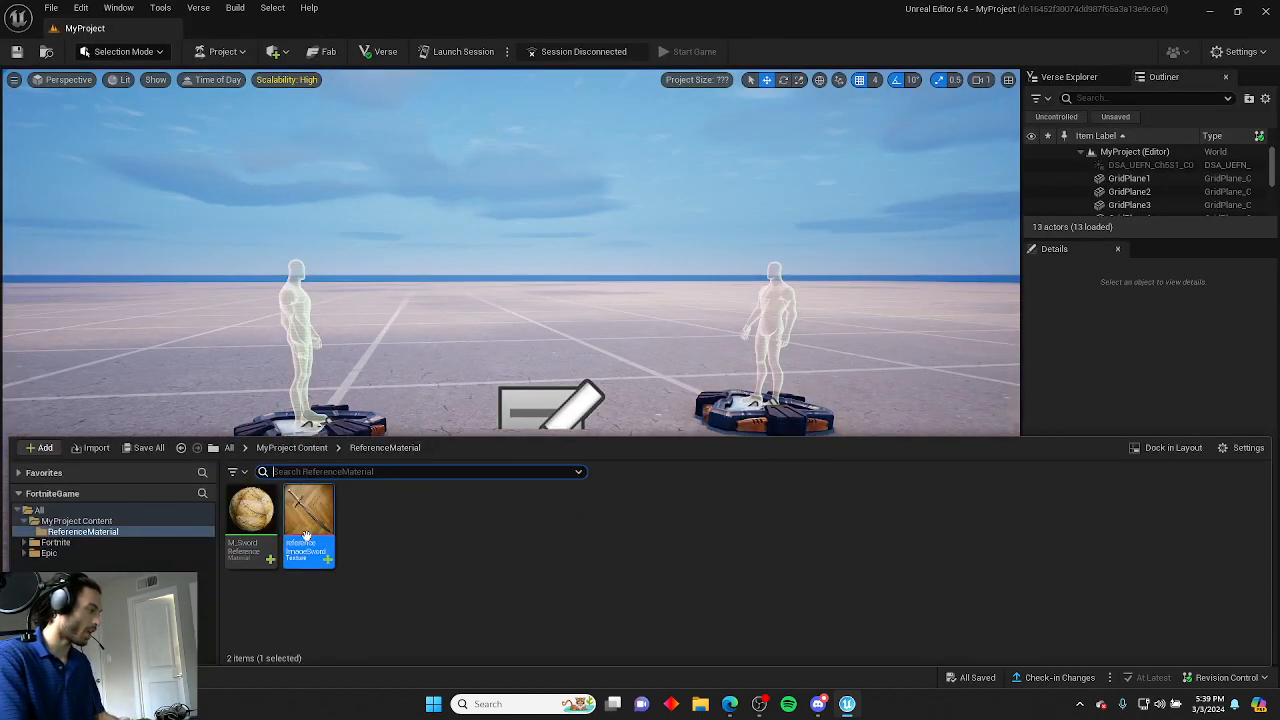
pyautogui.rightClick(307, 532)
pyautogui.click(343, 271)
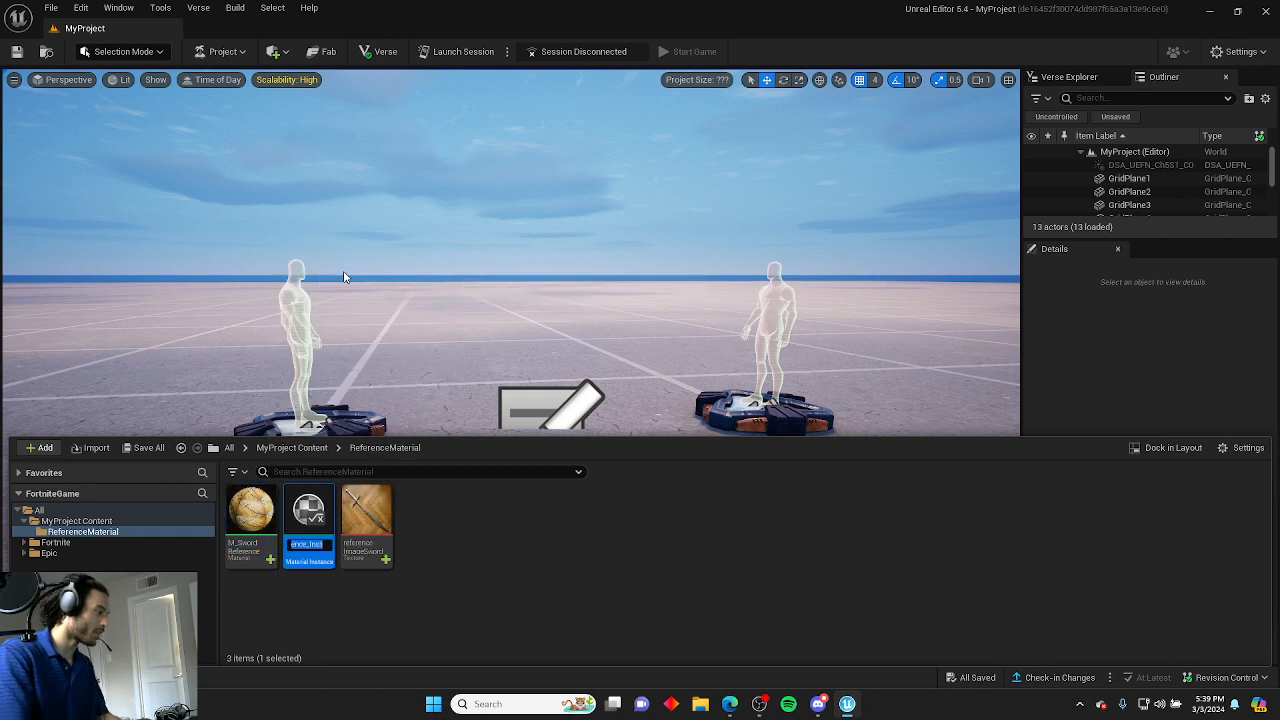
pyautogui.write('MI_')
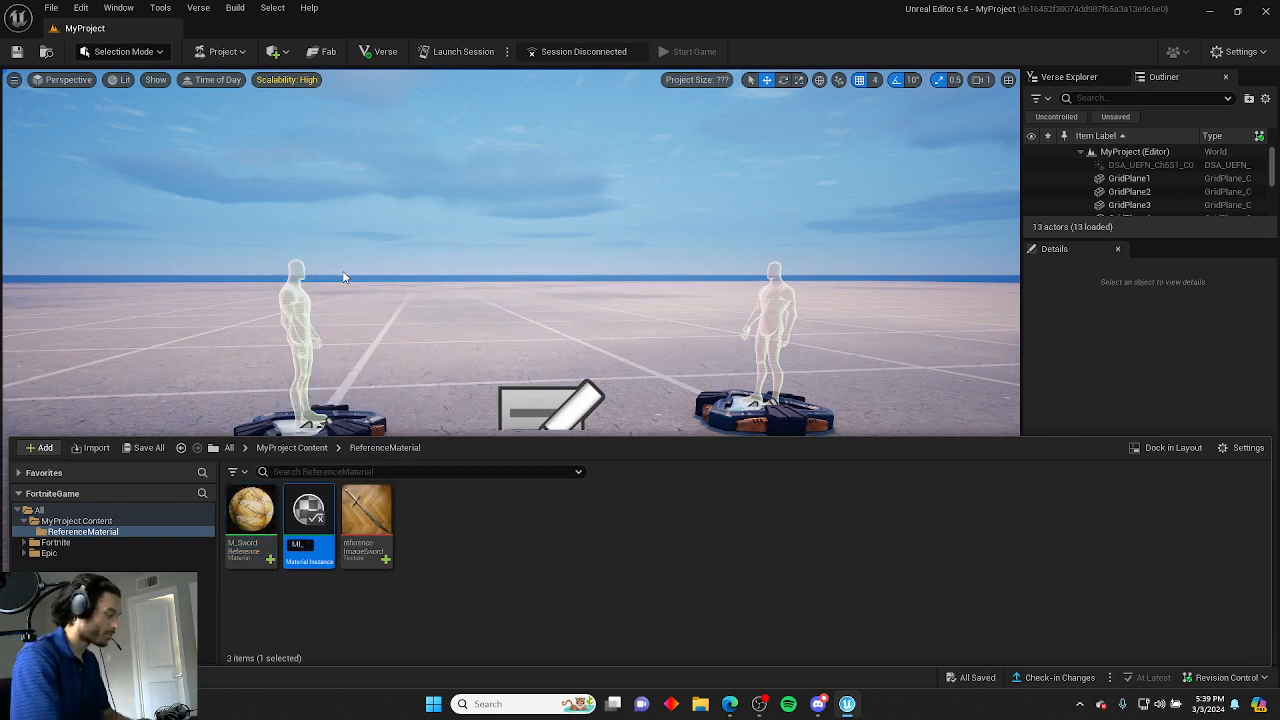
pyautogui.write('SwordRe')
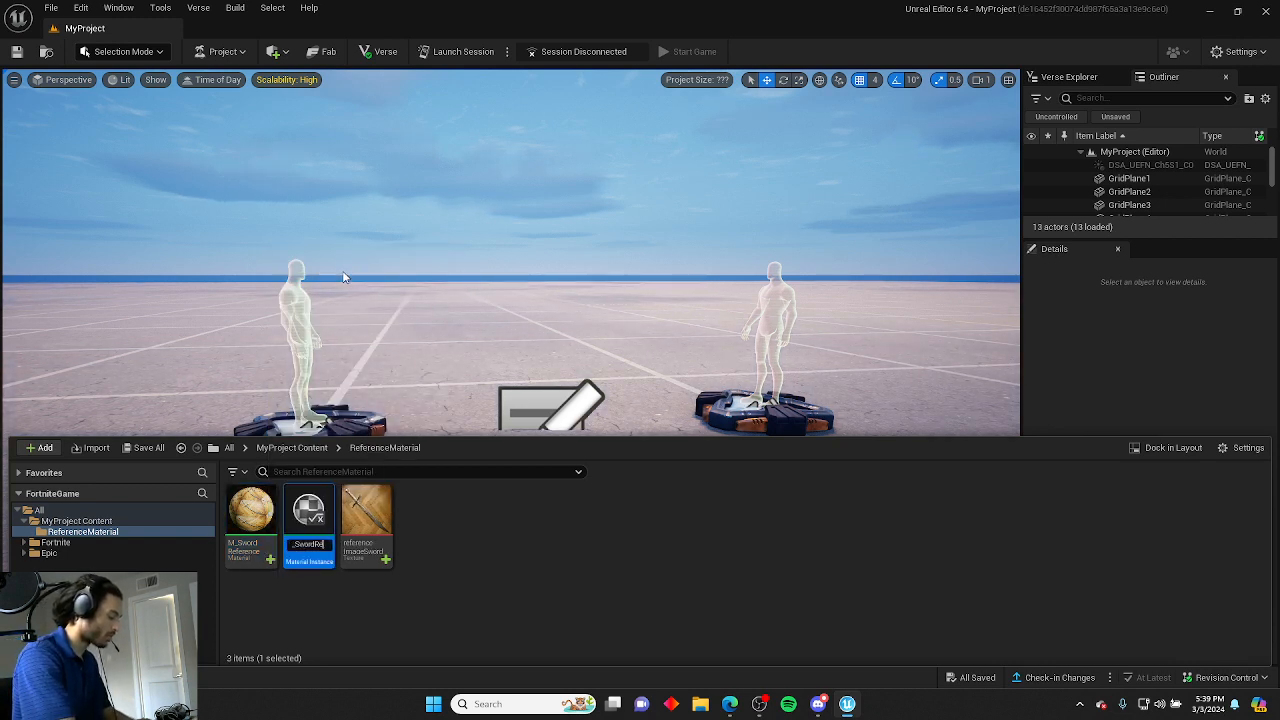
pyautogui.write('ferenceference')
pyautogui.press('Return')
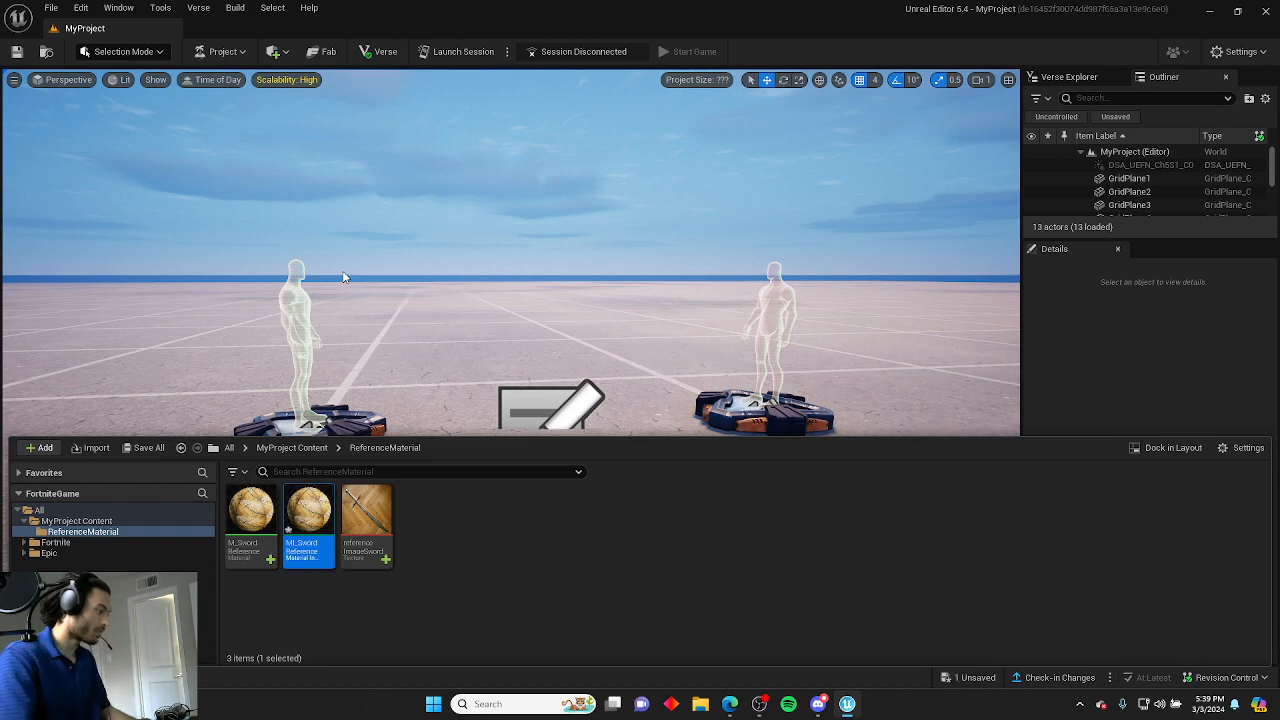
# Delete two grid plane floor actors from the level.
pyautogui.moveTo(418, 290); pyautogui.dragTo(418, 325, button='right')
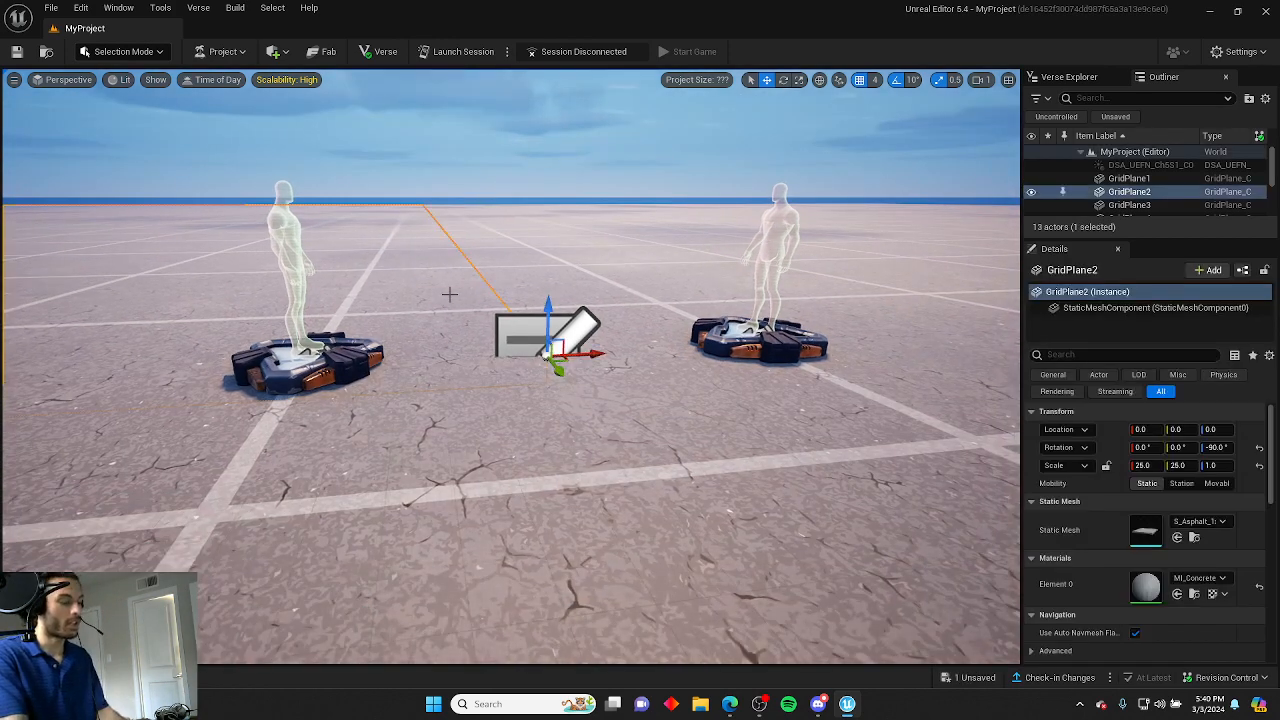
pyautogui.press('Delete')
pyautogui.click(608, 262)
pyautogui.press('Delete')
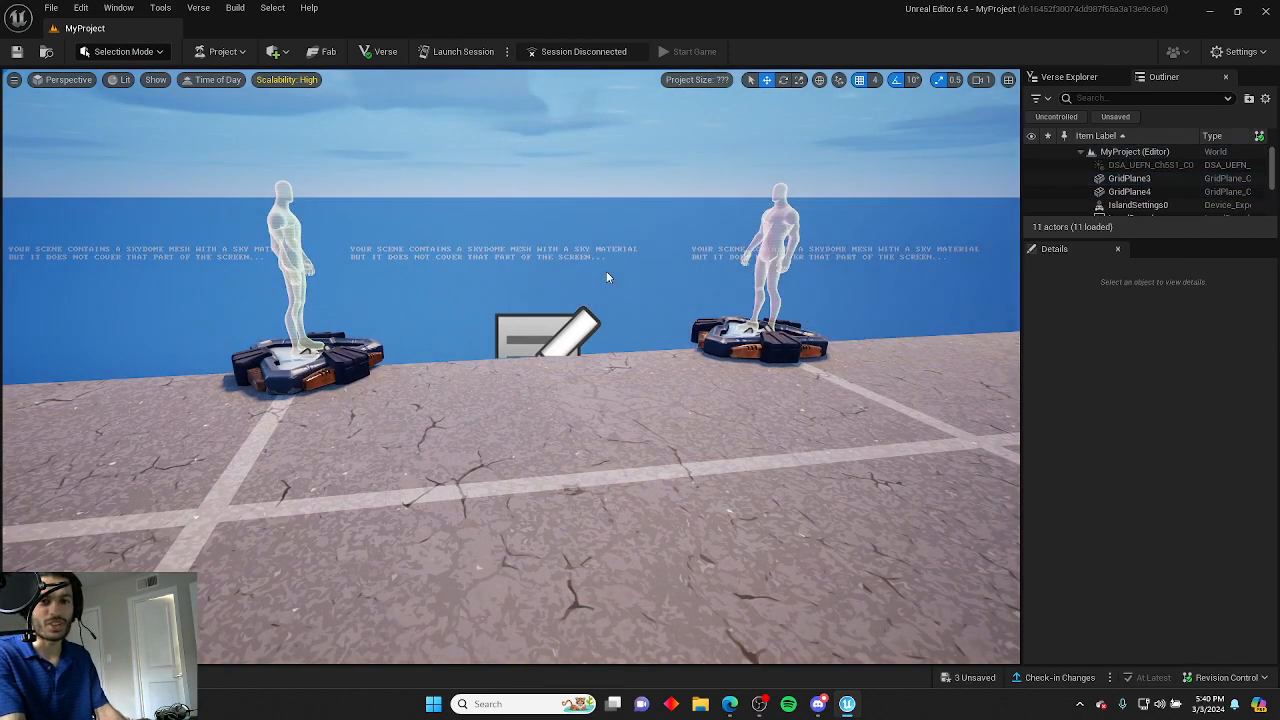
# Delete the remaining floor grid pieces and one of the two player spawn pads from the level.
pyautogui.click(718, 429)
pyautogui.press('Delete')
pyautogui.click(406, 494)
pyautogui.press('Delete')
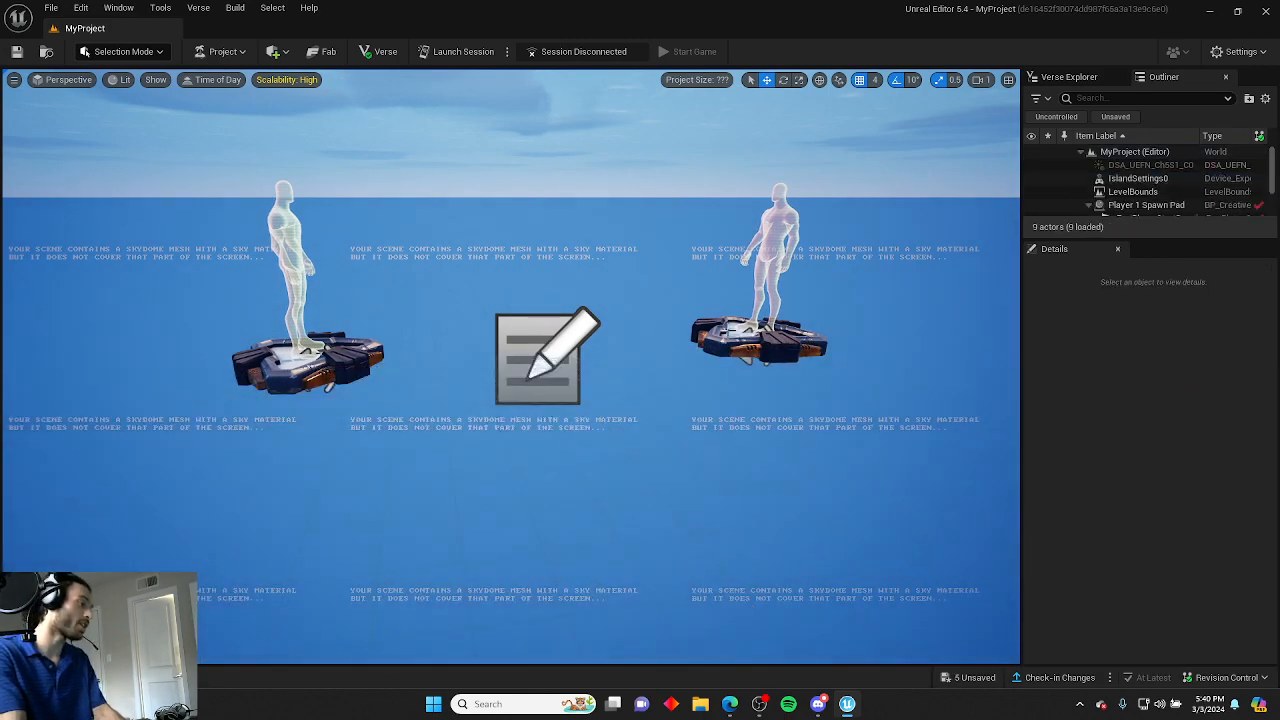
pyautogui.click(722, 335)
pyautogui.press('Delete')
# Place a Cube shape actor into the empty level.
pyautogui.moveTo(701, 357); pyautogui.dragTo(305, 199, button='right')
pyautogui.click(273, 52)
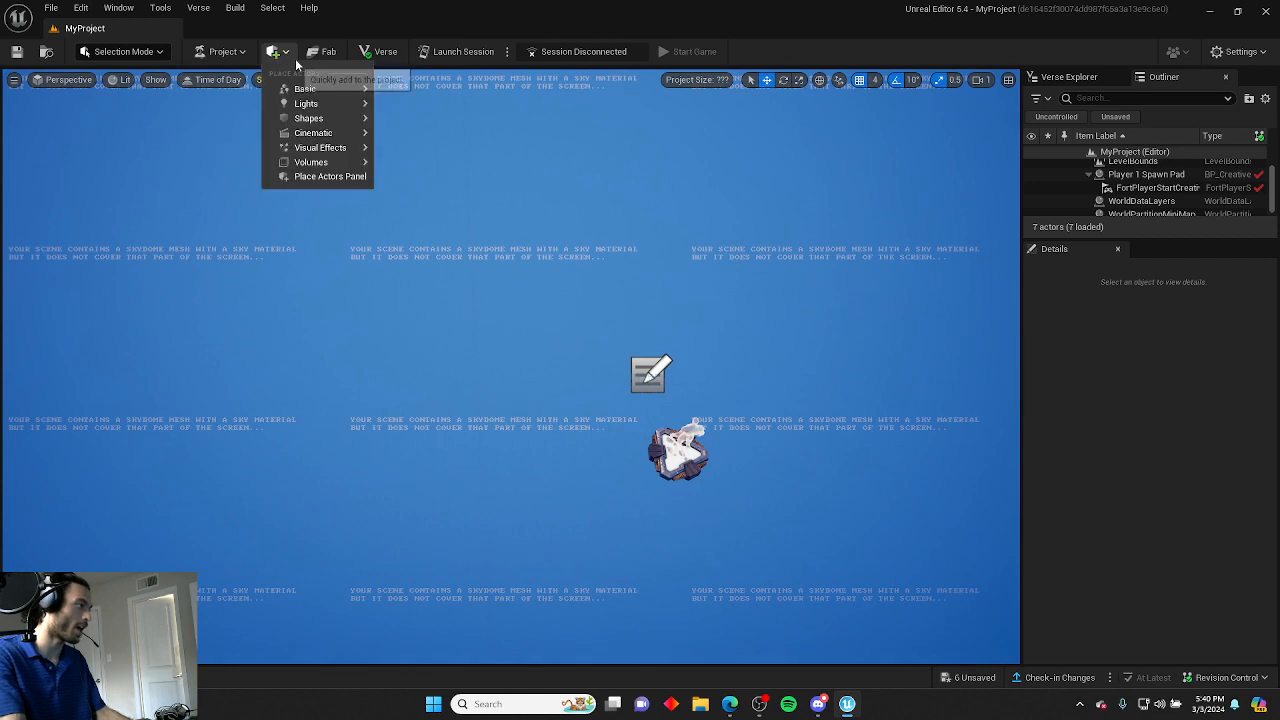
pyautogui.moveTo(362, 121)
pyautogui.click(428, 124)
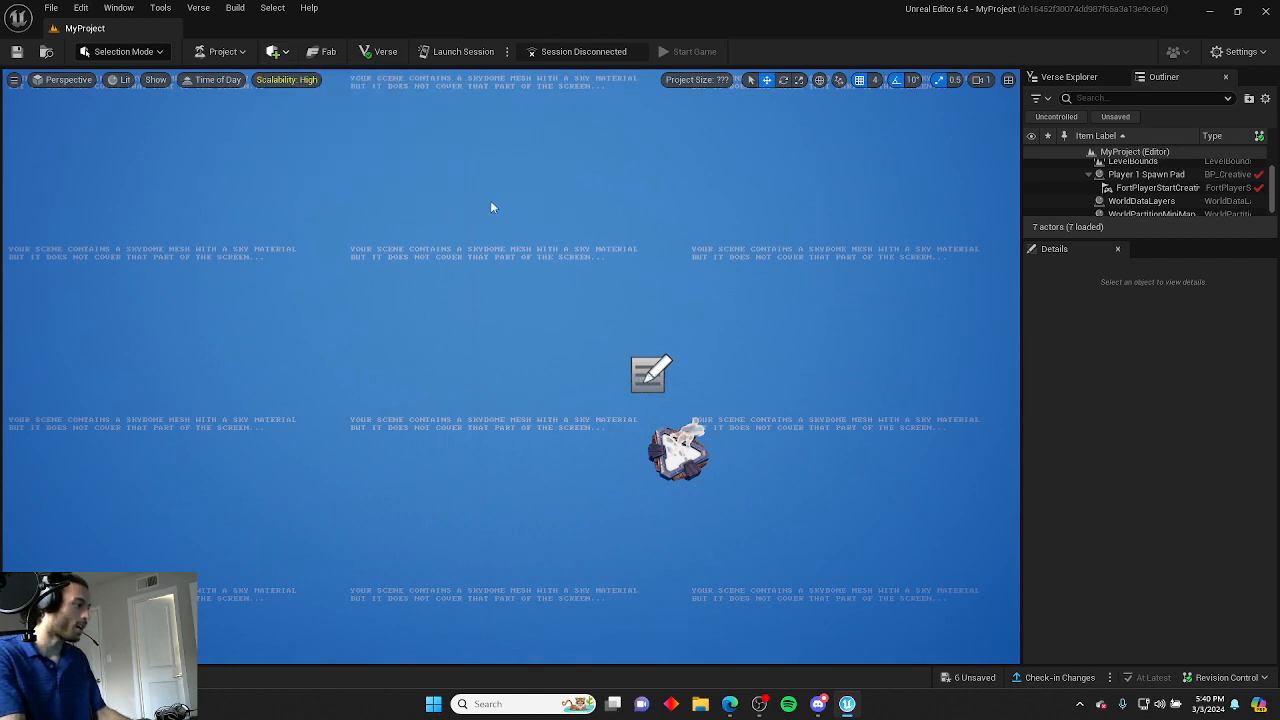
pyautogui.moveTo(490, 200); pyautogui.dragTo(450, 230, button='right')
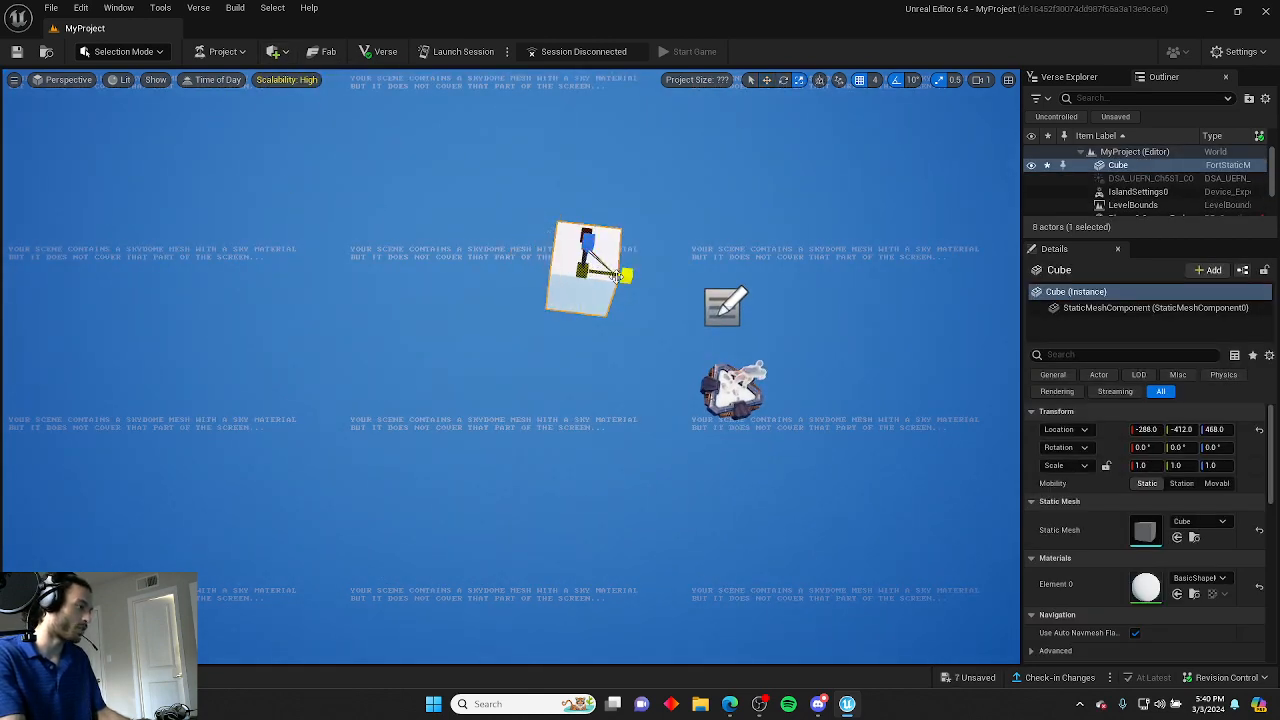
# Scale the cube into a flat board about 16.5 by 11 by 1.
pyautogui.moveTo(634, 279); pyautogui.dragTo(850, 303)
pyautogui.moveTo(464, 286); pyautogui.dragTo(710, 365, button='right')
pyautogui.moveTo(457, 318); pyautogui.dragTo(150, 316)
pyautogui.moveTo(566, 326); pyautogui.dragTo(484, 313, button='right')
pyautogui.press('w')
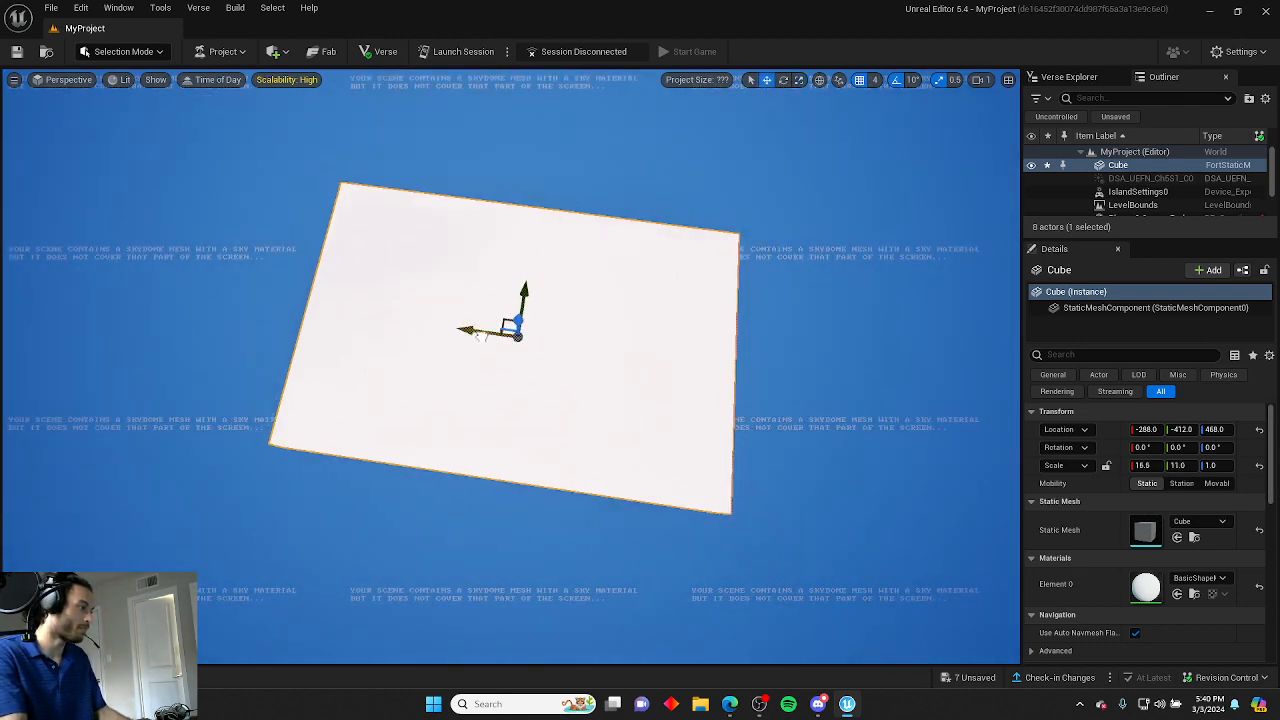
# Move and rotate the board to lie diagonally in the view.
pyautogui.moveTo(480, 337); pyautogui.dragTo(88, 296)
pyautogui.moveTo(88, 296); pyautogui.dragTo(232, 349, button='right')
pyautogui.press('e')
pyautogui.moveTo(481, 325); pyautogui.dragTo(797, 280)
pyautogui.click(754, 277)
# Apply the MI_SwordReference material instance to the board.
pyautogui.hotkey('ctrl', 'space')
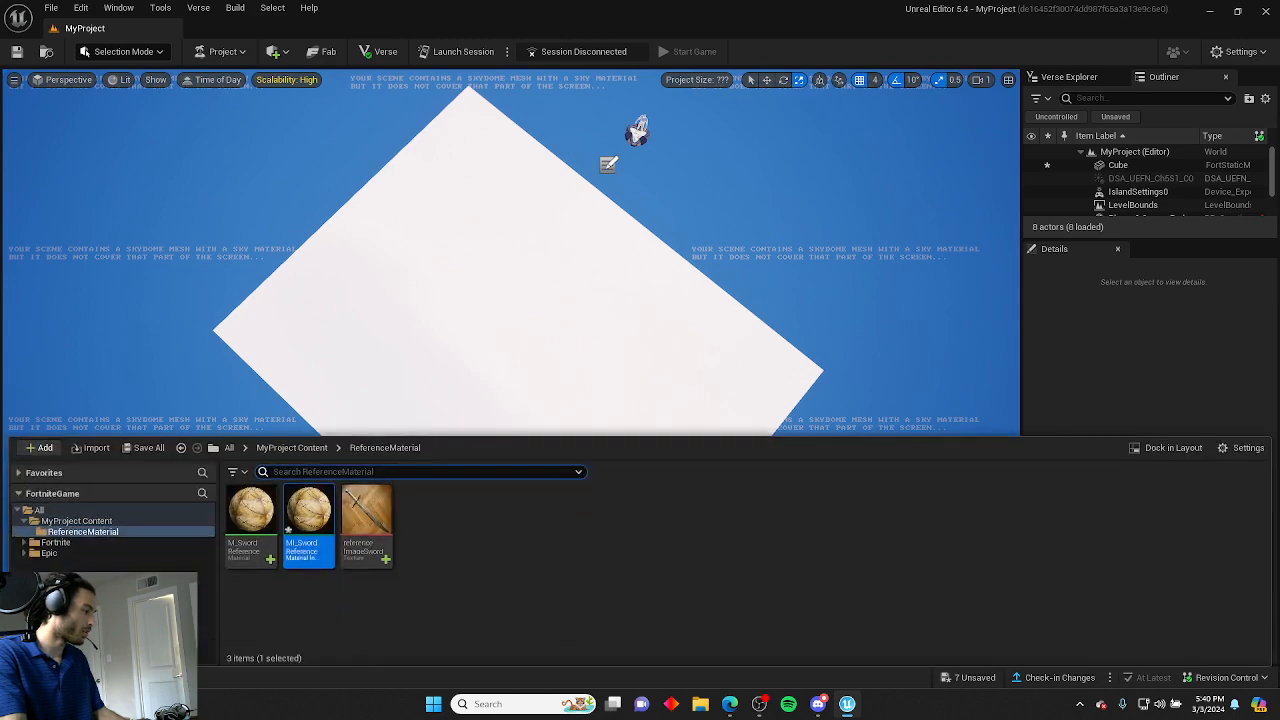
pyautogui.moveTo(418, 421); pyautogui.dragTo(488, 345)
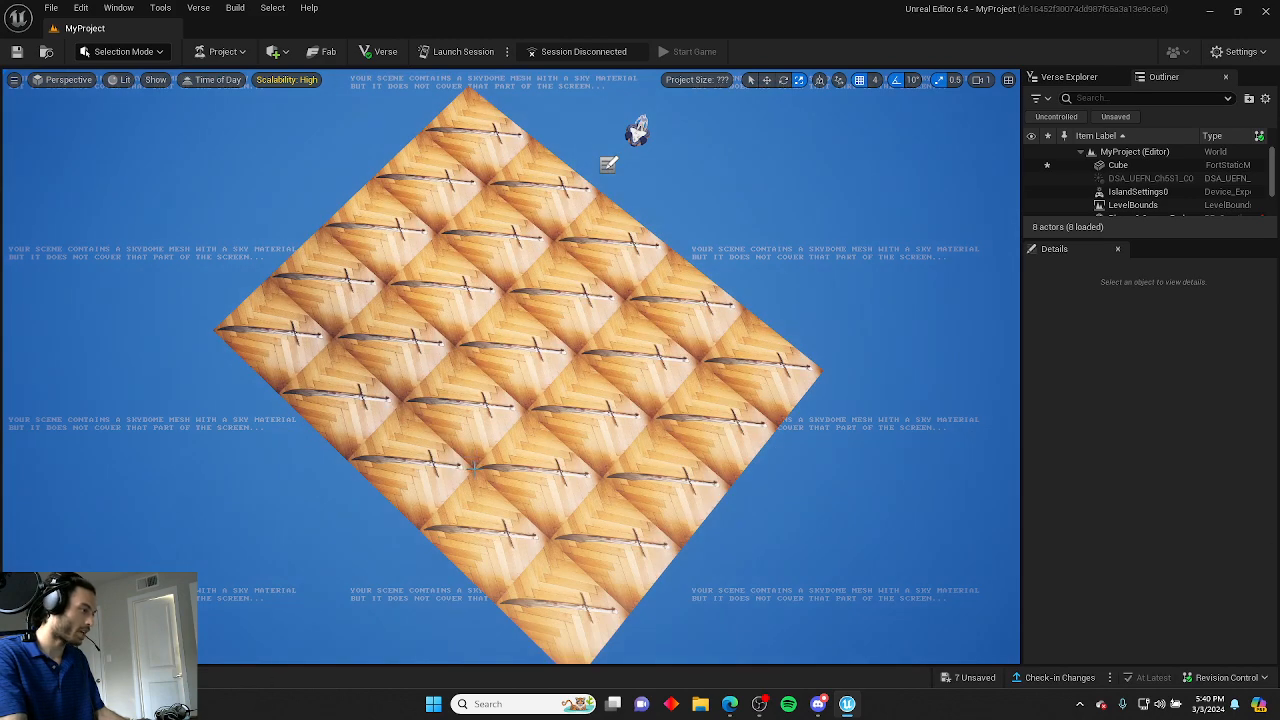
pyautogui.scroll(10, 475, 465)
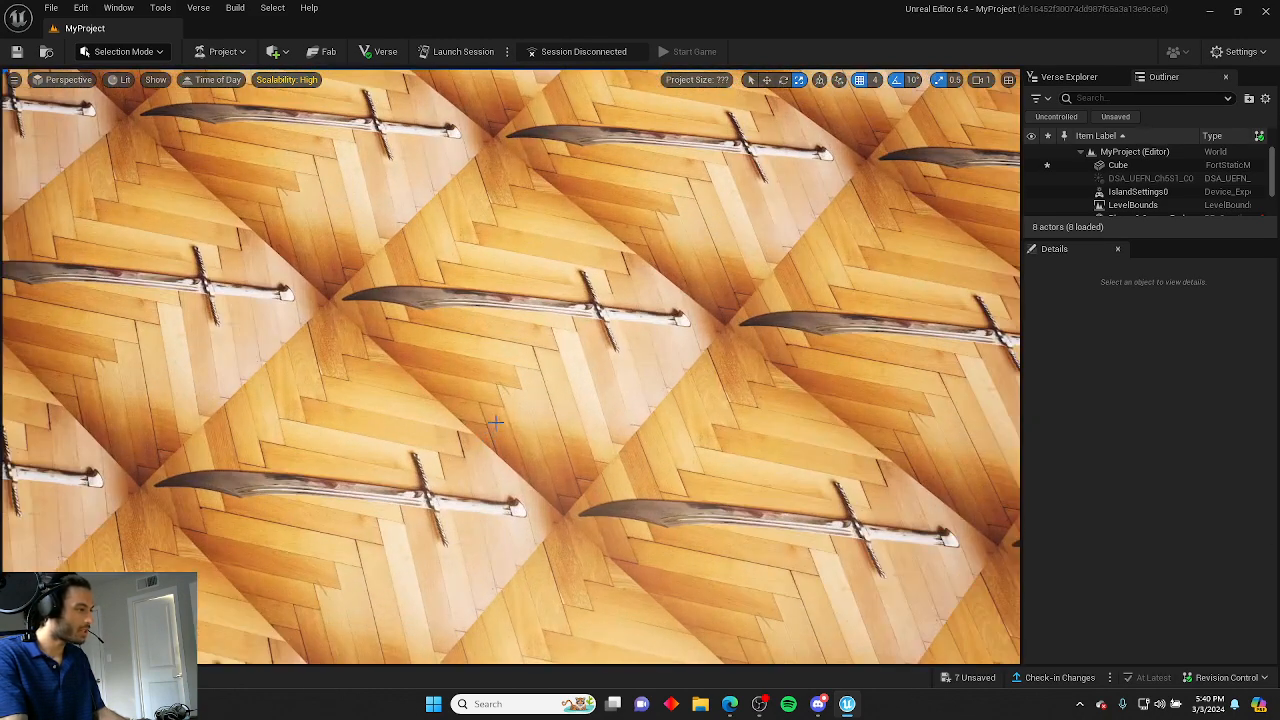
# Open MI_SwordReference and enable the override for its Tiling parameter.
pyautogui.hotkey('ctrl', 'space')
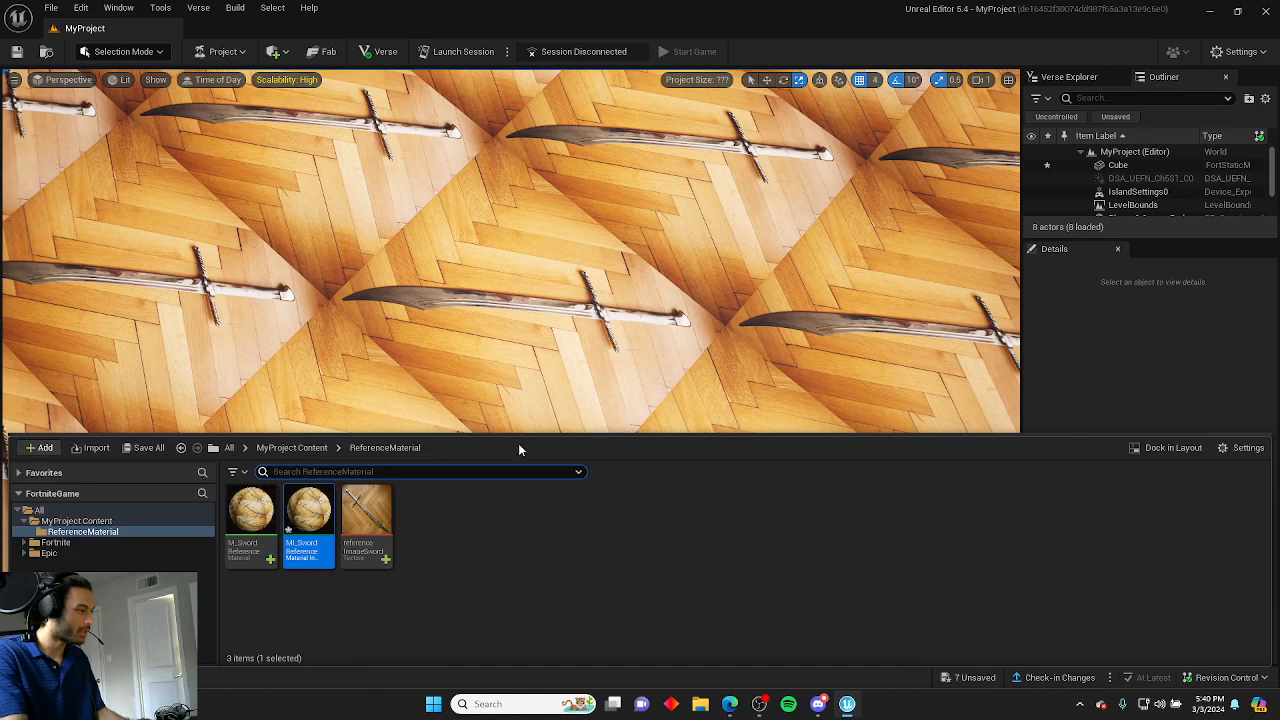
pyautogui.doubleClick(315, 512)
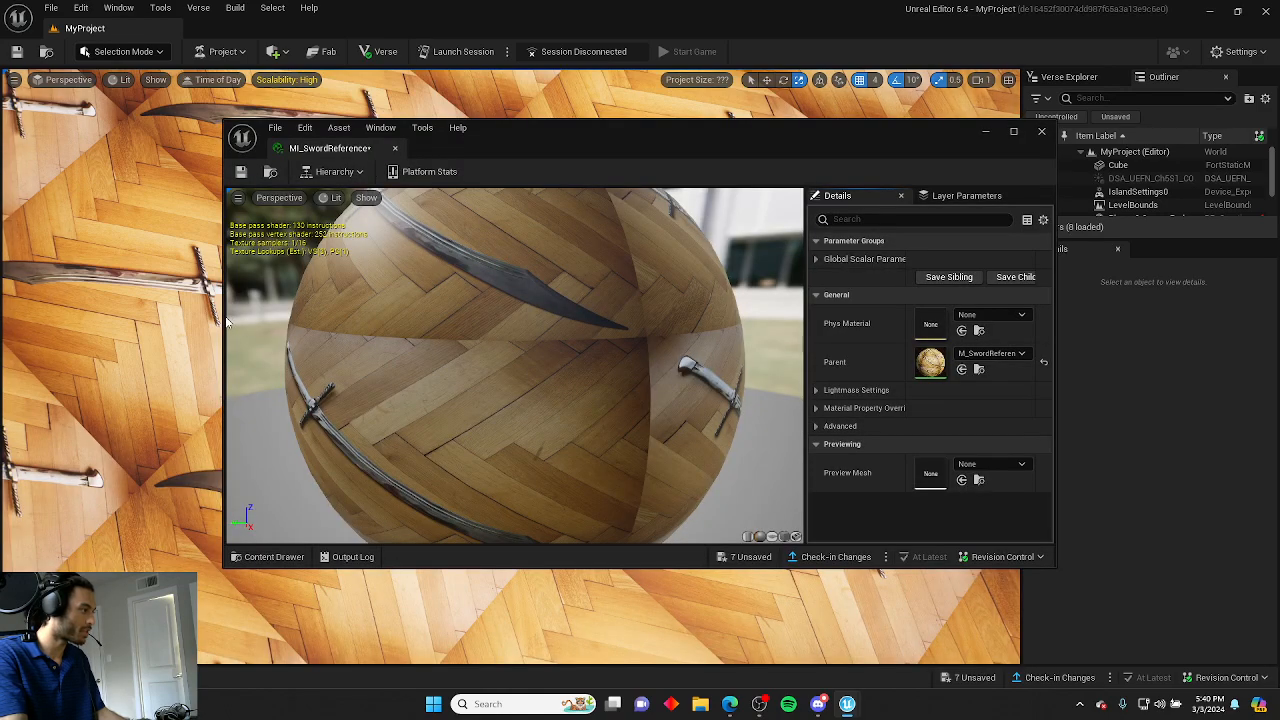
pyautogui.moveTo(224, 322); pyautogui.dragTo(645, 324)
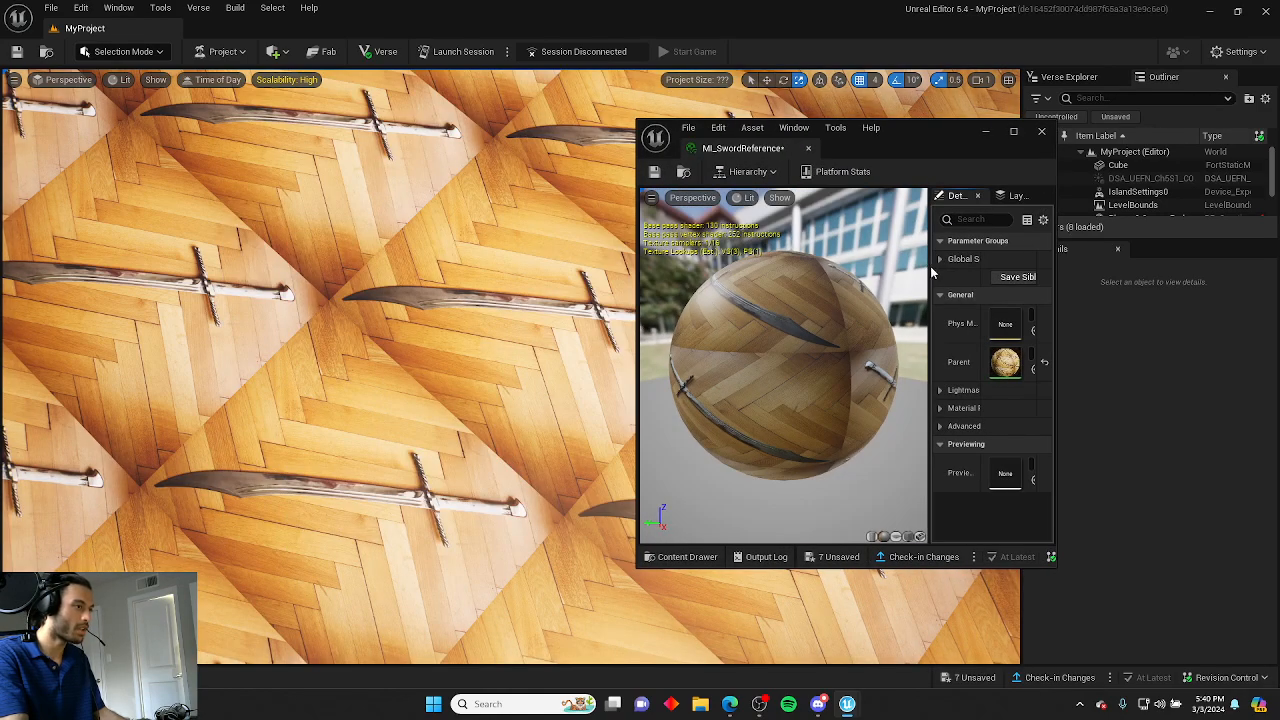
pyautogui.moveTo(930, 272); pyautogui.dragTo(770, 260)
pyautogui.moveTo(932, 143); pyautogui.dragTo(1068, 128)
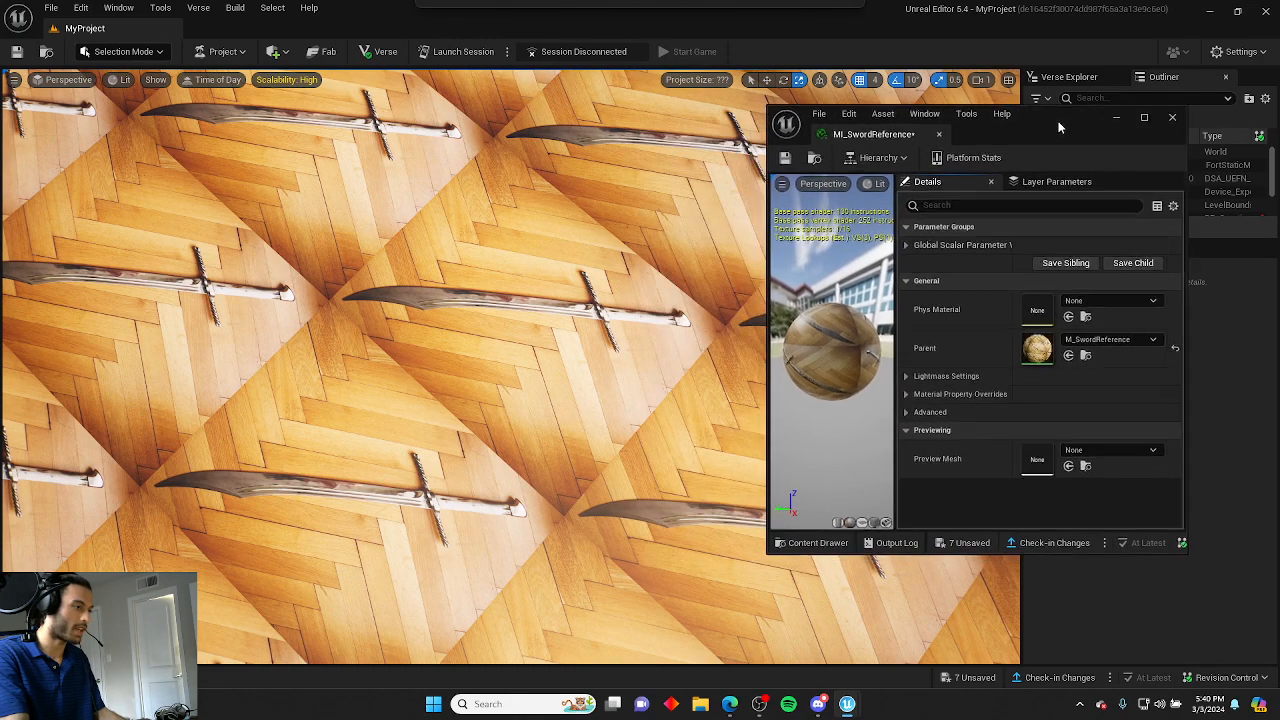
pyautogui.click(911, 245)
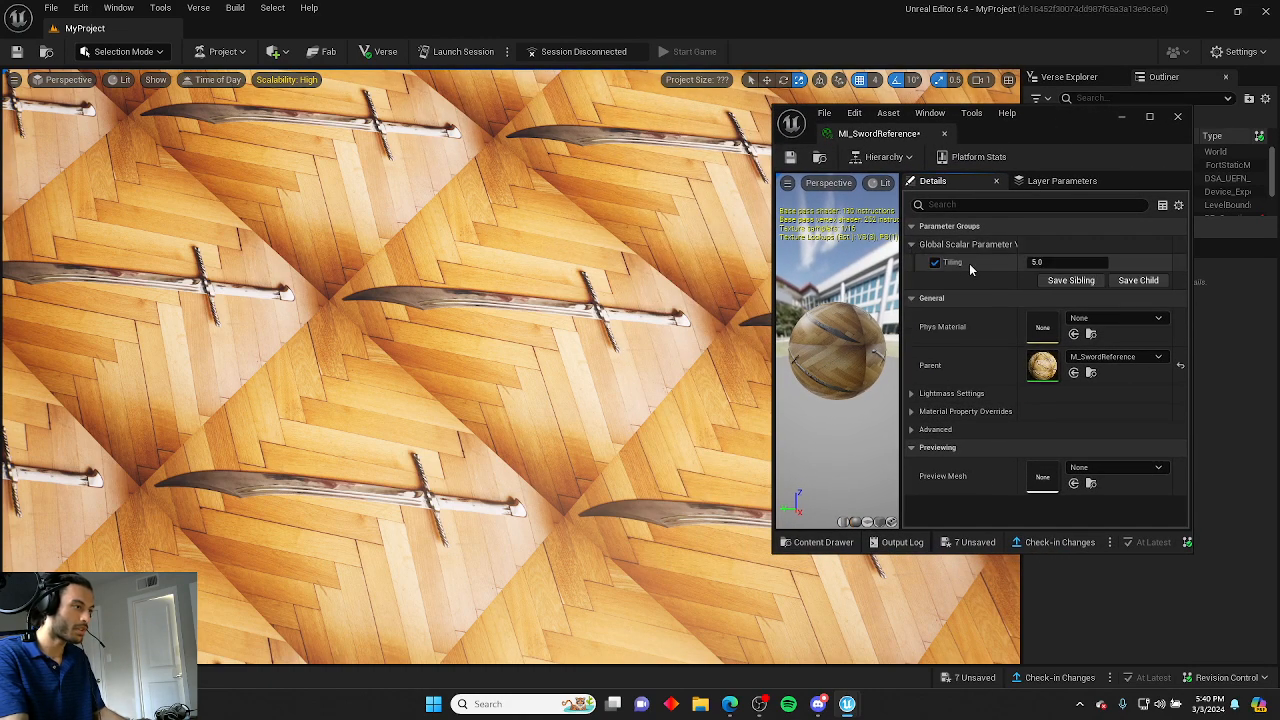
# Try Tiling values of 2 and 1.2 on the material instance.
pyautogui.write('2')
pyautogui.press('Return')
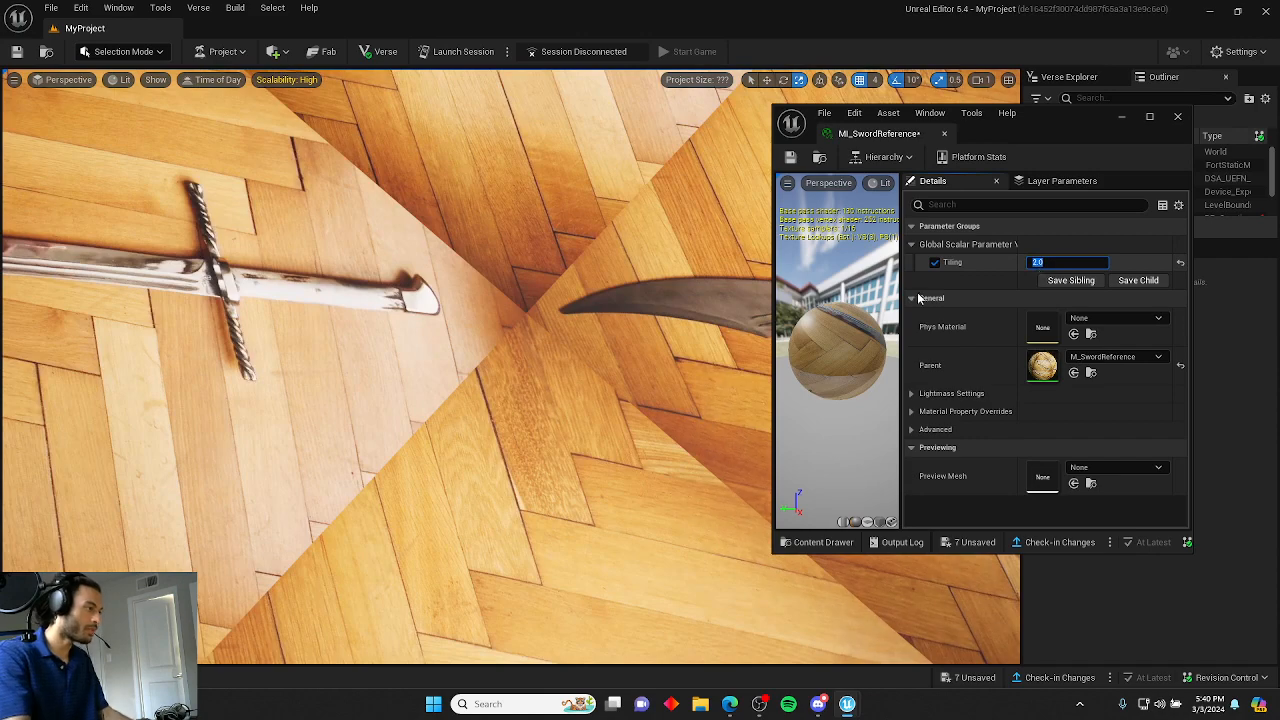
pyautogui.scroll(-12, 600, 330)
pyautogui.moveTo(600, 330); pyautogui.dragTo(740, 330, button='right')
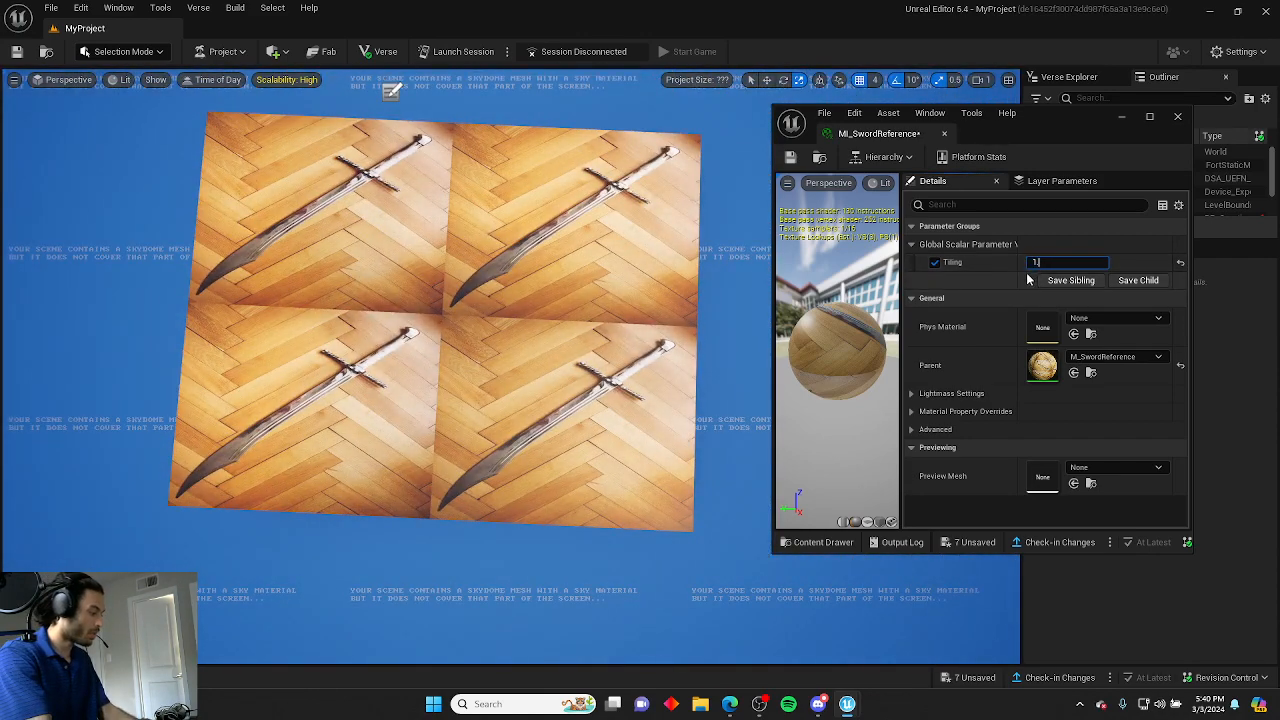
pyautogui.write('1.2')
pyautogui.press('Return')
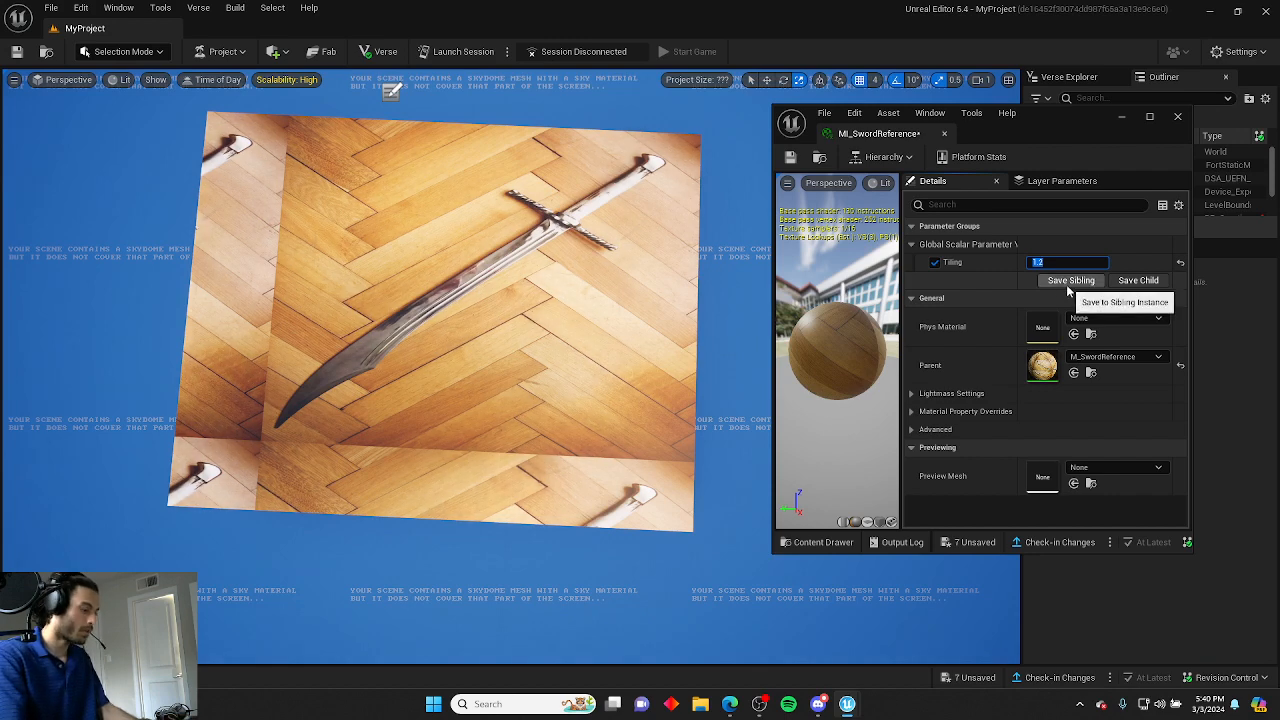
# Set Tiling to 1, save the material instance and close its editor.
pyautogui.write('1')
pyautogui.press('Return')
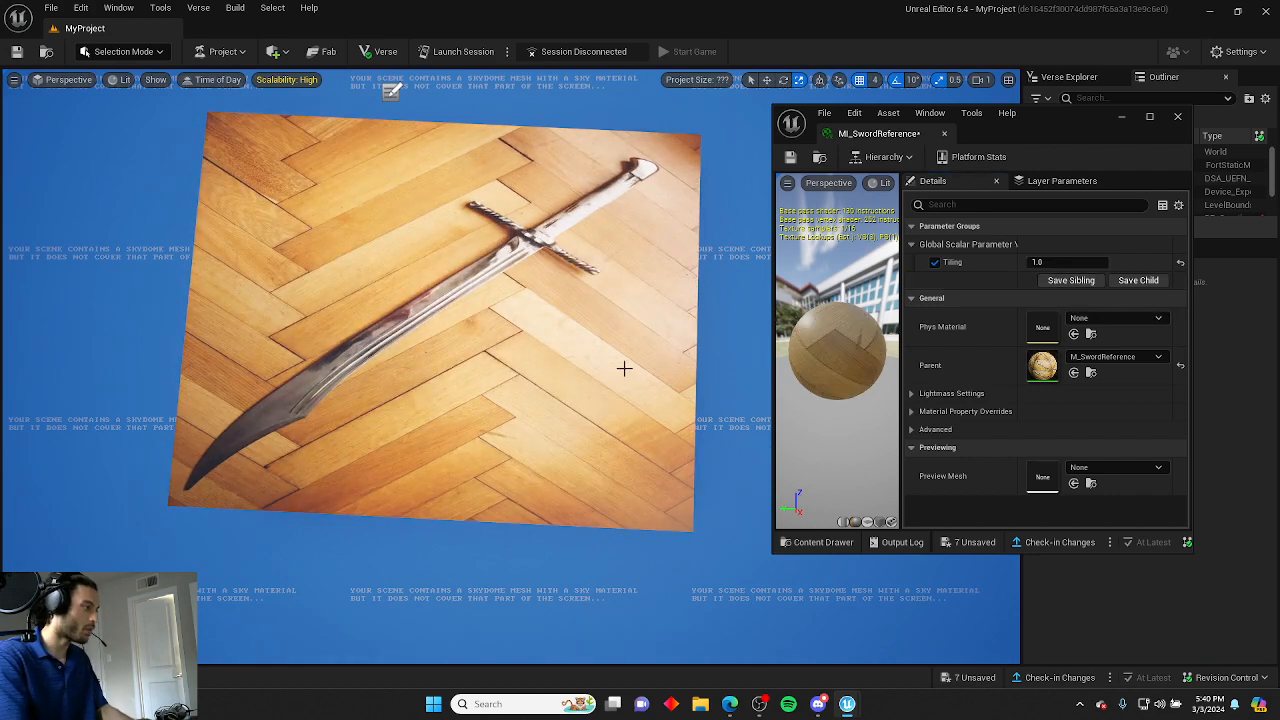
pyautogui.click(790, 158)
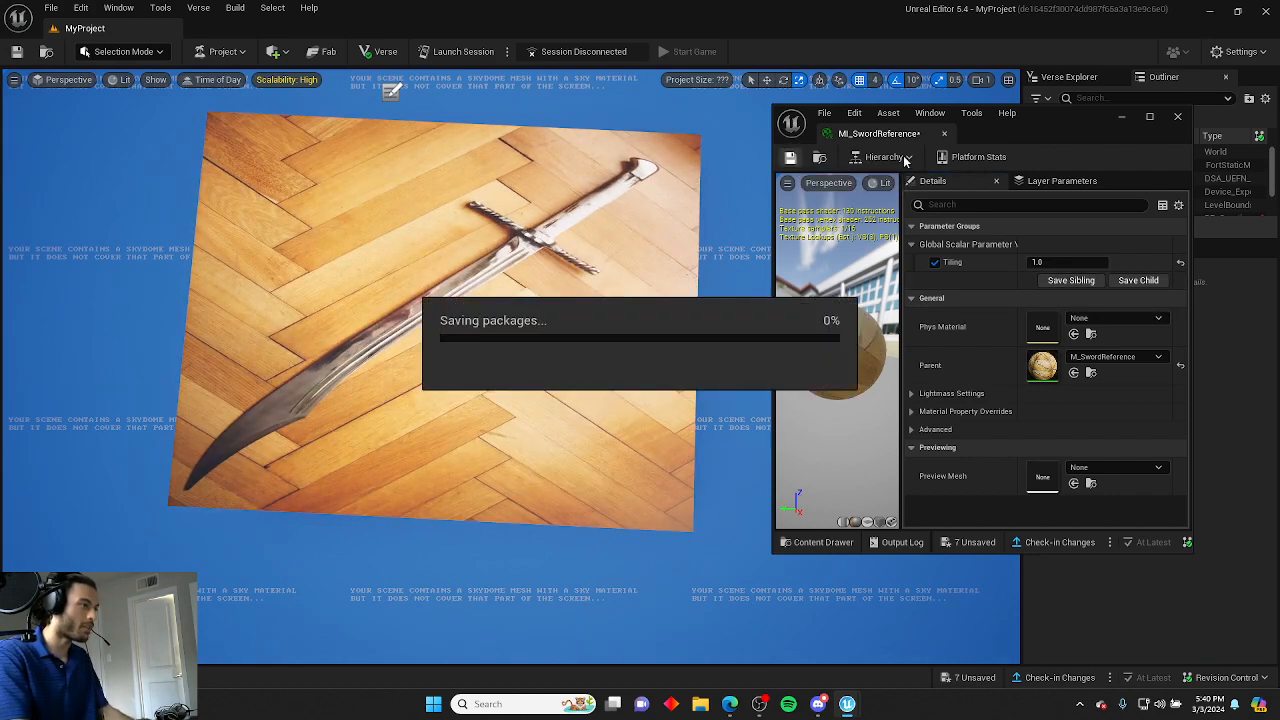
pyautogui.click(944, 133)
# Switch to Modeling Mode and start a Rectangle mesh placed in the scene.
pyautogui.moveTo(521, 323)
pyautogui.mouseDown(button='right')
pyautogui.moveTo(476, 328)
pyautogui.moveTo(520, 345)
pyautogui.moveTo(740, 332)
pyautogui.moveTo(655, 340)
pyautogui.moveTo(592, 308)
pyautogui.moveTo(690, 335)
pyautogui.moveTo(650, 320)
pyautogui.moveTo(625, 275)
pyautogui.moveTo(655, 340)
pyautogui.moveTo(590, 320)
pyautogui.moveTo(560, 285)
pyautogui.moveTo(575, 275)
pyautogui.moveTo(650, 310)
pyautogui.moveTo(600, 280)
pyautogui.moveTo(645, 310)
pyautogui.moveTo(500, 311)
pyautogui.mouseUp(button='right')
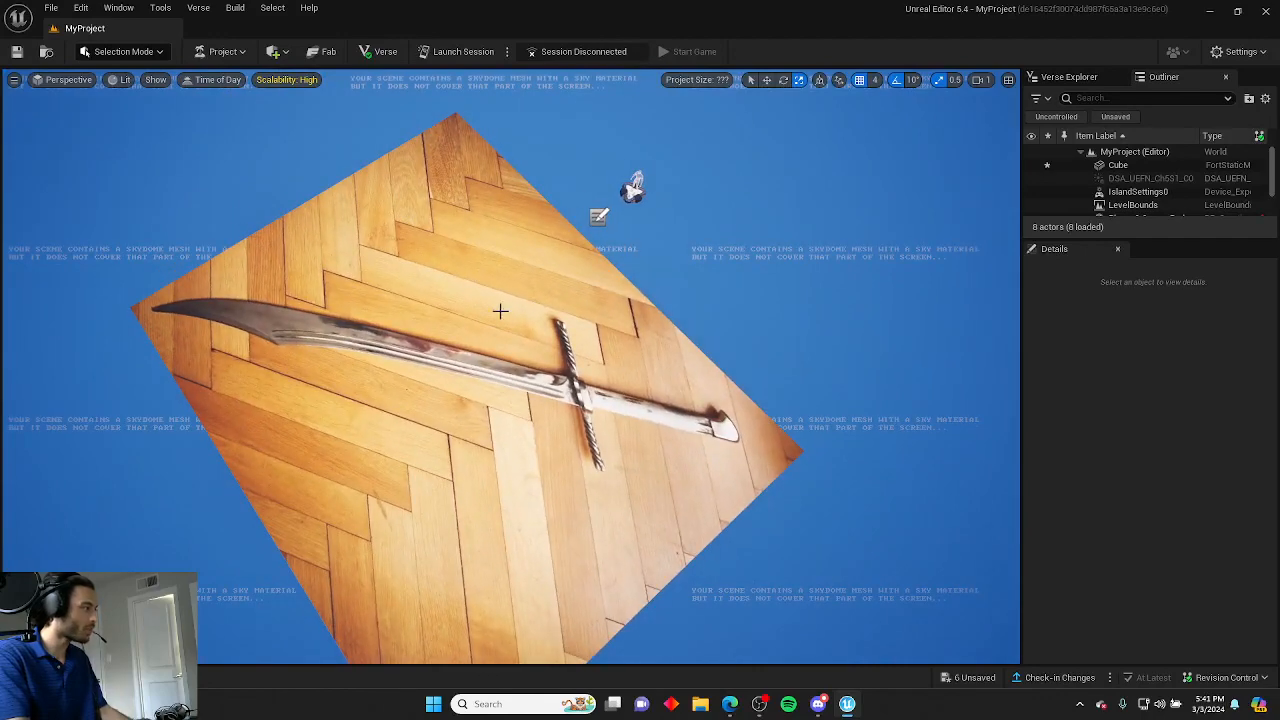
pyautogui.click(125, 52)
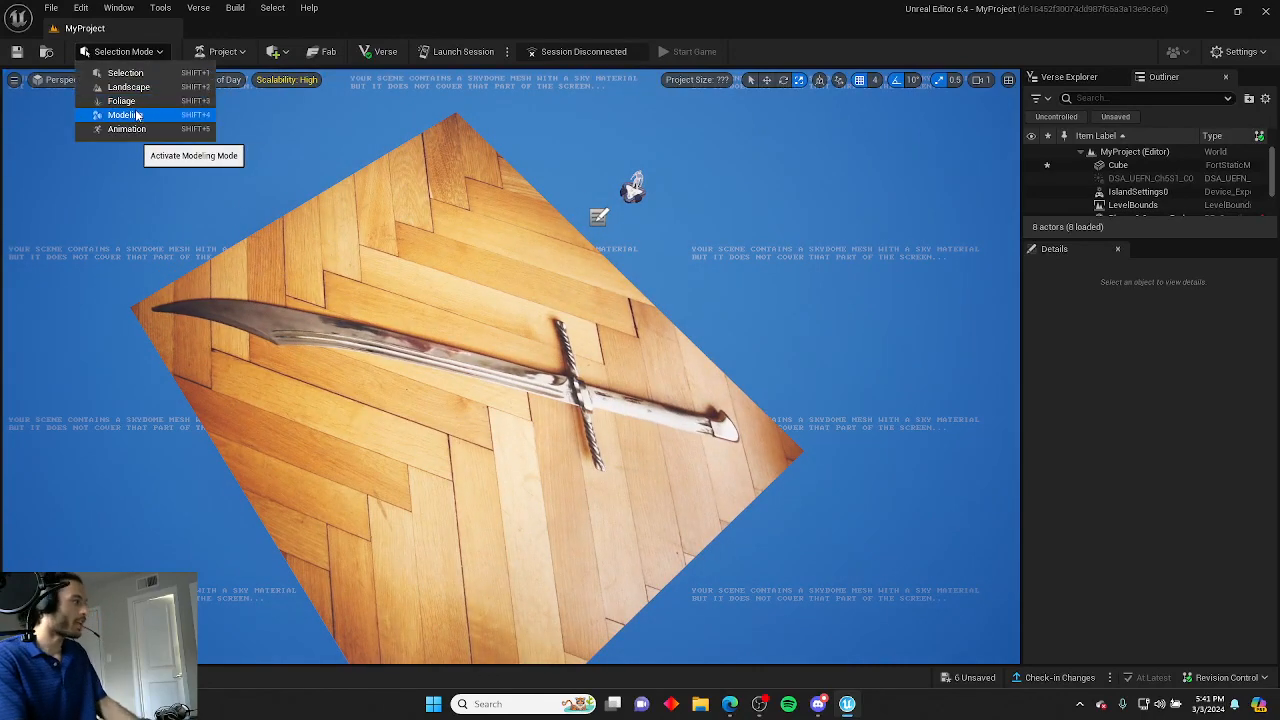
pyautogui.click(126, 115)
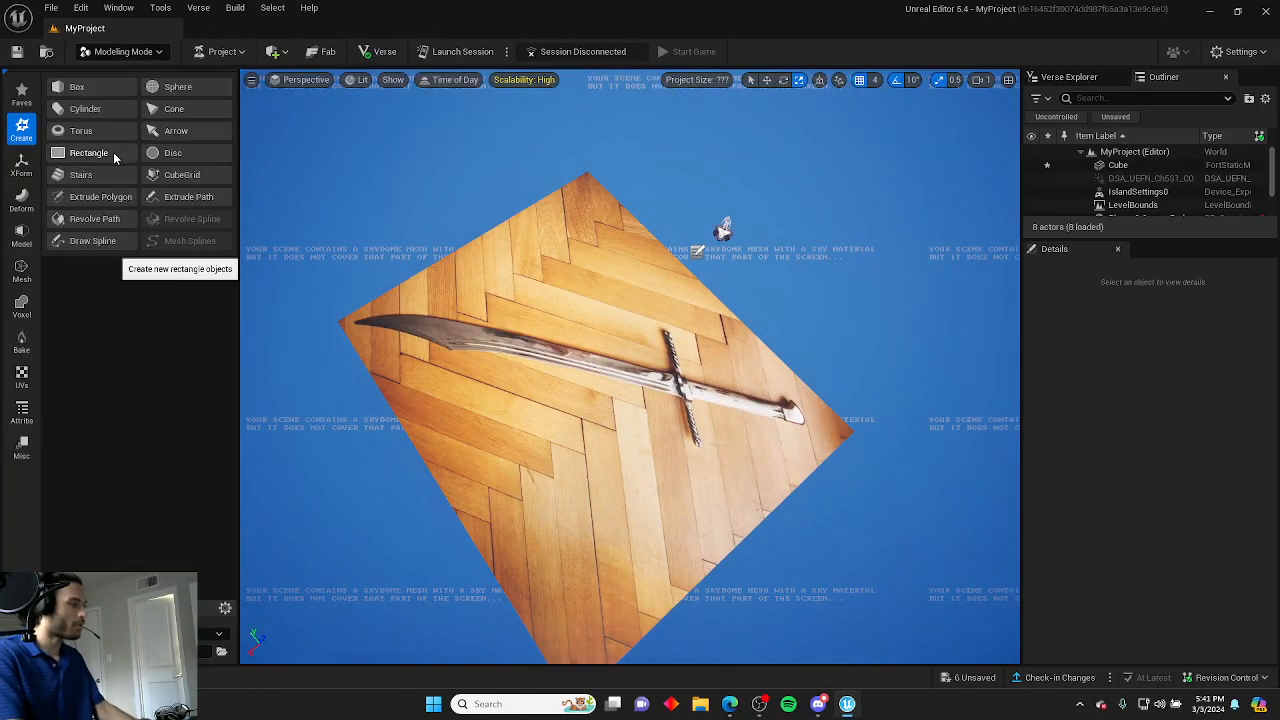
pyautogui.click(114, 156)
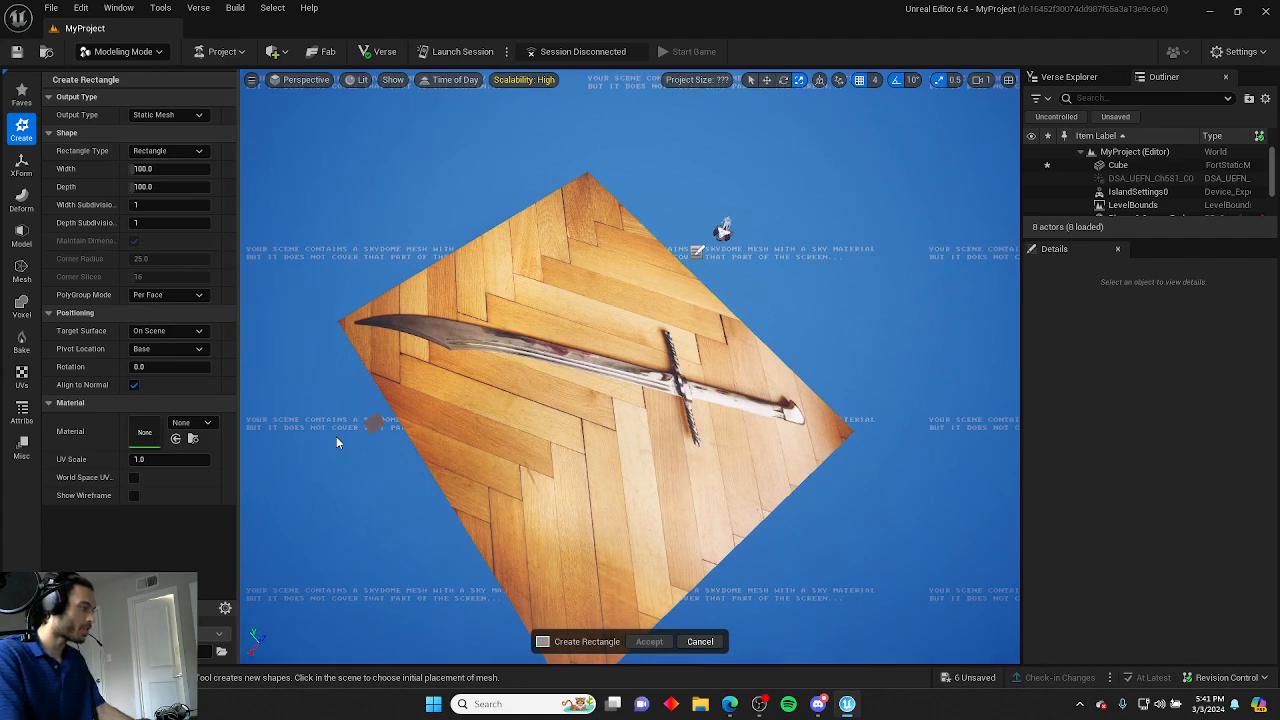
pyautogui.click(364, 485)
pyautogui.moveTo(364, 485); pyautogui.dragTo(463, 497, button='right')
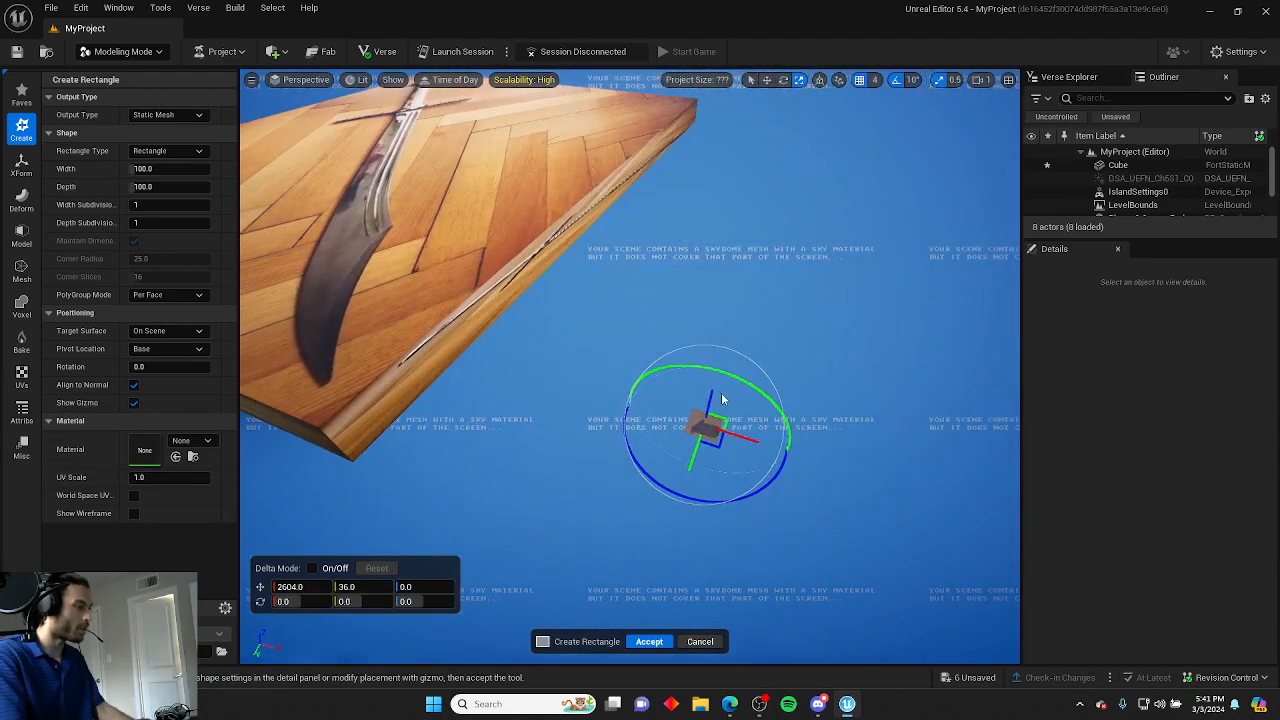
# Position the rectangle just above the sword's crossguard, rotated about -57 degrees, and accept it.
pyautogui.moveTo(726, 313); pyautogui.dragTo(746, 225)
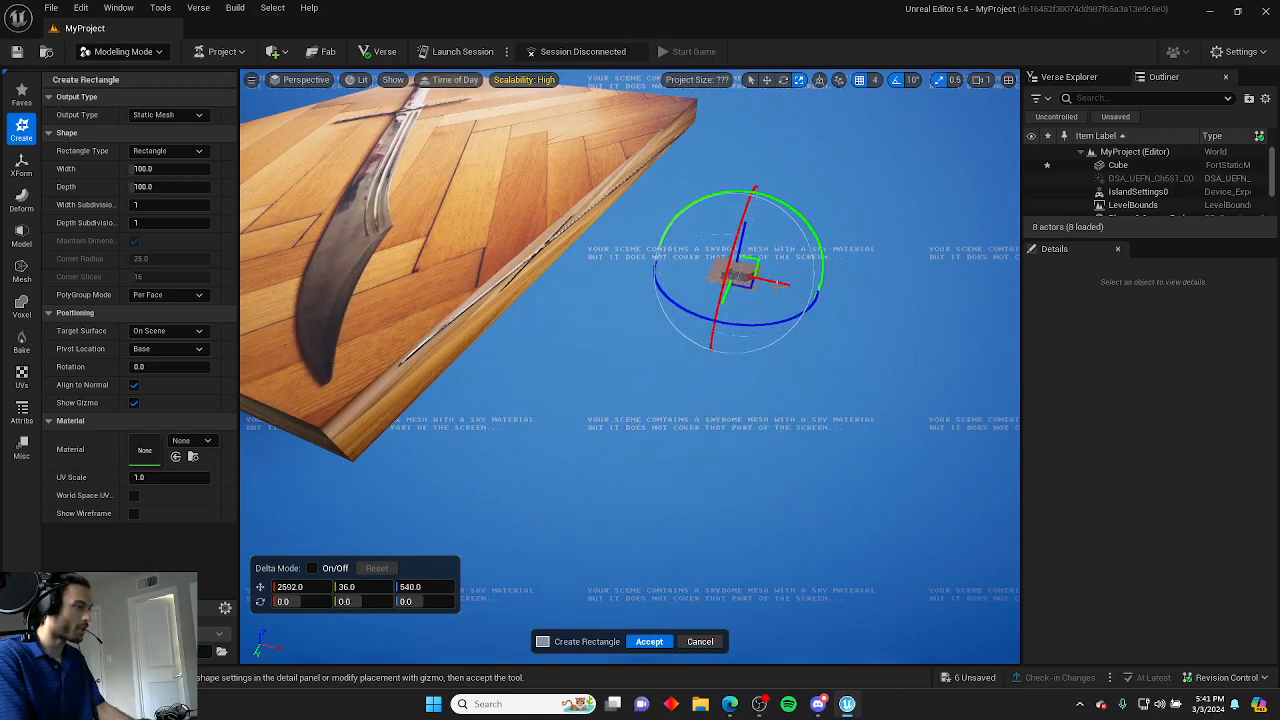
pyautogui.moveTo(444, 228); pyautogui.dragTo(394, 216)
pyautogui.moveTo(394, 216); pyautogui.dragTo(405, 255, button='right')
pyautogui.moveTo(278, 381); pyautogui.dragTo(465, 545, button='right')
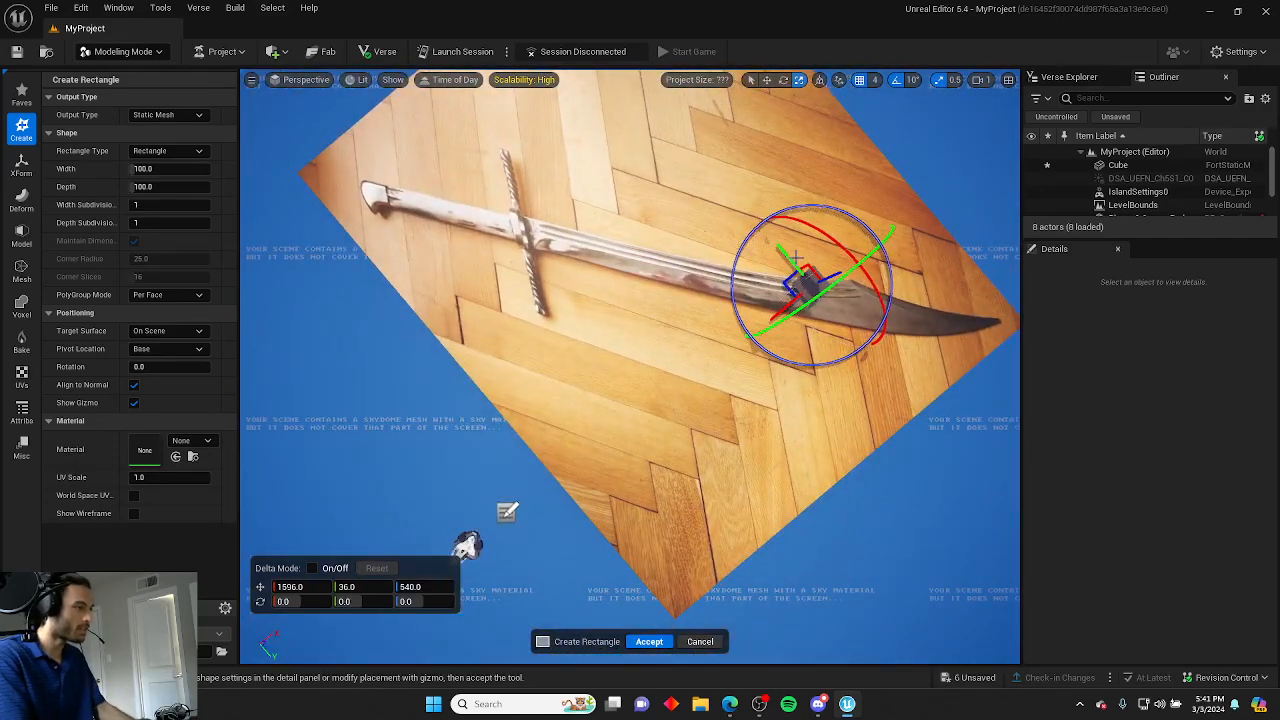
pyautogui.moveTo(796, 258); pyautogui.dragTo(616, 198)
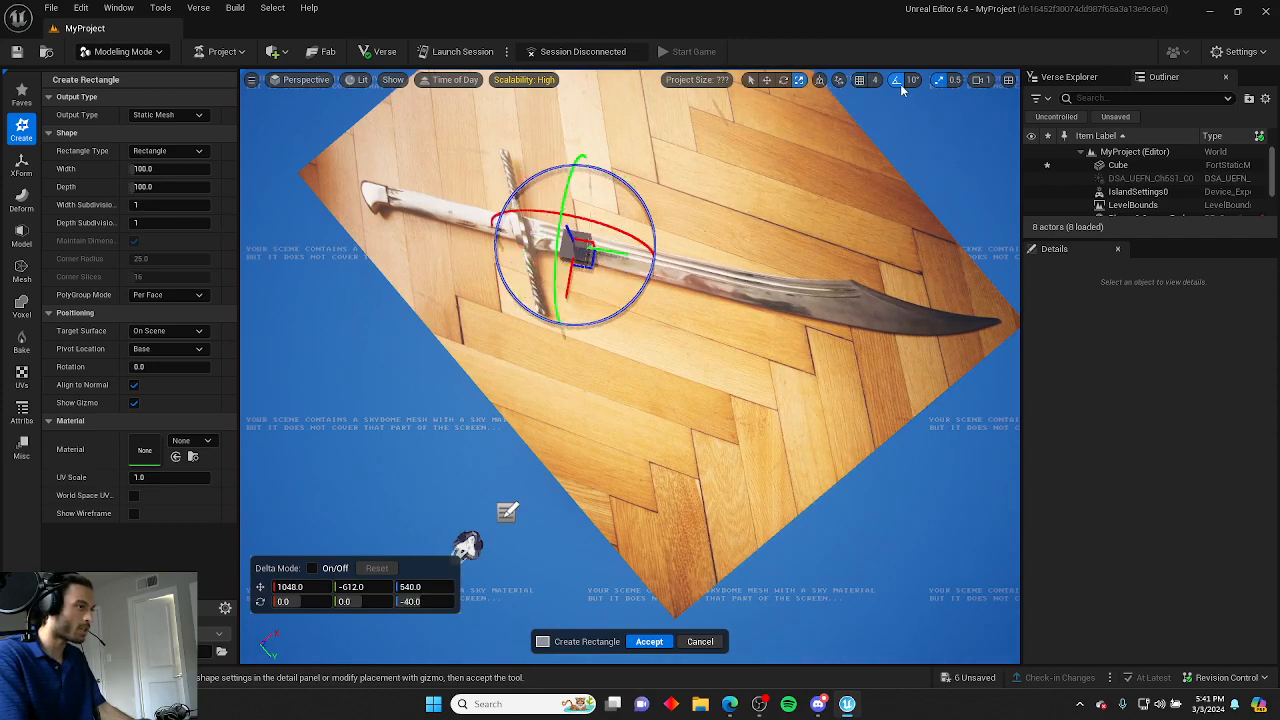
pyautogui.moveTo(868, 138); pyautogui.dragTo(570, 260, button='right')
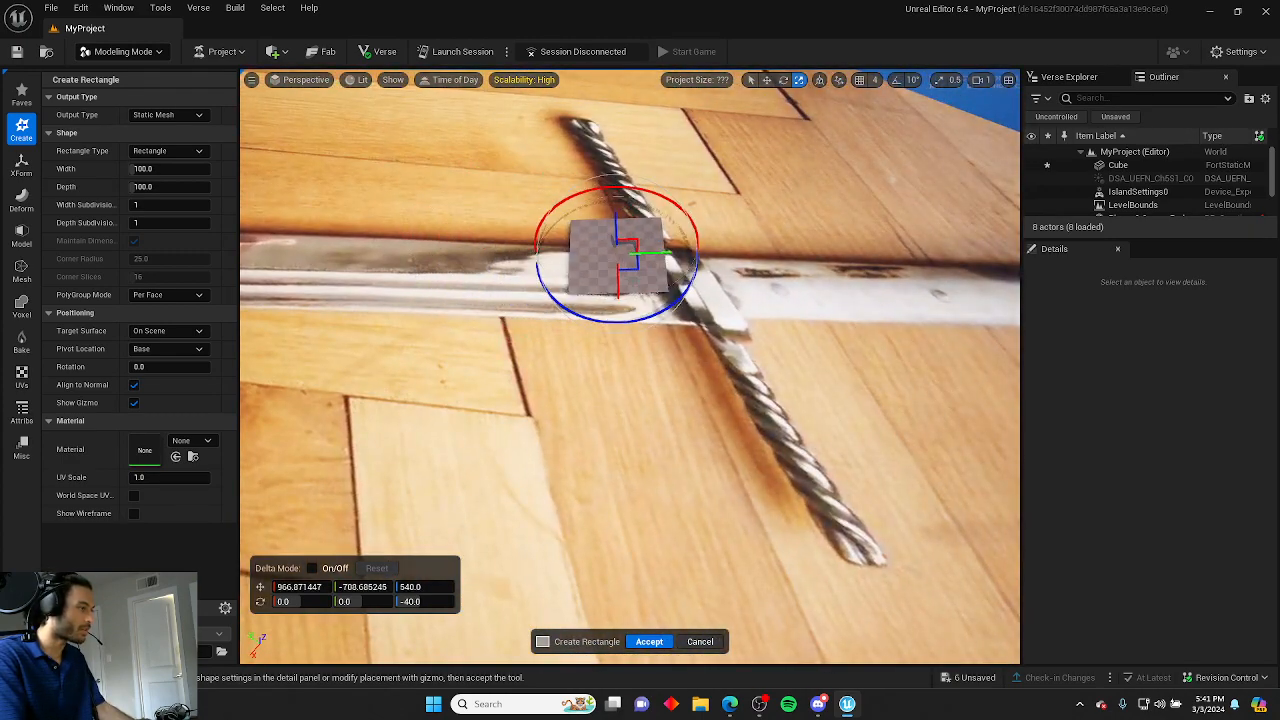
pyautogui.moveTo(570, 260); pyautogui.dragTo(490, 288, button='right')
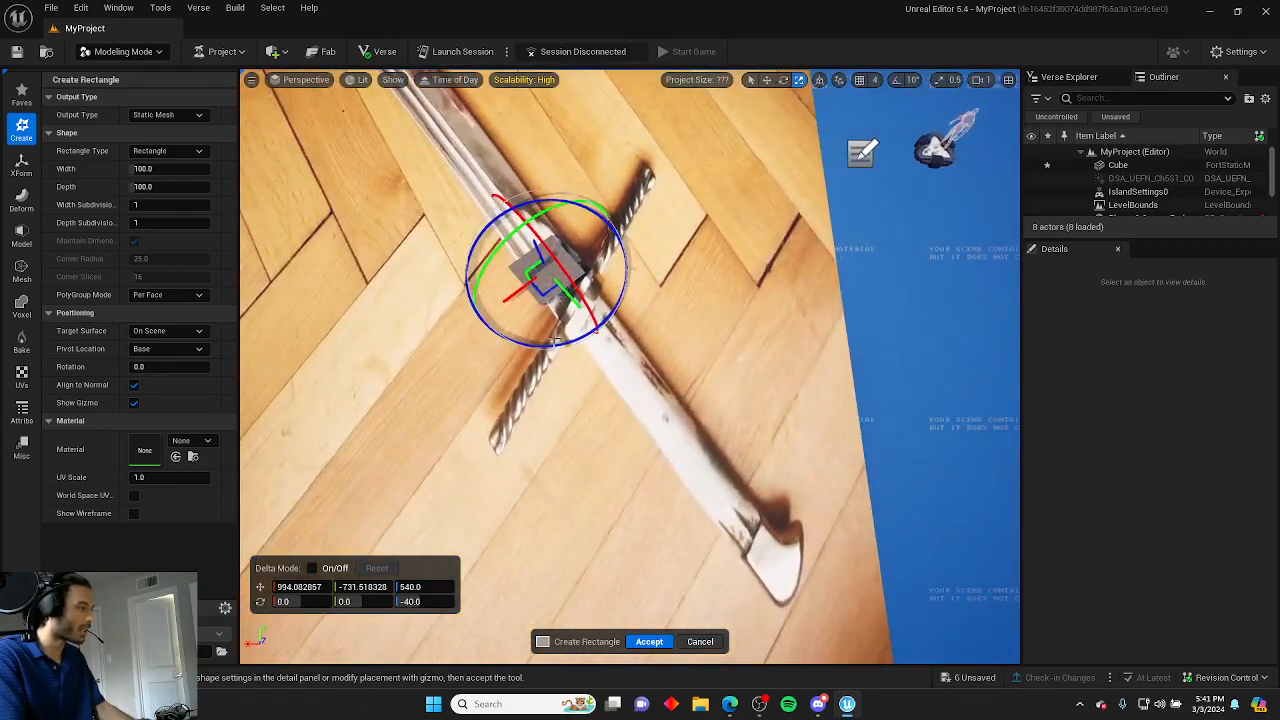
pyautogui.moveTo(563, 347); pyautogui.dragTo(562, 347)
pyautogui.moveTo(562, 347); pyautogui.dragTo(357, 345, button='right')
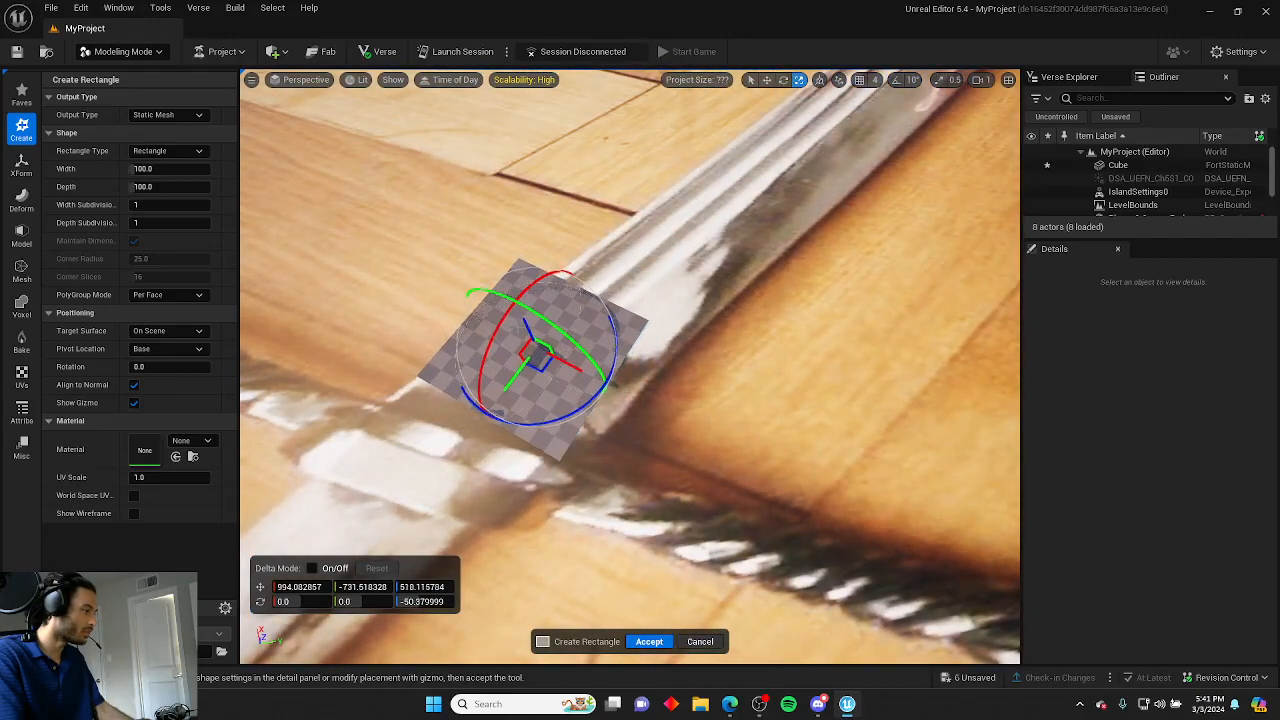
pyautogui.moveTo(526, 324); pyautogui.dragTo(524, 320)
pyautogui.moveTo(524, 320); pyautogui.dragTo(810, 345, button='right')
pyautogui.scroll(-3, 630, 366)
pyautogui.press('w')
pyautogui.scroll(-4, 447, 368)
pyautogui.moveTo(447, 368); pyautogui.dragTo(645, 414, button='right')
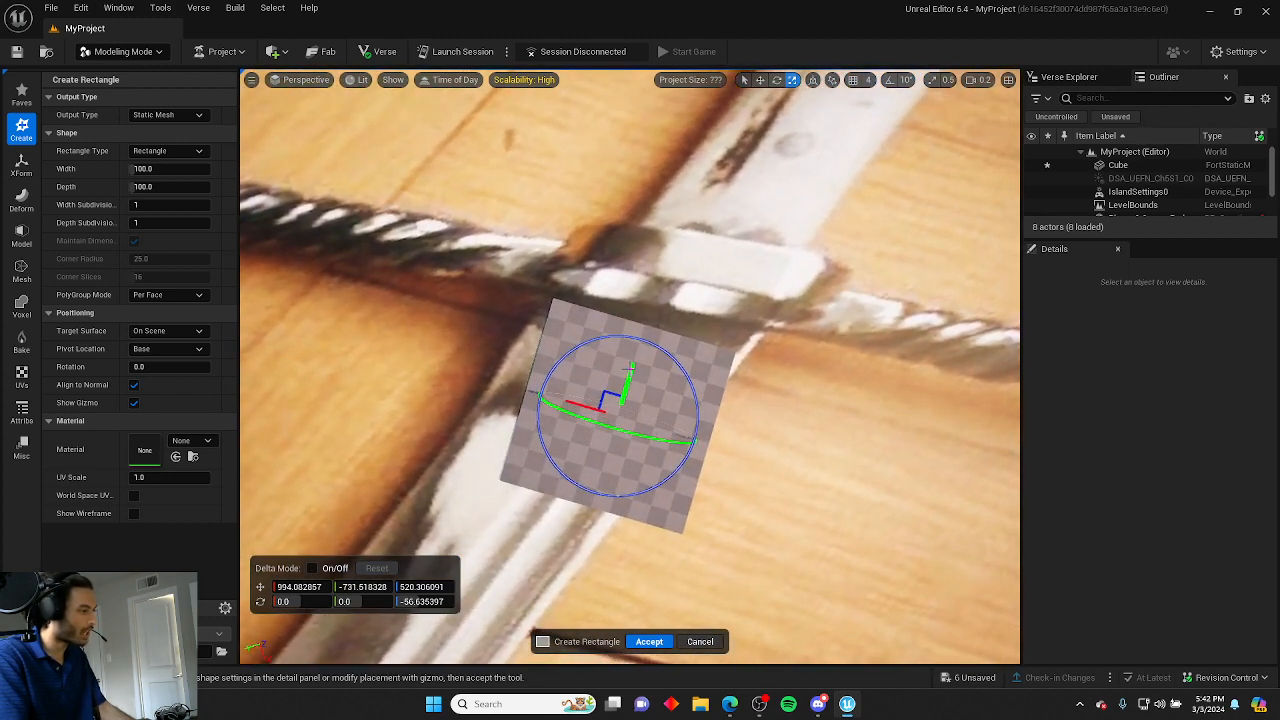
pyautogui.moveTo(629, 374); pyautogui.dragTo(634, 355)
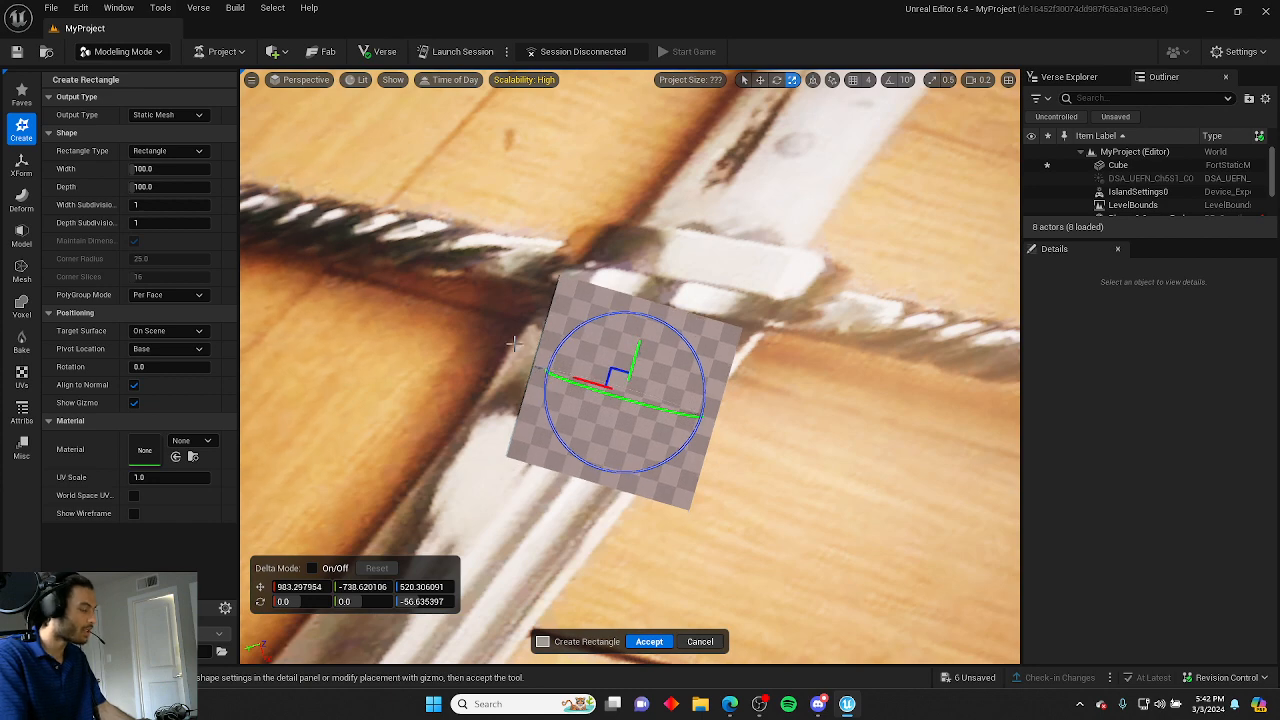
pyautogui.click(650, 642)
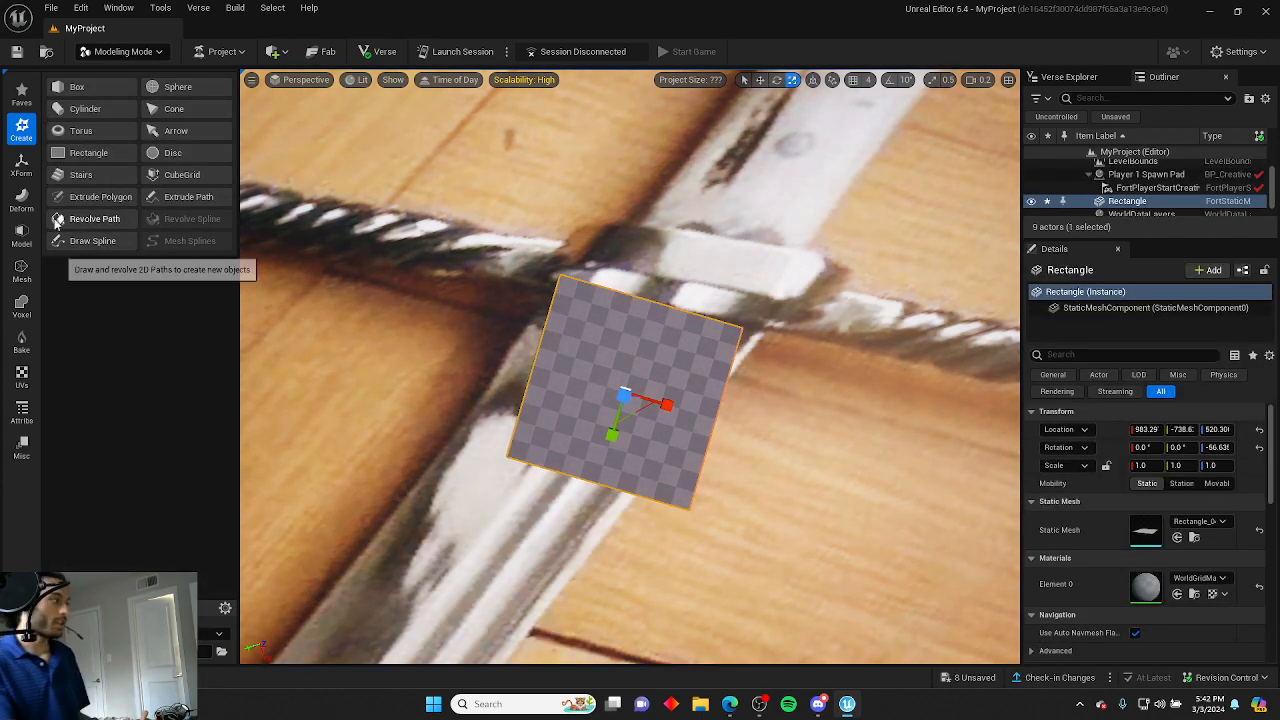
# Open PolyGroup Edit on the rectangle and move its first corner vertices onto the blade edges beside the crossguard.
pyautogui.click(23, 232)
pyautogui.click(104, 90)
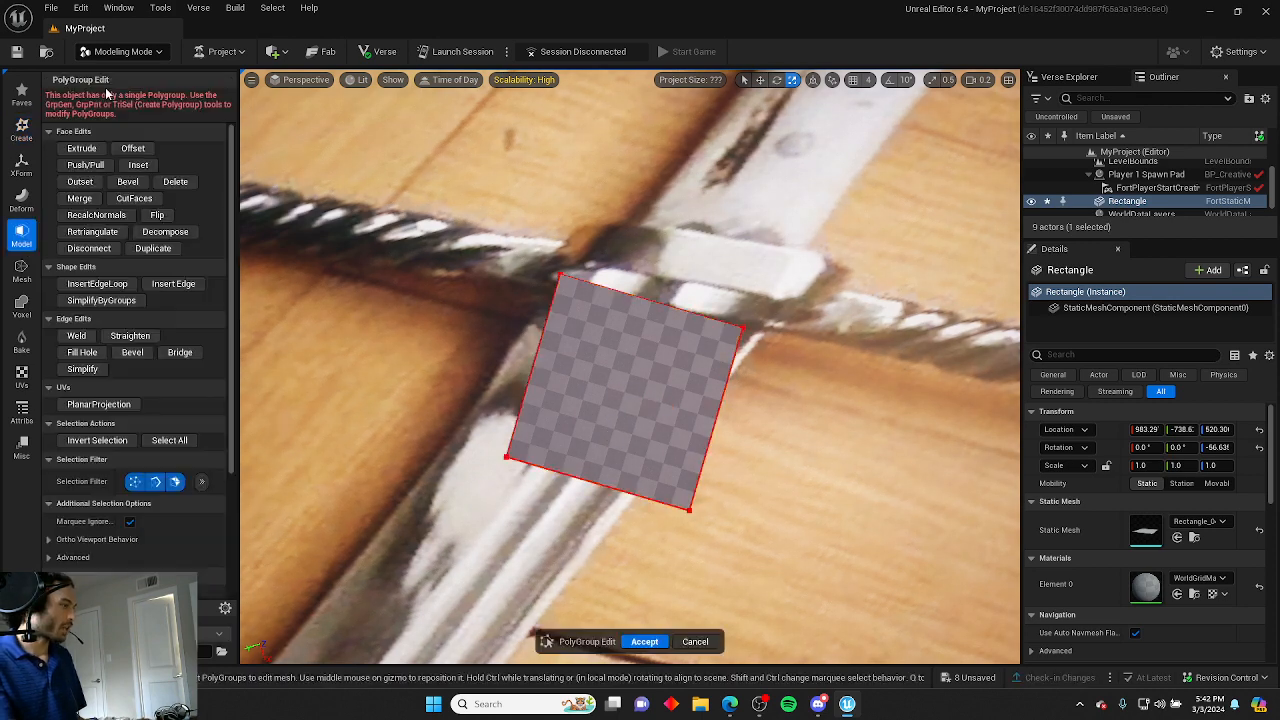
pyautogui.click(558, 273)
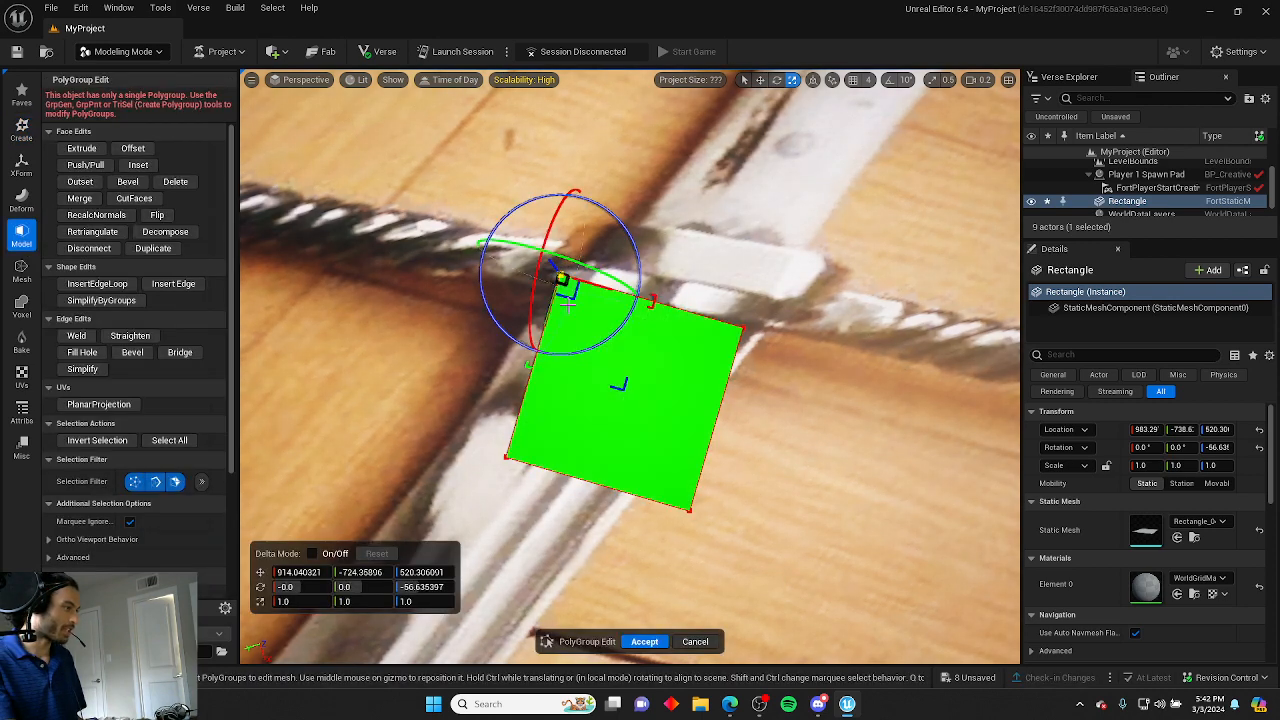
pyautogui.moveTo(558, 274); pyautogui.dragTo(548, 318)
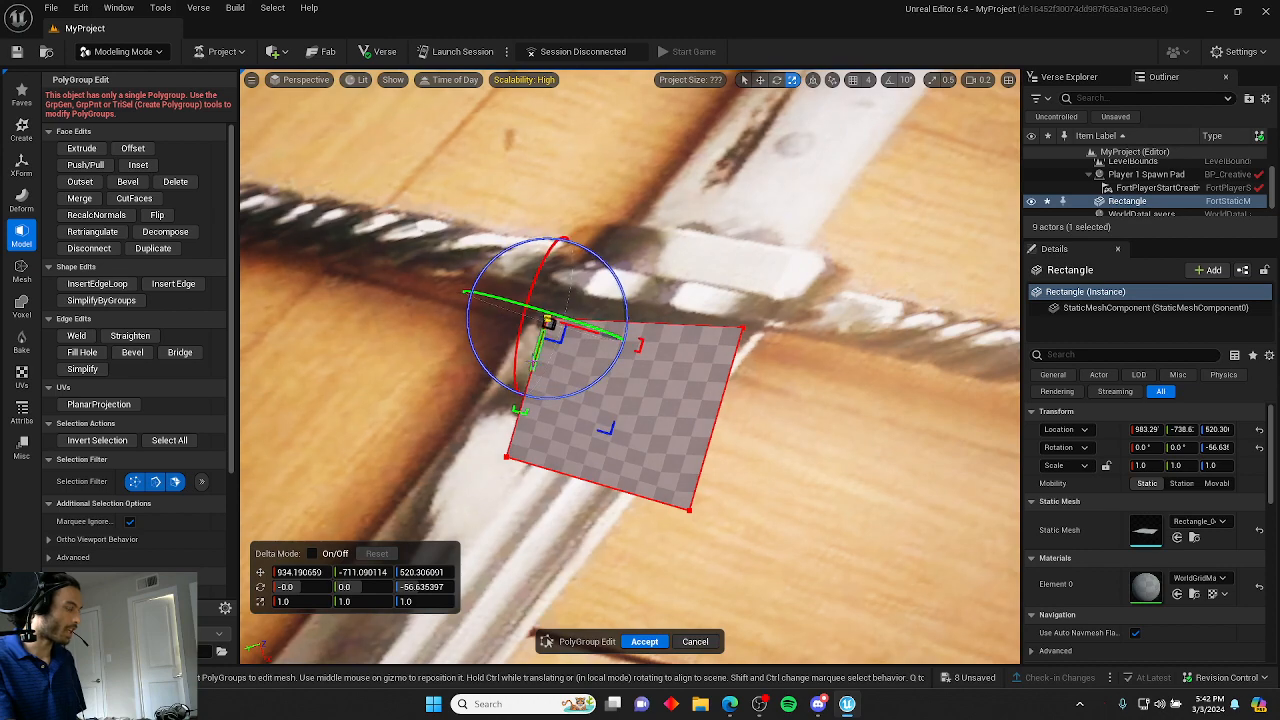
pyautogui.moveTo(533, 363); pyautogui.dragTo(554, 347, button='right')
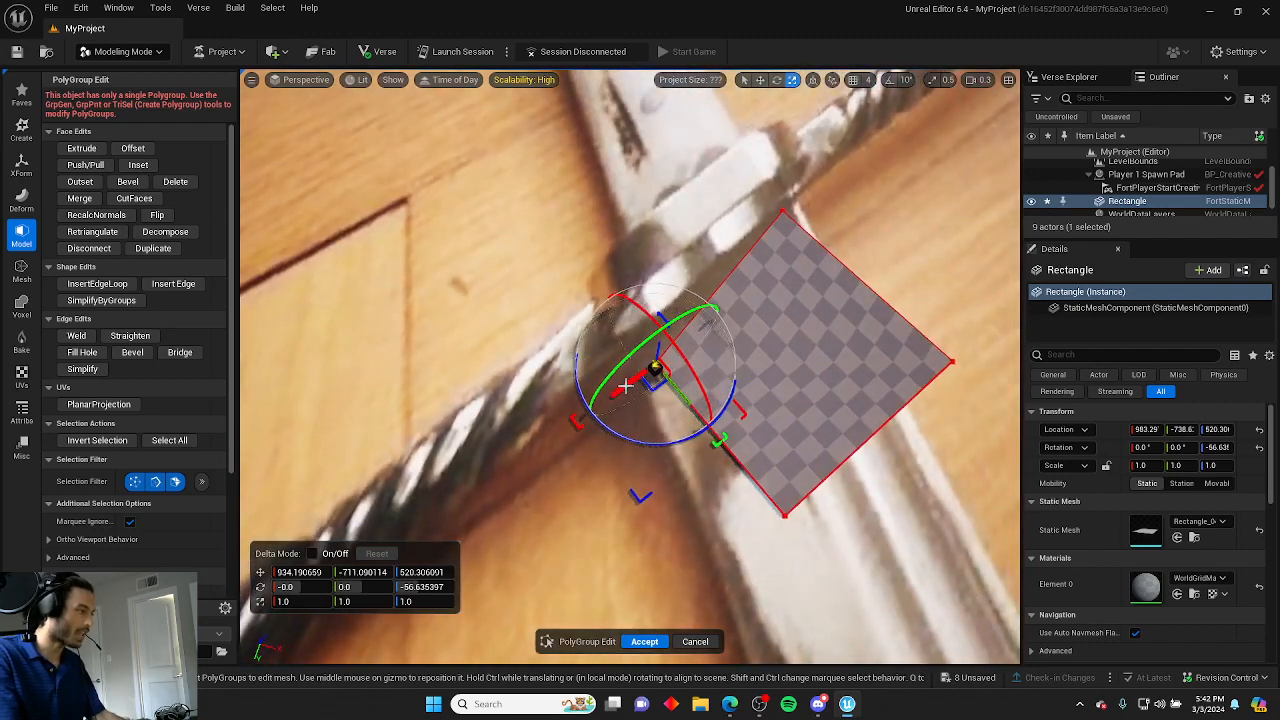
pyautogui.moveTo(659, 401); pyautogui.dragTo(644, 386, button='middle')
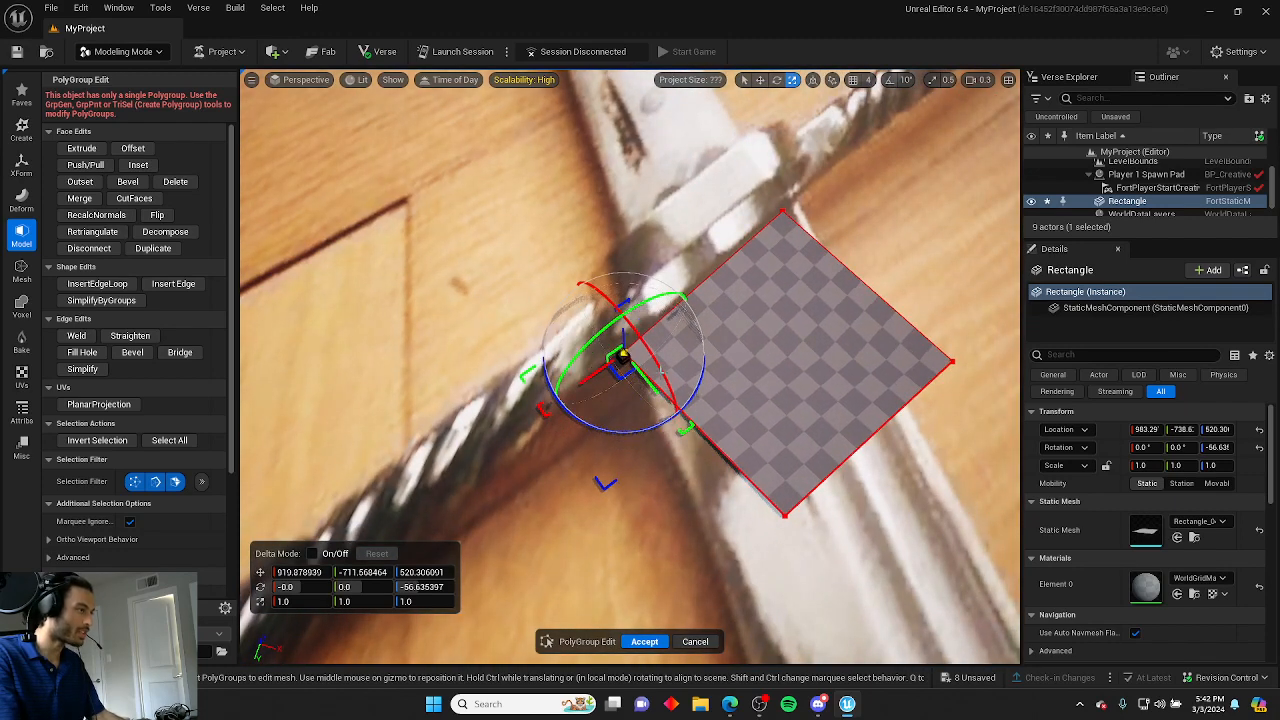
pyautogui.moveTo(664, 370); pyautogui.dragTo(755, 342, button='right')
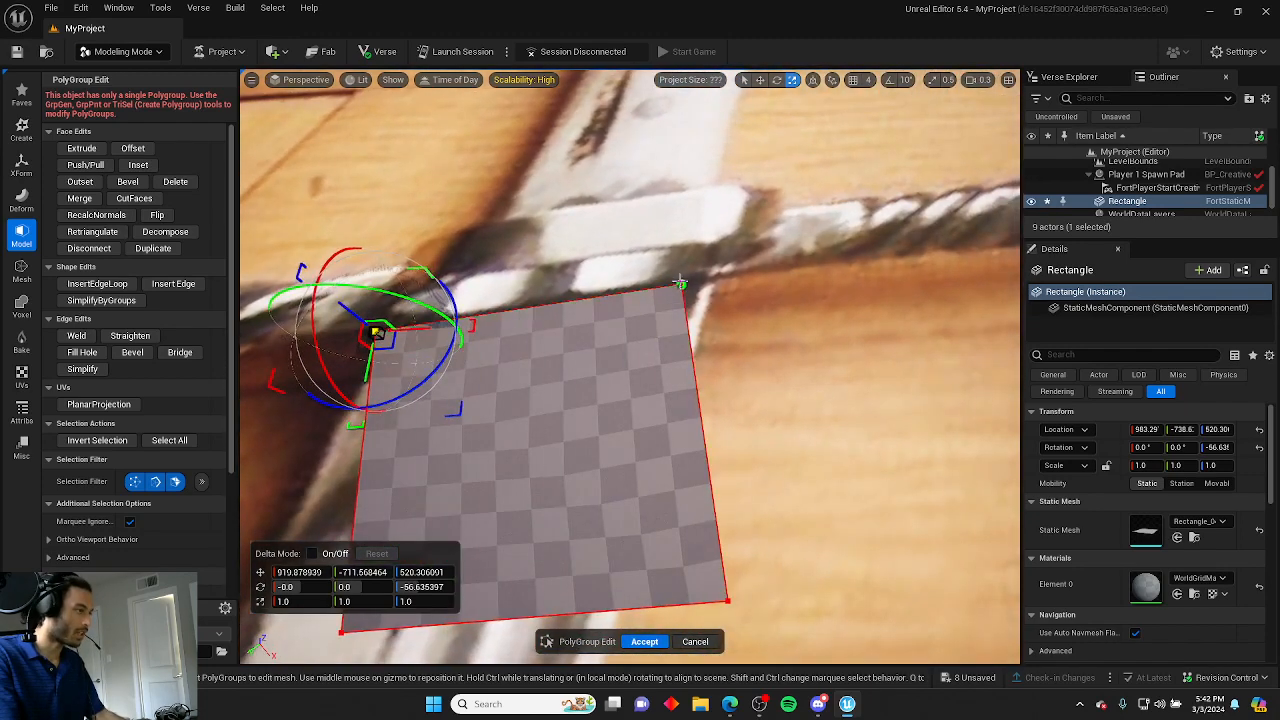
# Move the remaining corners so the quad fits the blade's width just above the crossguard.
pyautogui.moveTo(700, 294); pyautogui.dragTo(697, 290, button='middle')
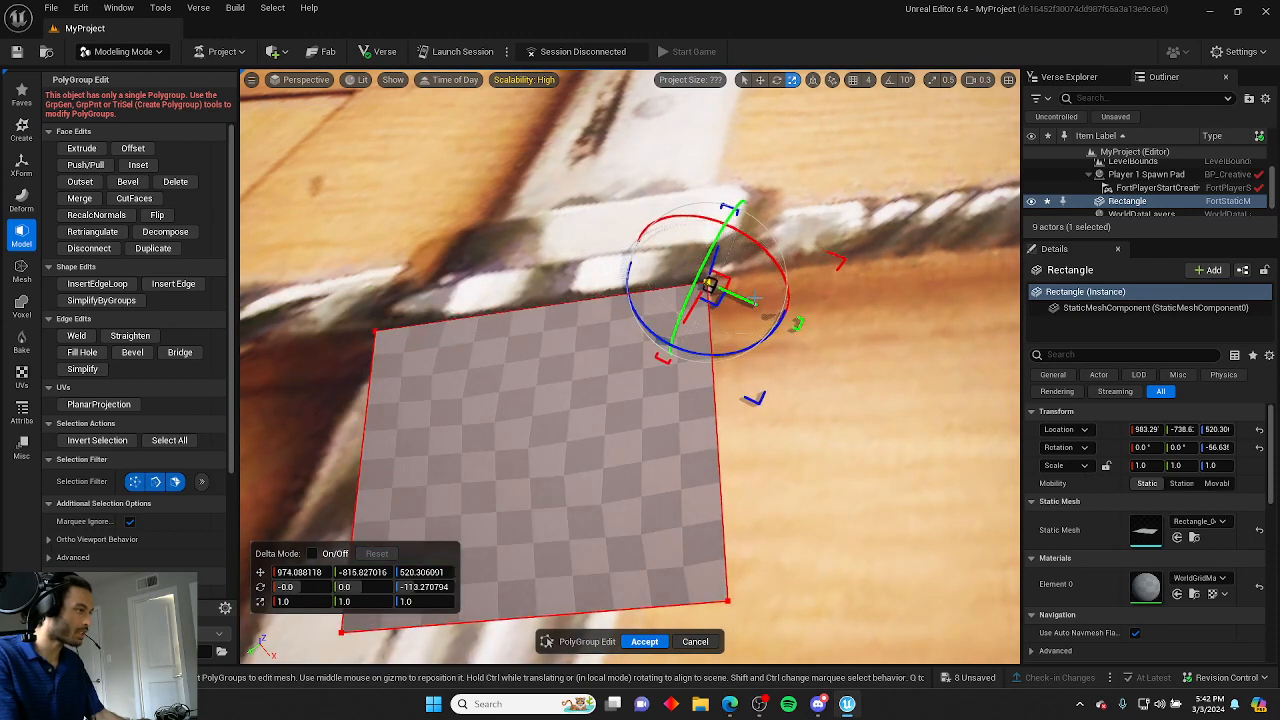
pyautogui.moveTo(696, 312); pyautogui.dragTo(724, 421, button='right')
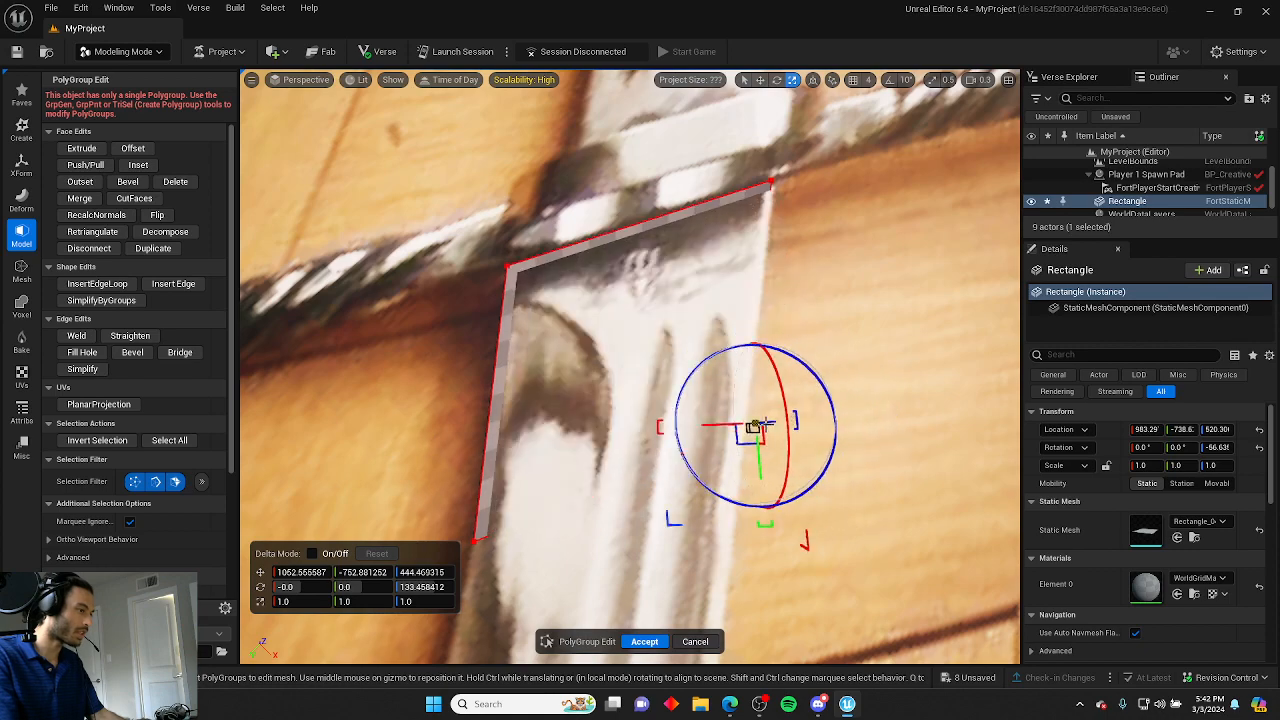
pyautogui.moveTo(762, 445); pyautogui.dragTo(706, 314, button='right')
pyautogui.hotkey('ctrl', 'z')
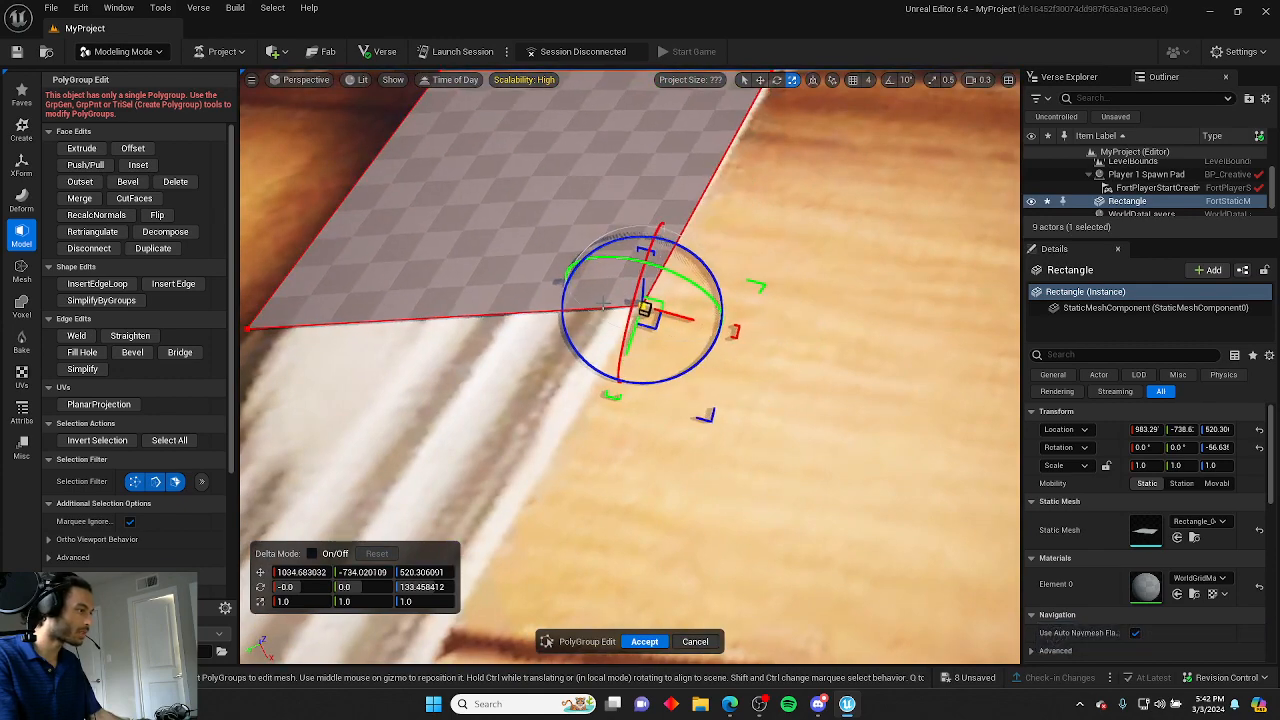
pyautogui.moveTo(607, 304); pyautogui.dragTo(574, 380, button='right')
pyautogui.click(674, 498)
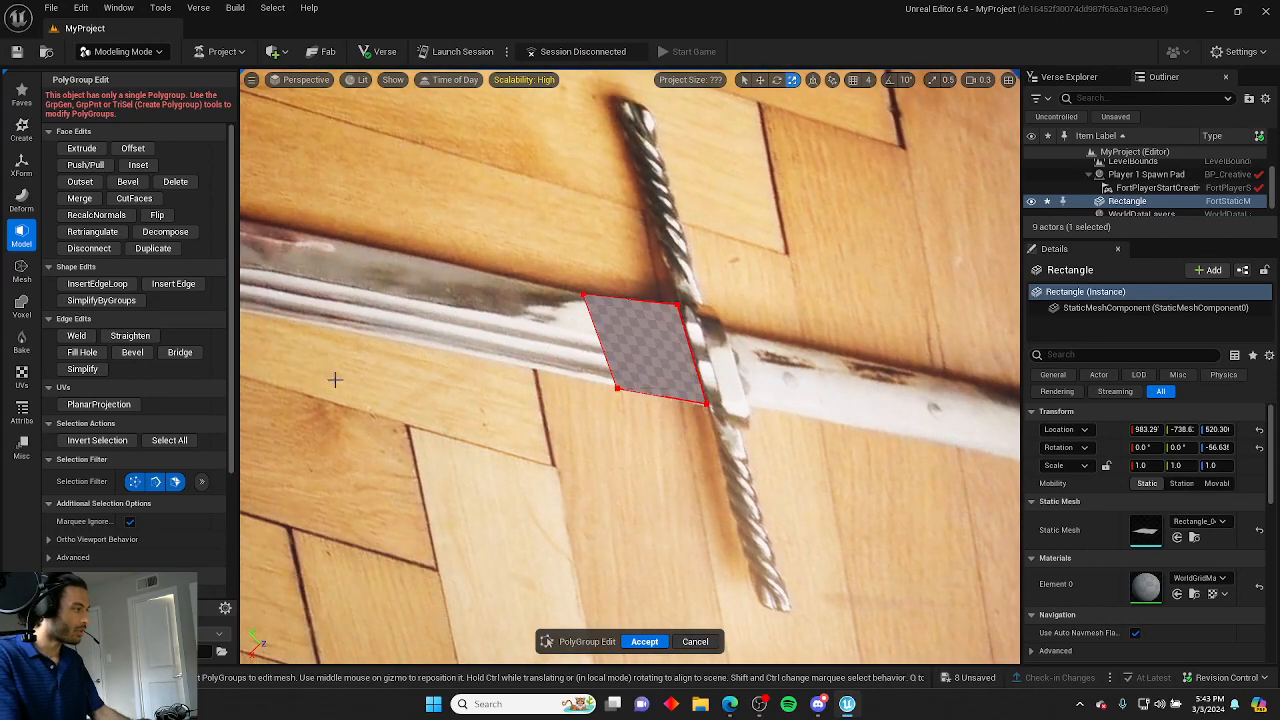
# Insert an edge loop across the middle of the quad and accept the edit.
pyautogui.click(98, 285)
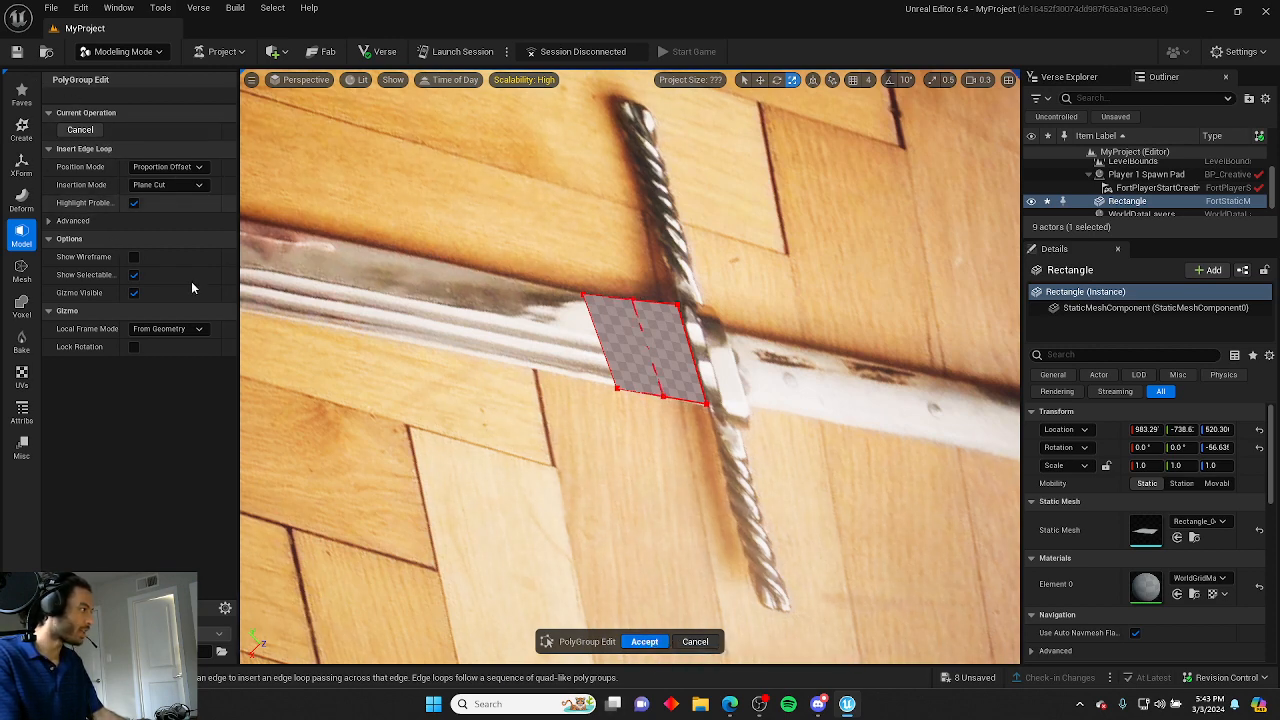
pyautogui.click(645, 642)
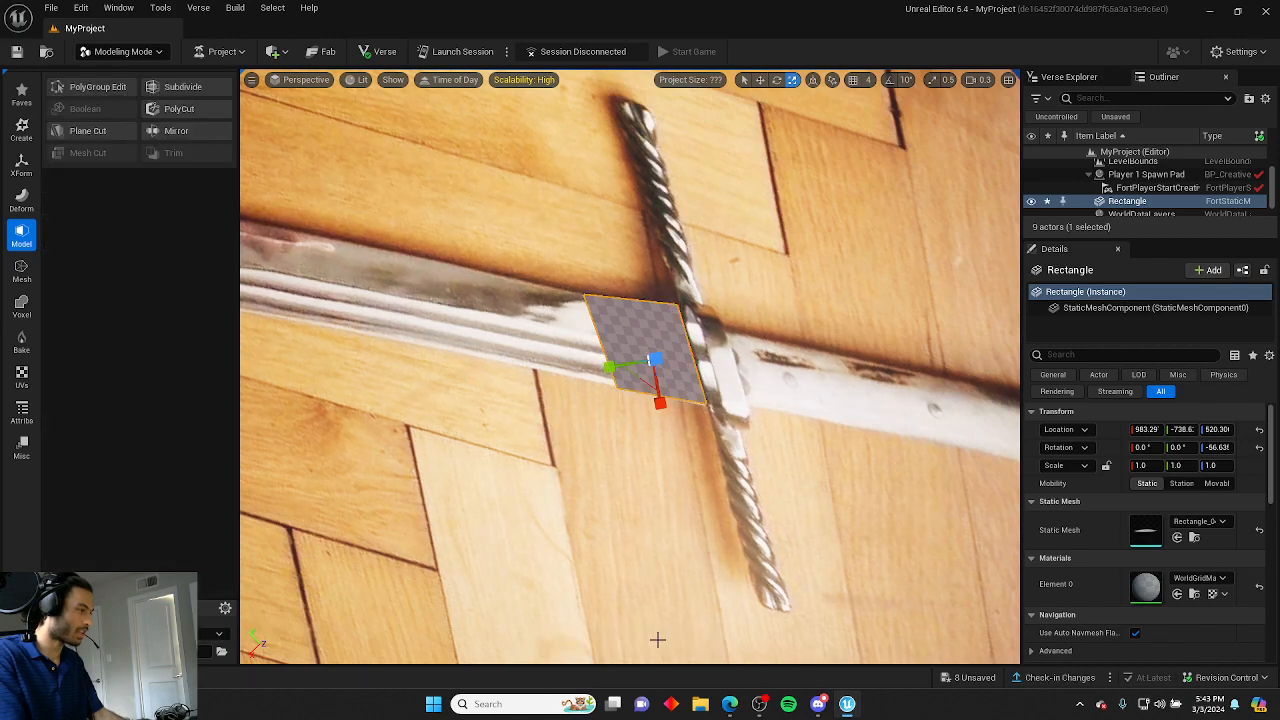
# Reopen PolyGroup Edit and move the quad's outer face along the blade toward the tip.
pyautogui.click(89, 85)
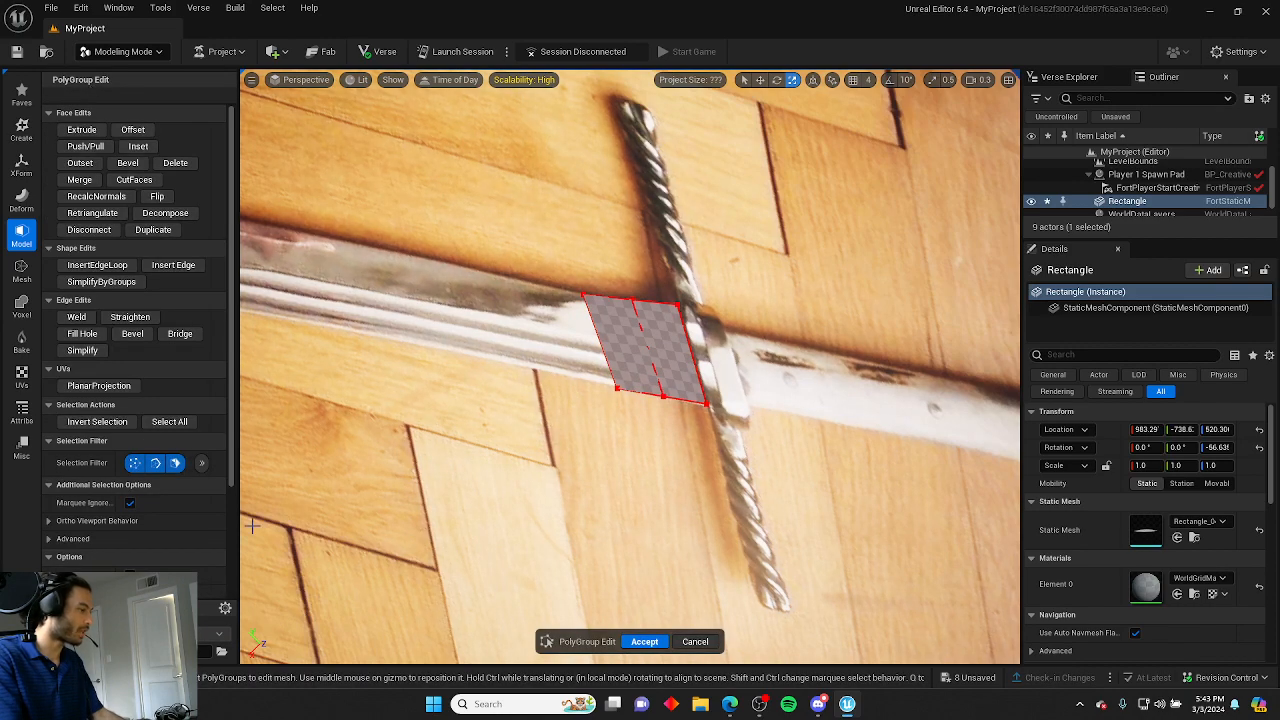
pyautogui.moveTo(440, 531); pyautogui.dragTo(770, 531, button='right')
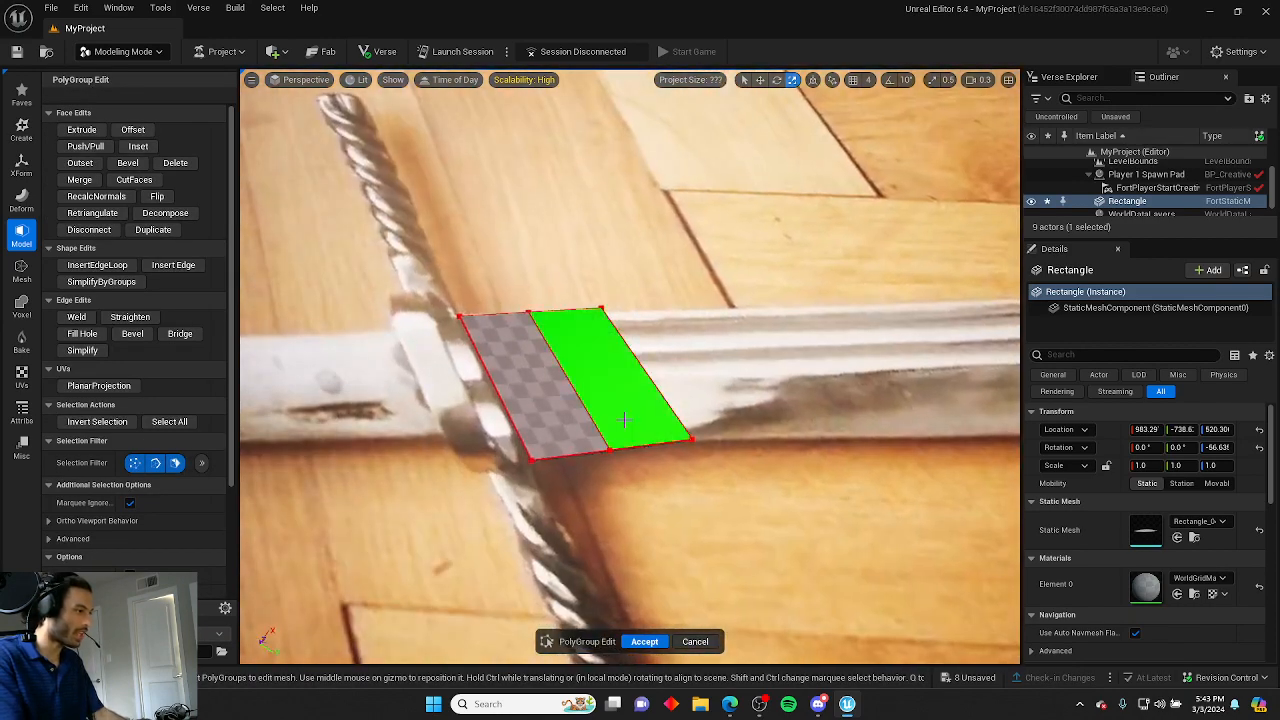
pyautogui.click(666, 391)
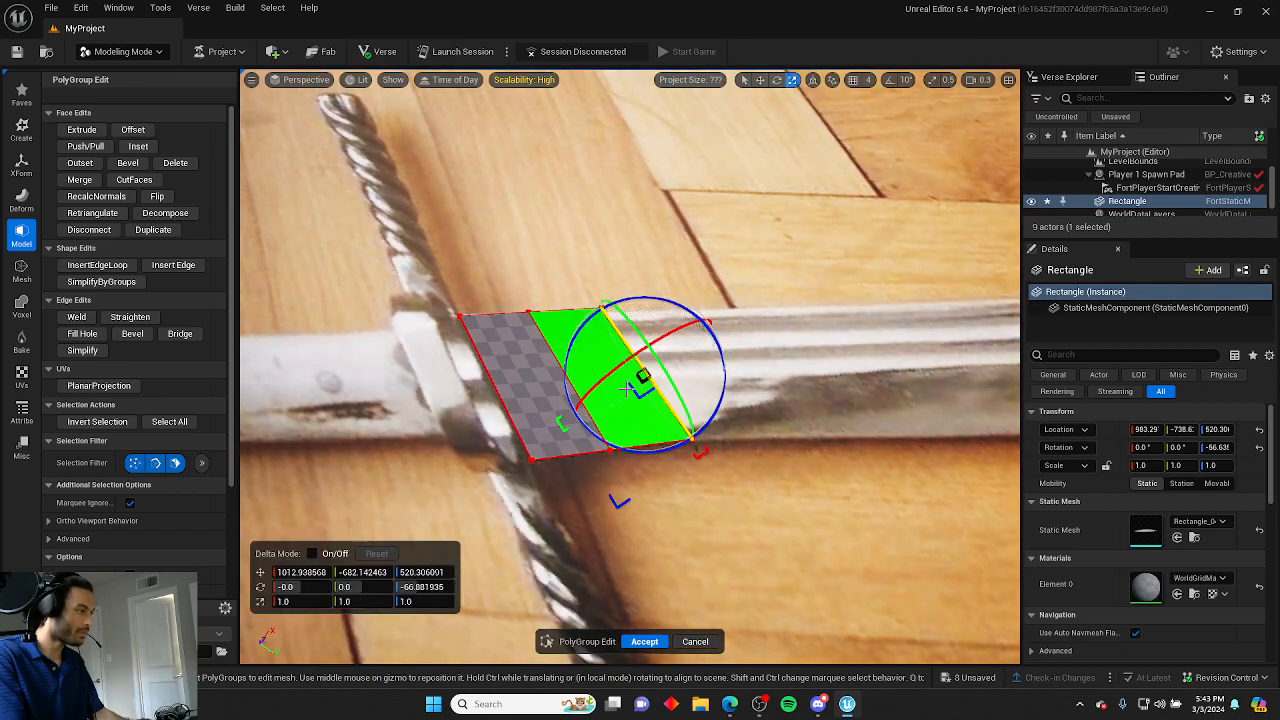
pyautogui.moveTo(627, 389); pyautogui.dragTo(722, 286)
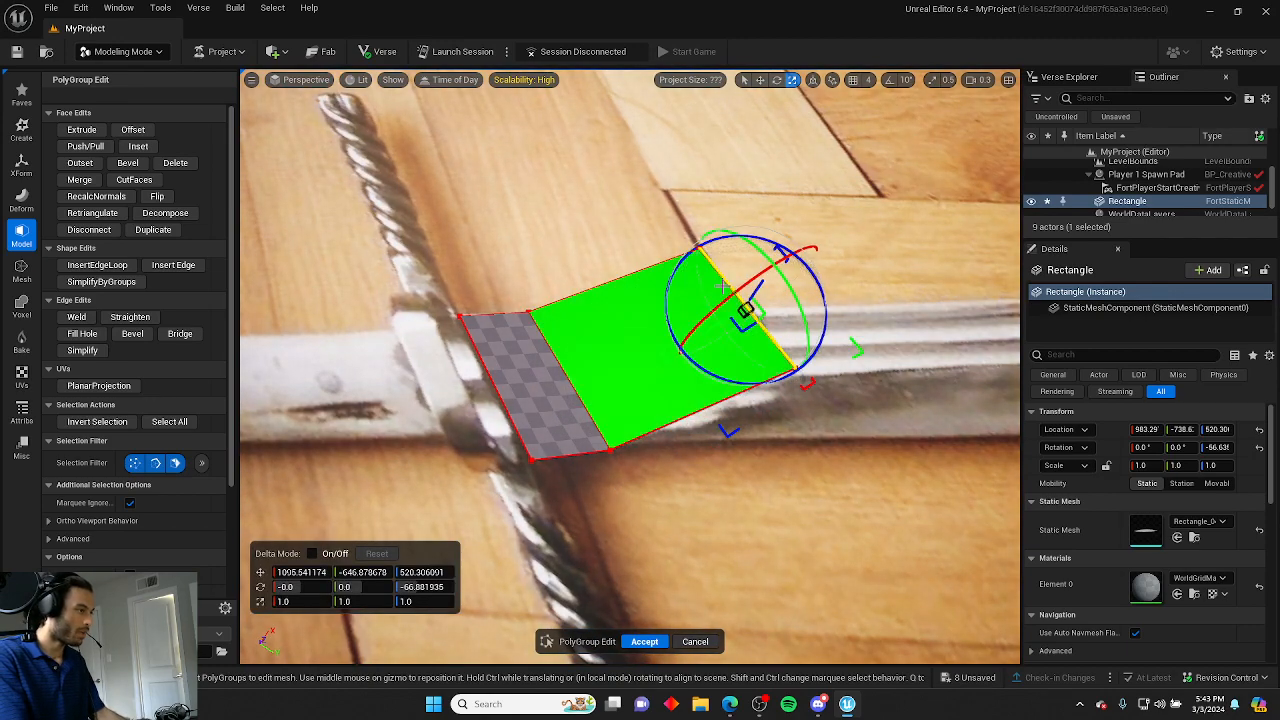
pyautogui.moveTo(722, 286); pyautogui.dragTo(840, 290, button='right')
pyautogui.press('w')
pyautogui.moveTo(673, 328); pyautogui.dragTo(510, 295, button='right')
pyautogui.moveTo(673, 328); pyautogui.dragTo(637, 396, button='right')
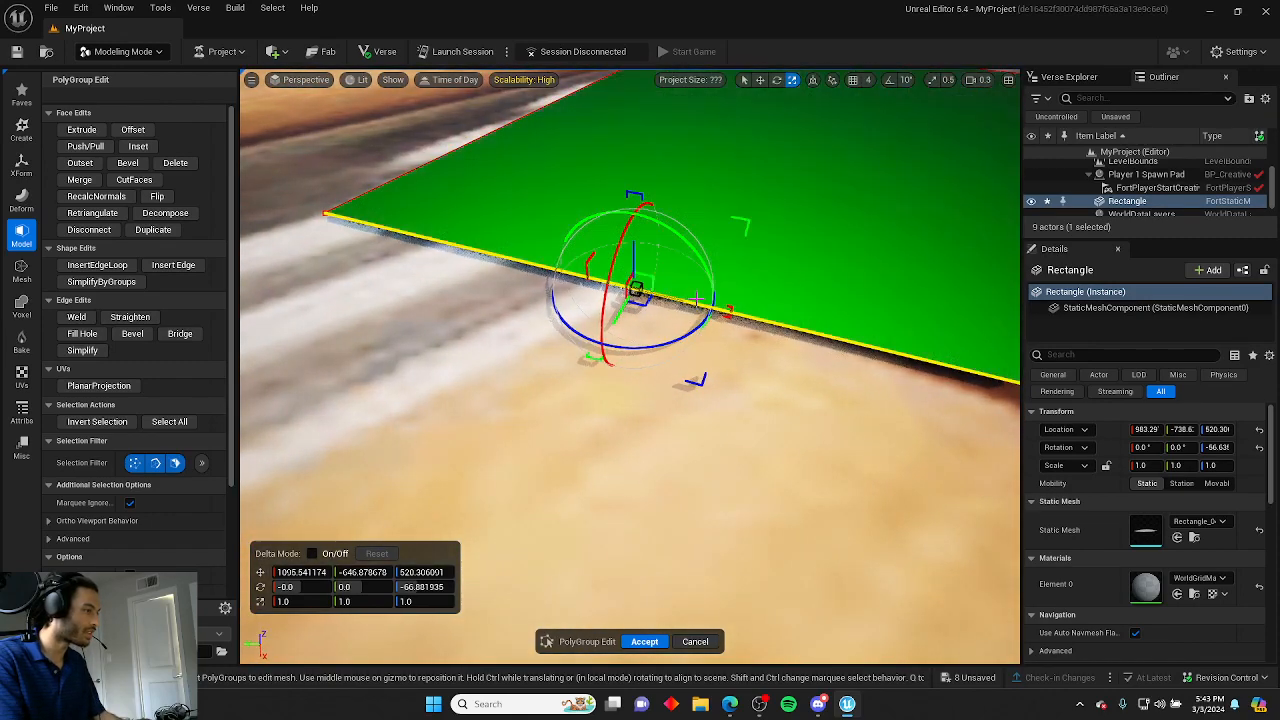
pyautogui.moveTo(640, 310); pyautogui.dragTo(690, 350, button='right')
pyautogui.moveTo(622, 476); pyautogui.dragTo(275, 290)
pyautogui.moveTo(317, 283); pyautogui.dragTo(250, 350, button='right')
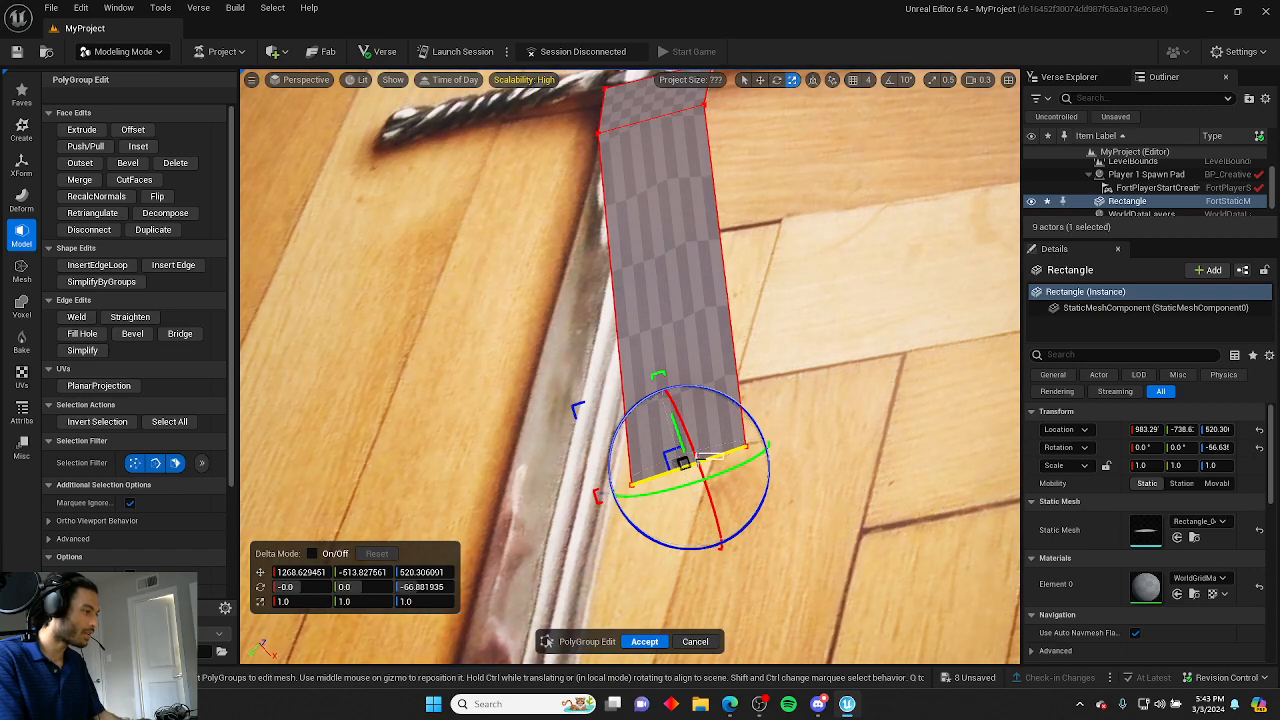
# Select the strip's end edge and drag it further down the blade toward the tip.
pyautogui.click(851, 439)
pyautogui.click(710, 464)
pyautogui.moveTo(722, 466)
pyautogui.mouseDown(button='right')
pyautogui.moveTo(870, 510)
pyautogui.moveTo(735, 490)
pyautogui.moveTo(710, 460)
pyautogui.moveTo(700, 380)
pyautogui.moveTo(709, 451)
pyautogui.mouseUp(button='right')
pyautogui.moveTo(617, 330); pyautogui.dragTo(690, 450, button='right')
pyautogui.press('s')
pyautogui.moveTo(400, 320); pyautogui.dragTo(351, 291, button='right')
pyautogui.press('d')
pyautogui.moveTo(629, 358); pyautogui.dragTo(550, 360, button='right')
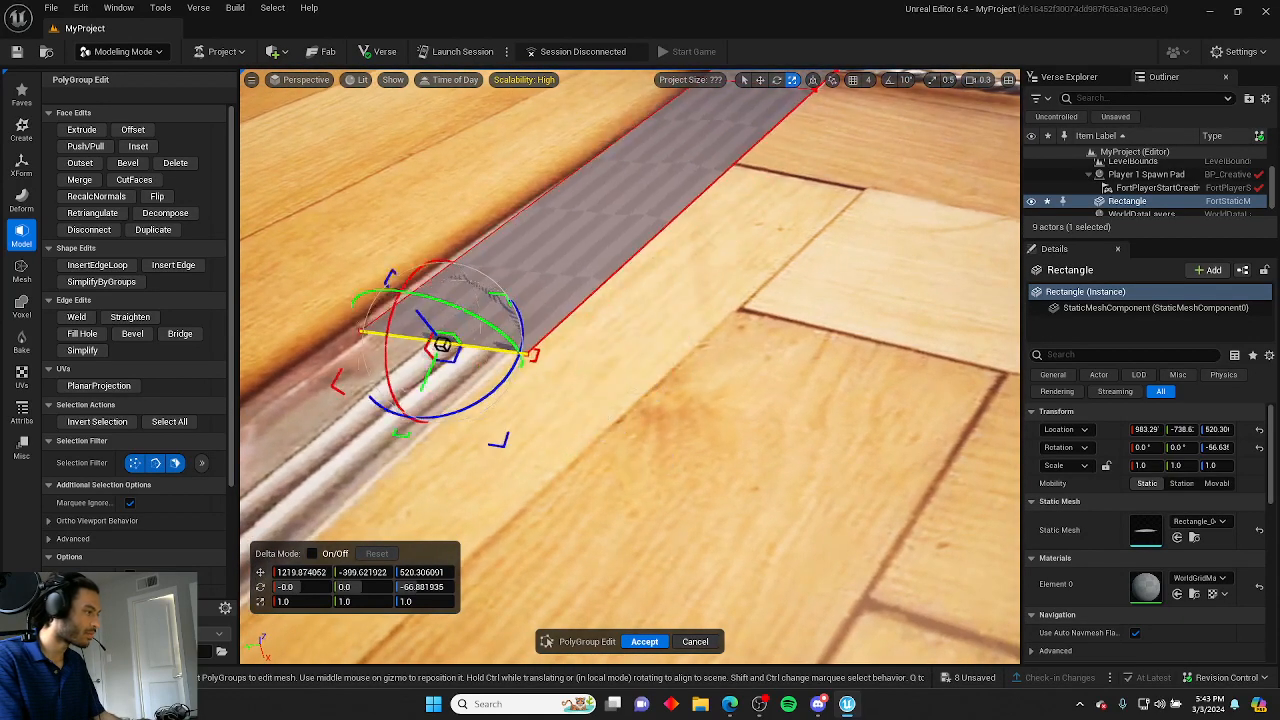
pyautogui.moveTo(457, 321); pyautogui.dragTo(494, 352, button='right')
pyautogui.press('s')
pyautogui.press('a')
pyautogui.press('s')
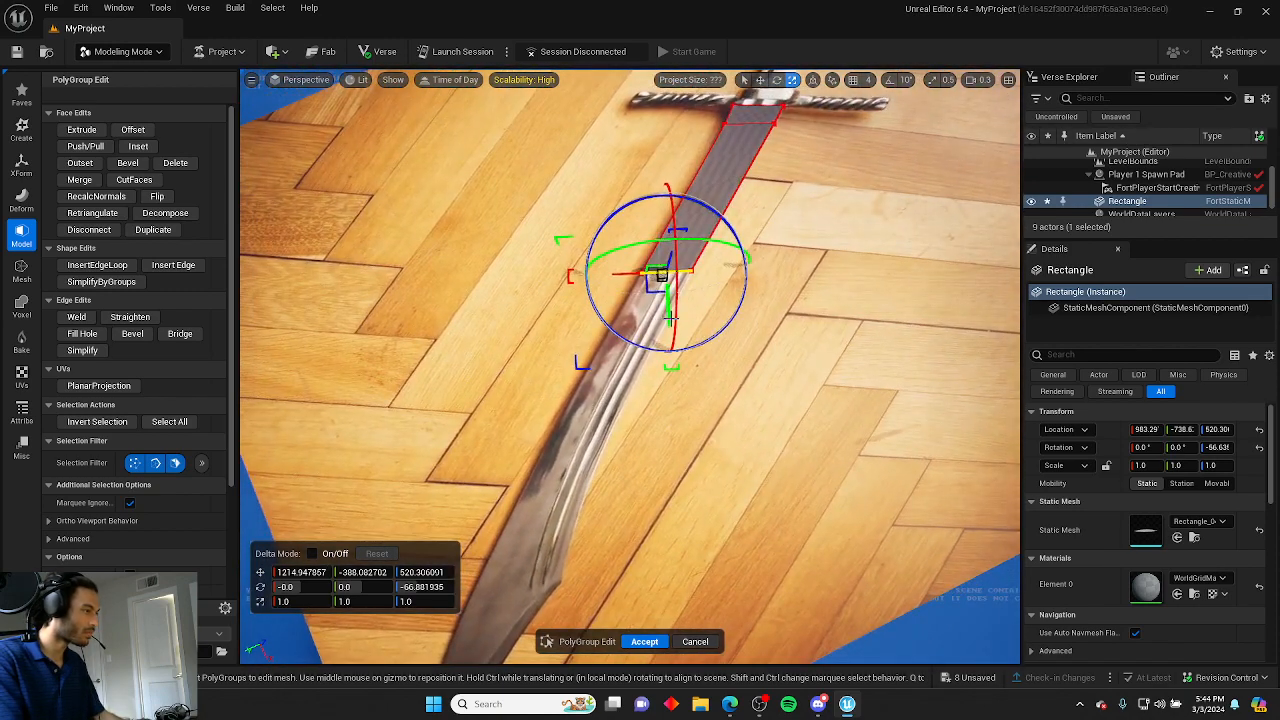
pyautogui.moveTo(669, 477); pyautogui.dragTo(506, 467)
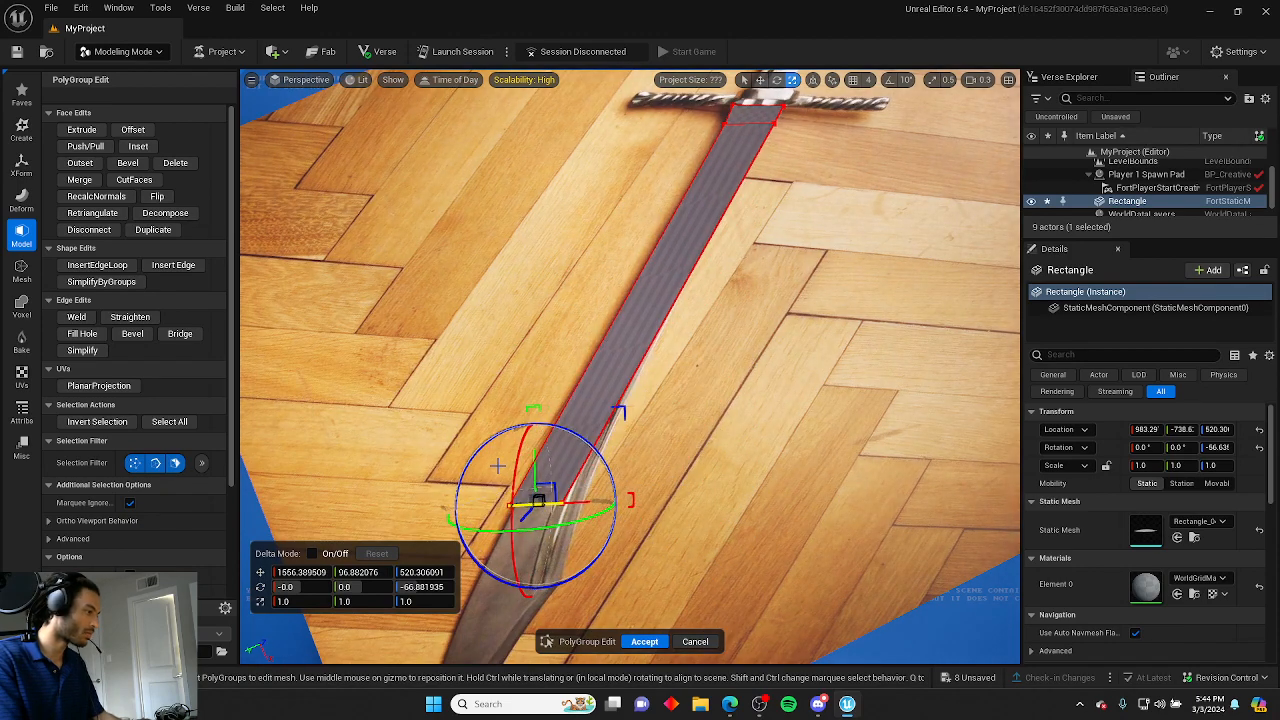
# Rotate the strip's end edge to match the blade's angle near the tip.
pyautogui.press('w')
pyautogui.moveTo(498, 466)
pyautogui.mouseDown(button='right')
pyautogui.moveTo(570, 466)
pyautogui.moveTo(652, 430)
pyautogui.moveTo(570, 405)
pyautogui.moveTo(497, 472)
pyautogui.mouseUp(button='right')
pyautogui.scroll(2, 506, 460)
pyautogui.press('a')
pyautogui.press('d')
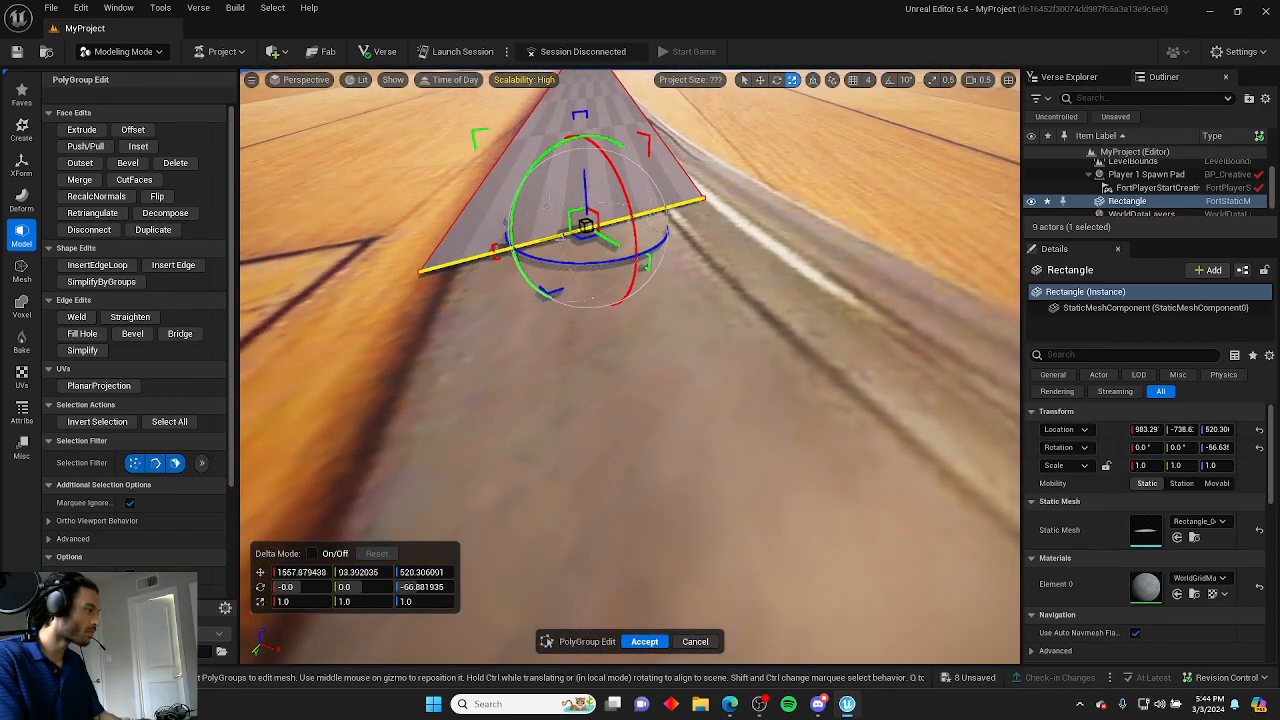
pyautogui.press('e')
pyautogui.moveTo(497, 472); pyautogui.dragTo(648, 320, button='right')
pyautogui.click(619, 403)
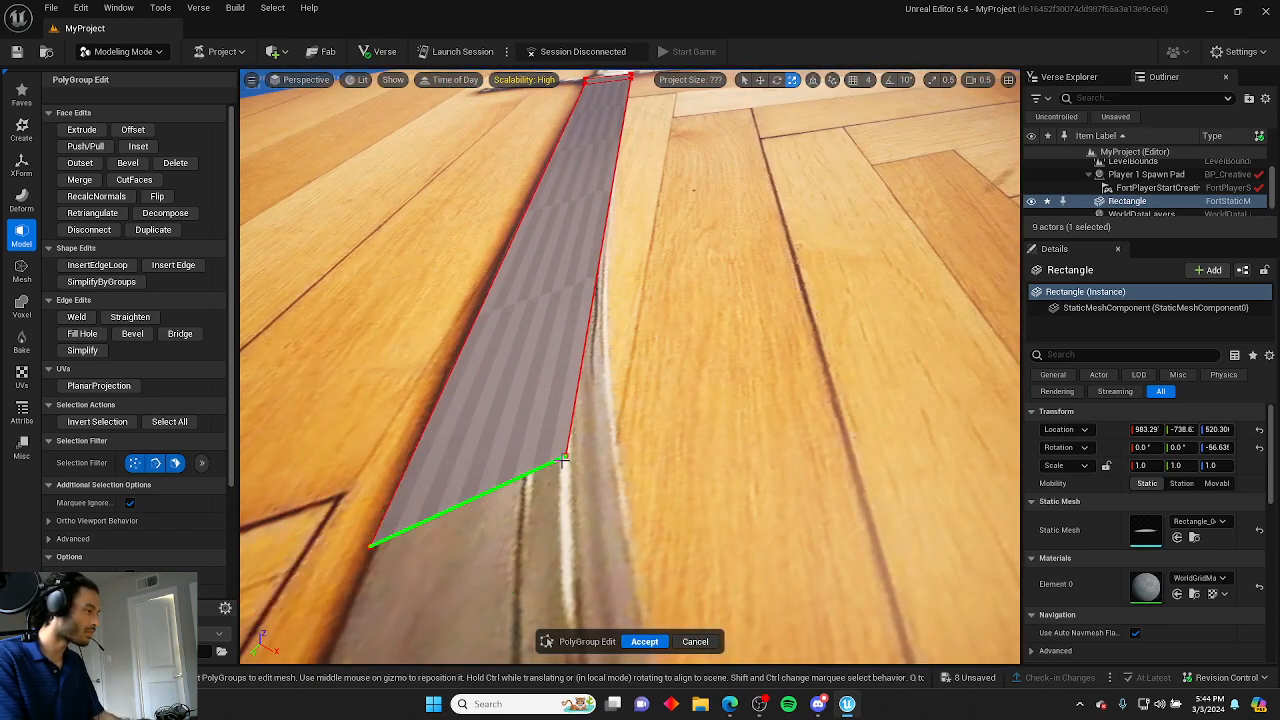
# Insert an edge loop across the strip near its lower end.
pyautogui.click(97, 265)
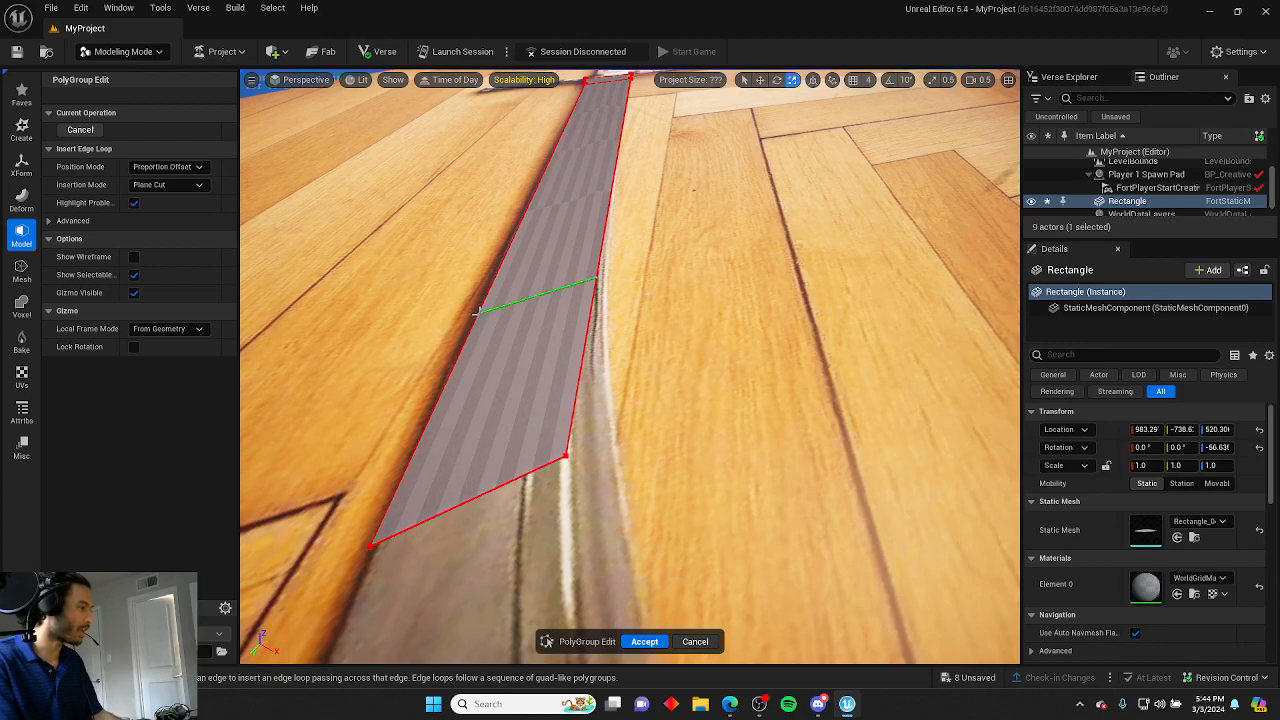
pyautogui.click(478, 312)
pyautogui.moveTo(478, 312); pyautogui.dragTo(370, 395, button='right')
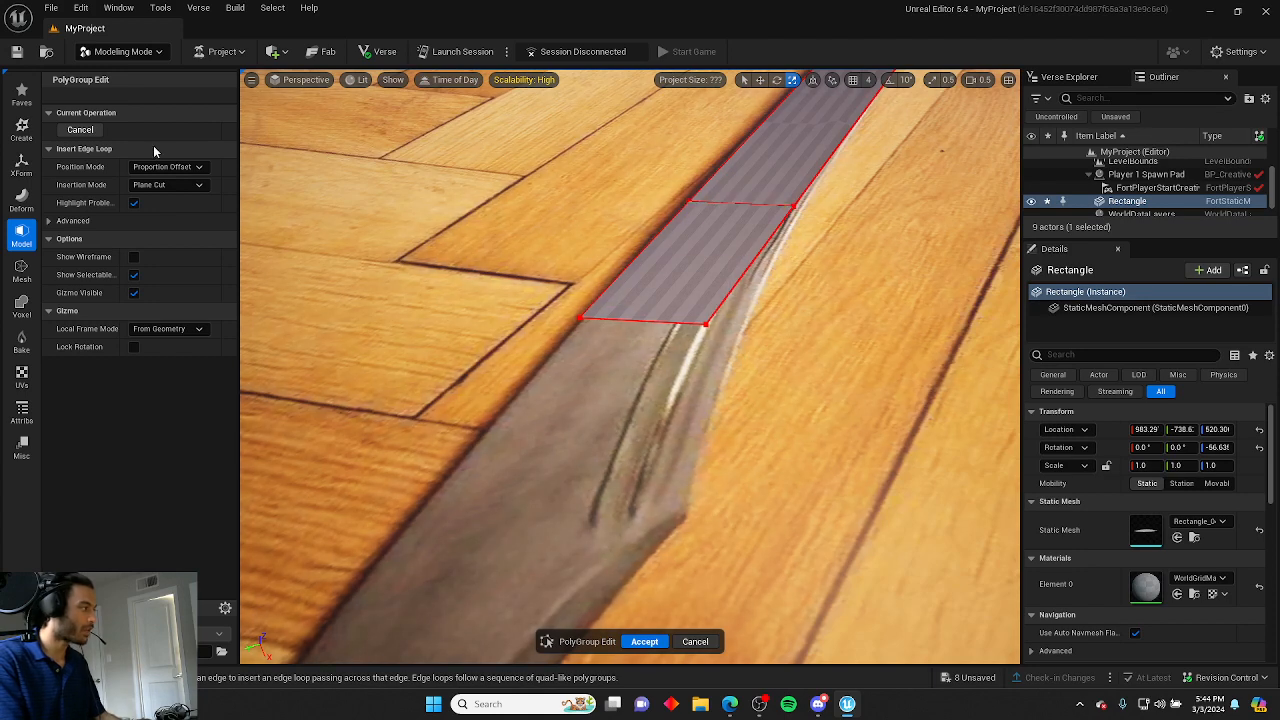
pyautogui.click(133, 274)
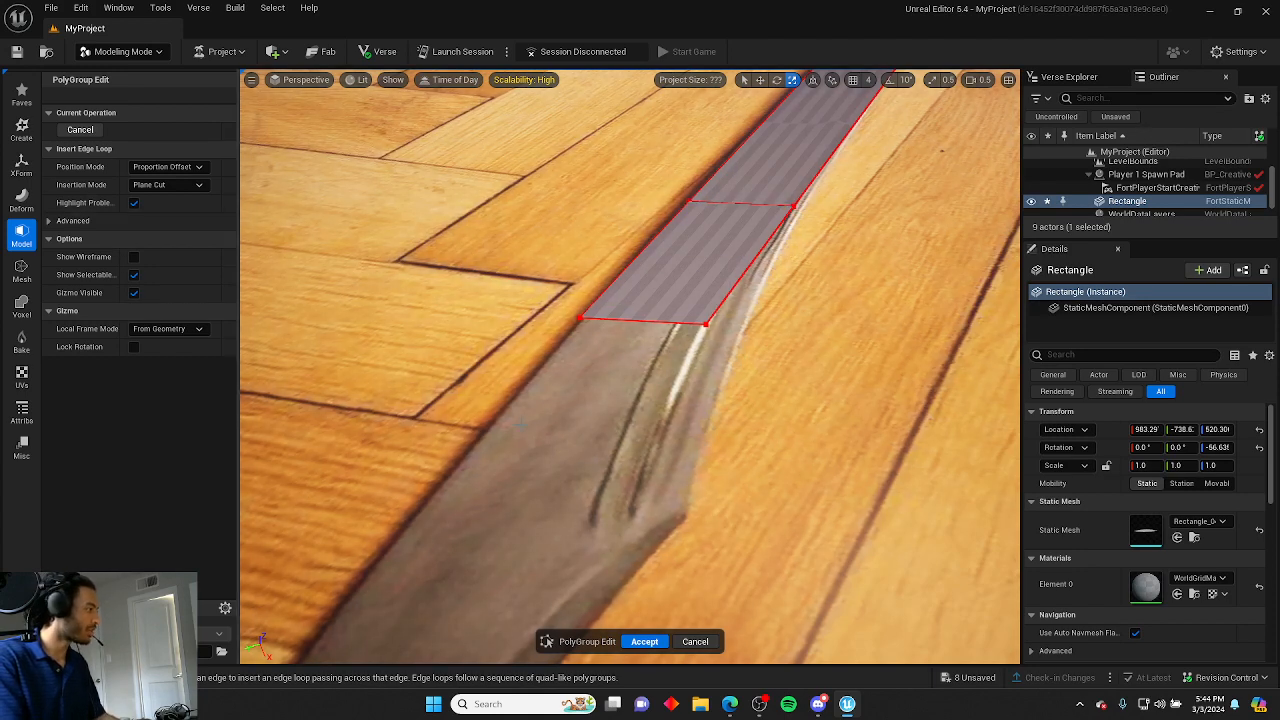
# Reopen PolyGroup Edit and move an end vertex to follow the blade's curving edge.
pyautogui.click(20, 233)
pyautogui.click(92, 90)
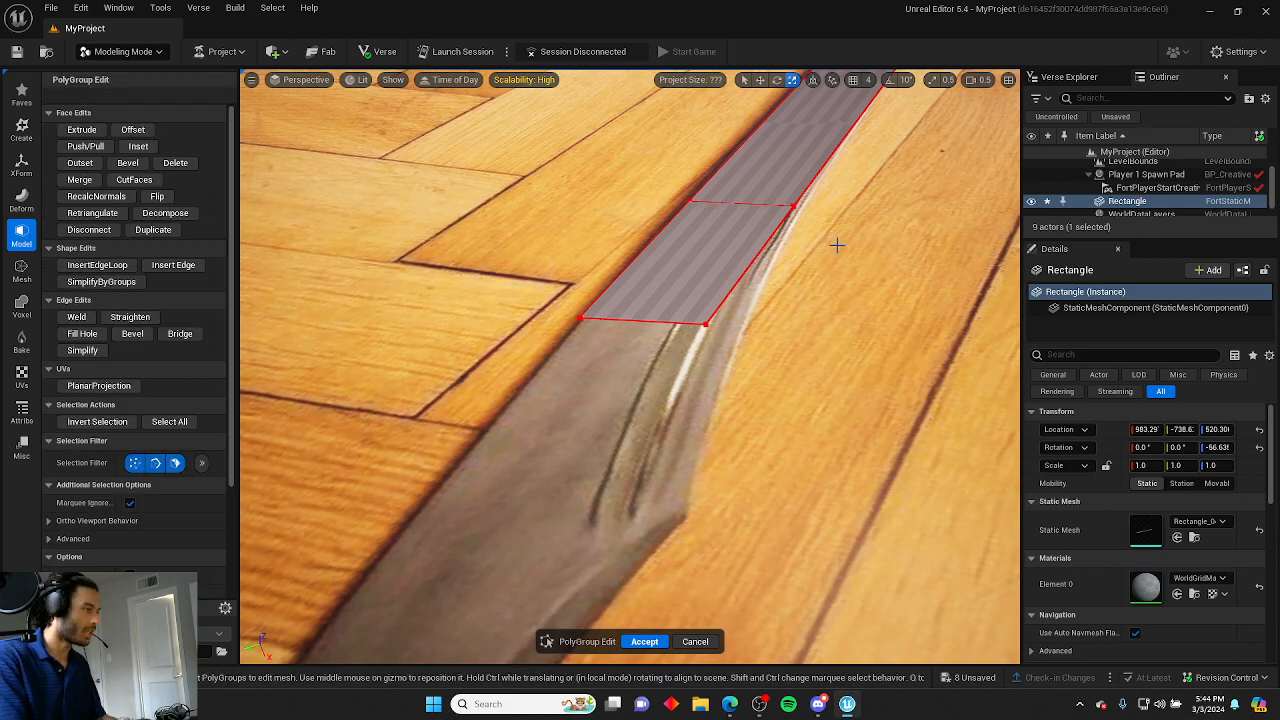
pyautogui.click(797, 205)
pyautogui.moveTo(828, 239); pyautogui.dragTo(690, 239, button='right')
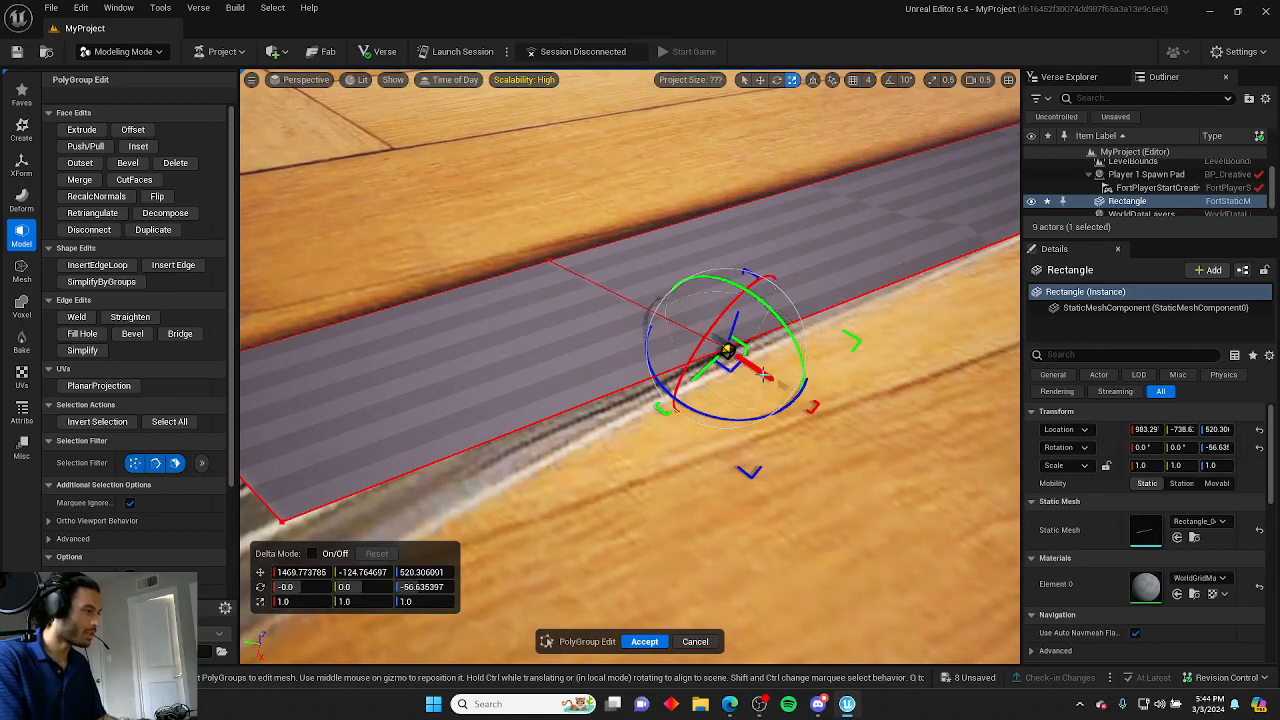
pyautogui.moveTo(765, 375); pyautogui.dragTo(785, 383)
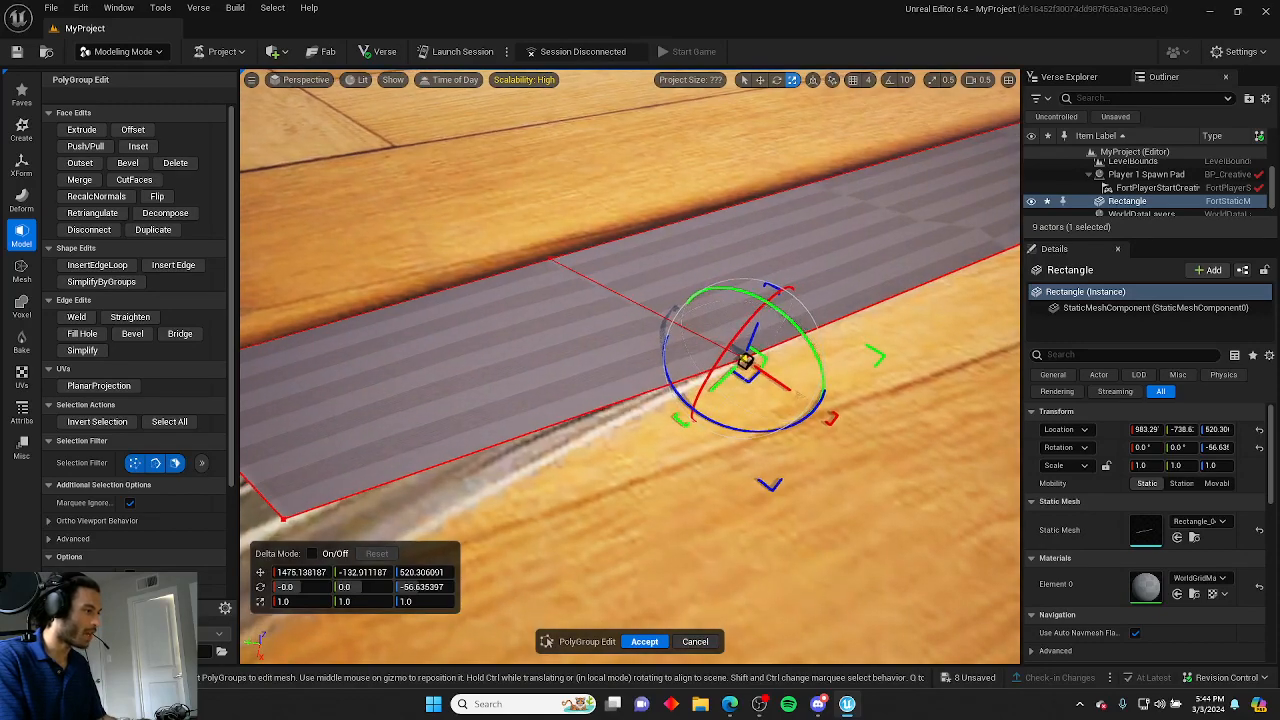
pyautogui.moveTo(785, 383); pyautogui.dragTo(654, 398, button='right')
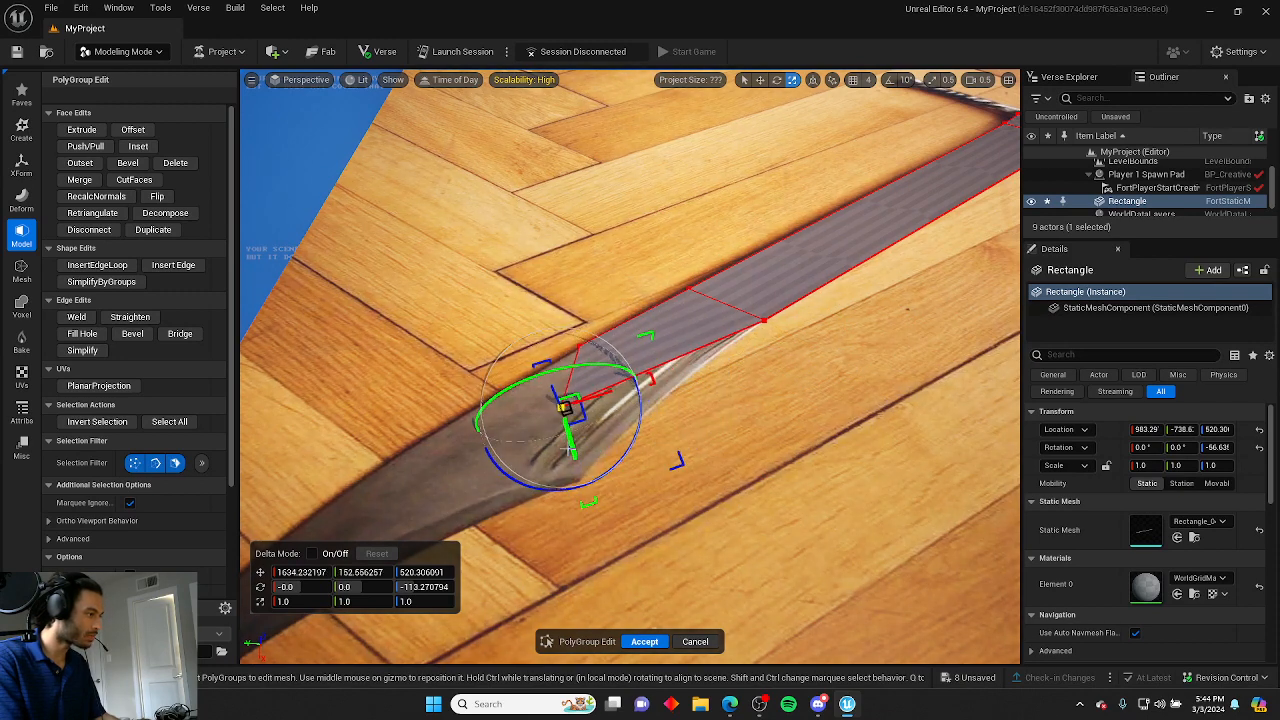
# Select the other end vertex and move it down toward the blade's pointed tip.
pyautogui.click(578, 437)
pyautogui.click(561, 408)
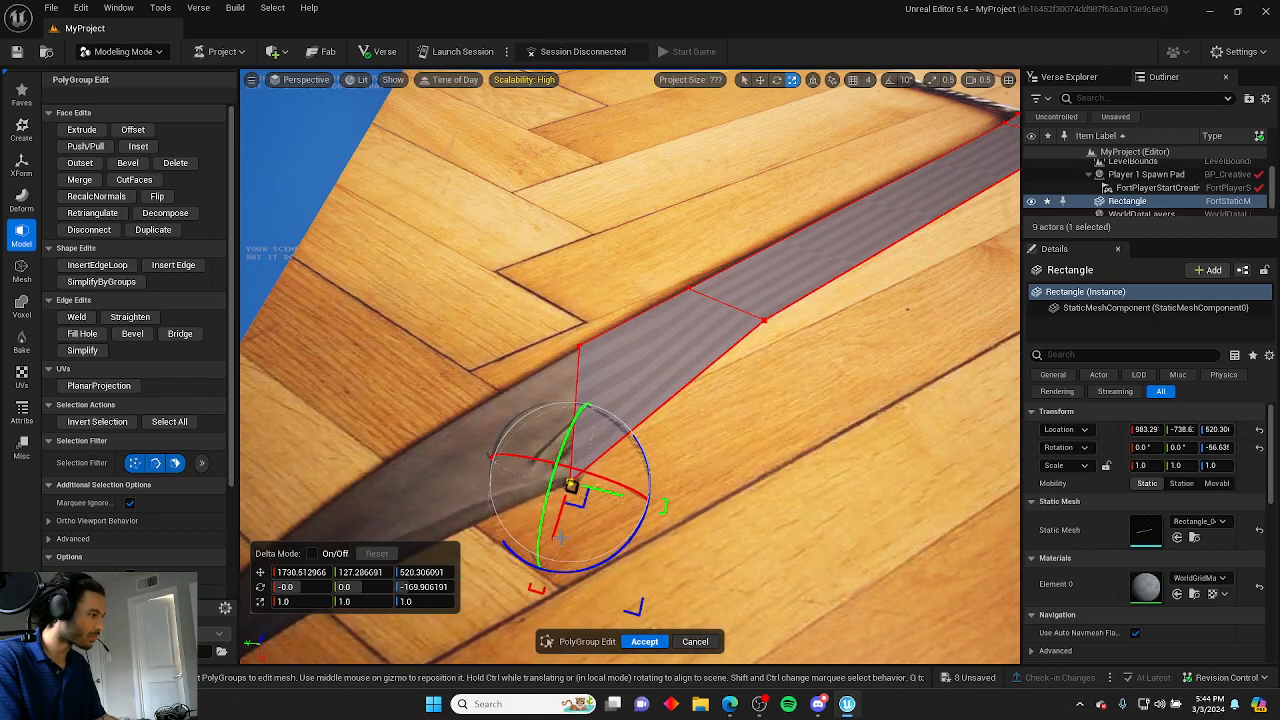
pyautogui.moveTo(560, 538); pyautogui.dragTo(560, 488, button='right')
pyautogui.press('w')
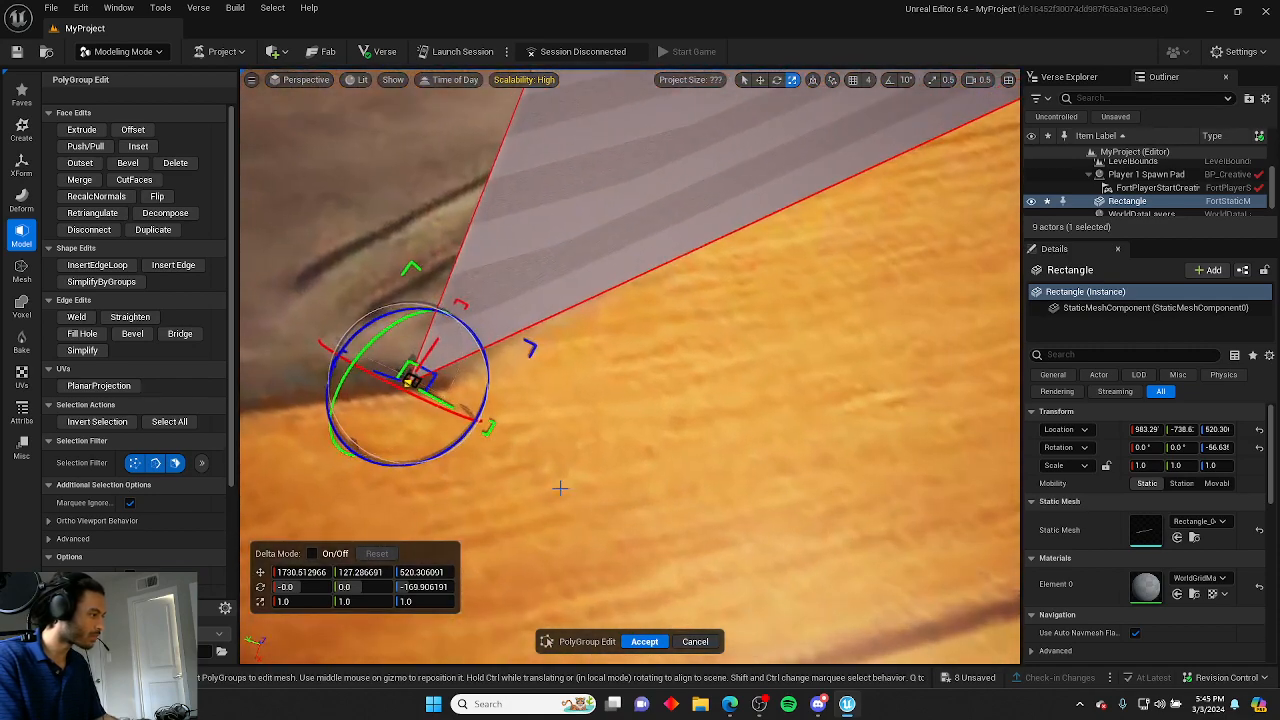
pyautogui.moveTo(447, 404); pyautogui.dragTo(468, 415)
pyautogui.moveTo(462, 361); pyautogui.dragTo(474, 349)
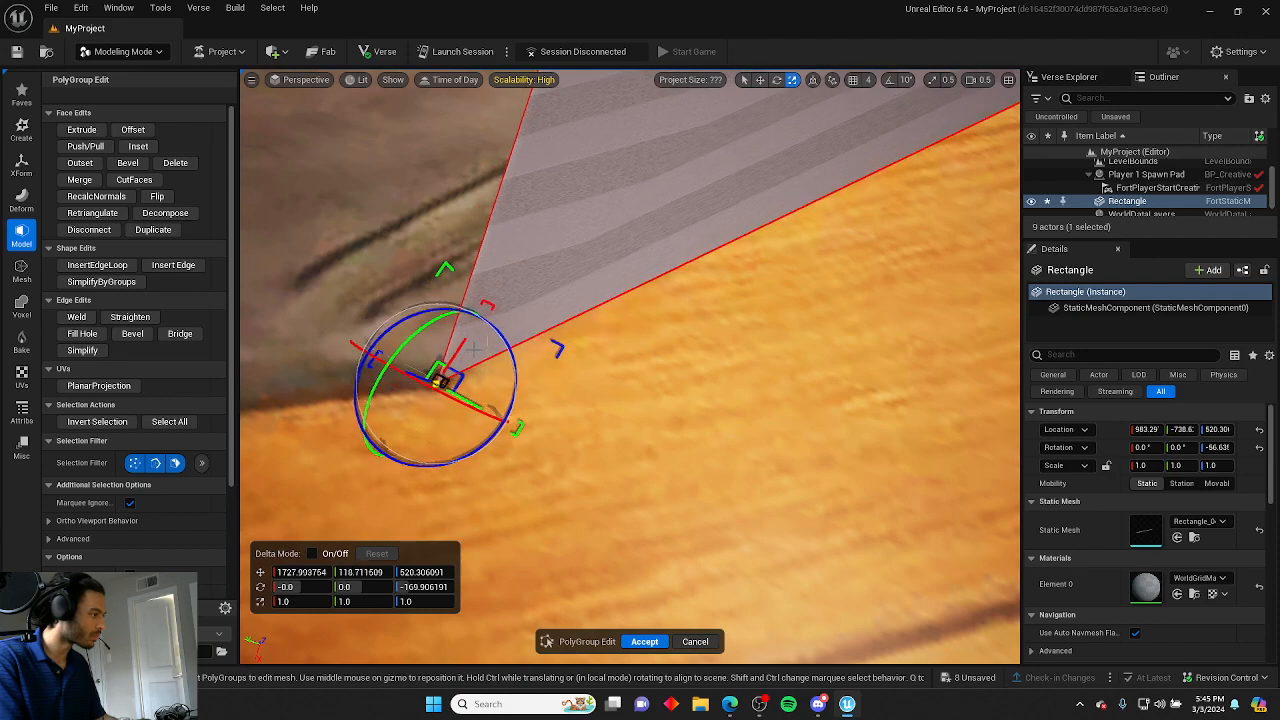
pyautogui.moveTo(473, 402); pyautogui.dragTo(483, 407)
pyautogui.moveTo(483, 407); pyautogui.dragTo(285, 466, button='right')
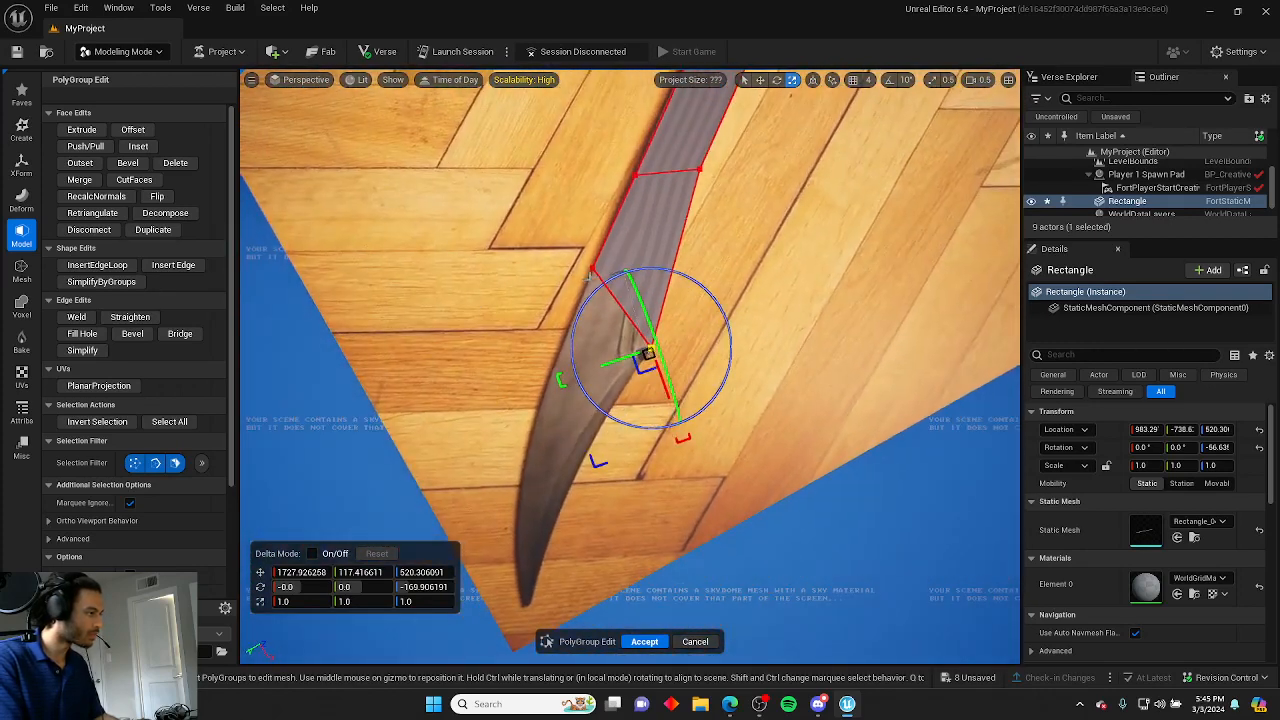
pyautogui.moveTo(592, 268); pyautogui.dragTo(484, 479)
pyautogui.moveTo(577, 456); pyautogui.dragTo(548, 447)
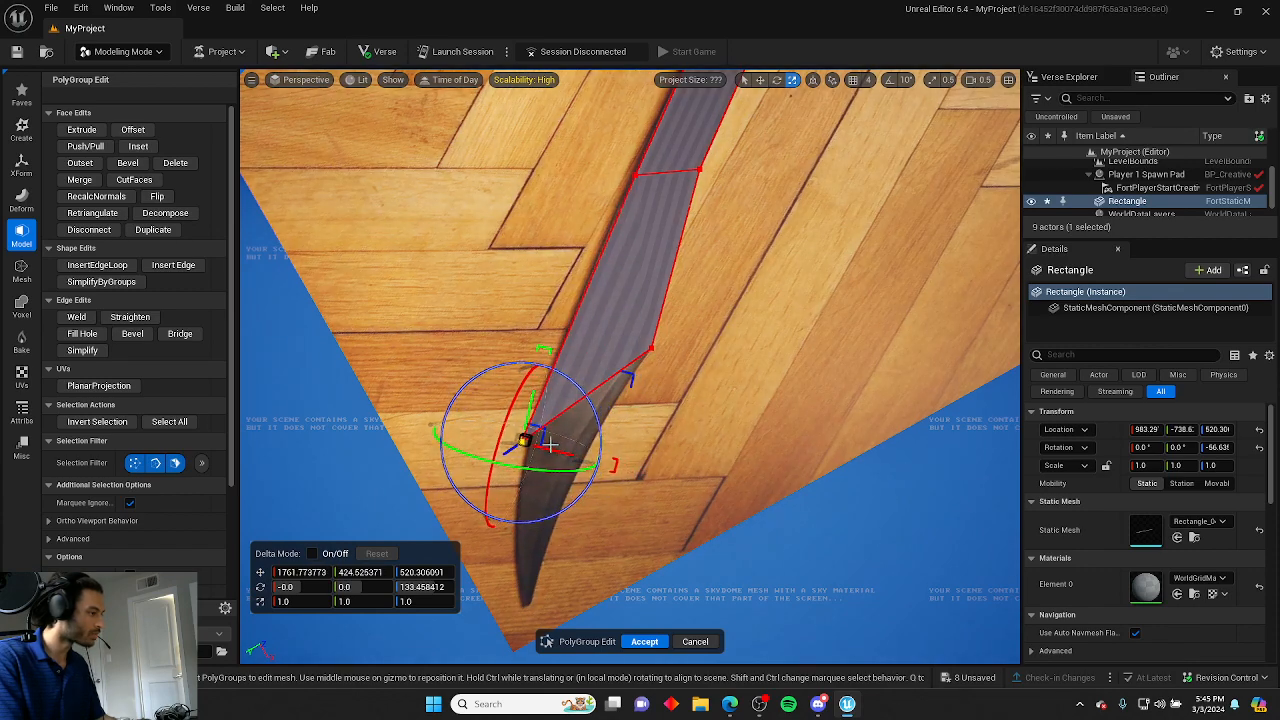
# Accept the current PolyGroup Edit changes to the sword plane.
pyautogui.moveTo(674, 456); pyautogui.dragTo(435, 450, button='right')
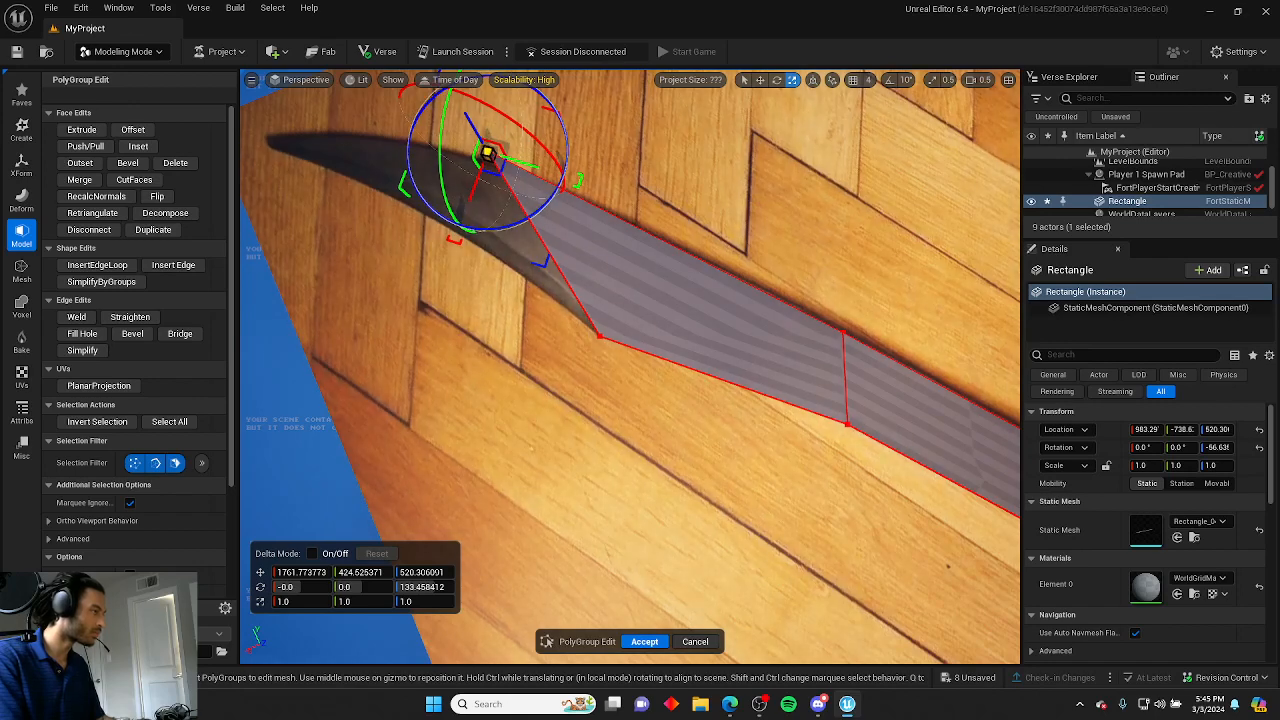
pyautogui.click(97, 264)
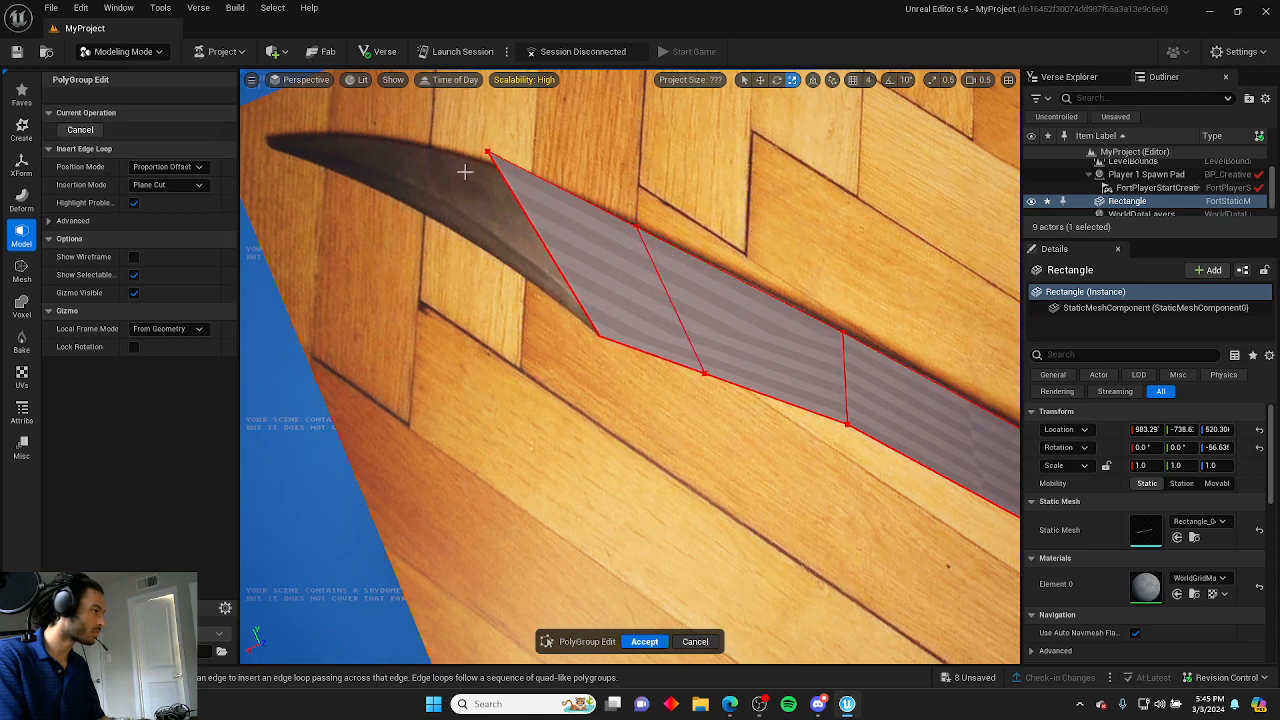
pyautogui.click(645, 641)
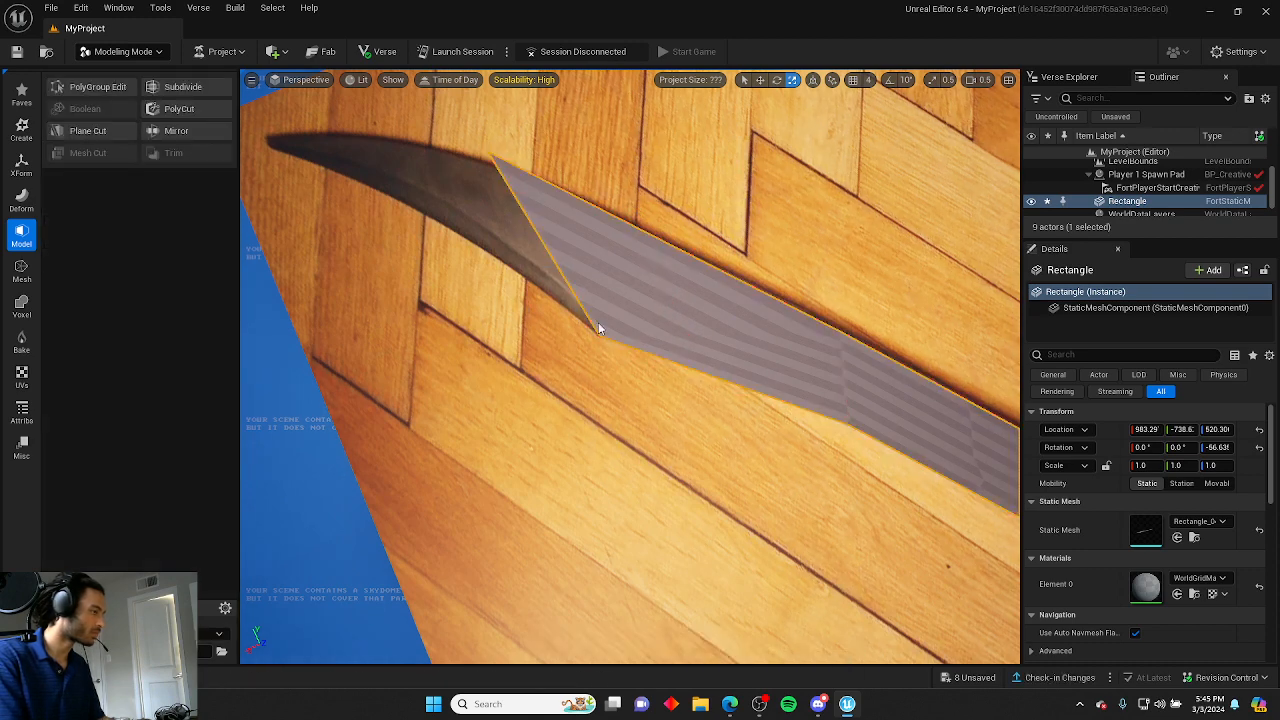
# Reopen PolyGroup Edit and move the strip's end vertex onto the blade's pointed tip.
pyautogui.click(97, 87)
pyautogui.click(487, 150)
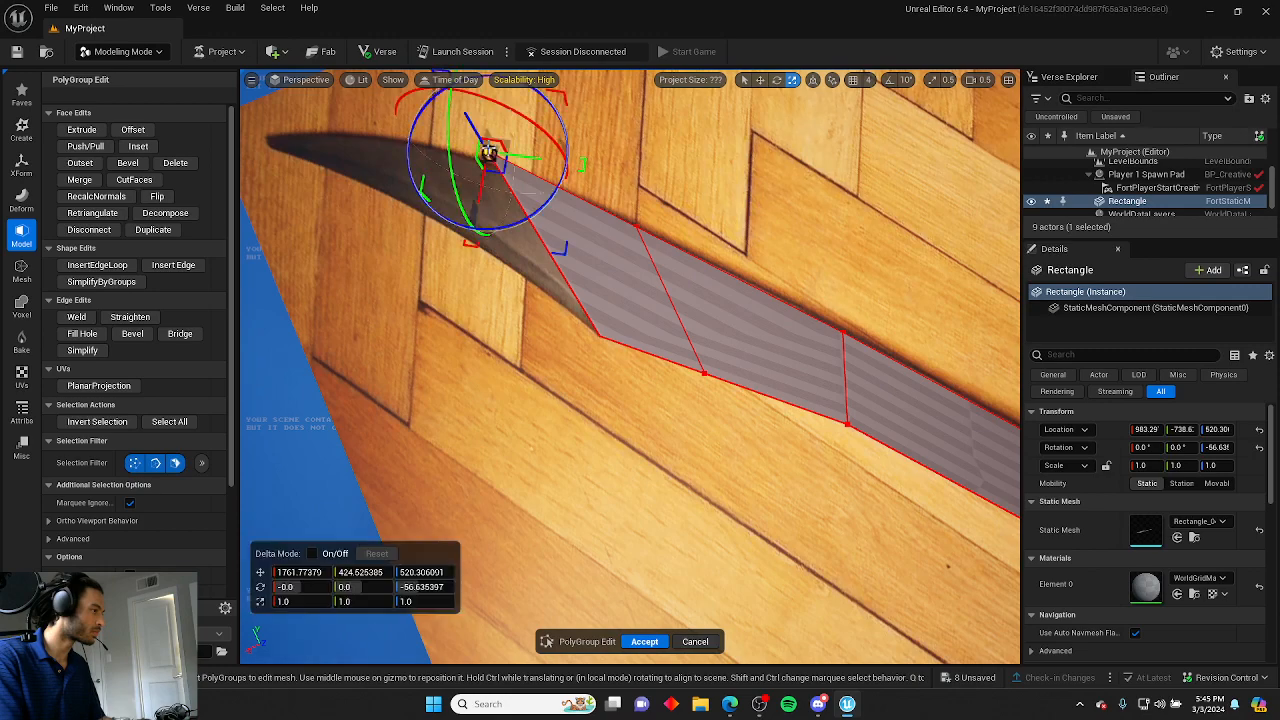
pyautogui.moveTo(530, 185); pyautogui.dragTo(434, 158)
# Insert an edge across the strip near the blade's lower bend, connecting its two long edges.
pyautogui.click(535, 383)
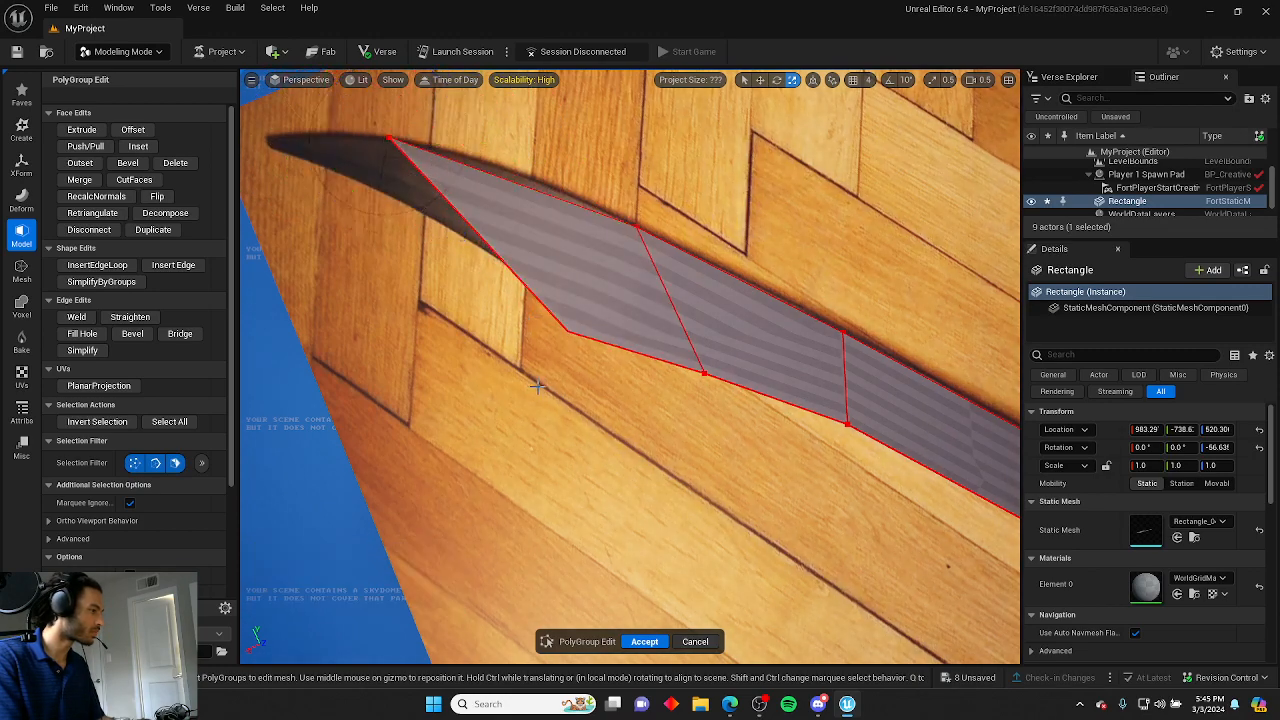
pyautogui.moveTo(535, 383); pyautogui.dragTo(436, 313, button='right')
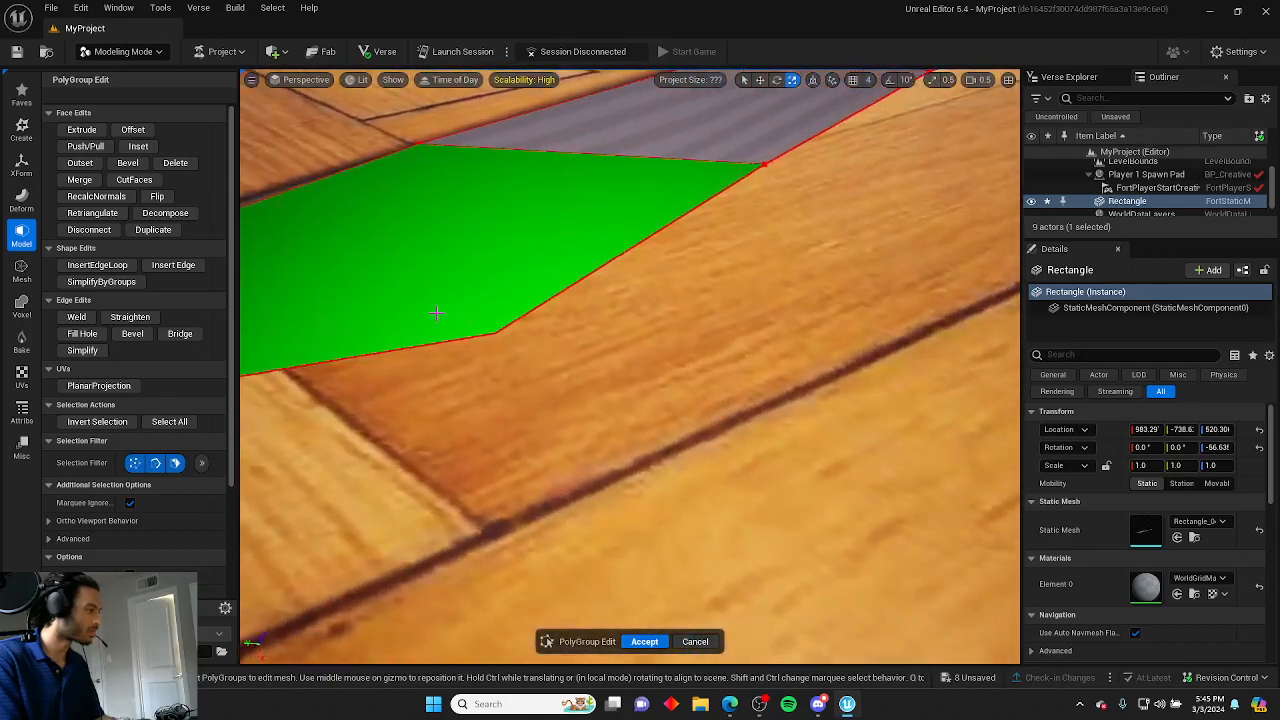
pyautogui.click(491, 331)
pyautogui.press('f')
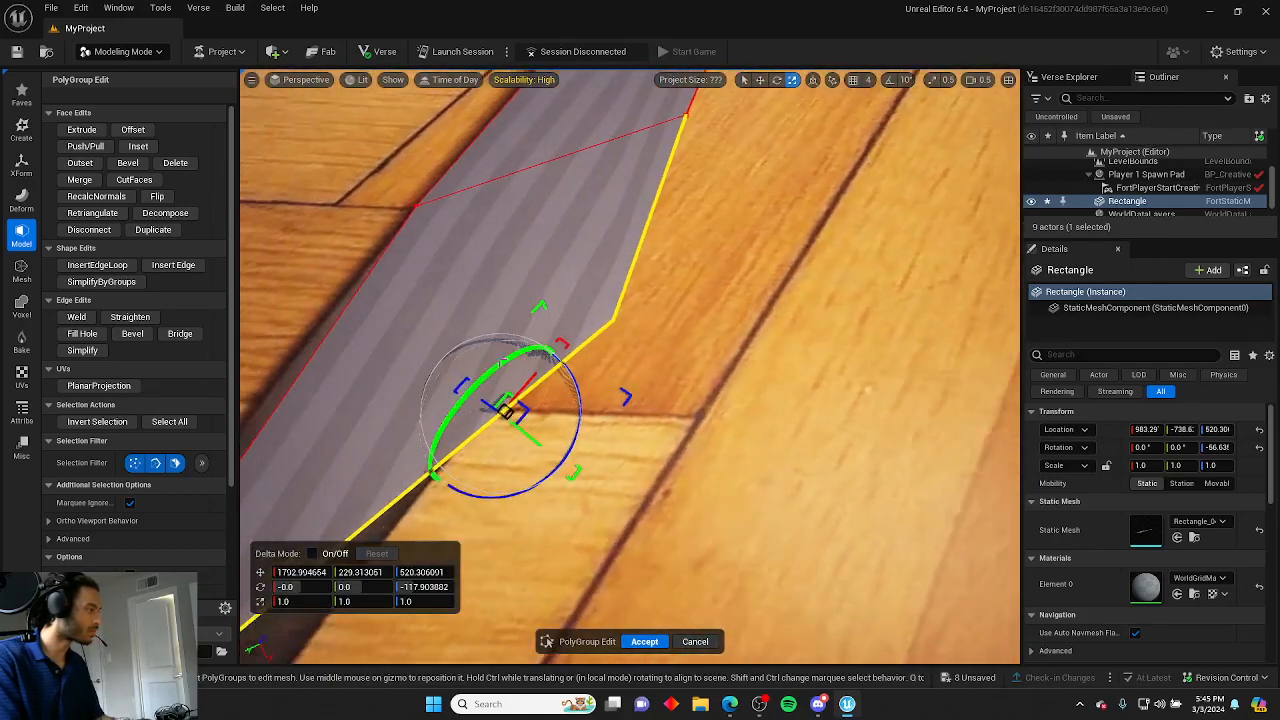
pyautogui.click(97, 265)
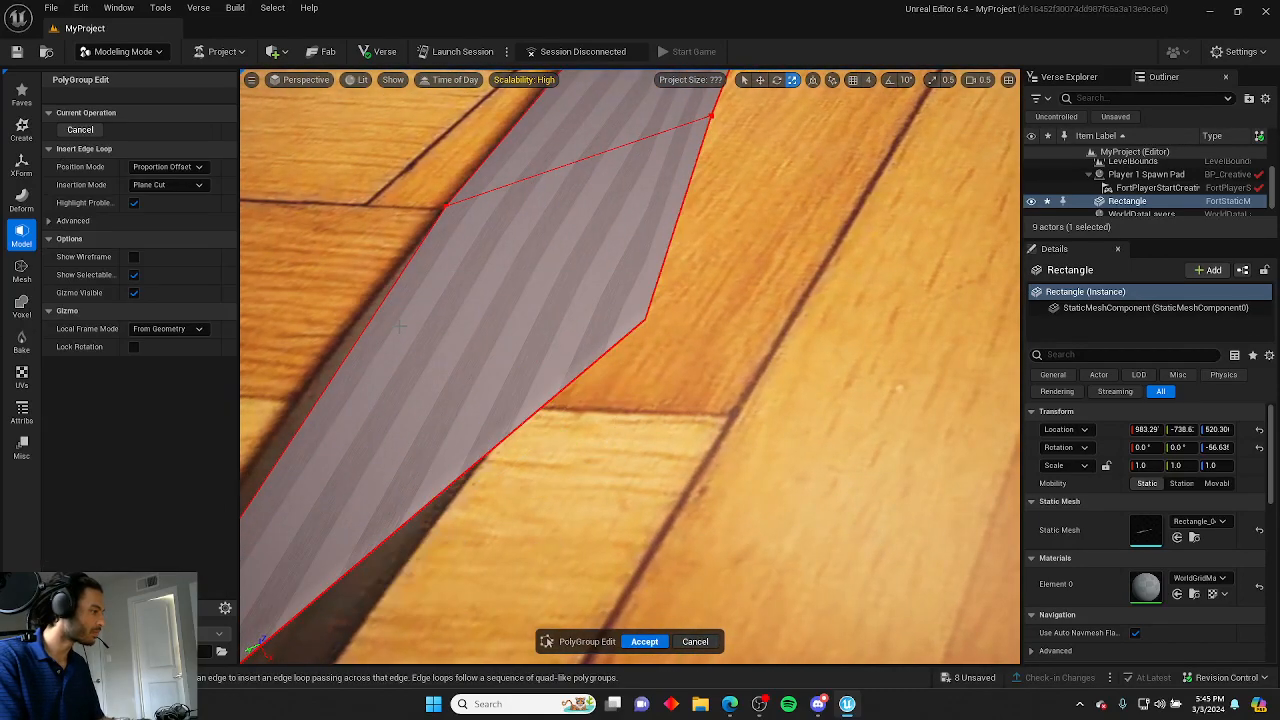
pyautogui.click(645, 320)
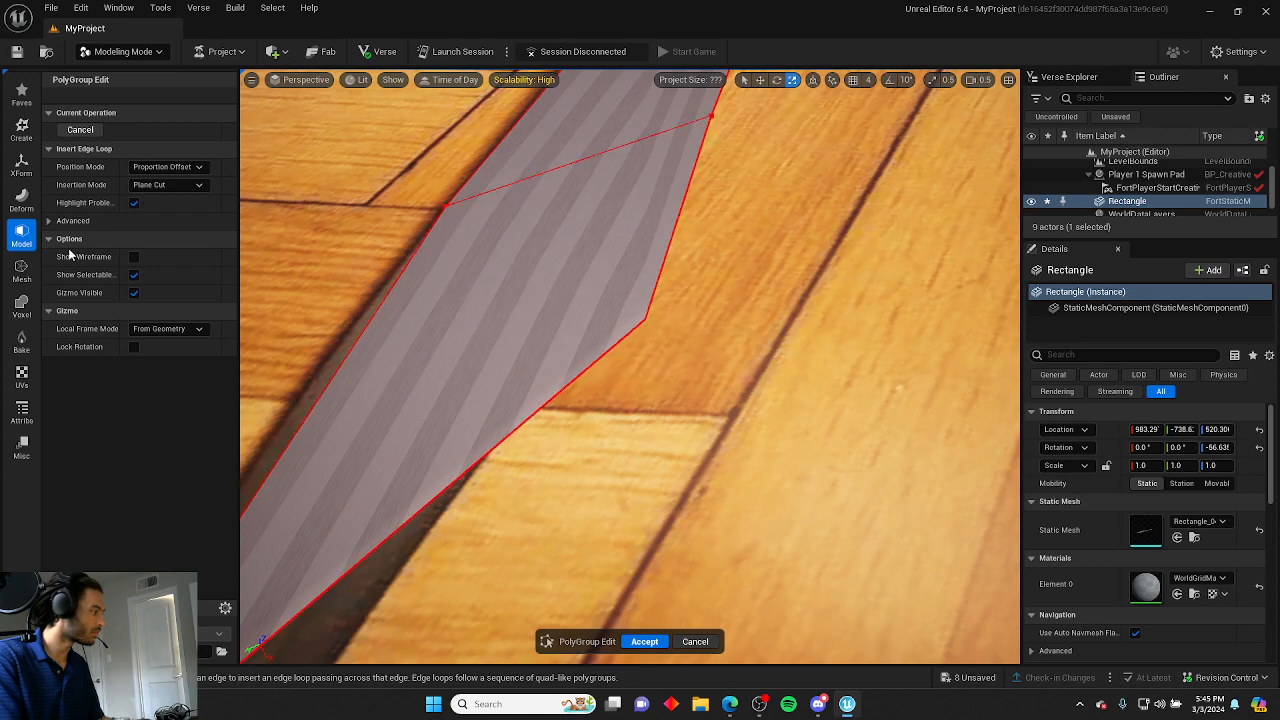
pyautogui.click(100, 131)
pyautogui.click(173, 265)
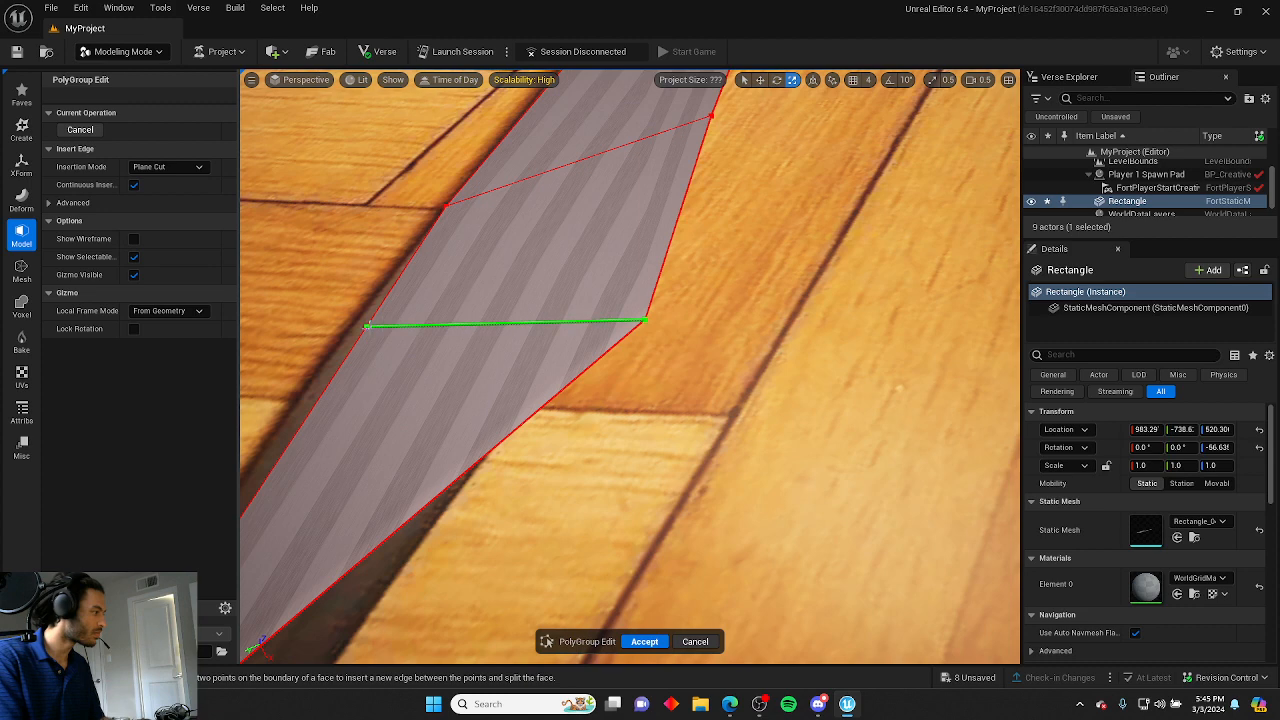
pyautogui.click(370, 328)
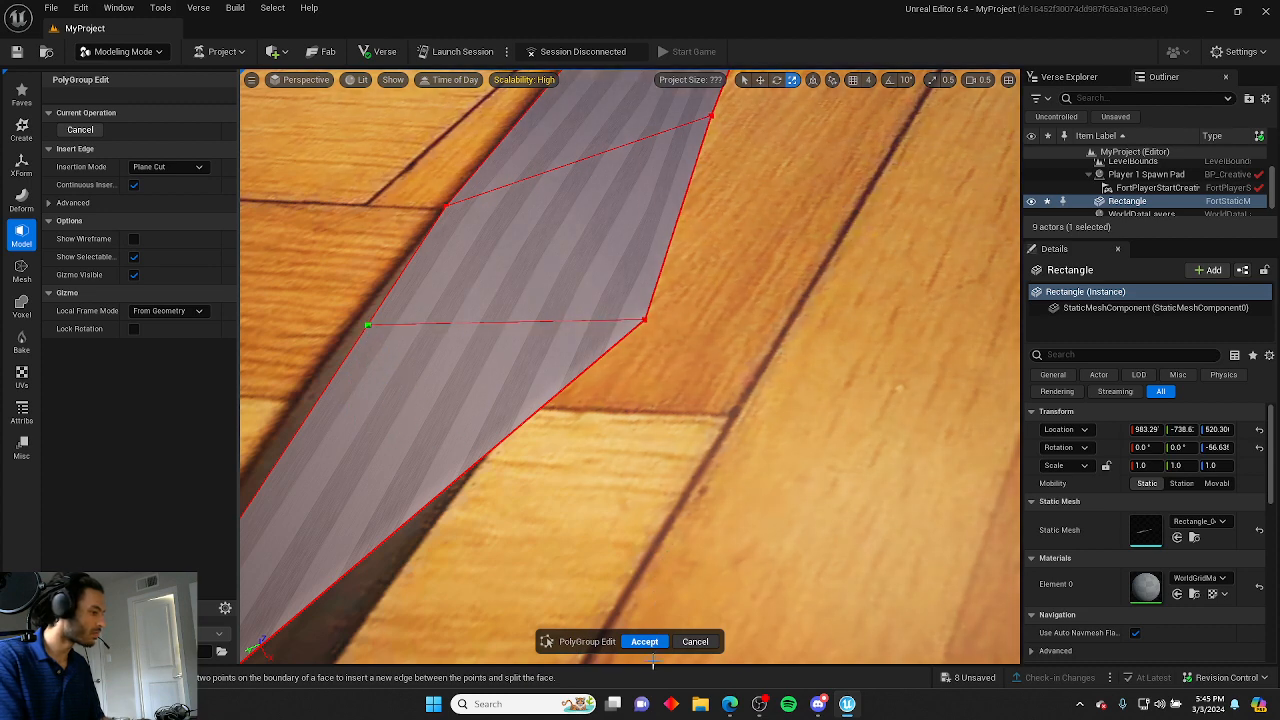
pyautogui.press('Escape')
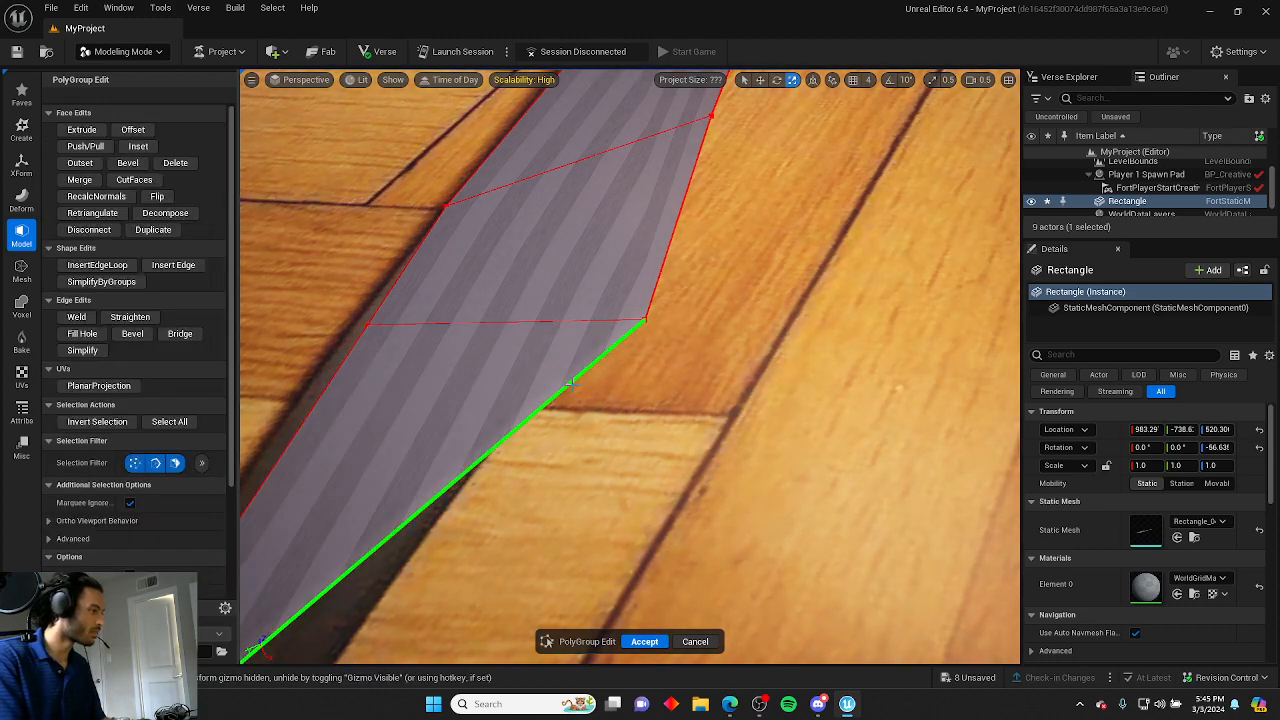
# Move the new edge's vertices so they sit on the blade's outline.
pyautogui.click(642, 321)
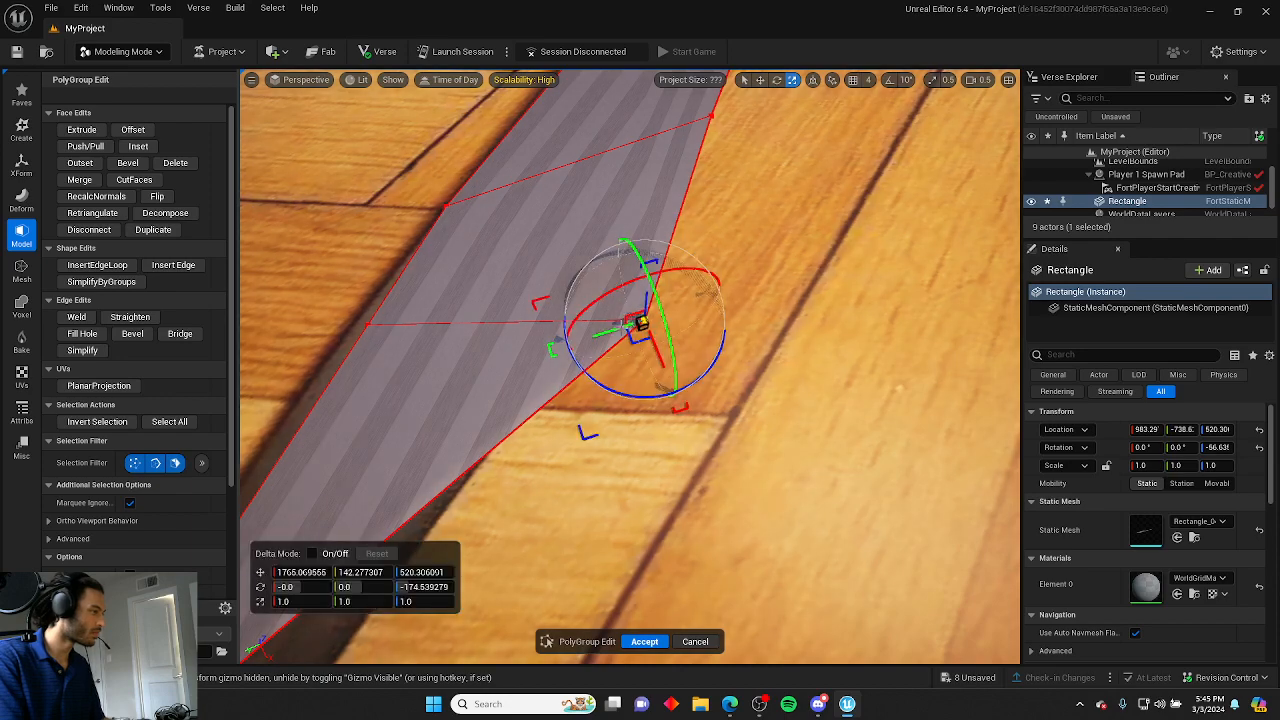
pyautogui.moveTo(612, 331); pyautogui.dragTo(567, 347)
pyautogui.moveTo(567, 347); pyautogui.dragTo(350, 340, button='right')
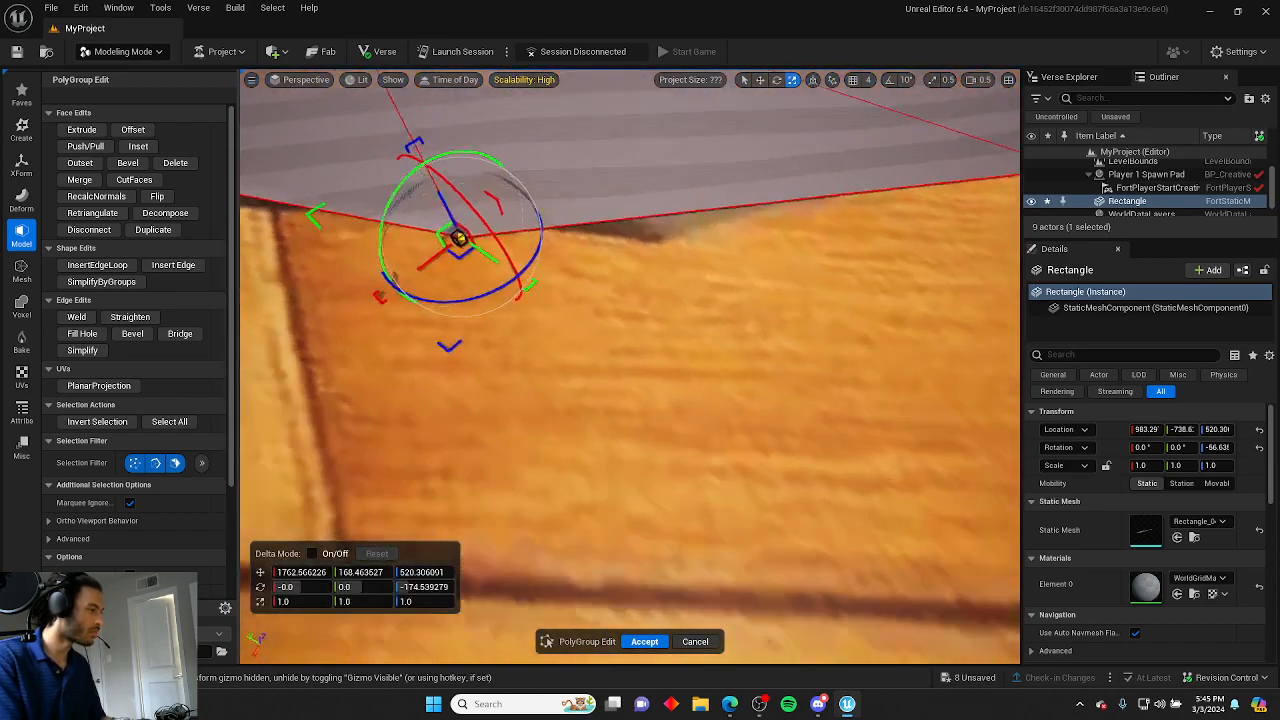
pyautogui.moveTo(531, 392); pyautogui.dragTo(435, 300, button='right')
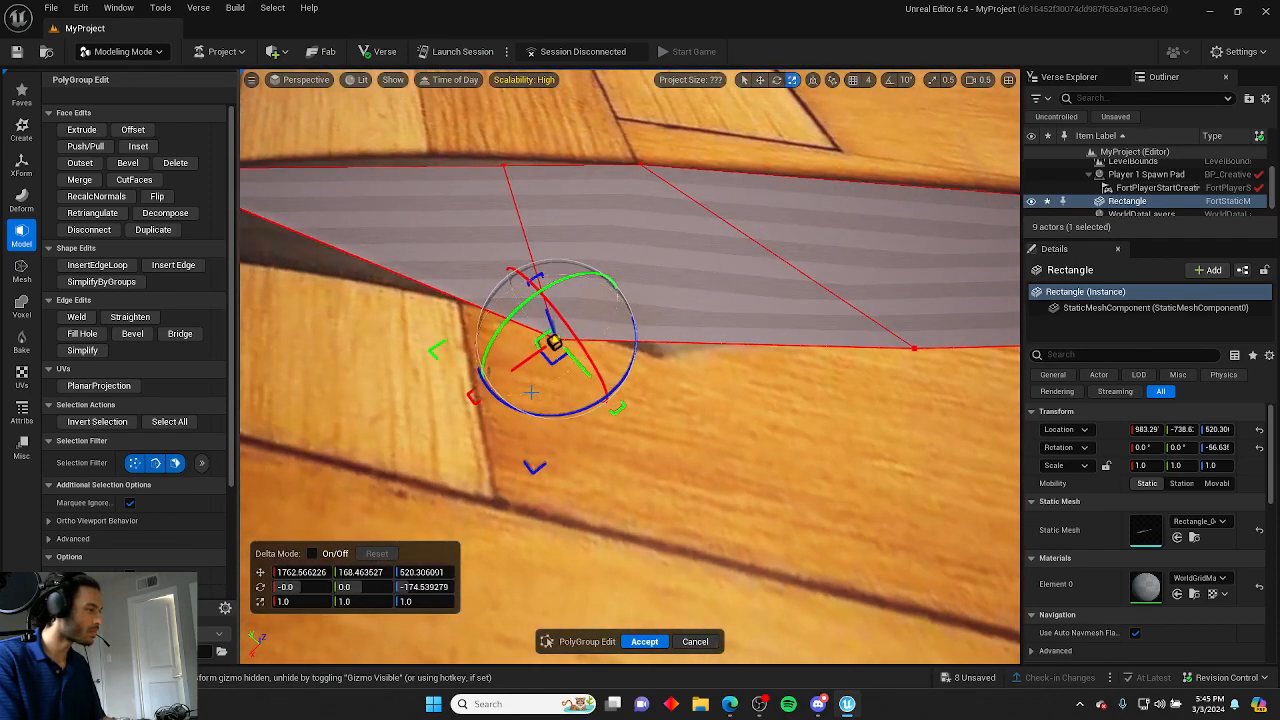
pyautogui.moveTo(515, 368); pyautogui.dragTo(710, 384)
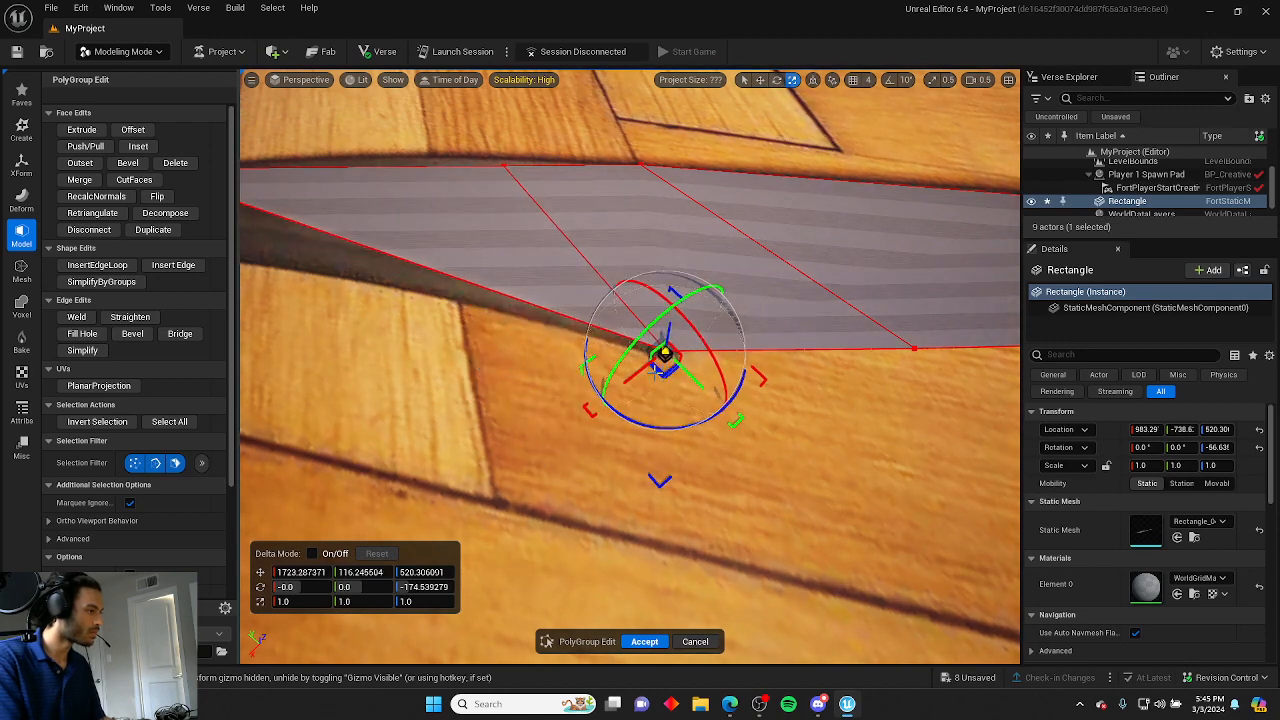
pyautogui.moveTo(721, 378); pyautogui.dragTo(632, 374, button='right')
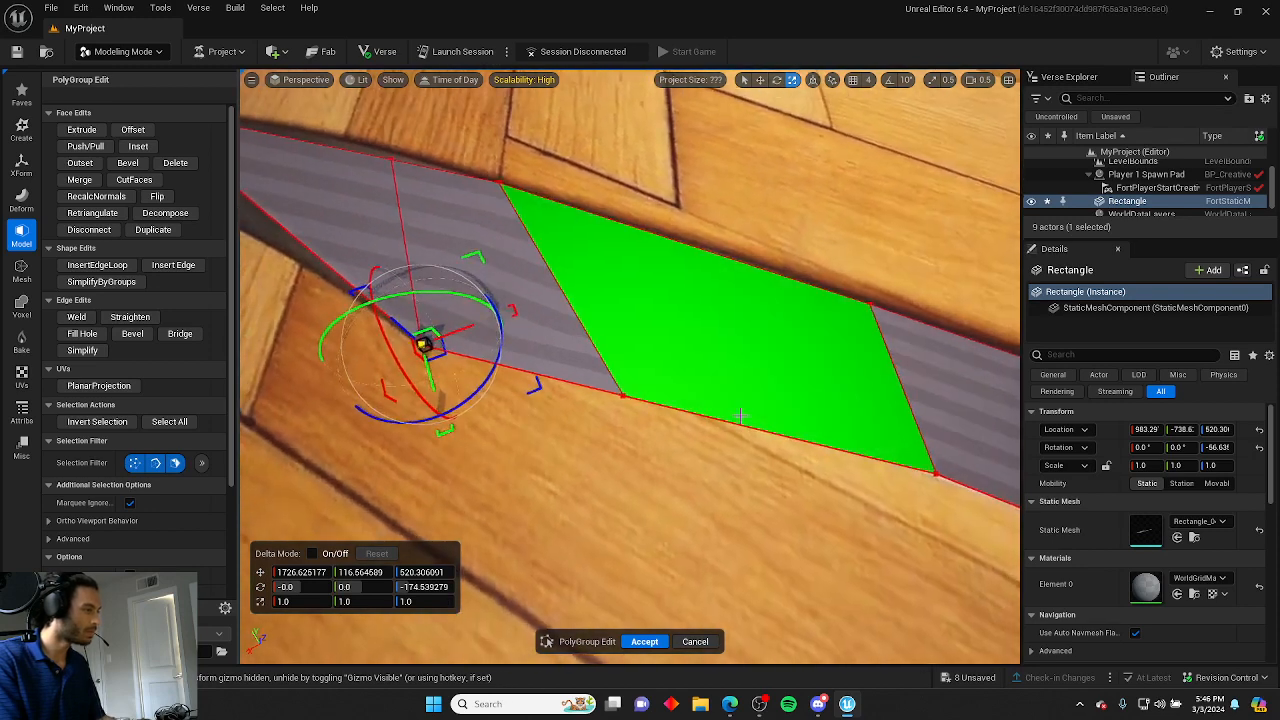
pyautogui.click(622, 394)
pyautogui.click(621, 395)
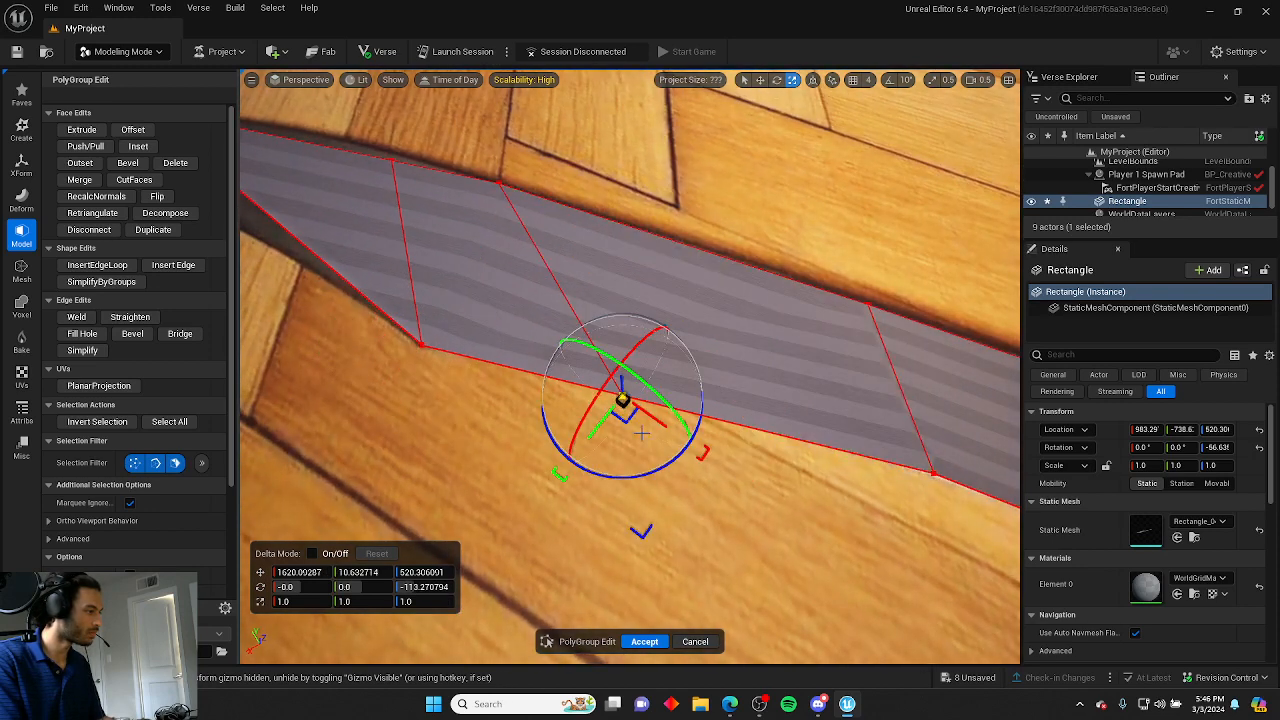
pyautogui.moveTo(651, 416); pyautogui.dragTo(619, 387)
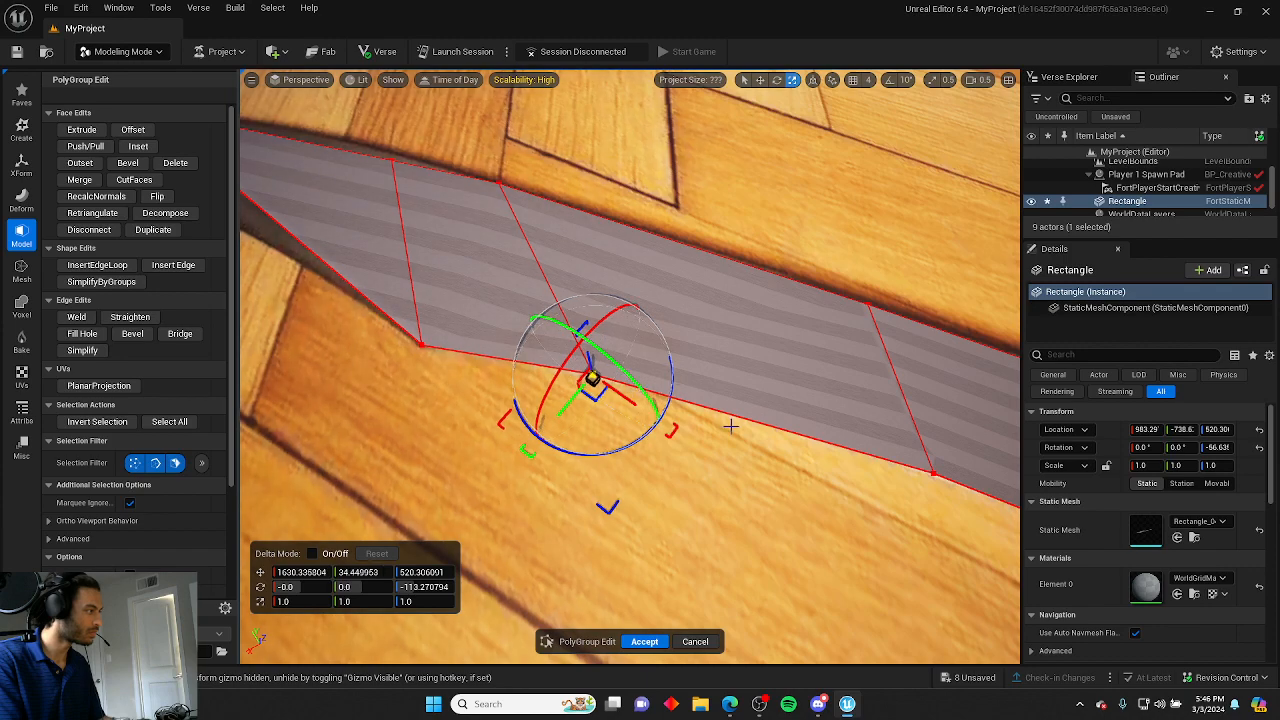
pyautogui.moveTo(731, 426); pyautogui.dragTo(663, 420, button='right')
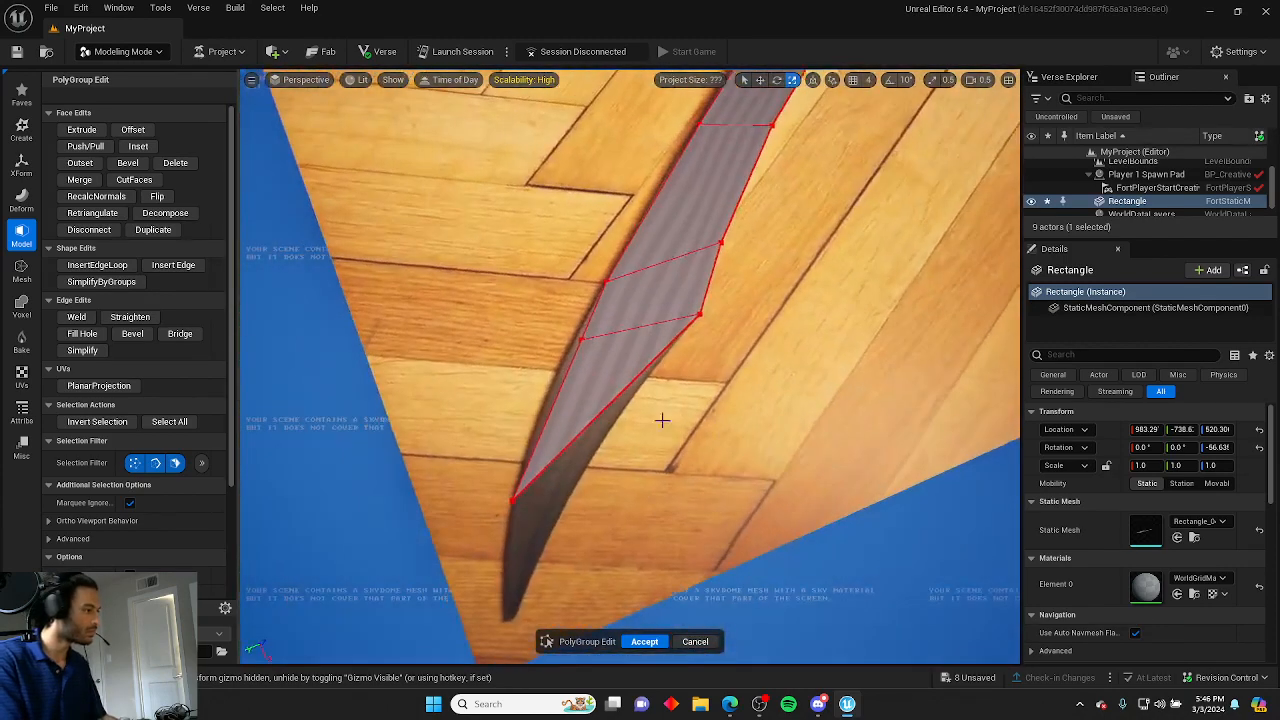
# Adjust the strip's end vertices to follow the blade's outline at its tips.
pyautogui.click(587, 340)
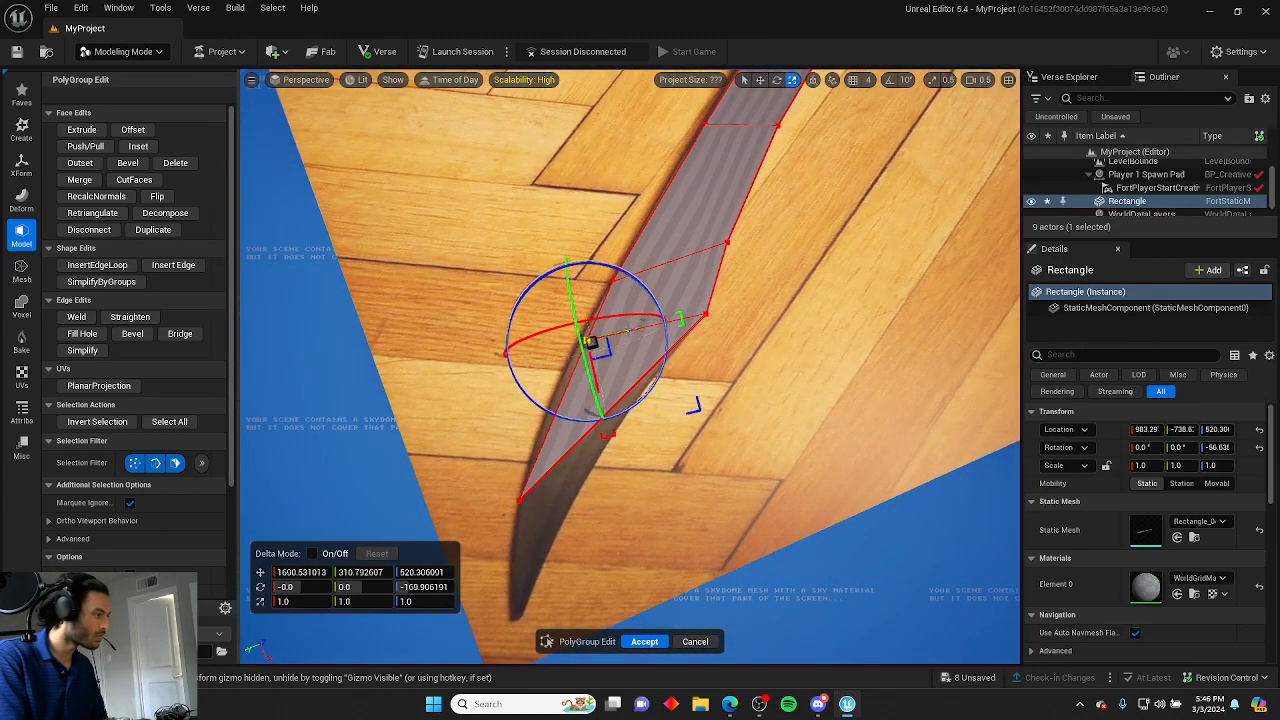
pyautogui.click(552, 490)
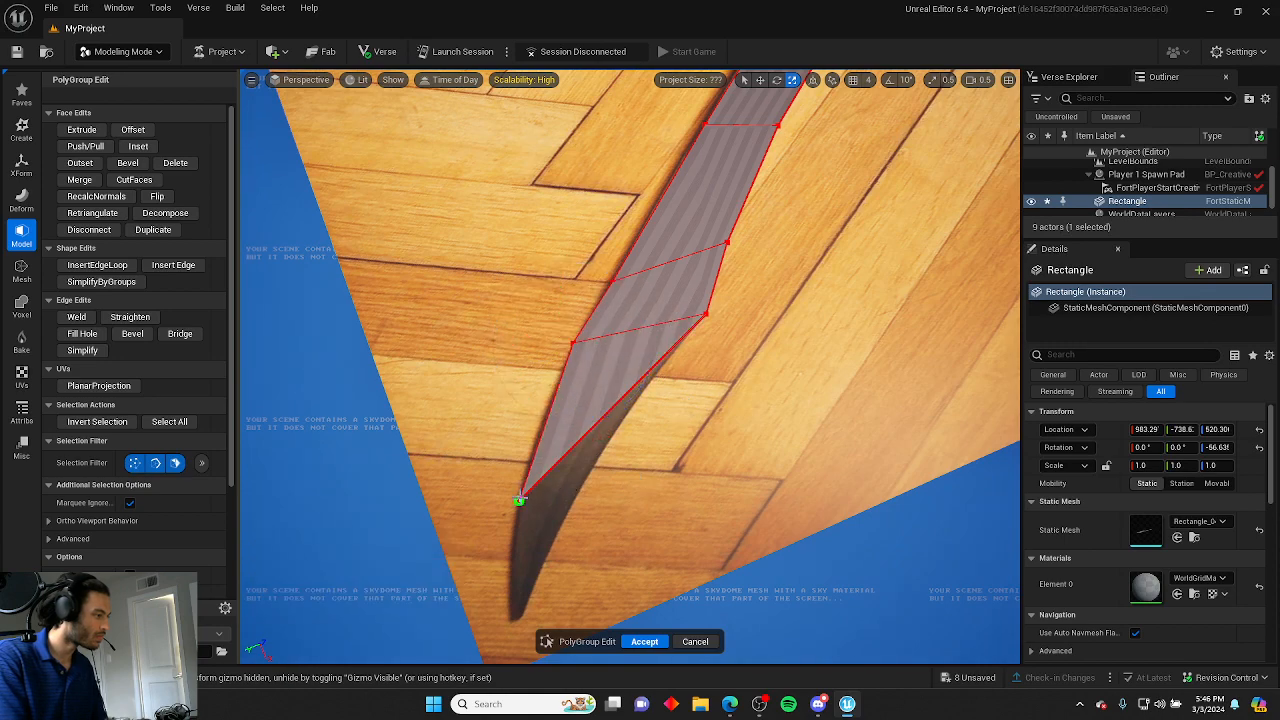
pyautogui.click(578, 452)
pyautogui.moveTo(624, 460); pyautogui.dragTo(434, 450, button='right')
pyautogui.click(363, 220)
pyautogui.click(375, 188)
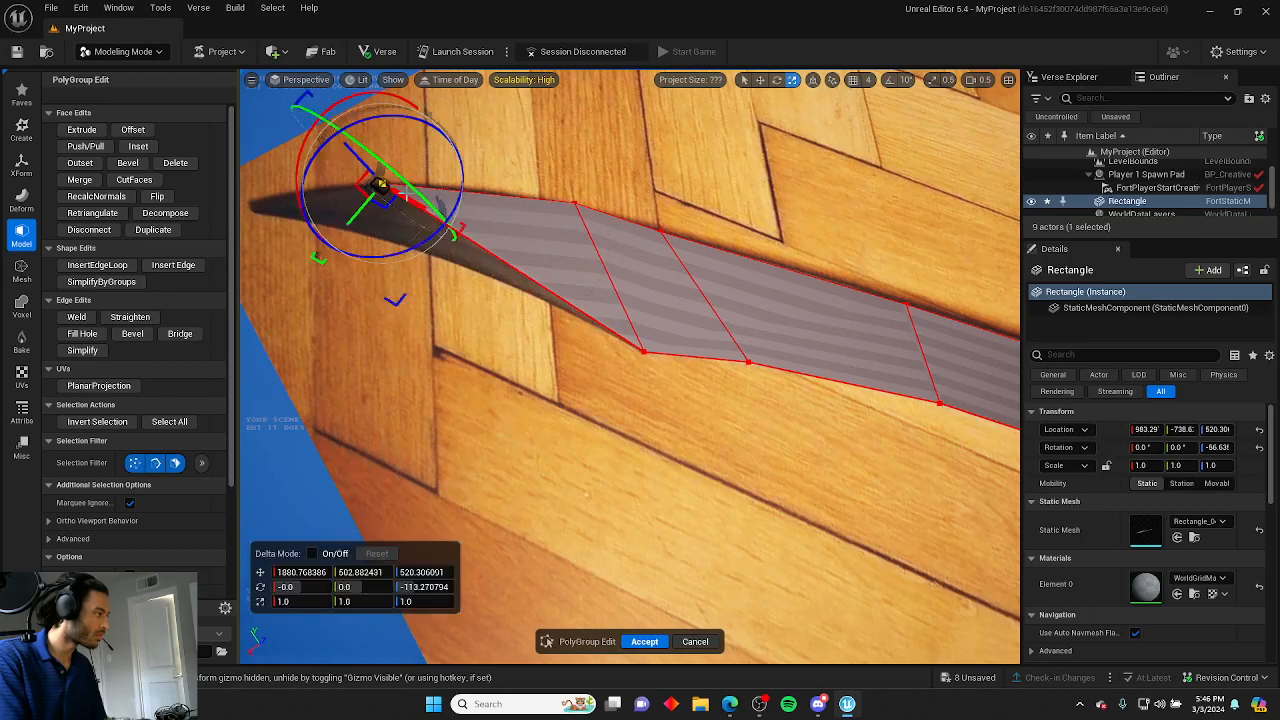
pyautogui.moveTo(362, 215)
pyautogui.mouseDown()
pyautogui.moveTo(335, 214)
pyautogui.moveTo(393, 232)
pyautogui.moveTo(336, 214)
pyautogui.moveTo(372, 222)
pyautogui.mouseUp()
pyautogui.moveTo(372, 222); pyautogui.dragTo(600, 160, button='right')
pyautogui.moveTo(382, 321); pyautogui.dragTo(560, 360, button='right')
pyautogui.moveTo(621, 468)
pyautogui.mouseDown()
pyautogui.moveTo(588, 456)
pyautogui.moveTo(610, 452)
pyautogui.mouseUp()
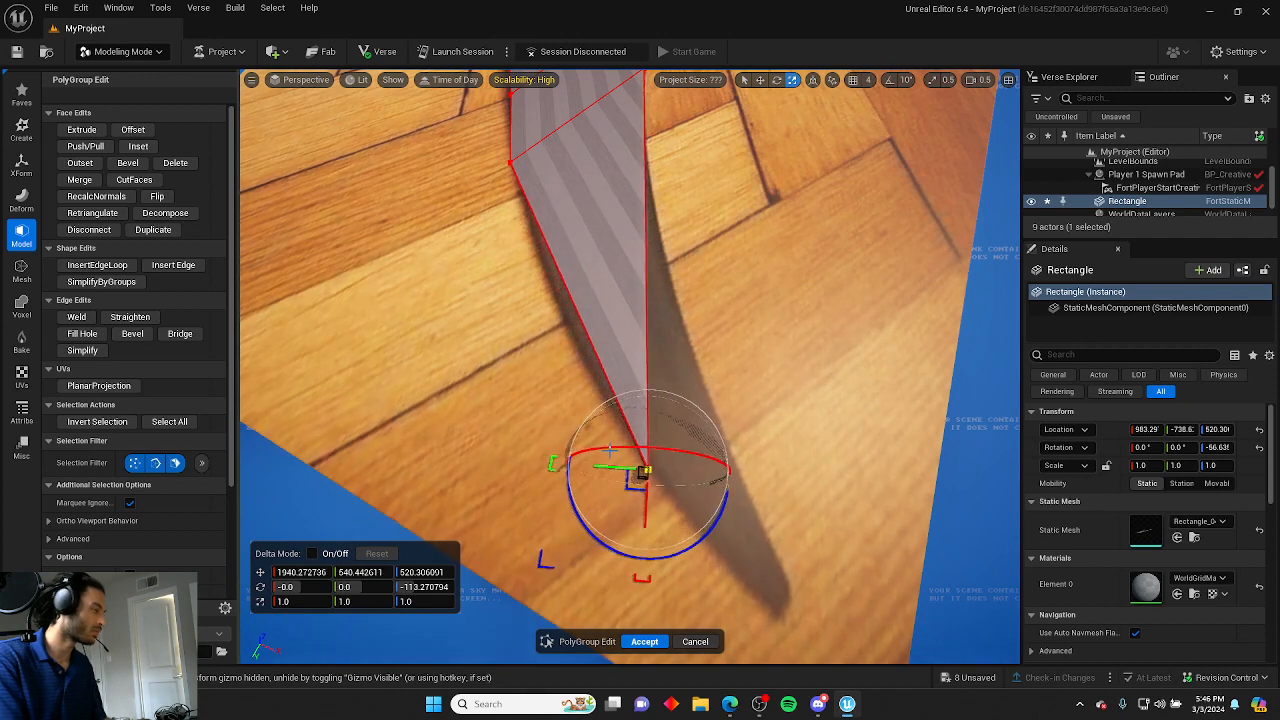
# Insert an edge across the strip's narrow lower section near the pointed end.
pyautogui.click(97, 264)
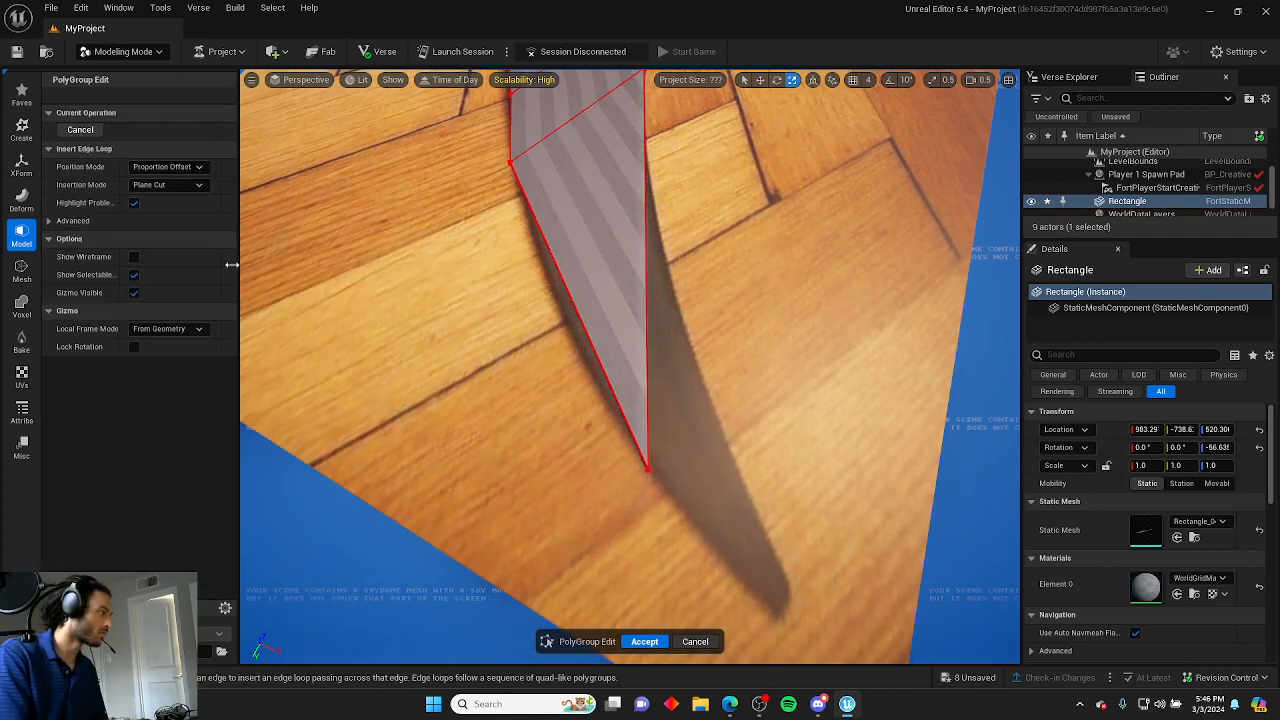
pyautogui.click(93, 131)
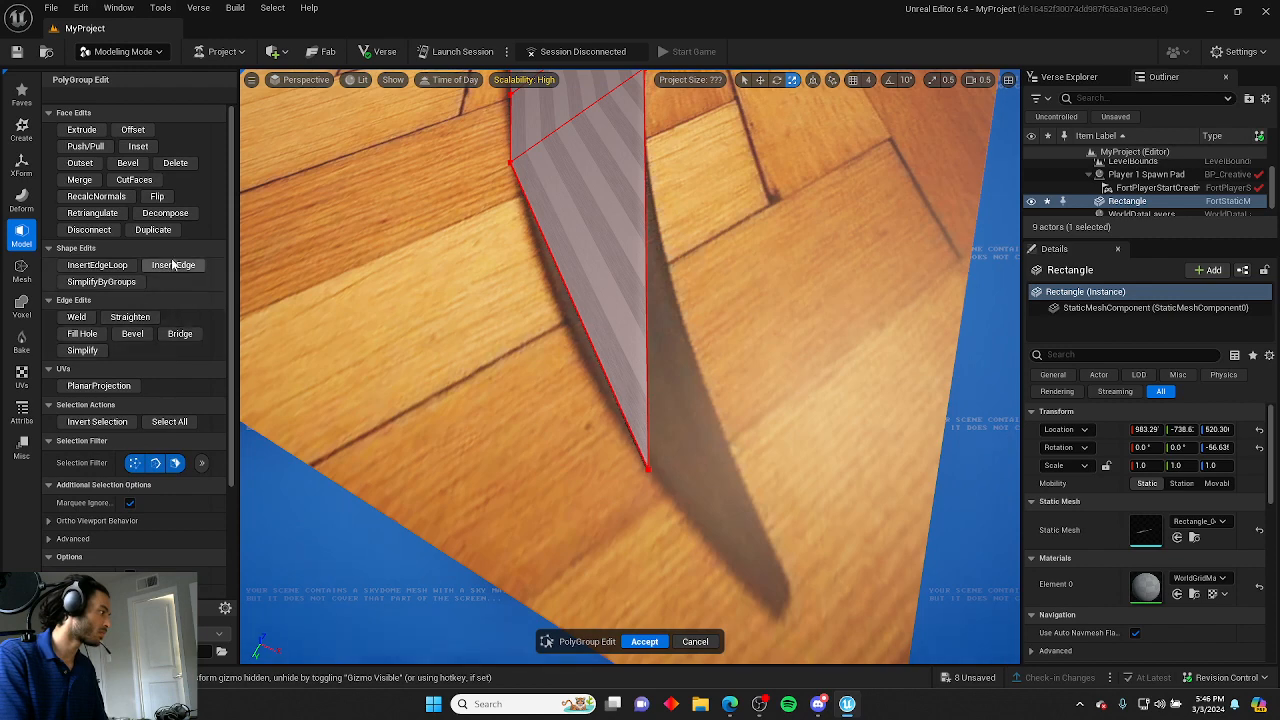
pyautogui.click(171, 264)
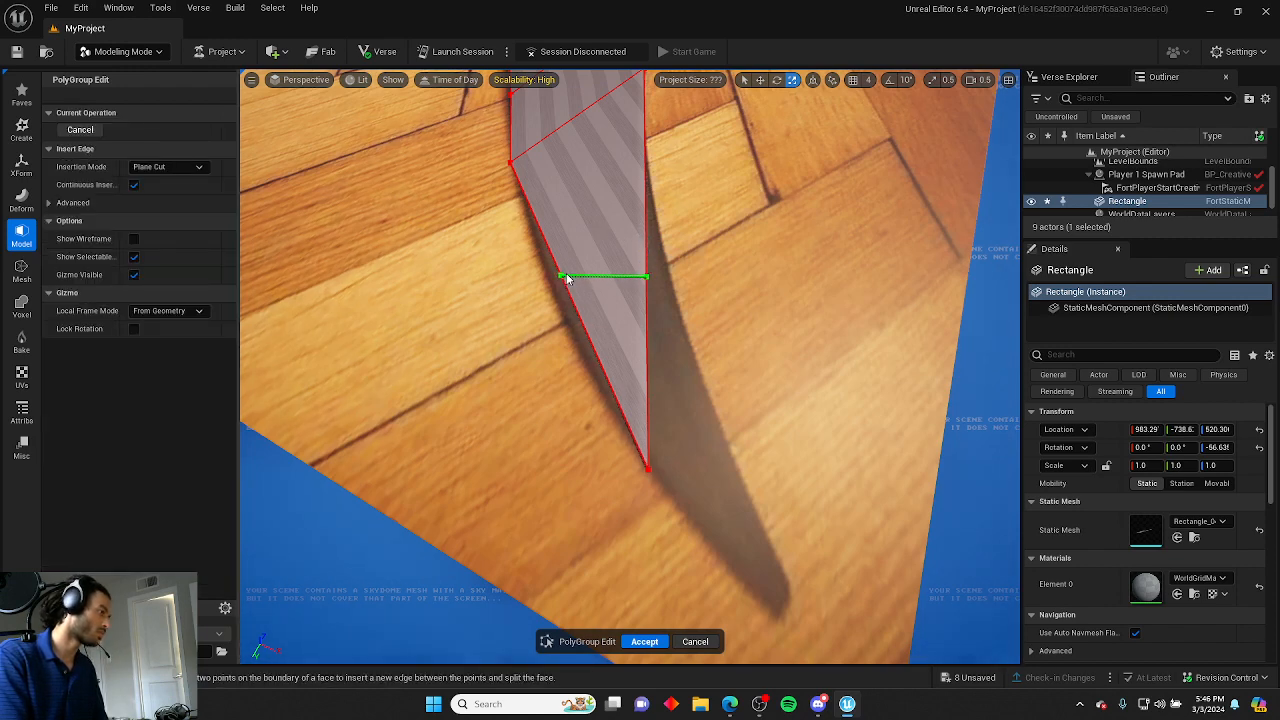
pyautogui.click(84, 127)
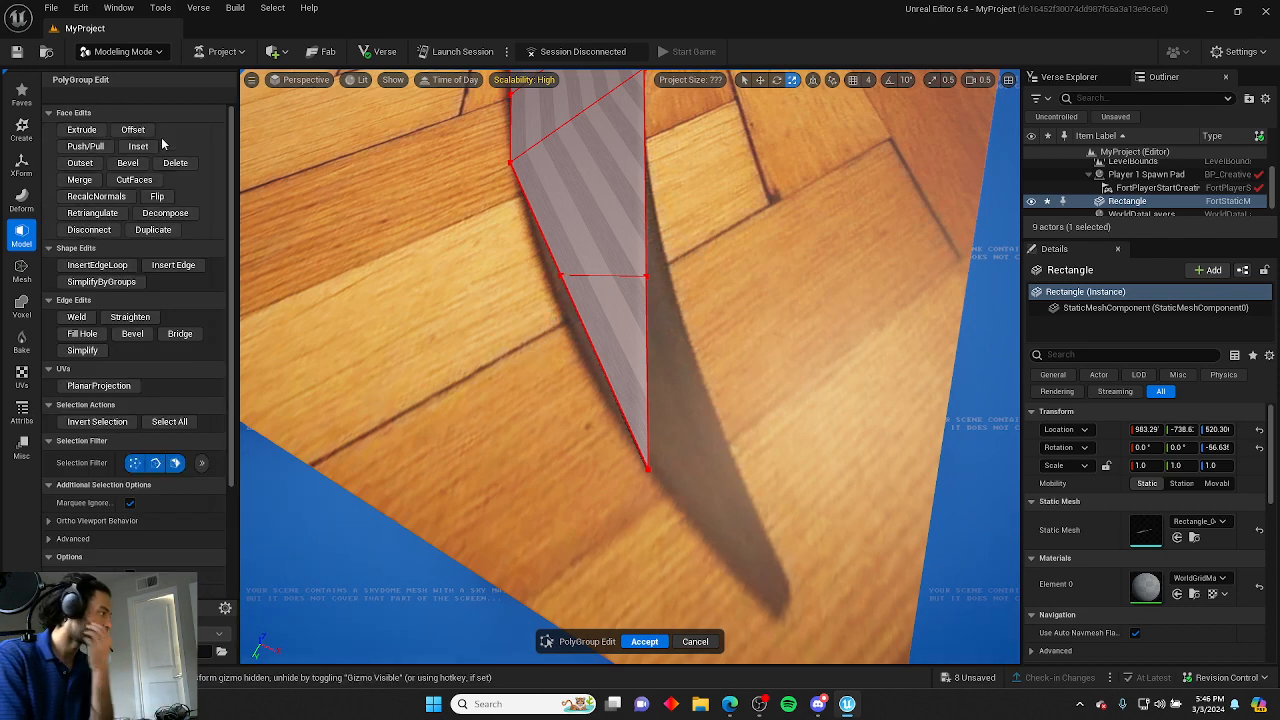
# Move both vertices of that new edge outward to match the blade's edges.
pyautogui.click(562, 272)
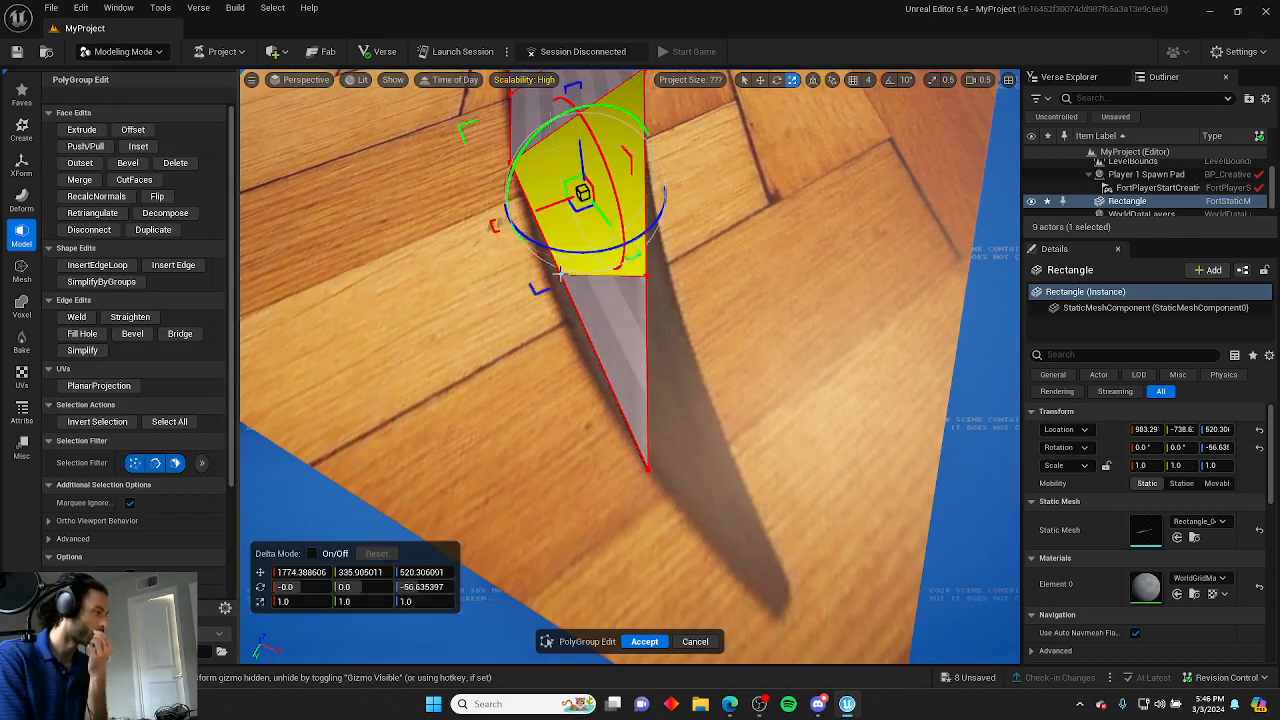
pyautogui.click(562, 274)
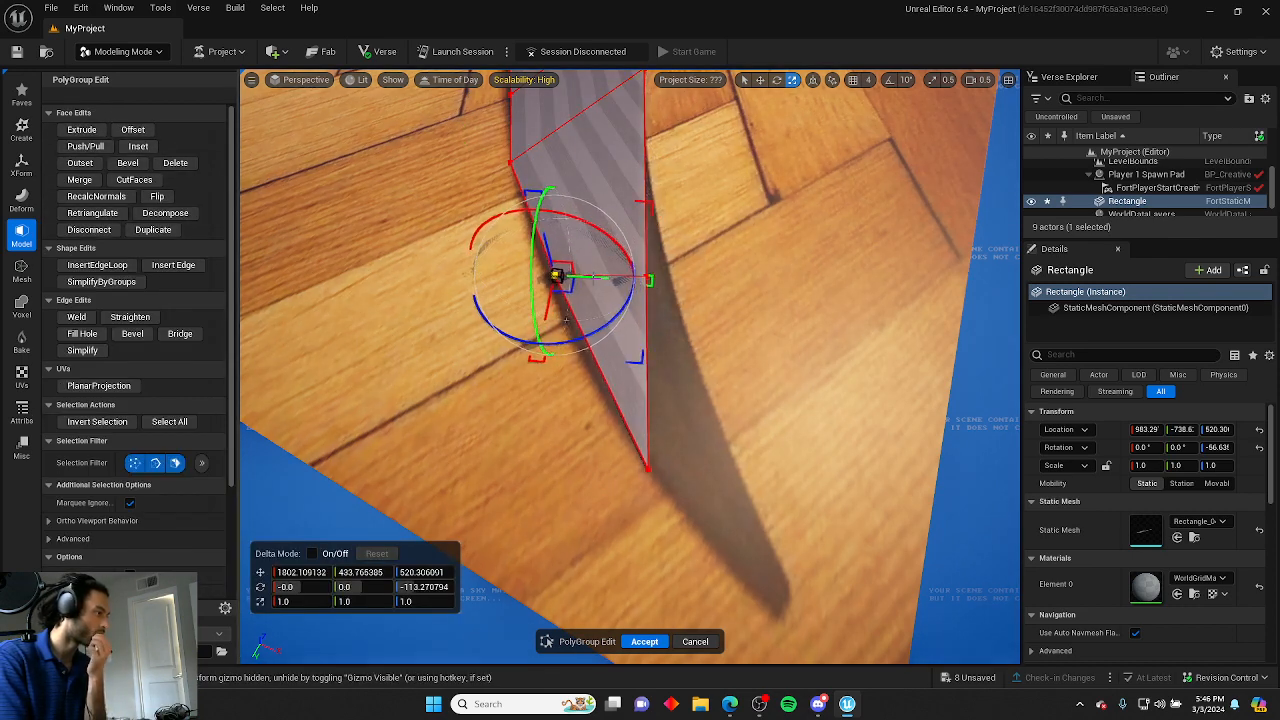
pyautogui.moveTo(600, 277); pyautogui.dragTo(596, 277)
pyautogui.click(648, 277)
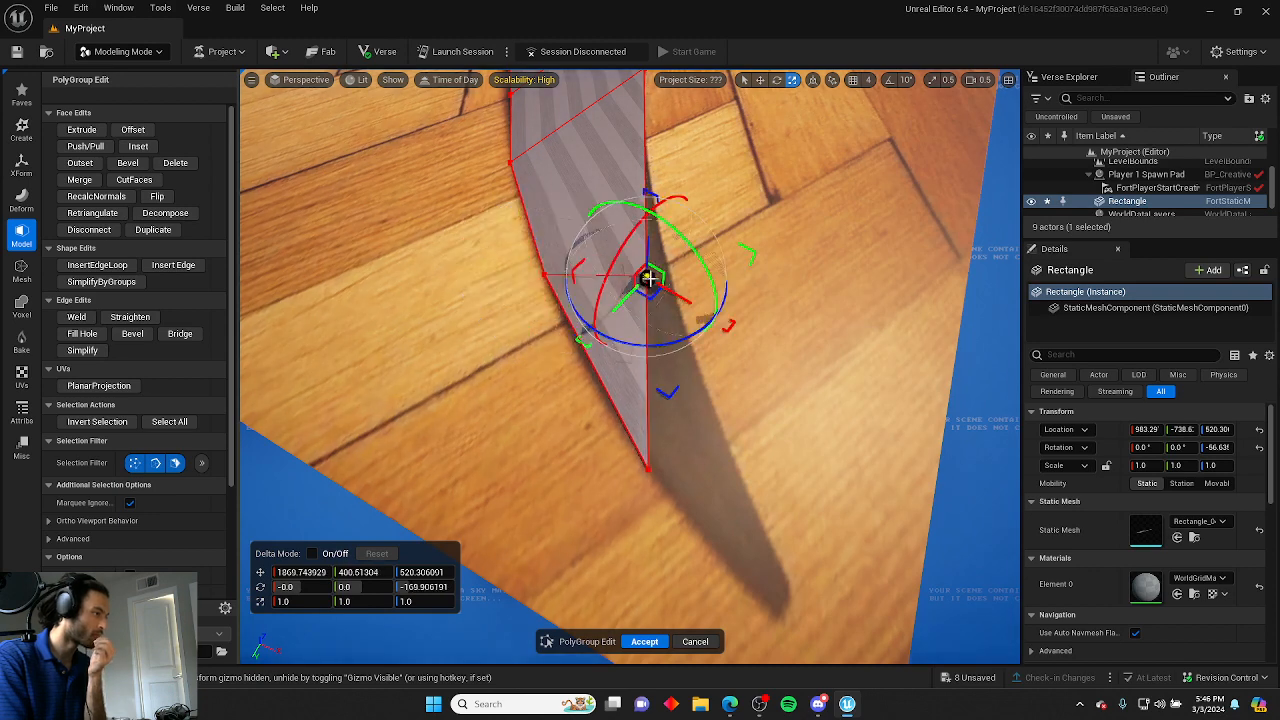
pyautogui.moveTo(677, 288); pyautogui.dragTo(707, 308)
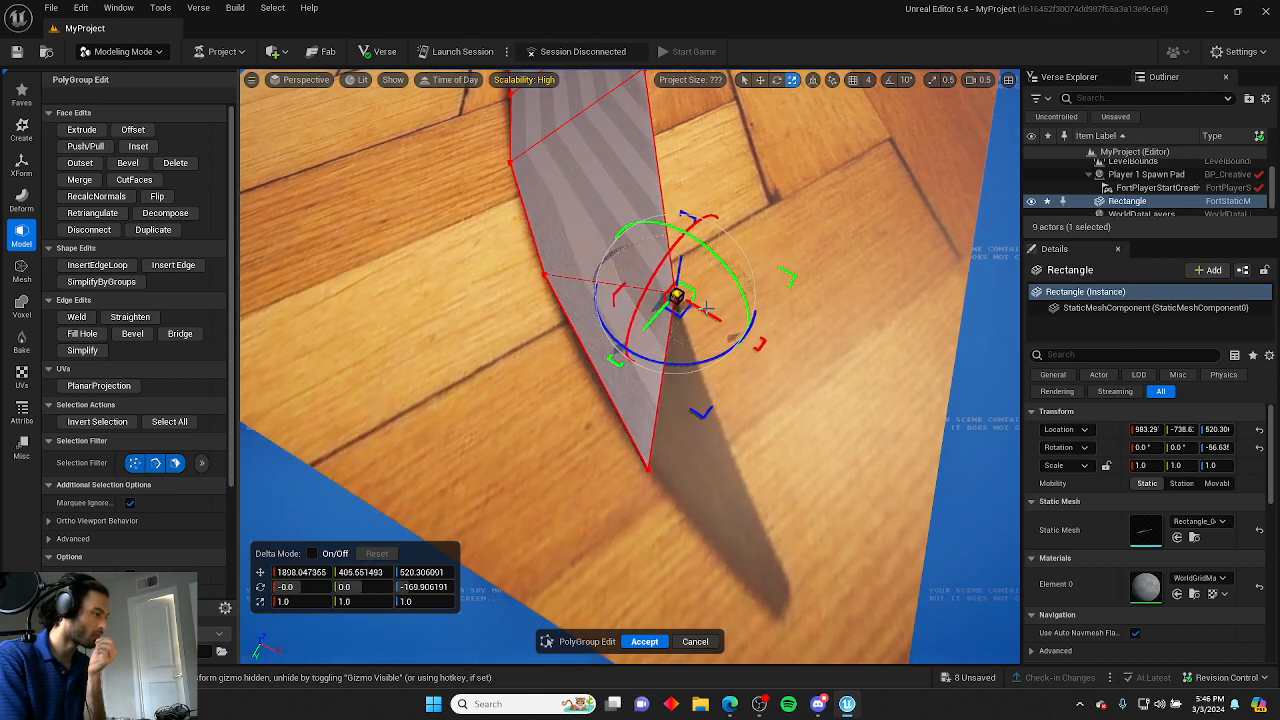
pyautogui.click(740, 410)
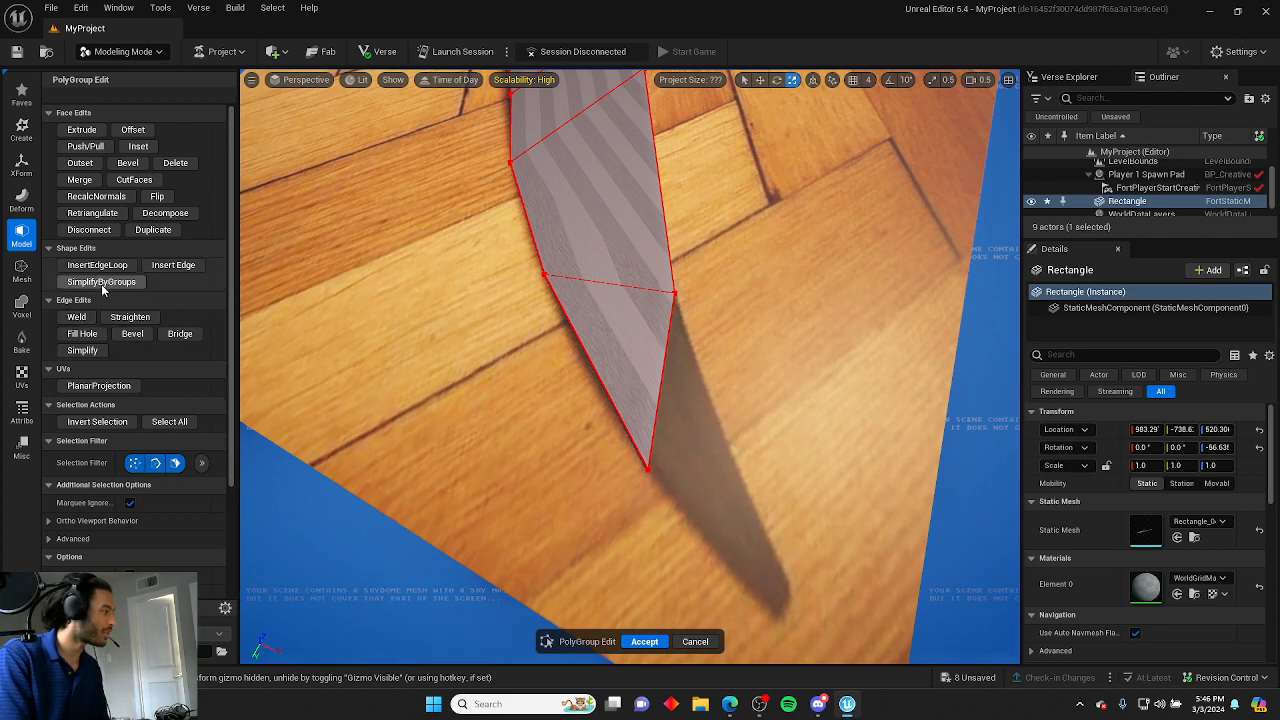
# Insert another edge across the lower section, below the previous one.
pyautogui.click(172, 266)
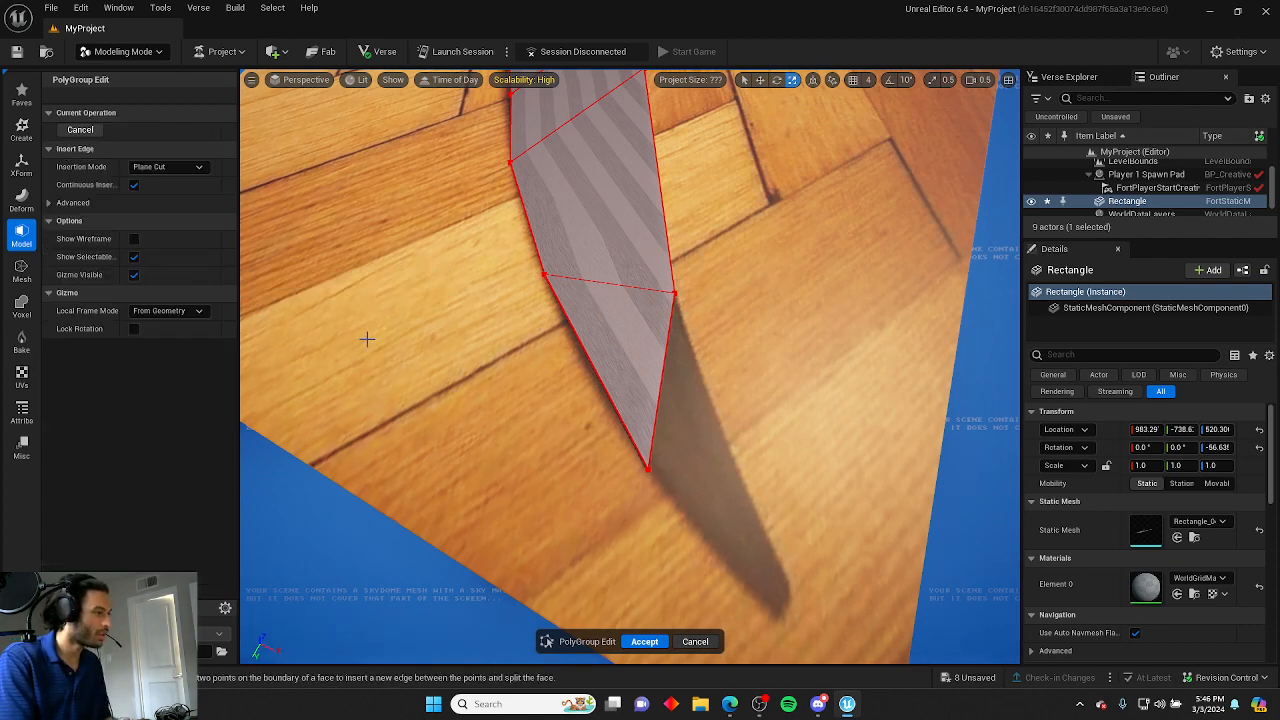
pyautogui.click(595, 371)
pyautogui.click(664, 364)
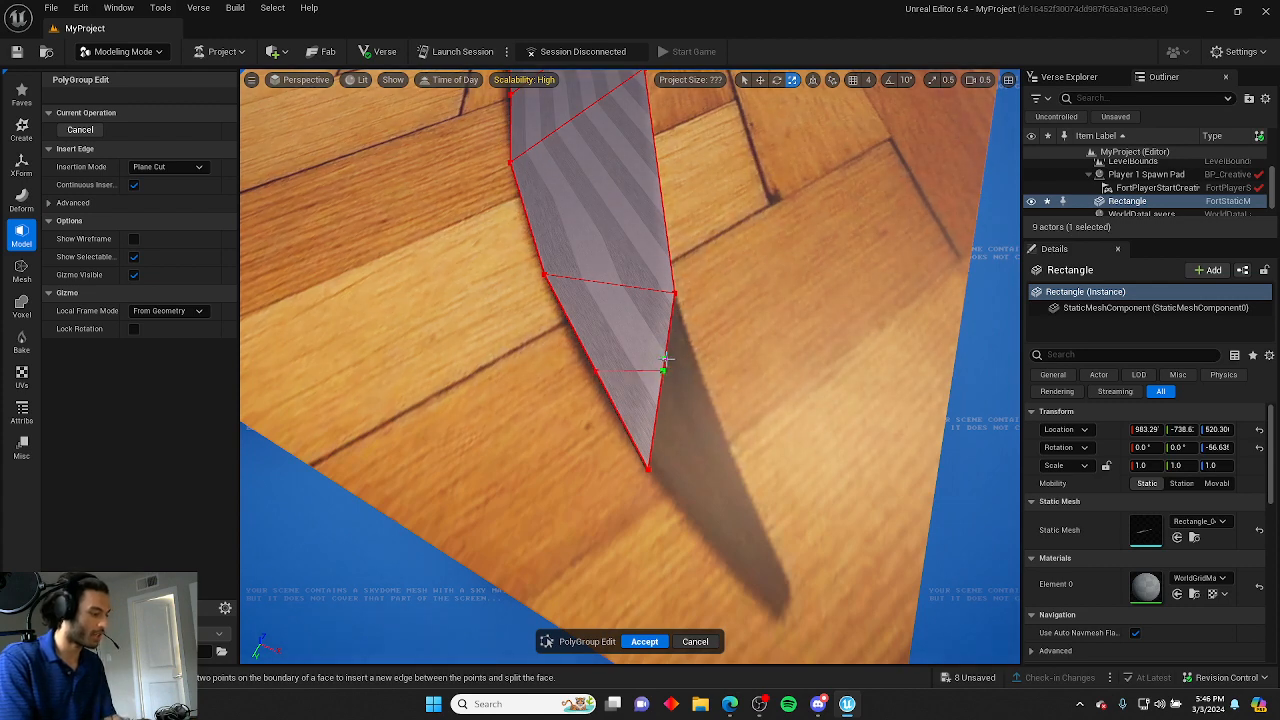
# Move the right vertex of the newest edge outward to match the blade's edge.
pyautogui.press('Escape')
pyautogui.click(663, 372)
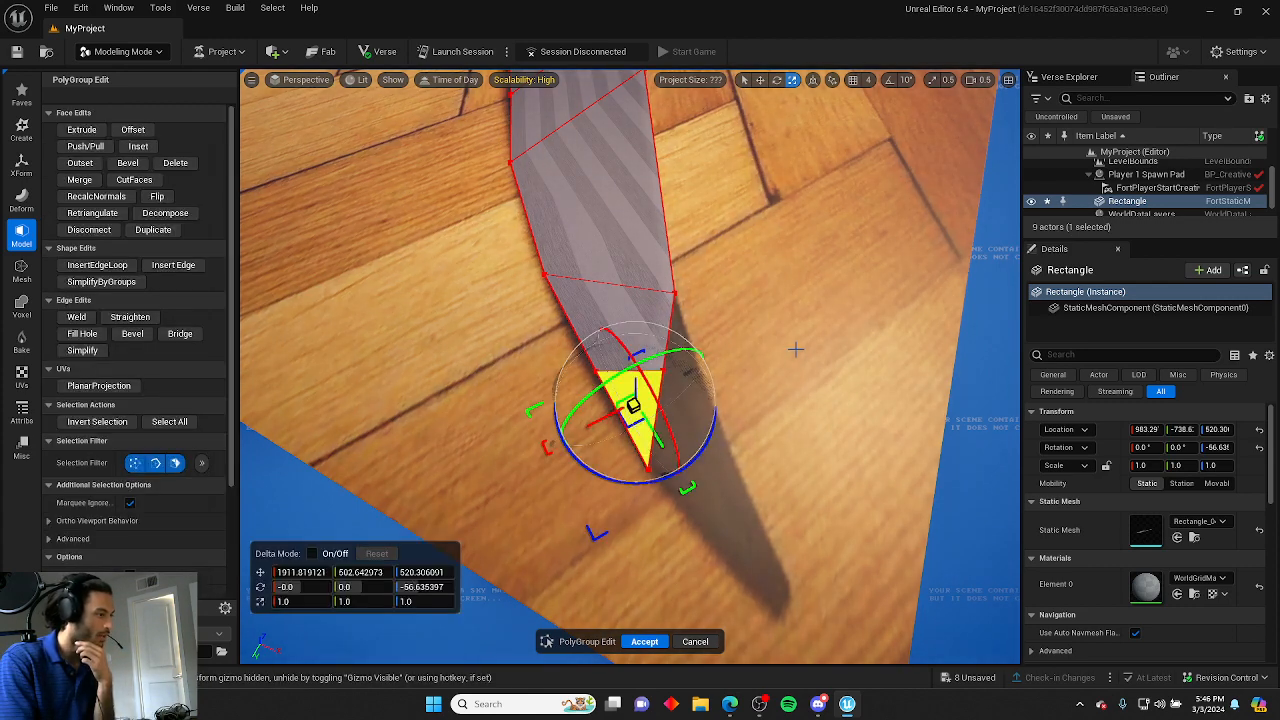
pyautogui.click(660, 378)
pyautogui.moveTo(655, 373); pyautogui.dragTo(700, 375)
pyautogui.click(764, 394)
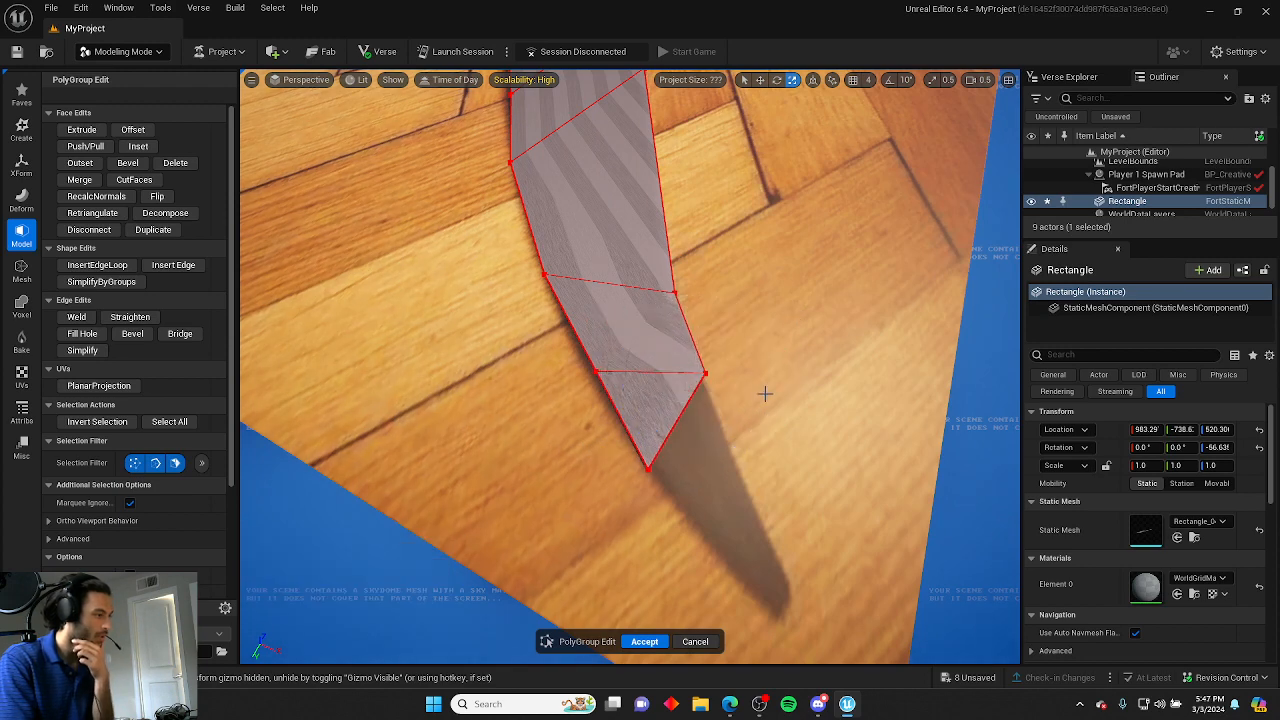
# Reposition the strip's tip vertex so it lines up with the blade's pointed end.
pyautogui.click(648, 468)
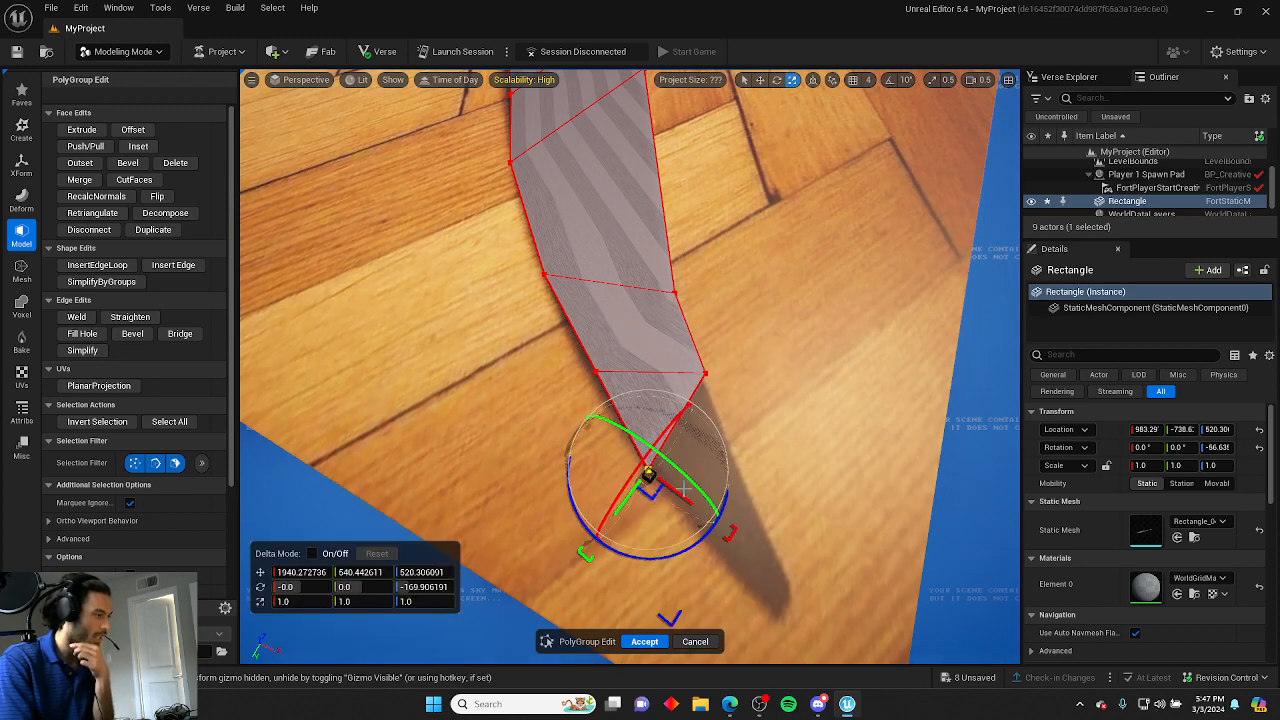
pyautogui.moveTo(650, 475); pyautogui.dragTo(718, 633)
pyautogui.moveTo(718, 633); pyautogui.dragTo(567, 498, button='right')
pyautogui.moveTo(531, 437)
pyautogui.mouseDown()
pyautogui.moveTo(520, 435)
pyautogui.moveTo(532, 448)
pyautogui.mouseUp()
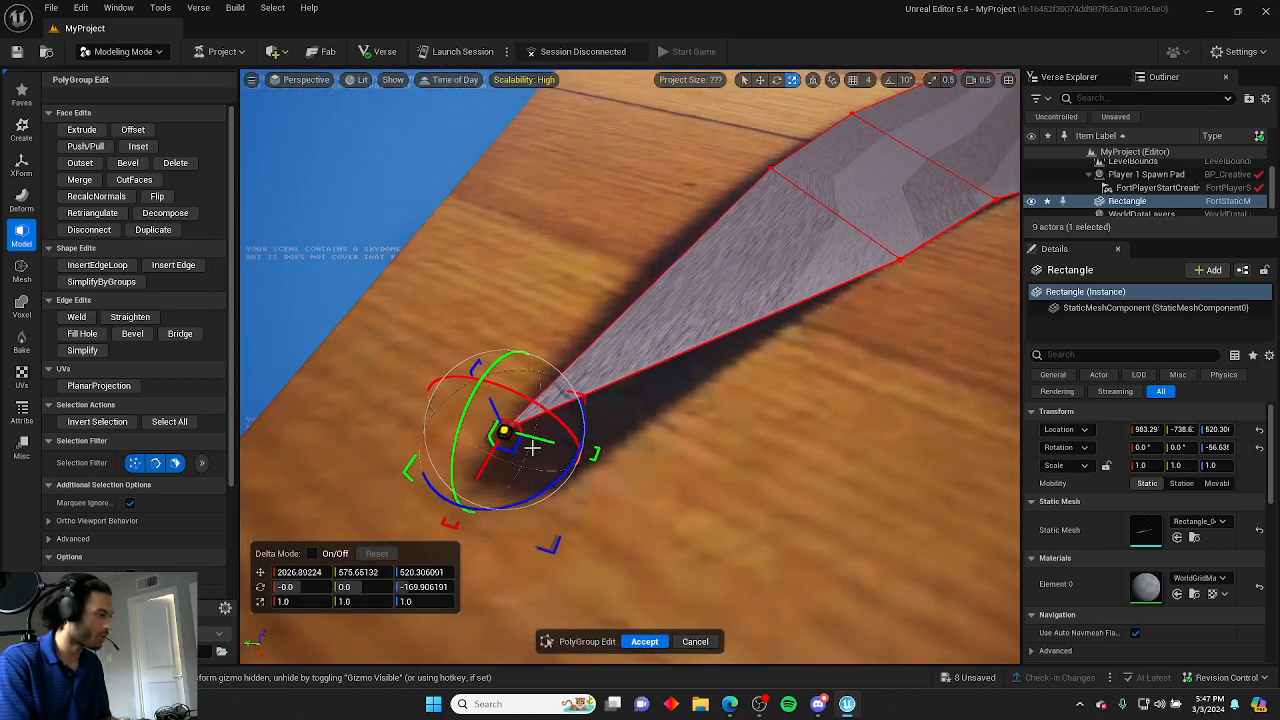
pyautogui.click(484, 473)
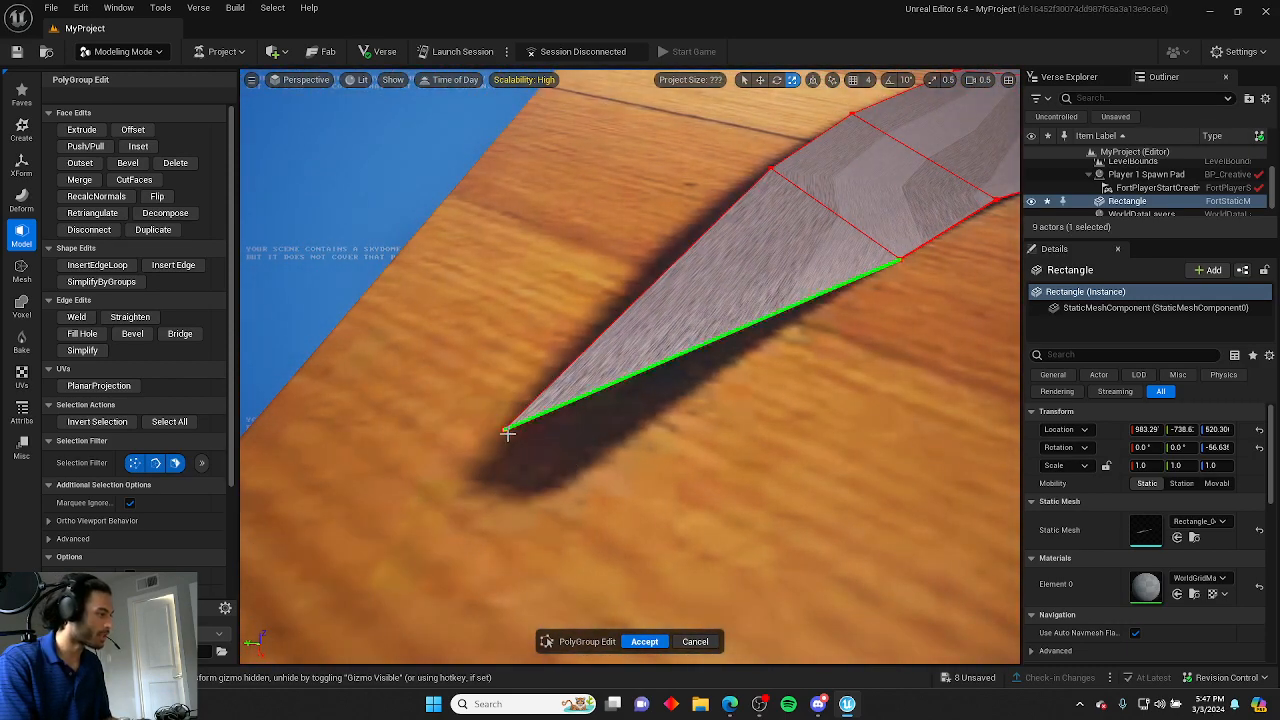
pyautogui.click(506, 432)
pyautogui.moveTo(506, 432); pyautogui.dragTo(640, 458, button='right')
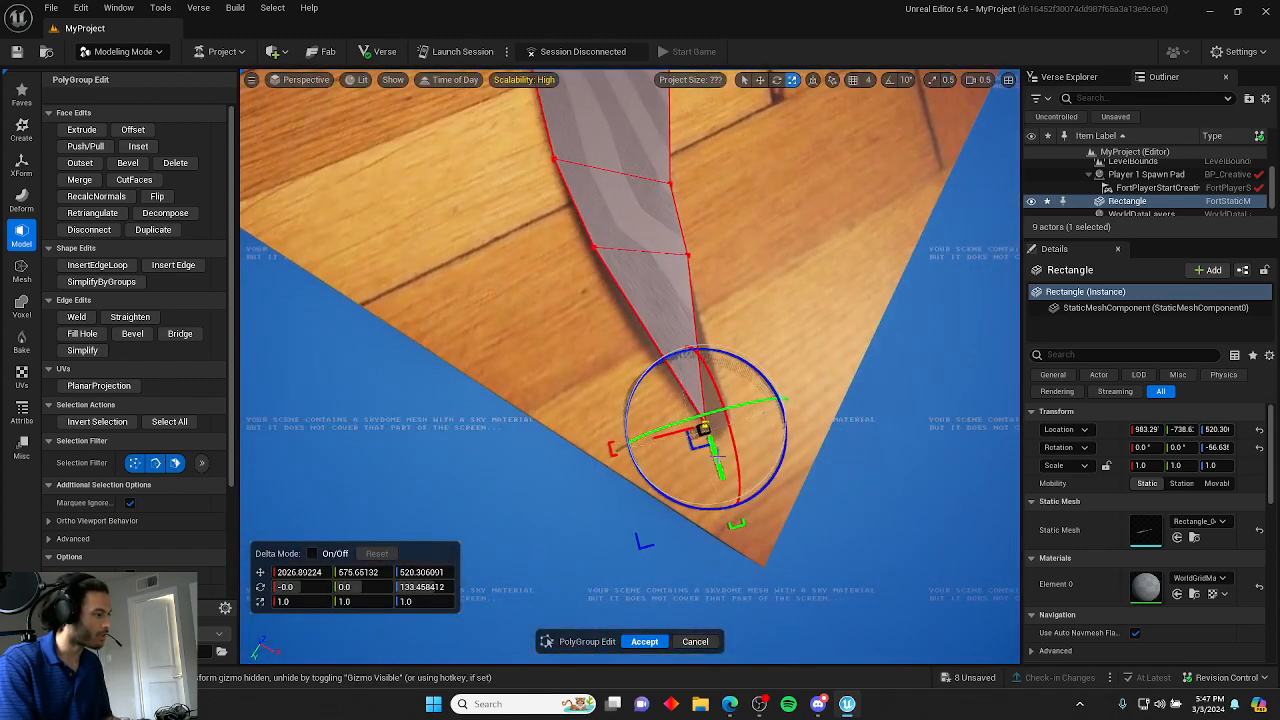
pyautogui.moveTo(712, 453); pyautogui.dragTo(627, 388)
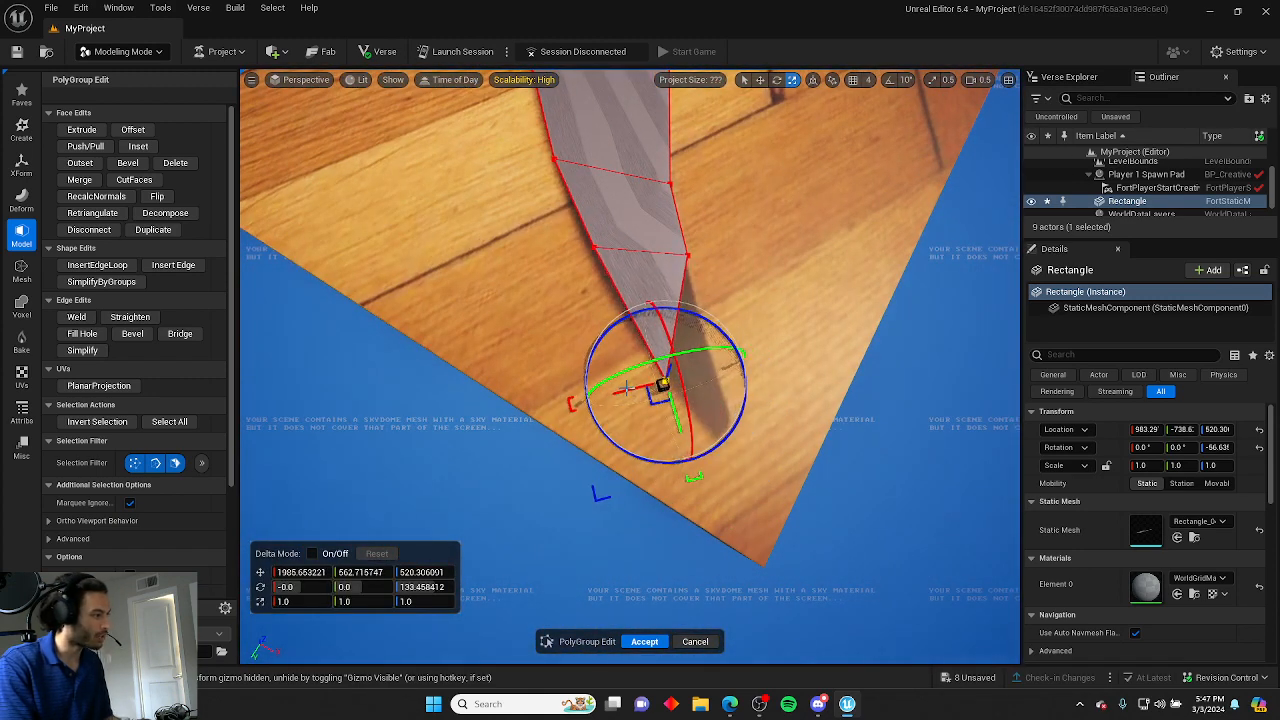
pyautogui.click(542, 290)
pyautogui.moveTo(542, 290); pyautogui.dragTo(420, 314, button='right')
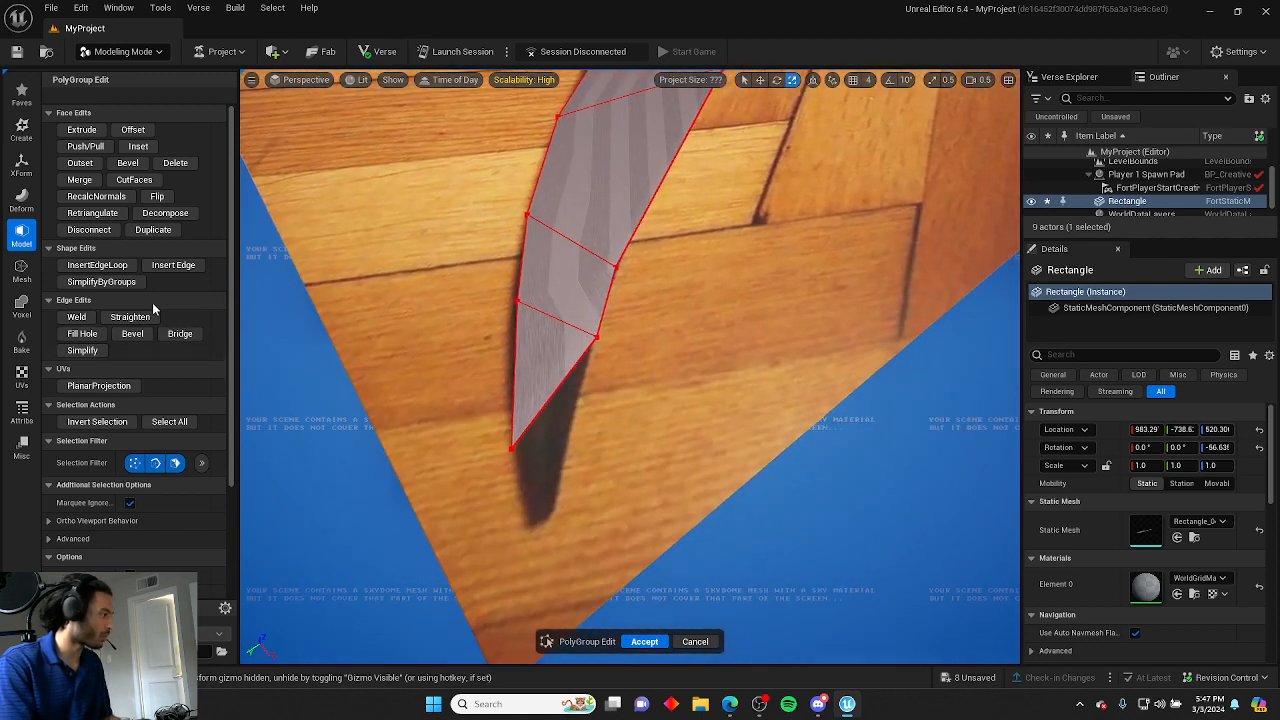
# Insert an edge splitting the lower section lengthwise between its two cross edges.
pyautogui.click(173, 265)
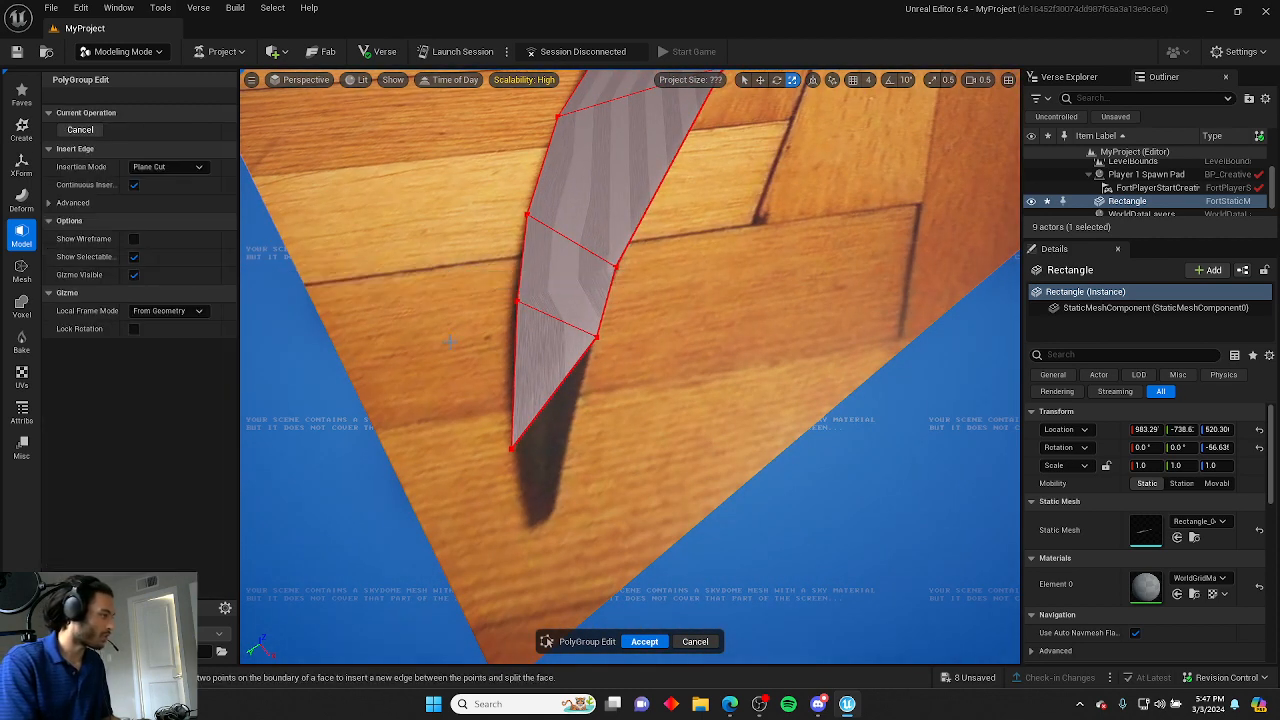
pyautogui.click(557, 320)
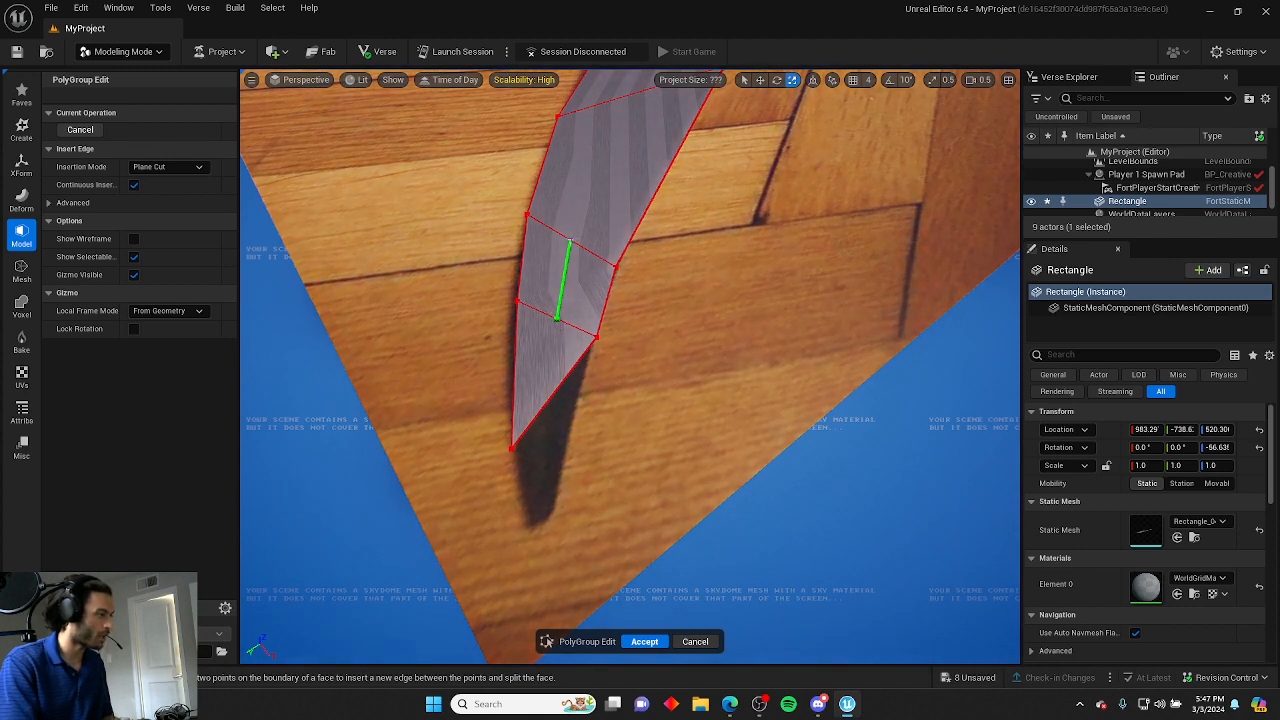
pyautogui.click(573, 242)
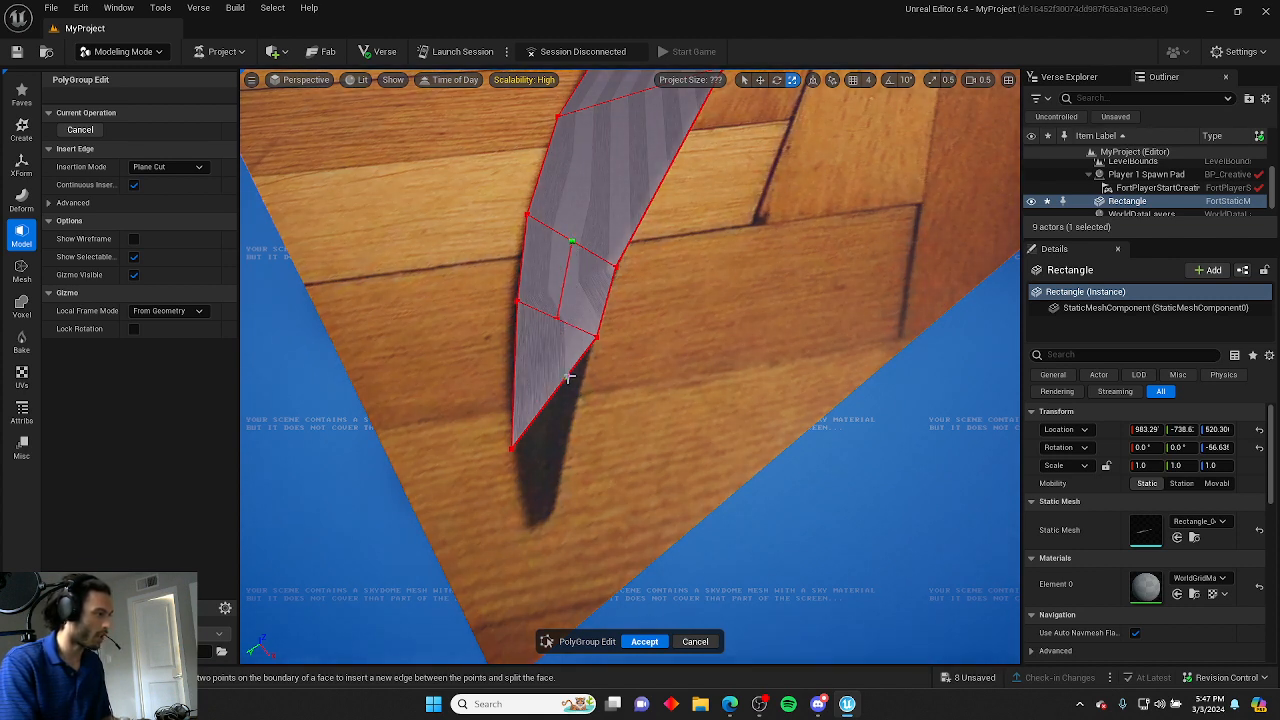
pyautogui.press('Escape')
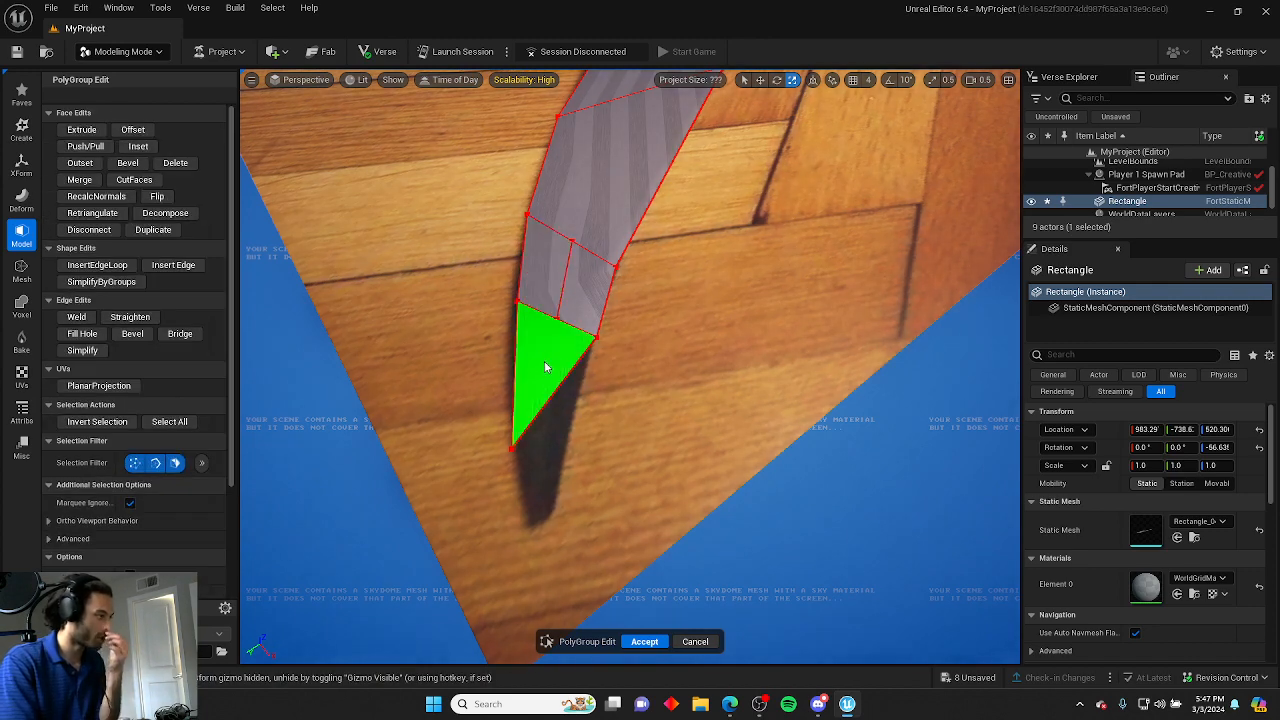
# Insert an edge loop running lengthwise through the lower section toward the tip, and accept the edit.
pyautogui.click(557, 318)
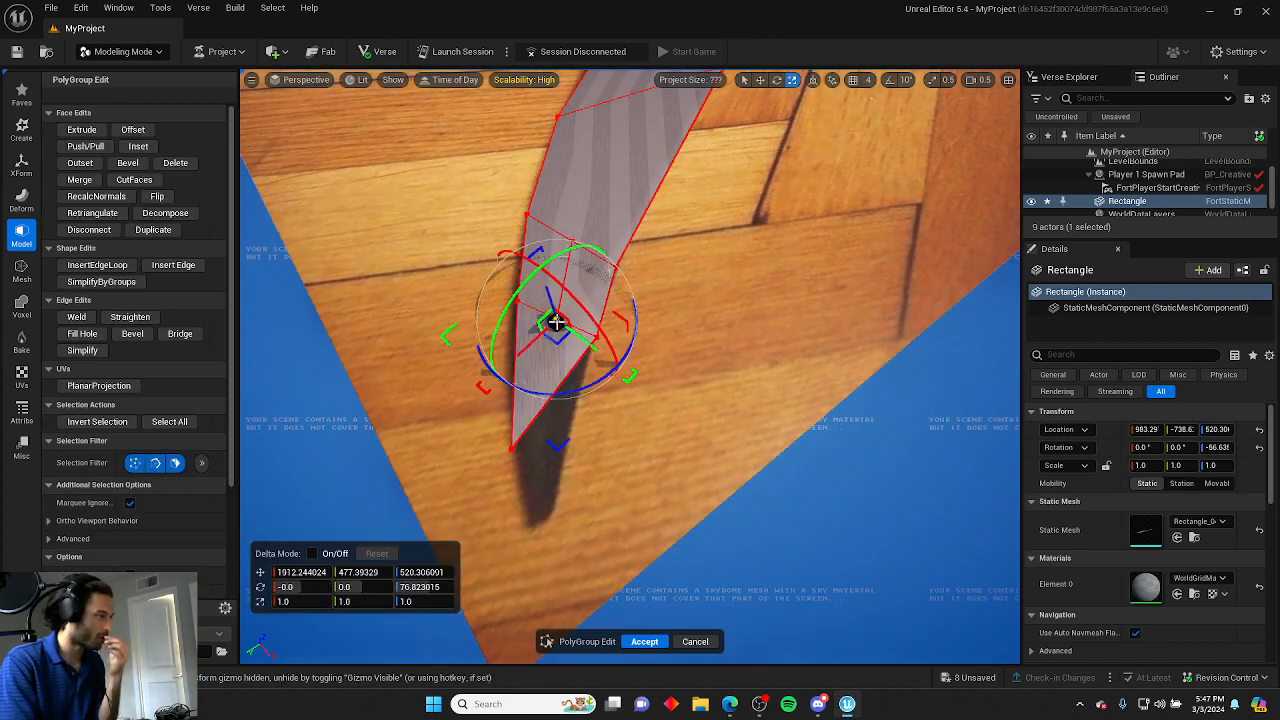
pyautogui.click(659, 421)
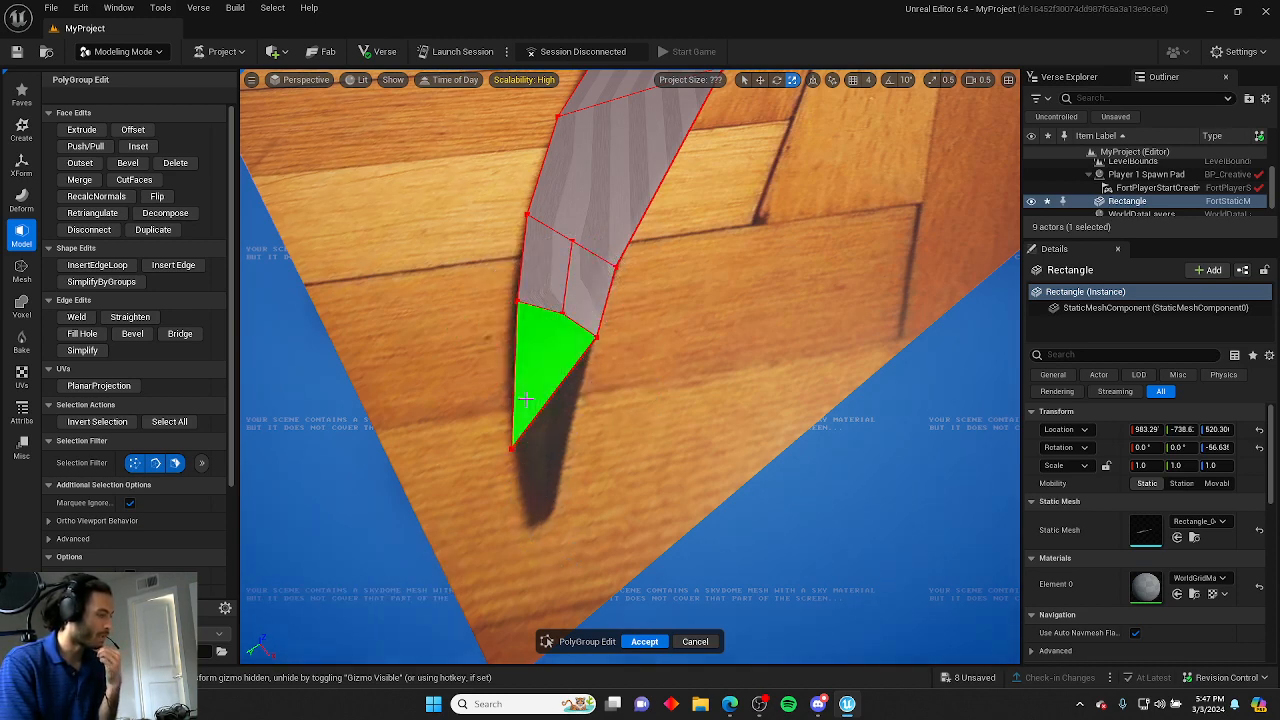
pyautogui.click(97, 265)
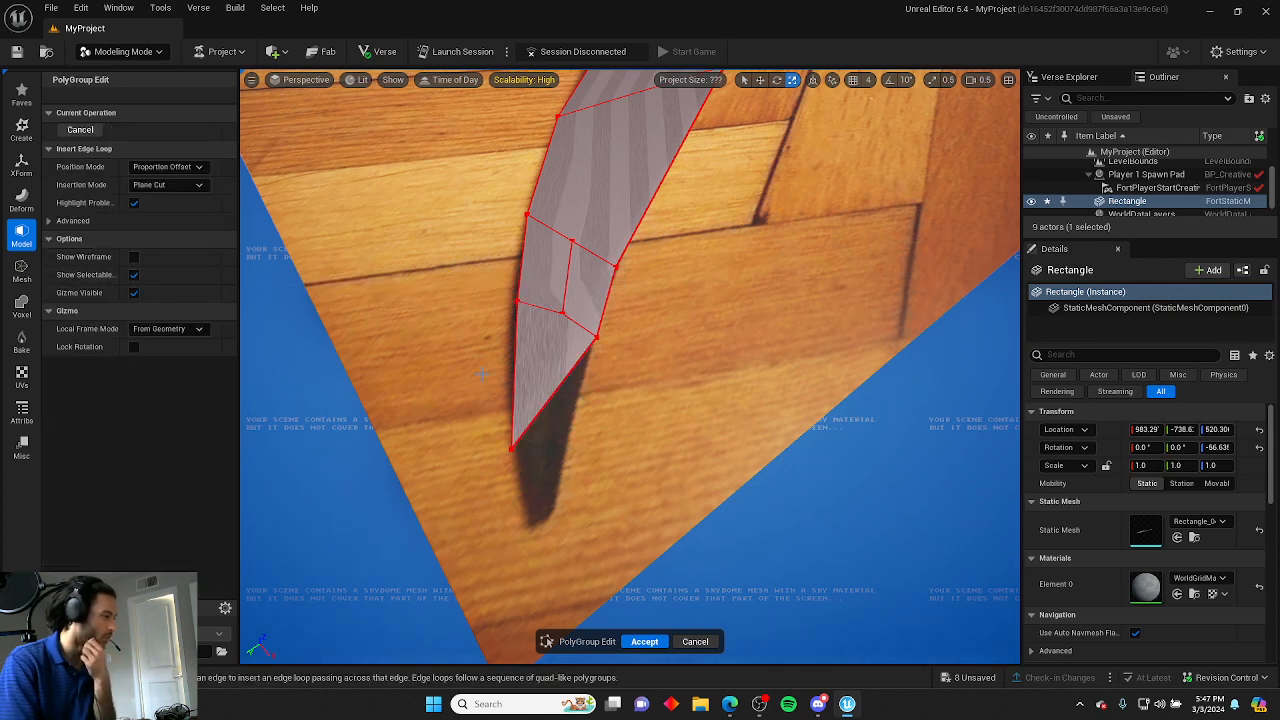
pyautogui.click(553, 396)
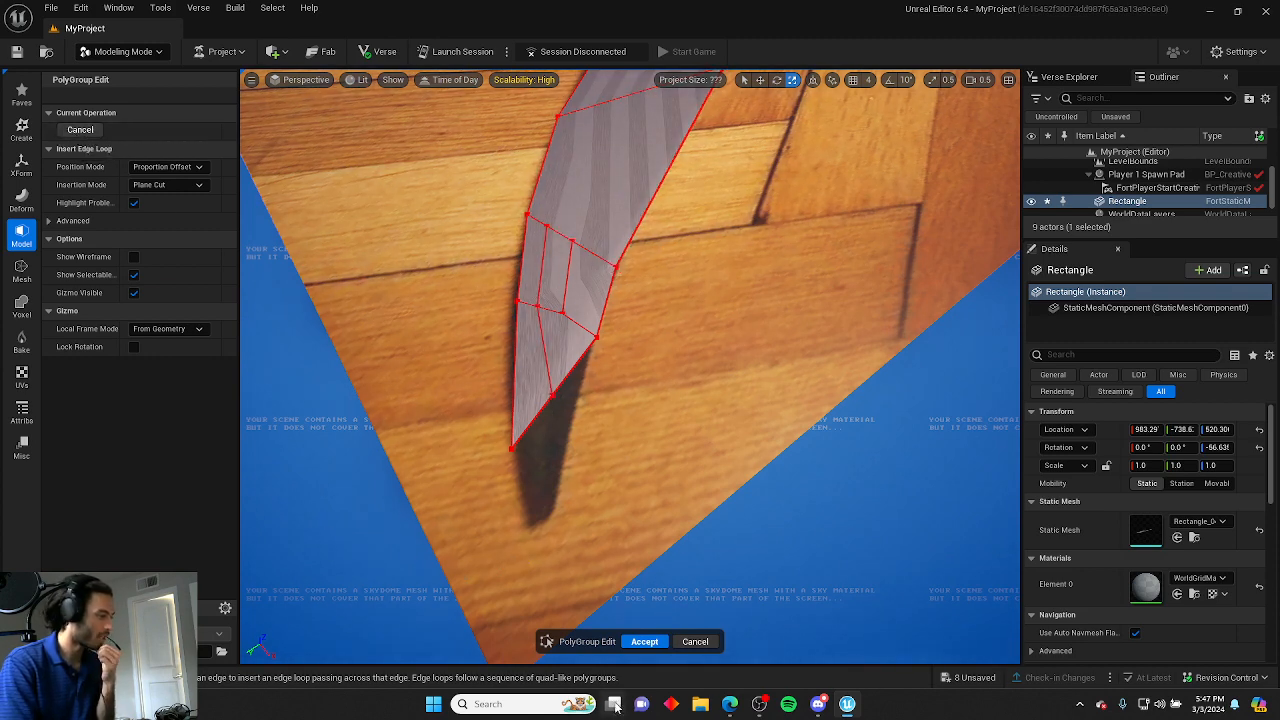
pyautogui.click(648, 643)
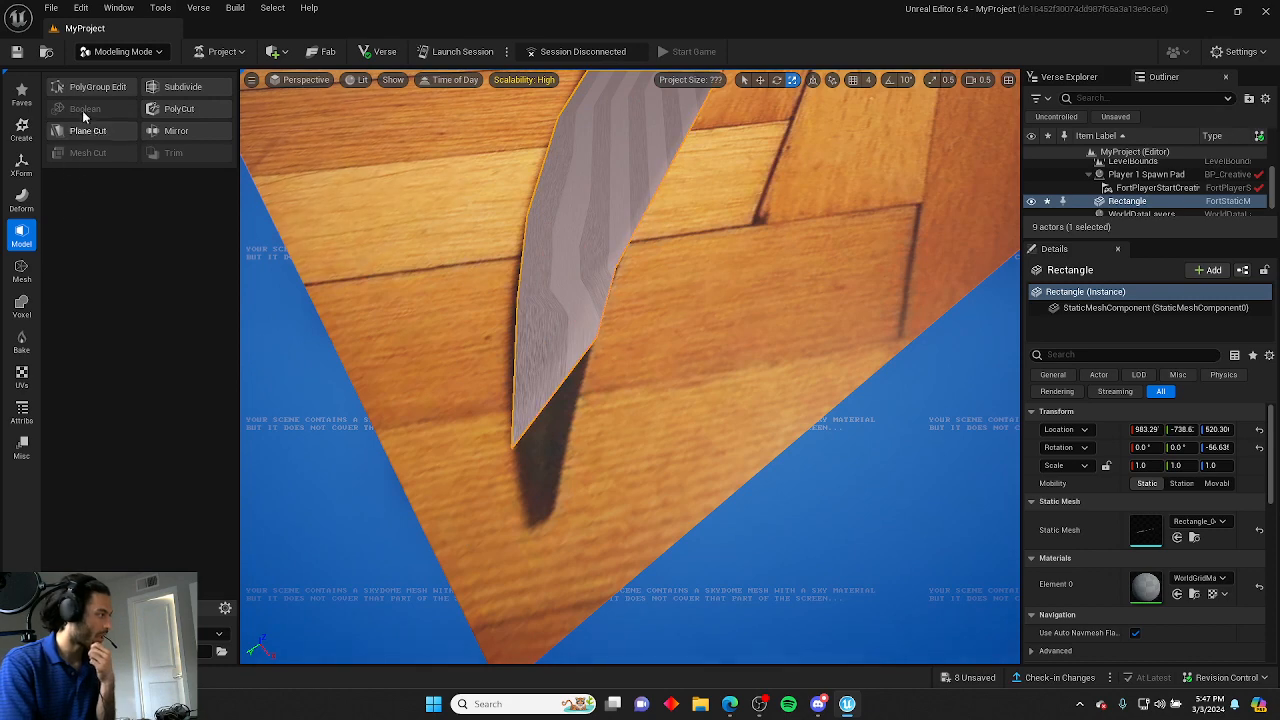
# Reopen PolyGroup Edit and reposition the new loop's vertices near the blade tip.
pyautogui.click(92, 87)
pyautogui.click(552, 396)
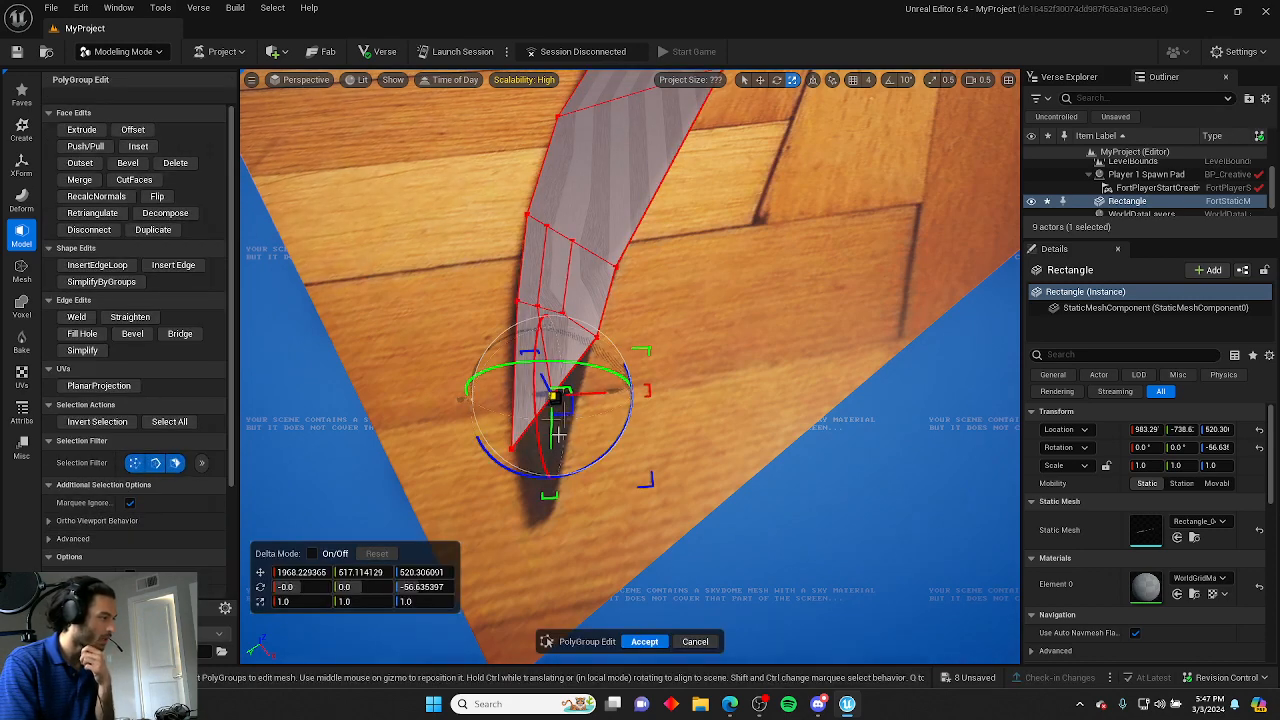
pyautogui.moveTo(552, 445); pyautogui.dragTo(526, 589)
pyautogui.click(560, 592)
pyautogui.moveTo(560, 592)
pyautogui.mouseDown(button='right')
pyautogui.moveTo(558, 620)
pyautogui.moveTo(568, 602)
pyautogui.moveTo(520, 592)
pyautogui.moveTo(560, 592)
pyautogui.mouseUp(button='right')
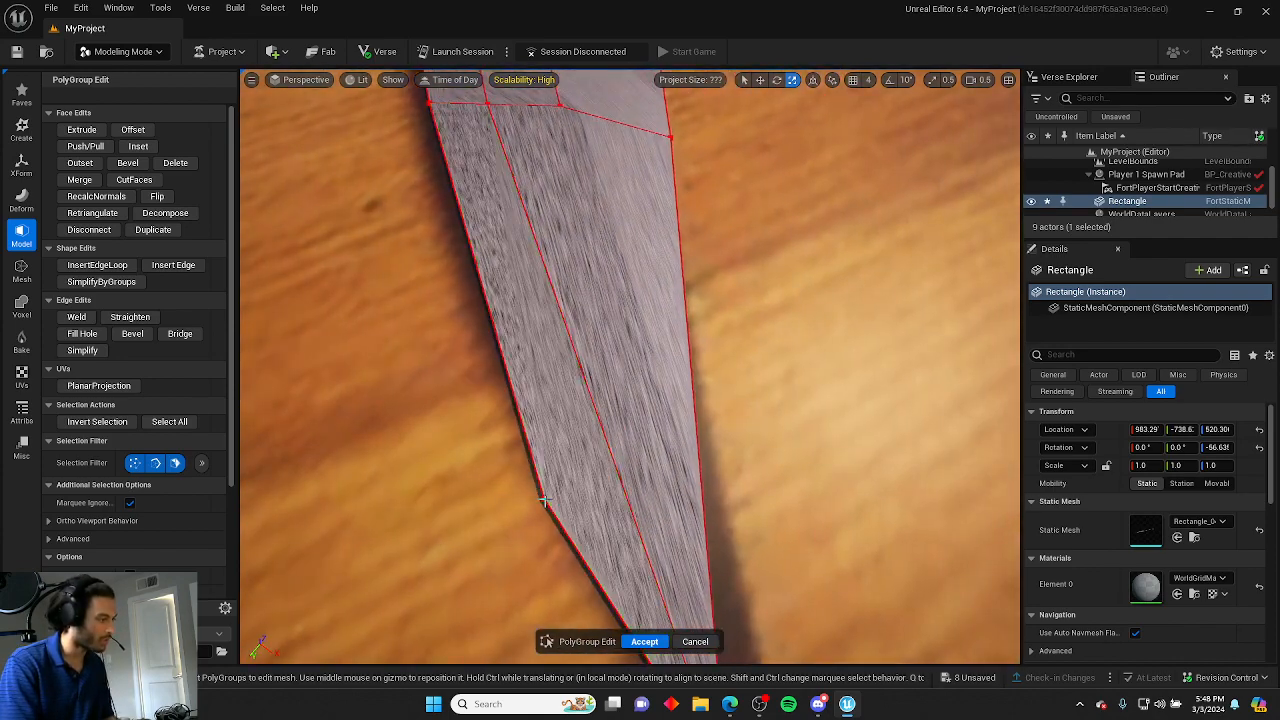
pyautogui.click(548, 498)
pyautogui.click(543, 496)
pyautogui.click(545, 498)
pyautogui.moveTo(567, 503); pyautogui.dragTo(557, 504)
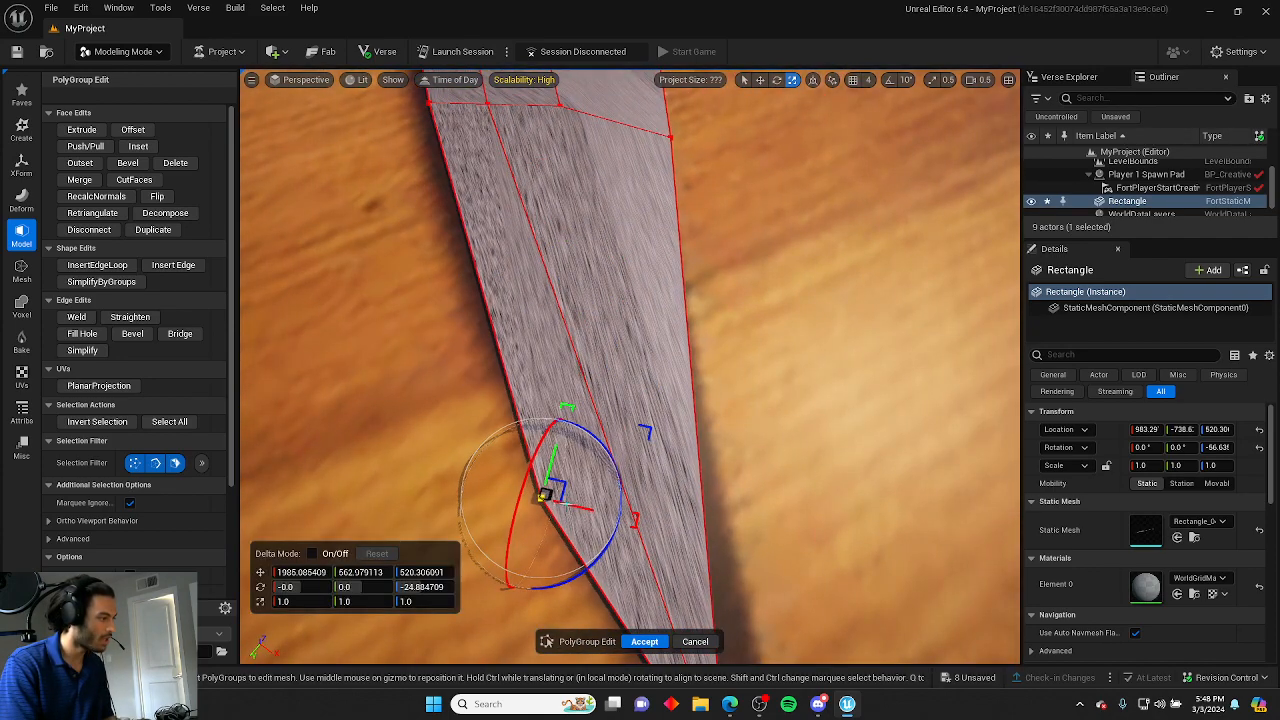
pyautogui.moveTo(555, 506); pyautogui.dragTo(588, 540, button='right')
pyautogui.click(555, 506)
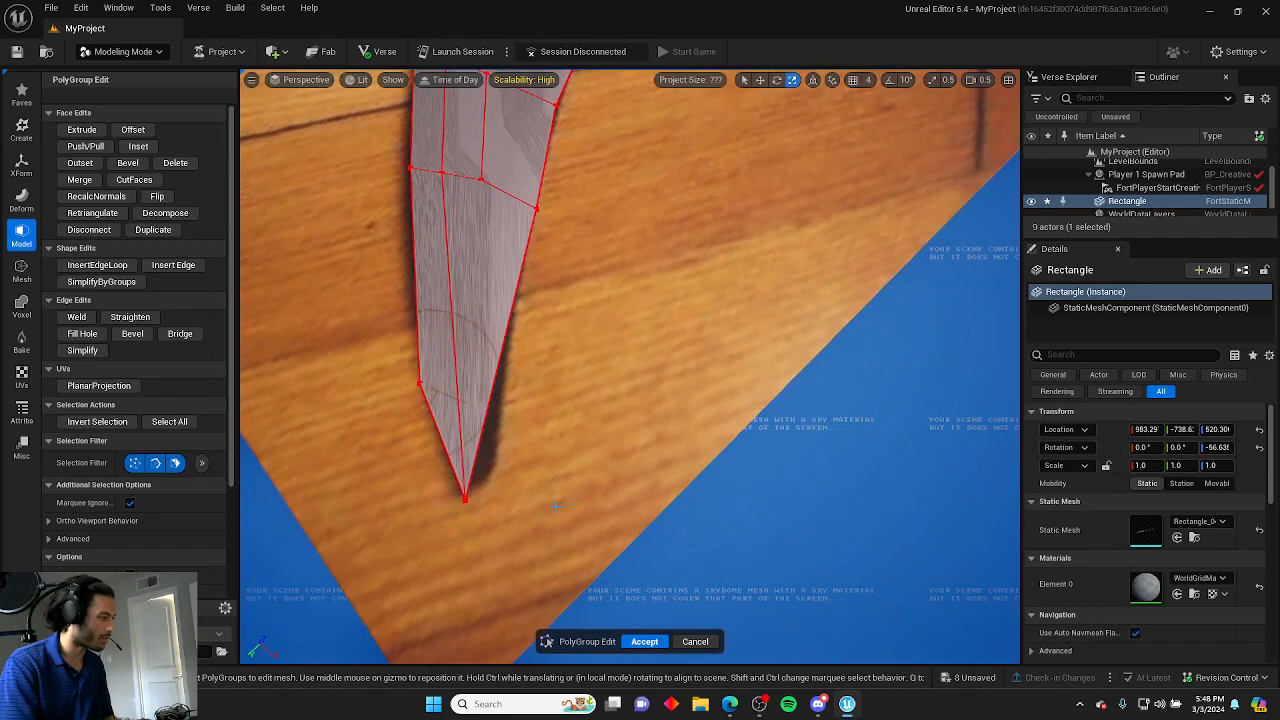
pyautogui.click(465, 498)
pyautogui.moveTo(466, 500); pyautogui.dragTo(630, 425, button='right')
pyautogui.moveTo(632, 370); pyautogui.dragTo(649, 349)
pyautogui.moveTo(649, 349); pyautogui.dragTo(588, 325, button='right')
pyautogui.click(649, 349)
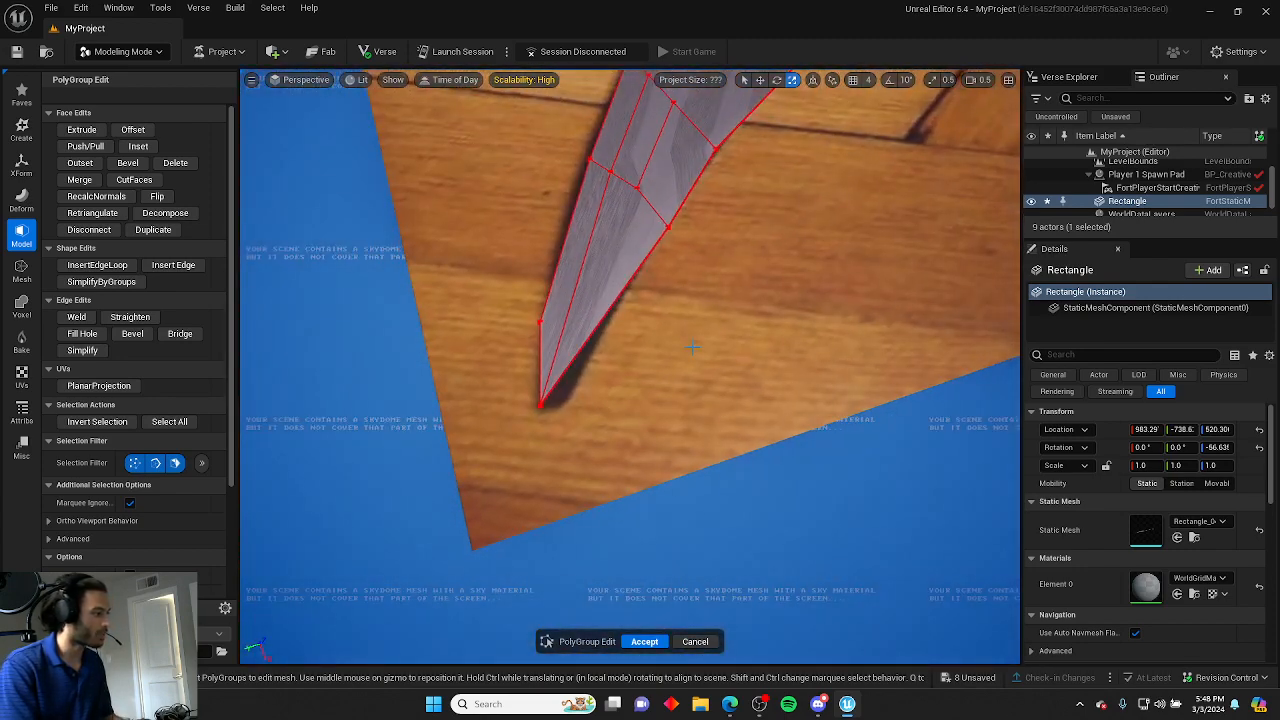
# Insert another lengthwise edge loop through the tip section of the blade.
pyautogui.click(97, 264)
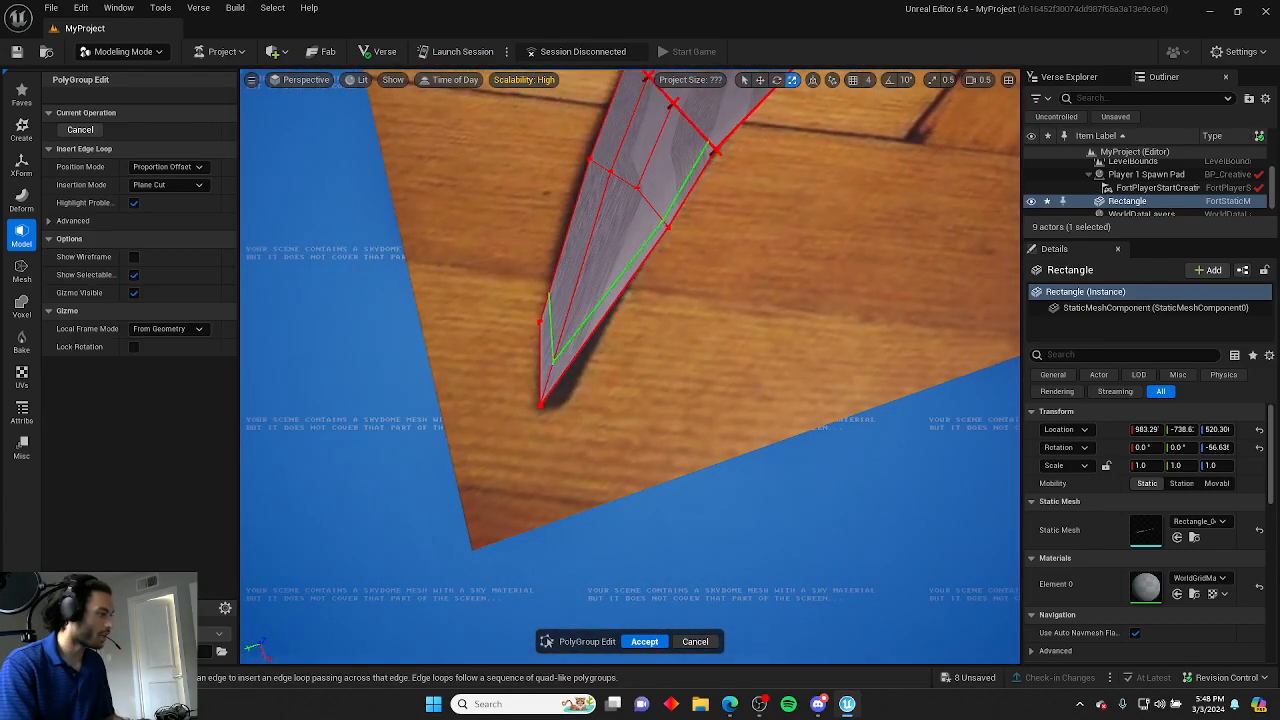
pyautogui.click(573, 368)
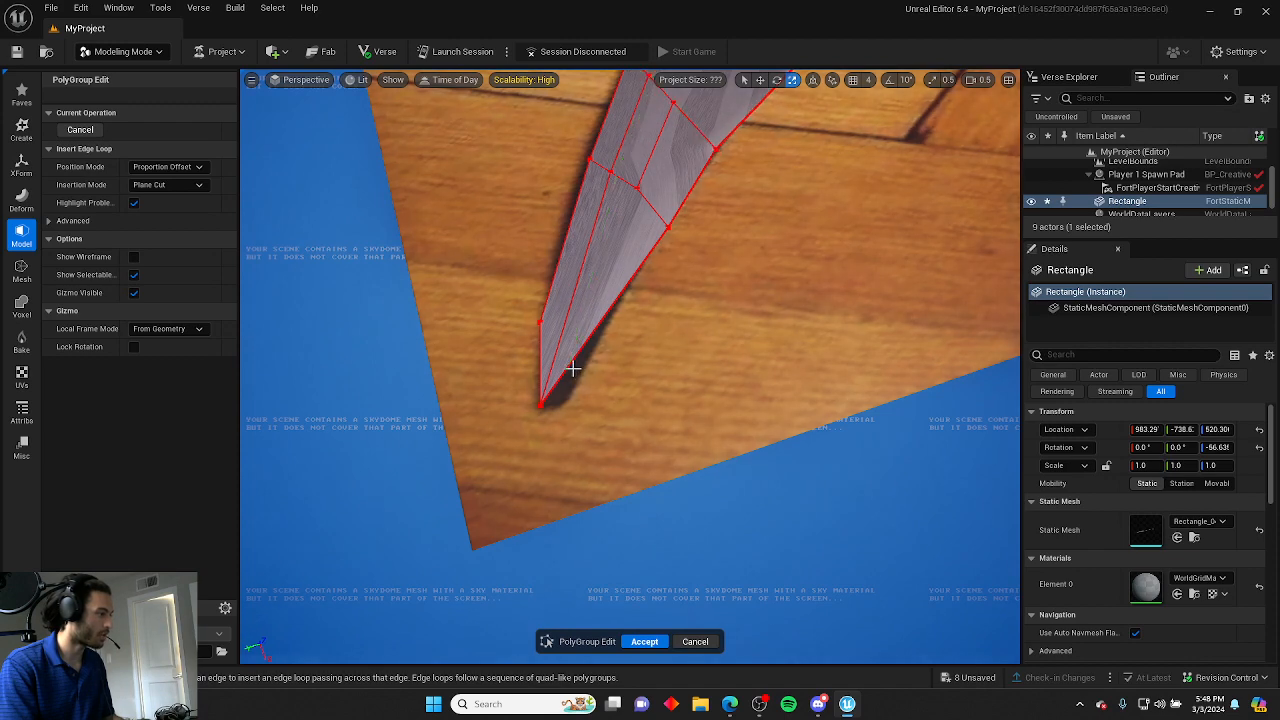
pyautogui.click(80, 129)
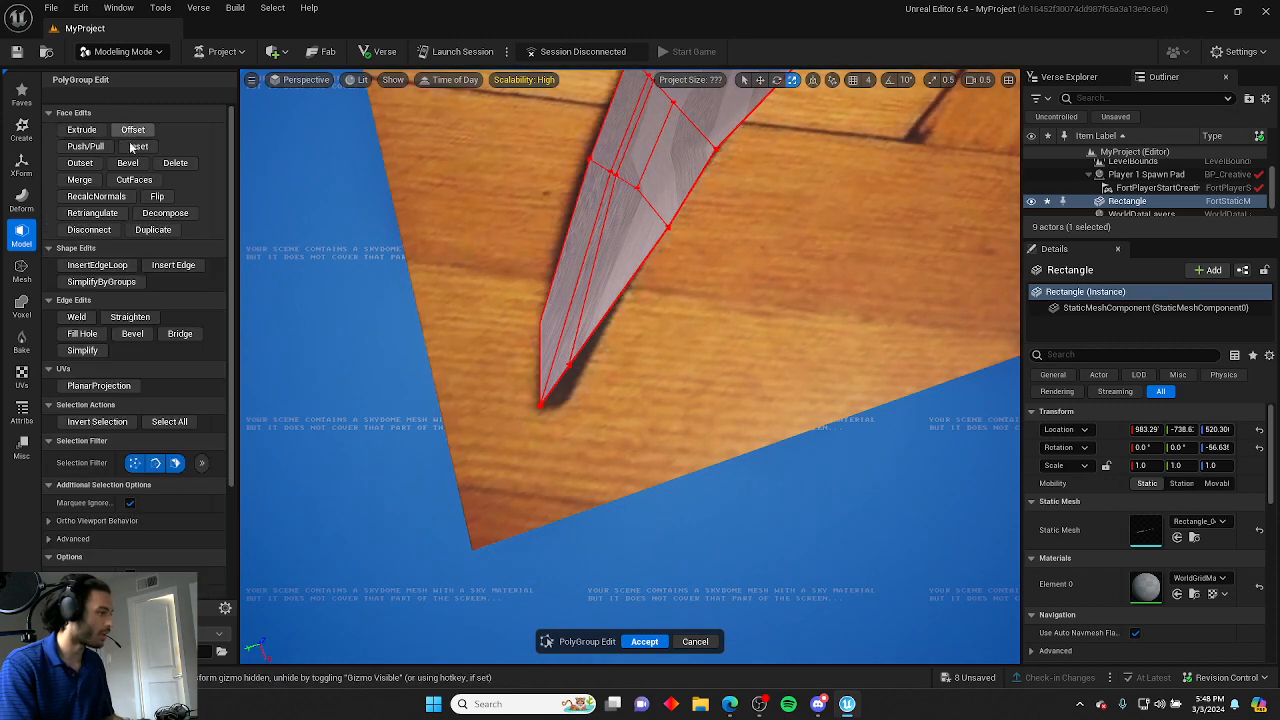
# Move the second loop's vertex near the tip toward the blade's point.
pyautogui.click(569, 367)
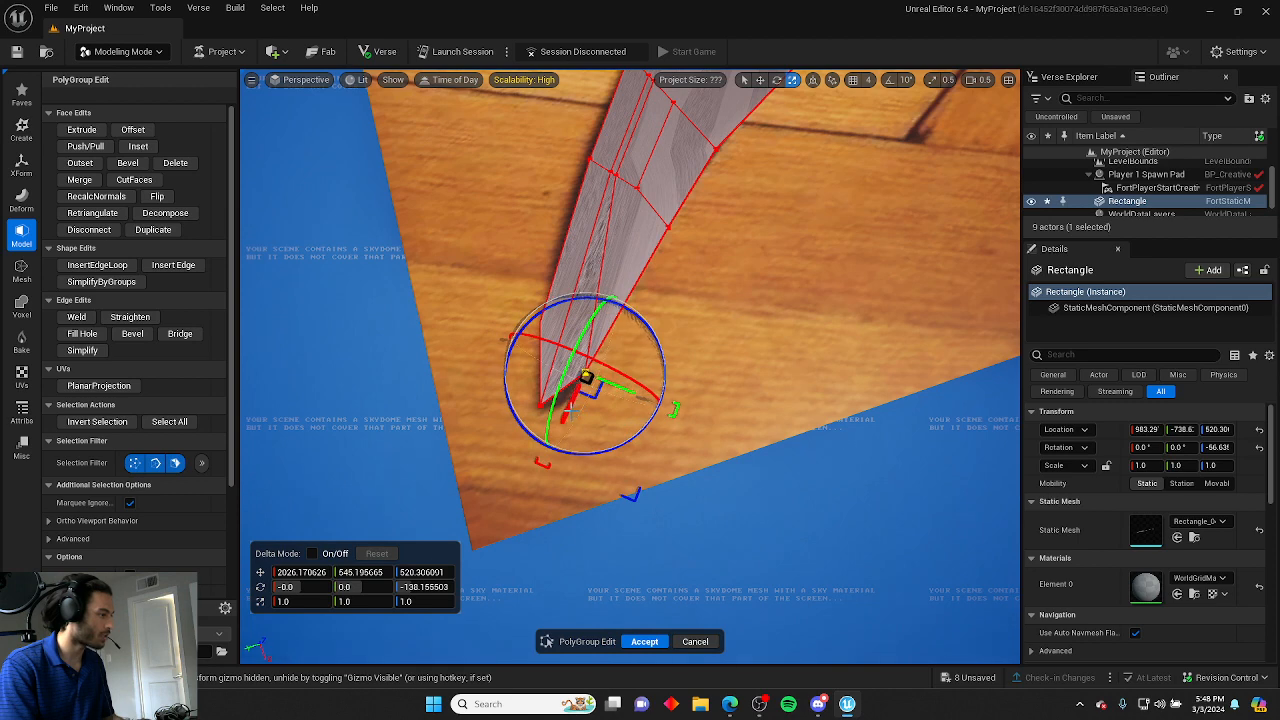
pyautogui.moveTo(570, 406); pyautogui.dragTo(558, 429)
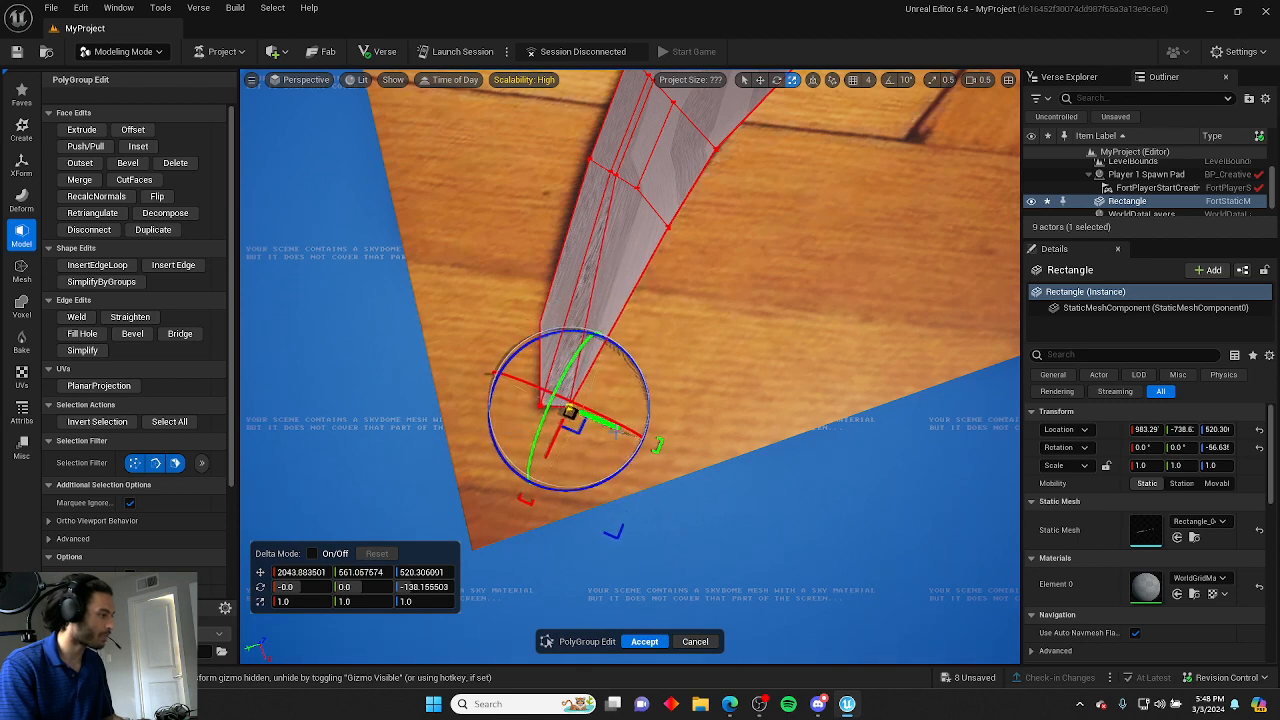
pyautogui.click(604, 431)
pyautogui.click(574, 409)
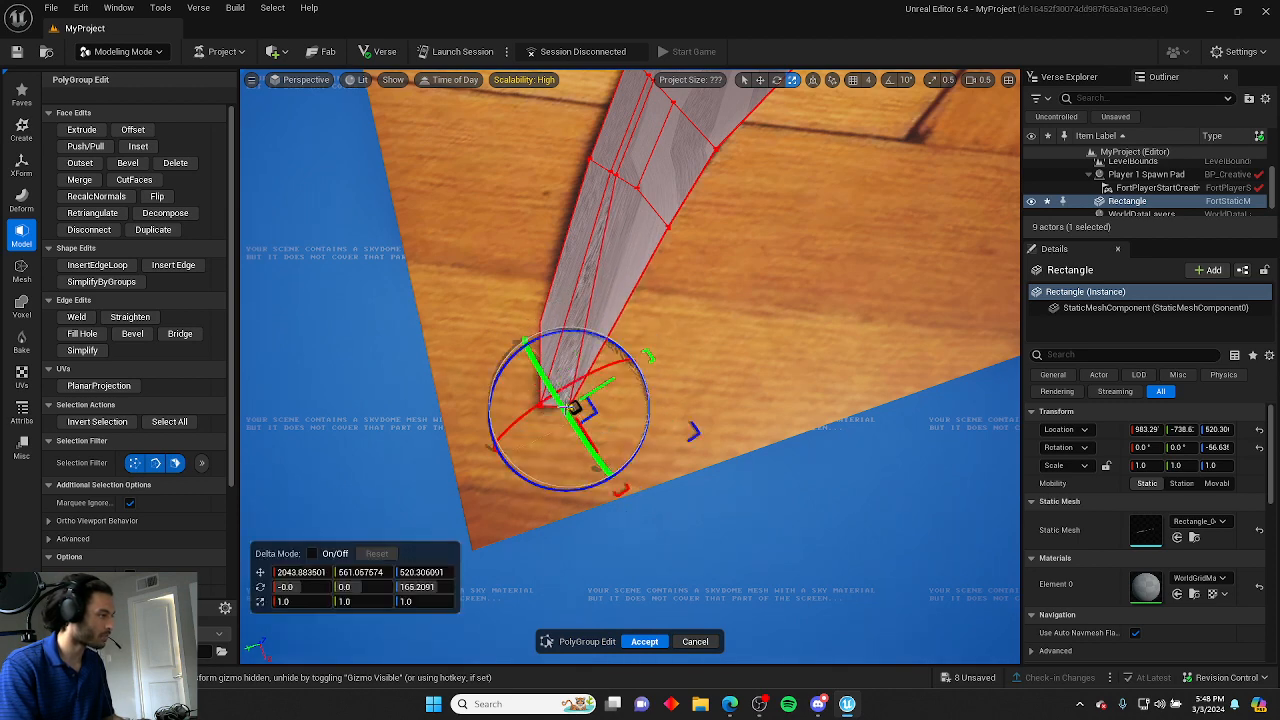
pyautogui.moveTo(594, 443); pyautogui.dragTo(585, 427)
pyautogui.click(734, 374)
pyautogui.moveTo(734, 374); pyautogui.dragTo(688, 407, button='right')
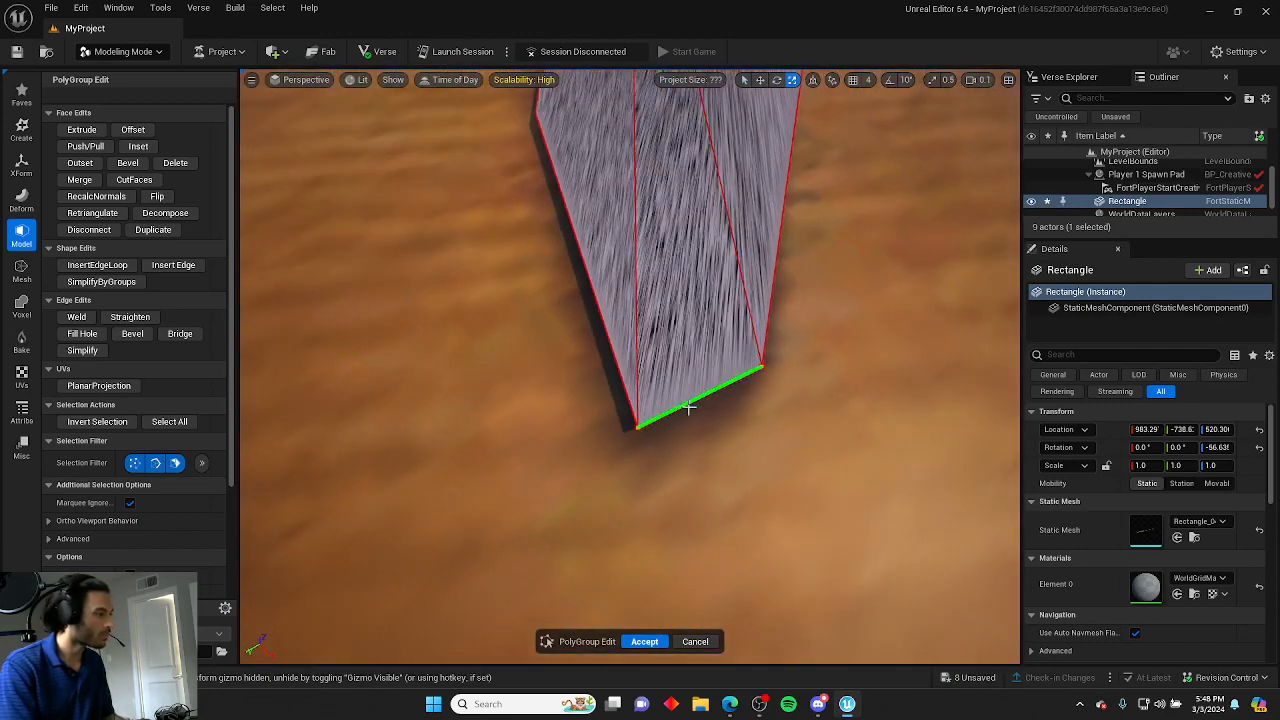
# Adjust both corner vertices at the strip's flat end to match the blade's outline.
pyautogui.click(636, 427)
pyautogui.moveTo(603, 436)
pyautogui.mouseDown()
pyautogui.moveTo(572, 446)
pyautogui.moveTo(648, 424)
pyautogui.moveTo(608, 434)
pyautogui.mouseUp()
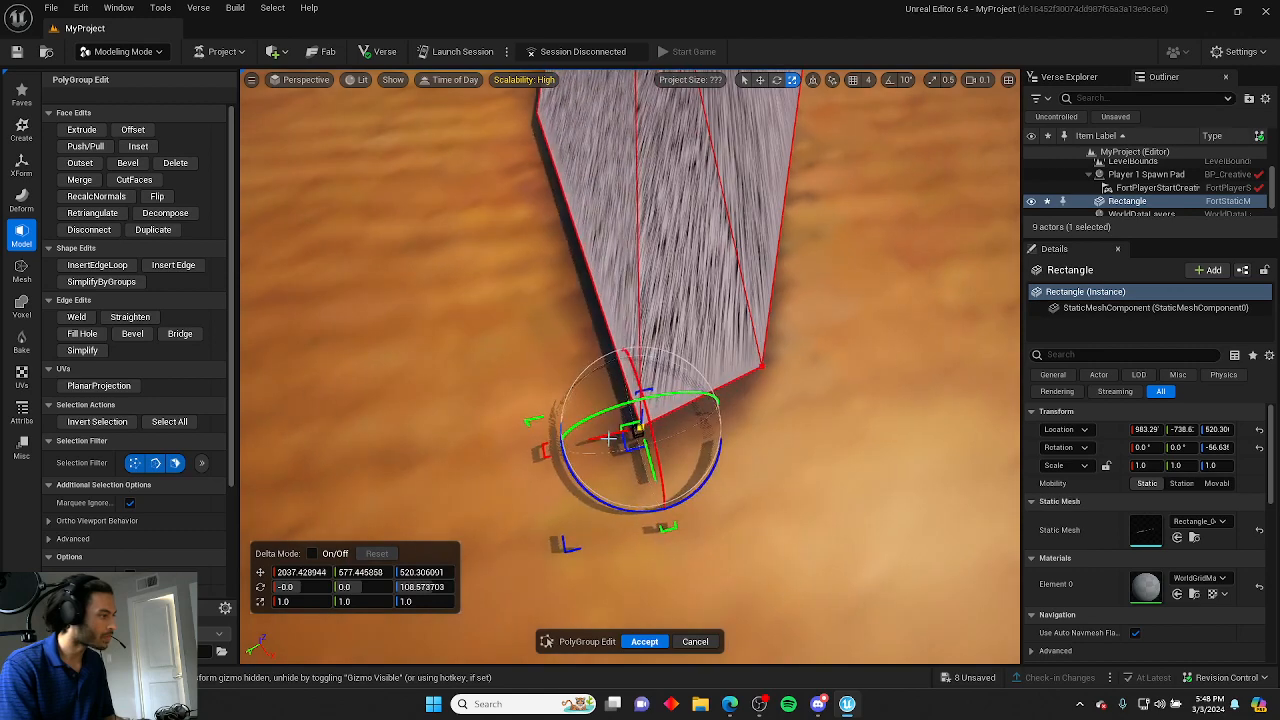
pyautogui.click(761, 367)
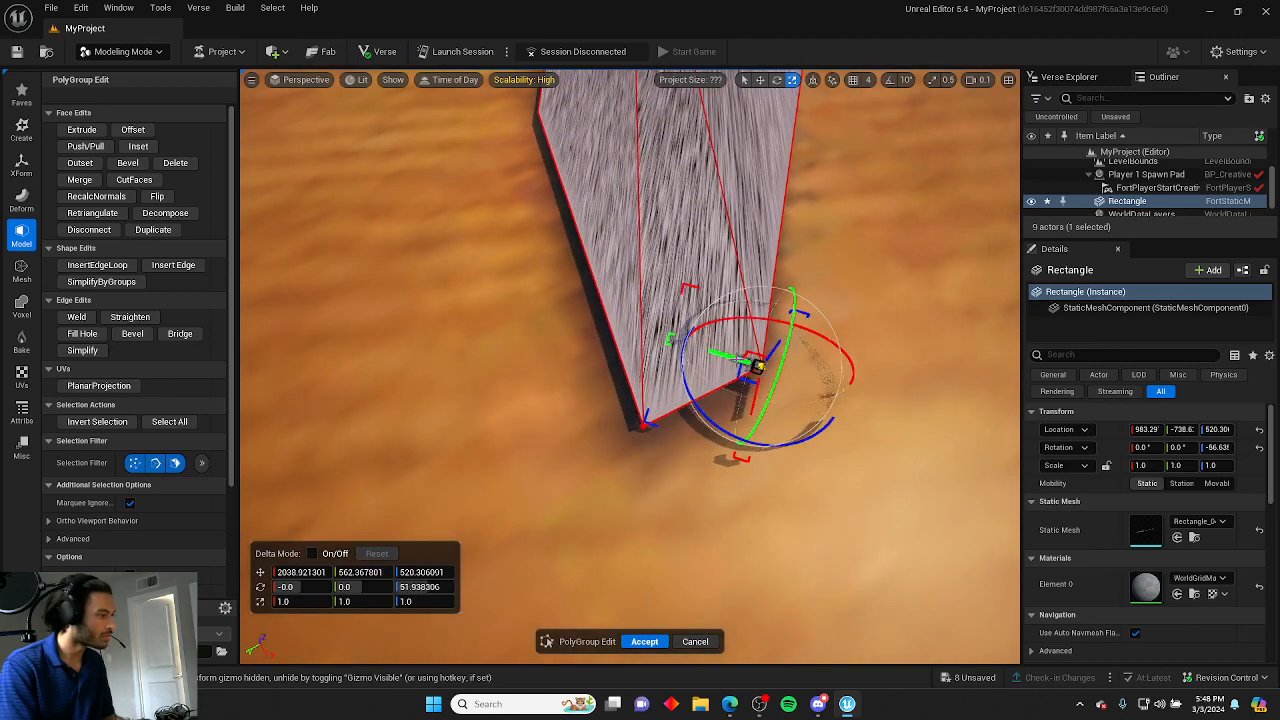
pyautogui.moveTo(740, 360)
pyautogui.mouseDown()
pyautogui.moveTo(749, 366)
pyautogui.moveTo(670, 338)
pyautogui.moveTo(758, 366)
pyautogui.mouseUp()
pyautogui.click(891, 280)
pyautogui.moveTo(891, 280); pyautogui.dragTo(689, 274, button='right')
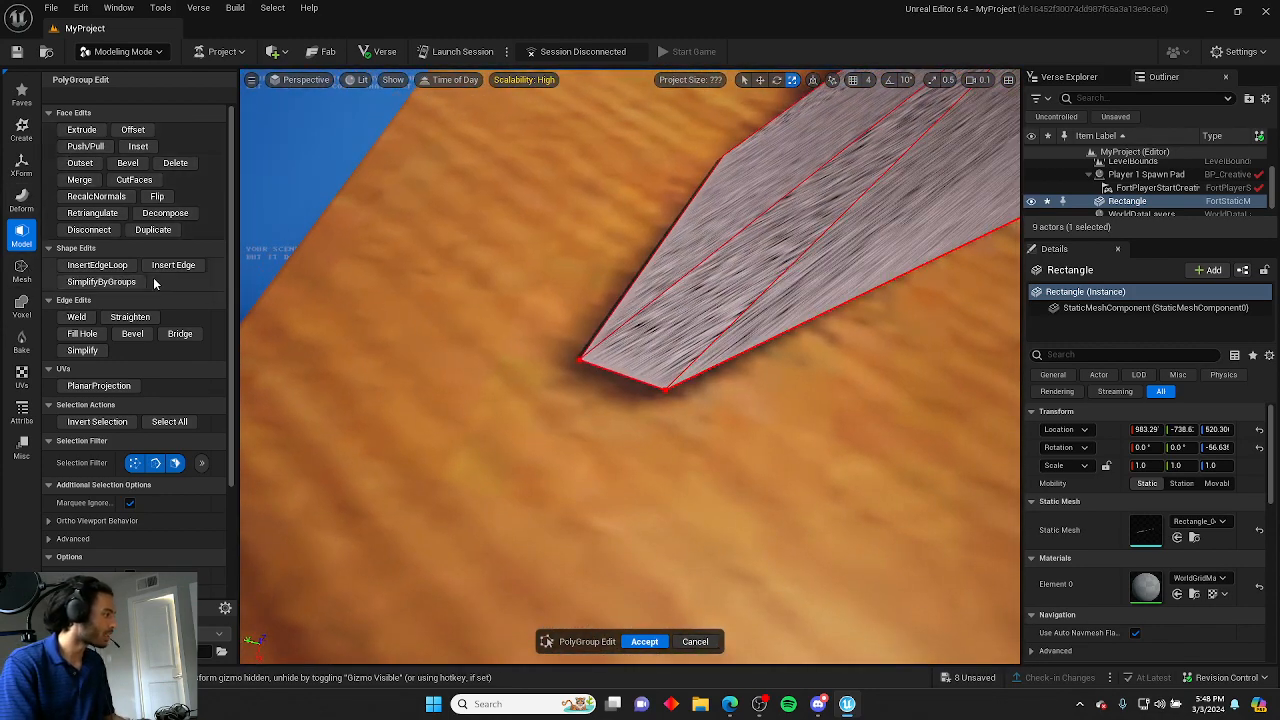
# Insert another lengthwise edge loop through the blade's tip section.
pyautogui.click(97, 265)
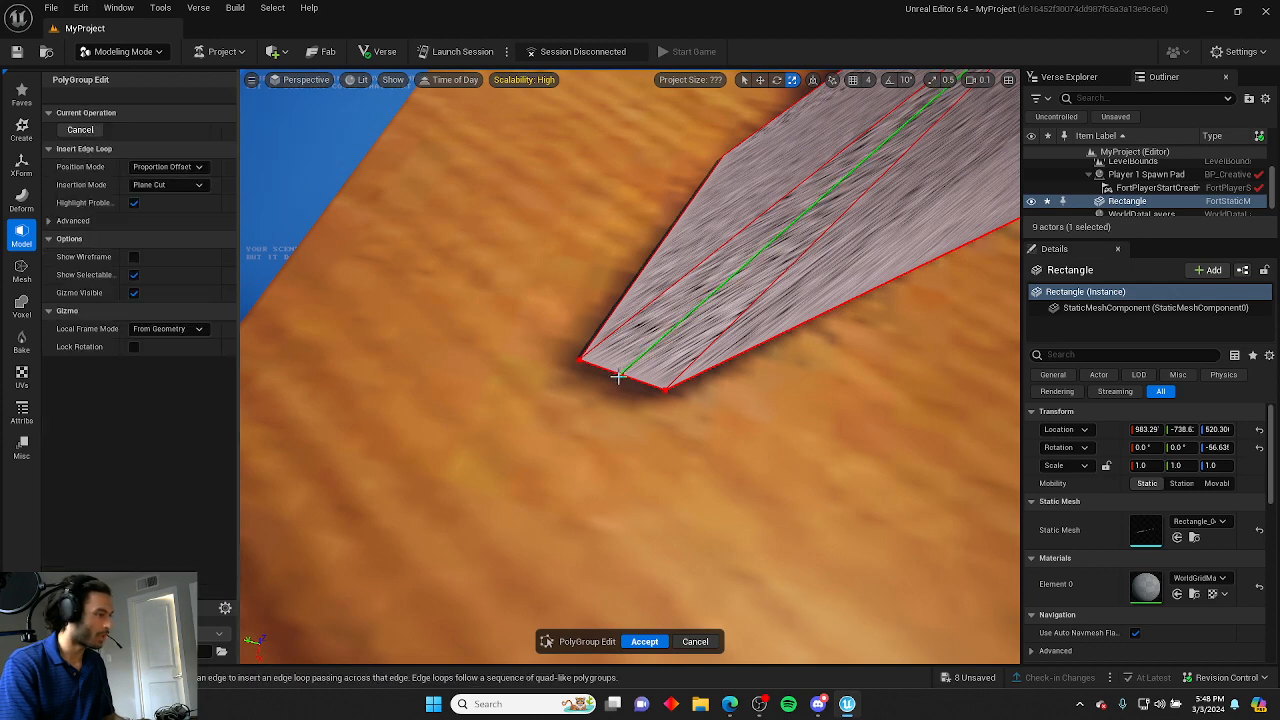
pyautogui.click(618, 376)
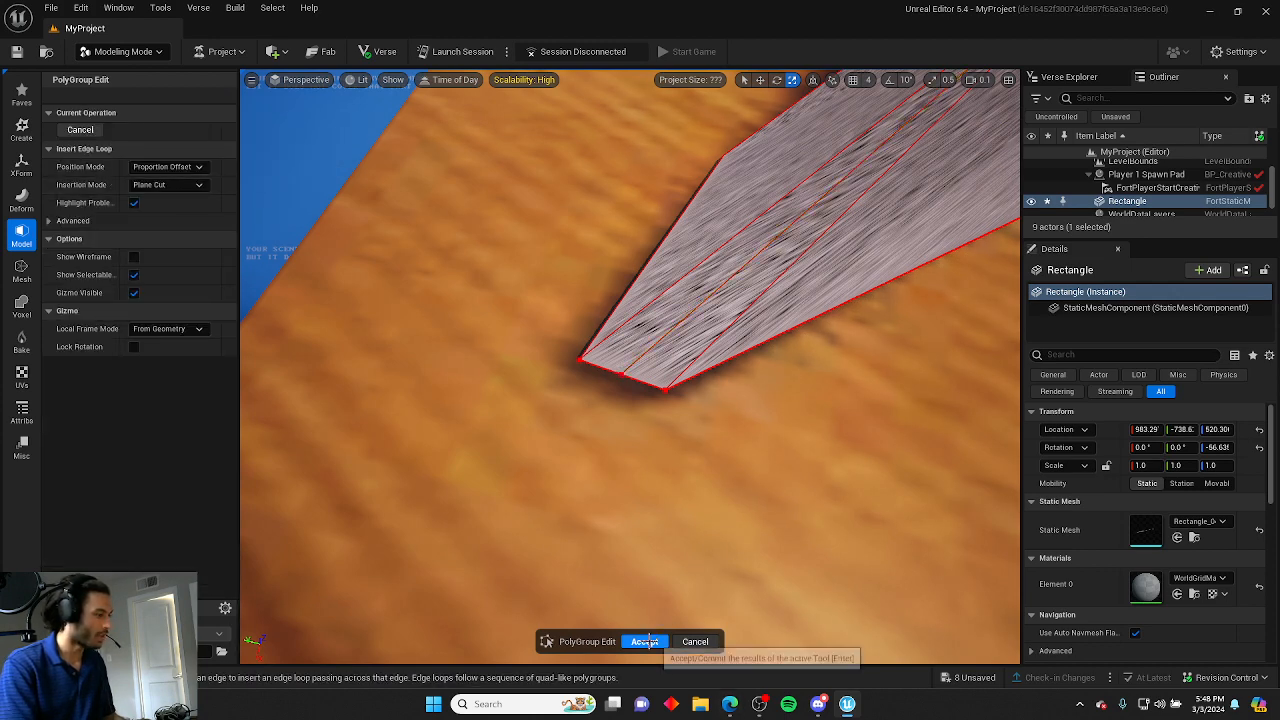
pyautogui.click(80, 130)
# Move the new loop's vertex at the tip toward the blade's point and accept the PolyGroup edits.
pyautogui.click(617, 372)
pyautogui.click(615, 372)
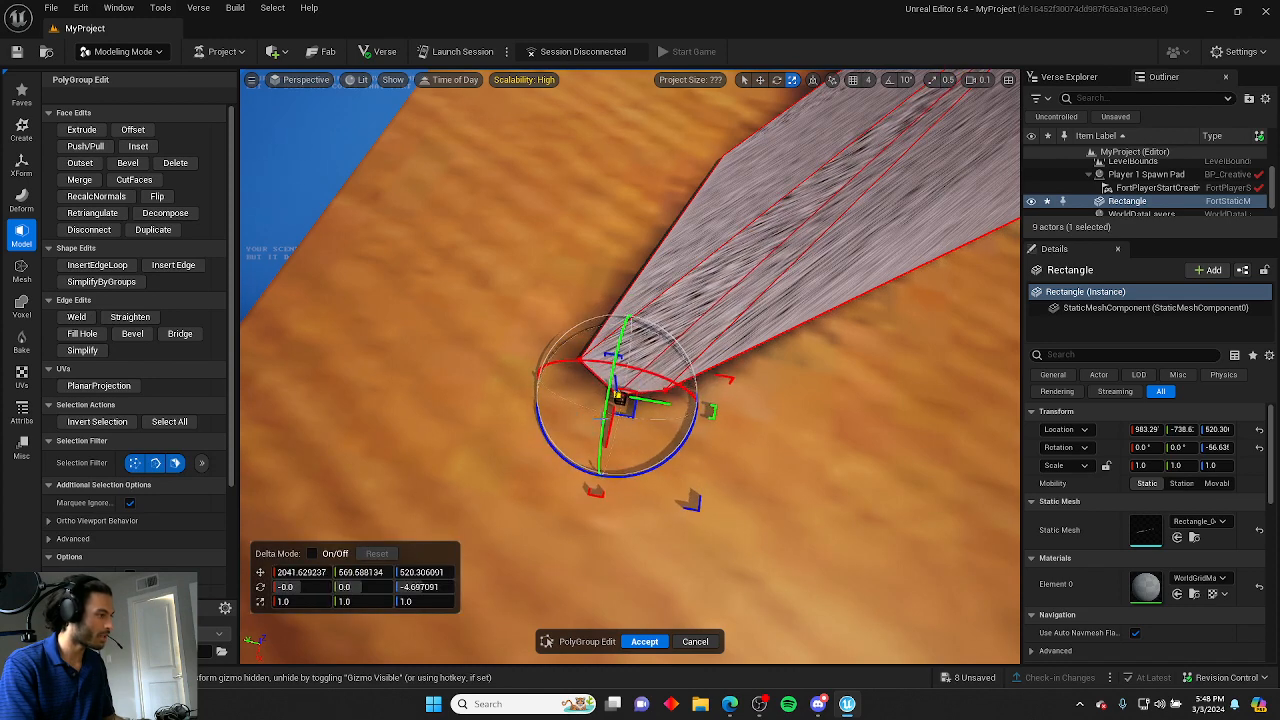
pyautogui.moveTo(645, 397); pyautogui.dragTo(601, 438)
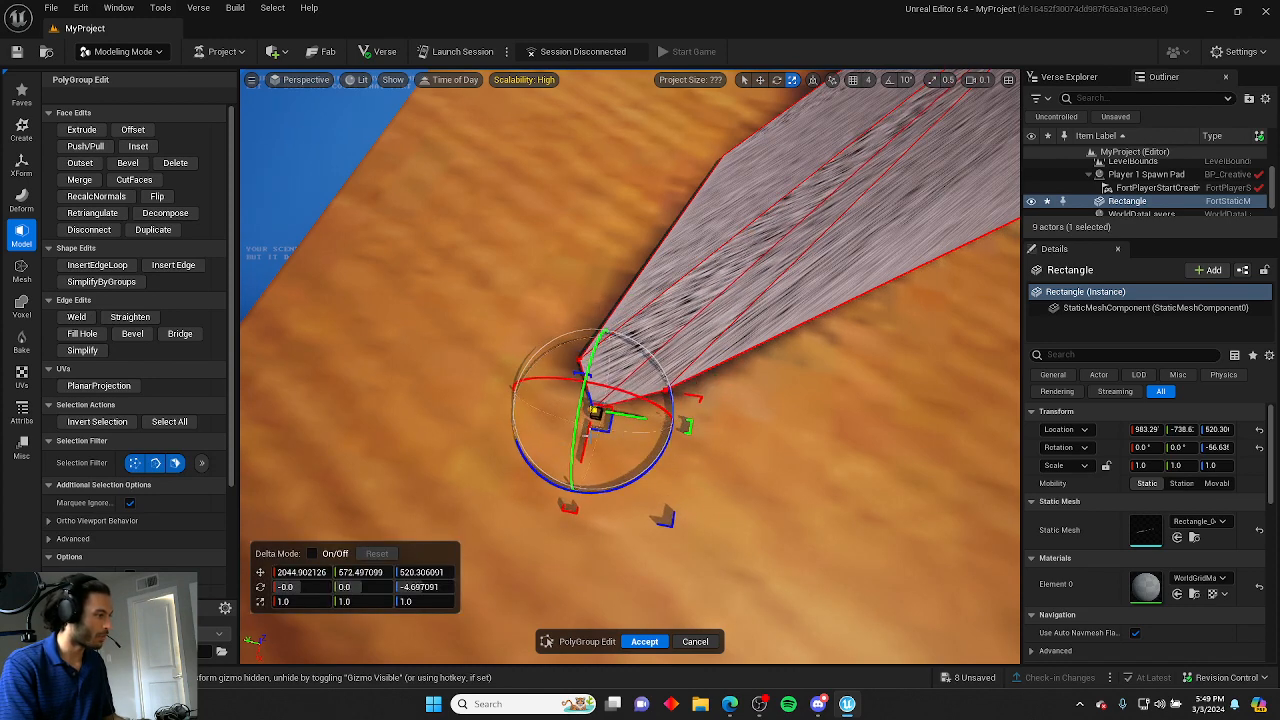
pyautogui.click(691, 463)
pyautogui.moveTo(691, 463); pyautogui.dragTo(890, 420, button='right')
pyautogui.scroll(3, 785, 448)
pyautogui.scroll(1, 900, 428)
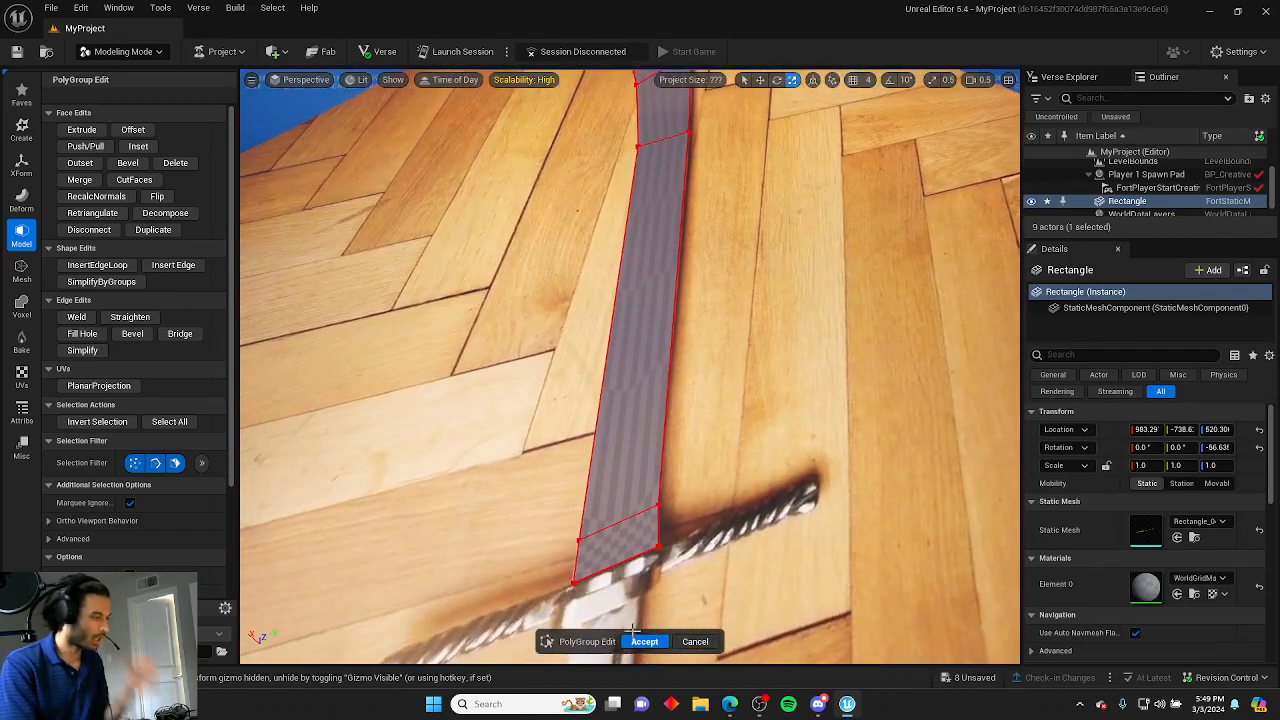
pyautogui.click(644, 641)
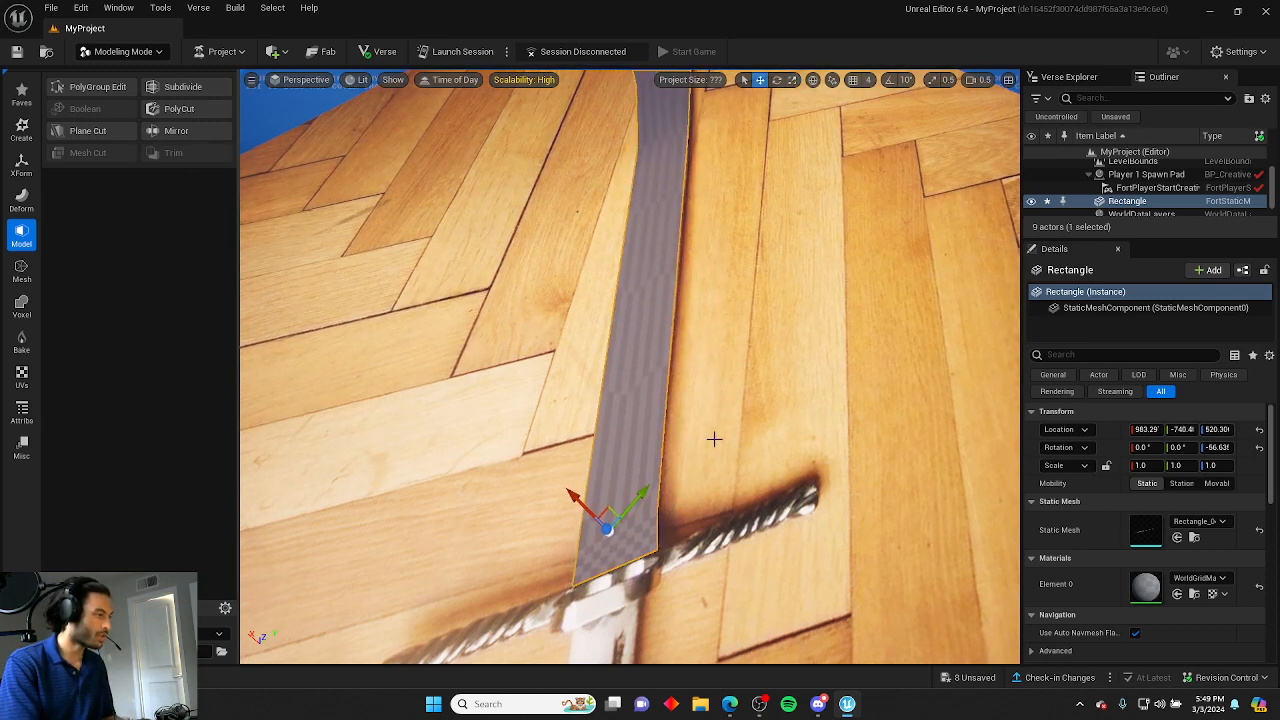
# Create a new rectangle on the handle just below the crossguard, rotated and positioned to align with the grip.
pyautogui.moveTo(714, 438); pyautogui.dragTo(900, 350, button='right')
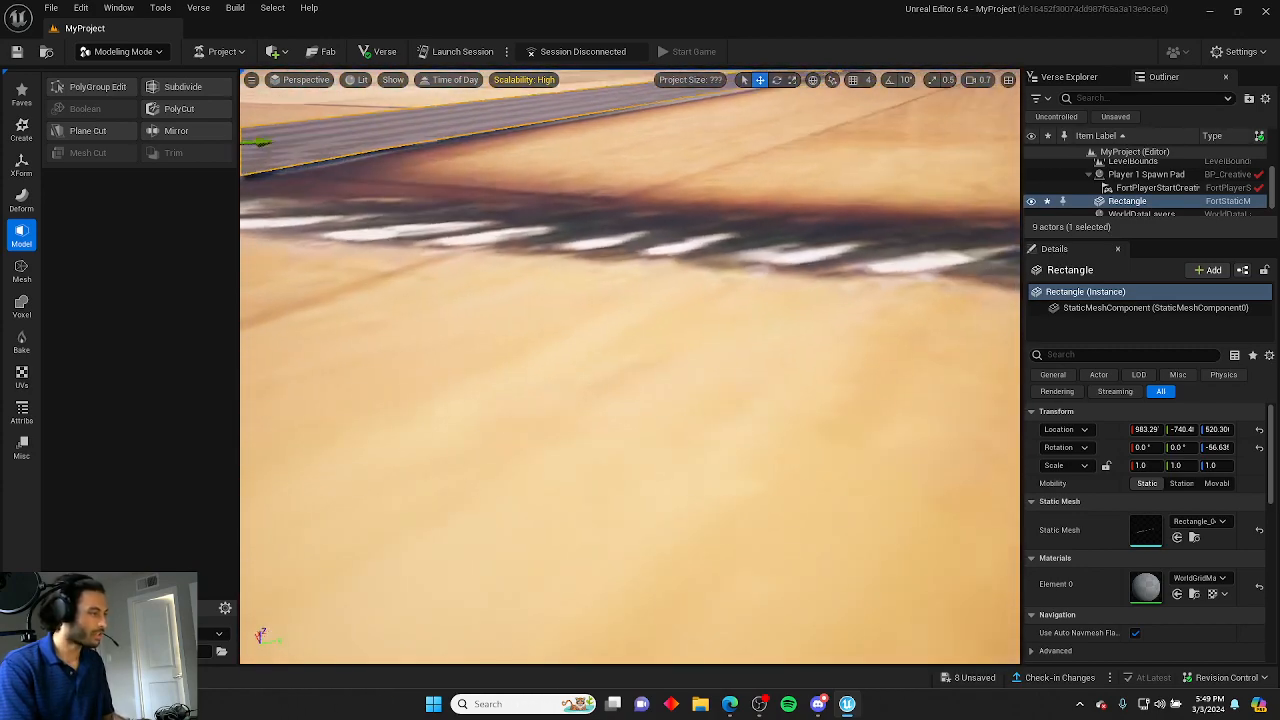
pyautogui.moveTo(630, 366); pyautogui.dragTo(612, 300, button='right')
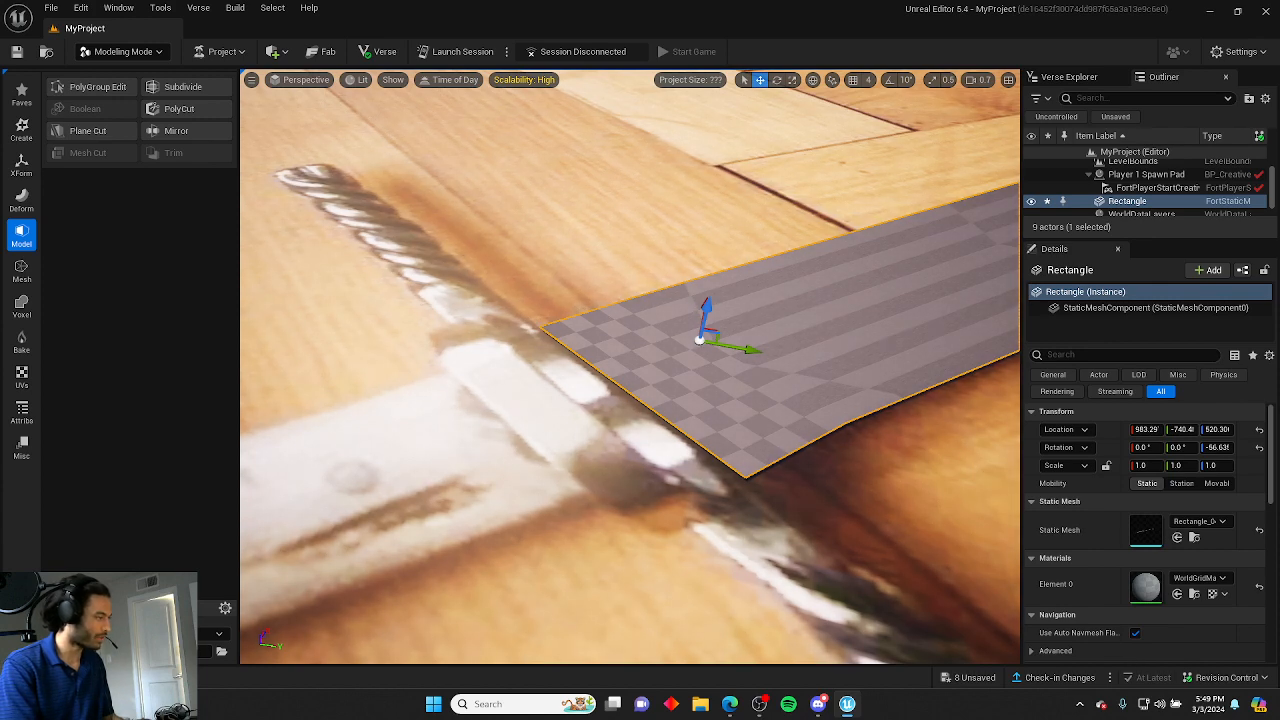
pyautogui.moveTo(485, 386); pyautogui.dragTo(617, 420, button='right')
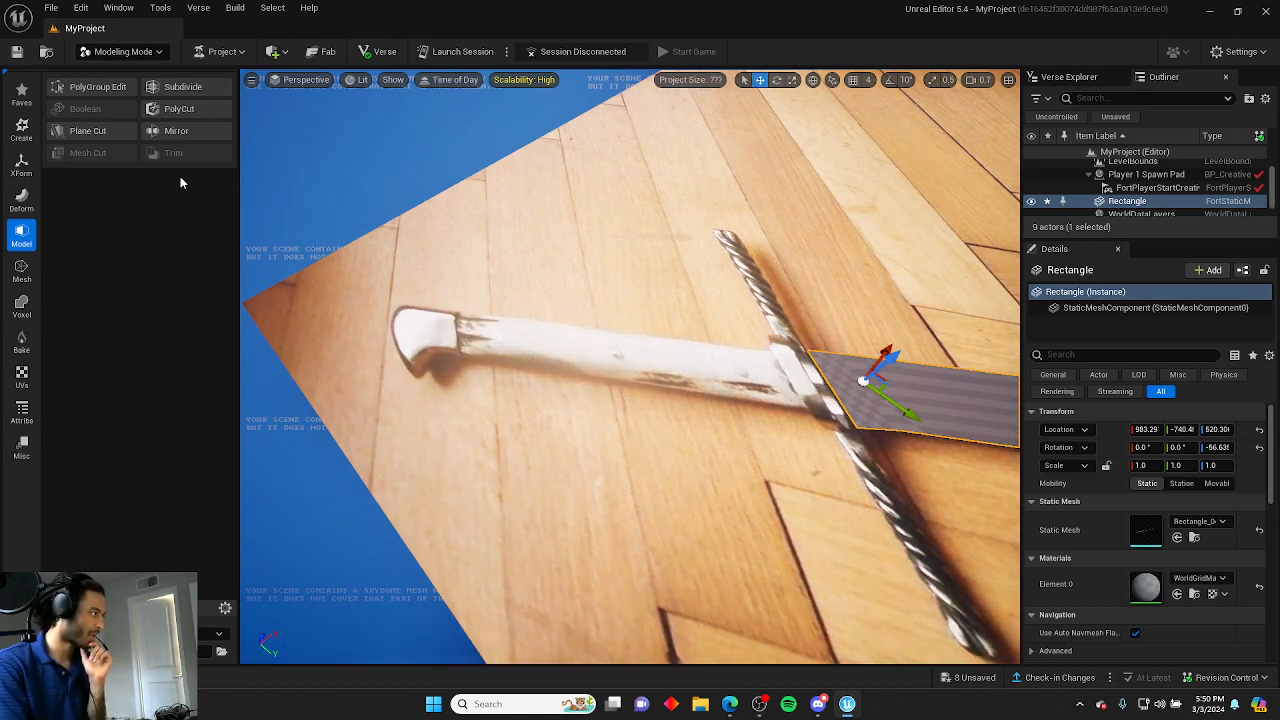
pyautogui.click(31, 124)
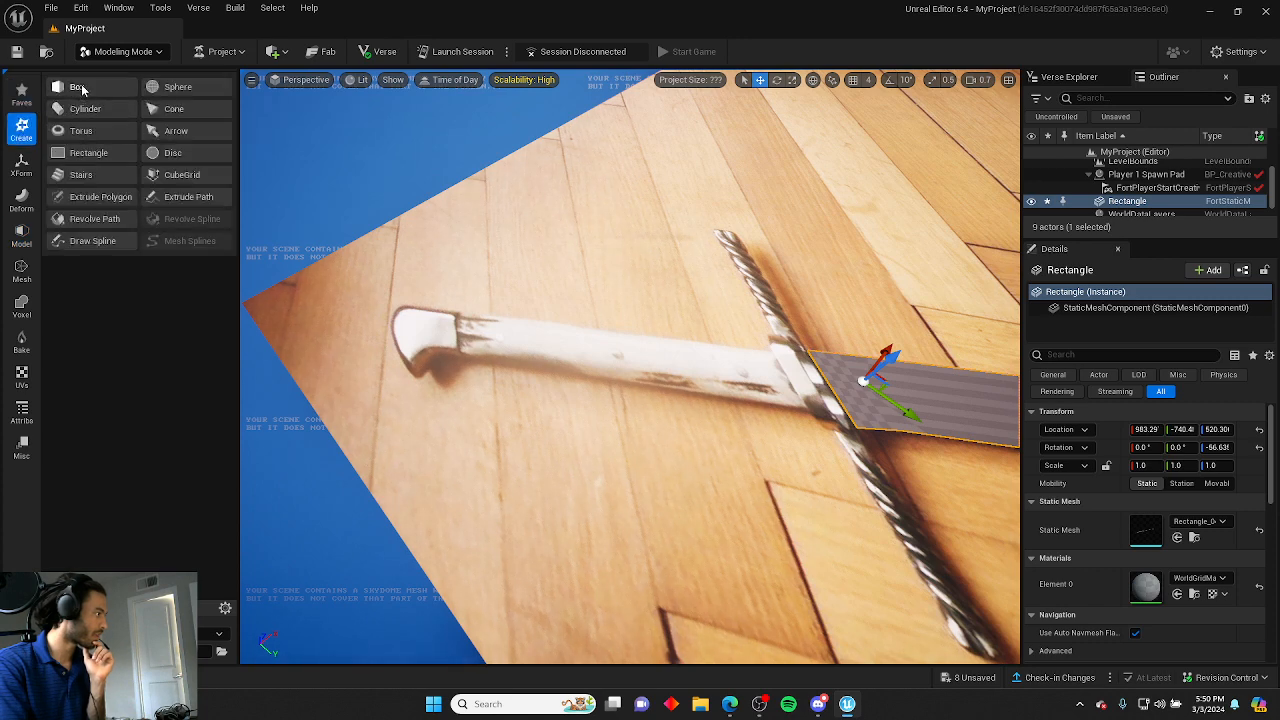
pyautogui.click(90, 153)
pyautogui.click(737, 392)
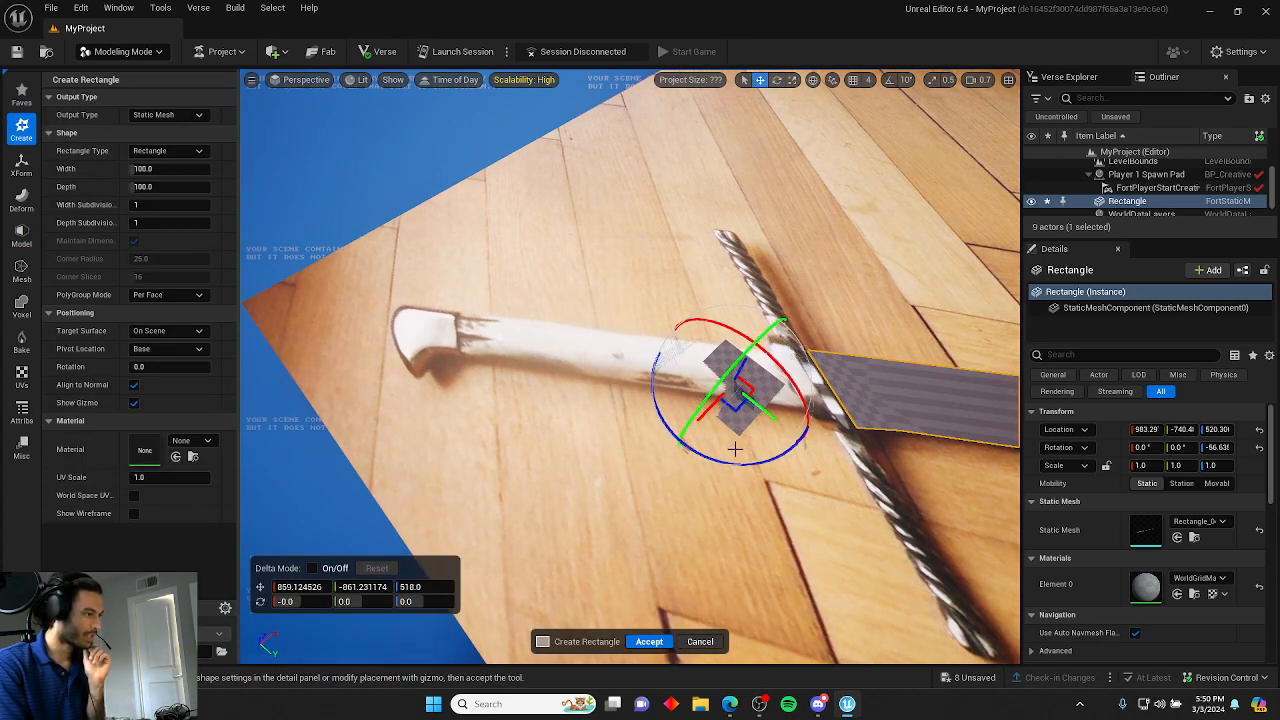
pyautogui.moveTo(818, 458); pyautogui.dragTo(815, 462)
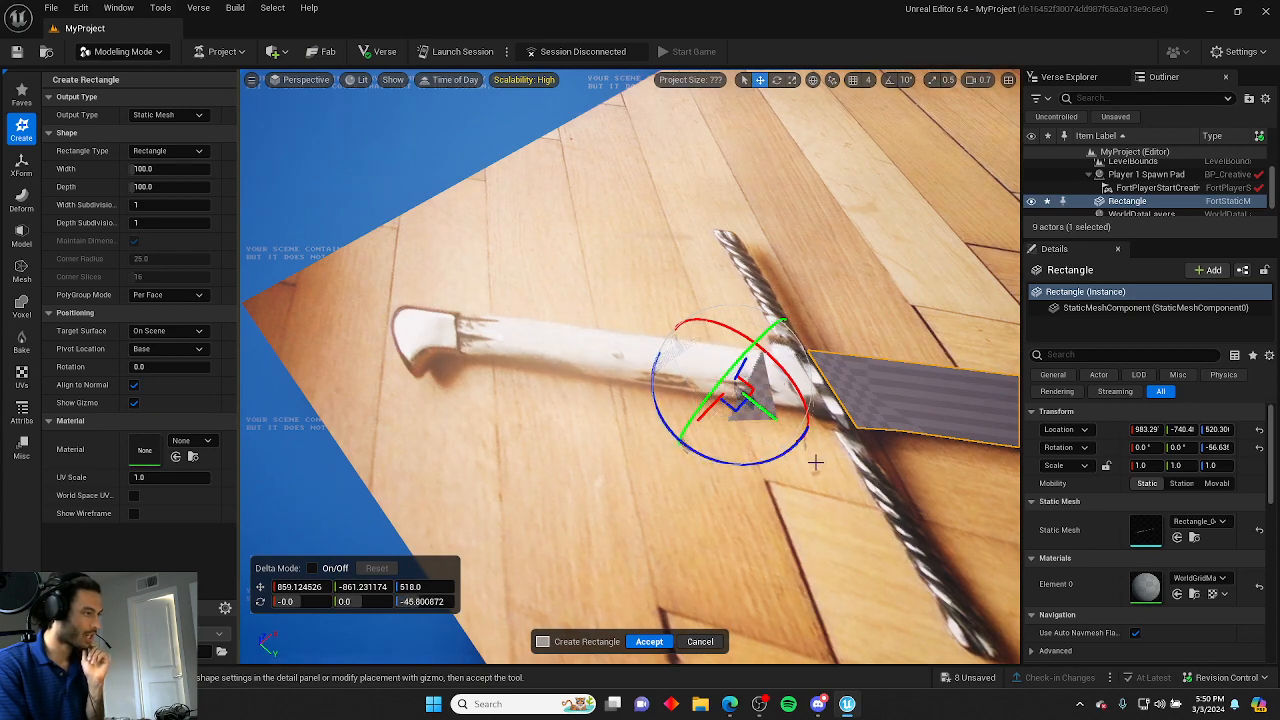
pyautogui.moveTo(744, 364); pyautogui.dragTo(749, 351)
pyautogui.moveTo(749, 351)
pyautogui.mouseDown(button='right')
pyautogui.moveTo(560, 355)
pyautogui.moveTo(740, 366)
pyautogui.mouseUp(button='right')
pyautogui.press('w')
pyautogui.scroll(1, 722, 352)
pyautogui.scroll(-5, 740, 364)
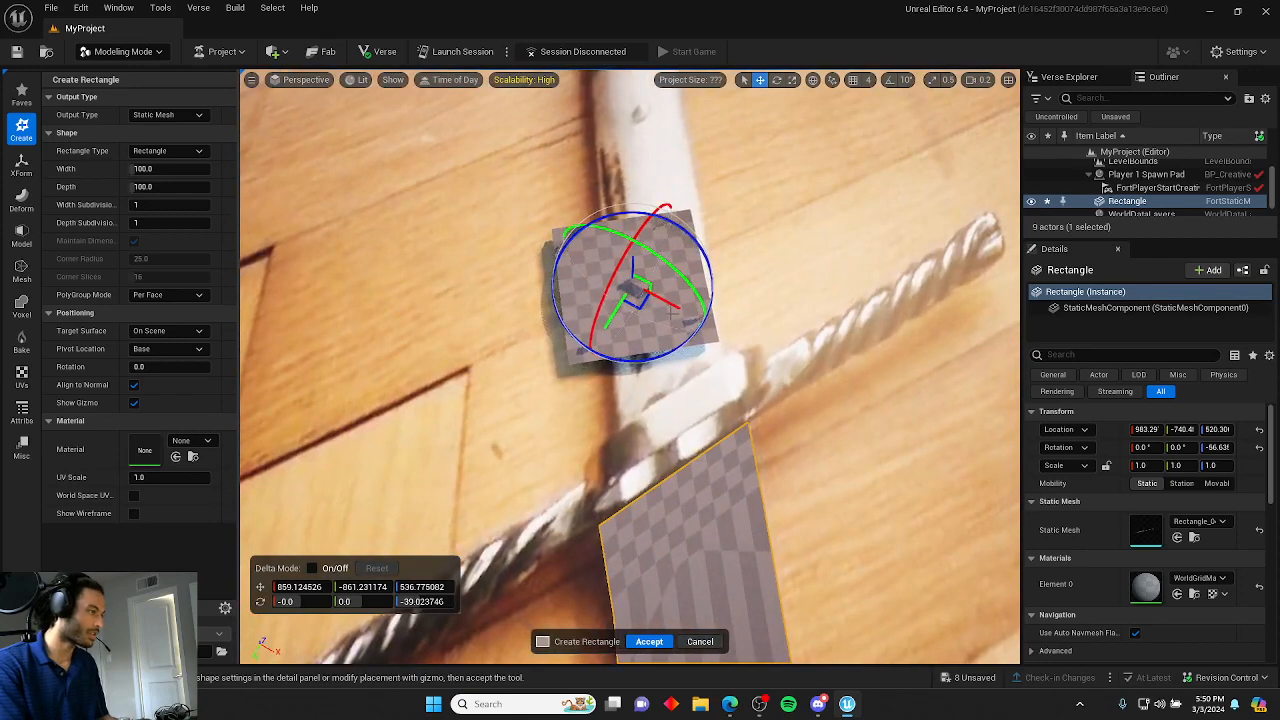
pyautogui.moveTo(677, 307); pyautogui.dragTo(696, 315)
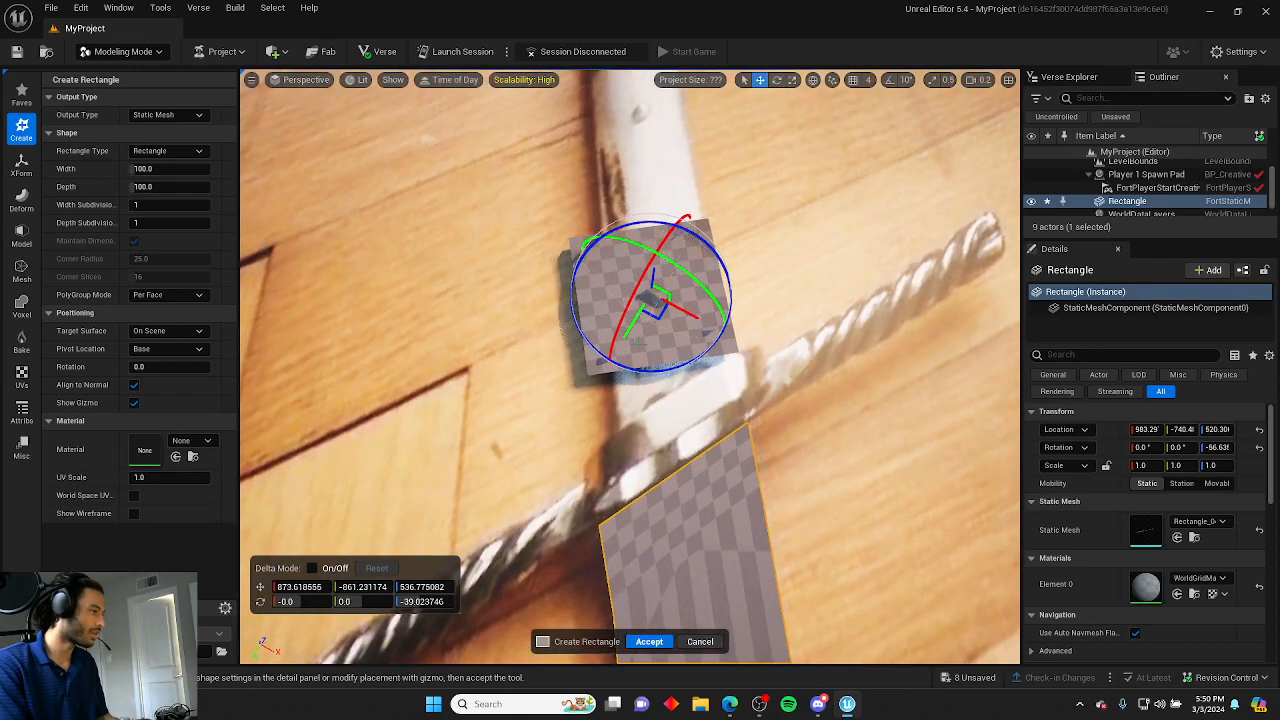
pyautogui.press('Return')
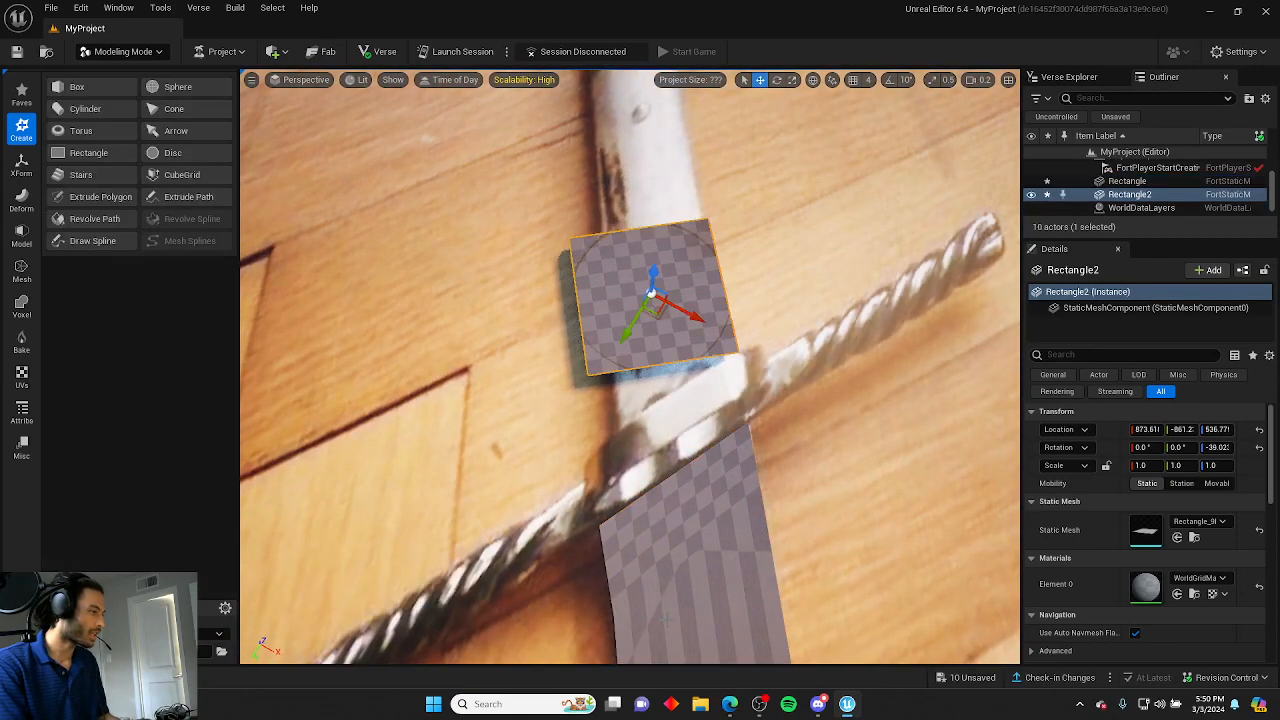
# Open PolyGroup Edit on the new rectangle and stretch its corner vertices along the grip, then accept.
pyautogui.click(20, 240)
pyautogui.click(86, 87)
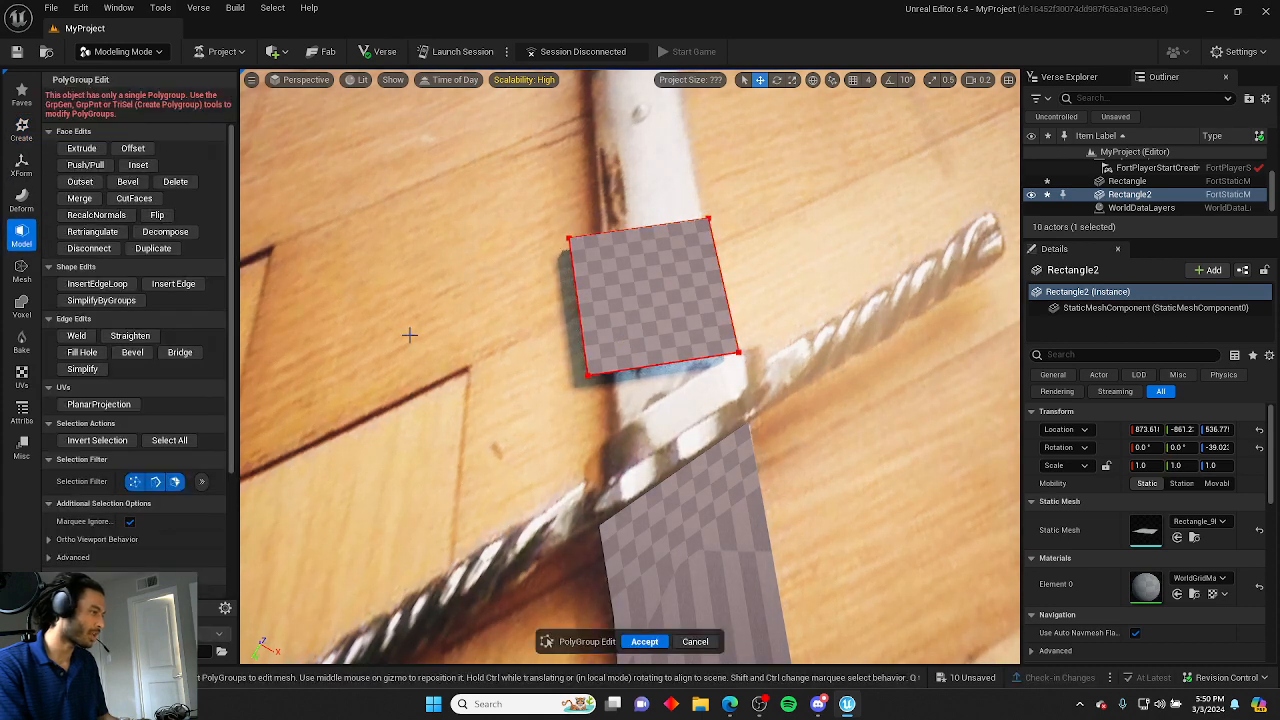
pyautogui.click(588, 375)
pyautogui.moveTo(563, 416); pyautogui.dragTo(544, 453)
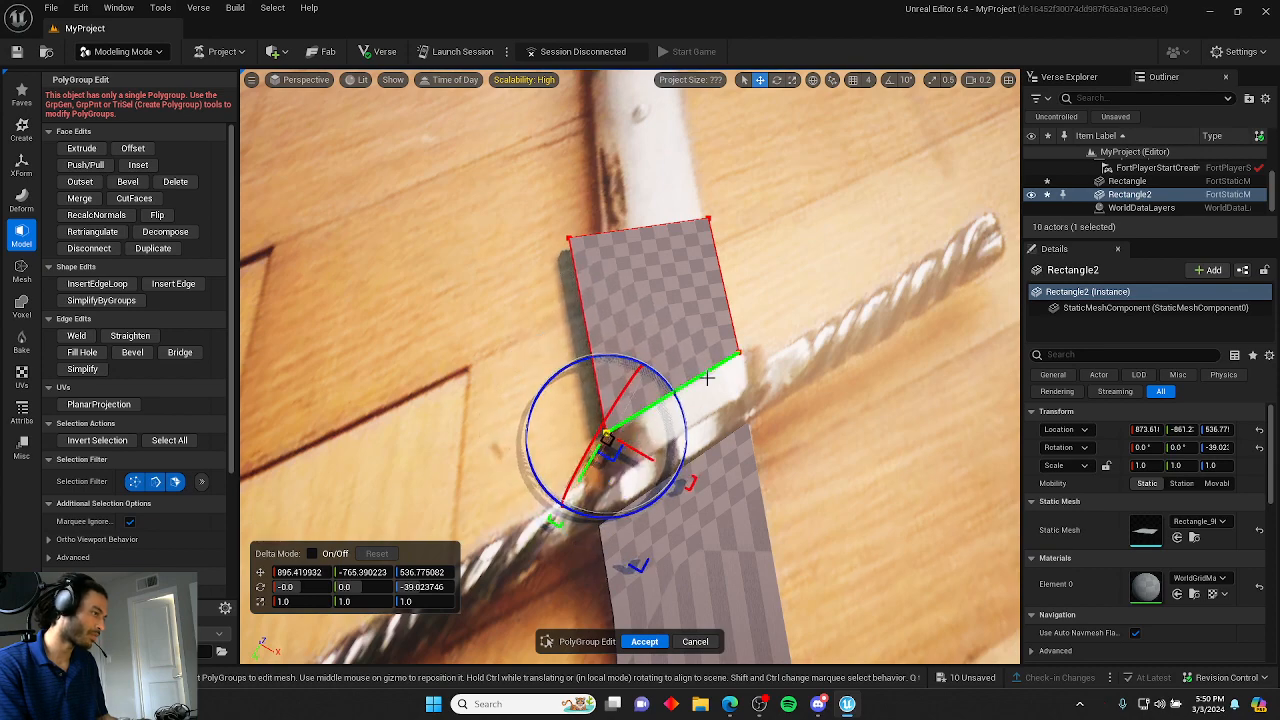
pyautogui.press('w')
pyautogui.moveTo(707, 378); pyautogui.dragTo(375, 392, button='right')
pyautogui.scroll(1, 707, 378)
pyautogui.press('d')
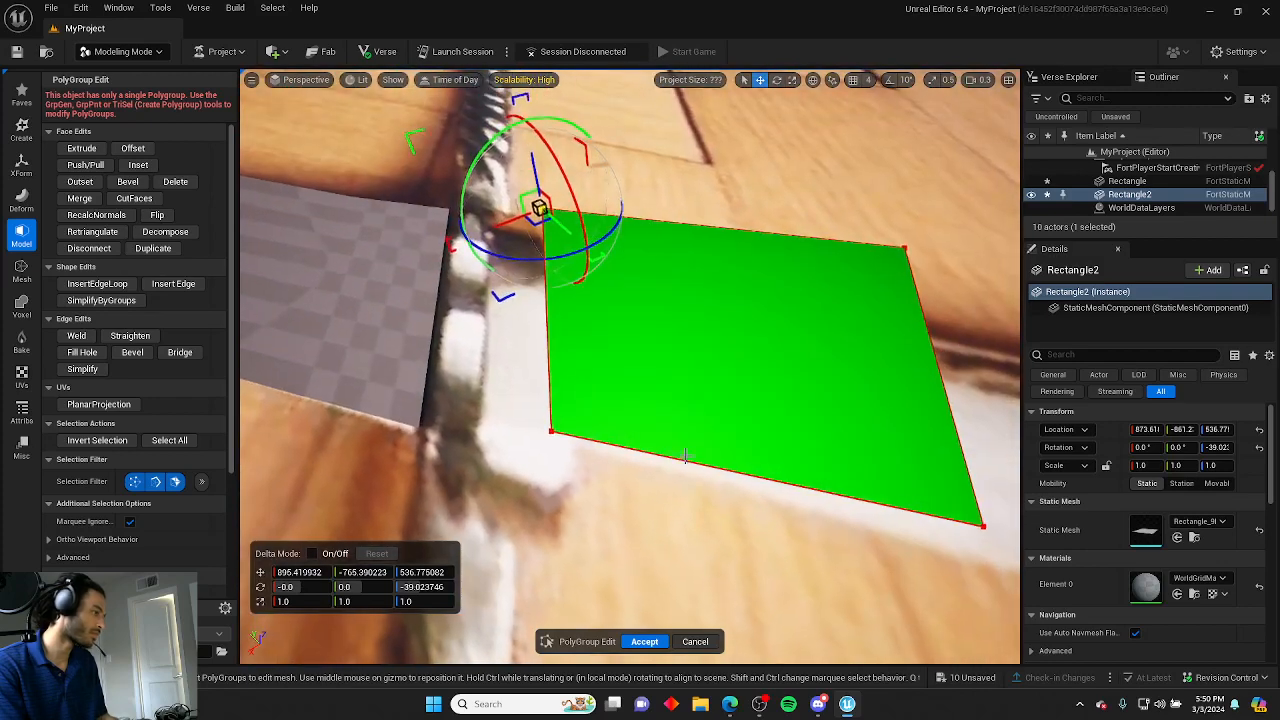
pyautogui.click(549, 432)
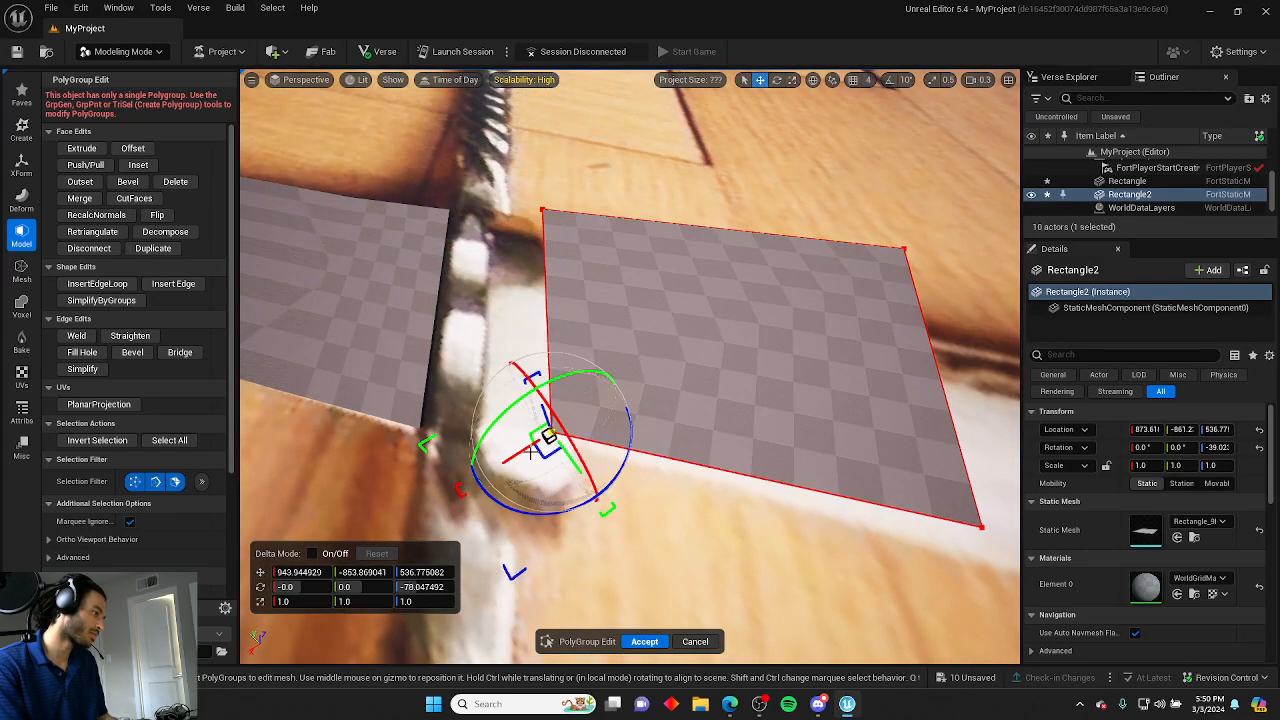
pyautogui.click(562, 447)
pyautogui.click(550, 434)
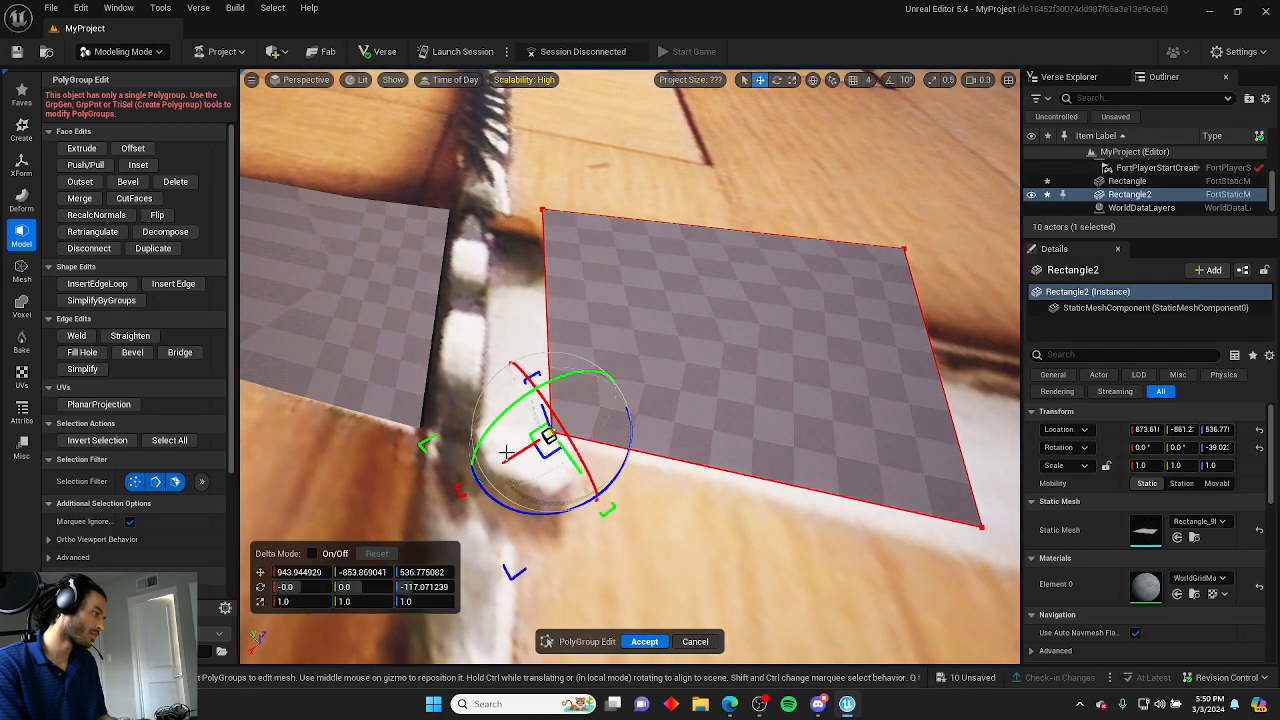
pyautogui.moveTo(511, 457); pyautogui.dragTo(518, 452)
pyautogui.moveTo(518, 452); pyautogui.dragTo(980, 485, button='right')
pyautogui.press('s')
pyautogui.moveTo(560, 625); pyautogui.dragTo(770, 450, button='right')
pyautogui.click(640, 638)
pyautogui.press('w')
pyautogui.moveTo(611, 300)
pyautogui.mouseDown(button='right')
pyautogui.moveTo(660, 300)
pyautogui.moveTo(611, 300)
pyautogui.mouseUp(button='right')
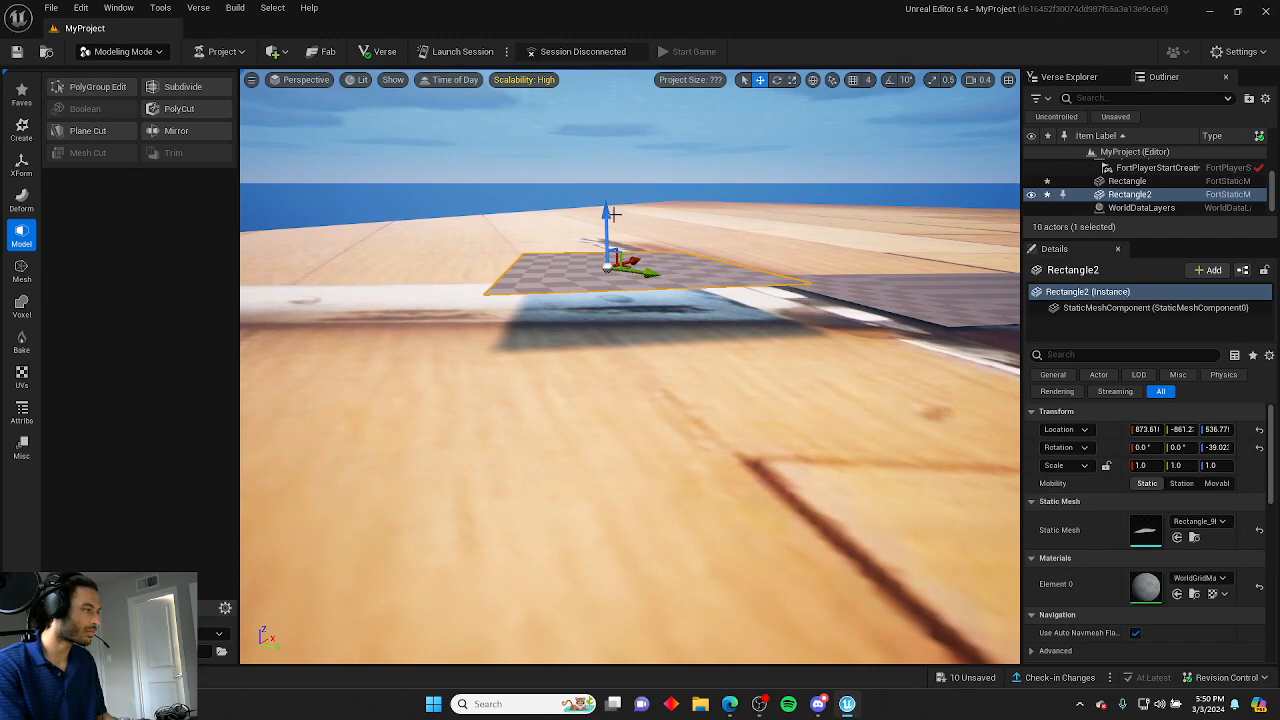
# Reopen PolyGroup Edit and adjust the handle rectangle's upper corner vertices to fit the grip's width.
pyautogui.press('w')
pyautogui.moveTo(612, 249); pyautogui.dragTo(400, 420, button='right')
pyautogui.press('d')
pyautogui.press('s')
pyautogui.moveTo(612, 366)
pyautogui.mouseDown(button='right')
pyautogui.moveTo(600, 370)
pyautogui.moveTo(585, 225)
pyautogui.moveTo(595, 360)
pyautogui.mouseUp(button='right')
pyautogui.press('w')
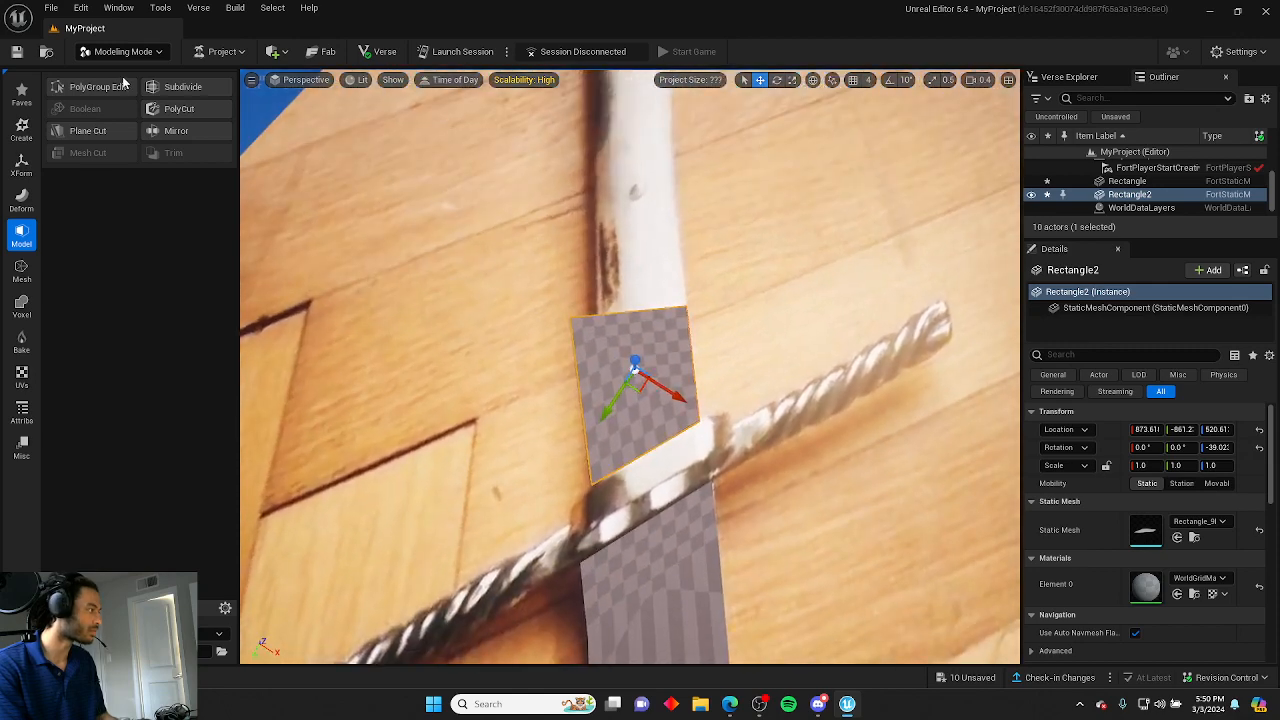
pyautogui.click(97, 87)
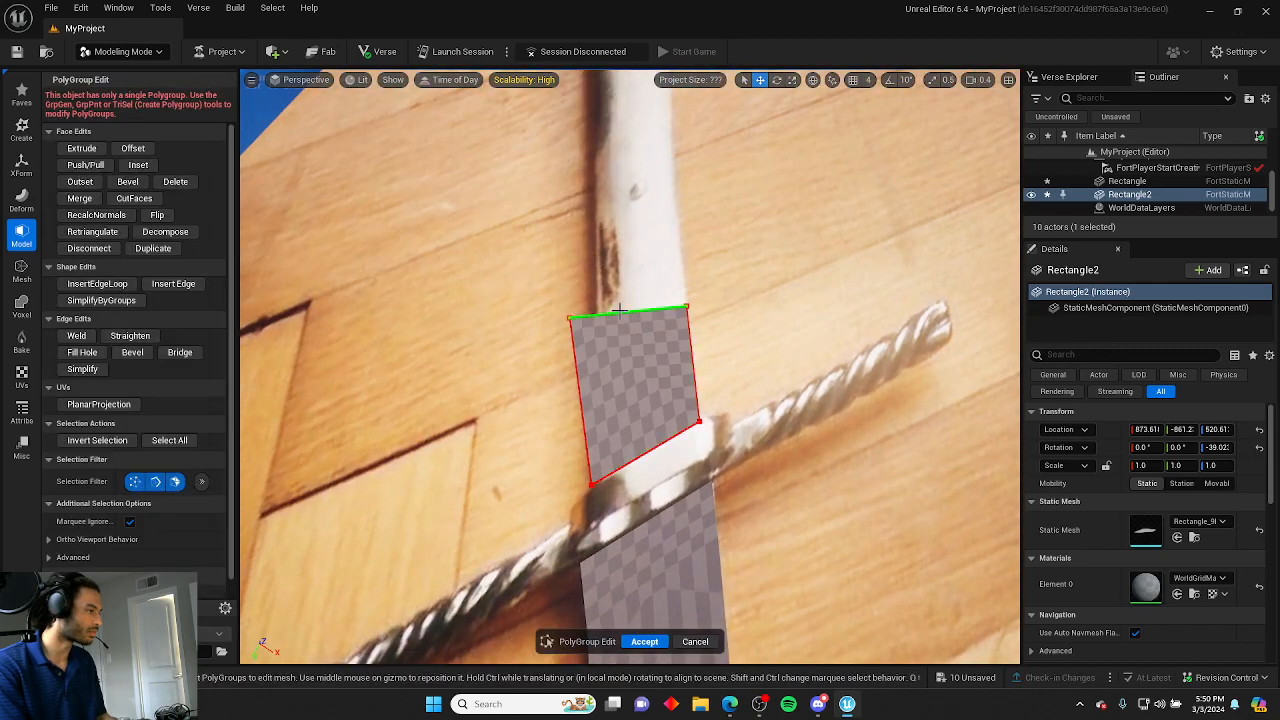
pyautogui.click(566, 316)
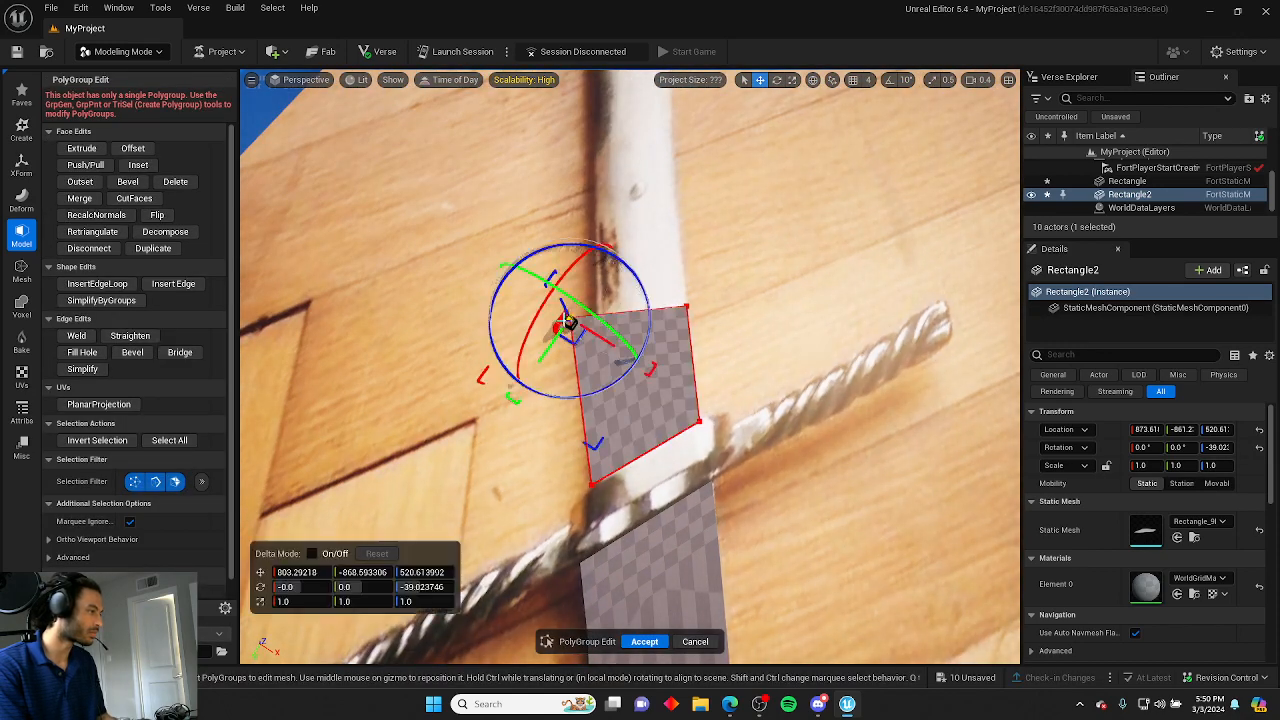
pyautogui.moveTo(549, 345); pyautogui.dragTo(577, 308)
pyautogui.click(650, 318)
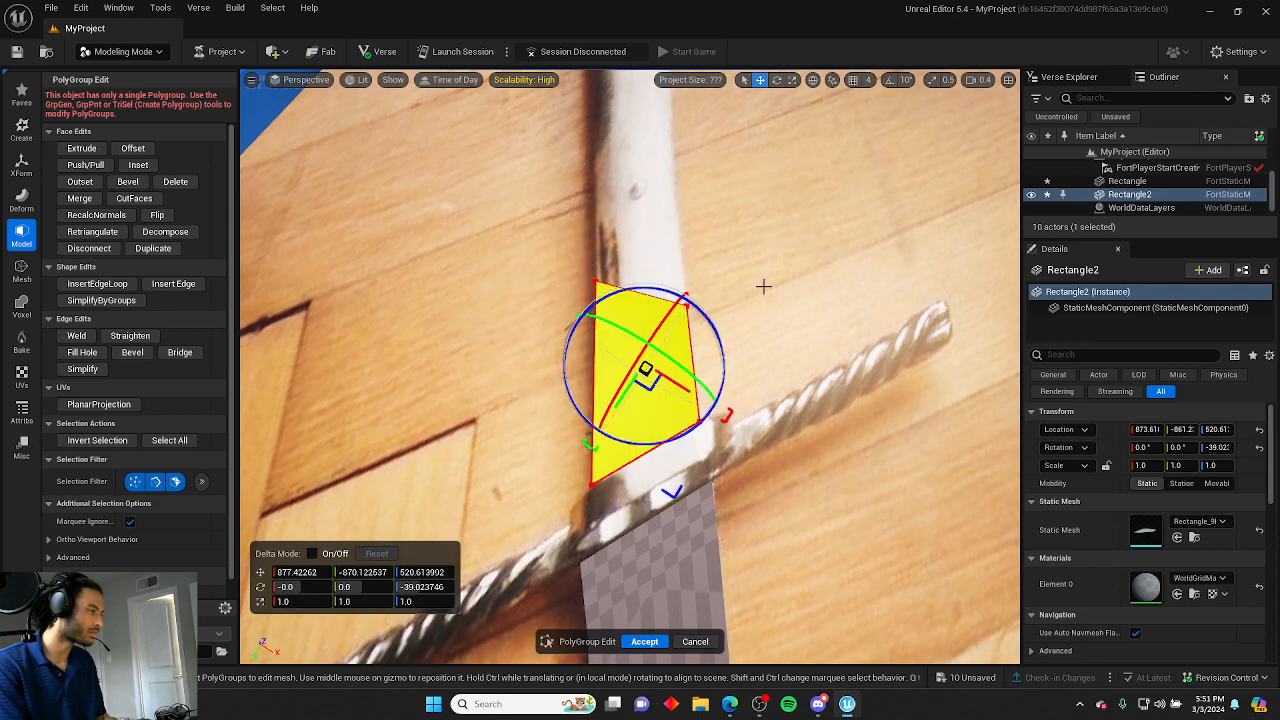
pyautogui.click(763, 287)
pyautogui.click(688, 306)
pyautogui.moveTo(690, 306); pyautogui.dragTo(885, 332, button='right')
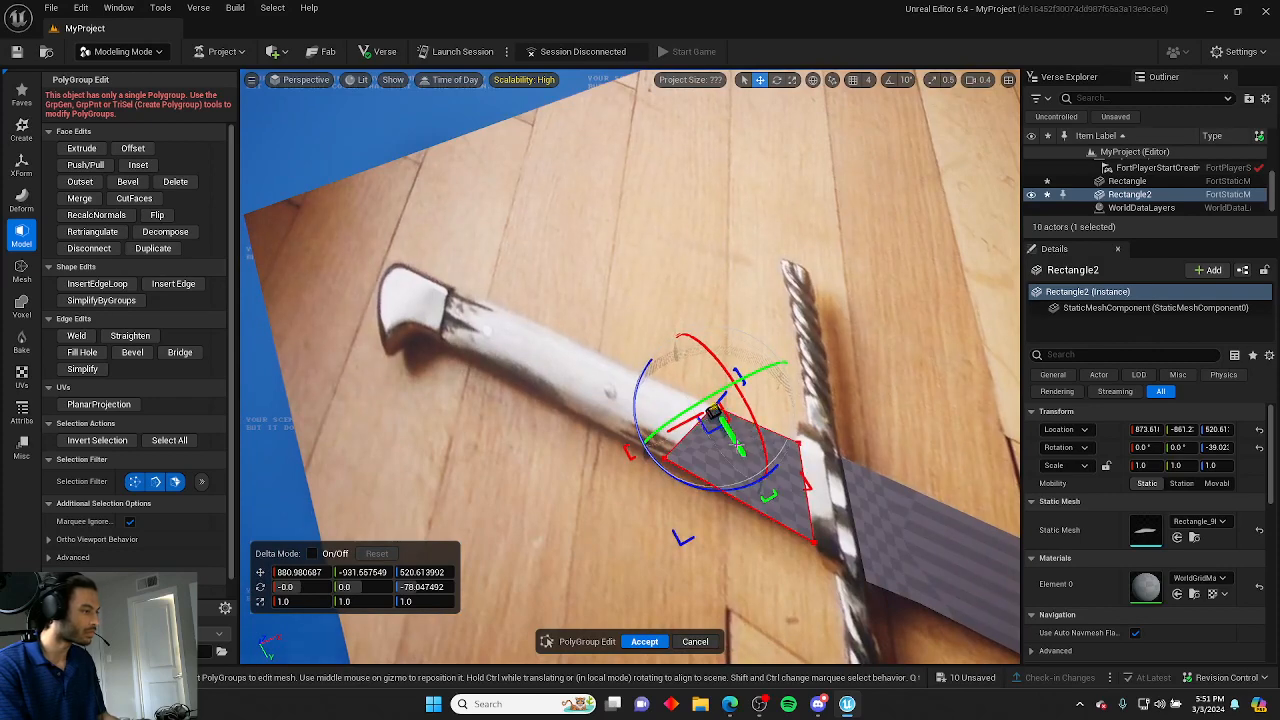
pyautogui.click(767, 323)
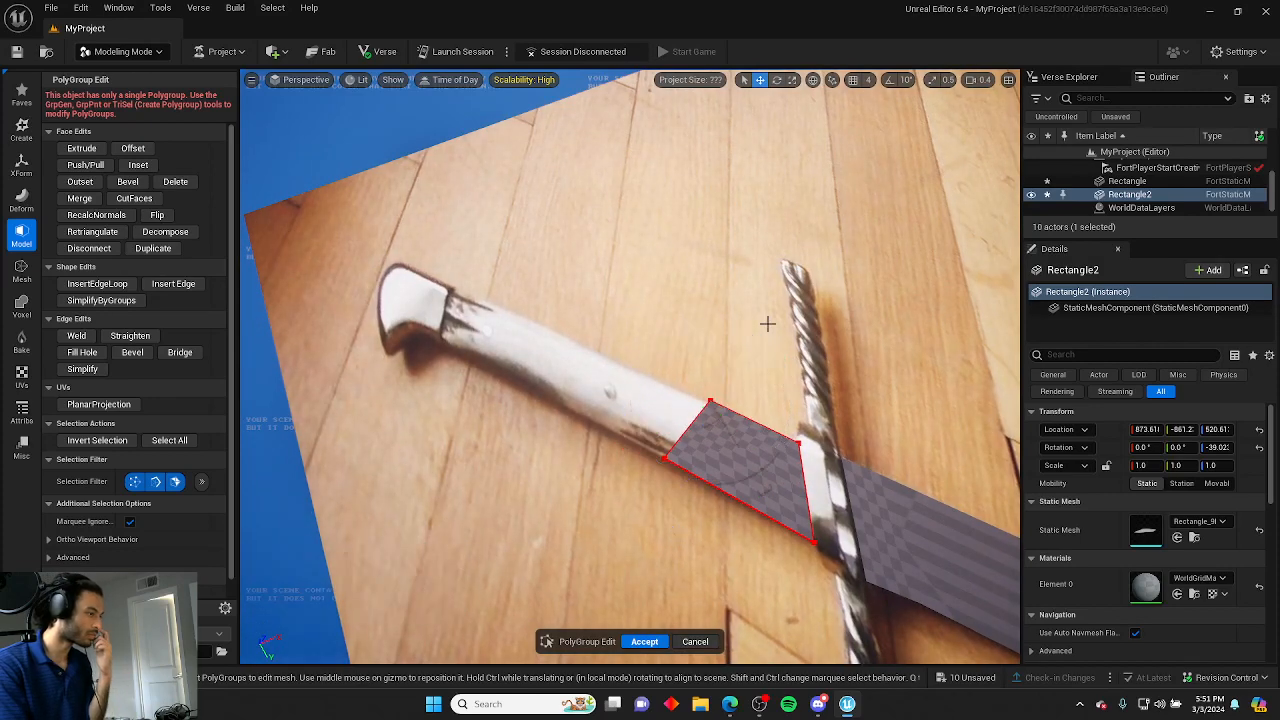
# Insert a crosswise edge loop in the handle strip and pull its end edge out to the pommel.
pyautogui.click(97, 283)
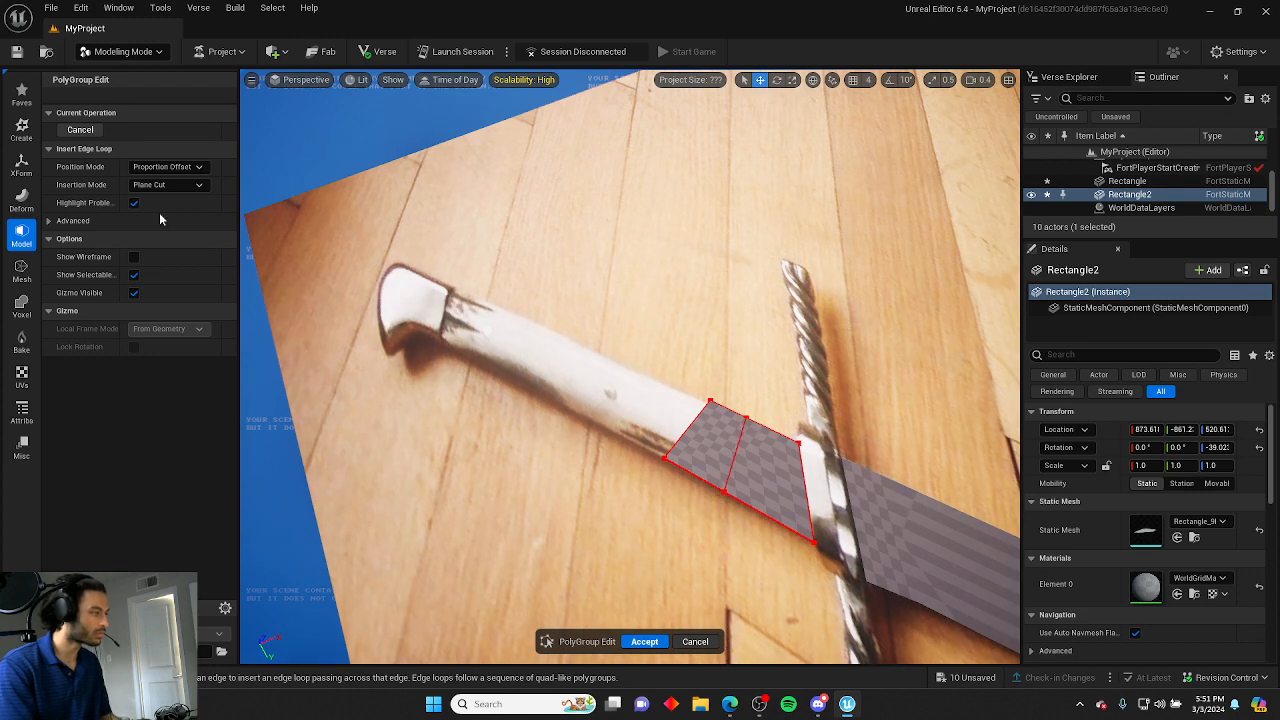
pyautogui.click(80, 131)
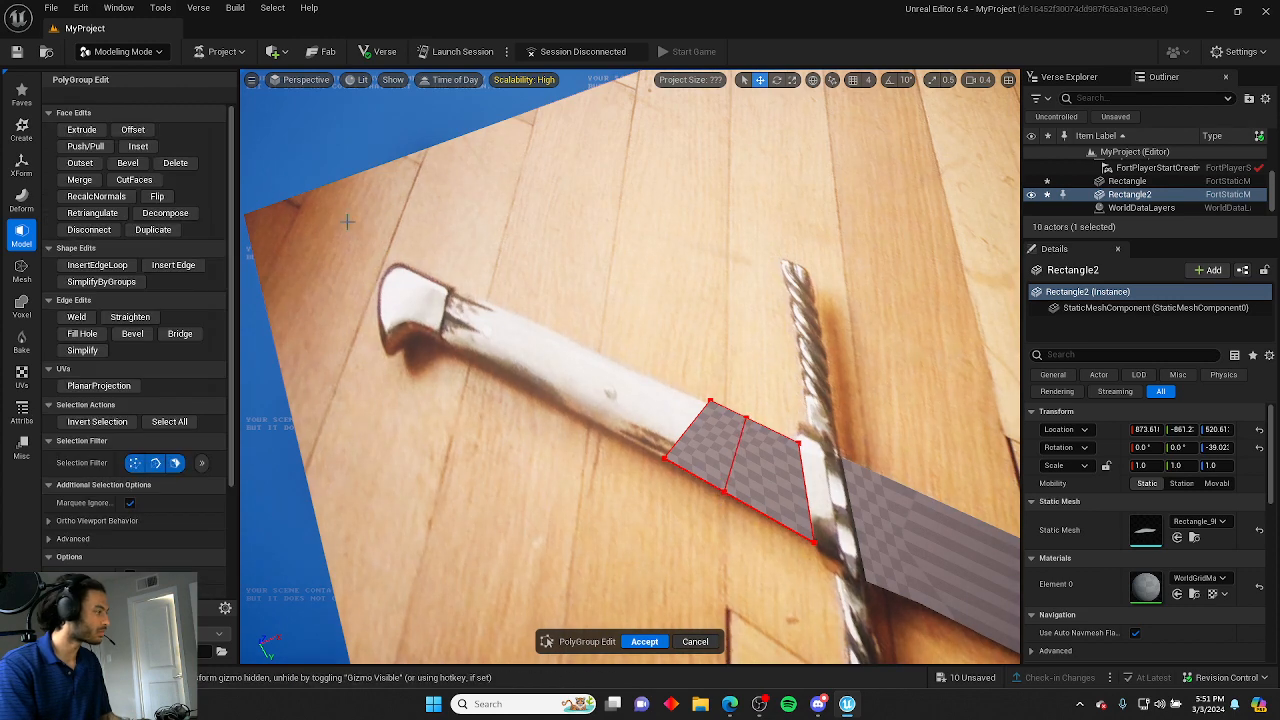
pyautogui.click(683, 431)
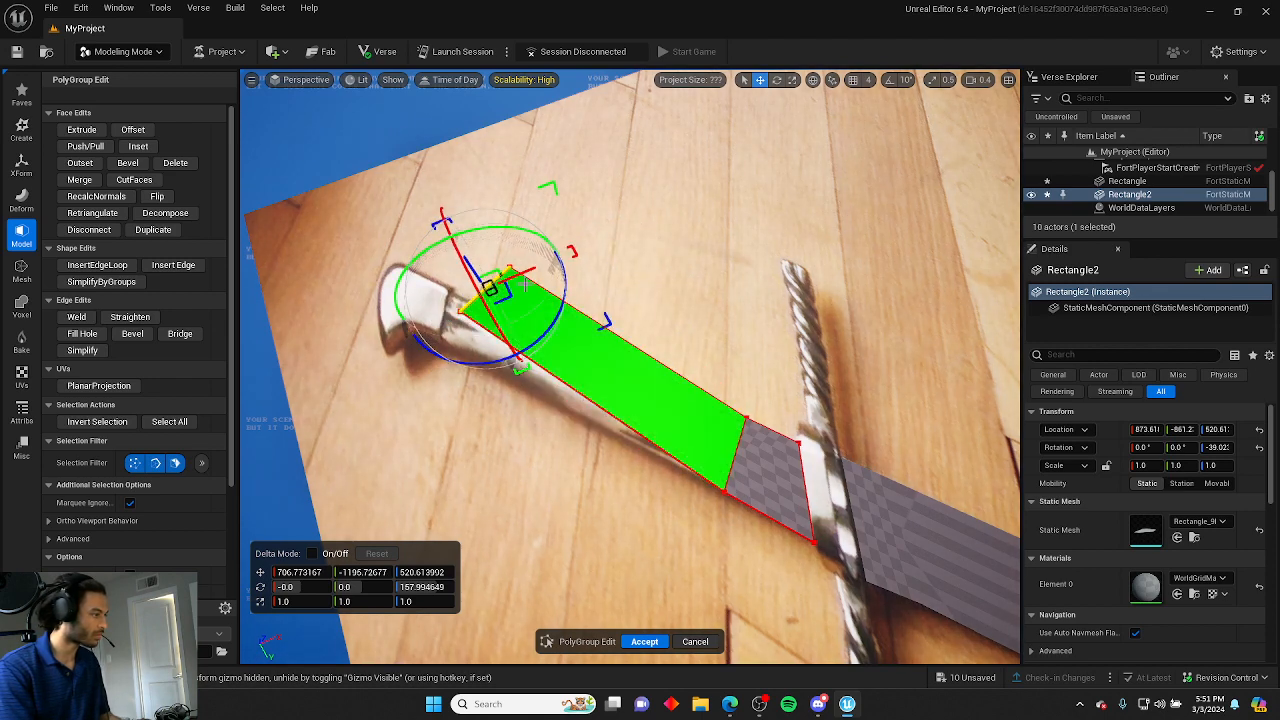
pyautogui.moveTo(524, 281); pyautogui.dragTo(481, 299)
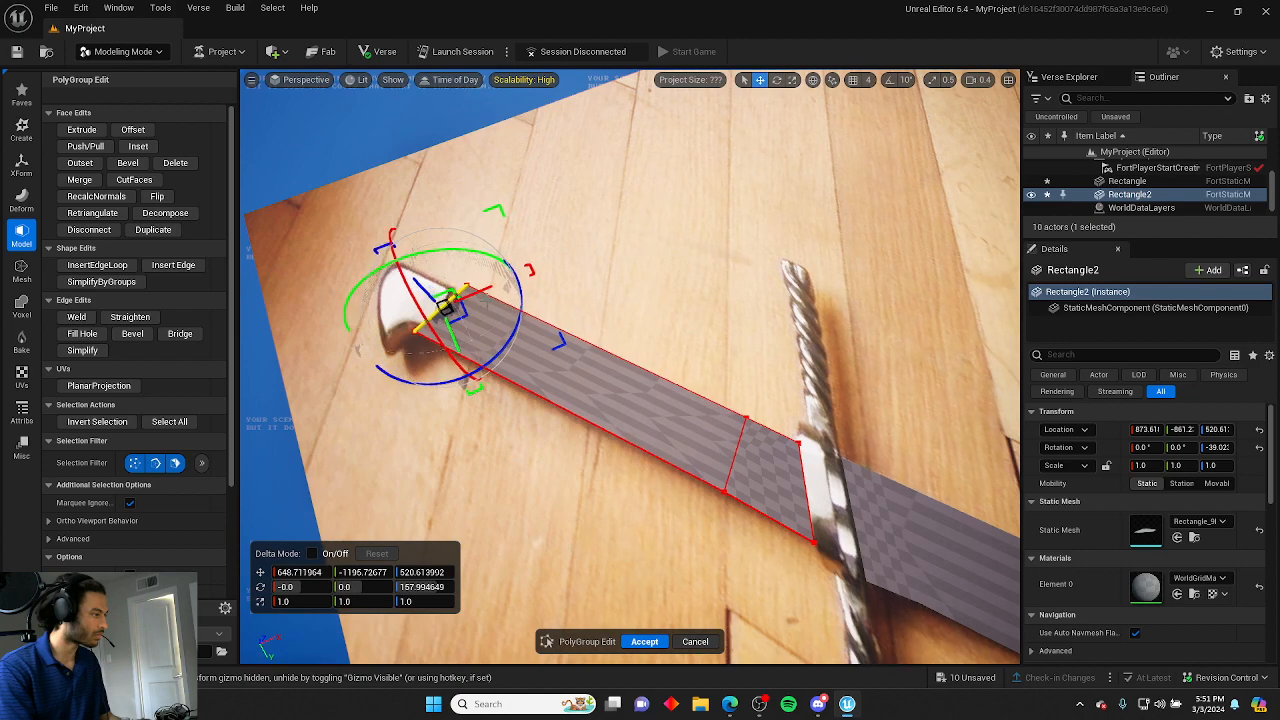
pyautogui.moveTo(491, 312); pyautogui.dragTo(258, 316, button='right')
pyautogui.moveTo(632, 397); pyautogui.dragTo(664, 402)
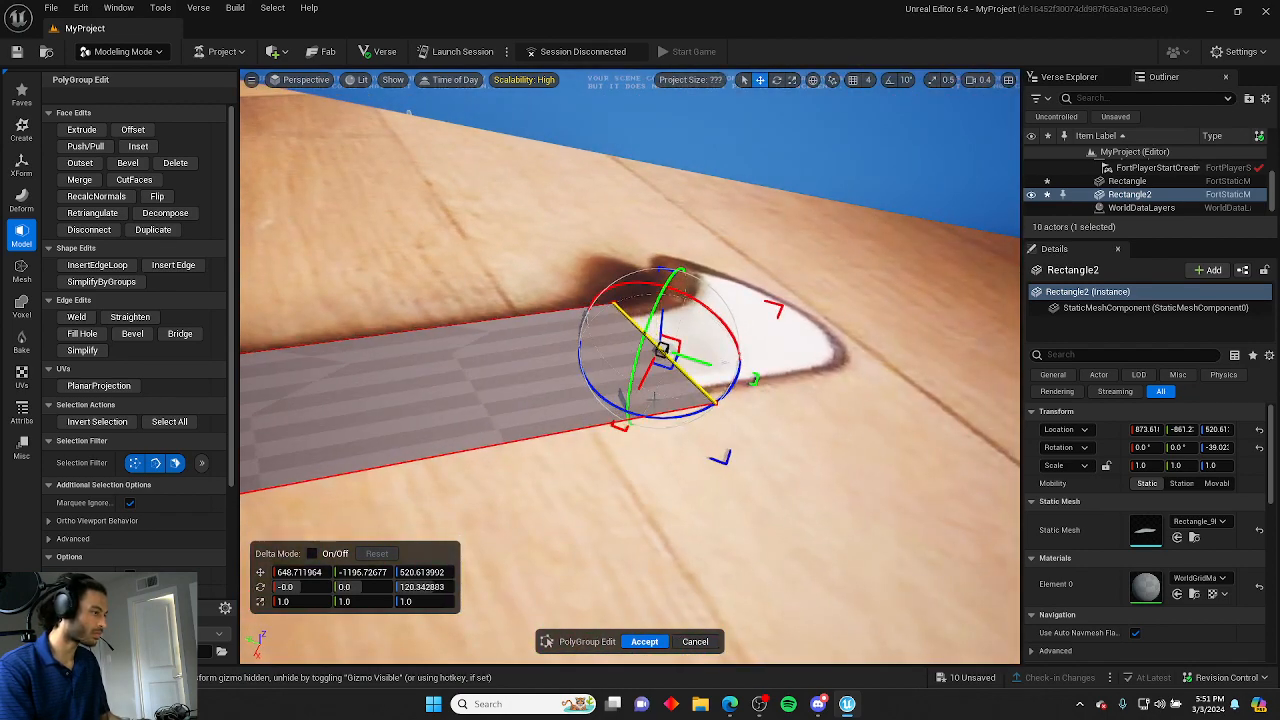
pyautogui.moveTo(650, 402)
pyautogui.mouseDown(button='right')
pyautogui.moveTo(465, 420)
pyautogui.moveTo(560, 405)
pyautogui.moveTo(672, 335)
pyautogui.moveTo(800, 335)
pyautogui.moveTo(629, 409)
pyautogui.mouseUp(button='right')
pyautogui.click(643, 400)
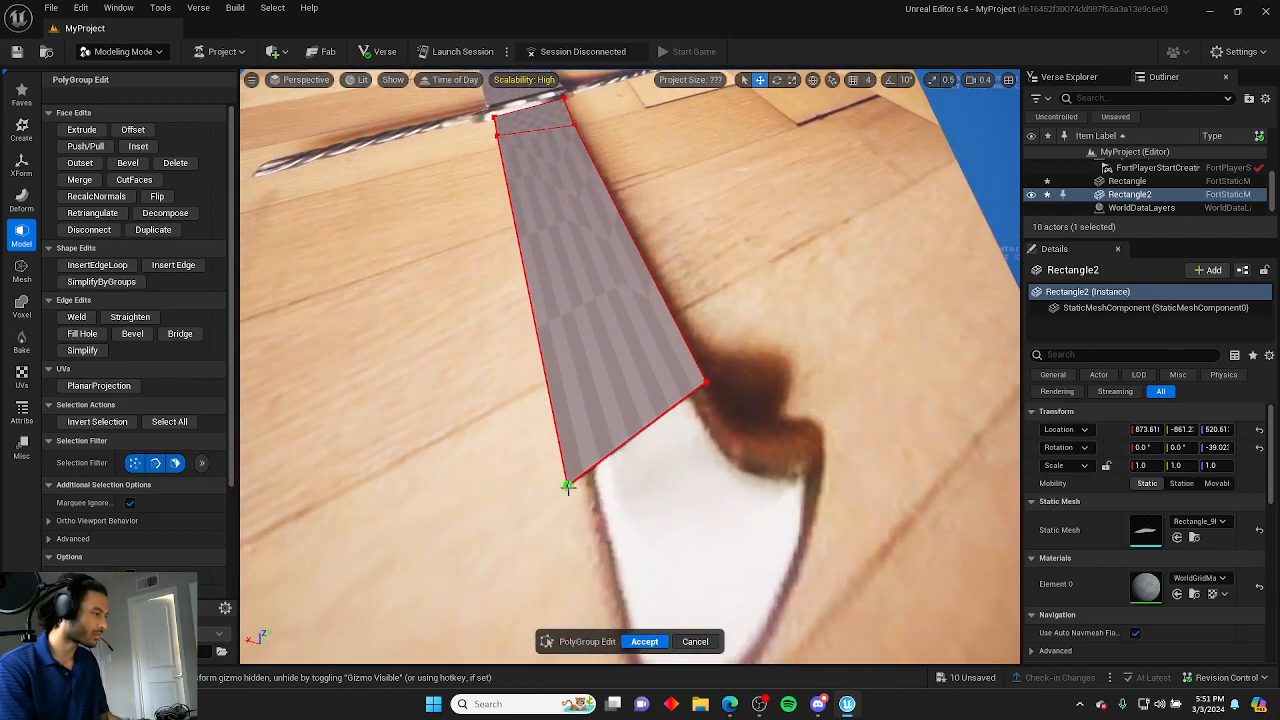
# Move the handle strip's end vertices to fit the grip toward the pommel, then accept the PolyGroup Edit.
pyautogui.click(567, 487)
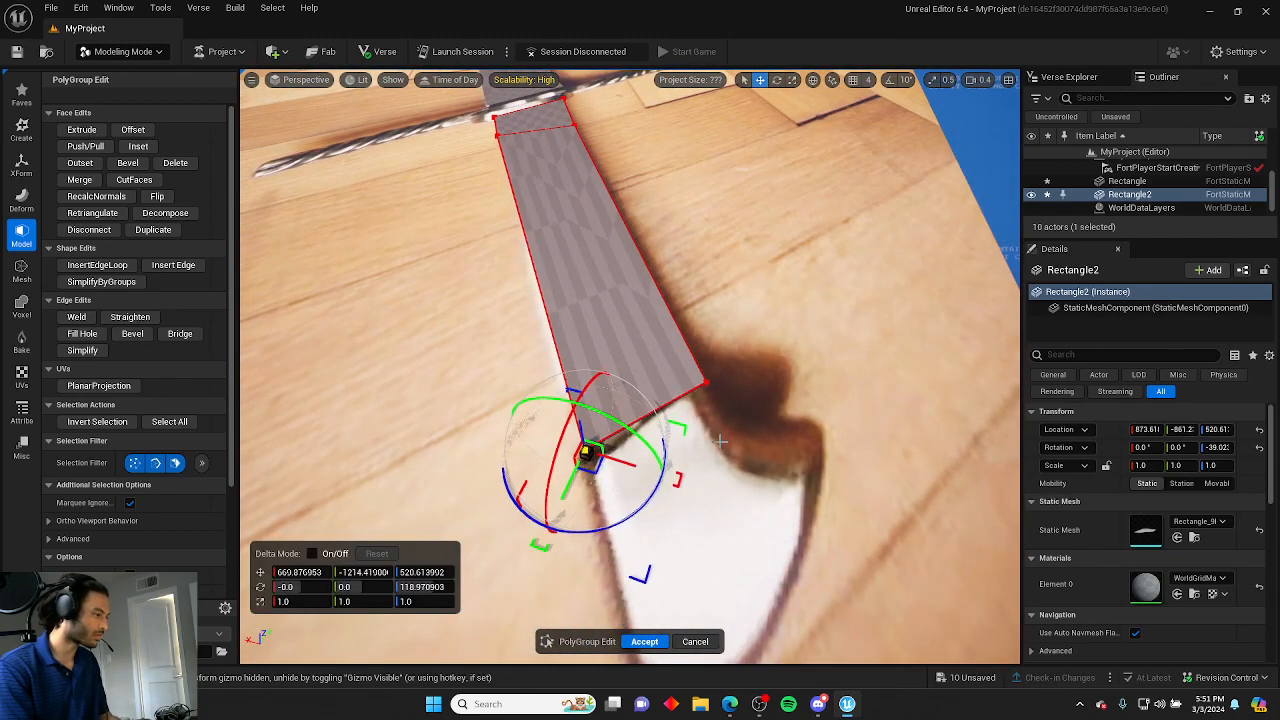
pyautogui.moveTo(630, 400); pyautogui.dragTo(620, 335, button='right')
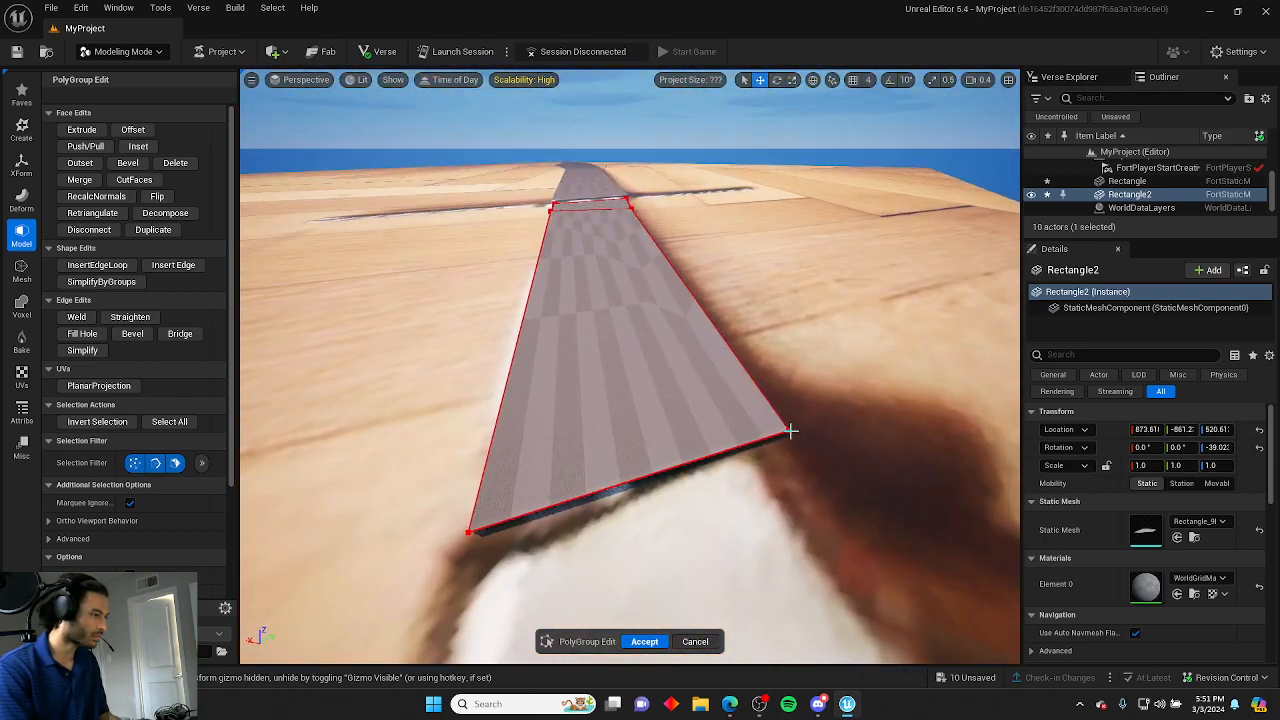
pyautogui.click(790, 431)
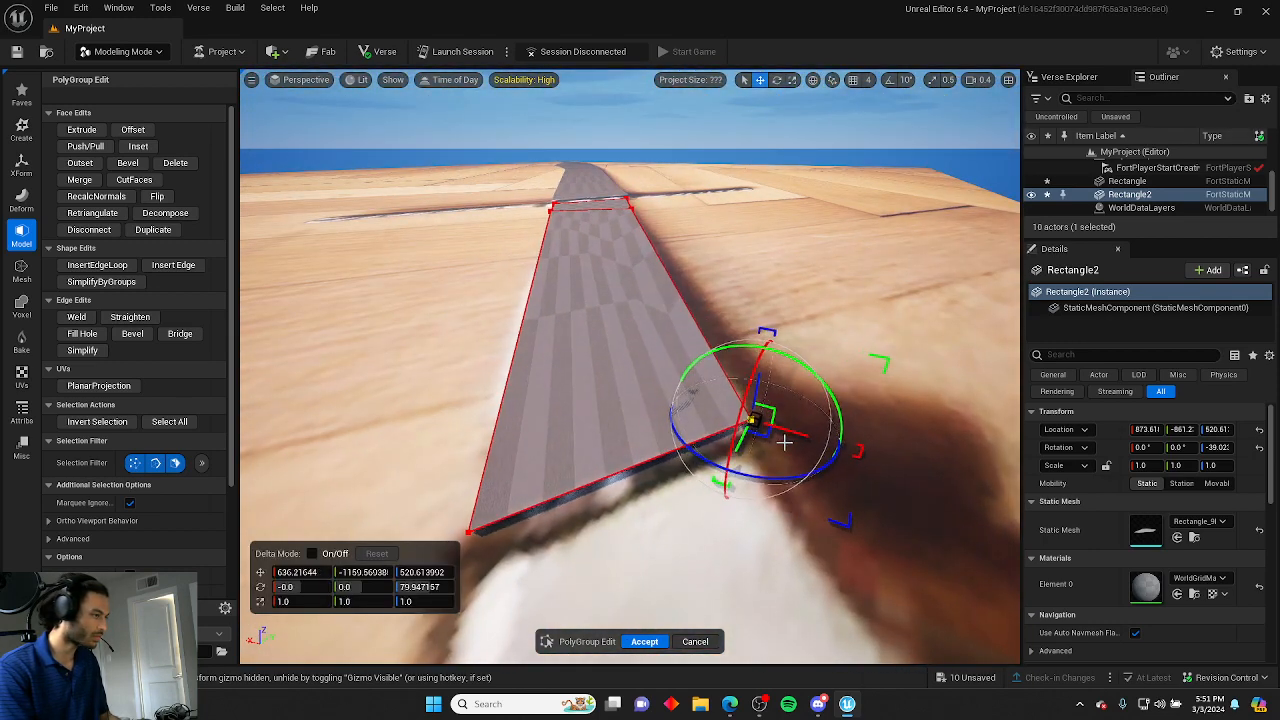
pyautogui.click(791, 323)
pyautogui.moveTo(791, 323); pyautogui.dragTo(1270, 458, button='right')
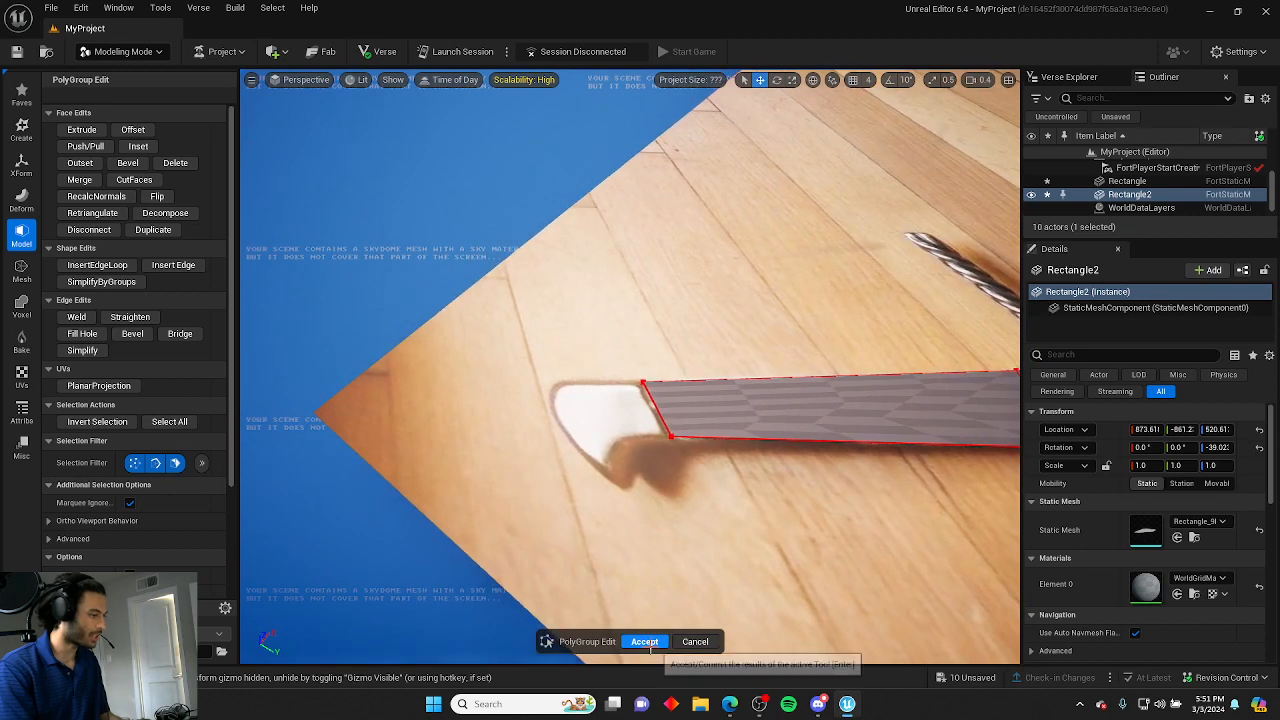
pyautogui.click(644, 641)
# Create a new rectangle over the pommel, rotate it about 38 degrees to match, and accept it.
pyautogui.click(21, 92)
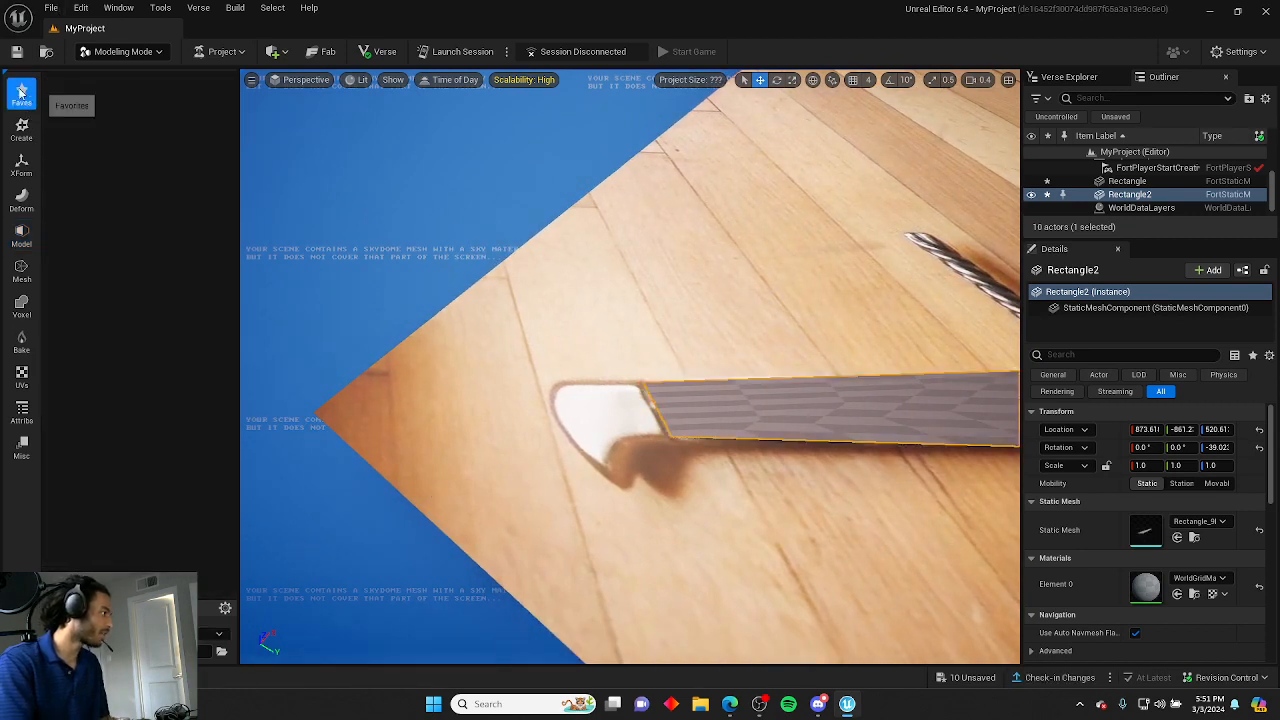
pyautogui.click(21, 130)
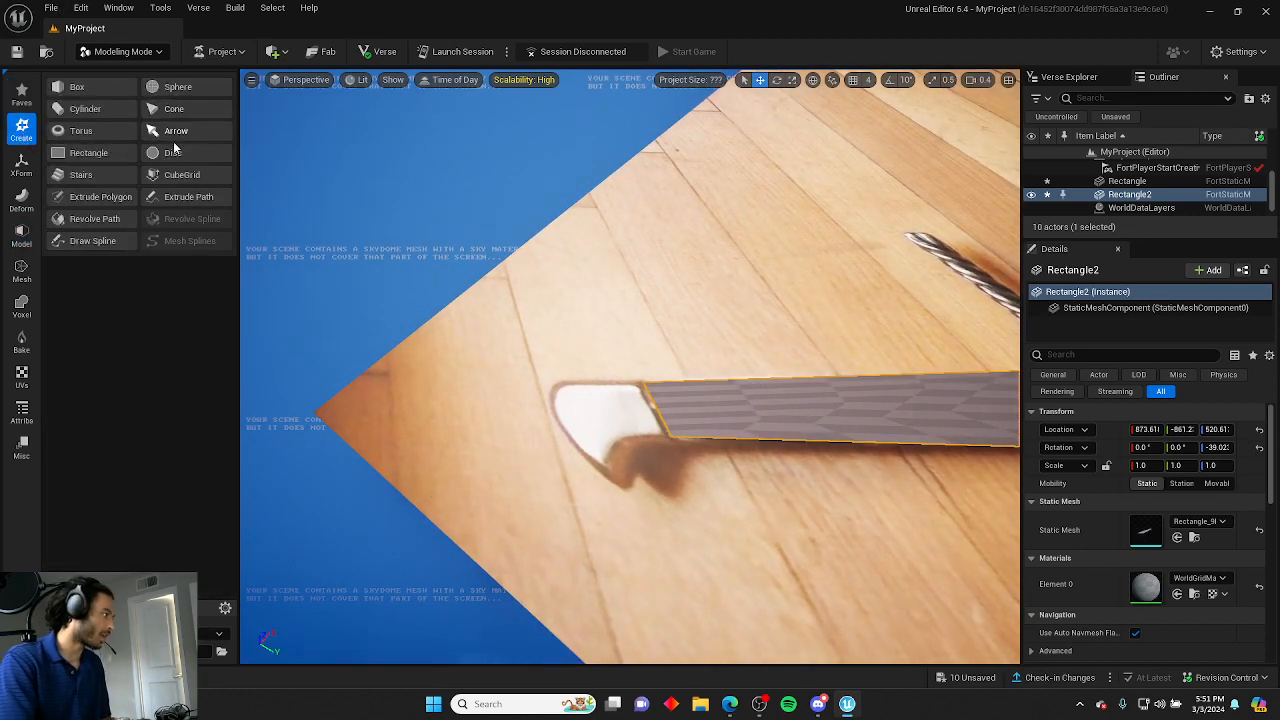
pyautogui.click(80, 154)
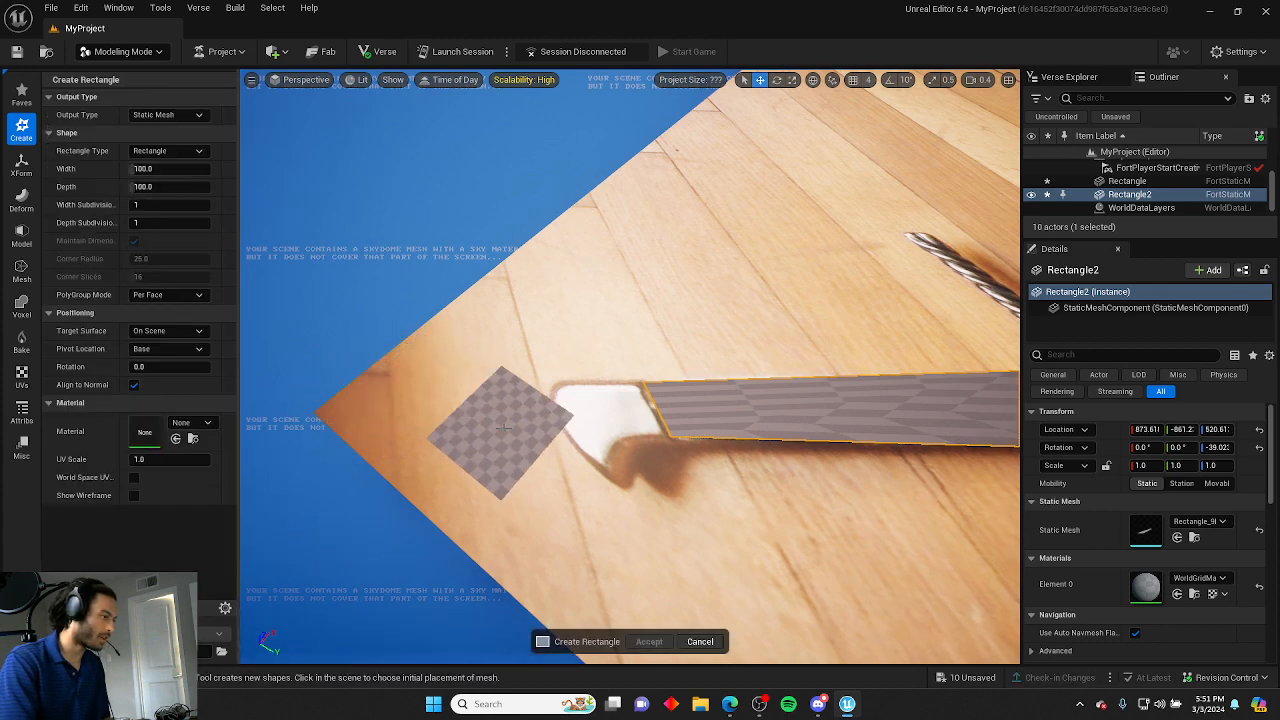
pyautogui.click(598, 432)
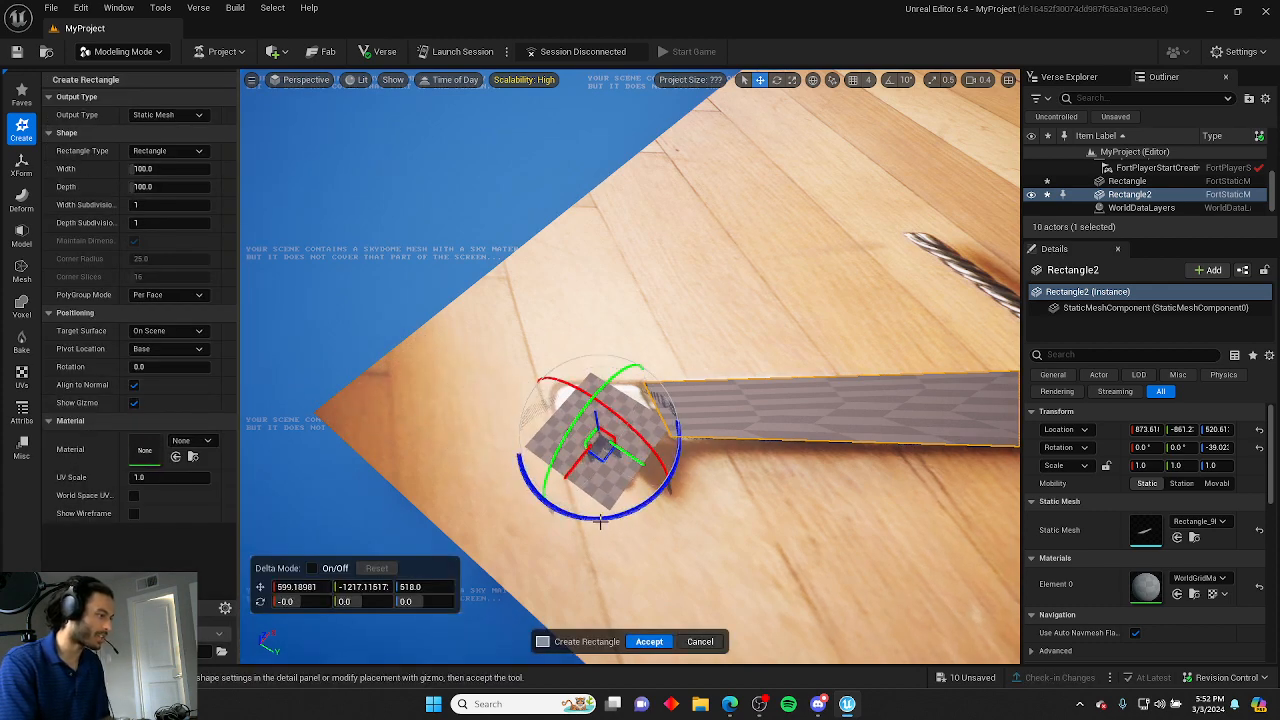
pyautogui.moveTo(600, 520); pyautogui.dragTo(541, 505)
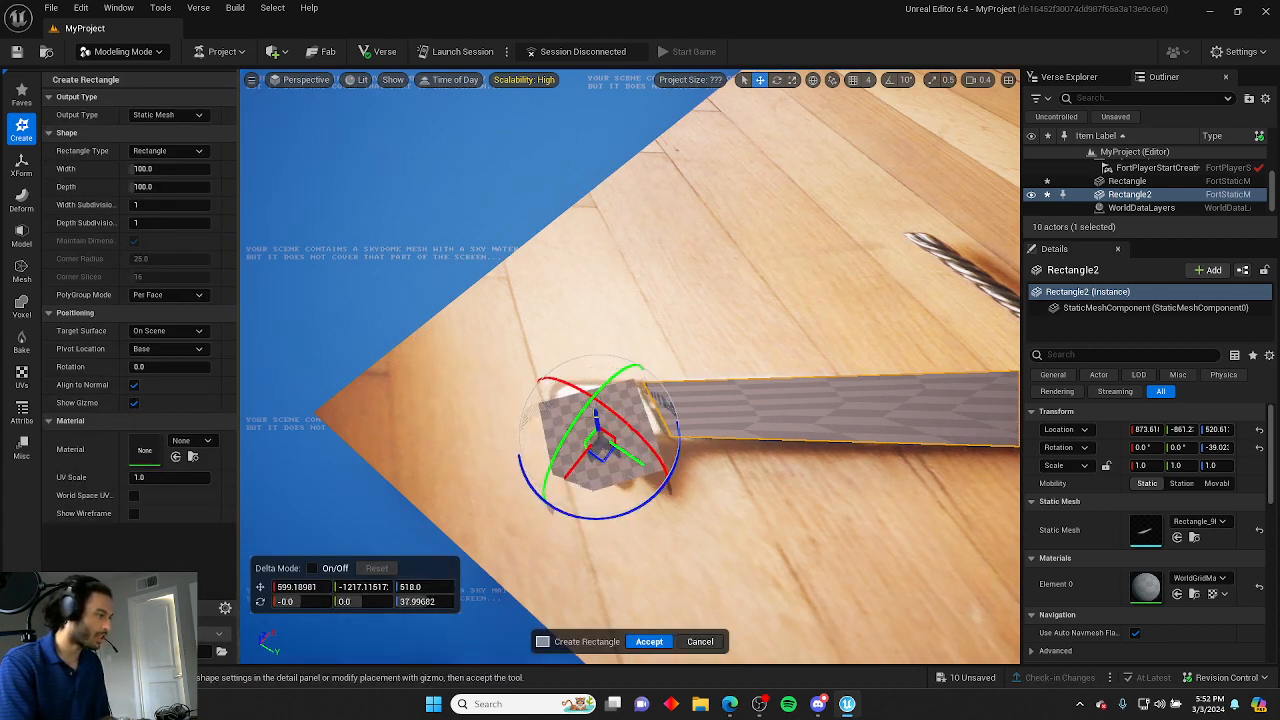
pyautogui.moveTo(541, 505); pyautogui.dragTo(771, 450, button='right')
pyautogui.moveTo(786, 285); pyautogui.dragTo(792, 272)
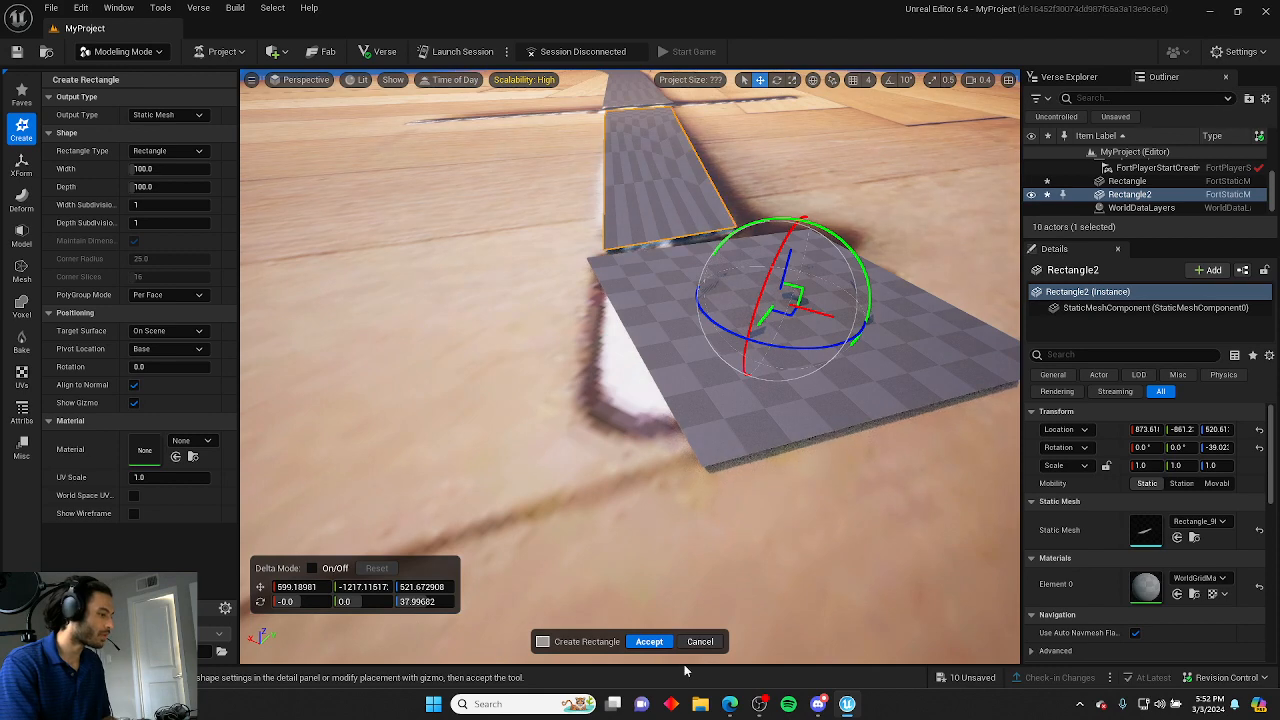
pyautogui.click(649, 641)
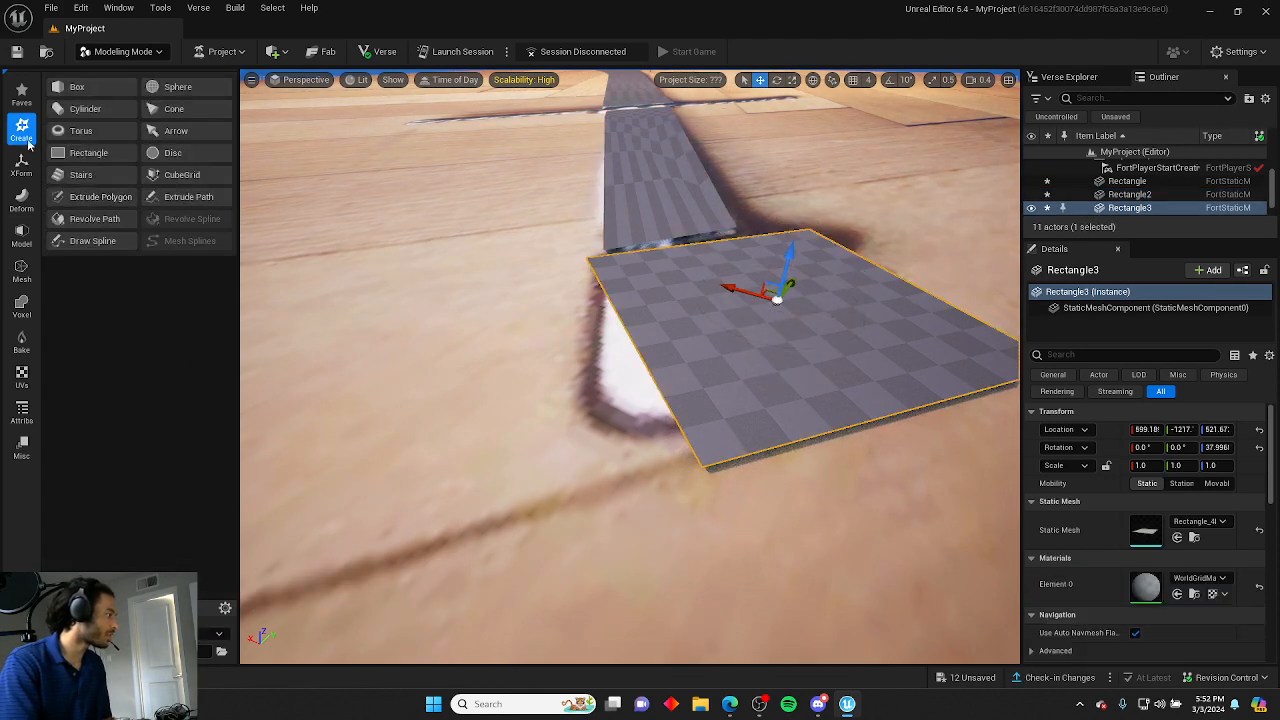
# Open PolyGroup Edit on the pommel rectangle and pull two of its corners onto the handle strip's end.
pyautogui.click(21, 200)
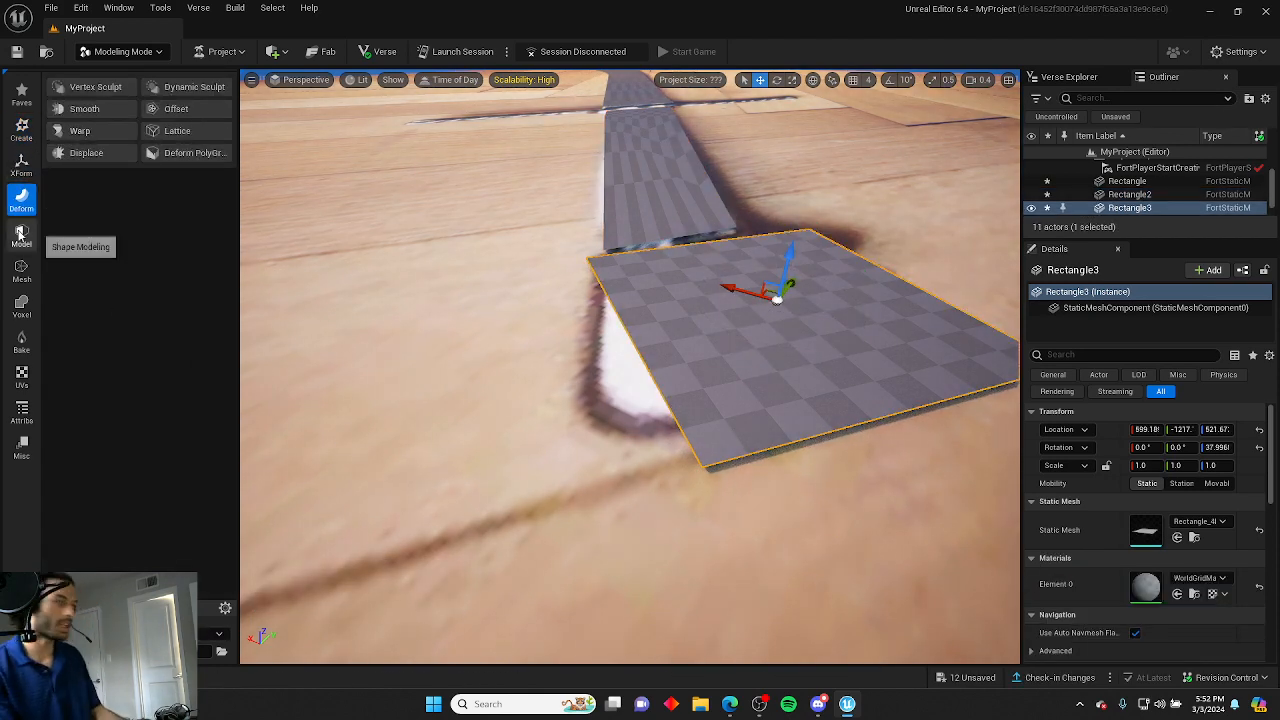
pyautogui.click(21, 236)
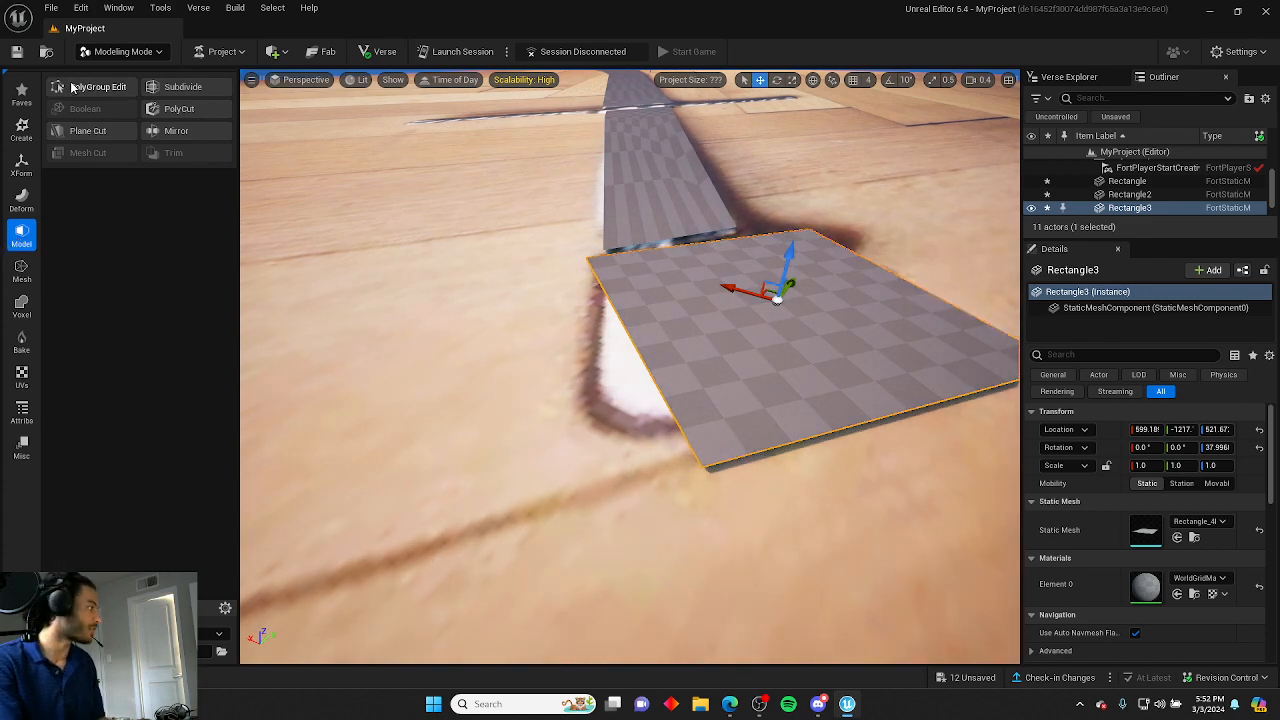
pyautogui.click(79, 88)
pyautogui.moveTo(539, 297); pyautogui.dragTo(745, 420, button='right')
pyautogui.click(490, 386)
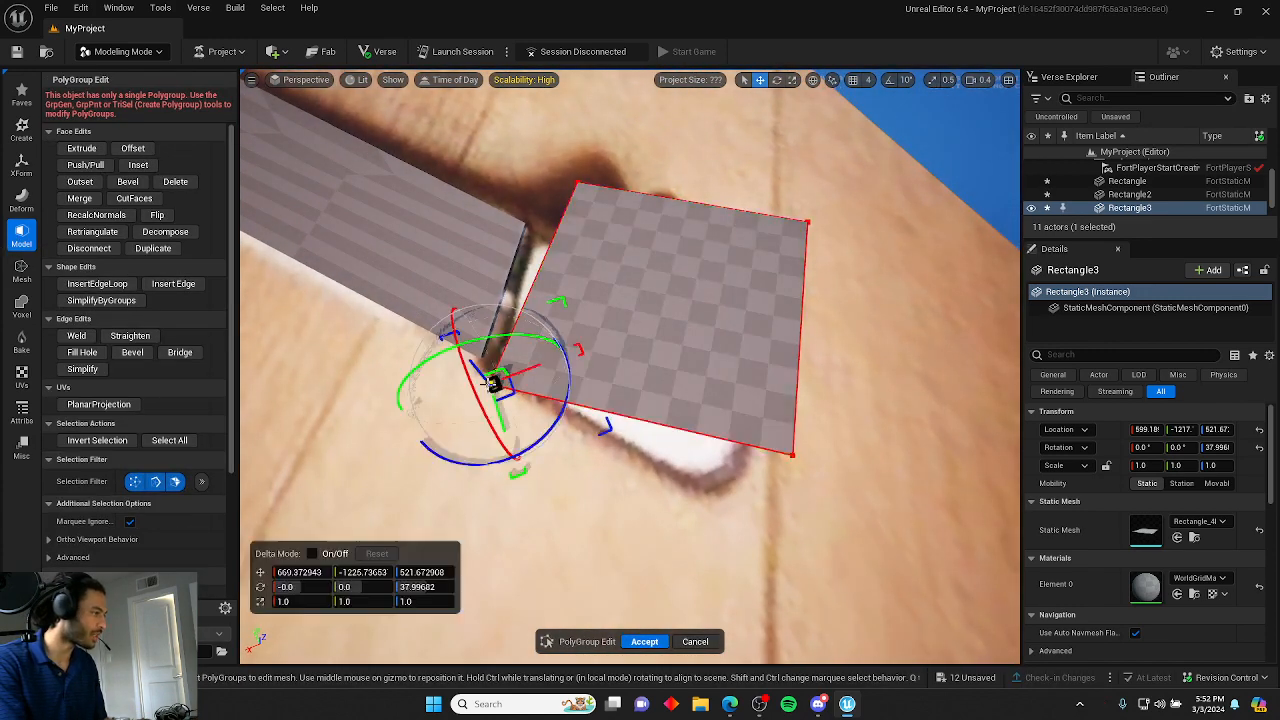
pyautogui.moveTo(493, 386); pyautogui.dragTo(590, 400, button='right')
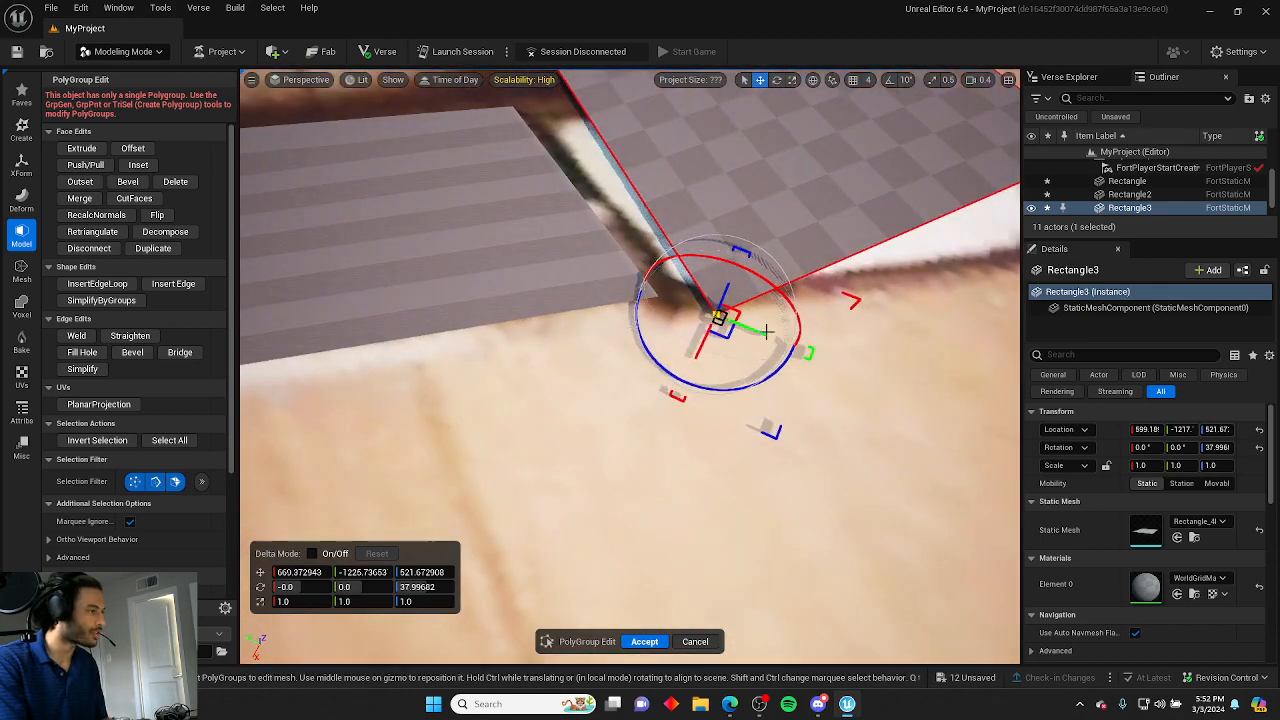
pyautogui.moveTo(760, 333); pyautogui.dragTo(790, 440, button='right')
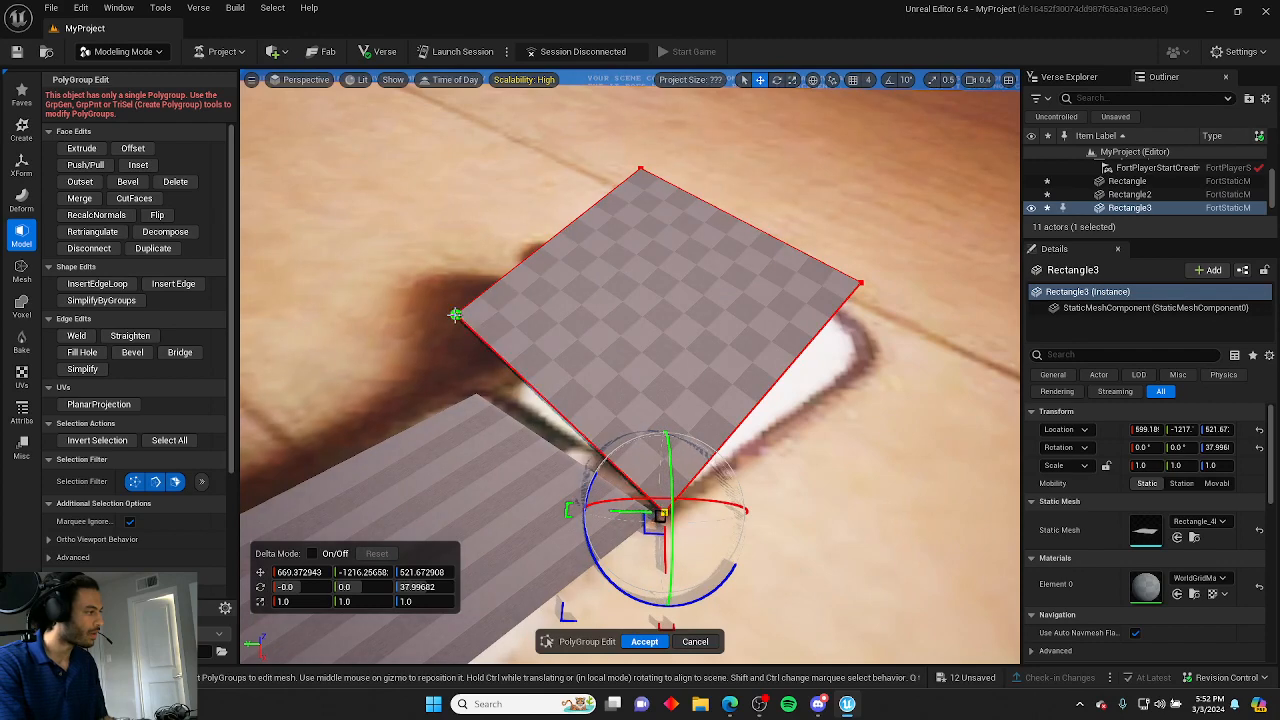
pyautogui.click(455, 315)
pyautogui.moveTo(453, 312); pyautogui.dragTo(513, 398)
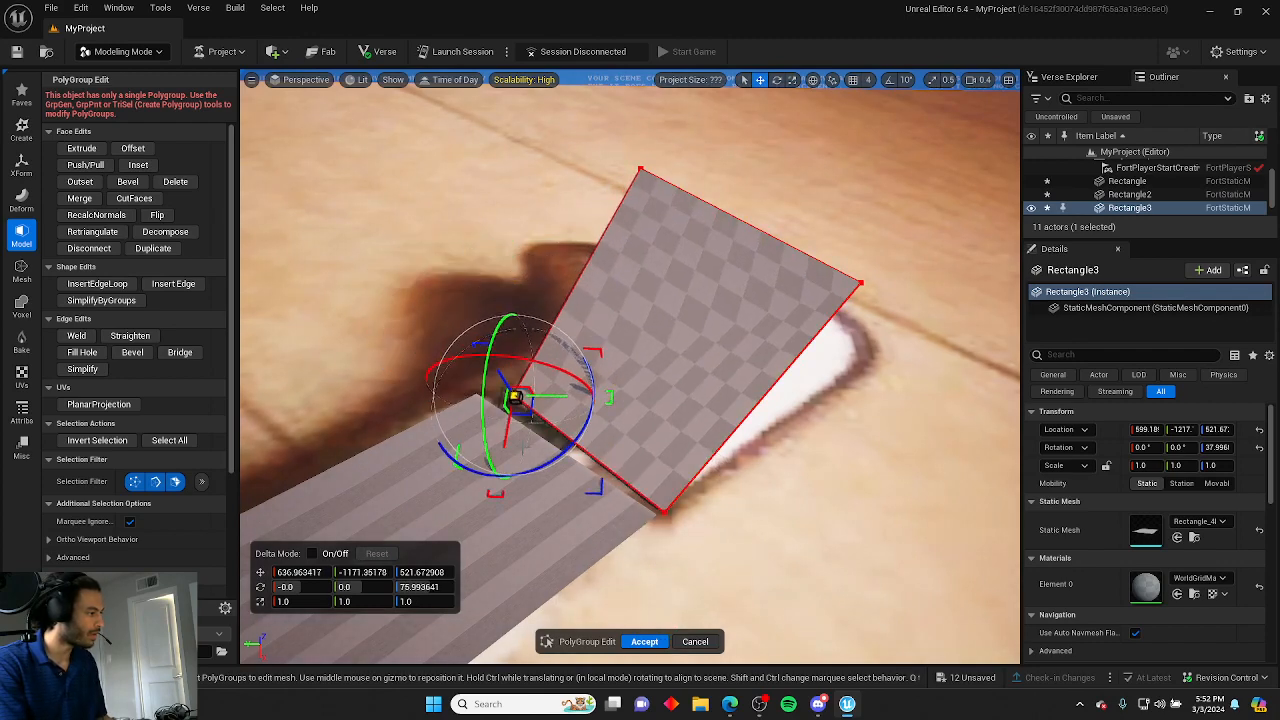
# Move the pommel rectangle's remaining corners to outline the pommel shape, then accept.
pyautogui.click(665, 513)
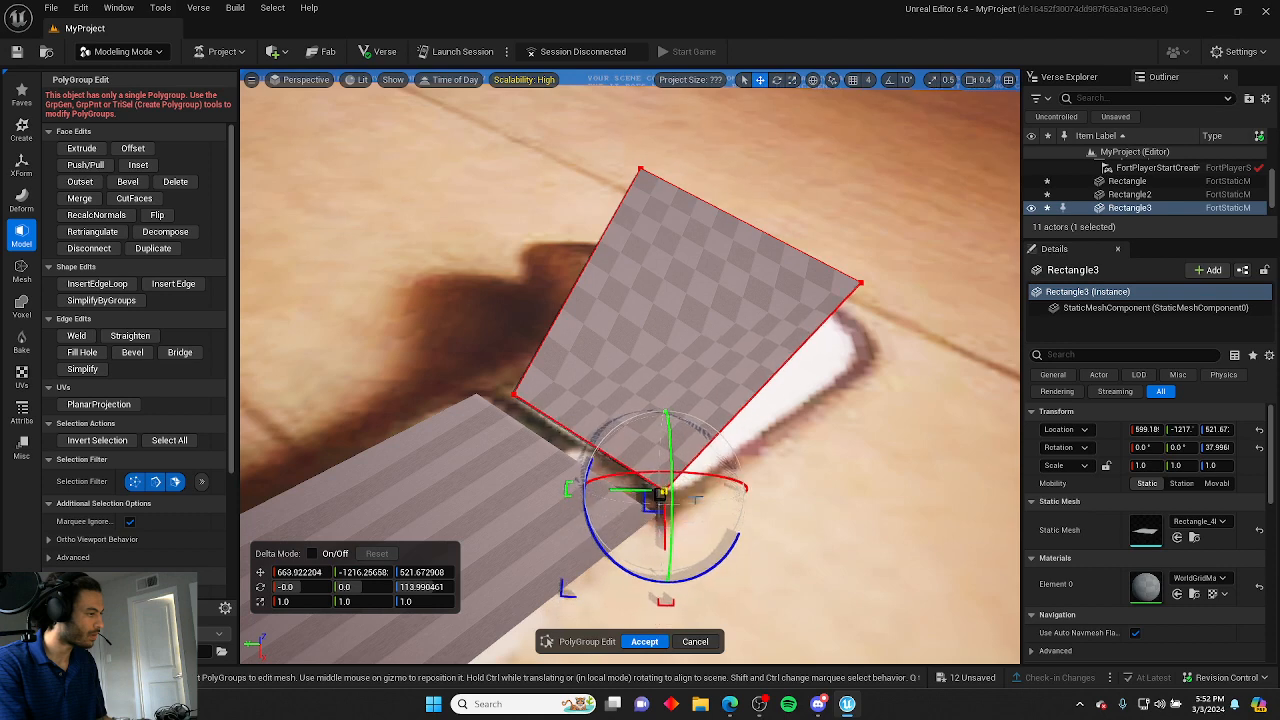
pyautogui.click(861, 282)
pyautogui.moveTo(855, 292); pyautogui.dragTo(880, 369)
pyautogui.click(842, 205)
pyautogui.moveTo(842, 205); pyautogui.dragTo(572, 330, button='right')
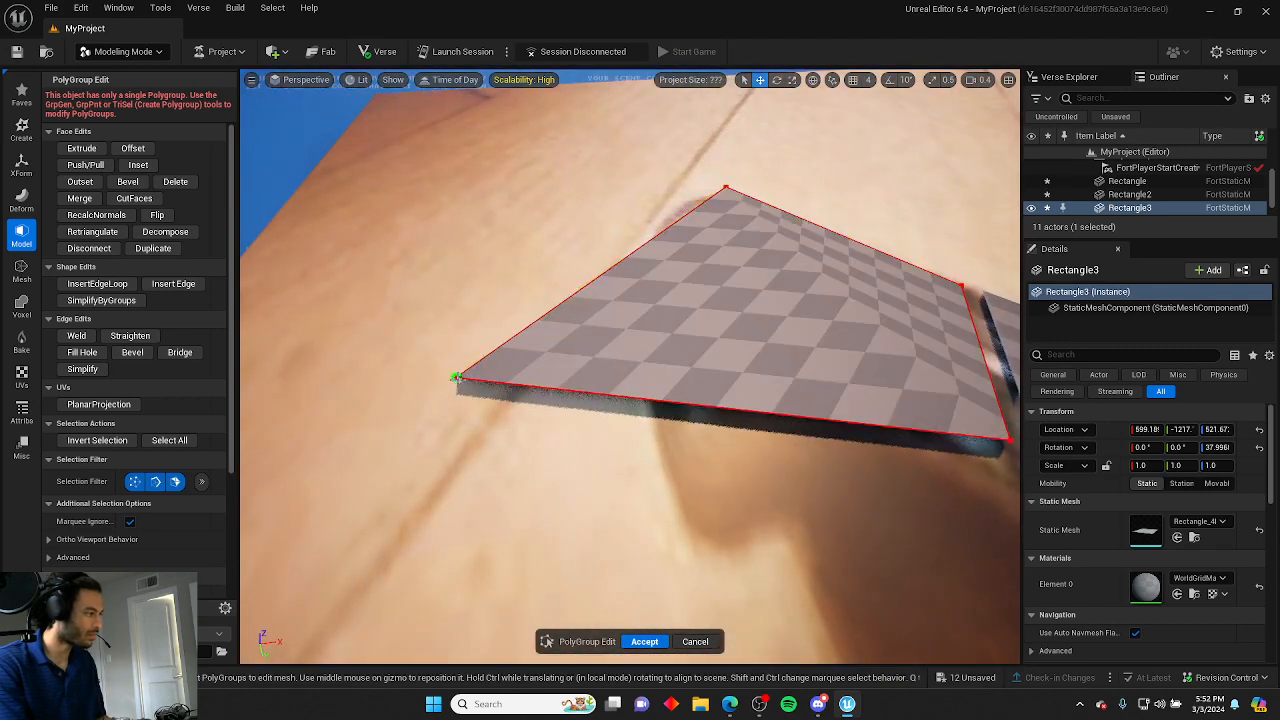
pyautogui.click(455, 377)
pyautogui.moveTo(458, 377); pyautogui.dragTo(810, 394)
pyautogui.moveTo(810, 394); pyautogui.dragTo(450, 255, button='right')
pyautogui.moveTo(570, 250); pyautogui.dragTo(820, 390, button='right')
pyautogui.click(608, 245)
pyautogui.moveTo(400, 205); pyautogui.dragTo(499, 202, button='right')
pyautogui.click(644, 641)
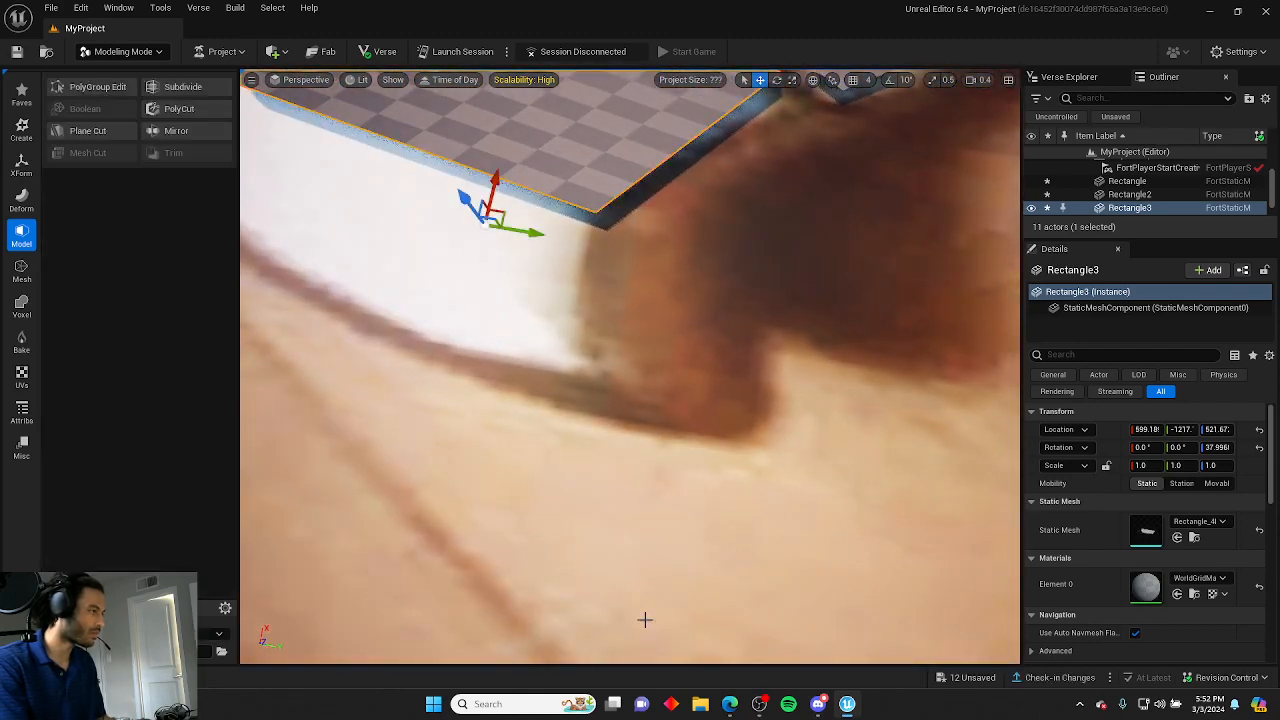
# Lower the pommel rectangle slightly so it sits under the handle strip.
pyautogui.moveTo(643, 617); pyautogui.dragTo(623, 571, button='right')
pyautogui.moveTo(443, 582)
pyautogui.mouseDown()
pyautogui.moveTo(458, 607)
pyautogui.moveTo(450, 592)
pyautogui.mouseUp()
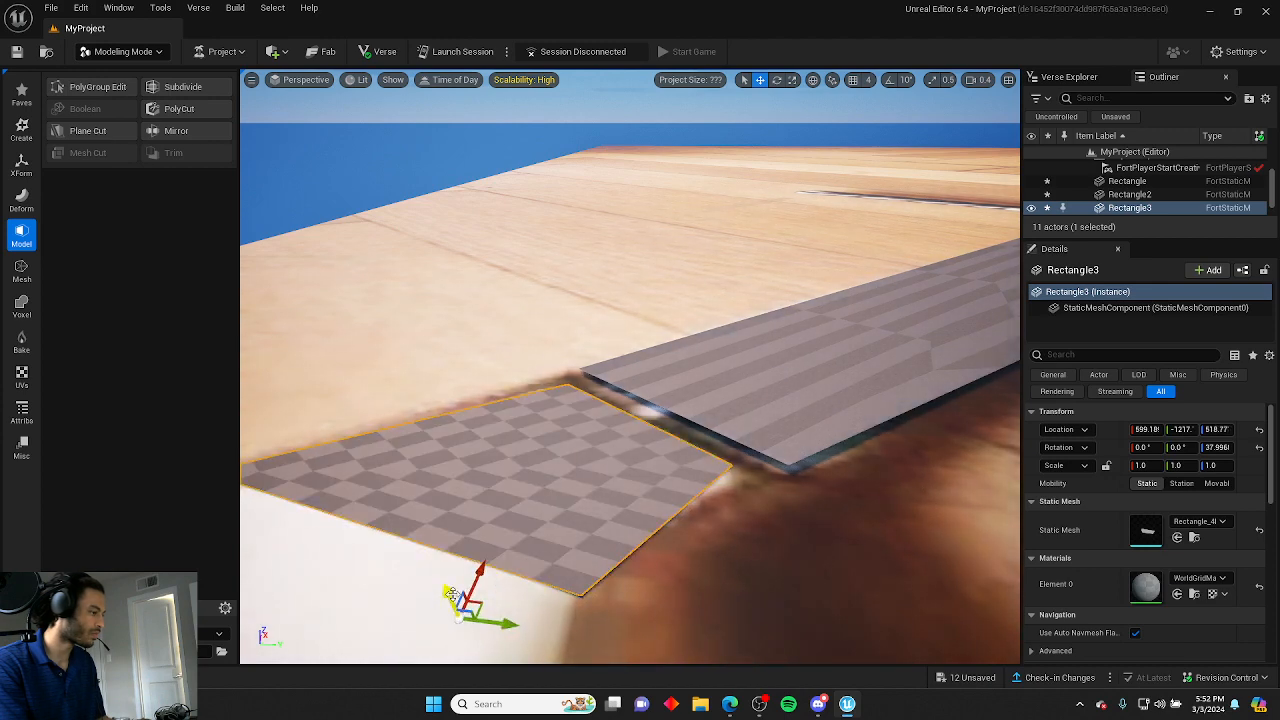
pyautogui.moveTo(562, 603); pyautogui.dragTo(272, 279, button='right')
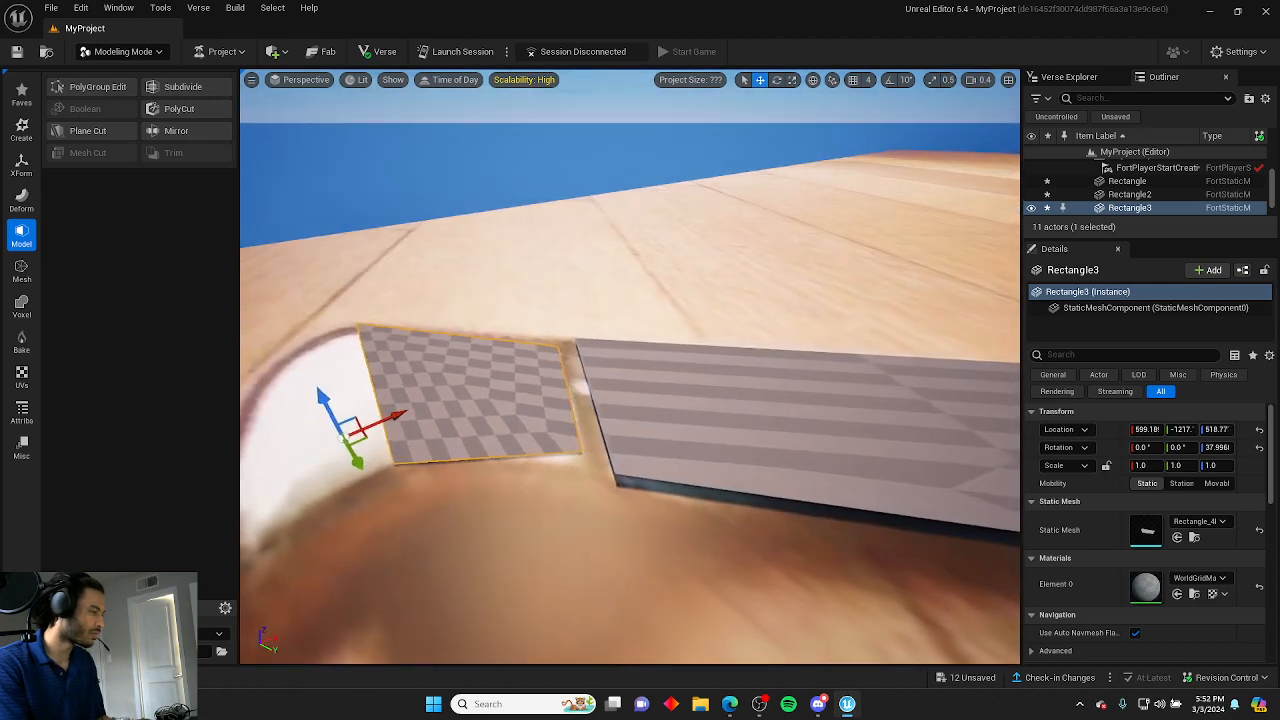
# Reopen PolyGroup Edit and reposition the pommel rectangle's corner vertices to trace the pommel edge.
pyautogui.click(97, 87)
pyautogui.click(570, 445)
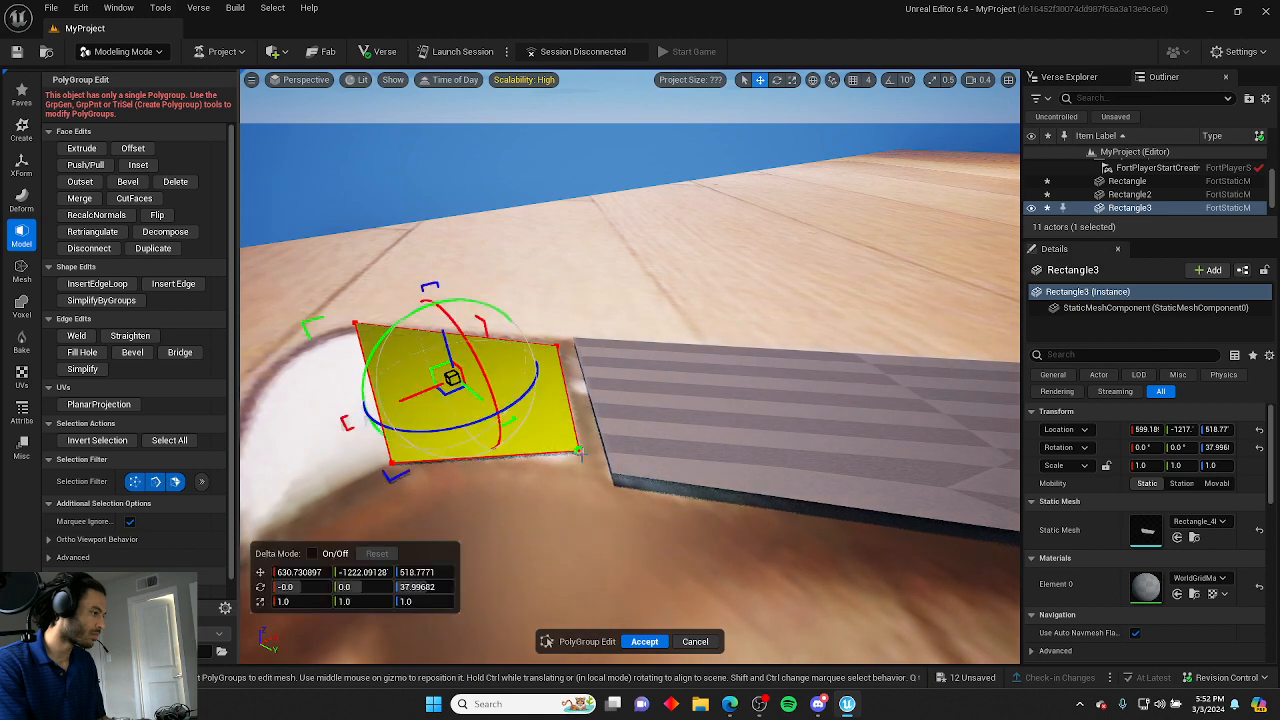
pyautogui.click(580, 447)
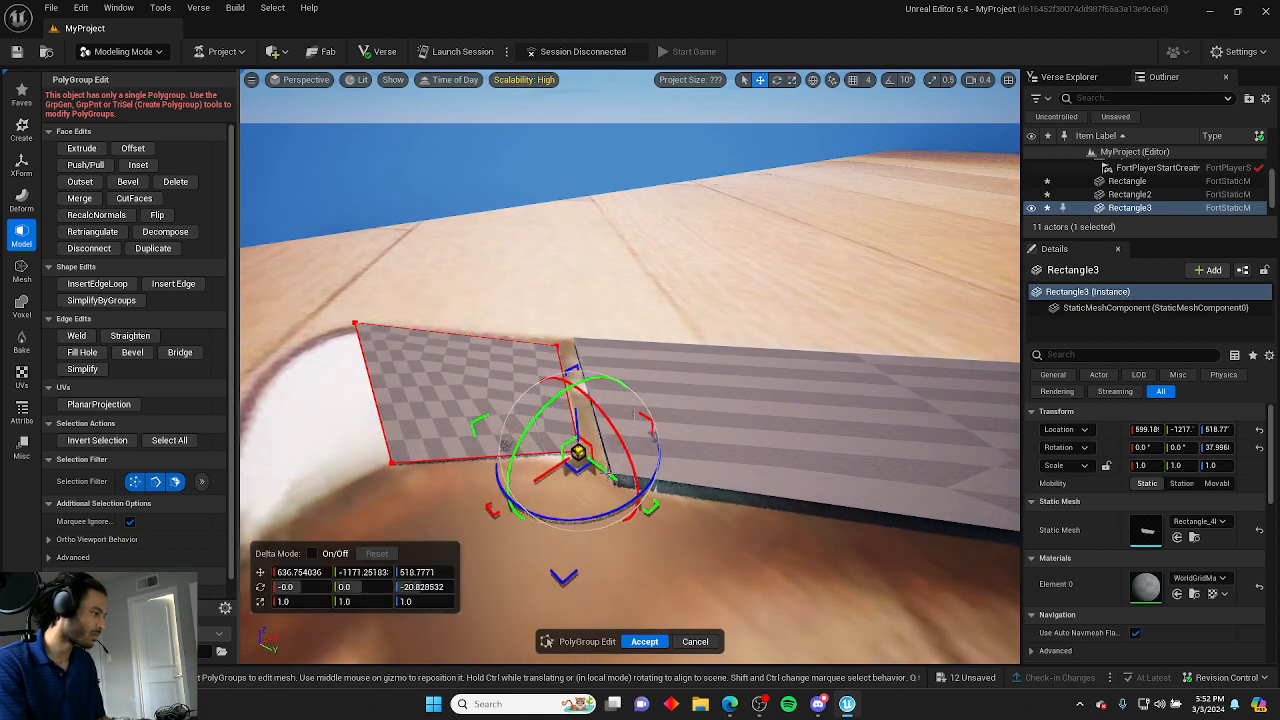
pyautogui.click(477, 553)
pyautogui.moveTo(444, 541); pyautogui.dragTo(610, 635, button='right')
pyautogui.moveTo(343, 549)
pyautogui.mouseDown(button='right')
pyautogui.moveTo(350, 575)
pyautogui.moveTo(343, 549)
pyautogui.mouseUp(button='right')
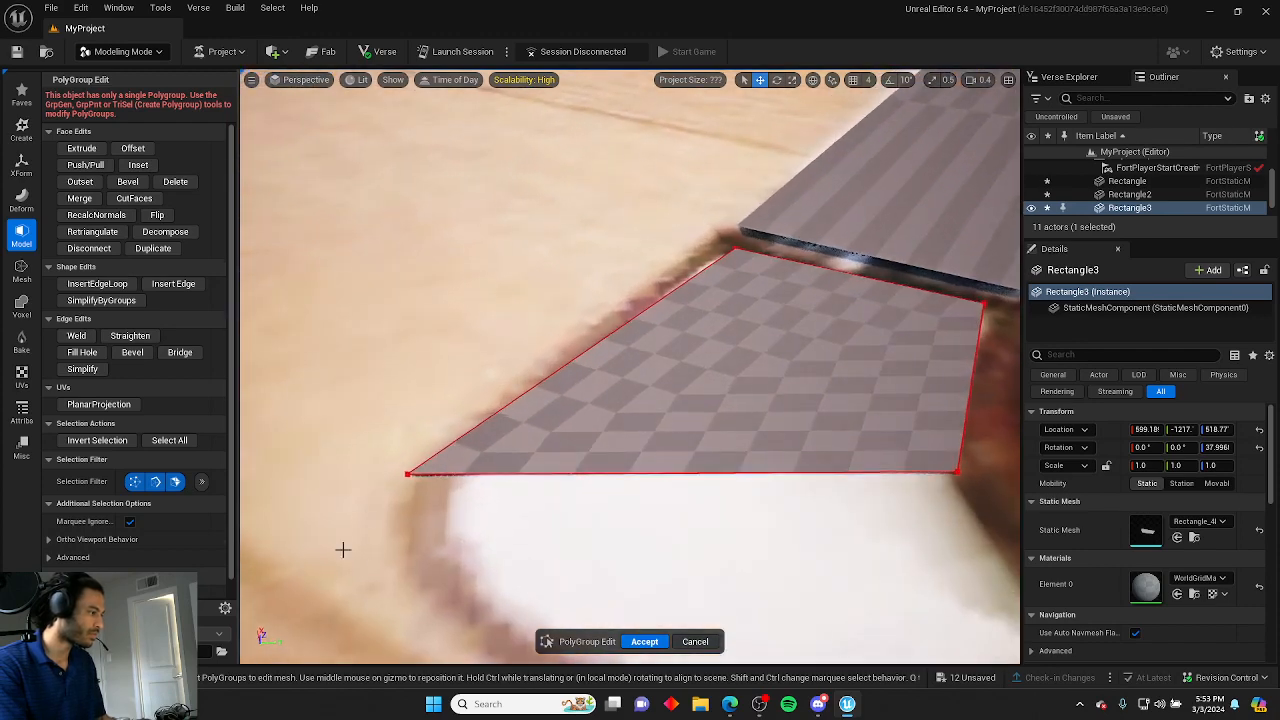
pyautogui.click(406, 476)
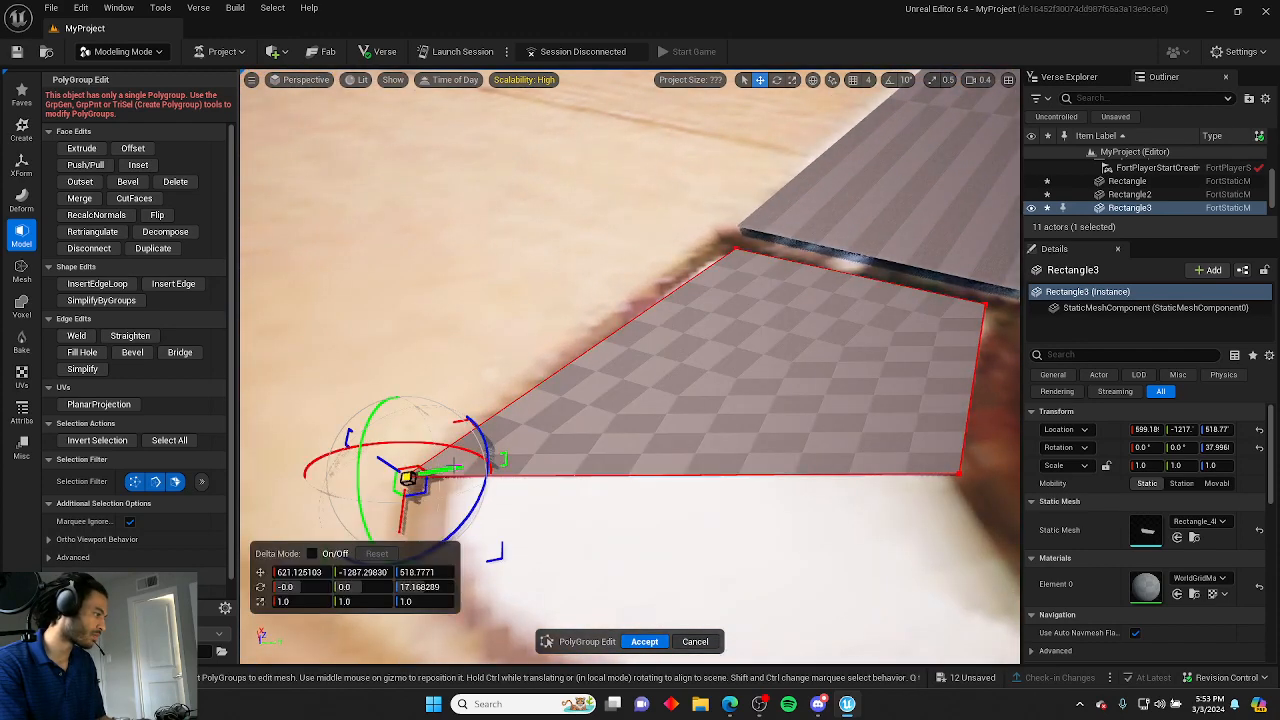
pyautogui.moveTo(453, 466); pyautogui.dragTo(476, 469)
pyautogui.click(366, 378)
pyautogui.moveTo(366, 378); pyautogui.dragTo(520, 374, button='right')
pyautogui.click(583, 348)
pyautogui.moveTo(565, 377); pyautogui.dragTo(545, 394)
pyautogui.click(403, 367)
pyautogui.moveTo(403, 367); pyautogui.dragTo(490, 362, button='right')
# Insert an edge loop across the pommel piece and accept the edit.
pyautogui.click(100, 284)
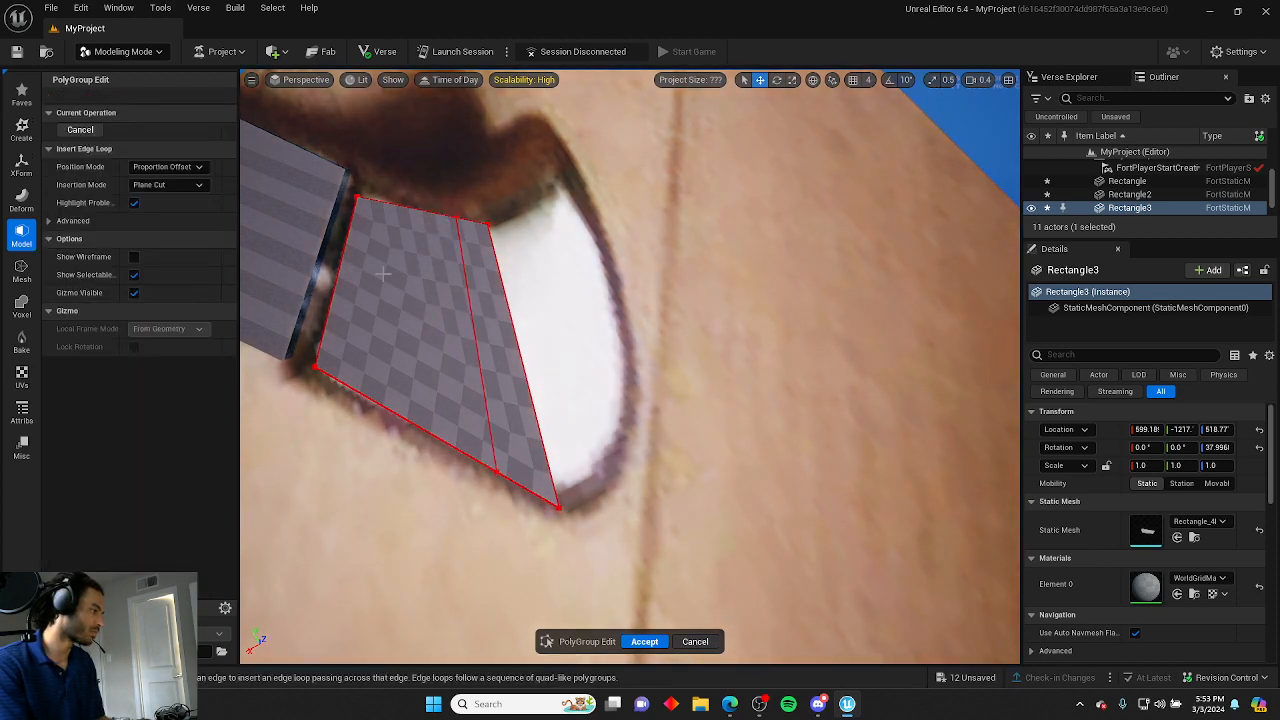
pyautogui.click(80, 129)
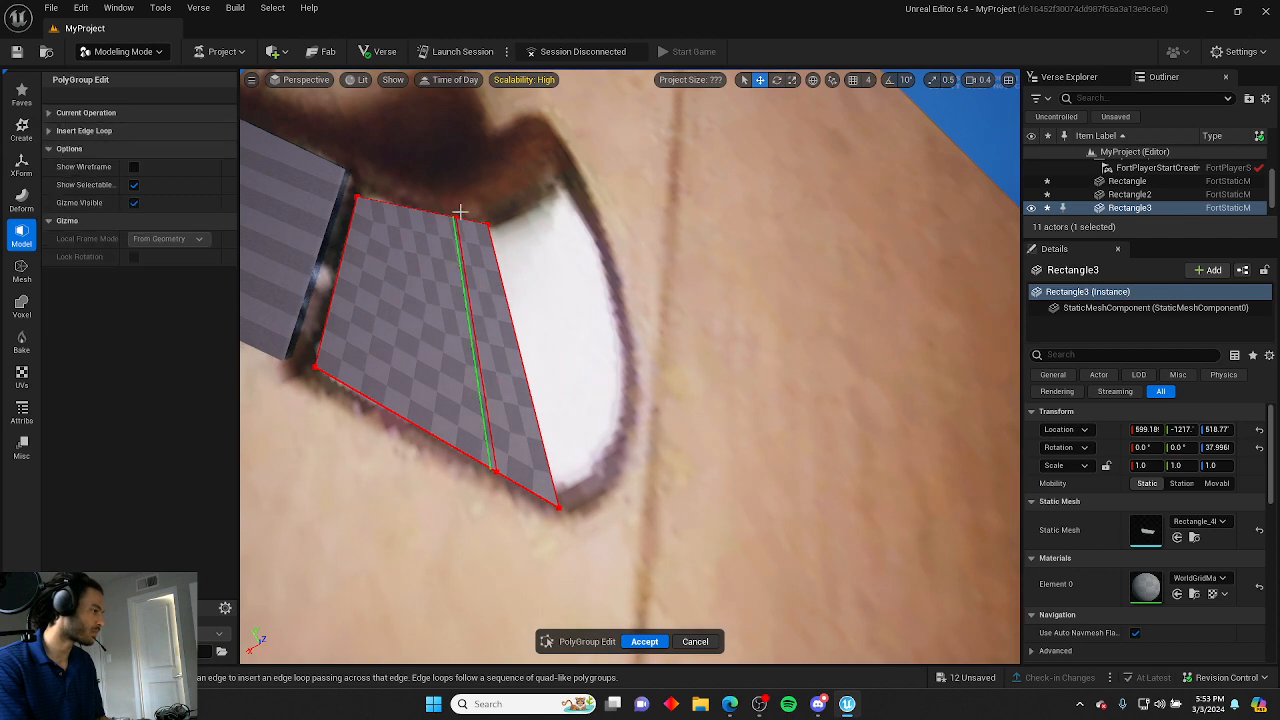
pyautogui.click(645, 642)
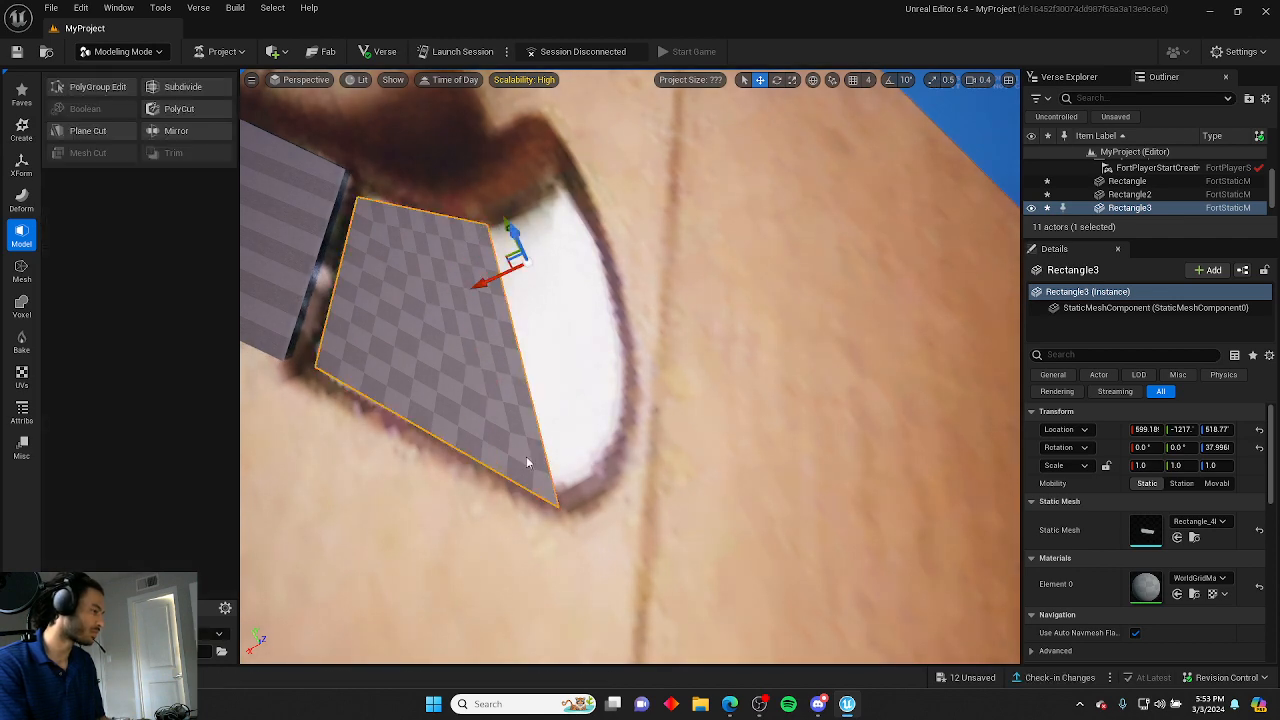
# Reopen PolyGroup Edit and move the pommel's outer corner vertices outward to follow its curved rim.
pyautogui.click(90, 87)
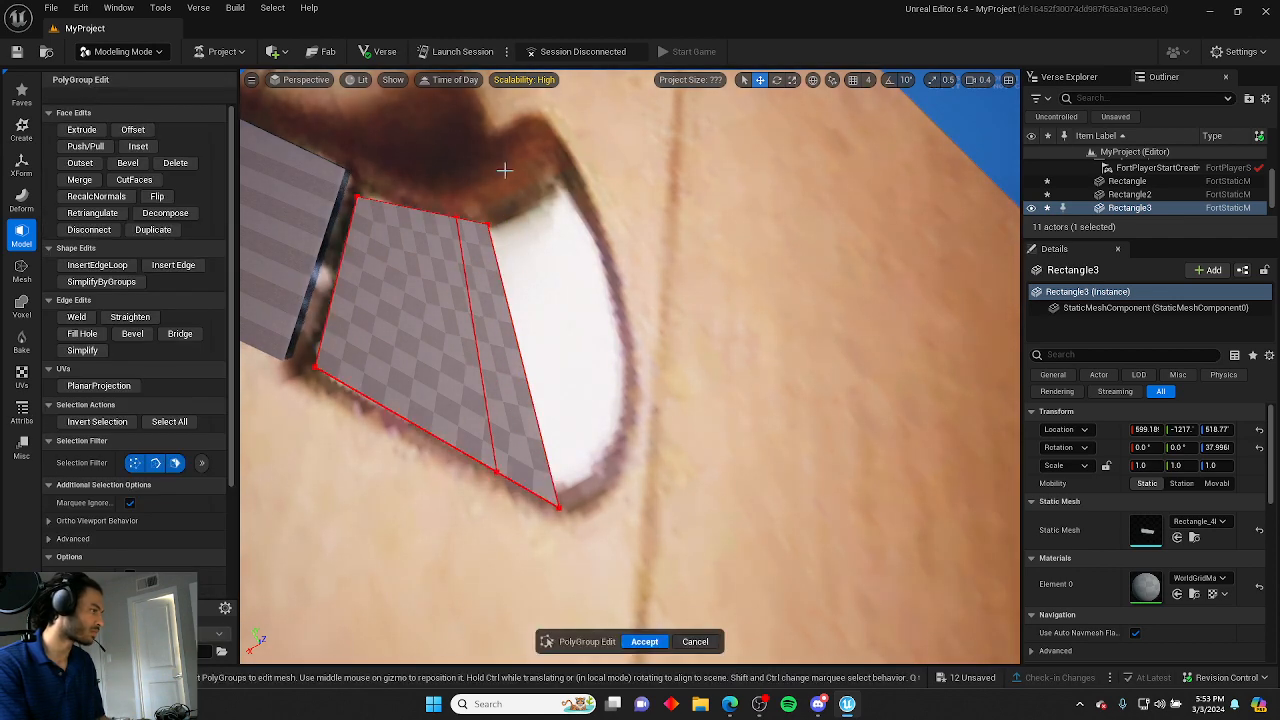
pyautogui.click(490, 220)
pyautogui.moveTo(500, 214); pyautogui.dragTo(580, 217)
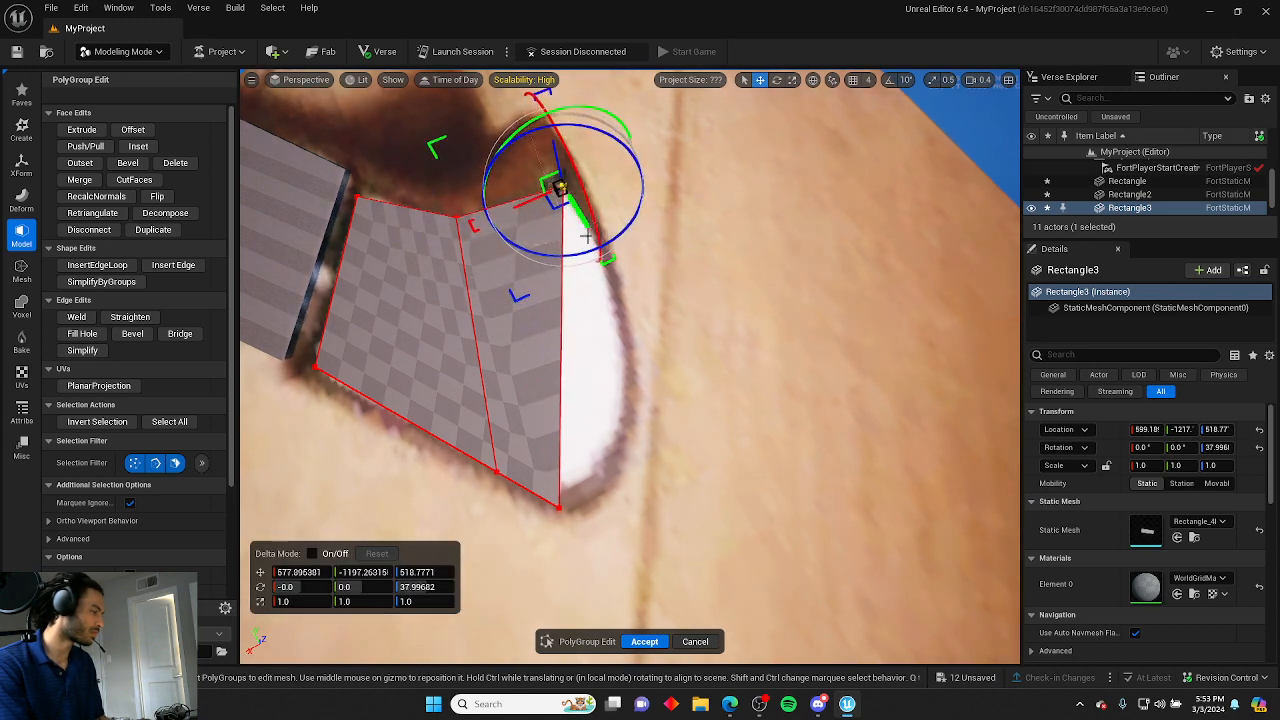
pyautogui.click(557, 505)
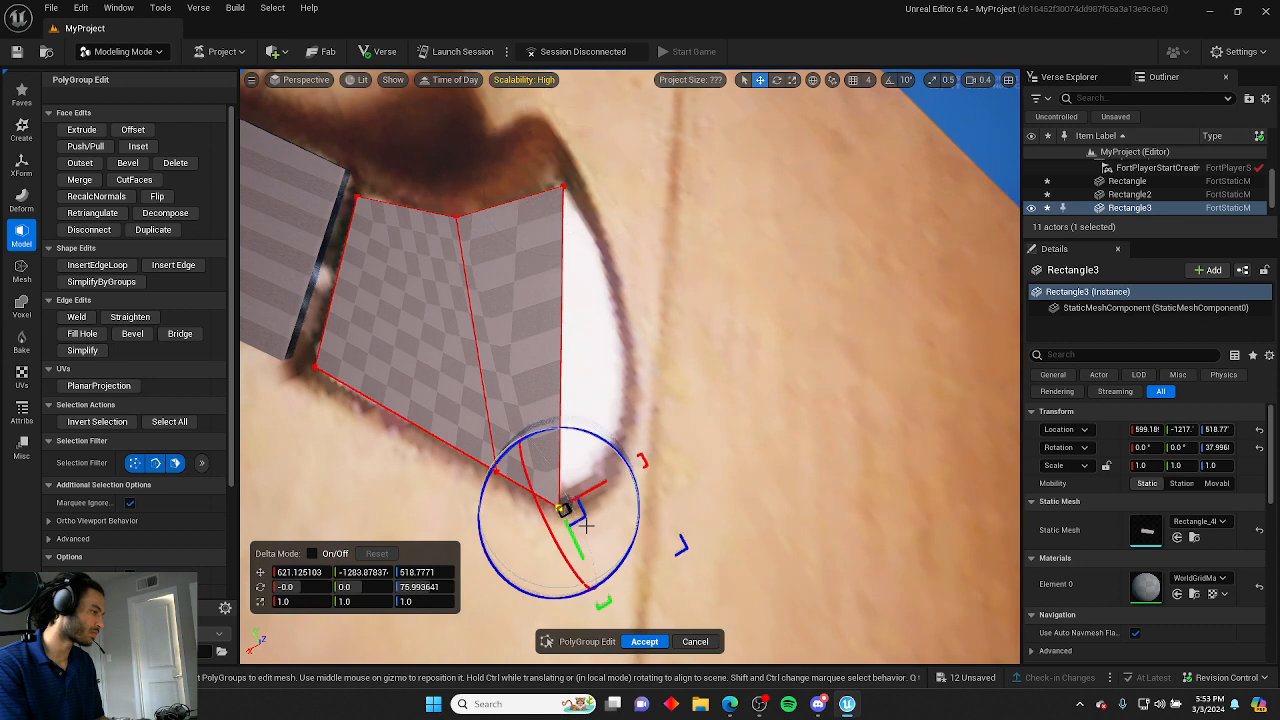
pyautogui.moveTo(597, 485); pyautogui.dragTo(632, 480)
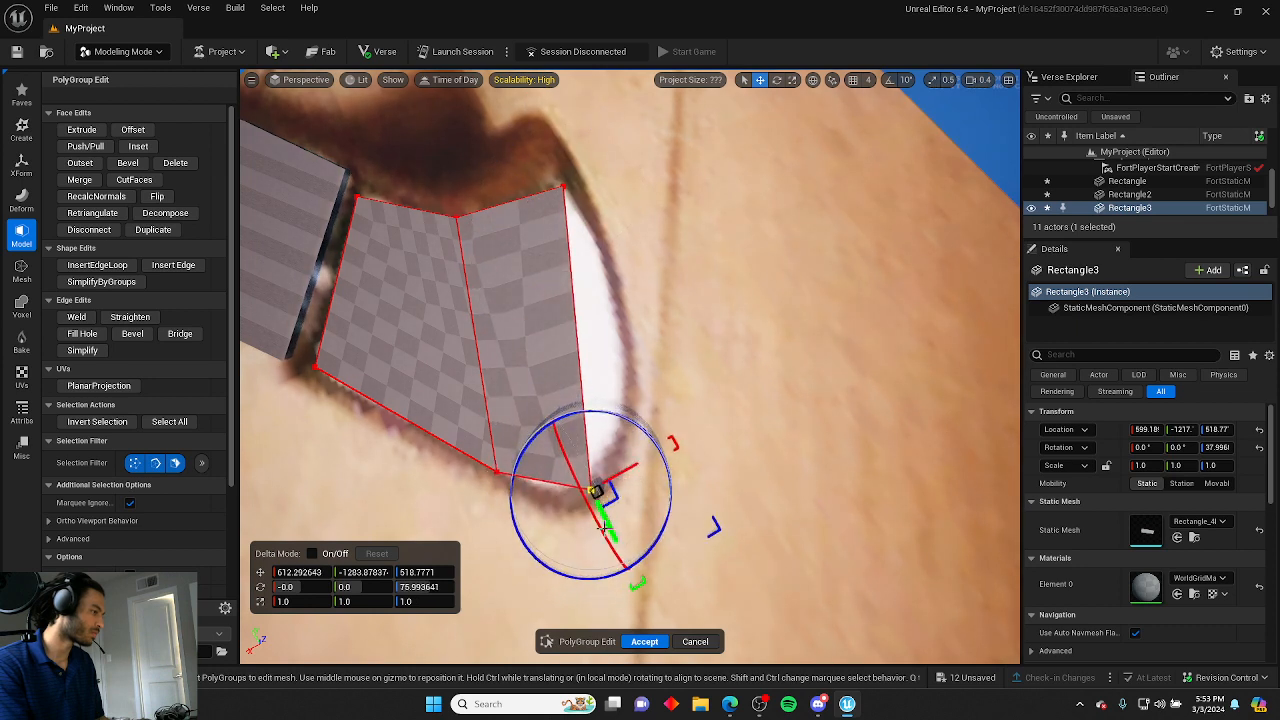
pyautogui.moveTo(602, 527); pyautogui.dragTo(609, 487)
pyautogui.click(595, 496)
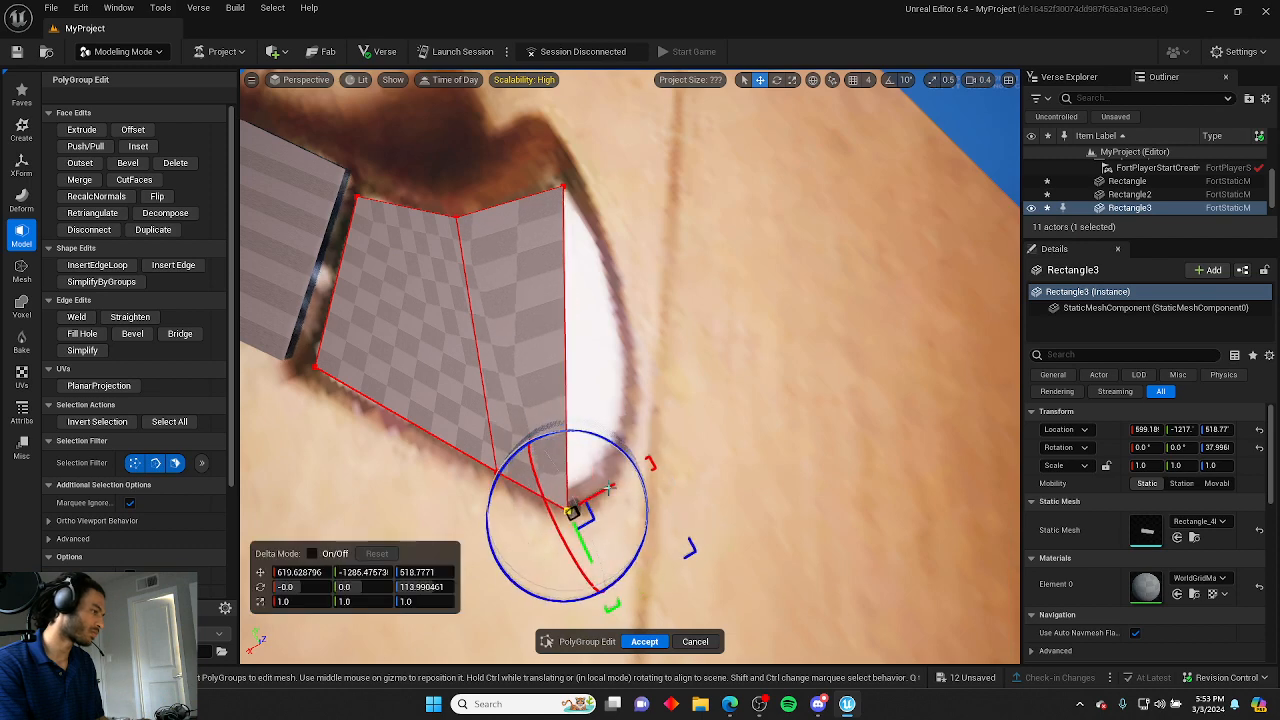
# Start inserting another edge loop across the pommel's outer section.
pyautogui.click(682, 406)
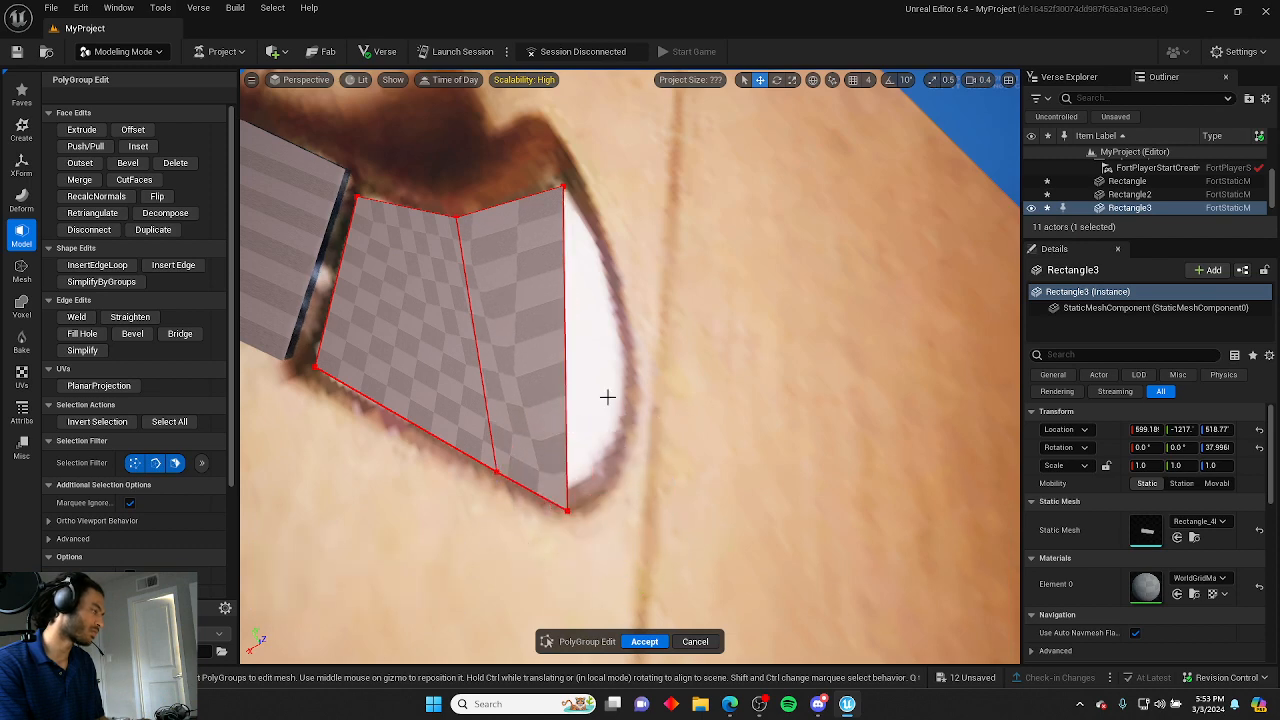
pyautogui.click(97, 264)
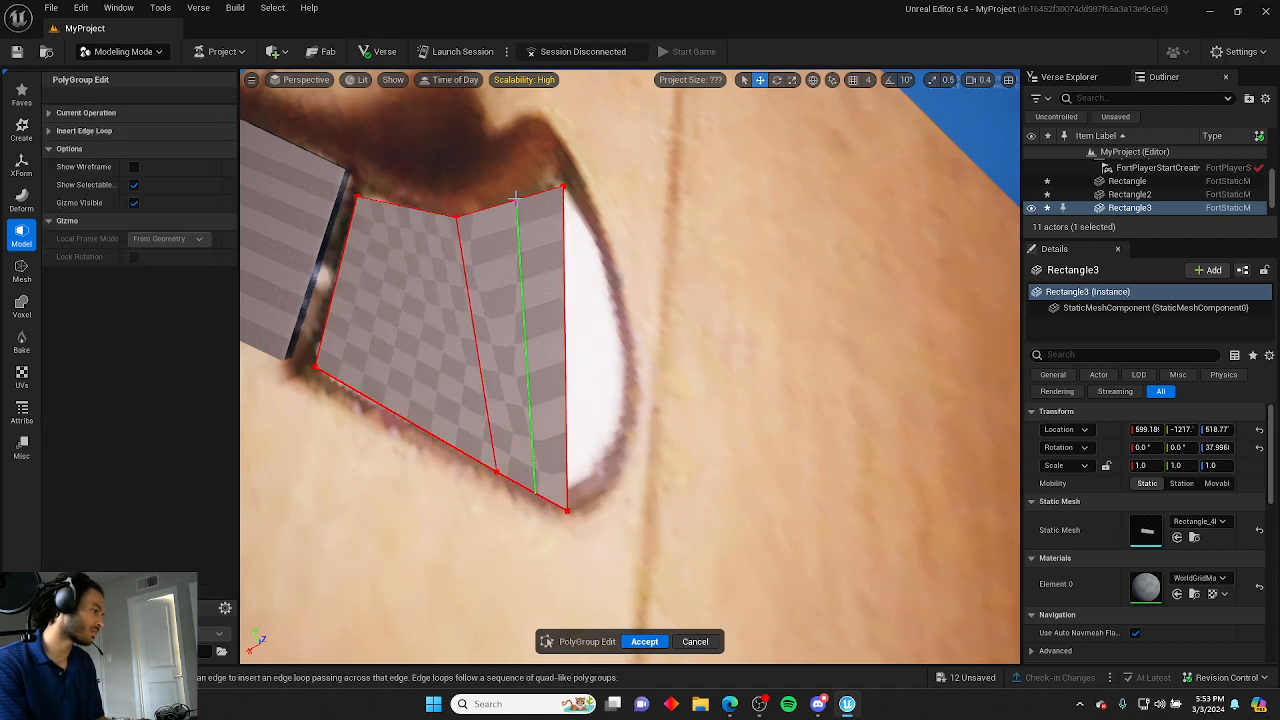
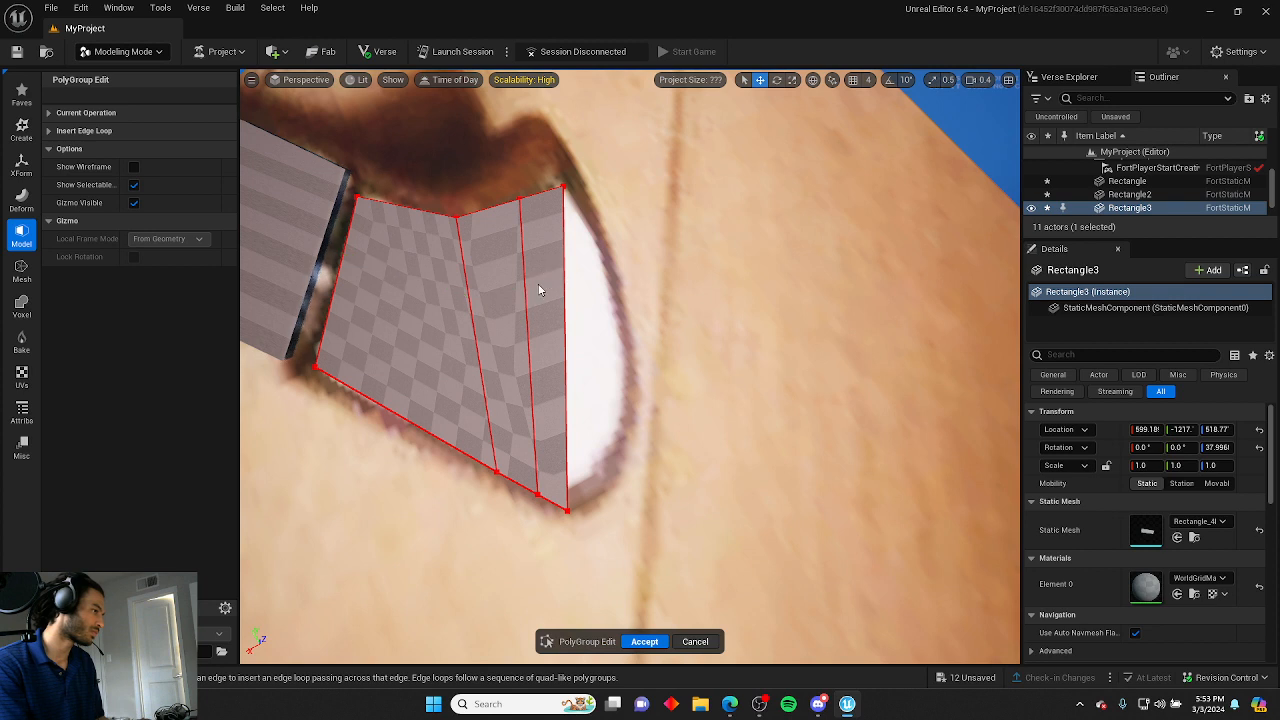
# Insert an edge loop across the pommel's outer section and accept the edit.
pyautogui.click(566, 271)
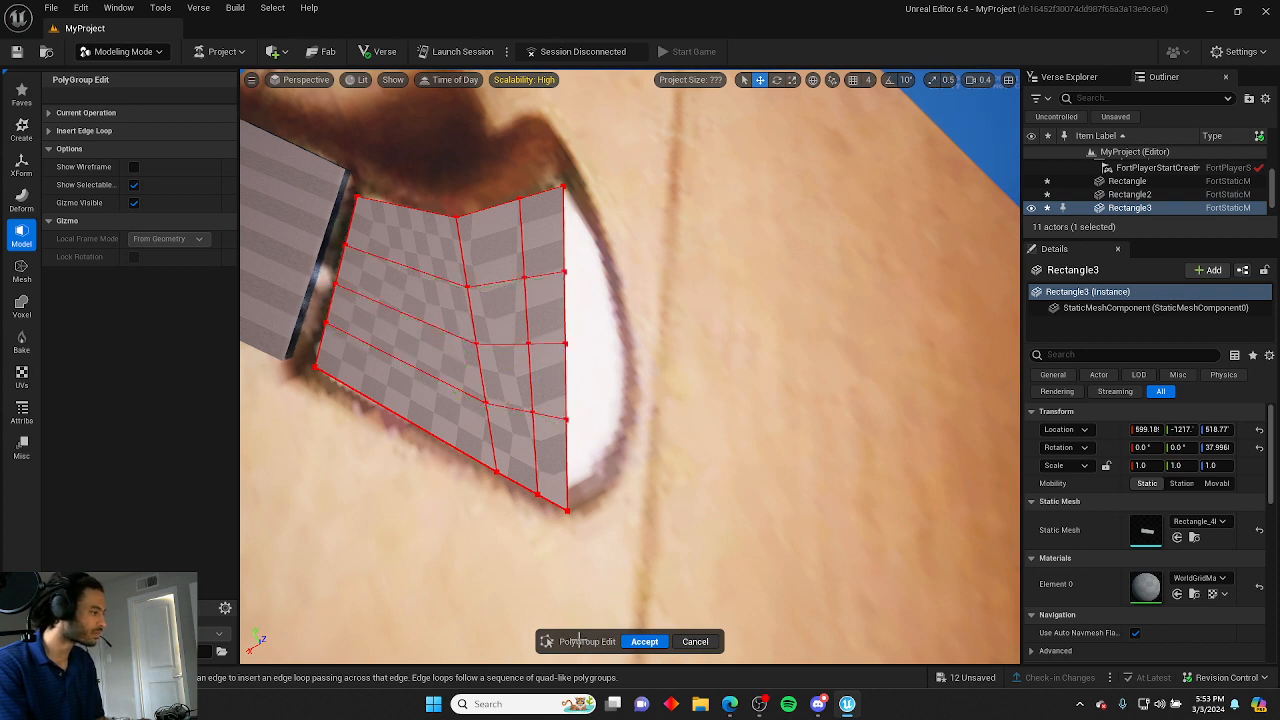
pyautogui.click(645, 642)
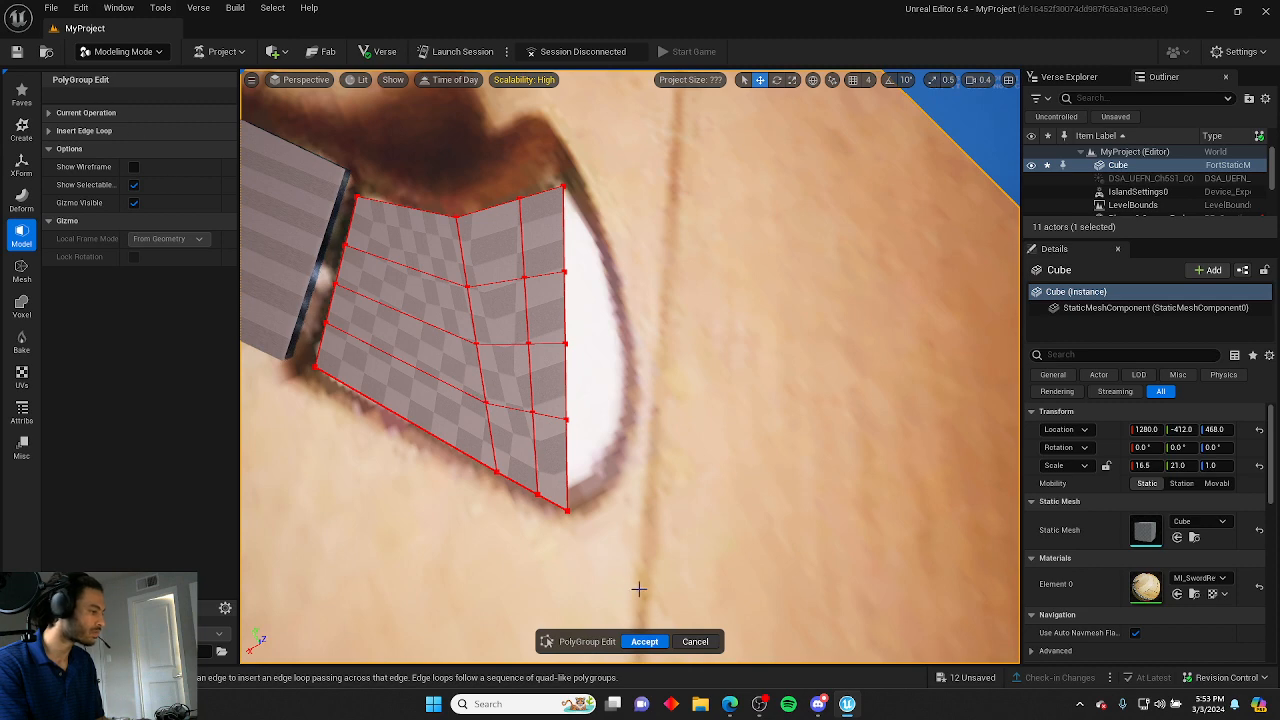
pyautogui.click(644, 641)
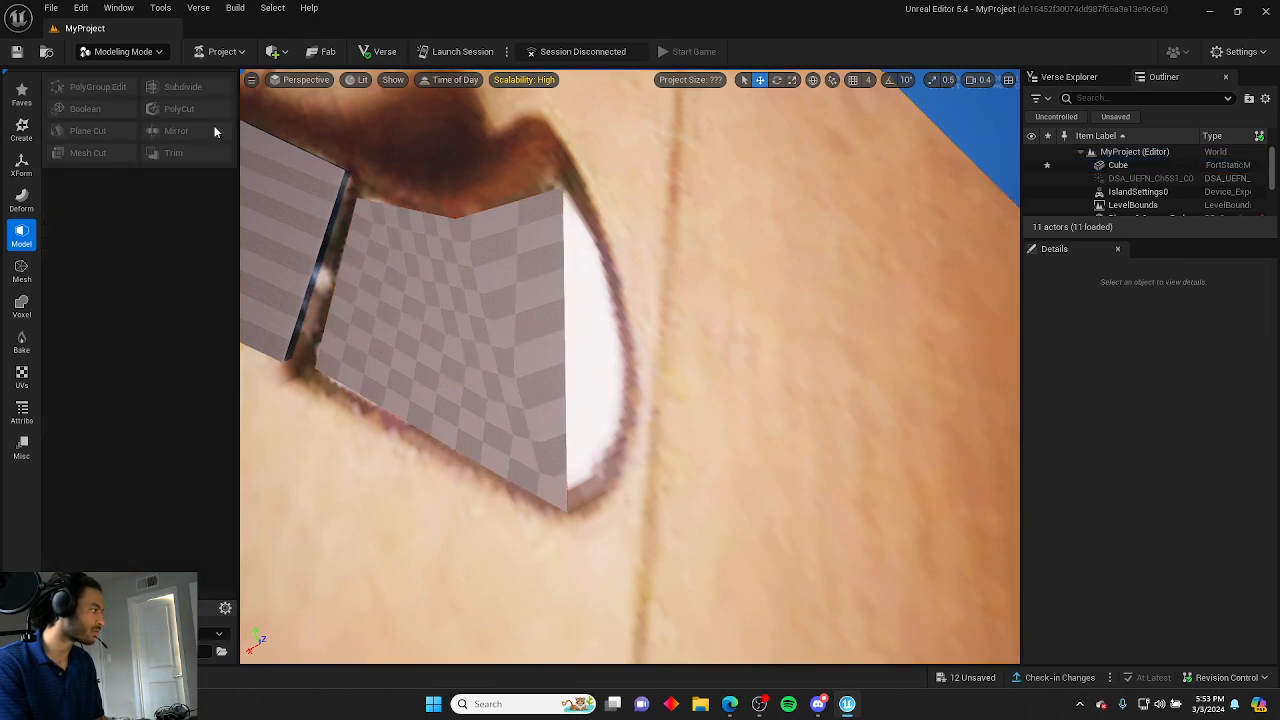
# Reopen PolyGroup Edit and drag the pommel's outer rim vertices outward to round its edge along the reference.
pyautogui.click(532, 265)
pyautogui.click(110, 87)
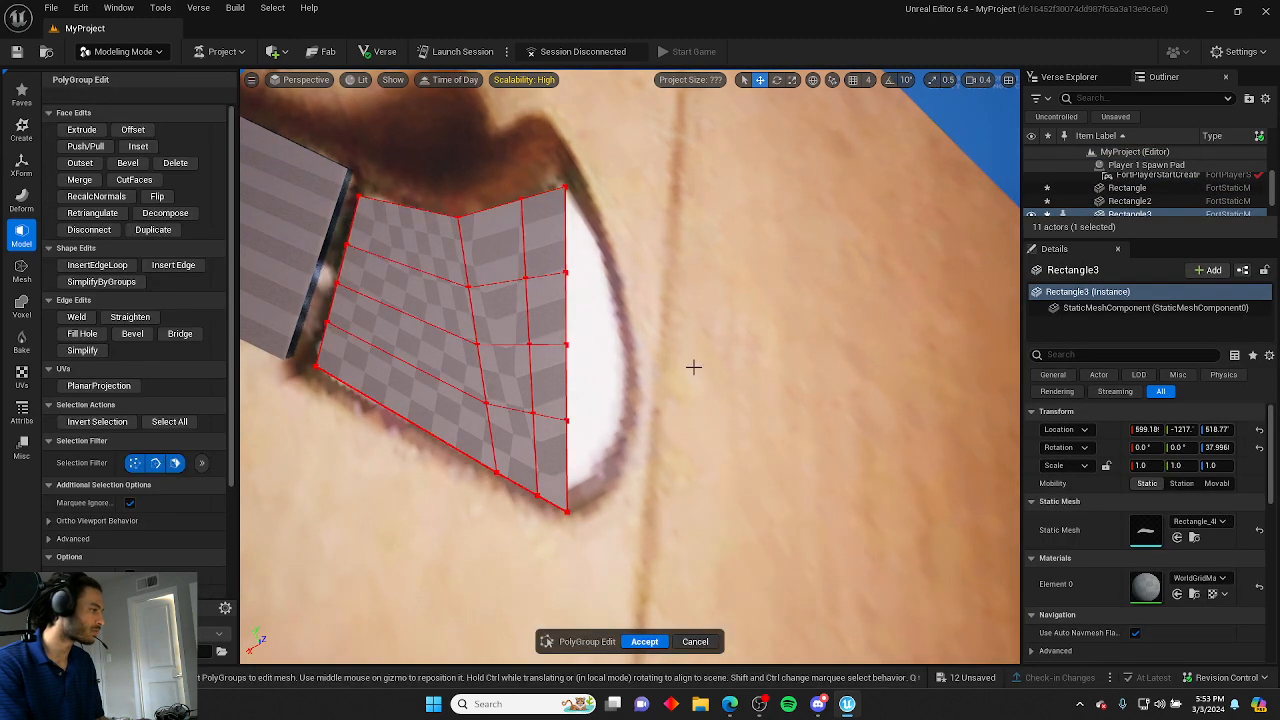
pyautogui.click(560, 272)
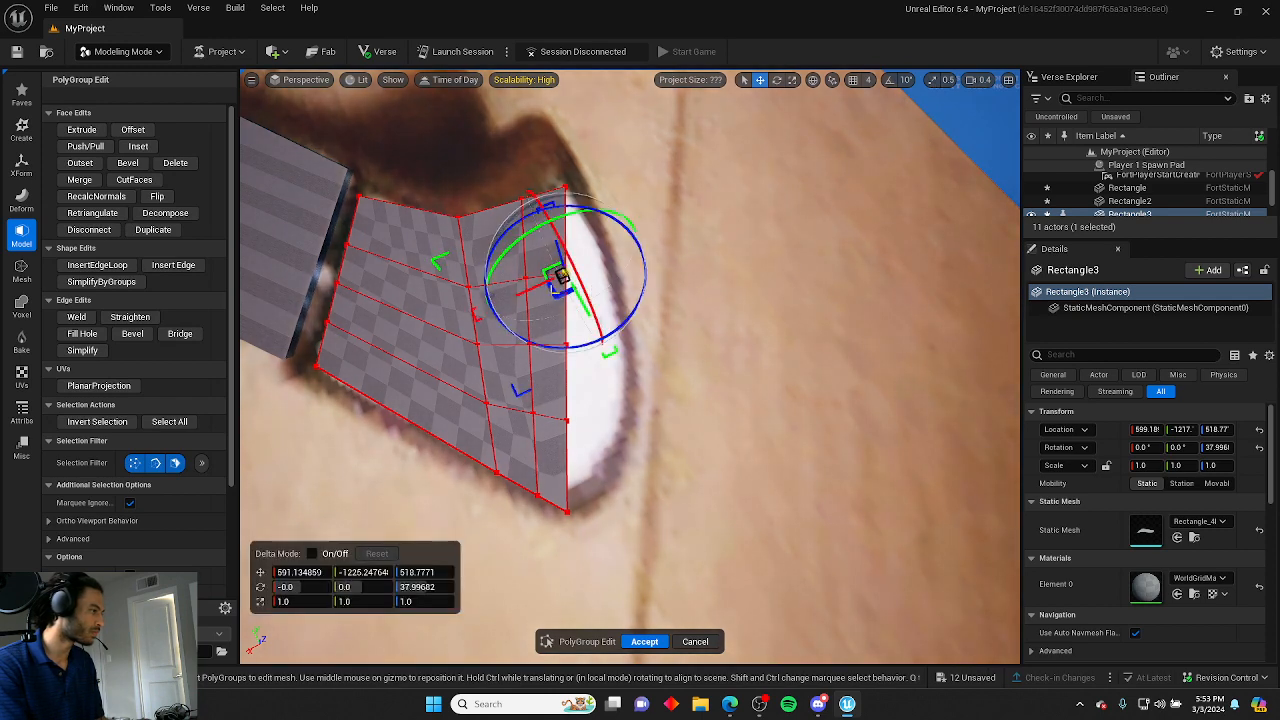
pyautogui.moveTo(561, 278); pyautogui.dragTo(597, 258)
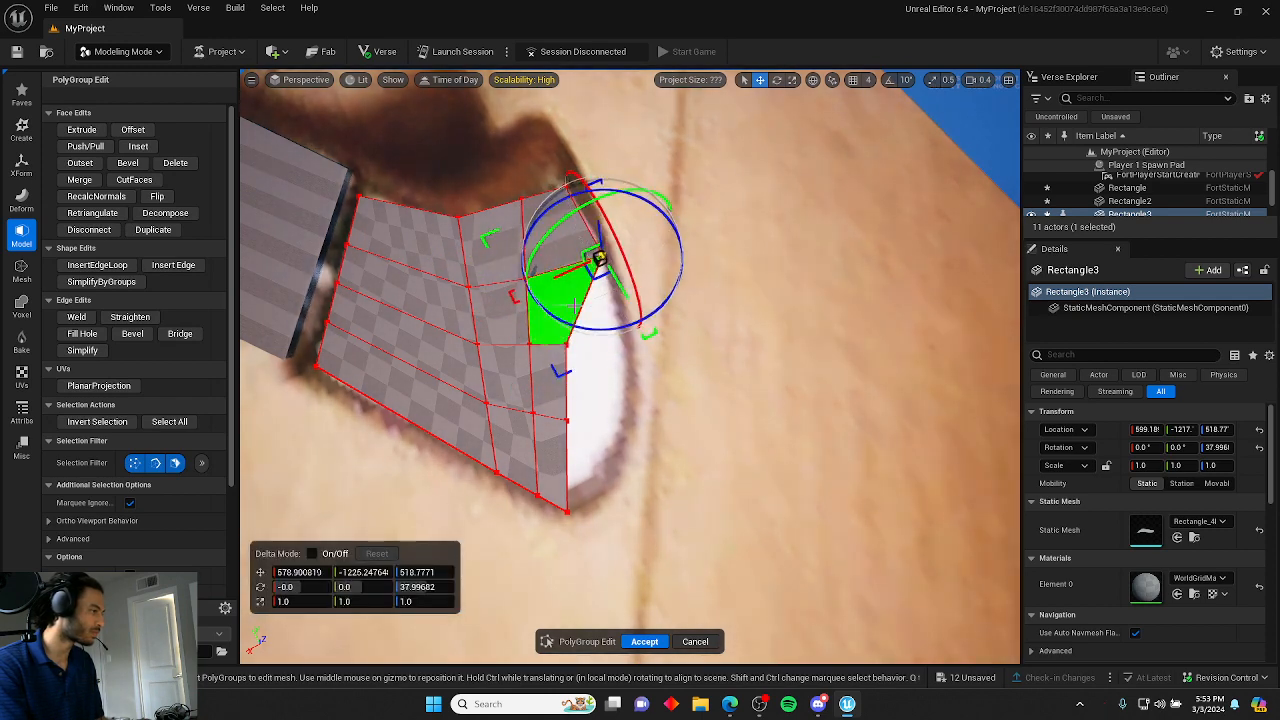
pyautogui.click(563, 346)
pyautogui.click(711, 326)
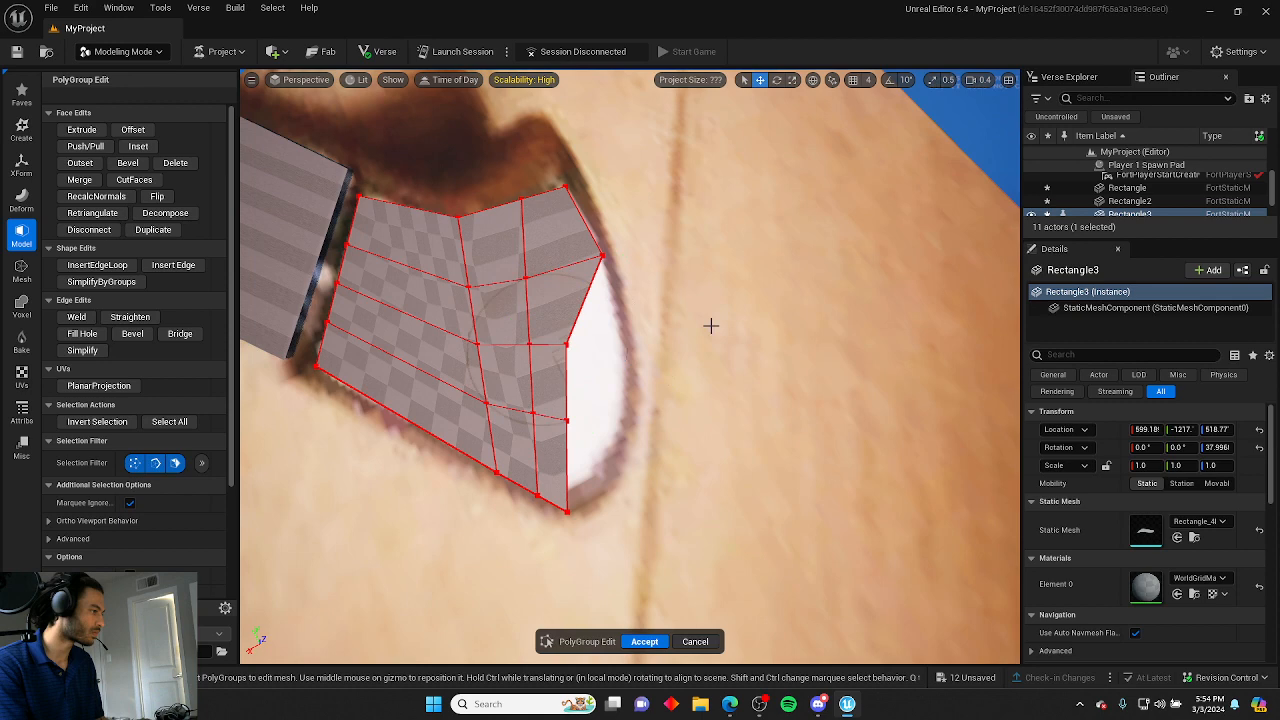
pyautogui.click(566, 345)
pyautogui.moveTo(566, 345); pyautogui.dragTo(609, 350)
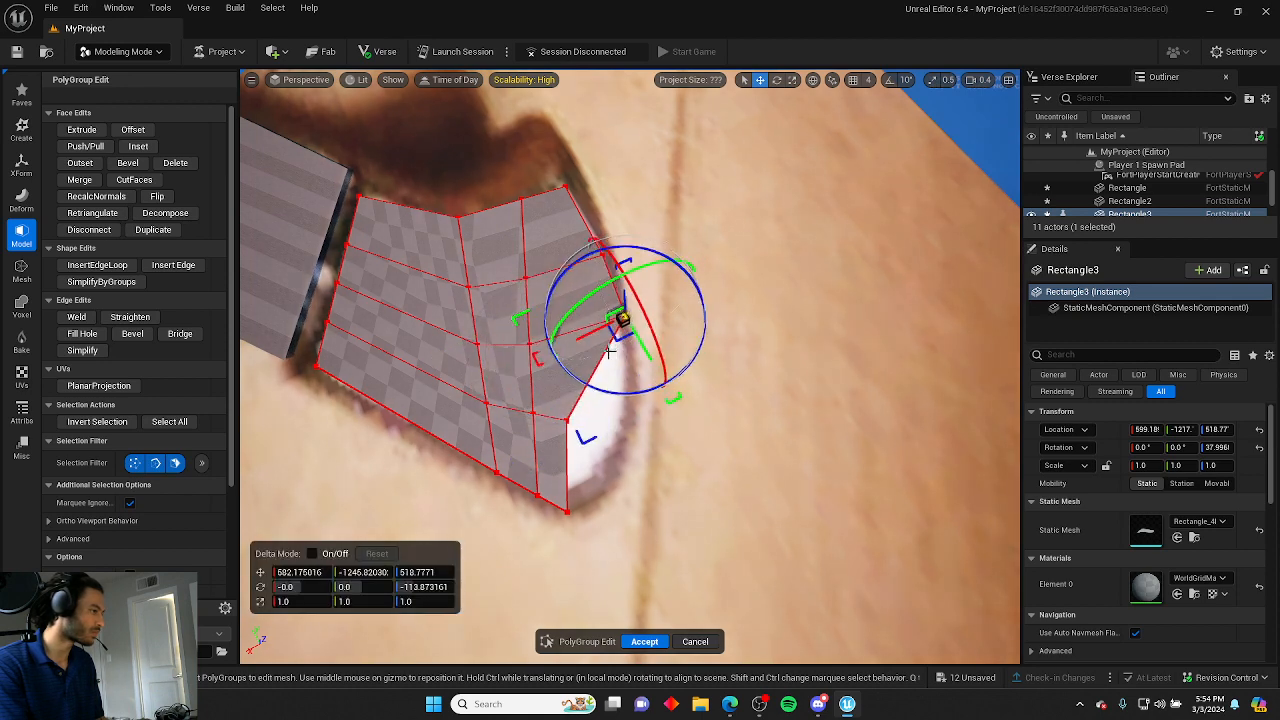
pyautogui.click(748, 314)
pyautogui.click(566, 422)
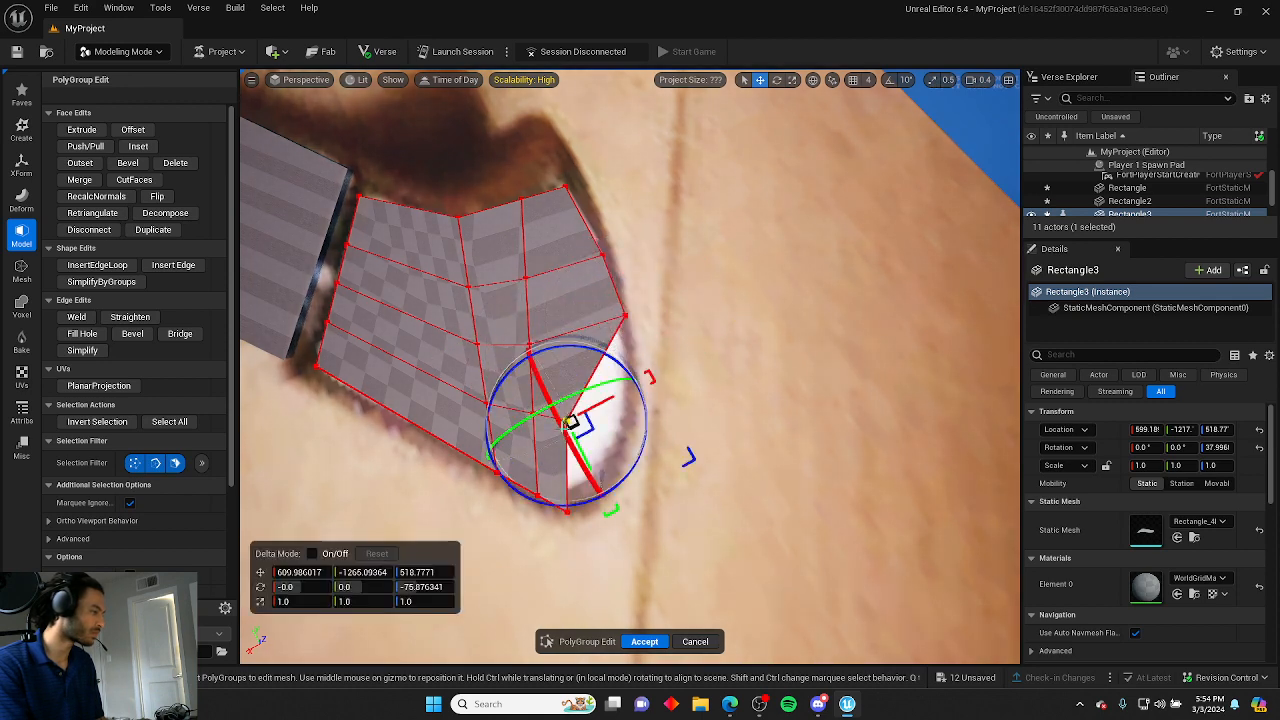
pyautogui.moveTo(571, 422); pyautogui.dragTo(676, 396)
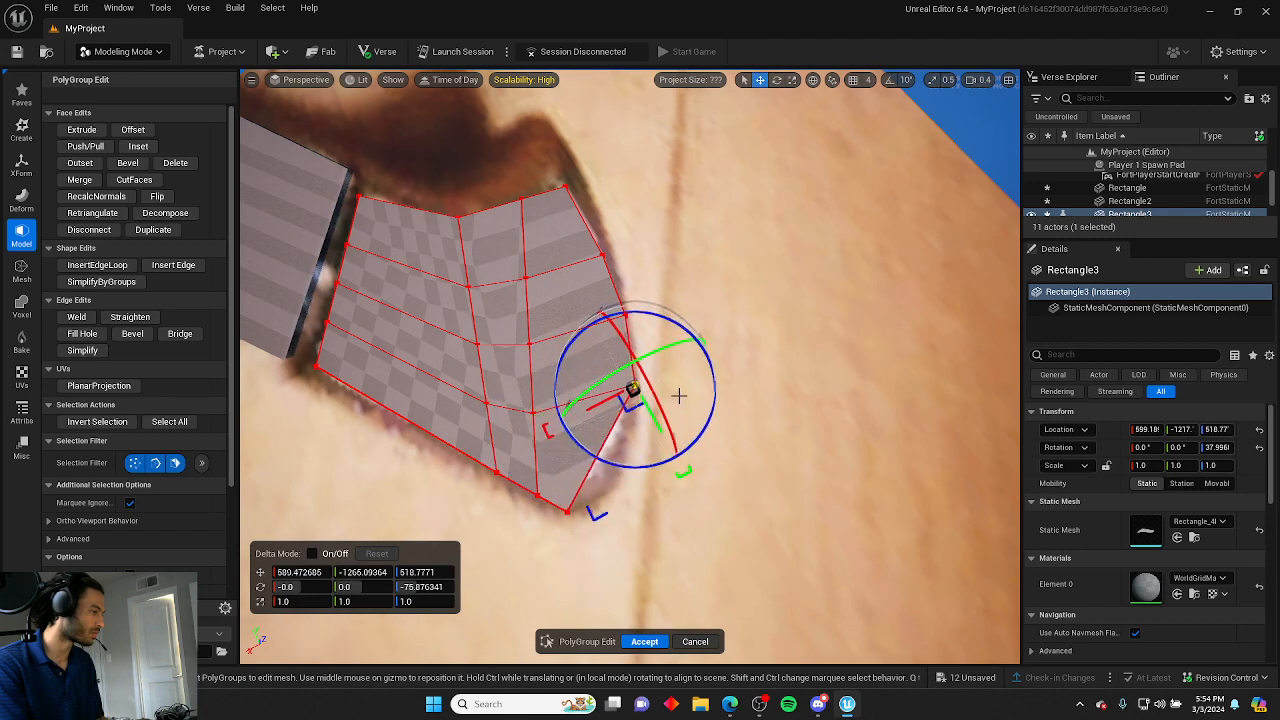
pyautogui.click(745, 455)
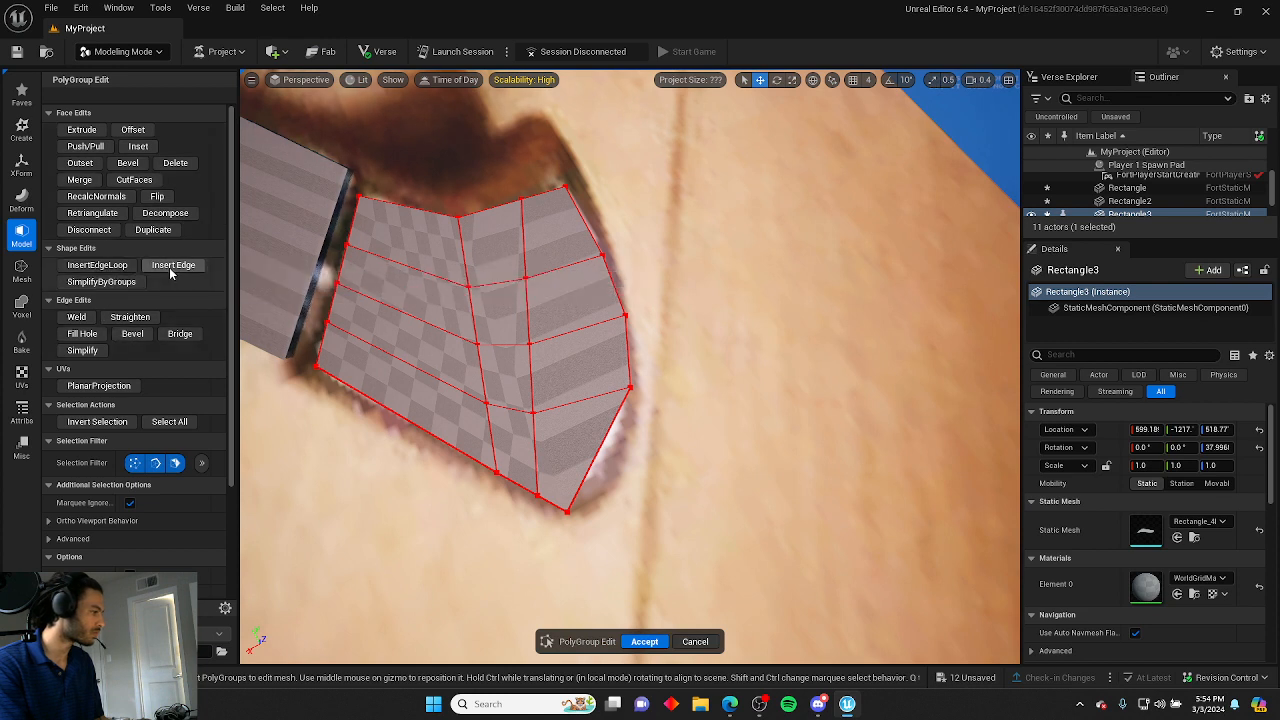
# Reopen PolyGroup Edit and nudge the pommel's lower rim vertices to sit on the reference outline.
pyautogui.click(112, 265)
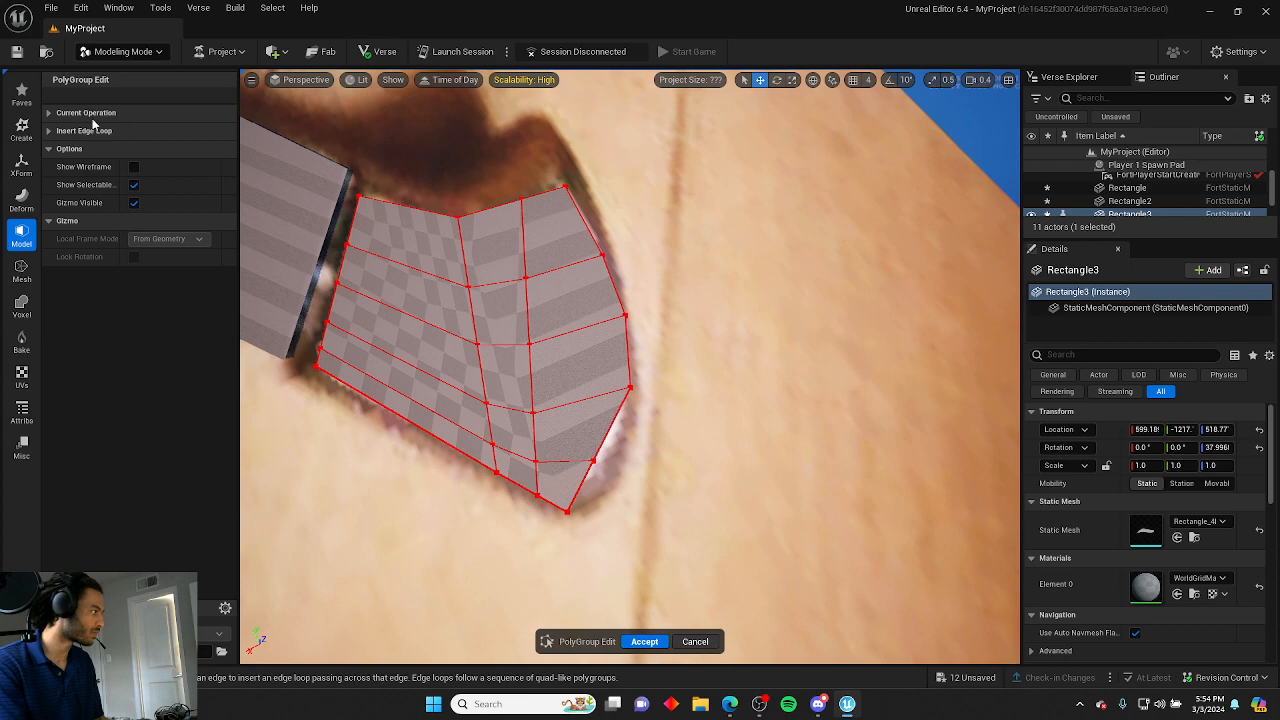
pyautogui.click(648, 642)
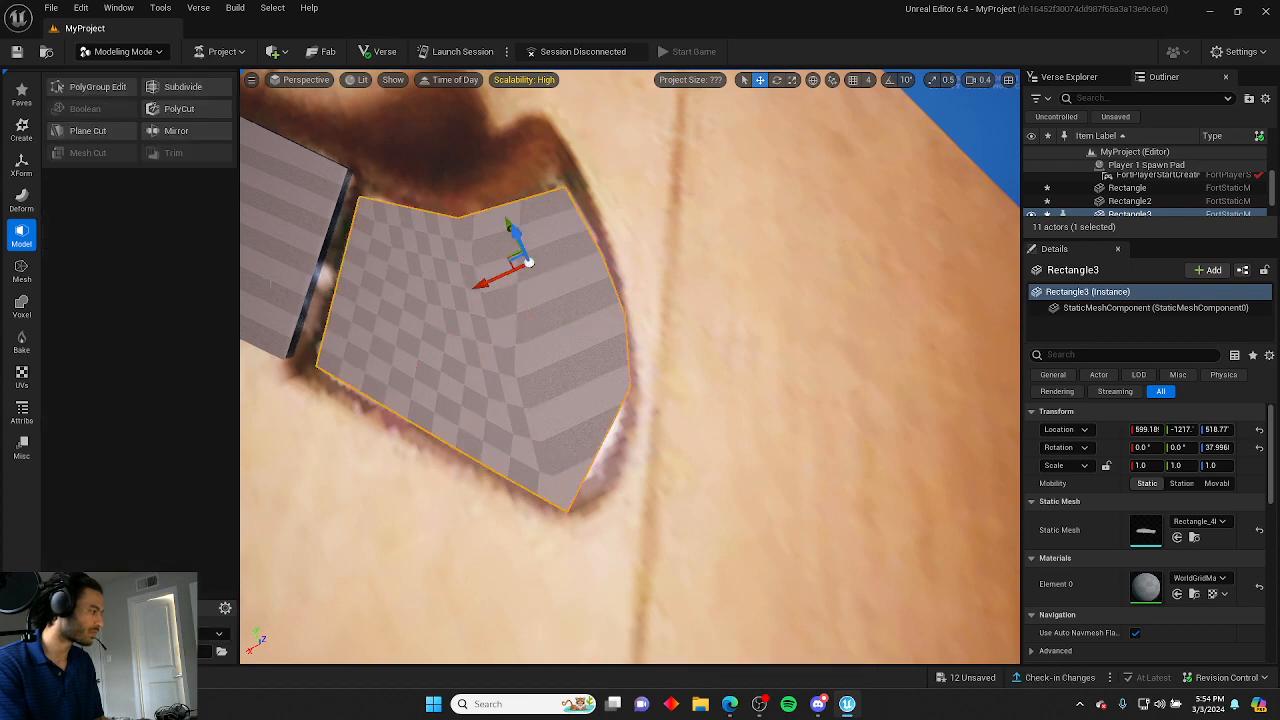
pyautogui.click(97, 86)
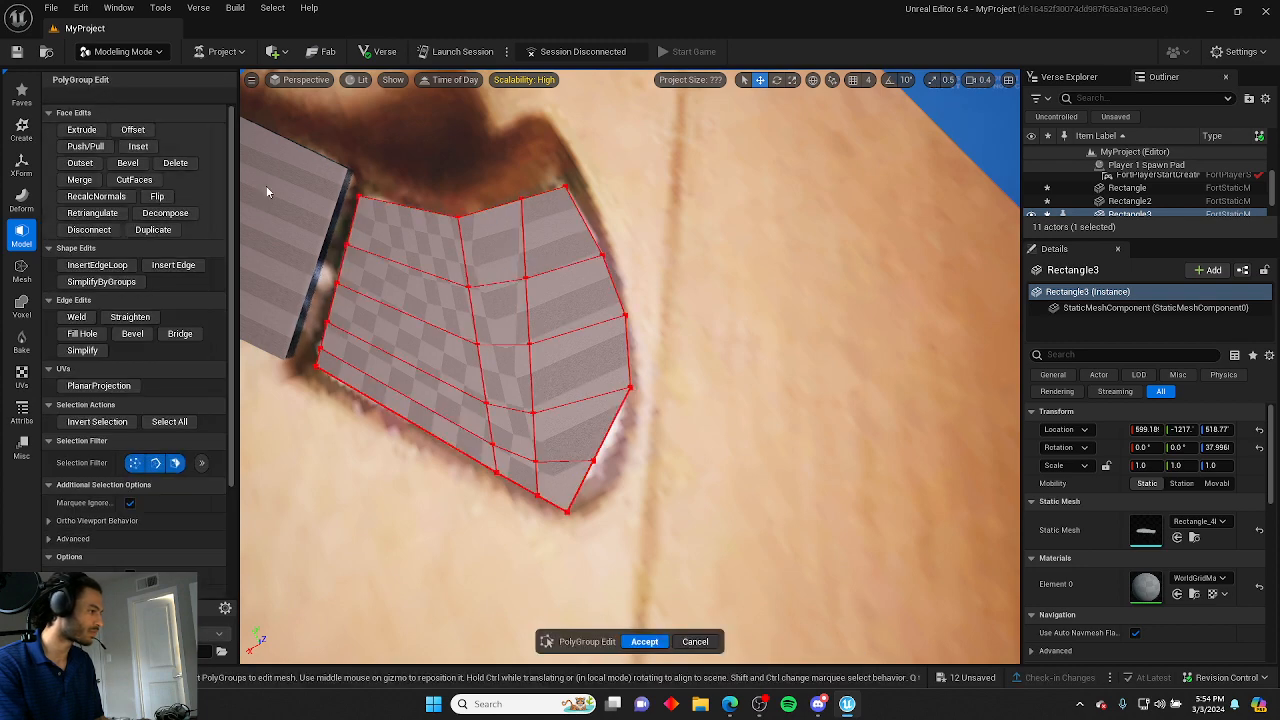
pyautogui.click(590, 465)
pyautogui.moveTo(613, 507); pyautogui.dragTo(622, 525)
pyautogui.moveTo(637, 463); pyautogui.dragTo(646, 458)
pyautogui.click(658, 353)
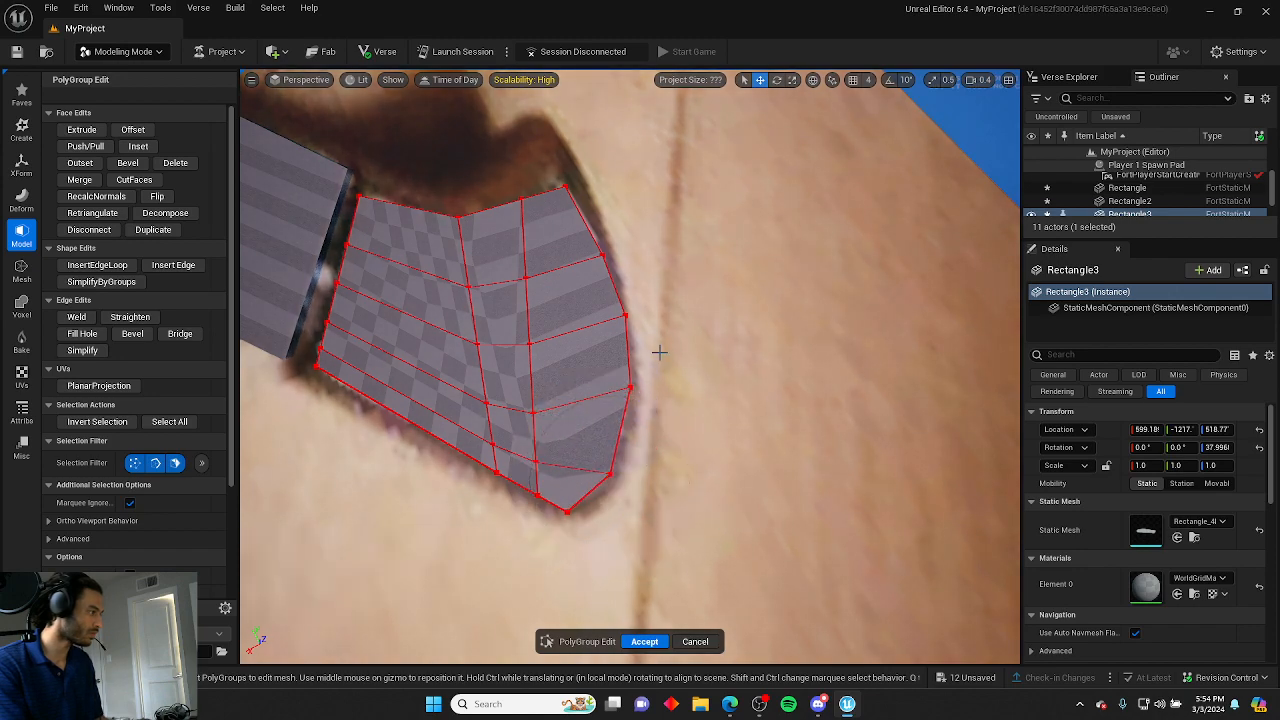
pyautogui.moveTo(658, 354); pyautogui.dragTo(580, 338, button='right')
# Drag the pommel's pointed tip vertices to fit the reference outline.
pyautogui.click(533, 252)
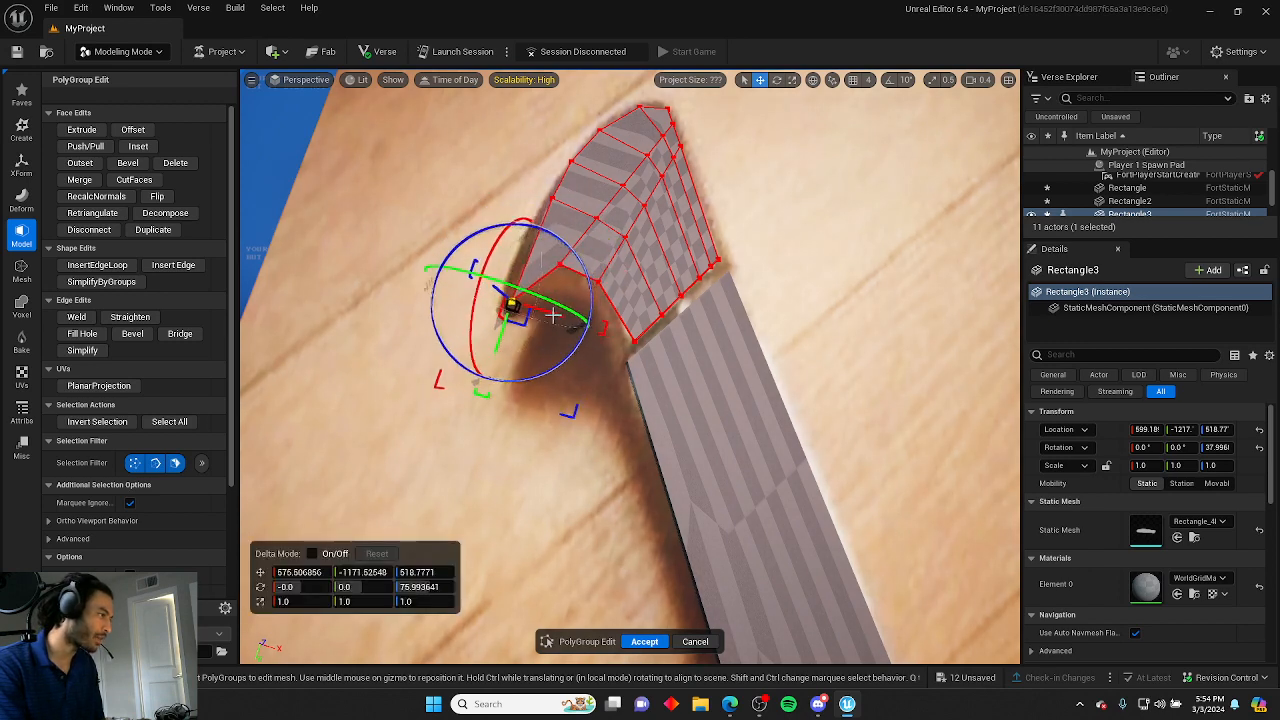
pyautogui.moveTo(553, 316); pyautogui.dragTo(503, 326)
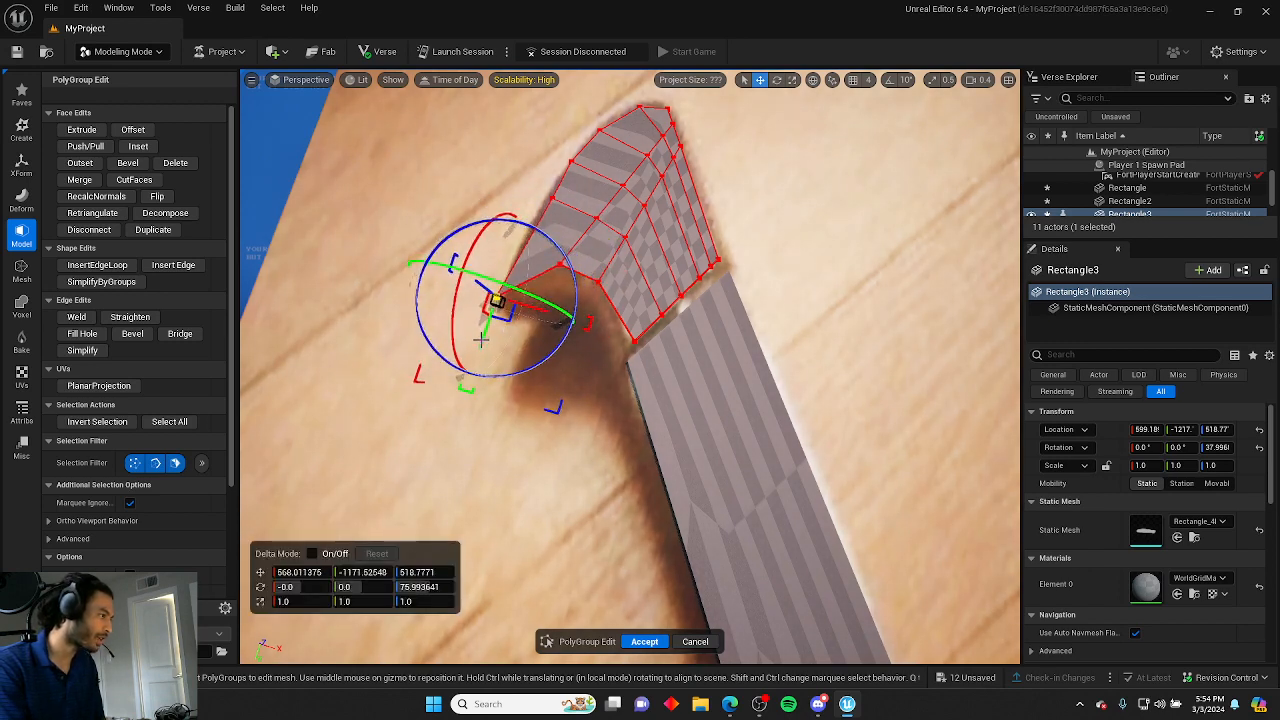
pyautogui.click(570, 302)
pyautogui.click(561, 266)
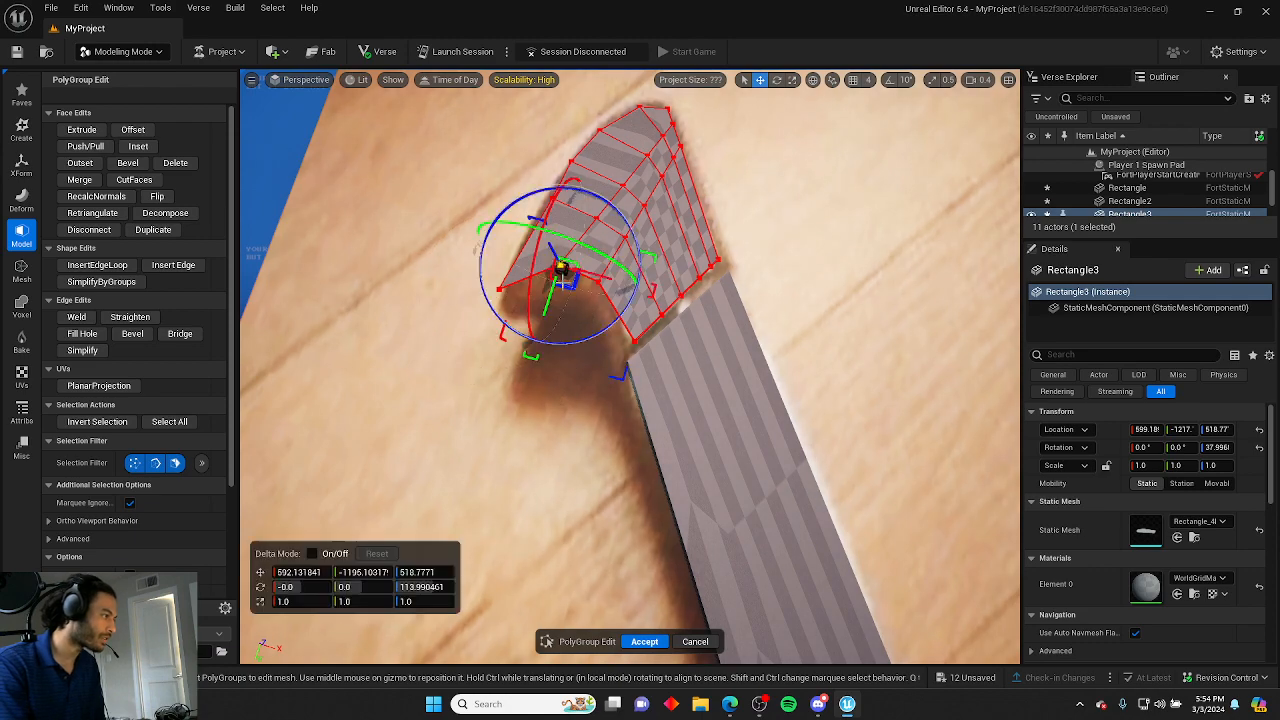
pyautogui.moveTo(551, 299); pyautogui.dragTo(544, 317)
pyautogui.click(571, 351)
pyautogui.moveTo(571, 351)
pyautogui.mouseDown(button='right')
pyautogui.moveTo(460, 345)
pyautogui.moveTo(600, 345)
pyautogui.moveTo(660, 325)
pyautogui.moveTo(570, 318)
pyautogui.moveTo(566, 290)
pyautogui.moveTo(570, 330)
pyautogui.mouseUp(button='right')
pyautogui.click(574, 318)
pyautogui.moveTo(606, 349); pyautogui.dragTo(574, 378)
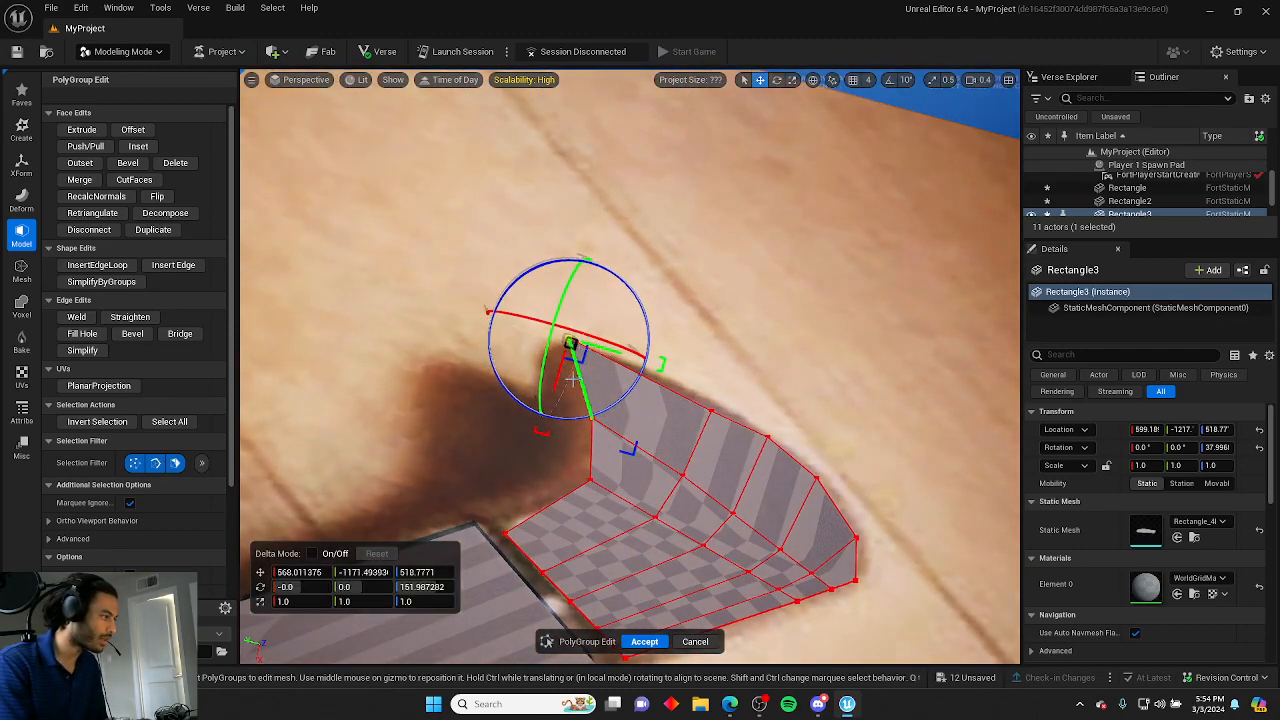
pyautogui.click(497, 431)
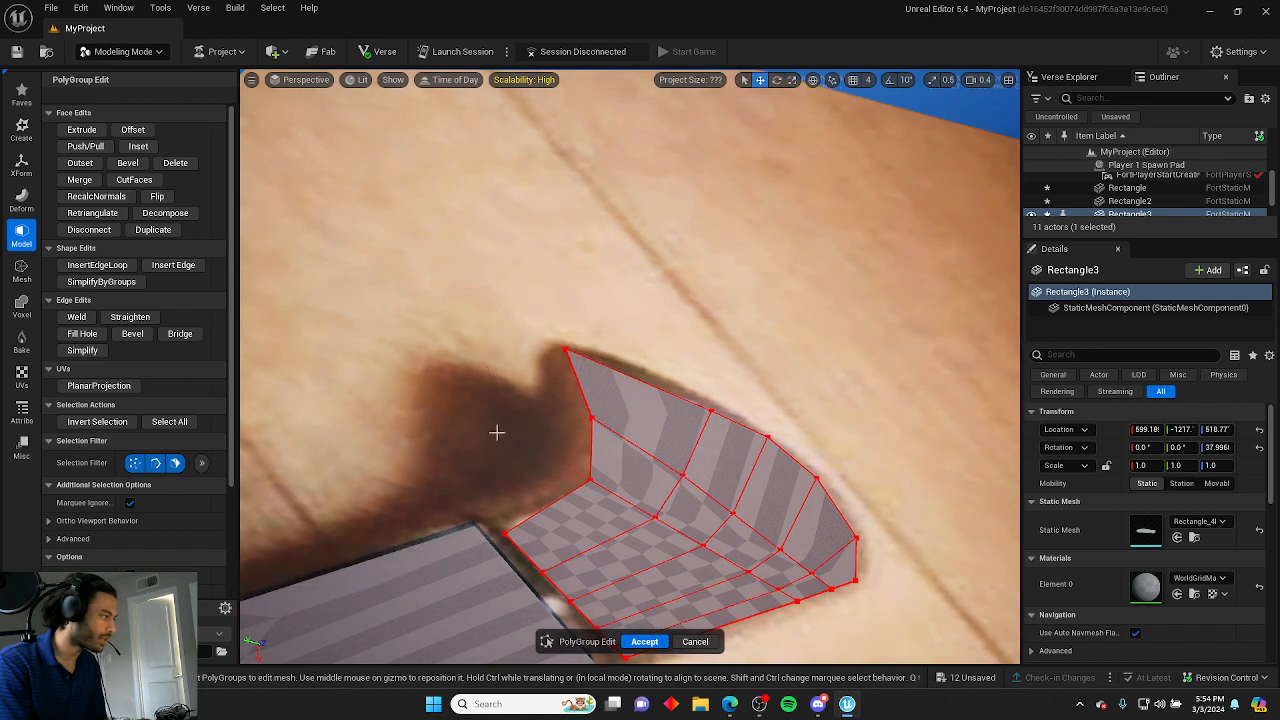
# Insert an edge loop near the pommel's tip and accept the edit.
pyautogui.click(99, 265)
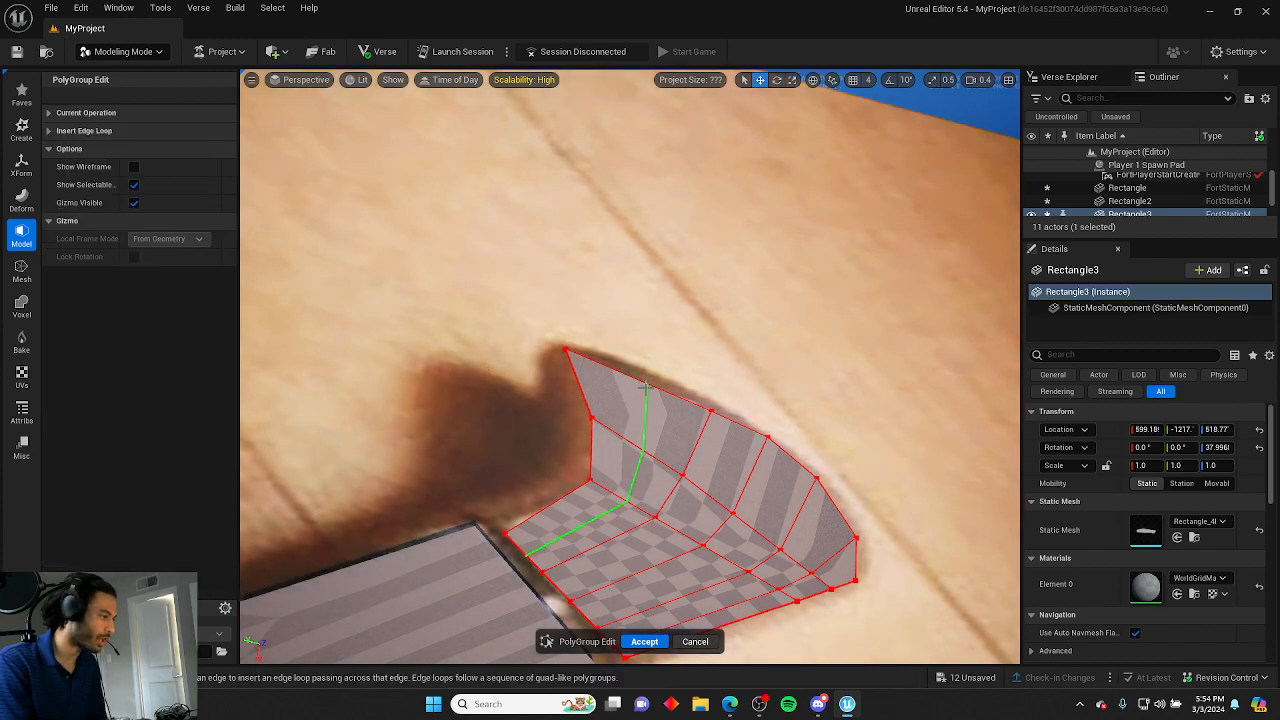
pyautogui.click(645, 387)
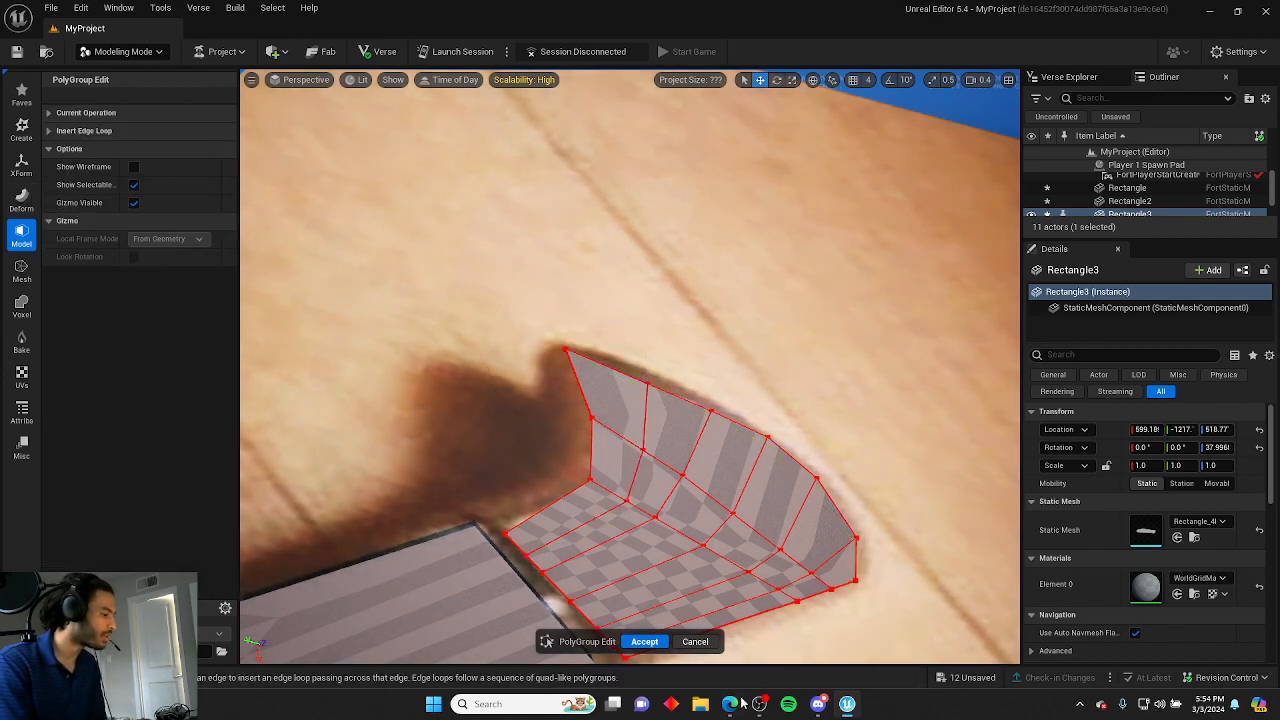
pyautogui.click(644, 641)
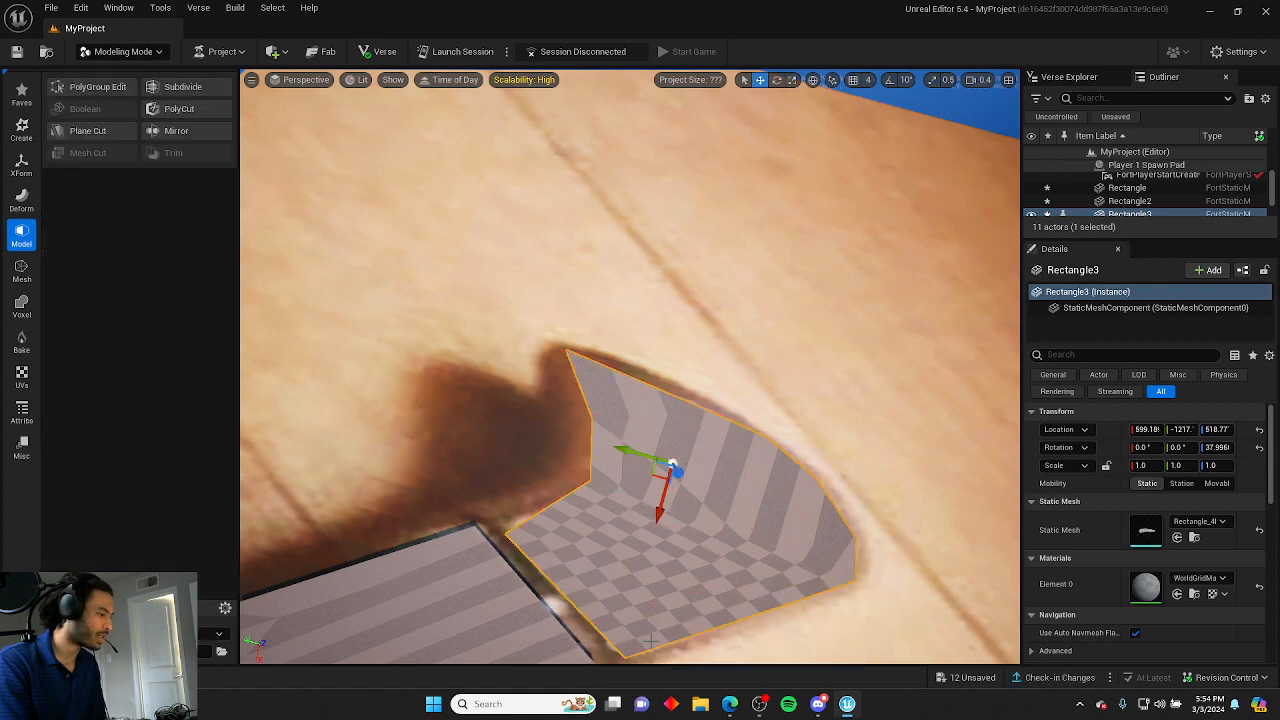
# Reopen PolyGroup Edit and reposition the new loop's vertices and the pommel's inner corner to follow the reference.
pyautogui.click(97, 88)
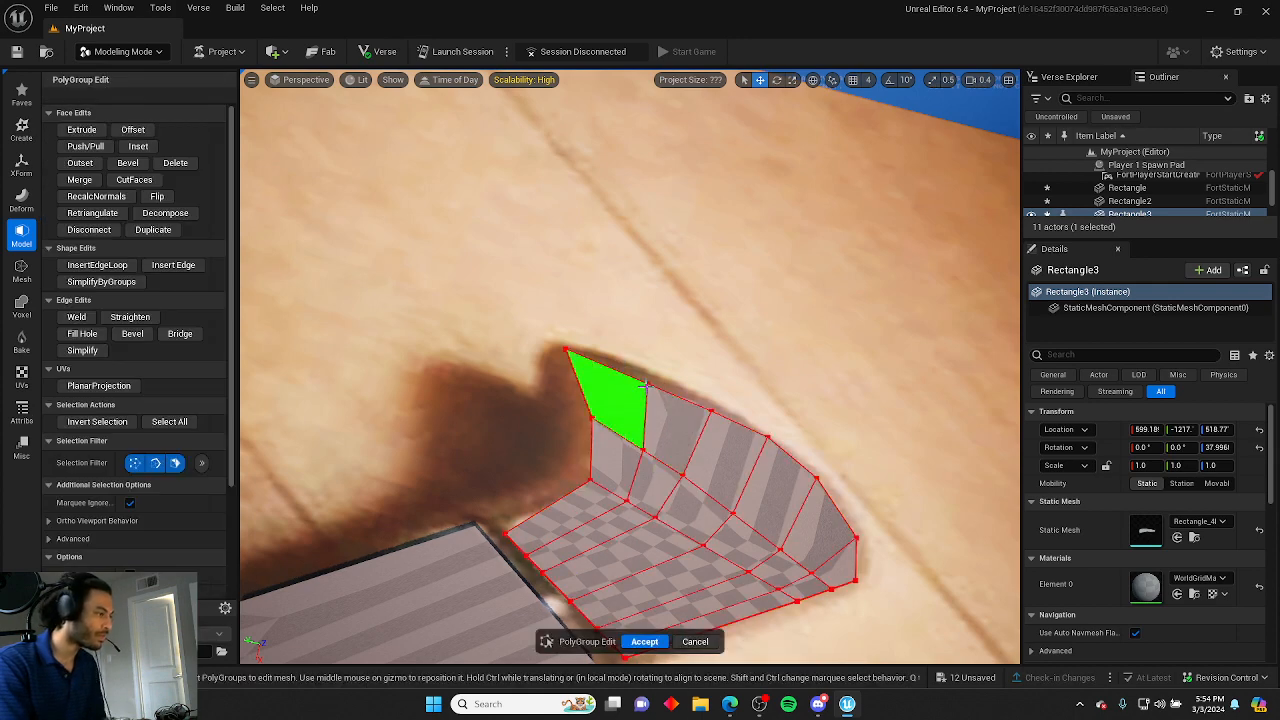
pyautogui.click(648, 380)
pyautogui.moveTo(635, 415); pyautogui.dragTo(706, 406)
pyautogui.click(724, 394)
pyautogui.click(713, 411)
pyautogui.click(711, 365)
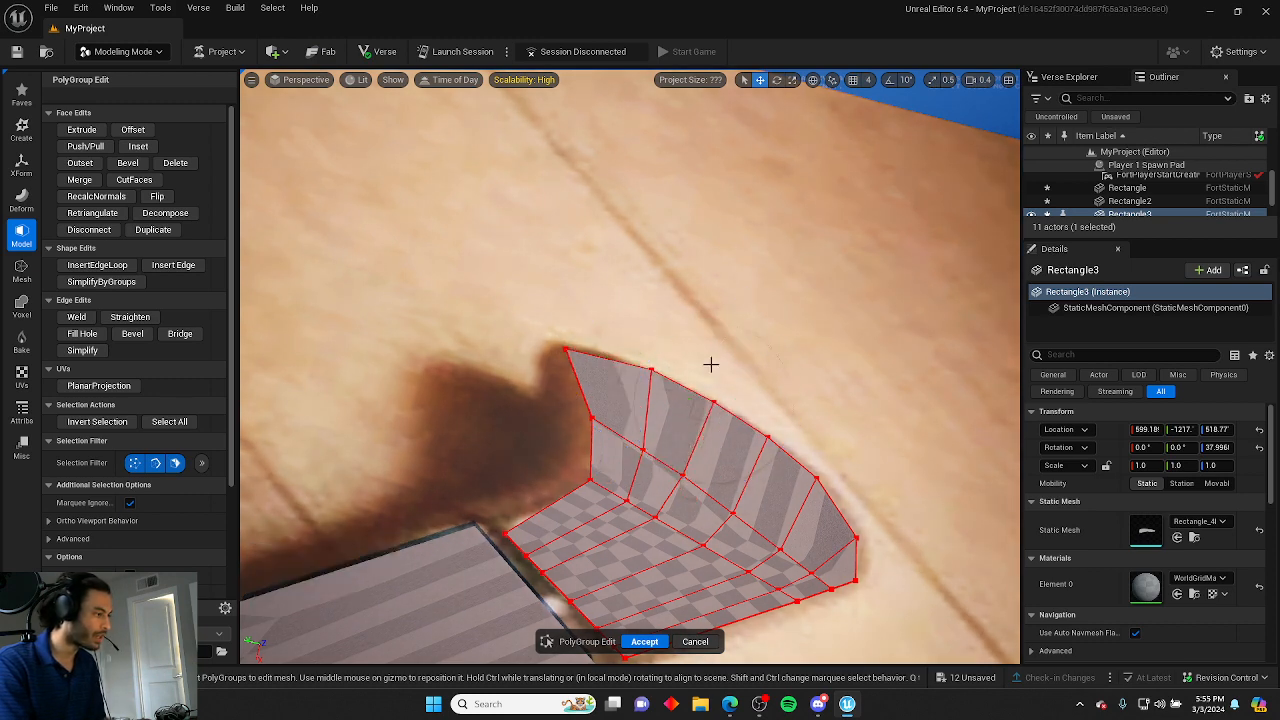
pyautogui.click(594, 417)
pyautogui.moveTo(624, 425); pyautogui.dragTo(611, 422)
pyautogui.click(525, 374)
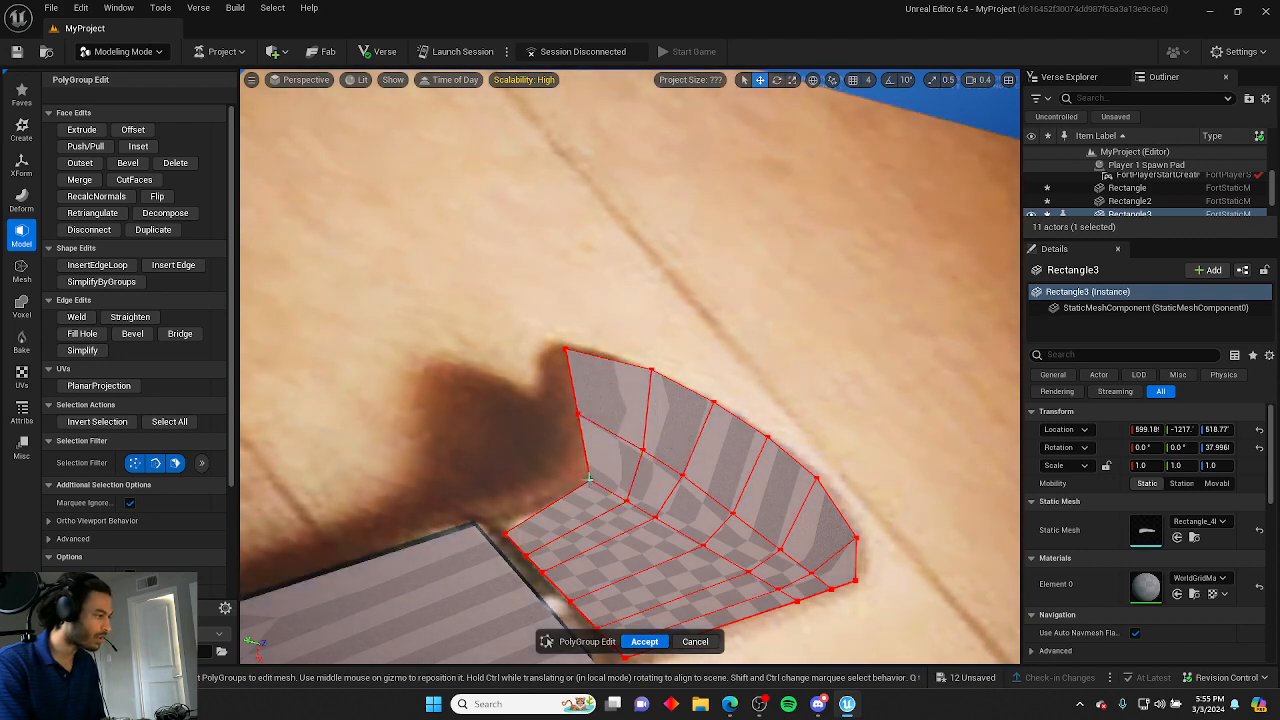
pyautogui.click(585, 478)
pyautogui.click(704, 320)
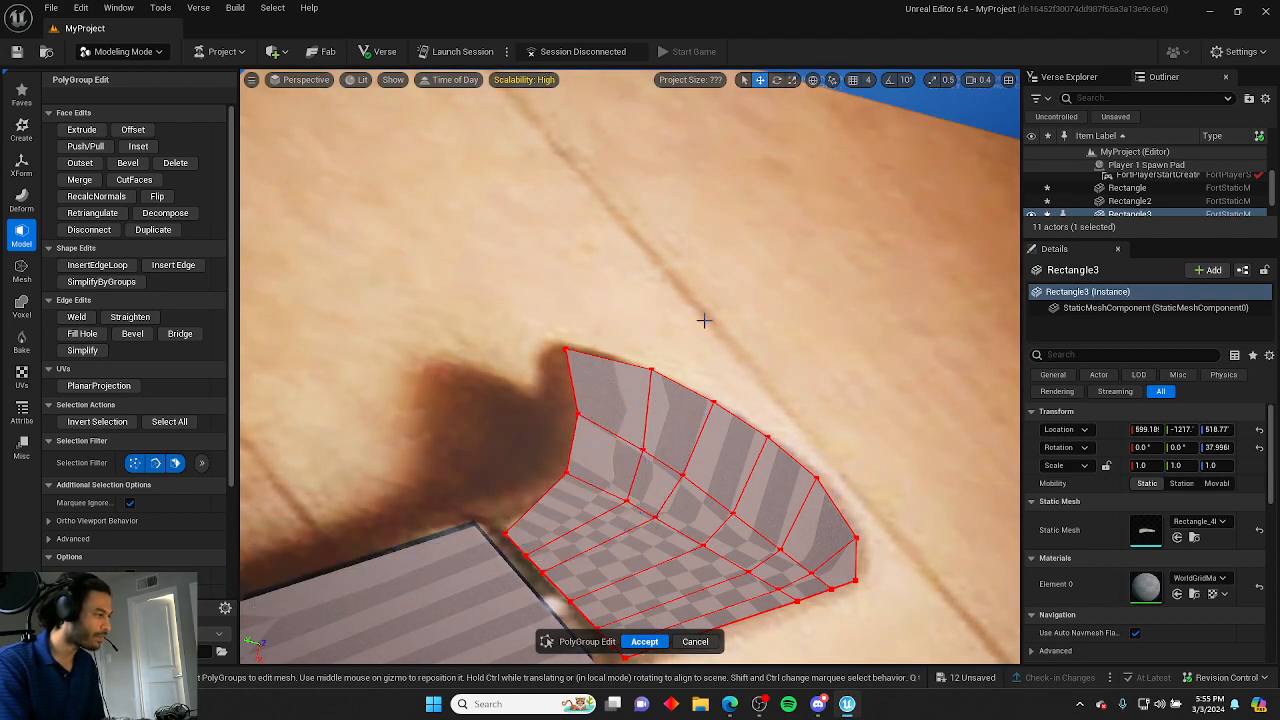
pyautogui.moveTo(704, 320)
pyautogui.mouseDown(button='right')
pyautogui.moveTo(700, 290)
pyautogui.moveTo(620, 345)
pyautogui.moveTo(600, 330)
pyautogui.moveTo(590, 300)
pyautogui.moveTo(610, 240)
pyautogui.moveTo(620, 360)
pyautogui.moveTo(612, 338)
pyautogui.moveTo(645, 340)
pyautogui.moveTo(640, 310)
pyautogui.moveTo(660, 320)
pyautogui.moveTo(605, 360)
pyautogui.moveTo(686, 330)
pyautogui.mouseUp(button='right')
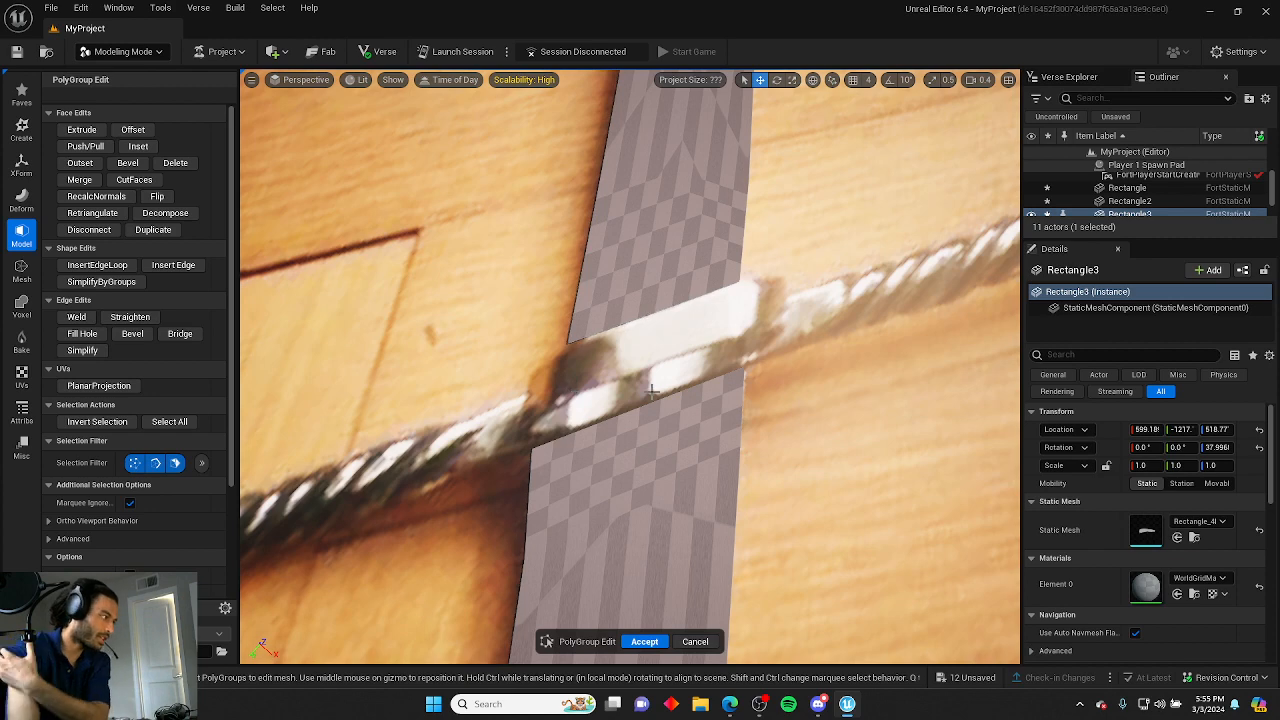
# Accept the PolyGroup edits on the pommel.
pyautogui.moveTo(601, 362); pyautogui.dragTo(640, 350, button='right')
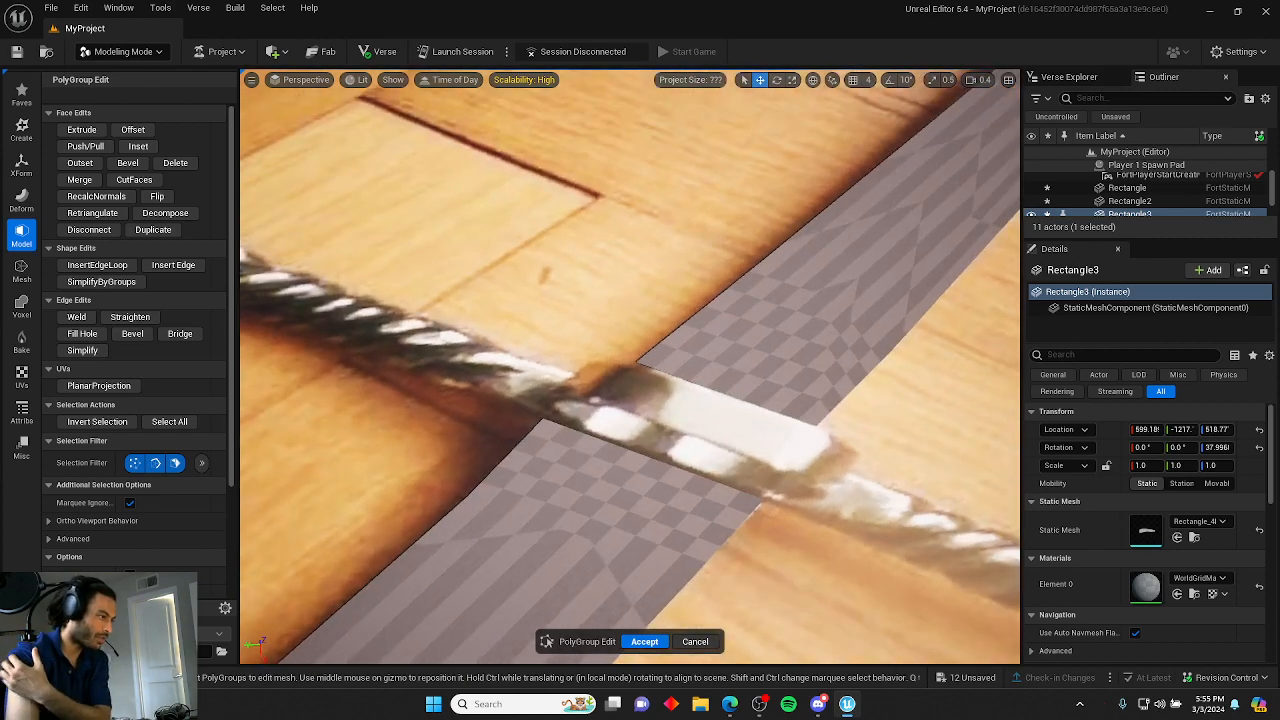
pyautogui.moveTo(623, 393); pyautogui.dragTo(670, 375, button='right')
pyautogui.moveTo(858, 479); pyautogui.dragTo(615, 472, button='right')
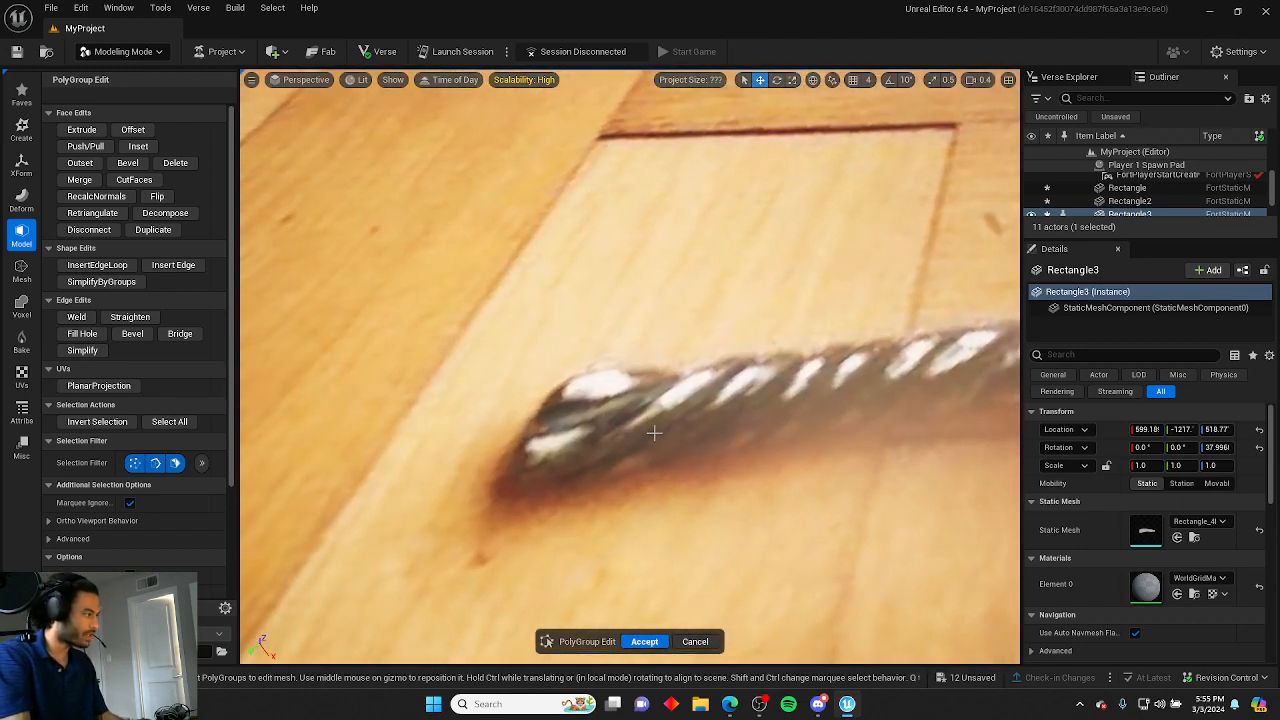
pyautogui.click(640, 638)
pyautogui.moveTo(423, 257); pyautogui.dragTo(423, 257, button='right')
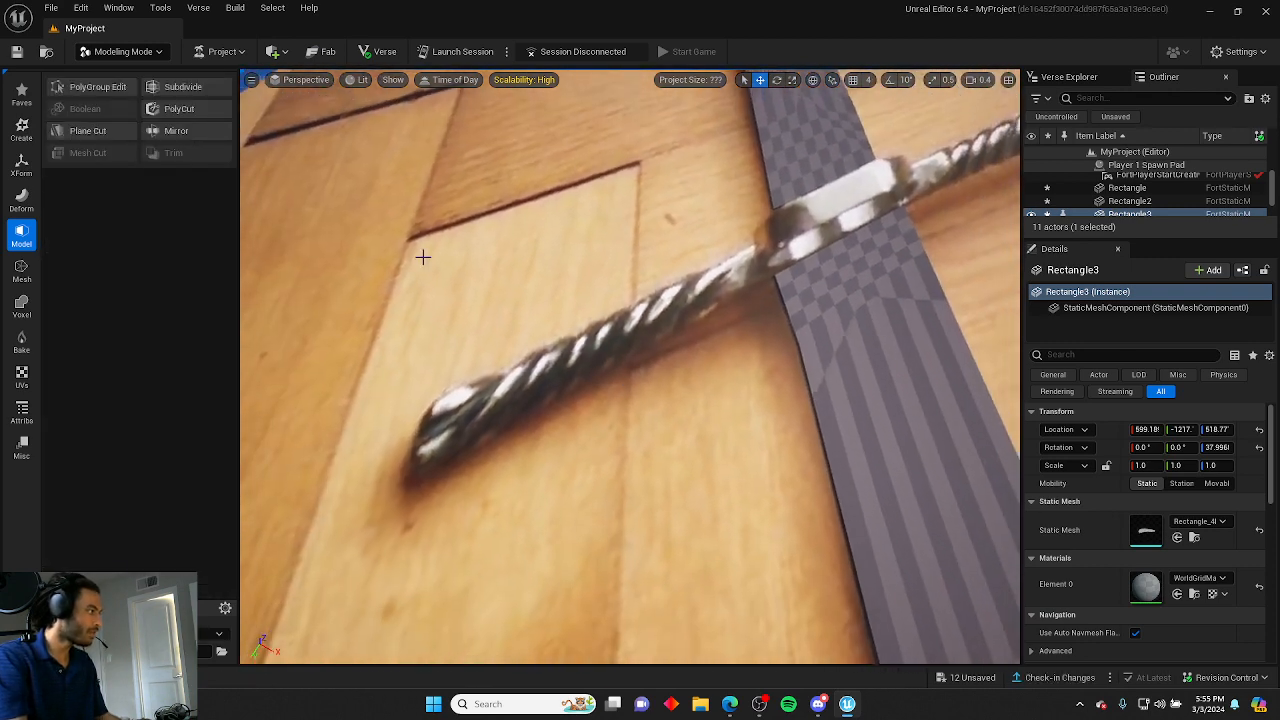
# Create a cylinder on the sword's handle and rotate it to lie along the reference grip.
pyautogui.click(22, 127)
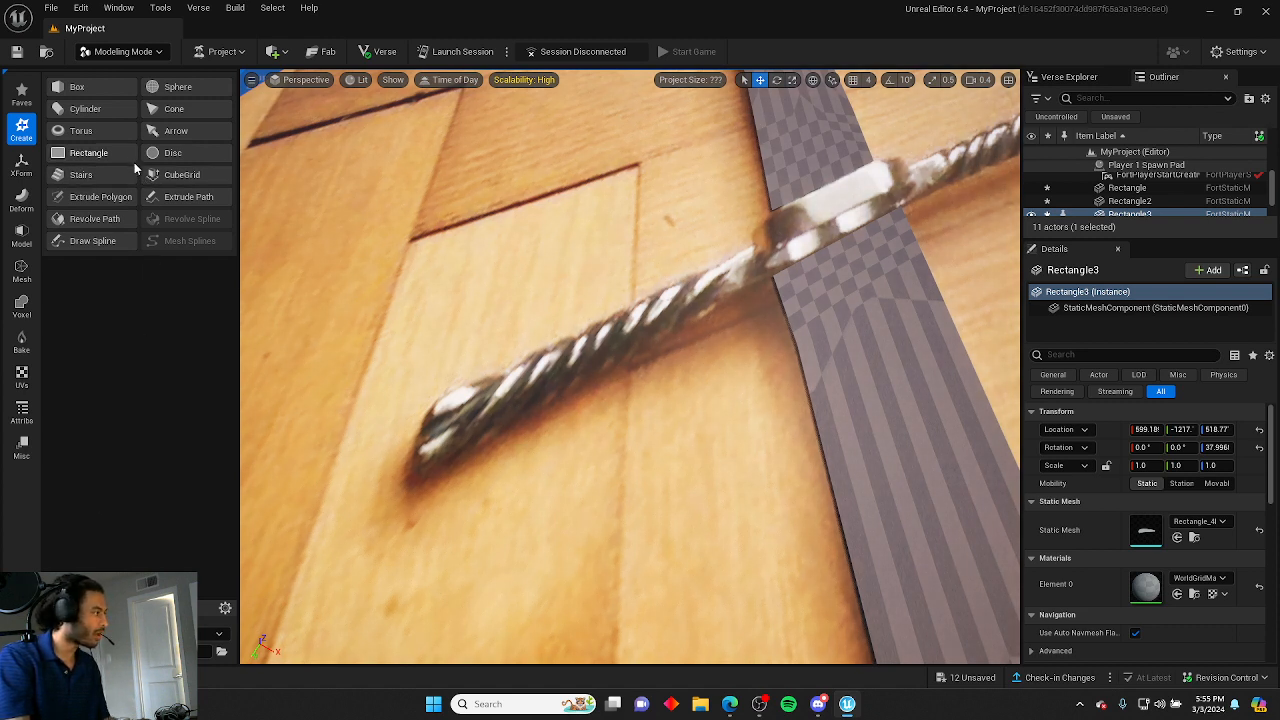
pyautogui.click(97, 112)
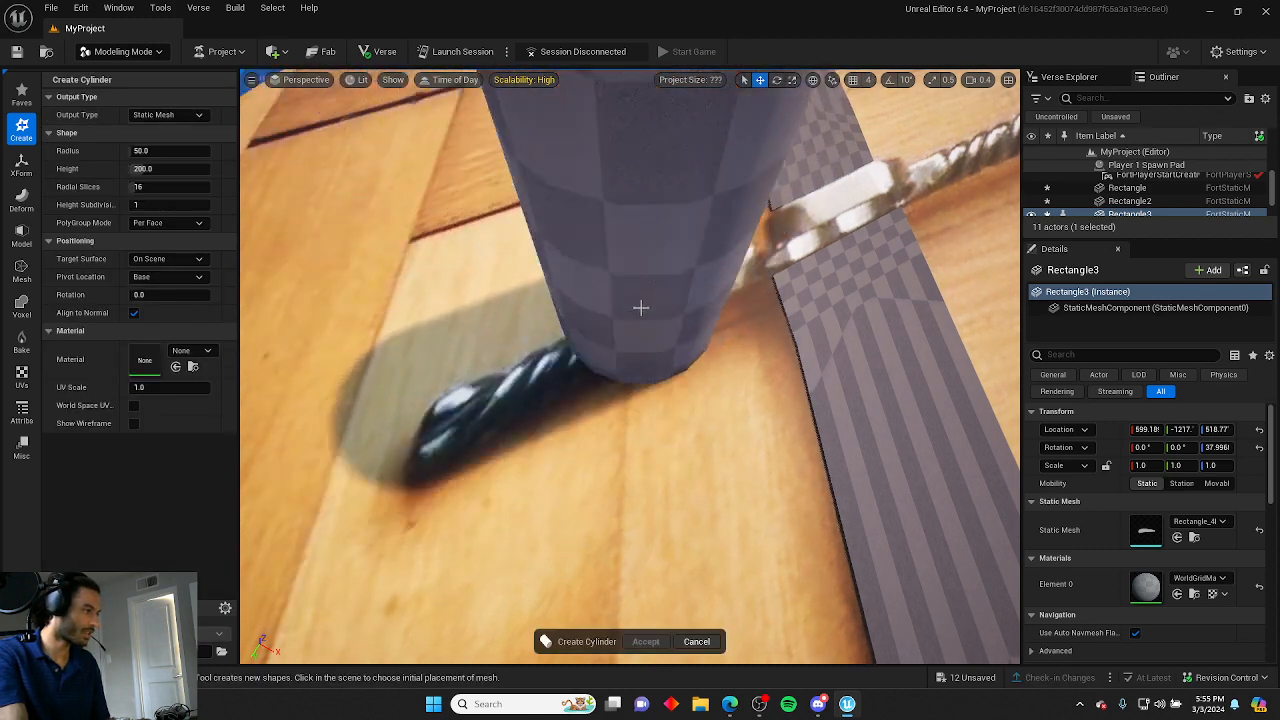
pyautogui.click(697, 262)
pyautogui.scroll(-5, 640, 380)
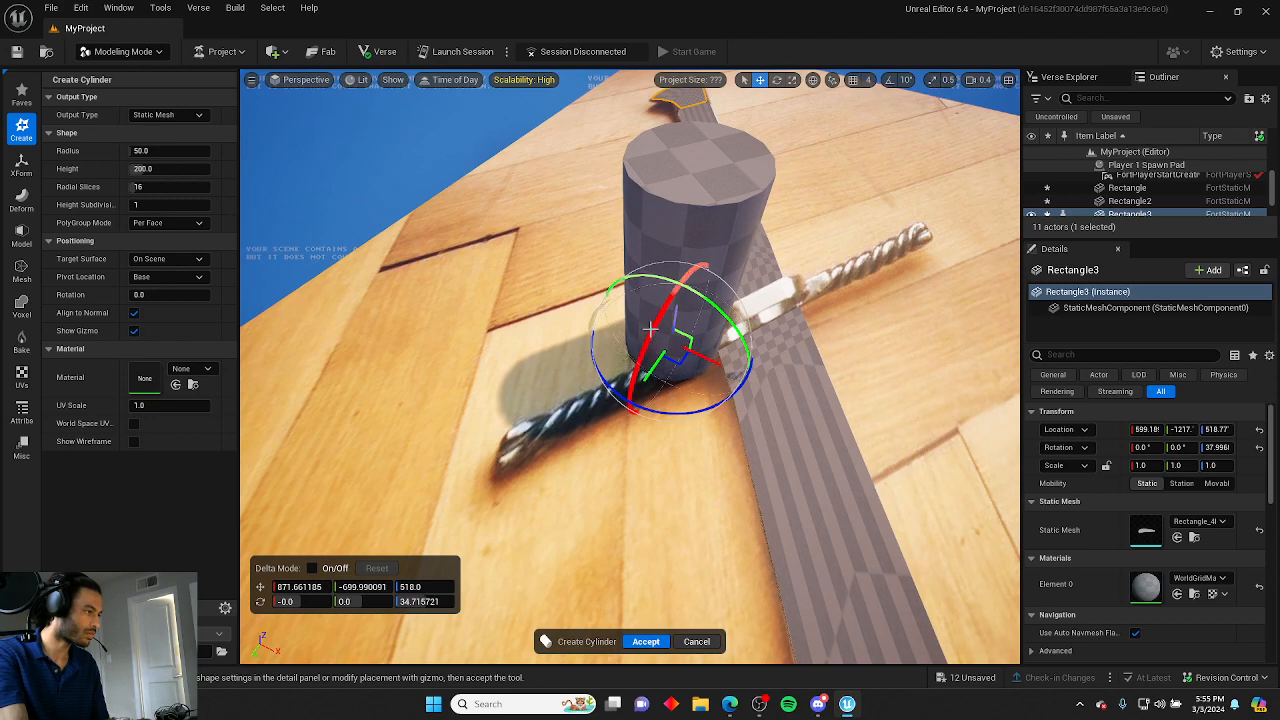
pyautogui.moveTo(603, 365); pyautogui.dragTo(436, 658)
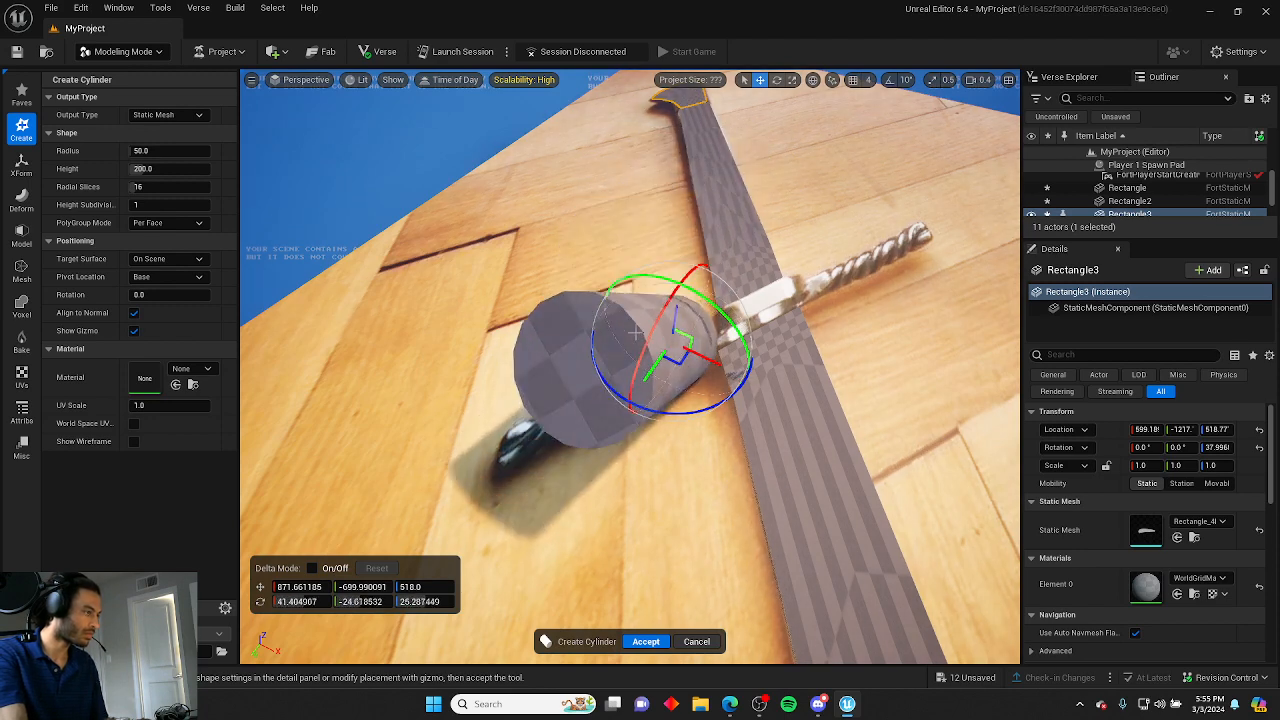
pyautogui.moveTo(651, 330); pyautogui.dragTo(628, 485)
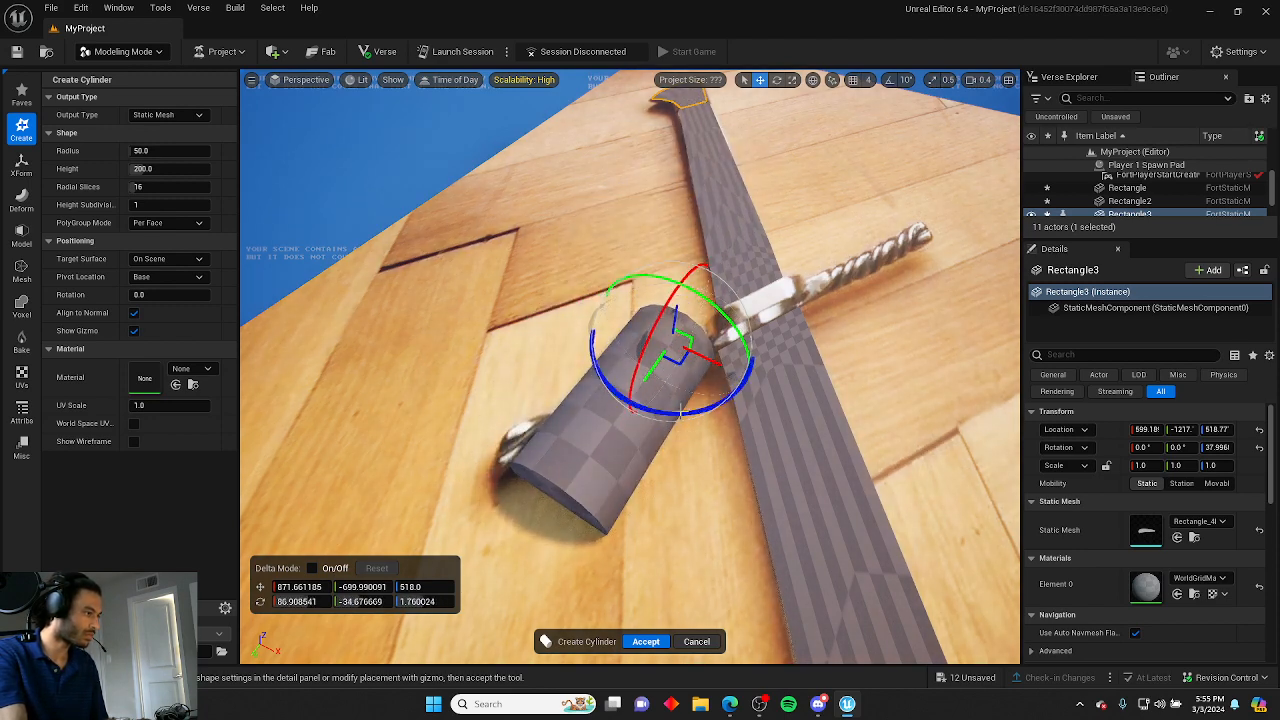
pyautogui.moveTo(680, 412); pyautogui.dragTo(637, 402)
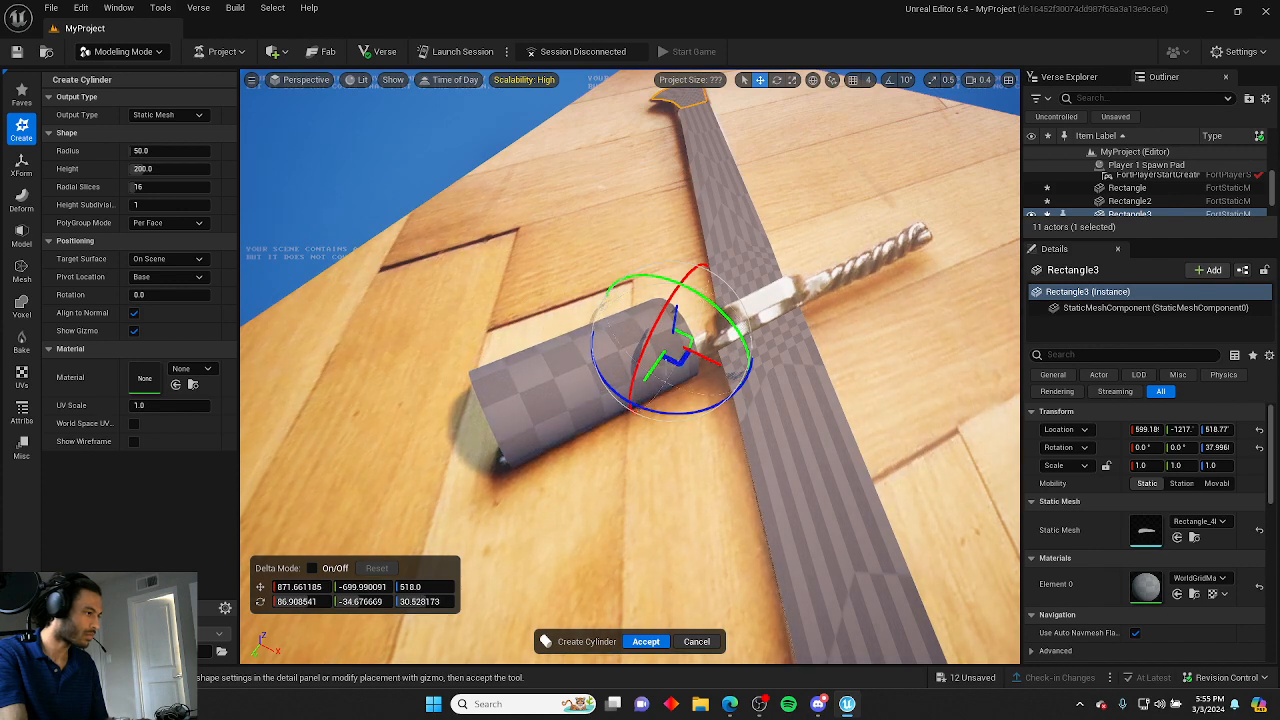
pyautogui.click(647, 641)
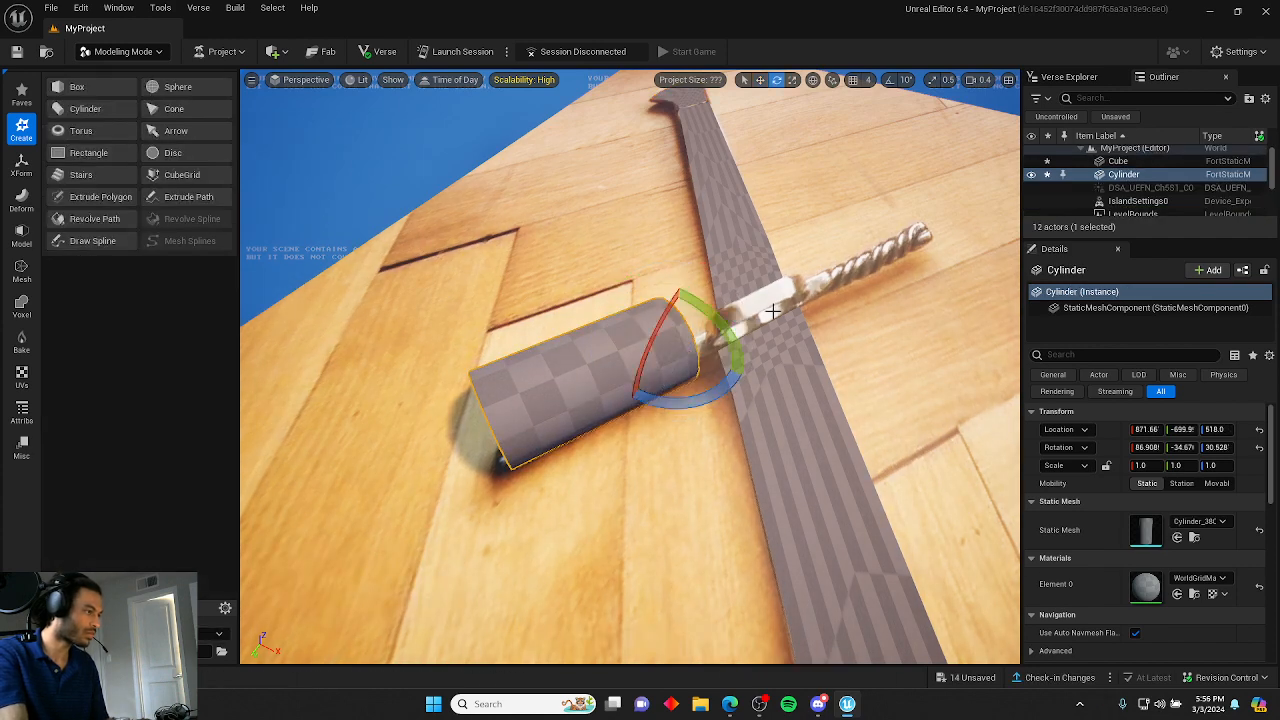
# Scale the cylinder down to a thin rod of about 0.24 by 0.21 to match the grip's thickness.
pyautogui.moveTo(658, 356); pyautogui.dragTo(621, 281, button='right')
pyautogui.moveTo(617, 276)
pyautogui.mouseDown()
pyautogui.moveTo(662, 274)
pyautogui.moveTo(636, 277)
pyautogui.mouseUp()
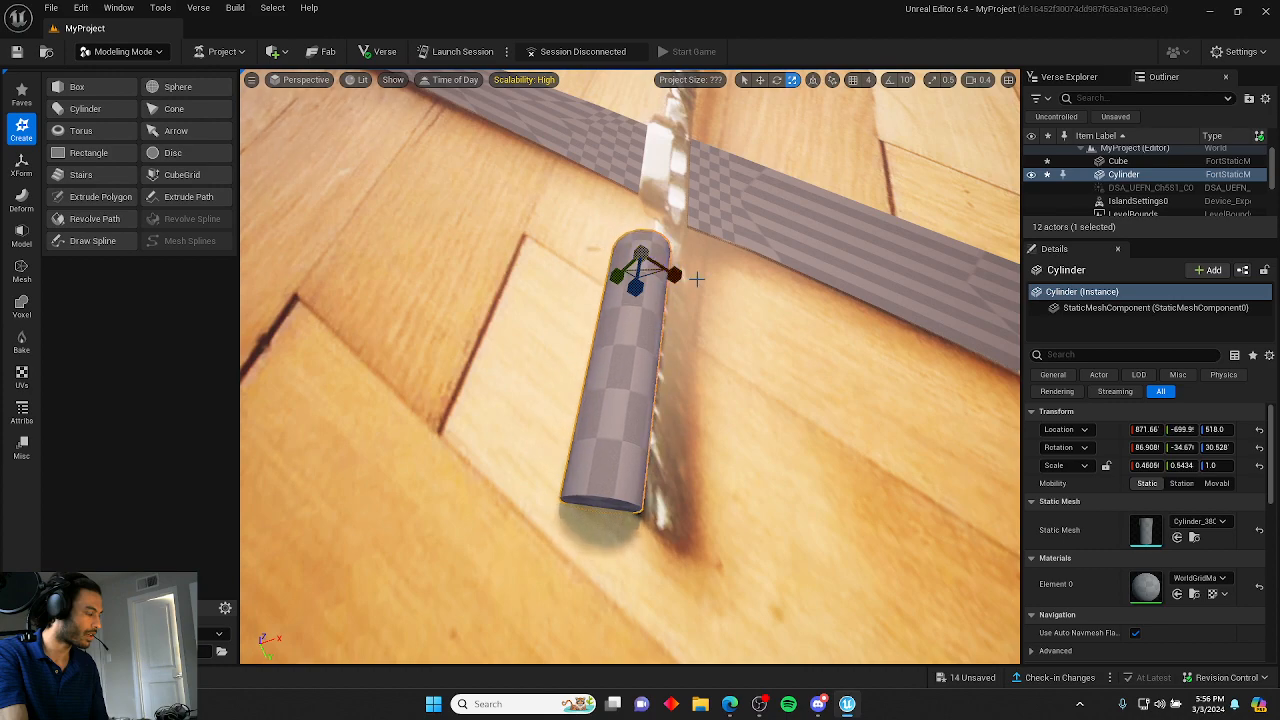
pyautogui.moveTo(697, 278); pyautogui.dragTo(540, 240, button='right')
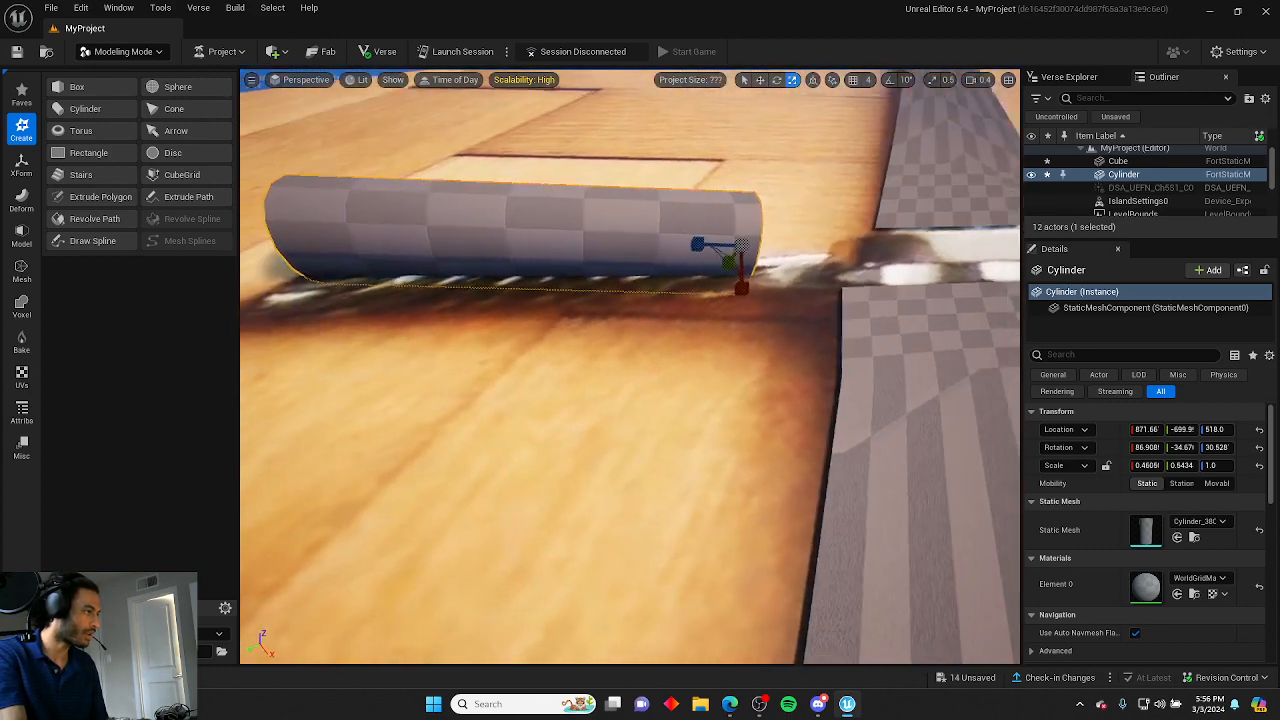
pyautogui.moveTo(751, 291)
pyautogui.mouseDown()
pyautogui.moveTo(751, 272)
pyautogui.moveTo(751, 284)
pyautogui.mouseUp()
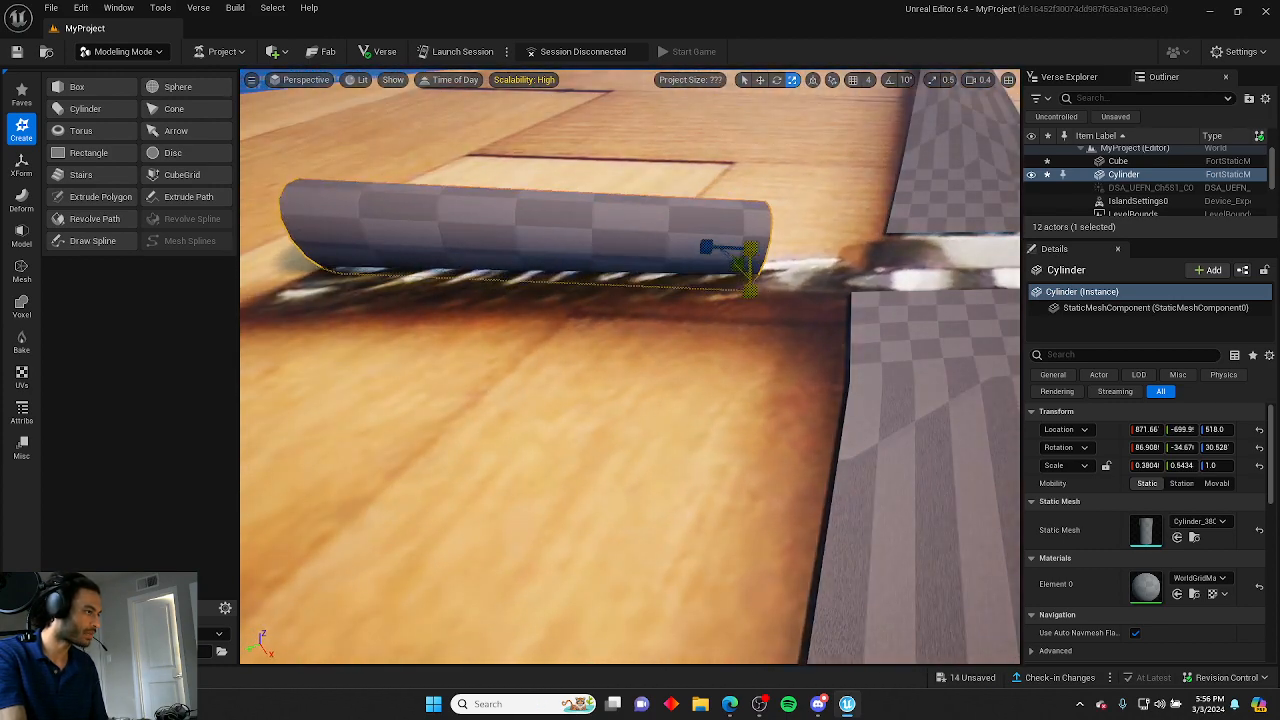
pyautogui.moveTo(751, 284); pyautogui.dragTo(992, 302, button='right')
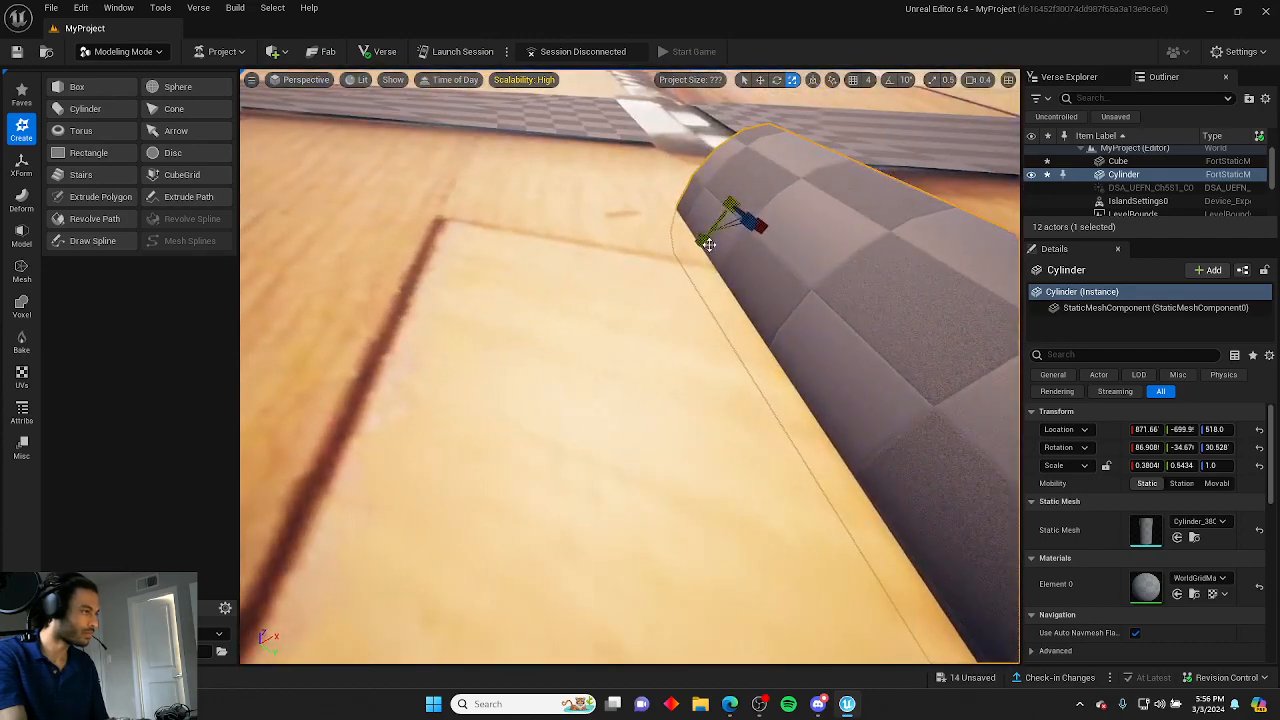
pyautogui.moveTo(706, 243); pyautogui.dragTo(720, 225)
pyautogui.moveTo(720, 225); pyautogui.dragTo(548, 235, button='right')
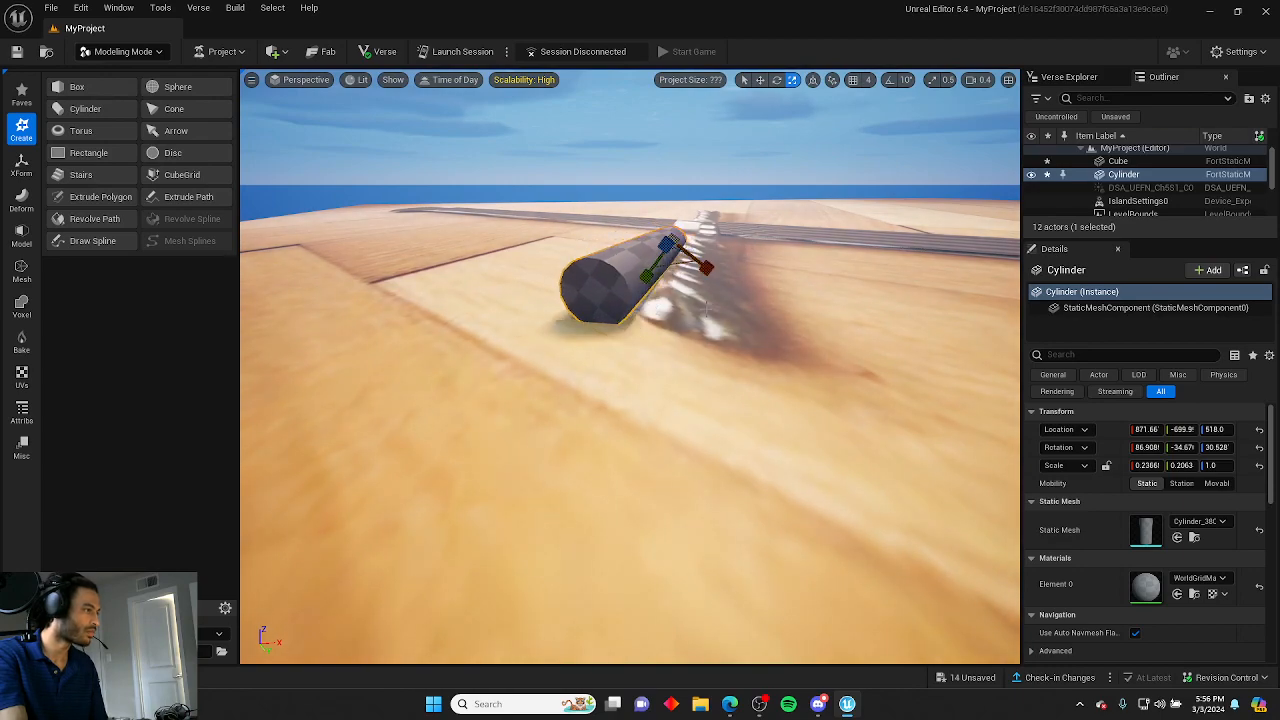
# Move the cylinder onto the grip of the reference sword.
pyautogui.press('w')
pyautogui.moveTo(706, 308); pyautogui.dragTo(870, 290, button='right')
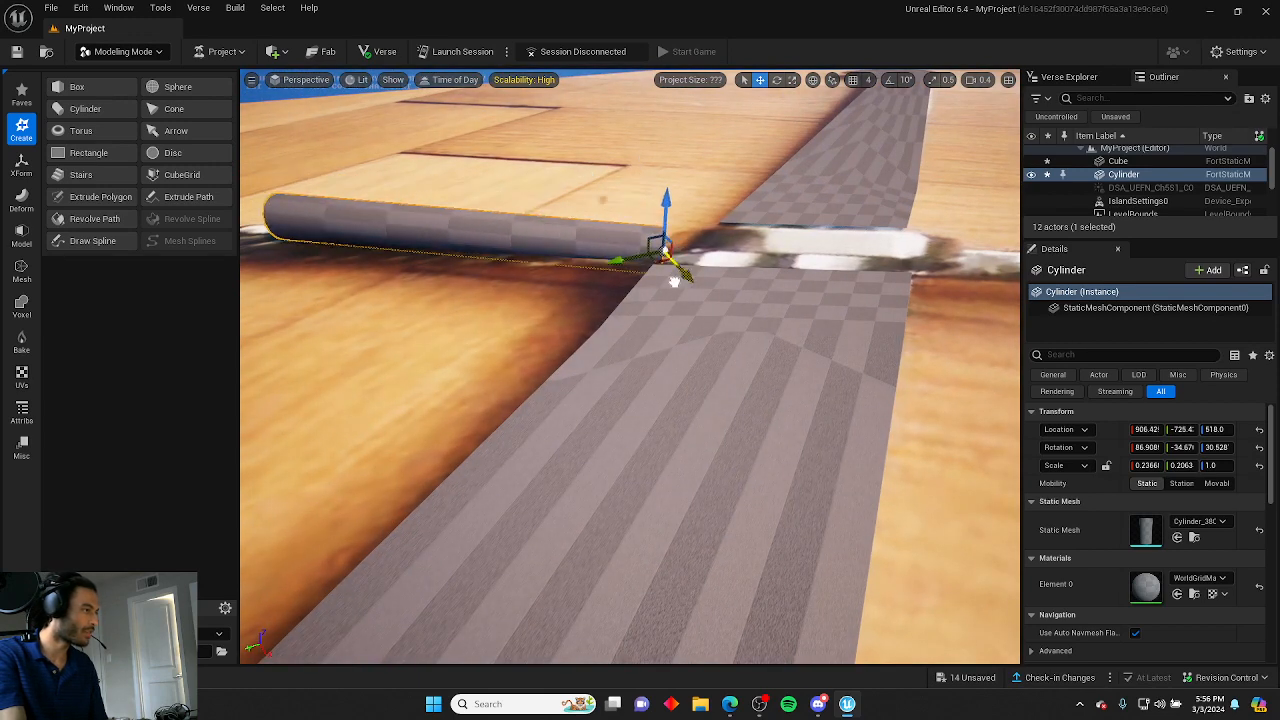
pyautogui.moveTo(660, 274); pyautogui.dragTo(760, 308, button='right')
# Rotate and reposition the cylinder so it aligns with the reference handle.
pyautogui.press('e')
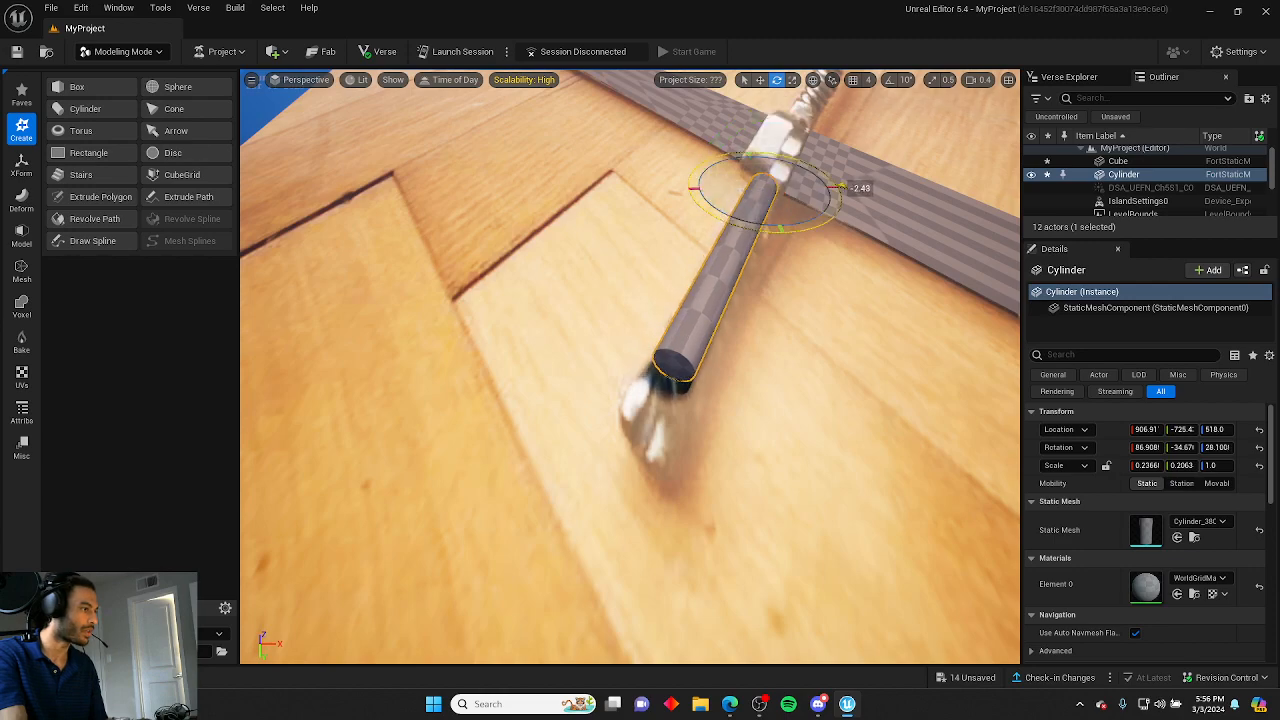
pyautogui.click(783, 302)
pyautogui.moveTo(783, 302); pyautogui.dragTo(714, 320, button='right')
pyautogui.click(580, 333)
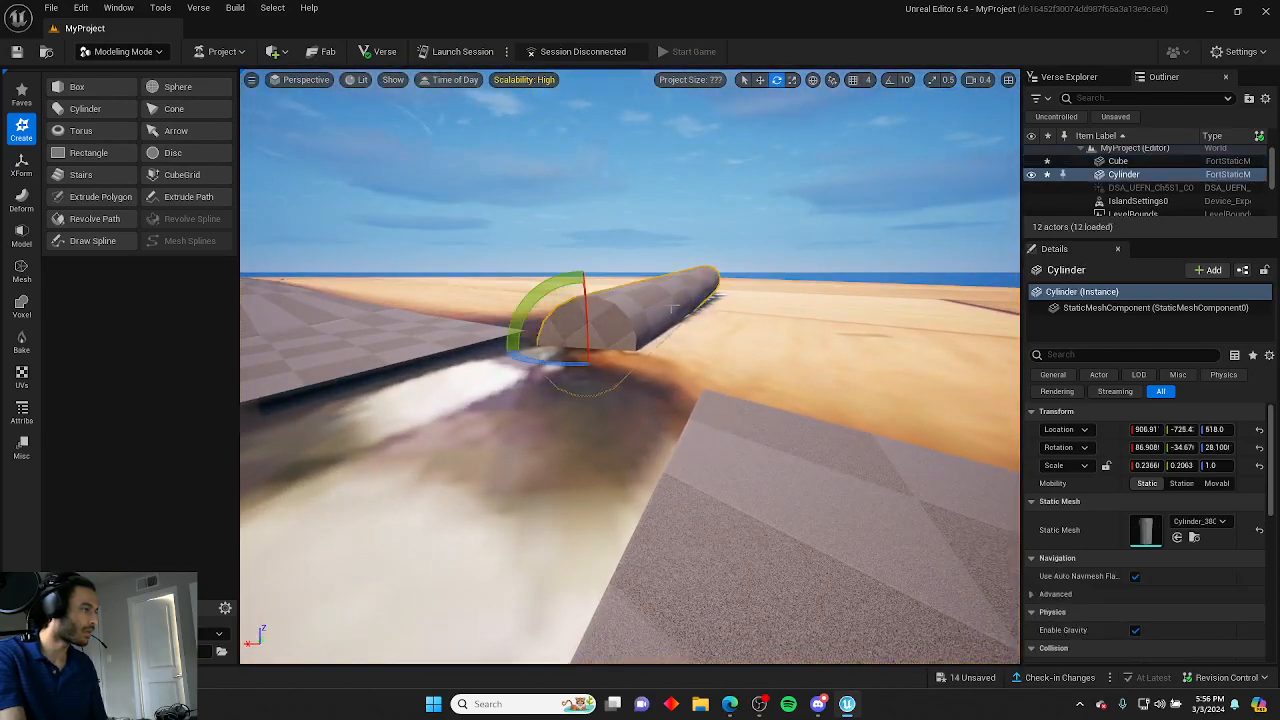
pyautogui.press('space')
pyautogui.moveTo(593, 349); pyautogui.dragTo(563, 357, button='right')
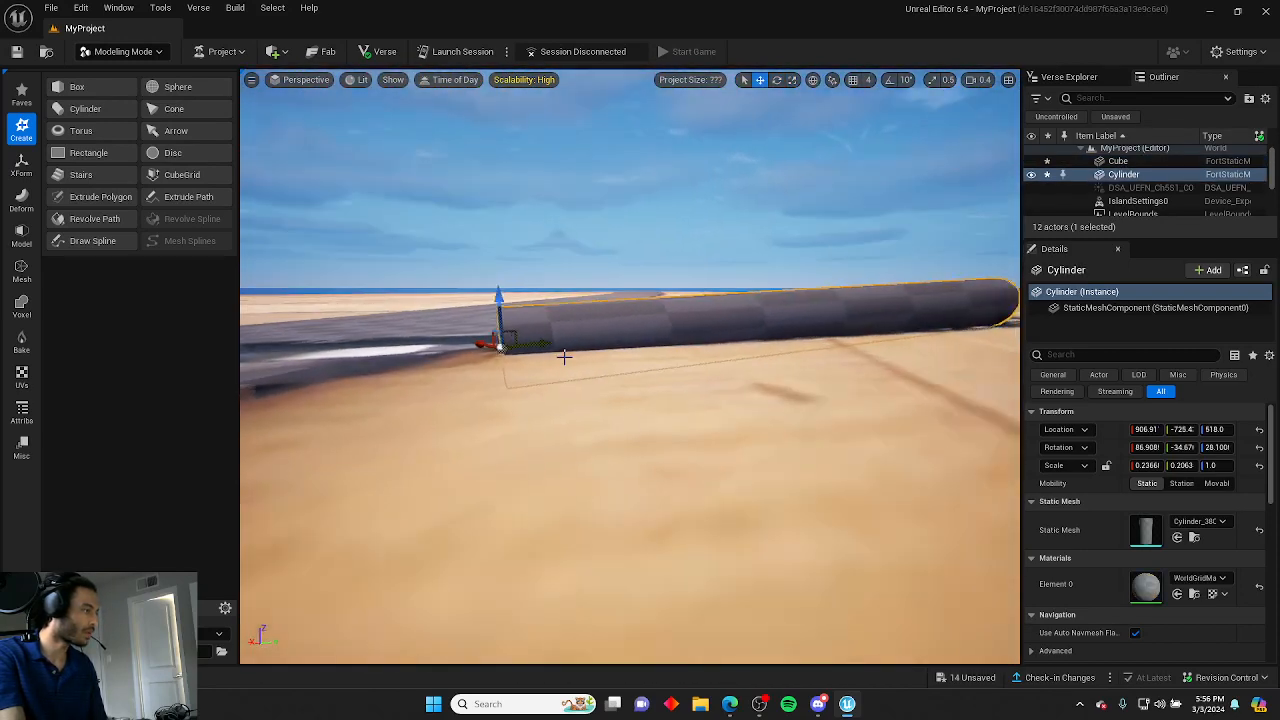
pyautogui.press('space')
pyautogui.moveTo(504, 270); pyautogui.dragTo(488, 245)
pyautogui.press('r')
pyautogui.press('w')
pyautogui.moveTo(488, 245)
pyautogui.mouseDown(button='right')
pyautogui.moveTo(488, 285)
pyautogui.moveTo(600, 325)
pyautogui.moveTo(820, 318)
pyautogui.moveTo(477, 249)
pyautogui.mouseUp(button='right')
pyautogui.click(582, 276)
pyautogui.click(879, 263)
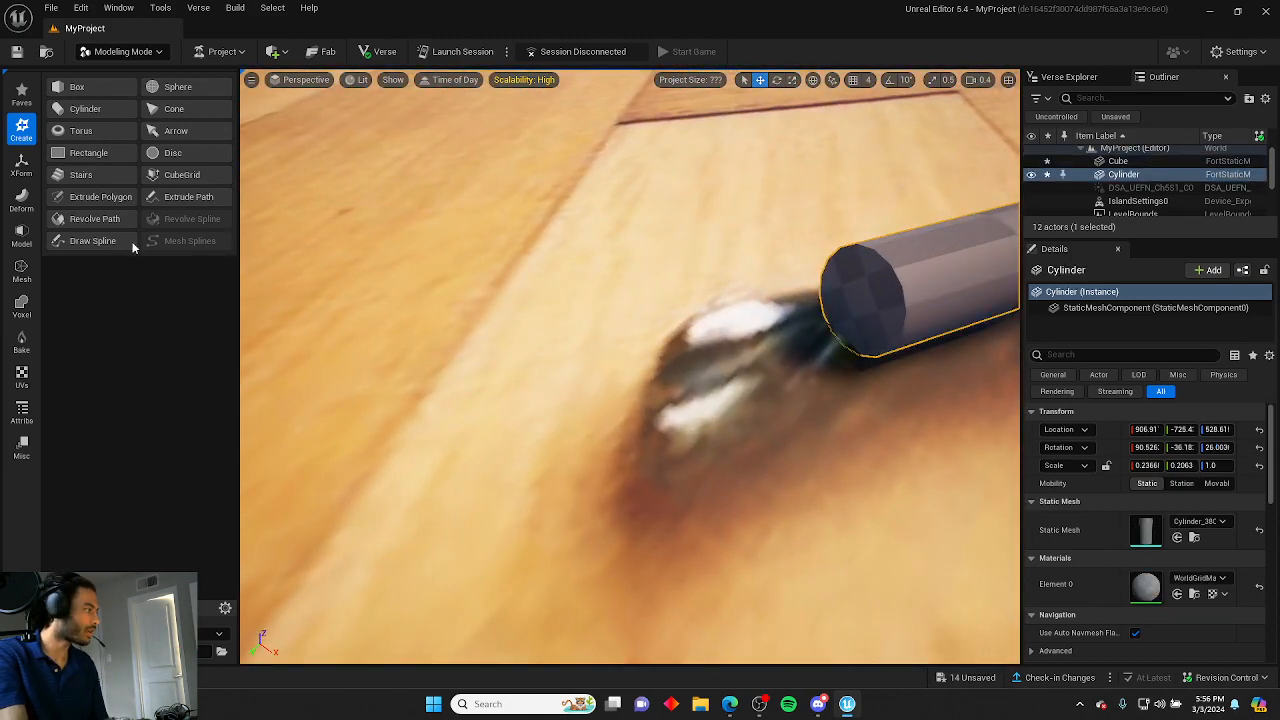
pyautogui.click(22, 237)
pyautogui.click(97, 87)
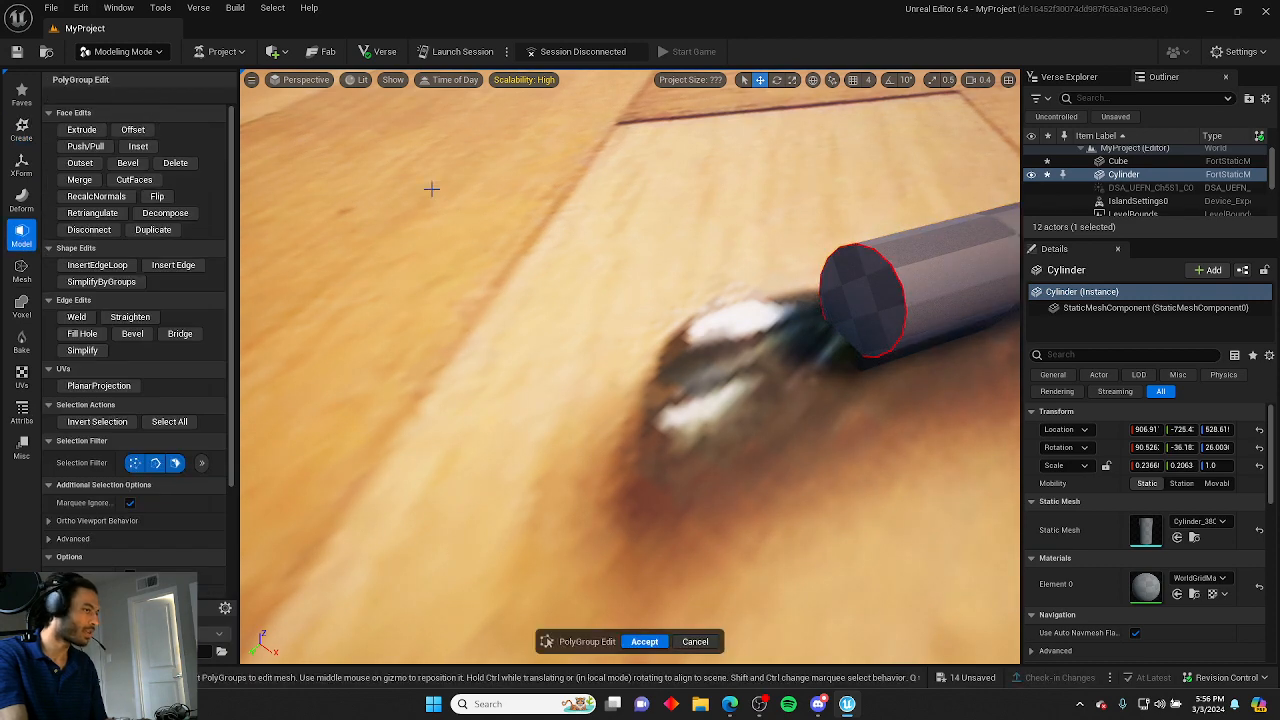
pyautogui.moveTo(429, 189); pyautogui.dragTo(256, 213, button='right')
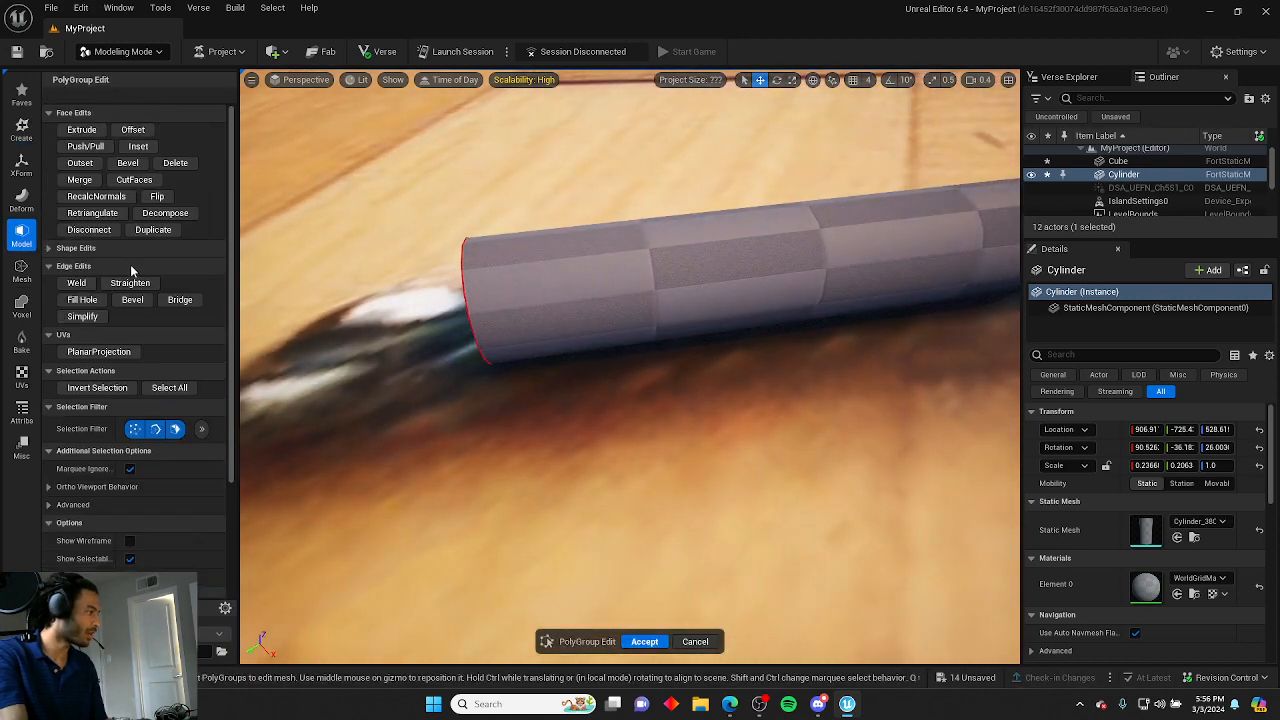
pyautogui.click(95, 265)
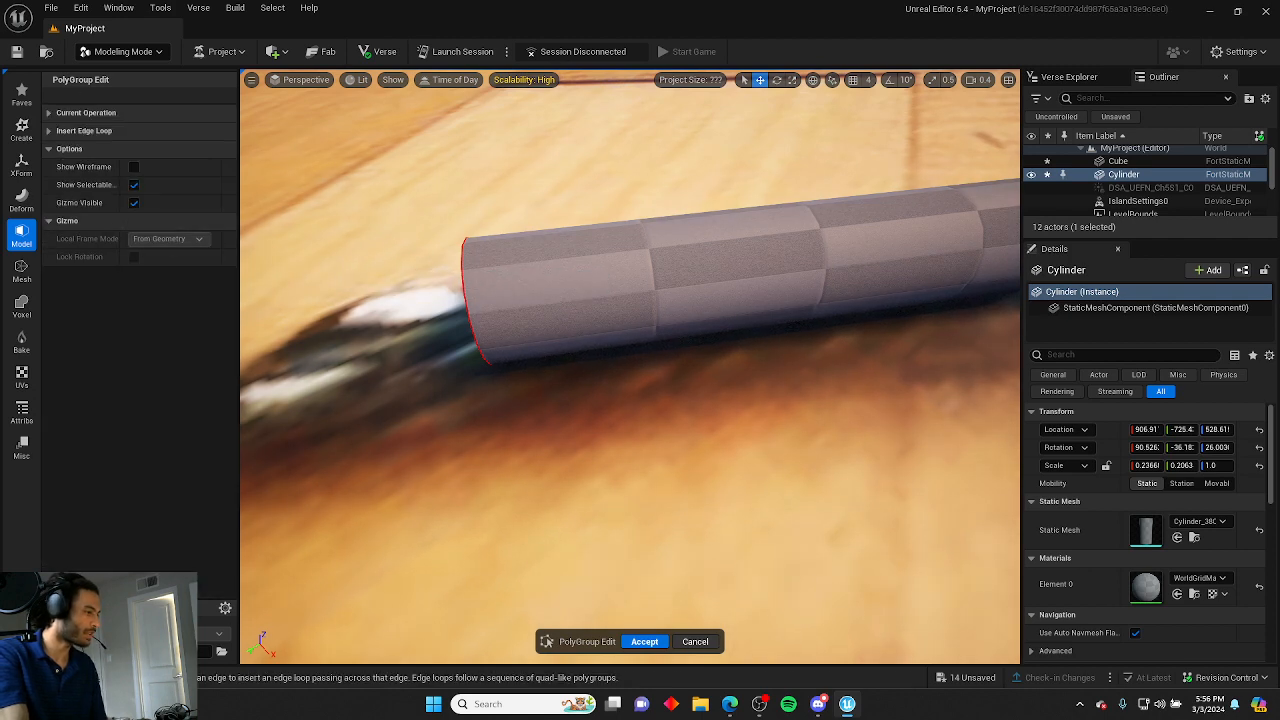
pyautogui.click(593, 291)
pyautogui.moveTo(414, 299); pyautogui.dragTo(505, 350, button='right')
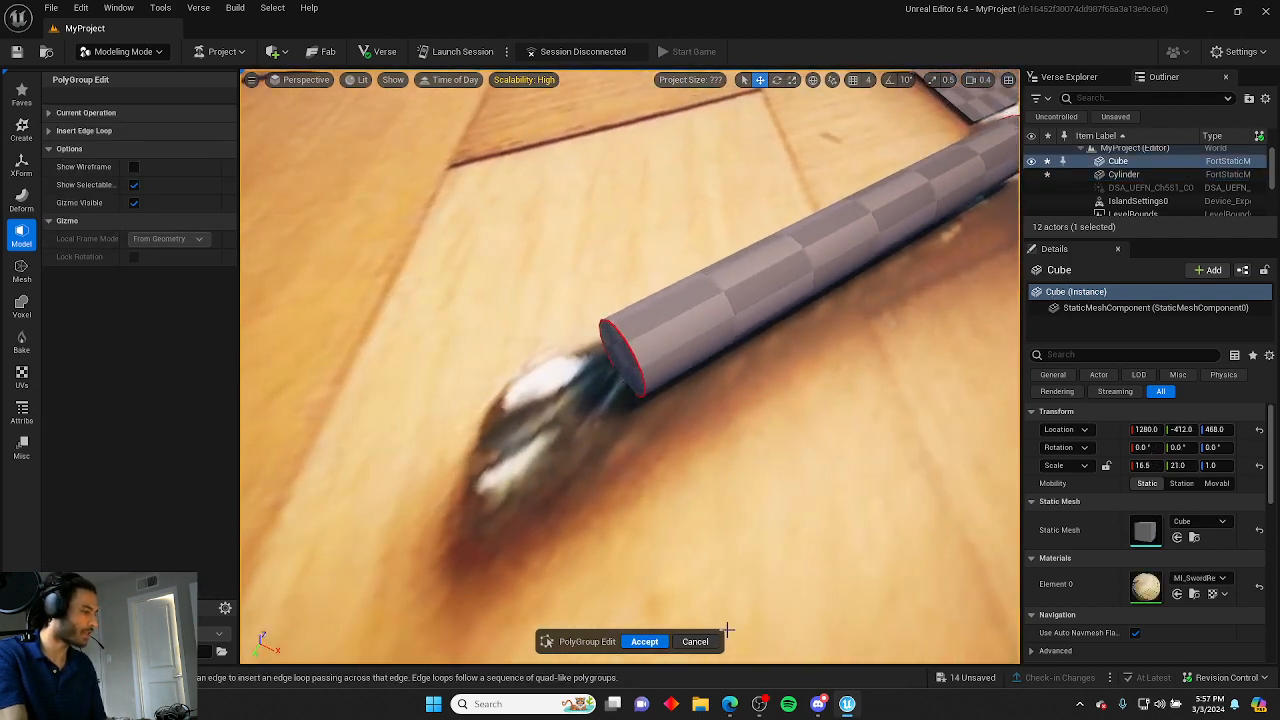
pyautogui.click(695, 637)
pyautogui.click(724, 290)
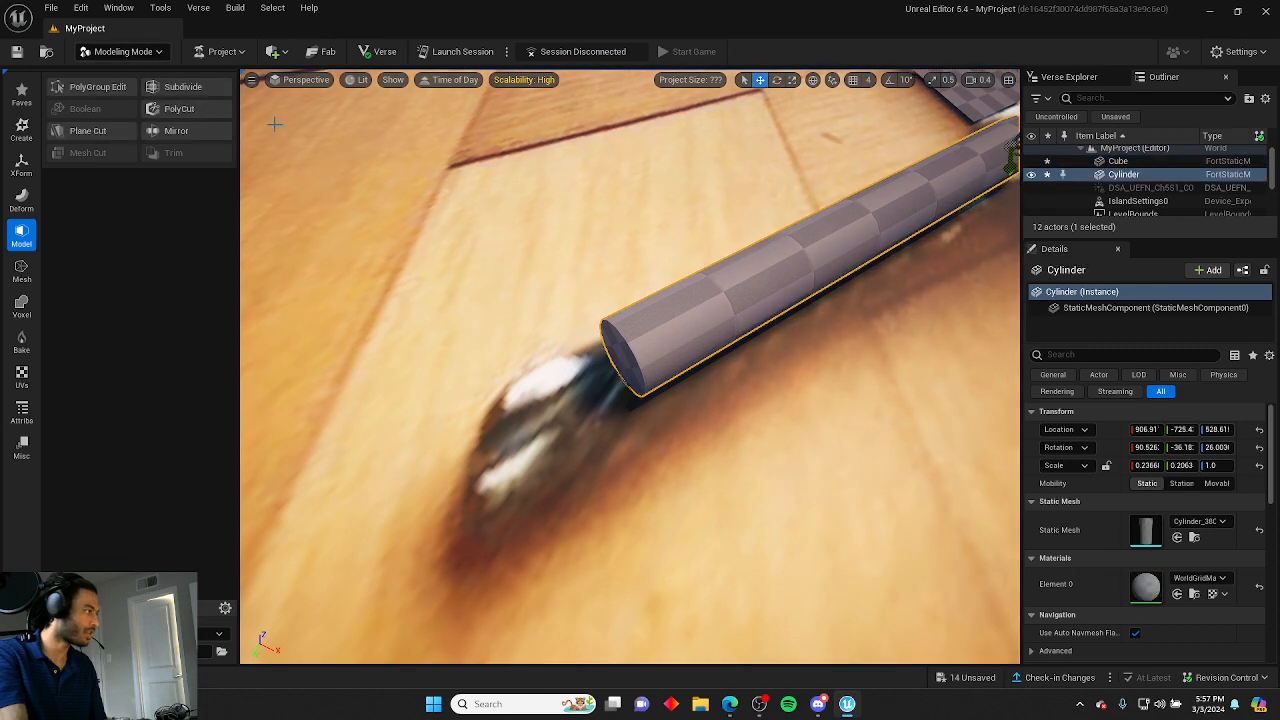
# Open PolyGroup Edit on the cylinder, extrude its end face a short distance and scale that face slightly.
pyautogui.click(110, 92)
pyautogui.moveTo(480, 150); pyautogui.dragTo(518, 168, button='right')
pyautogui.click(508, 140)
pyautogui.click(93, 130)
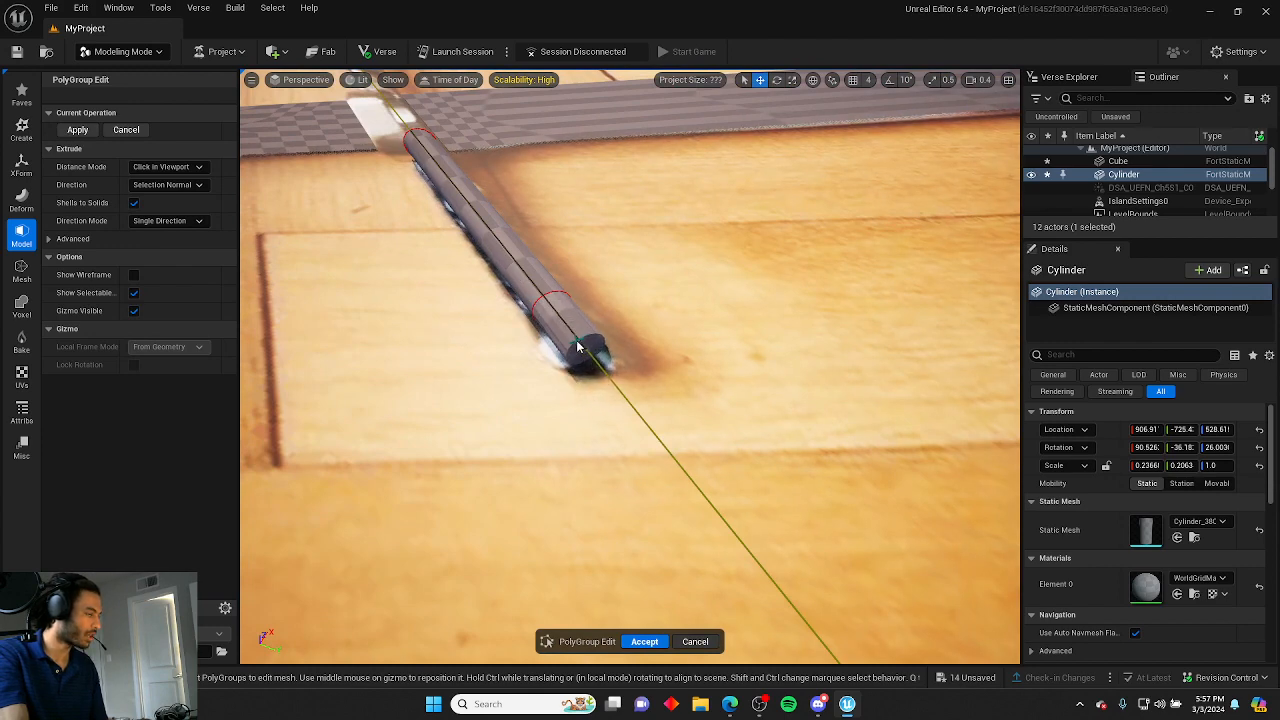
pyautogui.click(577, 345)
pyautogui.moveTo(577, 345); pyautogui.dragTo(553, 325, button='right')
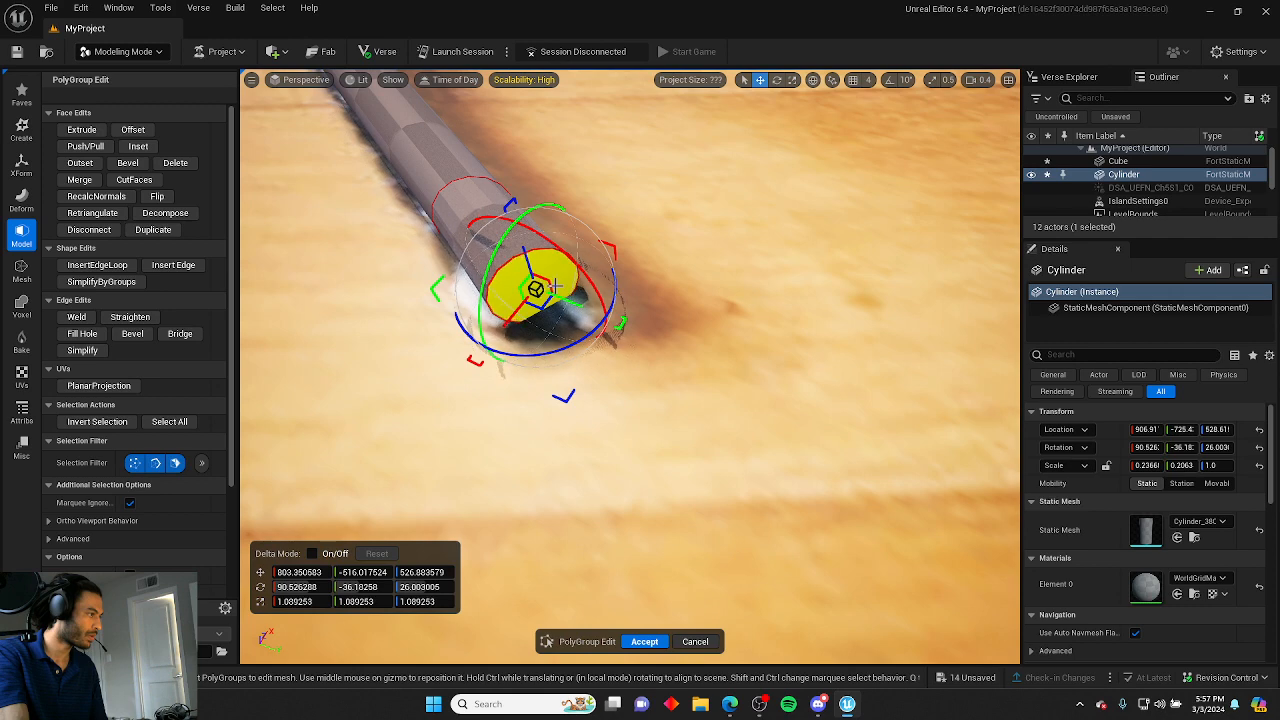
pyautogui.moveTo(553, 325); pyautogui.dragTo(692, 263, button='right')
pyautogui.moveTo(730, 226); pyautogui.dragTo(672, 236)
pyautogui.moveTo(672, 237); pyautogui.dragTo(463, 293, button='right')
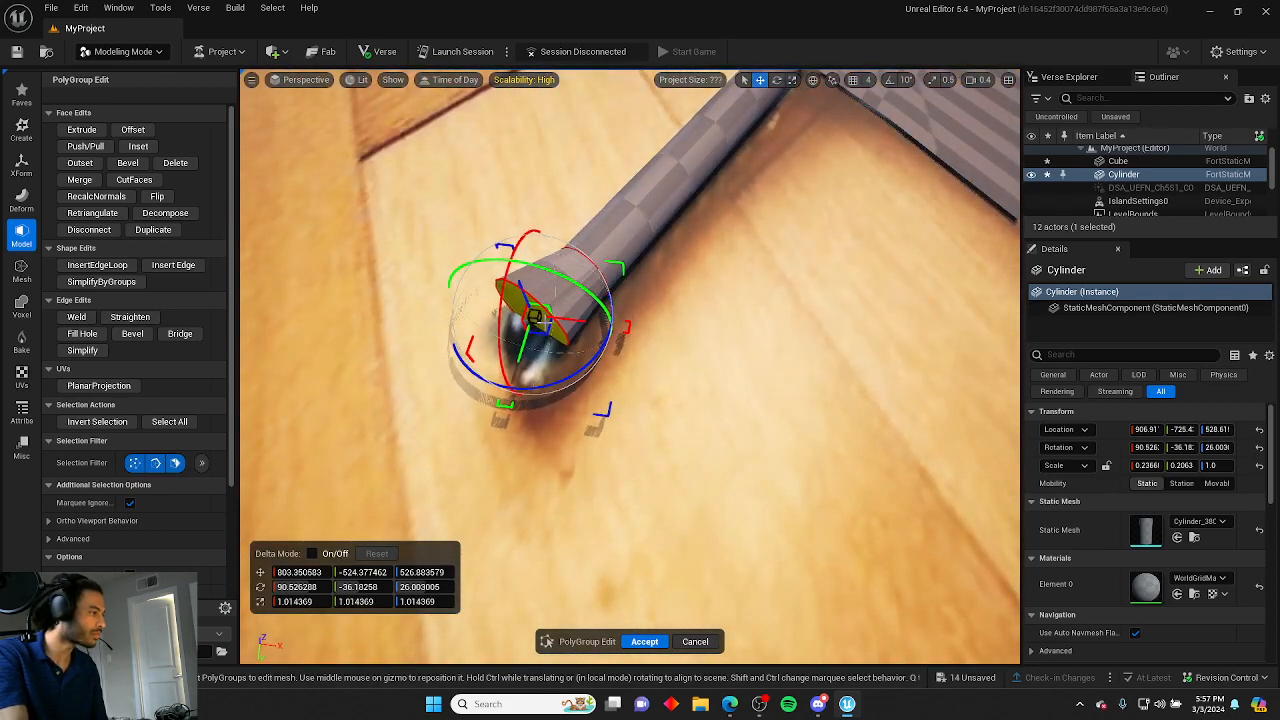
# Extrude the handle's end face once more and tilt it slightly to follow the reference.
pyautogui.click(84, 130)
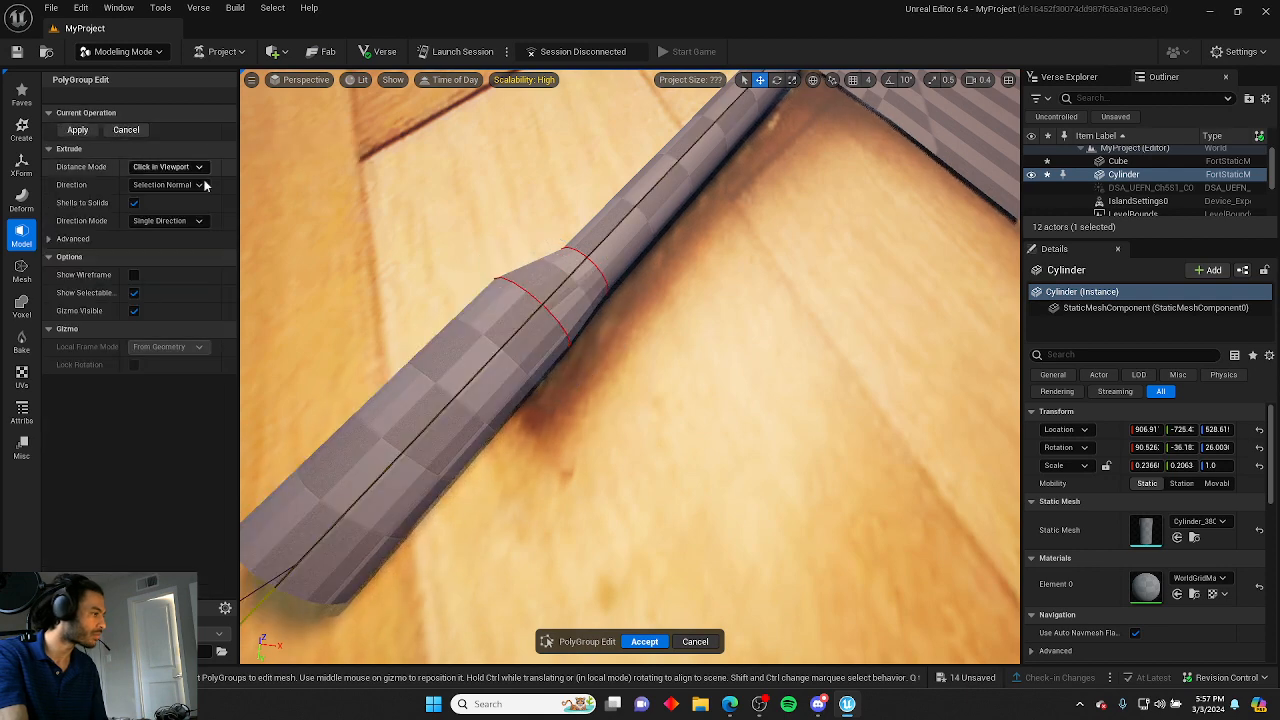
pyautogui.click(532, 370)
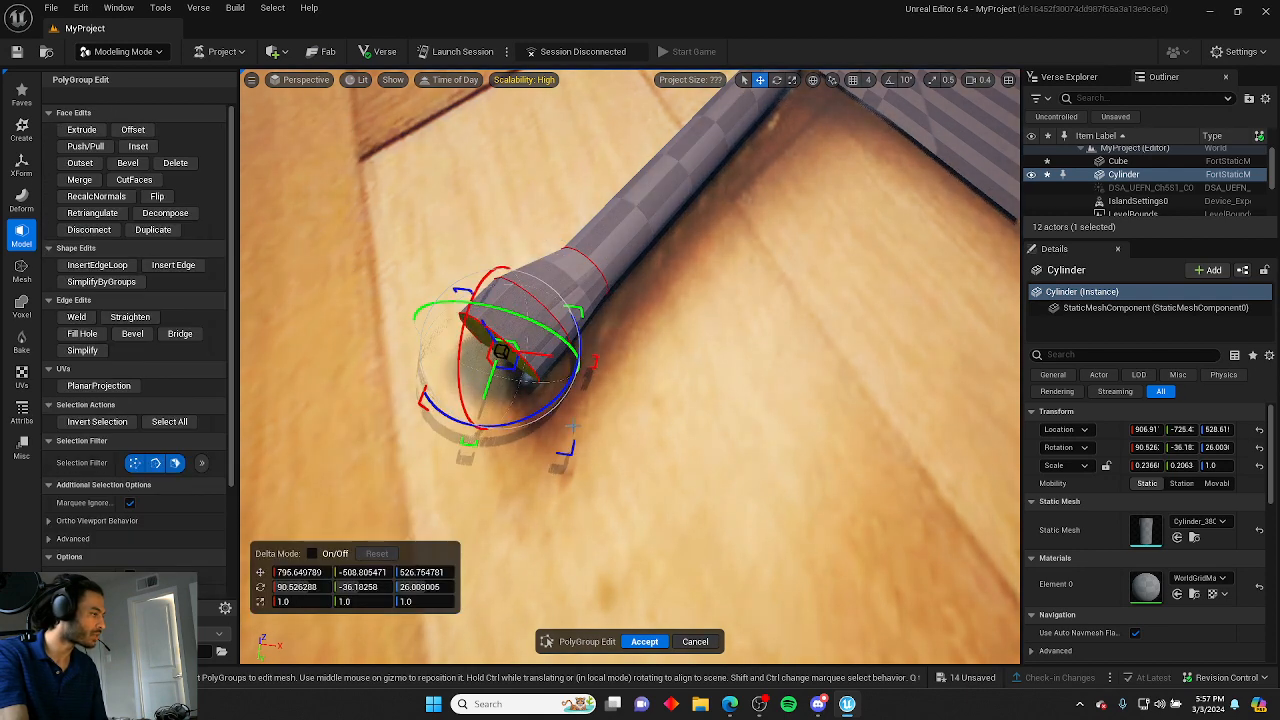
pyautogui.moveTo(541, 355); pyautogui.dragTo(474, 399)
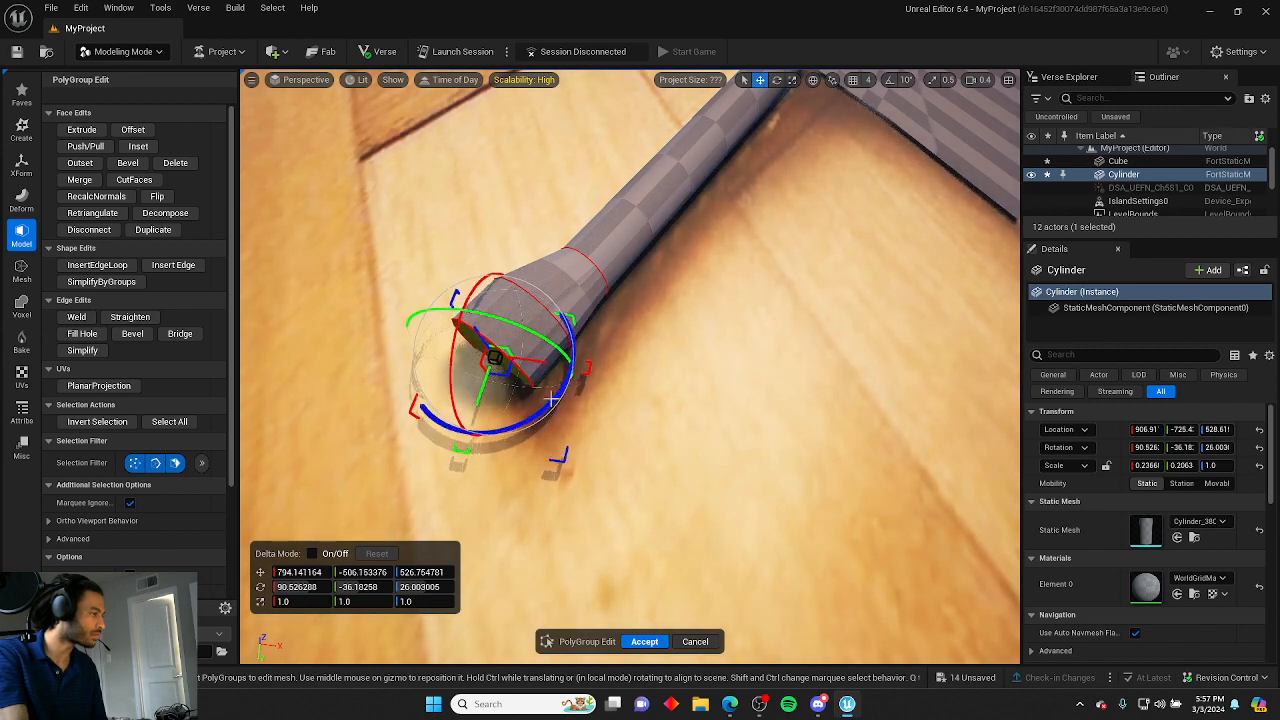
# Accept the PolyGroup edits on the handle cylinder.
pyautogui.click(678, 401)
pyautogui.press('s')
pyautogui.moveTo(678, 401)
pyautogui.mouseDown(button='right')
pyautogui.moveTo(1010, 358)
pyautogui.moveTo(679, 415)
pyautogui.mouseUp(button='right')
pyautogui.press('a')
pyautogui.press('d')
pyautogui.press('a')
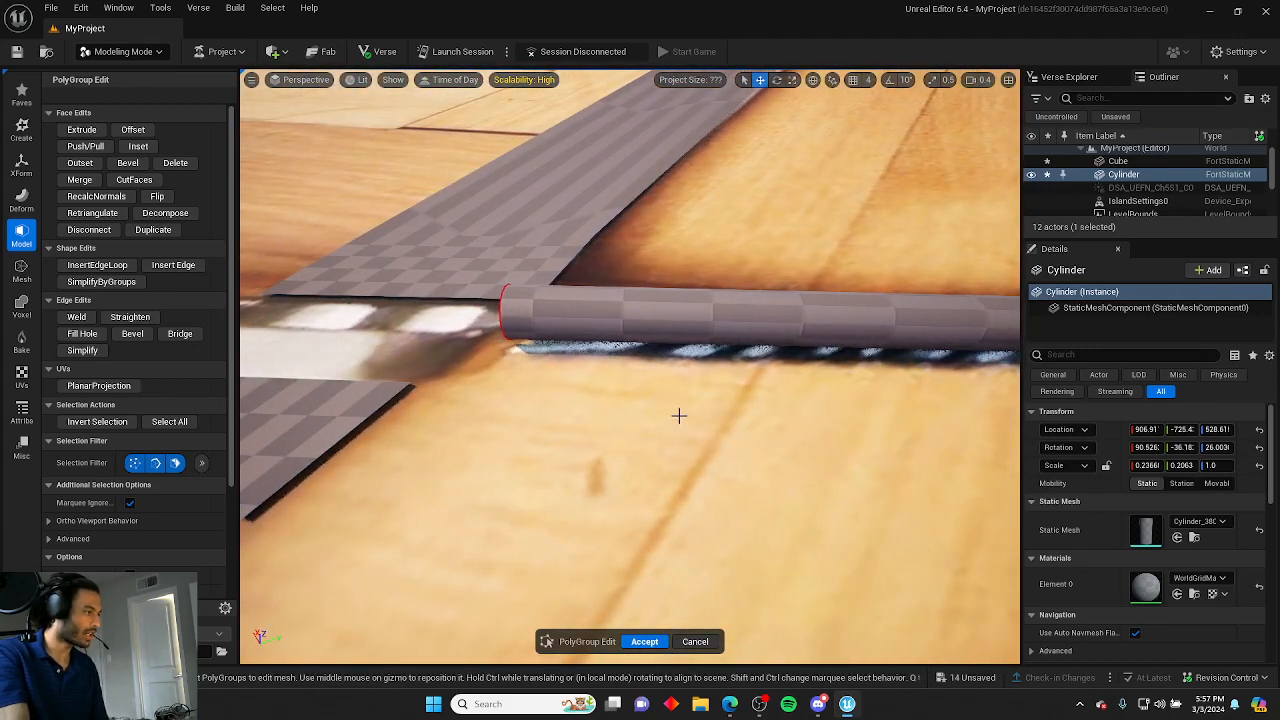
pyautogui.click(644, 641)
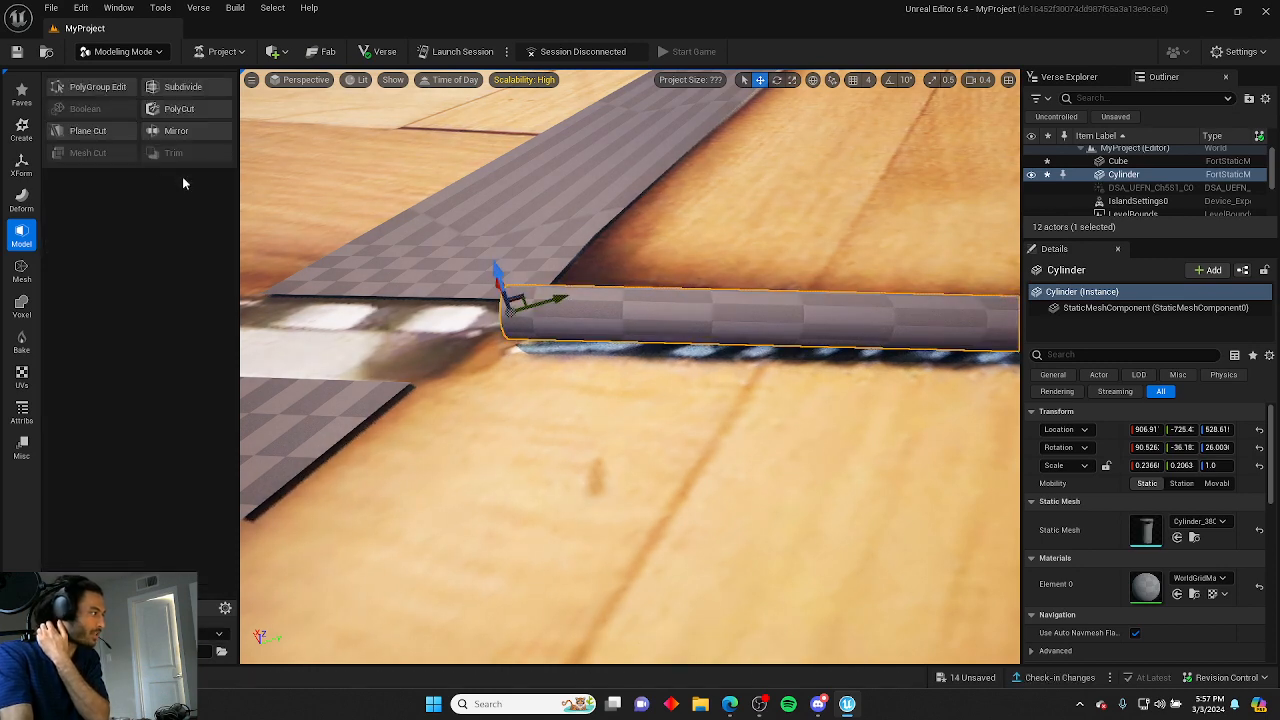
# Create a torus near the handle's end and scale it down to about 0.23.
pyautogui.click(26, 102)
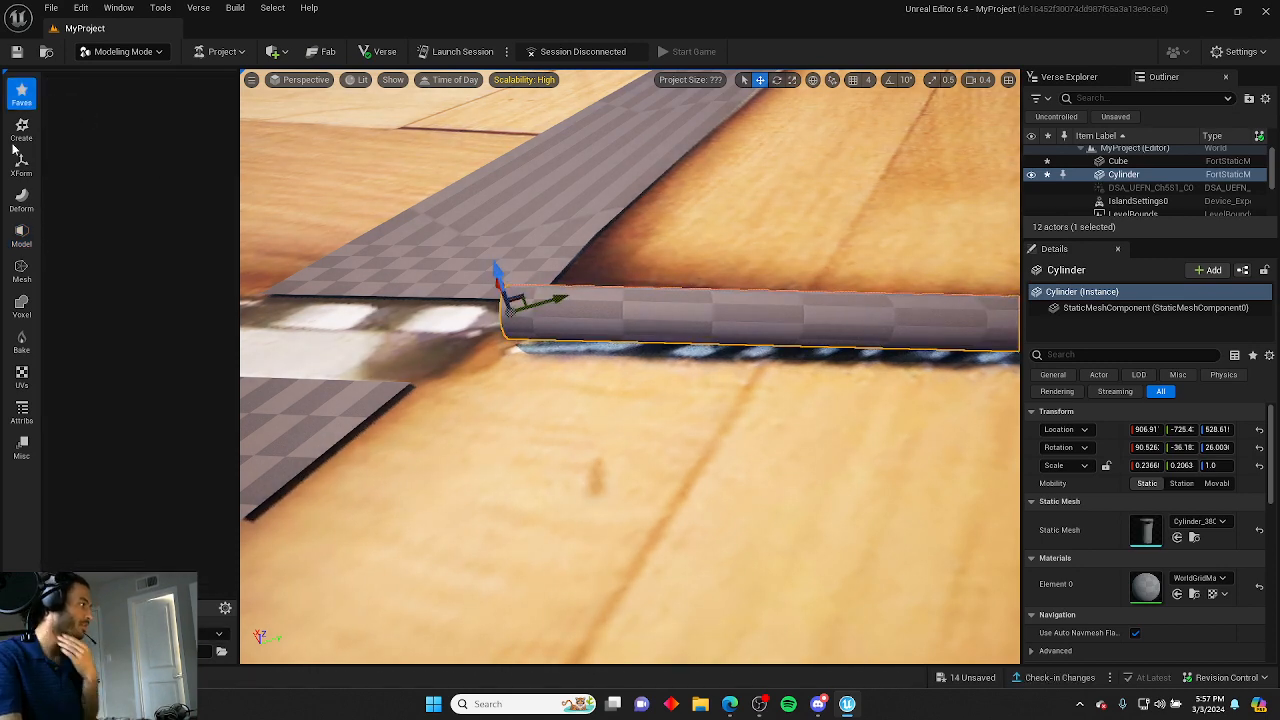
pyautogui.click(20, 130)
pyautogui.click(78, 130)
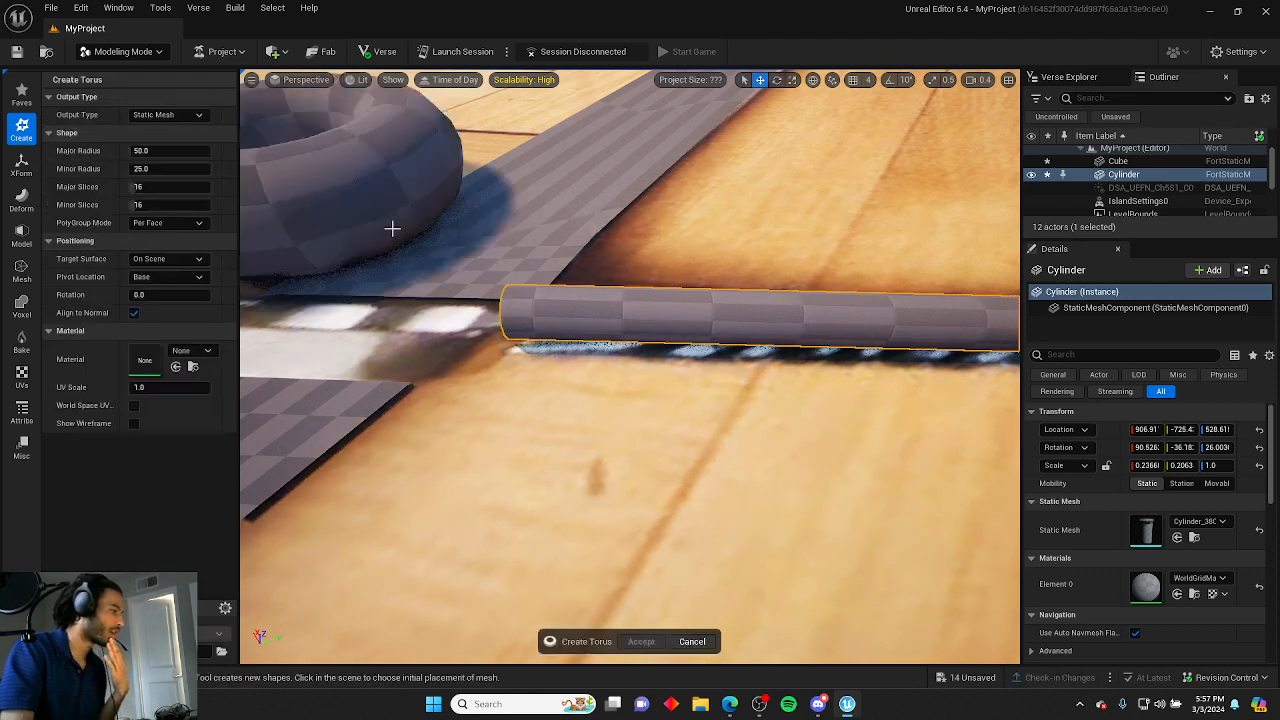
pyautogui.click(517, 257)
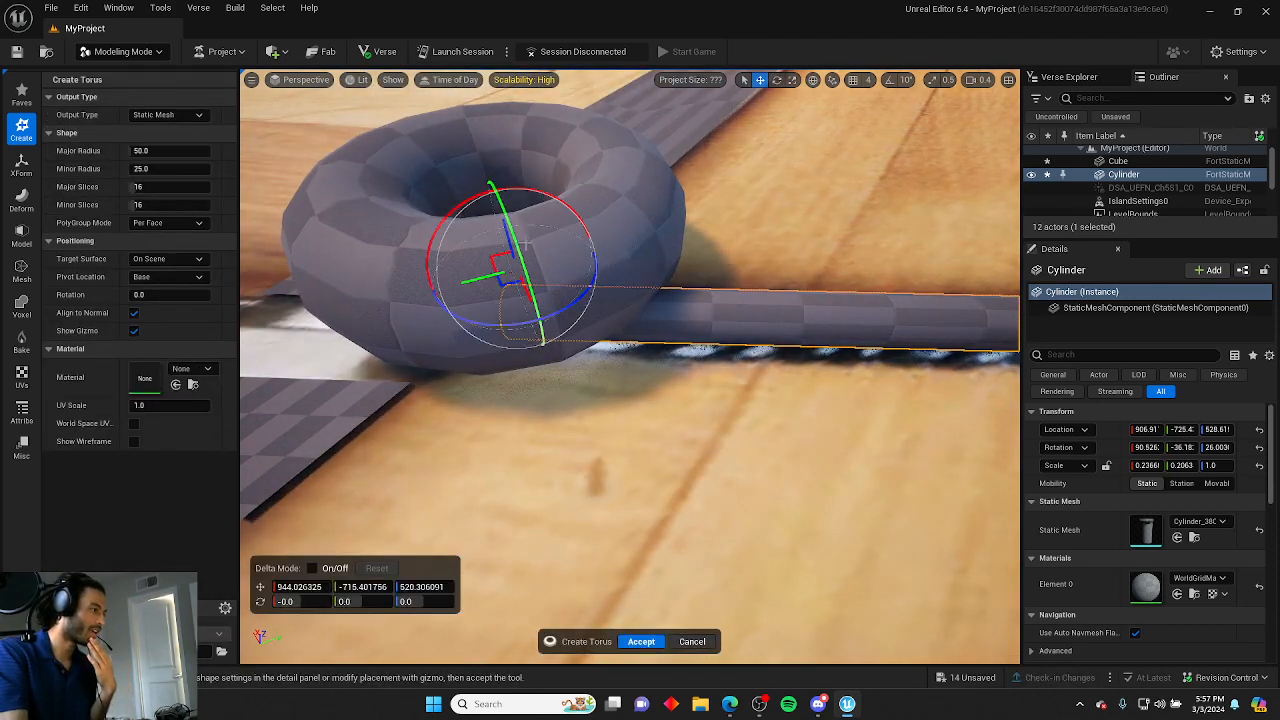
pyautogui.click(640, 641)
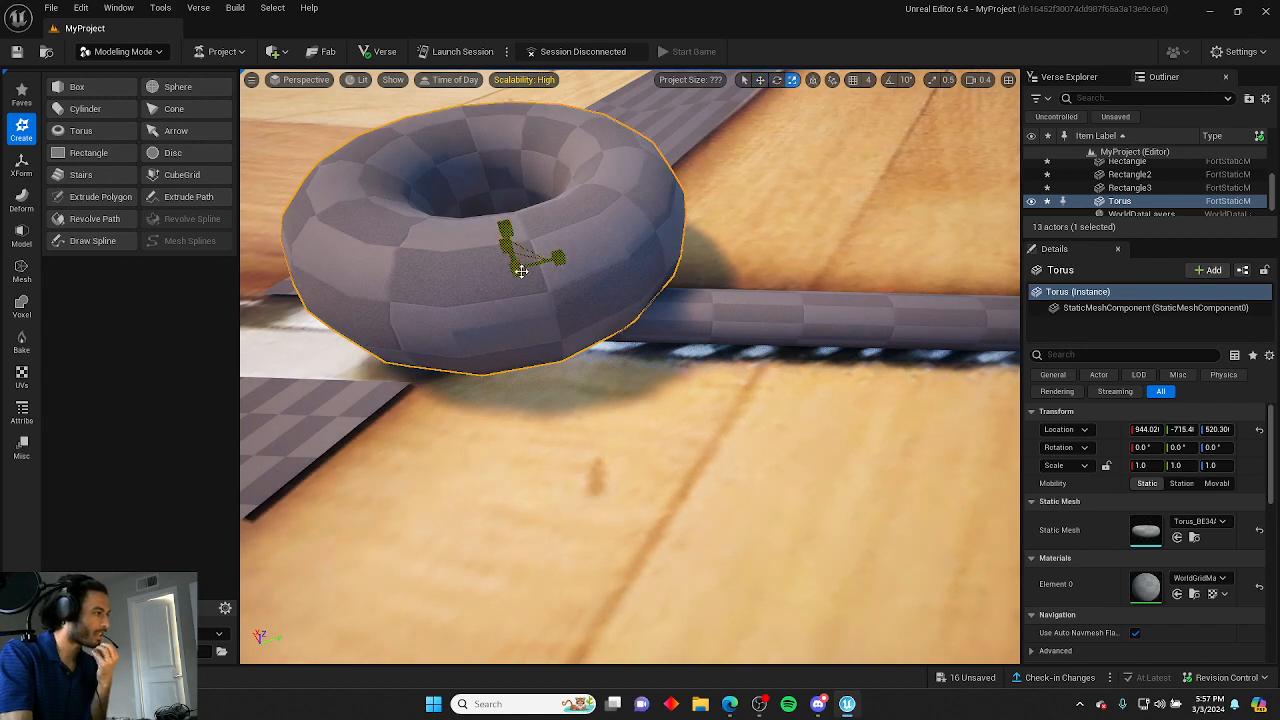
pyautogui.moveTo(521, 271); pyautogui.dragTo(506, 236)
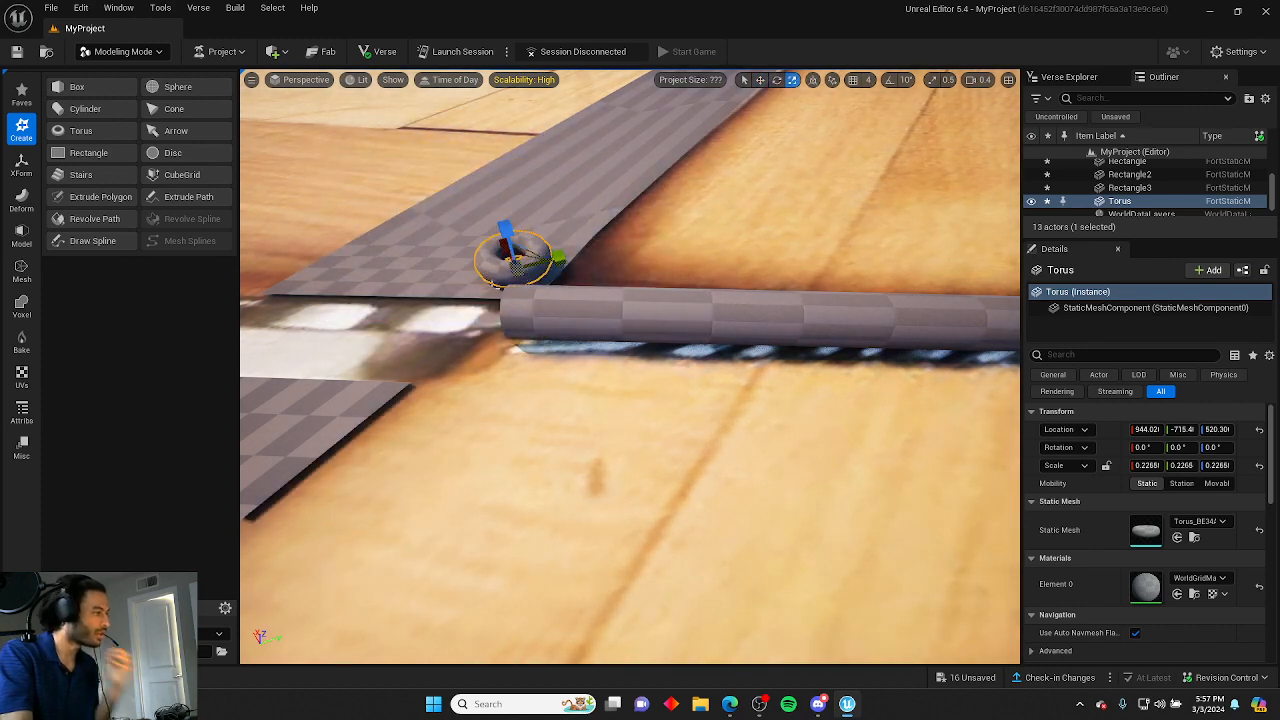
# Rotate the torus about 94° so it stands upright and move it over the handle's end.
pyautogui.press('e')
pyautogui.moveTo(448, 221); pyautogui.dragTo(490, 172)
pyautogui.press('r')
pyautogui.moveTo(600, 340); pyautogui.dragTo(765, 385, button='right')
pyautogui.moveTo(546, 300); pyautogui.dragTo(668, 302, button='right')
pyautogui.moveTo(572, 436); pyautogui.dragTo(738, 245)
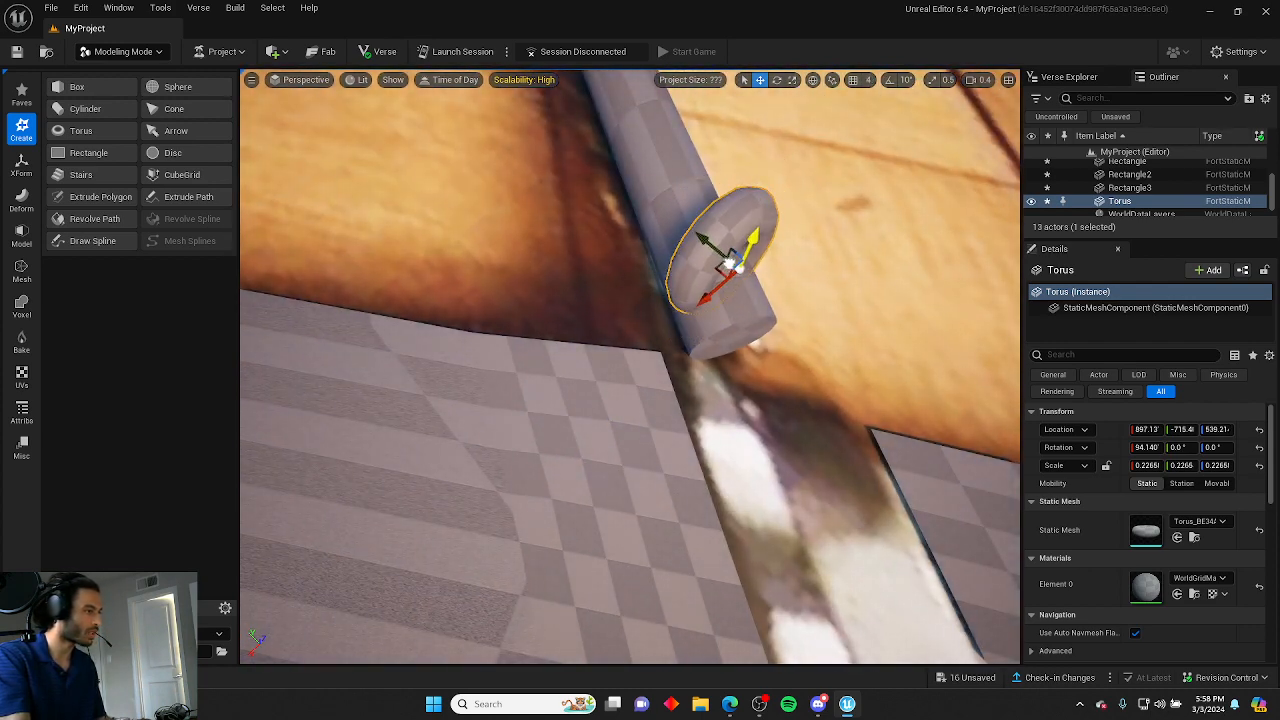
# Rotate the torus about 31.6° around the vertical axis and reposition it onto the handle.
pyautogui.press('e')
pyautogui.moveTo(736, 332); pyautogui.dragTo(691, 298)
pyautogui.press('r')
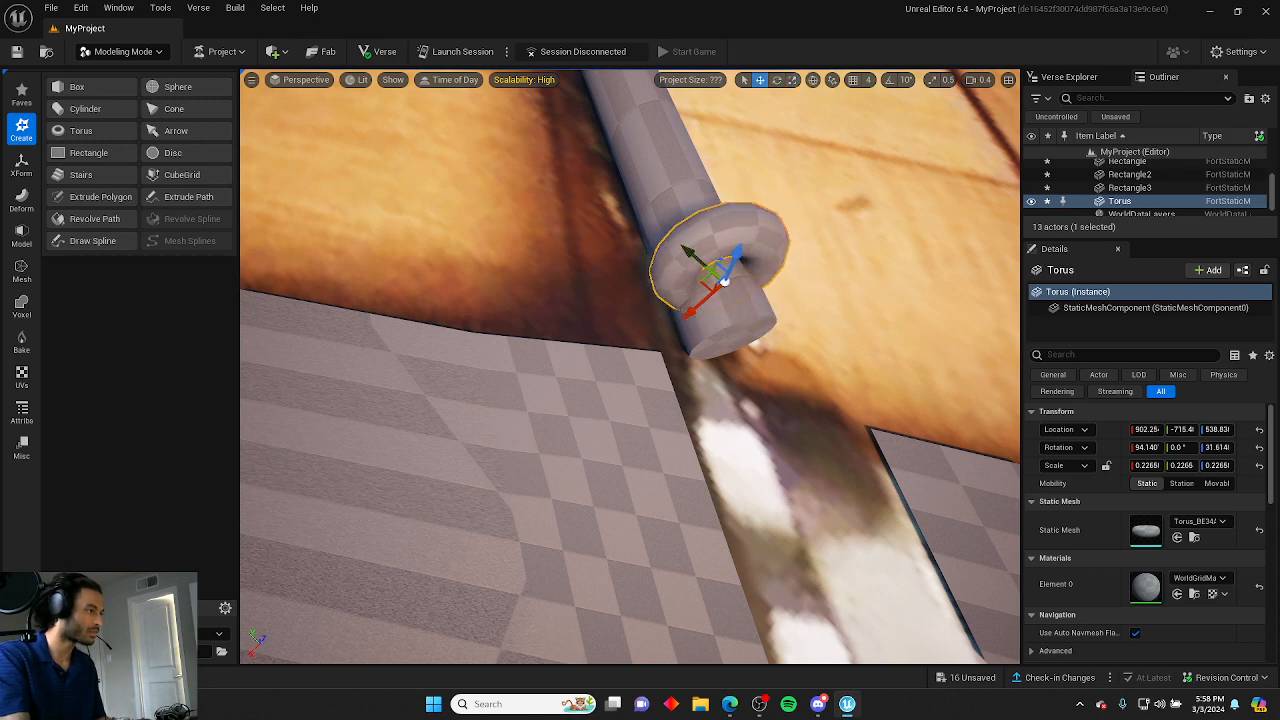
pyautogui.moveTo(700, 300); pyautogui.dragTo(700, 308, button='right')
pyautogui.moveTo(732, 255); pyautogui.dragTo(729, 268)
pyautogui.moveTo(729, 268); pyautogui.dragTo(694, 320, button='right')
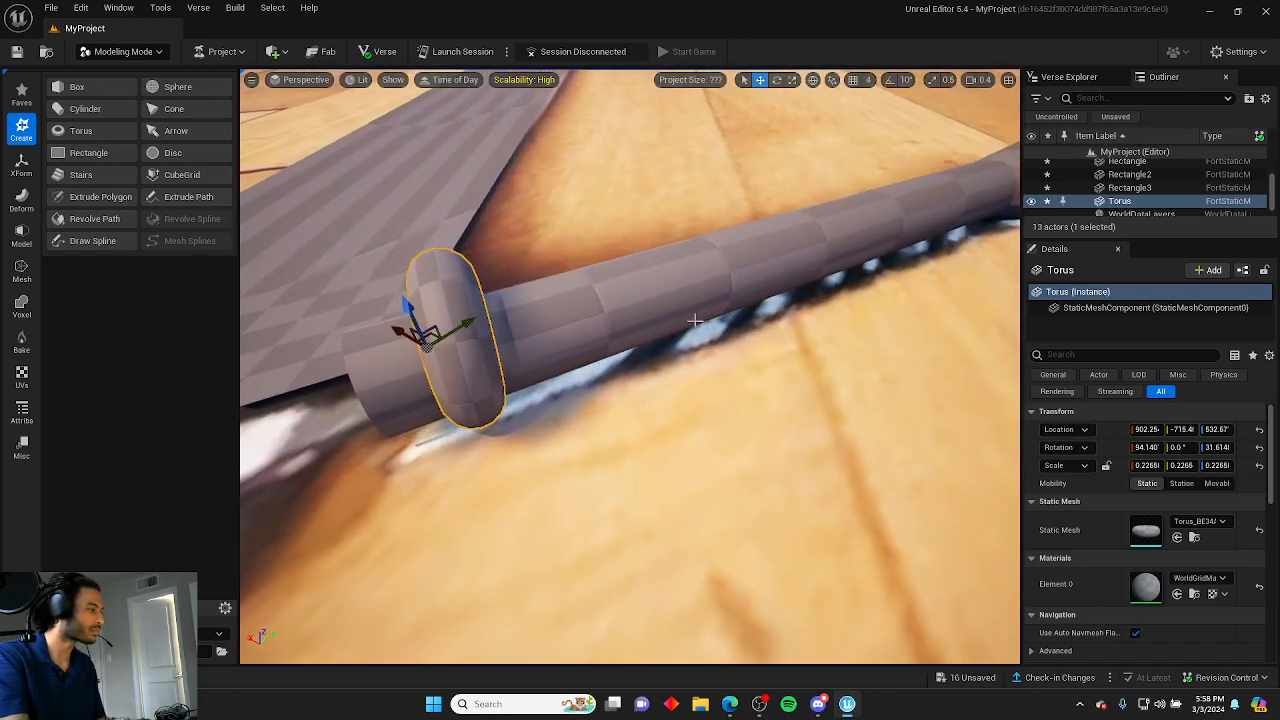
# Orbit around the handle and toggle the cylinder's visibility to inspect how the ring fits.
pyautogui.moveTo(477, 326); pyautogui.dragTo(515, 318)
pyautogui.moveTo(515, 318); pyautogui.dragTo(610, 336, button='right')
pyautogui.moveTo(640, 338); pyautogui.dragTo(635, 338)
pyautogui.moveTo(635, 338); pyautogui.dragTo(492, 286, button='right')
pyautogui.moveTo(431, 251); pyautogui.dragTo(472, 243)
pyautogui.click(577, 271)
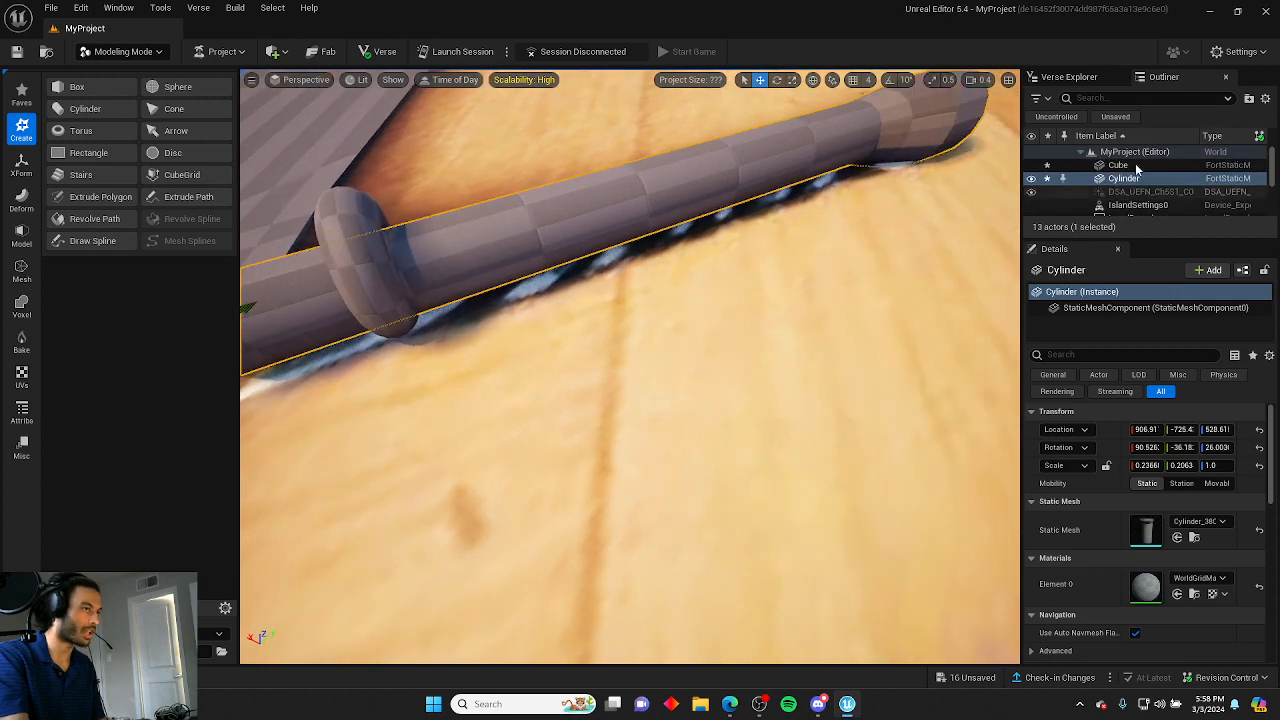
pyautogui.click(1031, 178)
pyautogui.click(1031, 178)
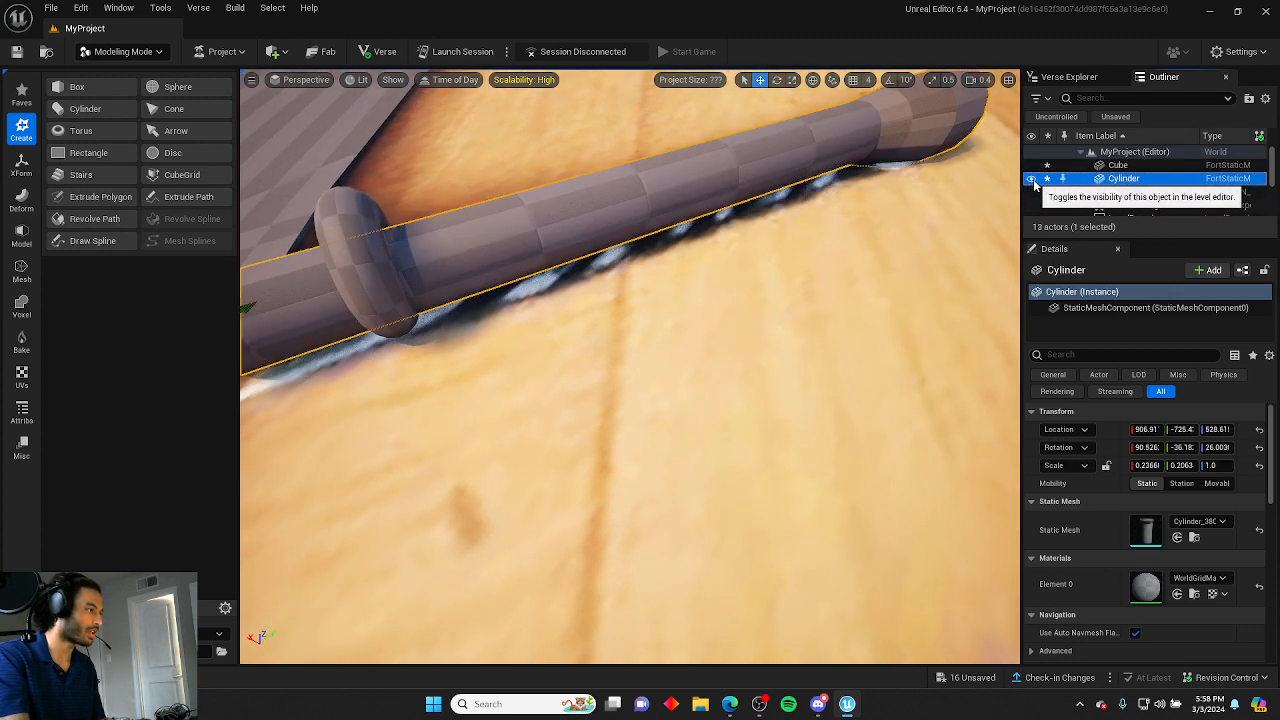
# Rotate the torus to about 45.7° and shift it along the handle.
pyautogui.moveTo(753, 254); pyautogui.dragTo(772, 275, button='right')
pyautogui.click(601, 297)
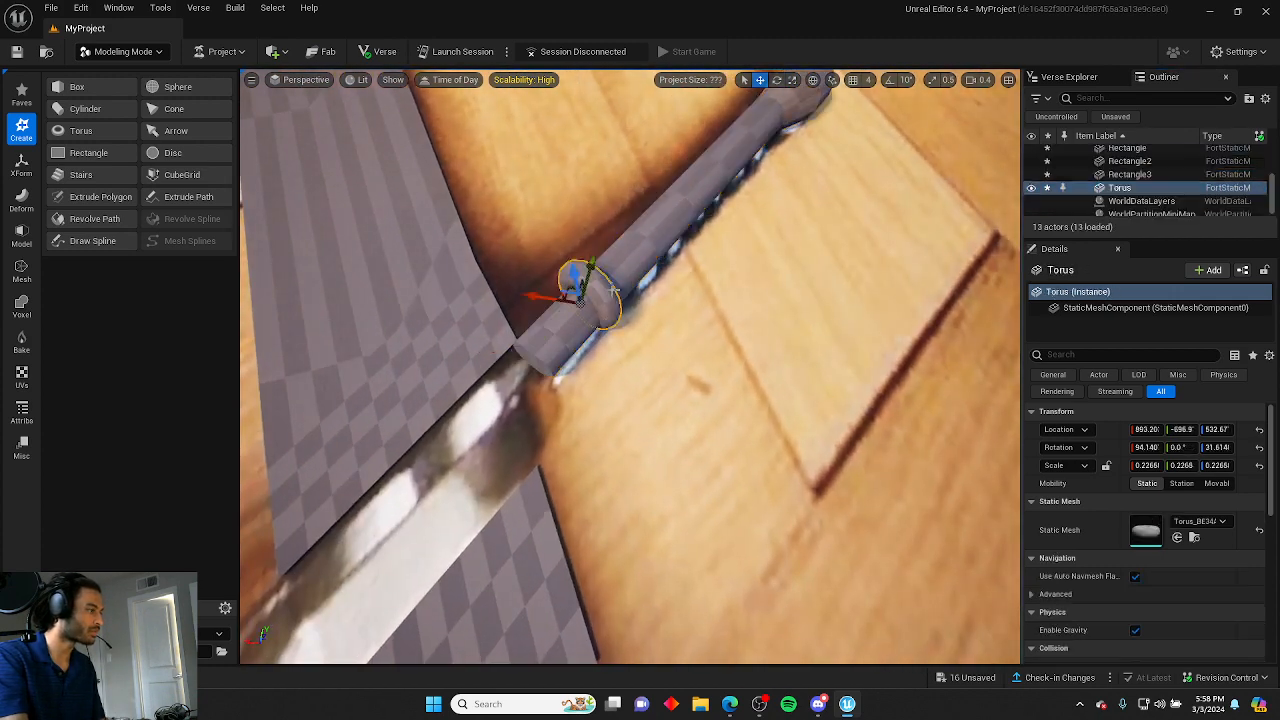
pyautogui.press('e')
pyautogui.moveTo(612, 345); pyautogui.dragTo(580, 352)
pyautogui.click(632, 388)
pyautogui.moveTo(632, 388); pyautogui.dragTo(575, 360, button='right')
pyautogui.click(591, 323)
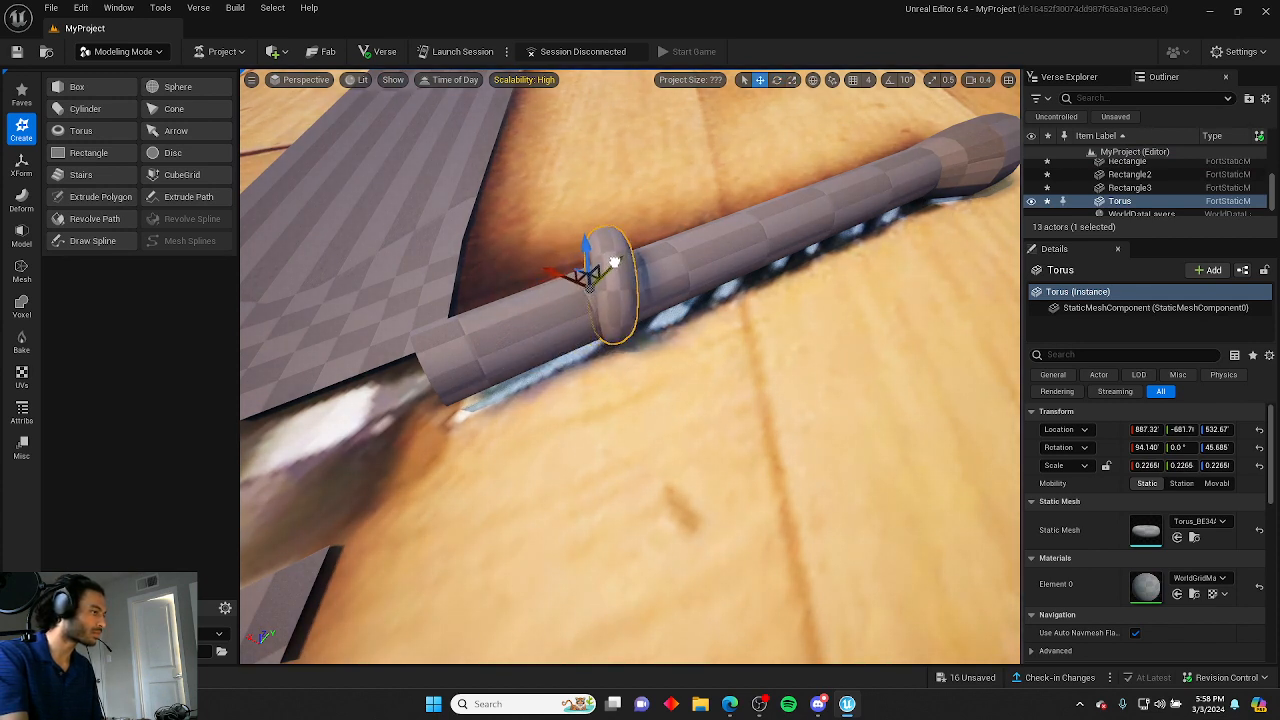
# Hide the handle cylinder and orbit to view the torus against the reference.
pyautogui.click(792, 258)
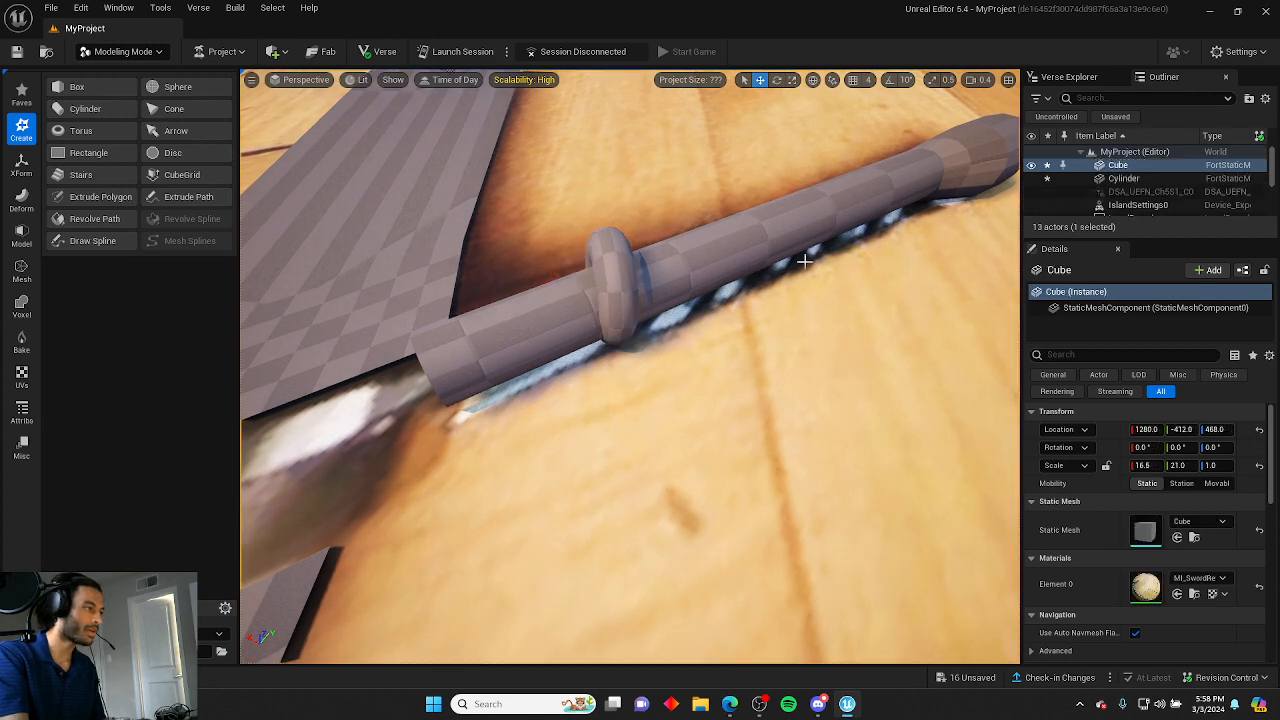
pyautogui.click(748, 252)
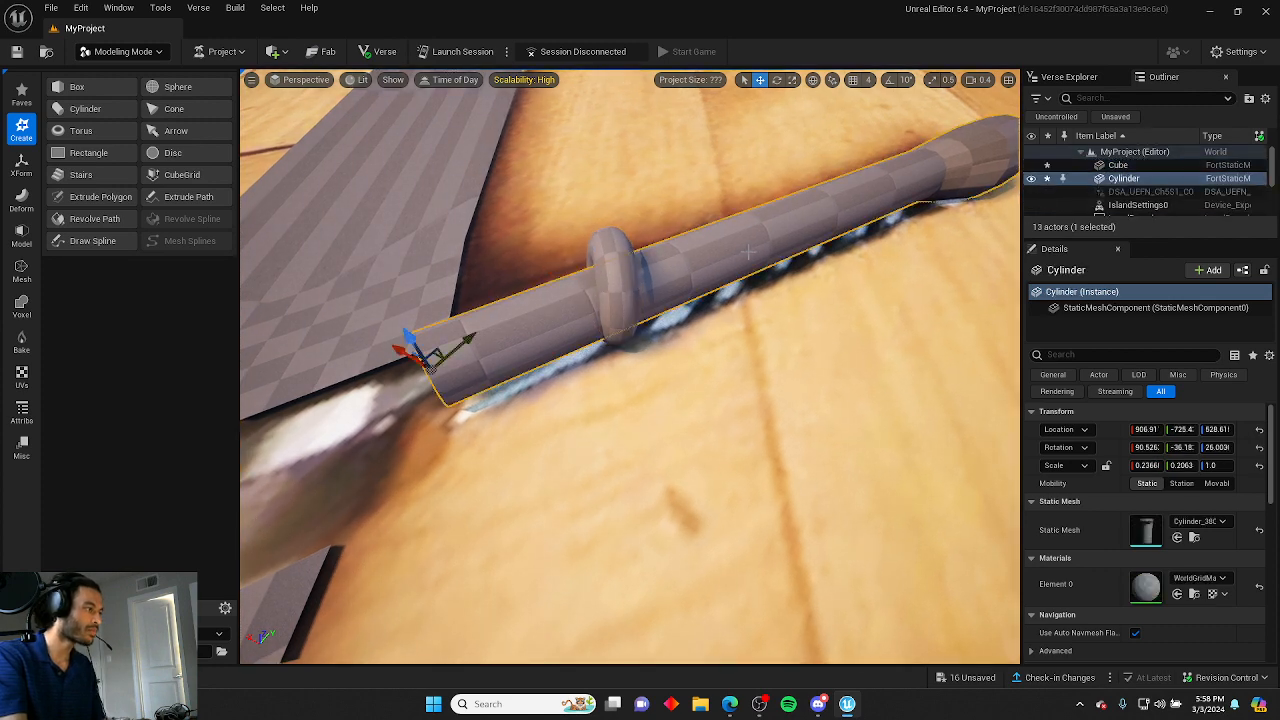
pyautogui.click(1032, 179)
pyautogui.moveTo(800, 330); pyautogui.dragTo(980, 375, button='right')
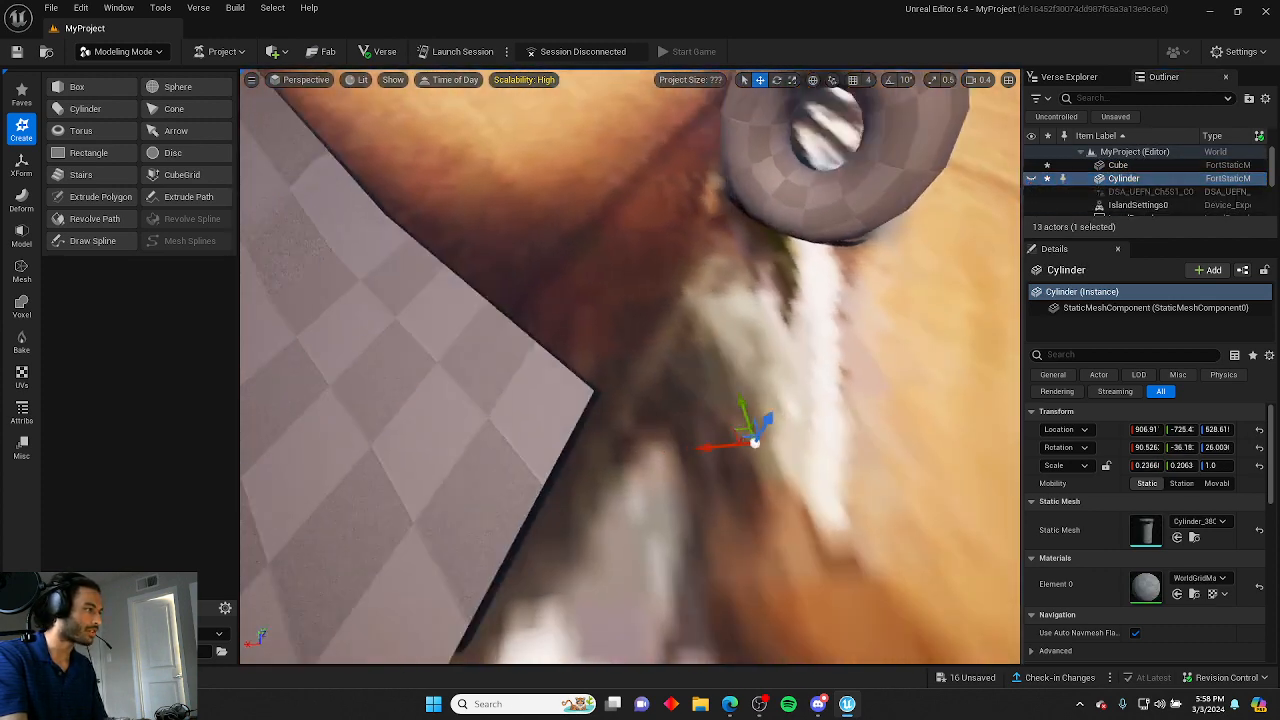
pyautogui.moveTo(640, 365); pyautogui.dragTo(970, 372, button='right')
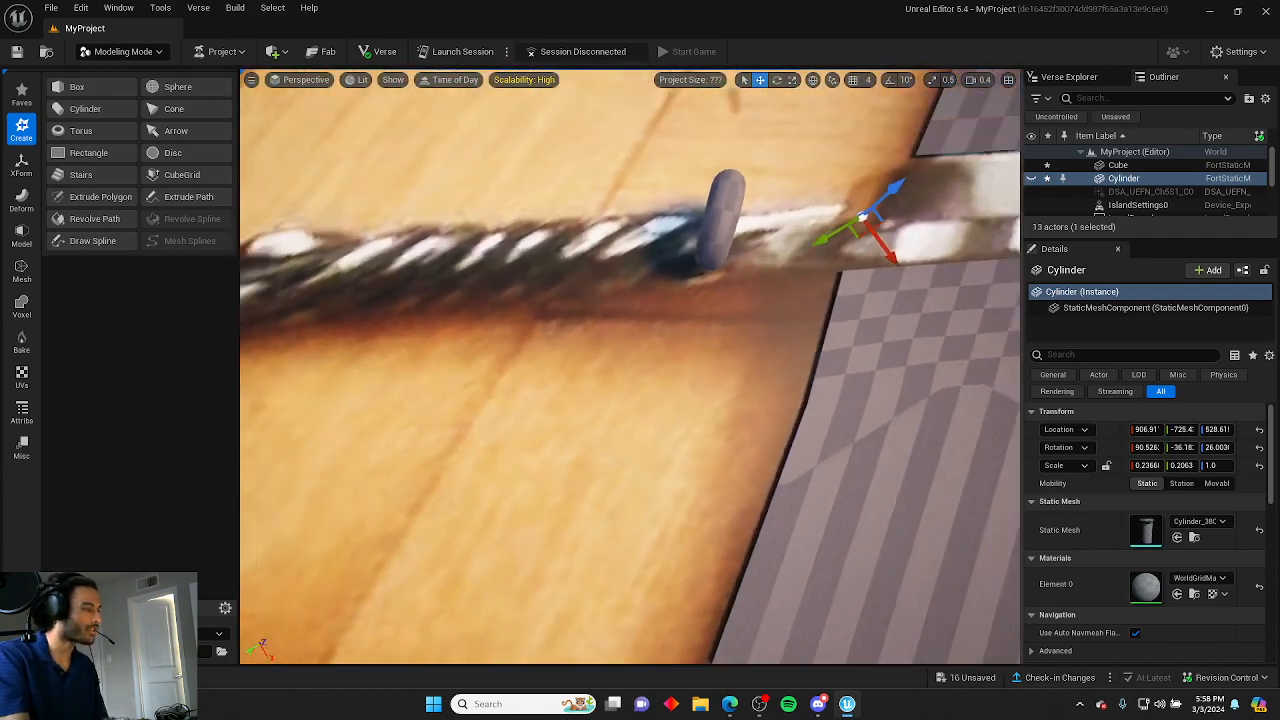
pyautogui.scroll(1, 834, 254)
pyautogui.moveTo(834, 254)
pyautogui.mouseDown(button='right')
pyautogui.moveTo(745, 240)
pyautogui.moveTo(740, 255)
pyautogui.moveTo(834, 254)
pyautogui.mouseUp(button='right')
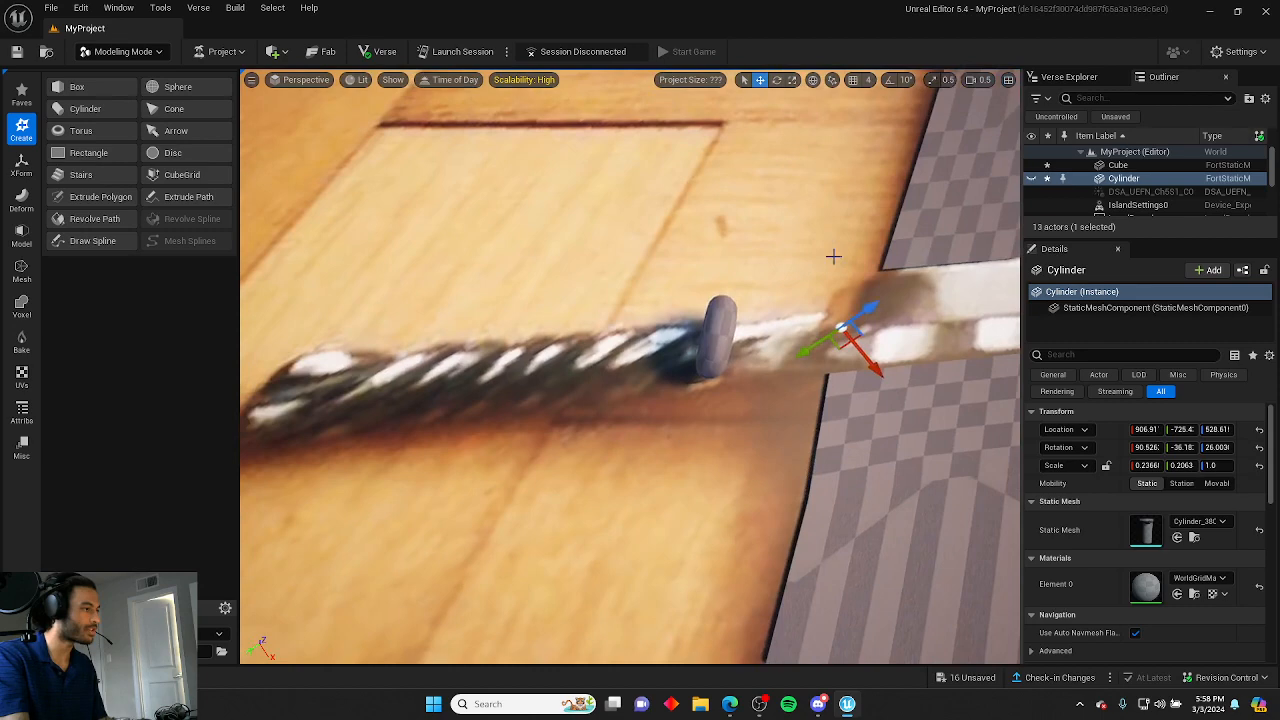
# Move the torus along the reference handle and rotate it to about 83° to match the reference ring.
pyautogui.click(735, 340)
pyautogui.moveTo(707, 357); pyautogui.dragTo(649, 363)
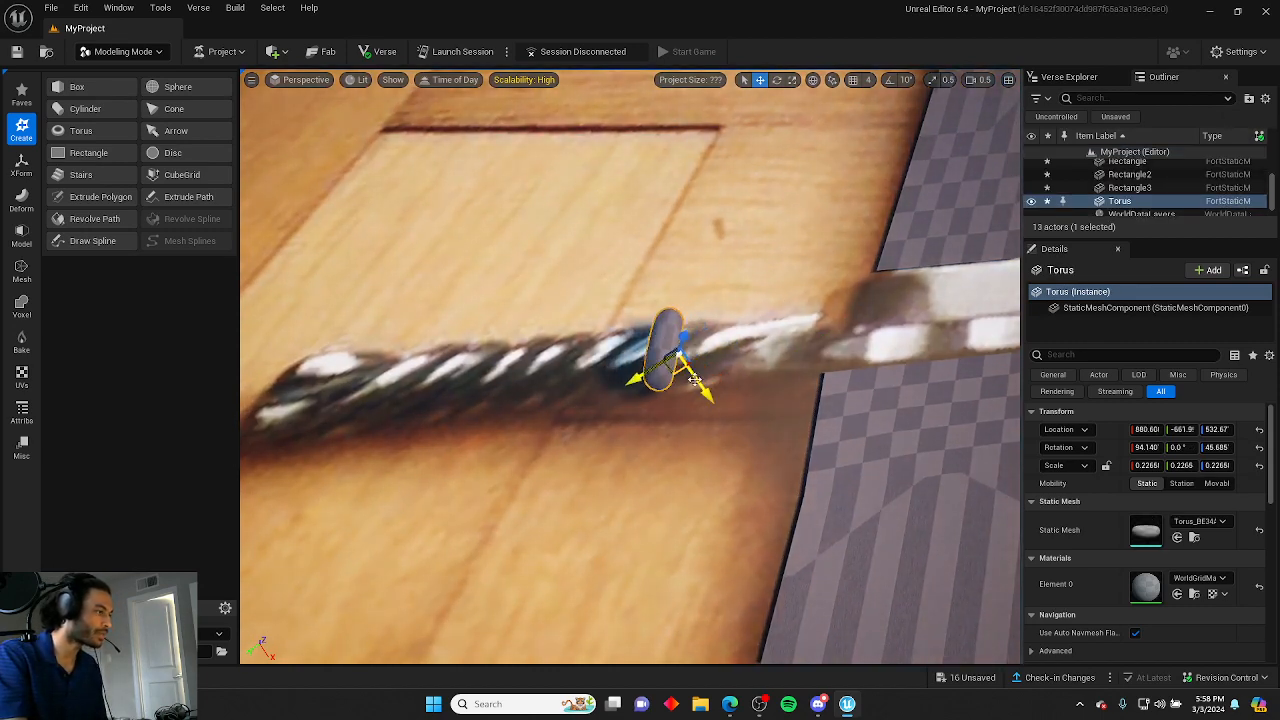
pyautogui.press('e')
pyautogui.moveTo(665, 416); pyautogui.dragTo(720, 420)
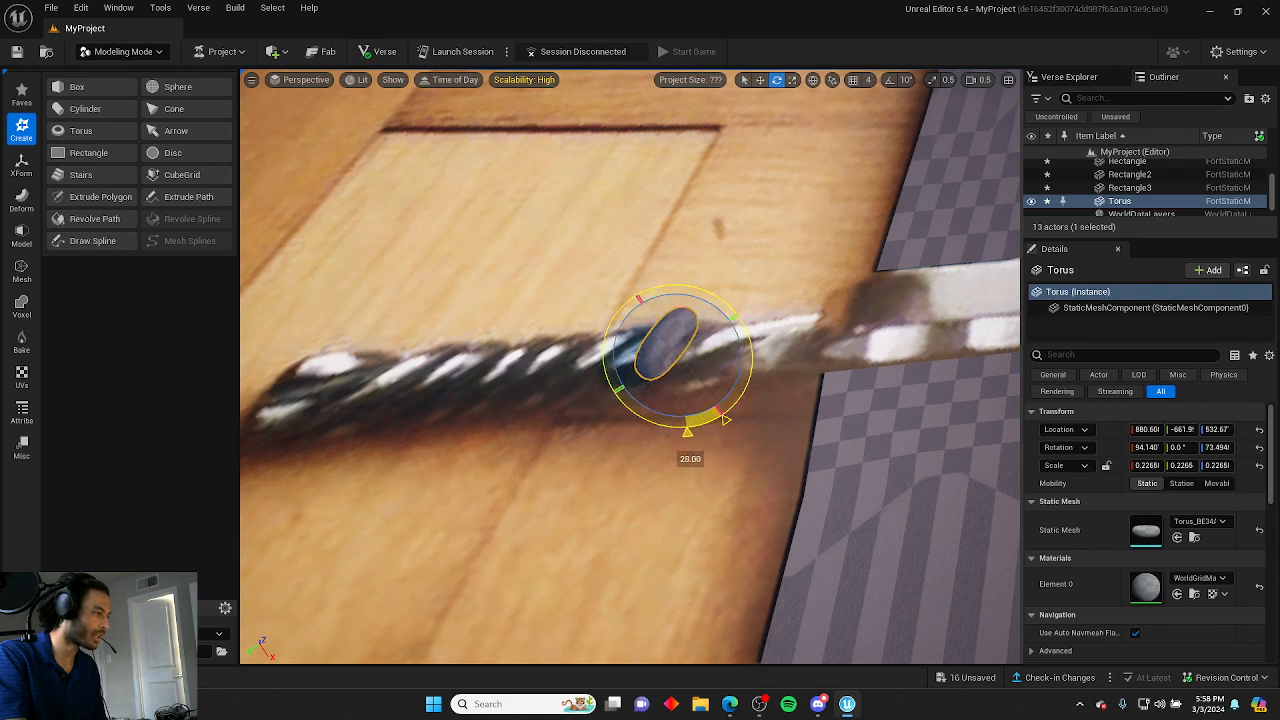
pyautogui.press('r')
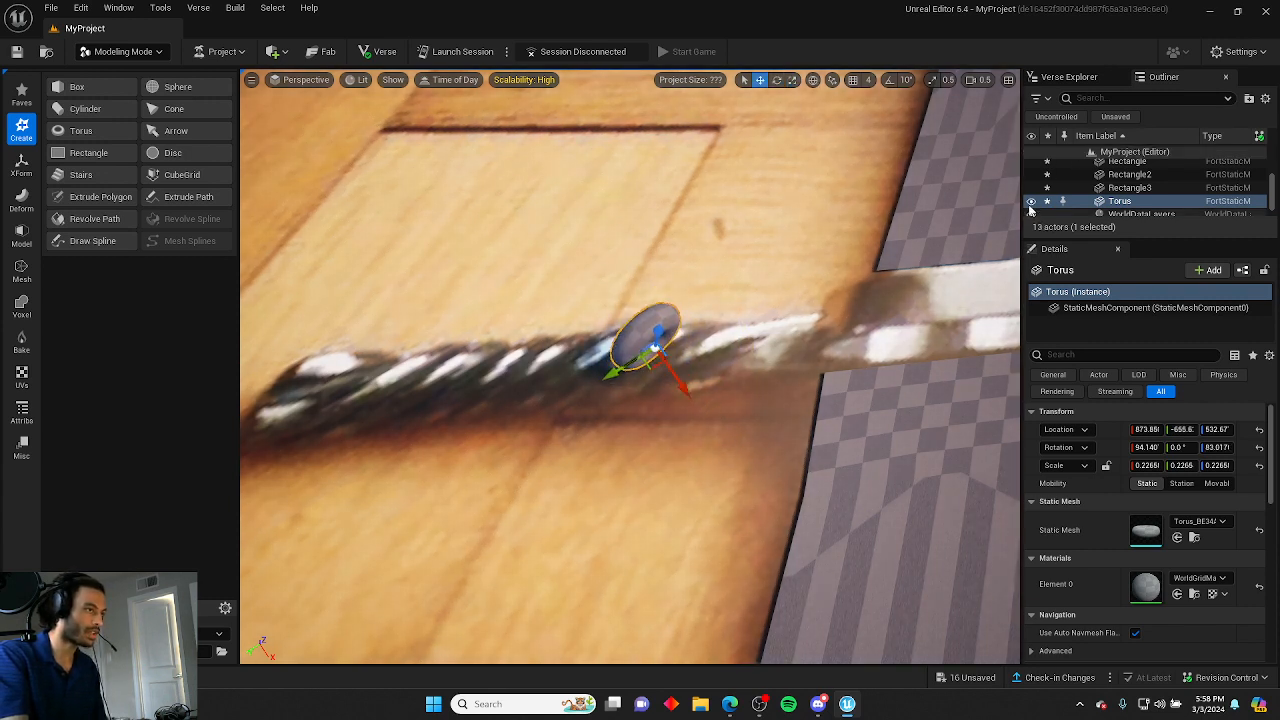
# Show the handle cylinder again.
pyautogui.scroll(1, 1031, 181)
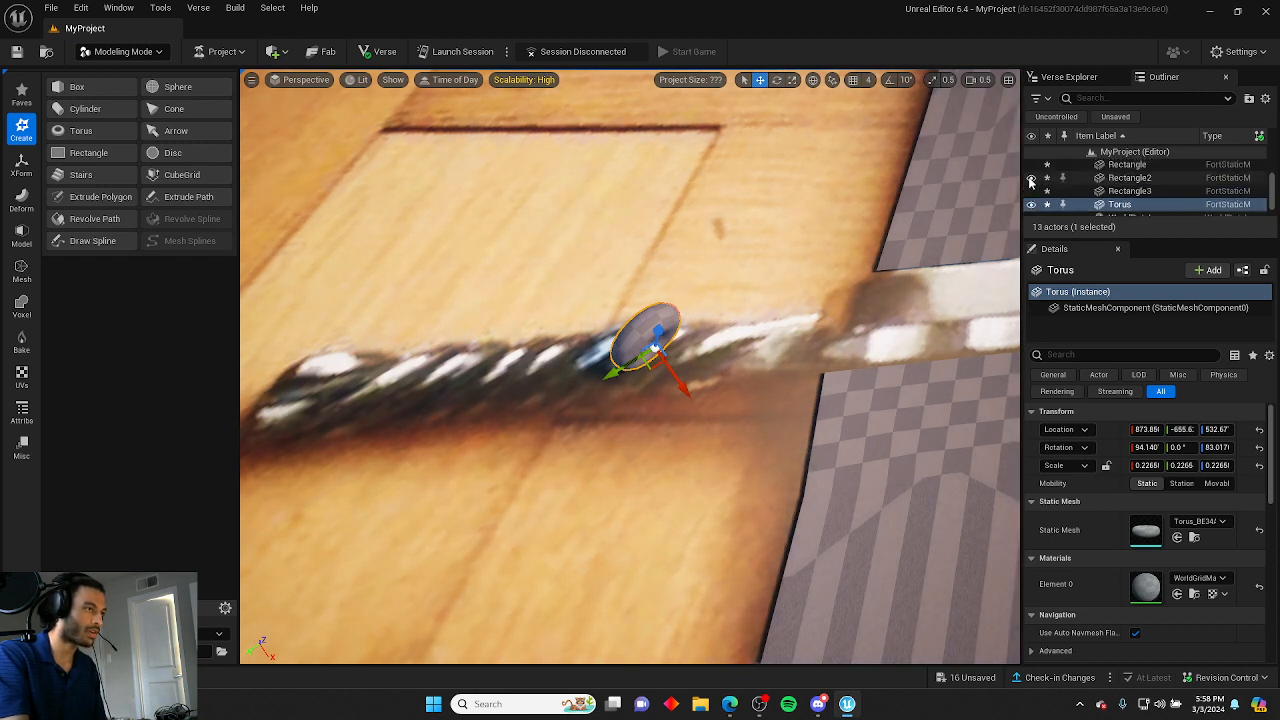
pyautogui.click(1035, 212)
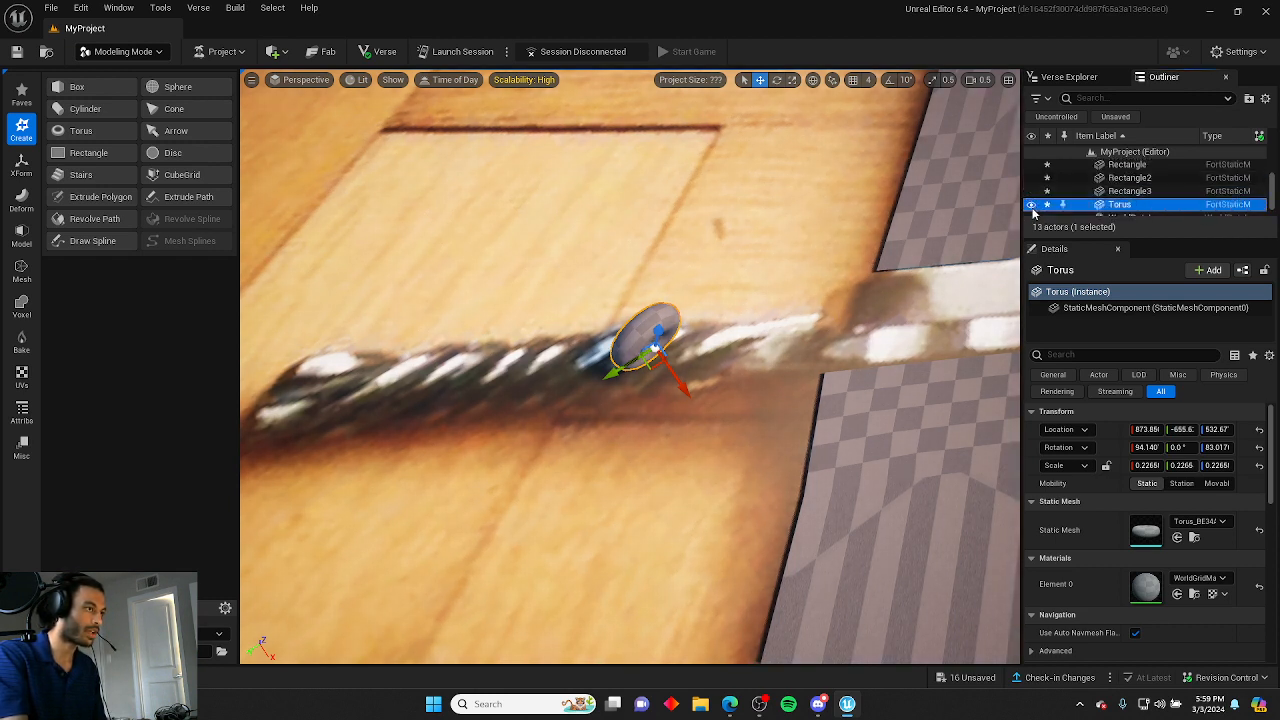
pyautogui.scroll(2, 1050, 200)
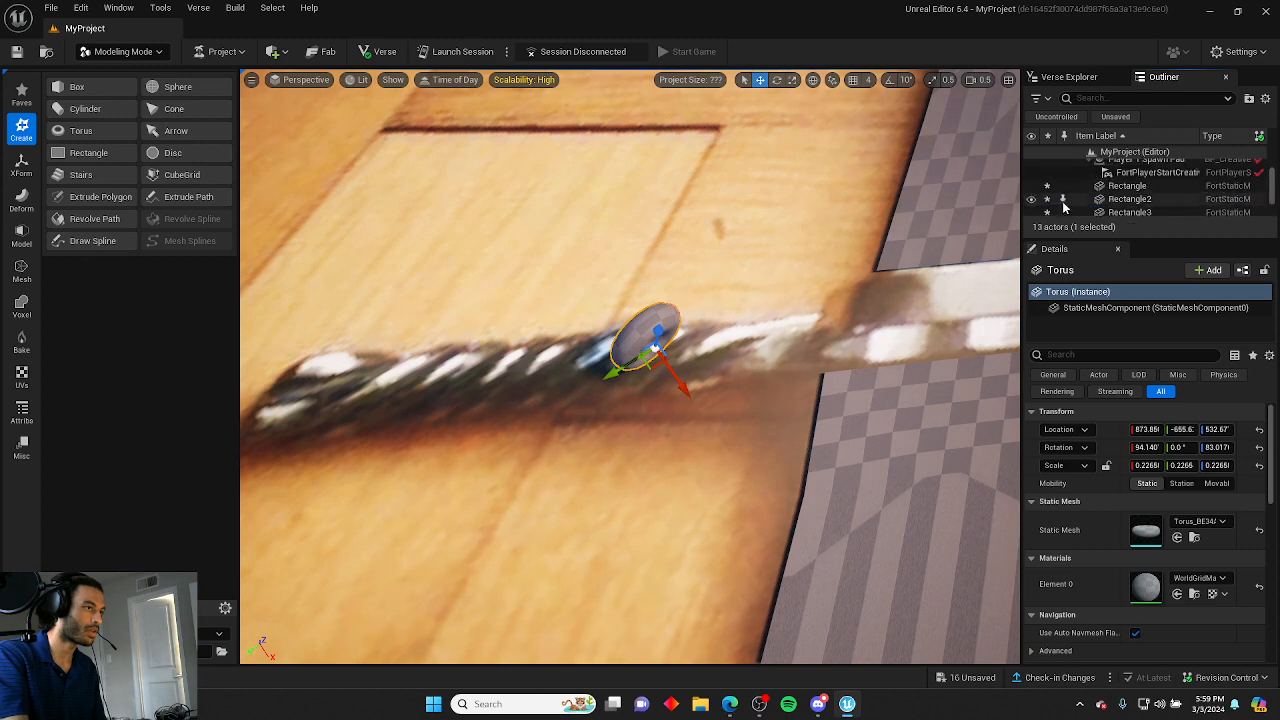
pyautogui.click(778, 330)
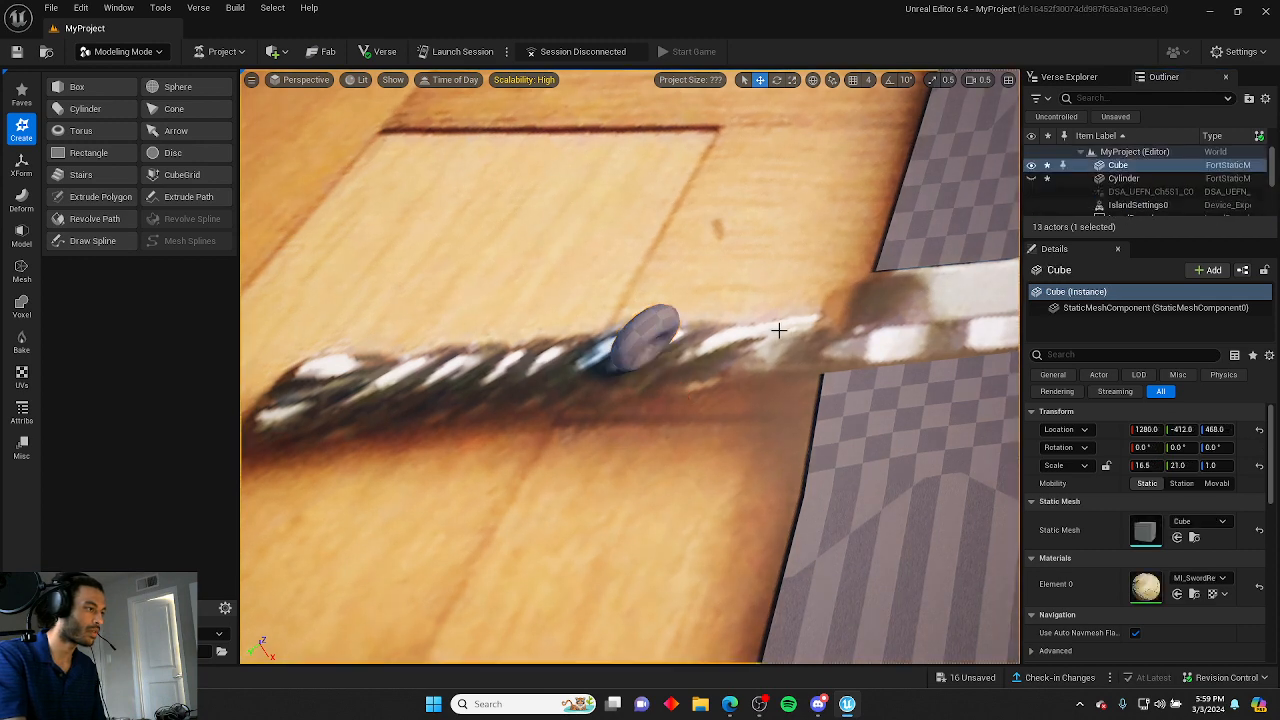
pyautogui.click(1027, 178)
pyautogui.click(1030, 179)
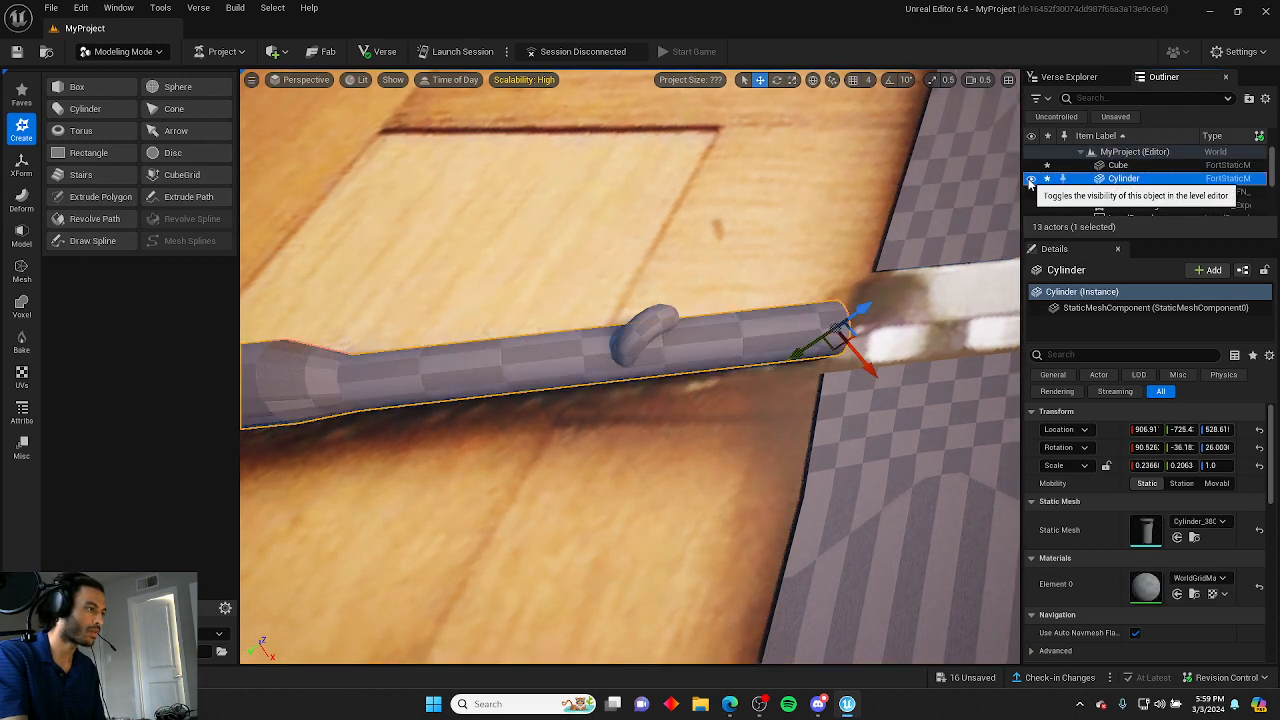
# Scale the torus along one axis to about 0.37 so it stretches around the handle.
pyautogui.moveTo(742, 330); pyautogui.dragTo(950, 340, button='right')
pyautogui.moveTo(672, 330)
pyautogui.mouseDown(button='right')
pyautogui.moveTo(640, 312)
pyautogui.moveTo(672, 328)
pyautogui.mouseUp(button='right')
pyautogui.click(626, 237)
pyautogui.moveTo(626, 237); pyautogui.dragTo(800, 290, button='right')
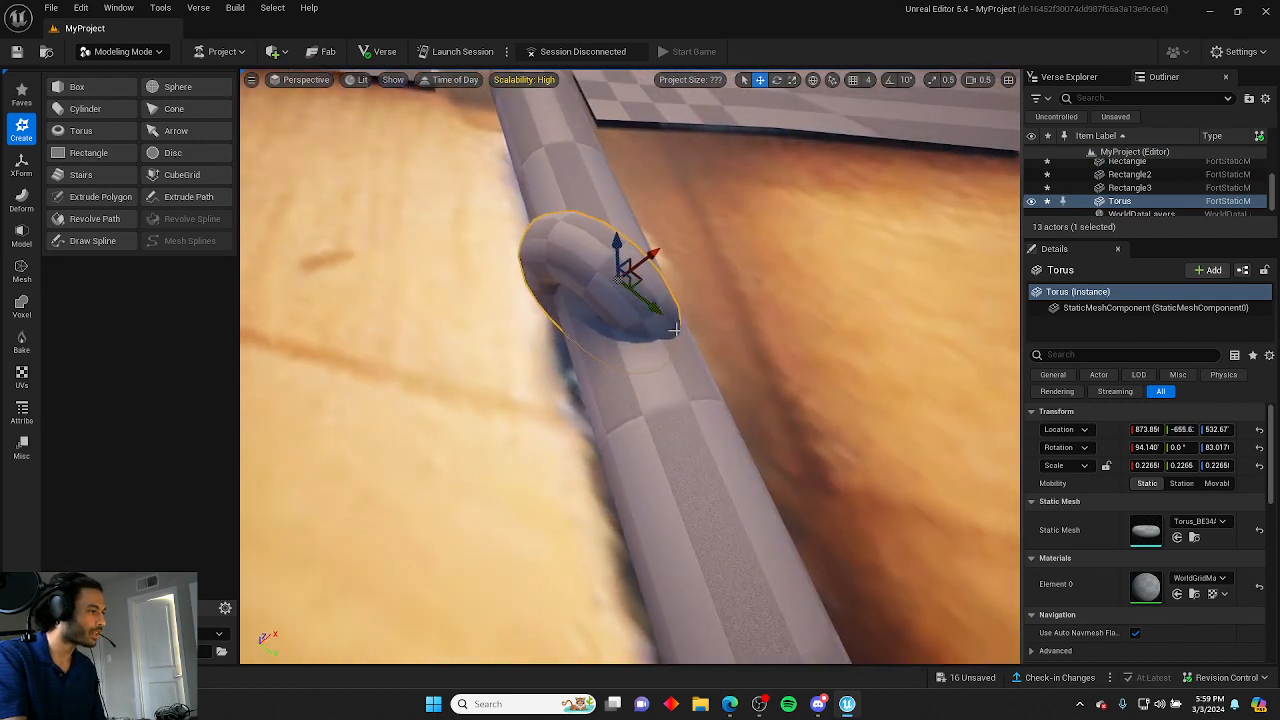
pyautogui.moveTo(656, 314); pyautogui.dragTo(685, 332)
pyautogui.press('e')
pyautogui.press('r')
pyautogui.moveTo(685, 332)
pyautogui.mouseDown(button='right')
pyautogui.moveTo(680, 350)
pyautogui.moveTo(600, 365)
pyautogui.moveTo(660, 330)
pyautogui.mouseUp(button='right')
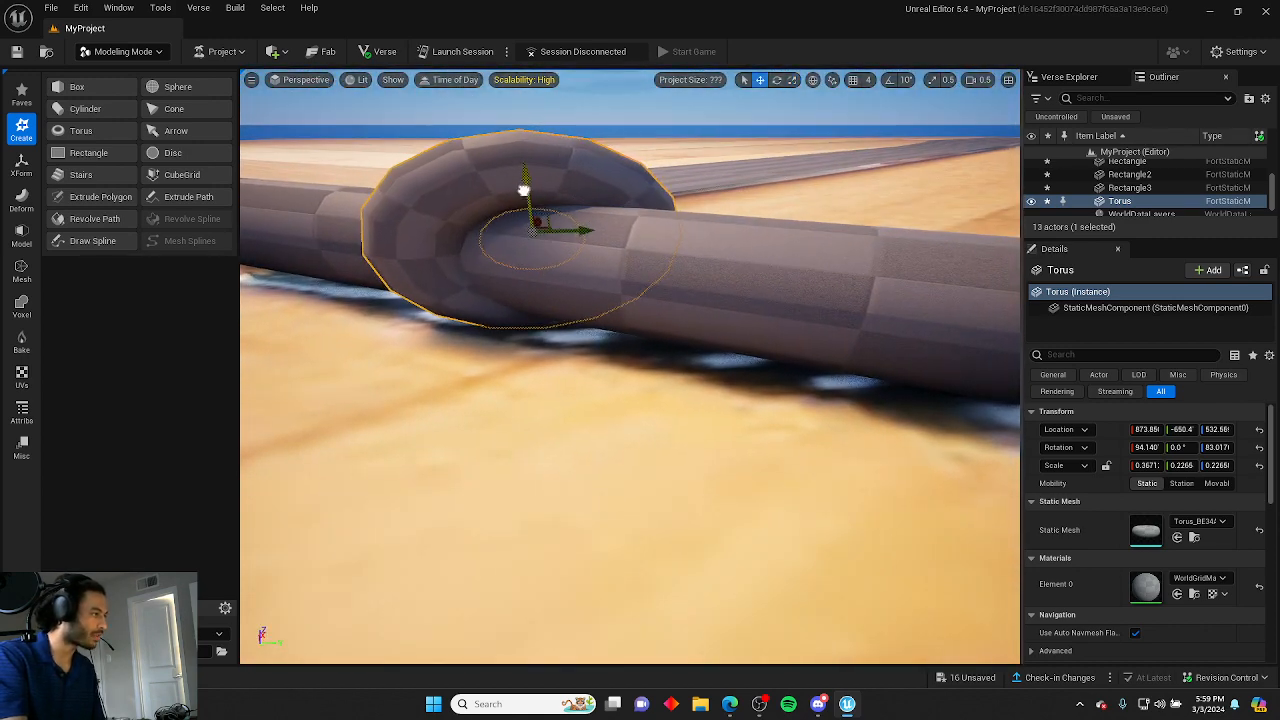
# Orbit around the handle to inspect the scaled ring against the reference.
pyautogui.click(608, 168)
pyautogui.moveTo(608, 168); pyautogui.dragTo(414, 296, button='right')
pyautogui.click(491, 275)
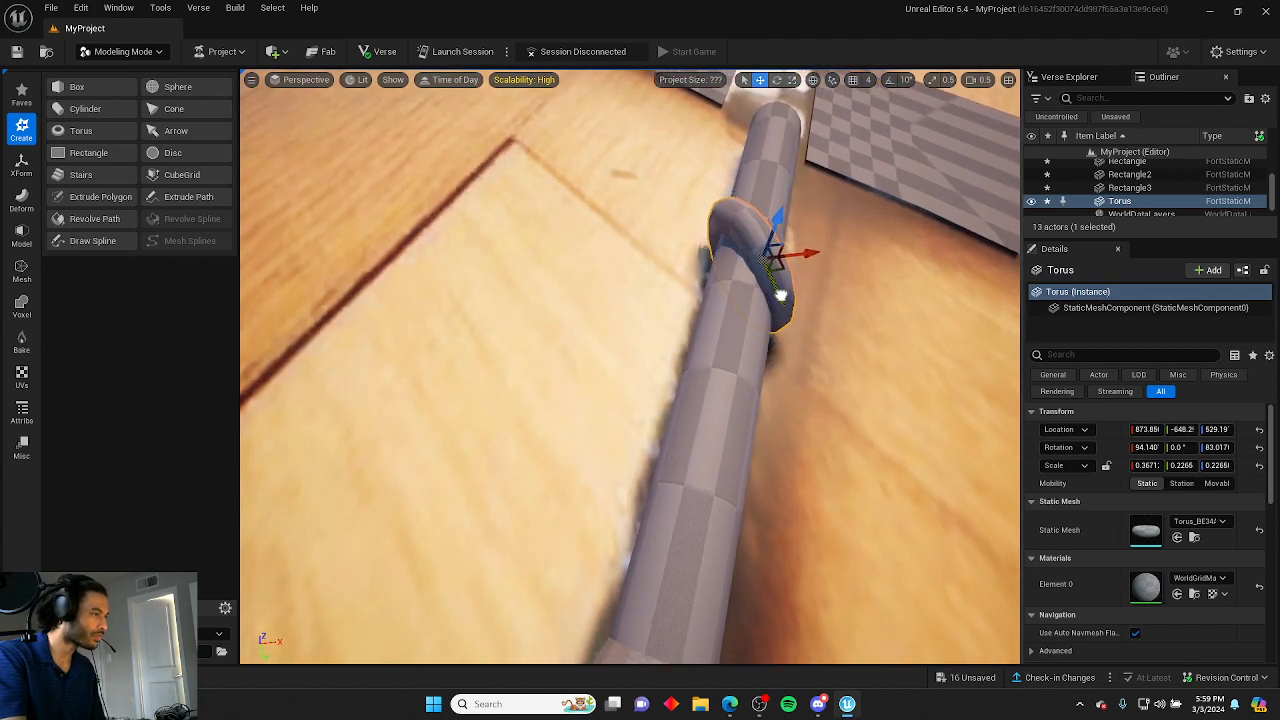
pyautogui.click(826, 326)
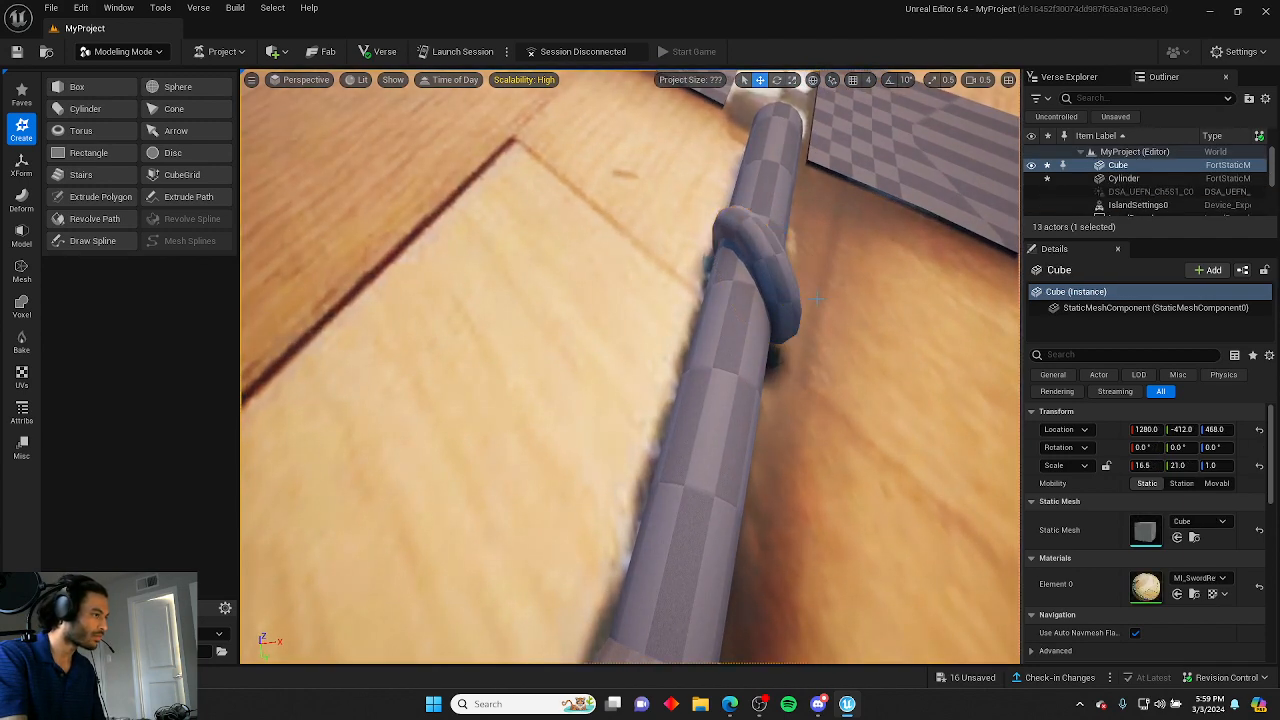
pyautogui.moveTo(826, 326); pyautogui.dragTo(700, 360, button='right')
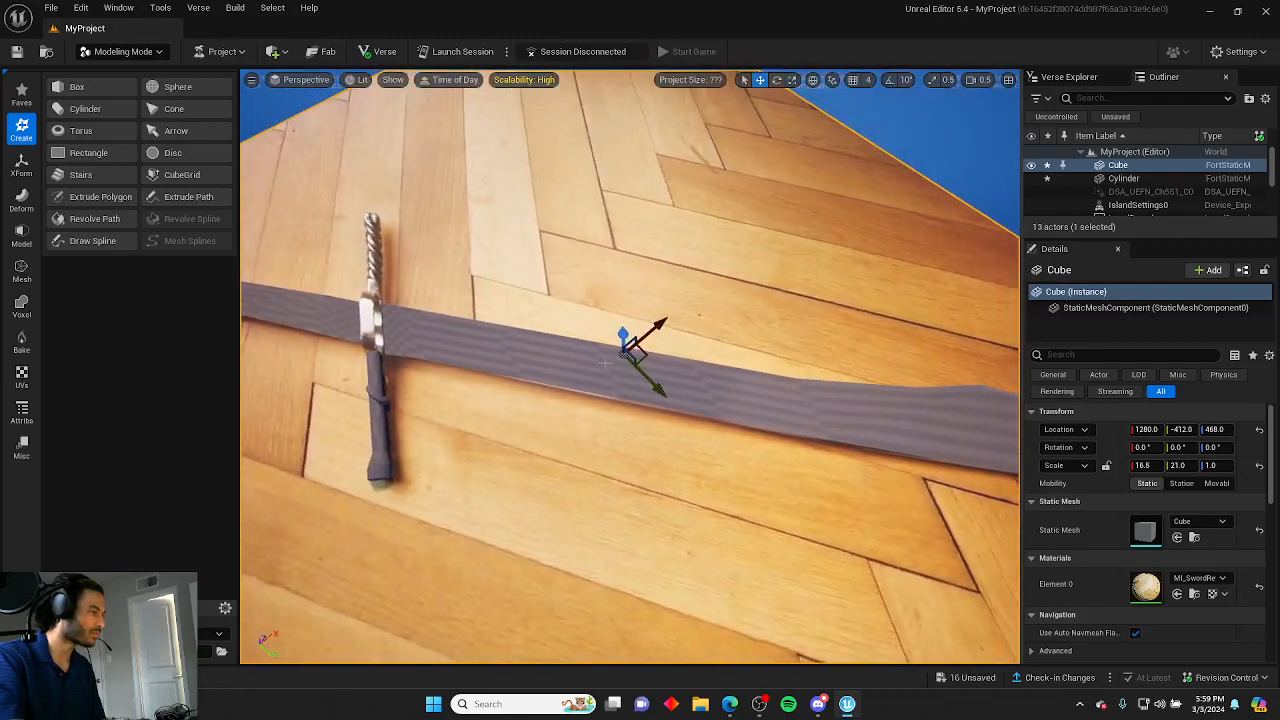
pyautogui.moveTo(622, 340); pyautogui.dragTo(720, 350, button='right')
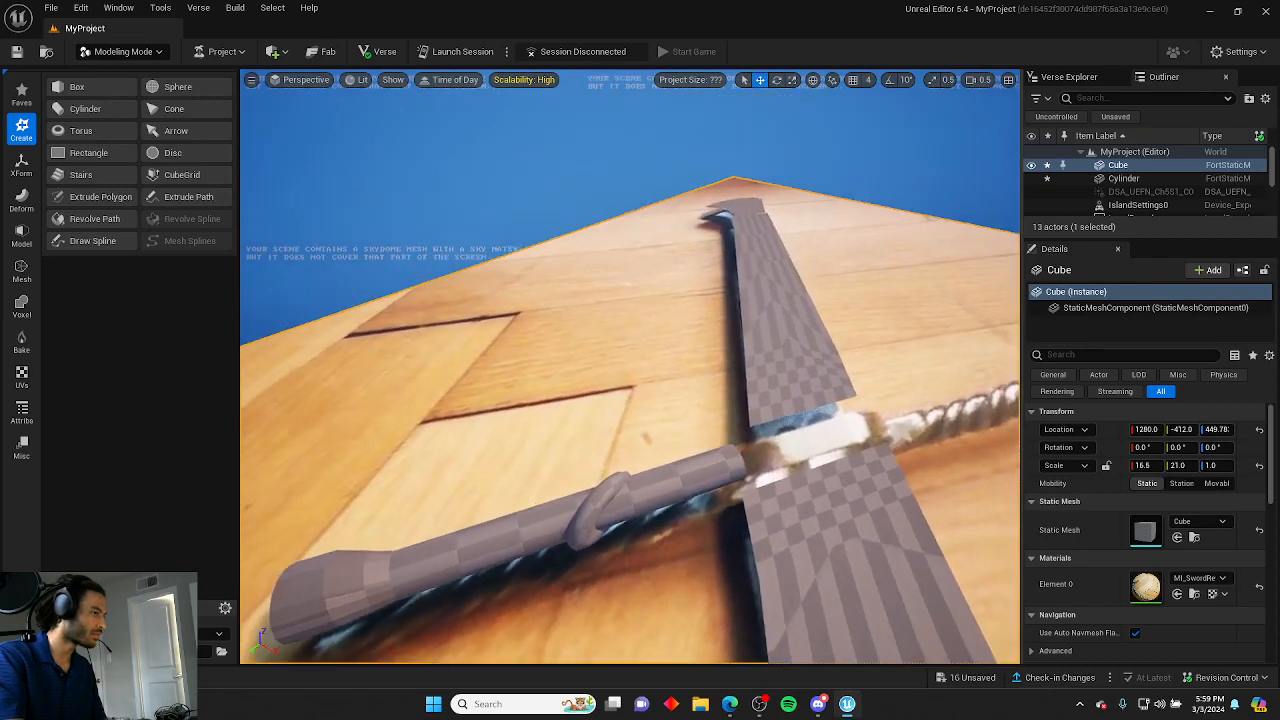
# Duplicate the torus and shift the copy slightly along the handle.
pyautogui.click(658, 478)
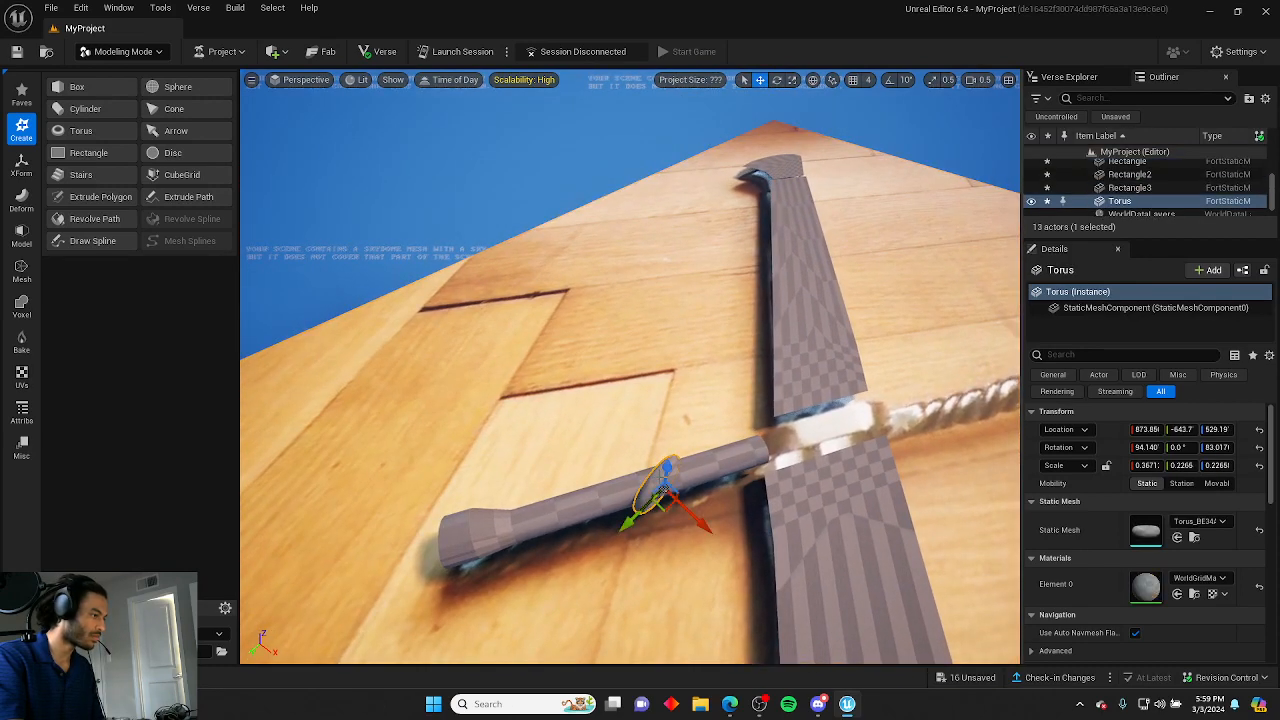
pyautogui.keyDown('alt'); pyautogui.moveTo(638, 513); pyautogui.dragTo(630, 510); pyautogui.keyUp('alt')
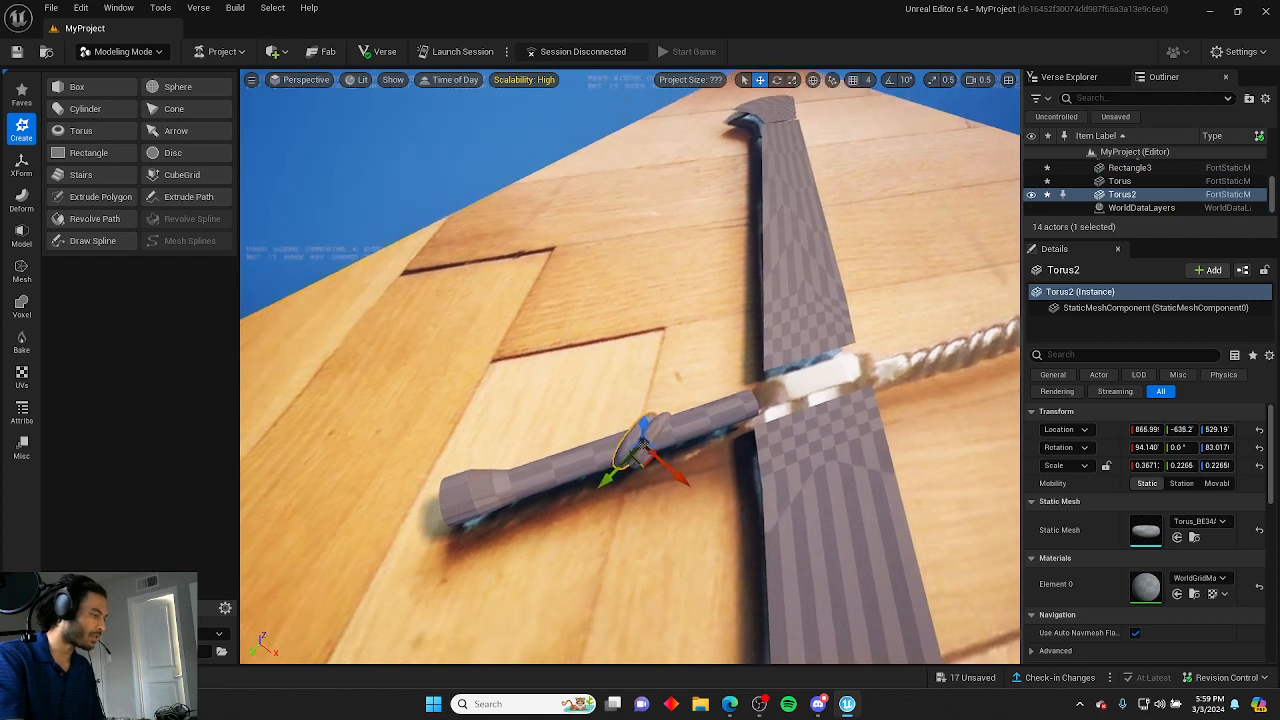
pyautogui.moveTo(640, 440); pyautogui.dragTo(698, 440, button='right')
pyautogui.click(704, 426)
pyautogui.click(728, 440)
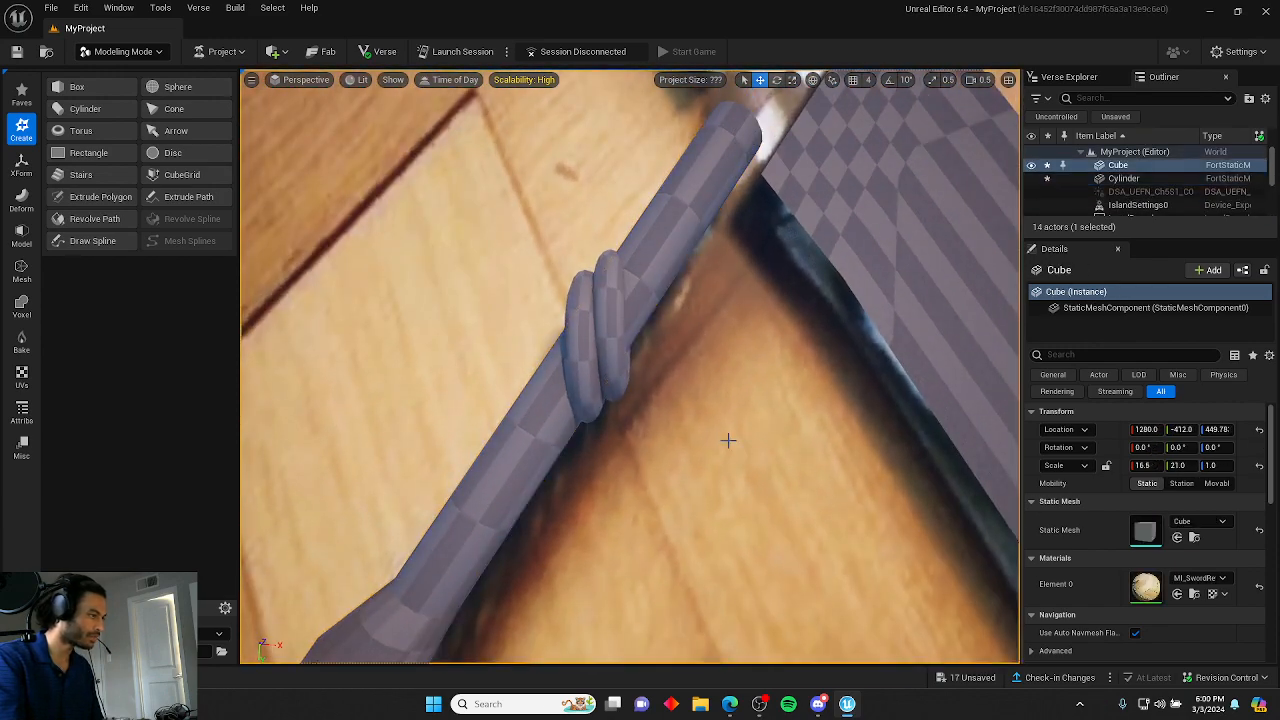
# Orbit out to view the whole sword model against the reference.
pyautogui.press('s')
pyautogui.moveTo(728, 440); pyautogui.dragTo(930, 400, button='right')
pyautogui.moveTo(790, 355); pyautogui.dragTo(741, 361, button='right')
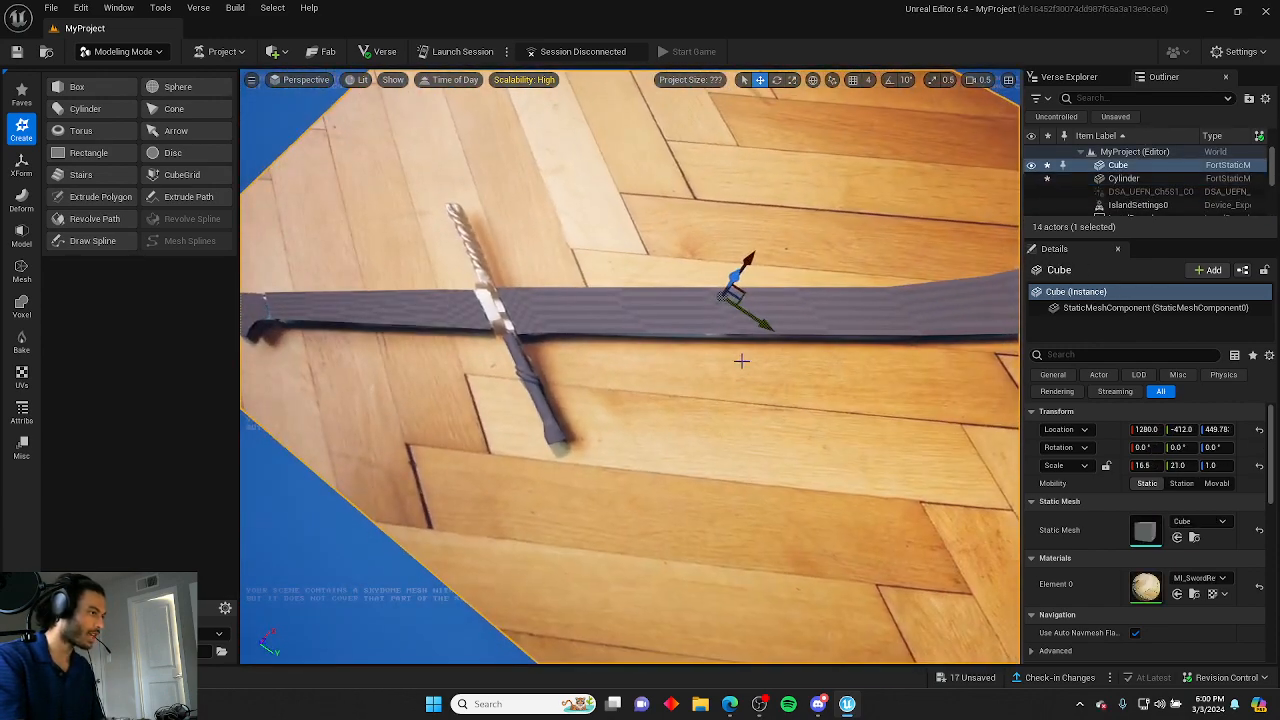
pyautogui.moveTo(664, 172); pyautogui.dragTo(687, 179, button='right')
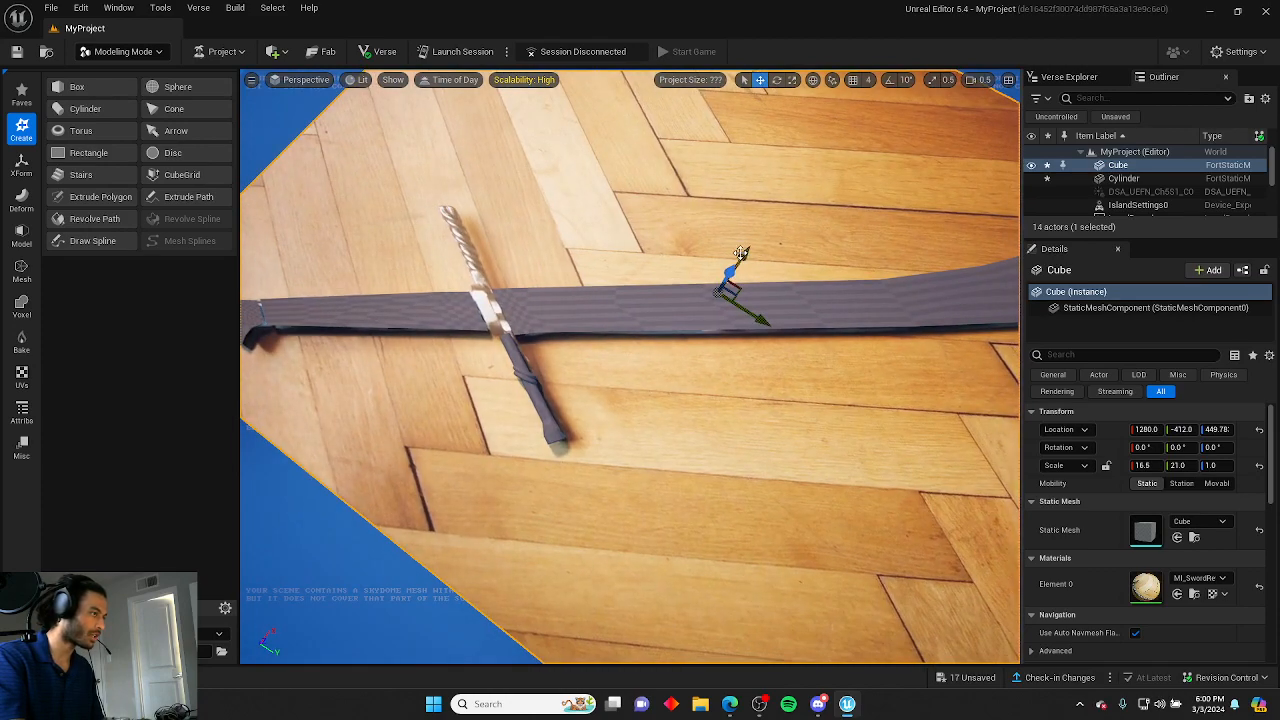
pyautogui.moveTo(741, 253); pyautogui.dragTo(729, 266)
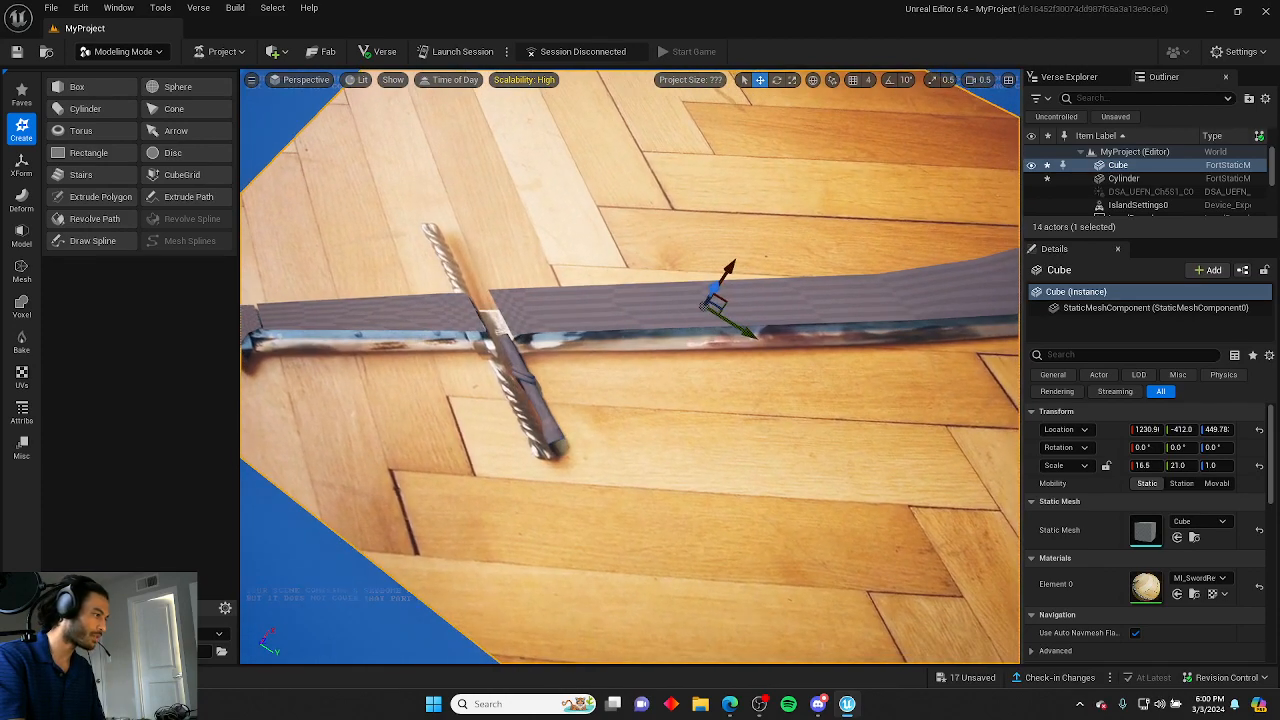
pyautogui.moveTo(729, 266); pyautogui.dragTo(501, 254, button='right')
# Duplicate the second ring and place the third copy just beside it on the handle.
pyautogui.press('w')
pyautogui.click(687, 378)
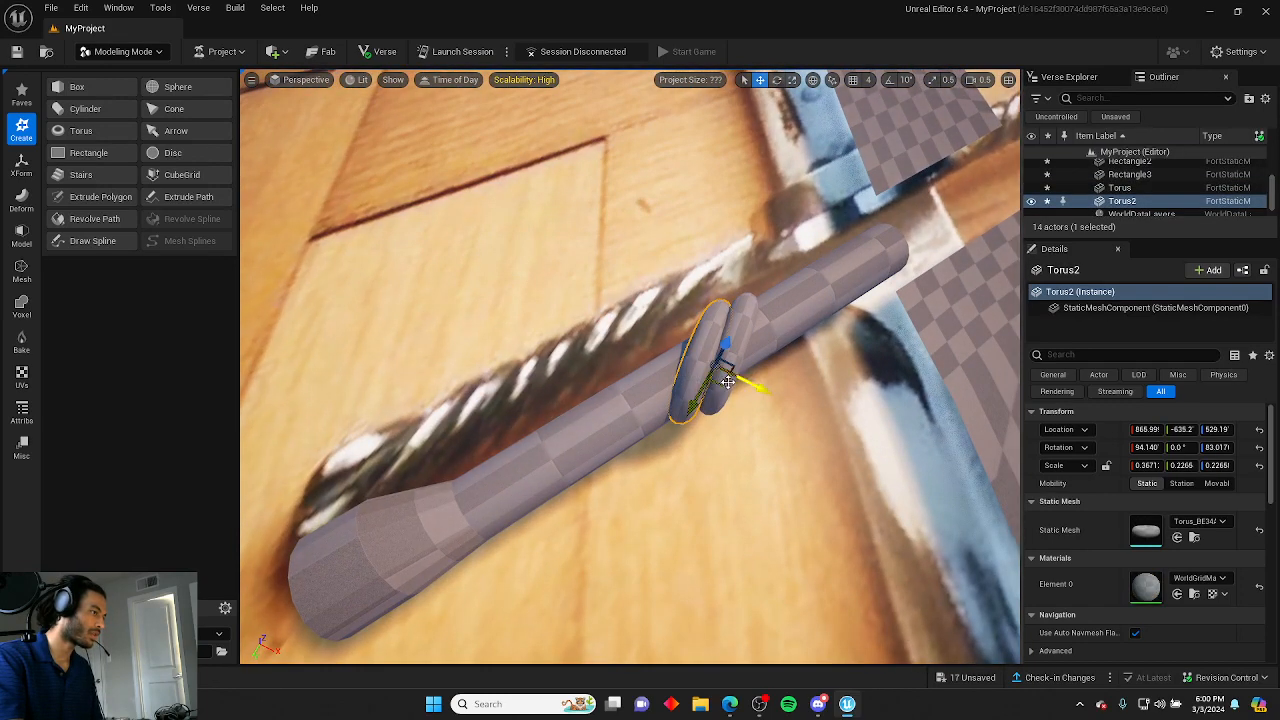
pyautogui.keyDown('alt'); pyautogui.moveTo(735, 380); pyautogui.dragTo(727, 383); pyautogui.keyUp('alt')
pyautogui.moveTo(727, 383); pyautogui.dragTo(735, 385, button='right')
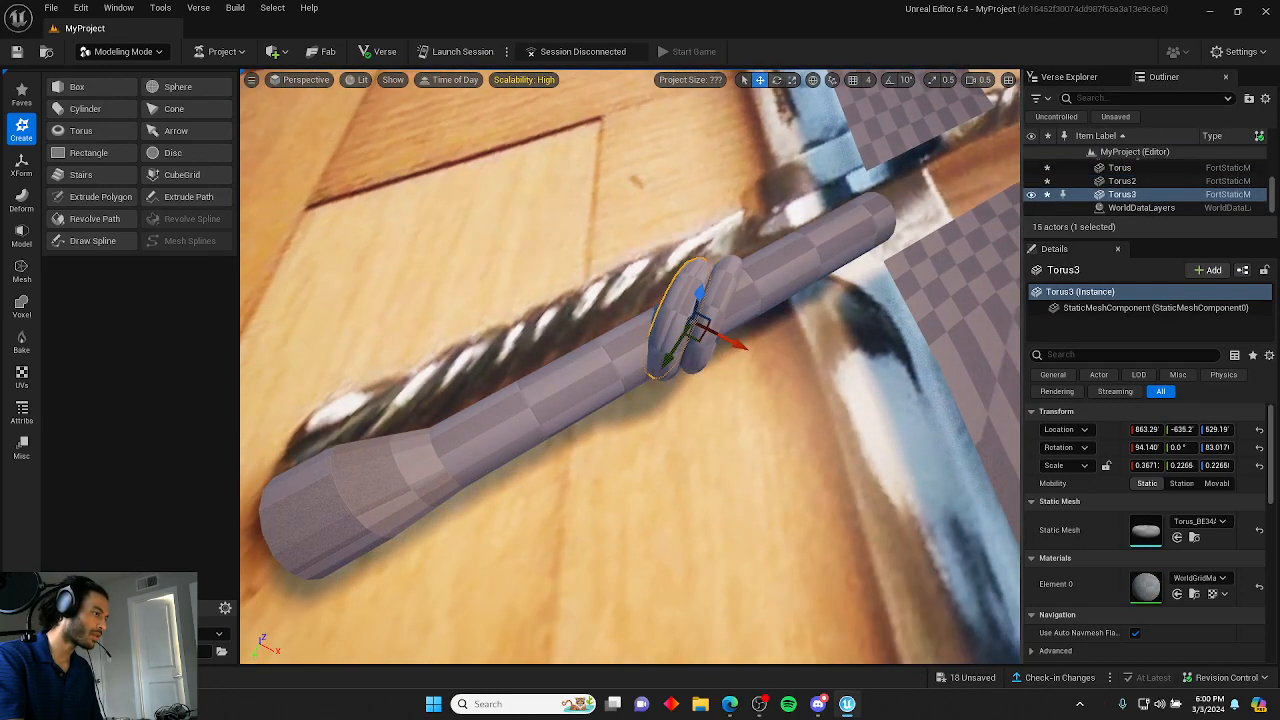
pyautogui.click(697, 320)
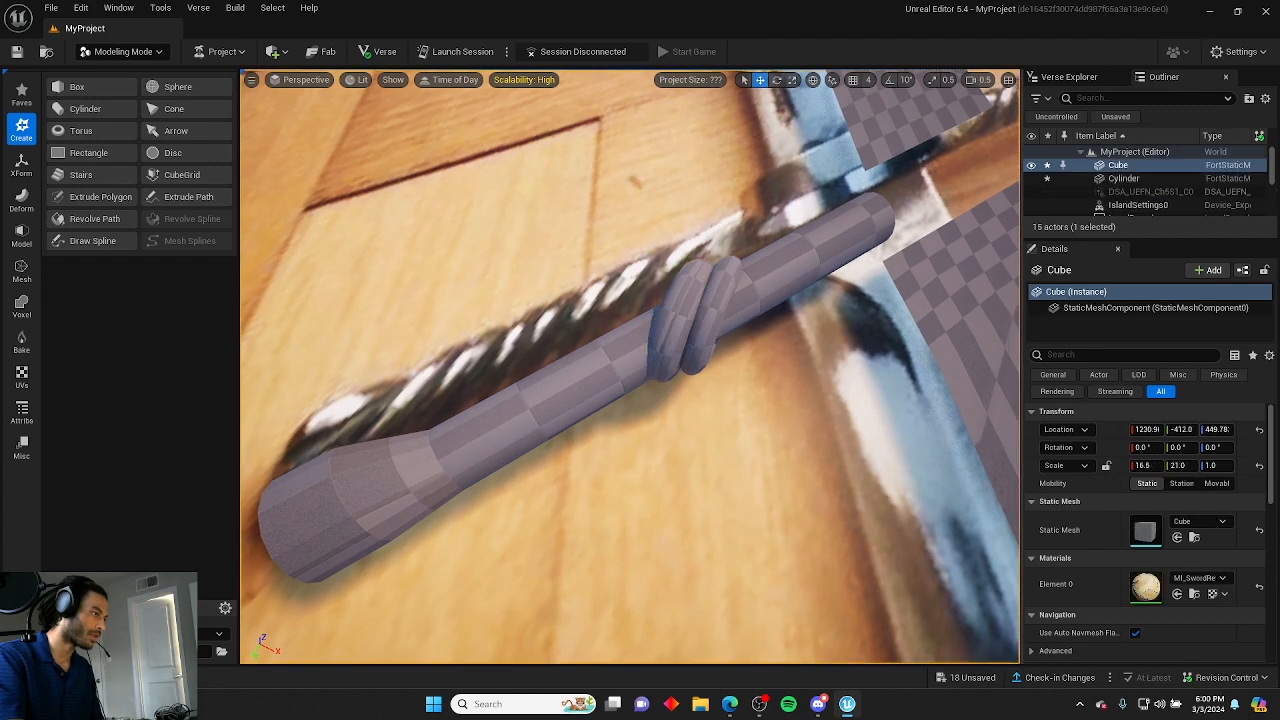
# Move the third ring further along the handle and tilt it slightly to start the twisted wrap.
pyautogui.click(705, 335)
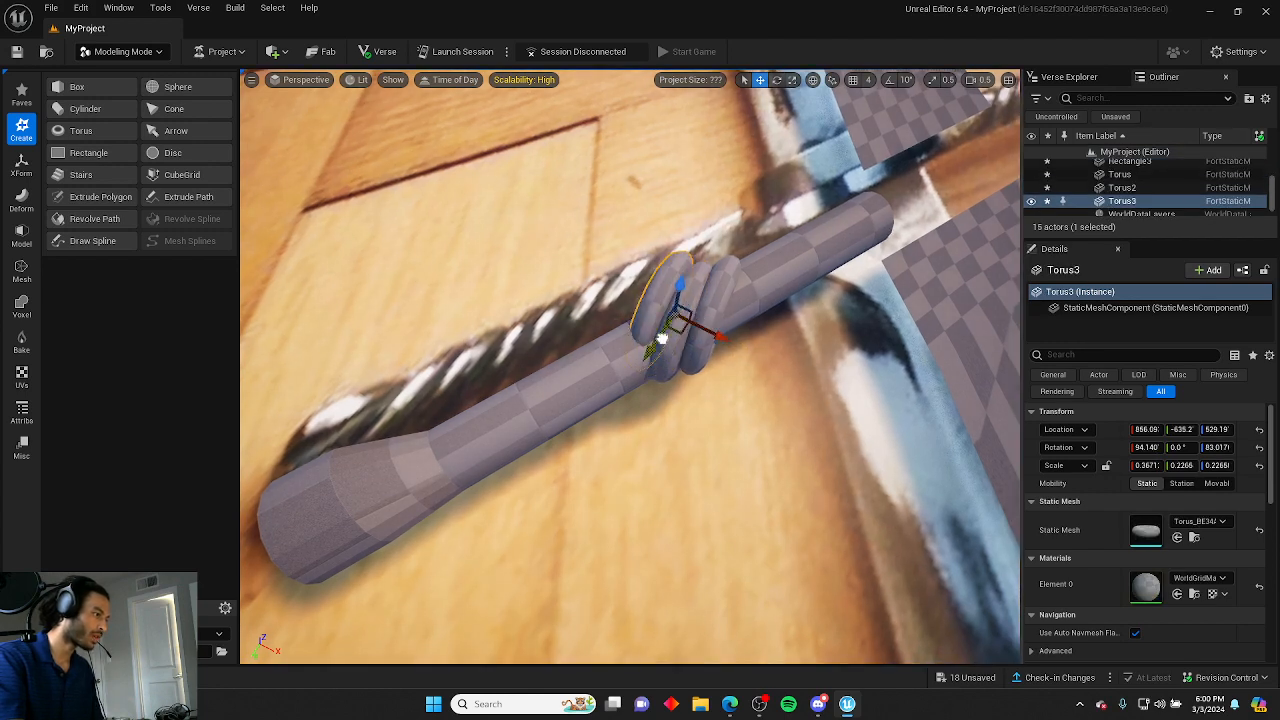
pyautogui.moveTo(661, 339); pyautogui.dragTo(649, 364)
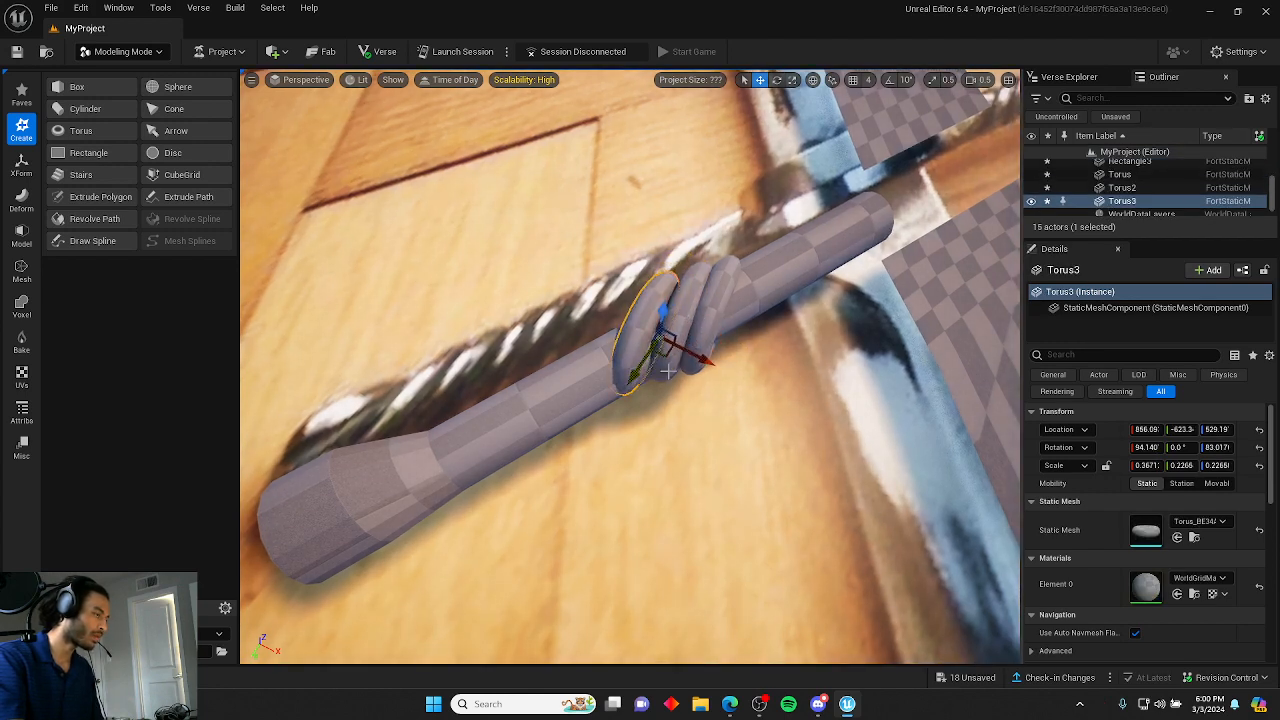
pyautogui.press('e')
pyautogui.moveTo(732, 373); pyautogui.dragTo(733, 375)
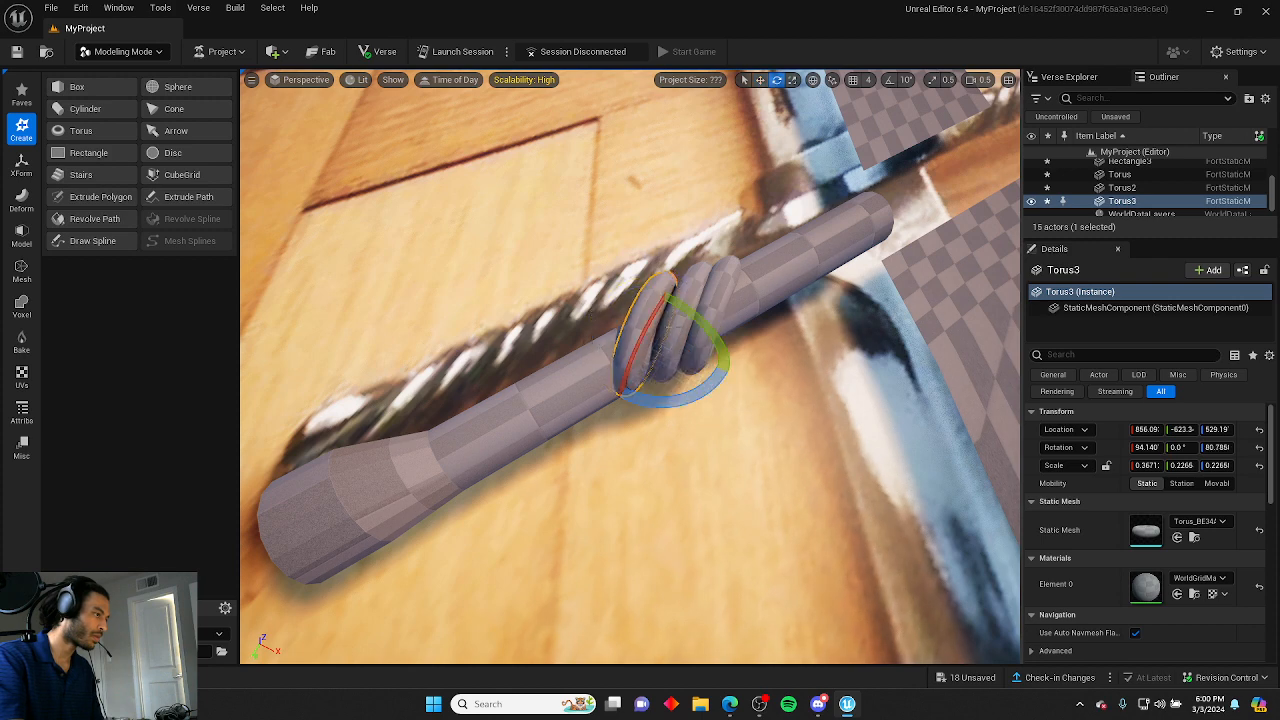
pyautogui.click(638, 230)
pyautogui.hotkey('ctrl', 'z')
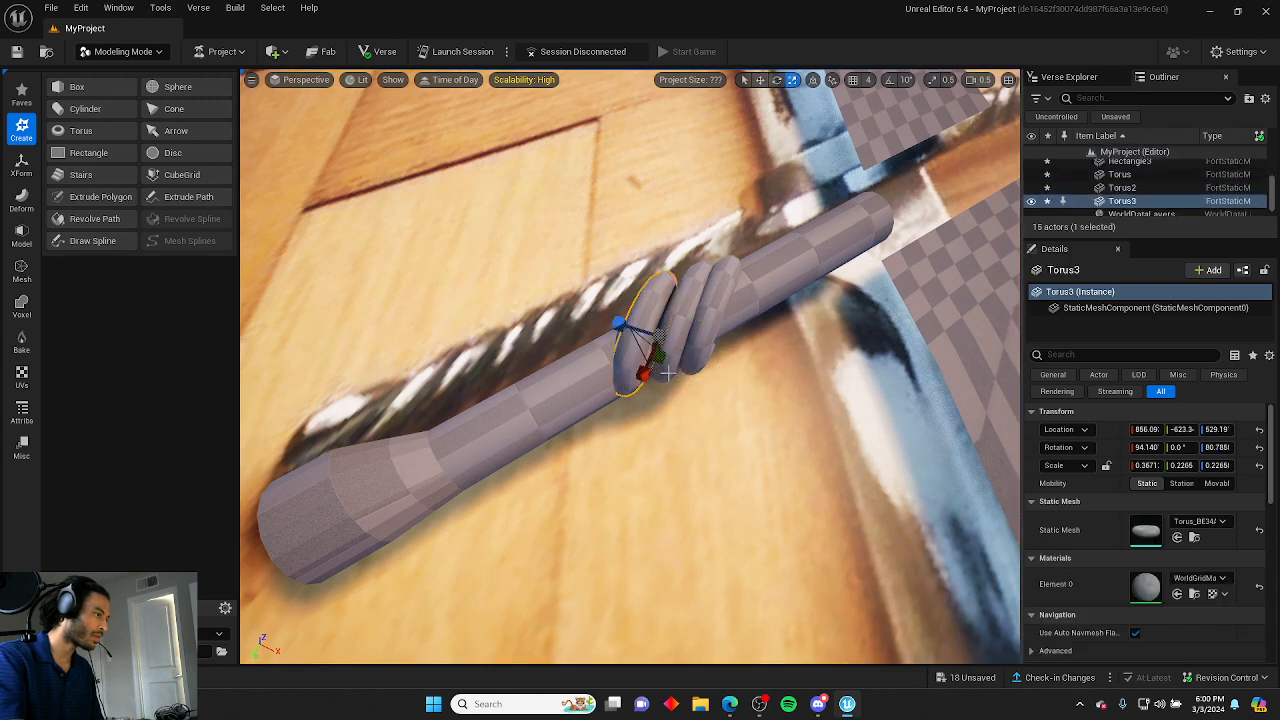
pyautogui.press('w')
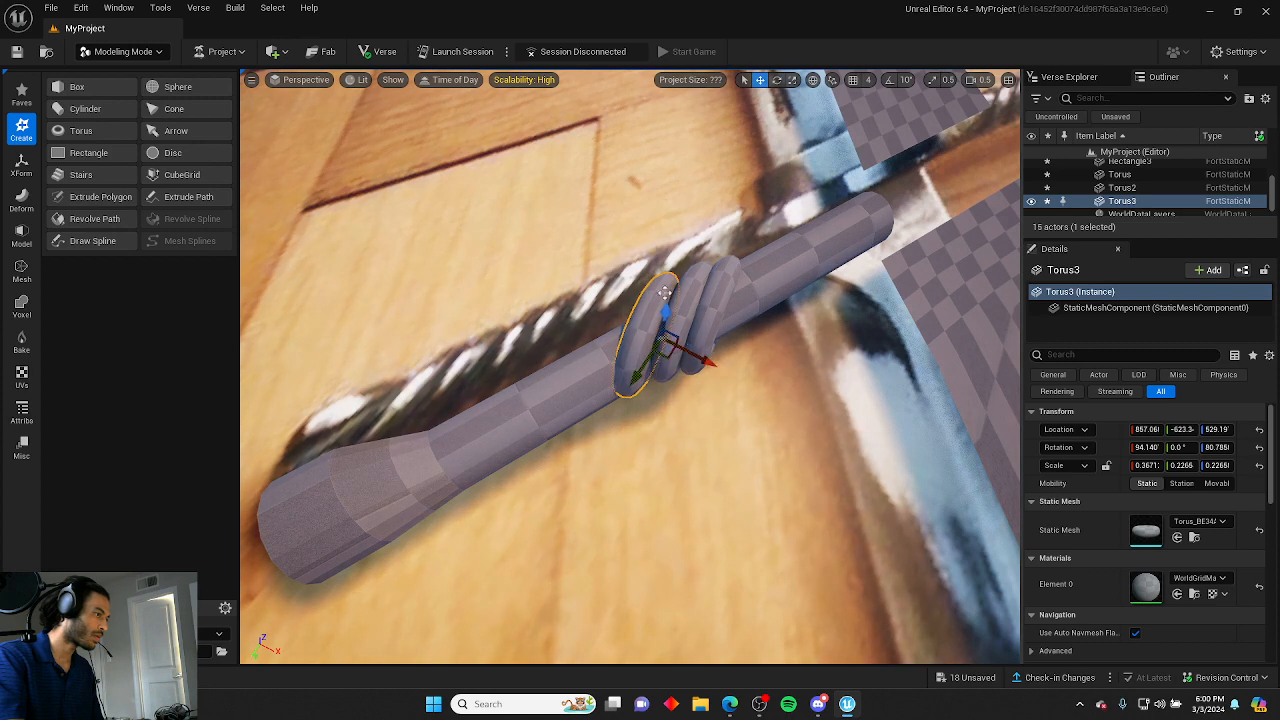
pyautogui.click(650, 273)
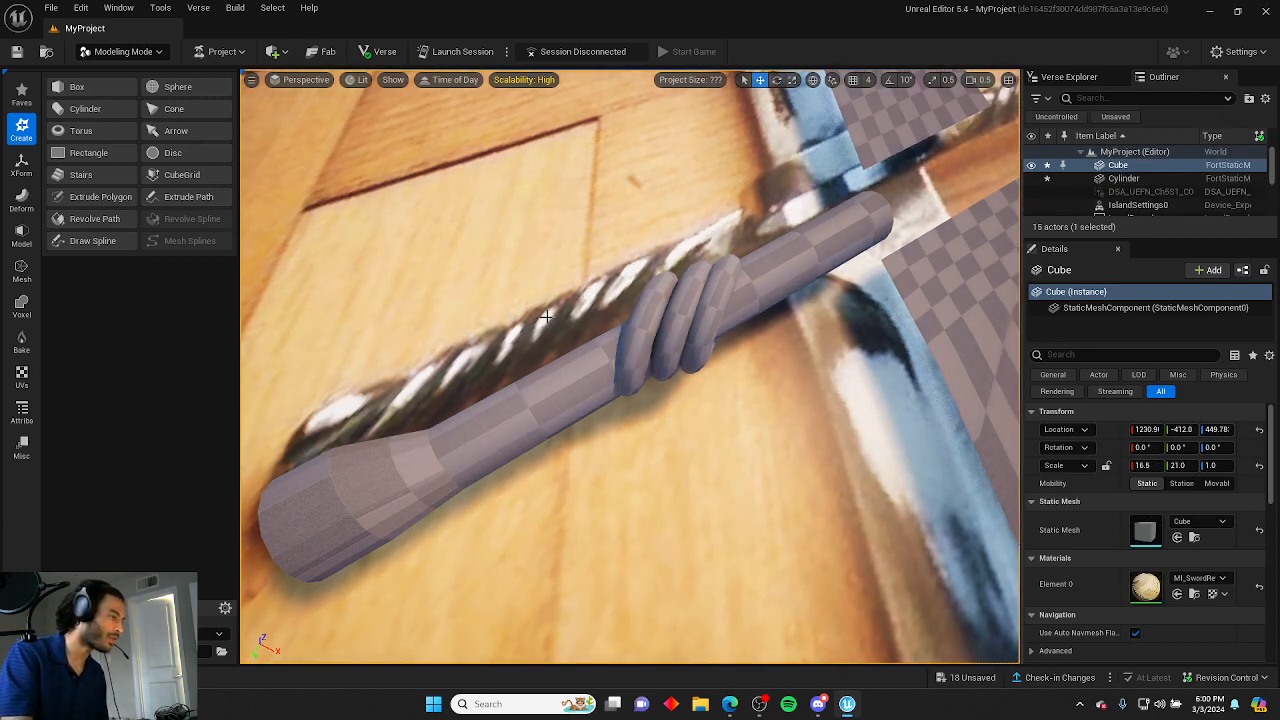
# Duplicate a ring into a fourth copy next to the others and rotate it to follow the wrap's twist.
pyautogui.click(640, 322)
pyautogui.keyDown('alt'); pyautogui.moveTo(673, 341); pyautogui.dragTo(613, 383); pyautogui.keyUp('alt')
pyautogui.moveTo(552, 278); pyautogui.dragTo(260, 155, button='right')
pyautogui.moveTo(580, 354); pyautogui.dragTo(610, 500, button='right')
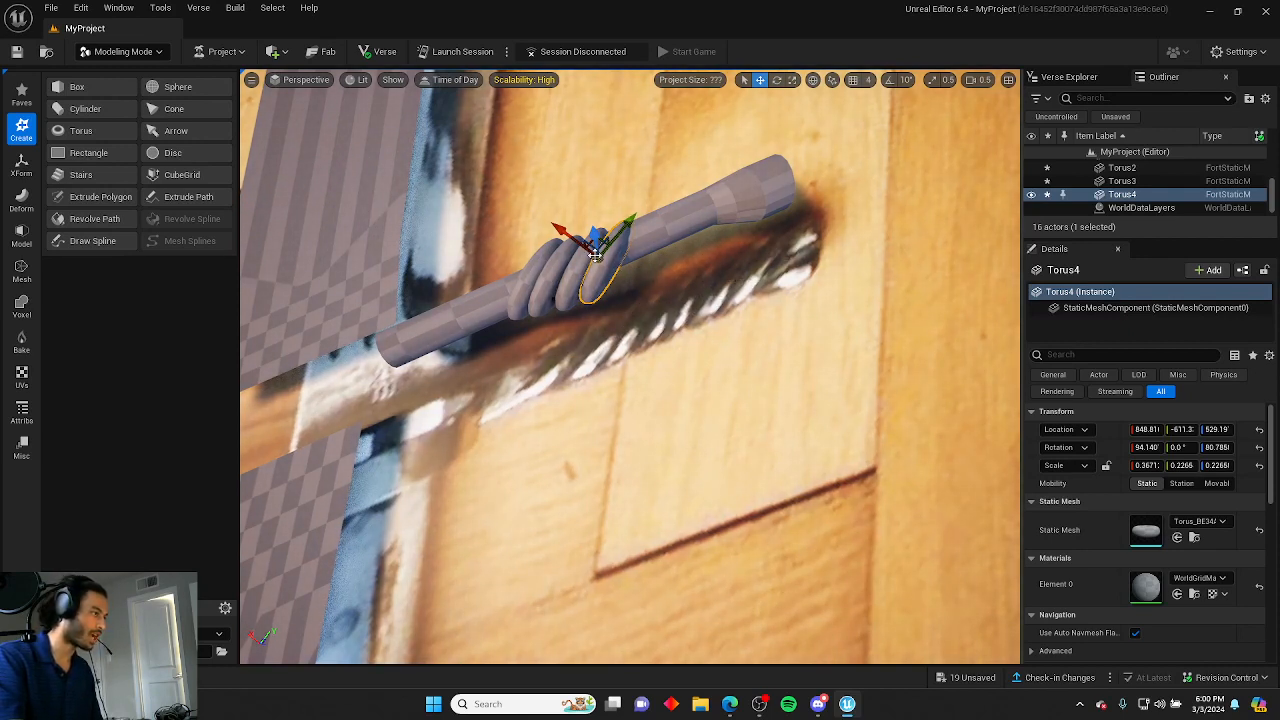
pyautogui.press('e')
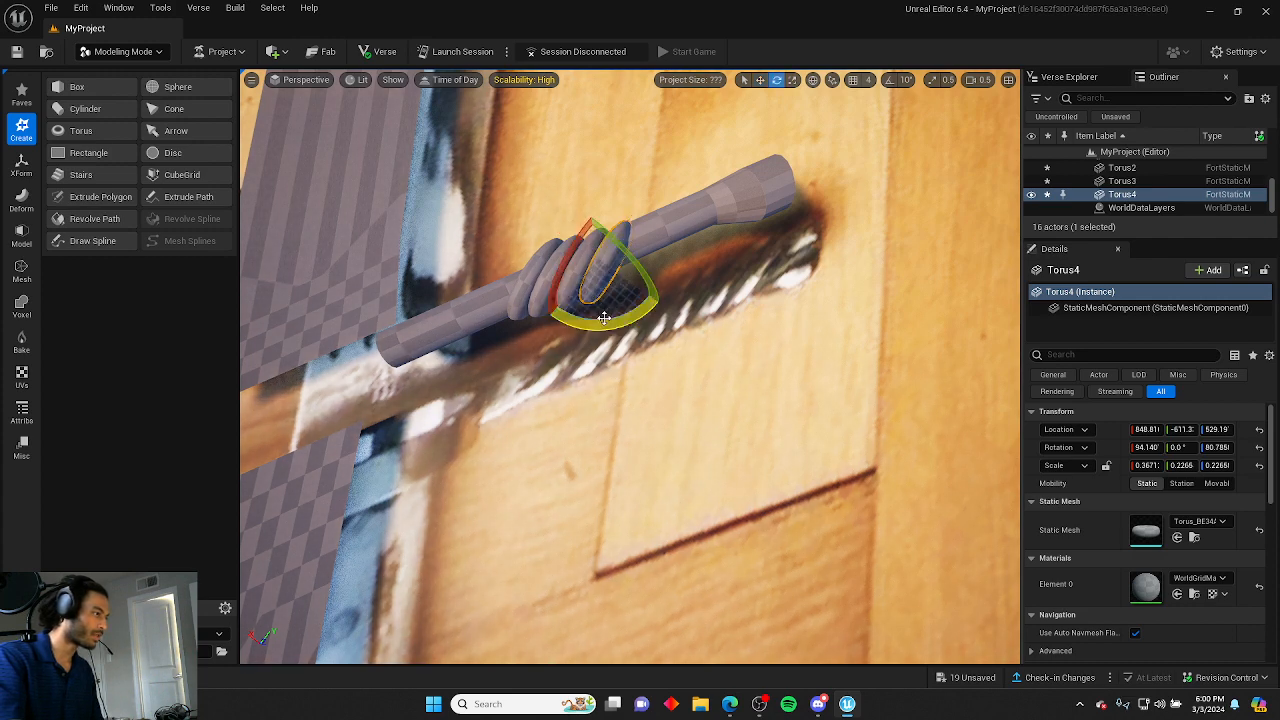
pyautogui.moveTo(600, 298); pyautogui.dragTo(588, 292)
pyautogui.moveTo(605, 182); pyautogui.dragTo(606, 188, button='right')
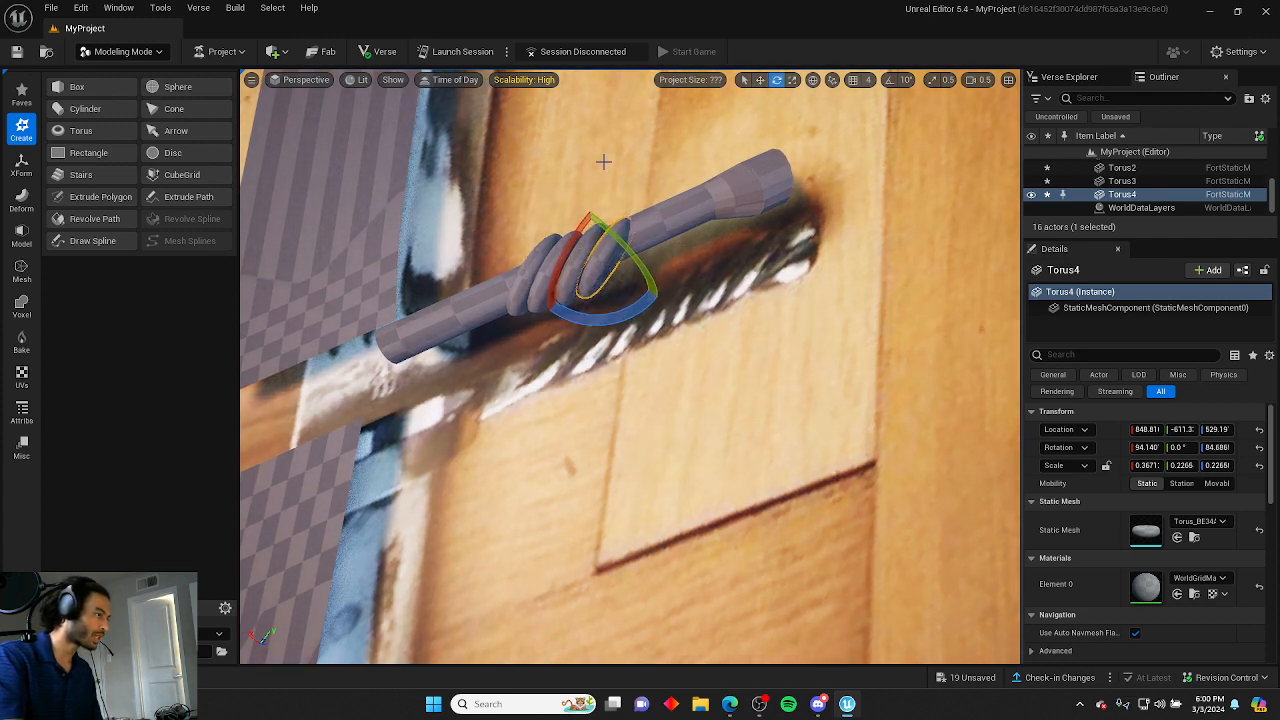
pyautogui.click(603, 162)
pyautogui.click(582, 279)
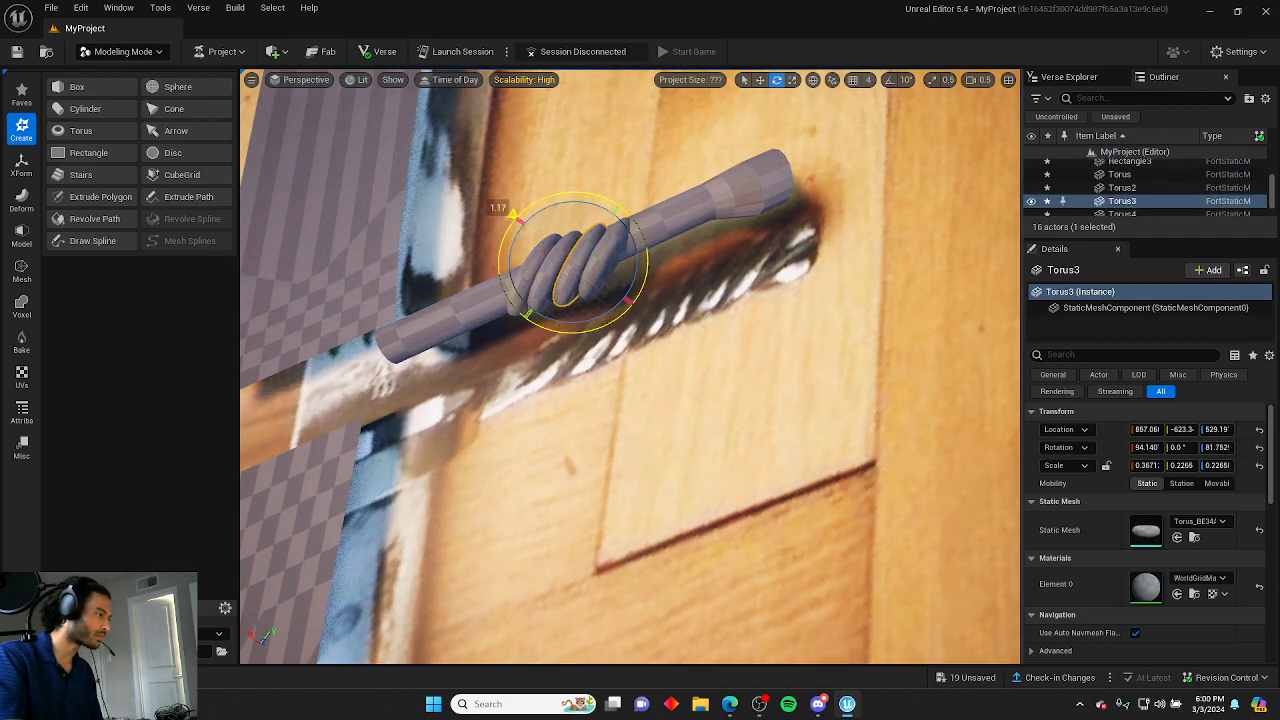
pyautogui.click(549, 186)
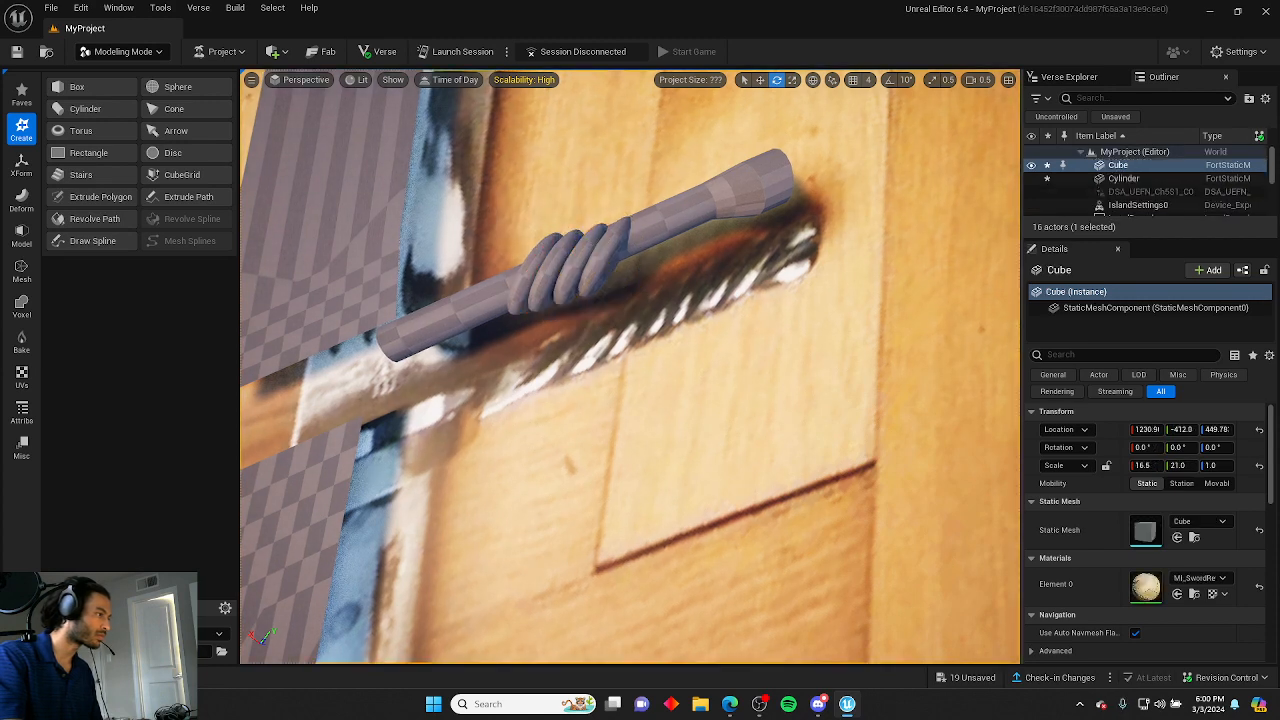
pyautogui.click(600, 292)
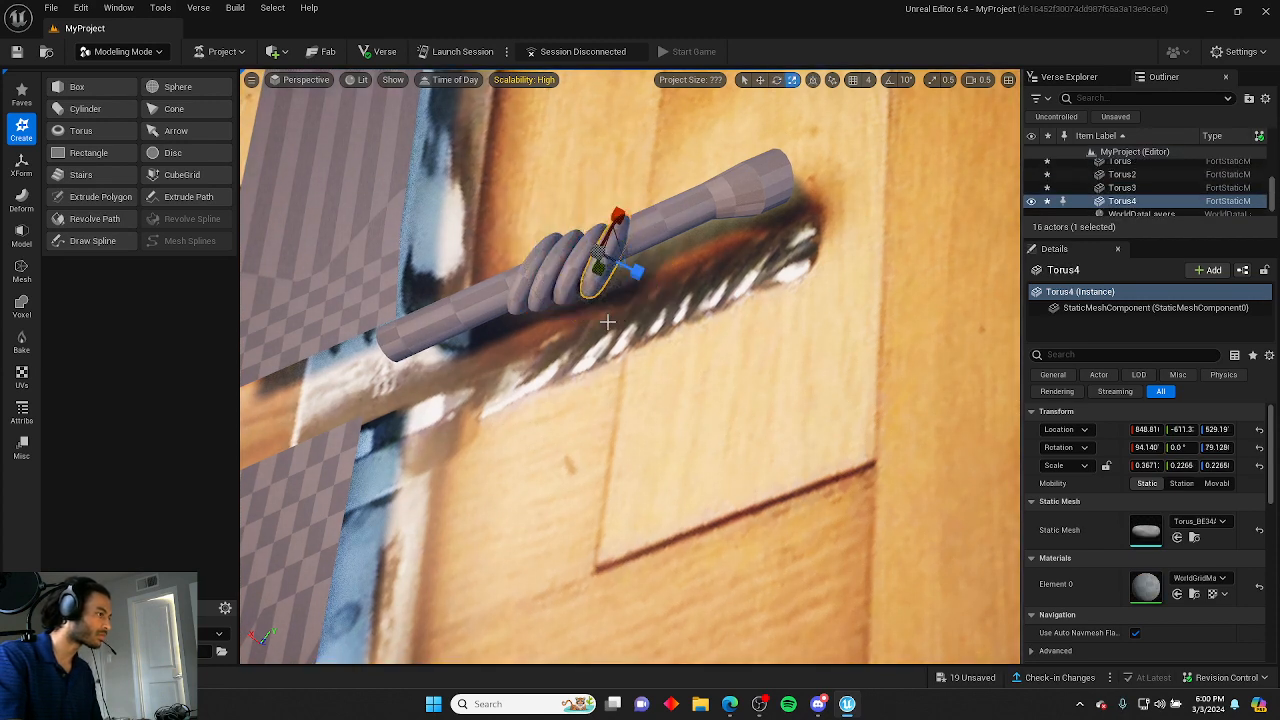
pyautogui.moveTo(608, 174); pyautogui.dragTo(430, 90, button='right')
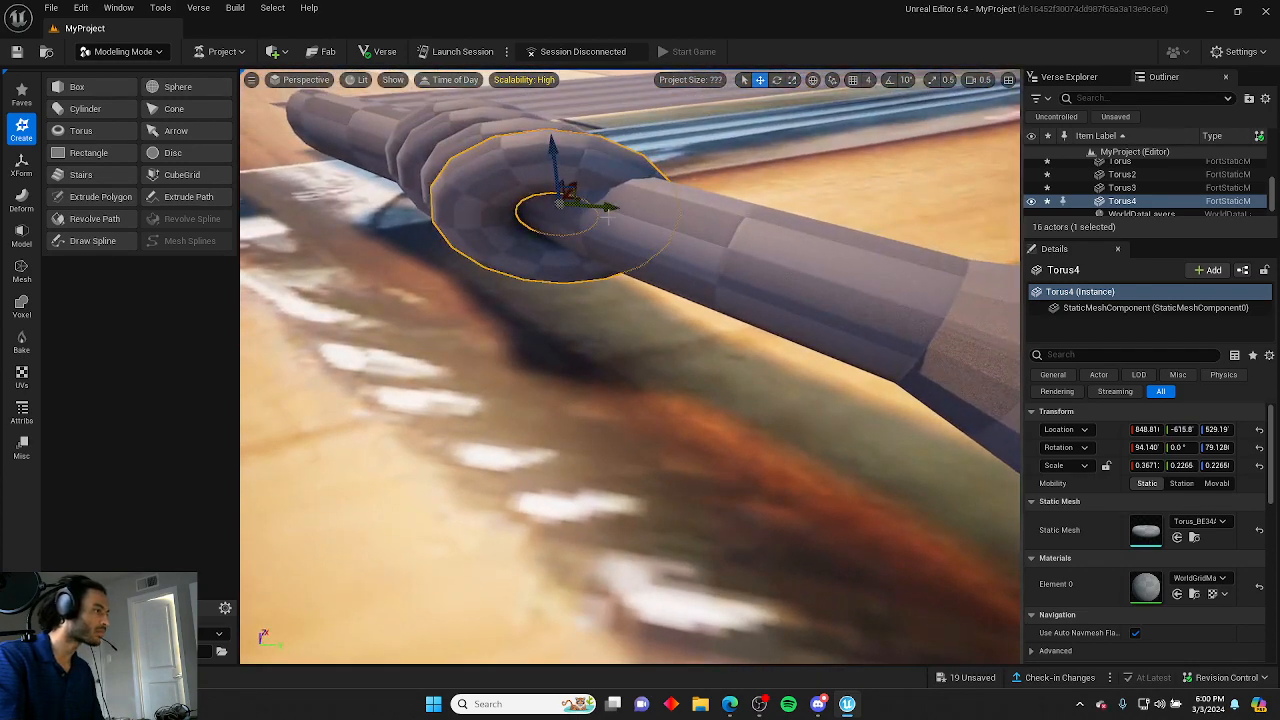
# Nudge the third ring slightly along the handle to tighten the spacing between rings.
pyautogui.click(672, 142)
pyautogui.moveTo(672, 142); pyautogui.dragTo(500, 190, button='right')
pyautogui.click(477, 178)
pyautogui.moveTo(477, 178); pyautogui.dragTo(495, 201)
pyautogui.click(575, 235)
pyautogui.moveTo(575, 235); pyautogui.dragTo(515, 272, button='right')
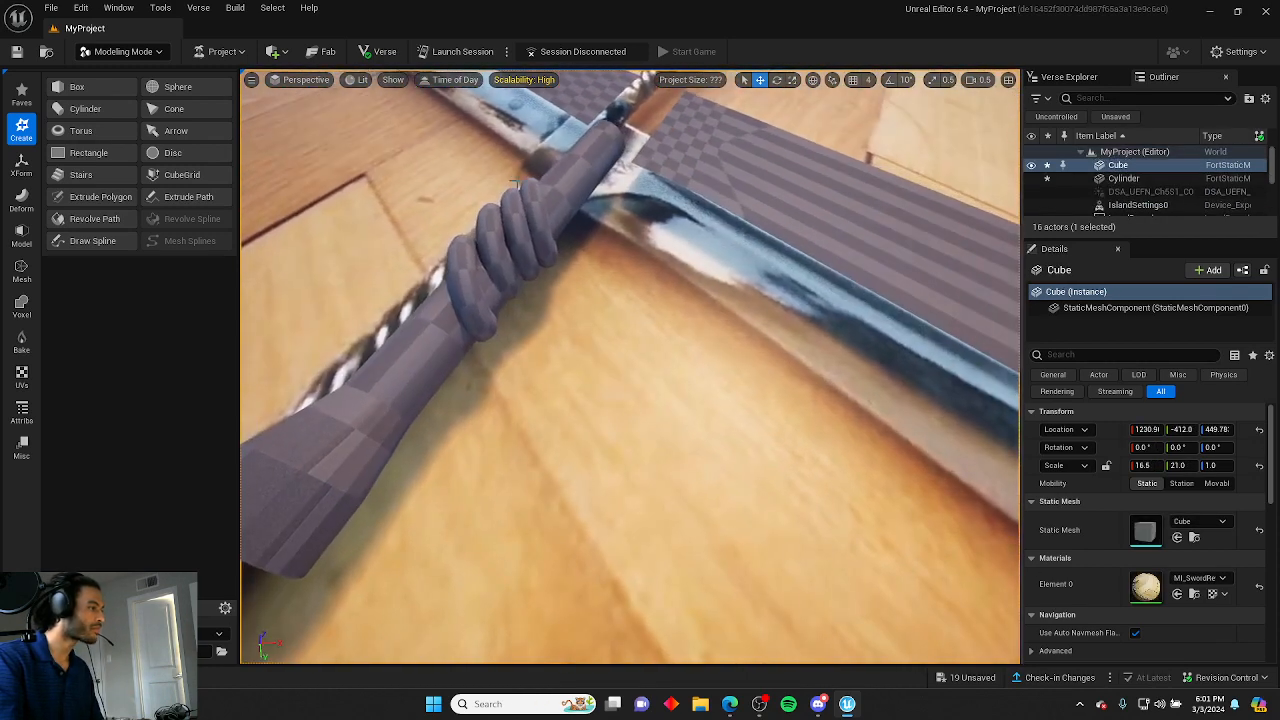
pyautogui.click(509, 279)
pyautogui.moveTo(507, 289); pyautogui.dragTo(510, 295)
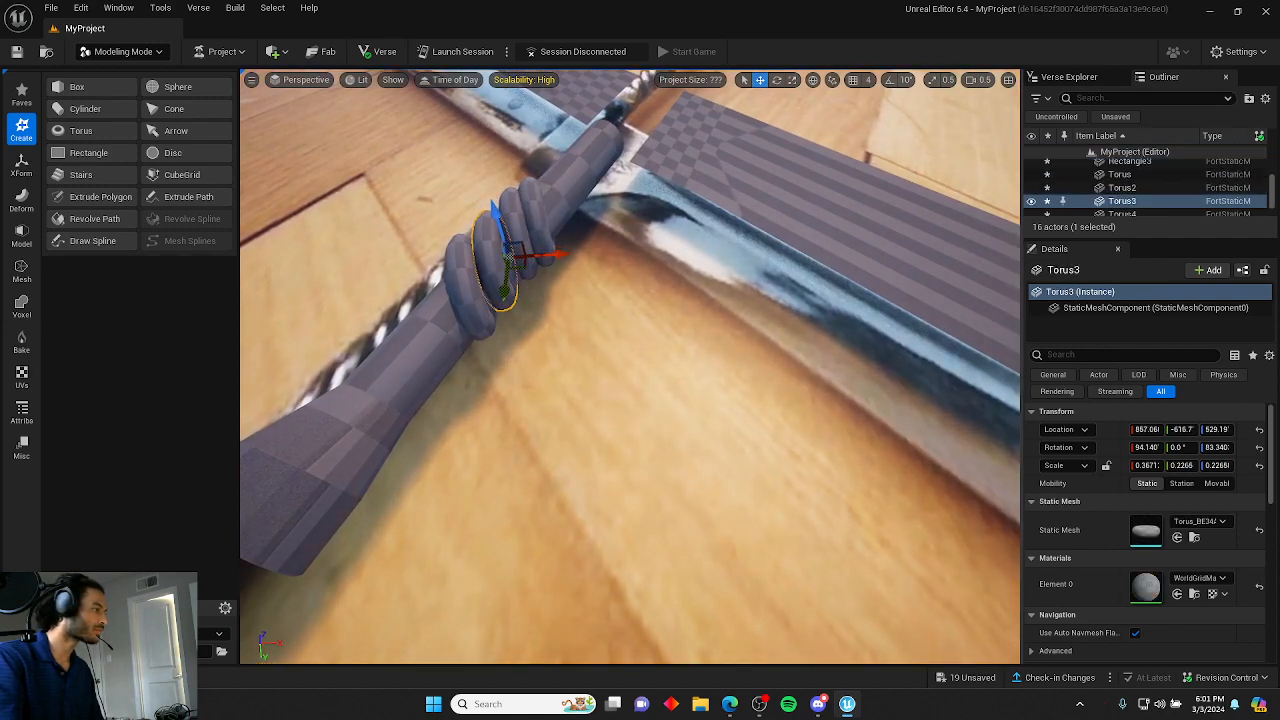
# Orbit around the handle to inspect the ring spacing against the reference.
pyautogui.click(545, 306)
pyautogui.press('w')
pyautogui.moveTo(545, 306); pyautogui.dragTo(591, 303, button='right')
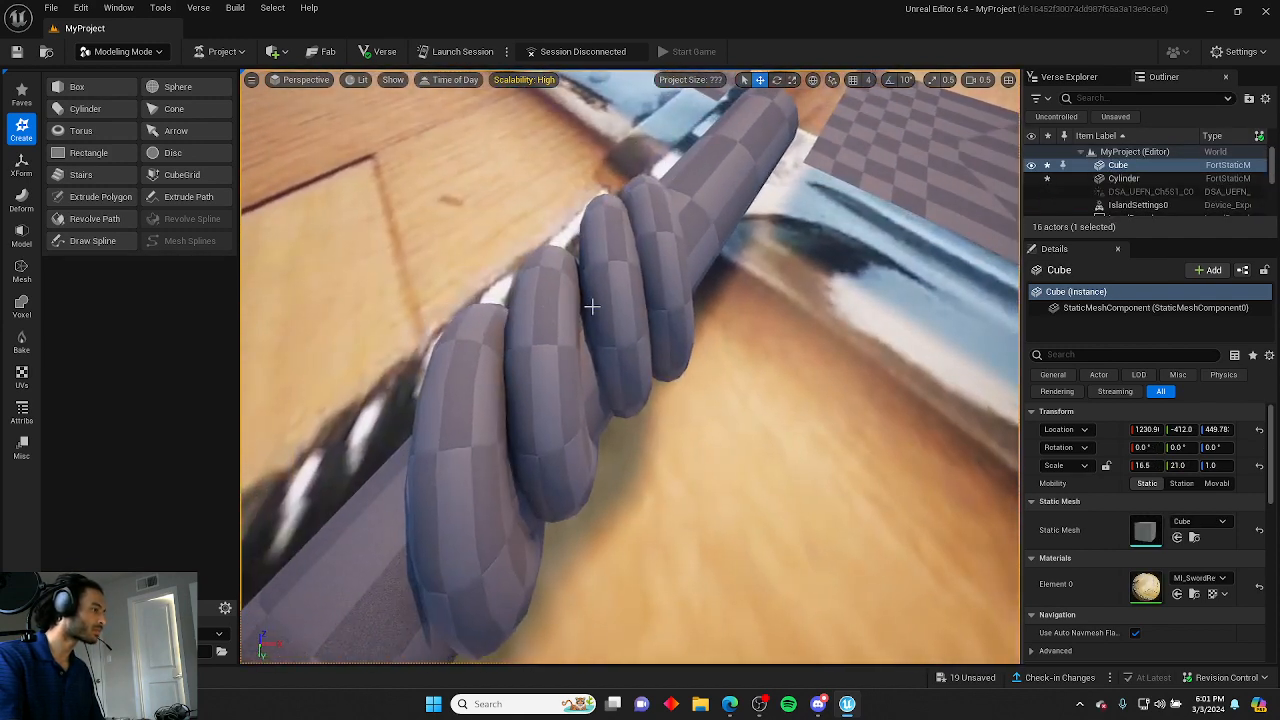
pyautogui.click(611, 348)
pyautogui.moveTo(637, 328); pyautogui.dragTo(634, 352)
pyautogui.moveTo(634, 352); pyautogui.dragTo(638, 263, button='right')
pyautogui.press('w')
pyautogui.click(675, 335)
pyautogui.click(716, 334)
pyautogui.press('s')
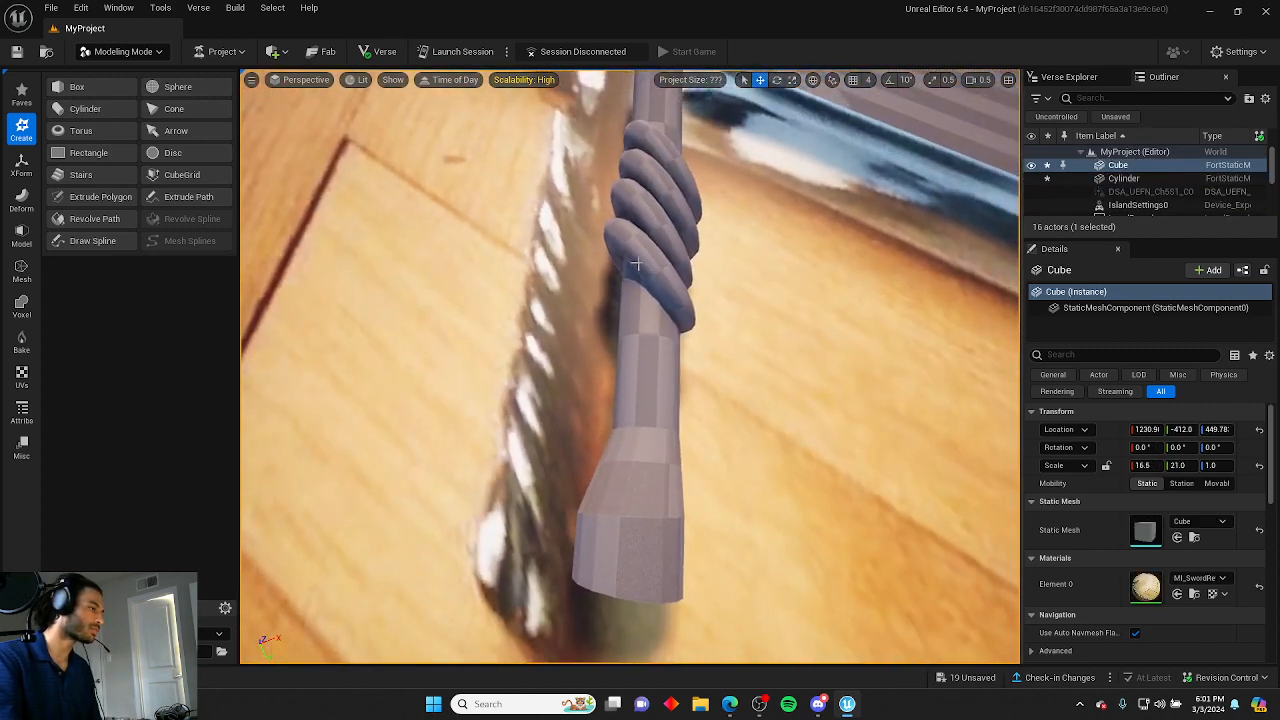
# Duplicate a ring into a fifth copy toward the pommel end and rotate it to match the twist.
pyautogui.click(636, 264)
pyautogui.keyDown('alt'); pyautogui.moveTo(678, 300); pyautogui.dragTo(720, 383); pyautogui.keyUp('alt')
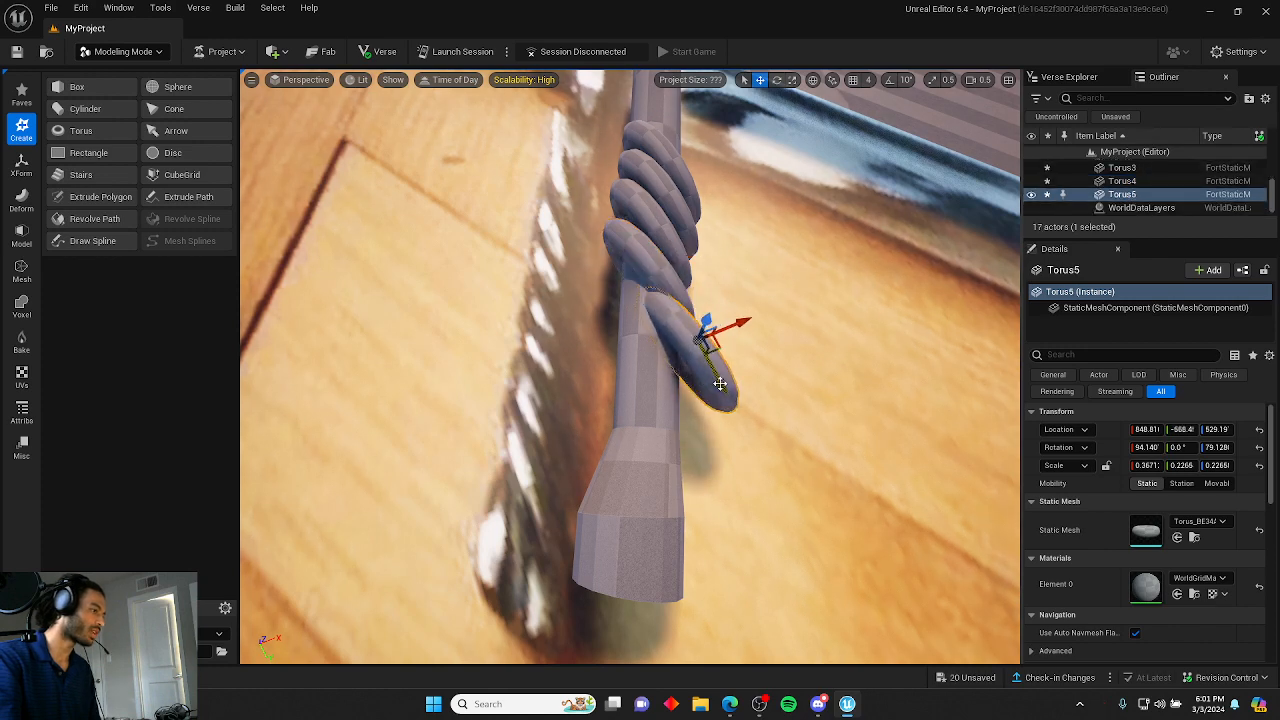
pyautogui.click(734, 336)
pyautogui.hotkey('ctrl', 'z')
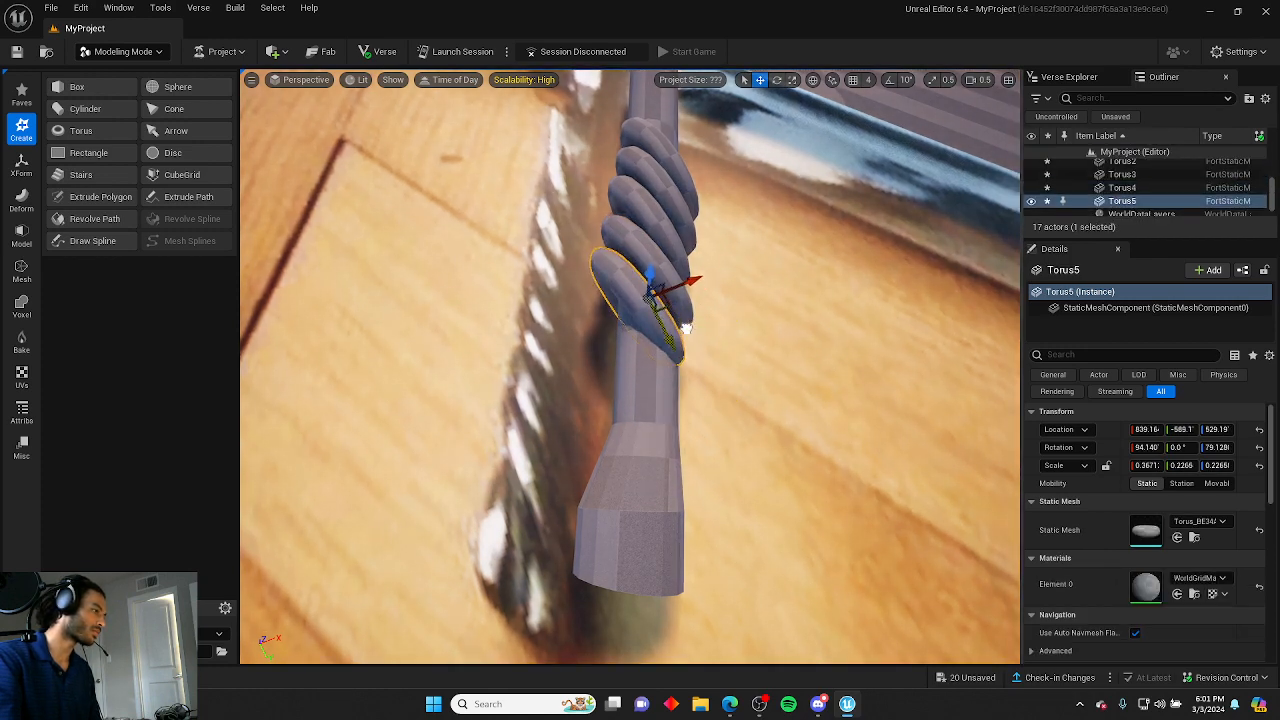
pyautogui.moveTo(665, 358); pyautogui.dragTo(720, 272)
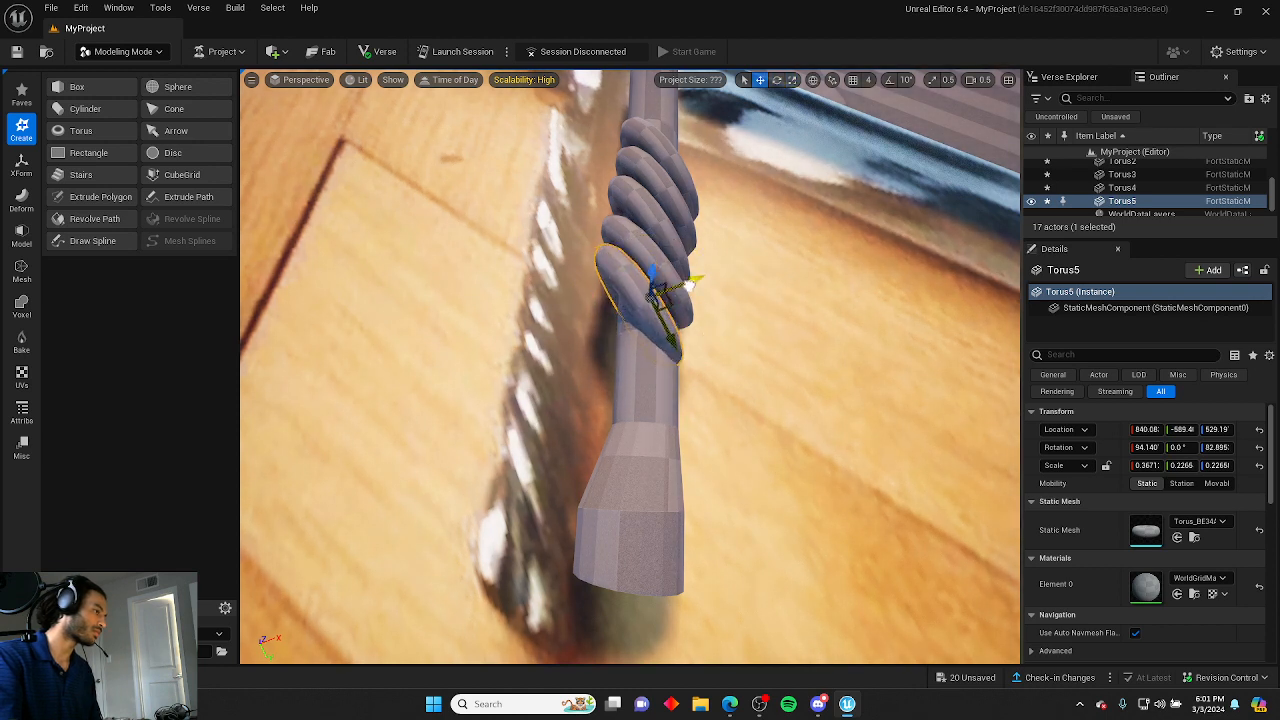
pyautogui.click(737, 283)
# Duplicate the fifth ring into a sixth copy beside it and rotate it to align with the wrap.
pyautogui.moveTo(737, 283); pyautogui.dragTo(558, 220, button='right')
pyautogui.press('s')
pyautogui.click(690, 400)
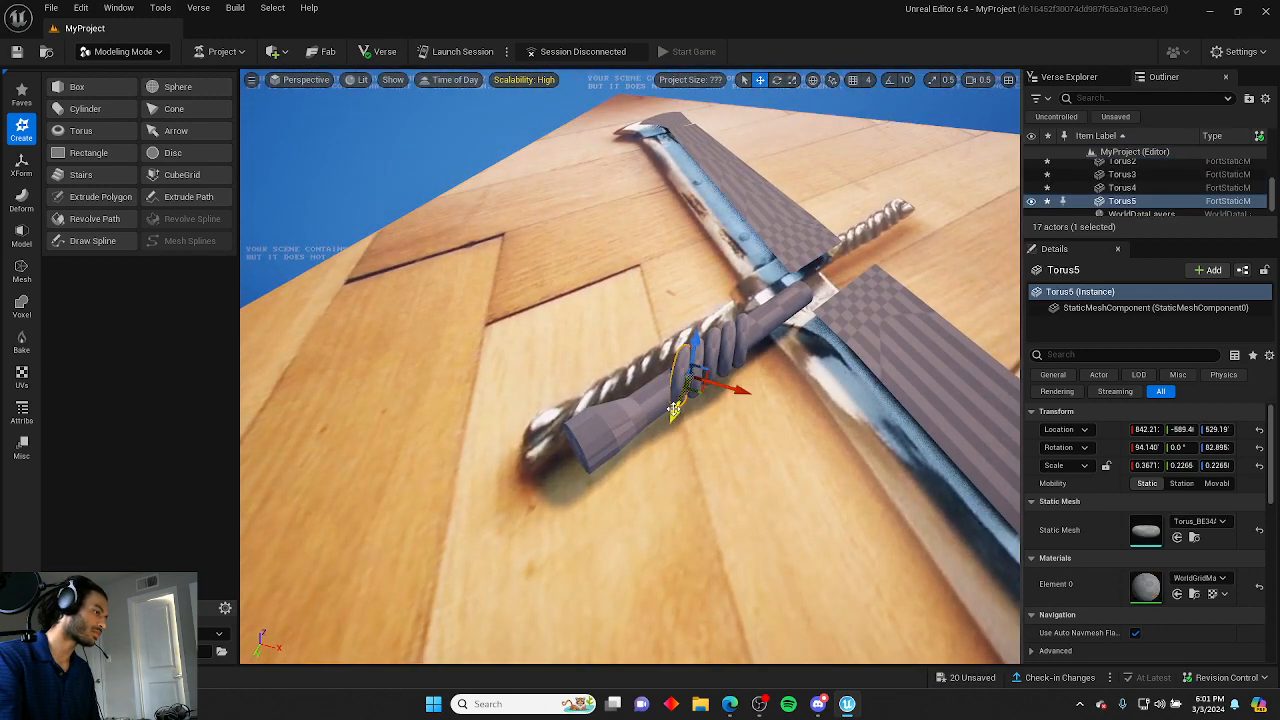
pyautogui.keyDown('alt'); pyautogui.moveTo(674, 410); pyautogui.dragTo(702, 407); pyautogui.keyUp('alt')
pyautogui.press('w')
pyautogui.moveTo(693, 420)
pyautogui.mouseDown(button='right')
pyautogui.moveTo(688, 436)
pyautogui.moveTo(693, 420)
pyautogui.mouseUp(button='right')
pyautogui.press('e')
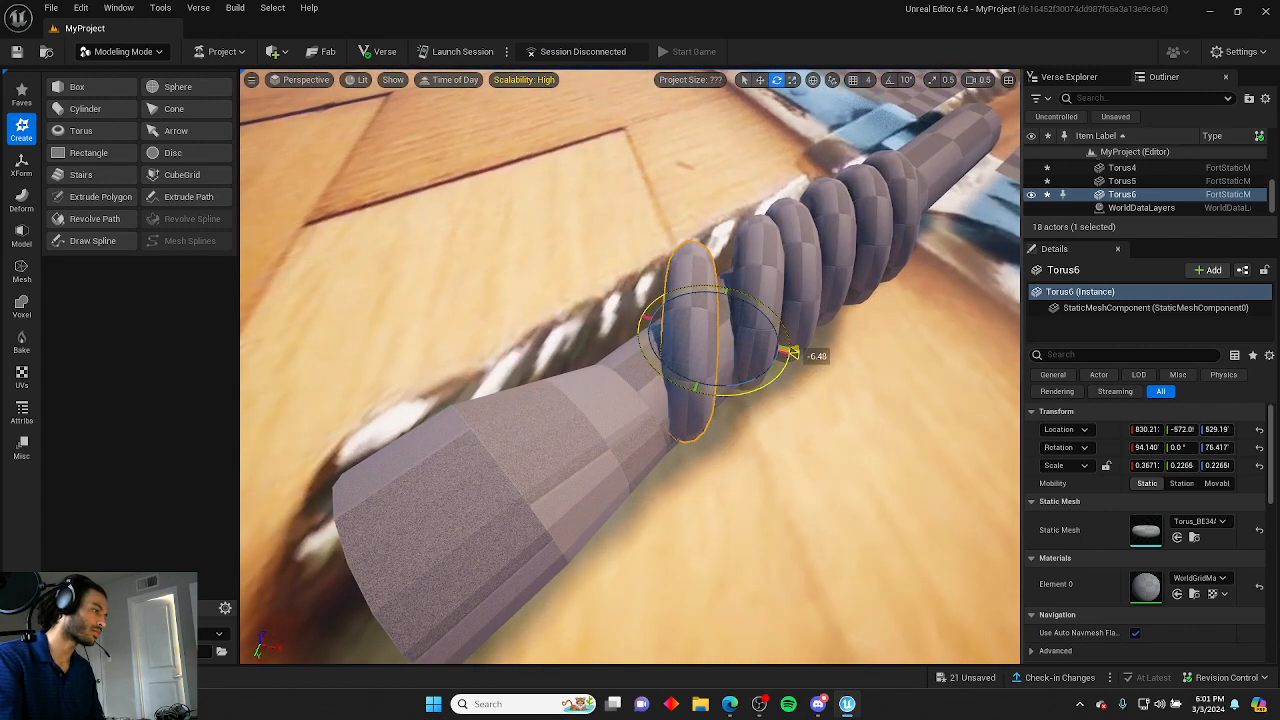
pyautogui.moveTo(748, 344)
pyautogui.mouseDown()
pyautogui.moveTo(771, 342)
pyautogui.moveTo(732, 359)
pyautogui.moveTo(738, 348)
pyautogui.mouseUp()
pyautogui.click(785, 425)
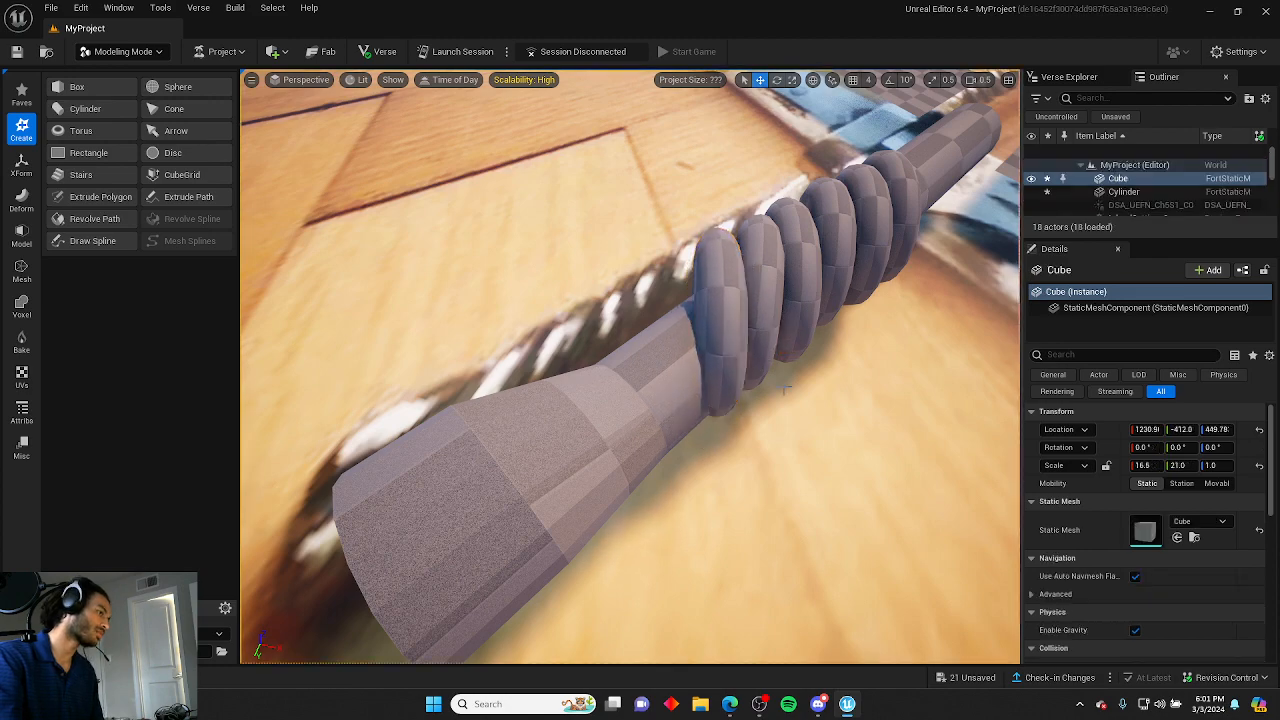
# Rotate the middle rings slightly so the twisted wrap angles look even along the handle.
pyautogui.press('d')
pyautogui.moveTo(785, 425); pyautogui.dragTo(822, 335, button='right')
pyautogui.press('w')
pyautogui.press('s')
pyautogui.click(787, 293)
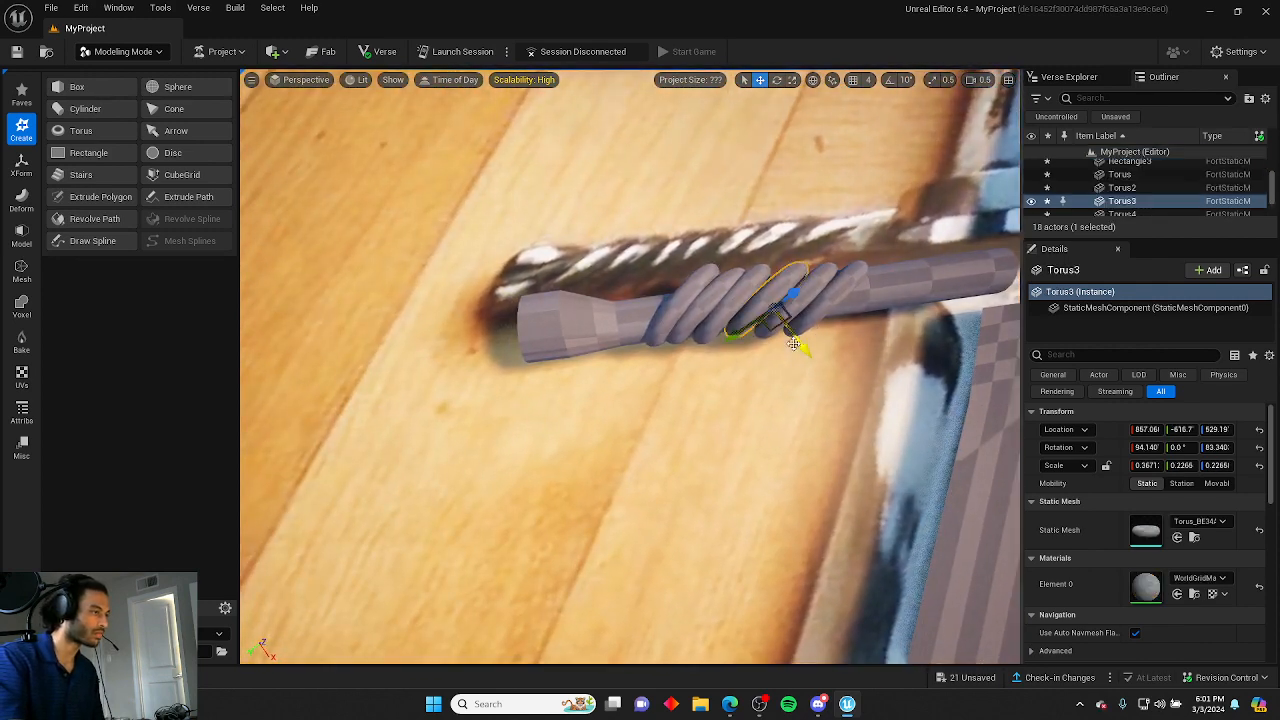
pyautogui.press('e')
pyautogui.moveTo(822, 370); pyautogui.dragTo(822, 376)
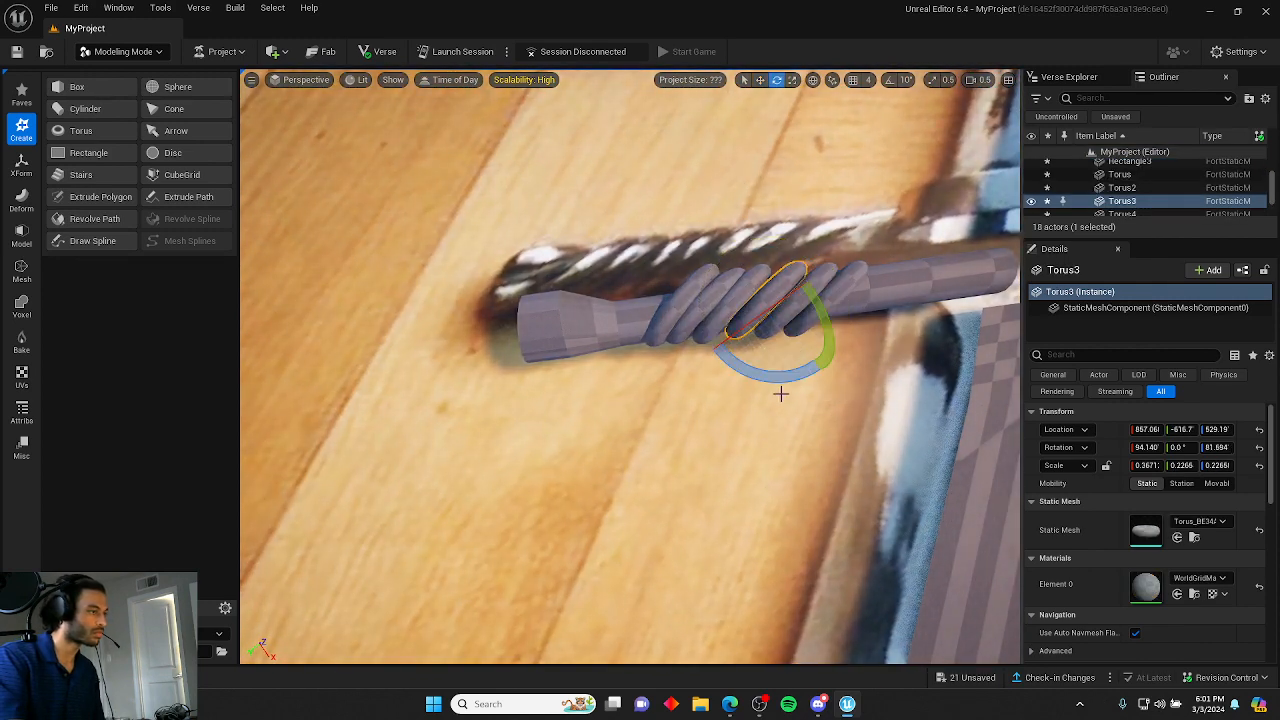
pyautogui.click(728, 343)
pyautogui.click(725, 336)
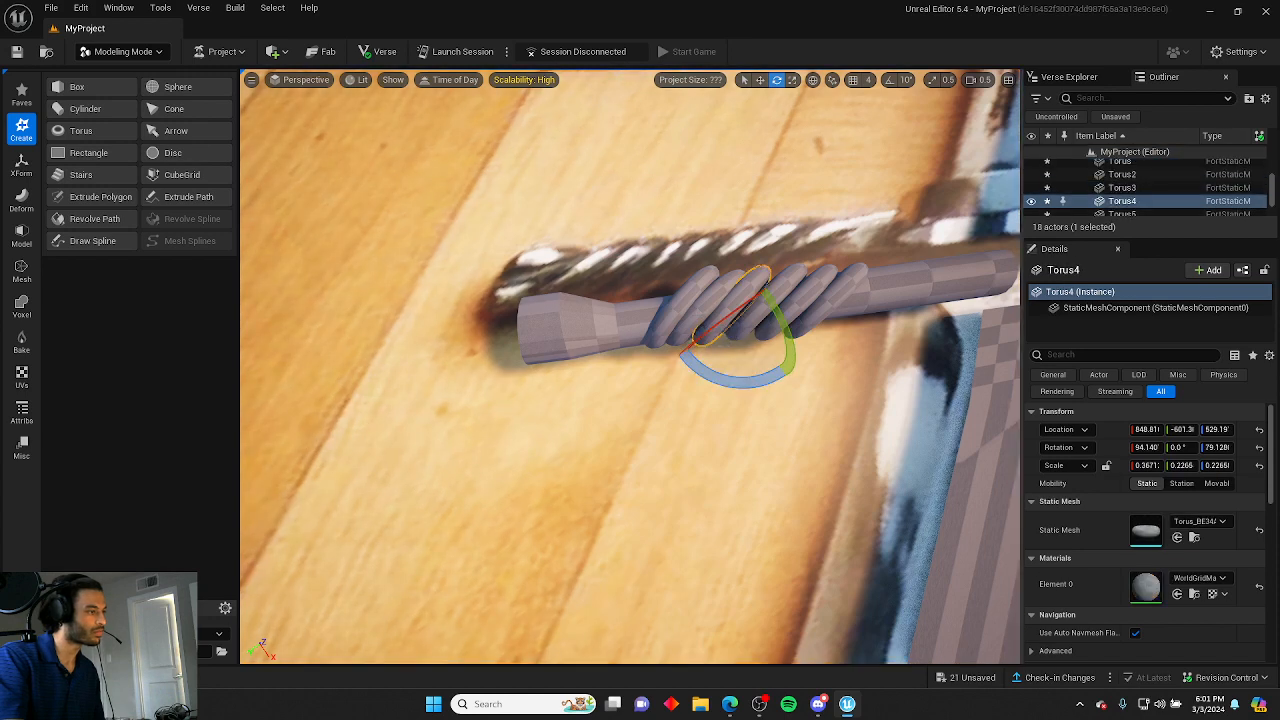
pyautogui.click(707, 363)
pyautogui.moveTo(710, 384); pyautogui.dragTo(737, 417)
pyautogui.click(768, 341)
pyautogui.click(778, 334)
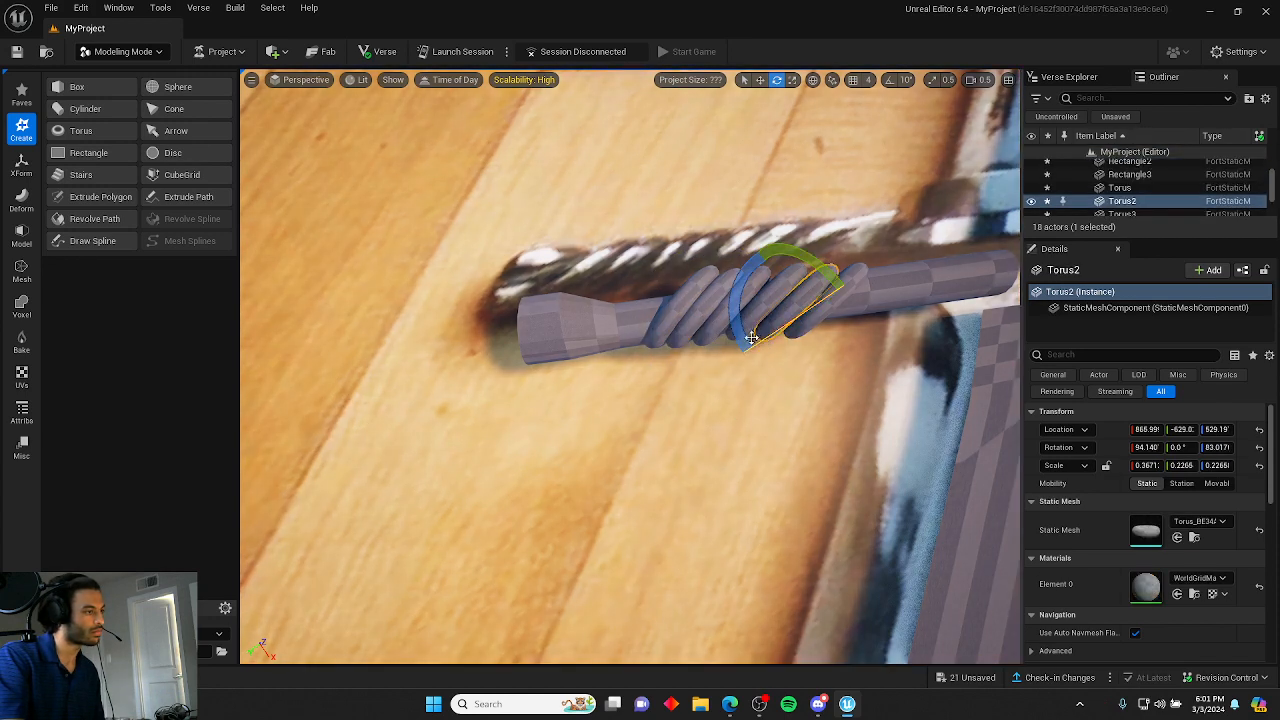
pyautogui.moveTo(747, 338)
pyautogui.mouseDown()
pyautogui.moveTo(732, 323)
pyautogui.moveTo(734, 355)
pyautogui.mouseUp()
pyautogui.click(774, 360)
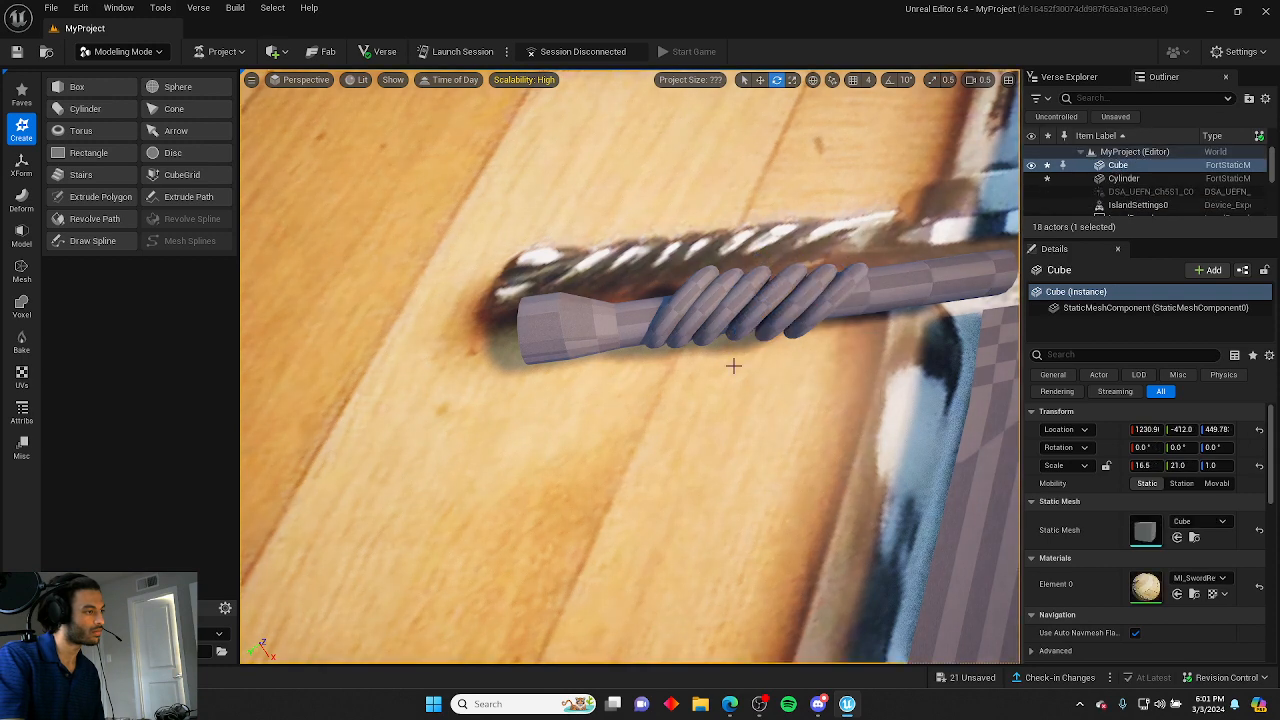
# Duplicate the last ring into a seventh copy at the handle's lower end.
pyautogui.click(668, 362)
pyautogui.press('w')
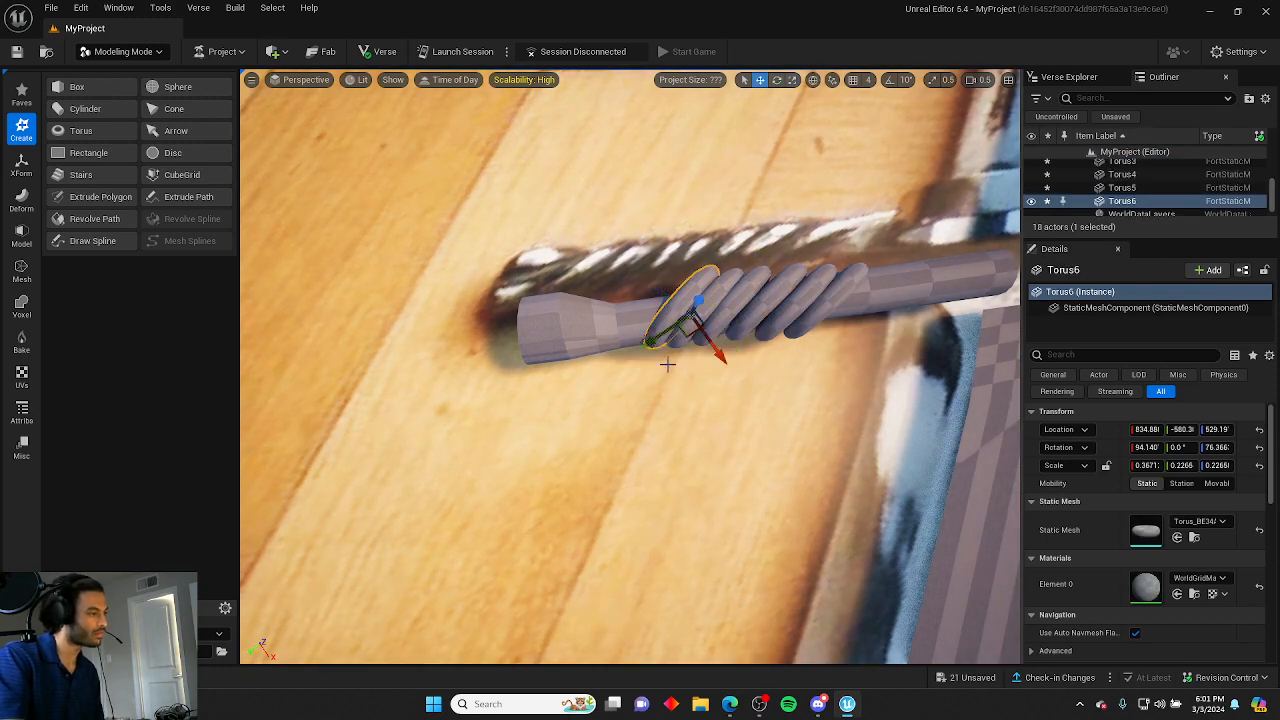
pyautogui.keyDown('alt'); pyautogui.moveTo(714, 346); pyautogui.dragTo(684, 362); pyautogui.keyUp('alt')
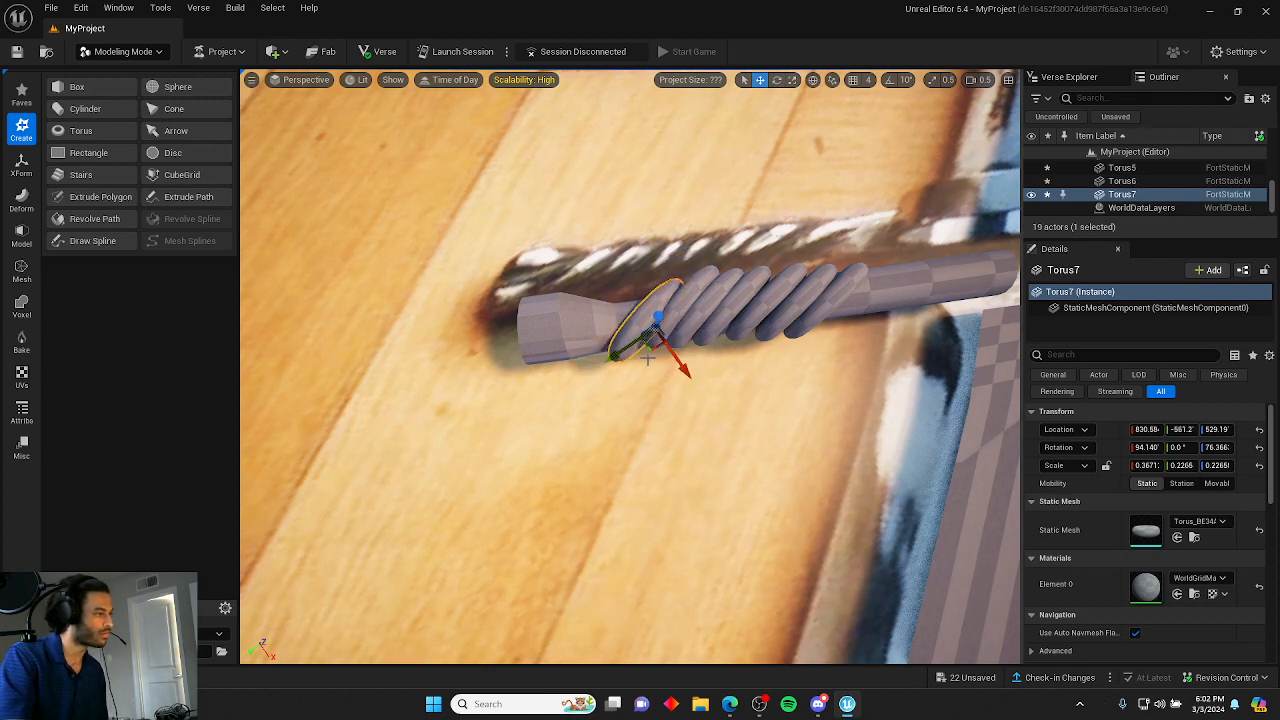
pyautogui.click(677, 378)
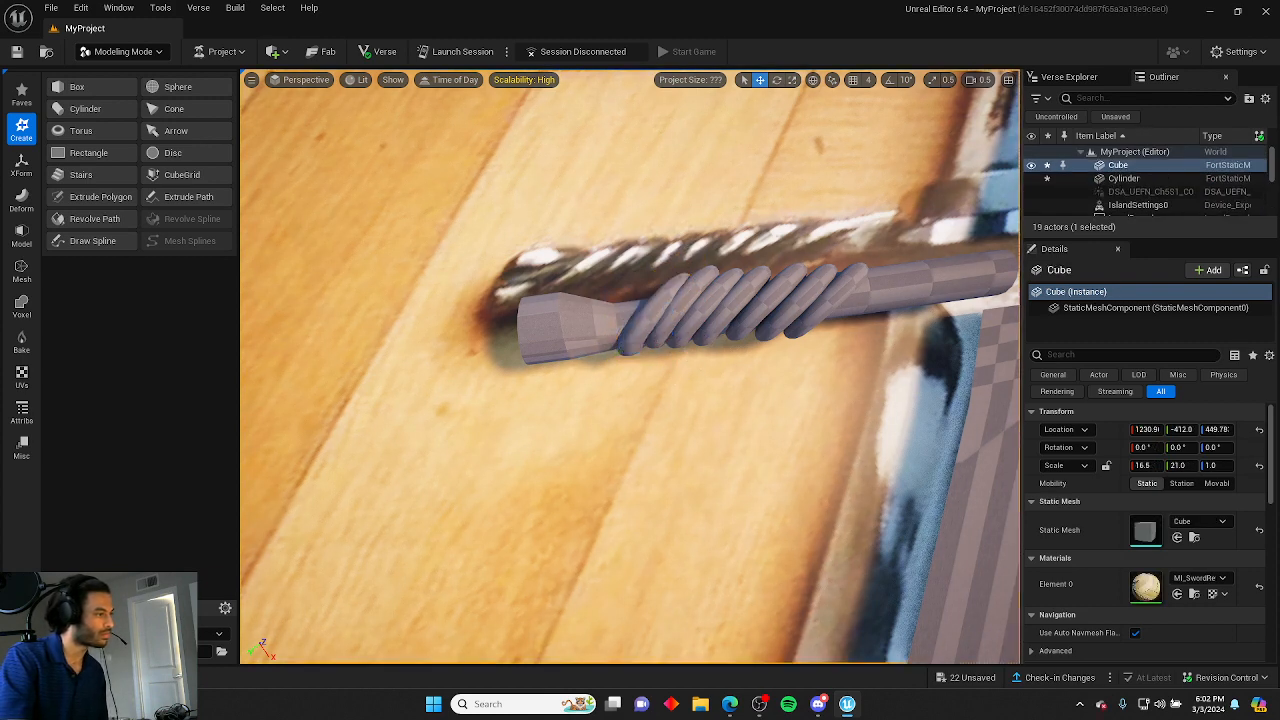
# Fine-tune the rotation and position of the middle rings to even out the wrap.
pyautogui.click(663, 372)
pyautogui.click(663, 378)
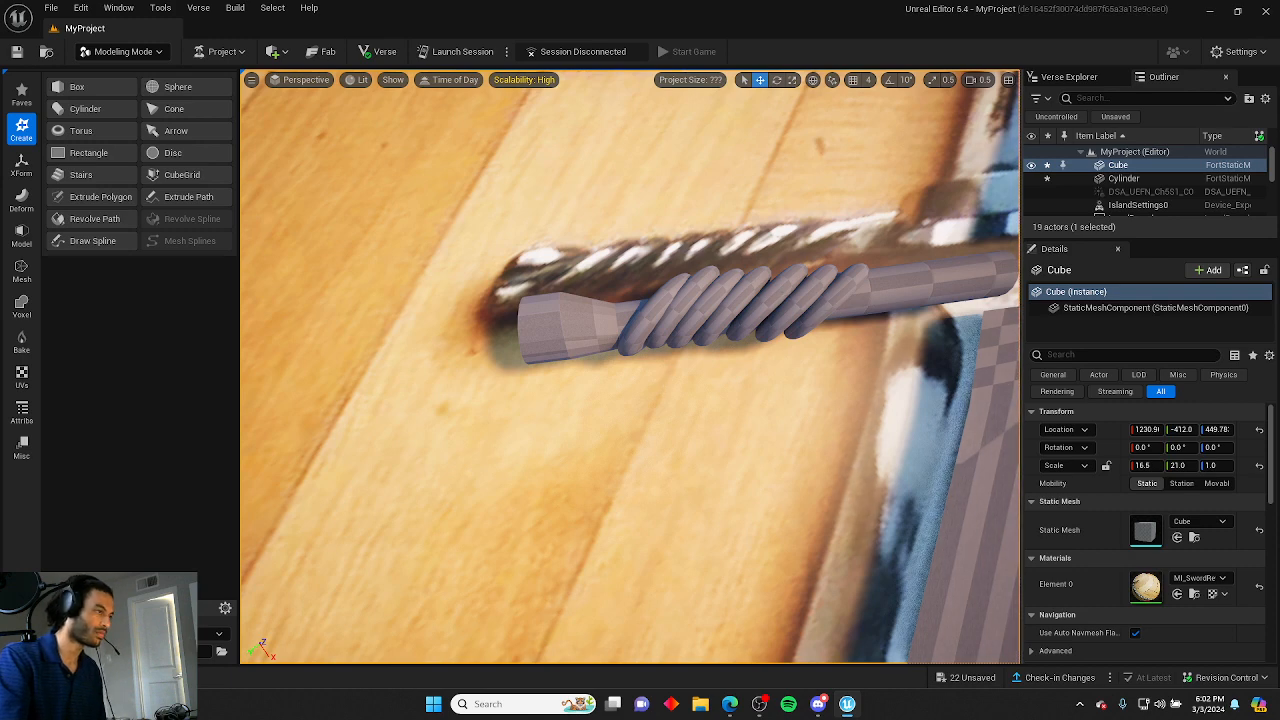
pyautogui.click(770, 342)
pyautogui.press('e')
pyautogui.moveTo(835, 358)
pyautogui.mouseDown()
pyautogui.moveTo(826, 378)
pyautogui.moveTo(814, 366)
pyautogui.mouseUp()
pyautogui.click(734, 375)
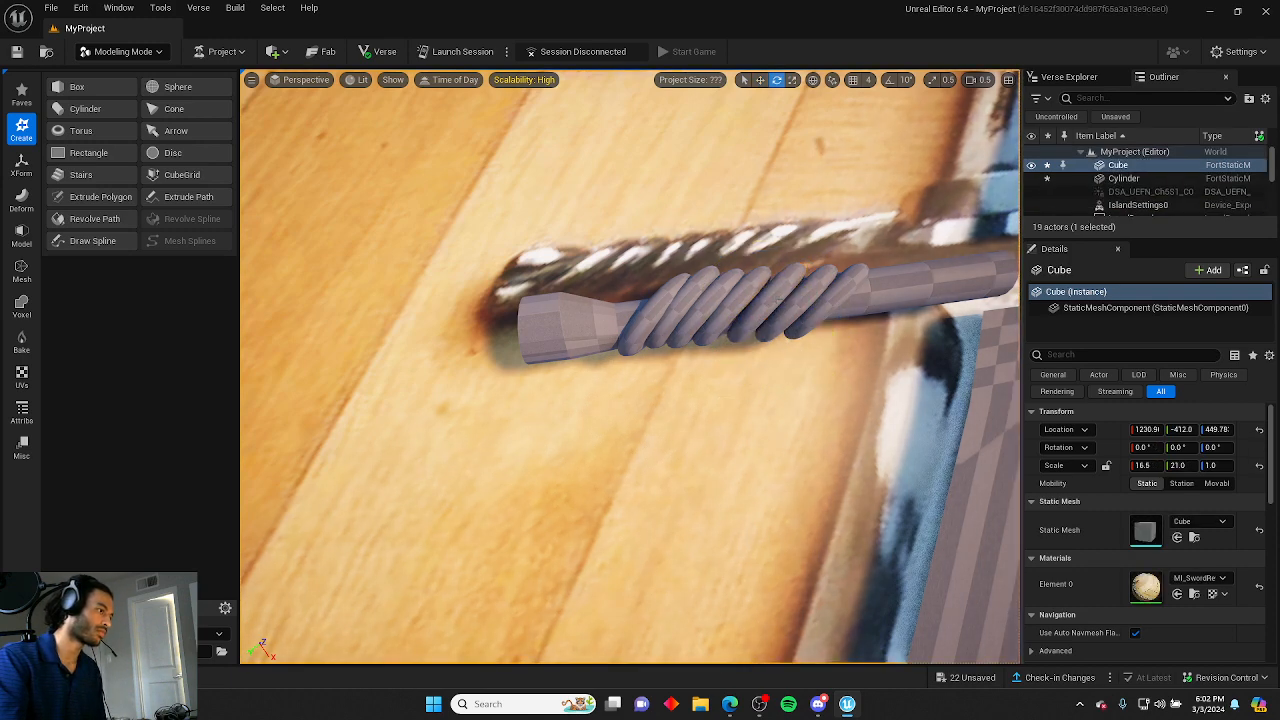
pyautogui.click(781, 308)
pyautogui.press('w')
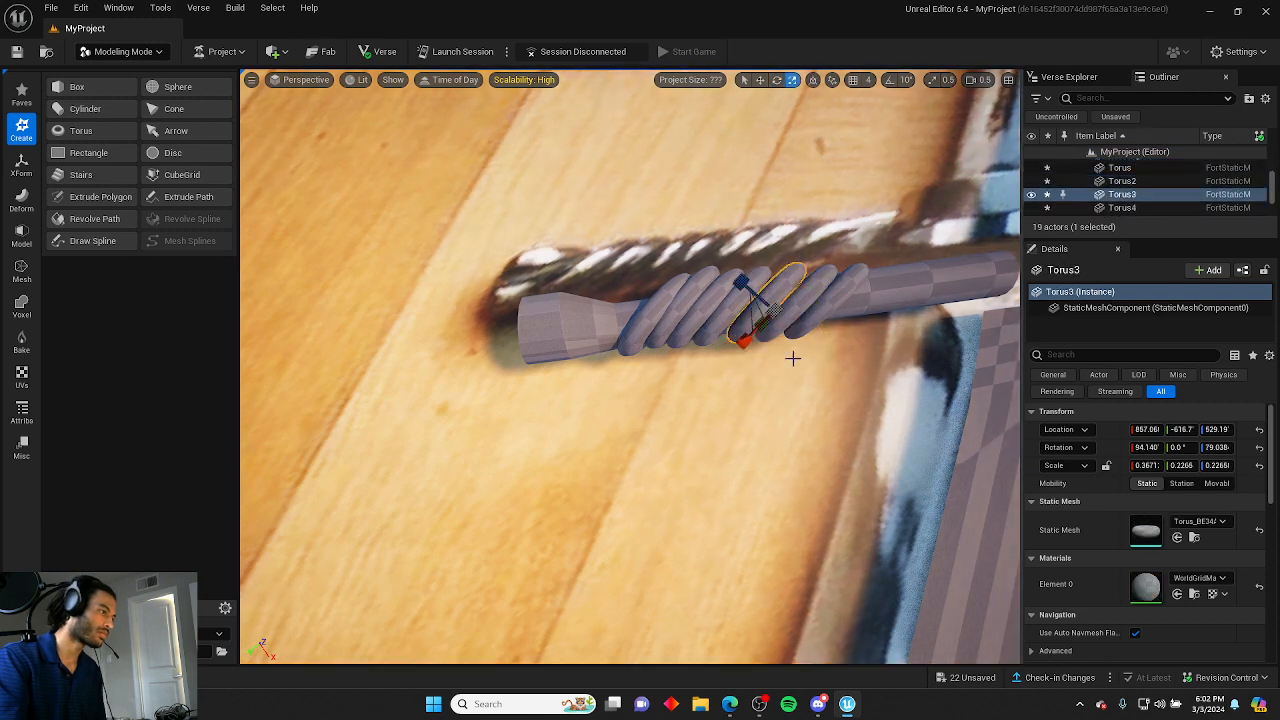
pyautogui.moveTo(797, 347); pyautogui.dragTo(788, 340)
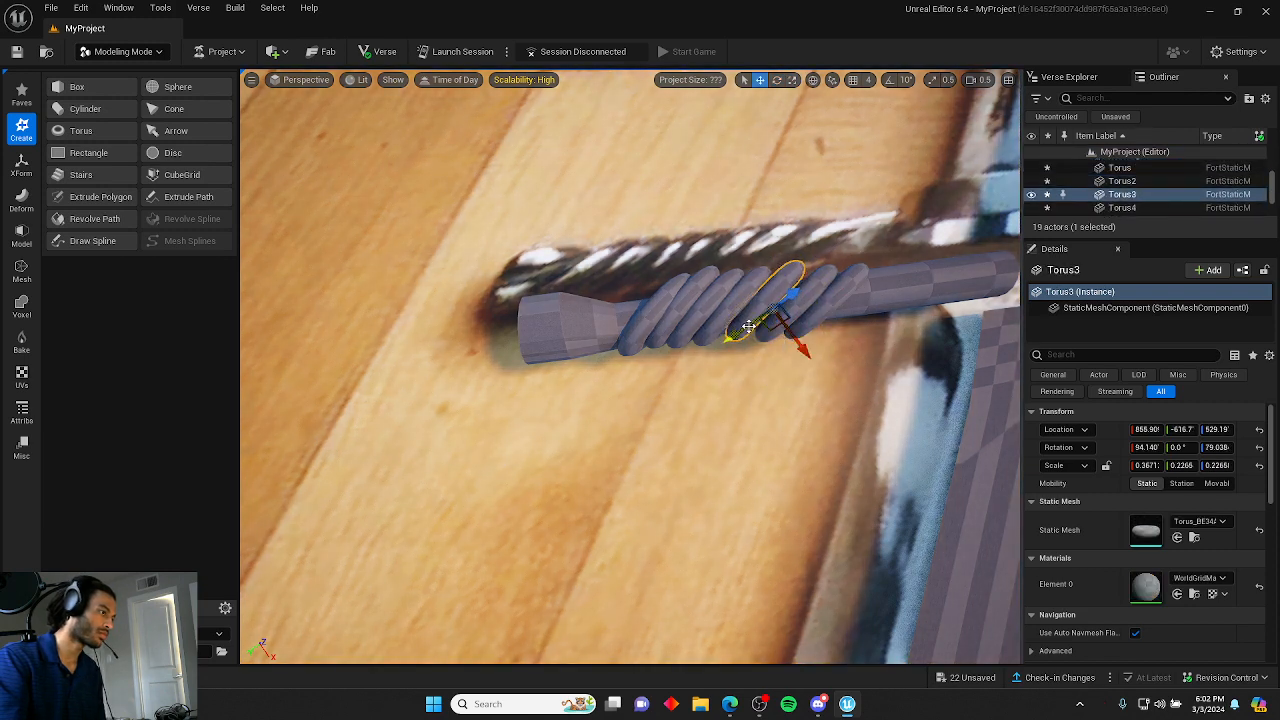
# Nudge the third ring along the handle to close the gap in the twisted wrap.
pyautogui.click(746, 368)
pyautogui.moveTo(746, 368); pyautogui.dragTo(703, 304, button='right')
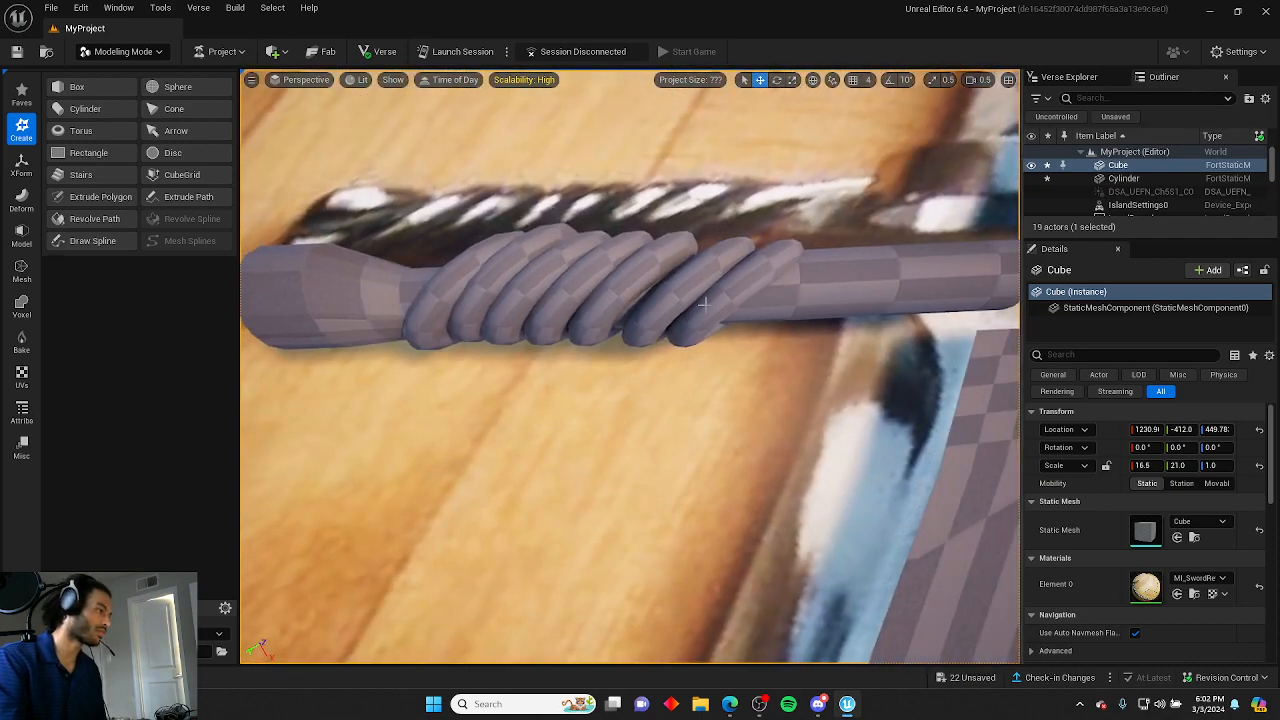
pyautogui.moveTo(565, 272); pyautogui.dragTo(528, 244, button='right')
# Adjust the positions of the second and first rings to even the spacing of the wrap.
pyautogui.click(692, 354)
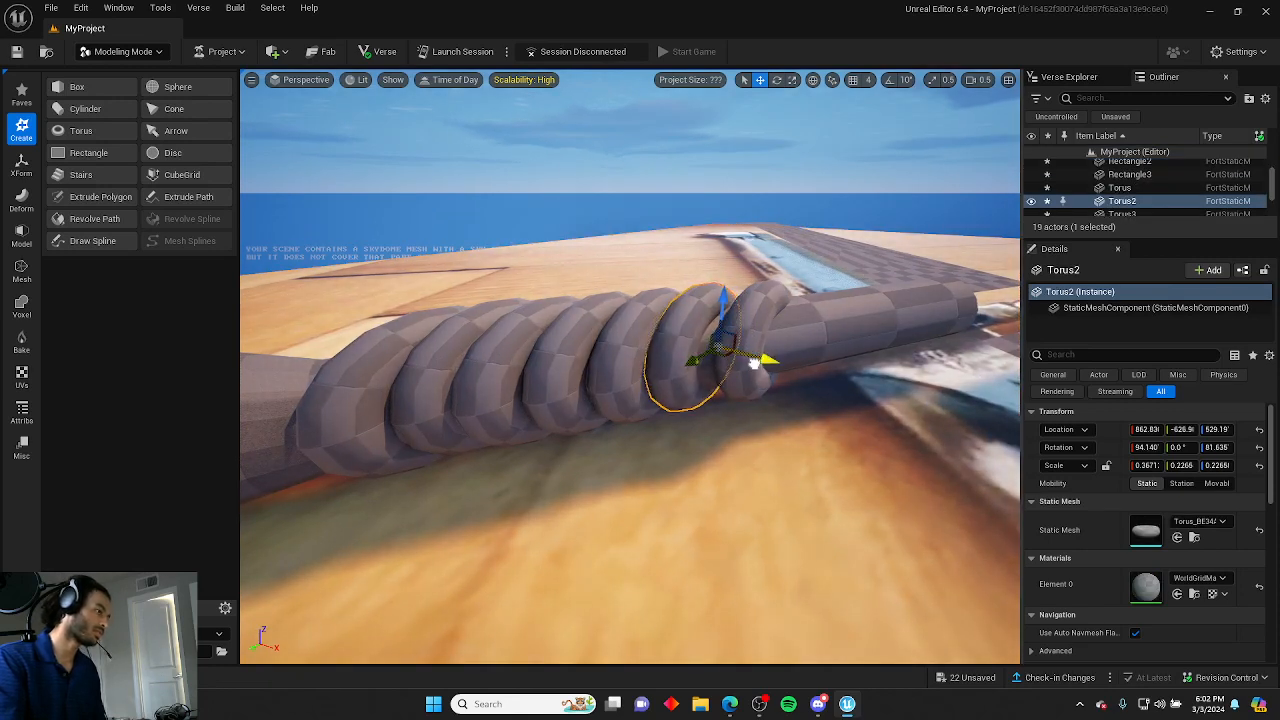
pyautogui.moveTo(694, 365); pyautogui.dragTo(699, 363)
pyautogui.click(691, 437)
pyautogui.moveTo(691, 437); pyautogui.dragTo(706, 516, button='right')
pyautogui.click(695, 394)
pyautogui.click(684, 388)
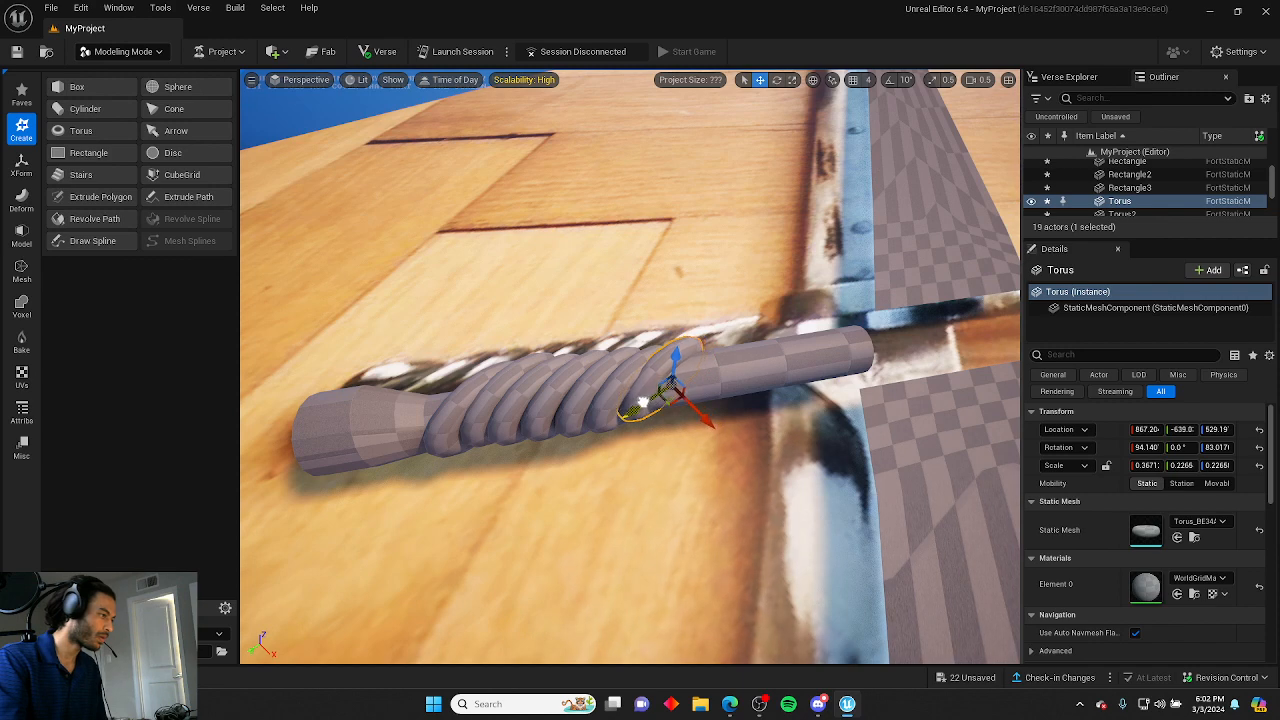
pyautogui.moveTo(640, 410); pyautogui.dragTo(637, 412)
pyautogui.click(643, 461)
pyautogui.moveTo(643, 461); pyautogui.dragTo(634, 498, button='right')
# Duplicate the seventh ring into an eighth copy and move it down to the handle's lower end.
pyautogui.click(657, 396)
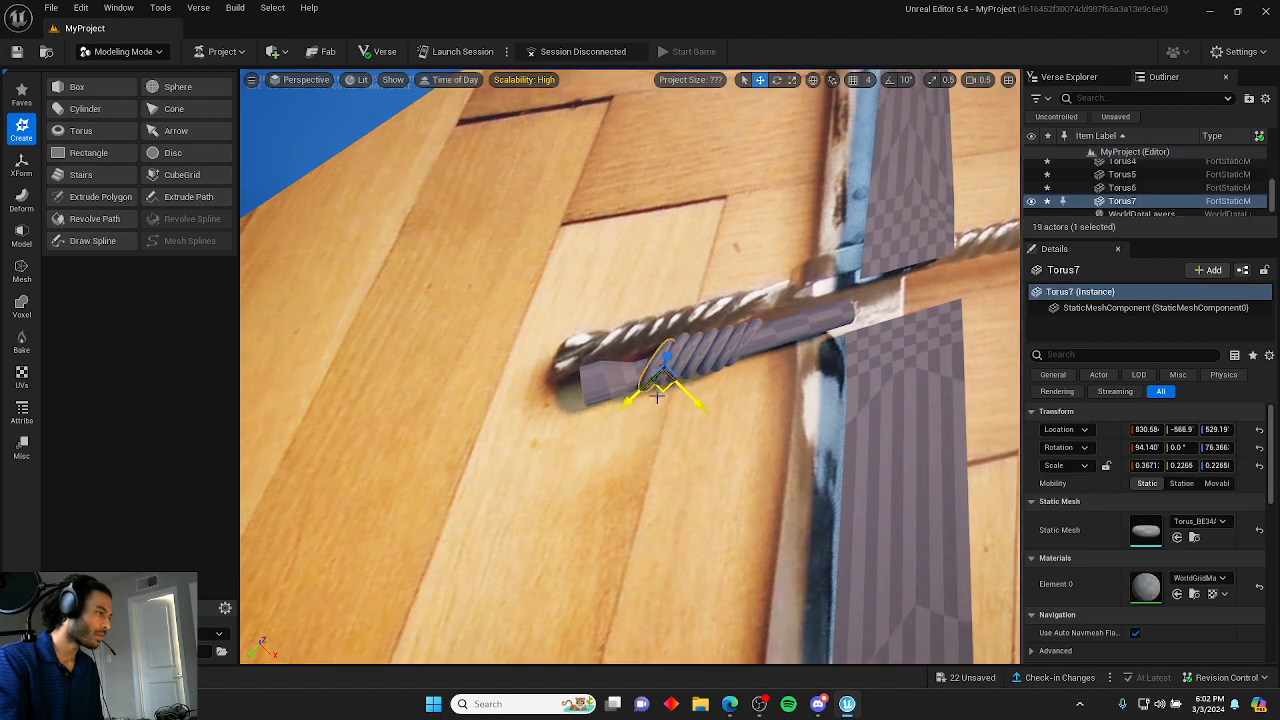
pyautogui.keyDown('alt'); pyautogui.moveTo(695, 393); pyautogui.dragTo(679, 388); pyautogui.keyUp('alt')
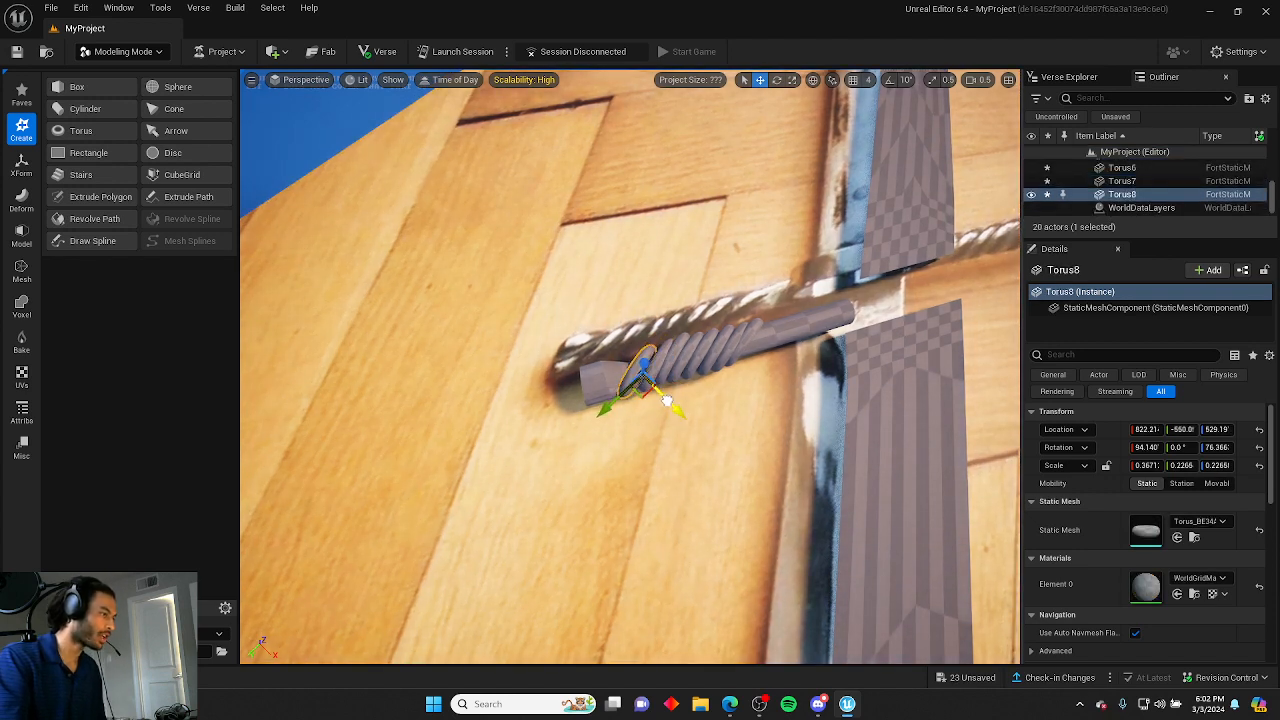
pyautogui.click(700, 411)
pyautogui.moveTo(700, 411); pyautogui.dragTo(700, 420, button='right')
pyautogui.click(640, 335)
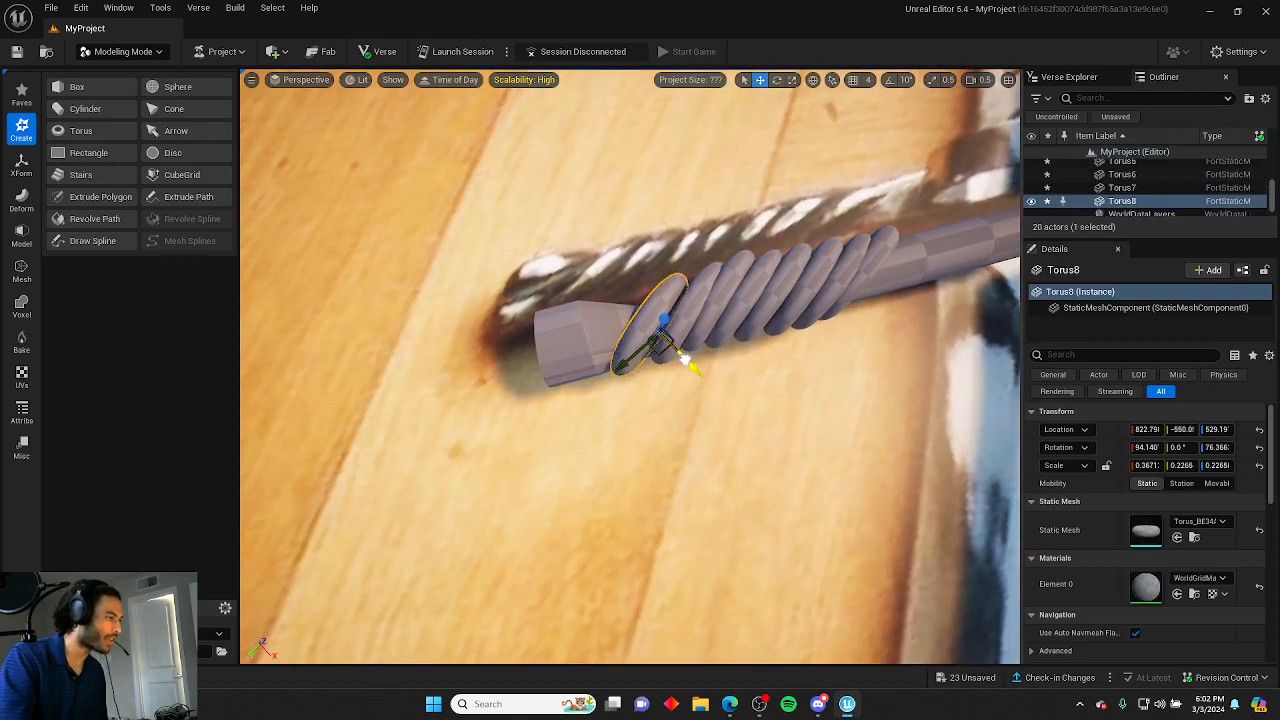
pyautogui.click(685, 386)
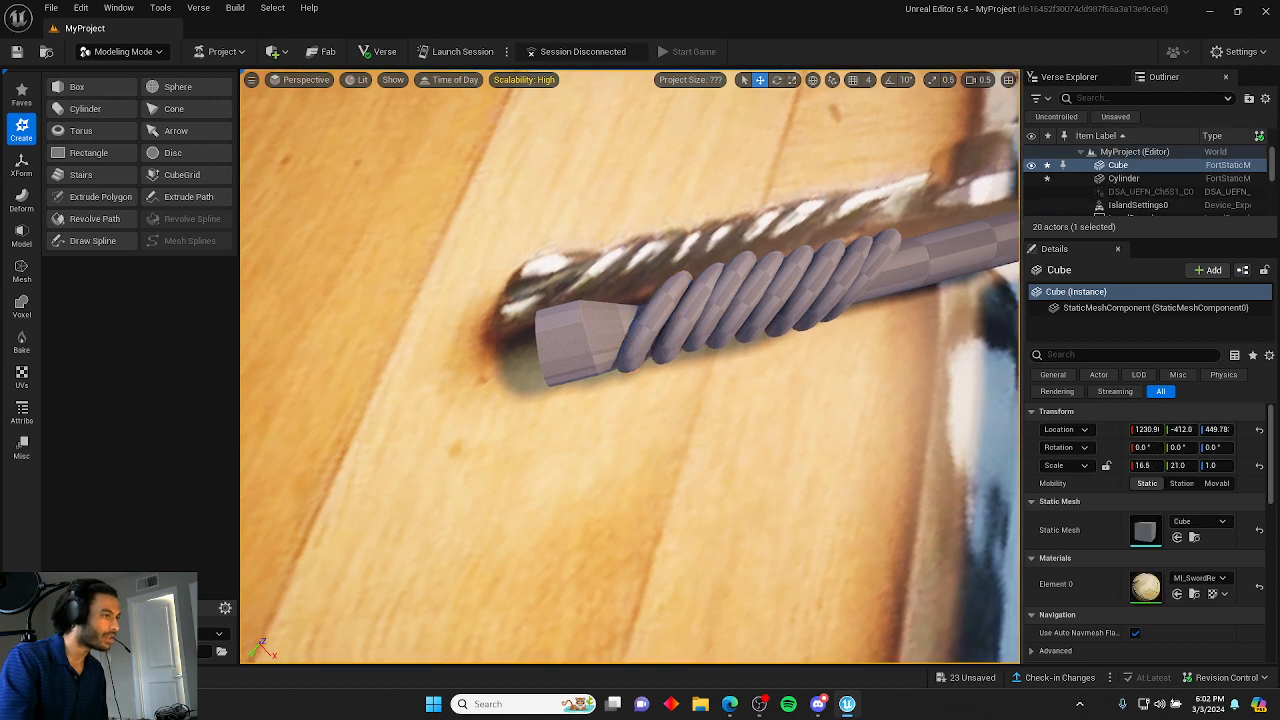
# Rotate the first ring slightly so its tilt matches the twist of the neighbouring rings.
pyautogui.moveTo(685, 386); pyautogui.dragTo(704, 386, button='right')
pyautogui.click(645, 308)
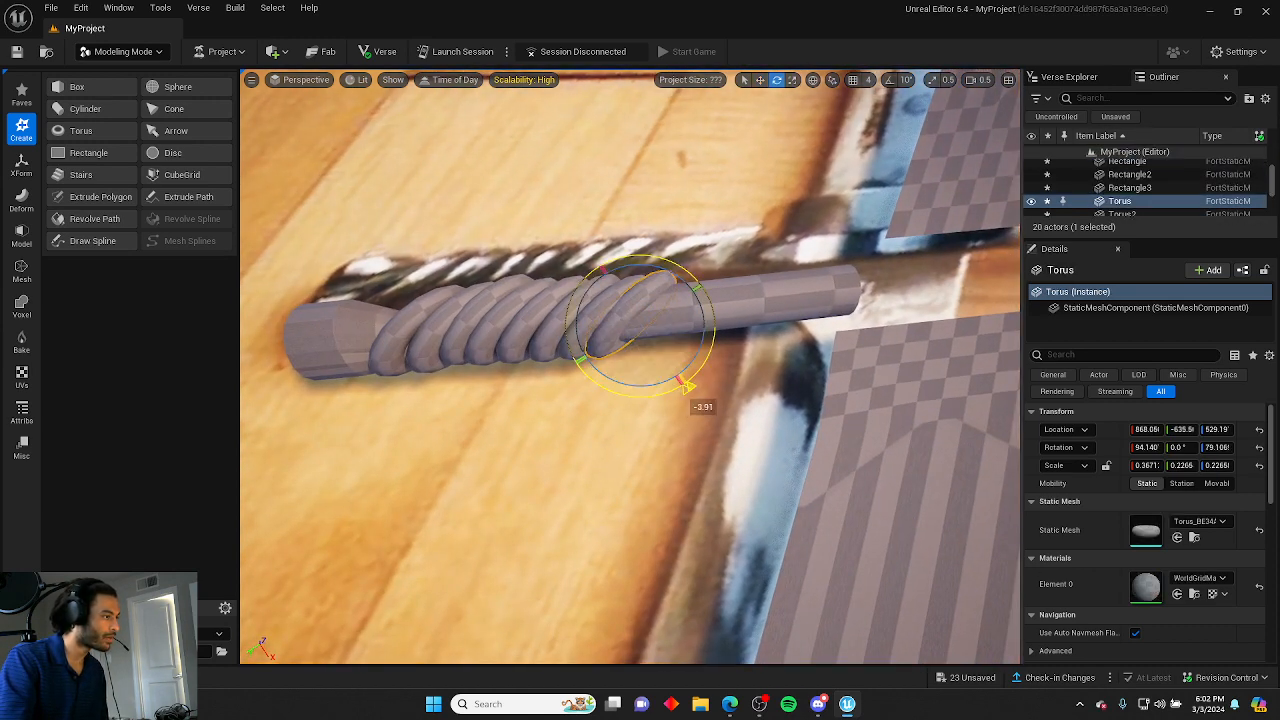
pyautogui.moveTo(688, 388); pyautogui.dragTo(688, 388)
pyautogui.click(615, 372)
pyautogui.click(637, 318)
pyautogui.moveTo(637, 405); pyautogui.dragTo(621, 389, button='right')
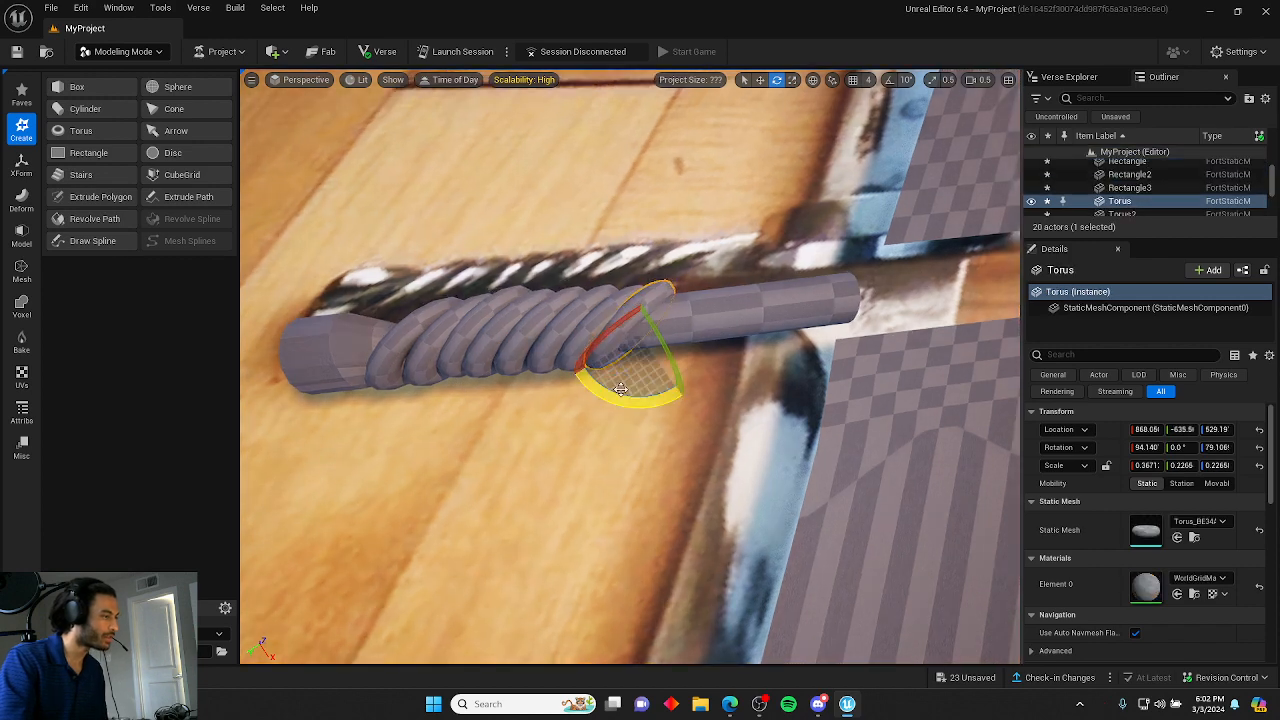
# Duplicate the first ring into a ninth copy and slide it into place along the wrap.
pyautogui.press('w')
pyautogui.keyDown('alt'); pyautogui.moveTo(652, 362); pyautogui.dragTo(660, 367); pyautogui.keyUp('alt')
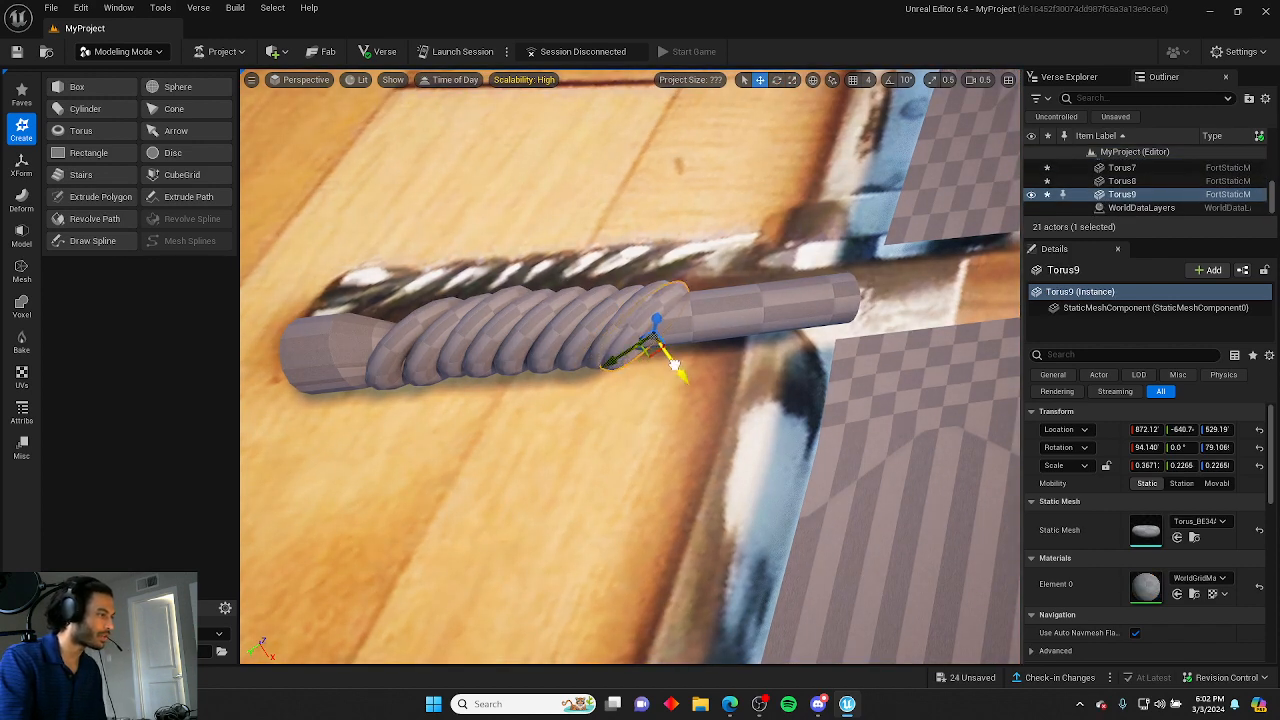
pyautogui.click(643, 417)
pyautogui.moveTo(643, 417); pyautogui.dragTo(600, 424, button='right')
# Inspect the wrapped rings from several angles along the handle.
pyautogui.press('w')
pyautogui.press('s')
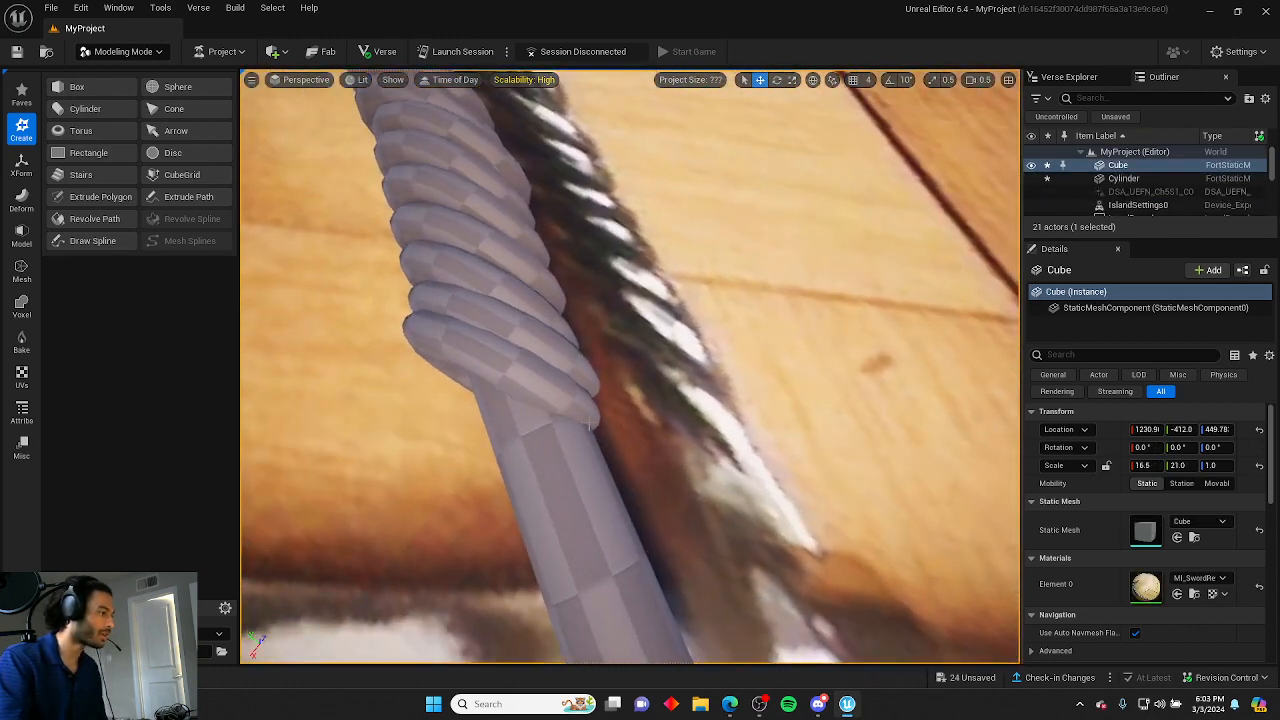
pyautogui.click(598, 424)
pyautogui.moveTo(449, 364); pyautogui.dragTo(458, 373)
pyautogui.click(631, 337)
pyautogui.moveTo(631, 337); pyautogui.dragTo(320, 265, button='right')
pyautogui.press('d')
pyautogui.press('w')
pyautogui.press('d')
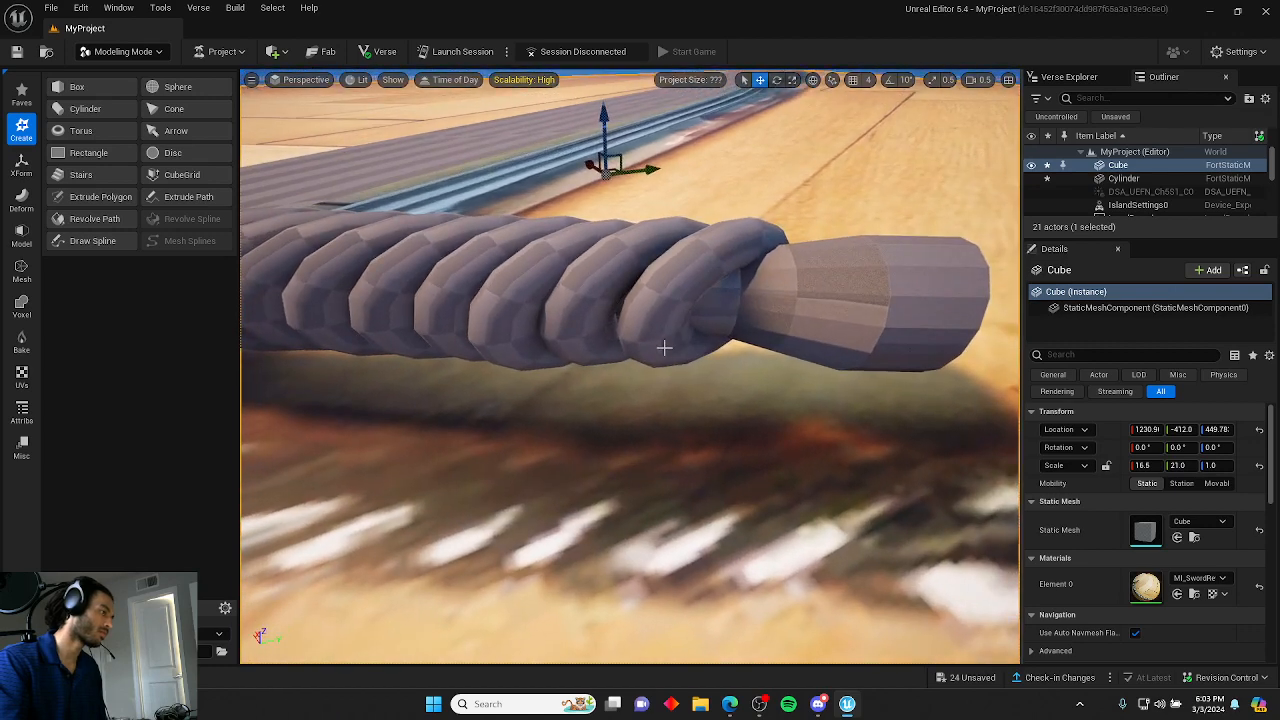
# Move the sixth ring along the handle to close the gap near the lower end of the wrap.
pyautogui.click(698, 350)
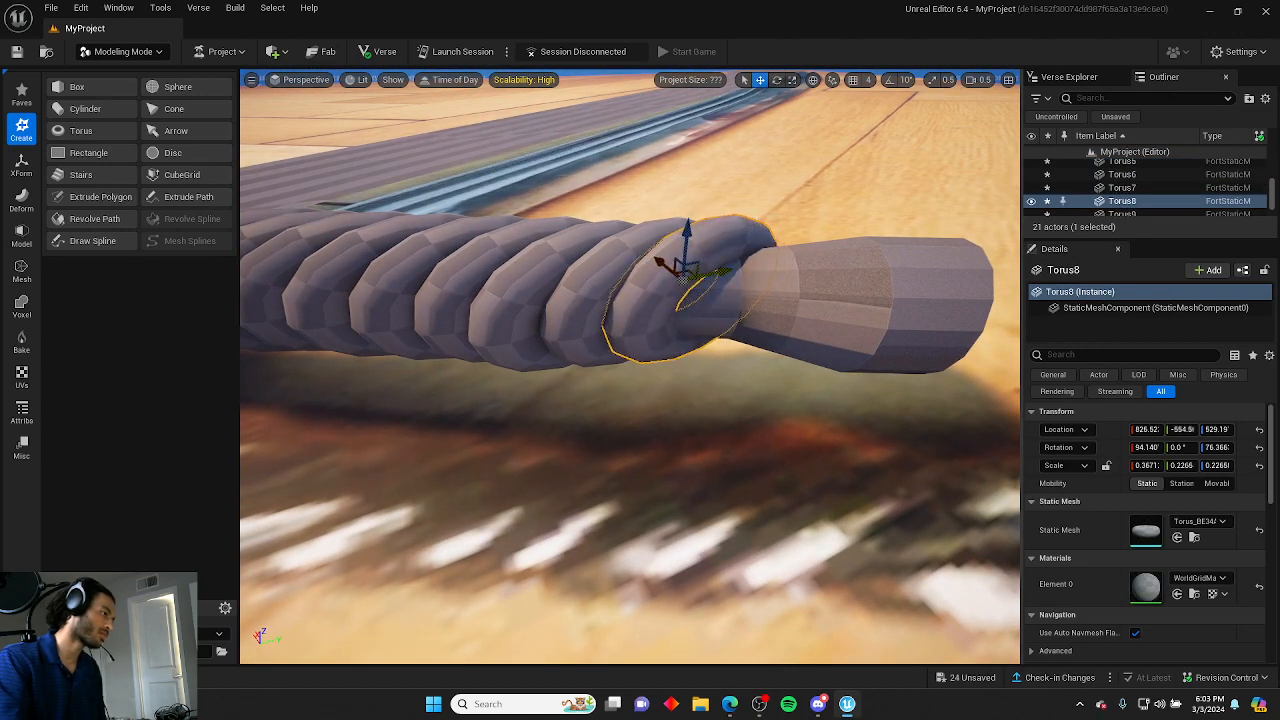
pyautogui.press('a')
pyautogui.moveTo(769, 217); pyautogui.dragTo(703, 272, button='right')
pyautogui.press('a')
pyautogui.click(769, 217)
pyautogui.press('d')
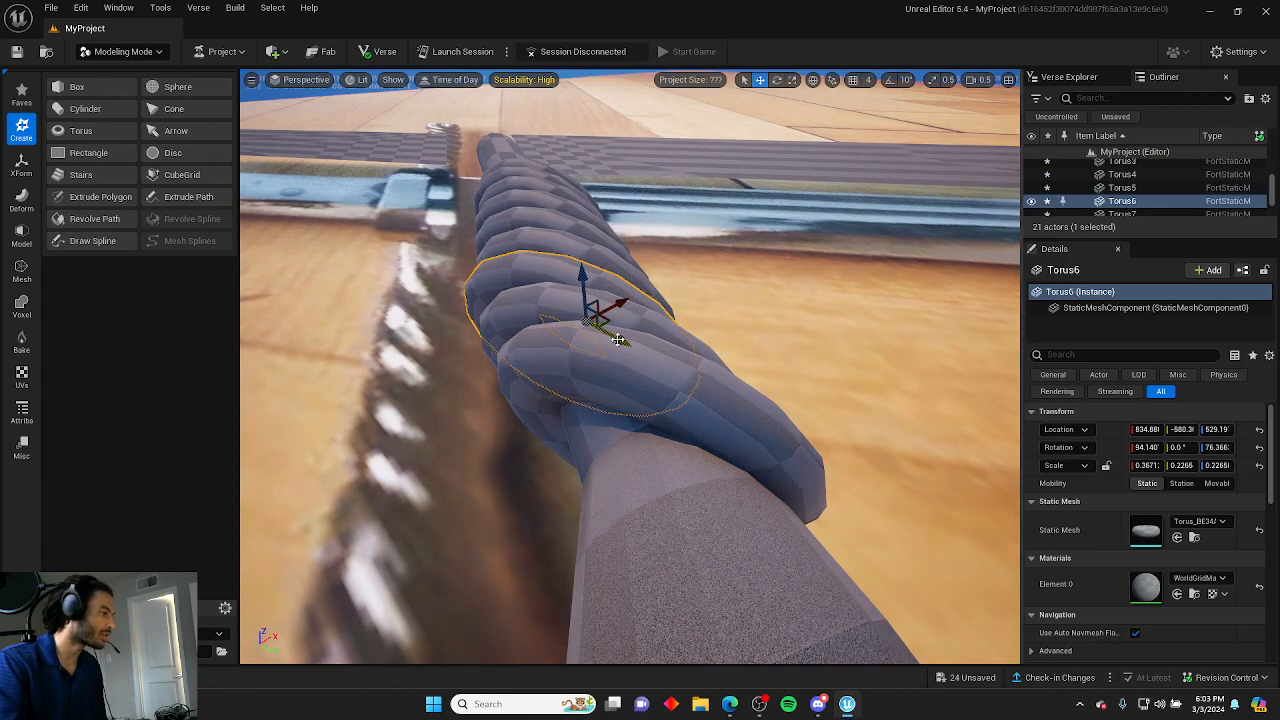
pyautogui.click(699, 243)
pyautogui.moveTo(699, 243); pyautogui.dragTo(690, 138, button='right')
pyautogui.press('w')
pyautogui.scroll(-4, 699, 243)
pyautogui.press('e')
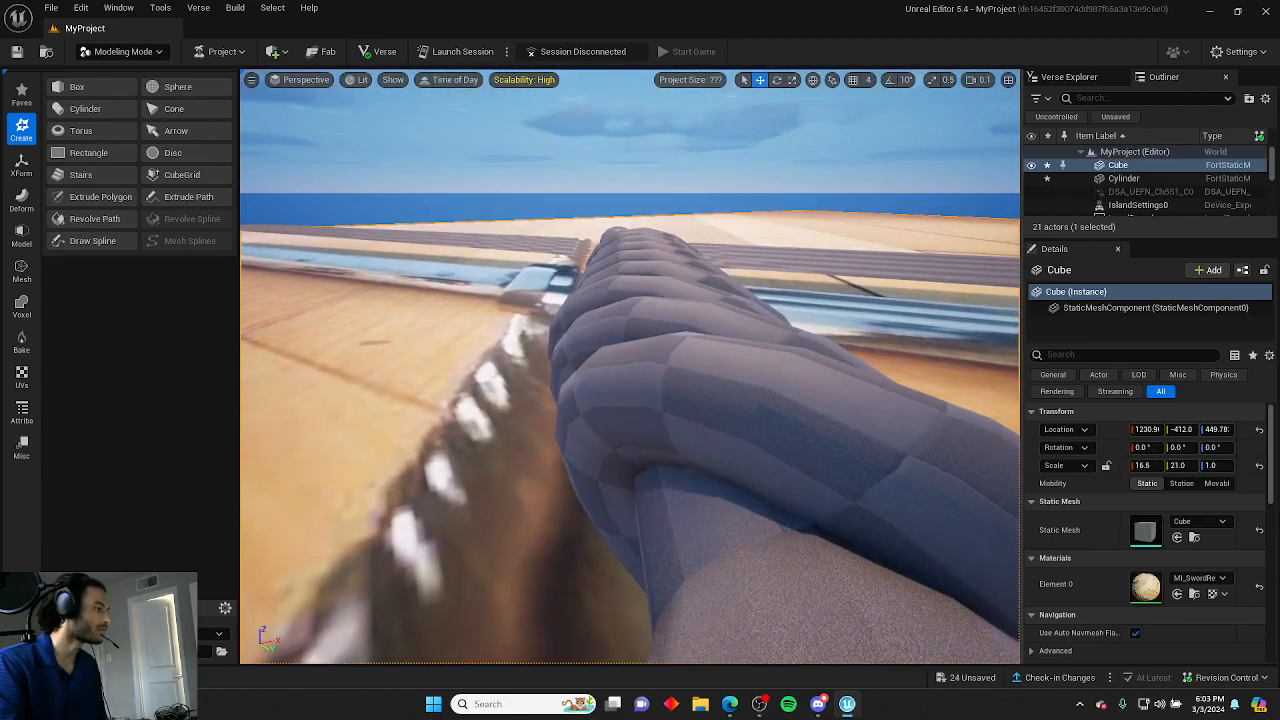
pyautogui.click(731, 383)
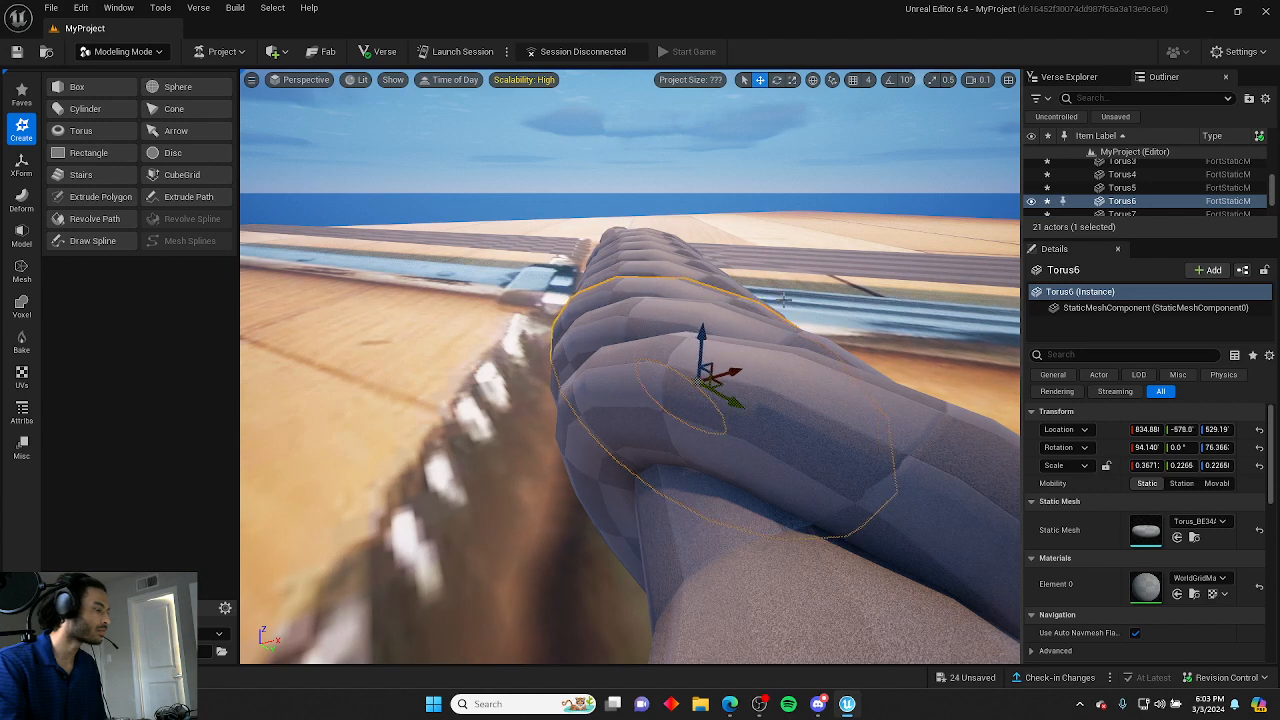
pyautogui.click(785, 300)
pyautogui.moveTo(747, 327); pyautogui.dragTo(735, 350, button='right')
pyautogui.press('d')
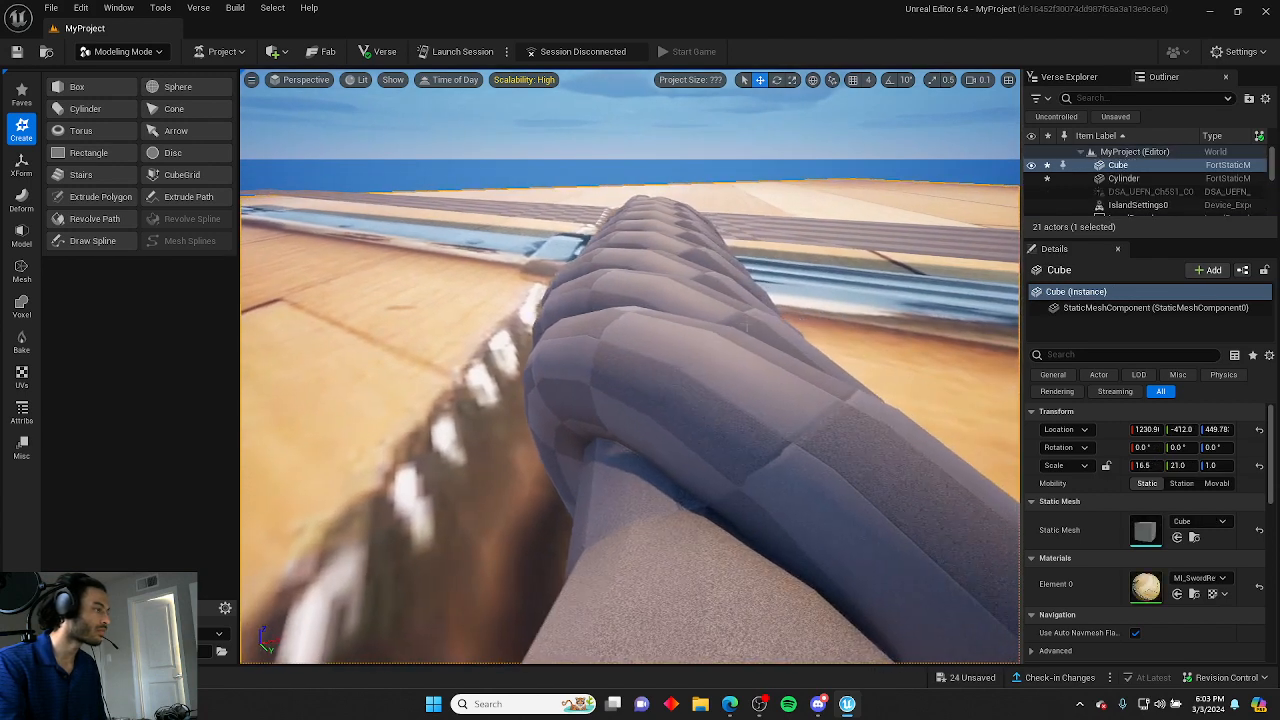
# Nudge the seventh ring along the handle to even the spacing at the lower end.
pyautogui.click(707, 320)
pyautogui.click(722, 394)
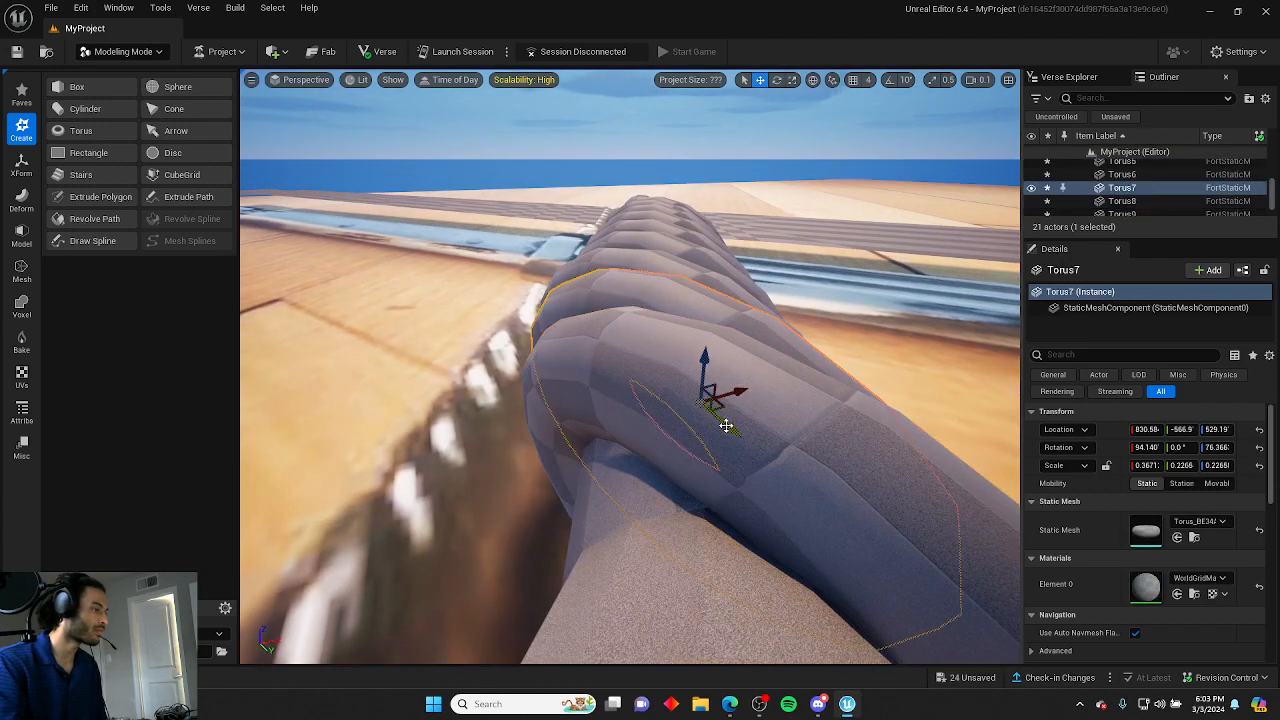
pyautogui.click(807, 301)
pyautogui.click(748, 315)
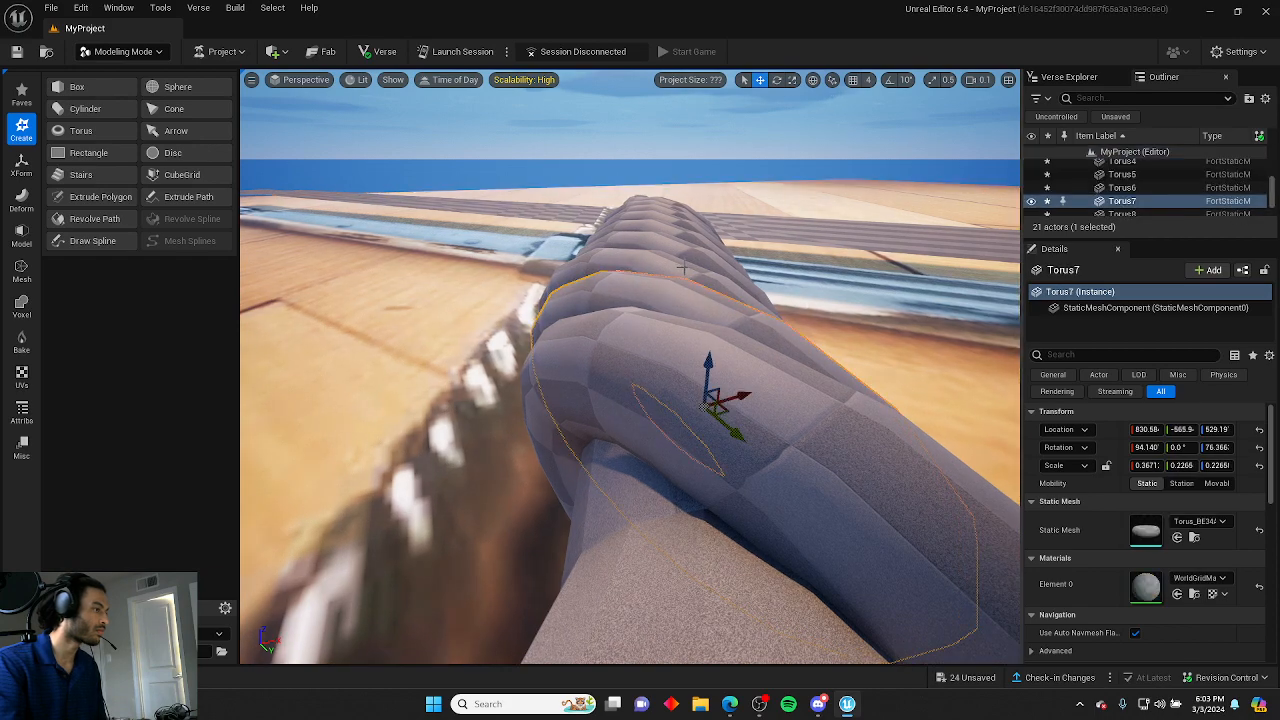
pyautogui.click(724, 288)
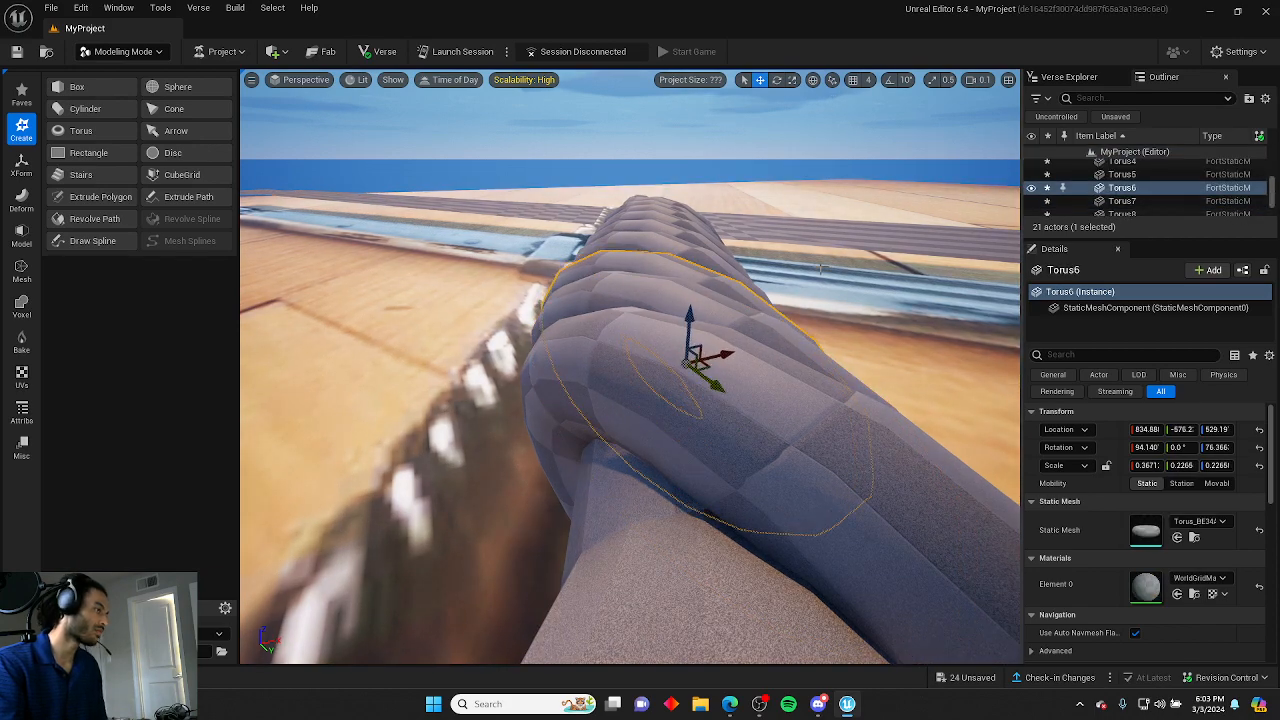
pyautogui.click(821, 268)
pyautogui.moveTo(821, 268); pyautogui.dragTo(1225, 460, button='right')
# Rotate the eighth ring so it follows the twist at the handle's lower end.
pyautogui.press('s')
pyautogui.scroll(1, 915, 330)
pyautogui.press('a')
pyautogui.scroll(1, 1040, 404)
pyautogui.press('w')
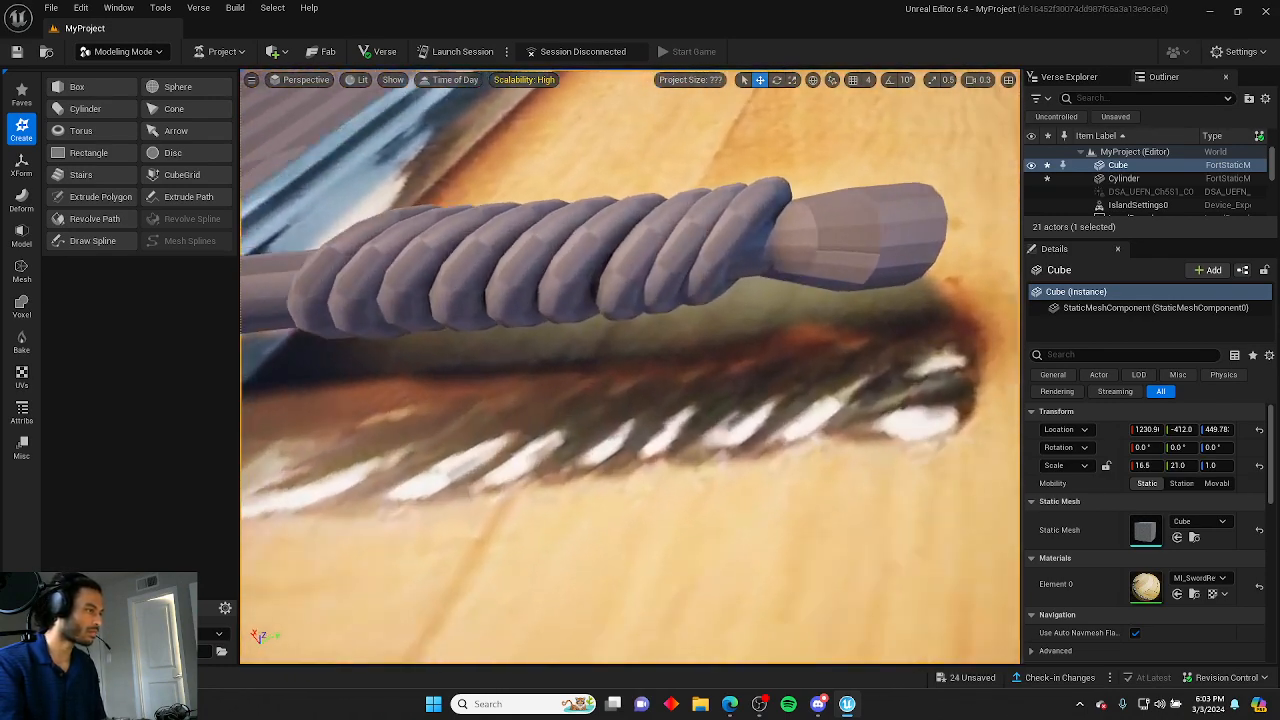
pyautogui.moveTo(754, 251); pyautogui.dragTo(754, 251, button='right')
pyautogui.click(745, 251)
pyautogui.press('e')
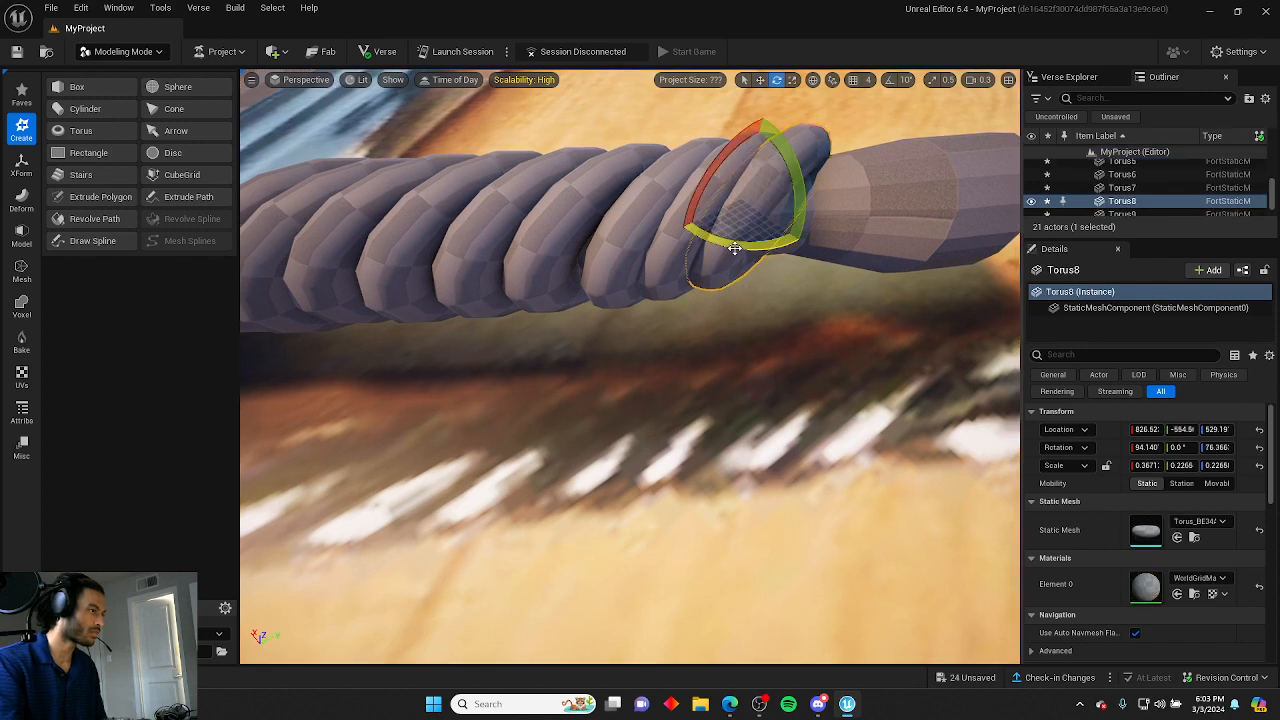
pyautogui.click(826, 123)
pyautogui.press('s')
pyautogui.moveTo(826, 123); pyautogui.dragTo(875, 126, button='right')
# Check the alignment of the fifth and eighth rings from a closer angle.
pyautogui.click(706, 258)
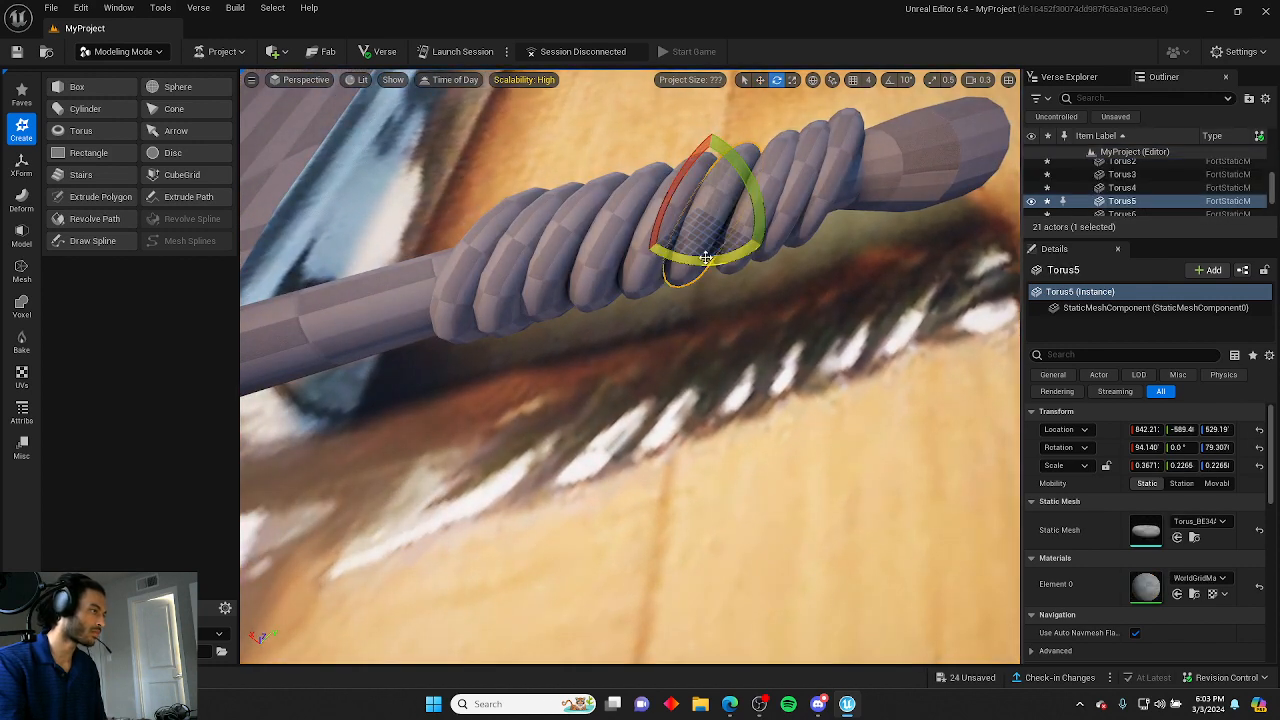
pyautogui.click(678, 294)
pyautogui.press('s')
pyautogui.moveTo(678, 294); pyautogui.dragTo(678, 294, button='right')
pyautogui.press('d')
pyautogui.click(672, 387)
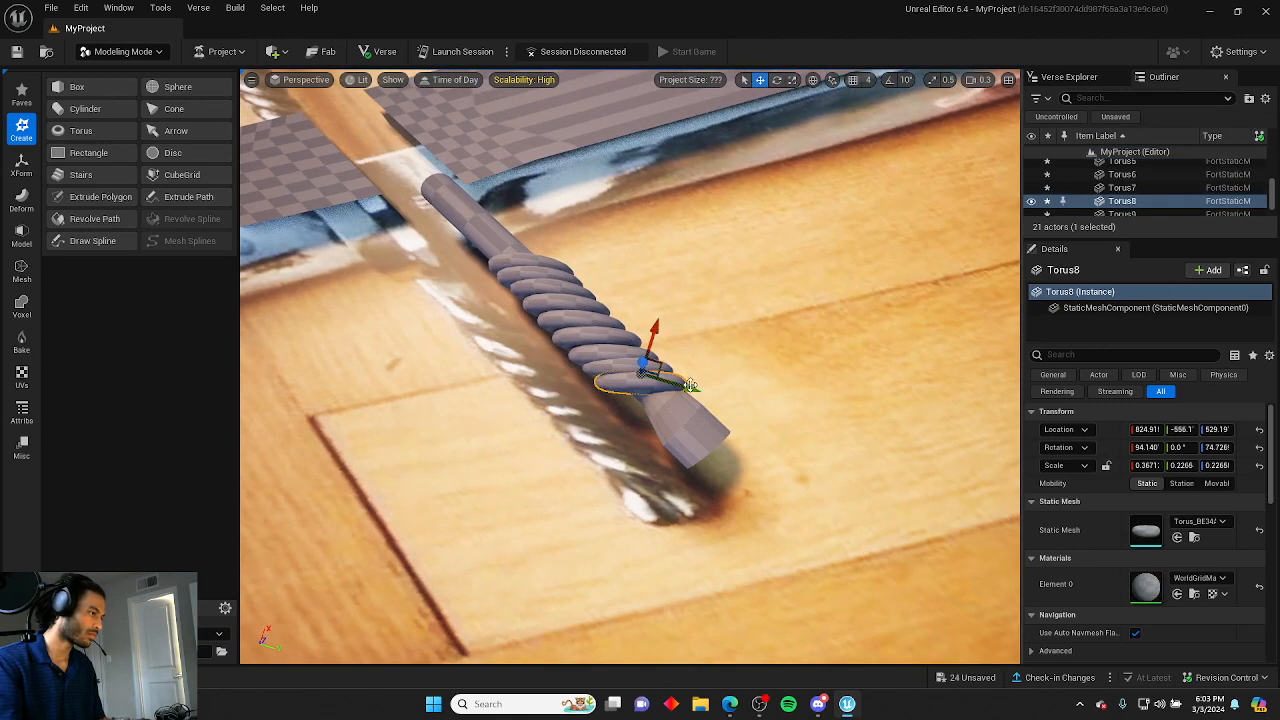
pyautogui.click(723, 321)
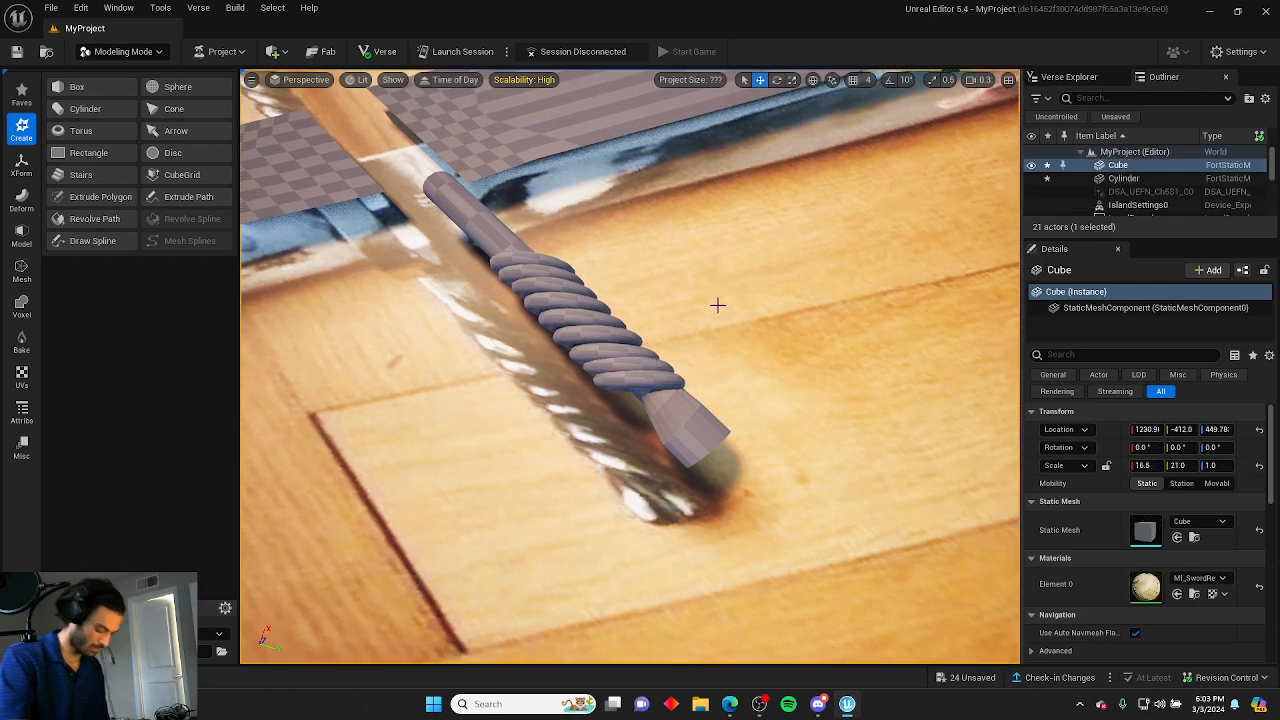
# Duplicate the first ring into a tenth copy and slide it into place along the wrap.
pyautogui.moveTo(717, 305); pyautogui.dragTo(717, 305, button='right')
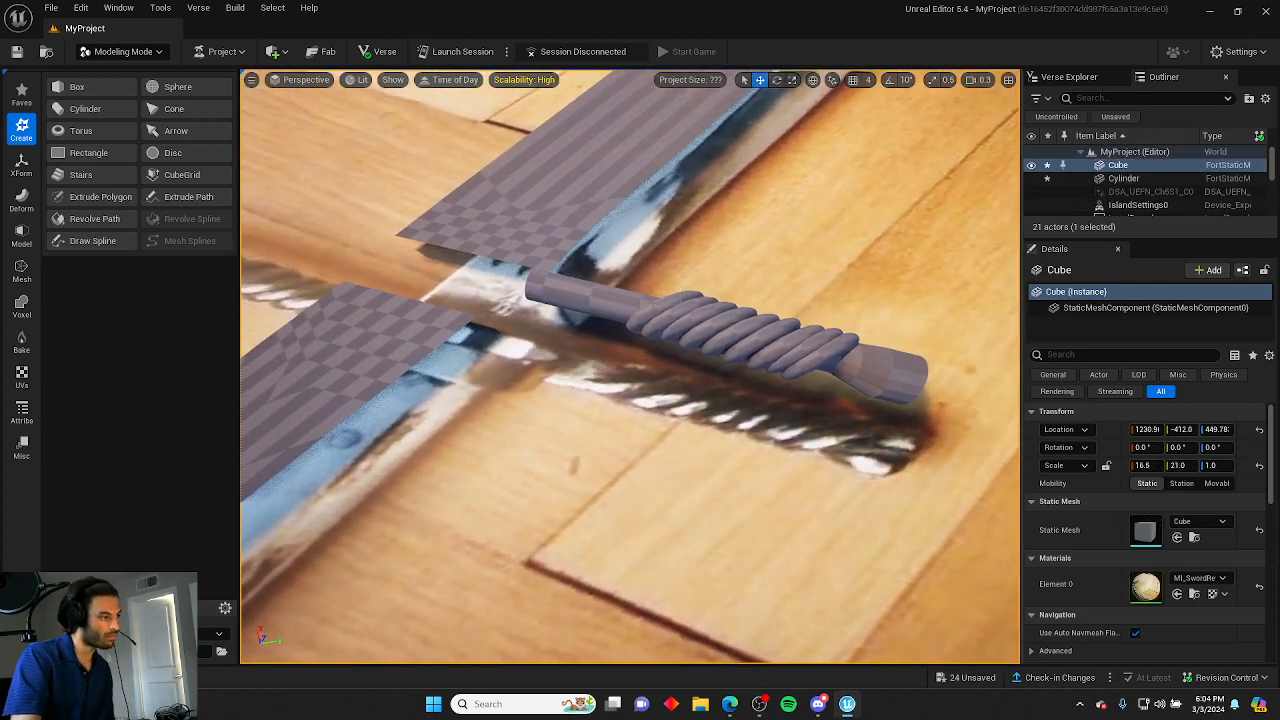
pyautogui.click(654, 306)
pyautogui.keyDown('alt'); pyautogui.moveTo(653, 264); pyautogui.dragTo(652, 267); pyautogui.keyUp('alt')
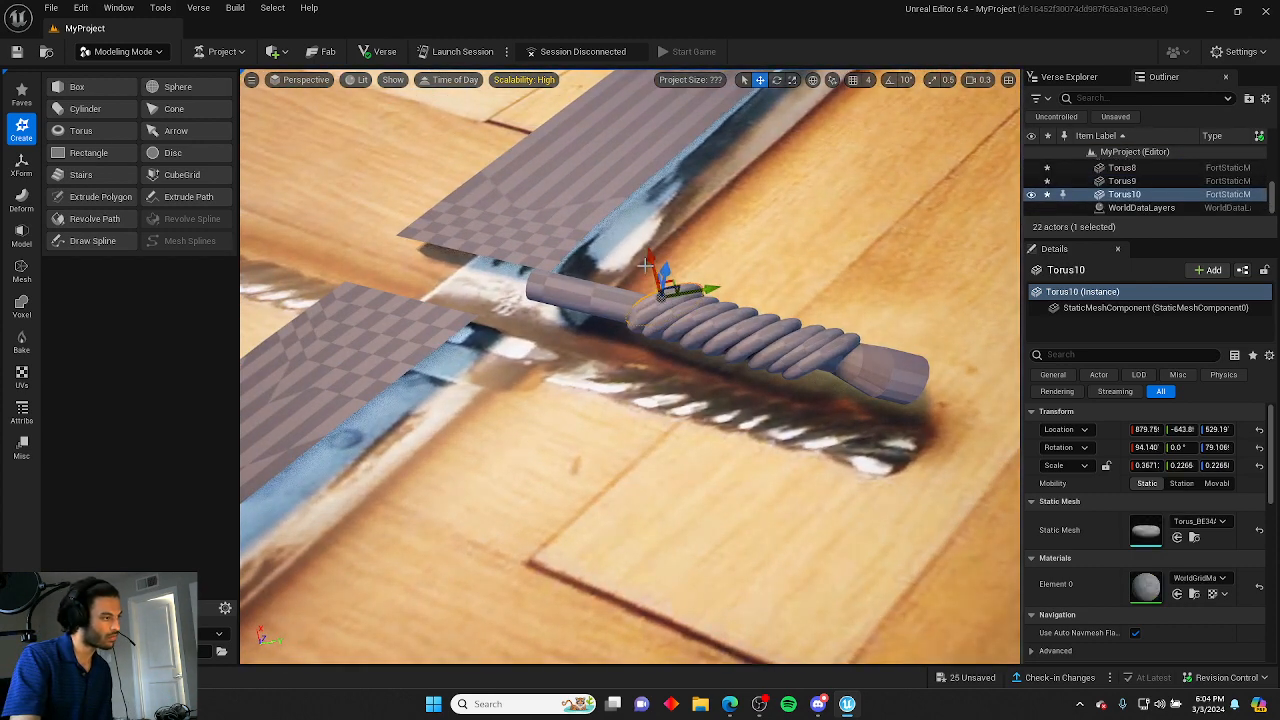
pyautogui.moveTo(692, 287); pyautogui.dragTo(700, 290, button='right')
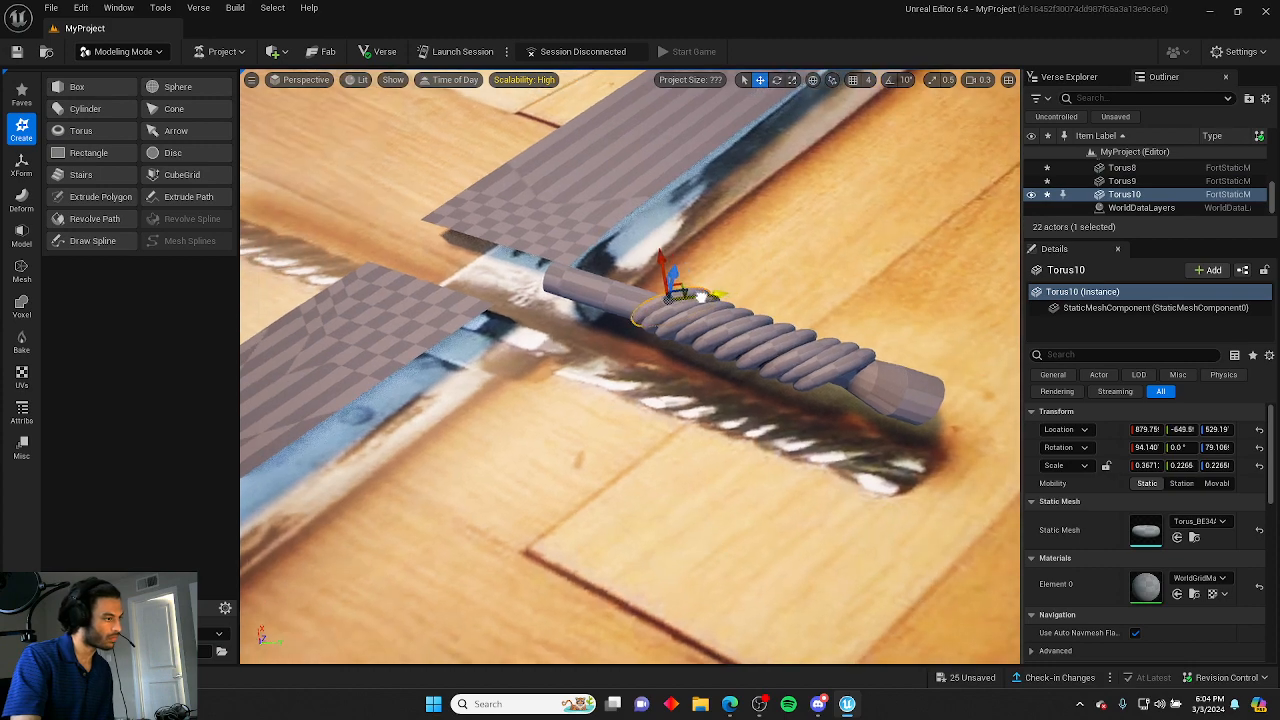
pyautogui.click(751, 272)
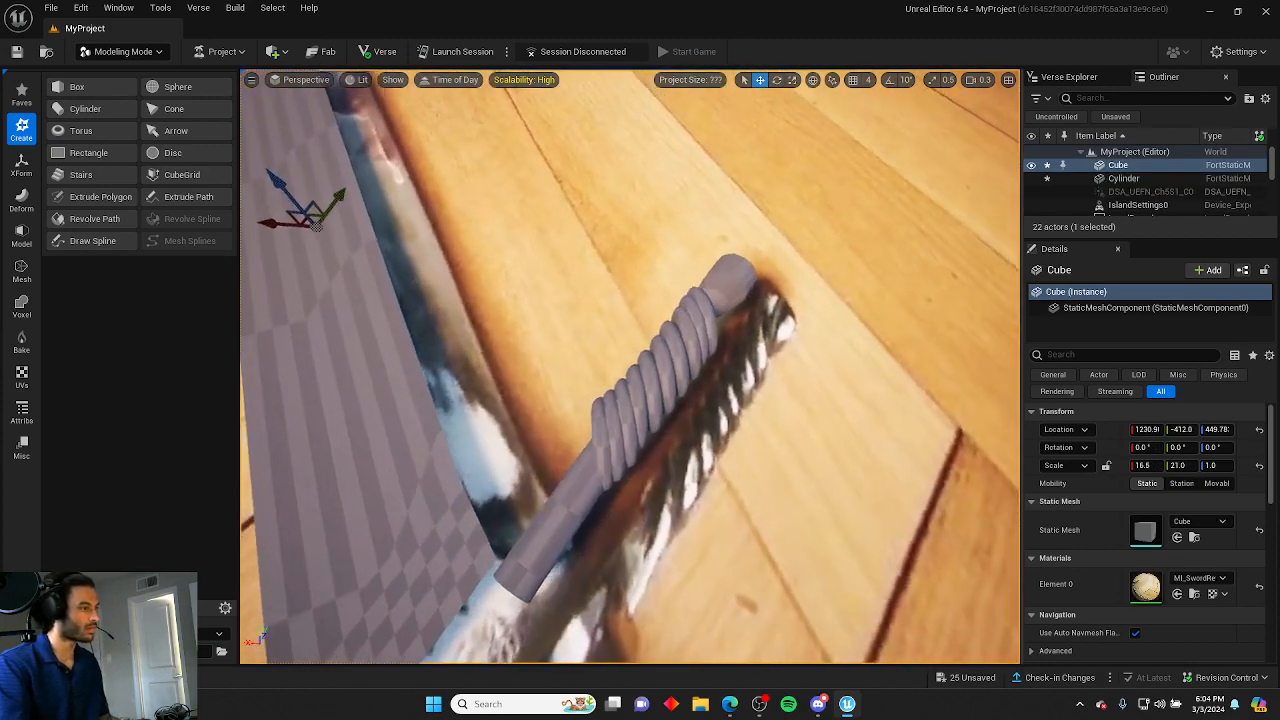
pyautogui.moveTo(751, 272); pyautogui.dragTo(755, 290, button='right')
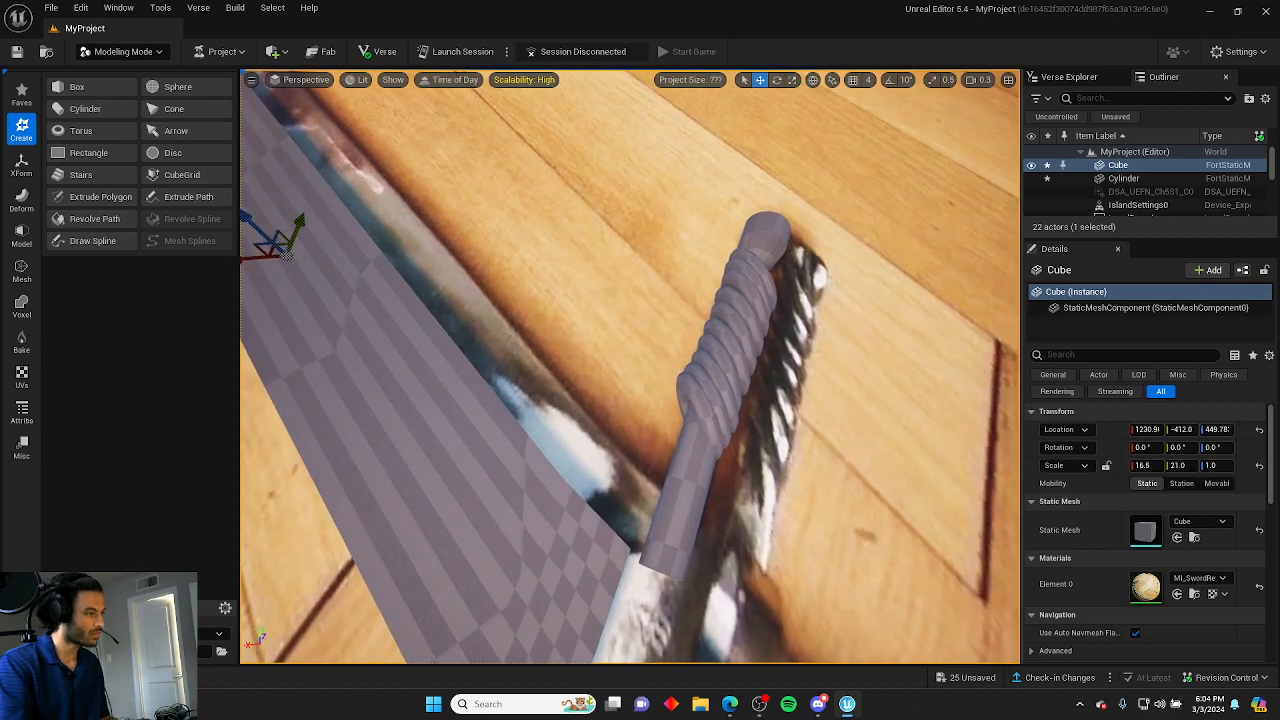
pyautogui.click(680, 413)
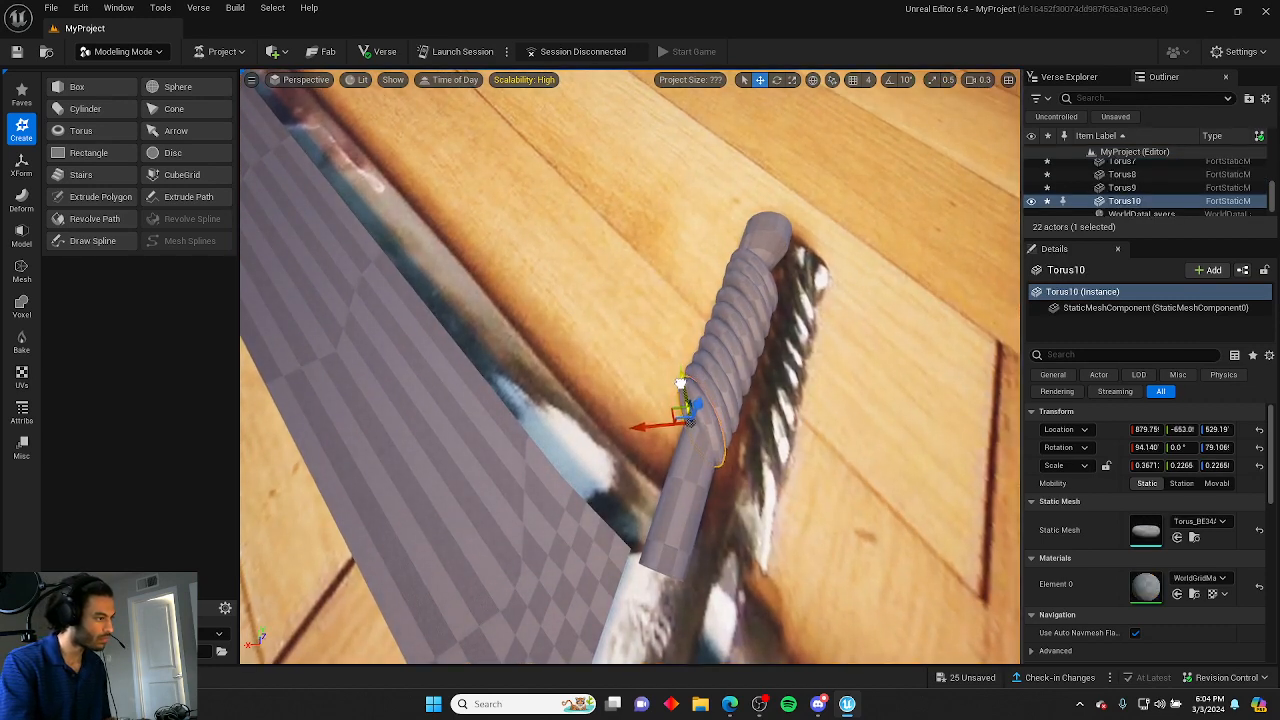
pyautogui.click(668, 366)
pyautogui.moveTo(668, 366); pyautogui.dragTo(540, 350, button='right')
# Switch the viewport to the Right orthographic view and set its view mode to Lit.
pyautogui.moveTo(674, 443); pyautogui.dragTo(674, 443, button='right')
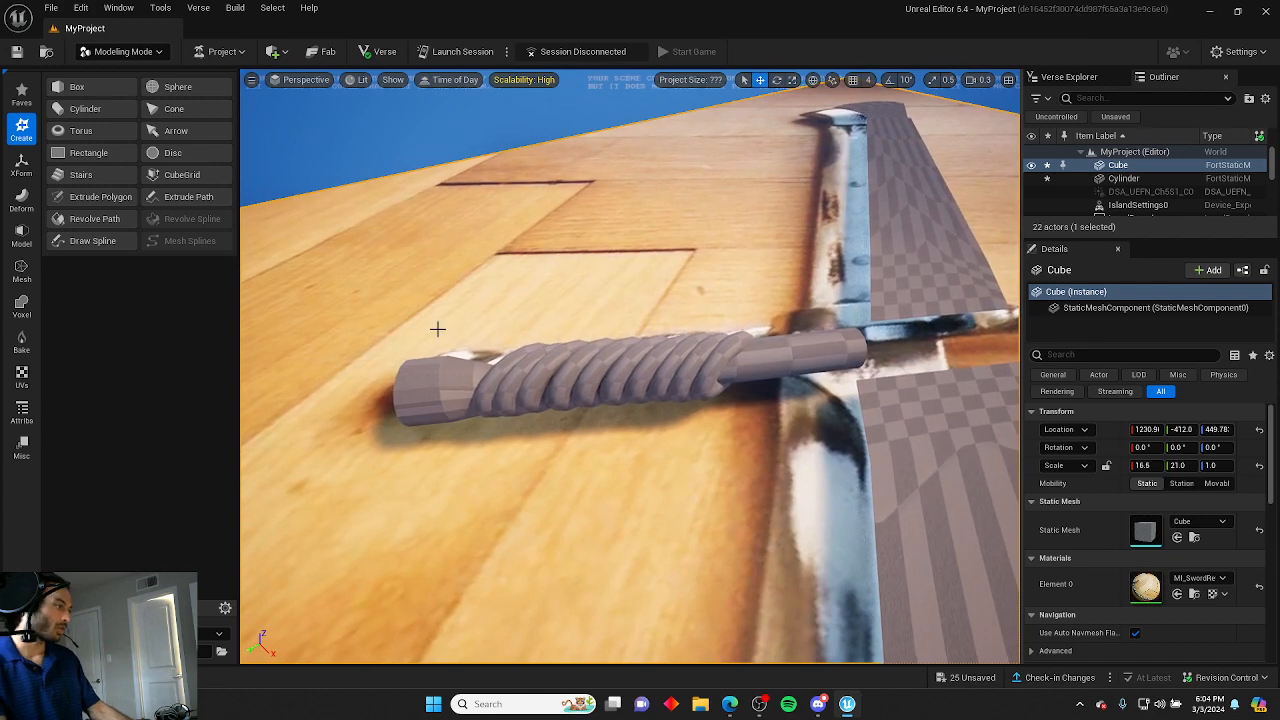
pyautogui.moveTo(437, 329); pyautogui.dragTo(537, 377, button='right')
pyautogui.moveTo(409, 334); pyautogui.dragTo(638, 447, button='right')
pyautogui.hotkey('alt', 'shift', 'k')
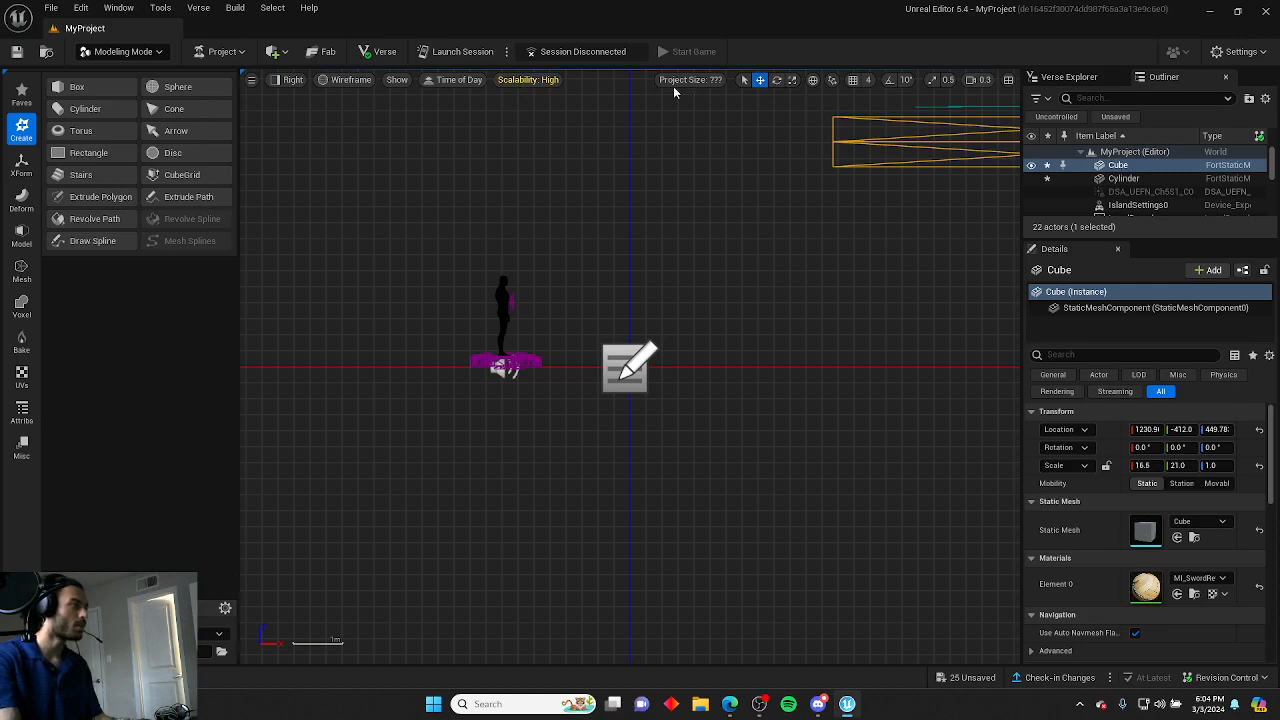
pyautogui.click(330, 80)
pyautogui.click(328, 115)
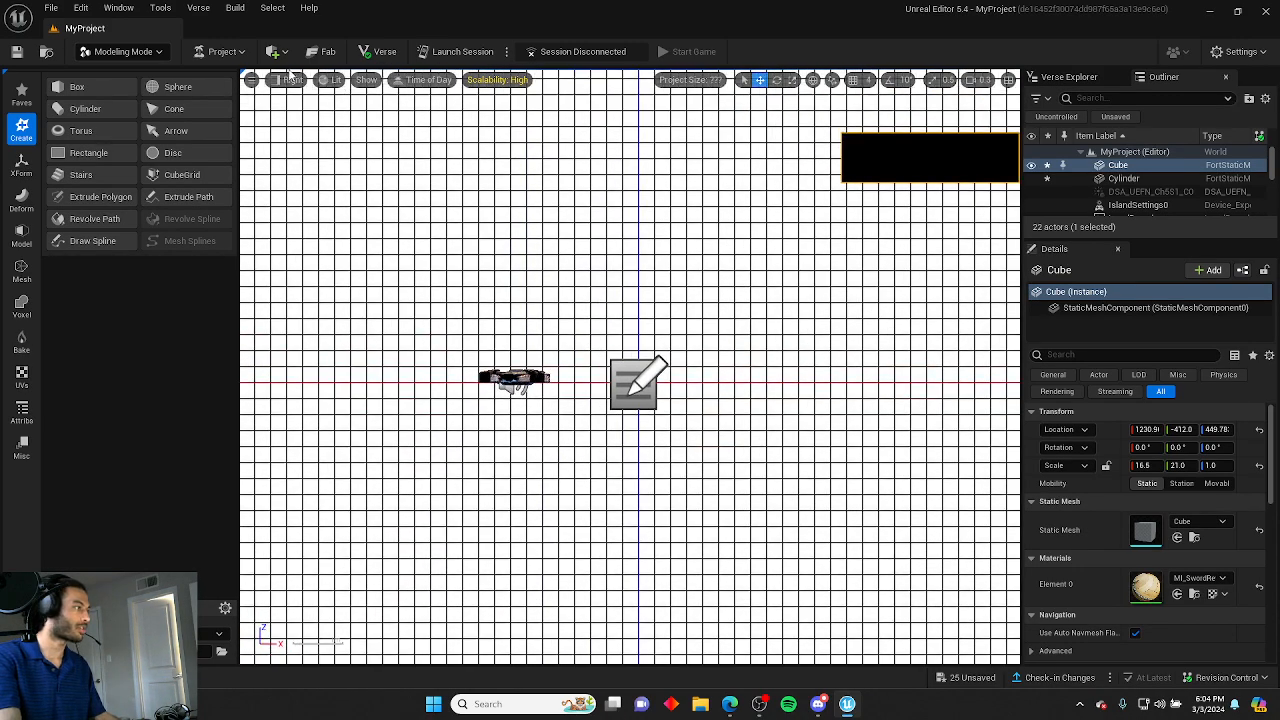
pyautogui.click(289, 71)
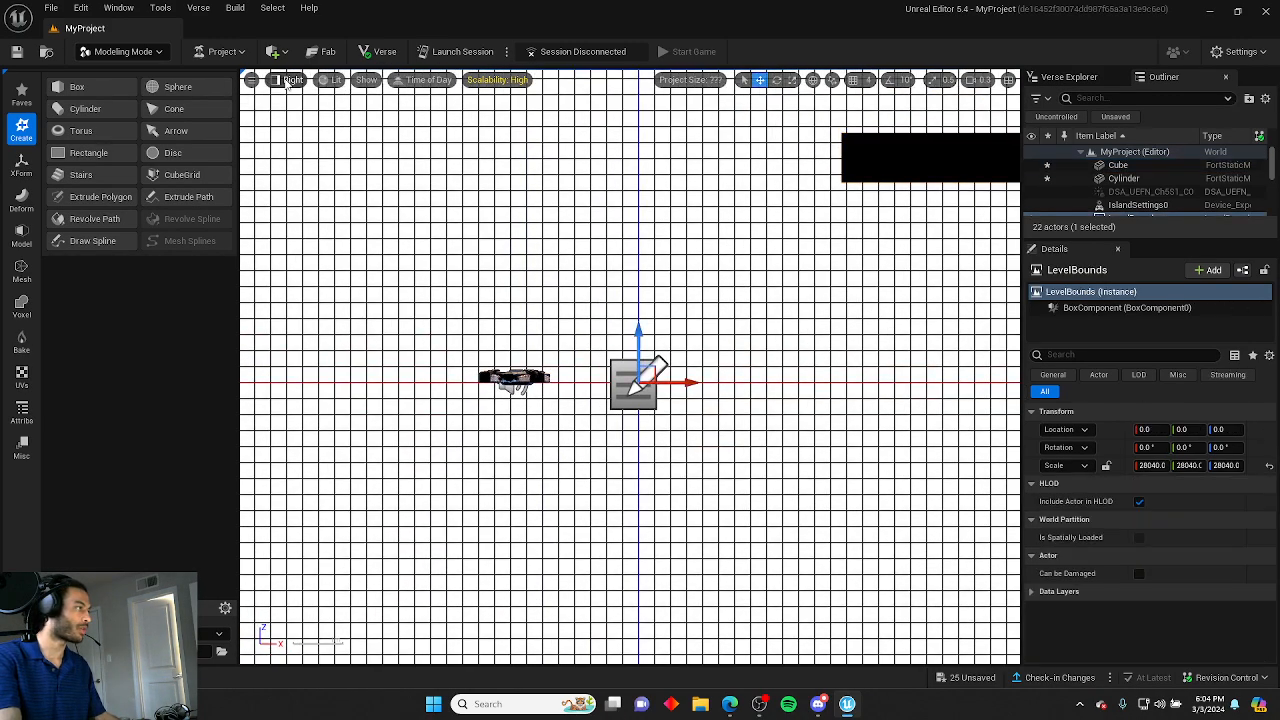
pyautogui.click(291, 79)
pyautogui.click(308, 99)
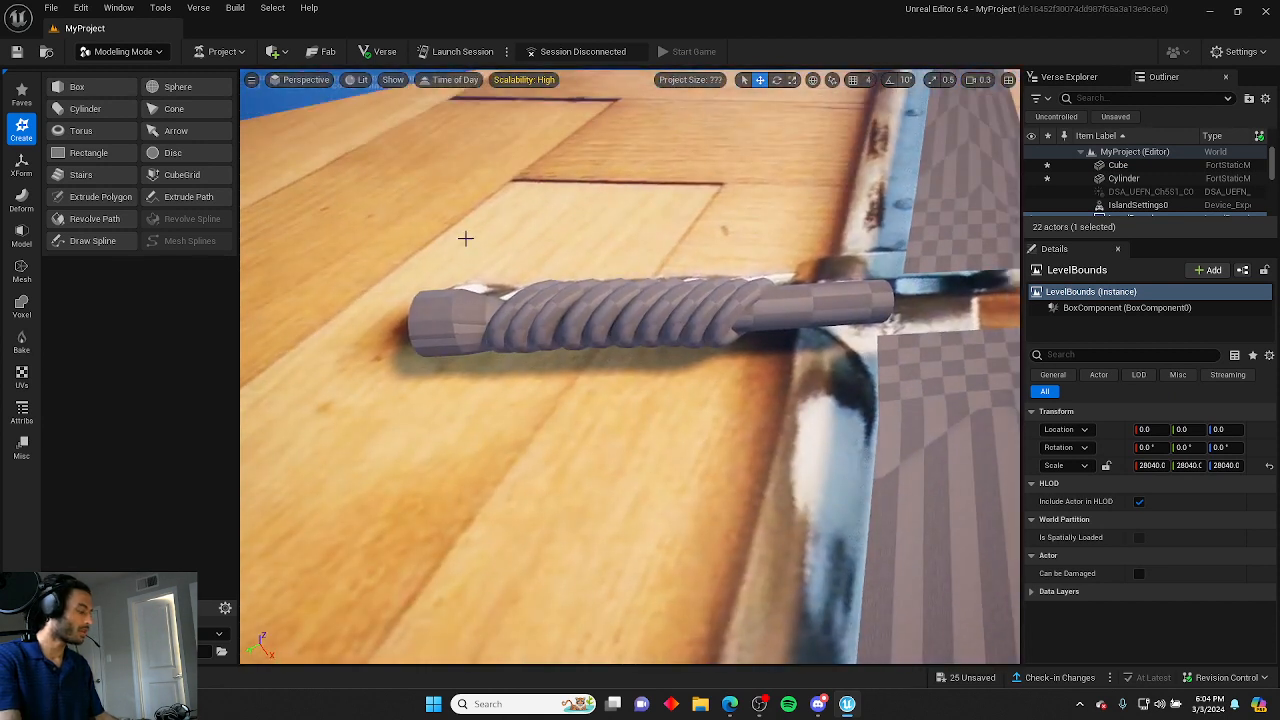
pyautogui.moveTo(750, 412); pyautogui.dragTo(773, 403)
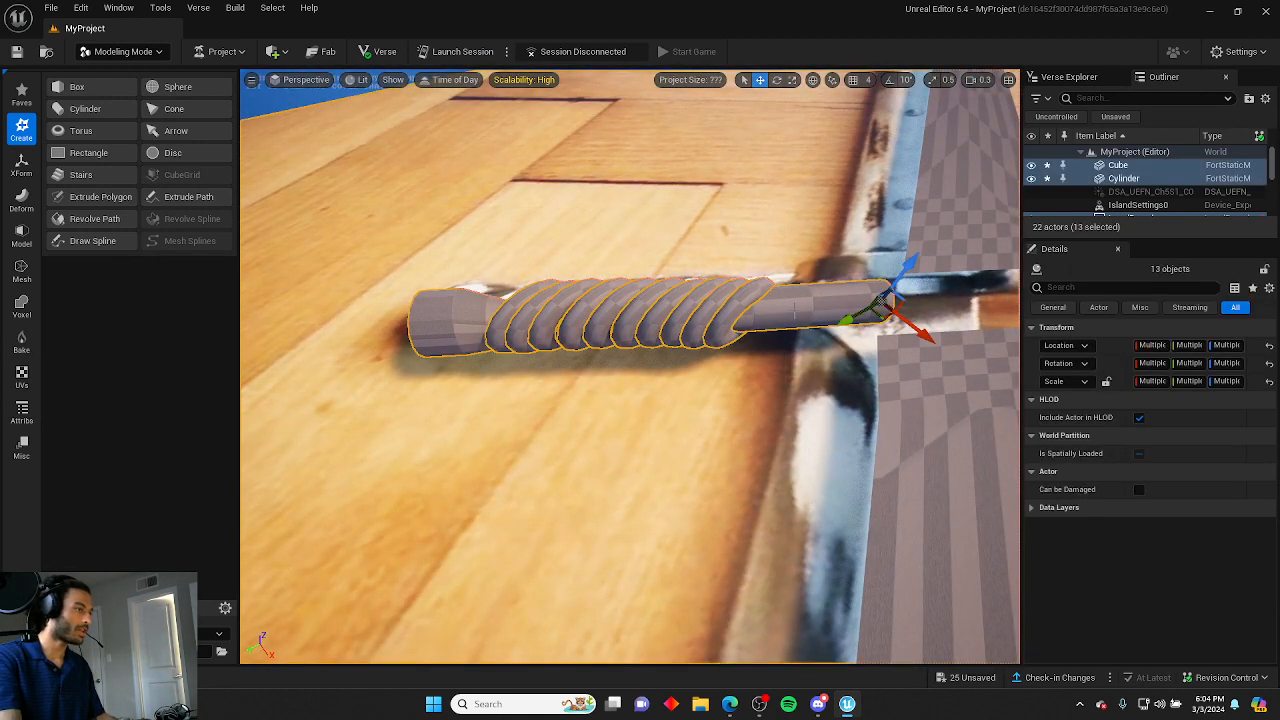
pyautogui.rightClick(797, 313)
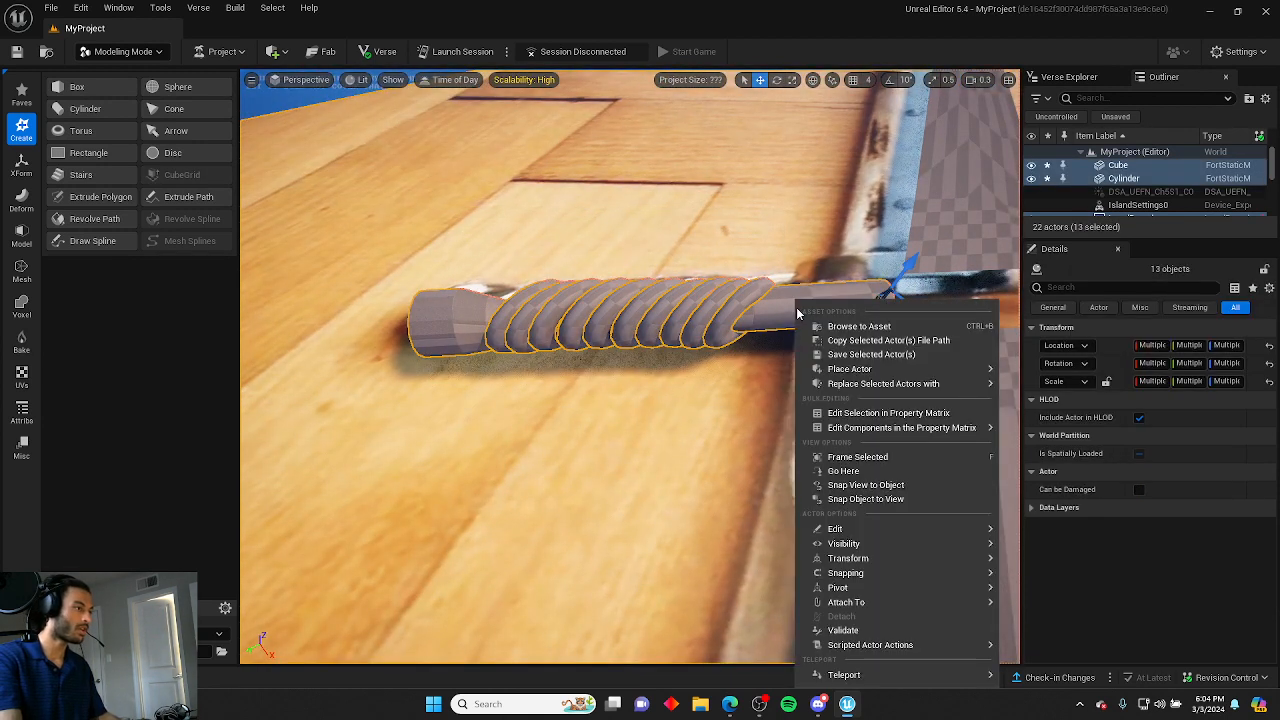
pyautogui.click(124, 306)
pyautogui.click(22, 268)
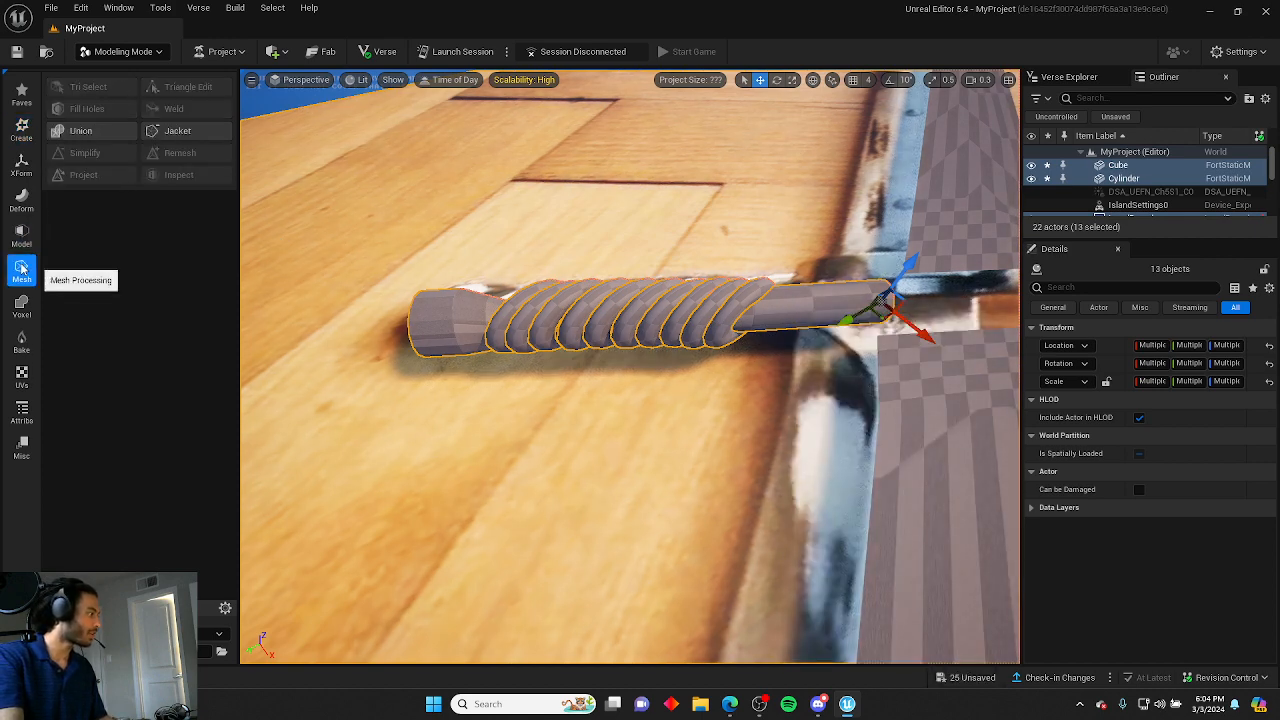
pyautogui.click(82, 130)
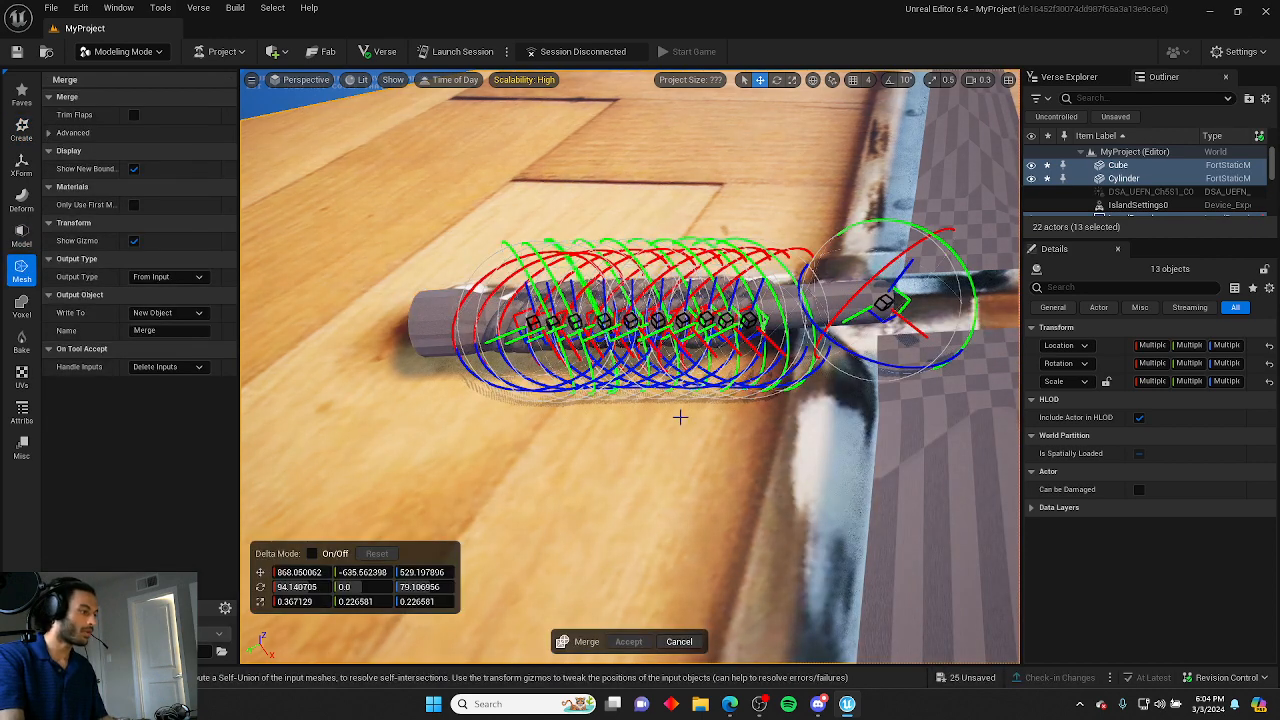
pyautogui.moveTo(480, 388); pyautogui.dragTo(402, 567, button='right')
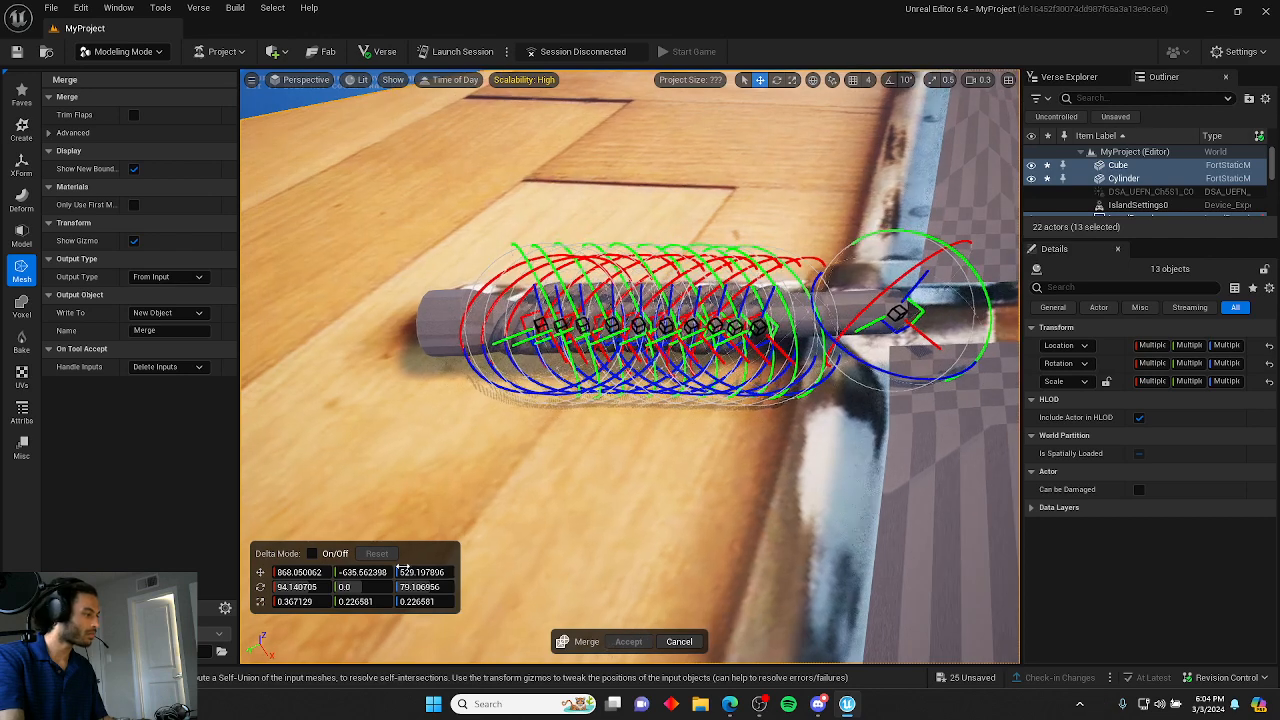
pyautogui.click(580, 518)
pyautogui.click(680, 641)
# Select all the torus rings and append them into a single combined mesh.
pyautogui.moveTo(541, 430)
pyautogui.mouseDown(button='right')
pyautogui.moveTo(575, 435)
pyautogui.moveTo(541, 430)
pyautogui.mouseUp(button='right')
pyautogui.hotkey('alt', 'k')
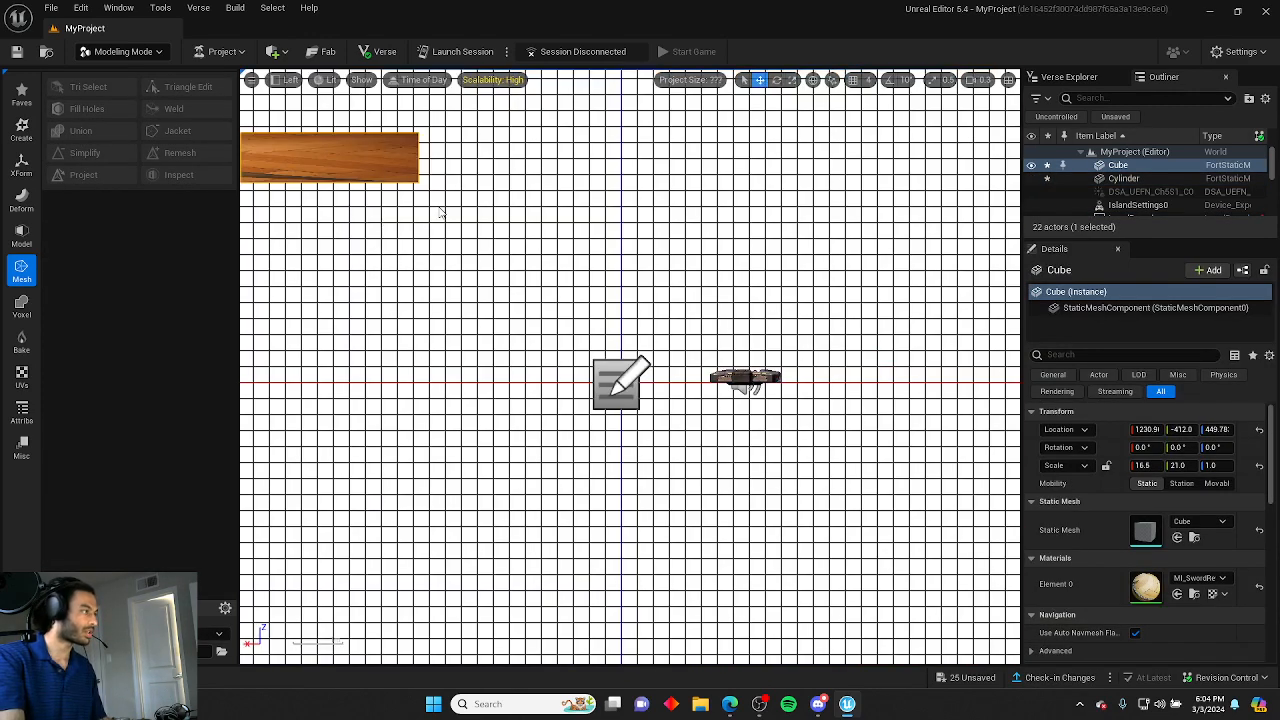
pyautogui.click(284, 79)
pyautogui.click(289, 110)
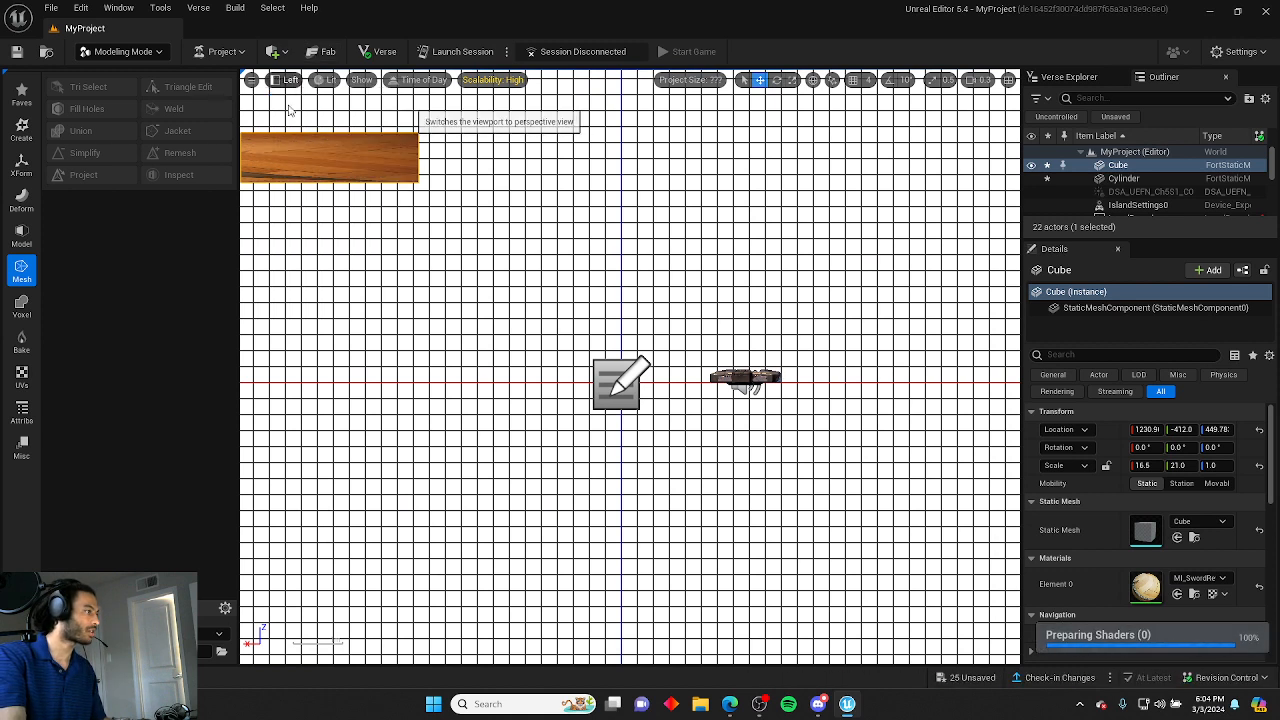
pyautogui.keyDown('ctrl'); pyautogui.keyDown('alt'); pyautogui.moveTo(612, 418); pyautogui.dragTo(646, 379); pyautogui.keyUp('alt'); pyautogui.keyUp('ctrl')
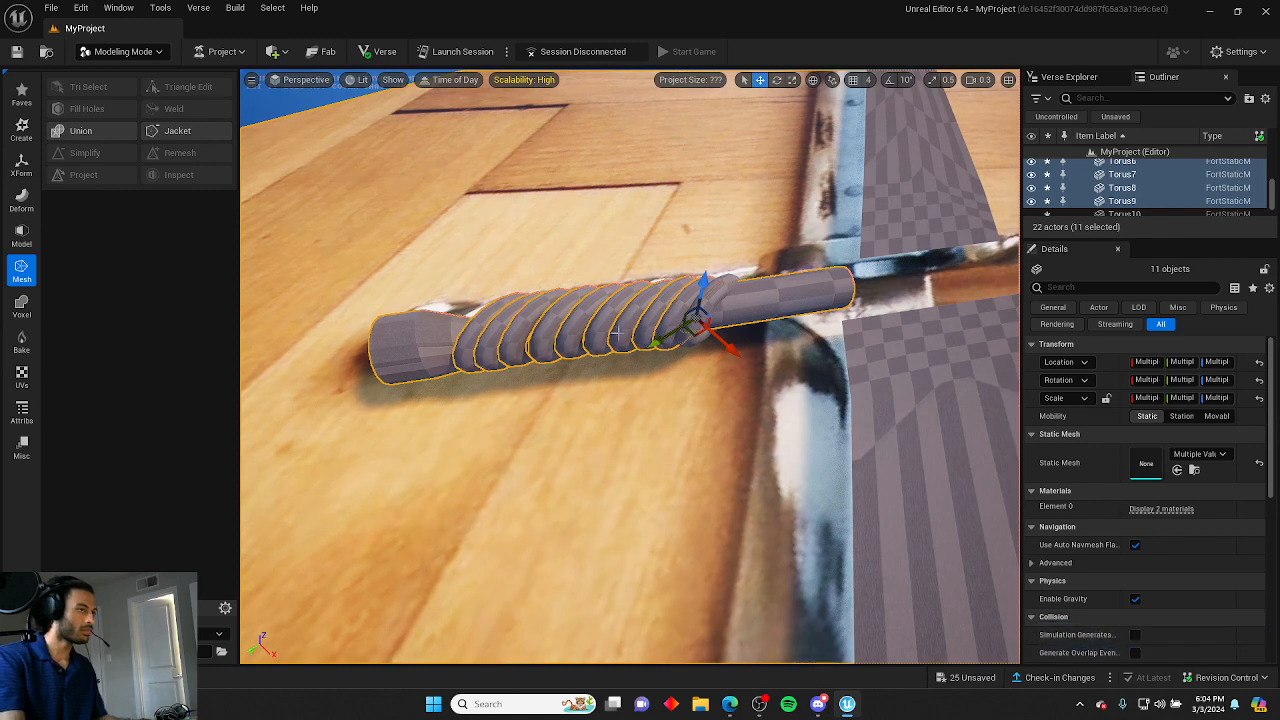
pyautogui.rightClick(611, 297)
pyautogui.click(65, 218)
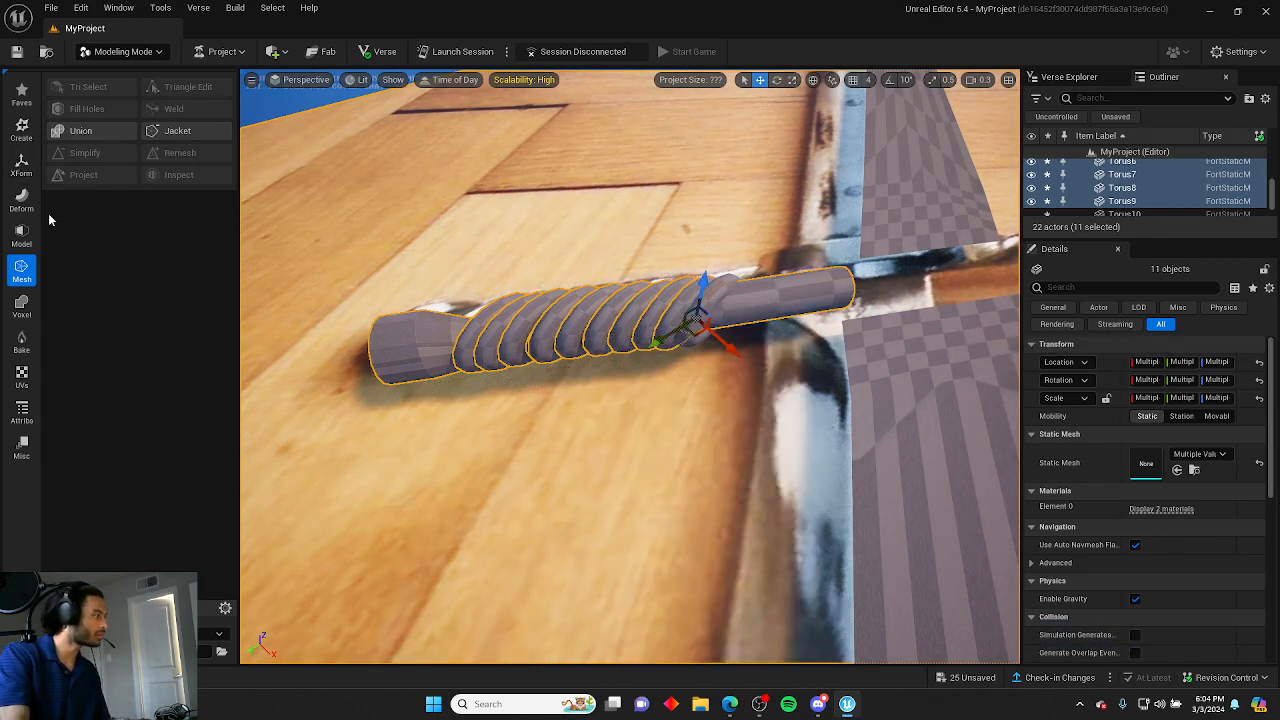
pyautogui.click(18, 240)
pyautogui.click(22, 300)
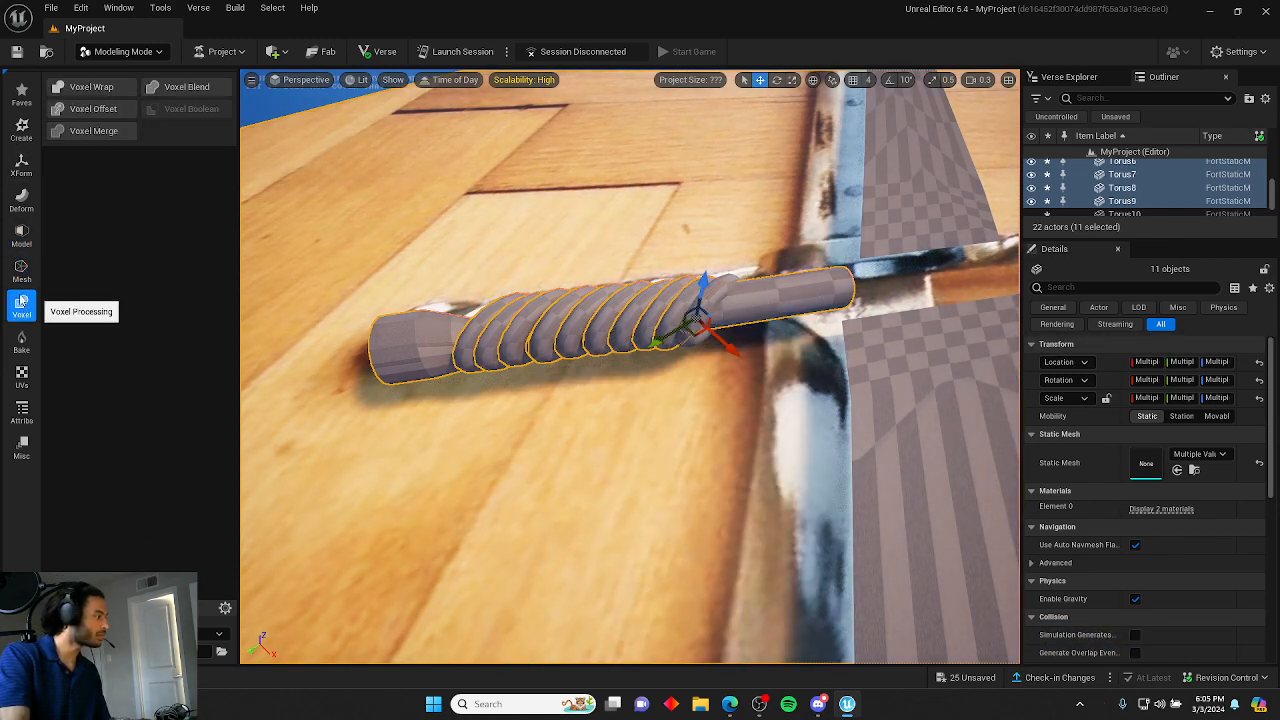
pyautogui.click(22, 270)
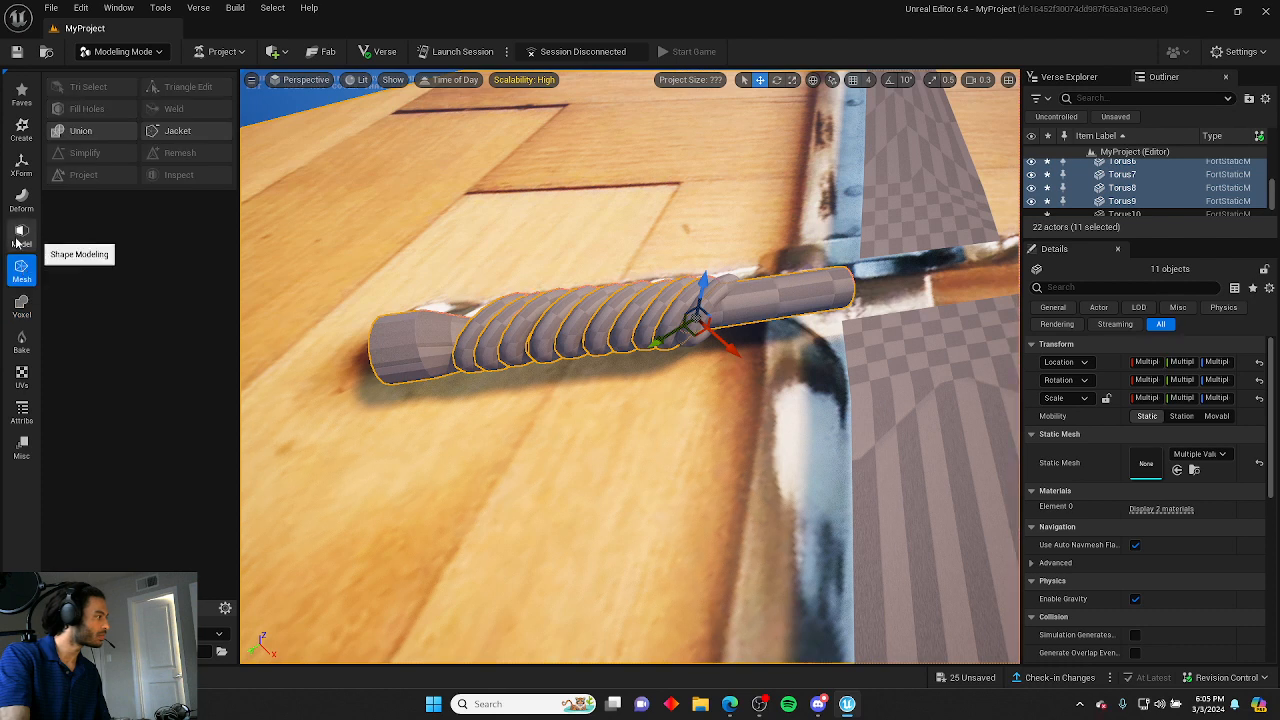
pyautogui.click(20, 228)
pyautogui.click(21, 164)
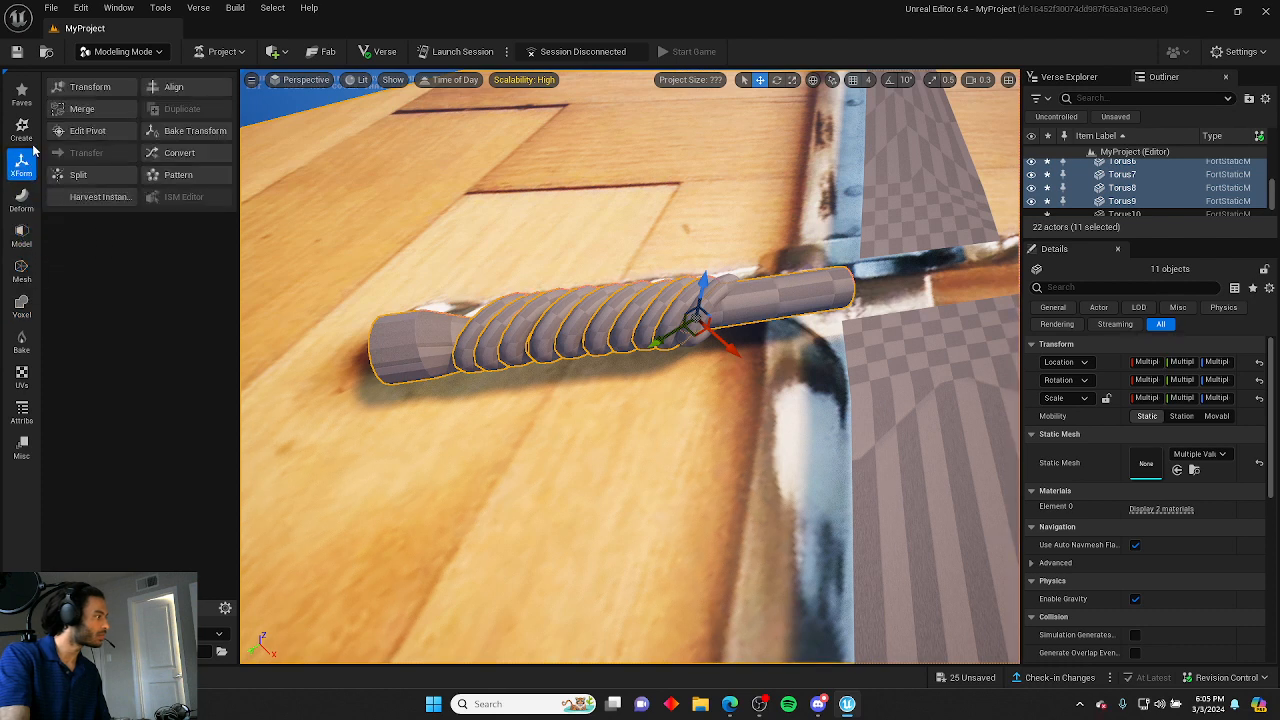
pyautogui.click(82, 108)
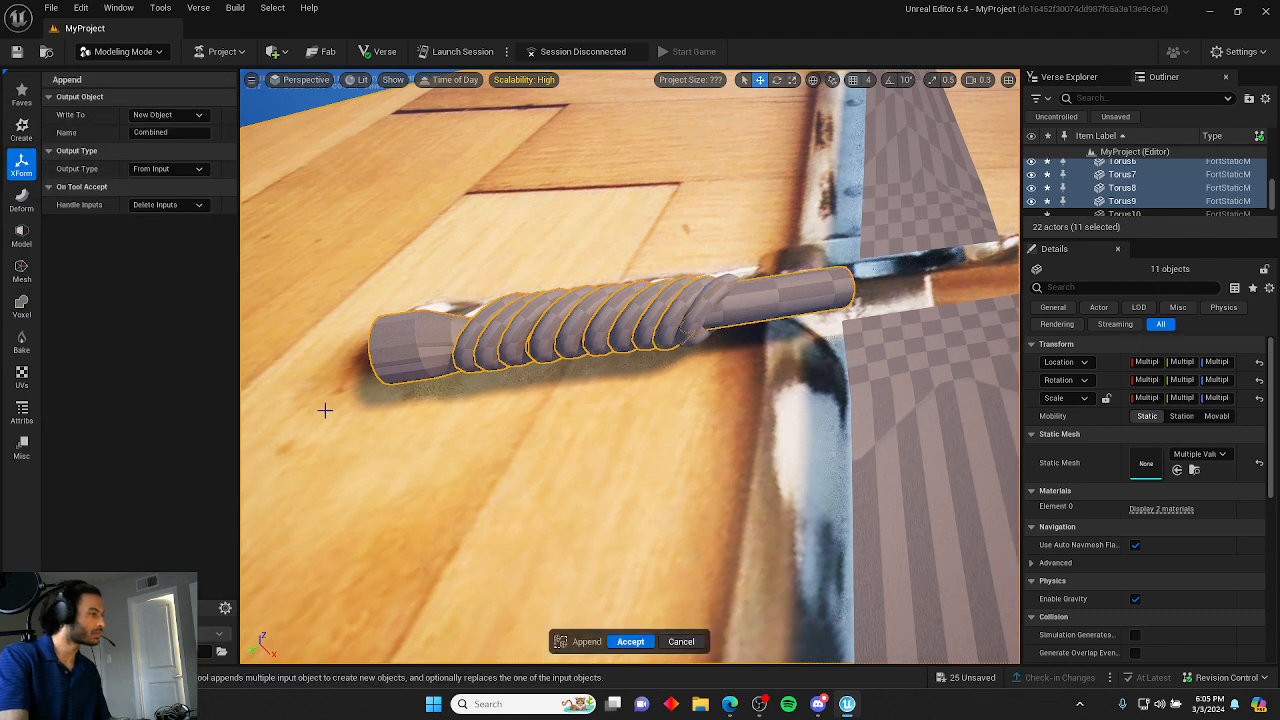
pyautogui.click(632, 641)
# Orbit around the sword to inspect the combined ring wrap against the reference.
pyautogui.click(491, 443)
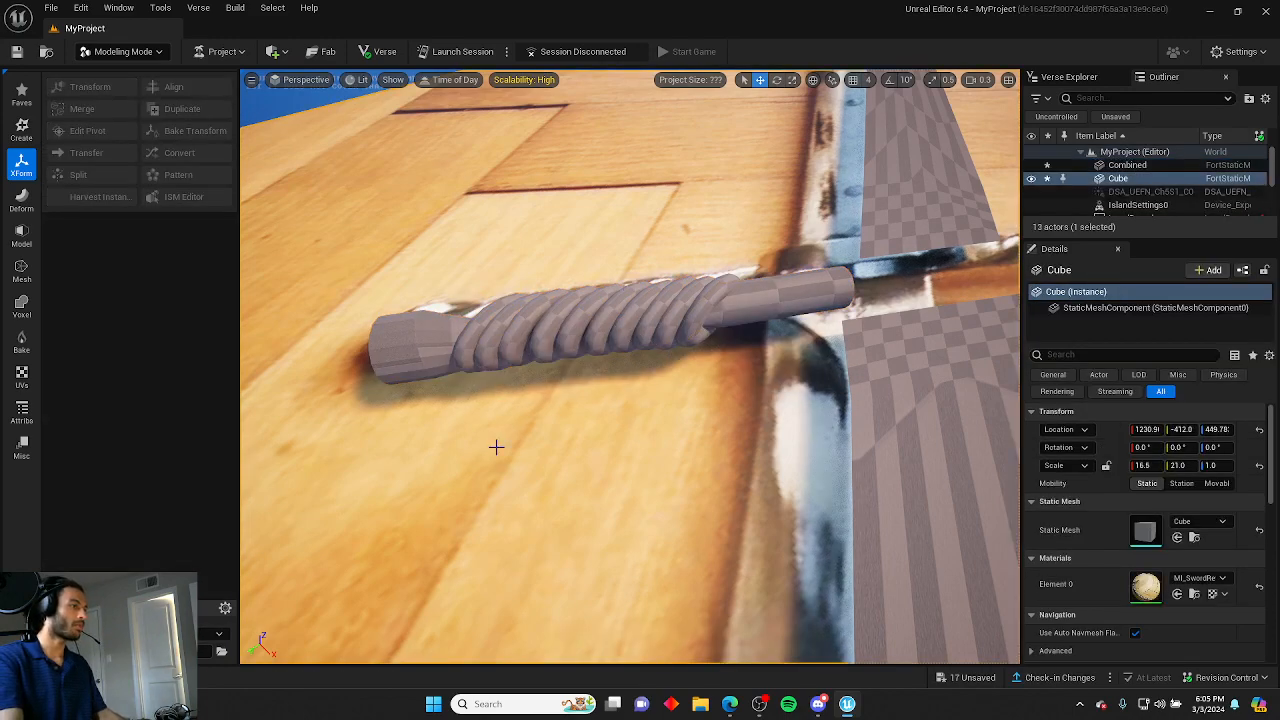
pyautogui.moveTo(494, 446); pyautogui.dragTo(494, 446, button='right')
pyautogui.moveTo(725, 250); pyautogui.dragTo(726, 251, button='right')
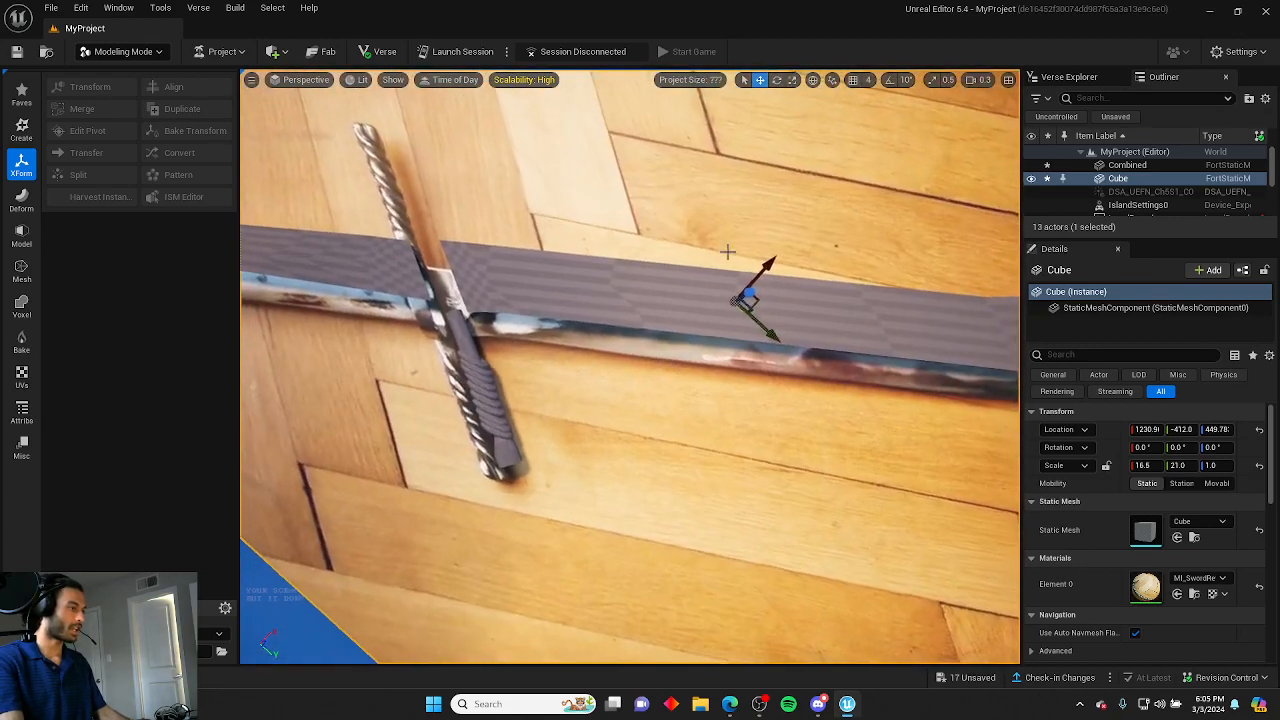
pyautogui.moveTo(771, 558); pyautogui.dragTo(771, 558, button='right')
pyautogui.click(566, 468)
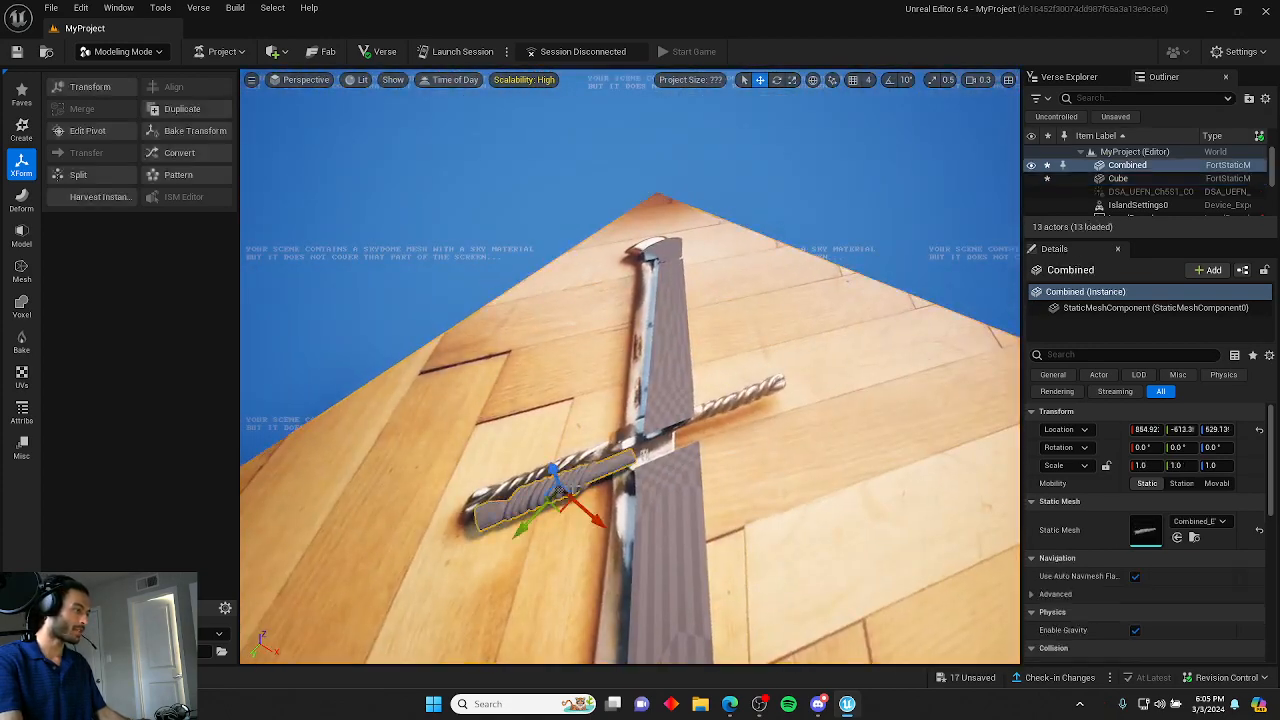
pyautogui.click(501, 397)
pyautogui.moveTo(501, 397); pyautogui.dragTo(501, 397, button='right')
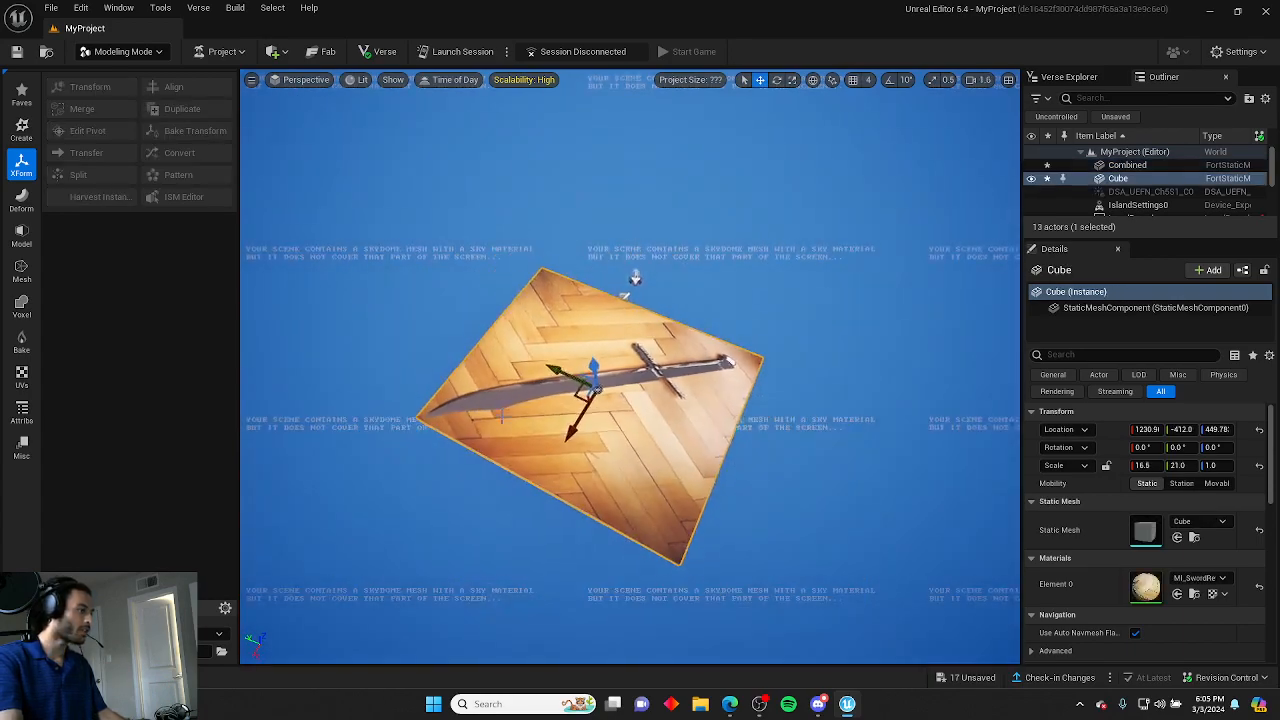
pyautogui.moveTo(606, 468); pyautogui.dragTo(606, 468, button='right')
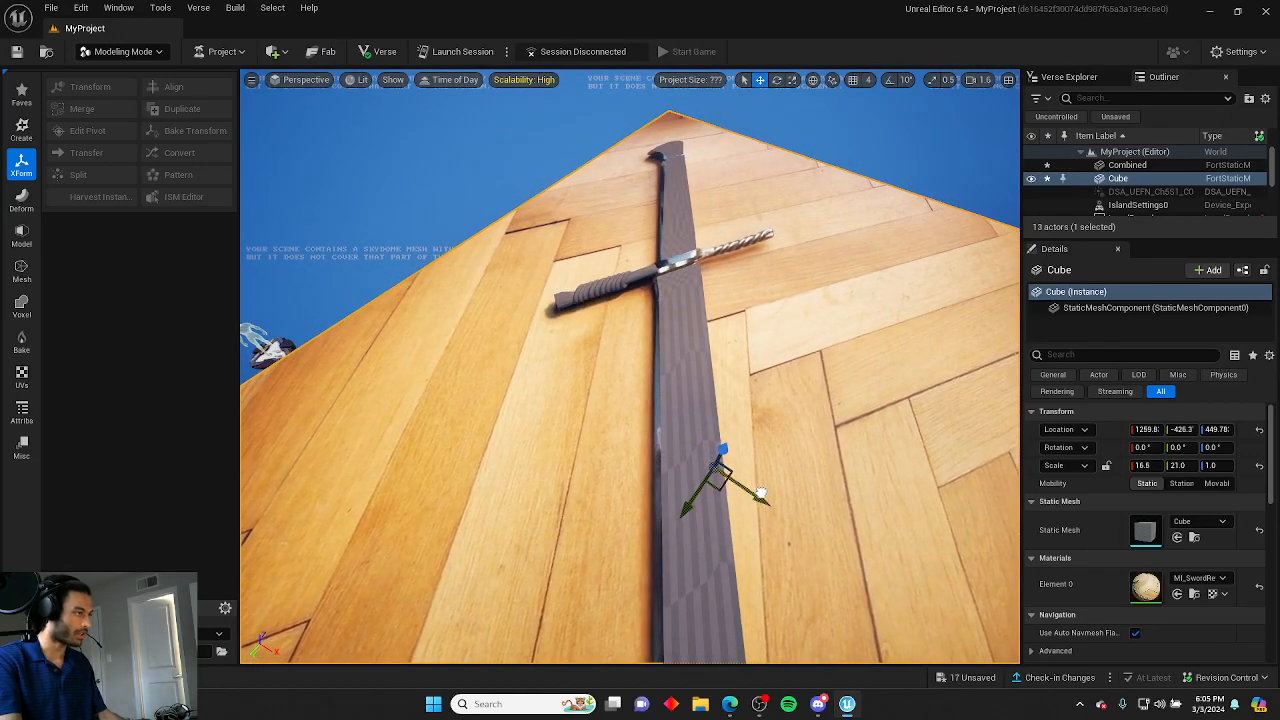
pyautogui.moveTo(762, 493); pyautogui.dragTo(762, 493, button='right')
pyautogui.moveTo(462, 418); pyautogui.dragTo(462, 418, button='right')
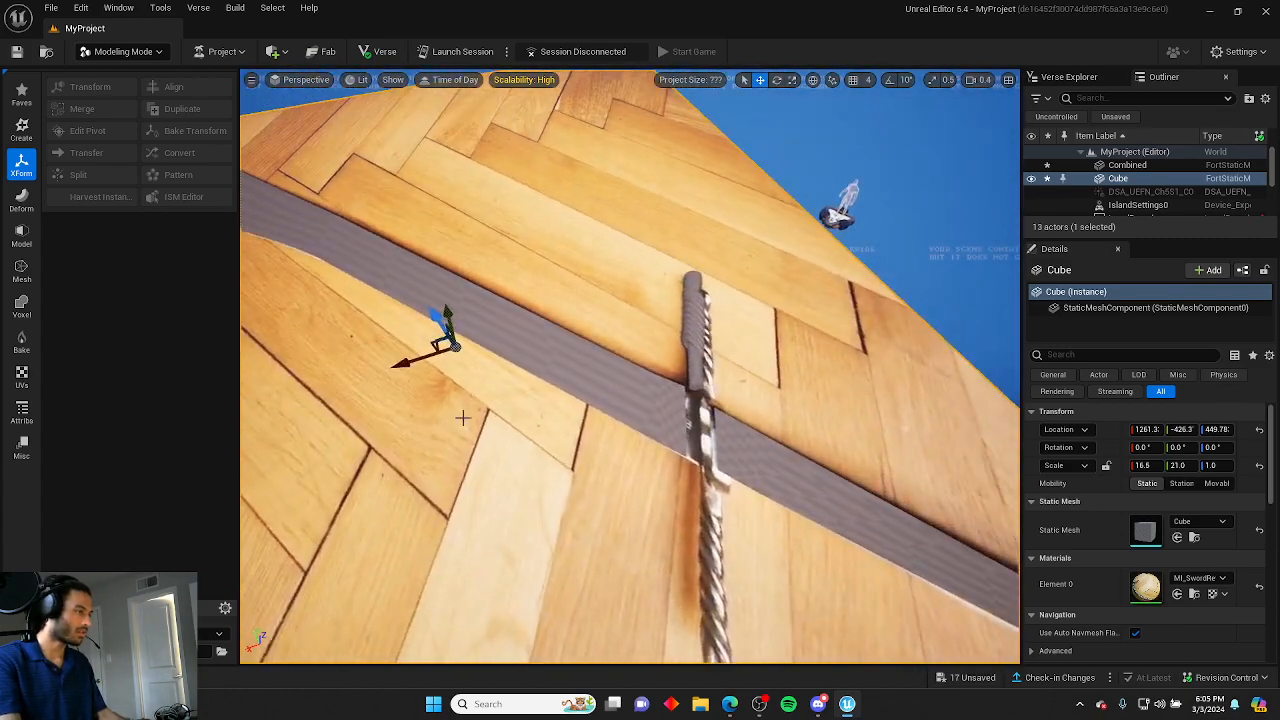
pyautogui.moveTo(448, 312); pyautogui.dragTo(433, 305)
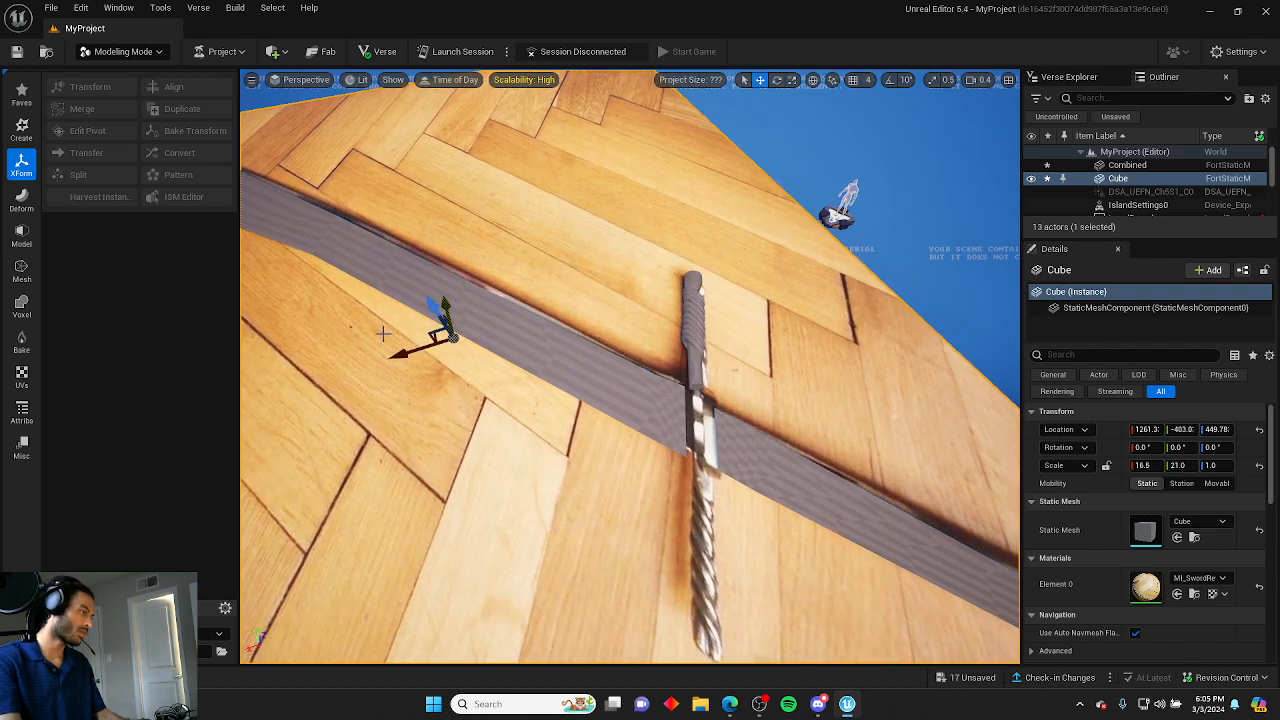
pyautogui.moveTo(391, 357); pyautogui.dragTo(388, 353)
pyautogui.moveTo(462, 418); pyautogui.dragTo(551, 405, button='right')
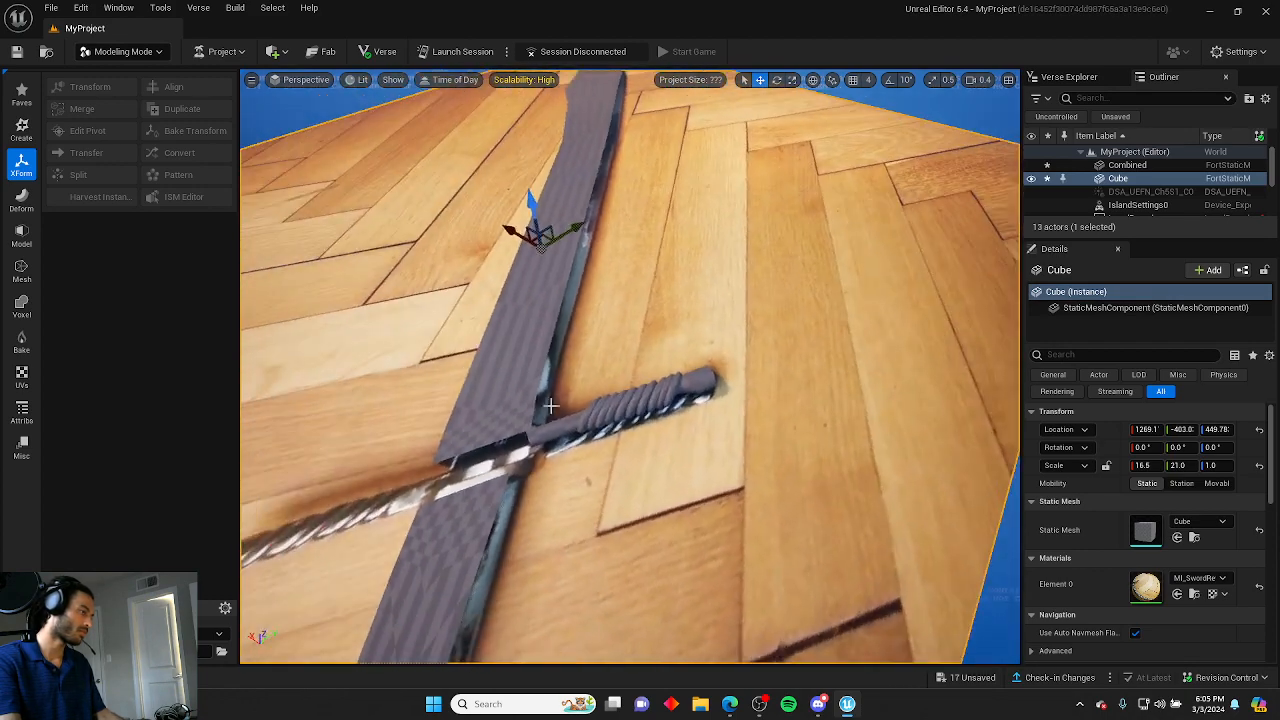
# Duplicate the combined ring wrap and move the copy over toward the crossguard.
pyautogui.click(572, 414)
pyautogui.moveTo(647, 361); pyautogui.dragTo(644, 365, button='right')
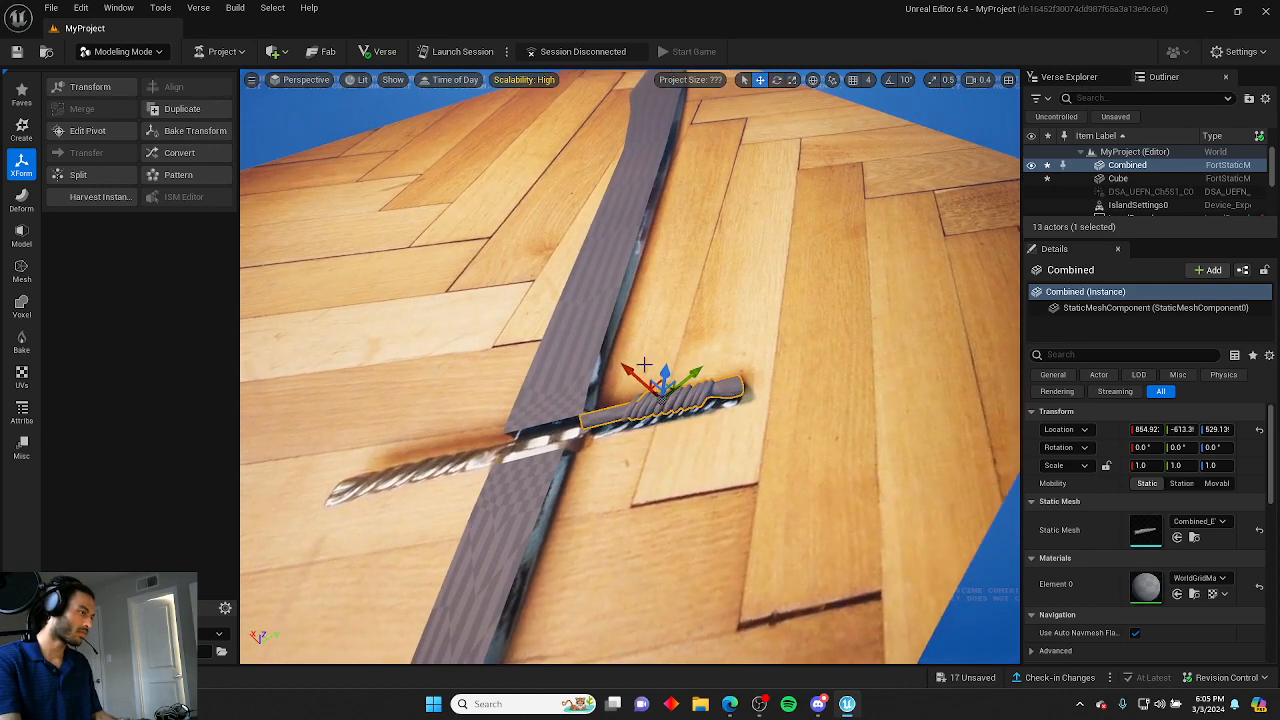
pyautogui.keyDown('alt'); pyautogui.moveTo(629, 374); pyautogui.dragTo(627, 373); pyautogui.keyUp('alt')
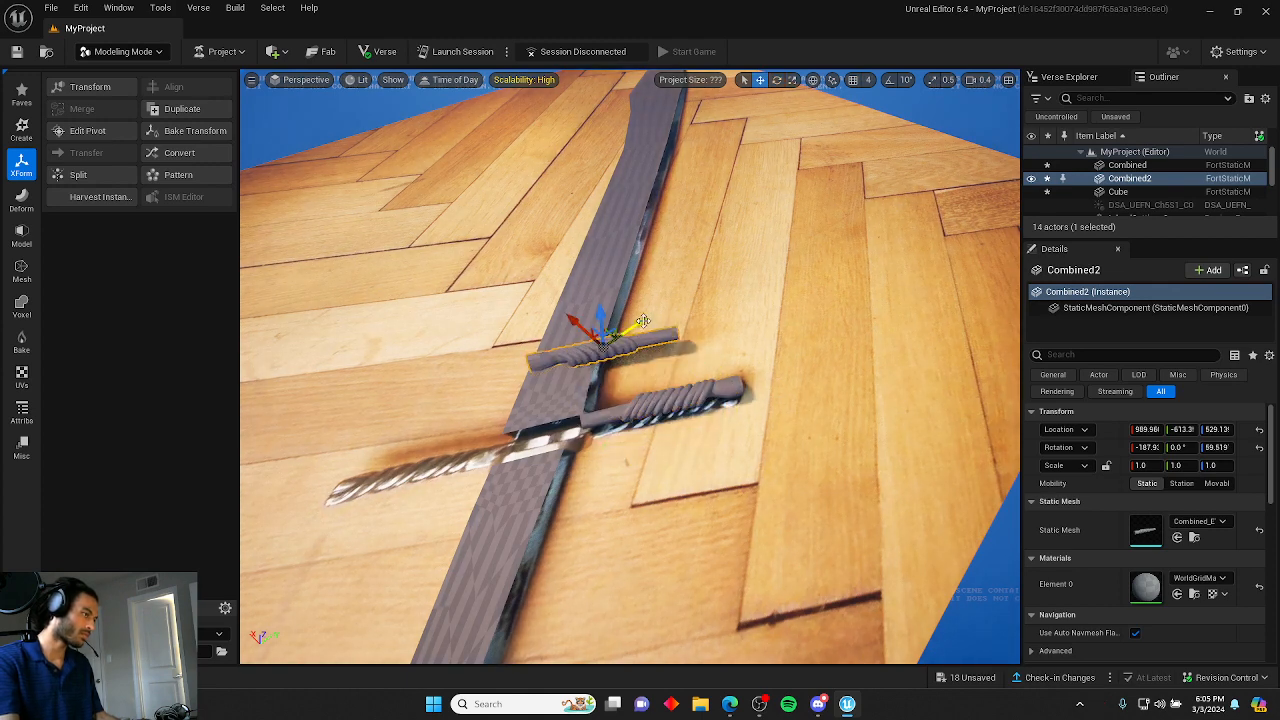
pyautogui.moveTo(643, 321); pyautogui.dragTo(454, 374)
pyautogui.moveTo(454, 374); pyautogui.dragTo(685, 379, button='right')
# Rotate the copied ring wrap so it lies along the crossguard of the reference.
pyautogui.press('e')
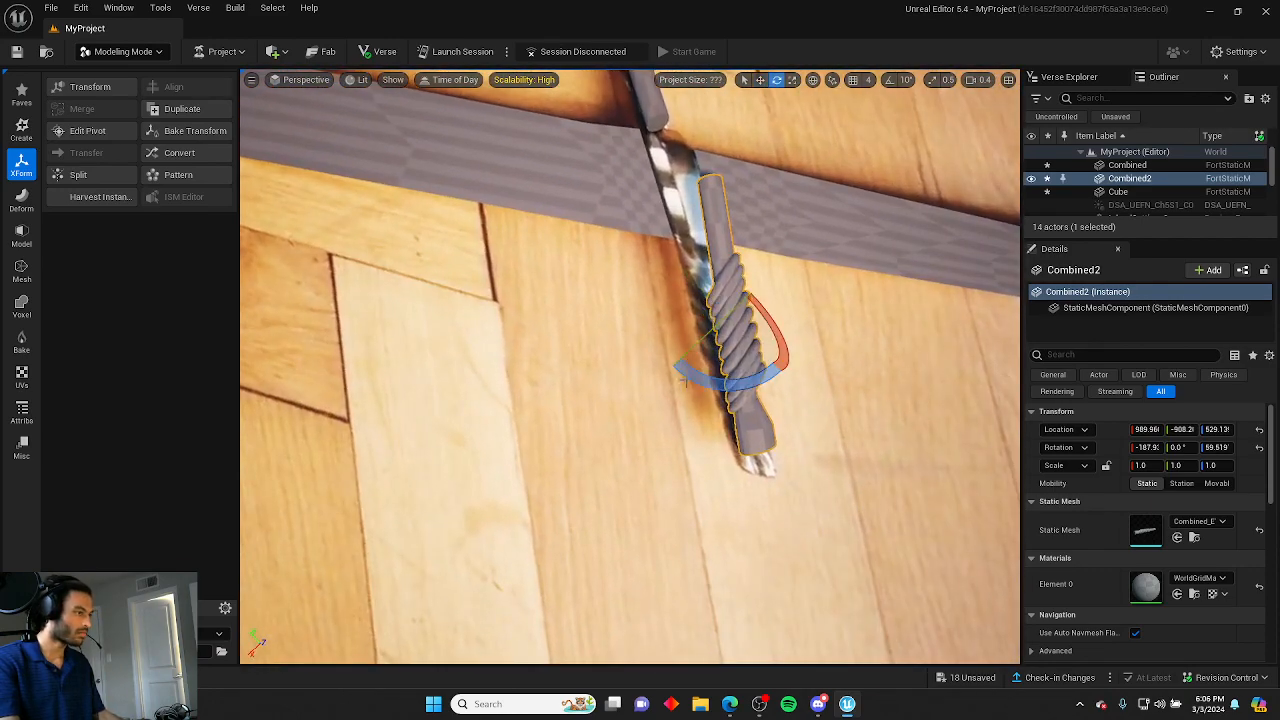
pyautogui.moveTo(705, 341); pyautogui.dragTo(800, 255)
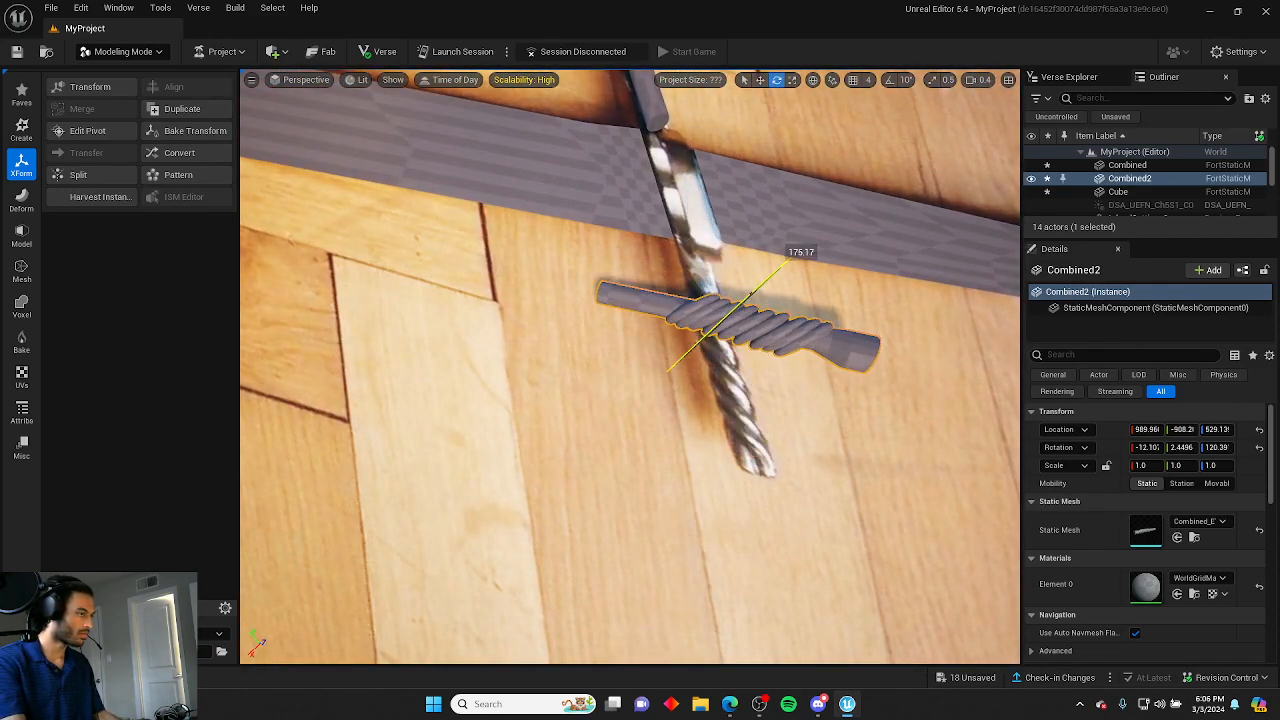
pyautogui.moveTo(711, 383); pyautogui.dragTo(668, 371)
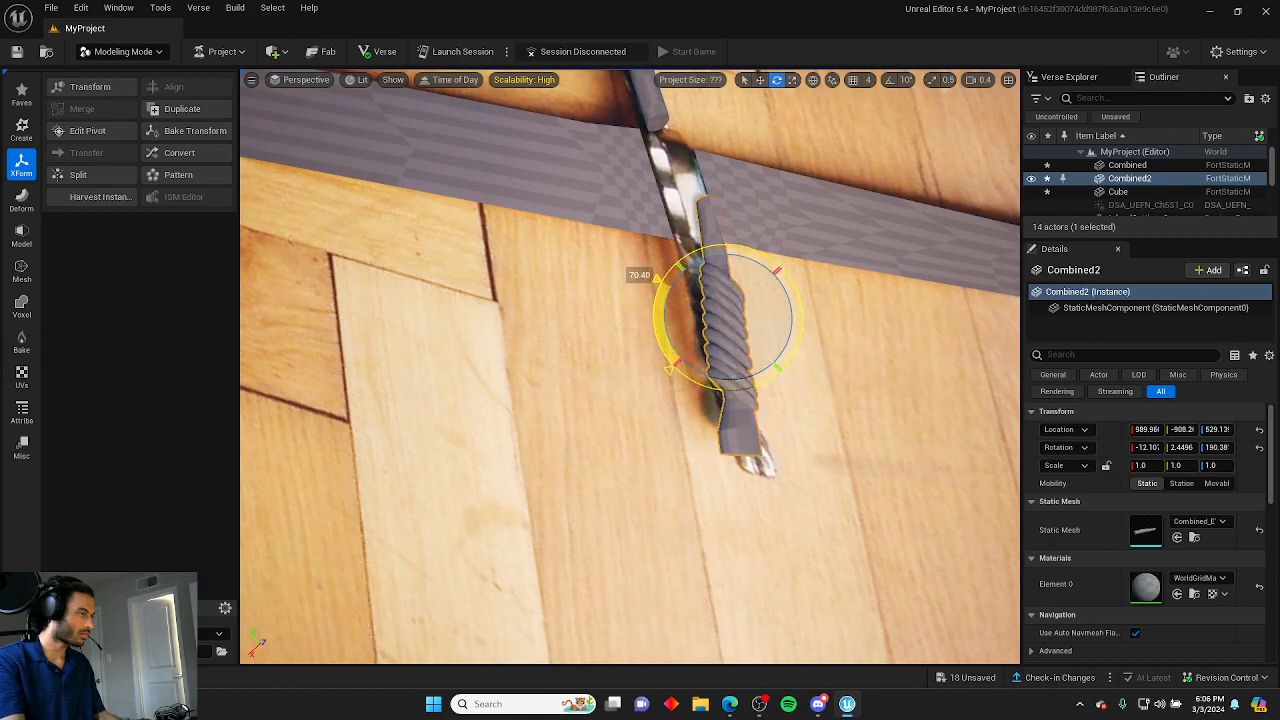
pyautogui.moveTo(712, 381); pyautogui.dragTo(645, 335, button='right')
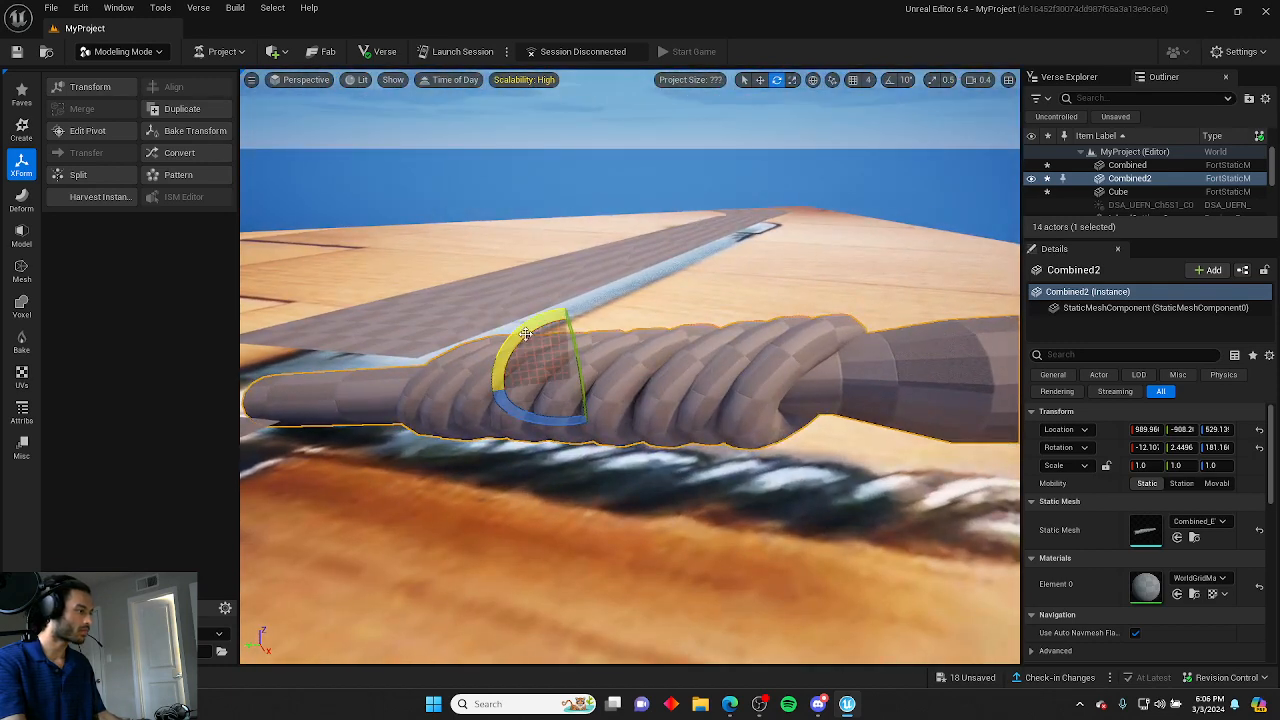
pyautogui.moveTo(526, 333); pyautogui.dragTo(578, 308)
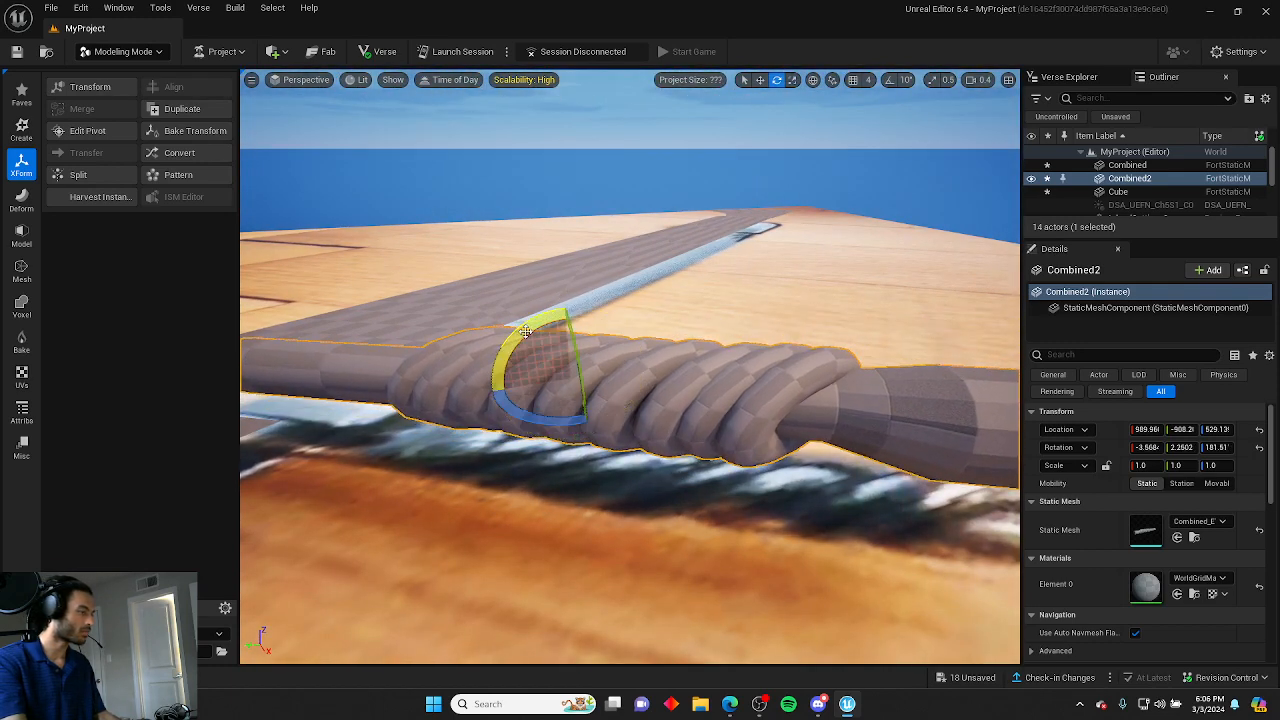
pyautogui.moveTo(578, 308); pyautogui.dragTo(595, 425, button='right')
pyautogui.scroll(1, 597, 415)
pyautogui.moveTo(632, 273)
pyautogui.mouseDown(button='right')
pyautogui.moveTo(625, 262)
pyautogui.moveTo(632, 273)
pyautogui.mouseUp(button='right')
# Nudge the copied ring wrap along the crossguard to center it over the reference.
pyautogui.press('space')
pyautogui.press('space')
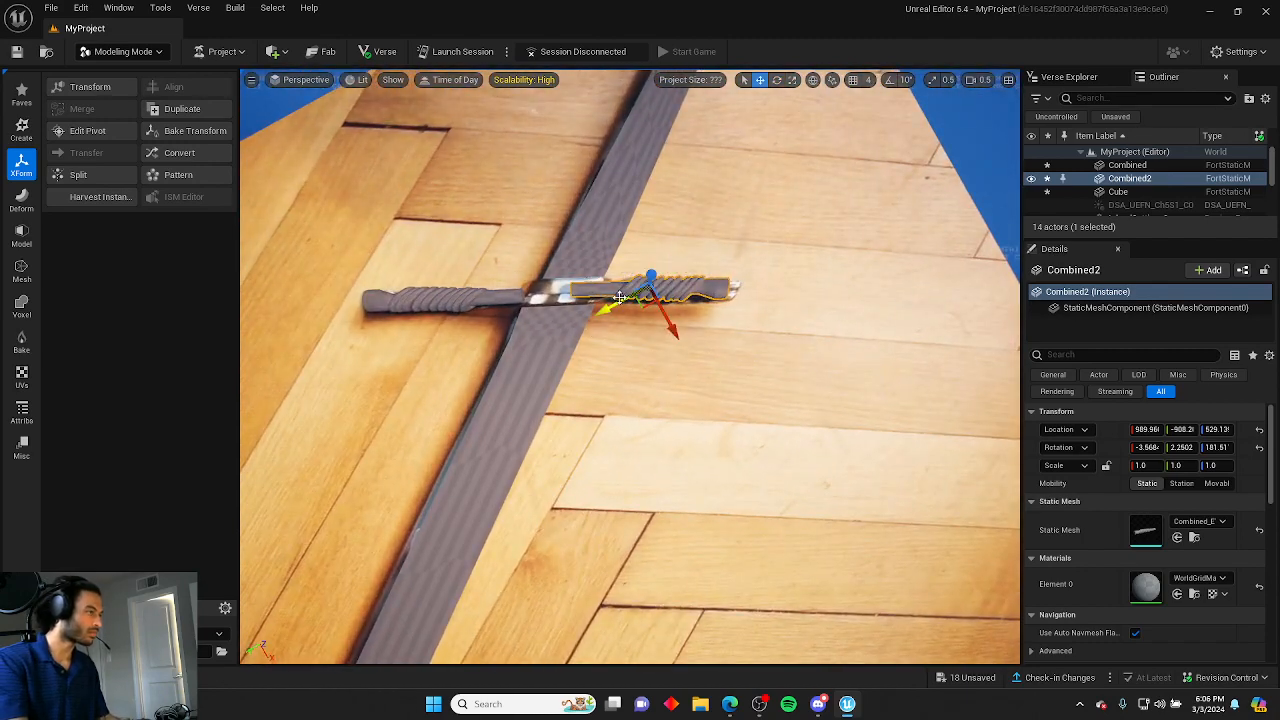
pyautogui.moveTo(668, 322); pyautogui.dragTo(702, 332)
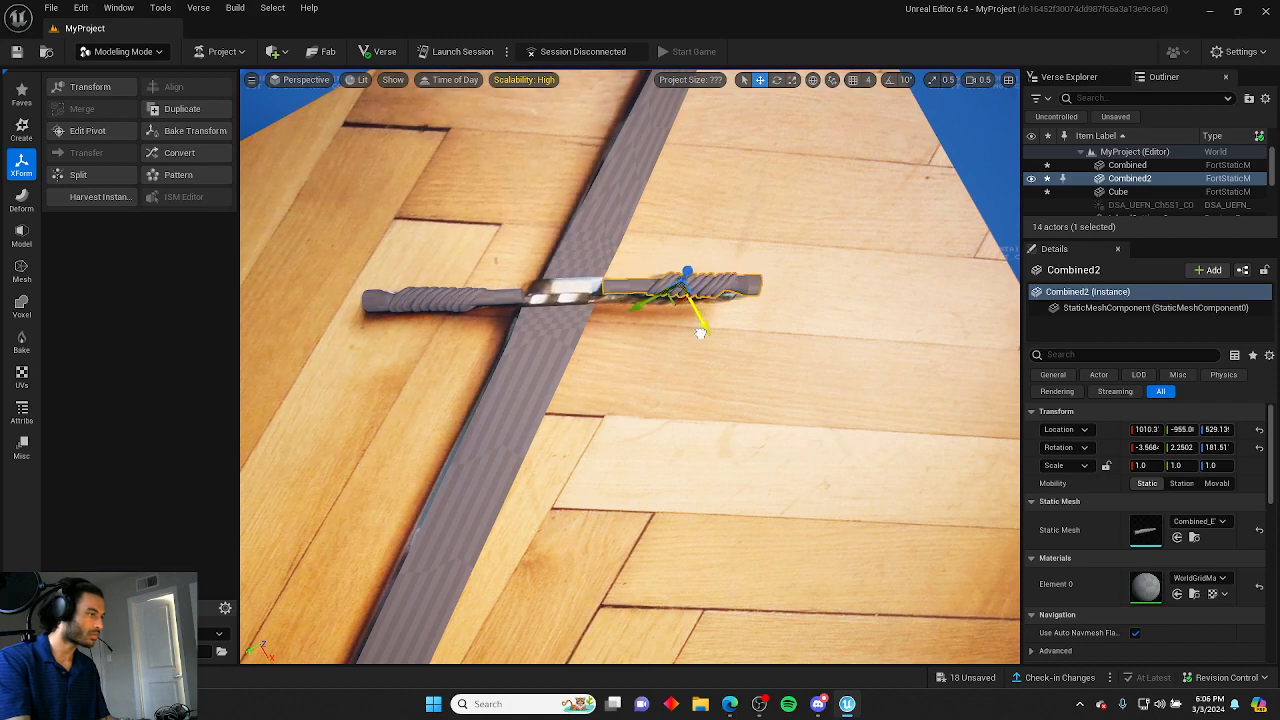
pyautogui.moveTo(643, 299); pyautogui.dragTo(638, 301)
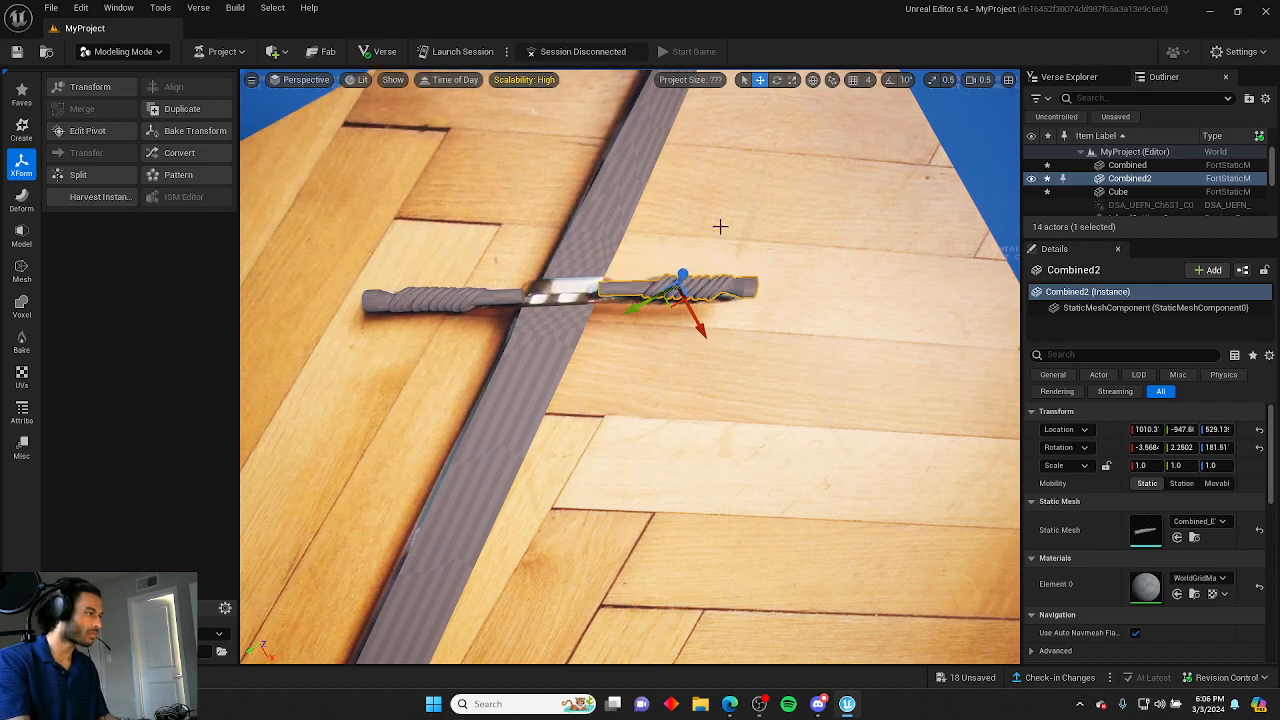
# Select the blade plane, open PolyGroup Edit and extrude its faces to give the blade thickness.
pyautogui.click(720, 226)
pyautogui.moveTo(720, 226); pyautogui.dragTo(814, 200, button='right')
pyautogui.click(659, 249)
pyautogui.moveTo(659, 249)
pyautogui.mouseDown(button='right')
pyautogui.moveTo(650, 190)
pyautogui.moveTo(659, 249)
pyautogui.mouseUp(button='right')
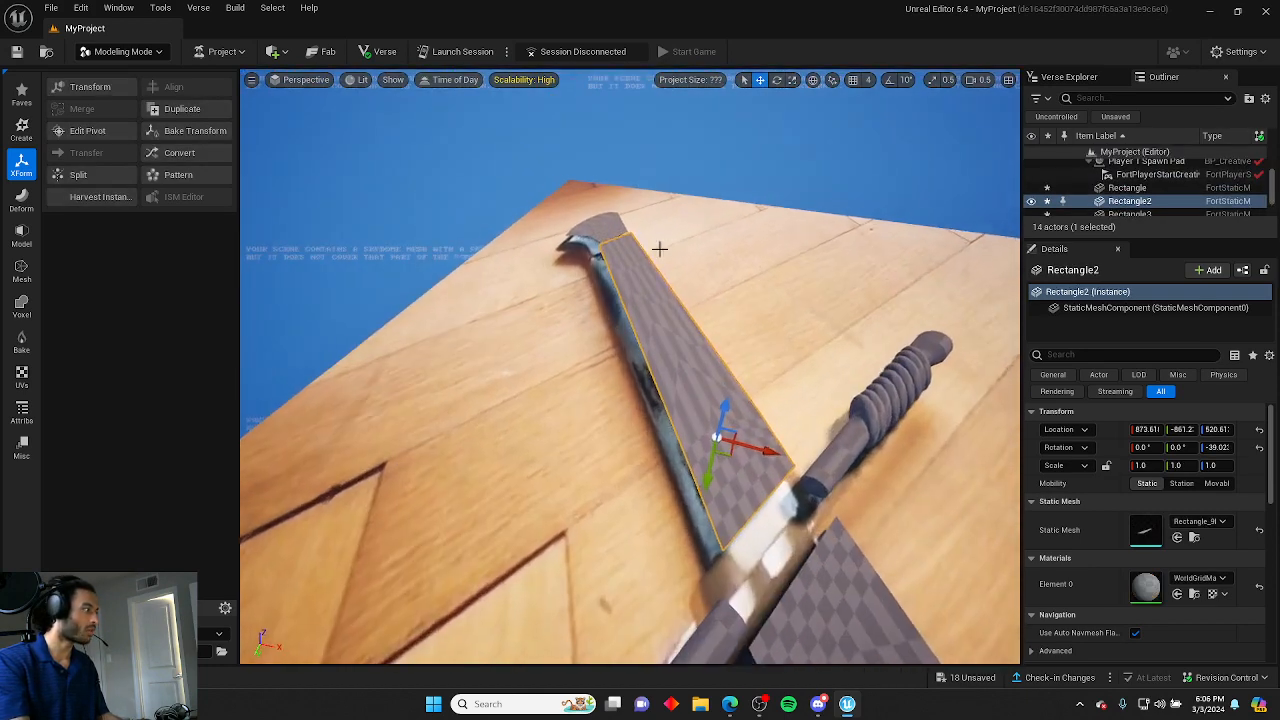
pyautogui.click(21, 198)
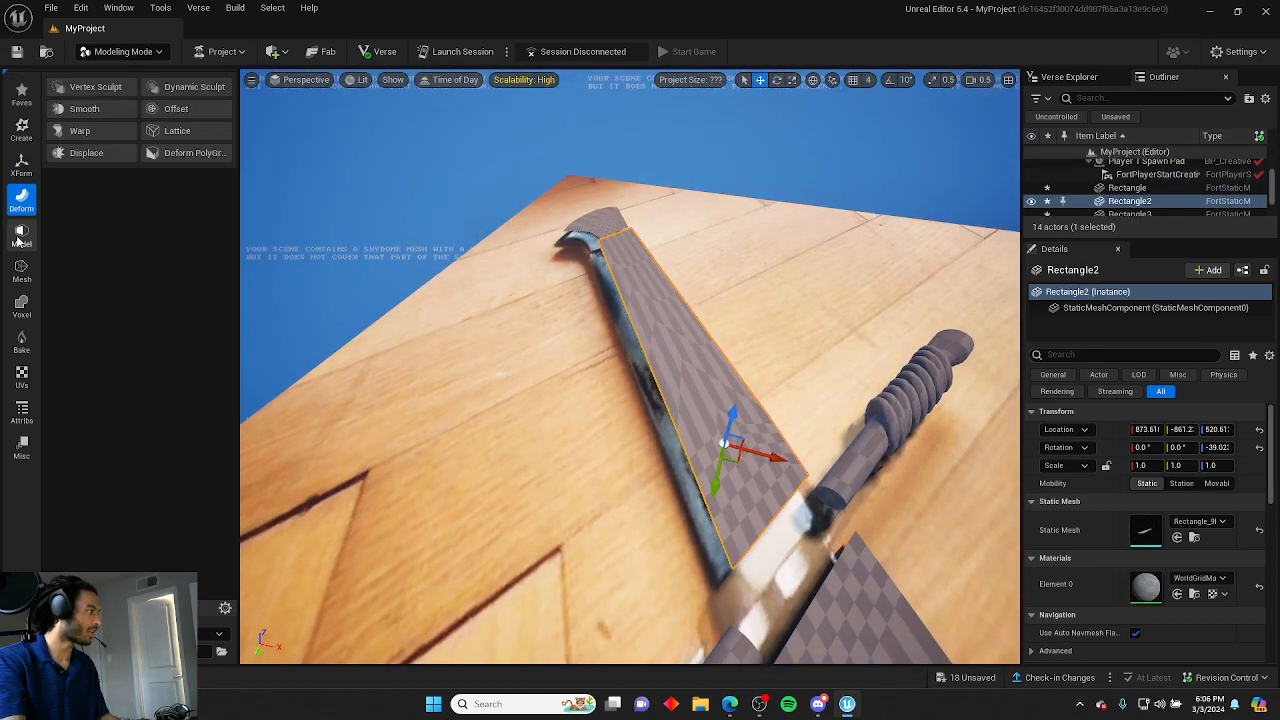
pyautogui.click(17, 240)
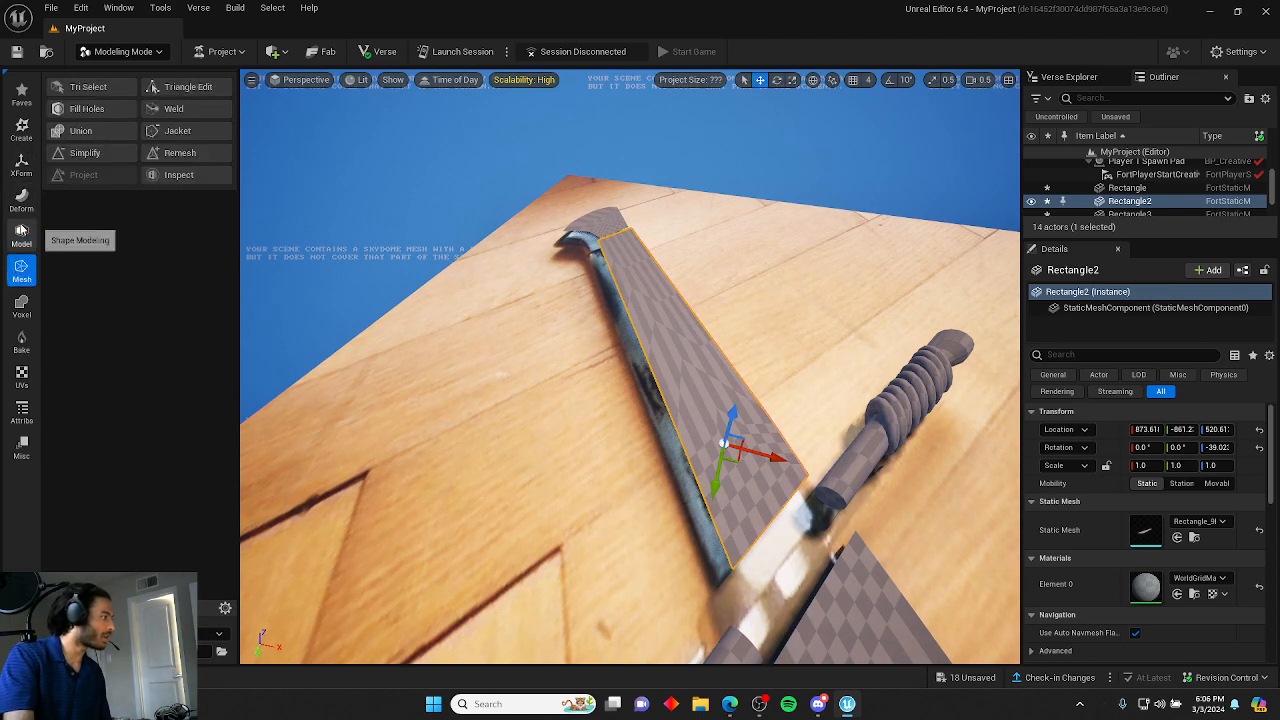
pyautogui.click(93, 87)
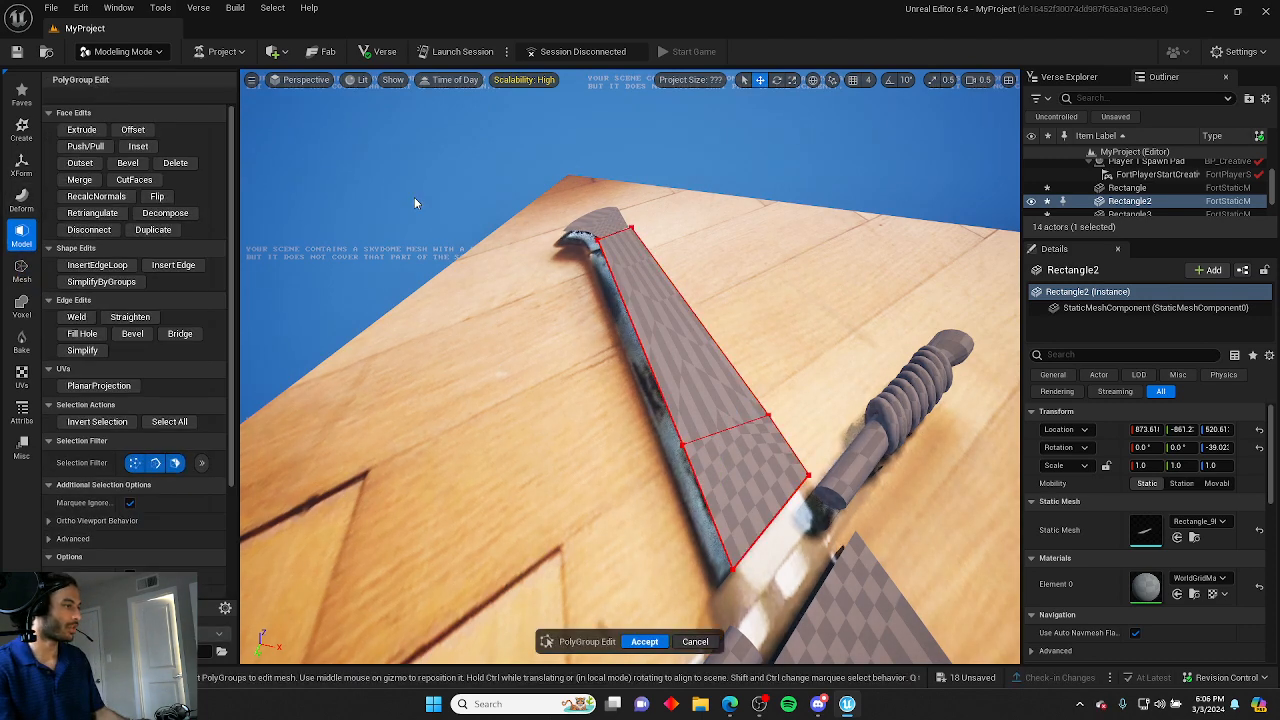
pyautogui.click(588, 234)
pyautogui.keyDown('shift'); pyautogui.click(758, 477); pyautogui.keyUp('shift')
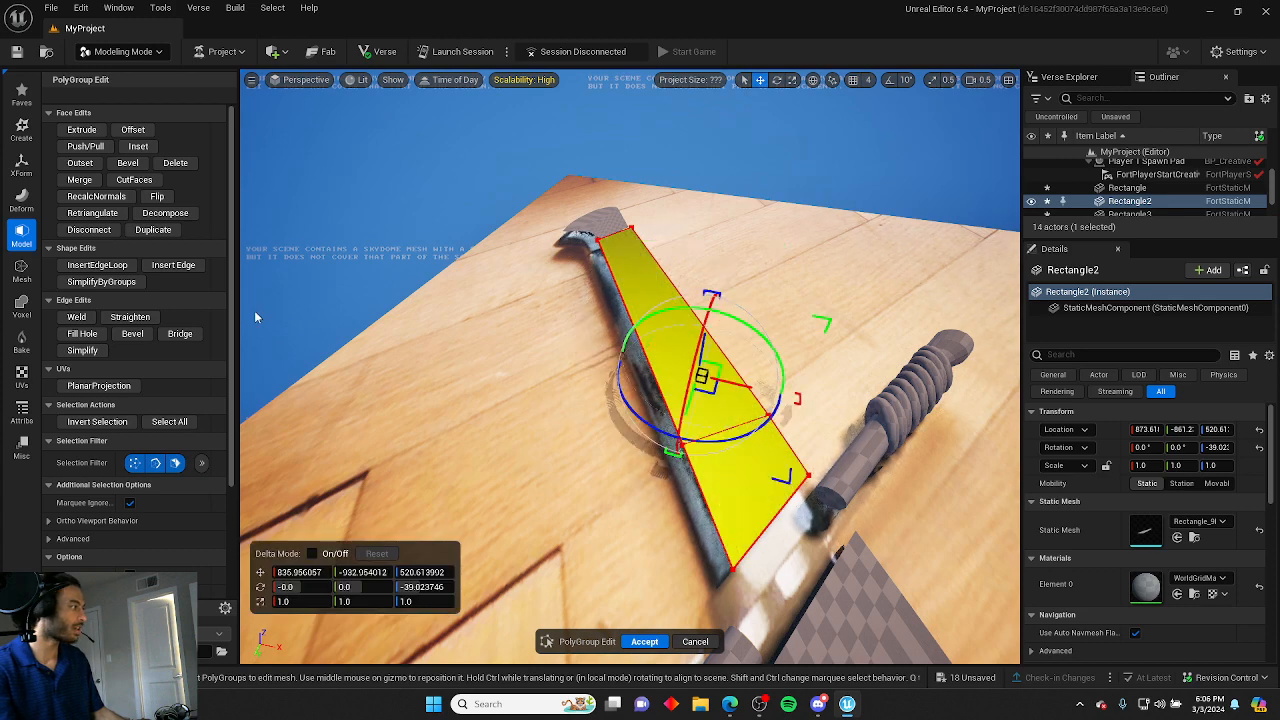
pyautogui.click(82, 129)
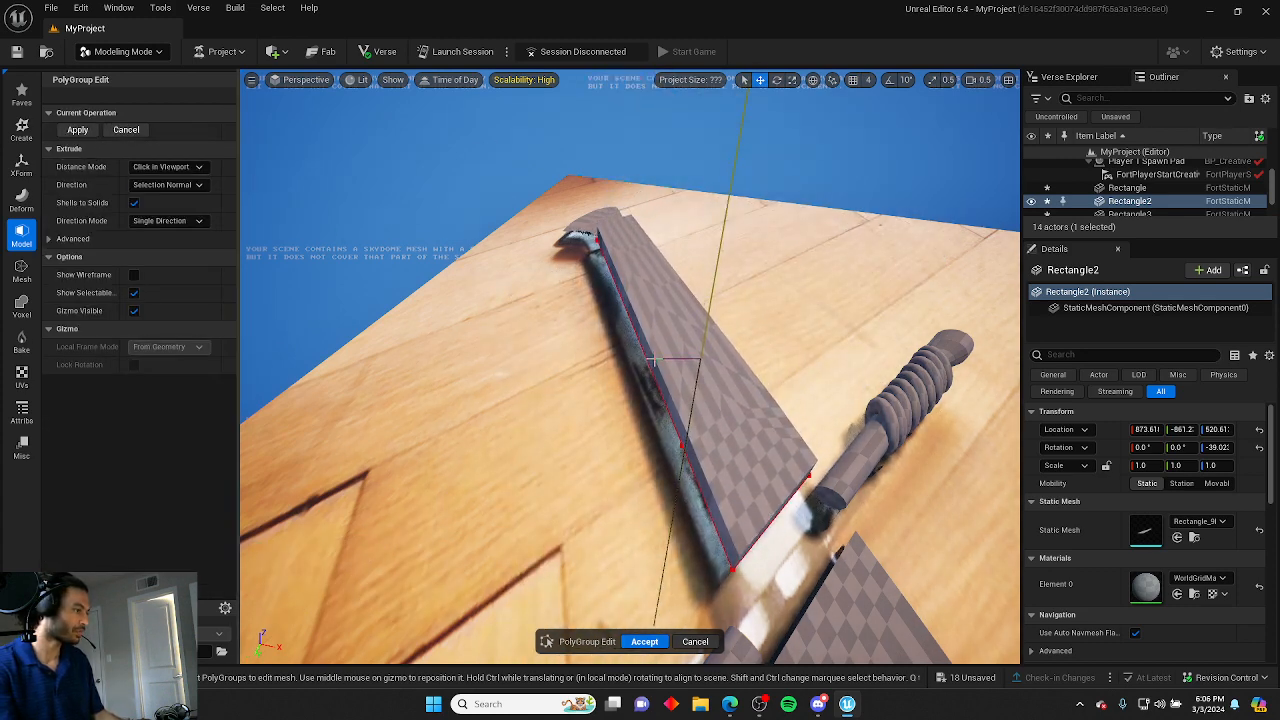
pyautogui.click(654, 359)
pyautogui.moveTo(654, 359); pyautogui.dragTo(762, 292, button='right')
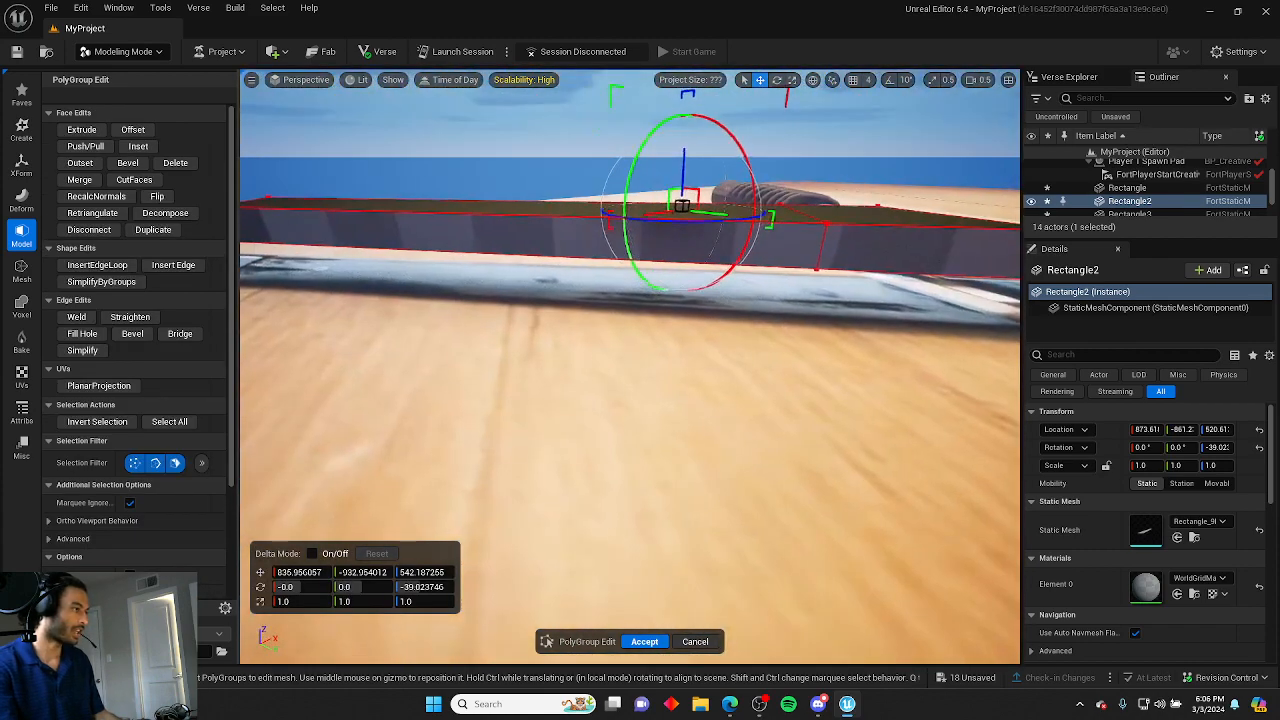
# Lower the extruded blade slab slightly over the reference and accept the edit.
pyautogui.moveTo(601, 310); pyautogui.dragTo(652, 292, button='right')
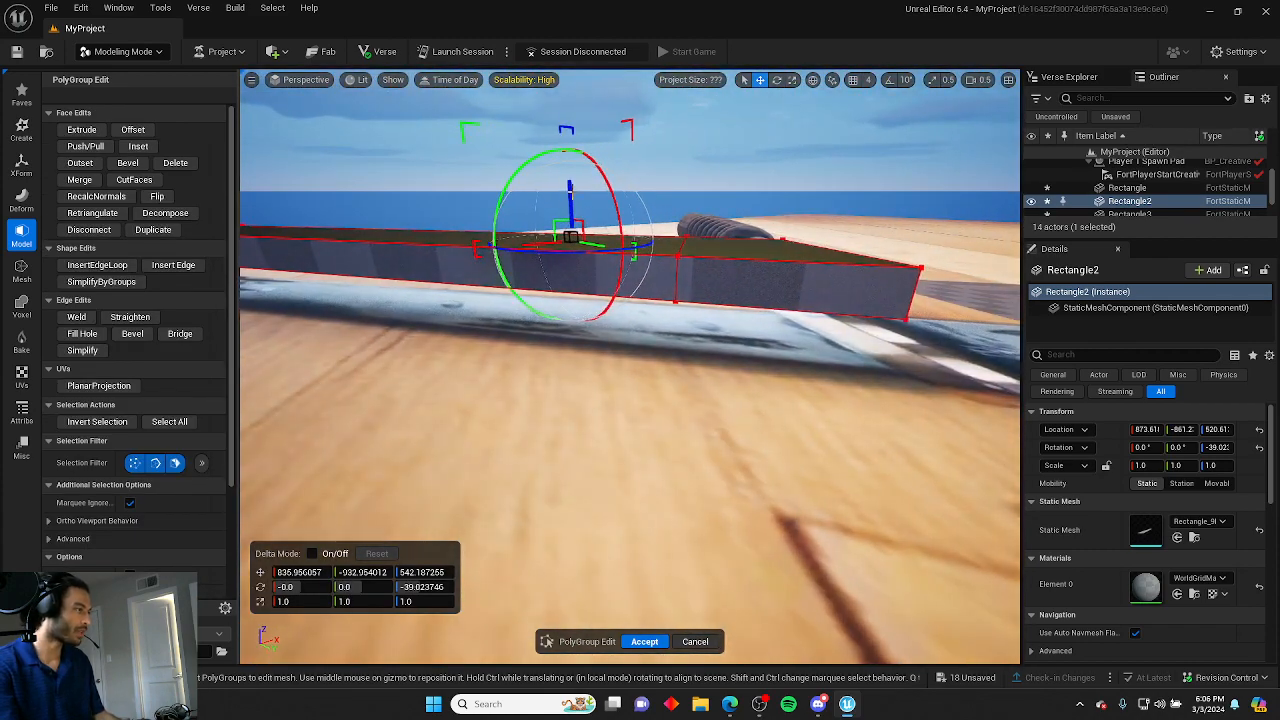
pyautogui.moveTo(577, 196); pyautogui.dragTo(577, 216)
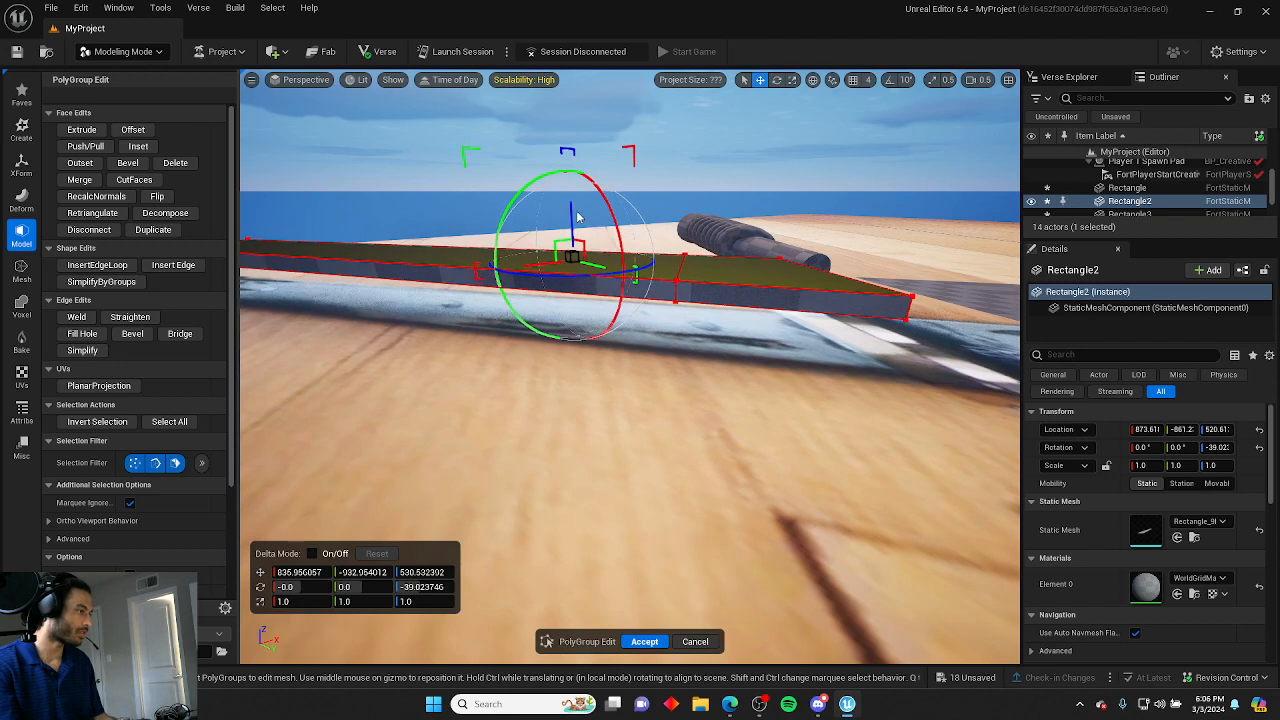
pyautogui.moveTo(698, 323); pyautogui.dragTo(660, 380, button='right')
pyautogui.click(644, 641)
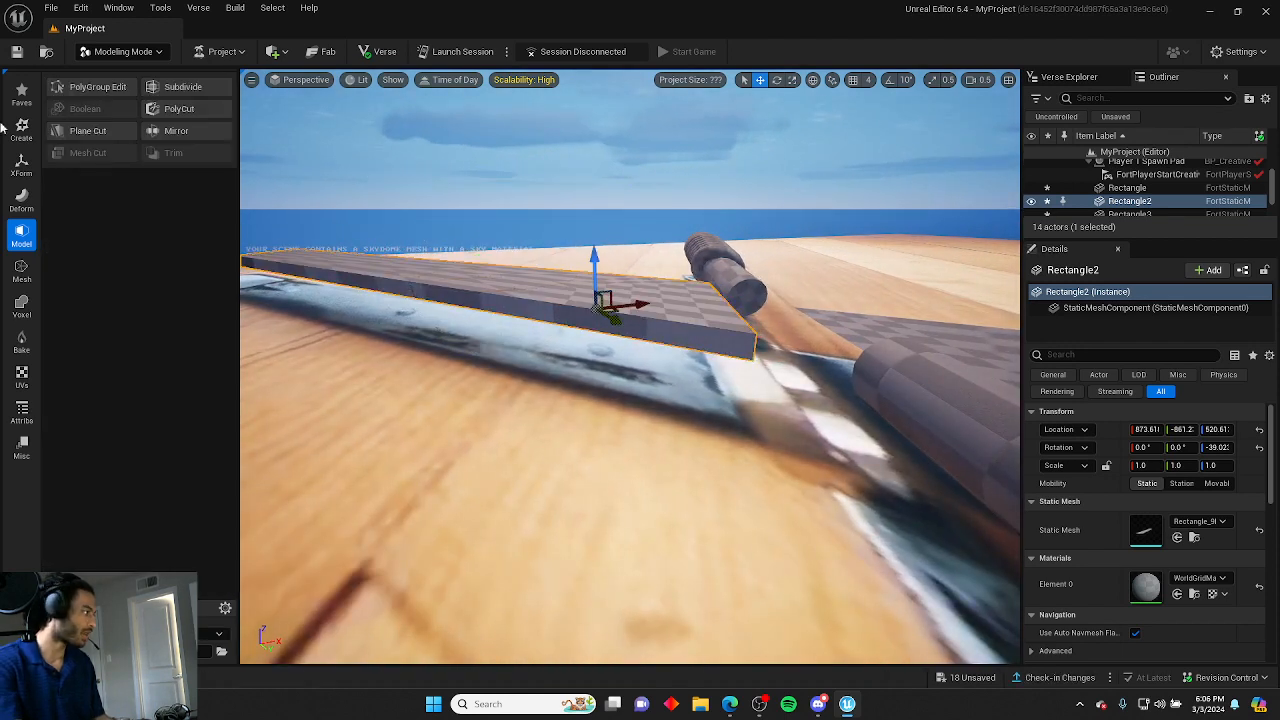
pyautogui.click(97, 86)
pyautogui.click(100, 265)
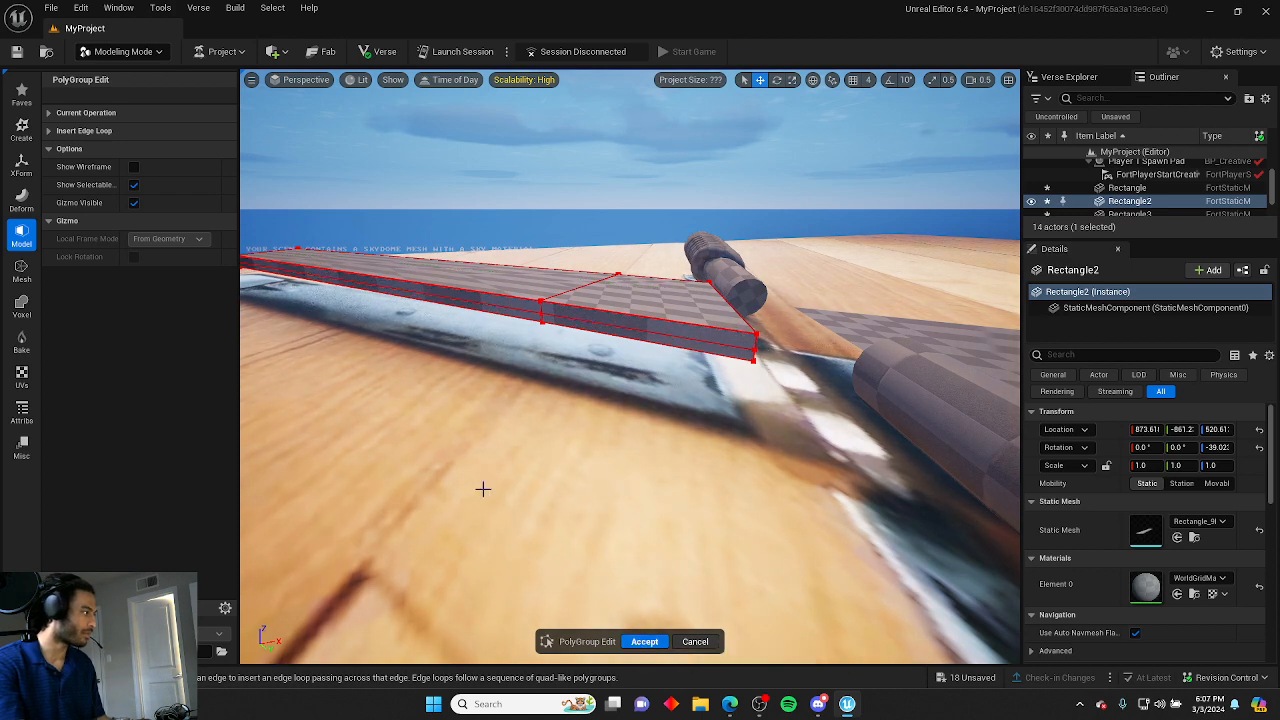
pyautogui.click(645, 642)
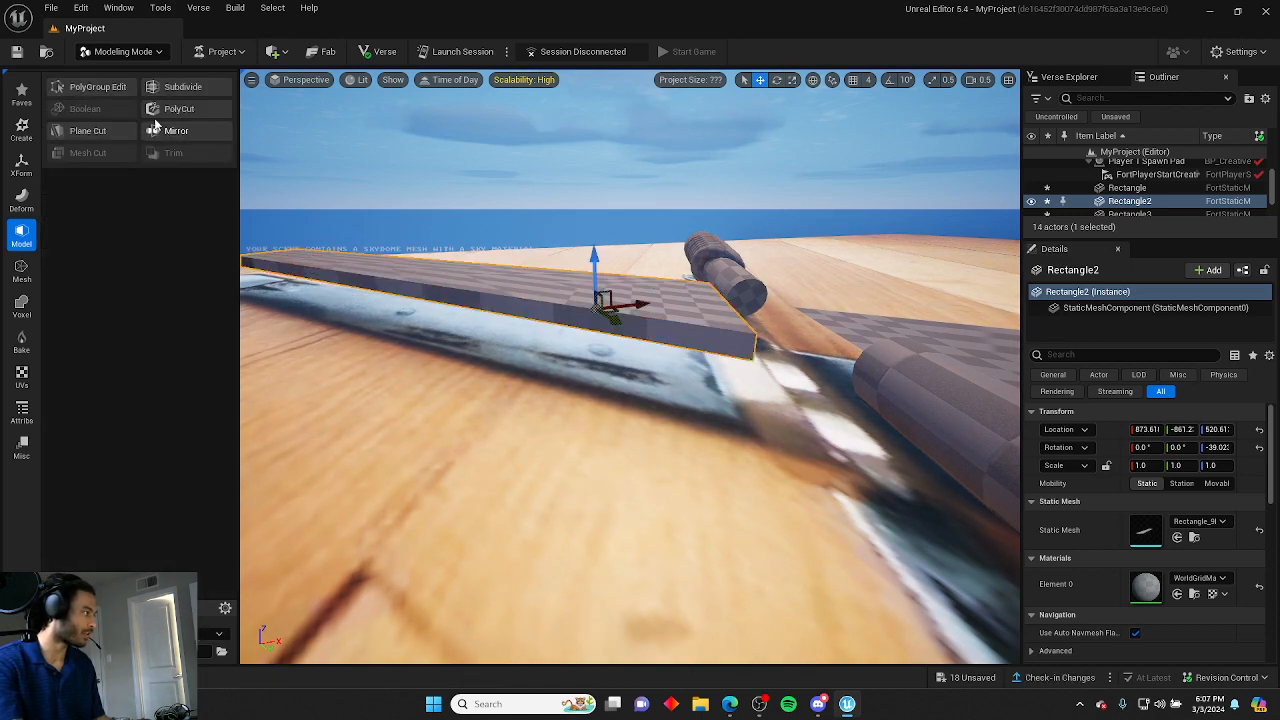
# Try moving an end edge of the blade slab near the crossguard, then undo the move.
pyautogui.click(93, 90)
pyautogui.click(688, 338)
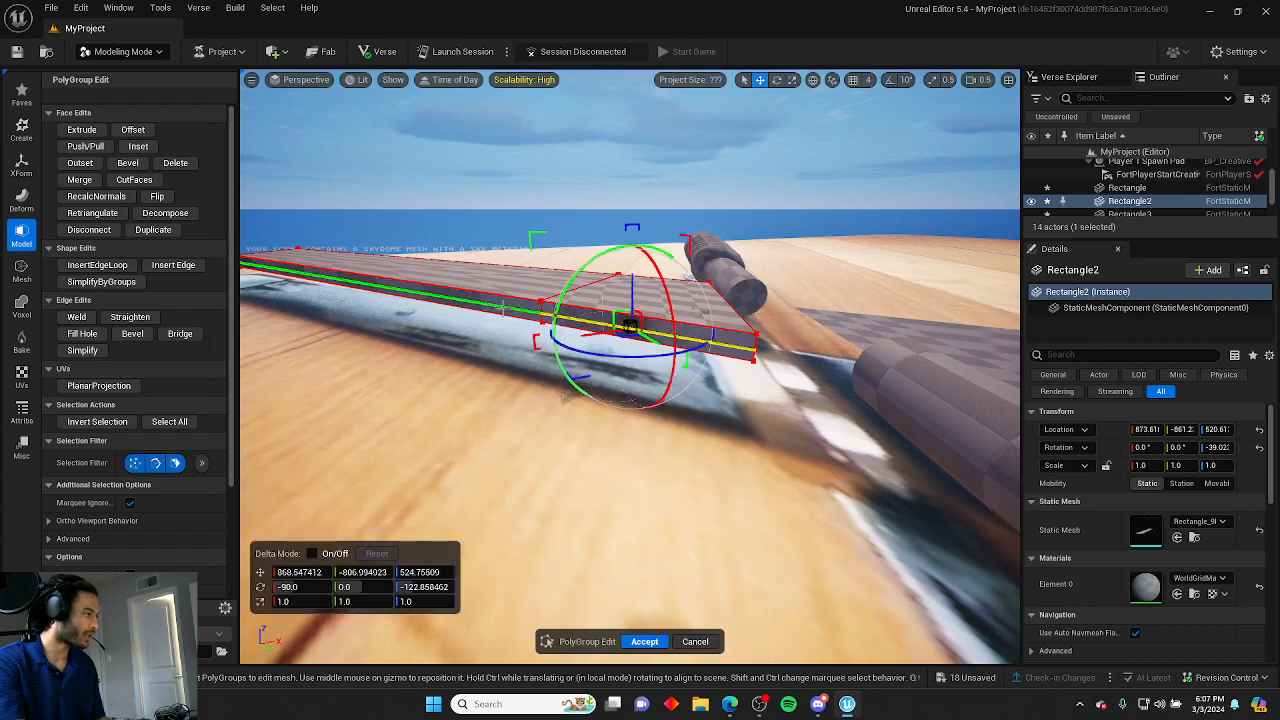
pyautogui.moveTo(511, 309); pyautogui.dragTo(497, 362, button='right')
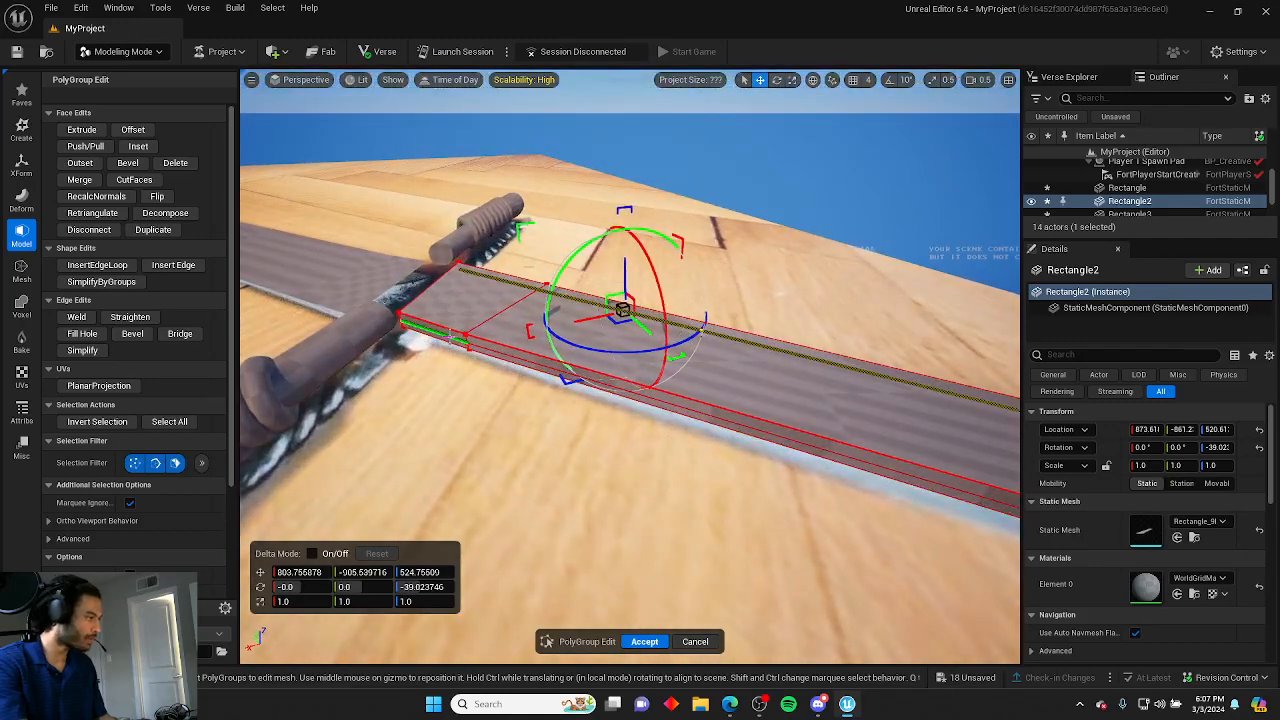
pyautogui.keyDown('shift'); pyautogui.click(489, 348); pyautogui.keyUp('shift')
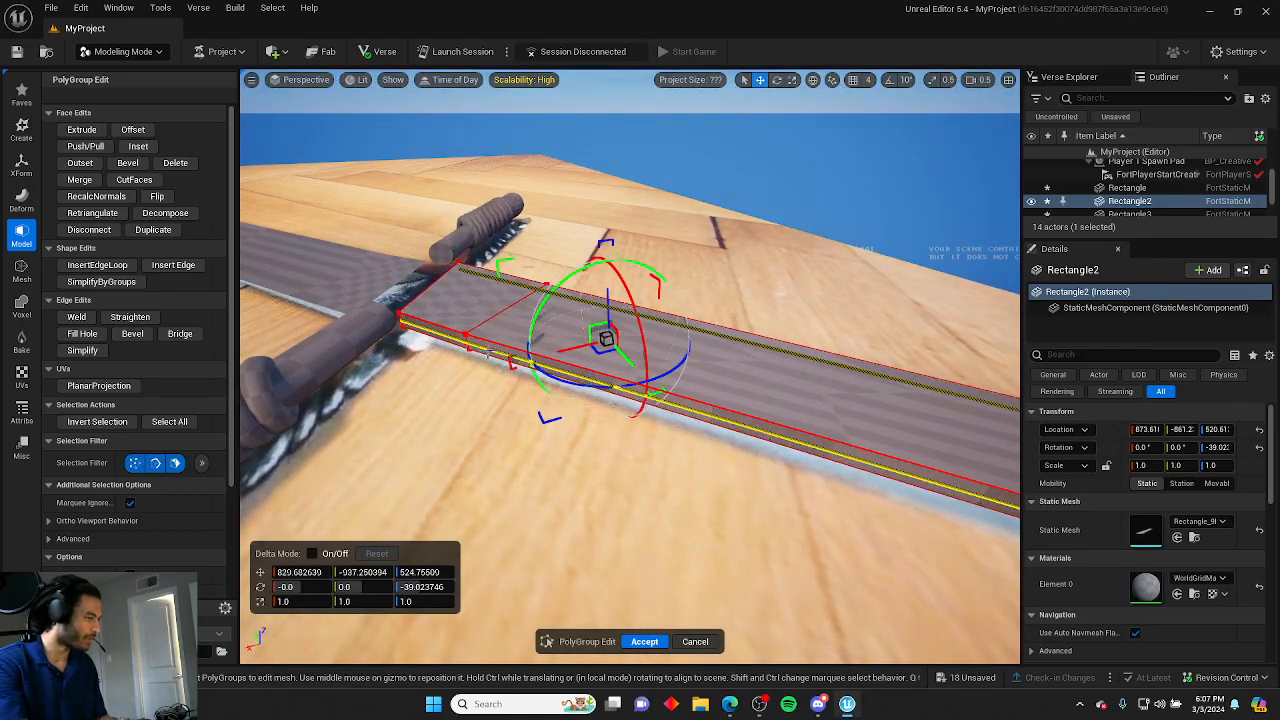
pyautogui.moveTo(489, 348); pyautogui.dragTo(701, 330, button='right')
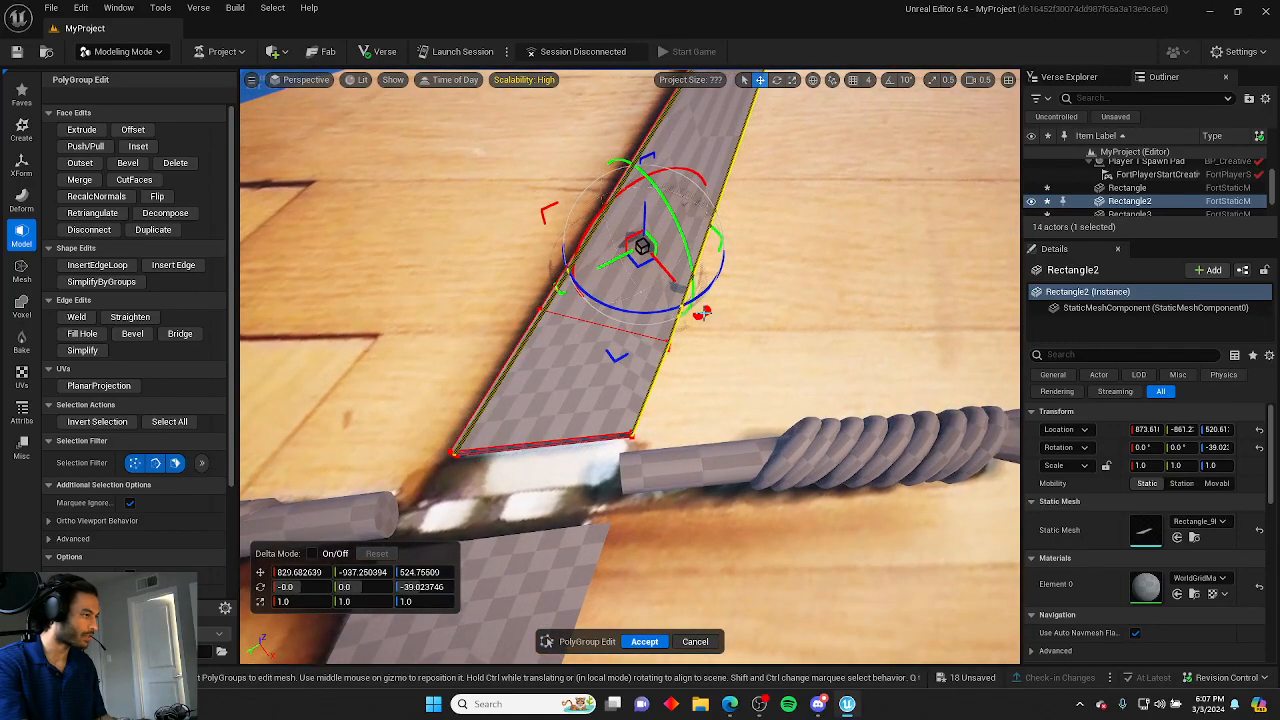
pyautogui.moveTo(703, 312); pyautogui.dragTo(709, 314)
pyautogui.moveTo(711, 315)
pyautogui.mouseDown(button='right')
pyautogui.moveTo(795, 322)
pyautogui.moveTo(835, 270)
pyautogui.moveTo(822, 284)
pyautogui.moveTo(770, 280)
pyautogui.moveTo(725, 355)
pyautogui.moveTo(715, 300)
pyautogui.moveTo(714, 315)
pyautogui.mouseUp(button='right')
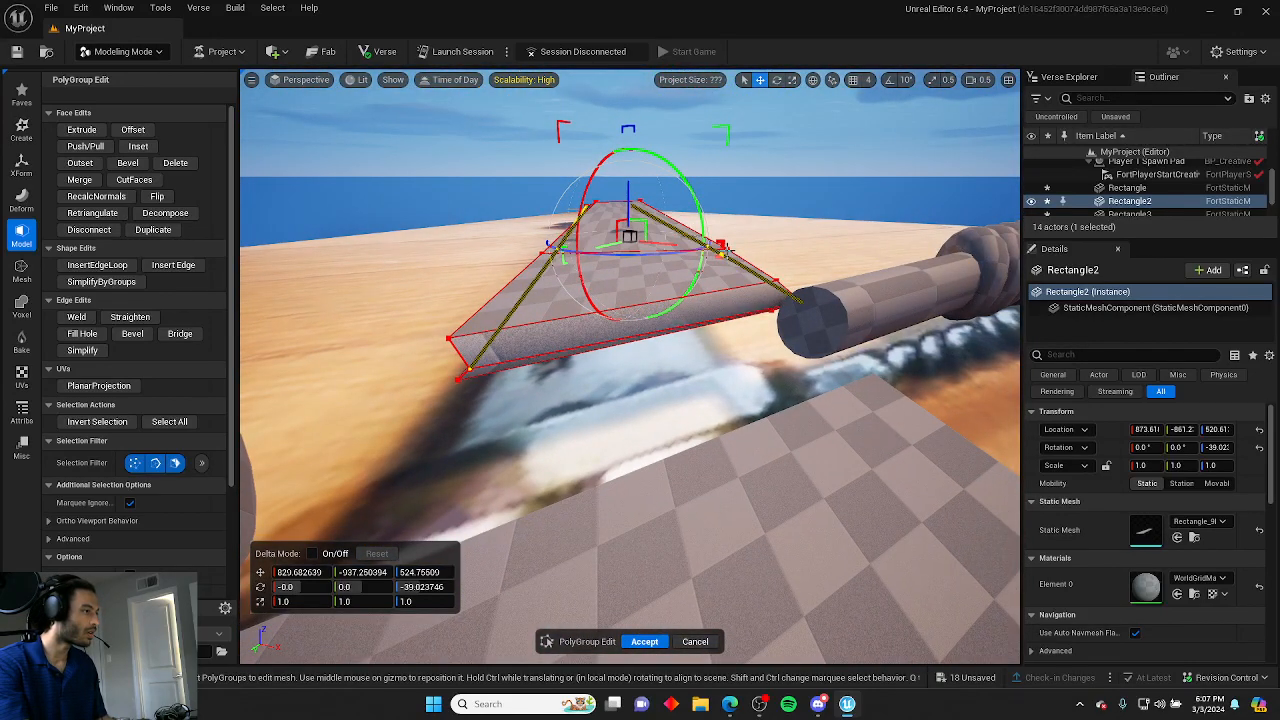
pyautogui.moveTo(723, 249); pyautogui.dragTo(717, 252)
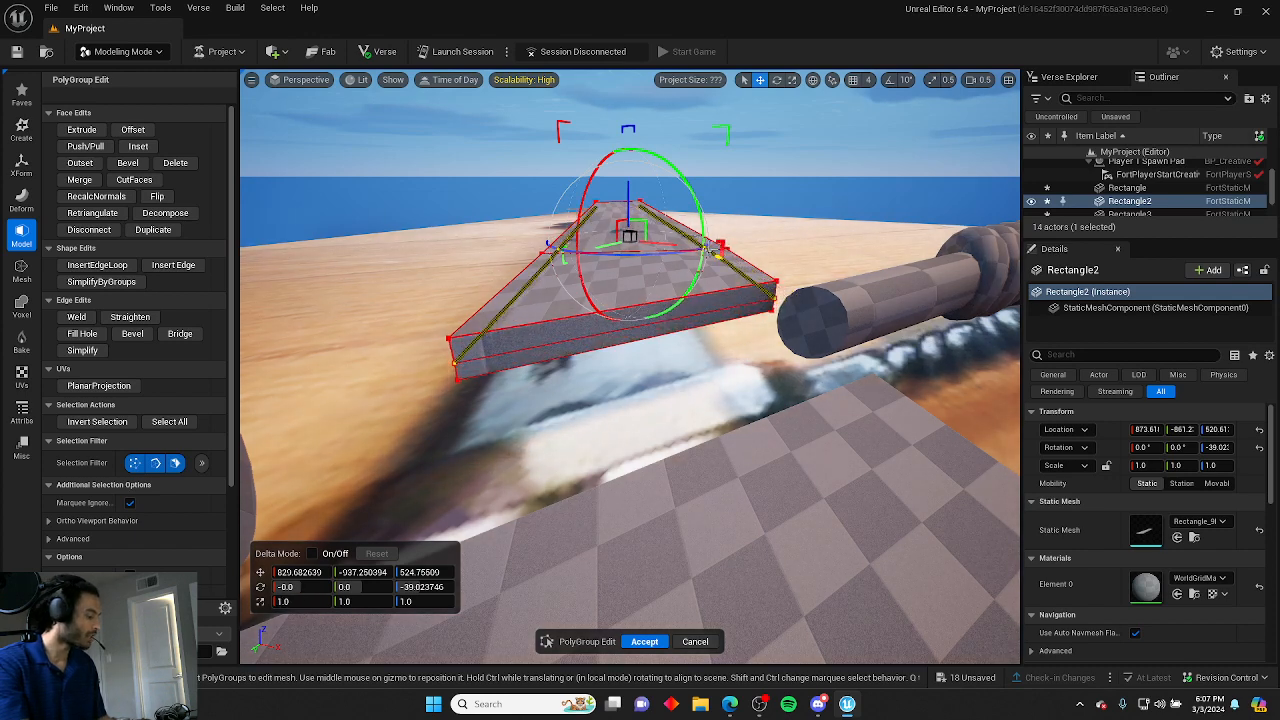
pyautogui.hotkey('ctrl', 'z')
# Turn on grid snapping and move the blade slab's long side edge inward by one snap step.
pyautogui.click(778, 181)
pyautogui.moveTo(778, 181); pyautogui.dragTo(838, 180, button='right')
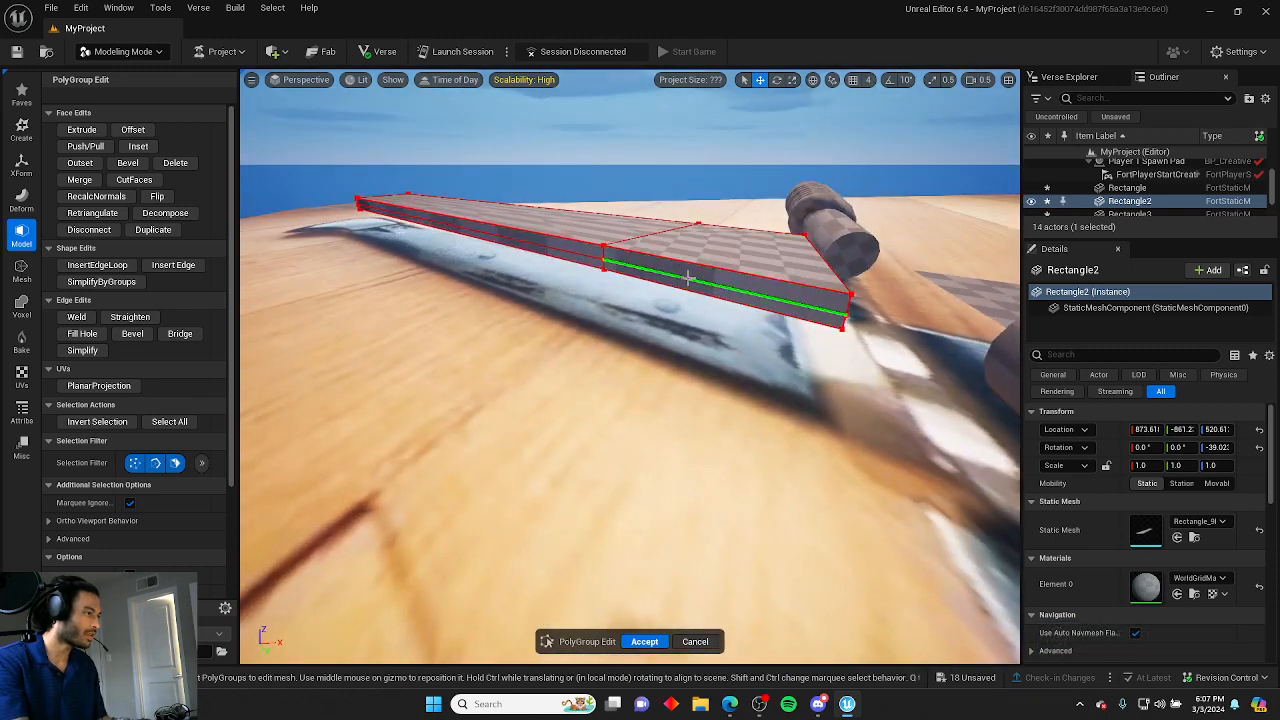
pyautogui.click(688, 278)
pyautogui.keyDown('shift'); pyautogui.click(563, 250); pyautogui.keyUp('shift')
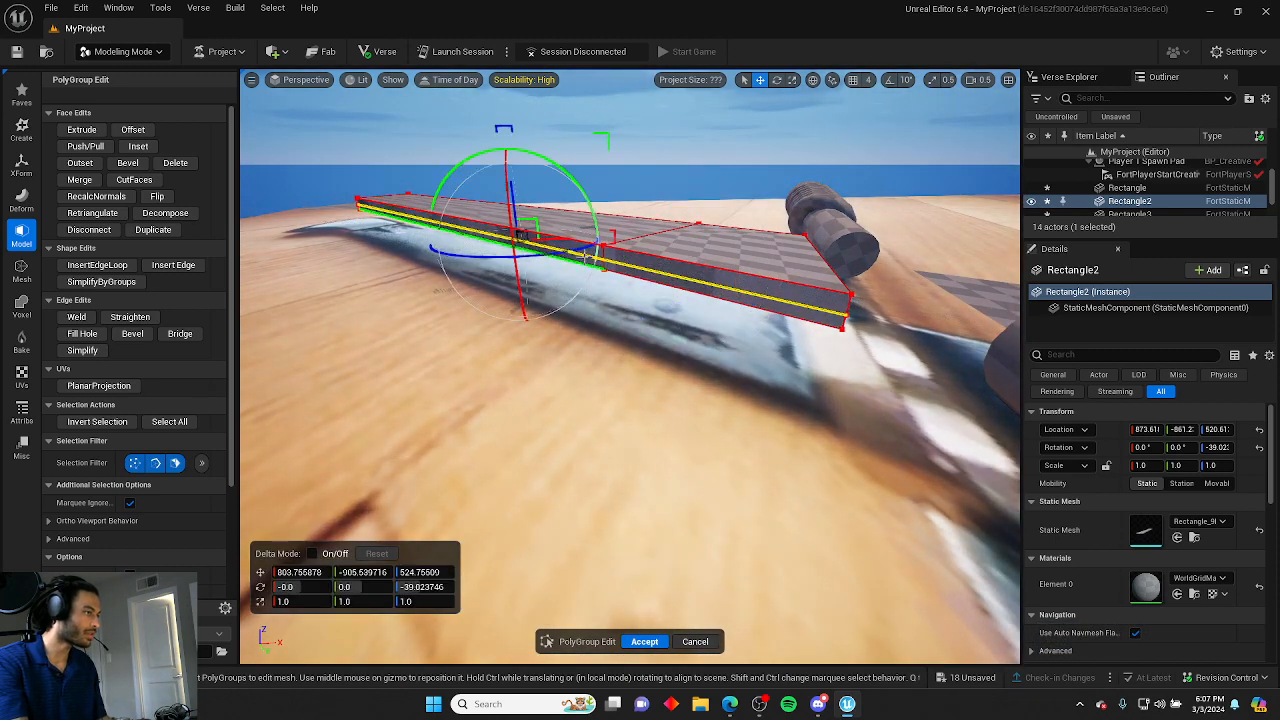
pyautogui.click(854, 80)
pyautogui.moveTo(715, 351)
pyautogui.mouseDown(button='right')
pyautogui.moveTo(690, 351)
pyautogui.moveTo(715, 351)
pyautogui.mouseUp(button='right')
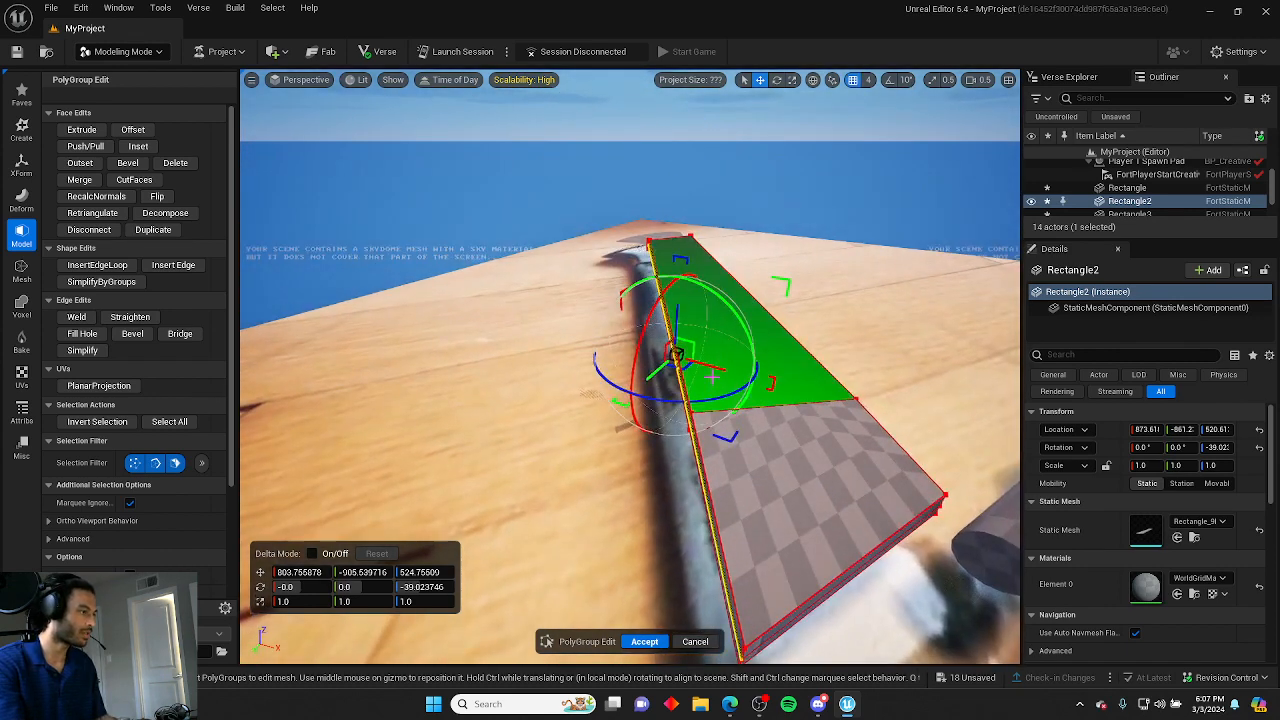
pyautogui.moveTo(717, 367); pyautogui.dragTo(699, 367)
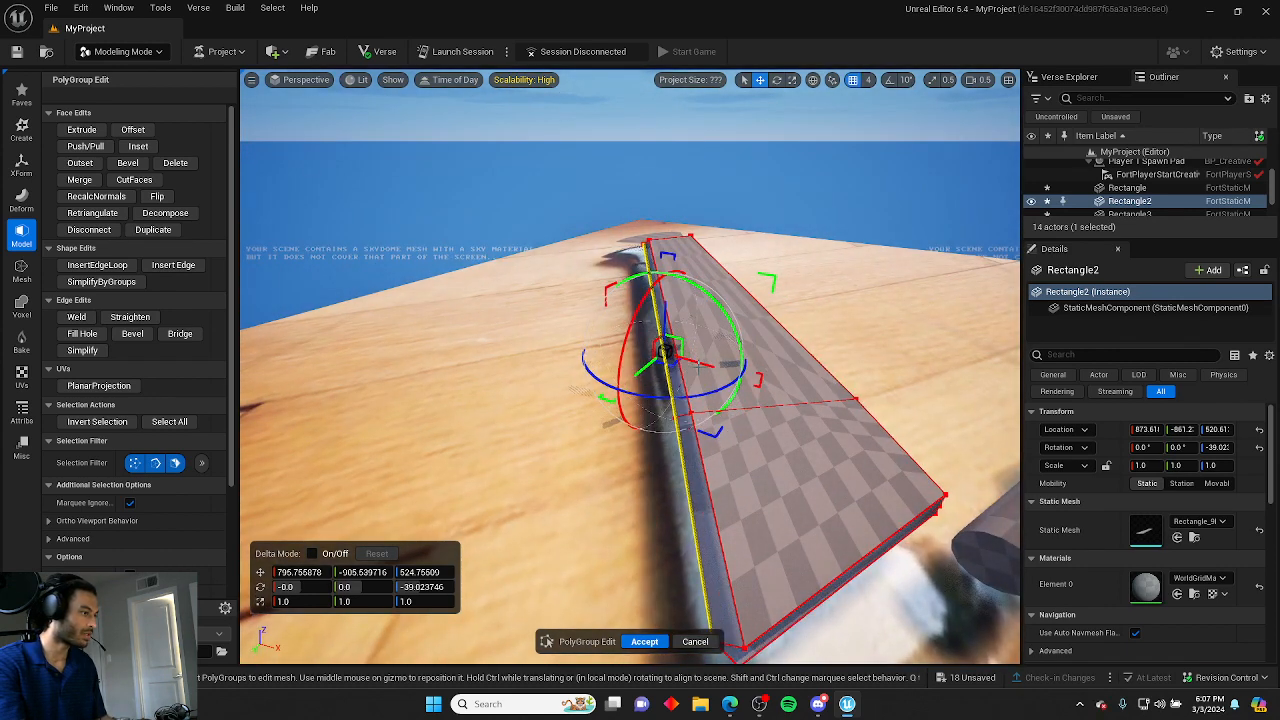
# Fly around the blade slab and select its edges near the crossguard.
pyautogui.click(863, 285)
pyautogui.press('d')
pyautogui.moveTo(863, 285); pyautogui.dragTo(690, 286, button='right')
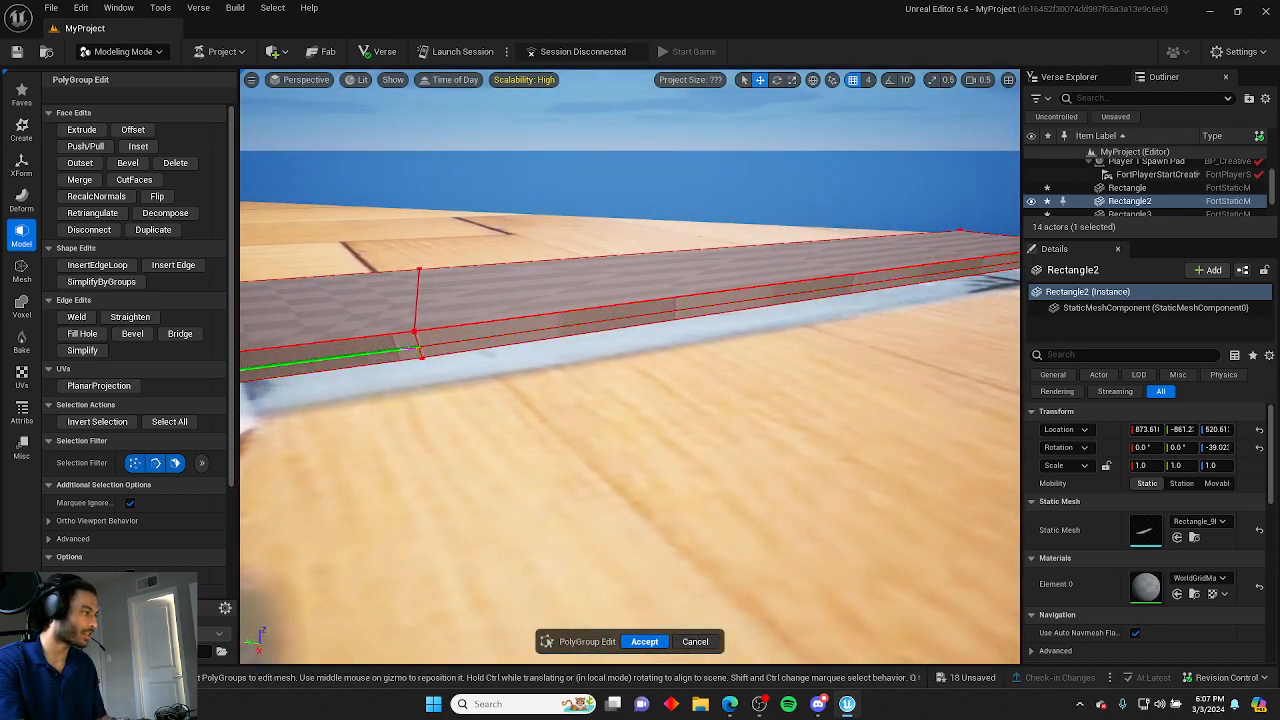
pyautogui.click(330, 360)
pyautogui.keyDown('shift'); pyautogui.click(484, 338); pyautogui.keyUp('shift')
pyautogui.moveTo(484, 338); pyautogui.dragTo(655, 384, button='right')
pyautogui.press('s')
pyautogui.press('a')
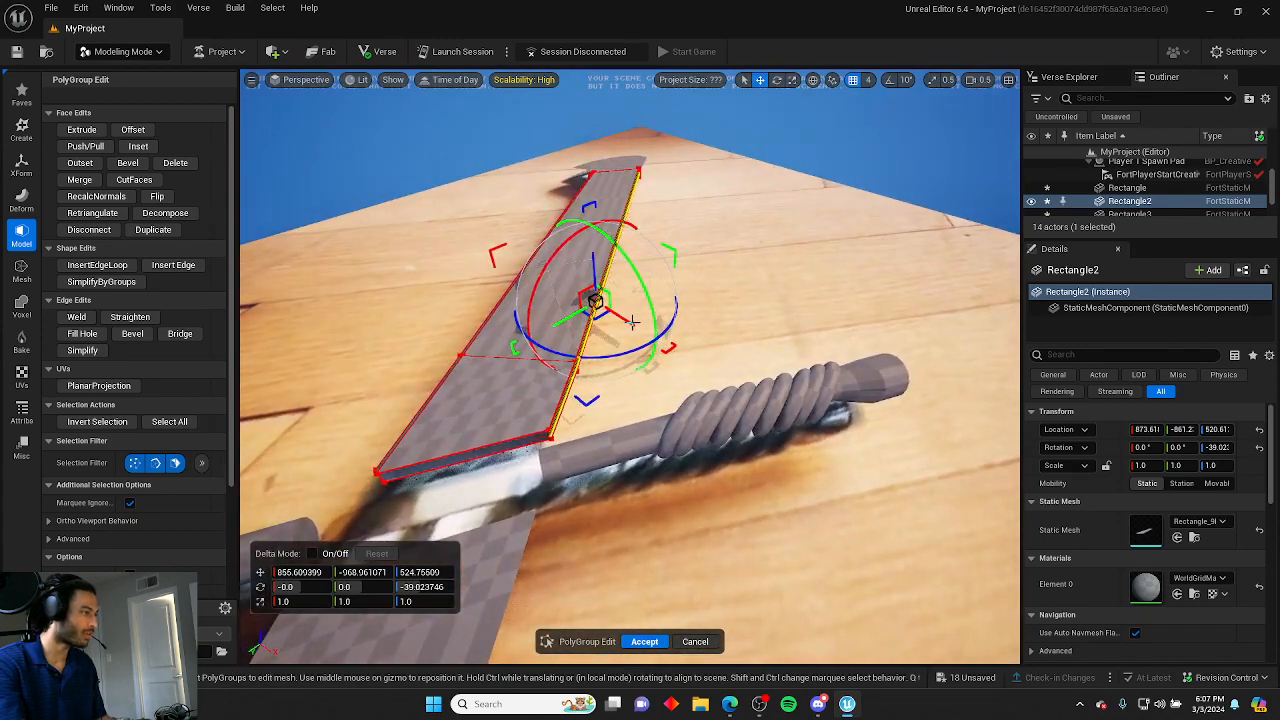
# Try moving an edge at the blade's crossguard end, then undo the transform.
pyautogui.click(709, 260)
pyautogui.moveTo(709, 260); pyautogui.dragTo(688, 283, button='right')
pyautogui.press('a')
pyautogui.press('w')
pyautogui.click(593, 186)
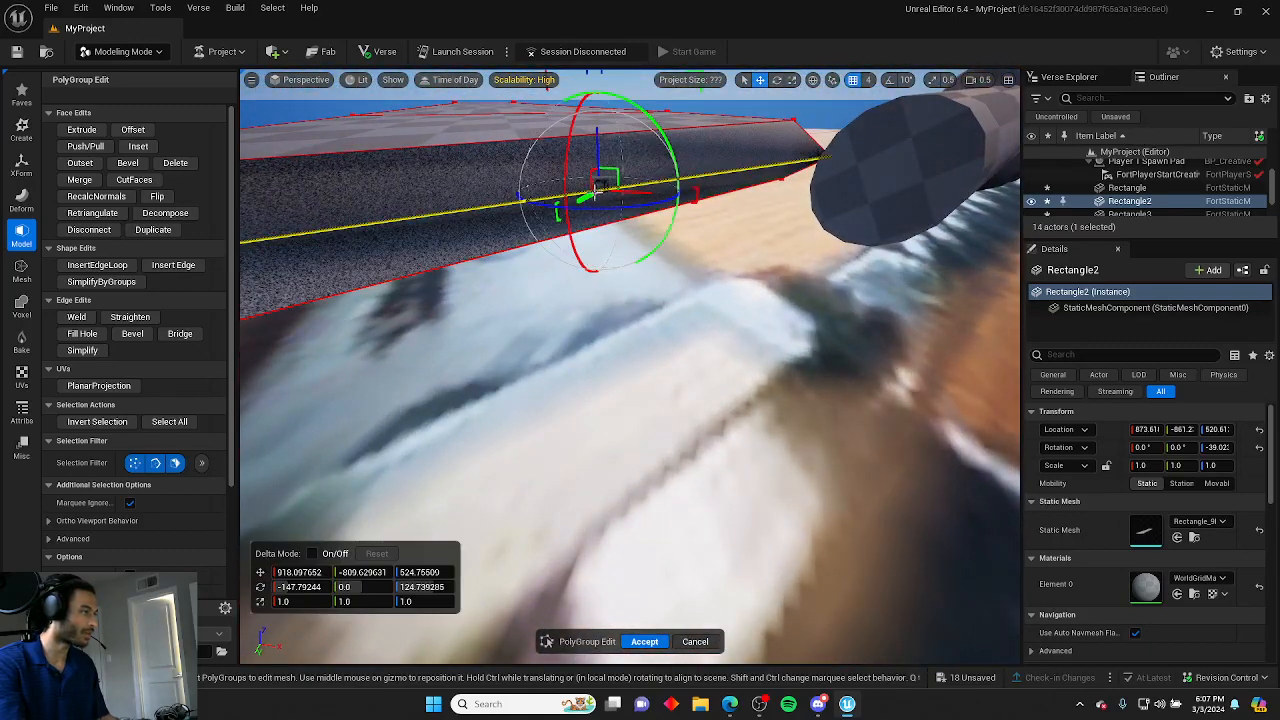
pyautogui.moveTo(593, 186); pyautogui.dragTo(637, 352, button='right')
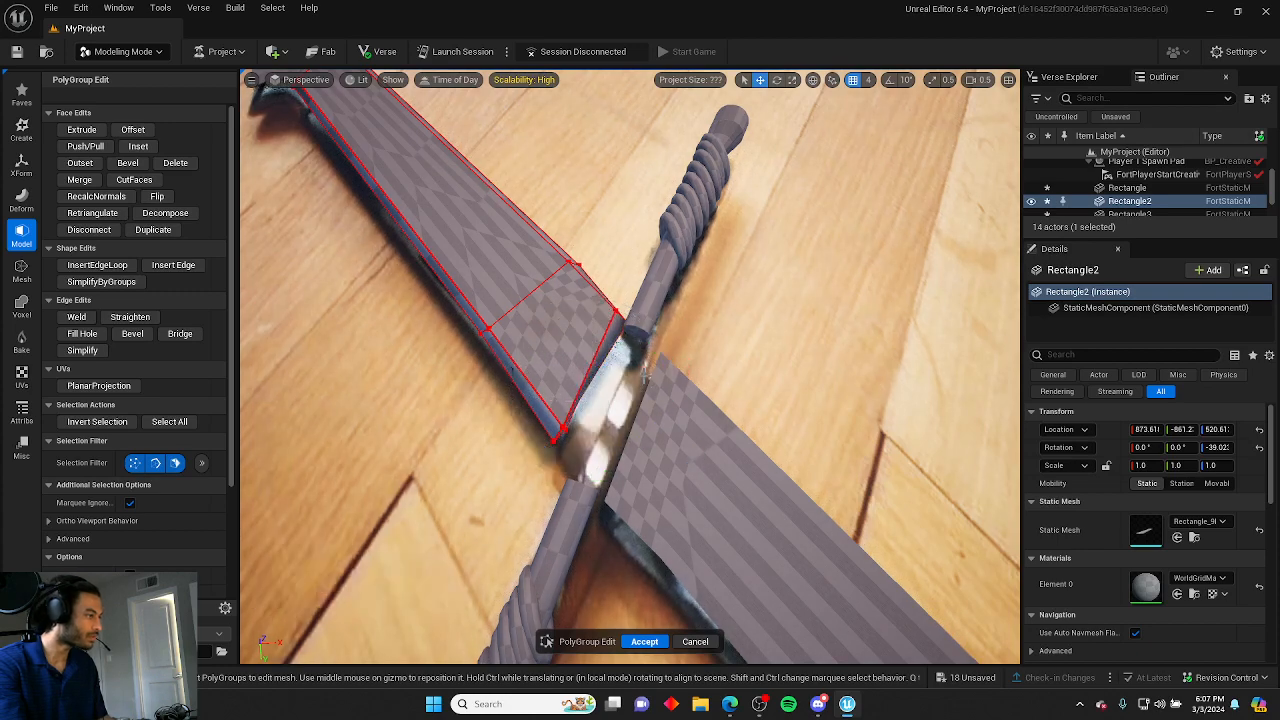
pyautogui.hotkey('ctrl', 'z')
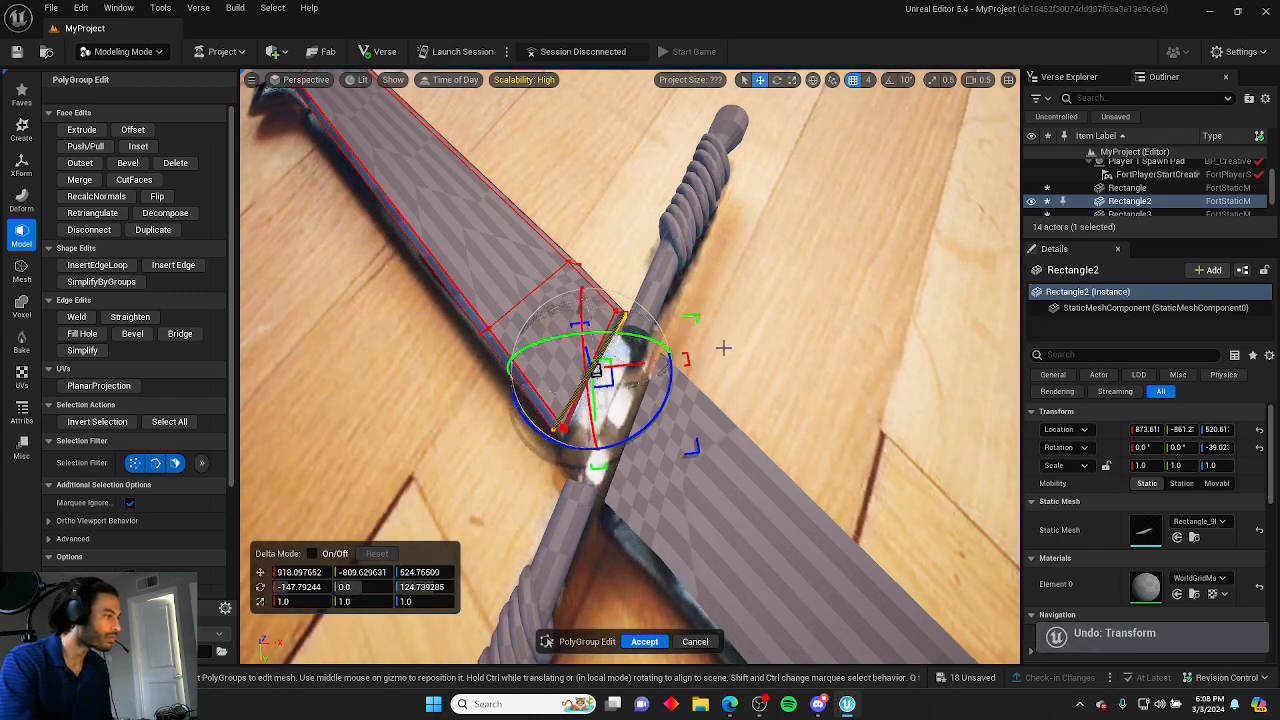
# Undo the recent edge clicks and selections on the blade slab.
pyautogui.click(720, 342)
pyautogui.moveTo(720, 342); pyautogui.dragTo(650, 354, button='right')
pyautogui.press('w')
pyautogui.press('e')
pyautogui.press('d')
pyautogui.hotkey('ctrl', 'z')
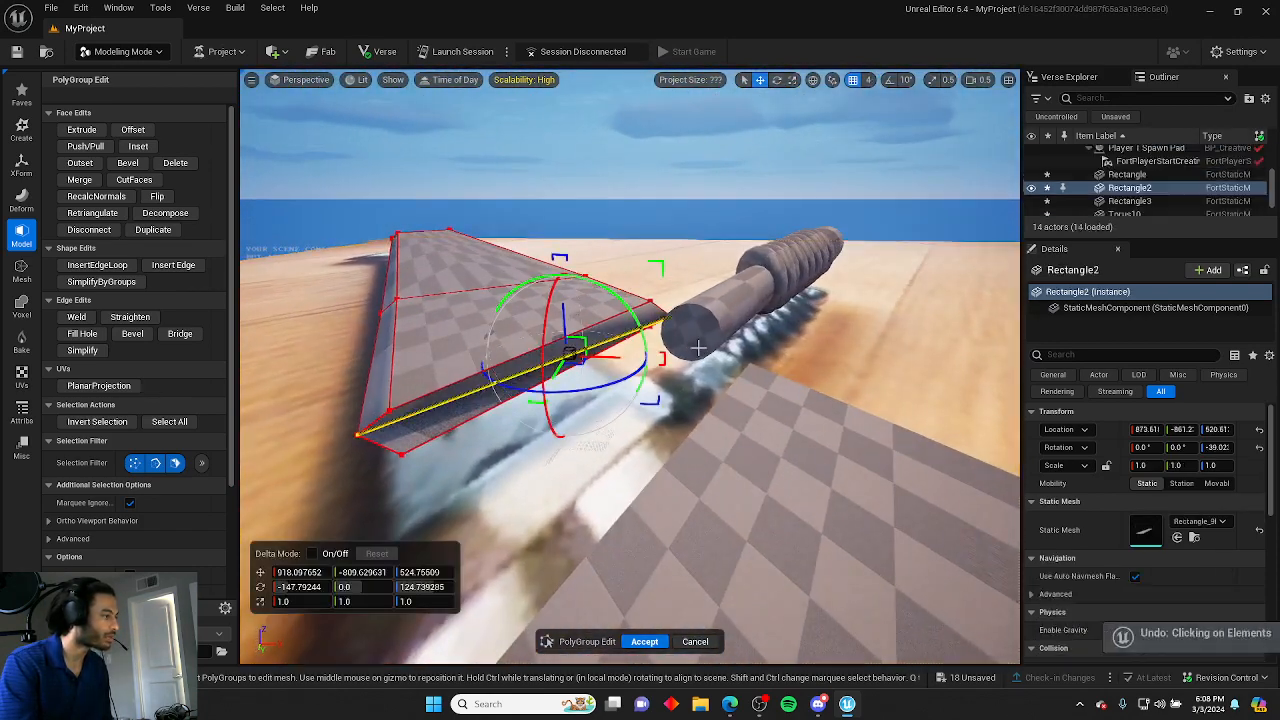
pyautogui.hotkey('ctrl', 'z')
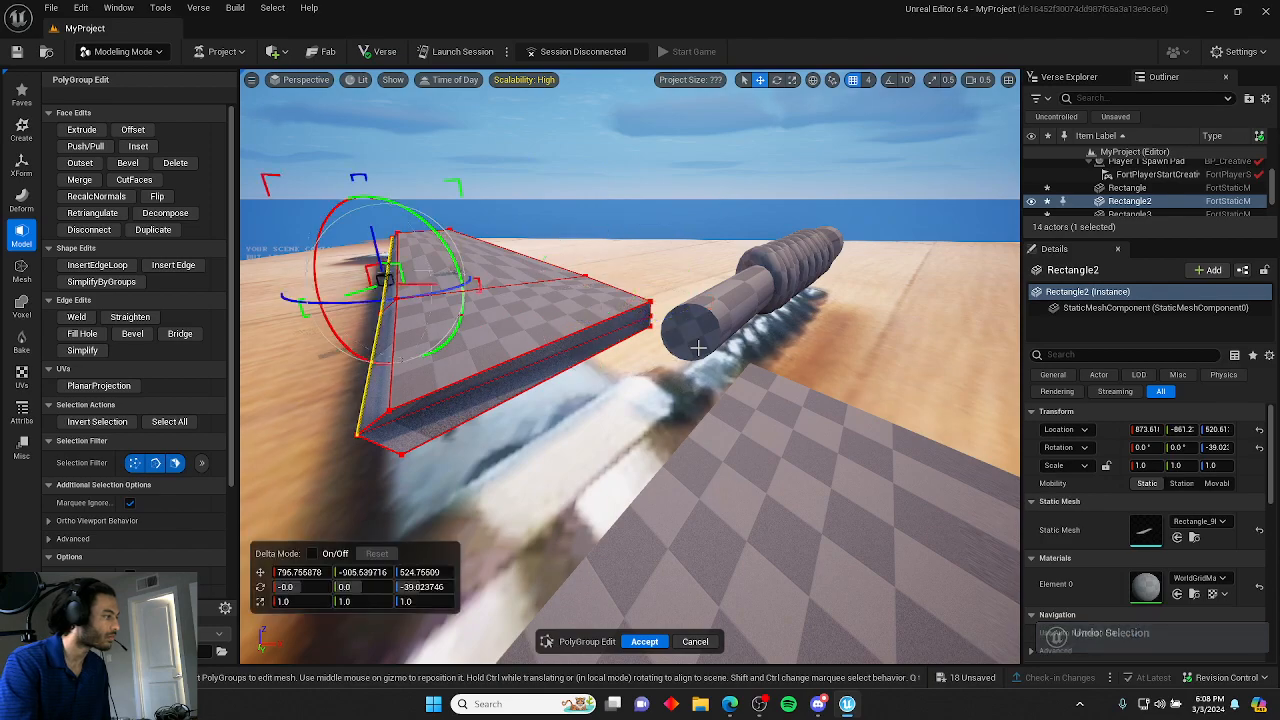
pyautogui.hotkey('ctrl', 'z')
# Fly around the blade slab to inspect its side faces and crossguard end.
pyautogui.press('w')
pyautogui.moveTo(697, 348); pyautogui.dragTo(768, 345, button='right')
pyautogui.press('e')
pyautogui.press('s')
pyautogui.press('a')
pyautogui.press('w')
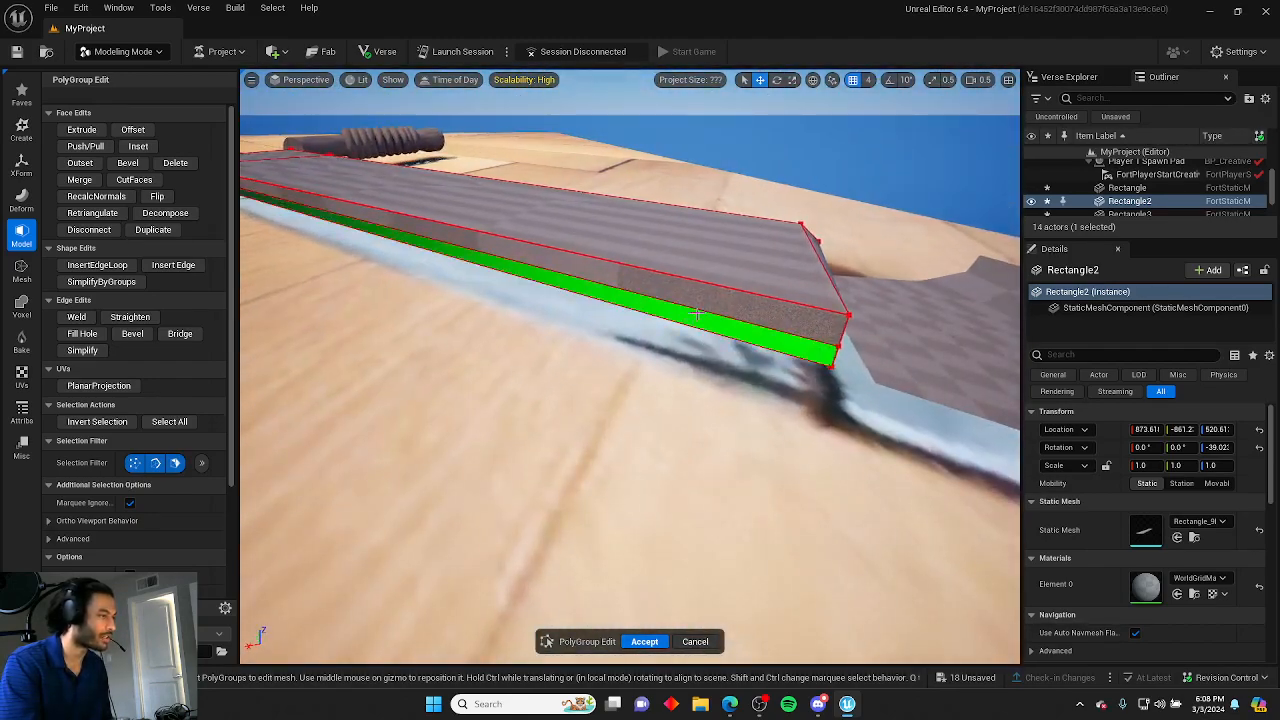
pyautogui.moveTo(695, 313); pyautogui.dragTo(693, 338, button='right')
pyautogui.press('s')
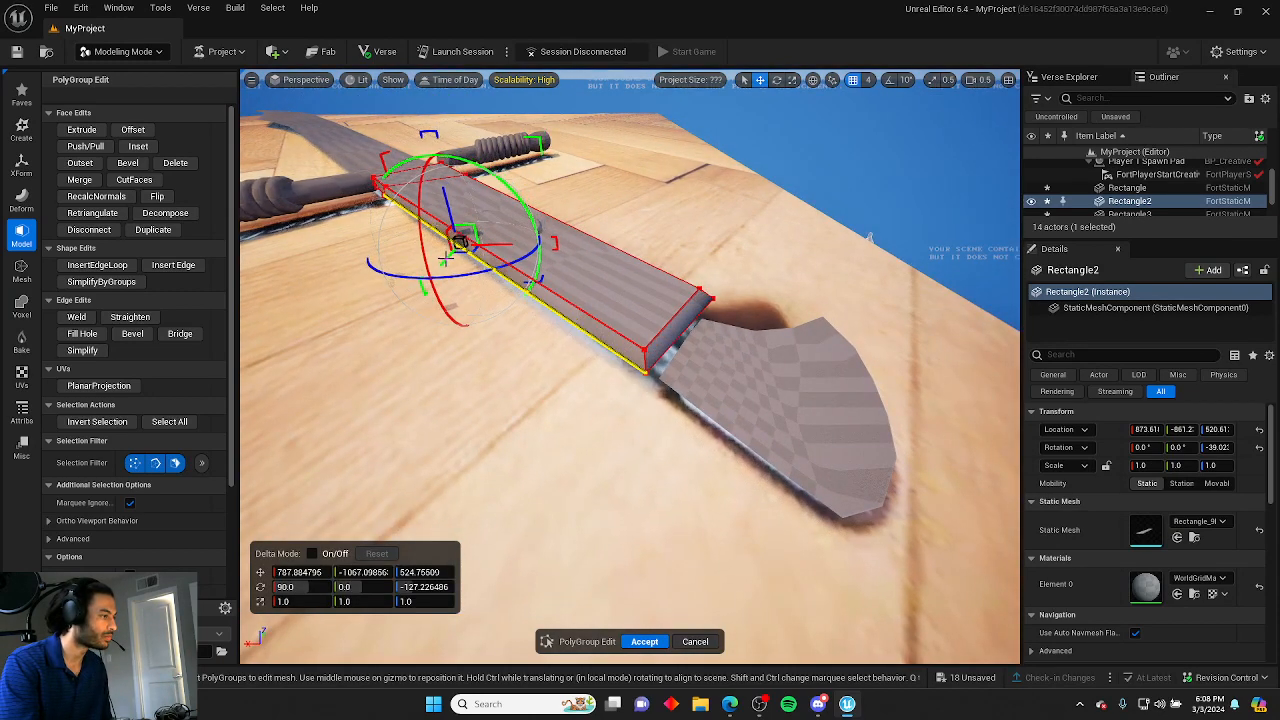
pyautogui.press('w')
pyautogui.moveTo(693, 338); pyautogui.dragTo(830, 320, button='right')
pyautogui.press('s')
pyautogui.press('w')
pyautogui.press('a')
pyautogui.press('w')
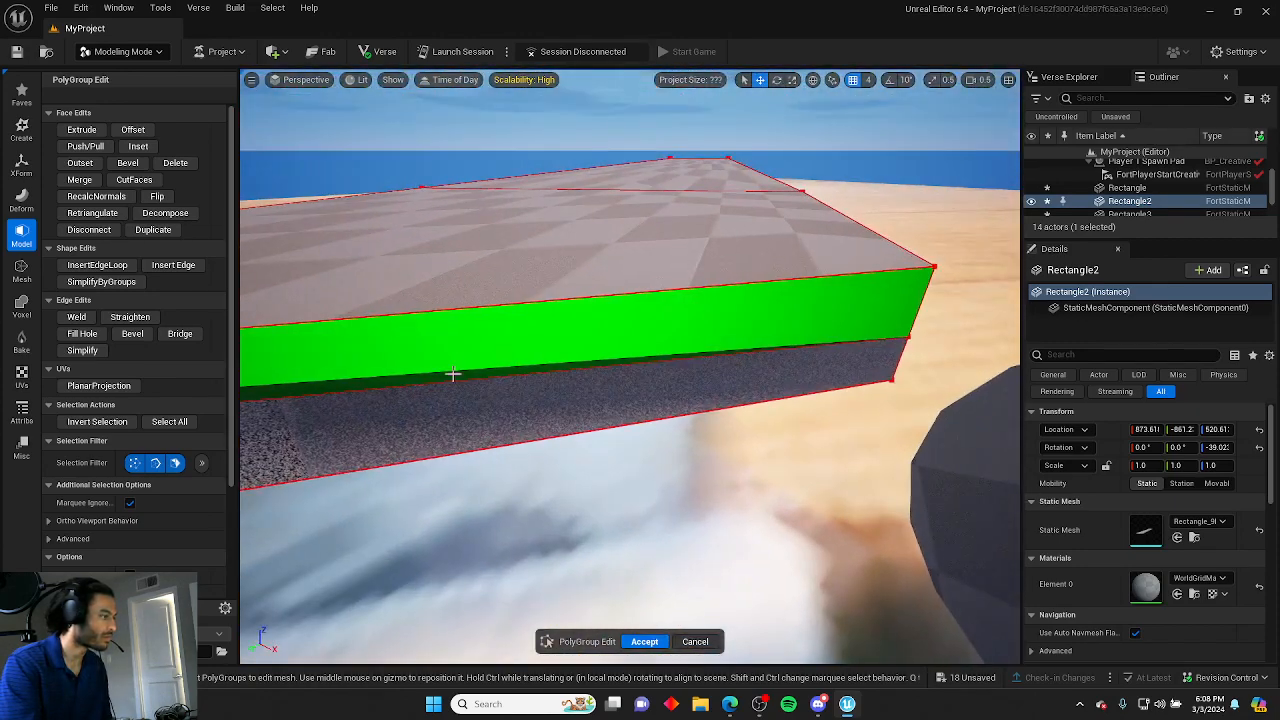
# Select edges at the blade's crossguard end, undoing one selection, to prepare reshaping the blade.
pyautogui.click(452, 380)
pyautogui.moveTo(454, 392); pyautogui.dragTo(434, 454, button='right')
pyautogui.press('s')
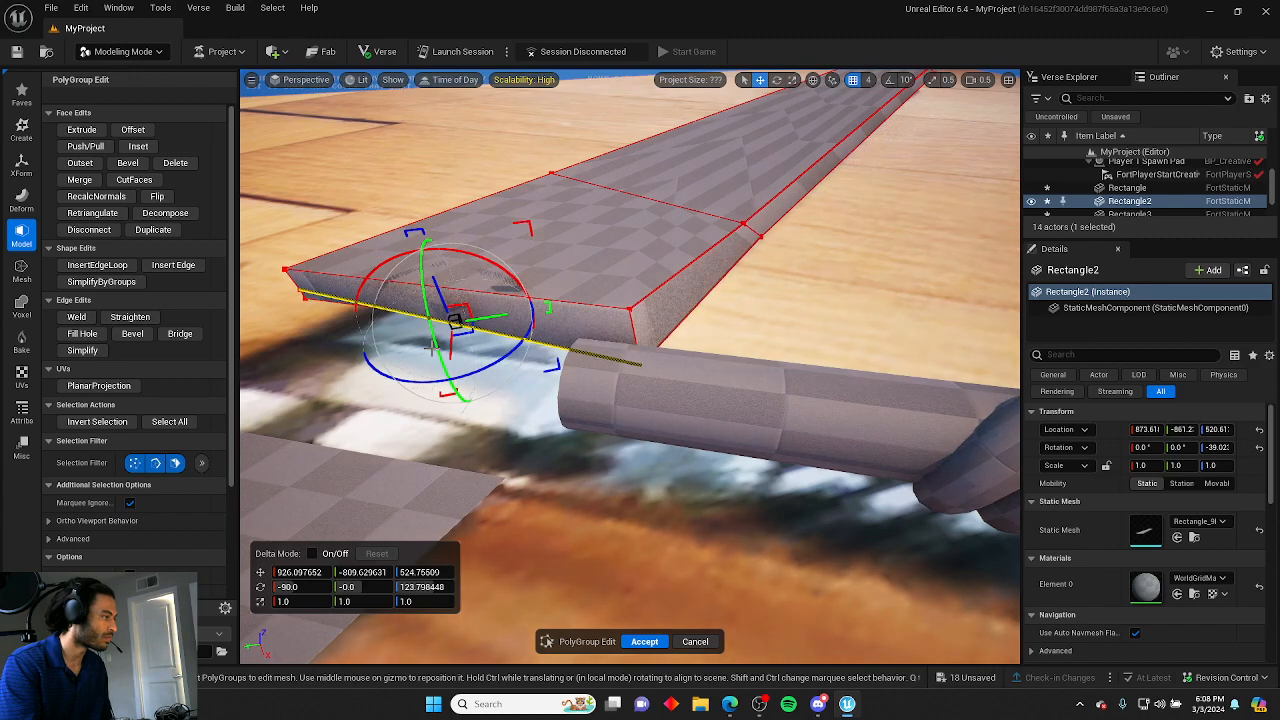
pyautogui.hotkey('ctrl', 'z')
pyautogui.moveTo(437, 350); pyautogui.dragTo(518, 274, button='right')
pyautogui.press('a')
pyautogui.click(477, 323)
pyautogui.click(530, 253)
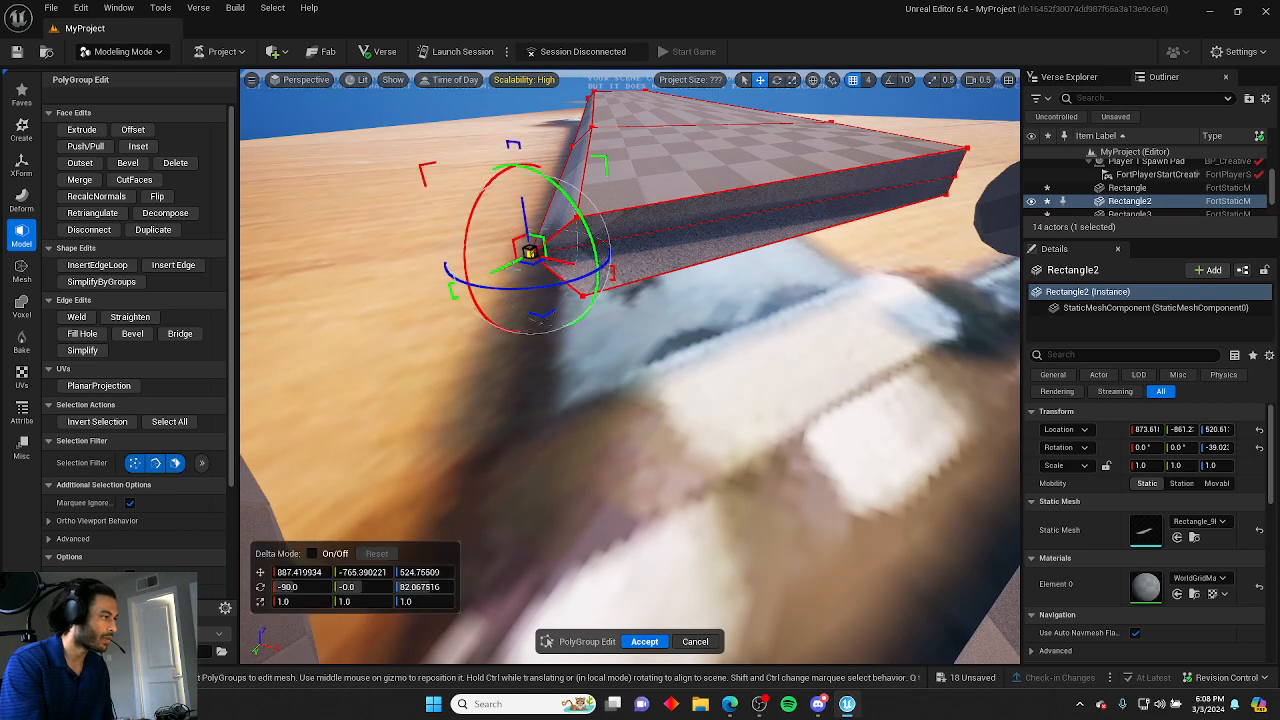
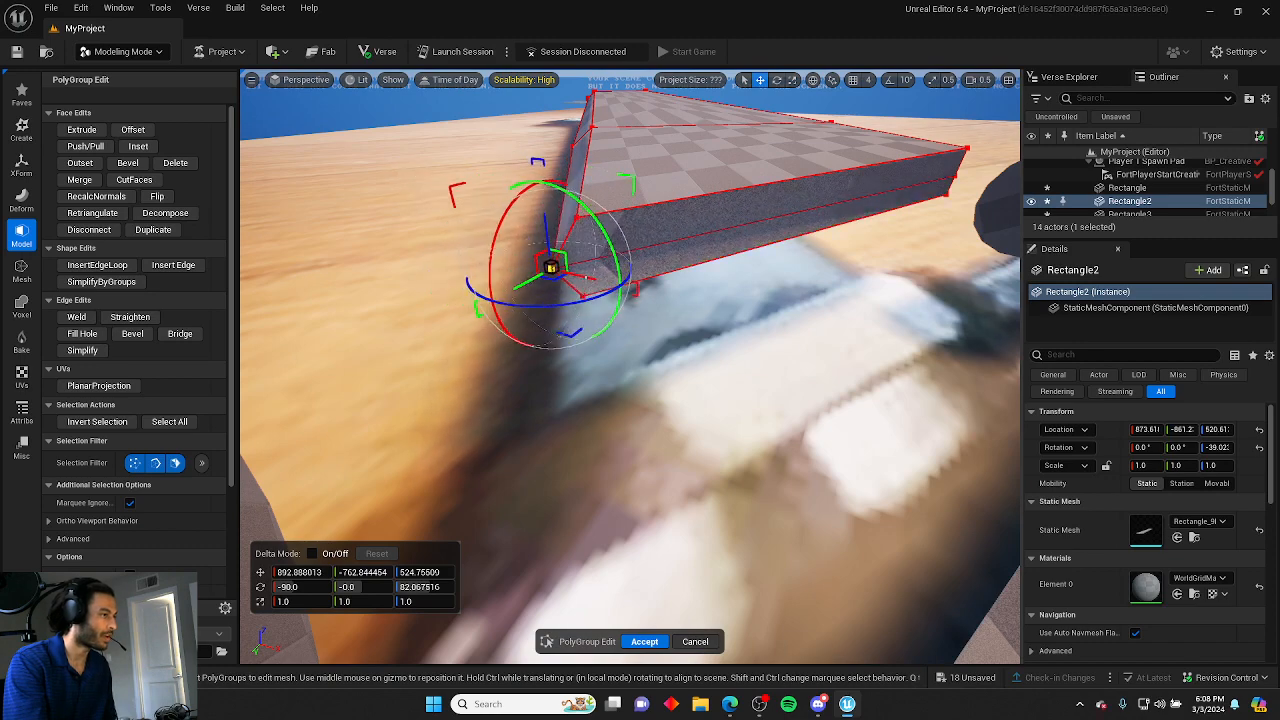
# Inspect the blade slab from several angles, selecting faces and edges along its crossguard end.
pyautogui.moveTo(600, 320); pyautogui.dragTo(561, 390, button='right')
pyautogui.click(555, 379)
pyautogui.click(691, 376)
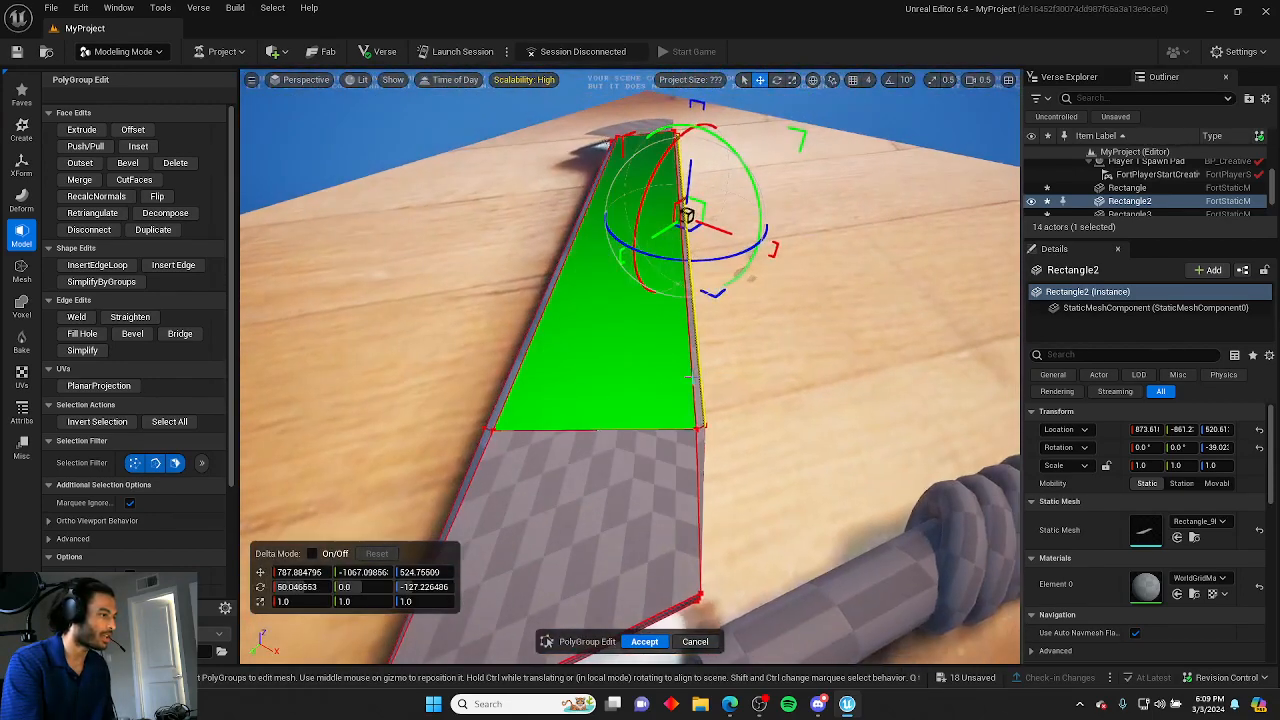
pyautogui.click(764, 380)
pyautogui.moveTo(764, 380); pyautogui.dragTo(757, 386, button='right')
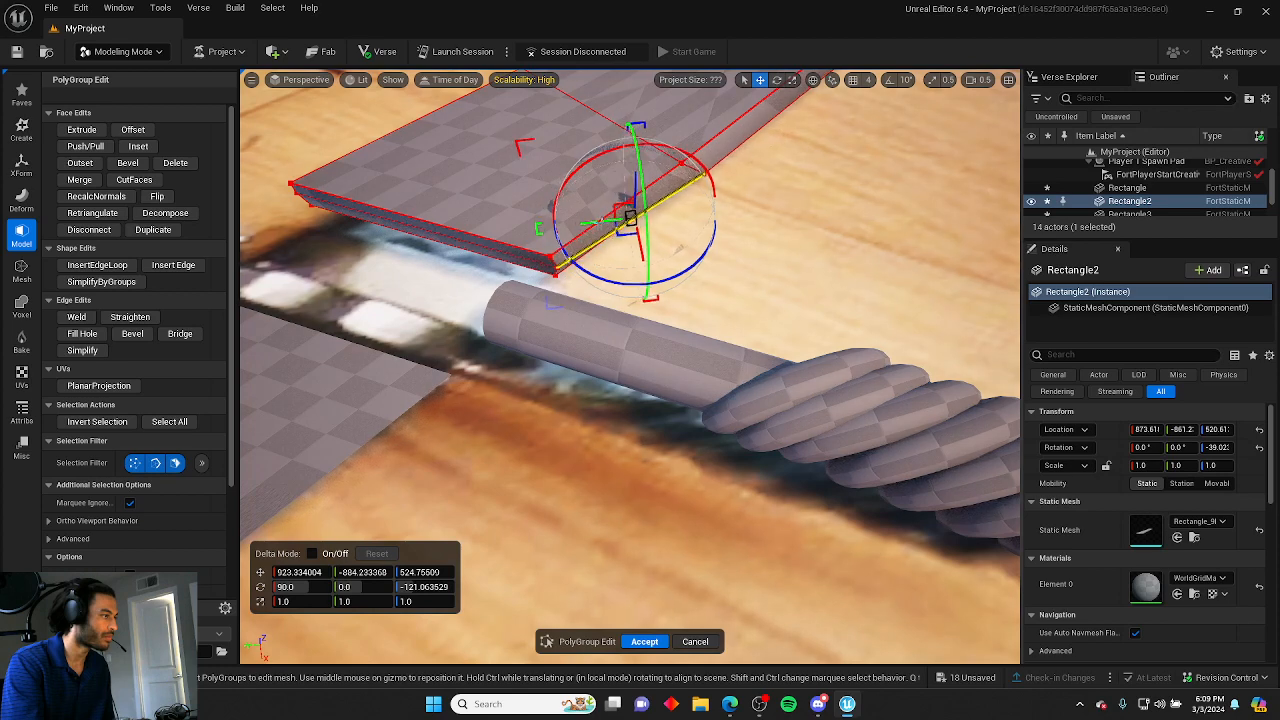
pyautogui.click(729, 254)
pyautogui.moveTo(729, 254); pyautogui.dragTo(715, 250, button='right')
pyautogui.click(613, 212)
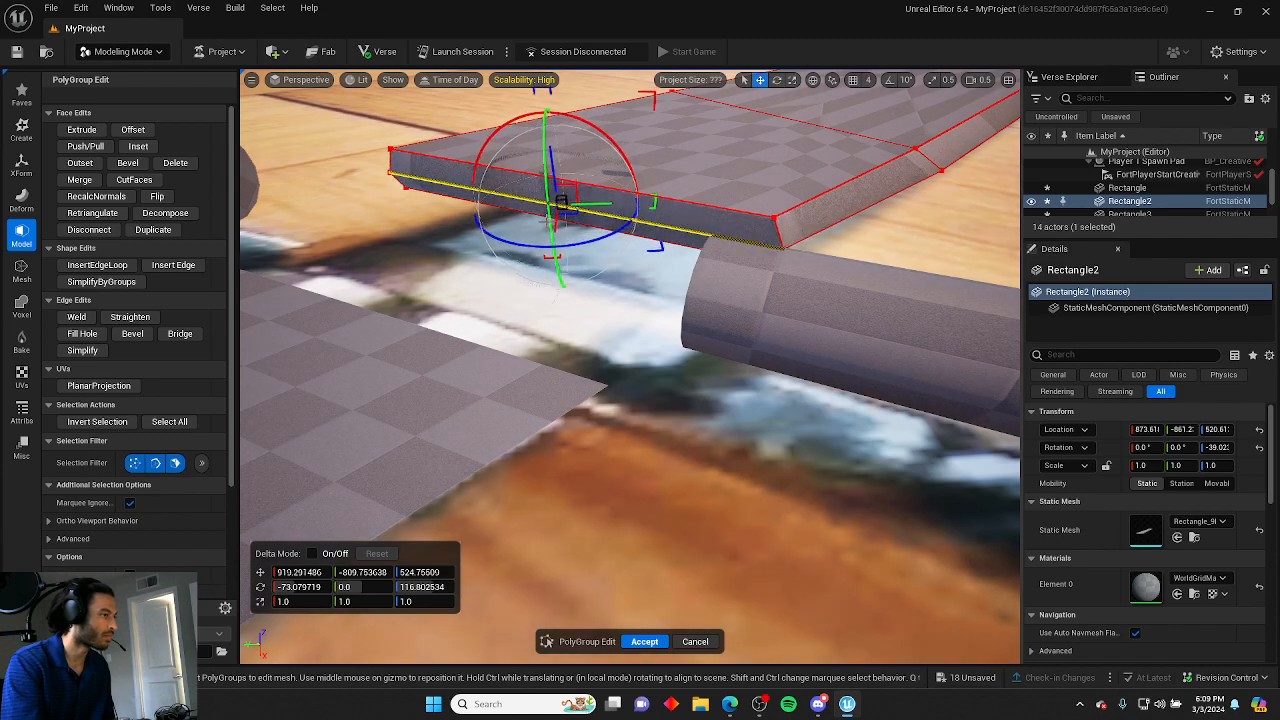
pyautogui.click(978, 209)
pyautogui.moveTo(978, 209); pyautogui.dragTo(1150, 188, button='right')
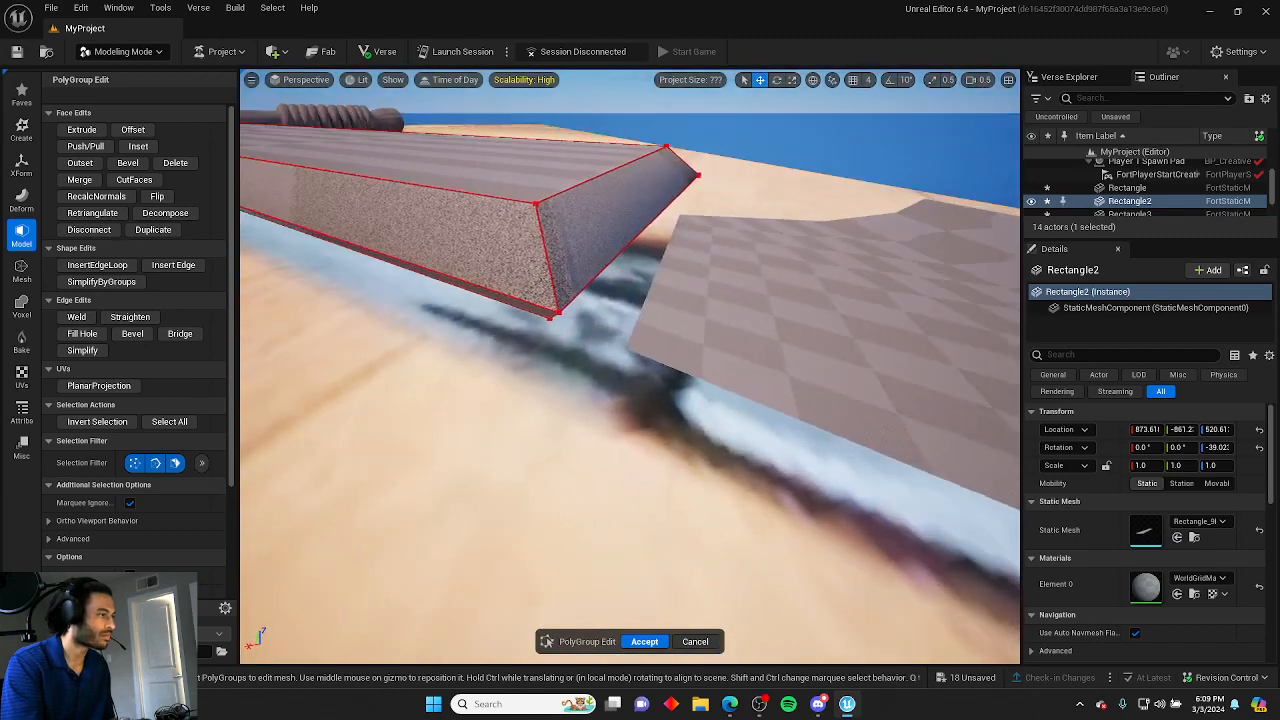
# Move an edge at the blade's crossguard end slightly and accept the PolyGroup edit.
pyautogui.click(647, 230)
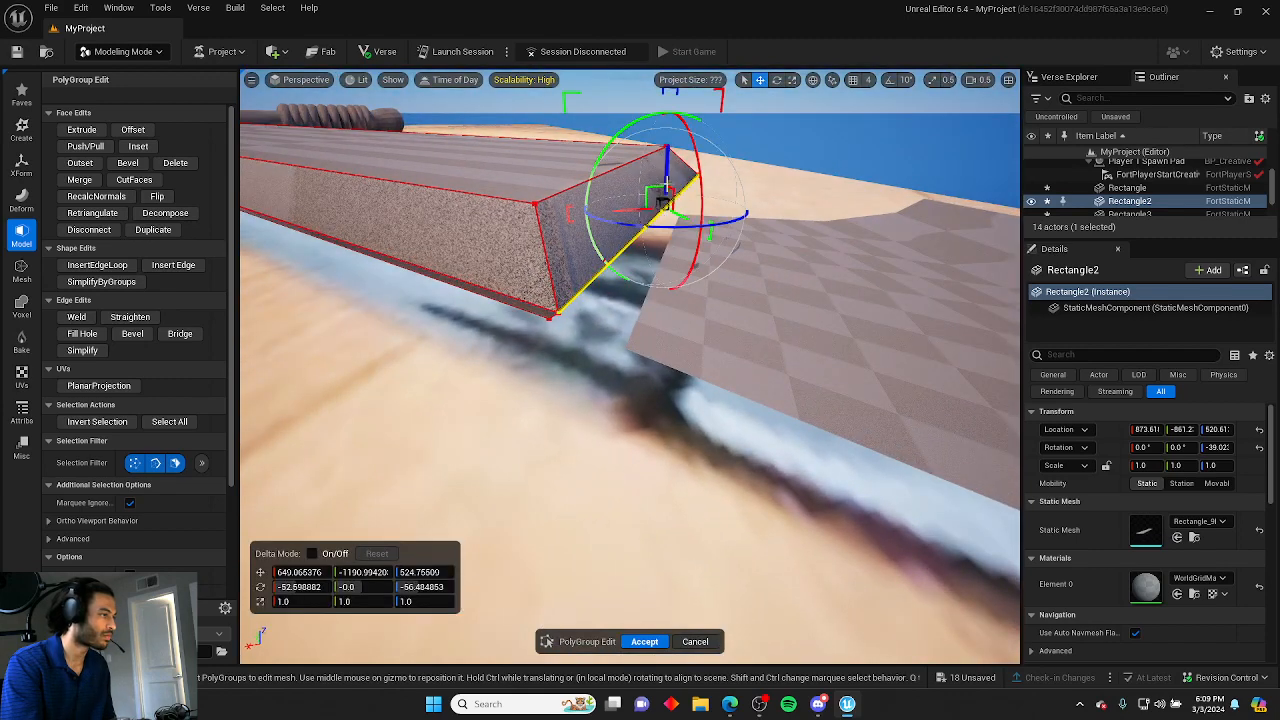
pyautogui.moveTo(667, 162); pyautogui.dragTo(667, 155)
pyautogui.click(779, 143)
pyautogui.moveTo(779, 143); pyautogui.dragTo(690, 180, button='right')
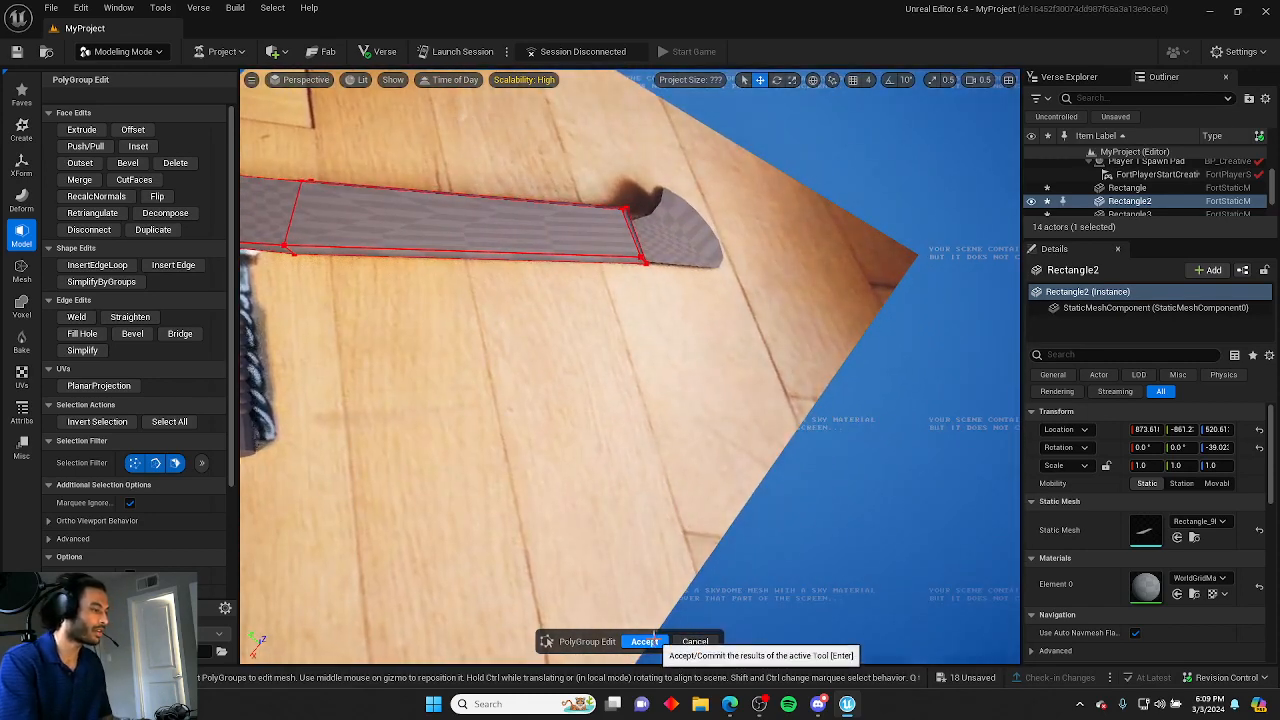
pyautogui.click(646, 641)
# Select the crossguard mesh and start PolyGroup Edit on it.
pyautogui.click(682, 236)
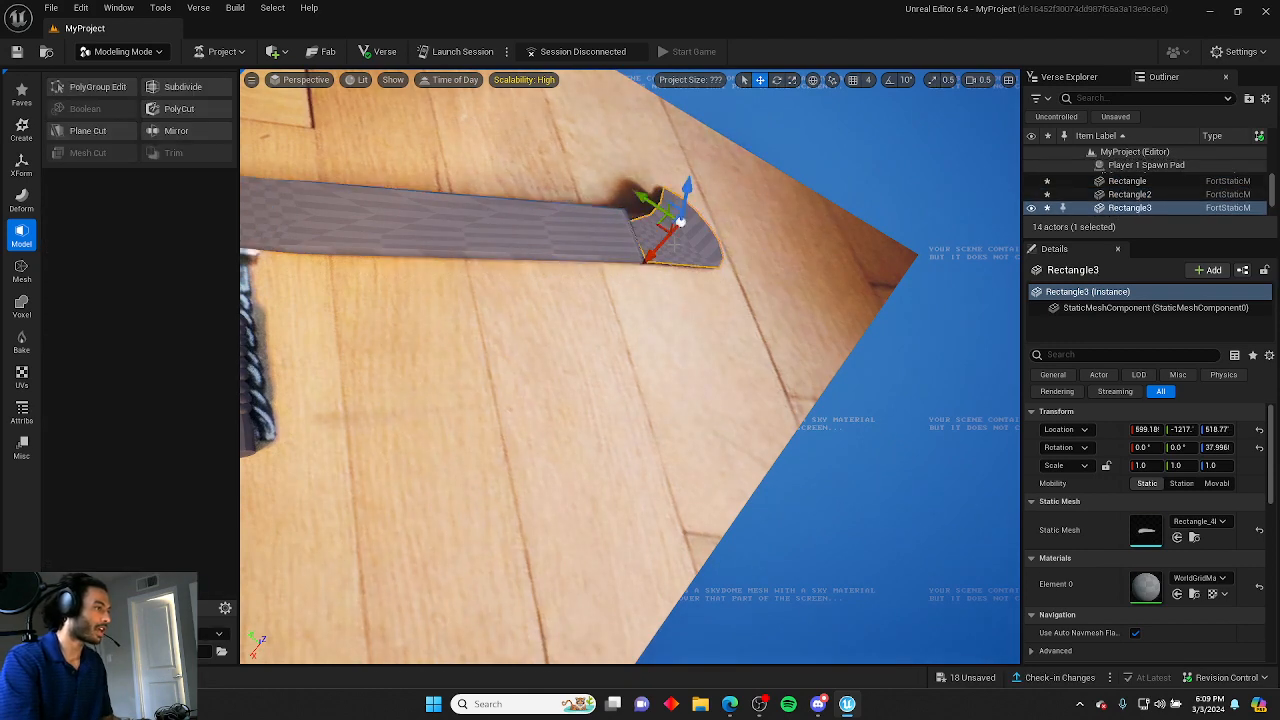
pyautogui.click(108, 90)
pyautogui.moveTo(355, 178); pyautogui.dragTo(483, 204, button='right')
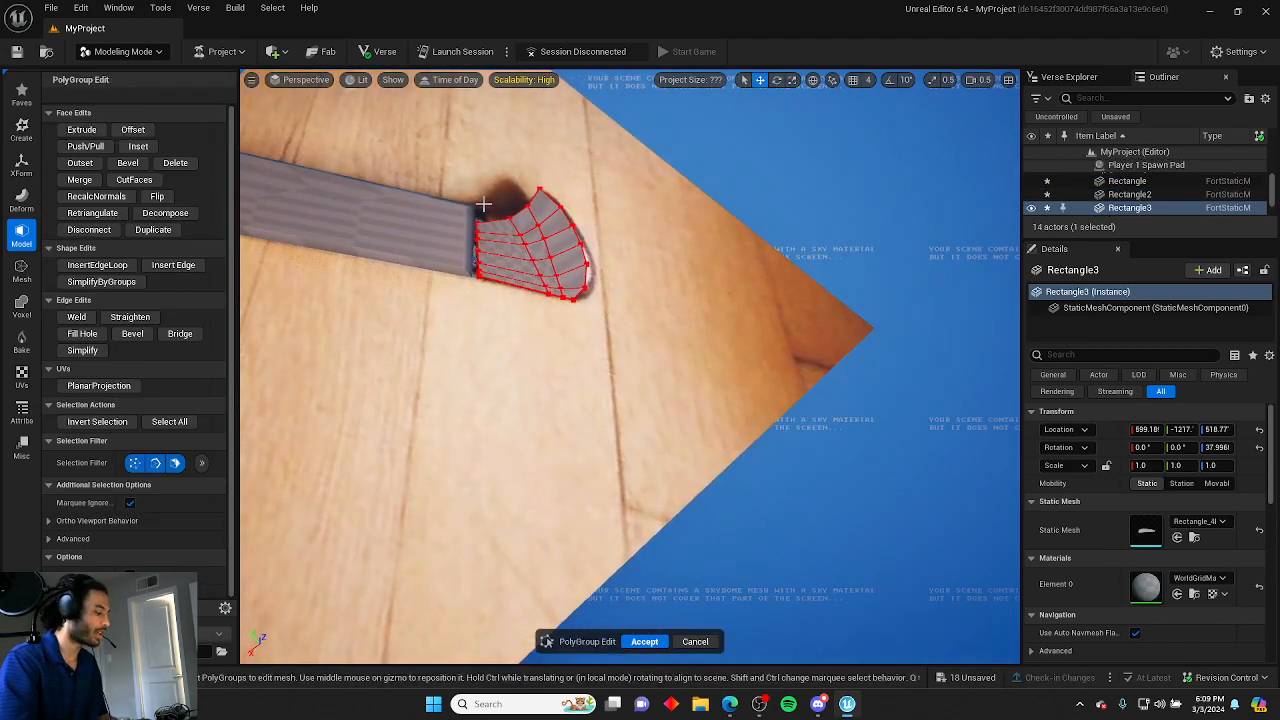
pyautogui.keyDown('ctrl'); pyautogui.click(588, 308); pyautogui.keyUp('ctrl')
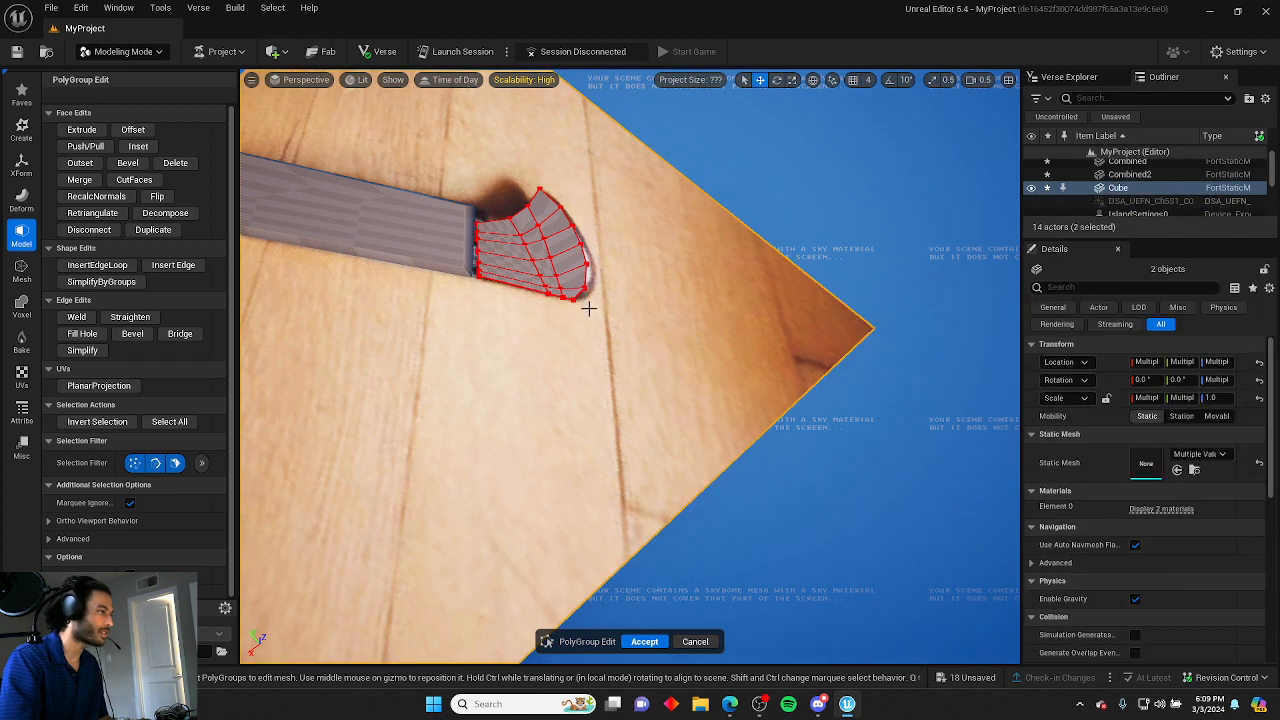
# Select the crossguard's top faces and extrude them upward by about 15 units.
pyautogui.click(490, 225)
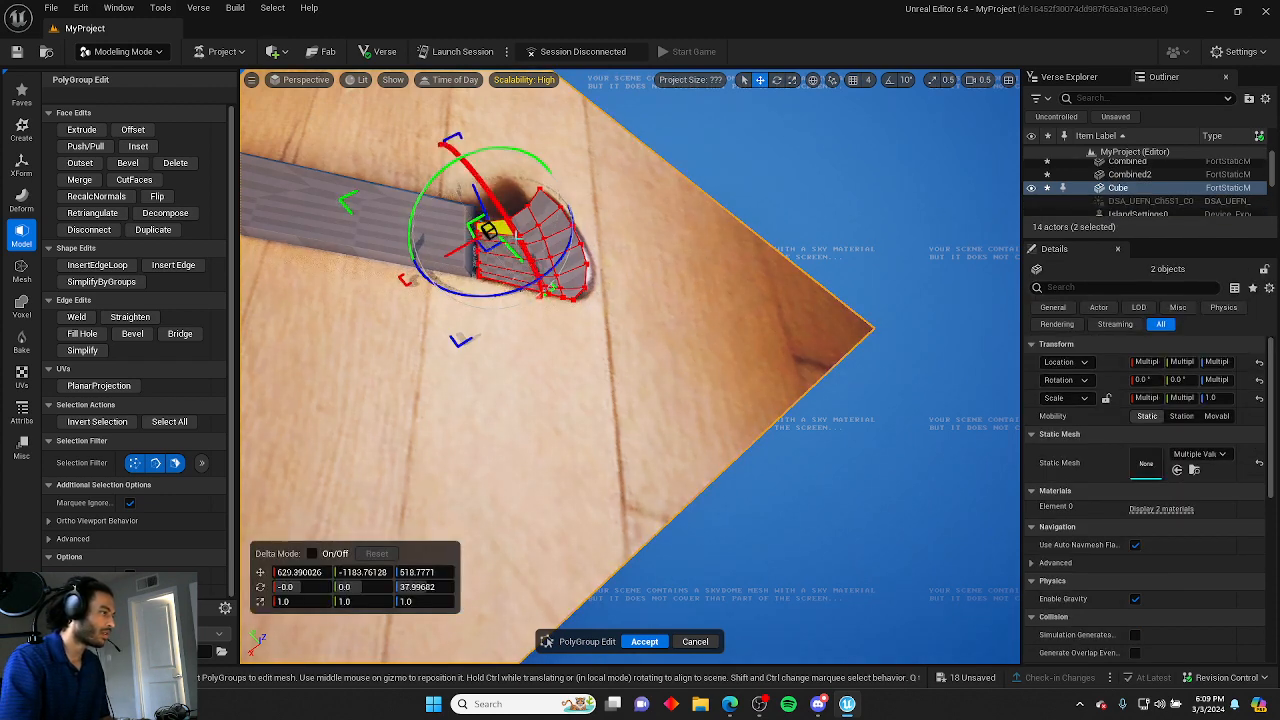
pyautogui.moveTo(489, 230); pyautogui.dragTo(491, 236)
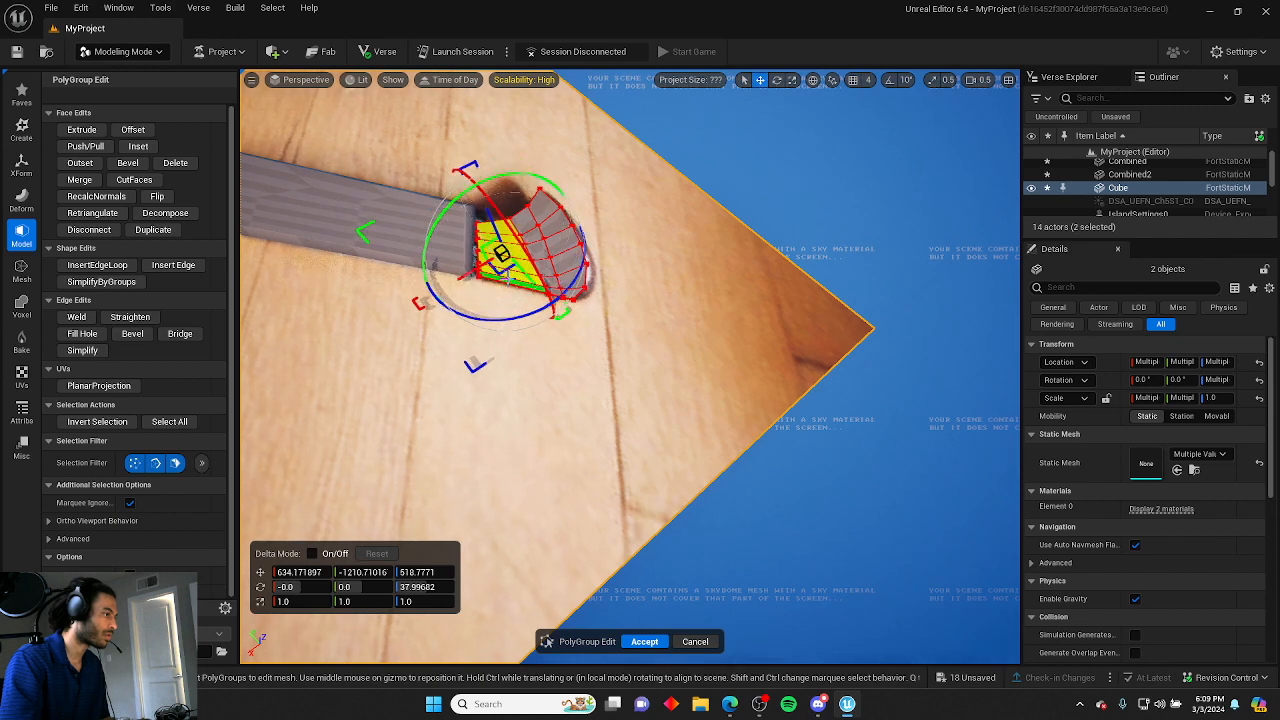
pyautogui.moveTo(508, 251); pyautogui.dragTo(510, 246)
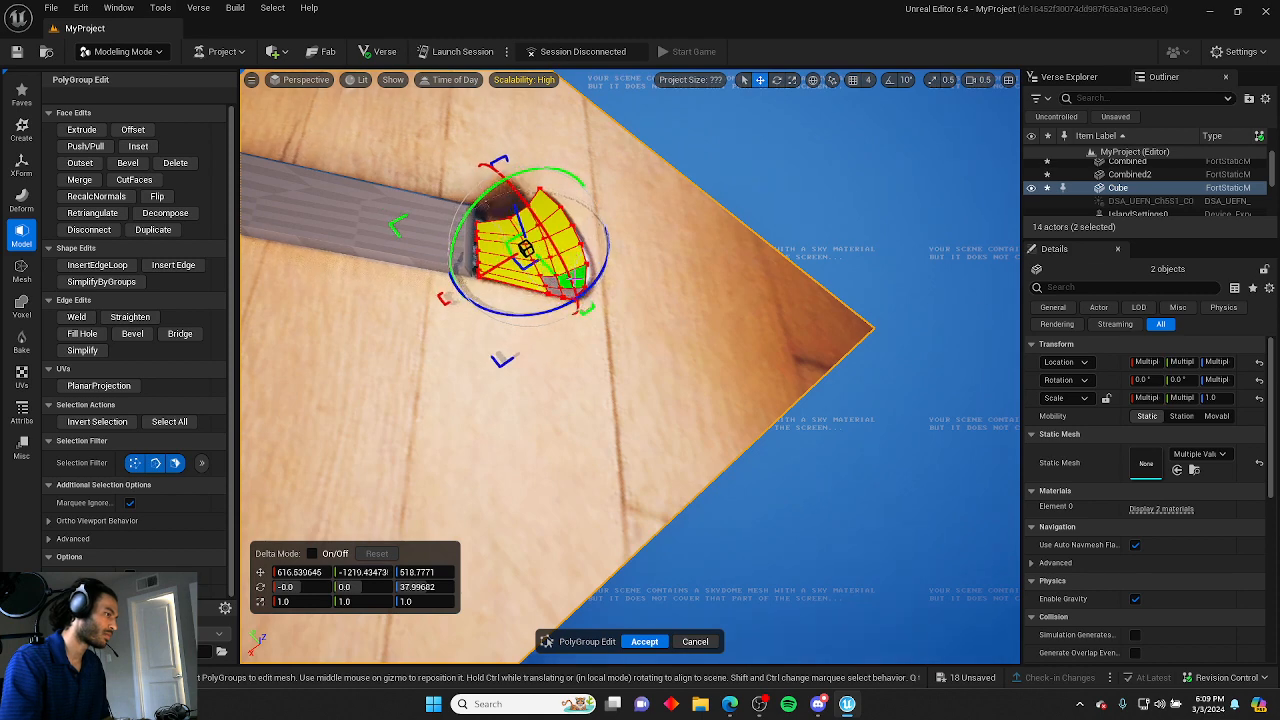
pyautogui.moveTo(555, 290); pyautogui.dragTo(566, 292)
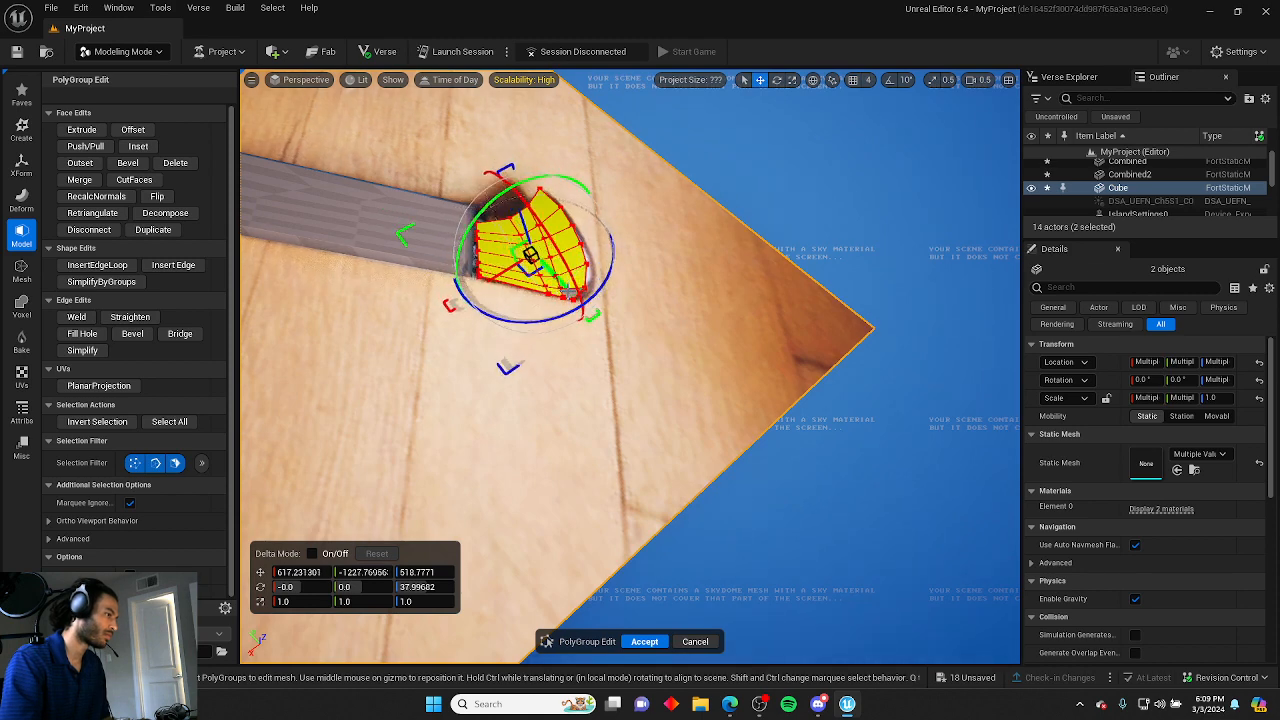
pyautogui.moveTo(570, 294); pyautogui.dragTo(576, 301)
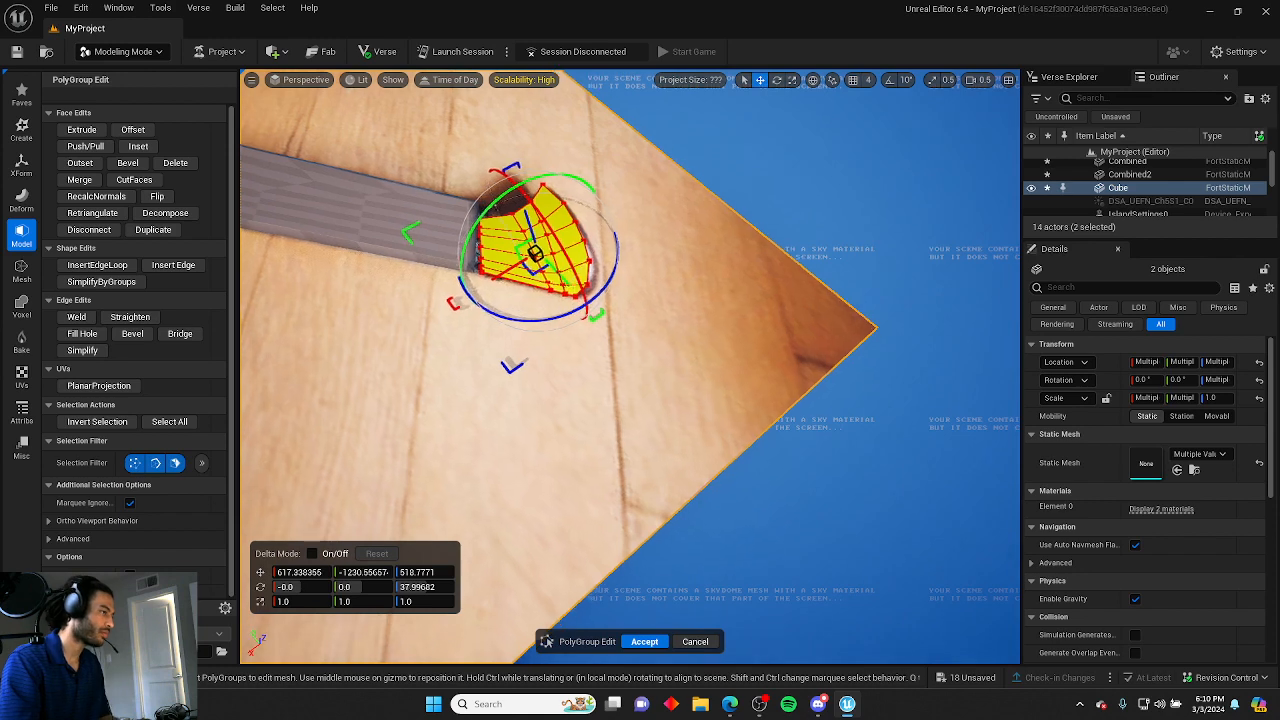
pyautogui.moveTo(576, 301); pyautogui.dragTo(566, 150, button='right')
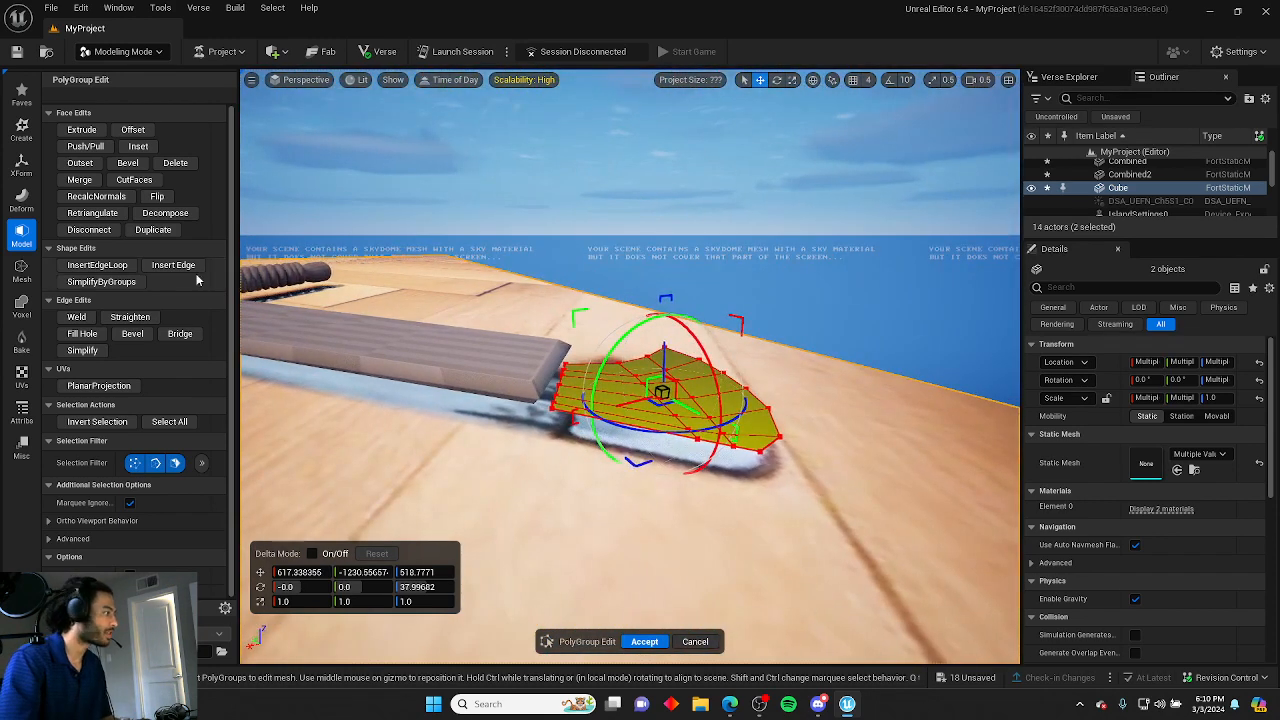
pyautogui.click(82, 130)
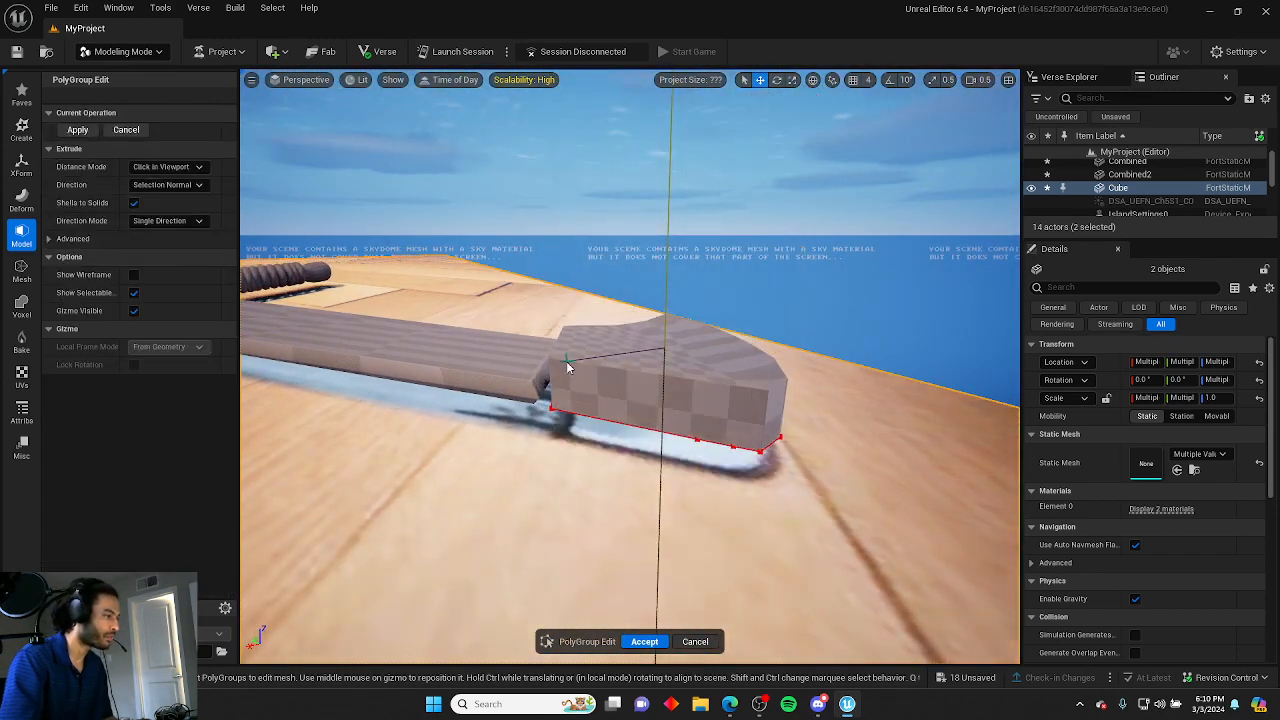
pyautogui.click(567, 381)
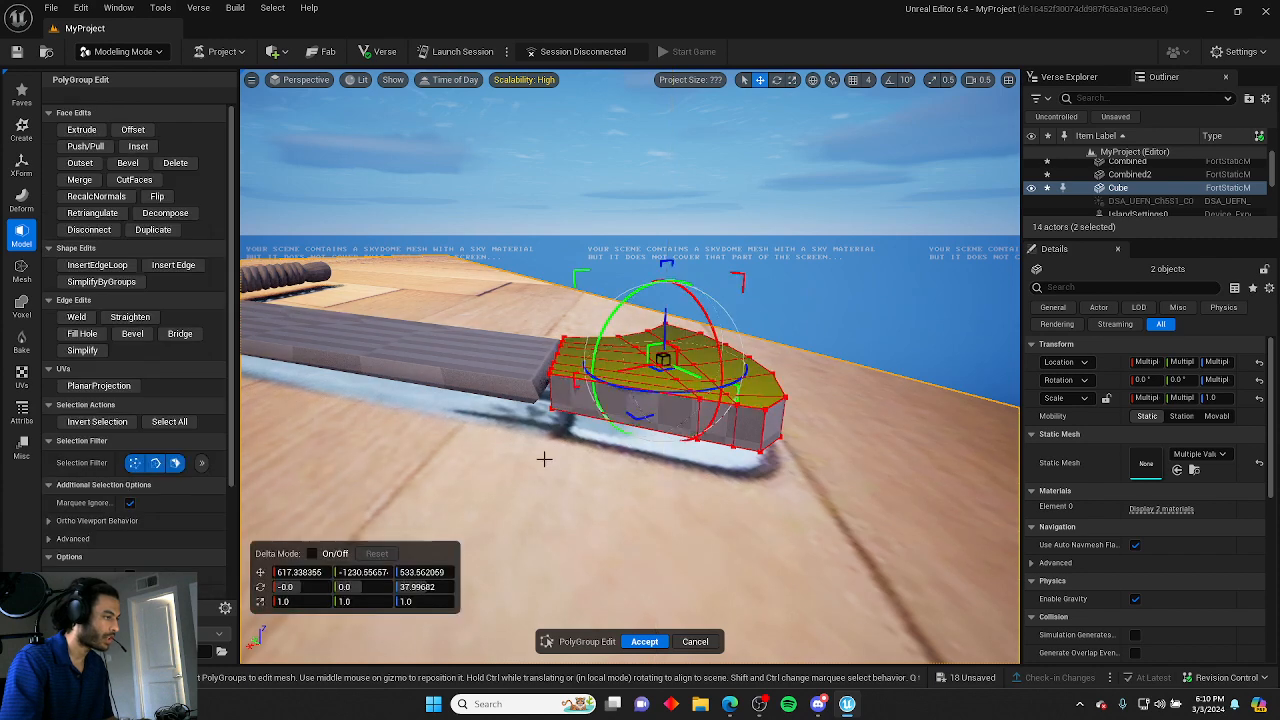
pyautogui.click(545, 469)
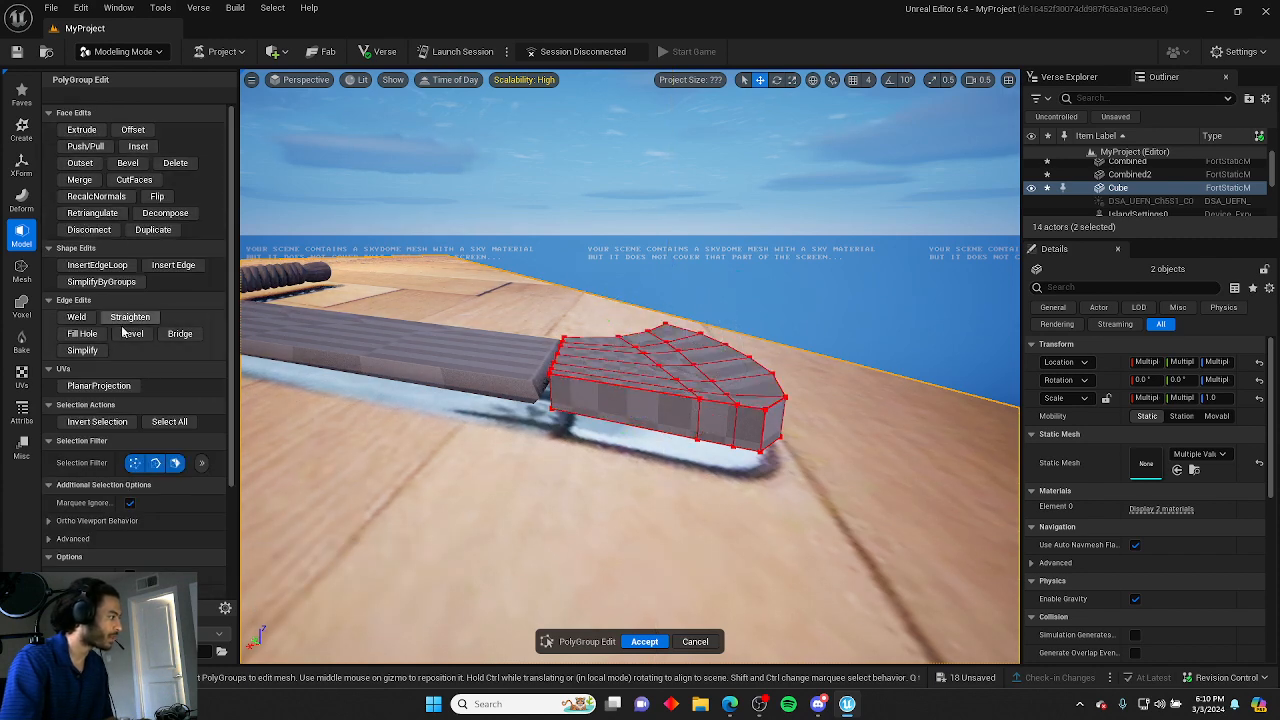
# Start Insert Edge Loop, then accept the crossguard edits and restart PolyGroup Edit.
pyautogui.click(97, 265)
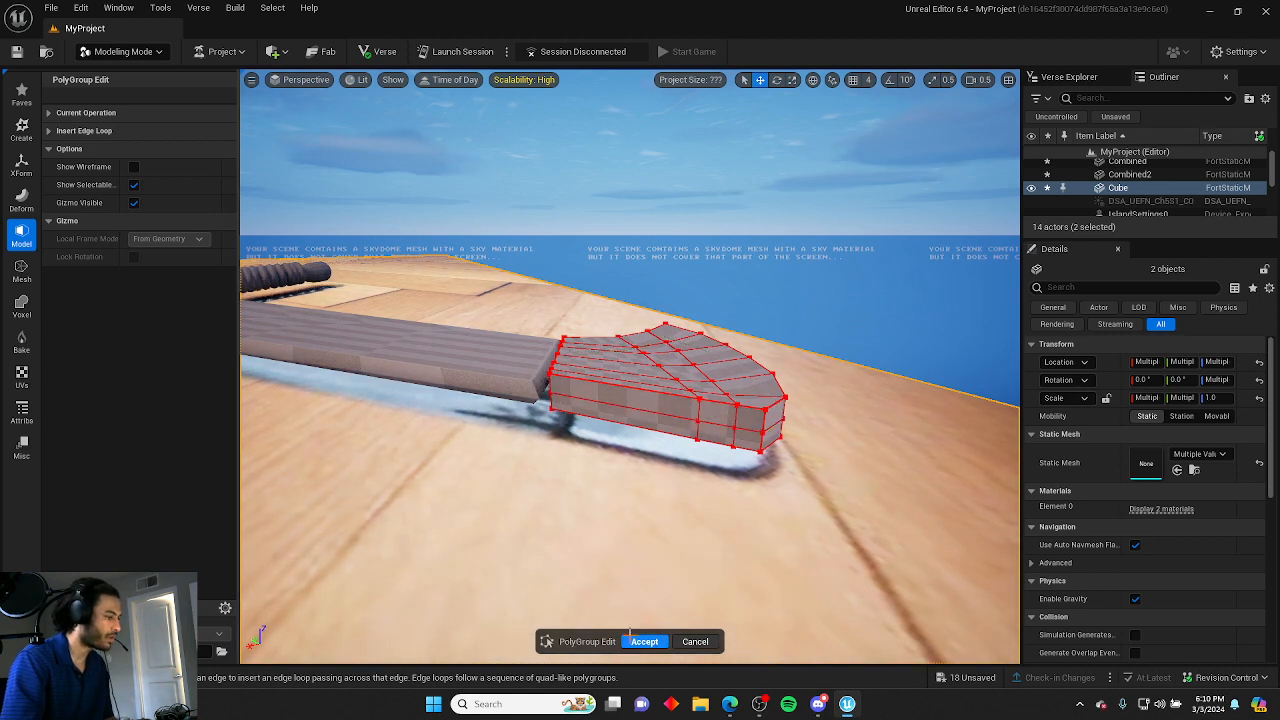
pyautogui.click(640, 641)
pyautogui.click(91, 92)
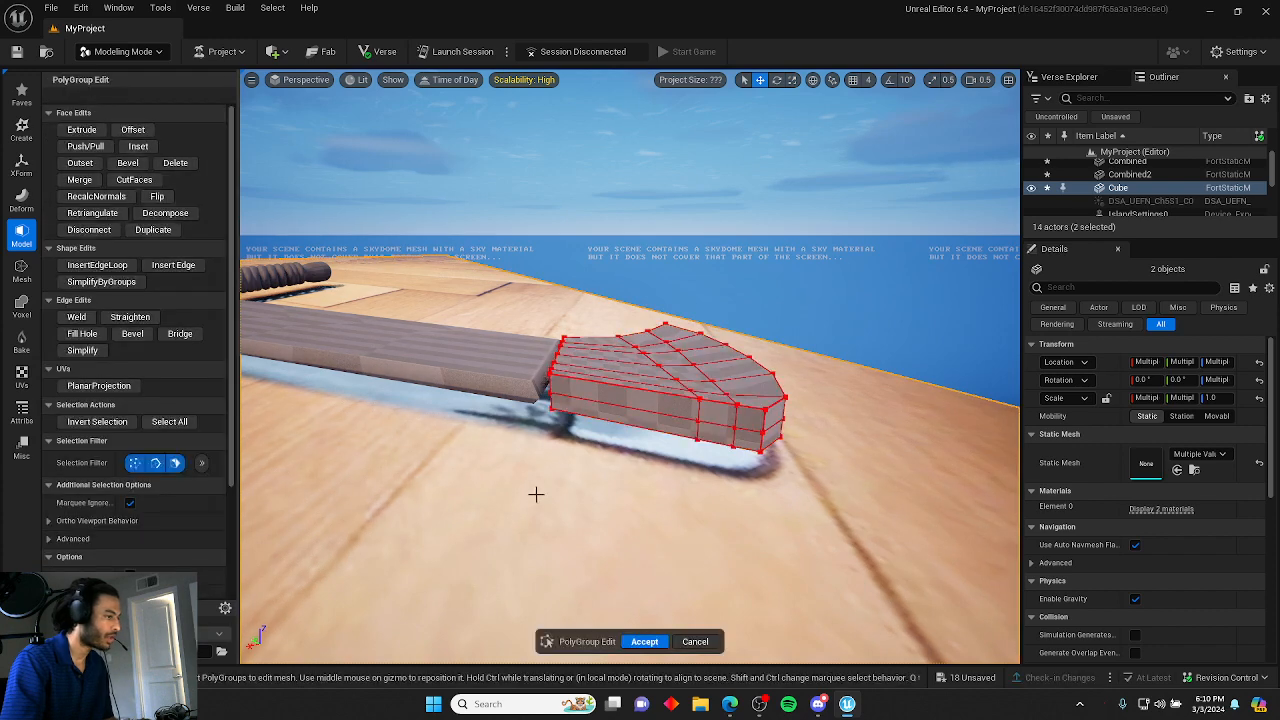
# Try moving a side edge of the crossguard, then undo the transform.
pyautogui.moveTo(554, 489)
pyautogui.mouseDown(button='right')
pyautogui.moveTo(590, 472)
pyautogui.moveTo(554, 489)
pyautogui.mouseUp(button='right')
pyautogui.click(554, 399)
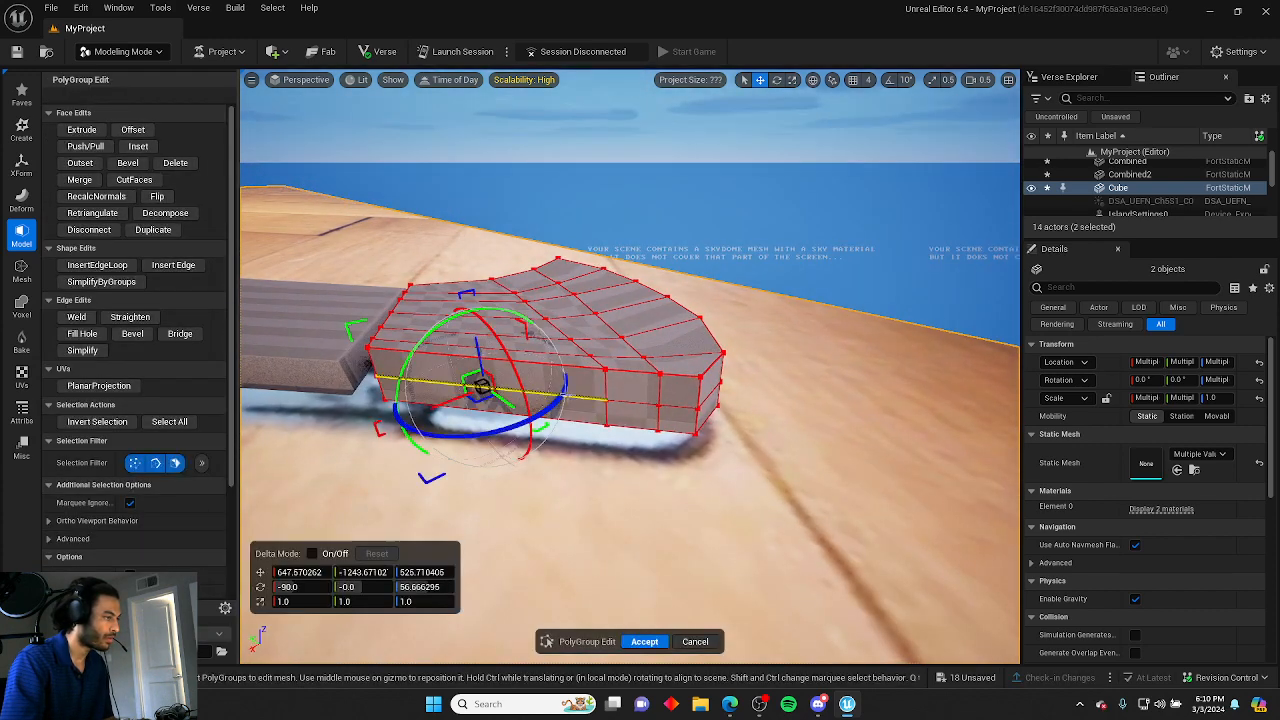
pyautogui.keyDown('shift'); pyautogui.click(634, 402); pyautogui.keyUp('shift')
pyautogui.keyDown('shift'); pyautogui.click(674, 407); pyautogui.keyUp('shift')
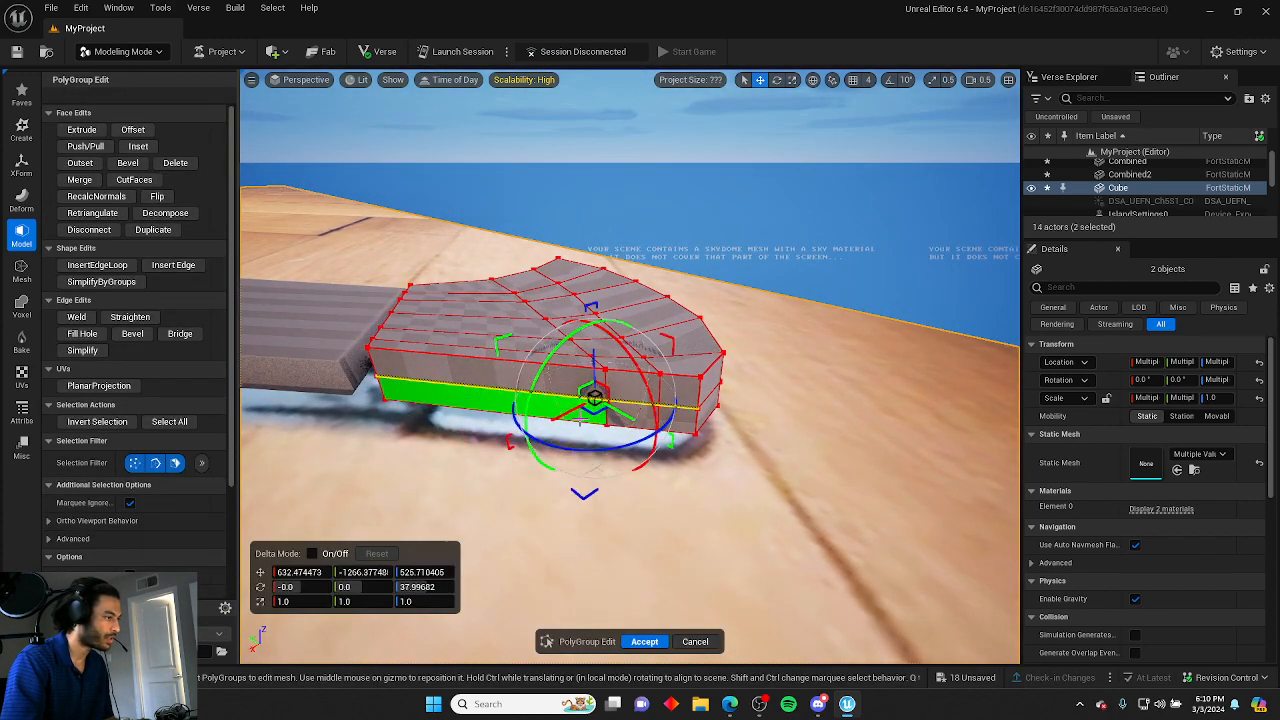
pyautogui.moveTo(567, 411); pyautogui.dragTo(557, 418)
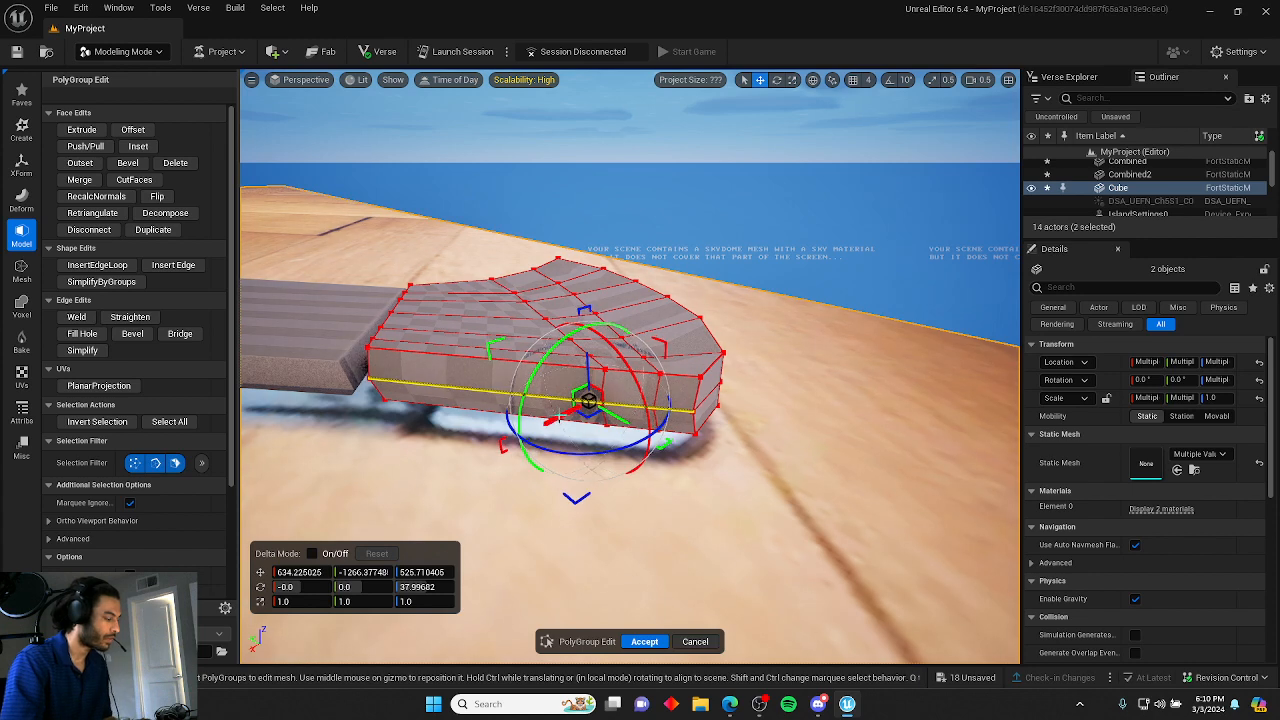
pyautogui.hotkey('ctrl', 'z')
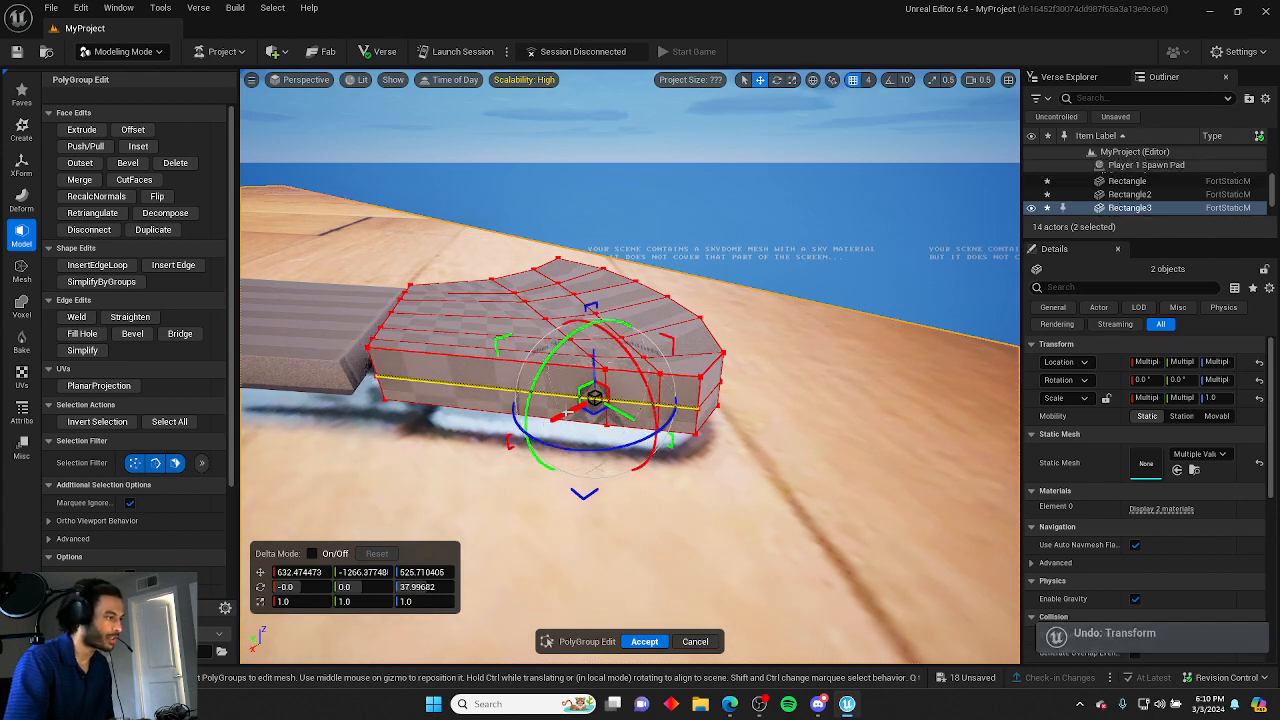
# Orbit around the crossguard, selecting edges along its front side.
pyautogui.moveTo(598, 400); pyautogui.dragTo(620, 425)
pyautogui.click(778, 432)
pyautogui.moveTo(778, 432); pyautogui.dragTo(686, 426, button='right')
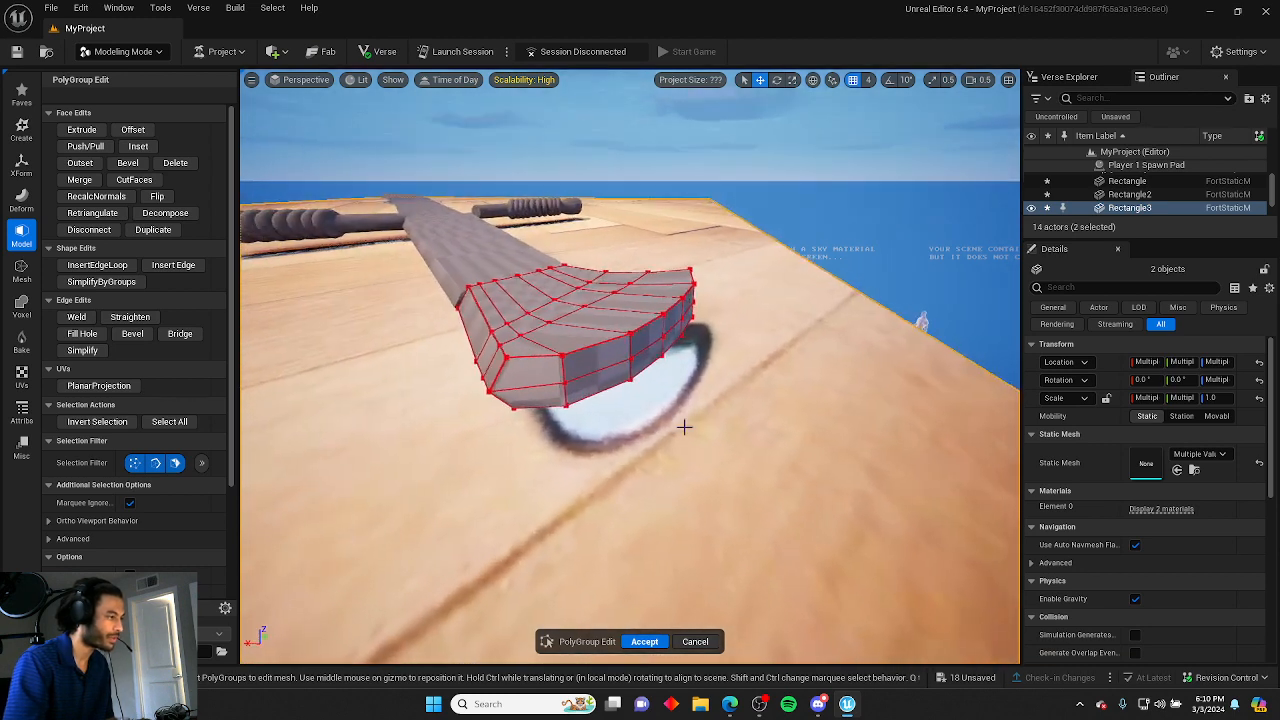
pyautogui.click(589, 369)
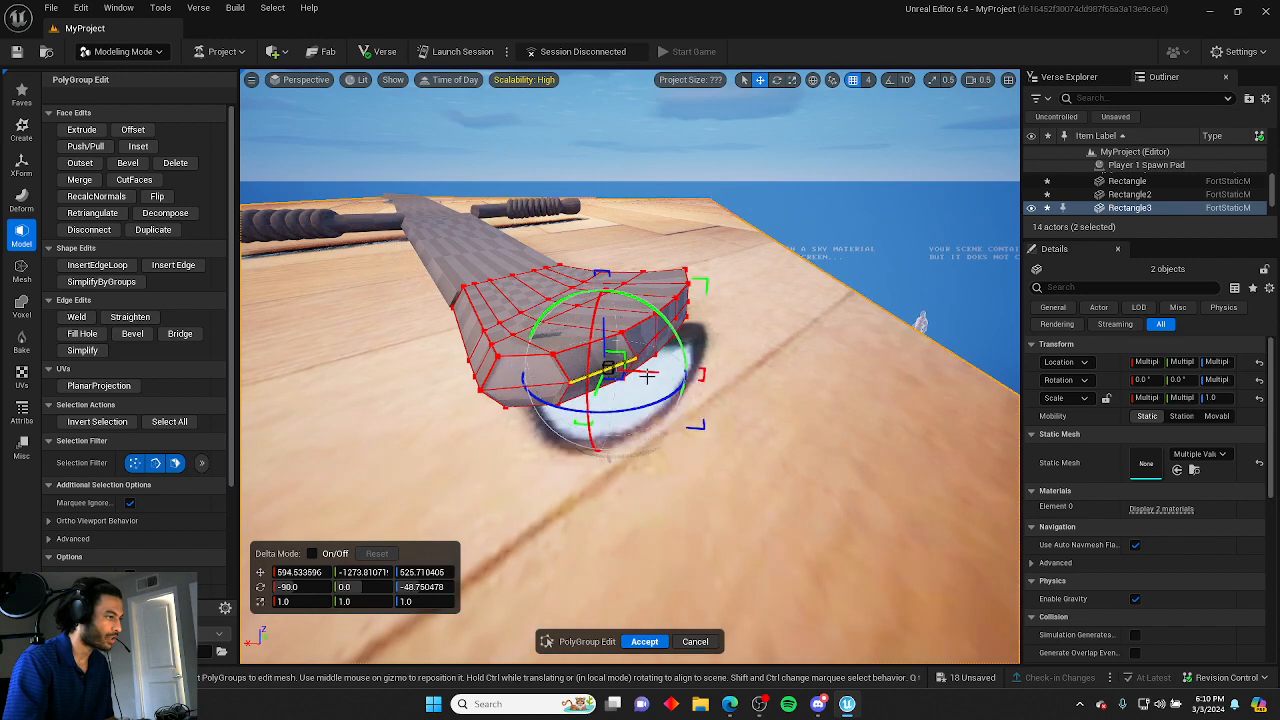
pyautogui.moveTo(647, 377); pyautogui.dragTo(706, 409, button='right')
pyautogui.click(706, 409)
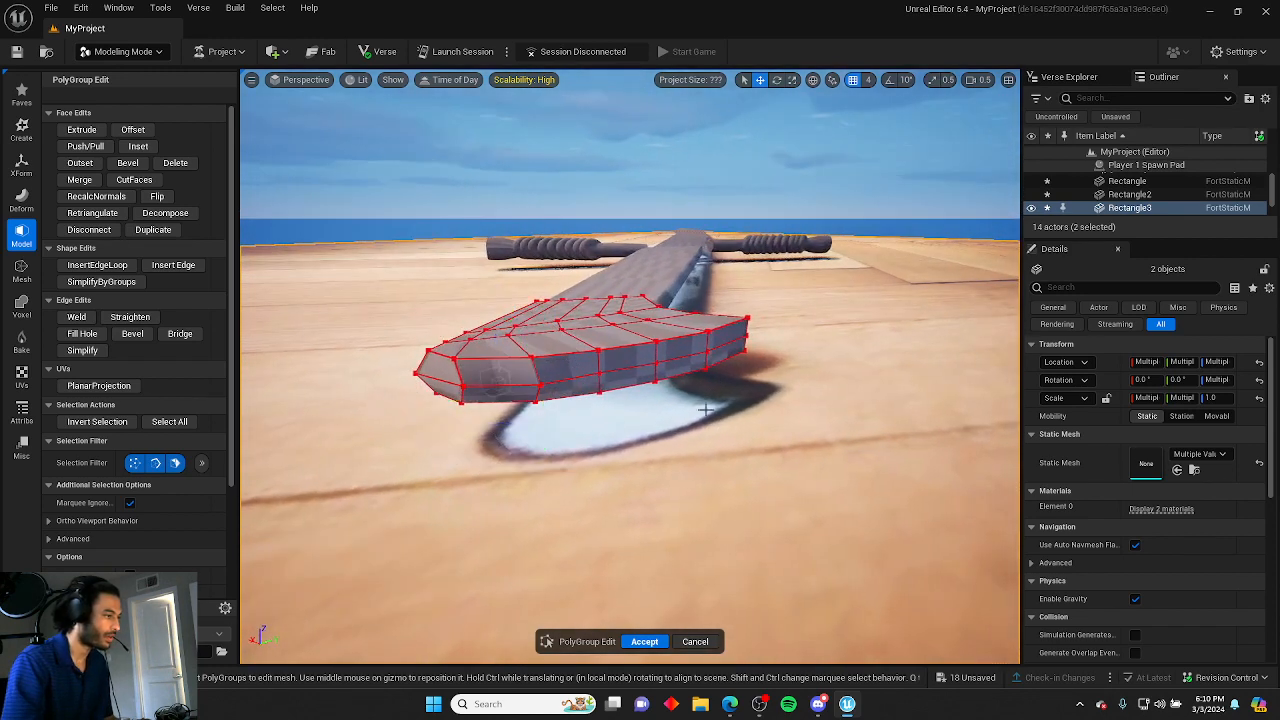
pyautogui.click(578, 371)
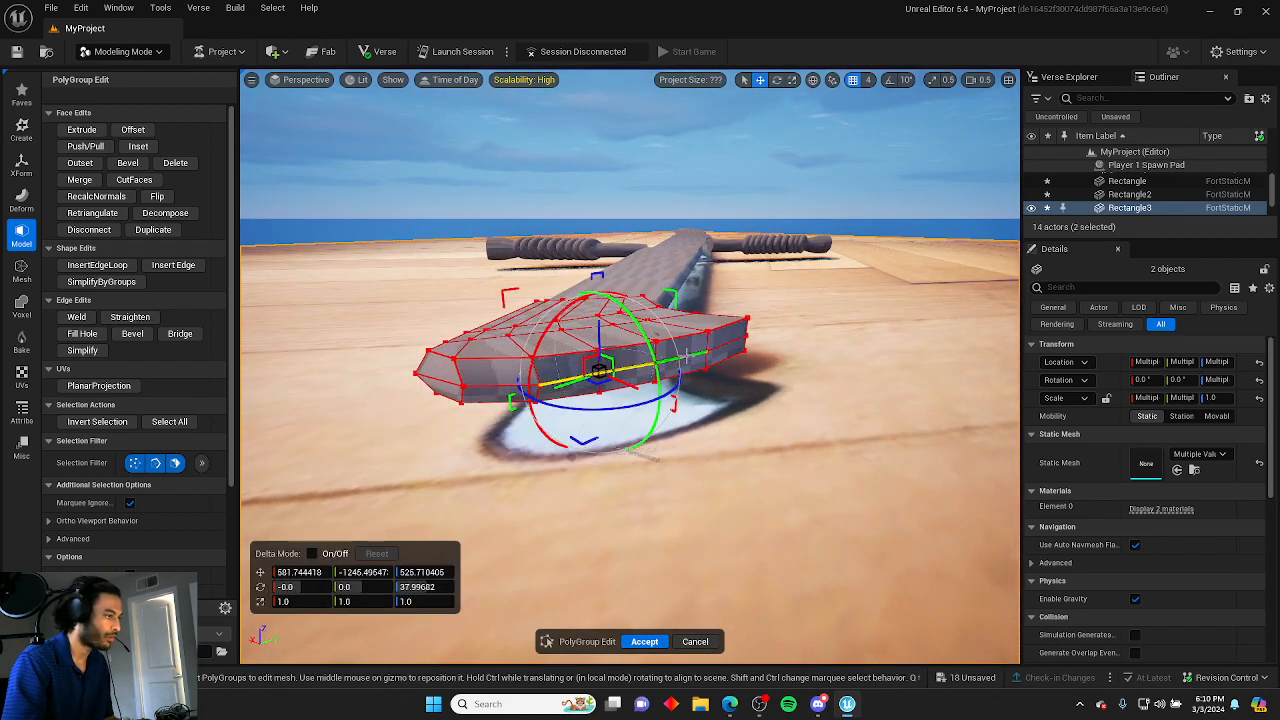
pyautogui.click(690, 373)
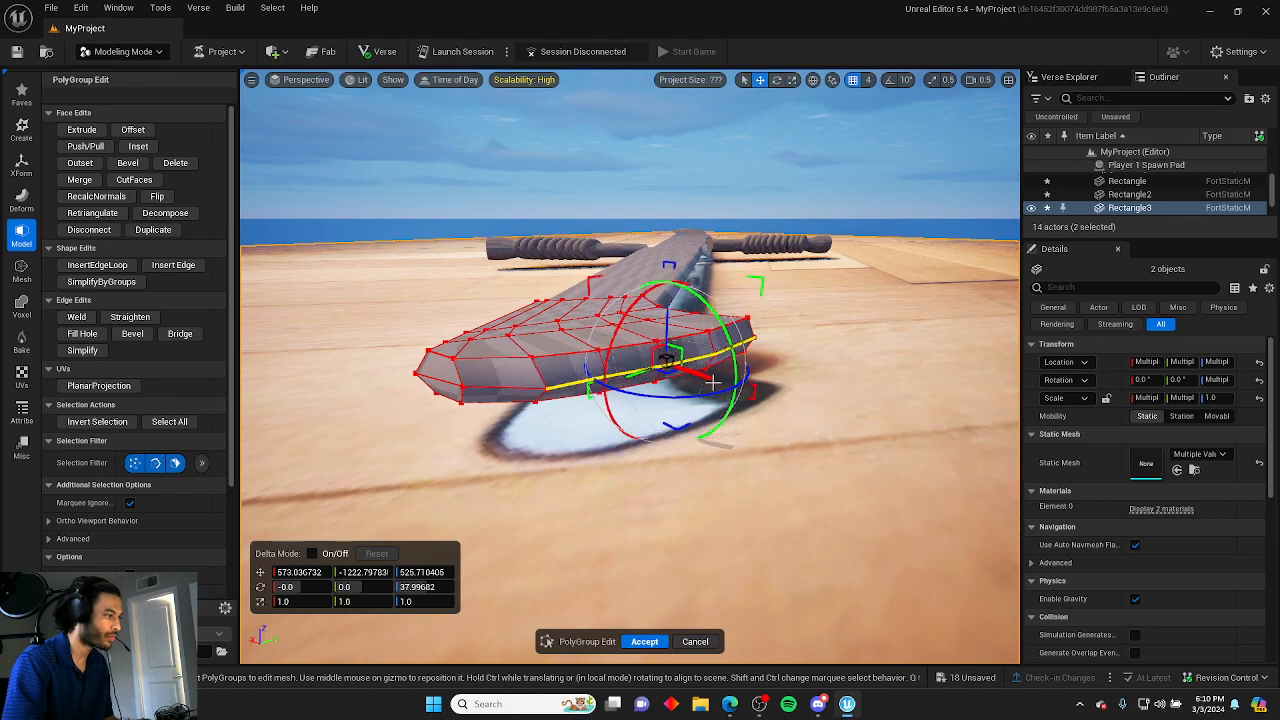
pyautogui.click(786, 400)
pyautogui.moveTo(786, 400); pyautogui.dragTo(706, 389, button='right')
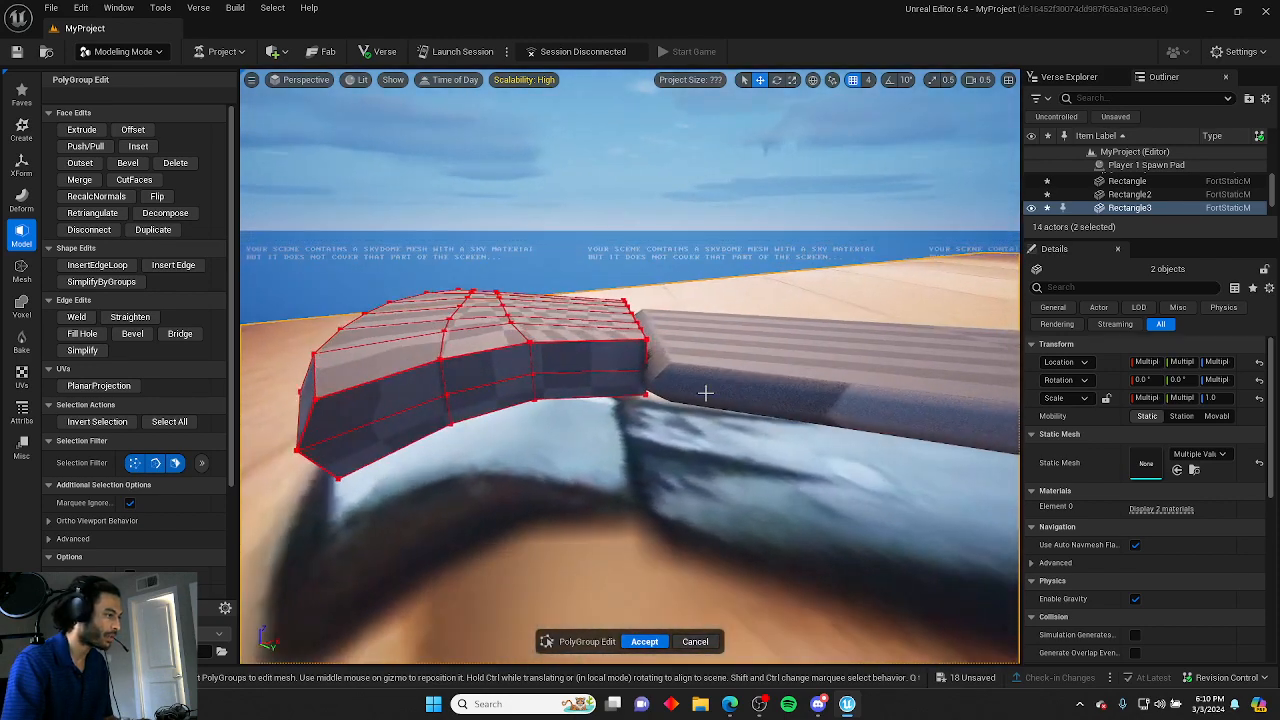
# Select the crossguard's lower edge loop, nudge it slightly, and accept the PolyGroup edit.
pyautogui.click(607, 371)
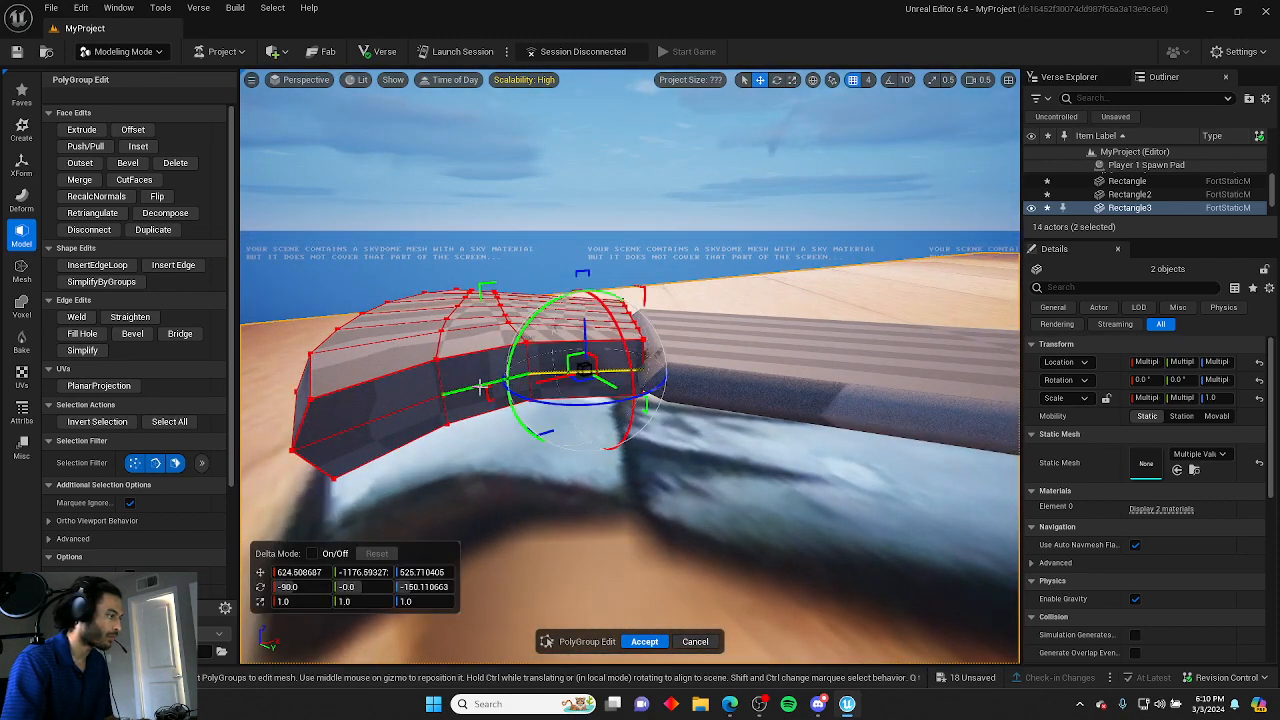
pyautogui.click(412, 404)
pyautogui.moveTo(505, 401); pyautogui.dragTo(512, 407)
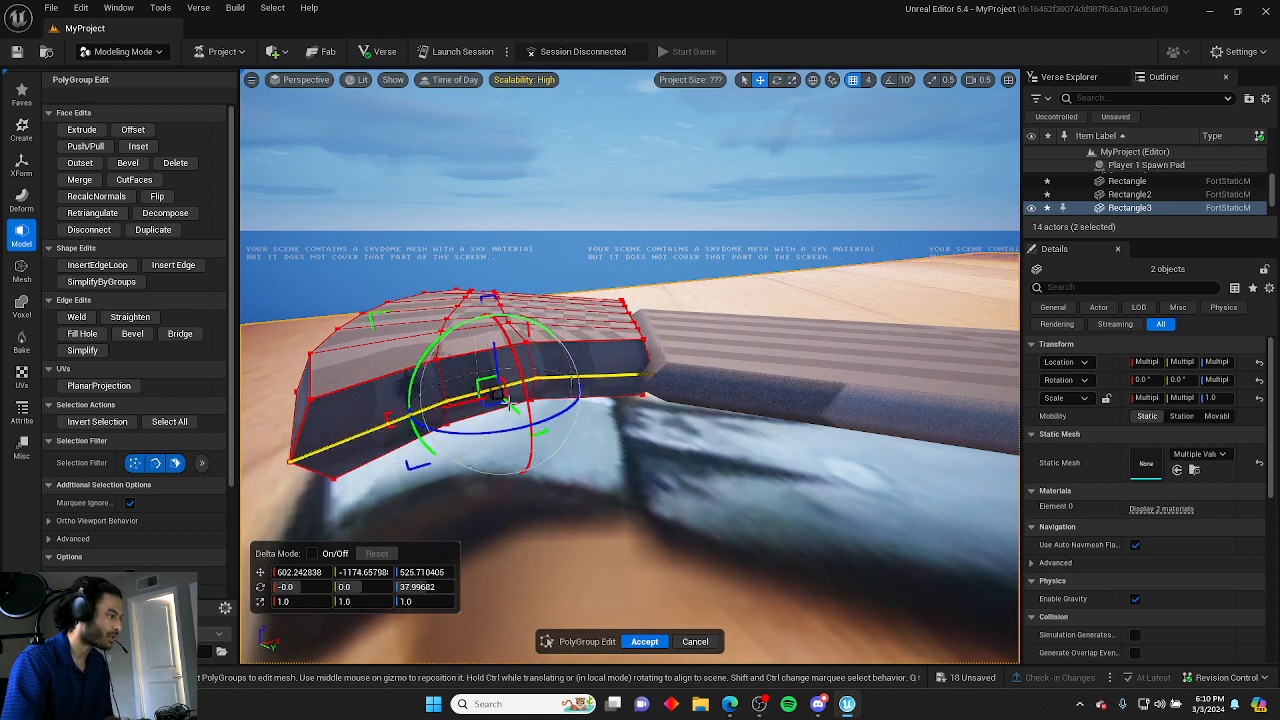
pyautogui.click(661, 468)
pyautogui.moveTo(661, 468); pyautogui.dragTo(500, 528, button='right')
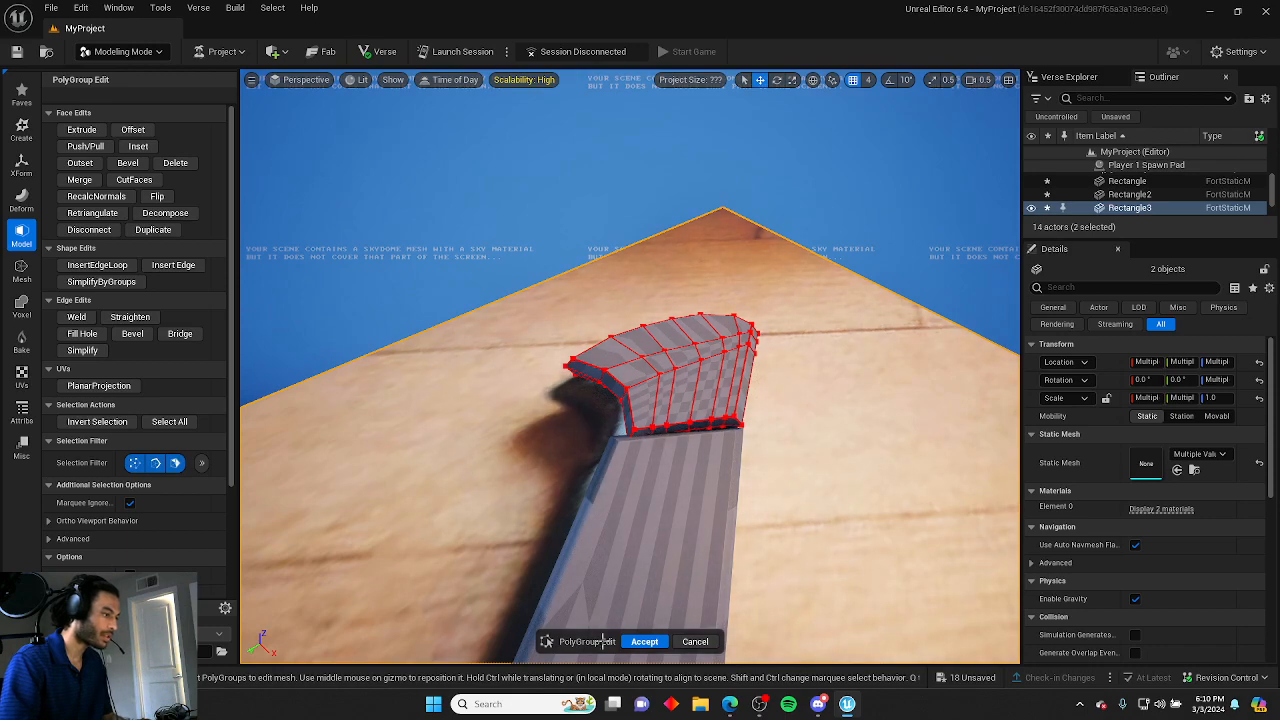
pyautogui.click(643, 642)
# Select the blade mesh and start PolyGroup Edit on it.
pyautogui.moveTo(749, 546); pyautogui.dragTo(563, 423, button='right')
pyautogui.click(563, 423)
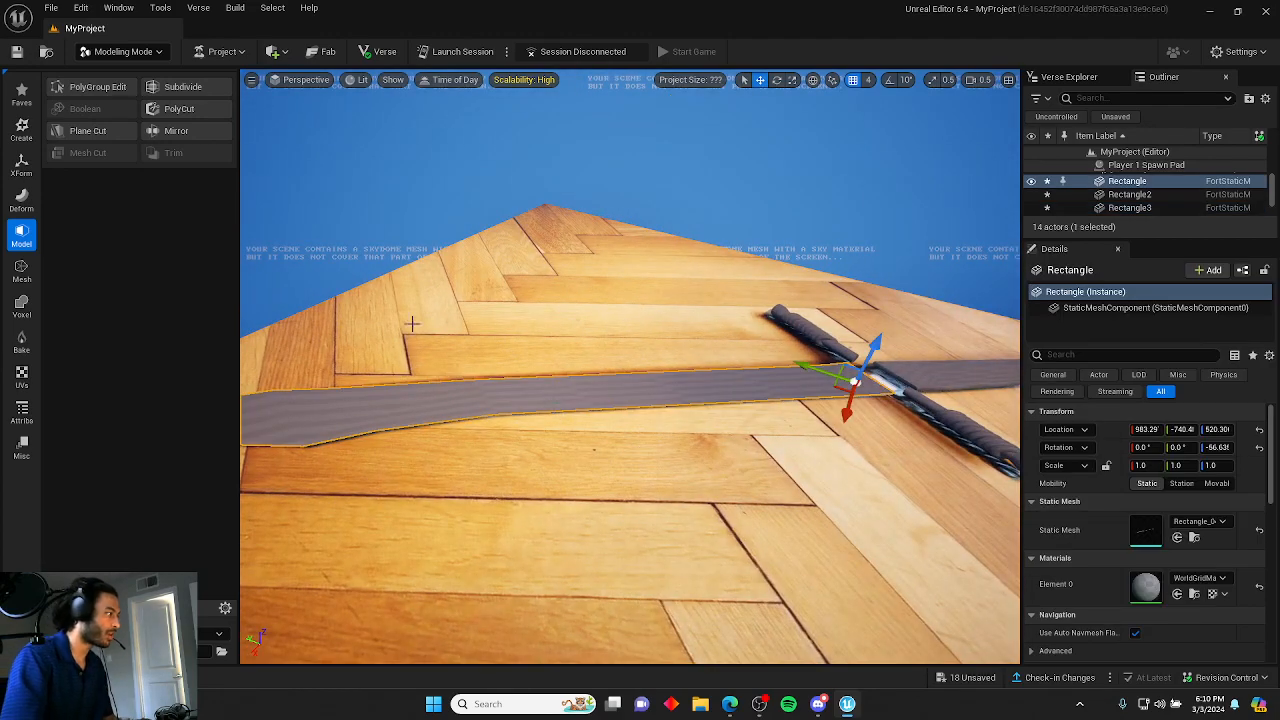
pyautogui.click(104, 94)
pyautogui.moveTo(444, 267)
pyautogui.mouseDown(button='right')
pyautogui.moveTo(400, 267)
pyautogui.moveTo(444, 267)
pyautogui.mouseUp(button='right')
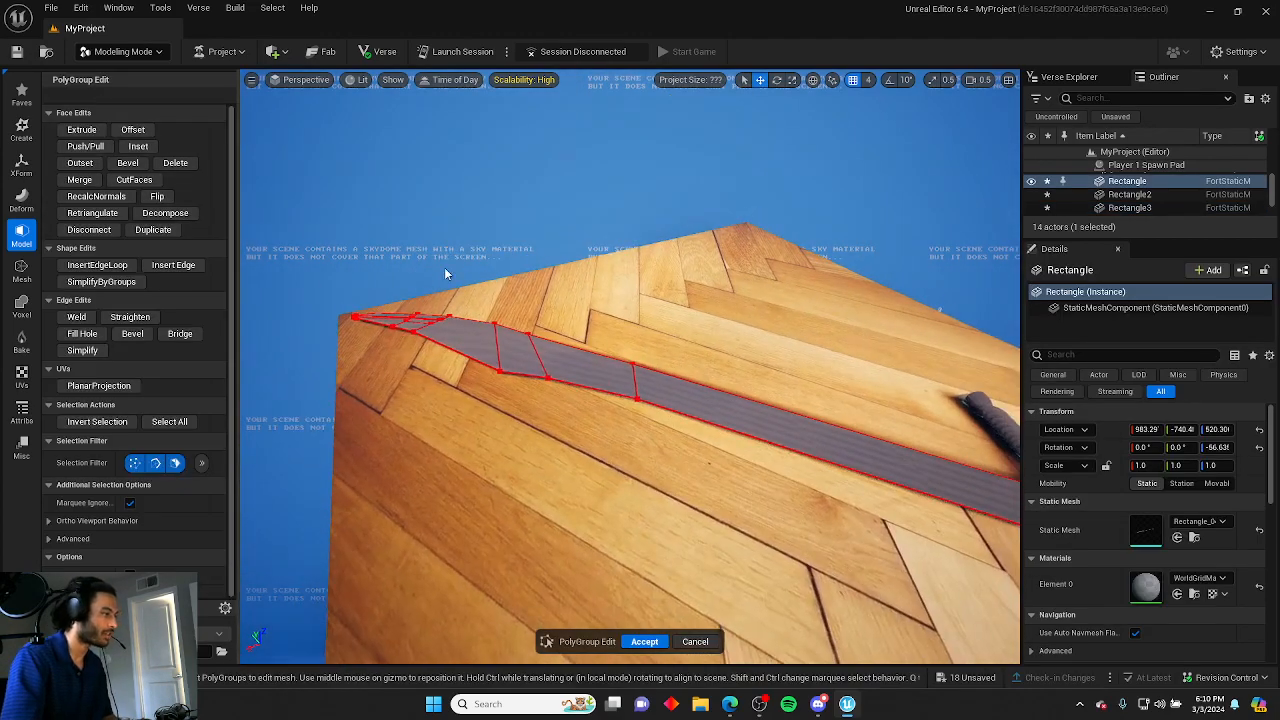
# Select the blade's top faces from guard to tip and extrude them a small distance to give the blade thickness.
pyautogui.hotkey('alt', 'j')
pyautogui.click(292, 80)
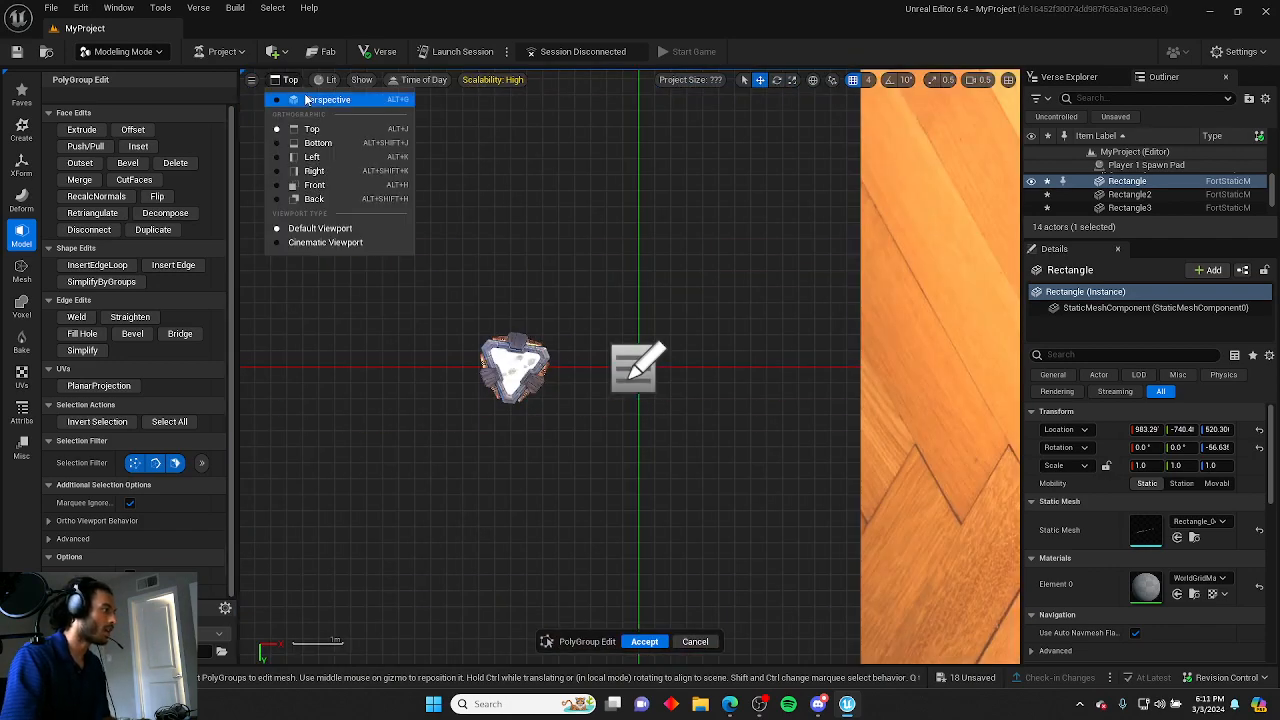
pyautogui.click(326, 100)
pyautogui.moveTo(473, 359); pyautogui.dragTo(530, 357, button='right')
pyautogui.moveTo(358, 384); pyautogui.dragTo(310, 345, button='right')
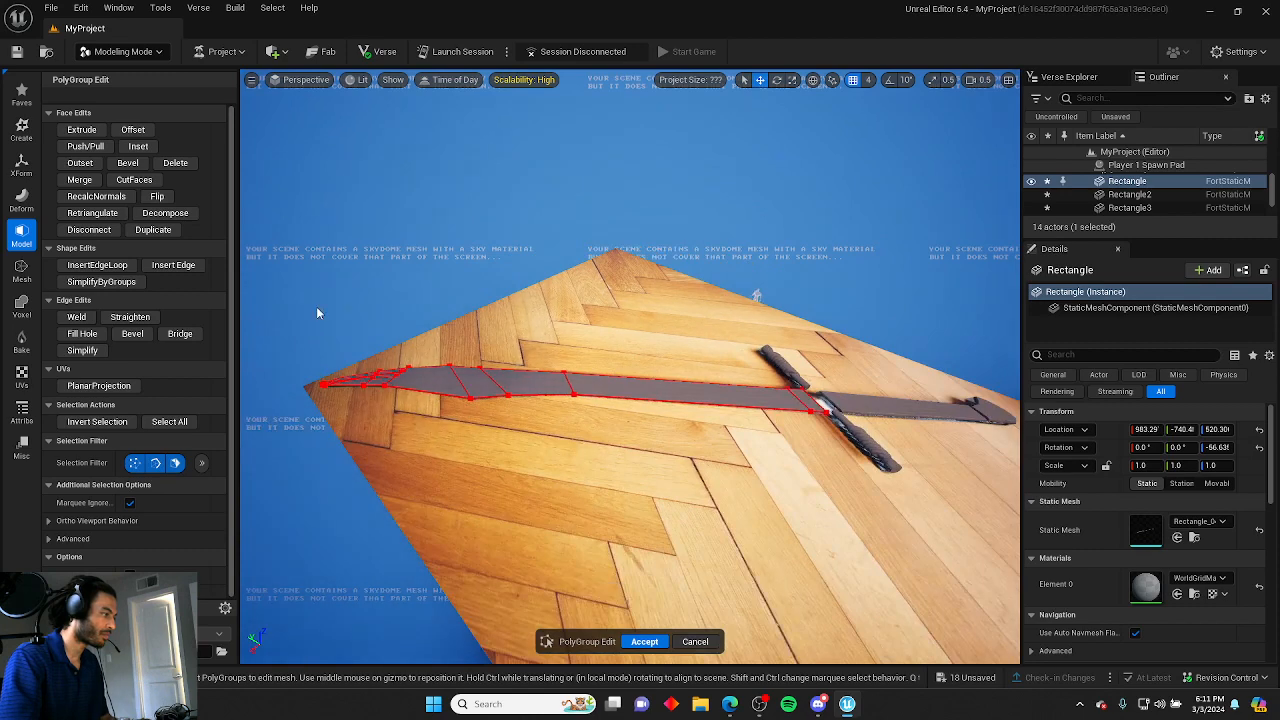
pyautogui.moveTo(310, 305); pyautogui.dragTo(826, 483)
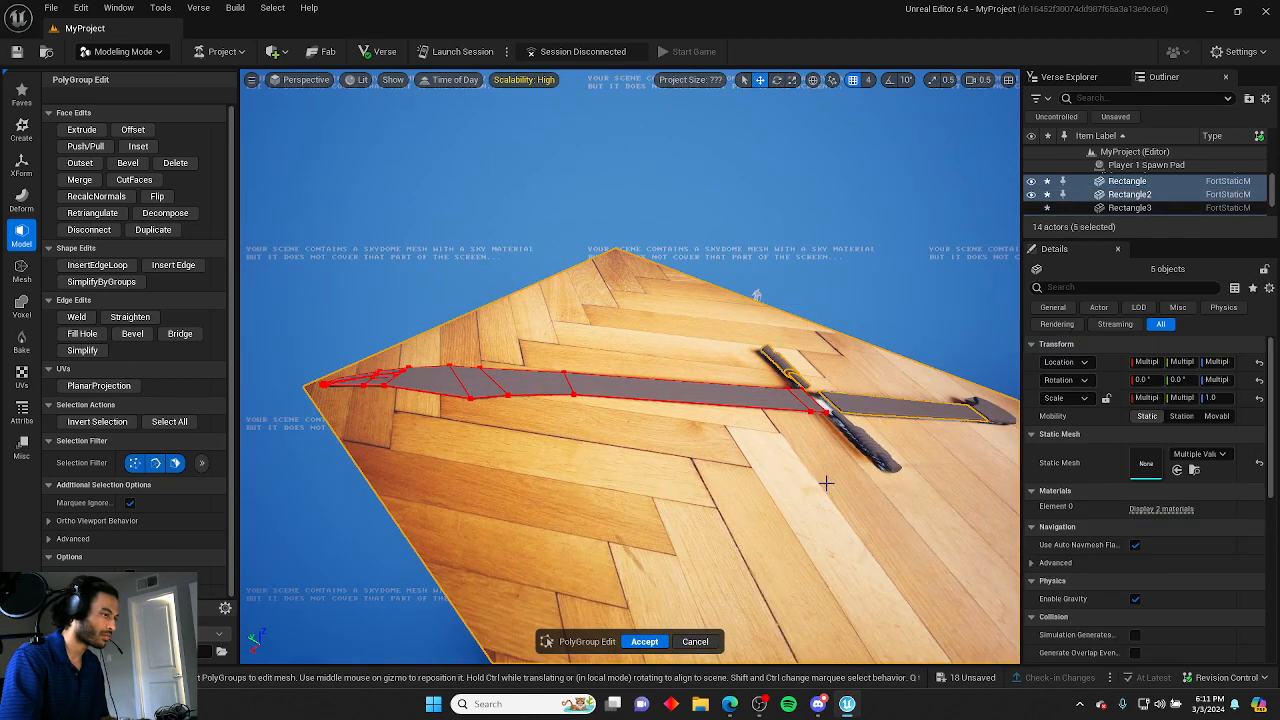
pyautogui.click(811, 403)
pyautogui.keyDown('shift'); pyautogui.click(628, 389); pyautogui.keyUp('shift')
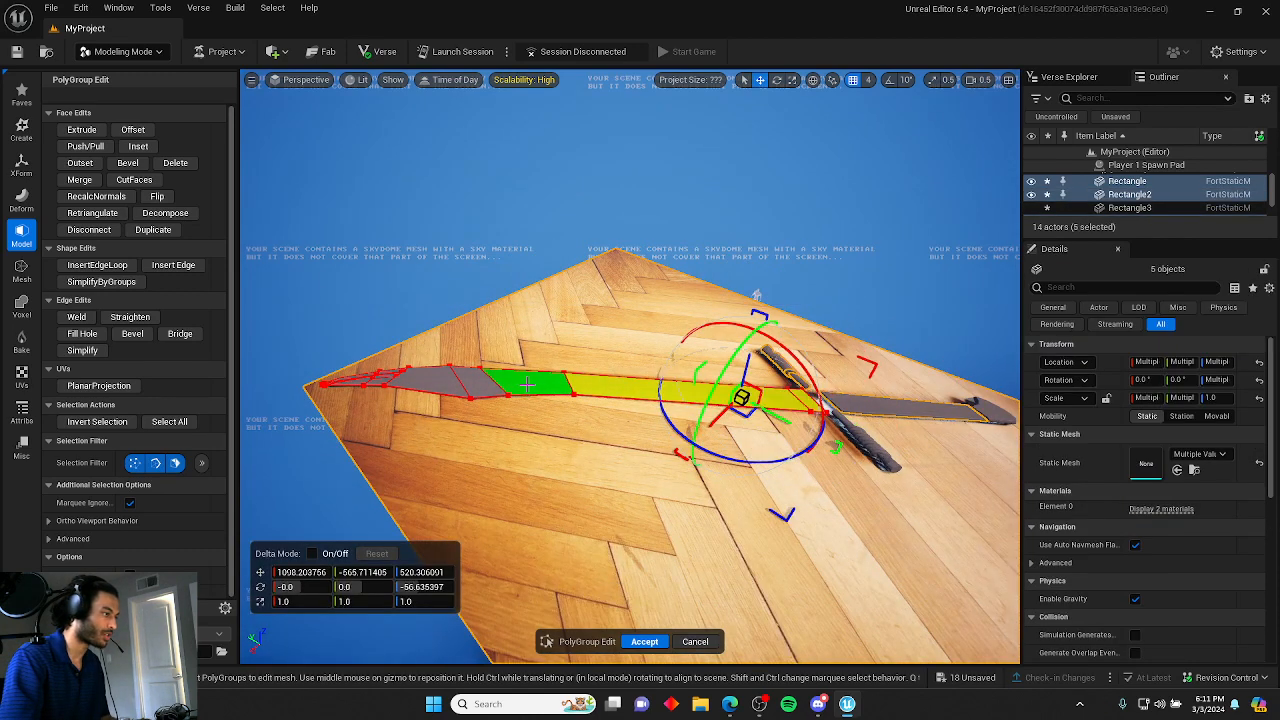
pyautogui.keyDown('shift'); pyautogui.click(530, 384); pyautogui.keyUp('shift')
pyautogui.keyDown('shift'); pyautogui.click(486, 382); pyautogui.keyUp('shift')
pyautogui.keyDown('shift'); pyautogui.click(430, 381); pyautogui.keyUp('shift')
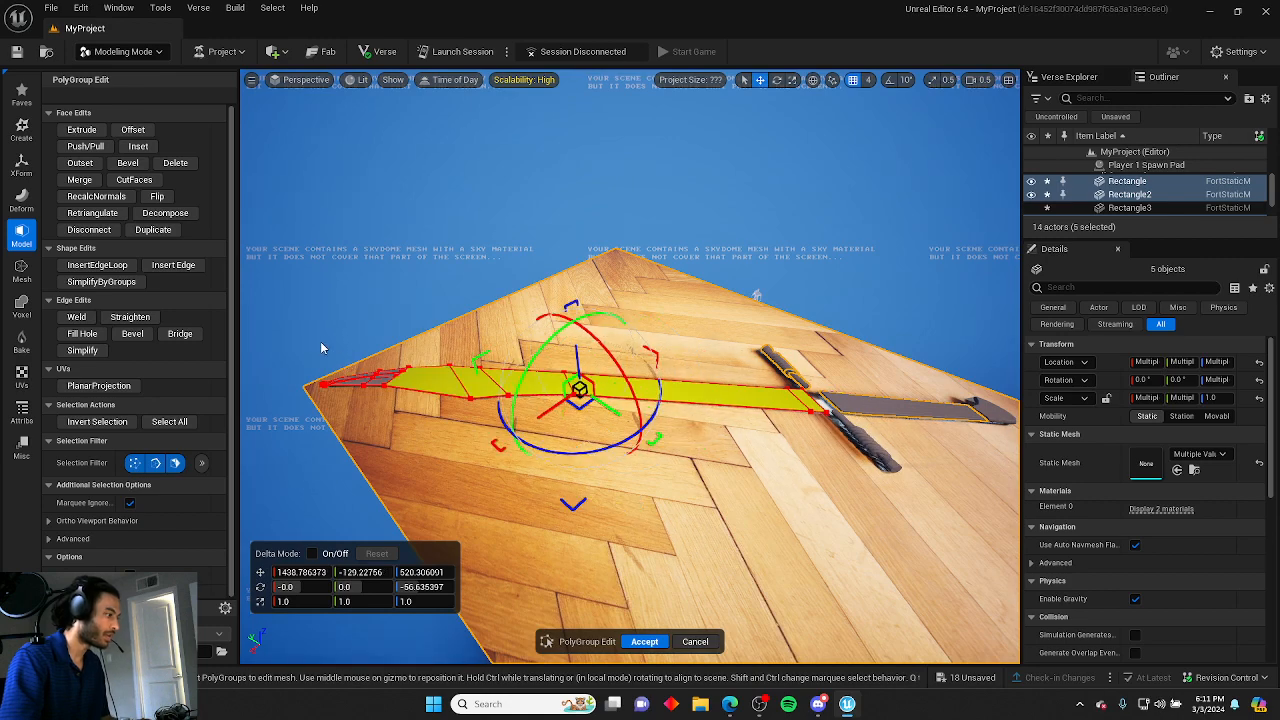
pyautogui.press('w')
pyautogui.moveTo(381, 385); pyautogui.dragTo(497, 400, button='right')
pyautogui.press('a')
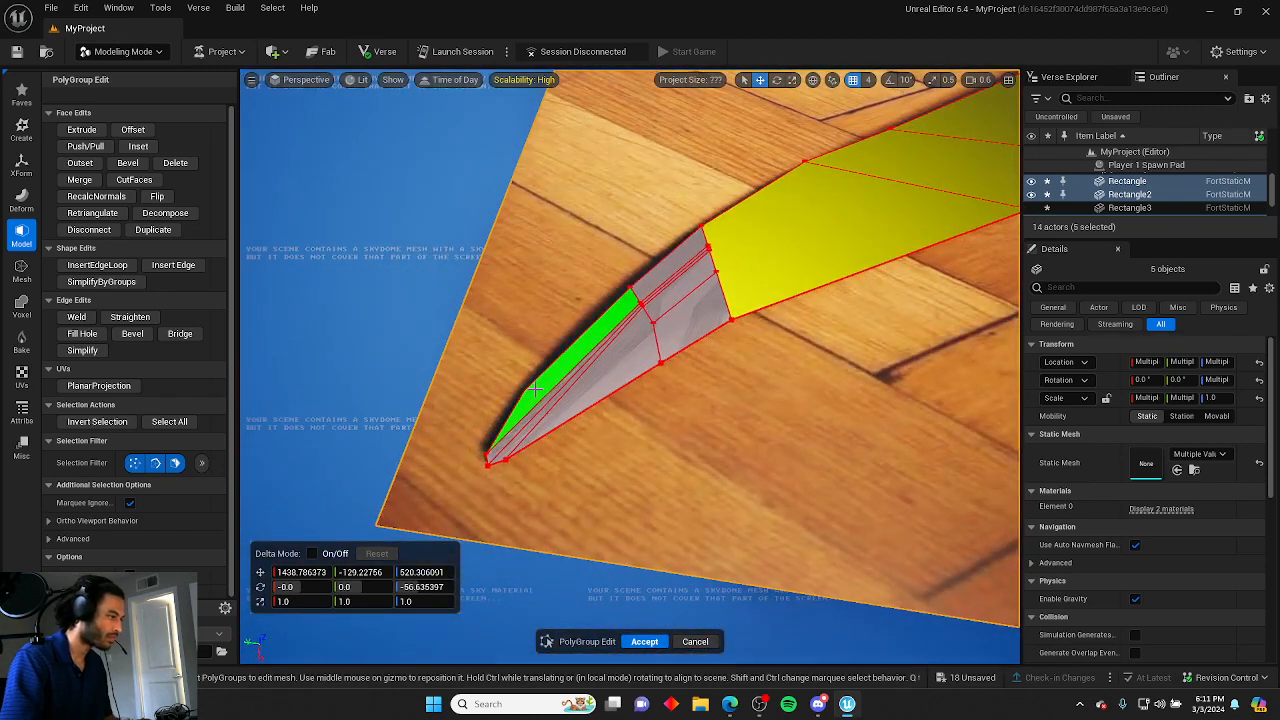
pyautogui.keyDown('shift'); pyautogui.click(538, 421); pyautogui.keyUp('shift')
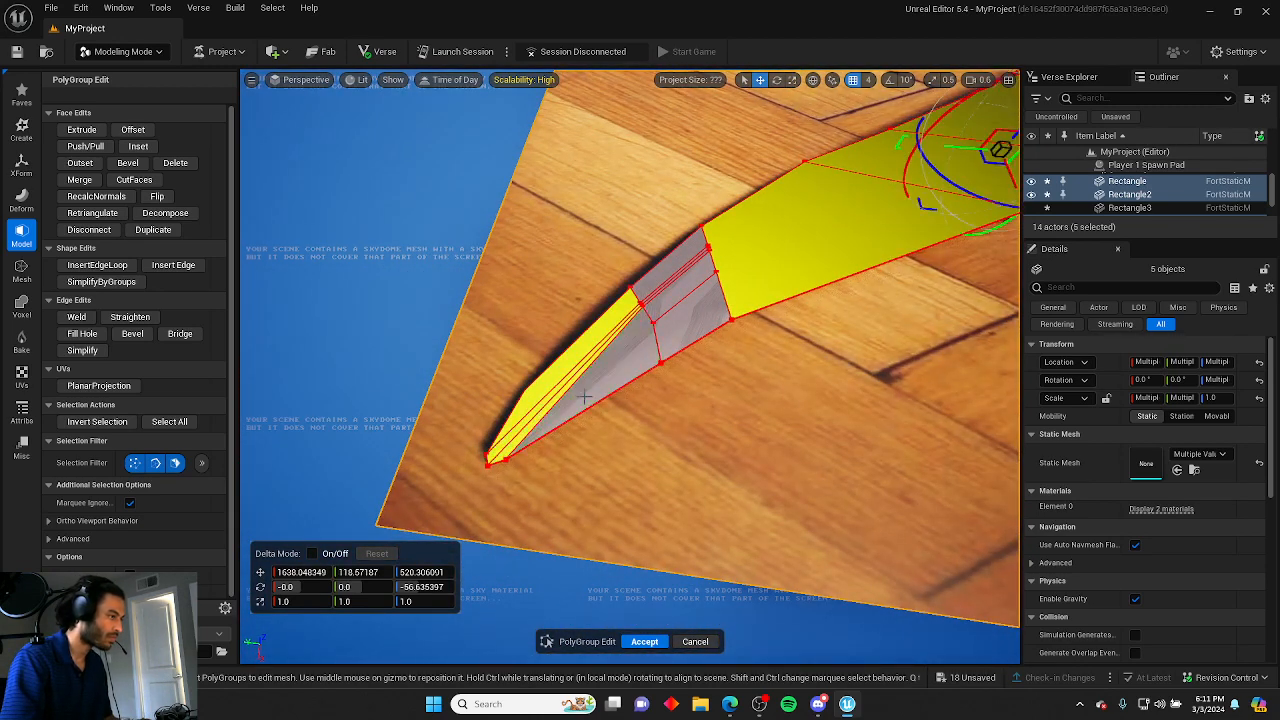
pyautogui.keyDown('shift'); pyautogui.click(607, 373); pyautogui.keyUp('shift')
pyautogui.keyDown('shift'); pyautogui.click(689, 317); pyautogui.keyUp('shift')
pyautogui.keyDown('shift'); pyautogui.click(684, 288); pyautogui.keyUp('shift')
pyautogui.keyDown('shift'); pyautogui.click(651, 293); pyautogui.keyUp('shift')
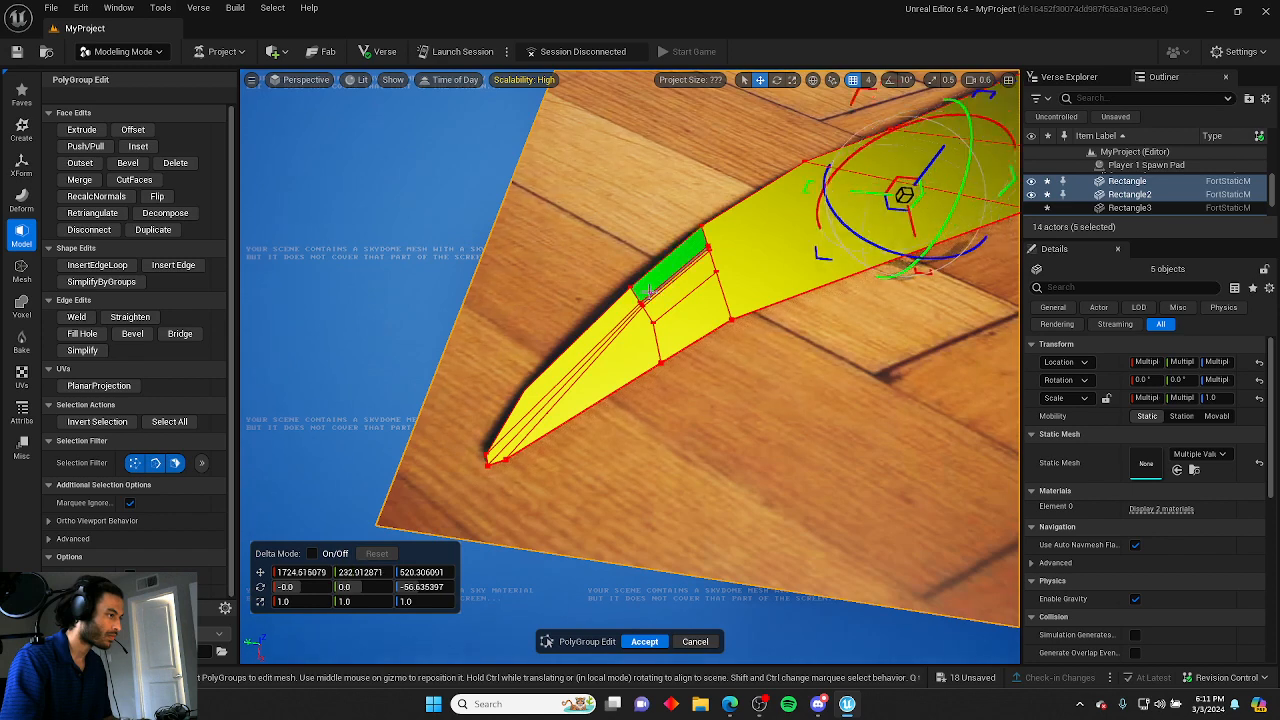
pyautogui.keyDown('shift'); pyautogui.click(651, 293); pyautogui.keyUp('shift')
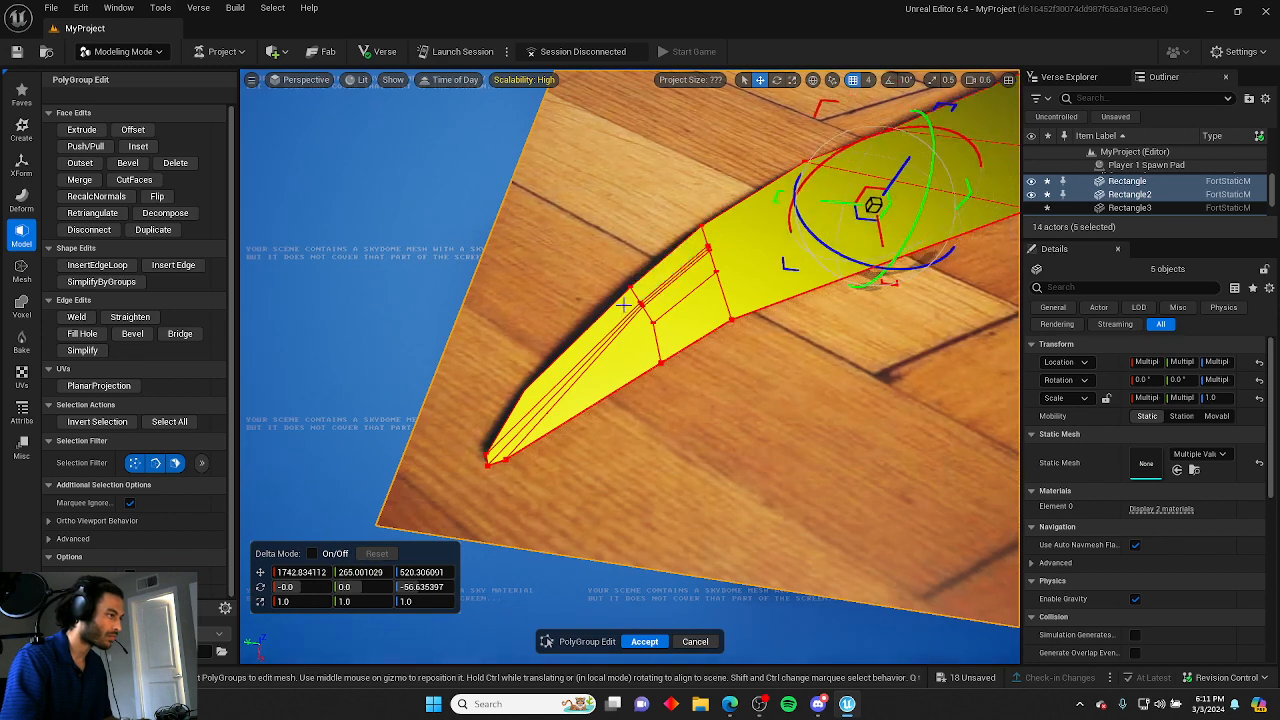
pyautogui.click(82, 130)
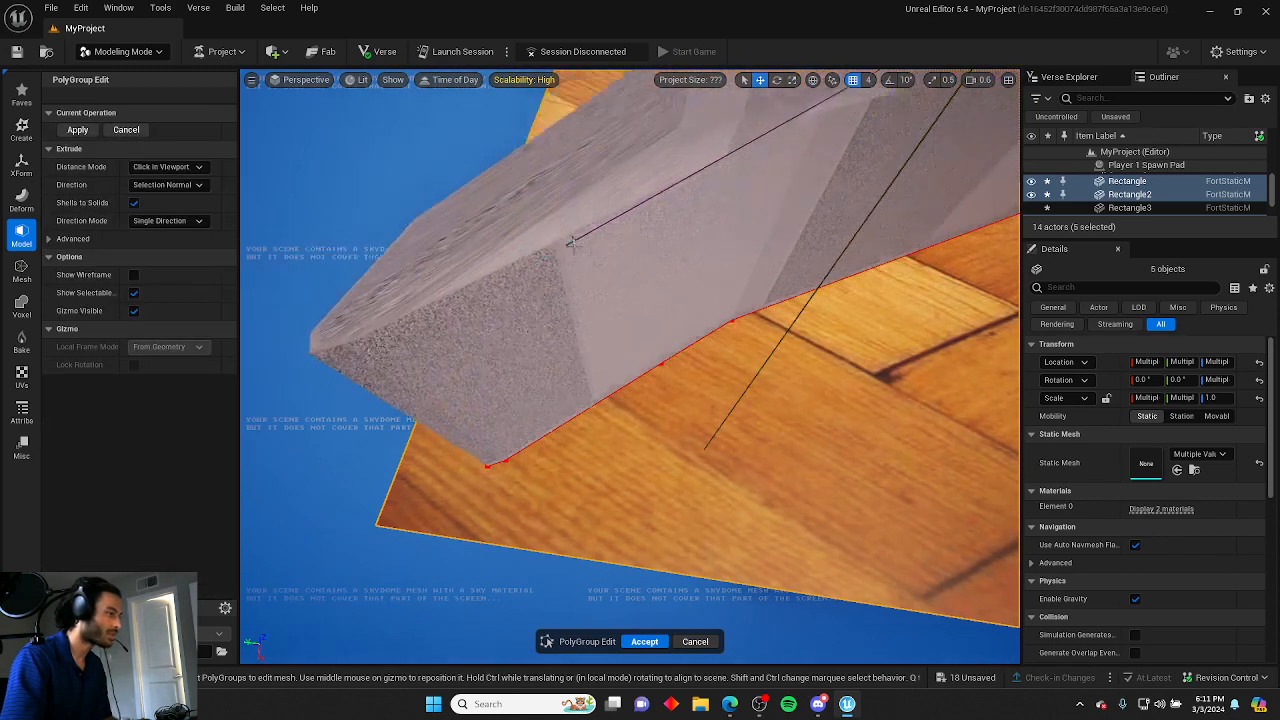
pyautogui.click(663, 350)
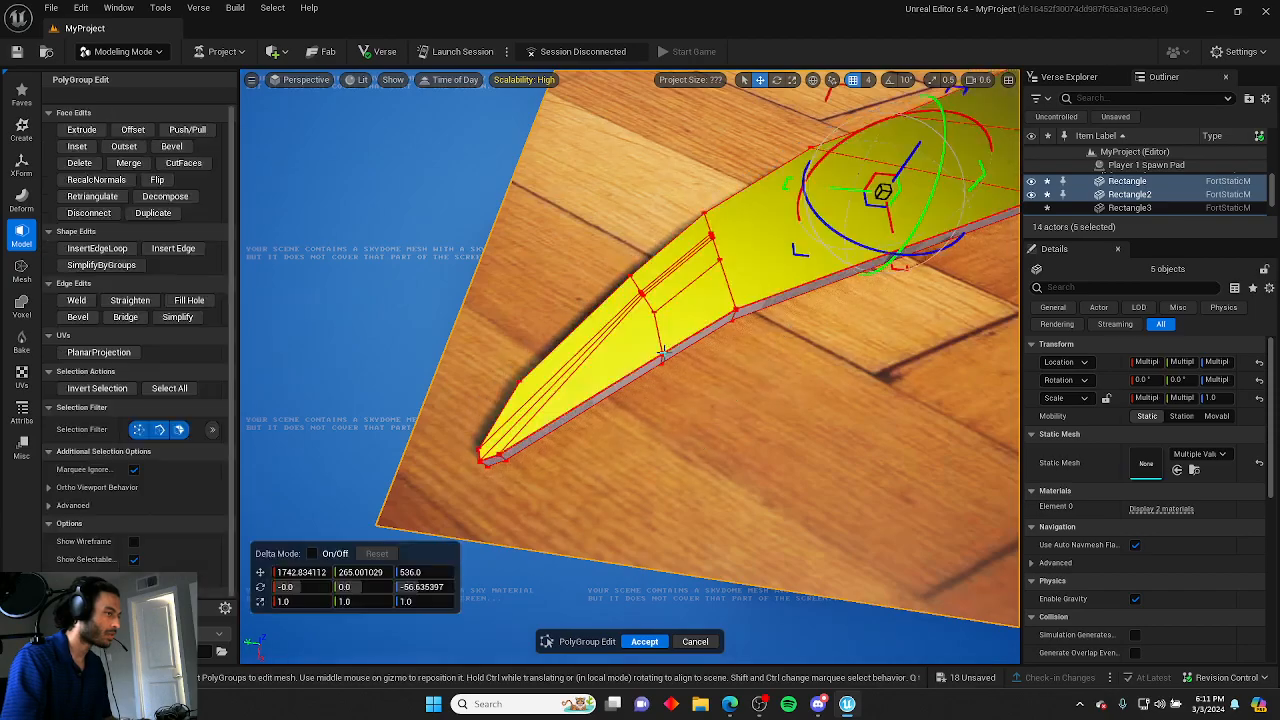
# Select the blade's tip end face and tip vertex and nudge the tip slightly into shape.
pyautogui.moveTo(663, 350); pyautogui.dragTo(565, 195, button='right')
pyautogui.click(884, 344)
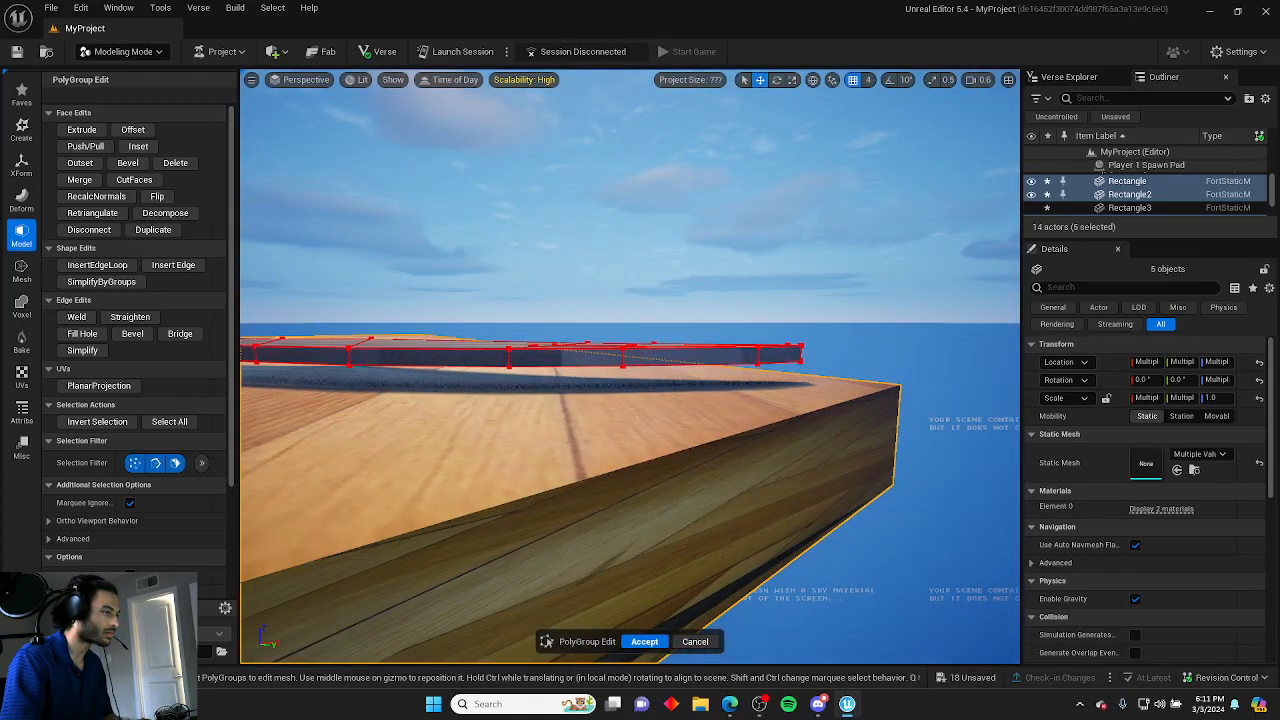
pyautogui.moveTo(884, 344); pyautogui.dragTo(400, 450, button='right')
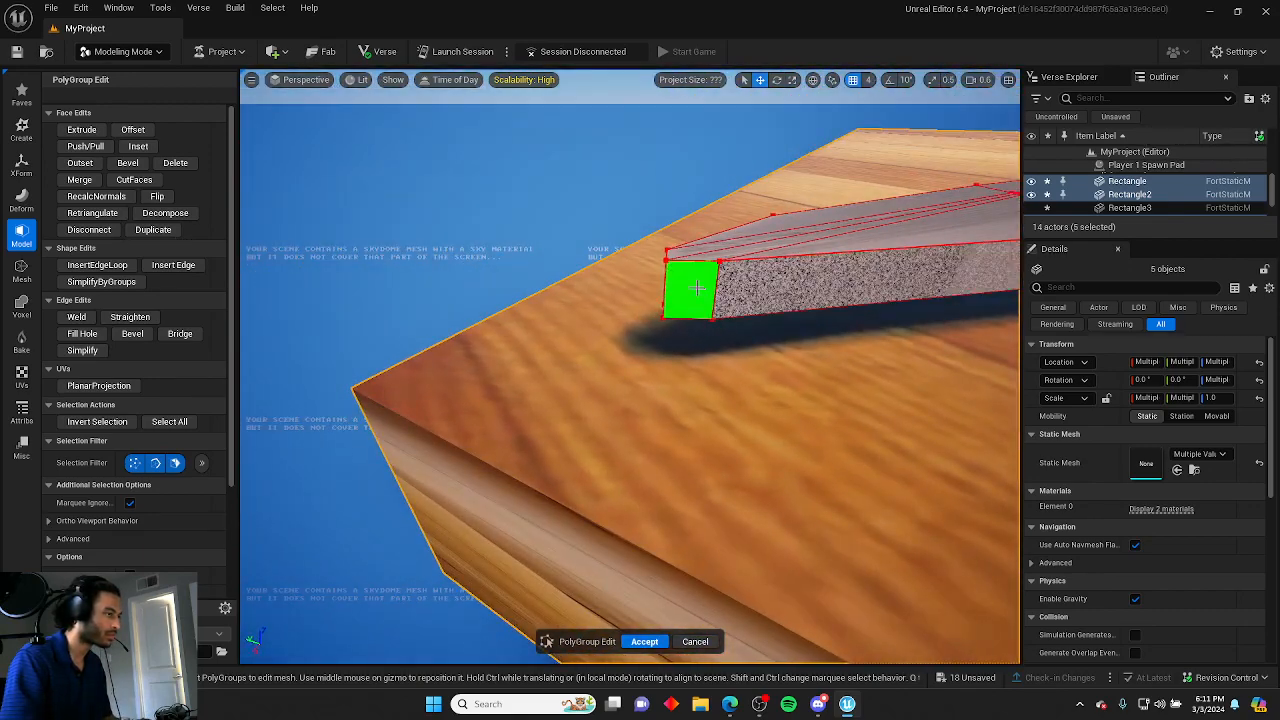
pyautogui.click(692, 289)
pyautogui.moveTo(692, 289); pyautogui.dragTo(843, 195, button='right')
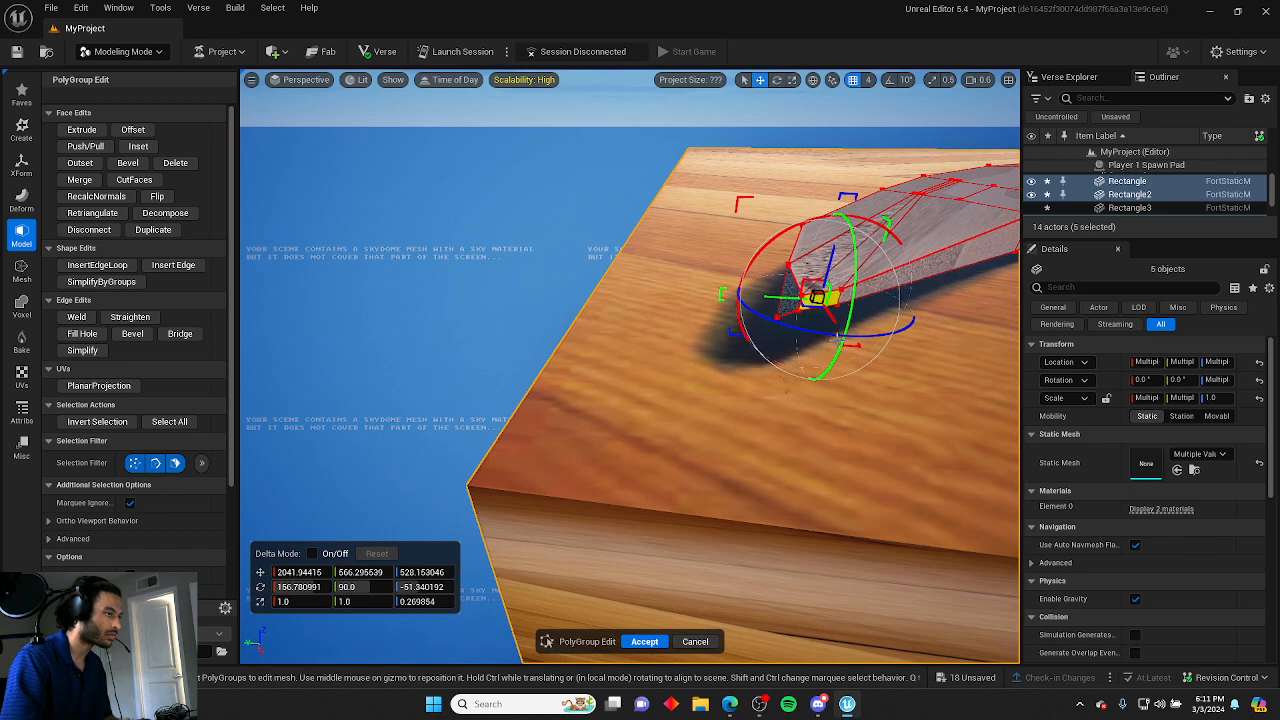
pyautogui.click(601, 341)
pyautogui.moveTo(601, 341); pyautogui.dragTo(720, 358, button='right')
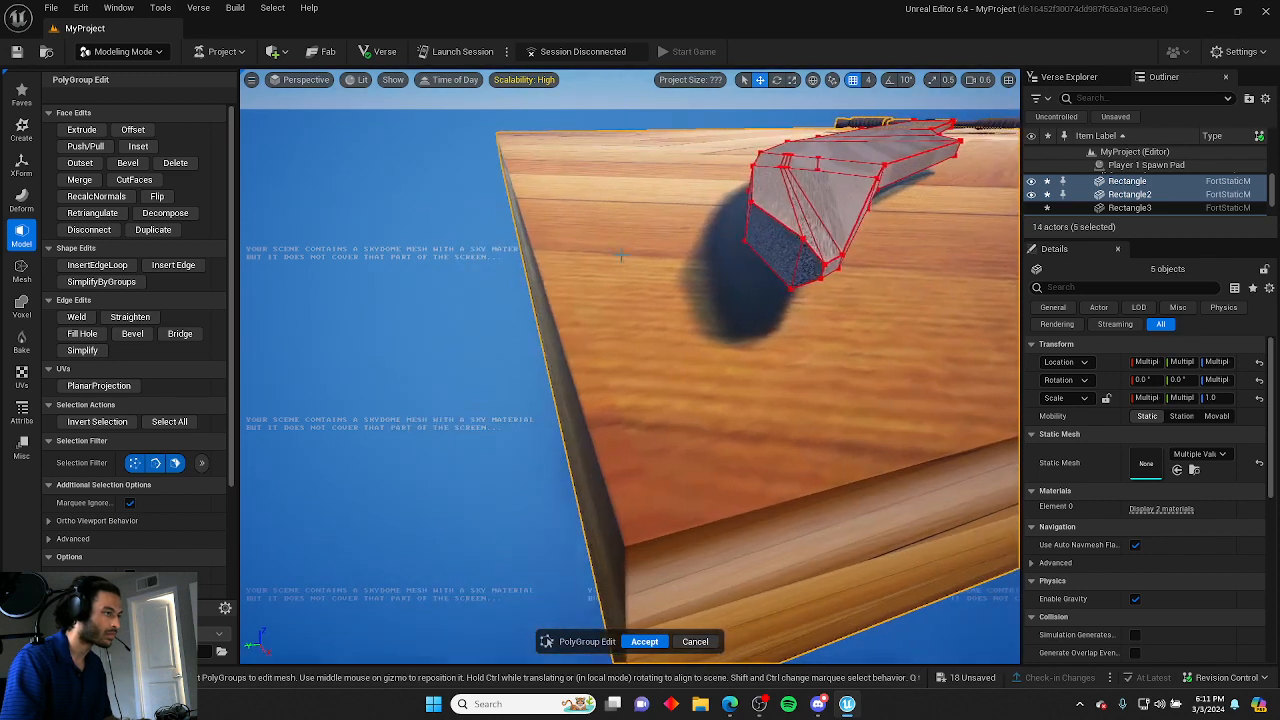
pyautogui.click(819, 257)
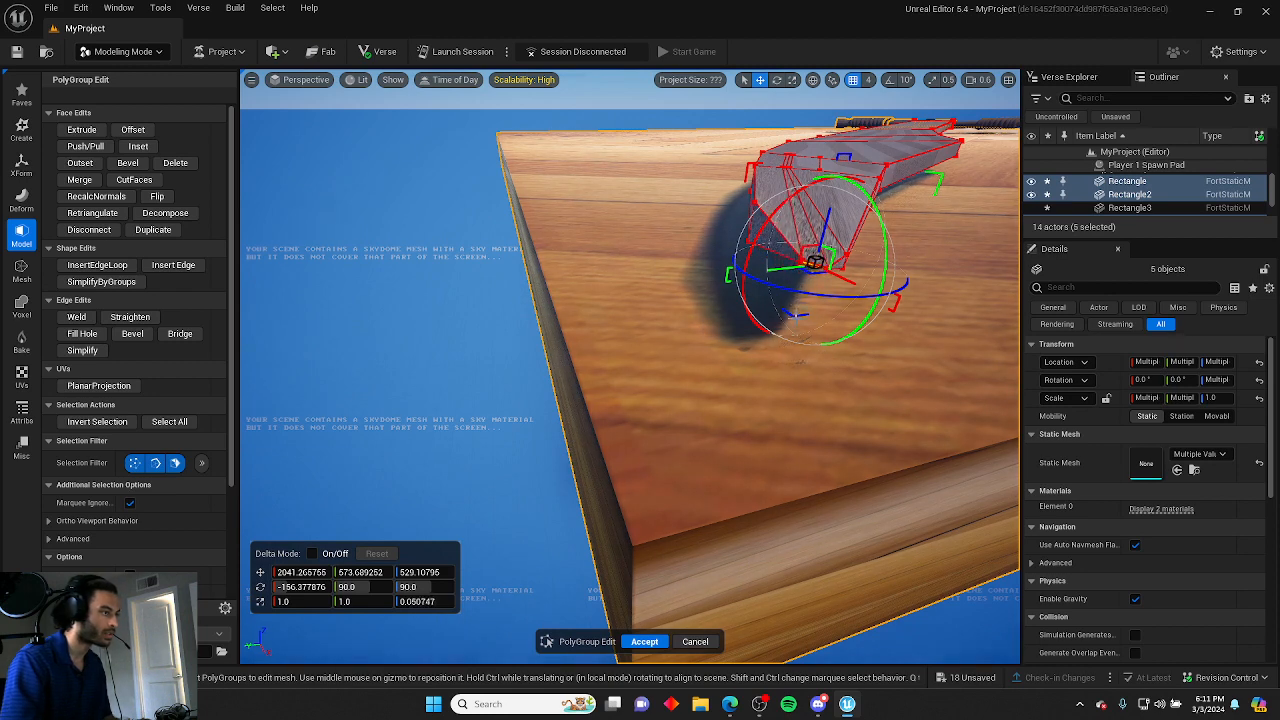
pyautogui.click(743, 306)
pyautogui.moveTo(743, 306); pyautogui.dragTo(660, 298, button='right')
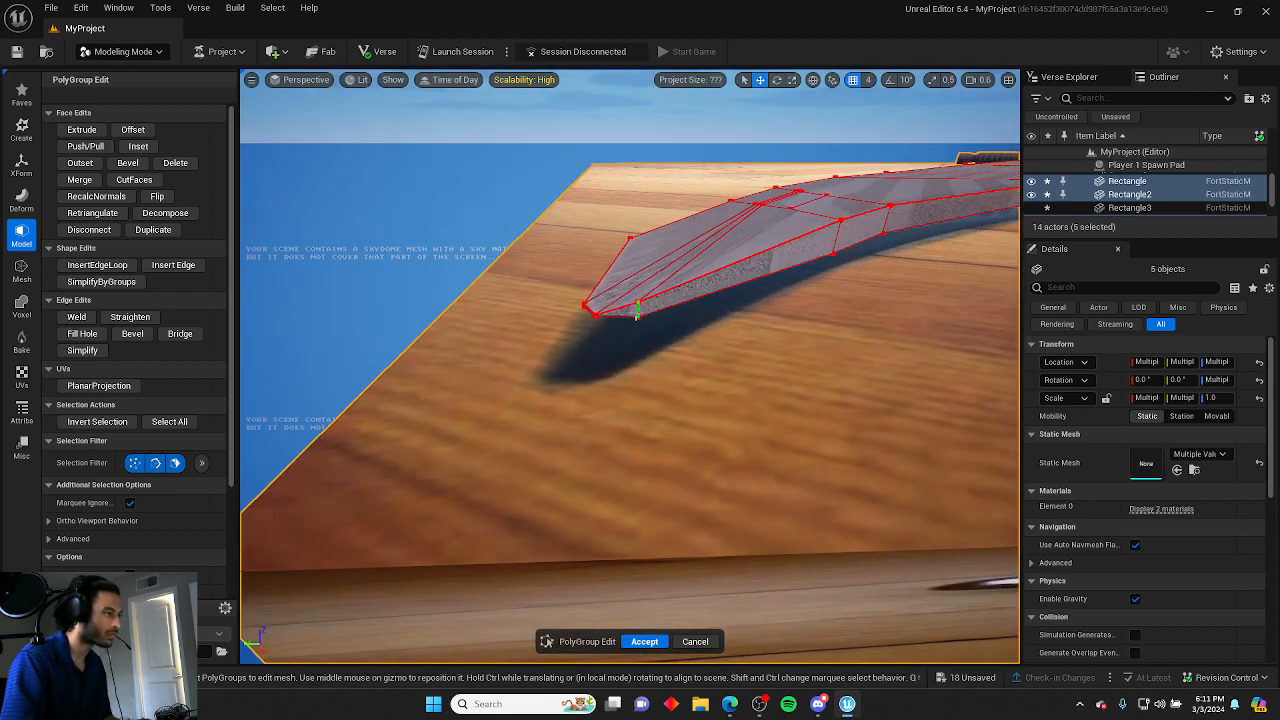
pyautogui.click(634, 310)
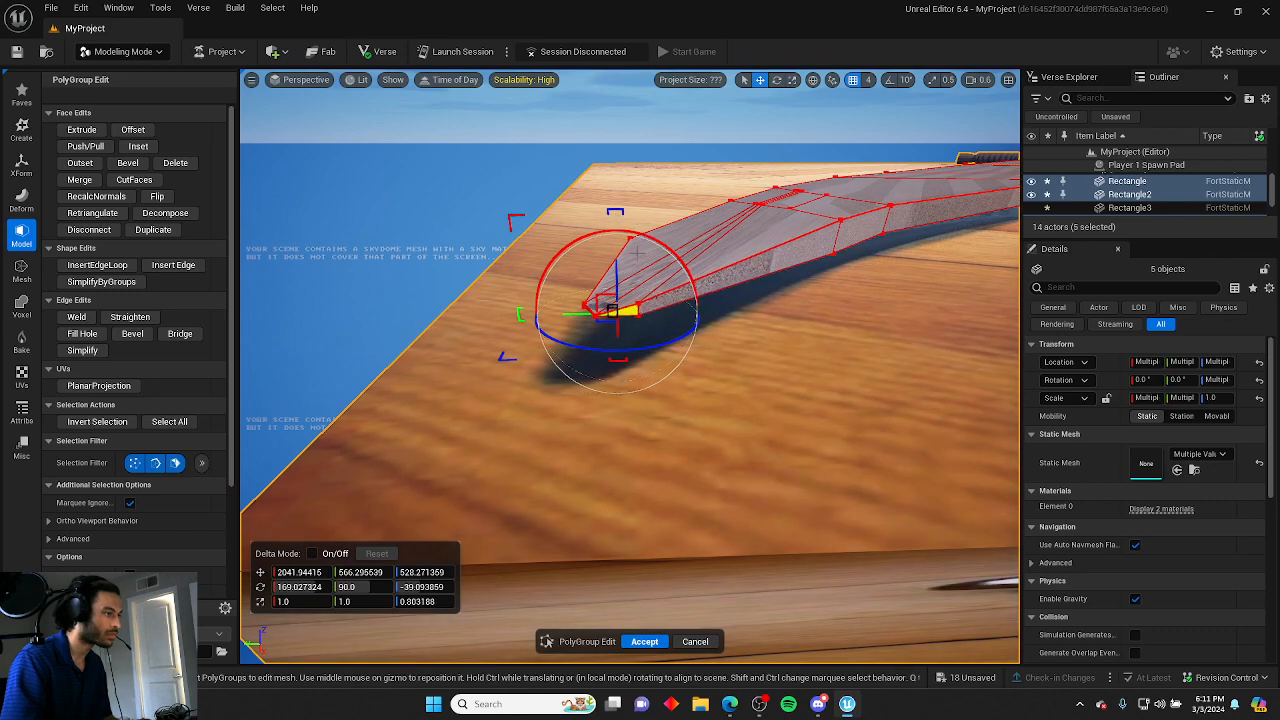
pyautogui.click(690, 362)
pyautogui.moveTo(690, 362)
pyautogui.mouseDown(button='right')
pyautogui.moveTo(790, 365)
pyautogui.moveTo(725, 362)
pyautogui.moveTo(680, 340)
pyautogui.moveTo(699, 371)
pyautogui.mouseUp(button='right')
pyautogui.click(517, 350)
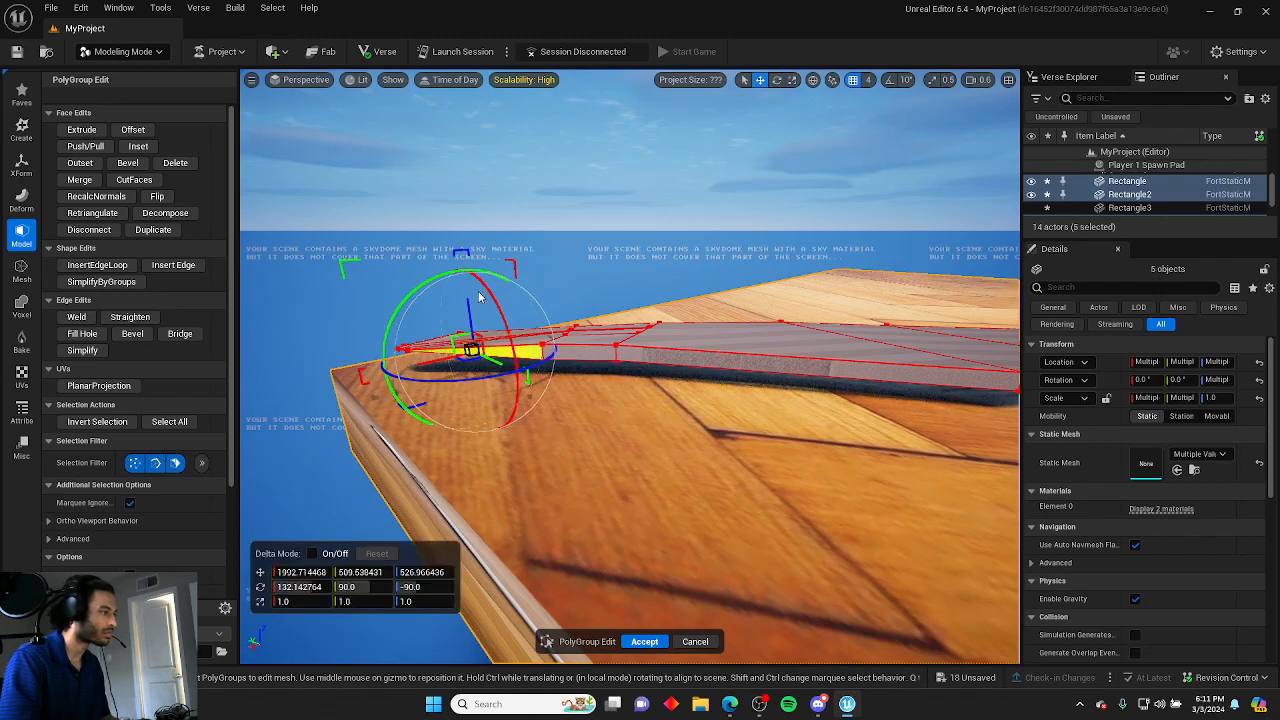
# Select the blade's long side edges, nudge them slightly, and accept the PolyGroup edit.
pyautogui.click(600, 351)
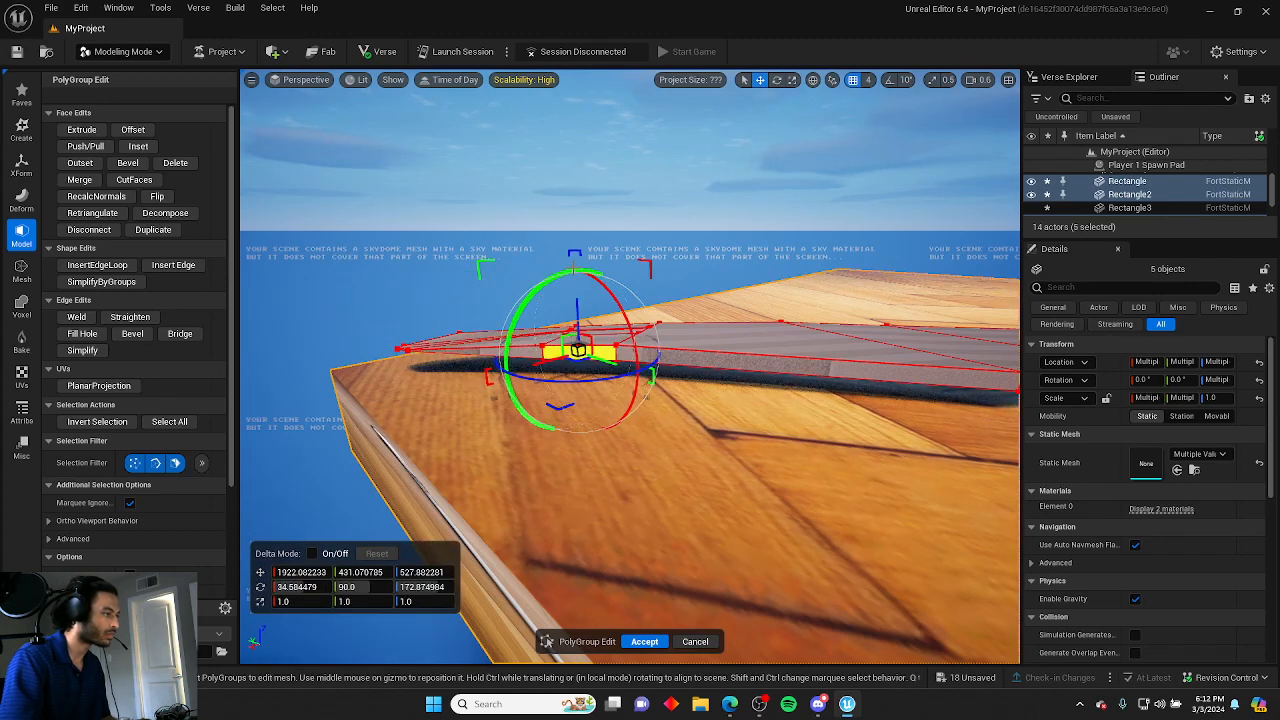
pyautogui.click(748, 356)
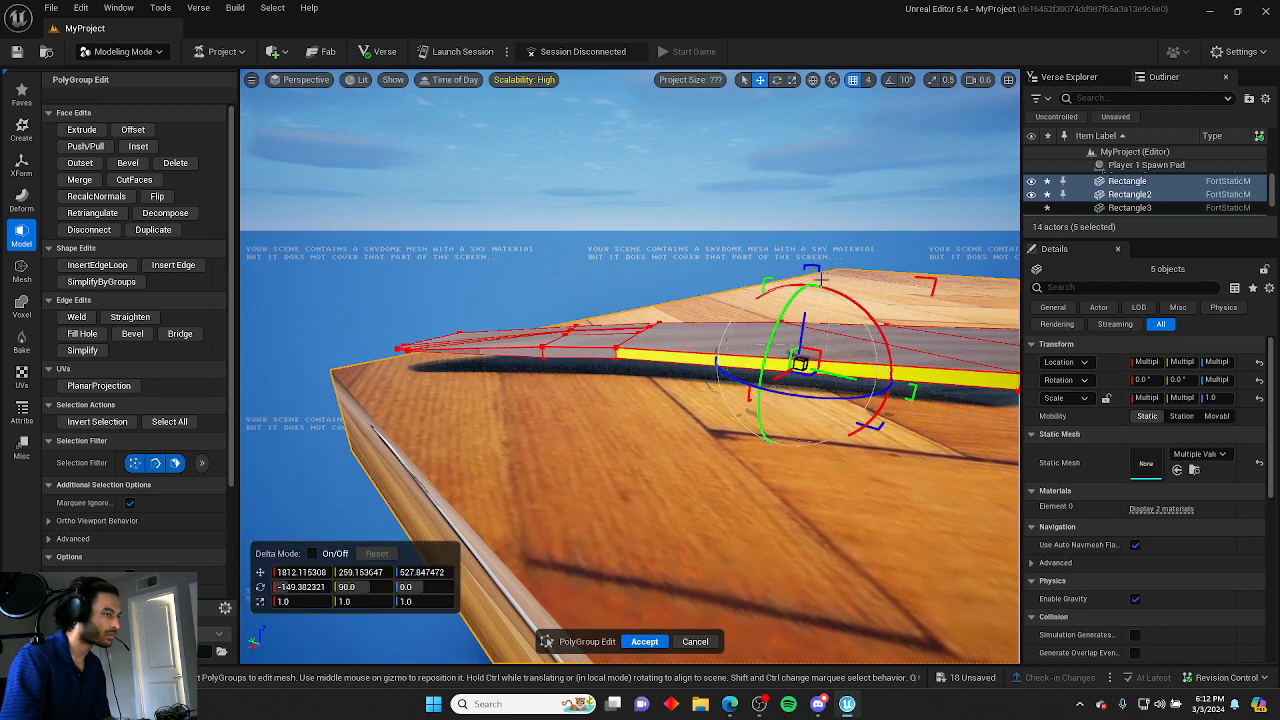
pyautogui.press('d')
pyautogui.moveTo(820, 280); pyautogui.dragTo(810, 282, button='right')
pyautogui.click(628, 368)
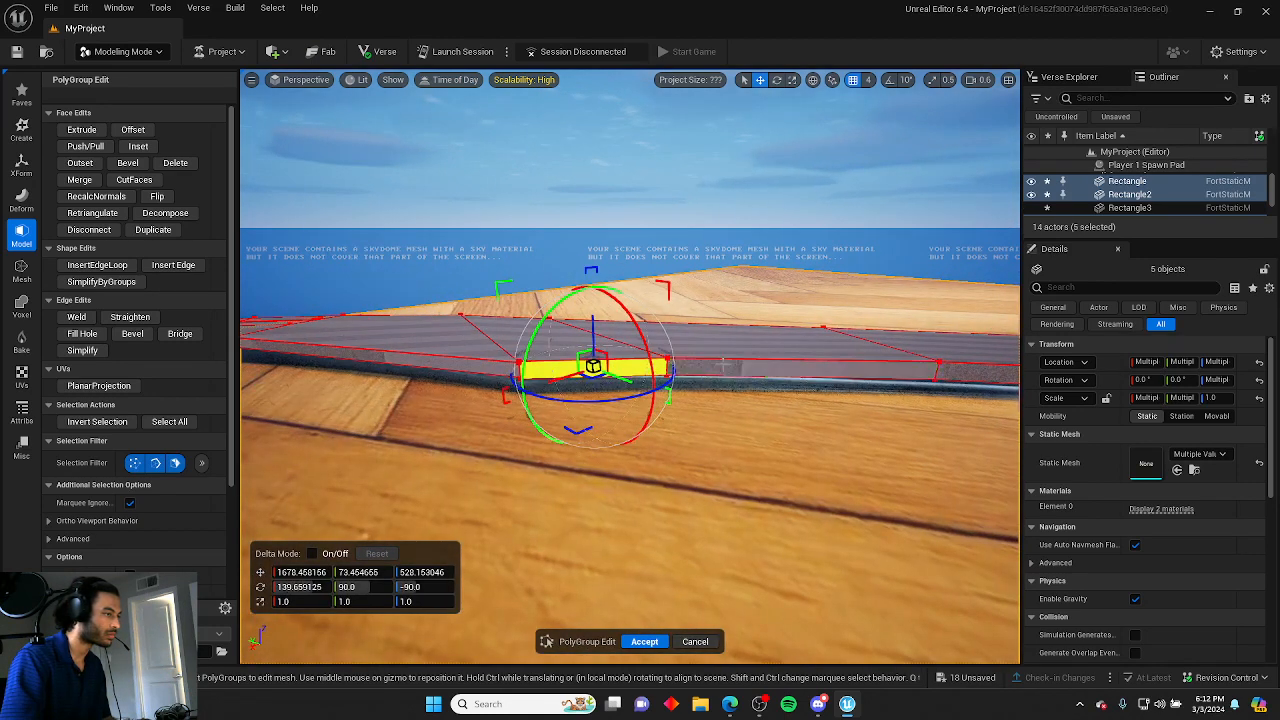
pyautogui.click(722, 237)
pyautogui.press('d')
pyautogui.moveTo(662, 312); pyautogui.dragTo(672, 335, button='right')
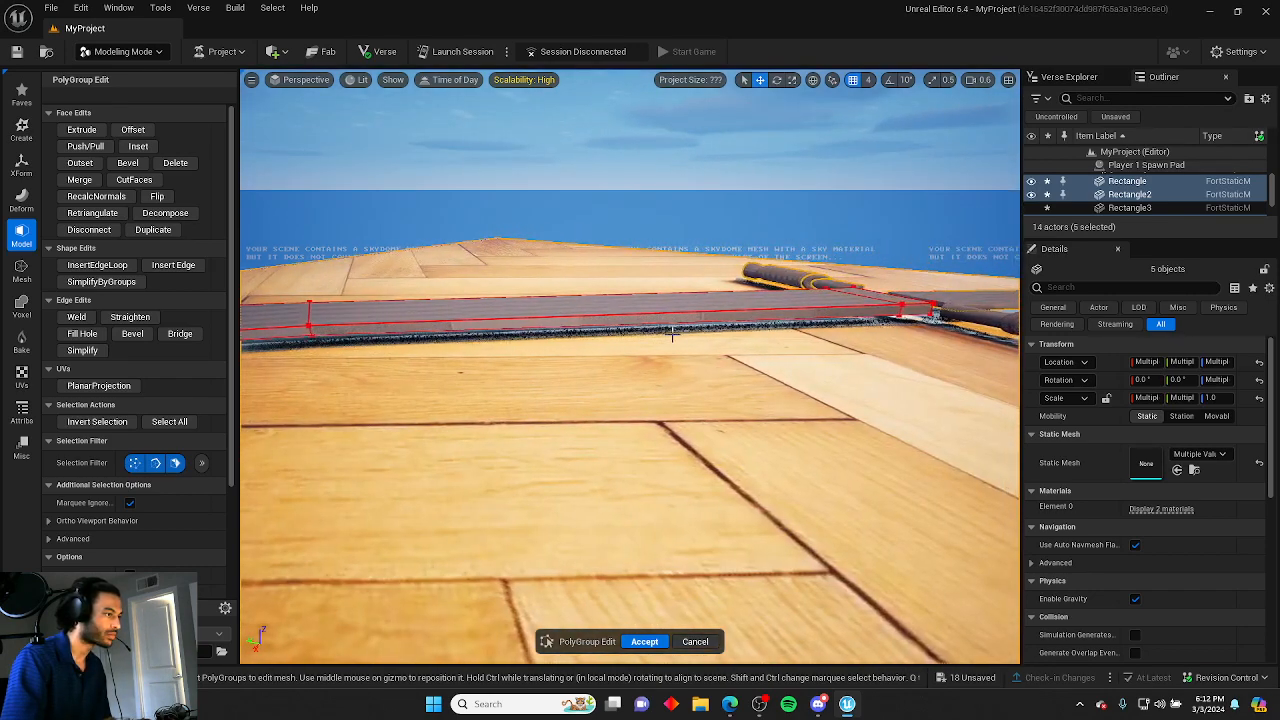
pyautogui.click(667, 317)
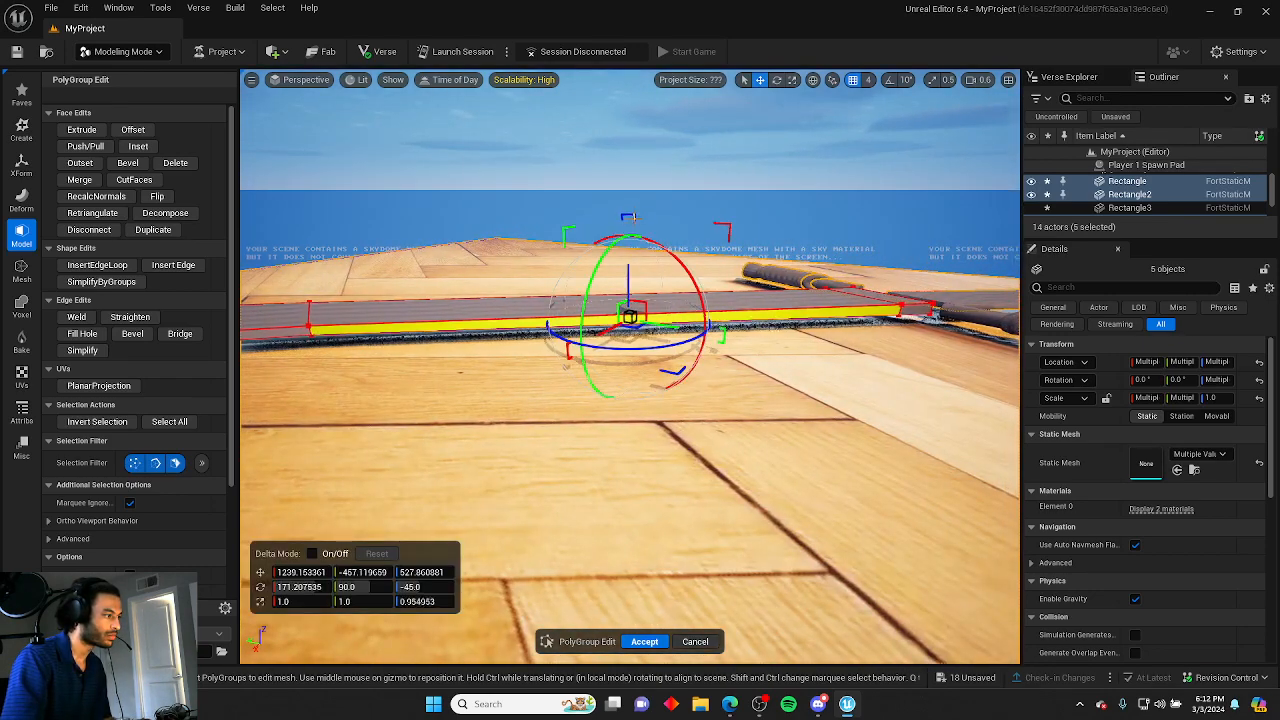
pyautogui.click(789, 241)
pyautogui.click(917, 311)
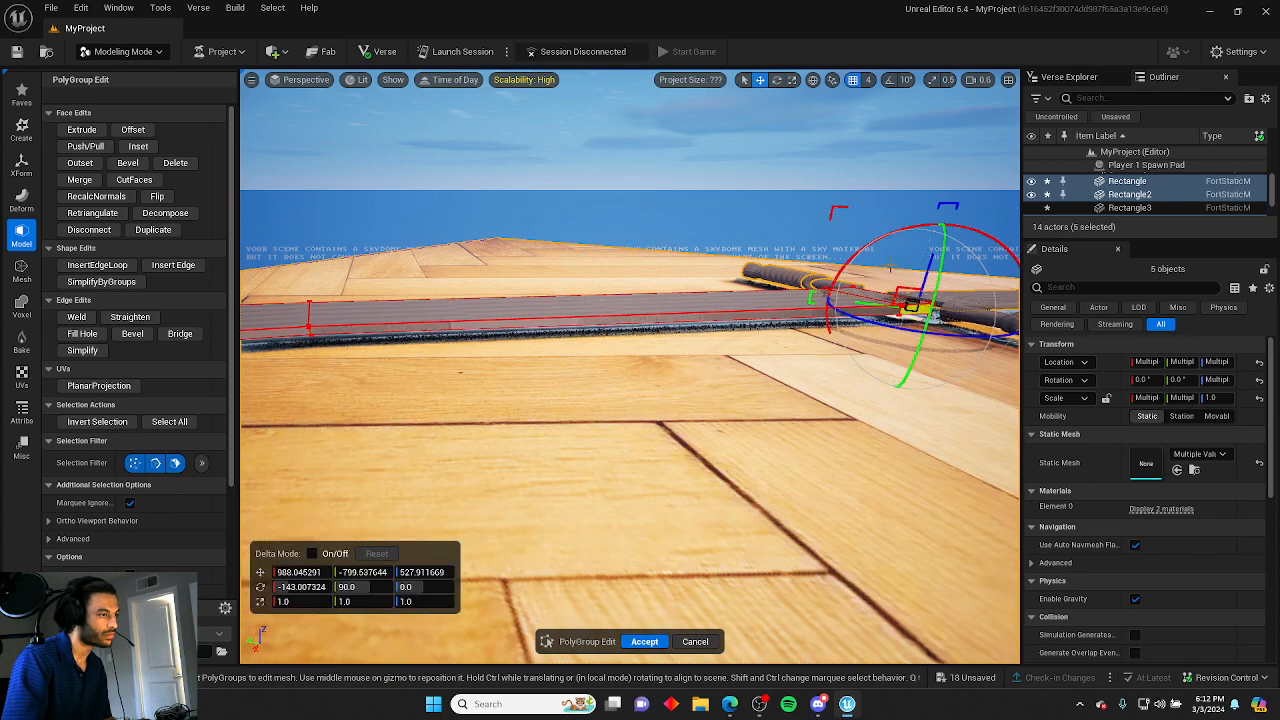
pyautogui.moveTo(860, 180); pyautogui.dragTo(505, 302, button='right')
pyautogui.click(403, 301)
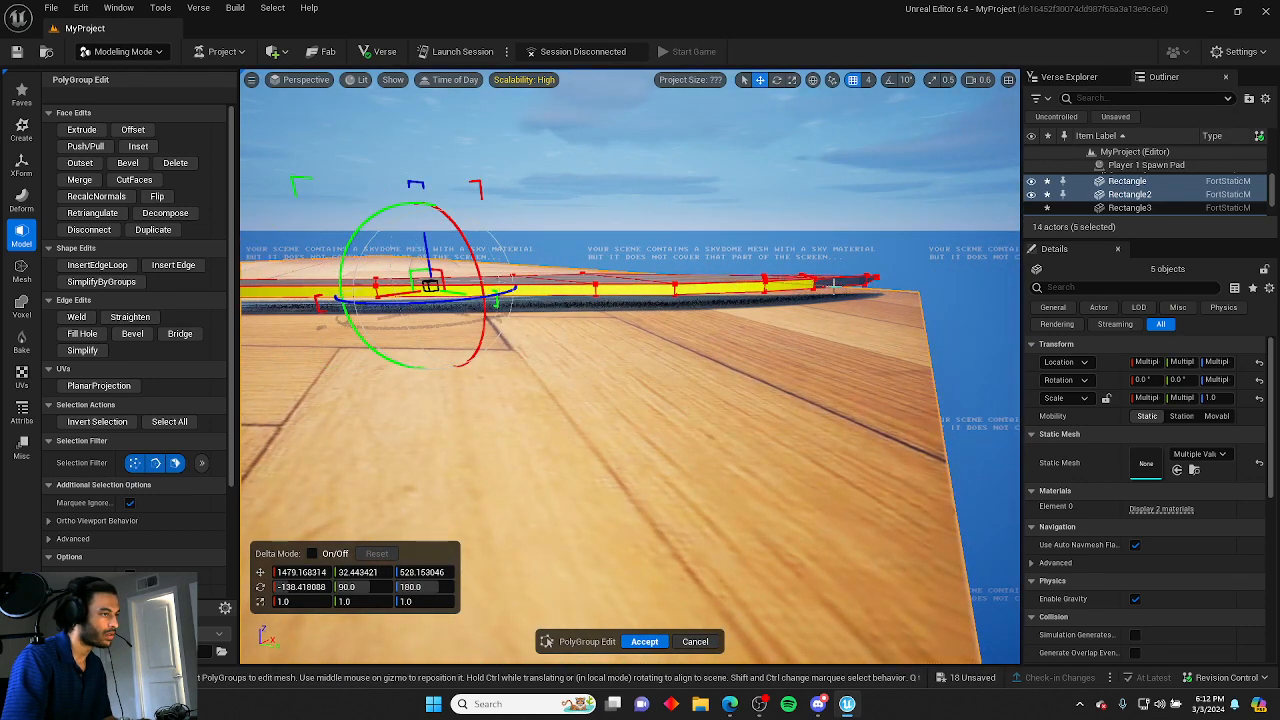
pyautogui.moveTo(505, 302); pyautogui.dragTo(480, 300, button='right')
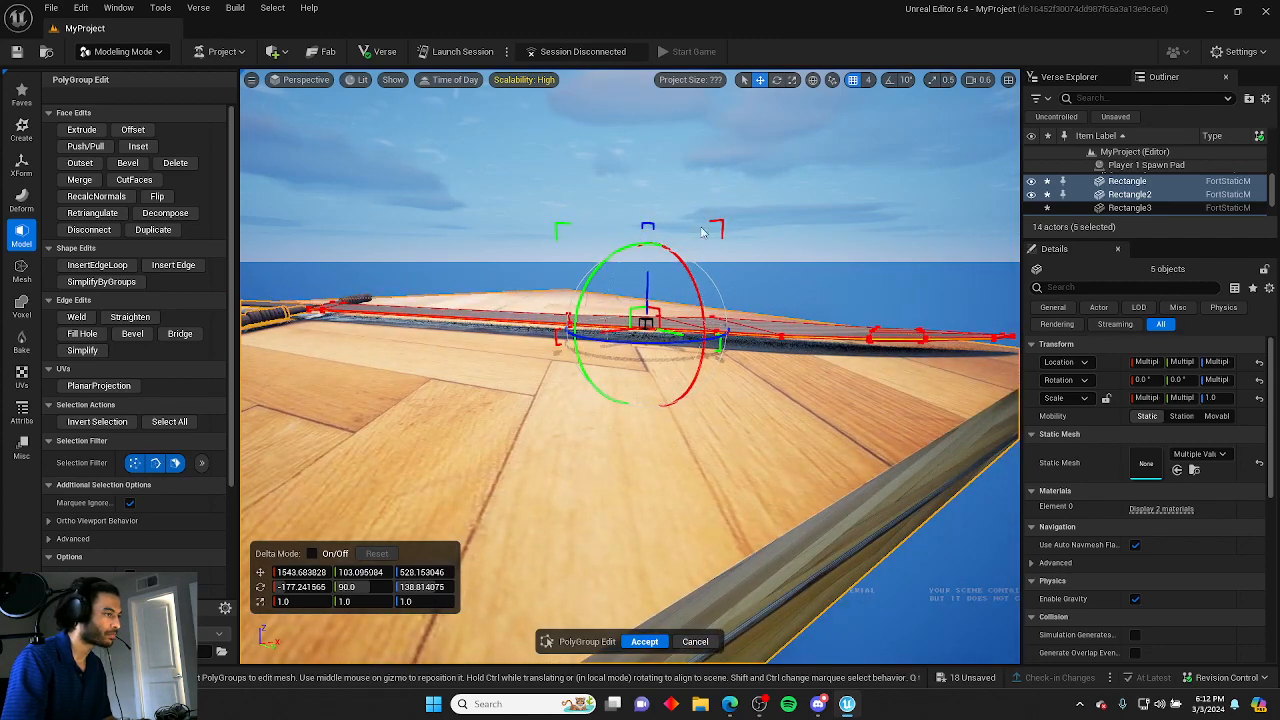
pyautogui.moveTo(630, 366); pyautogui.dragTo(540, 478, button='right')
pyautogui.moveTo(880, 250); pyautogui.dragTo(800, 247, button='right')
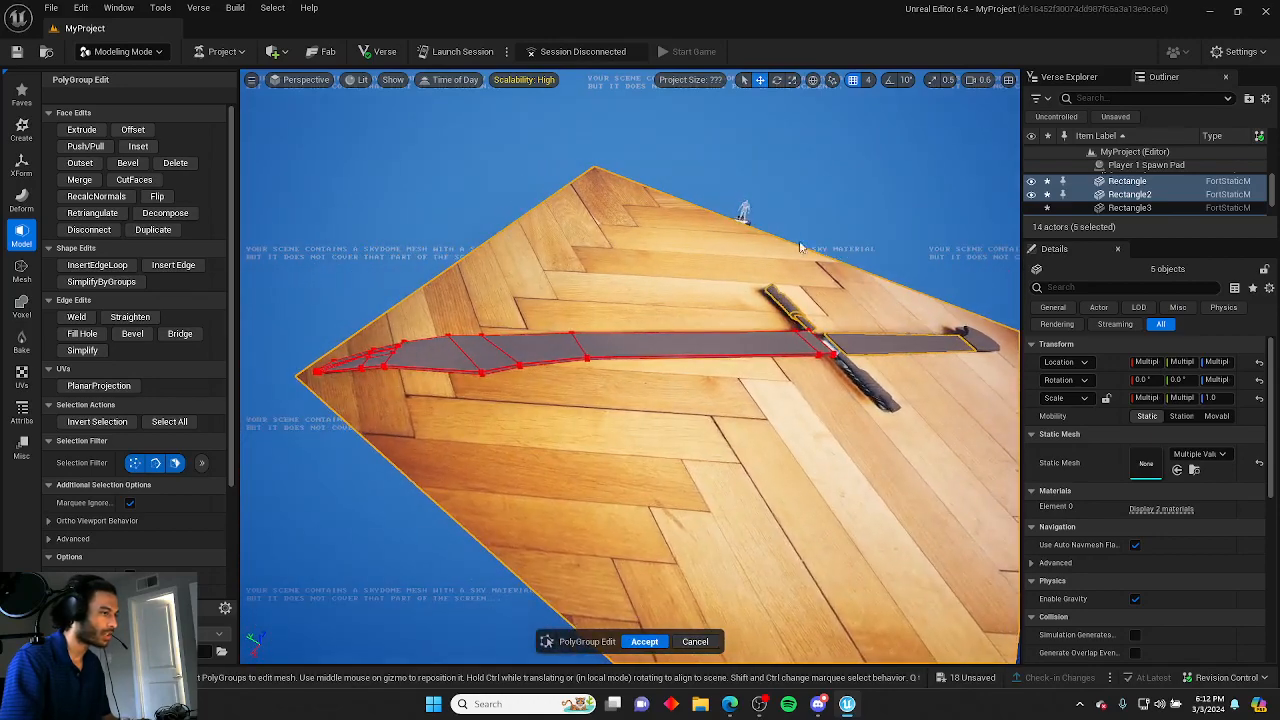
pyautogui.click(646, 642)
# Create a cylinder at the crossguard's centre, rotate it about -87° and 38° to lie along the grip, and accept it.
pyautogui.click(645, 560)
pyautogui.moveTo(645, 560); pyautogui.dragTo(765, 535, button='right')
pyautogui.scroll(1, 765, 535)
pyautogui.moveTo(545, 270); pyautogui.dragTo(577, 337, button='right')
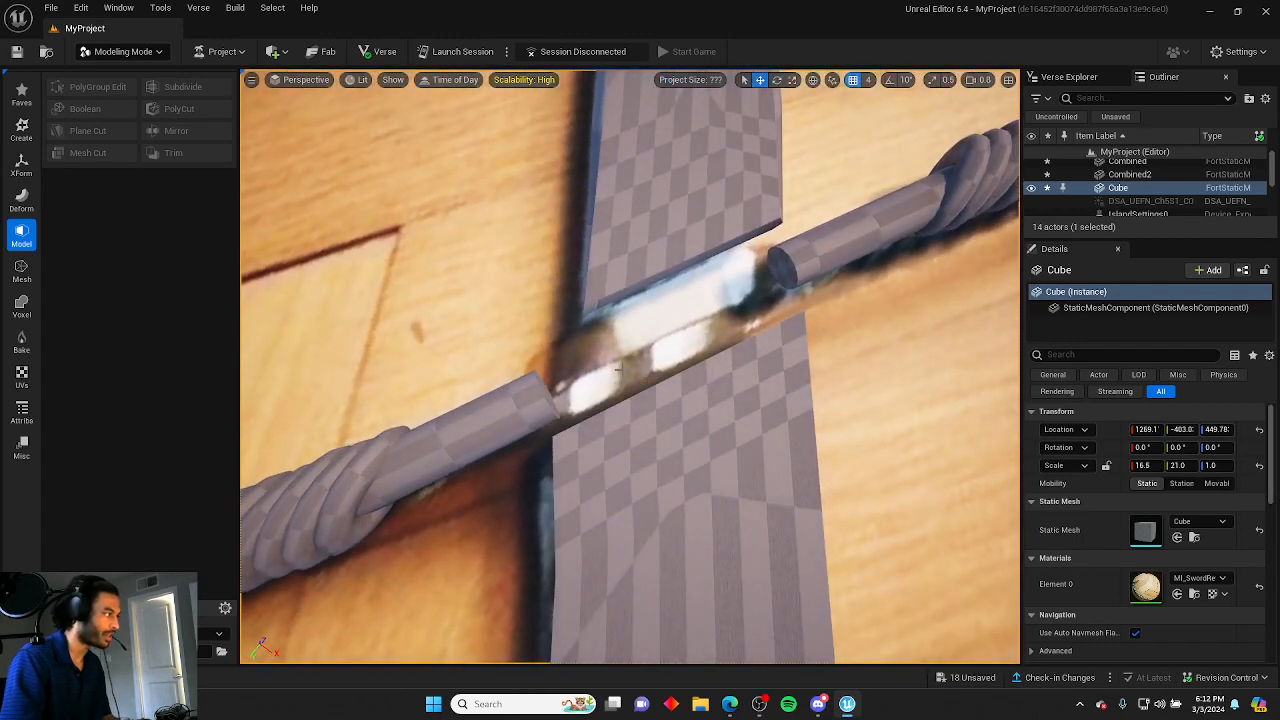
pyautogui.click(22, 130)
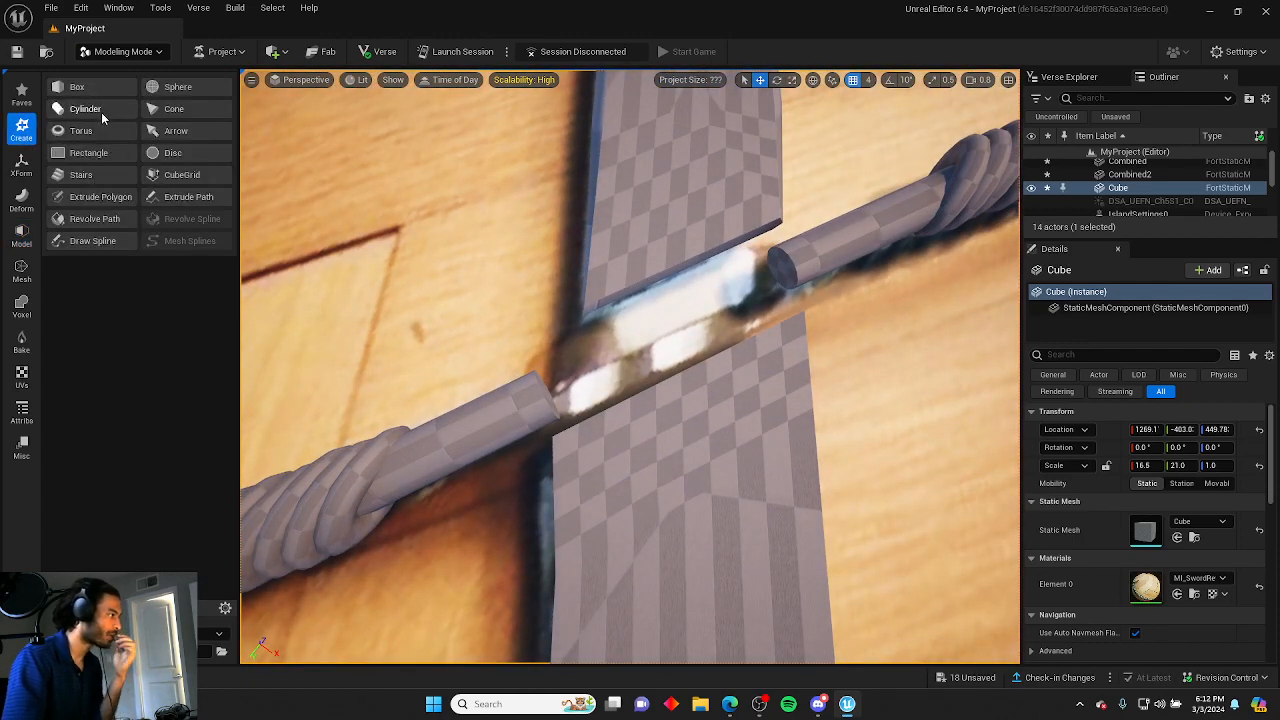
pyautogui.click(101, 116)
pyautogui.click(645, 302)
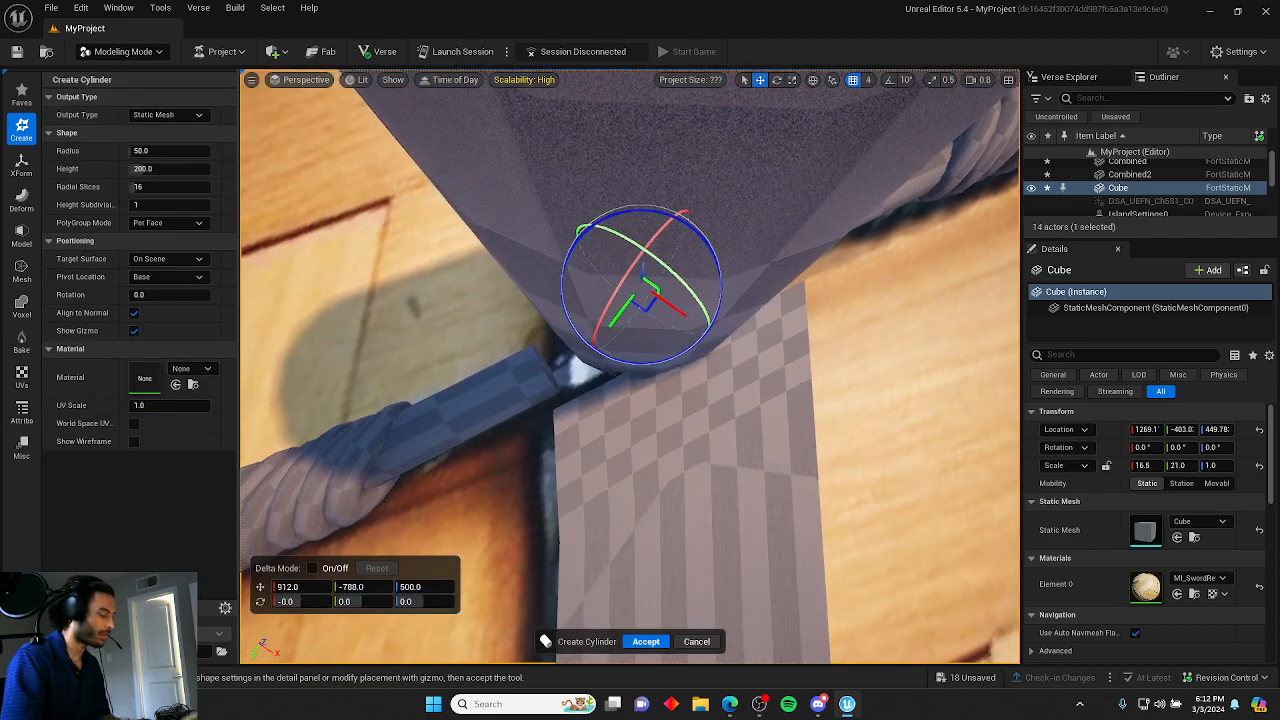
pyautogui.moveTo(645, 302); pyautogui.dragTo(651, 331, button='right')
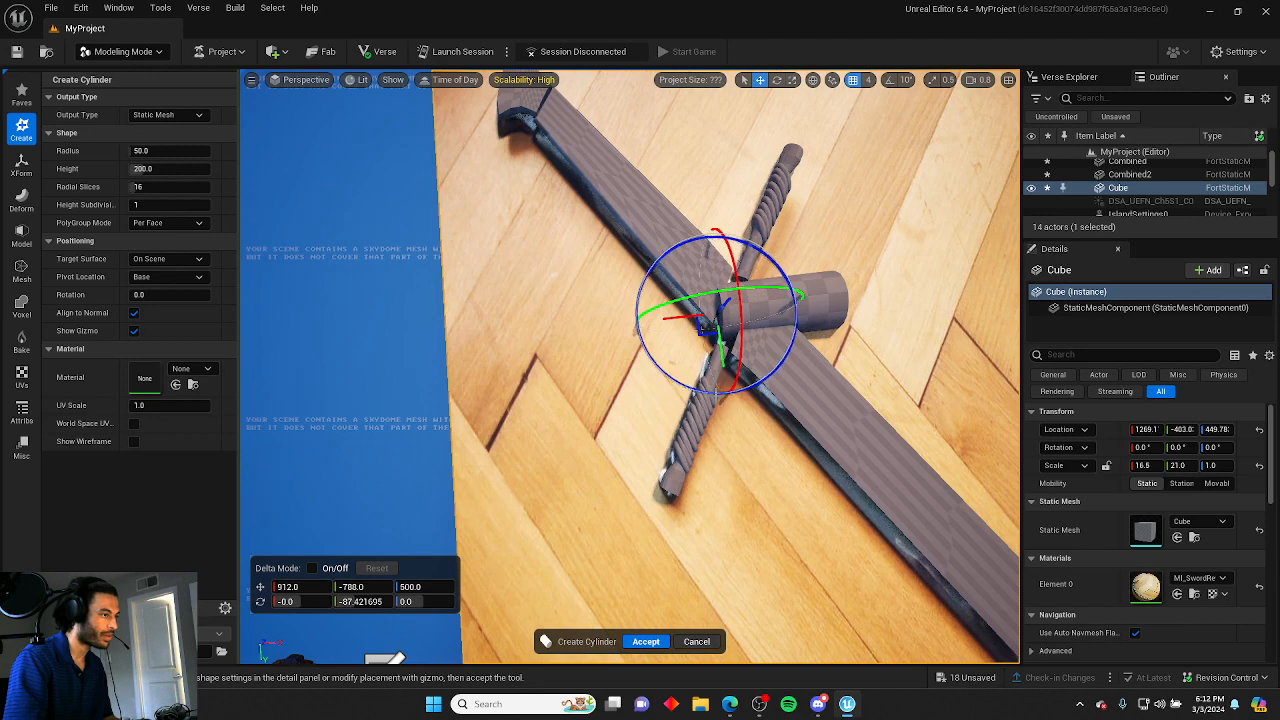
pyautogui.moveTo(648, 335); pyautogui.dragTo(657, 383)
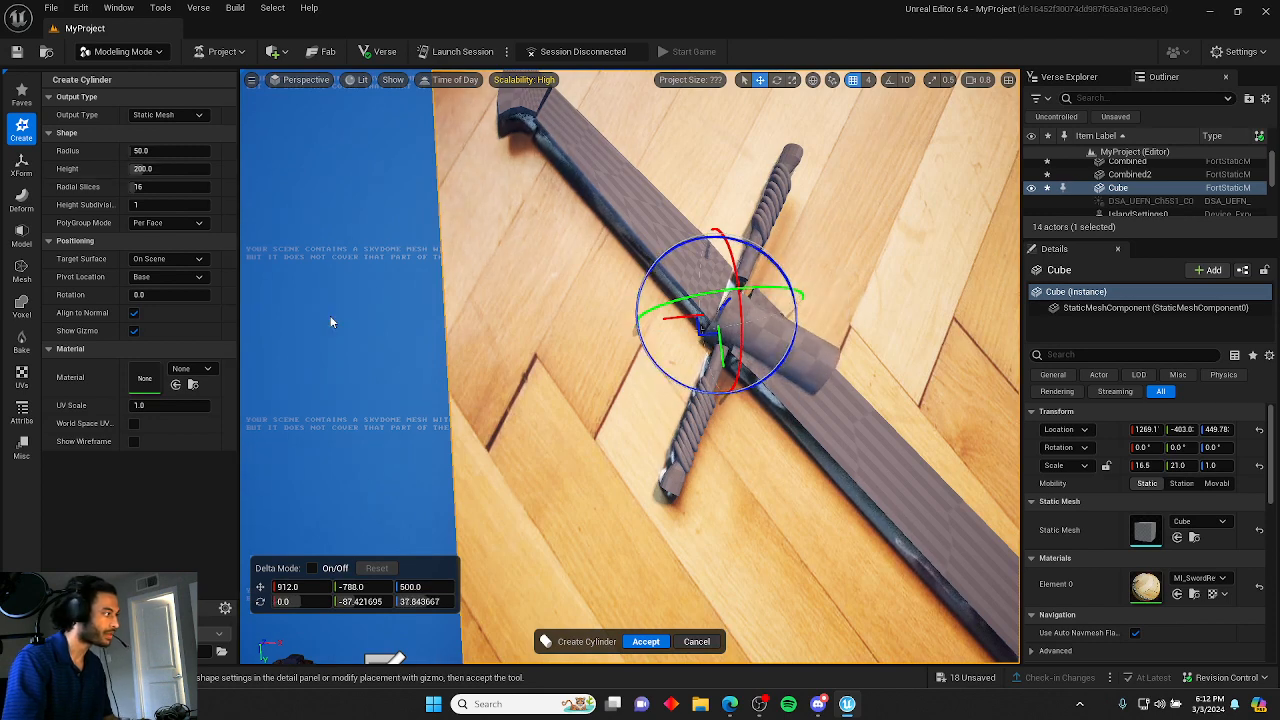
pyautogui.click(645, 641)
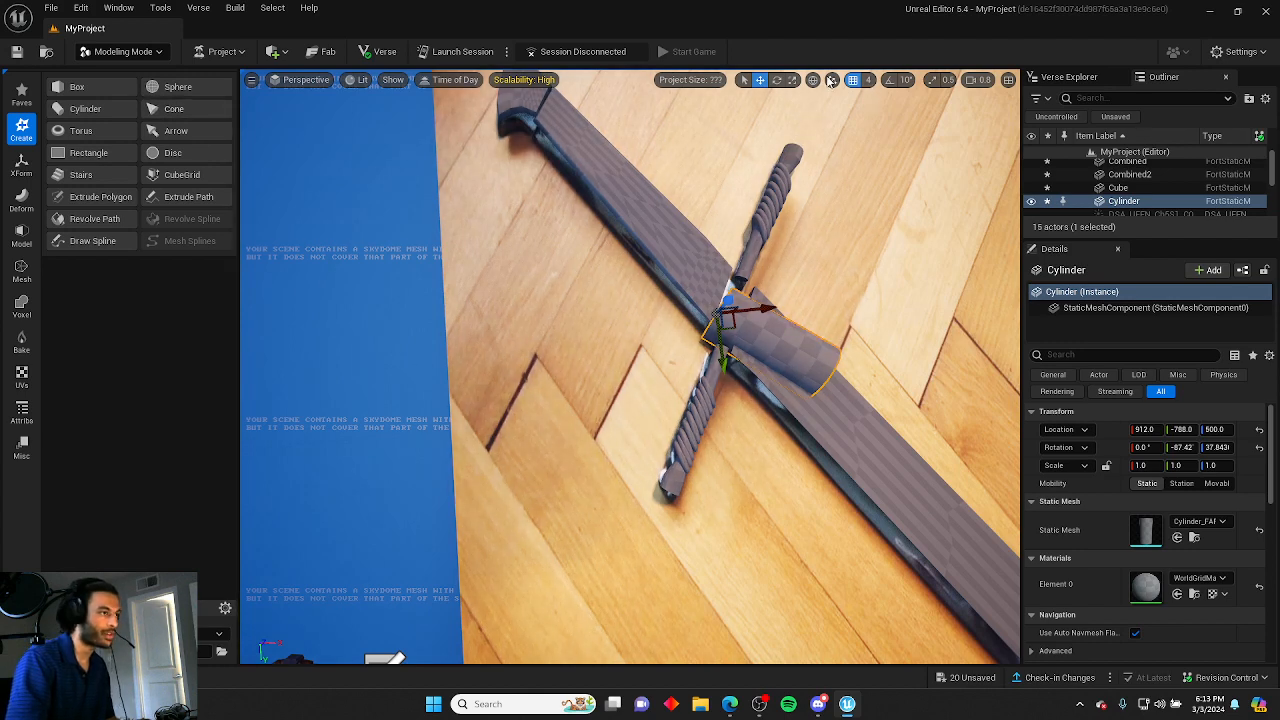
pyautogui.click(793, 80)
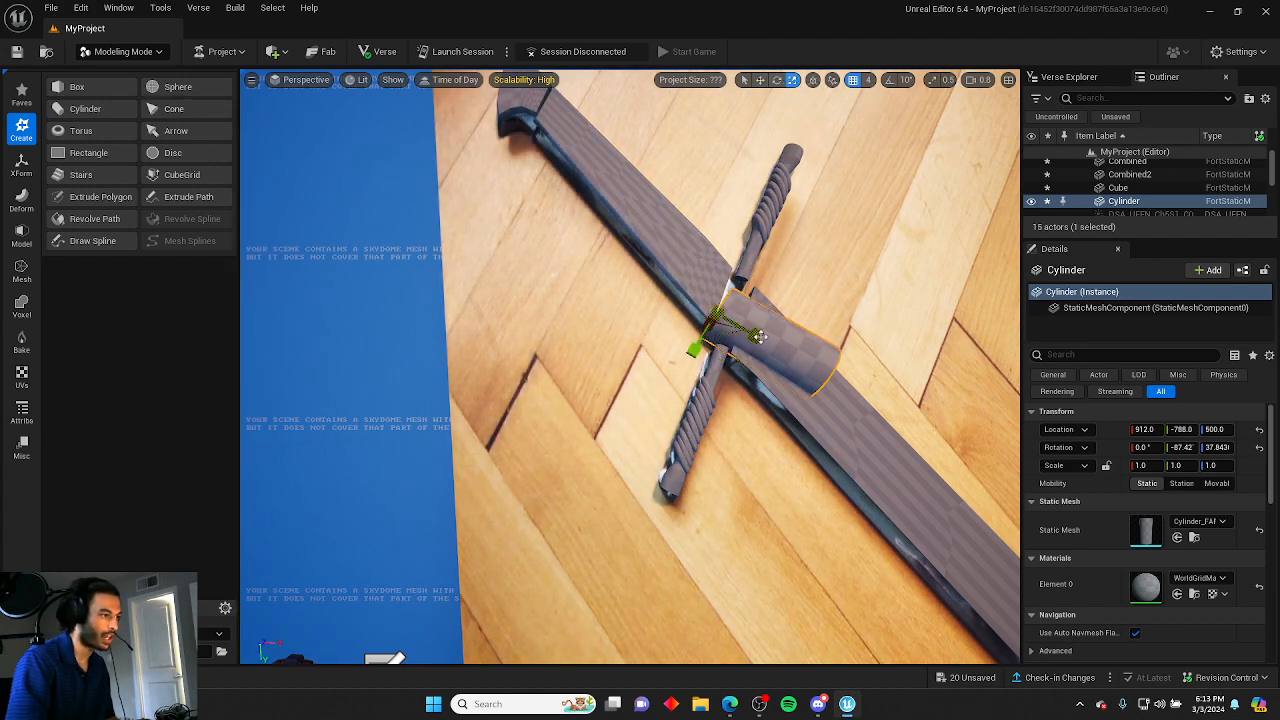
# Flatten the new cylinder into a thin disc at the crossguard and rotate it about 25° around the grip.
pyautogui.moveTo(758, 335); pyautogui.dragTo(731, 325)
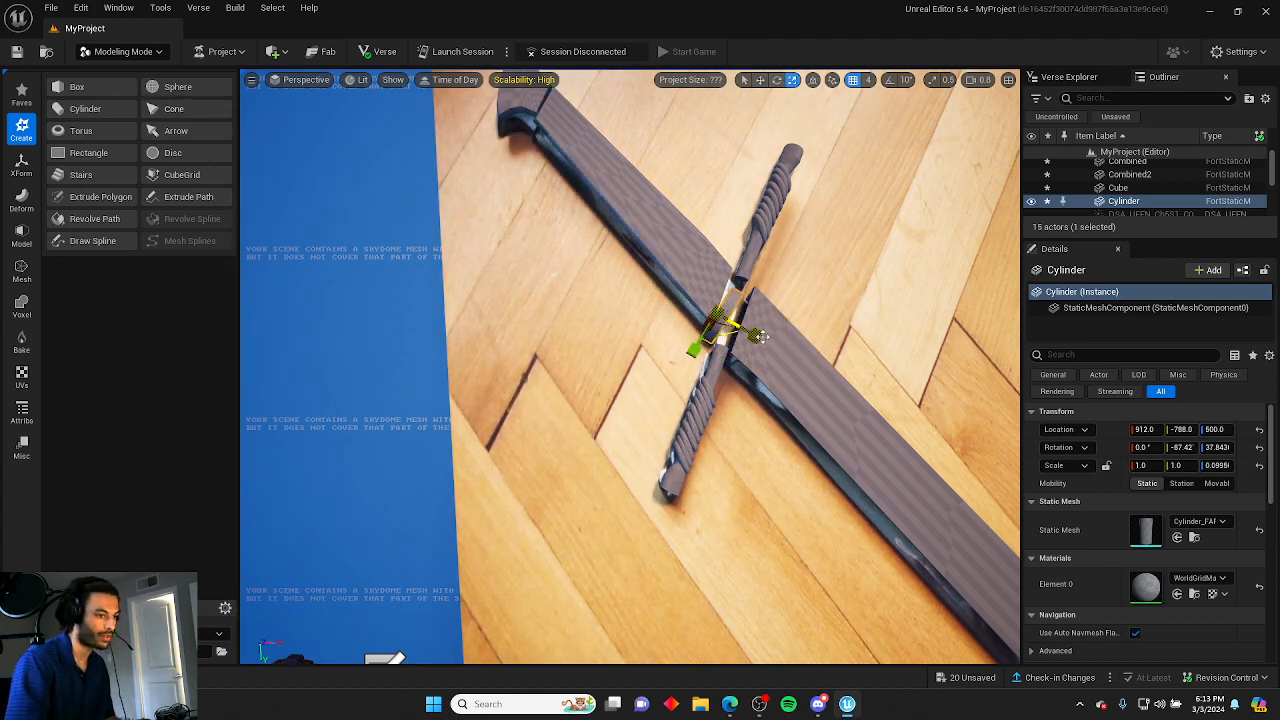
pyautogui.moveTo(762, 337)
pyautogui.mouseDown(button='right')
pyautogui.moveTo(610, 290)
pyautogui.moveTo(776, 345)
pyautogui.mouseUp(button='right')
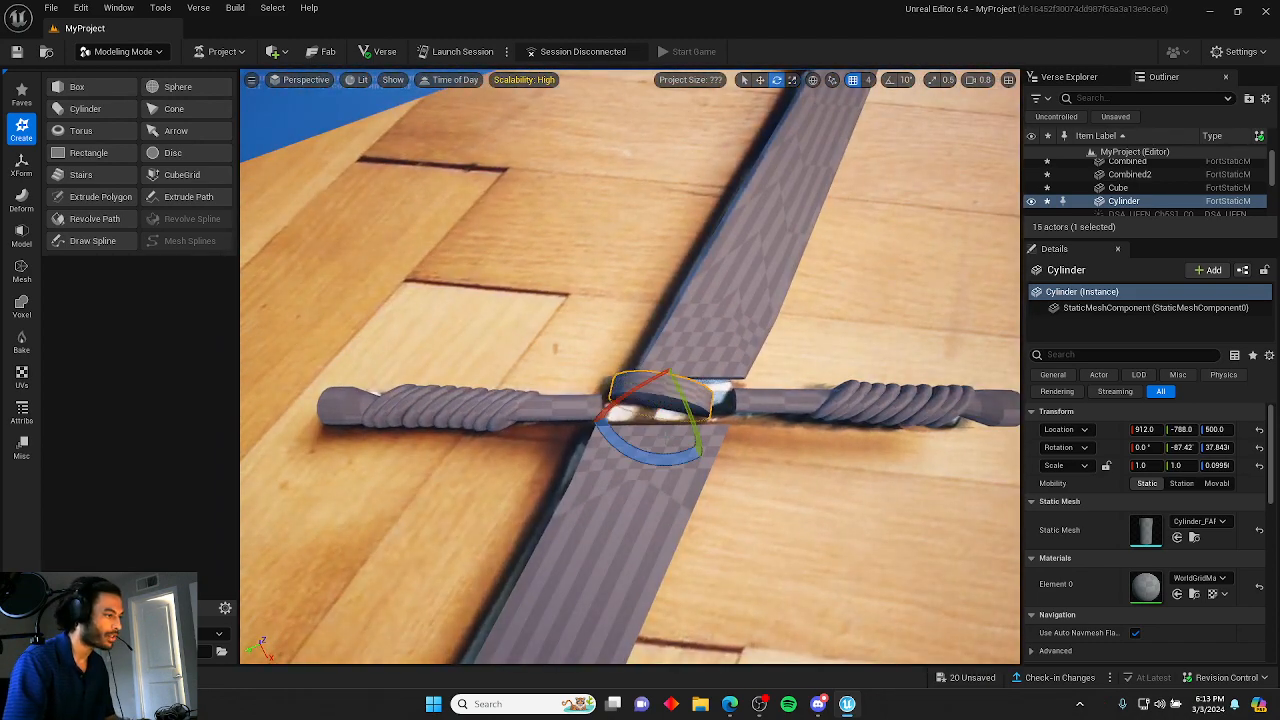
pyautogui.press('r')
pyautogui.moveTo(703, 455)
pyautogui.mouseDown()
pyautogui.moveTo(724, 450)
pyautogui.moveTo(690, 446)
pyautogui.mouseUp()
pyautogui.press('e')
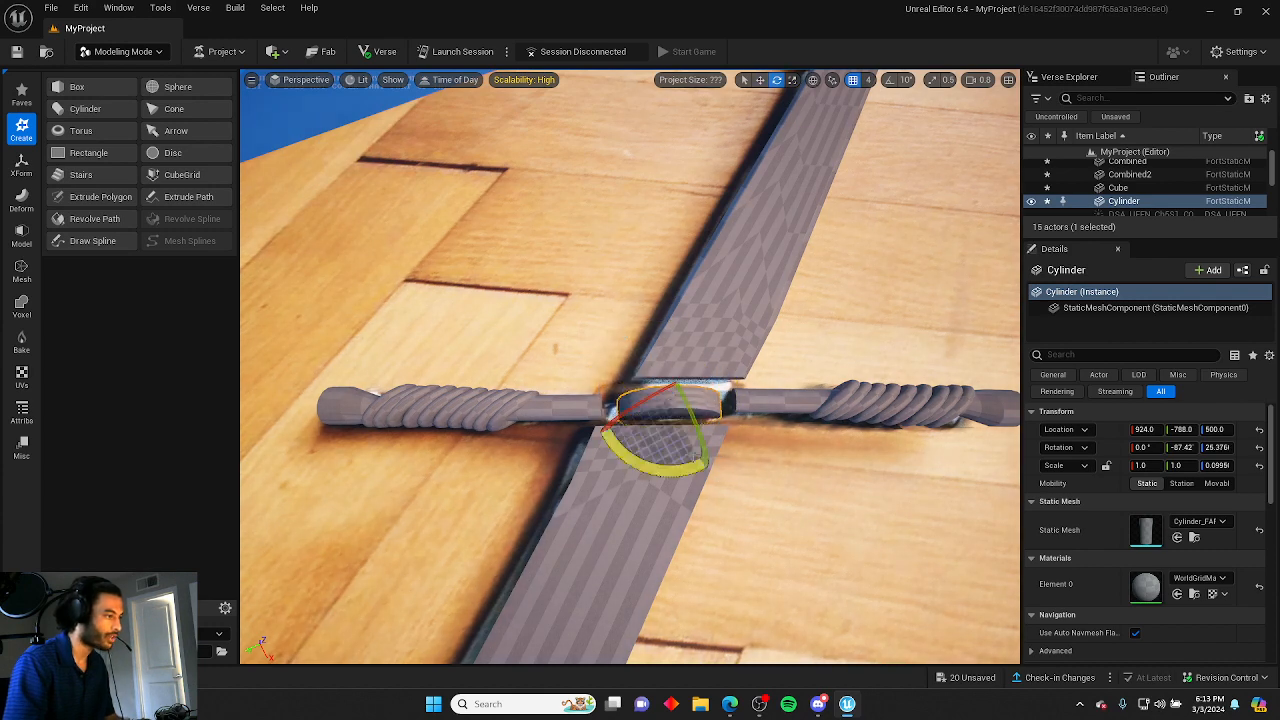
pyautogui.press('r')
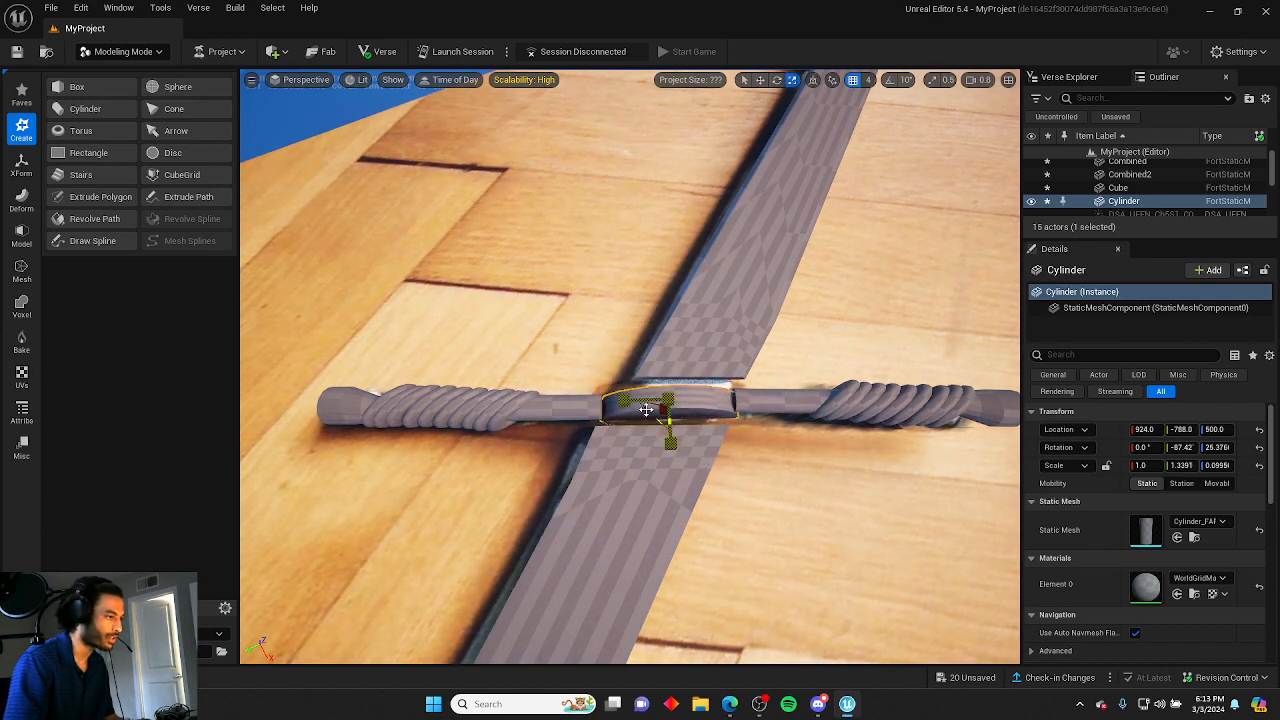
# Stretch the disc into an oval band around the grip with scales of about 1.72 and 0.17.
pyautogui.moveTo(646, 409); pyautogui.dragTo(884, 330, button='right')
pyautogui.moveTo(630, 366); pyautogui.dragTo(555, 460, button='right')
pyautogui.moveTo(575, 480); pyautogui.dragTo(562, 492)
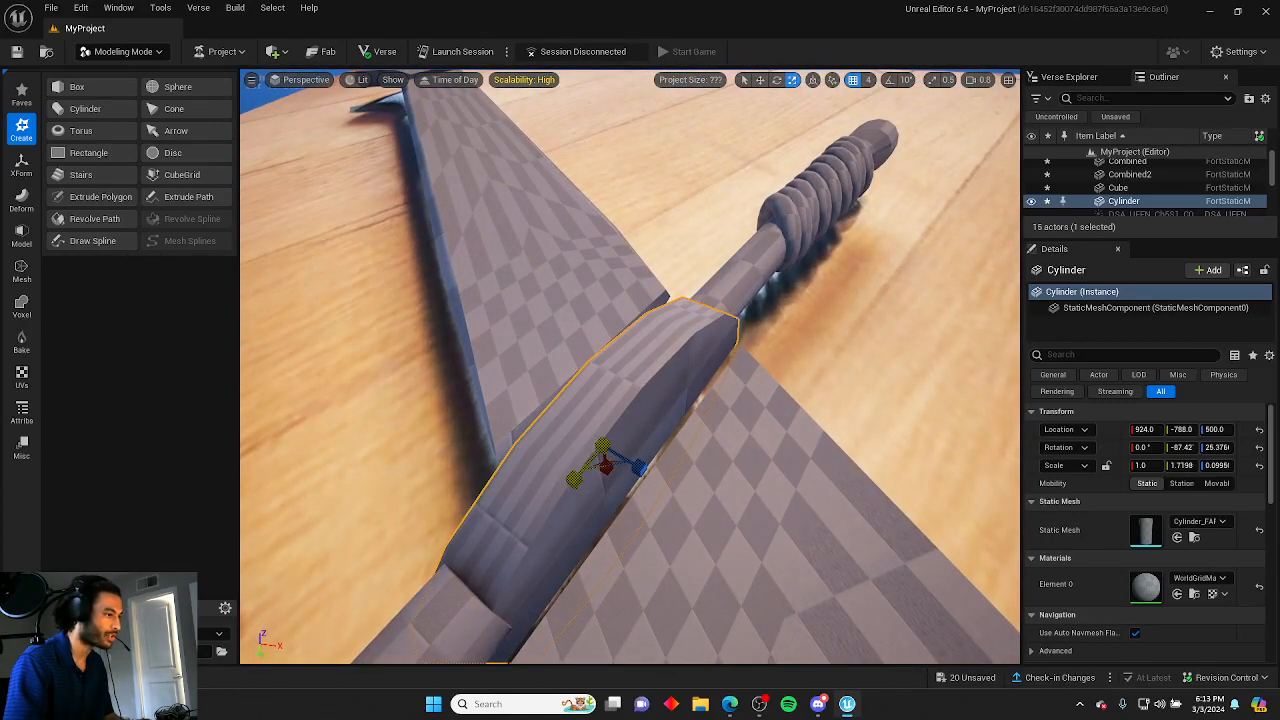
pyautogui.moveTo(562, 492); pyautogui.dragTo(660, 406, button='right')
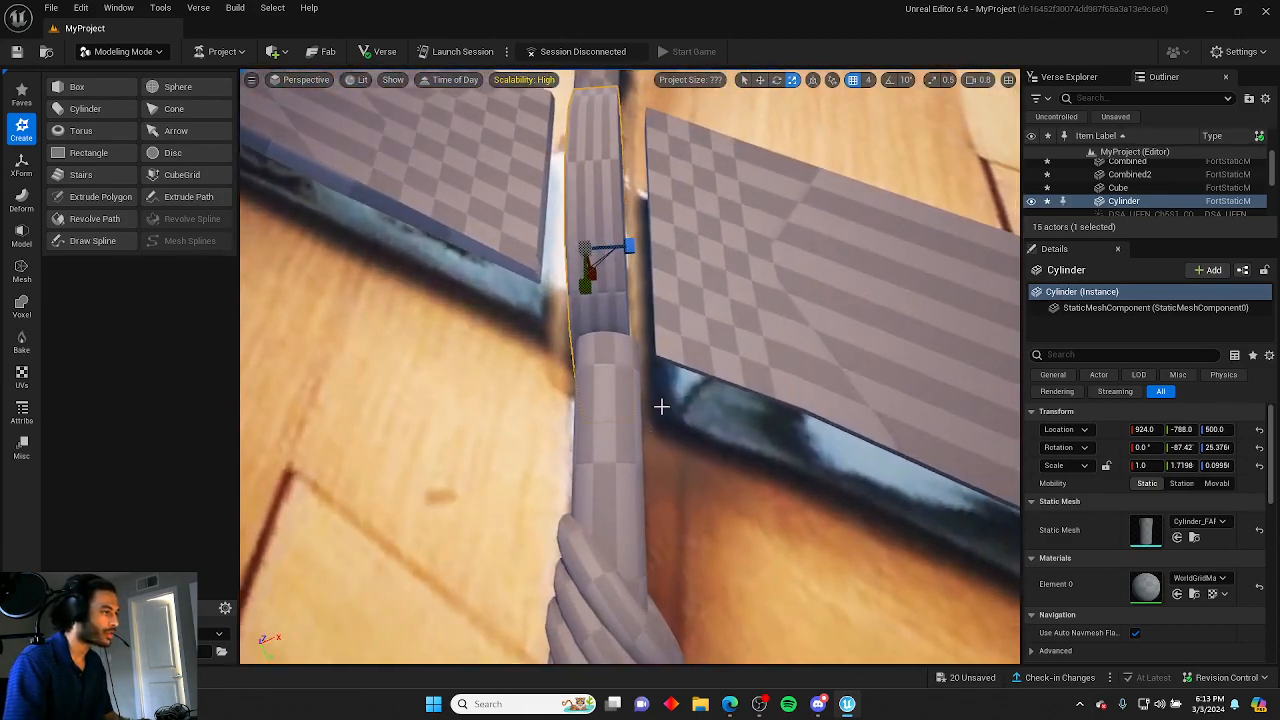
pyautogui.moveTo(600, 250); pyautogui.dragTo(628, 237)
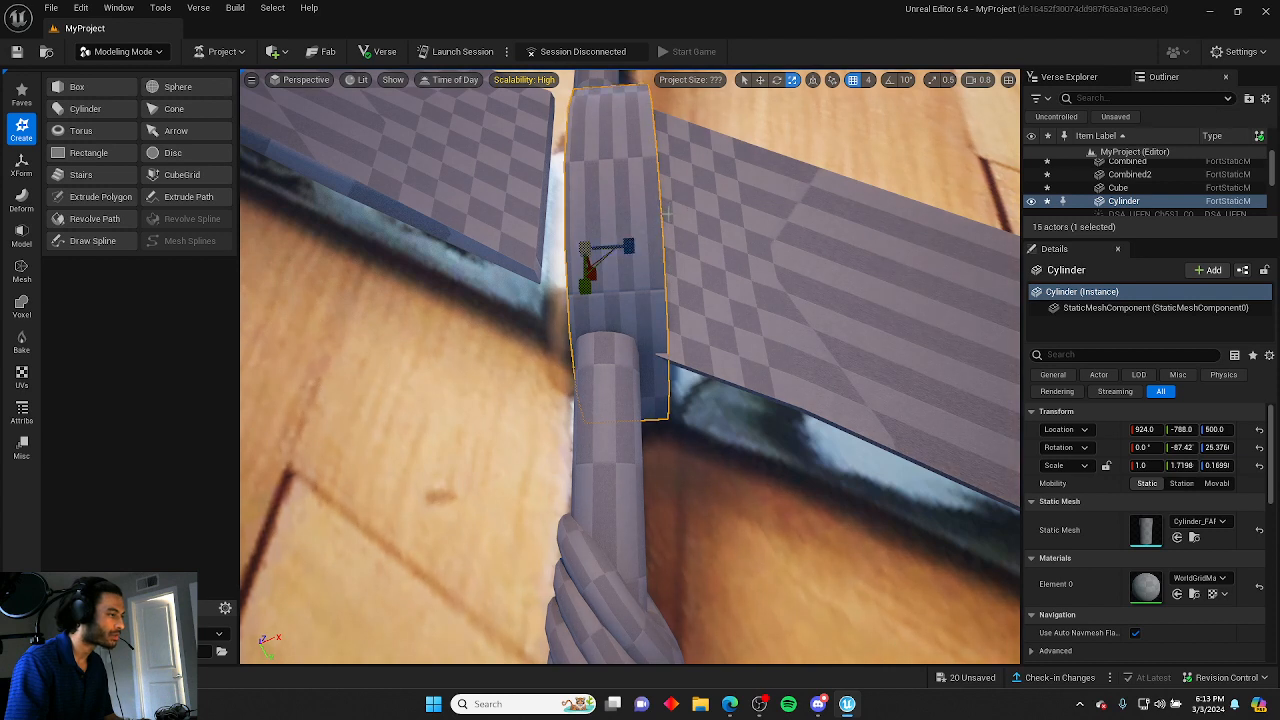
# Refine the guard band, rotating it to about 30° and thinning its scale to about 0.13.
pyautogui.click(1033, 202)
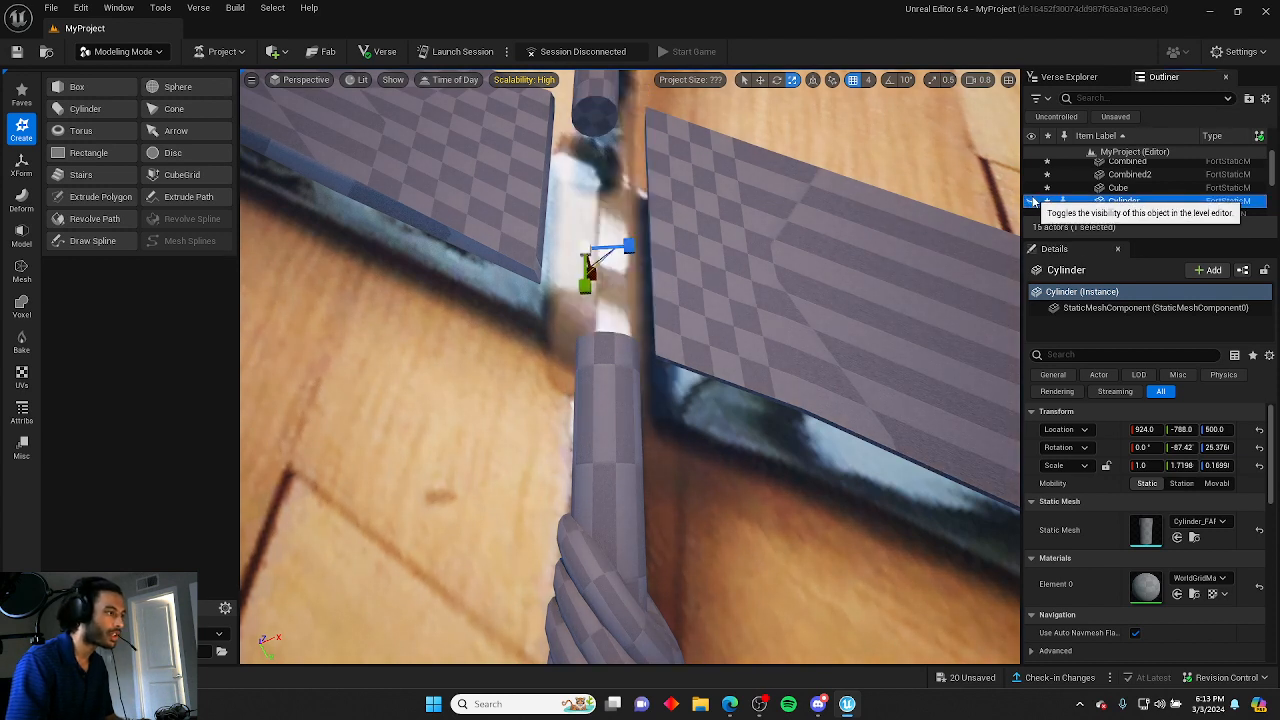
pyautogui.click(1033, 202)
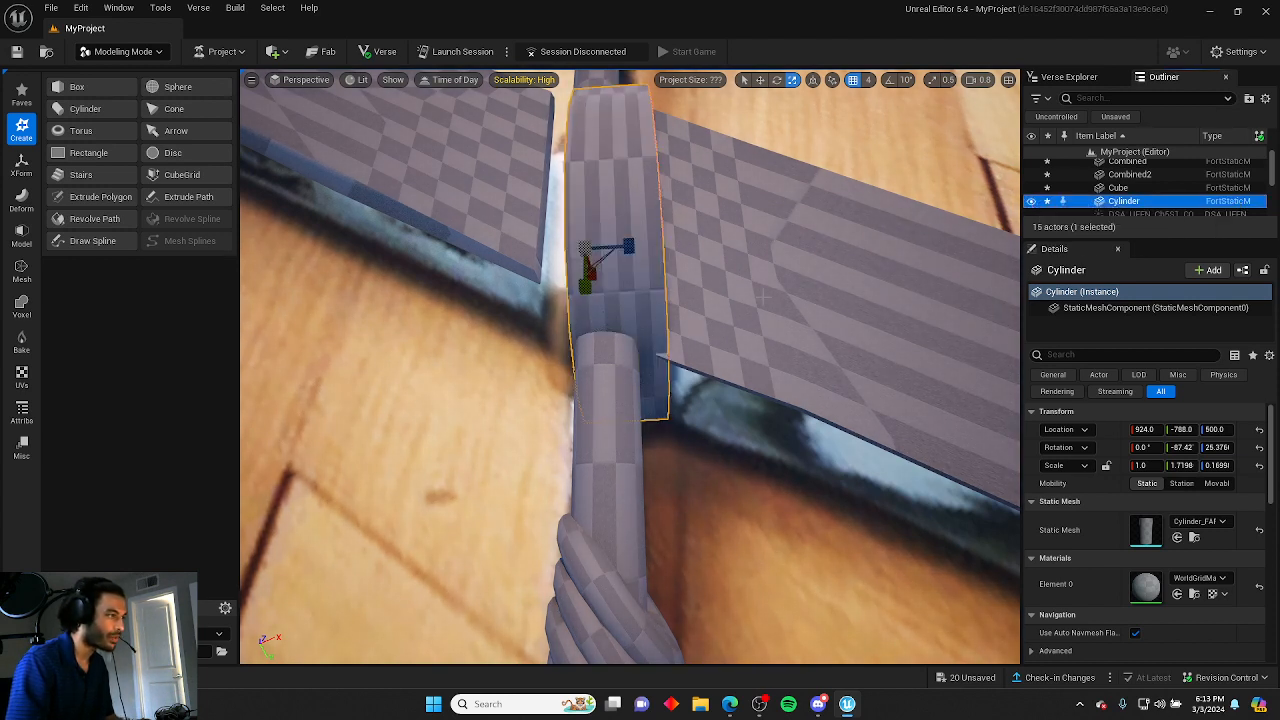
pyautogui.moveTo(614, 309); pyautogui.dragTo(593, 309)
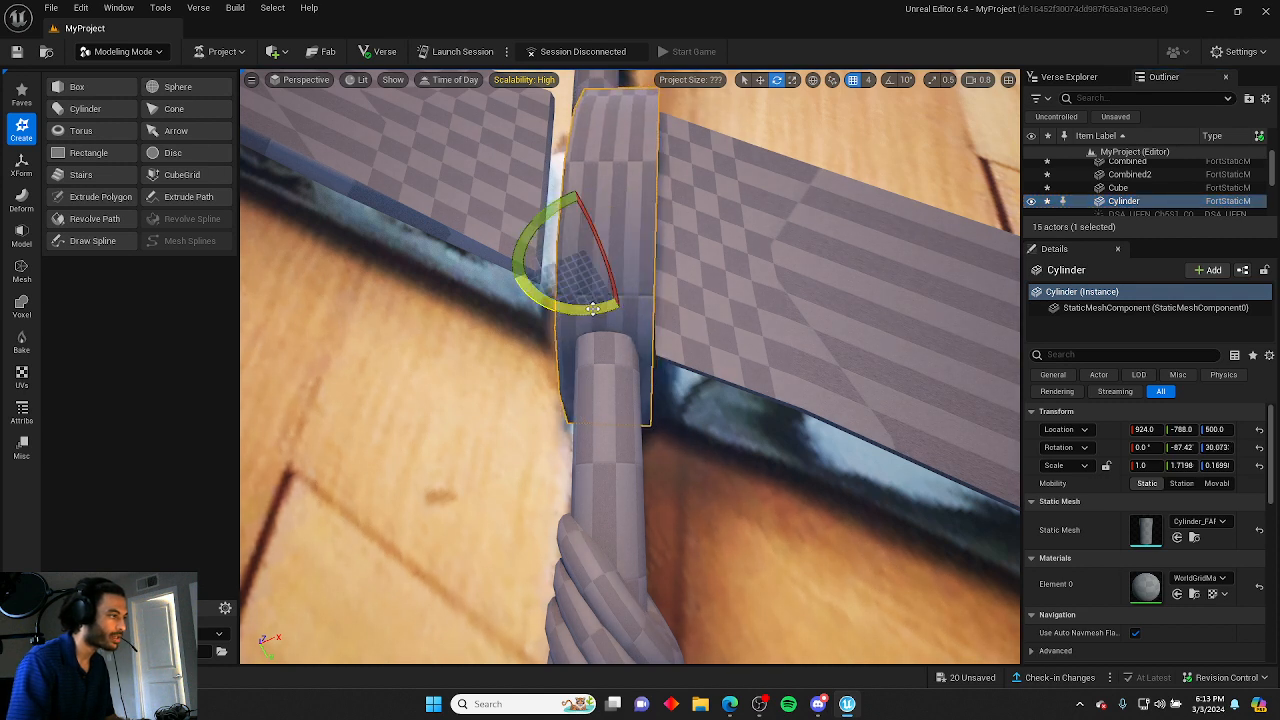
pyautogui.moveTo(626, 254); pyautogui.dragTo(637, 232)
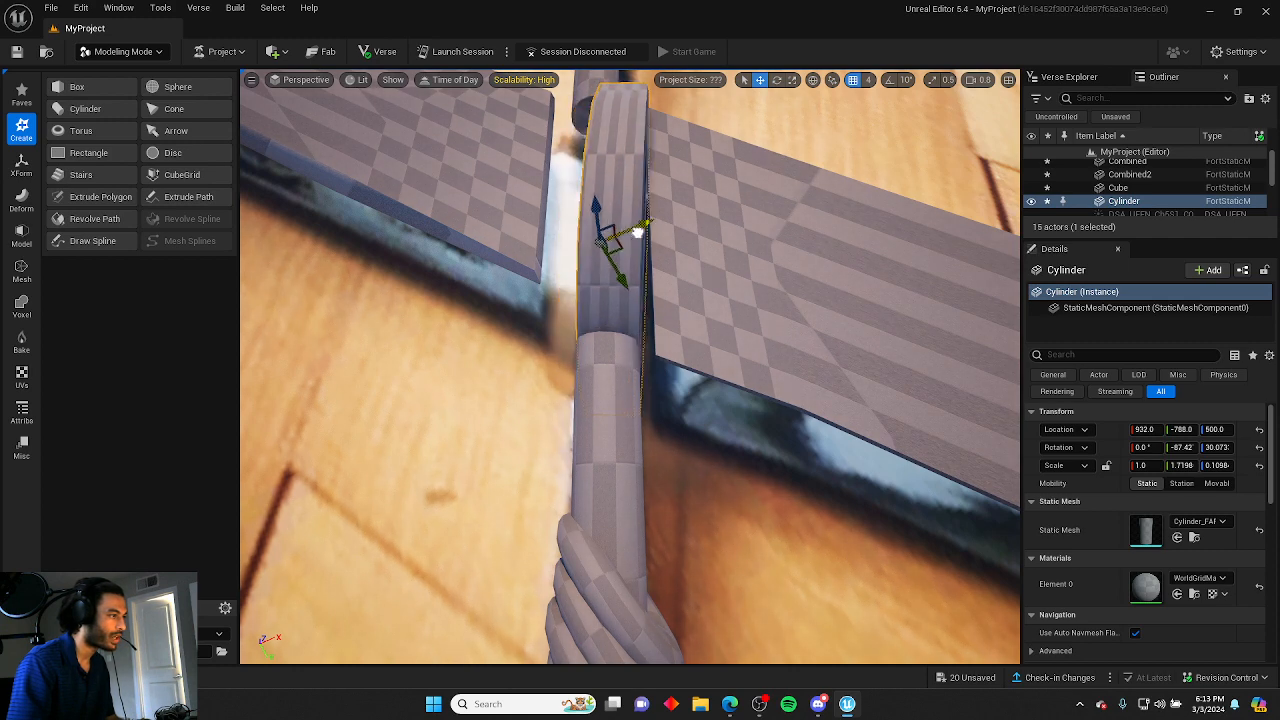
pyautogui.moveTo(766, 205); pyautogui.dragTo(766, 150, button='right')
pyautogui.press('s')
pyautogui.press('w')
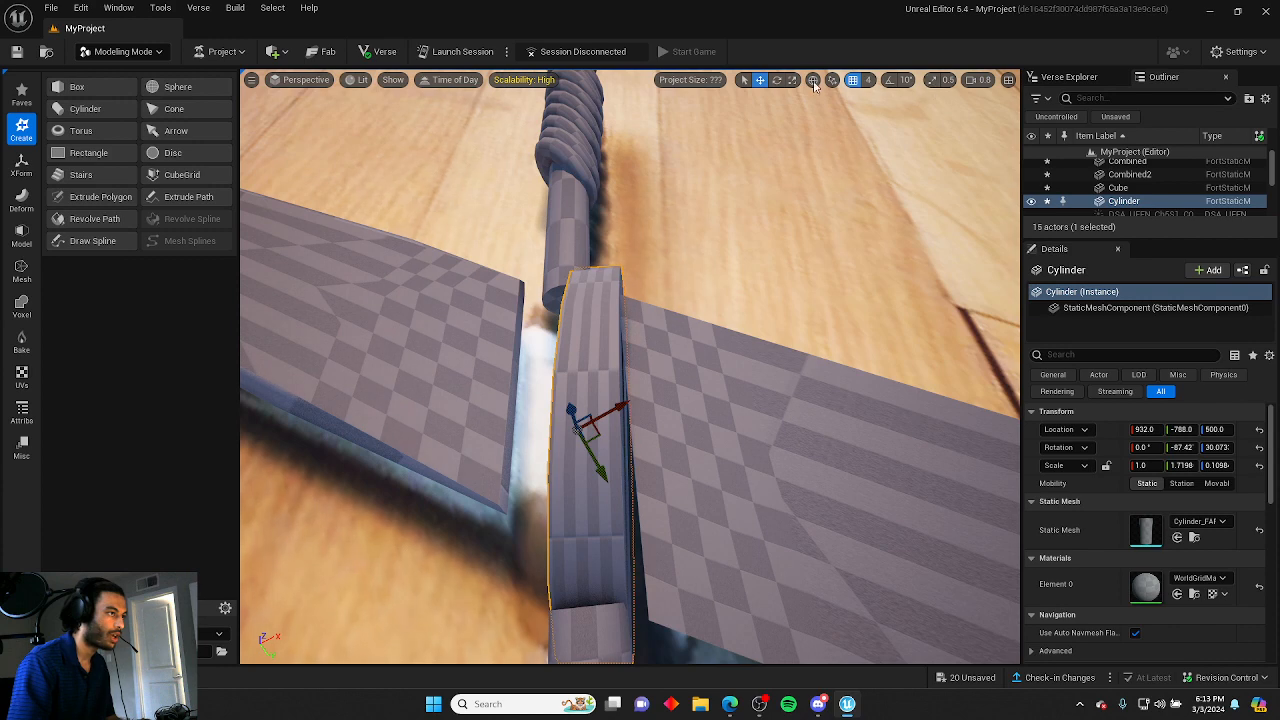
pyautogui.moveTo(626, 440); pyautogui.dragTo(621, 438)
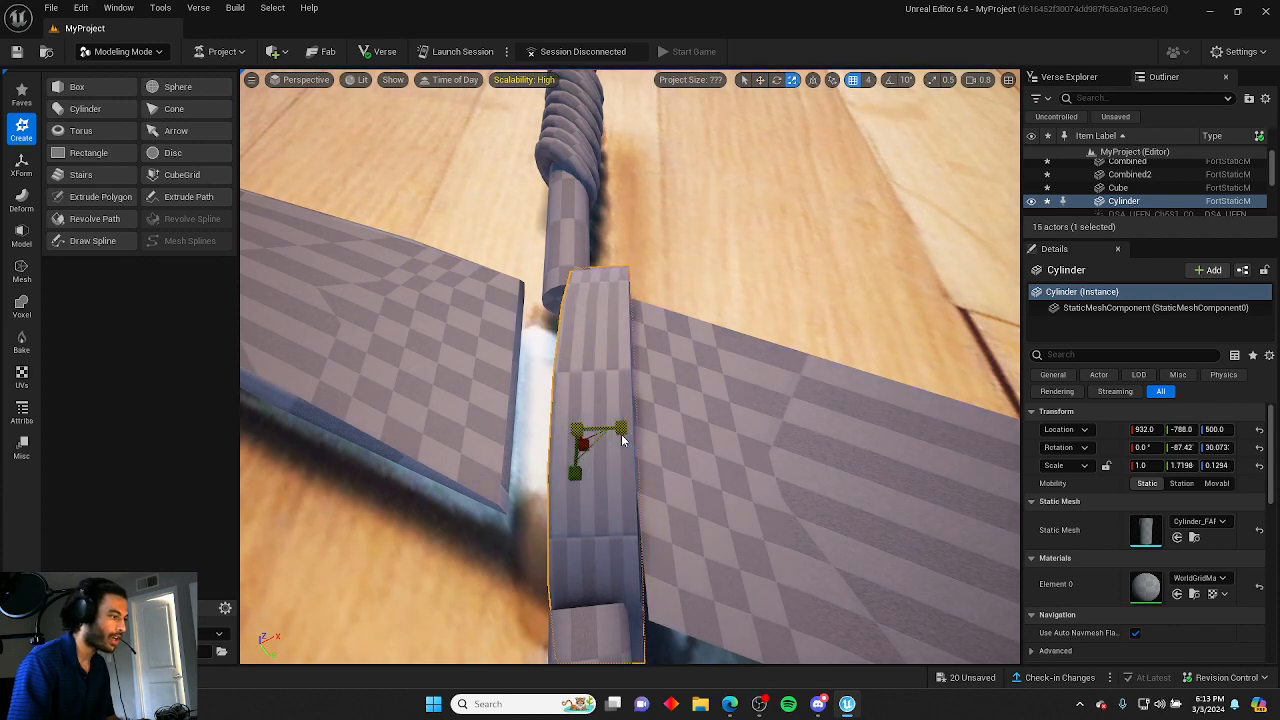
# Duplicate the guard band and move the copy to the blade's other side of the crossguard.
pyautogui.click(676, 341)
pyautogui.press('s')
pyautogui.moveTo(676, 341); pyautogui.dragTo(675, 358, button='right')
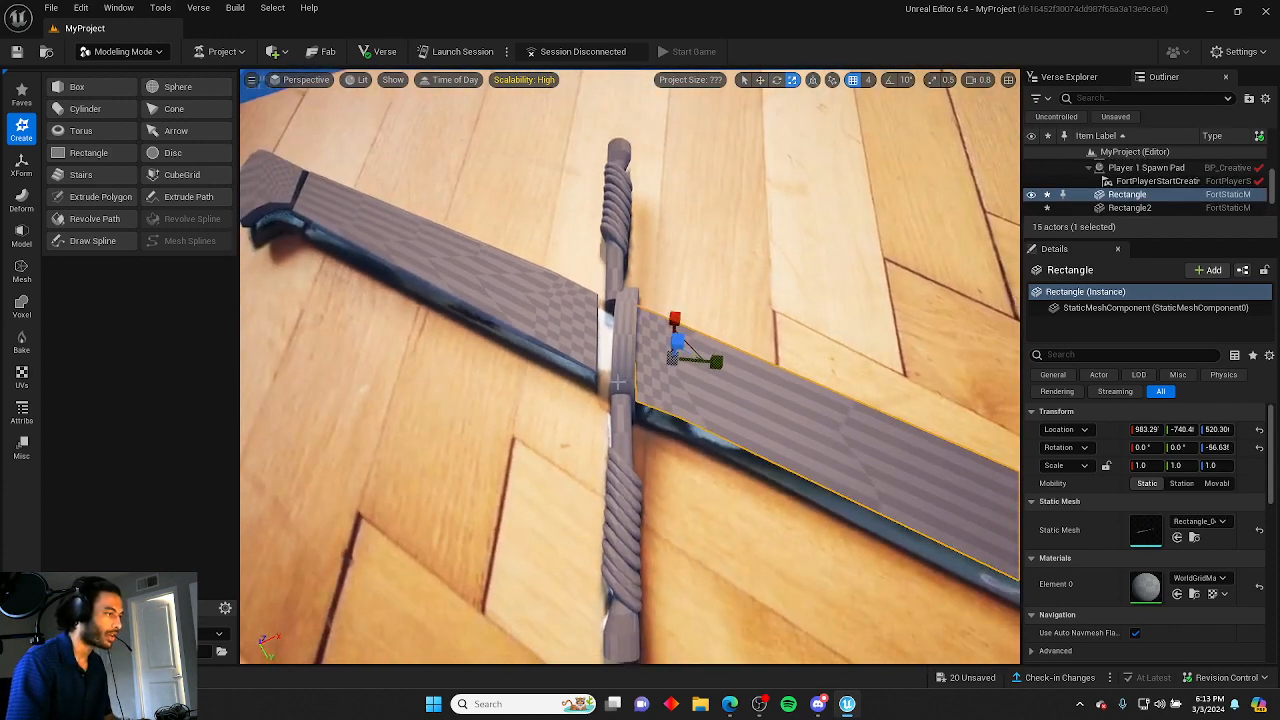
pyautogui.click(622, 375)
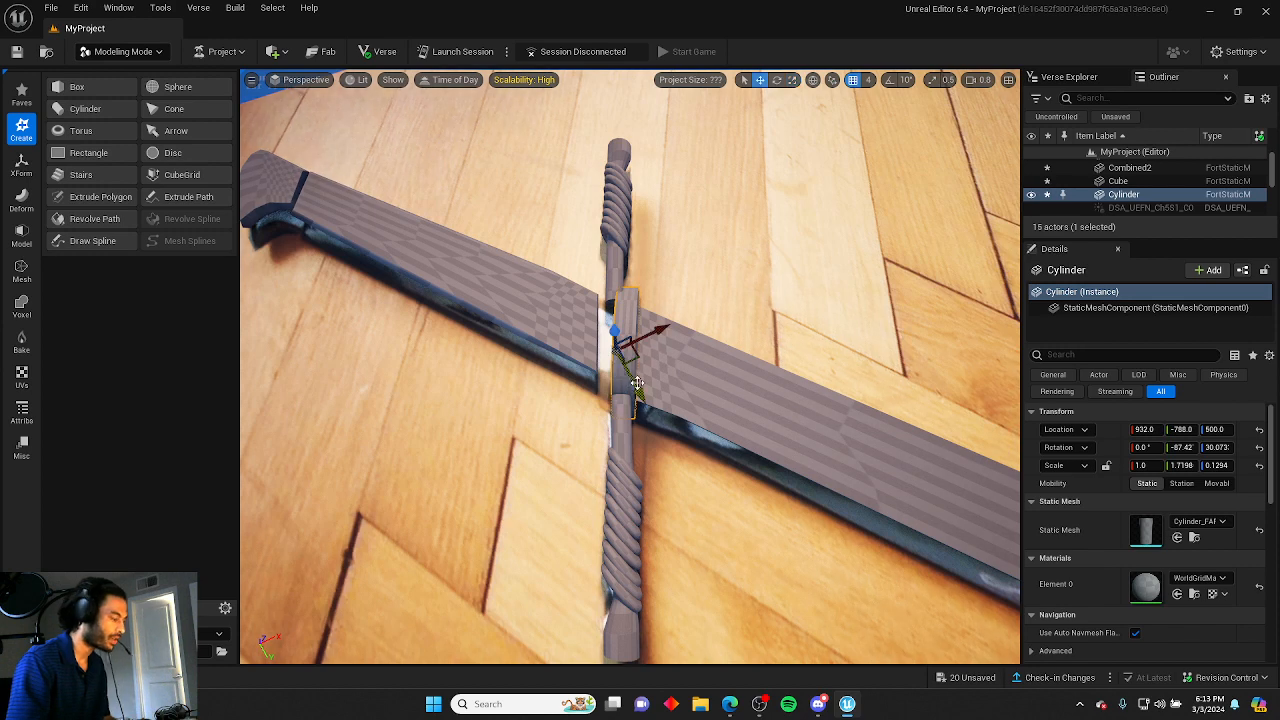
pyautogui.keyDown('alt'); pyautogui.moveTo(637, 383); pyautogui.dragTo(612, 377); pyautogui.keyUp('alt')
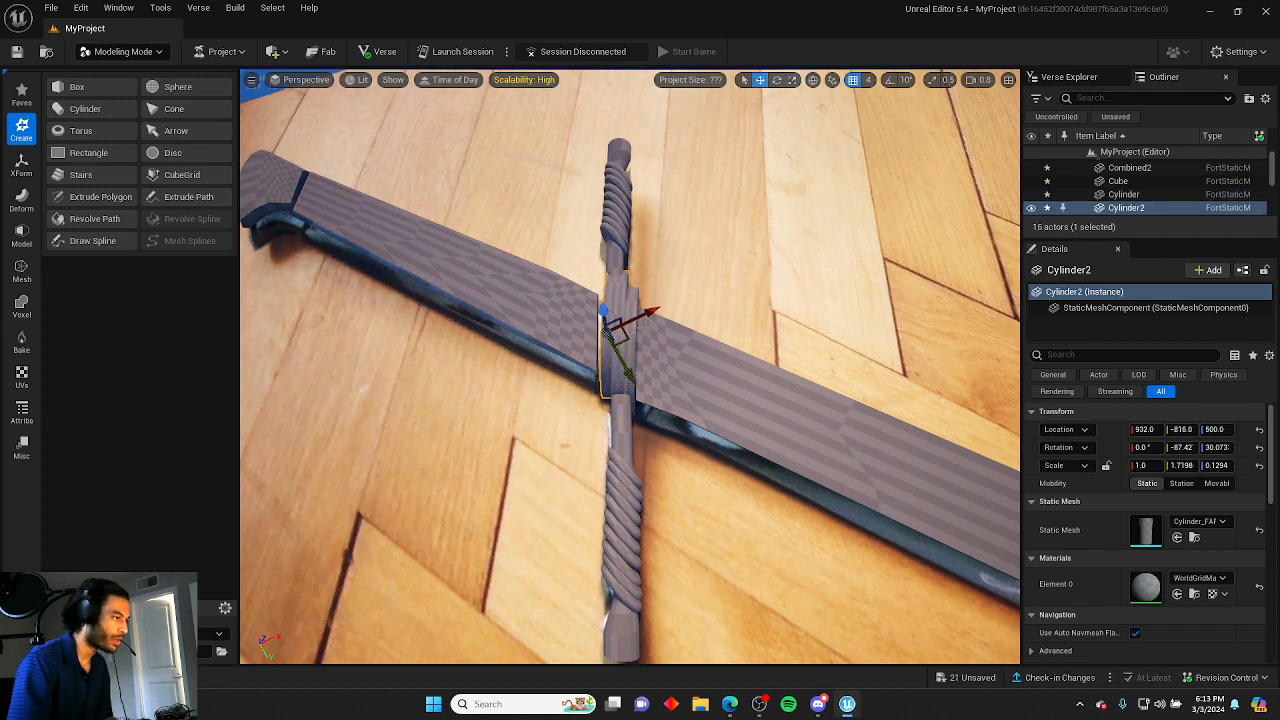
pyautogui.moveTo(648, 313); pyautogui.dragTo(641, 318)
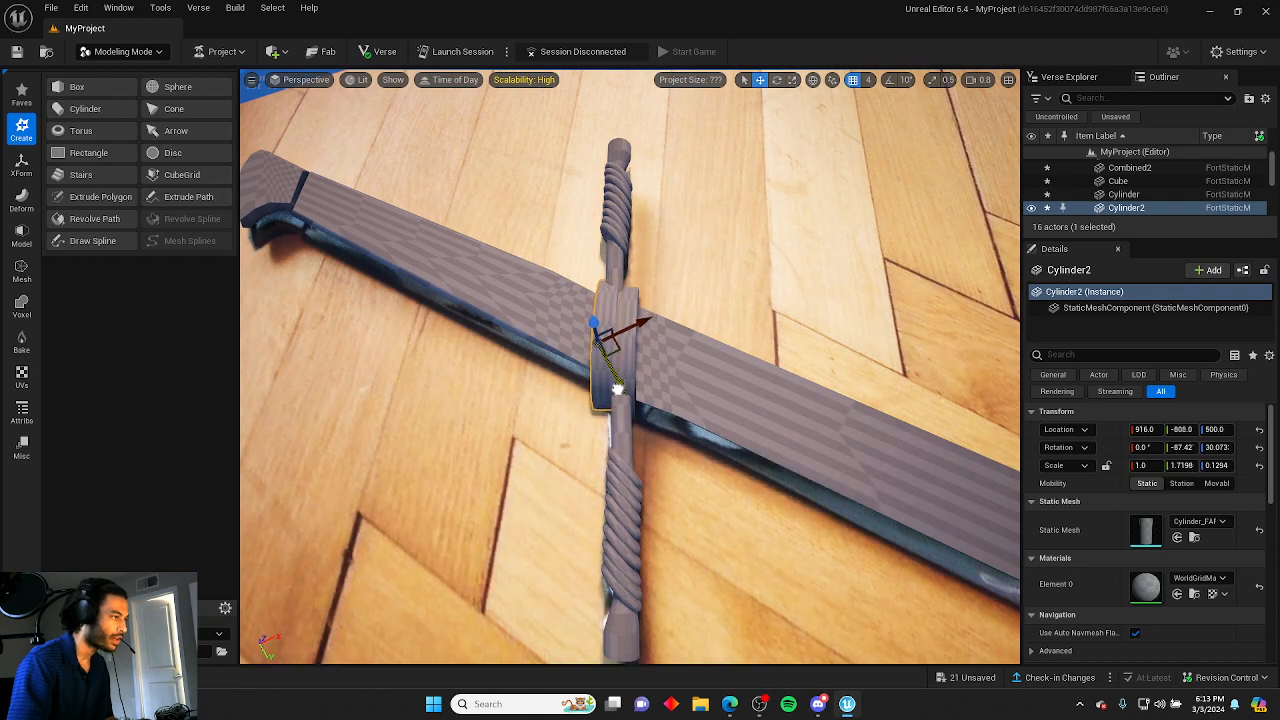
# Position the duplicated band snugly against the first band around the guard.
pyautogui.click(698, 300)
pyautogui.moveTo(698, 300); pyautogui.dragTo(500, 290, button='right')
pyautogui.press('w')
pyautogui.press('d')
pyautogui.click(707, 246)
pyautogui.press('s')
pyautogui.moveTo(707, 246); pyautogui.dragTo(660, 250, button='right')
pyautogui.press('w')
pyautogui.press('d')
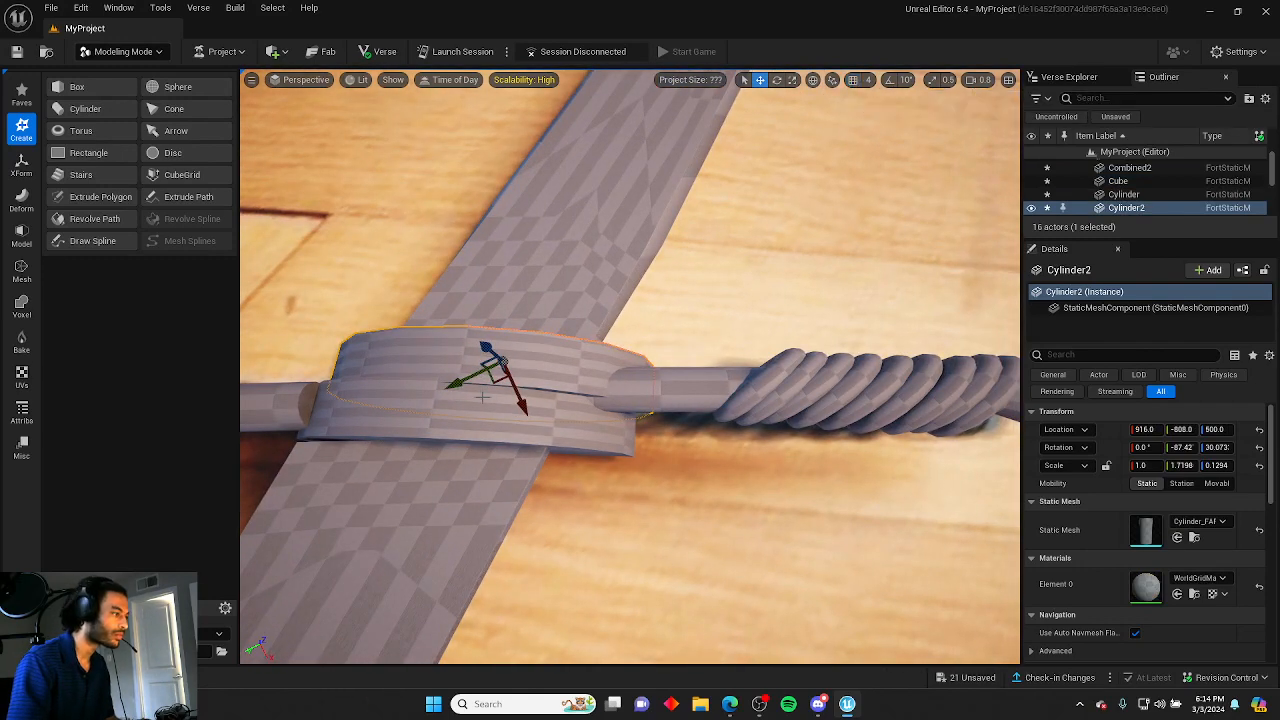
pyautogui.moveTo(463, 383); pyautogui.dragTo(496, 402)
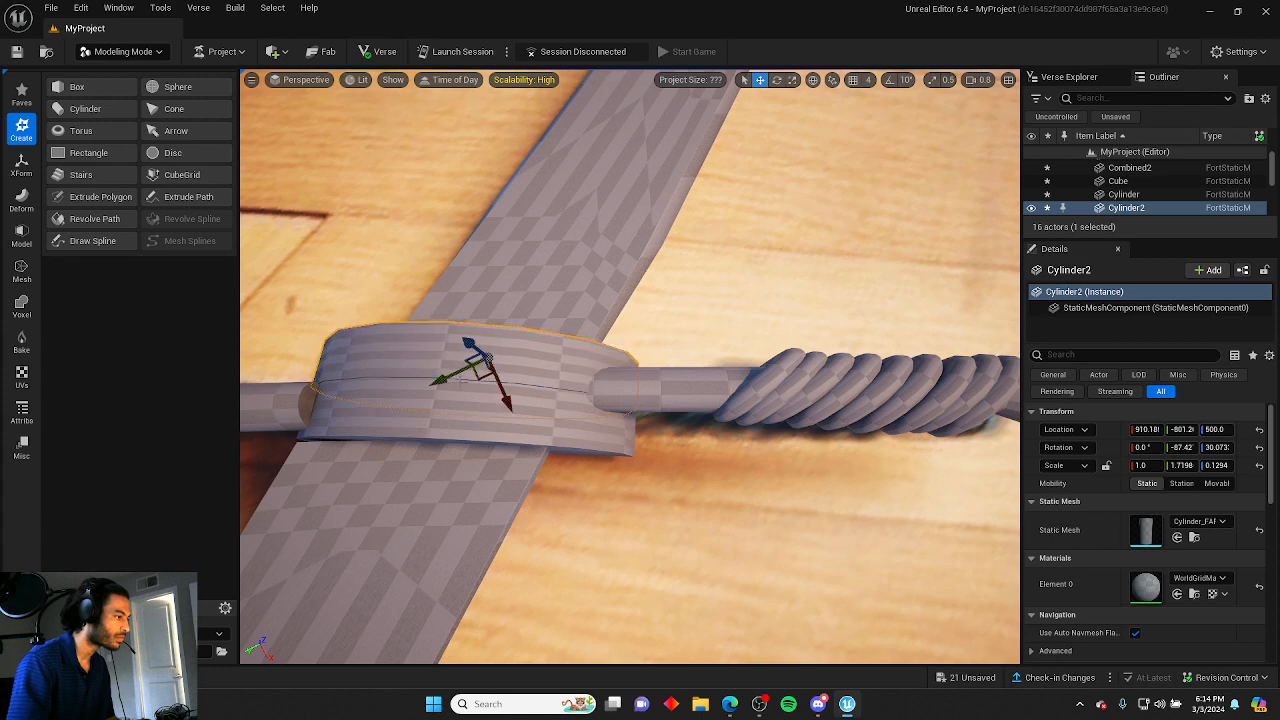
pyautogui.moveTo(460, 381); pyautogui.dragTo(436, 378, button='right')
pyautogui.moveTo(453, 366); pyautogui.dragTo(449, 368)
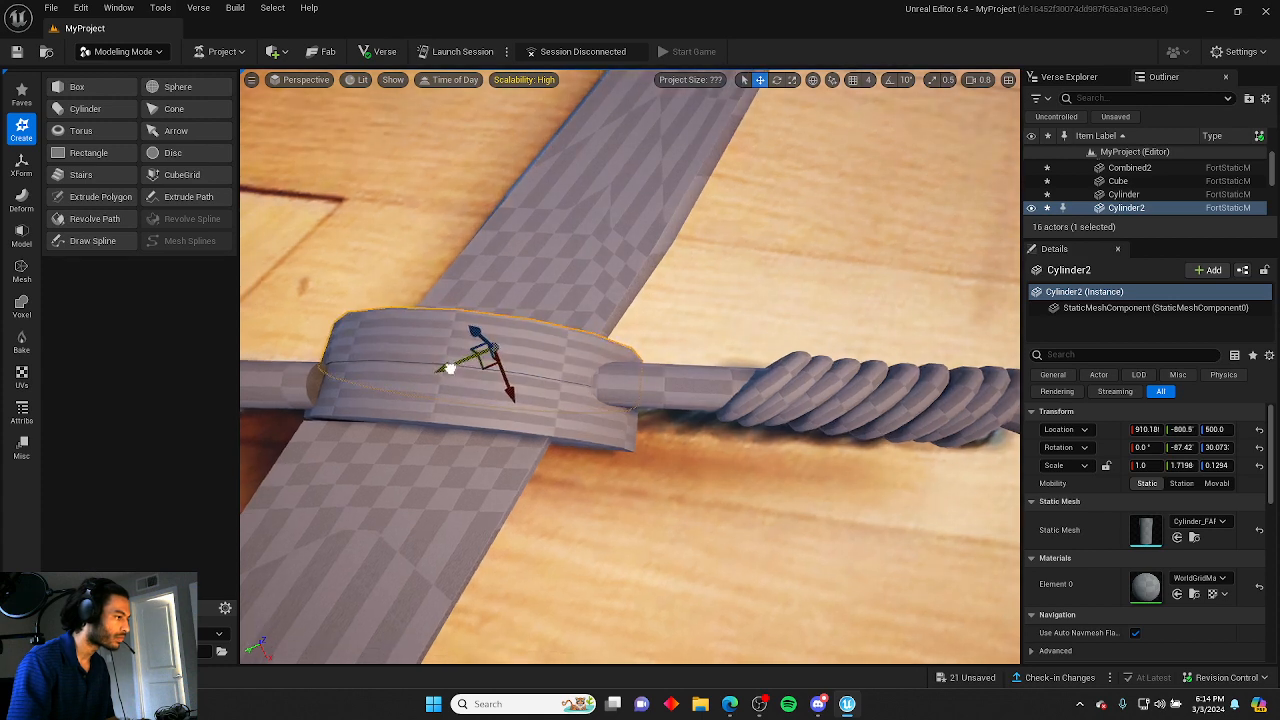
# Try to rotate the left handle wrap mesh about 28°.
pyautogui.click(673, 286)
pyautogui.moveTo(673, 286); pyautogui.dragTo(634, 277, button='right')
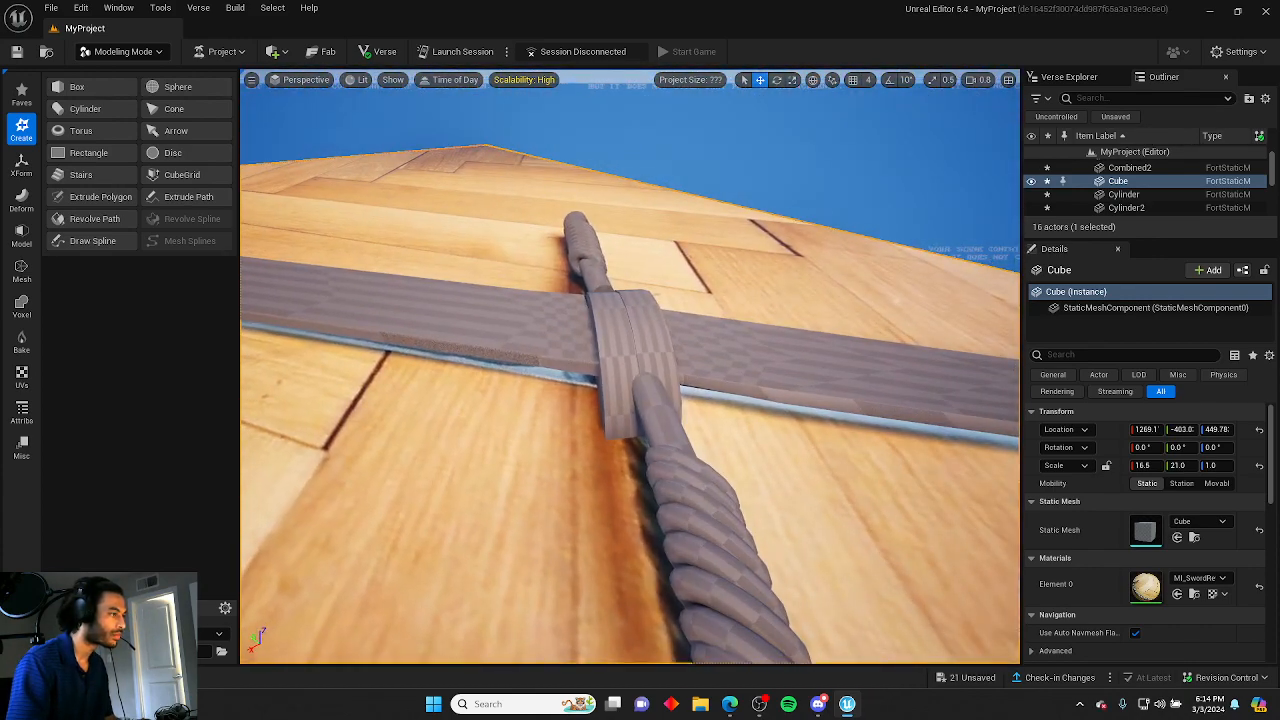
pyautogui.click(579, 253)
pyautogui.press('e')
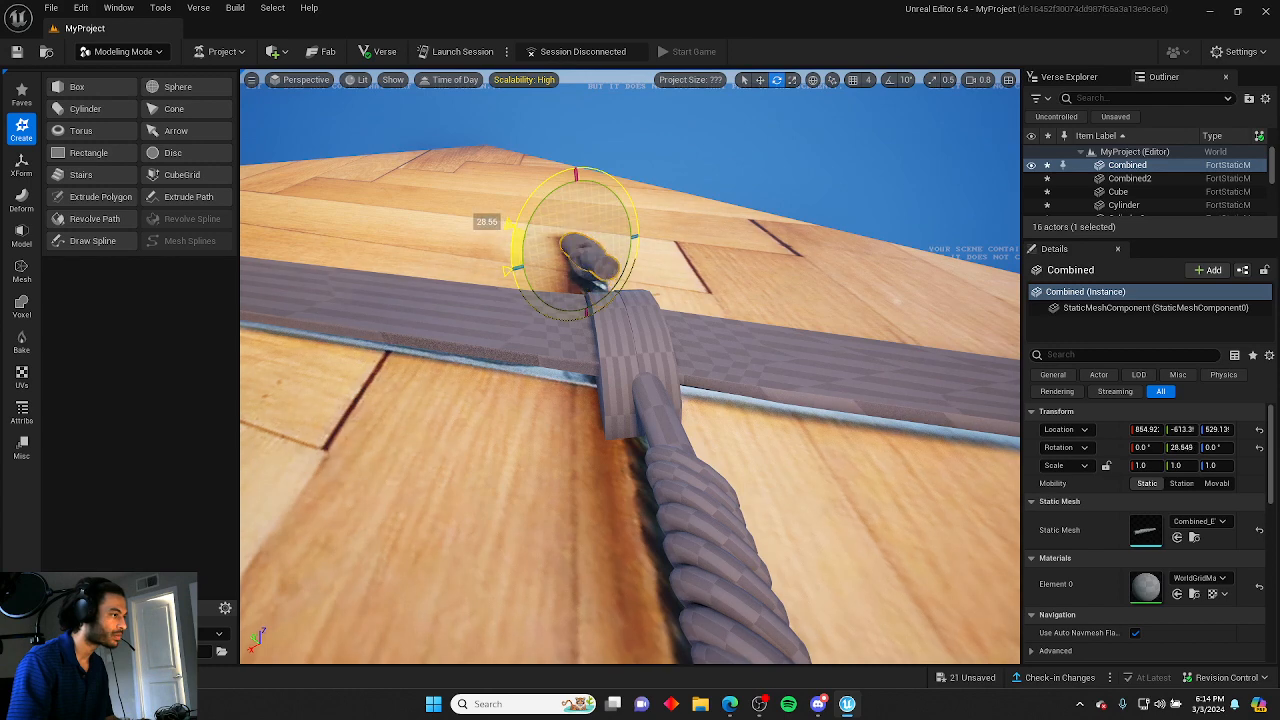
pyautogui.moveTo(512, 230); pyautogui.dragTo(537, 198)
pyautogui.hotkey('ctrl', 'z')
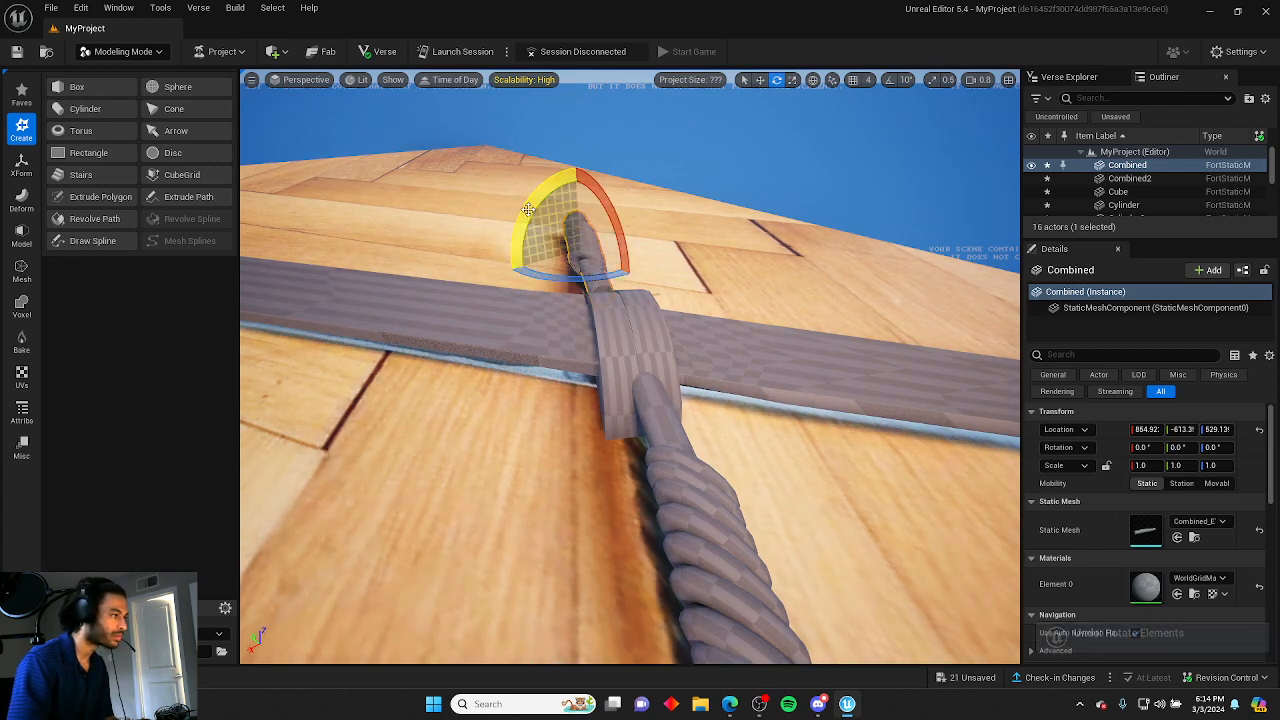
# Delete the left handle wrap mesh.
pyautogui.press('a')
pyautogui.moveTo(631, 249); pyautogui.dragTo(650, 293, button='right')
pyautogui.click(533, 314)
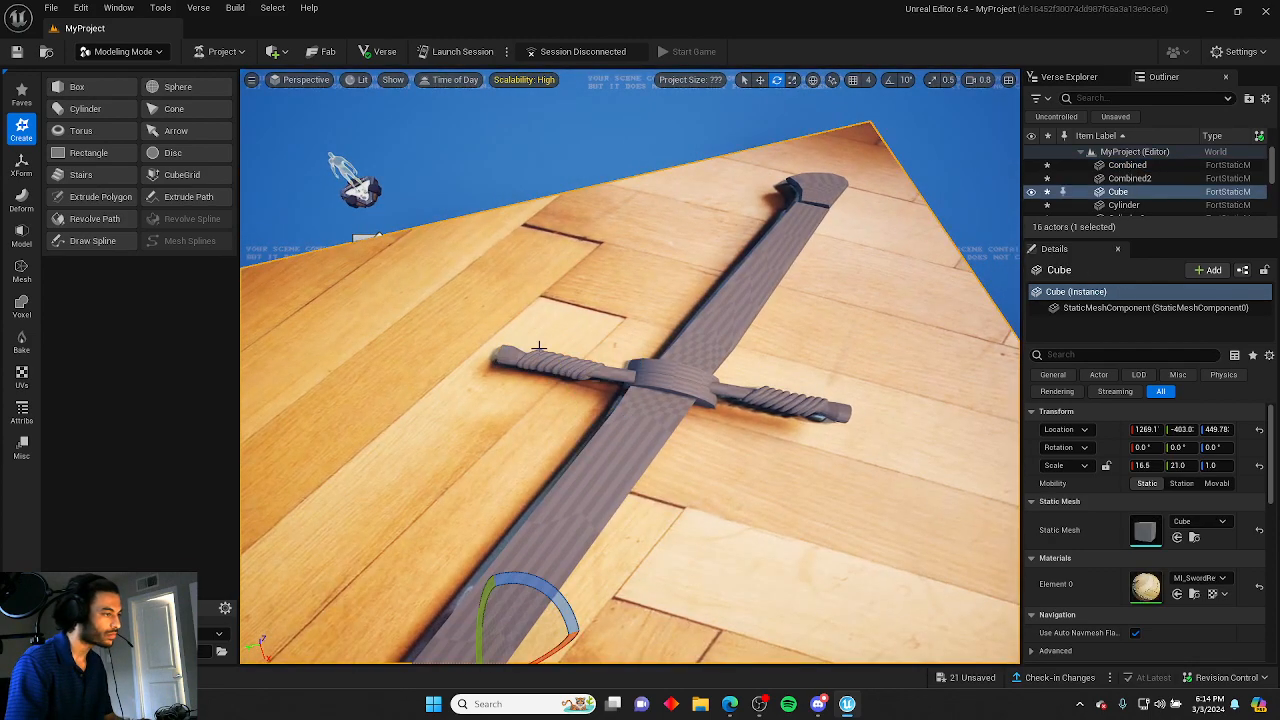
pyautogui.click(540, 358)
pyautogui.press('Delete')
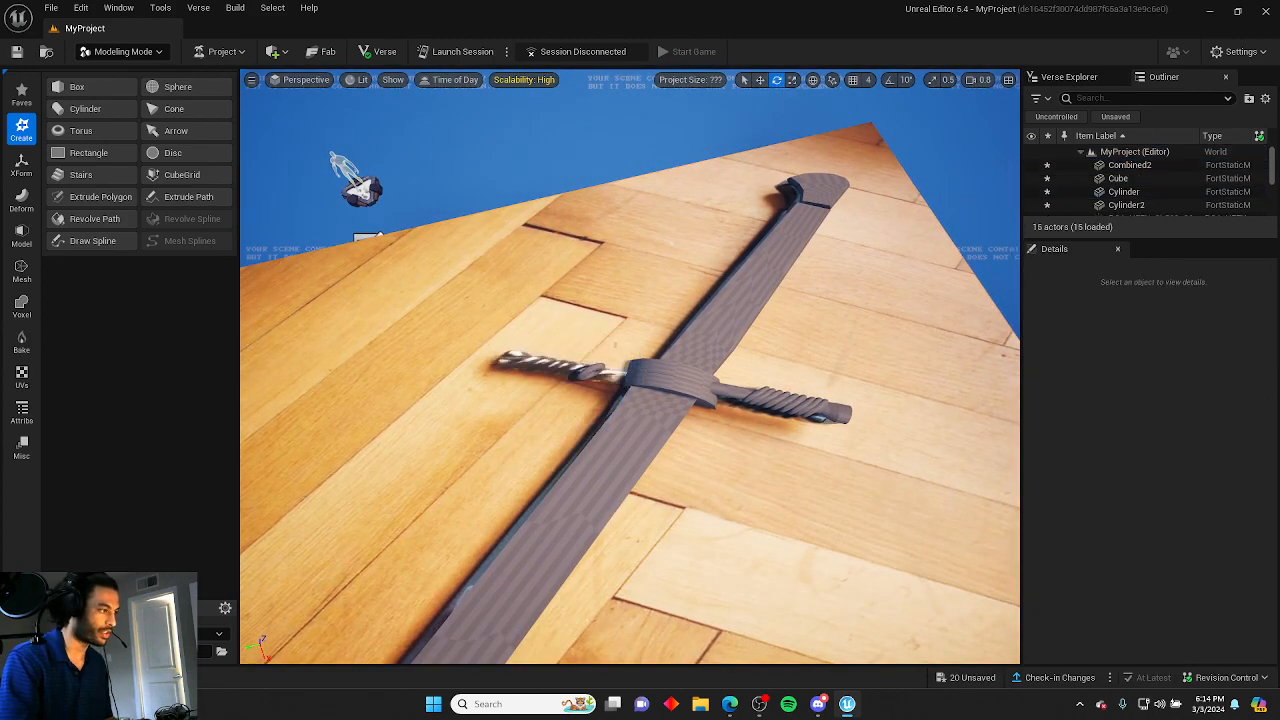
# Try to duplicate and rotate the right handle wrap, undoing the attempts.
pyautogui.click(790, 412)
pyautogui.press('r')
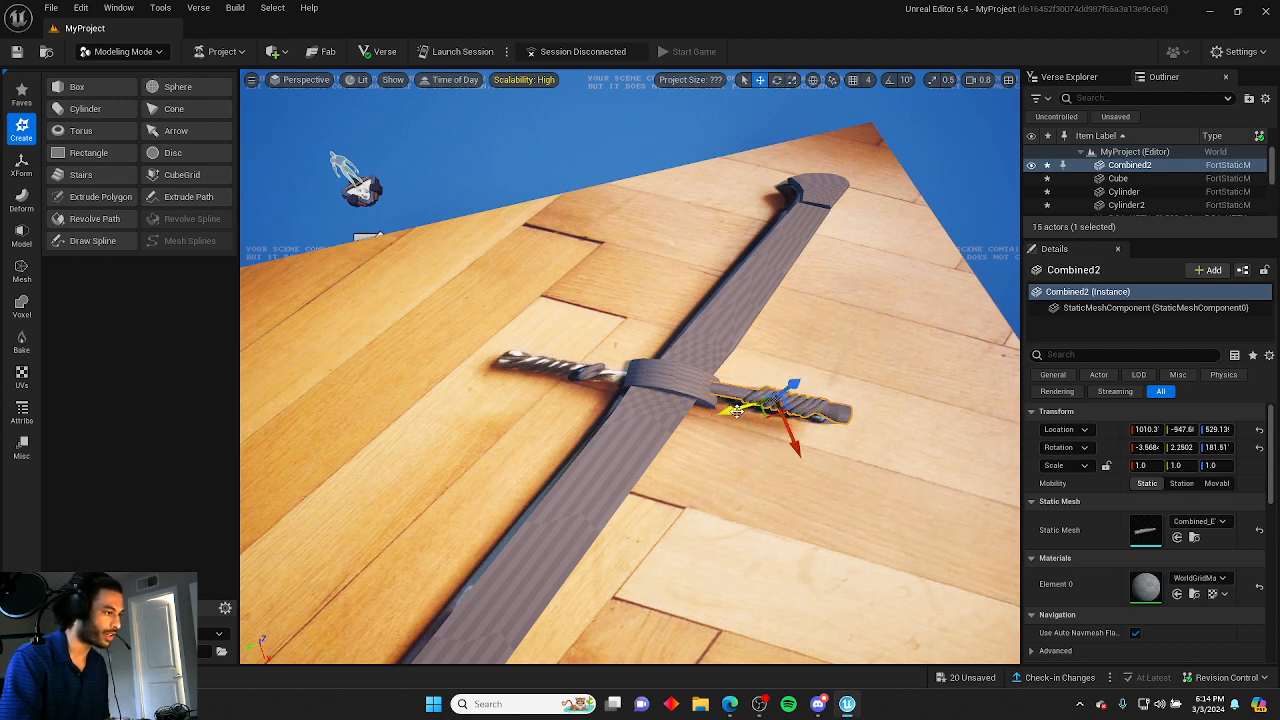
pyautogui.keyDown('alt'); pyautogui.moveTo(737, 410); pyautogui.dragTo(600, 393); pyautogui.keyUp('alt')
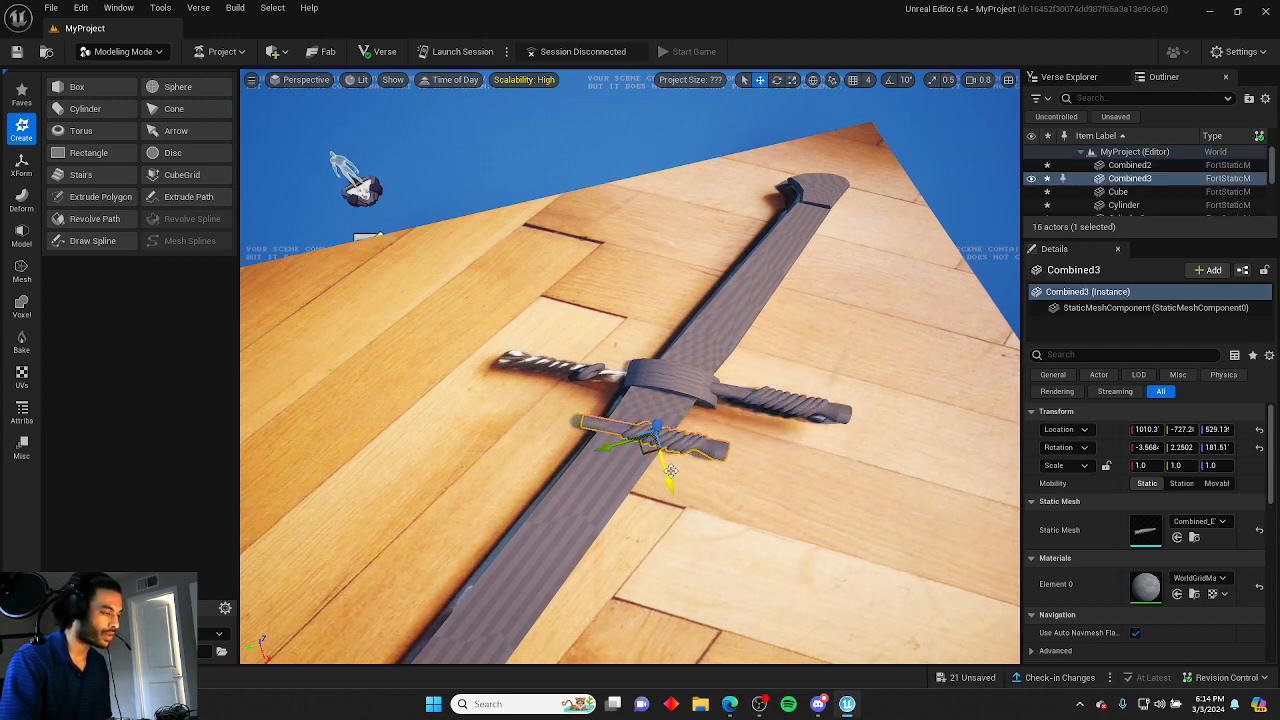
pyautogui.hotkey('ctrl', 'z')
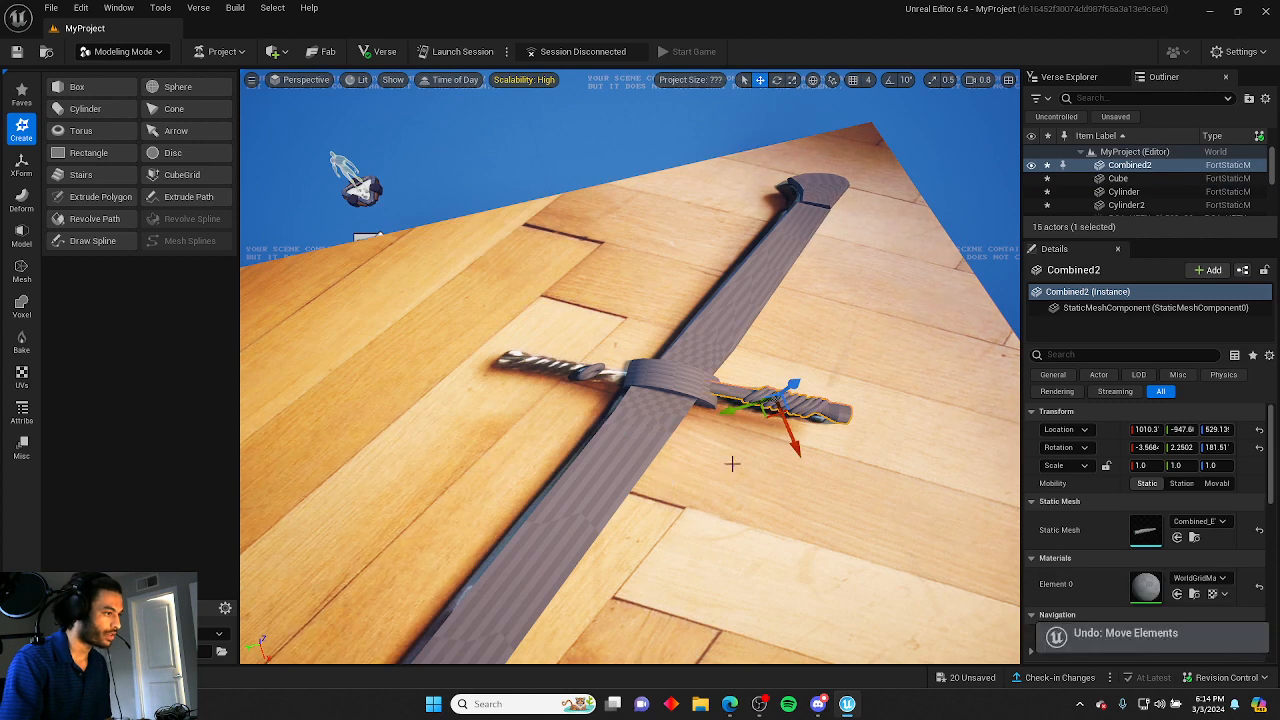
pyautogui.press('e')
pyautogui.moveTo(759, 466); pyautogui.dragTo(820, 426)
pyautogui.hotkey('ctrl', 'z')
pyautogui.hotkey('ctrl', 'z')
pyautogui.hotkey('ctrl', 'z')
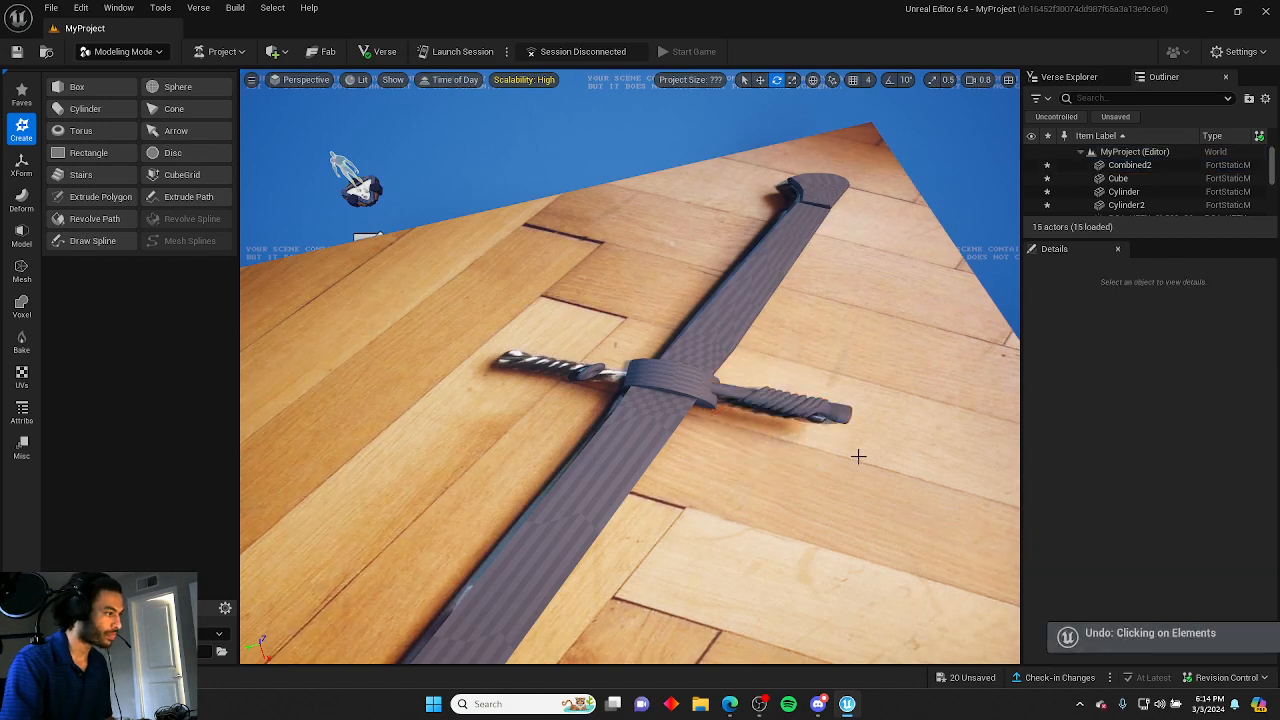
# Restore the left handle wrap and append it with the ring torus beside it into one combined mesh.
pyautogui.click(590, 375)
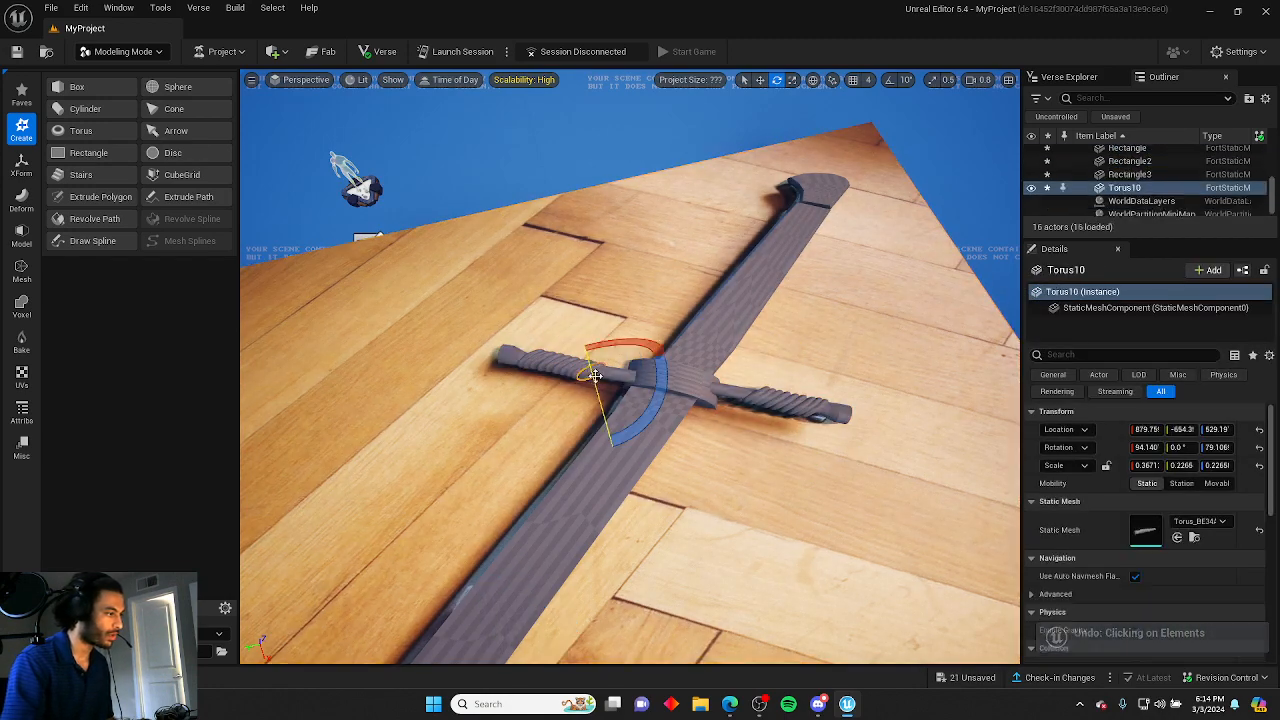
pyautogui.press('f')
pyautogui.hotkey('ctrl', 'z')
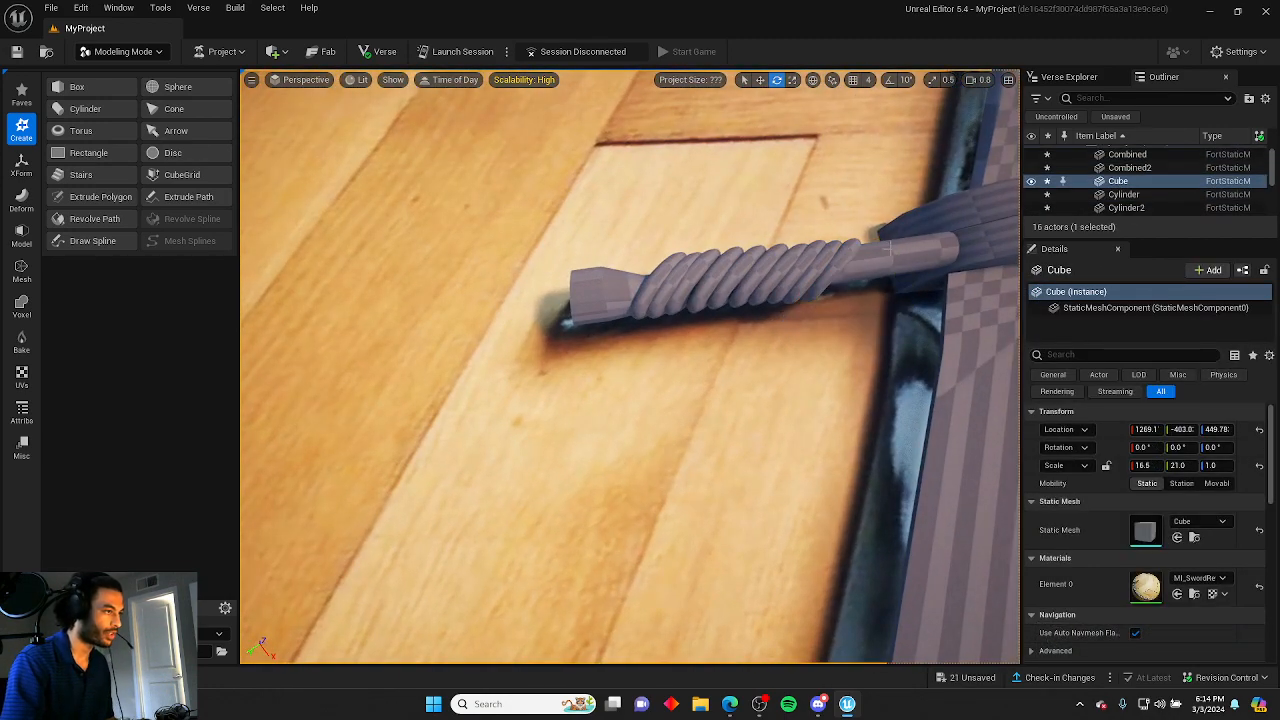
pyautogui.hotkey('ctrl', 'y')
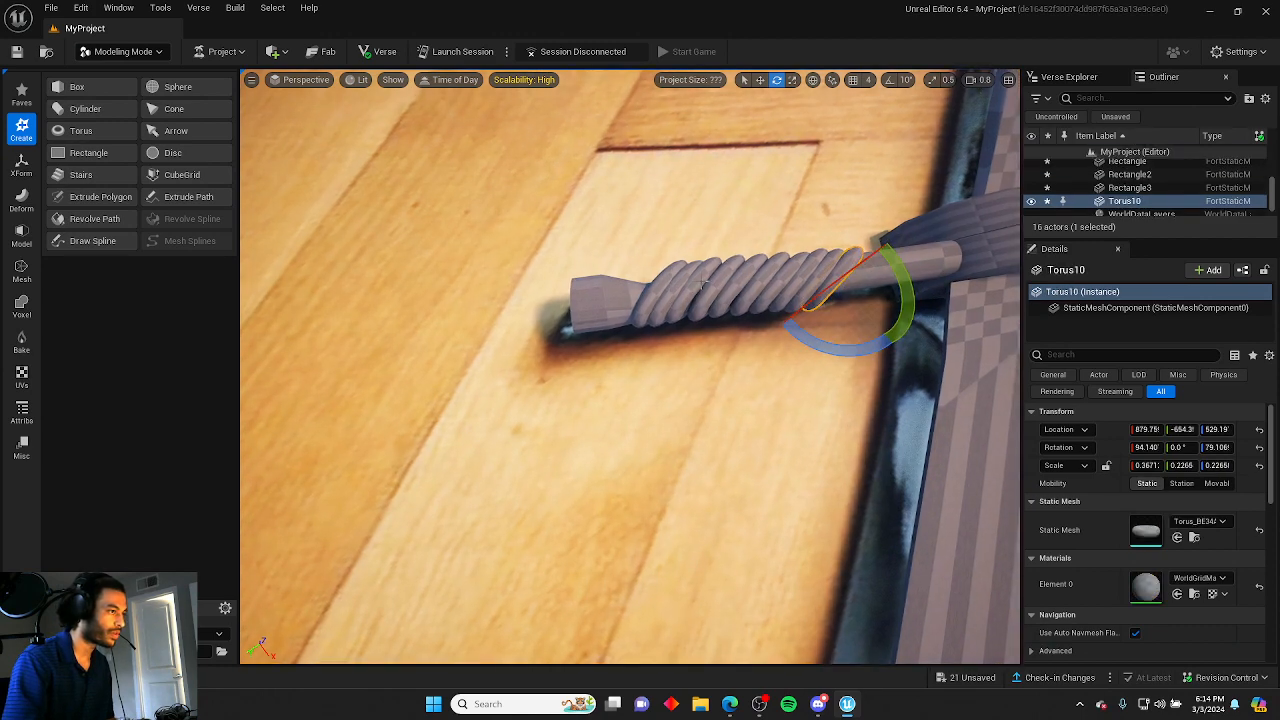
pyautogui.keyDown('ctrl'); pyautogui.click(700, 283); pyautogui.keyUp('ctrl')
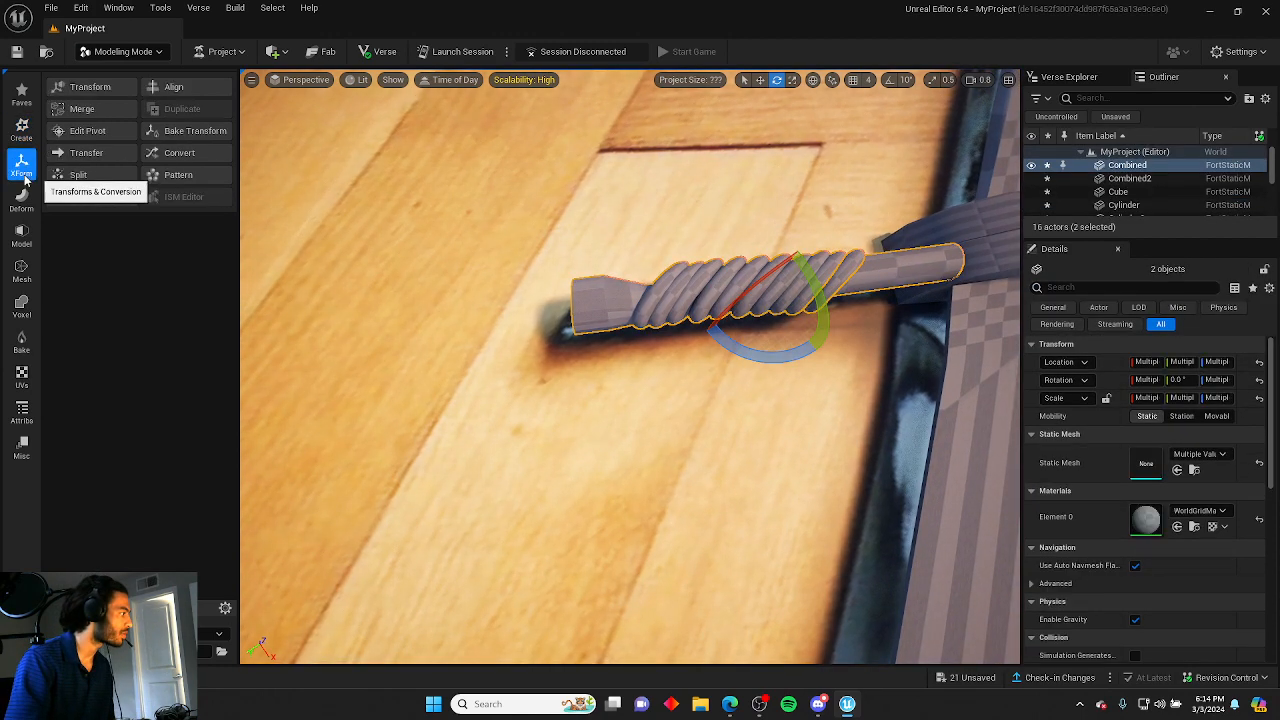
pyautogui.click(21, 198)
pyautogui.click(21, 165)
pyautogui.click(84, 123)
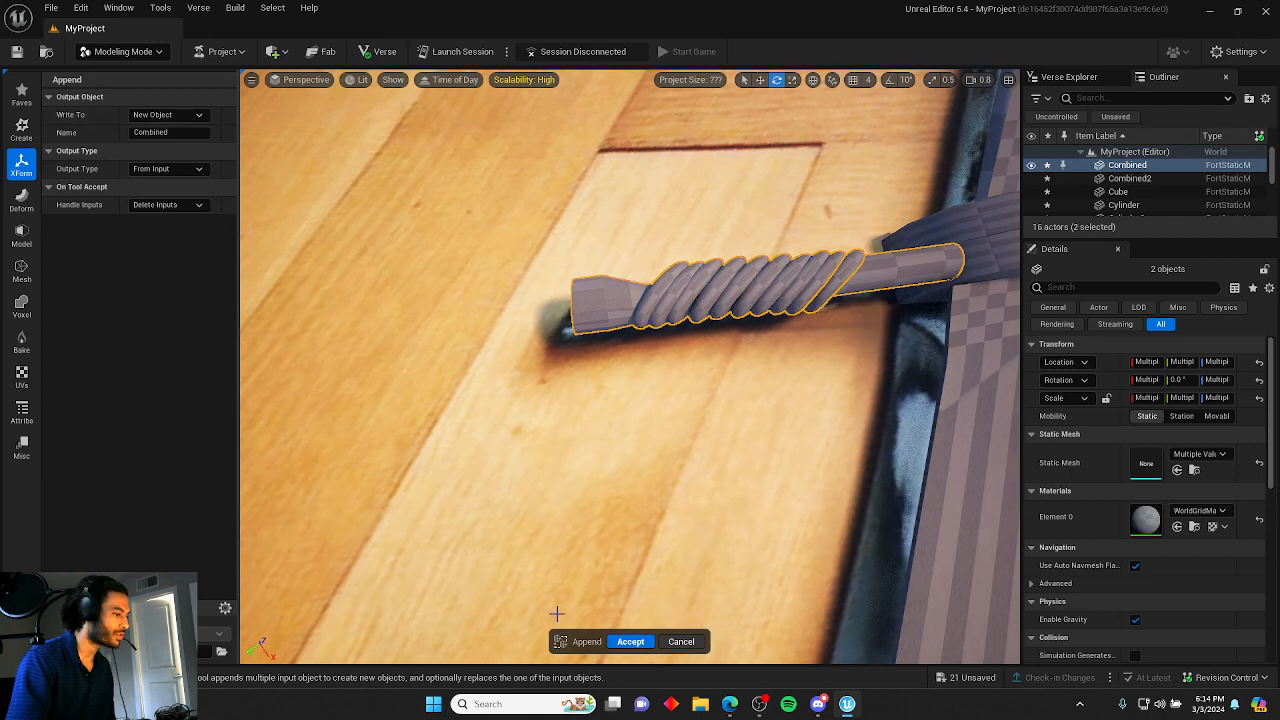
pyautogui.click(629, 642)
pyautogui.click(665, 465)
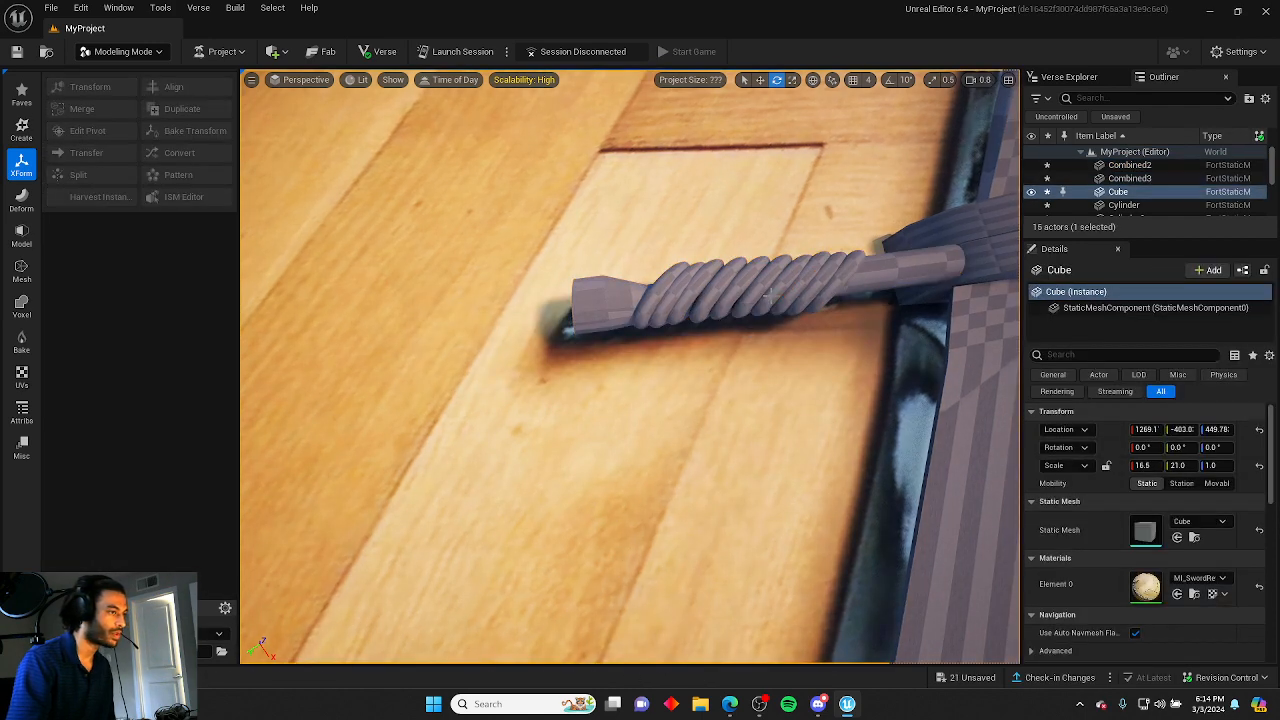
# Rotate the left handle wrap mesh so its twist lines up with the handle.
pyautogui.click(769, 296)
pyautogui.press('s')
pyautogui.moveTo(769, 296); pyautogui.dragTo(840, 260, button='right')
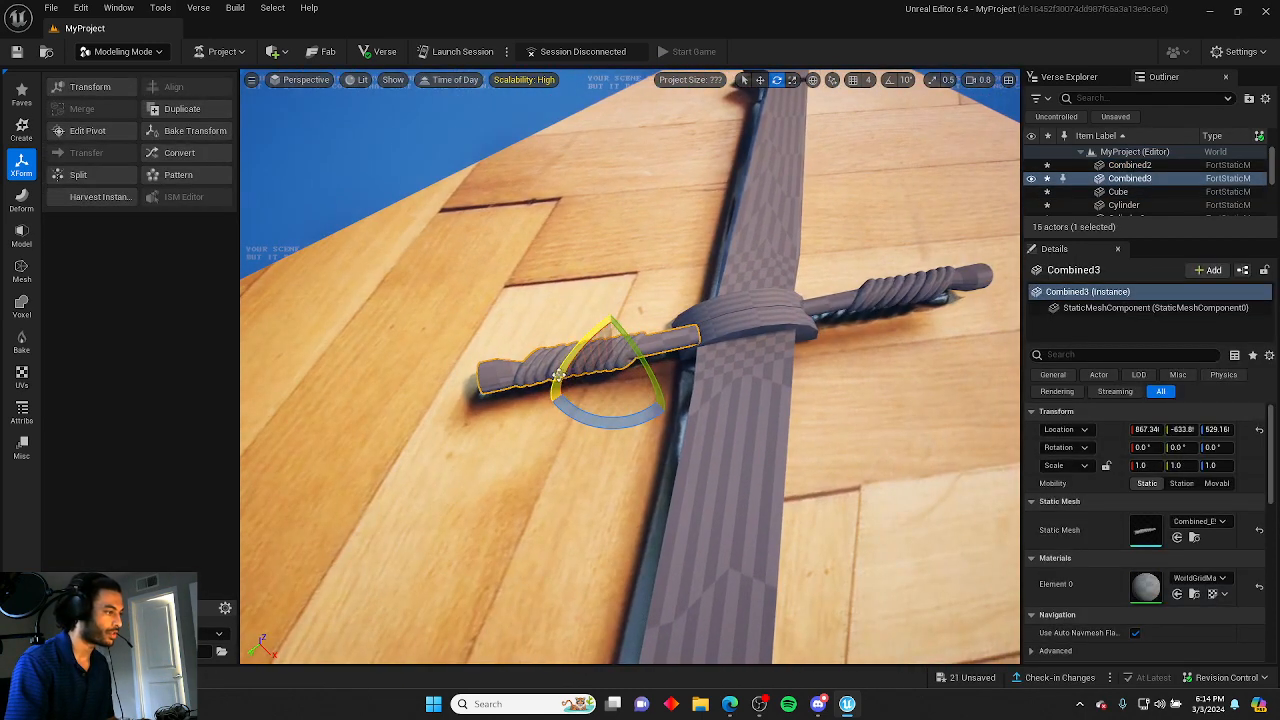
pyautogui.moveTo(558, 375); pyautogui.dragTo(603, 436)
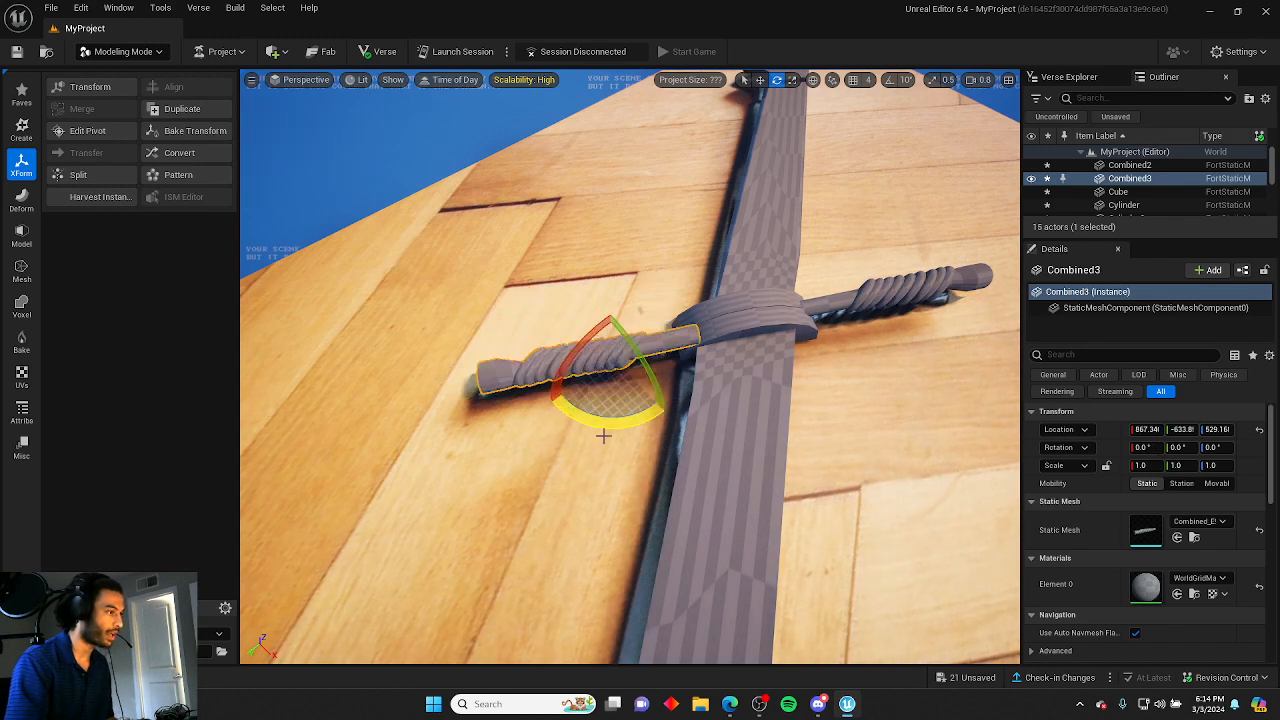
pyautogui.hotkey('ctrl', 'z')
pyautogui.moveTo(660, 366); pyautogui.dragTo(665, 412)
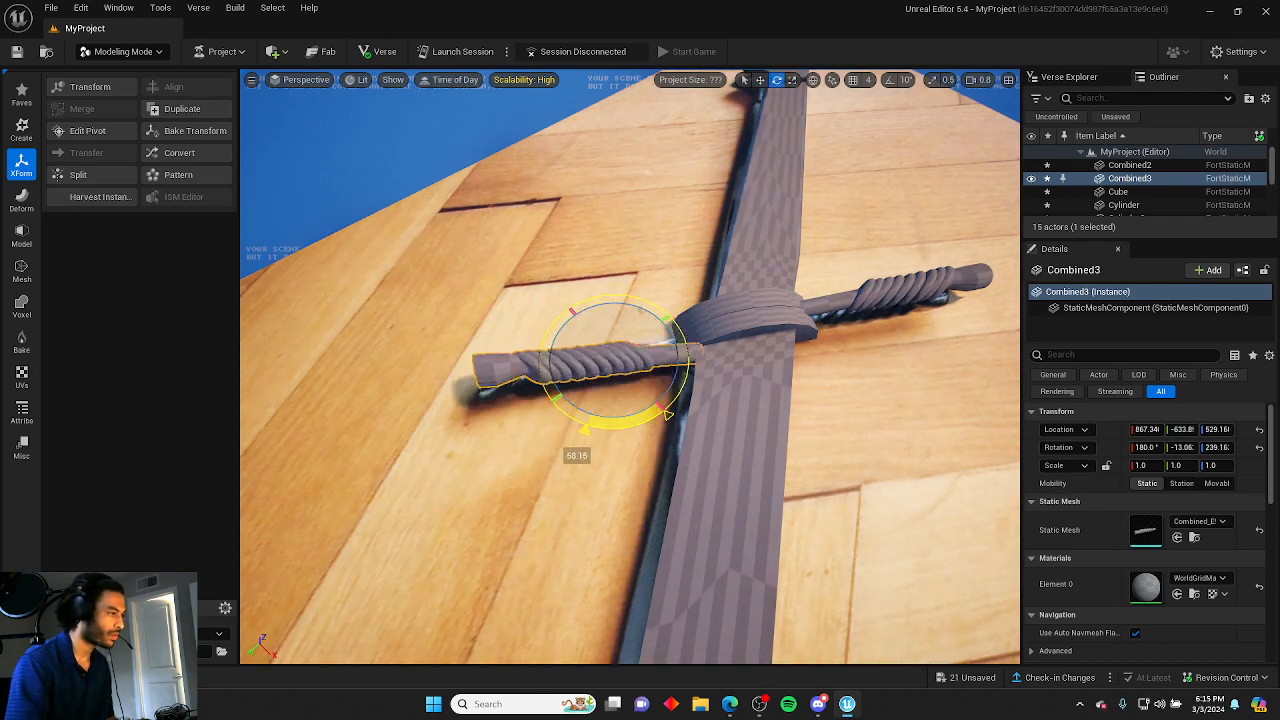
pyautogui.moveTo(610, 438); pyautogui.dragTo(610, 438, button='right')
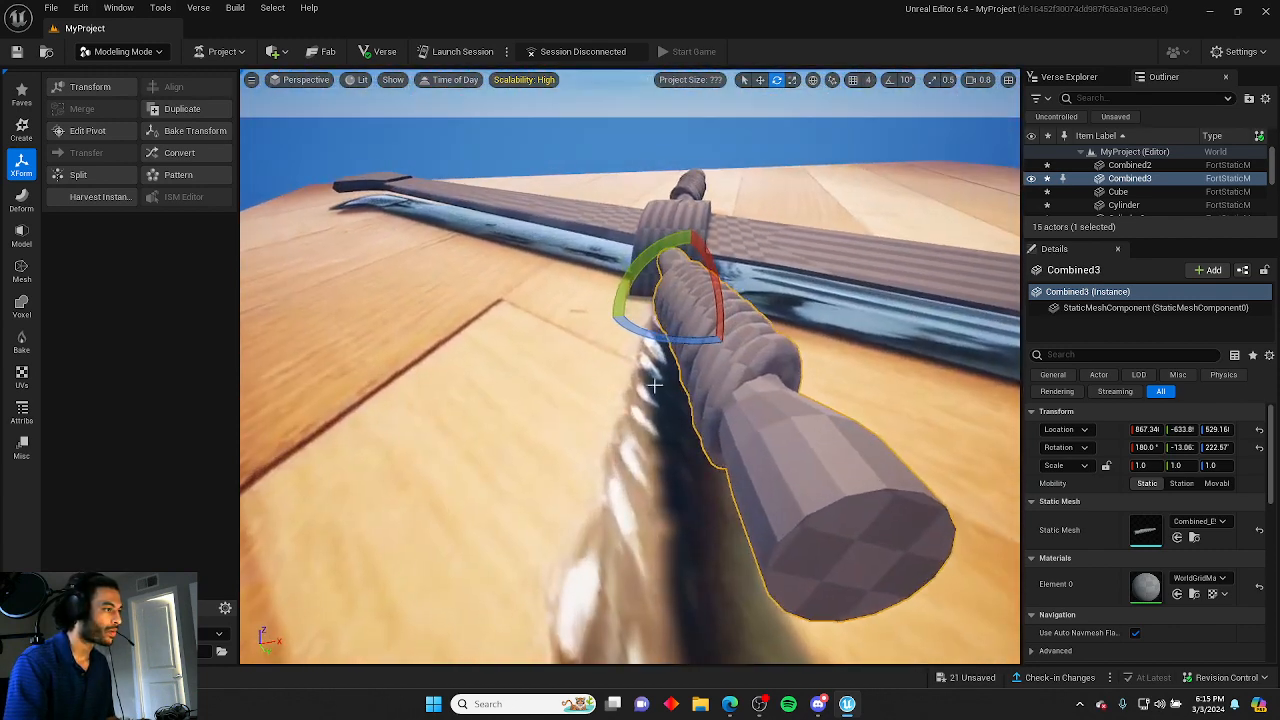
pyautogui.moveTo(715, 285); pyautogui.dragTo(717, 292)
pyautogui.moveTo(716, 338); pyautogui.dragTo(650, 340)
pyautogui.moveTo(760, 369); pyautogui.dragTo(915, 385, button='right')
pyautogui.click(772, 378)
# Hide the reference image cube in the level.
pyautogui.click(1032, 191)
pyautogui.click(847, 328)
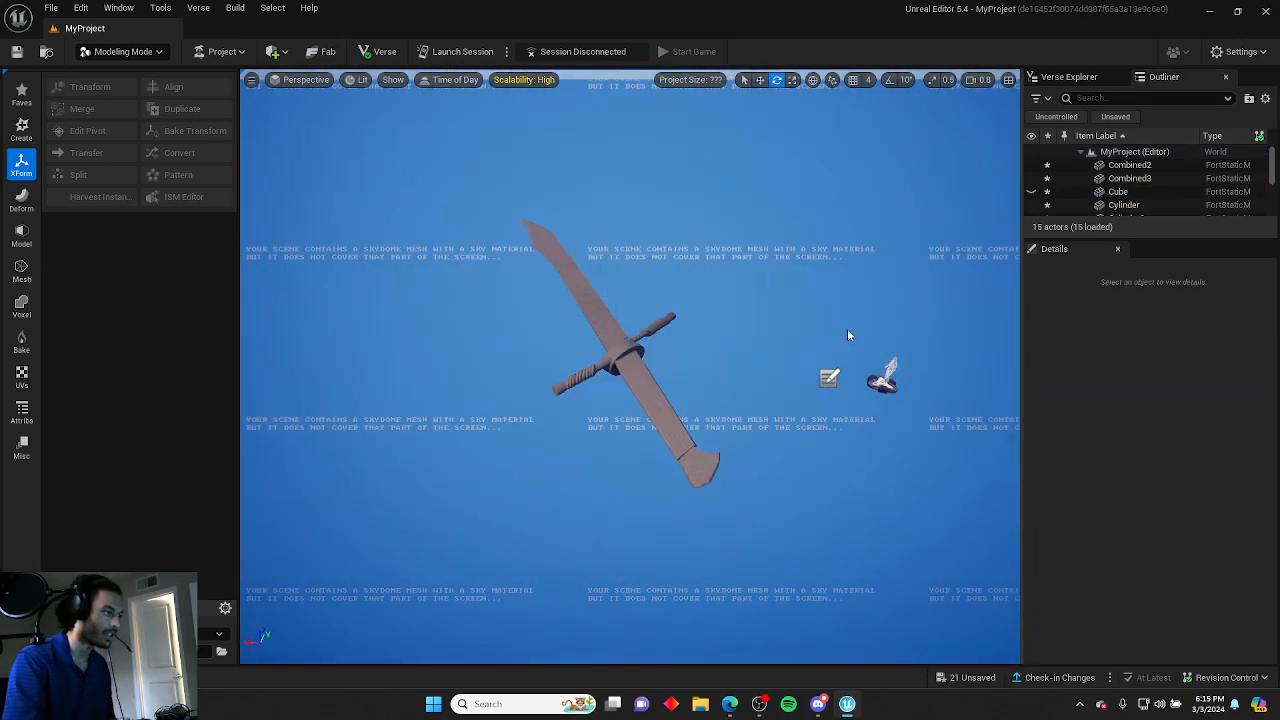
pyautogui.moveTo(847, 328); pyautogui.dragTo(847, 328, button='right')
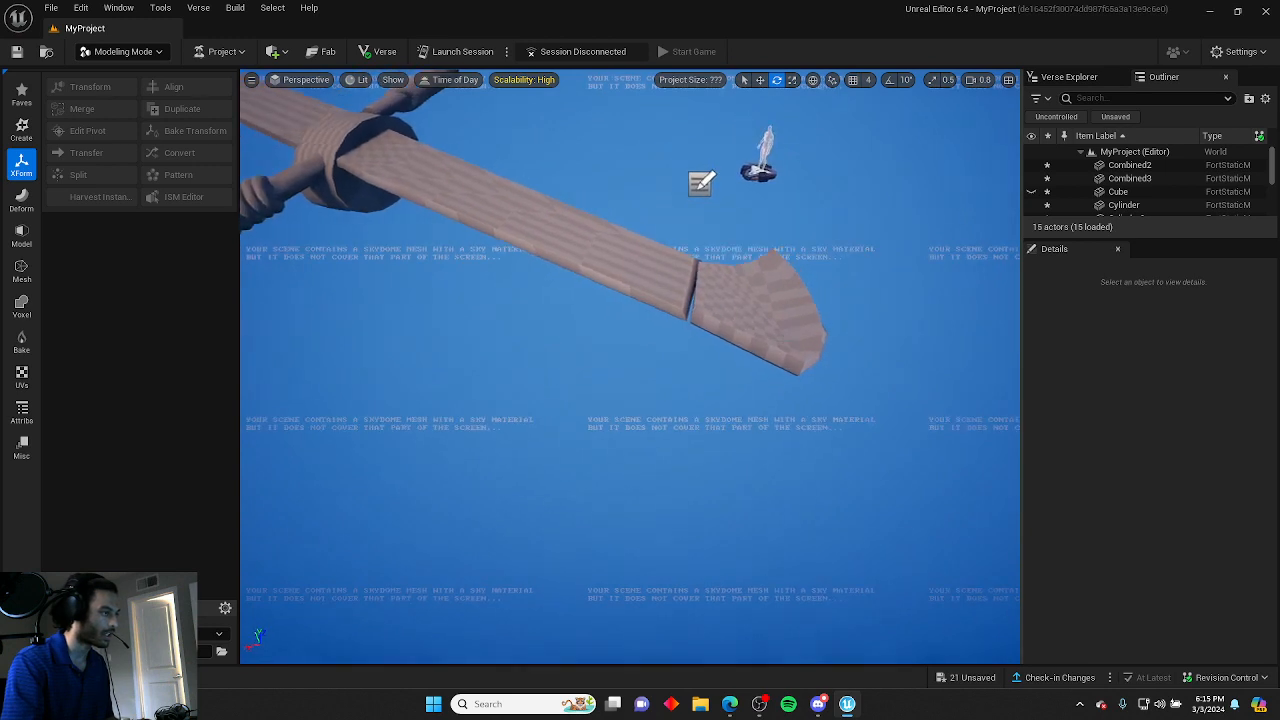
# Scale the blade tip piece to about 1.16 in Y and Z and move it to join the blade's end.
pyautogui.click(727, 340)
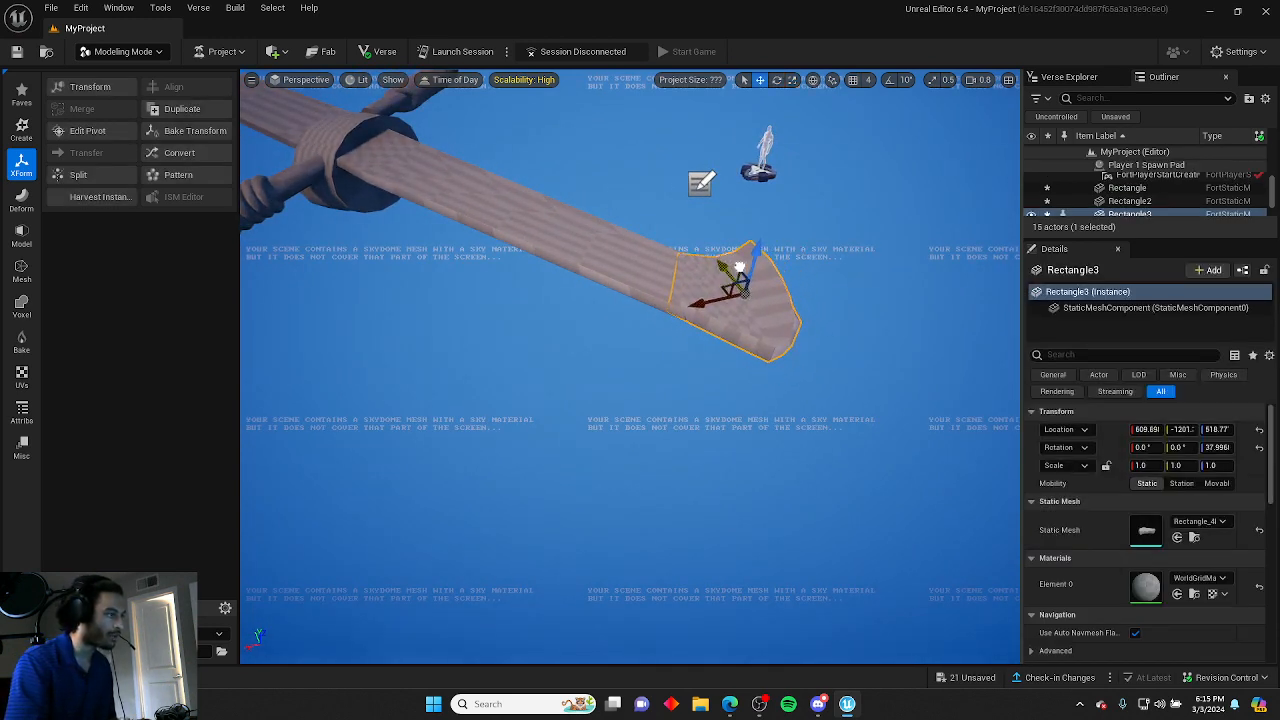
pyautogui.click(753, 387)
pyautogui.moveTo(753, 387); pyautogui.dragTo(700, 360, button='right')
pyautogui.click(568, 338)
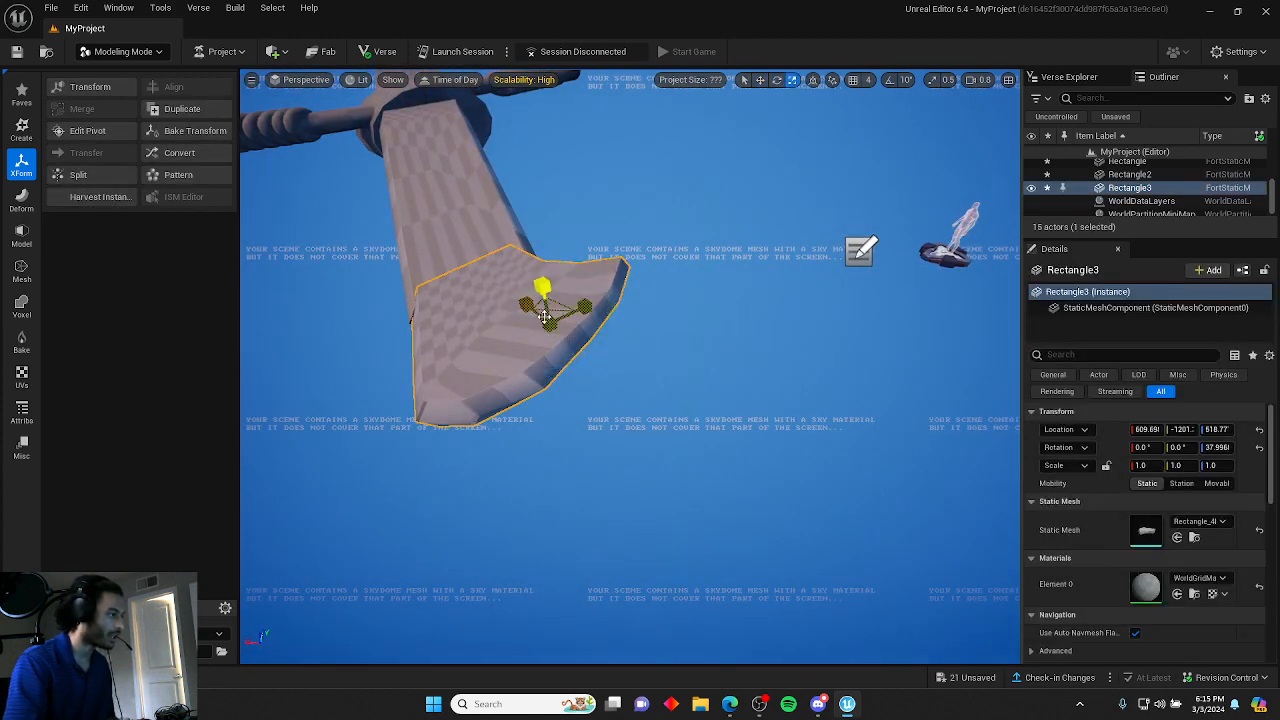
pyautogui.moveTo(540, 293); pyautogui.dragTo(560, 310, button='right')
pyautogui.moveTo(846, 263); pyautogui.dragTo(846, 270)
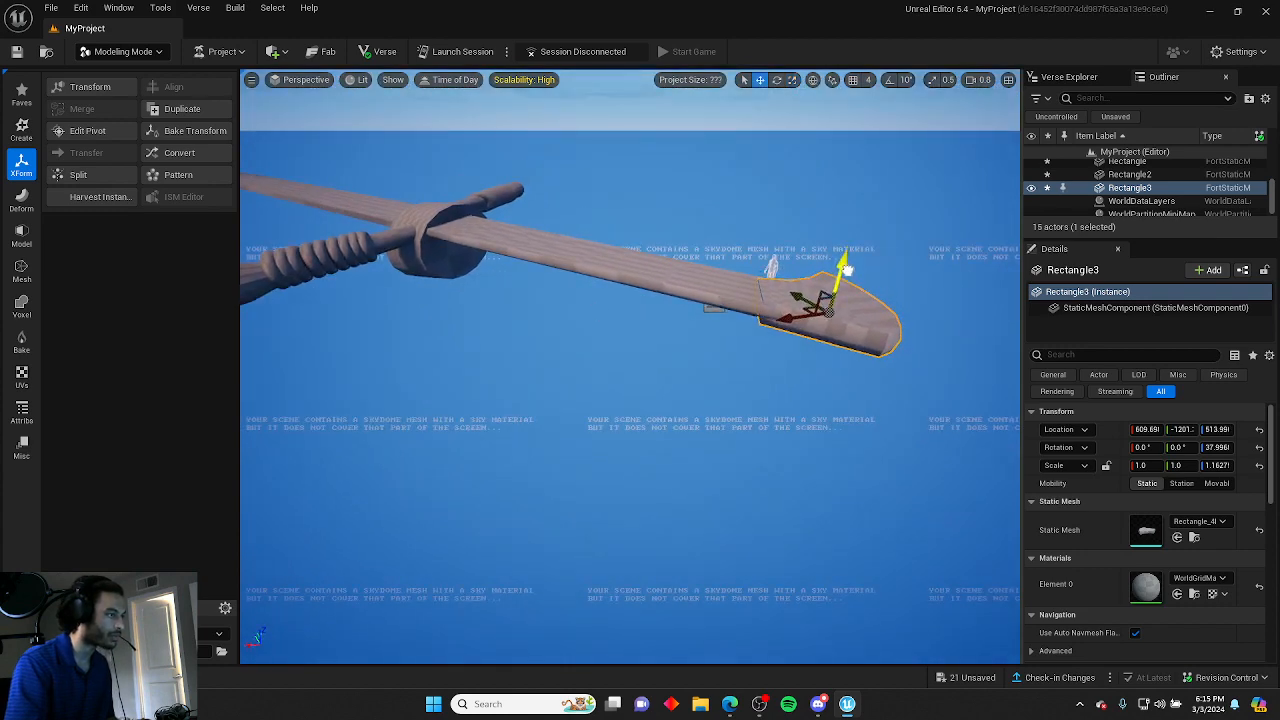
pyautogui.press('e')
pyautogui.press('r')
pyautogui.moveTo(846, 361); pyautogui.dragTo(846, 361, button='right')
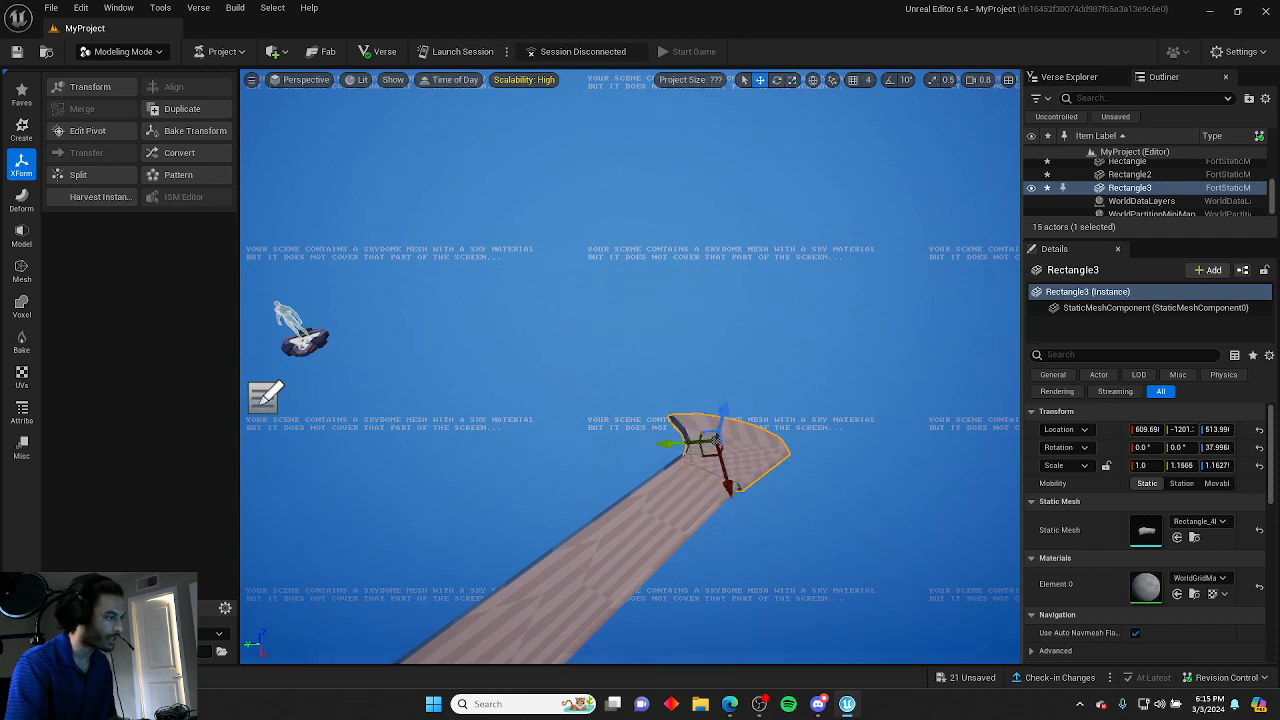
pyautogui.moveTo(683, 444); pyautogui.dragTo(677, 443)
pyautogui.click(786, 503)
pyautogui.moveTo(786, 503); pyautogui.dragTo(786, 503, button='right')
pyautogui.click(567, 268)
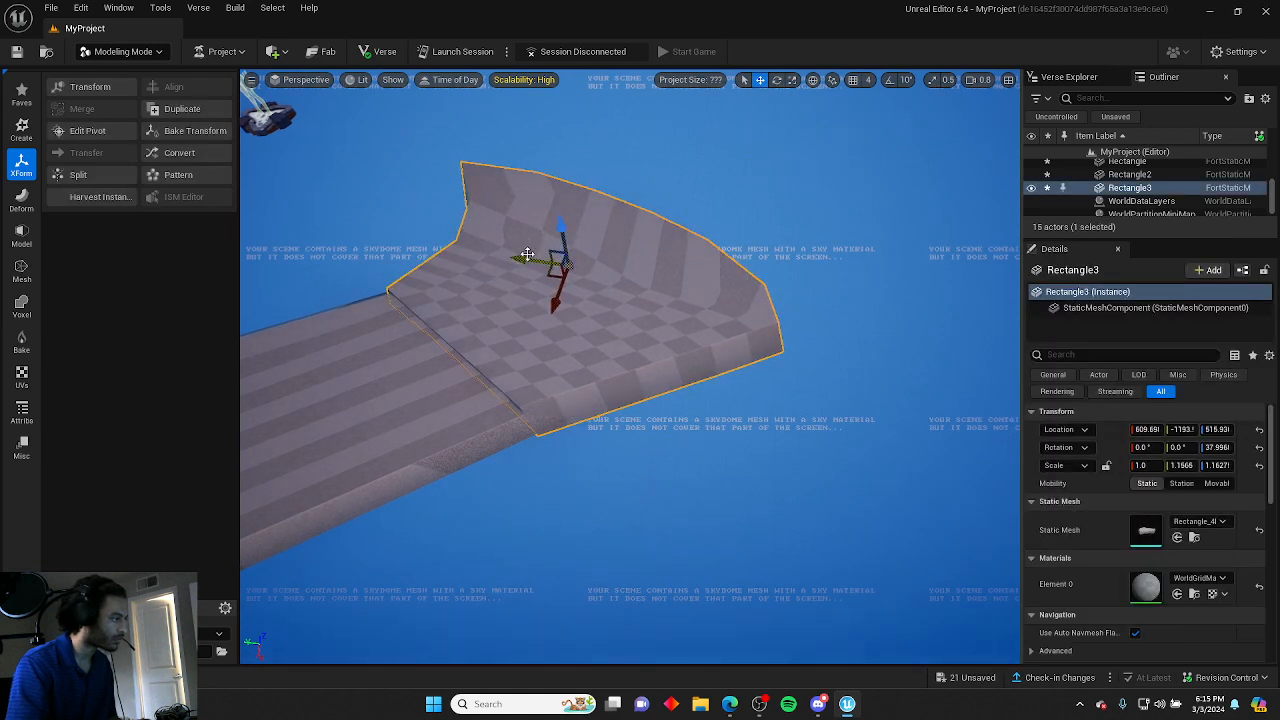
pyautogui.moveTo(527, 255); pyautogui.dragTo(523, 266, button='right')
pyautogui.click(400, 223)
pyautogui.moveTo(400, 223); pyautogui.dragTo(400, 223, button='right')
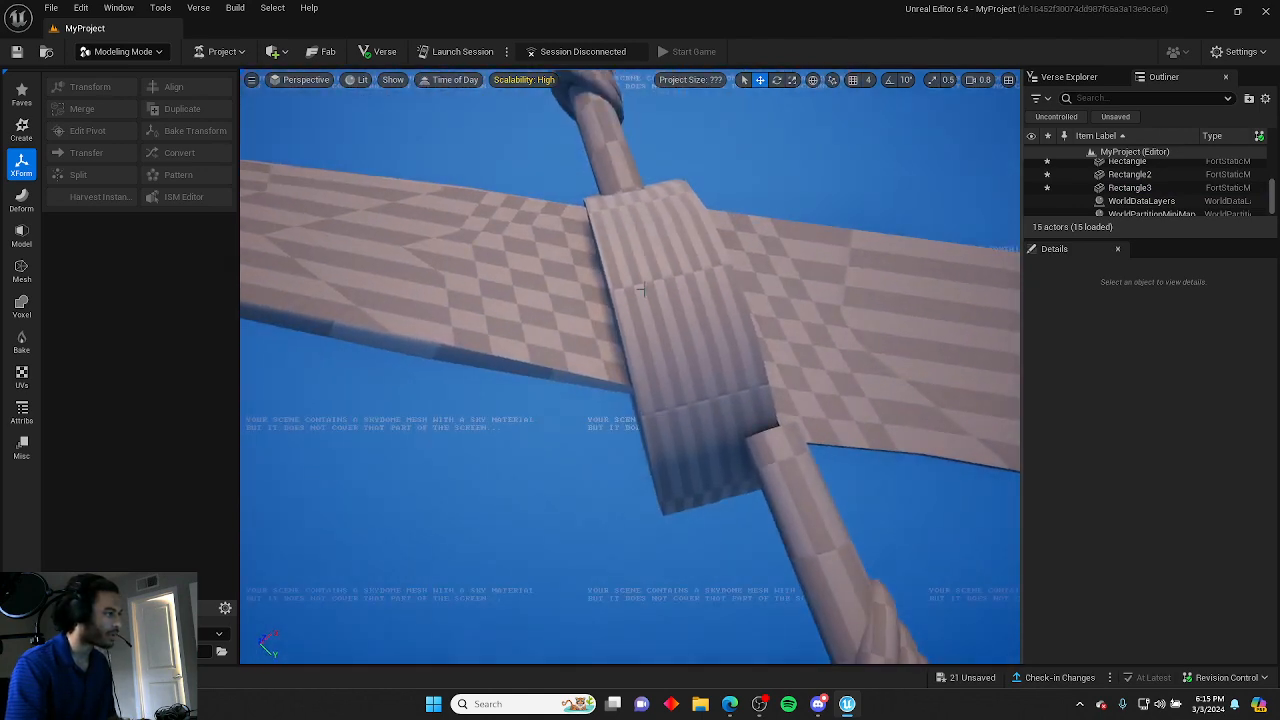
# Nudge the two crossguard band cylinders into place around the blade.
pyautogui.click(641, 290)
pyautogui.moveTo(653, 379); pyautogui.dragTo(642, 370)
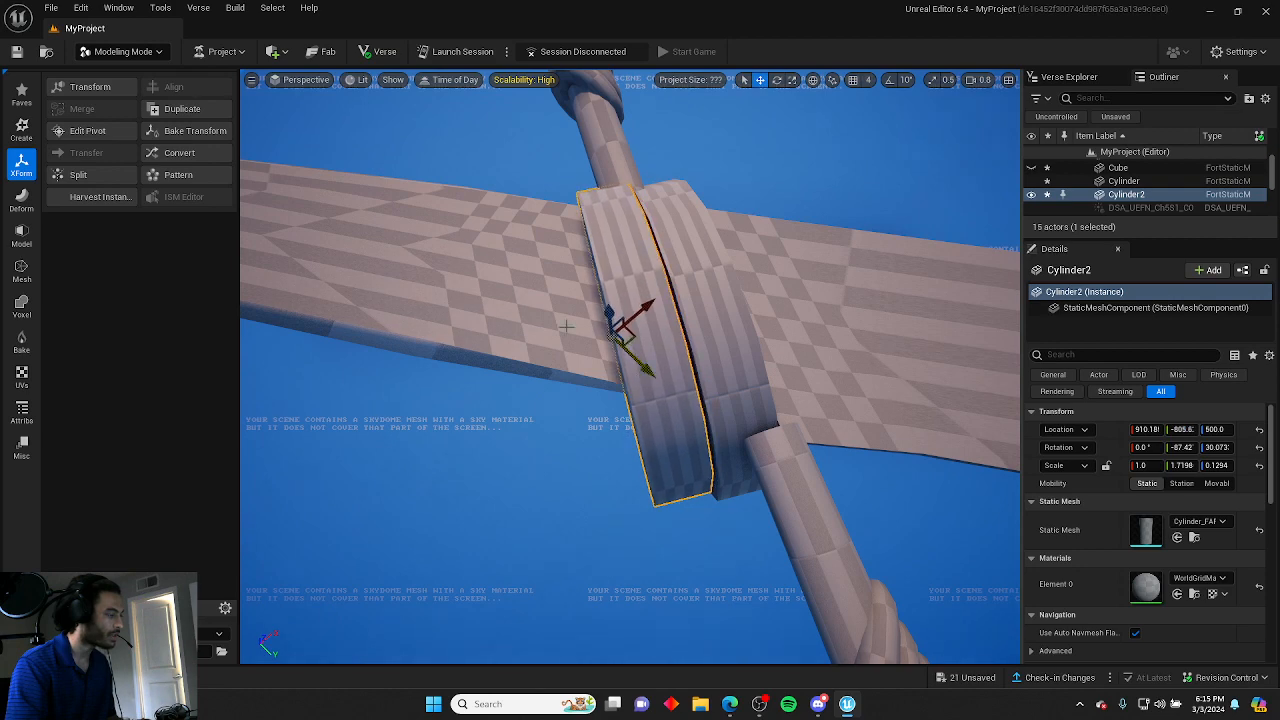
pyautogui.click(466, 156)
pyautogui.moveTo(466, 156); pyautogui.dragTo(466, 156, button='right')
pyautogui.click(578, 324)
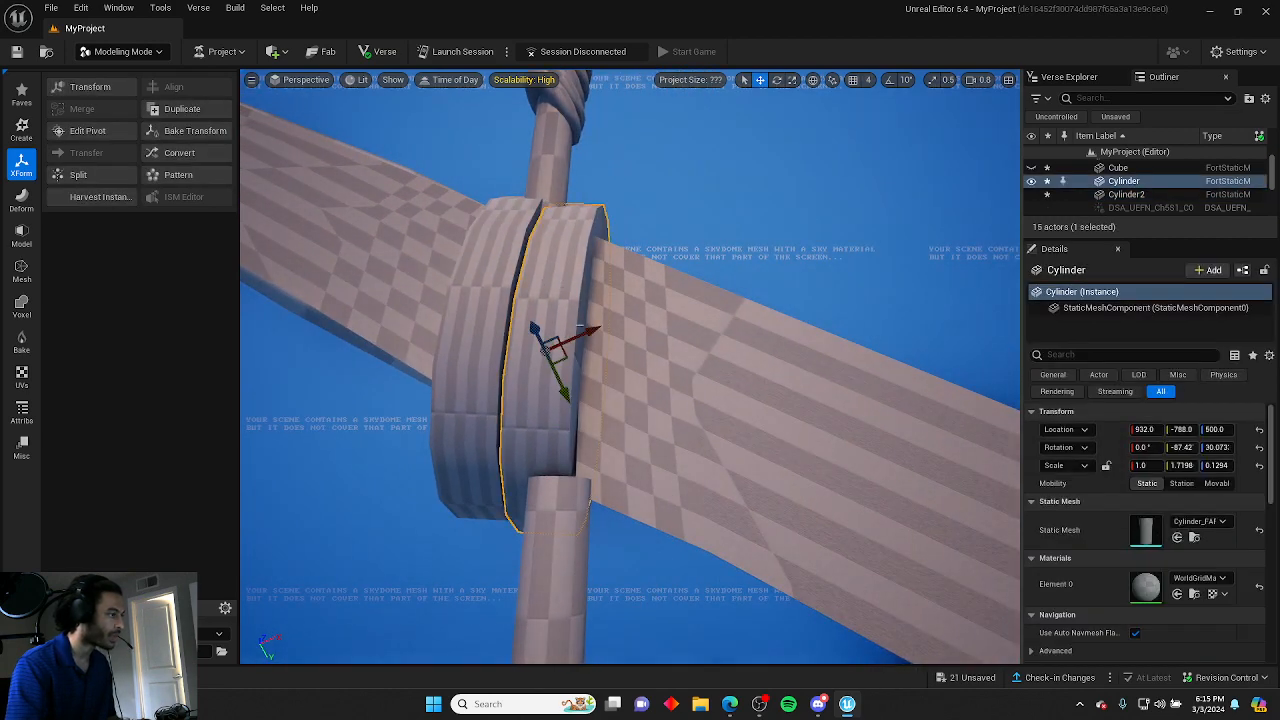
pyautogui.moveTo(582, 333); pyautogui.dragTo(577, 333)
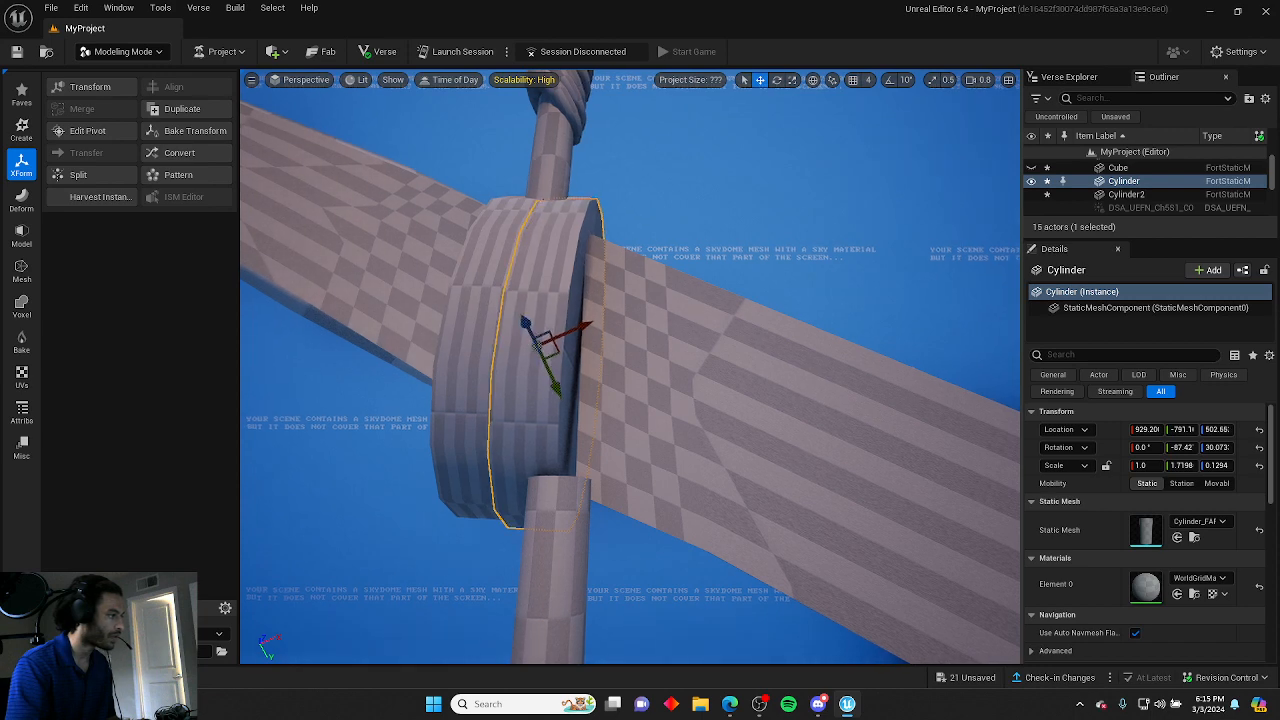
pyautogui.click(640, 350)
pyautogui.moveTo(640, 350); pyautogui.dragTo(640, 350, button='right')
pyautogui.moveTo(654, 434); pyautogui.dragTo(654, 434, button='right')
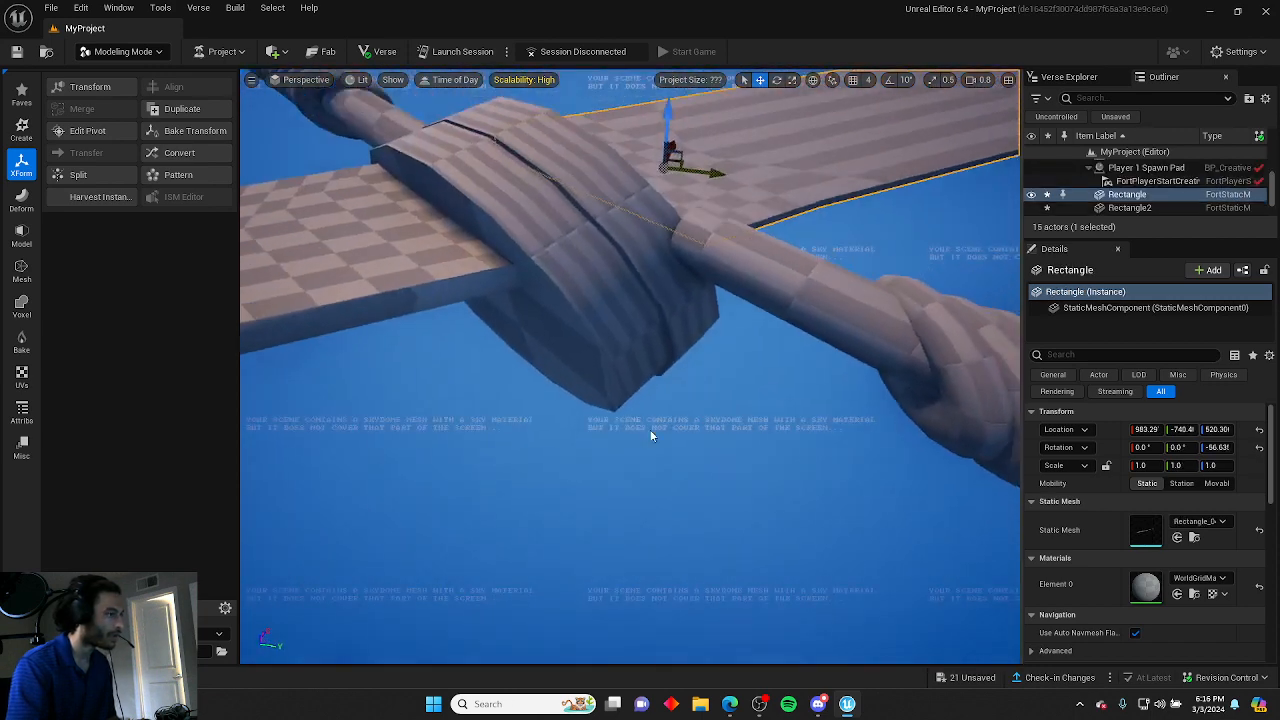
pyautogui.click(611, 283)
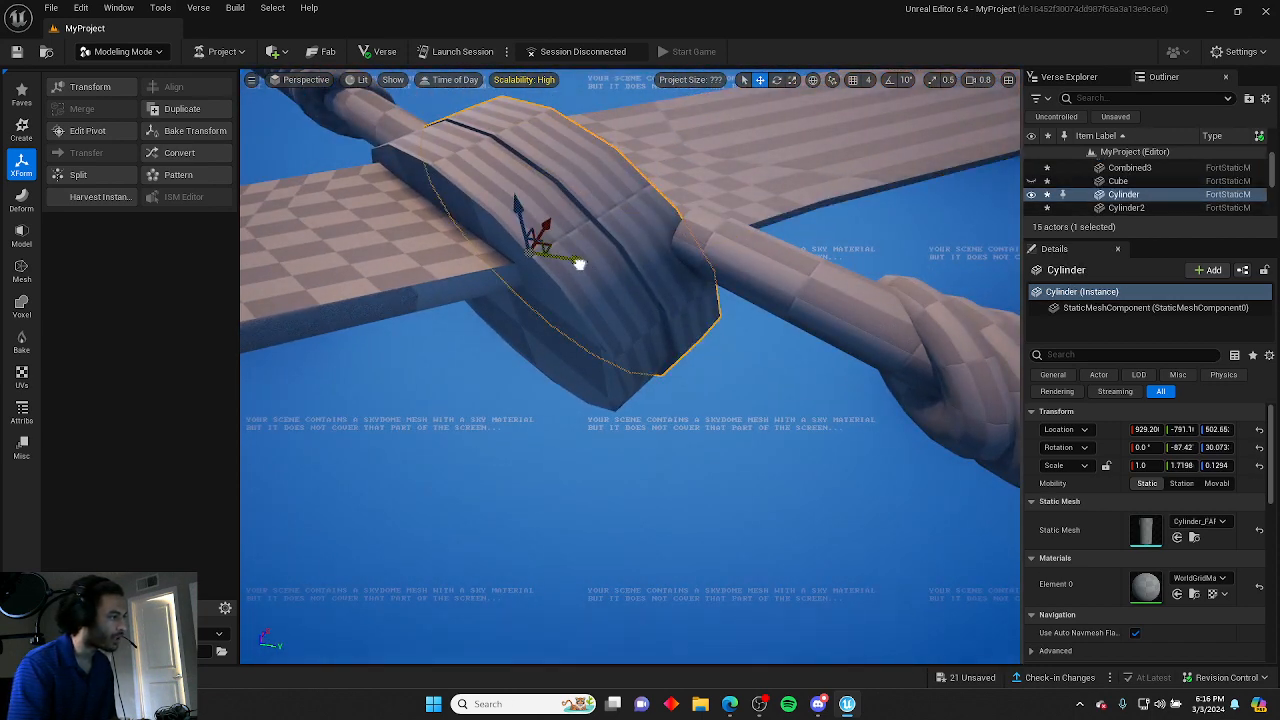
pyautogui.moveTo(579, 263); pyautogui.dragTo(575, 260)
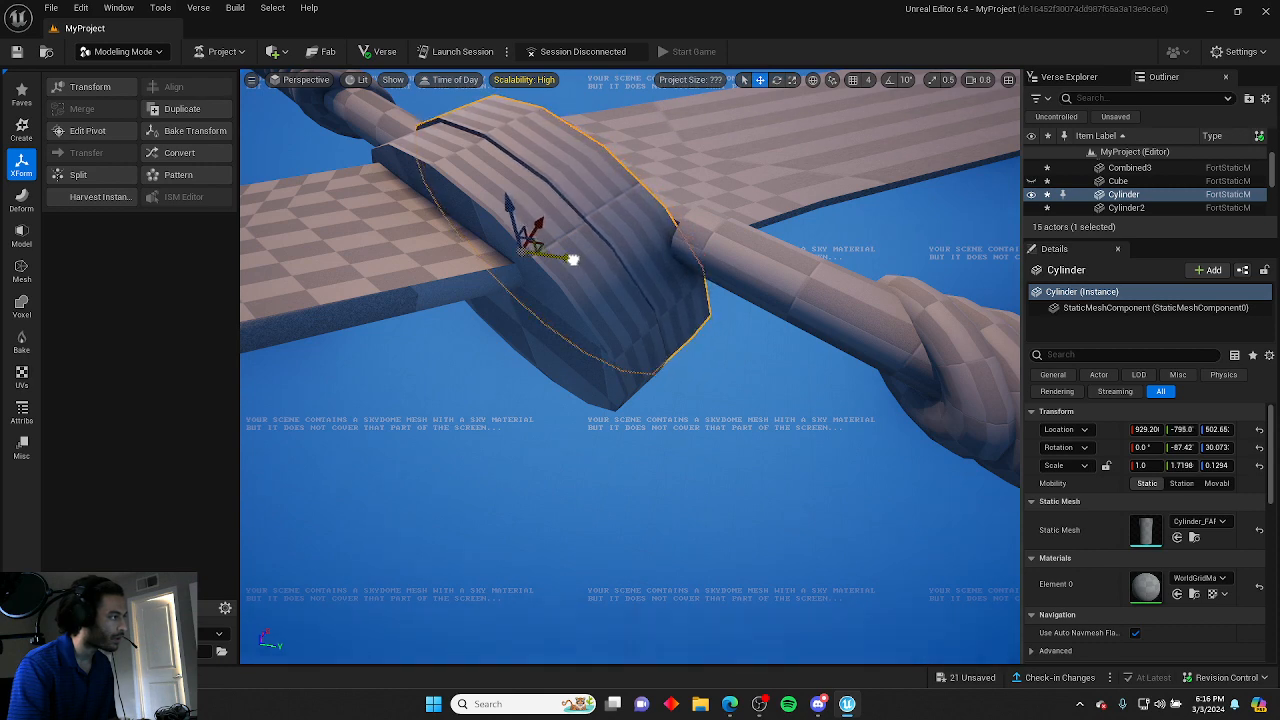
pyautogui.moveTo(573, 260); pyautogui.dragTo(638, 297, button='right')
pyautogui.click(580, 253)
pyautogui.click(630, 270)
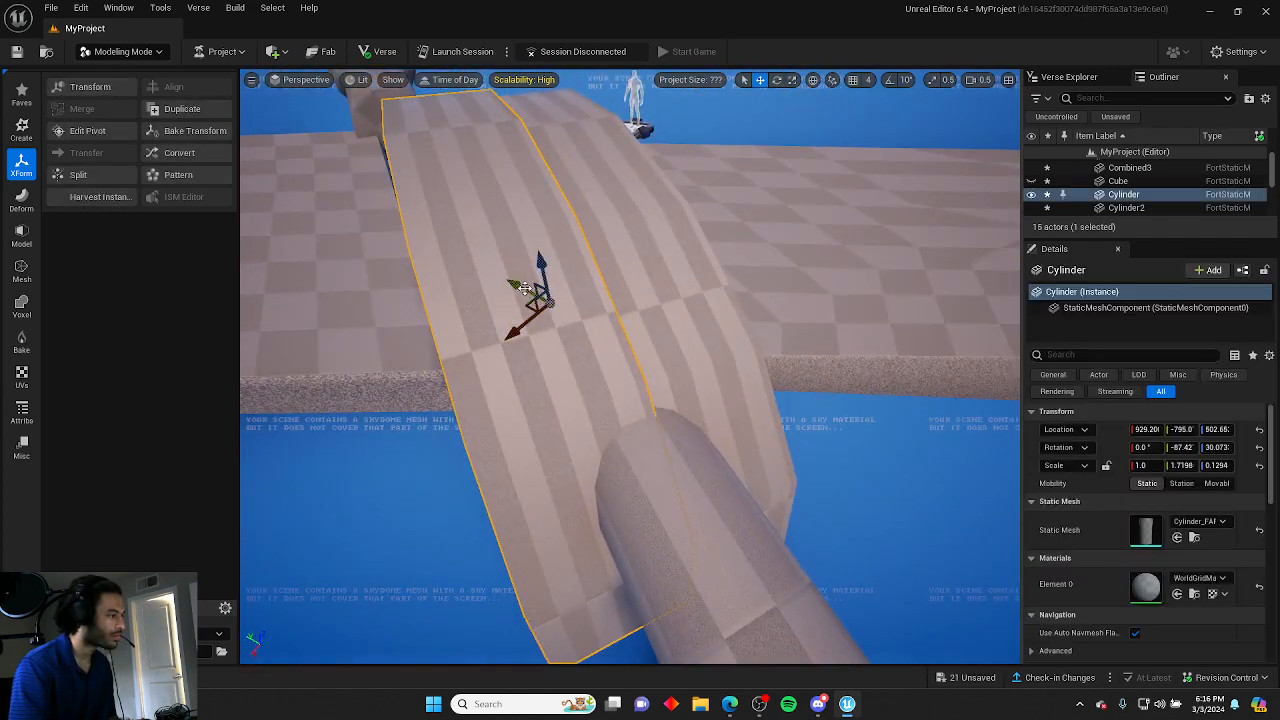
pyautogui.moveTo(524, 288); pyautogui.dragTo(544, 268)
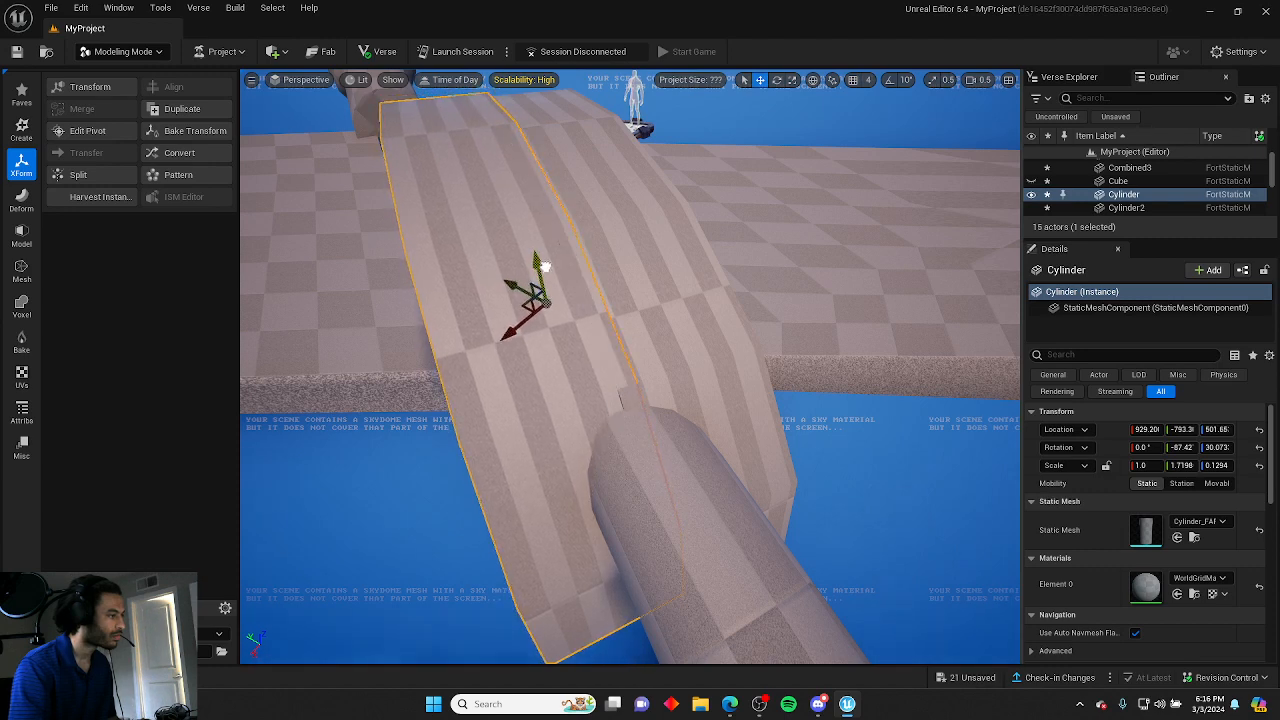
pyautogui.click(751, 136)
pyautogui.moveTo(751, 136); pyautogui.dragTo(743, 137, button='right')
# Move the right handle wrap slightly down and along the handle.
pyautogui.scroll(-4, 743, 137)
pyautogui.scroll(3, 743, 137)
pyautogui.press('s')
pyautogui.click(600, 390)
pyautogui.moveTo(600, 390); pyautogui.dragTo(600, 390, button='right')
pyautogui.scroll(1, 600, 390)
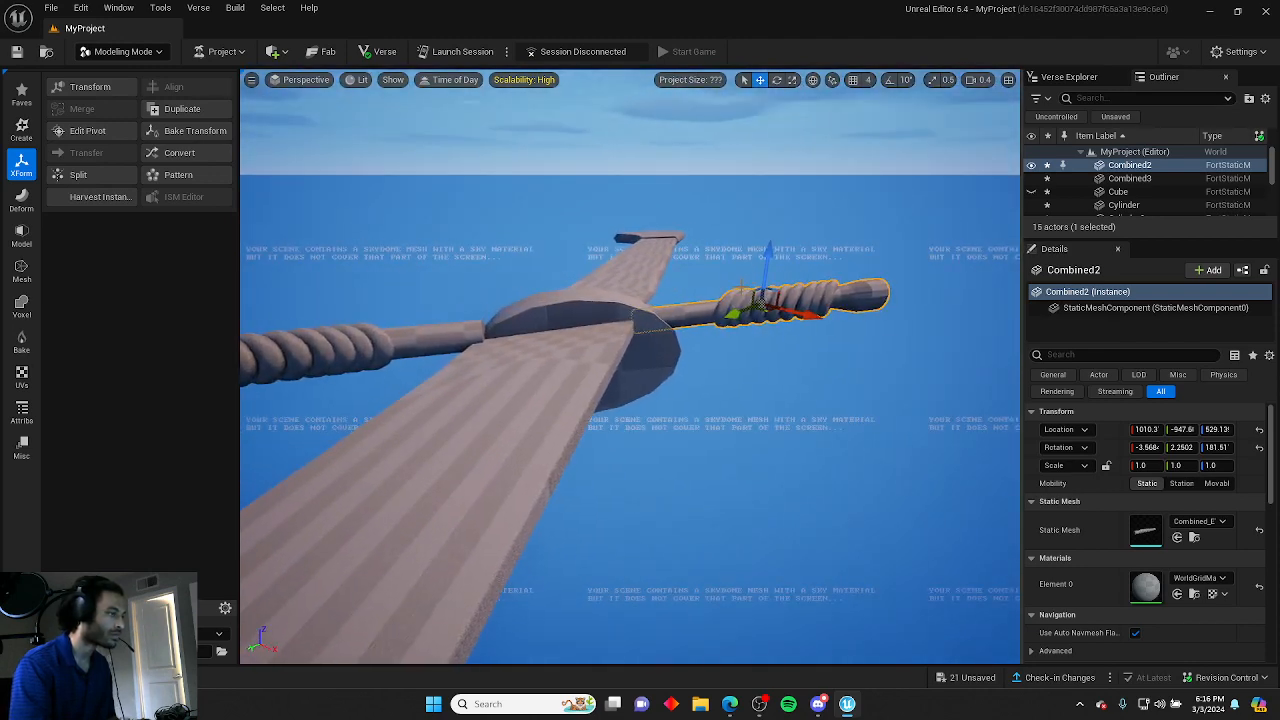
pyautogui.moveTo(768, 252); pyautogui.dragTo(764, 263)
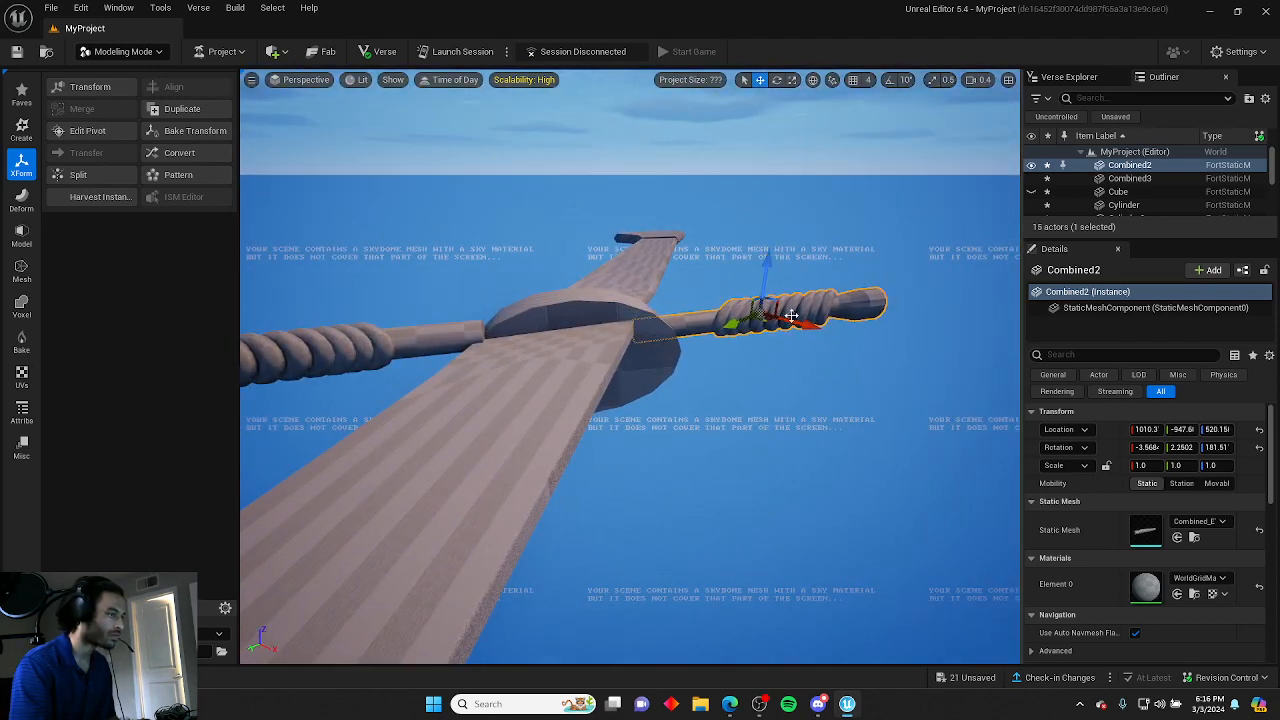
pyautogui.moveTo(791, 315); pyautogui.dragTo(803, 321)
pyautogui.moveTo(771, 399); pyautogui.dragTo(771, 399, button='right')
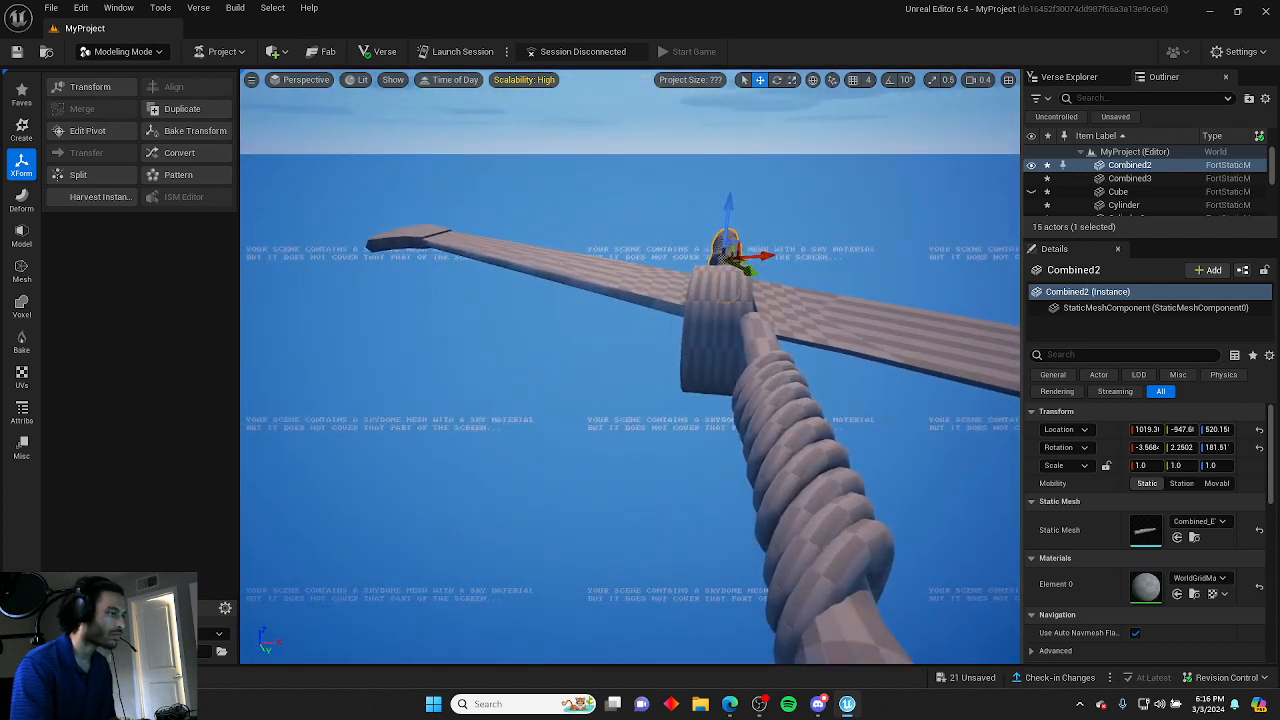
# Move the left handle wrap along the handle and up so it meets the crossguard.
pyautogui.click(793, 398)
pyautogui.moveTo(798, 400); pyautogui.dragTo(730, 412)
pyautogui.press('e')
pyautogui.press('r')
pyautogui.moveTo(730, 412); pyautogui.dragTo(730, 412, button='right')
pyautogui.press('d')
pyautogui.moveTo(640, 436); pyautogui.dragTo(620, 436, button='right')
pyautogui.moveTo(501, 354); pyautogui.dragTo(570, 352)
pyautogui.moveTo(617, 290); pyautogui.dragTo(629, 349)
pyautogui.press('a')
pyautogui.moveTo(629, 349); pyautogui.dragTo(724, 366, button='right')
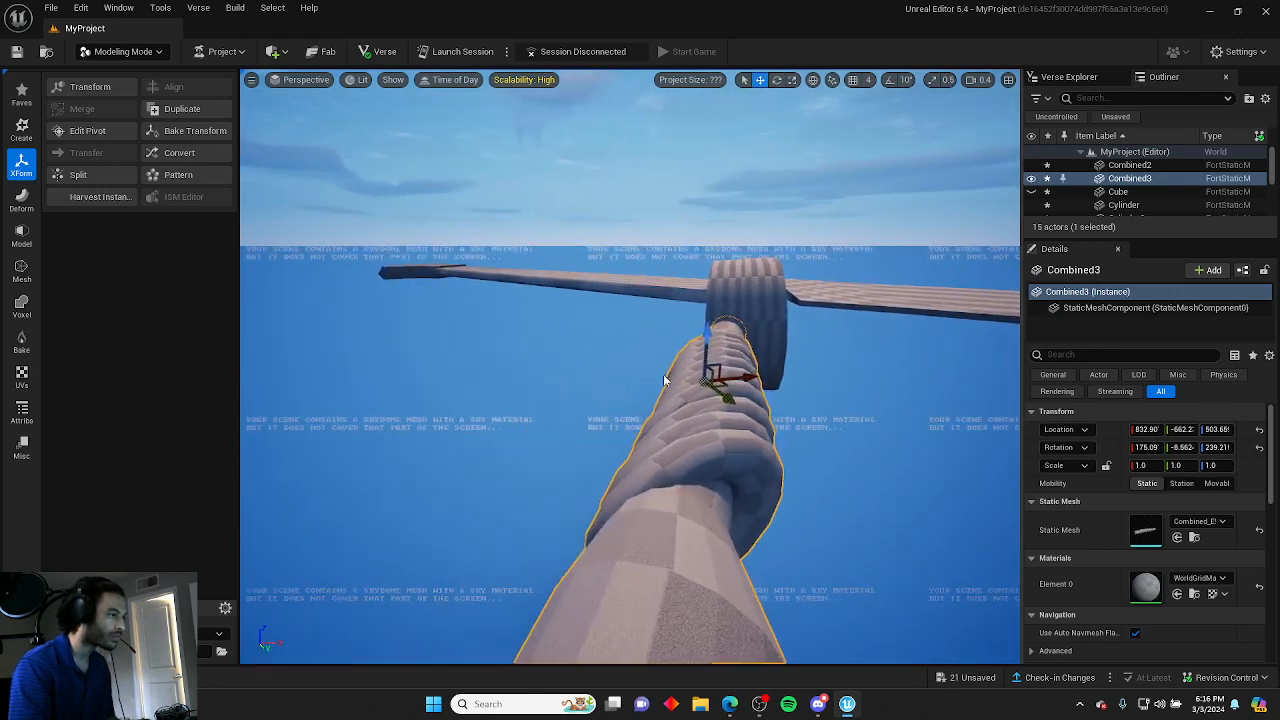
pyautogui.moveTo(742, 378); pyautogui.dragTo(772, 378)
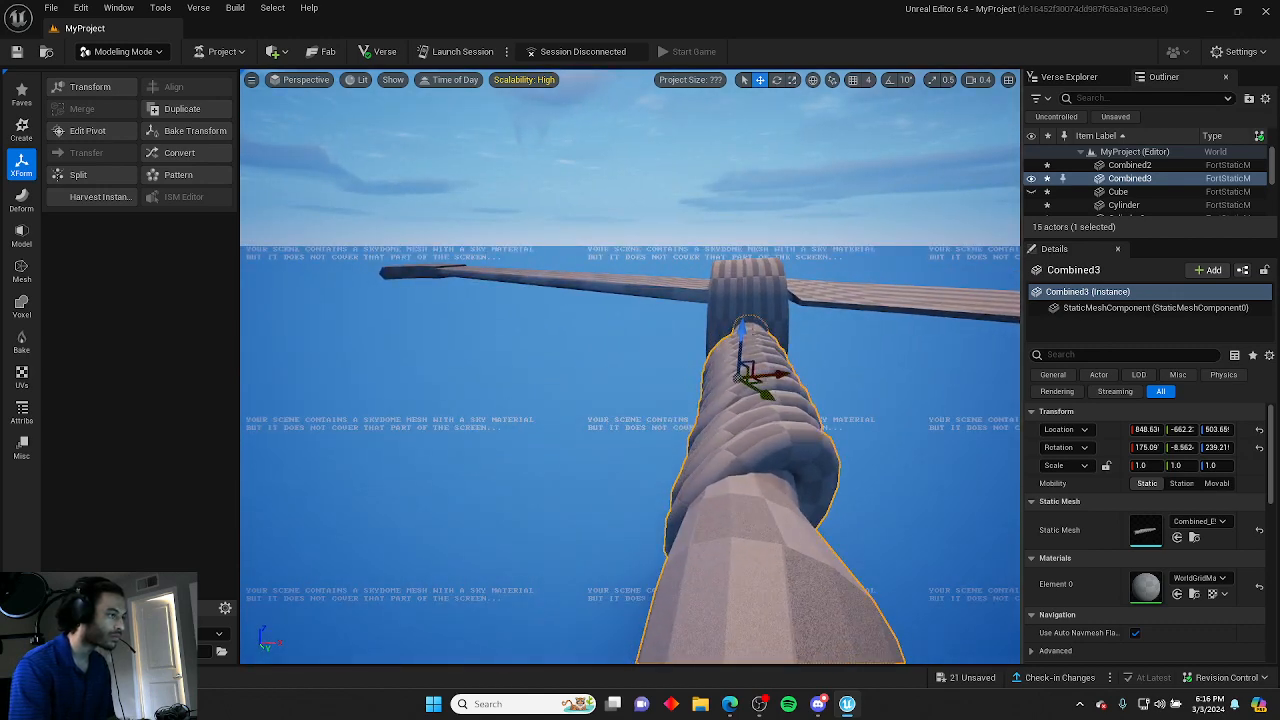
pyautogui.moveTo(742, 337); pyautogui.dragTo(743, 314)
pyautogui.press('d')
pyautogui.moveTo(743, 314)
pyautogui.mouseDown(button='right')
pyautogui.moveTo(740, 392)
pyautogui.moveTo(743, 300)
pyautogui.mouseUp(button='right')
pyautogui.press('w')
pyautogui.press('d')
pyautogui.press('a')
pyautogui.scroll(-1, 740, 302)
pyautogui.press('d')
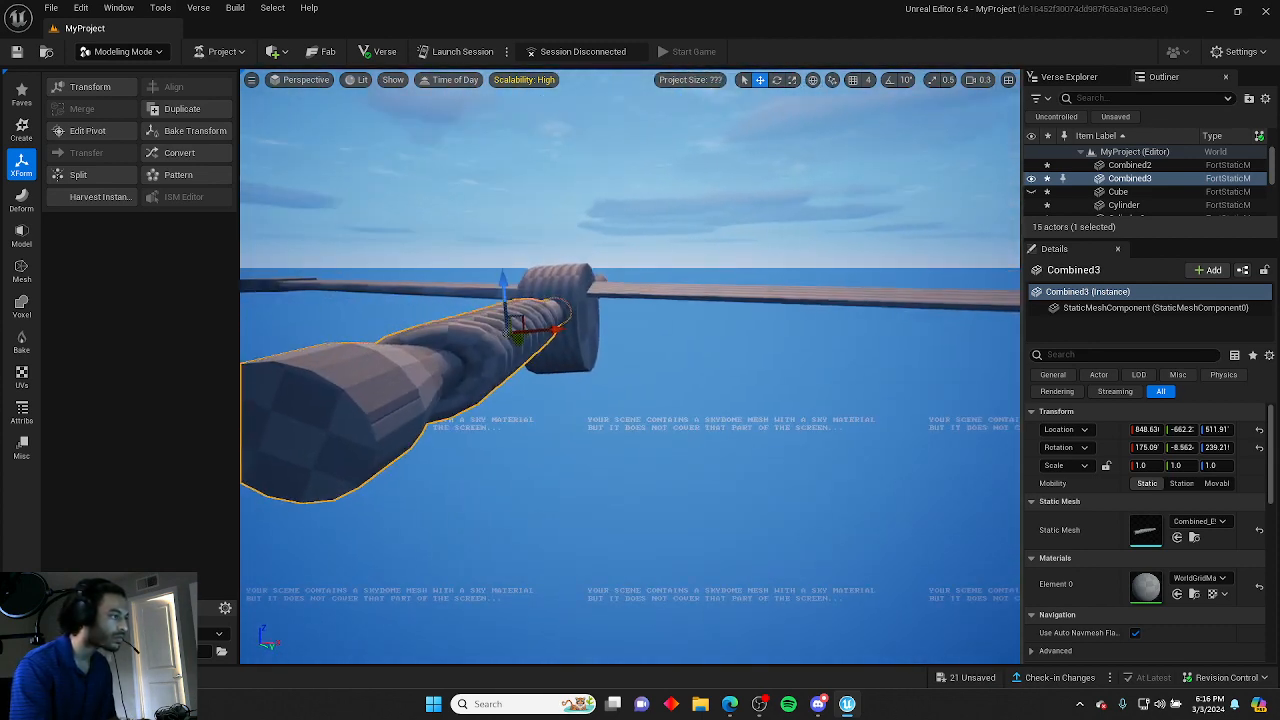
pyautogui.press('e')
pyautogui.moveTo(507, 287); pyautogui.dragTo(509, 284)
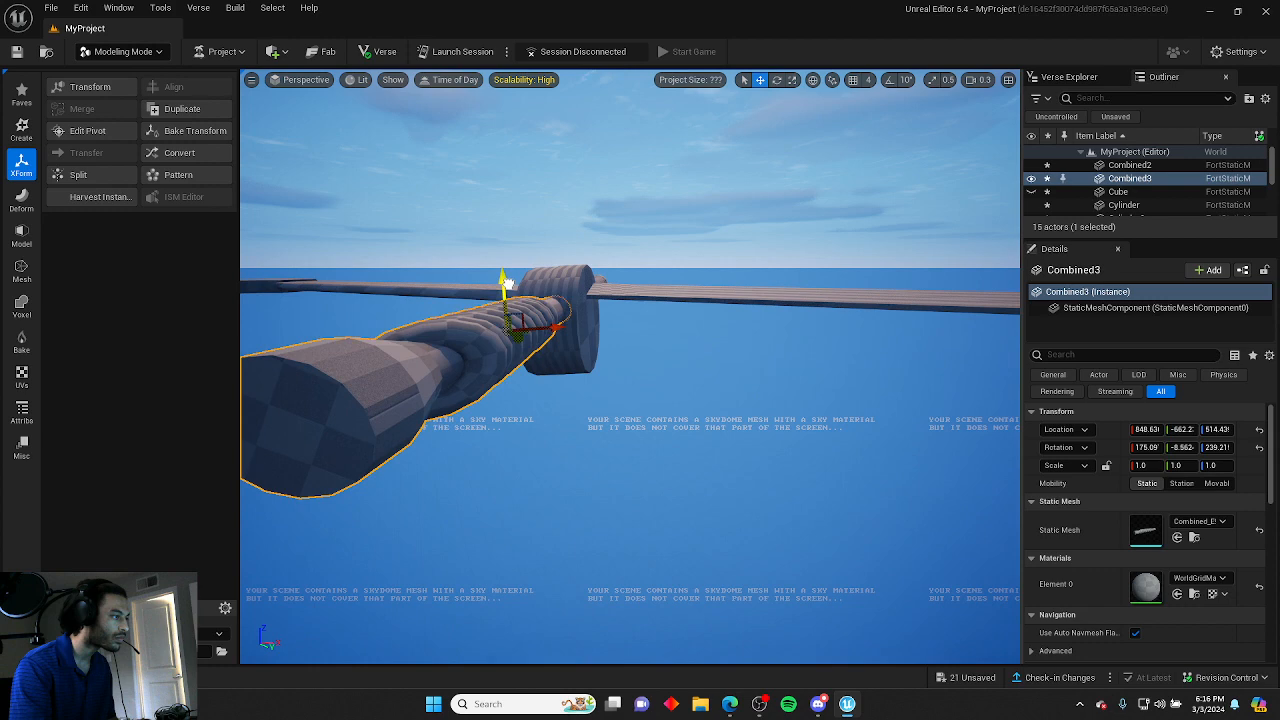
pyautogui.click(623, 369)
# Lower the main blade slightly to centre it on the handle.
pyautogui.press('a')
pyautogui.moveTo(623, 369); pyautogui.dragTo(480, 480, button='right')
pyautogui.press('e')
pyautogui.press('w')
pyautogui.press('e')
pyautogui.press('d')
pyautogui.press('s')
pyautogui.scroll(2, 290, 490)
pyautogui.press('s')
pyautogui.scroll(1, 480, 480)
pyautogui.click(590, 356)
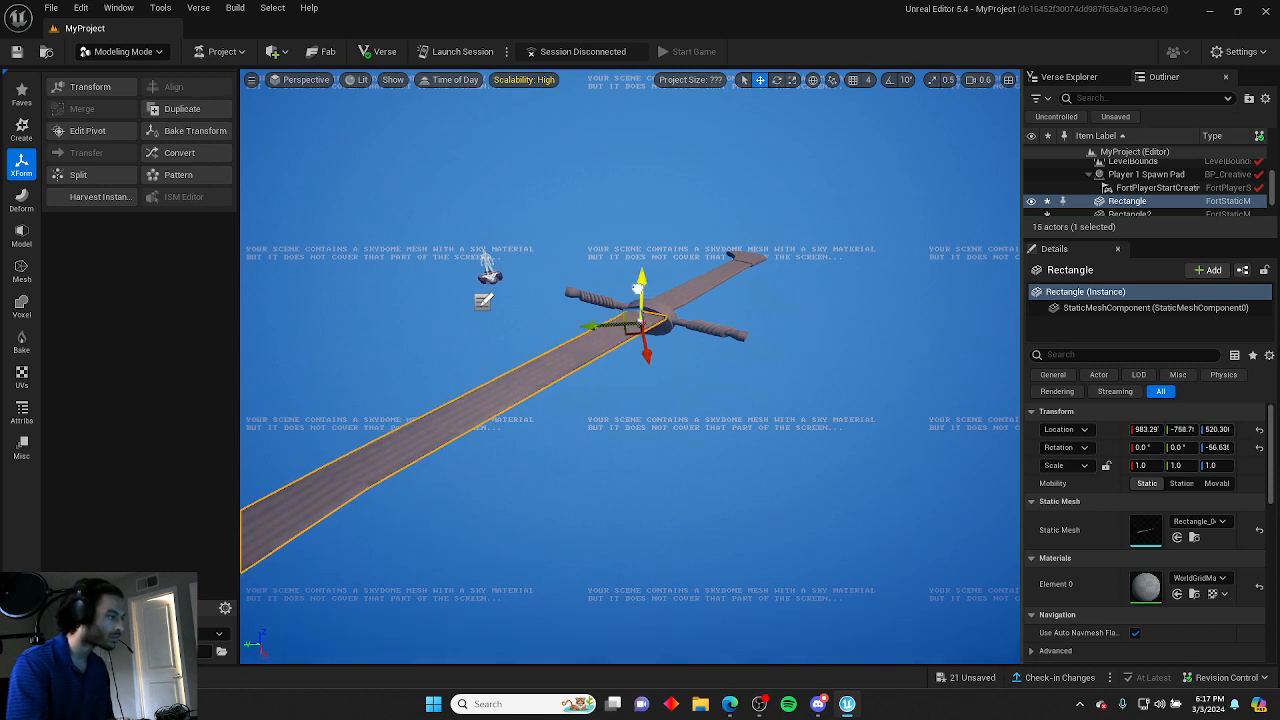
pyautogui.click(691, 351)
pyautogui.press('w')
pyautogui.moveTo(691, 351); pyautogui.dragTo(640, 372, button='right')
pyautogui.press('d')
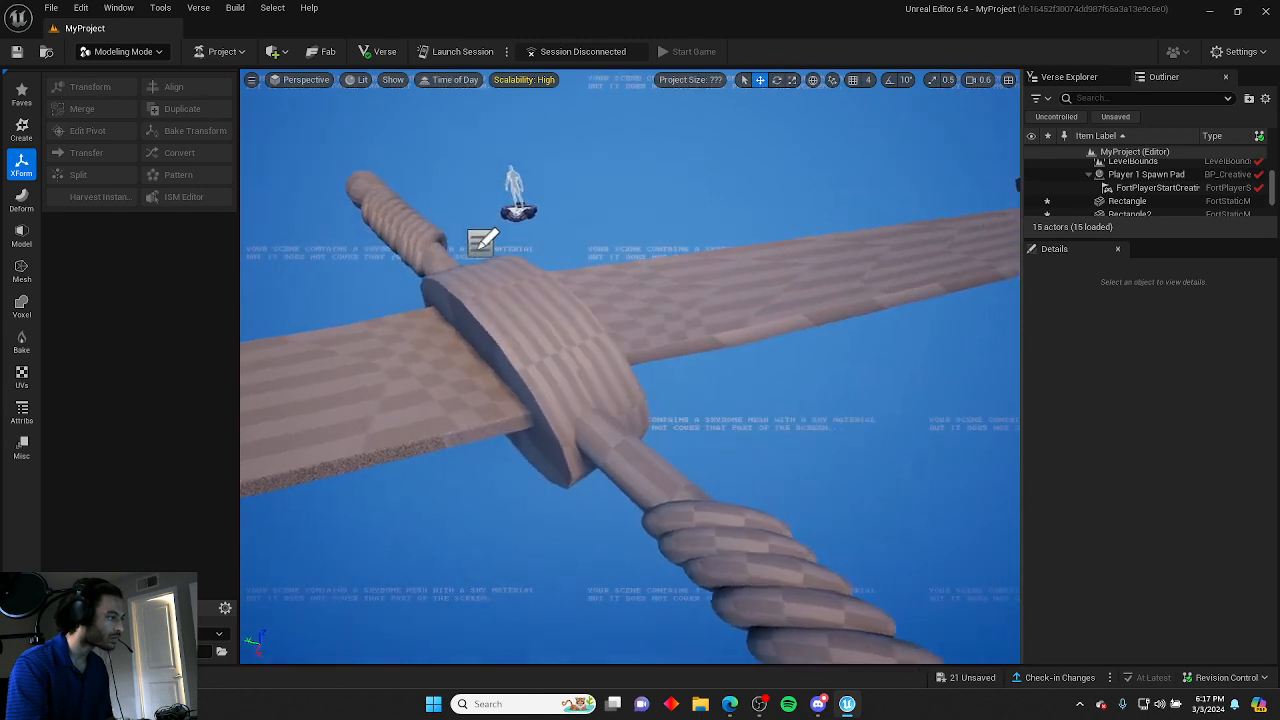
pyautogui.click(395, 400)
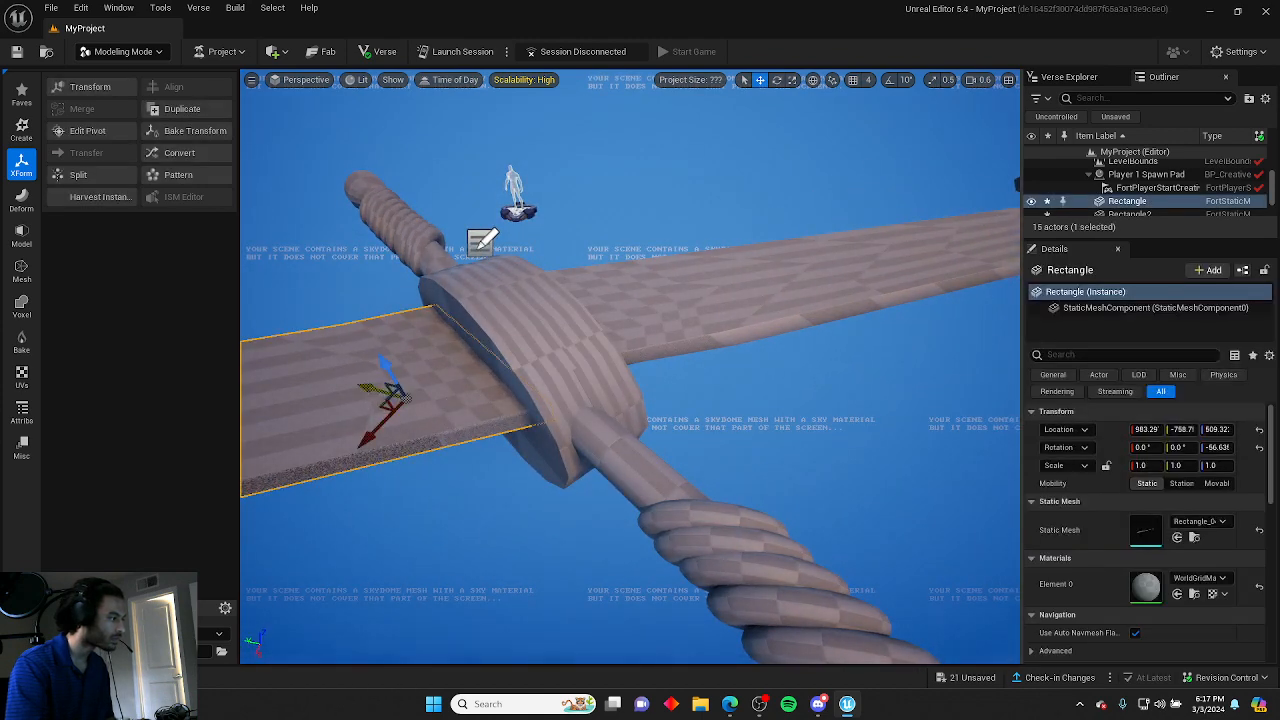
pyautogui.moveTo(380, 390); pyautogui.dragTo(369, 393)
# Shift the front crossguard band slightly along the blade.
pyautogui.press('Escape')
pyautogui.press('s')
pyautogui.moveTo(380, 392); pyautogui.dragTo(240, 372, button='right')
pyautogui.press('d')
pyautogui.press('s')
pyautogui.press('e')
pyautogui.press('w')
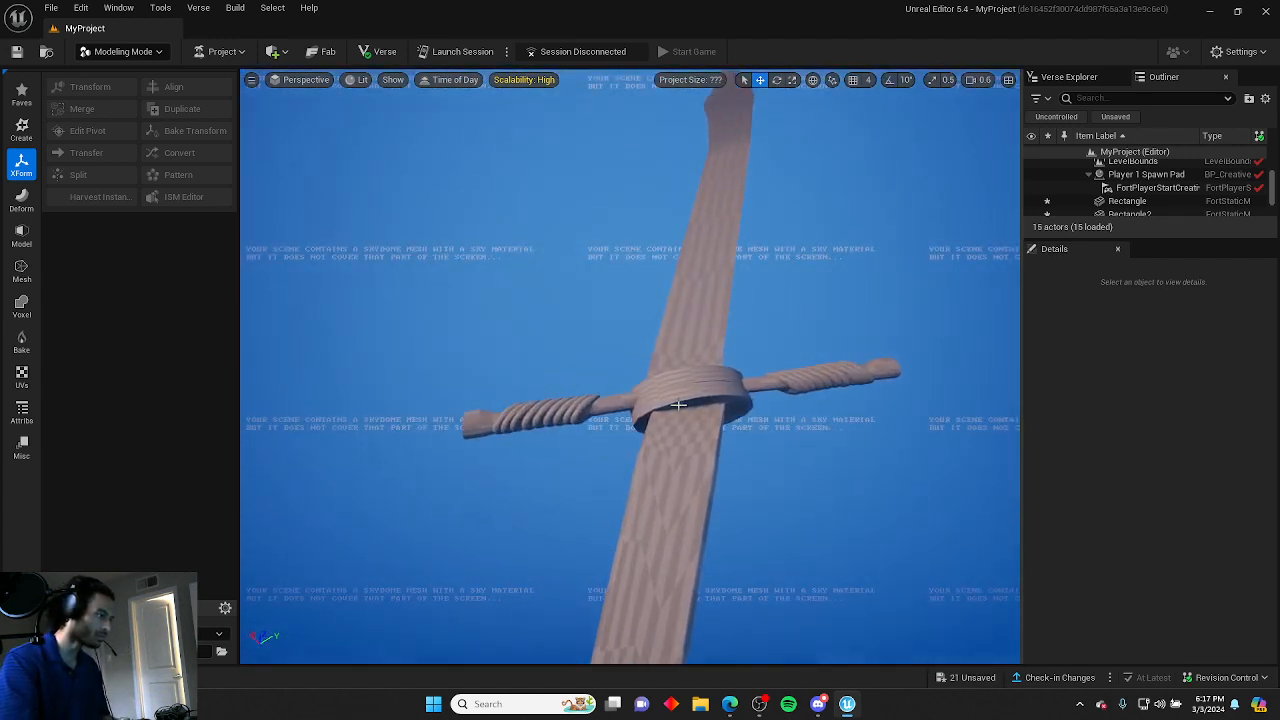
pyautogui.click(713, 408)
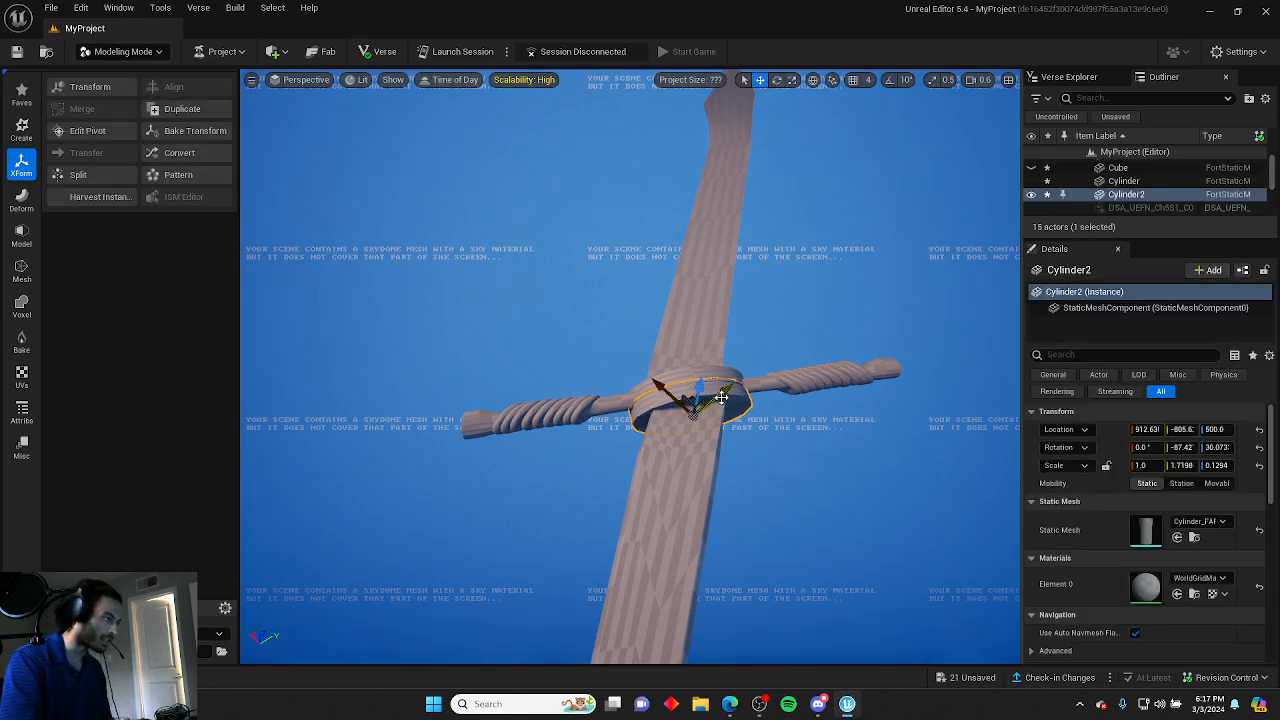
pyautogui.moveTo(719, 398); pyautogui.dragTo(715, 399, button='right')
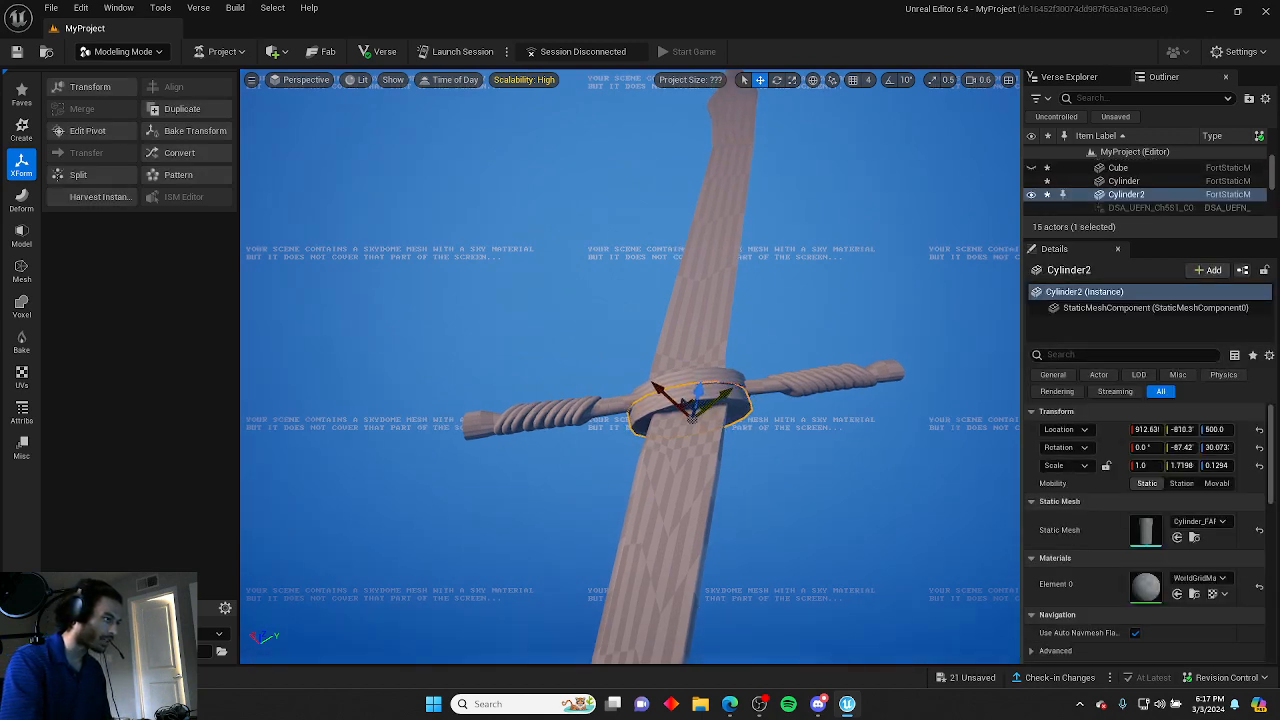
# Set the left handle wrap's Y rotation to 0°.
pyautogui.click(803, 411)
pyautogui.click(816, 387)
pyautogui.press('a')
pyautogui.moveTo(812, 414); pyautogui.dragTo(819, 410, button='right')
pyautogui.press('w')
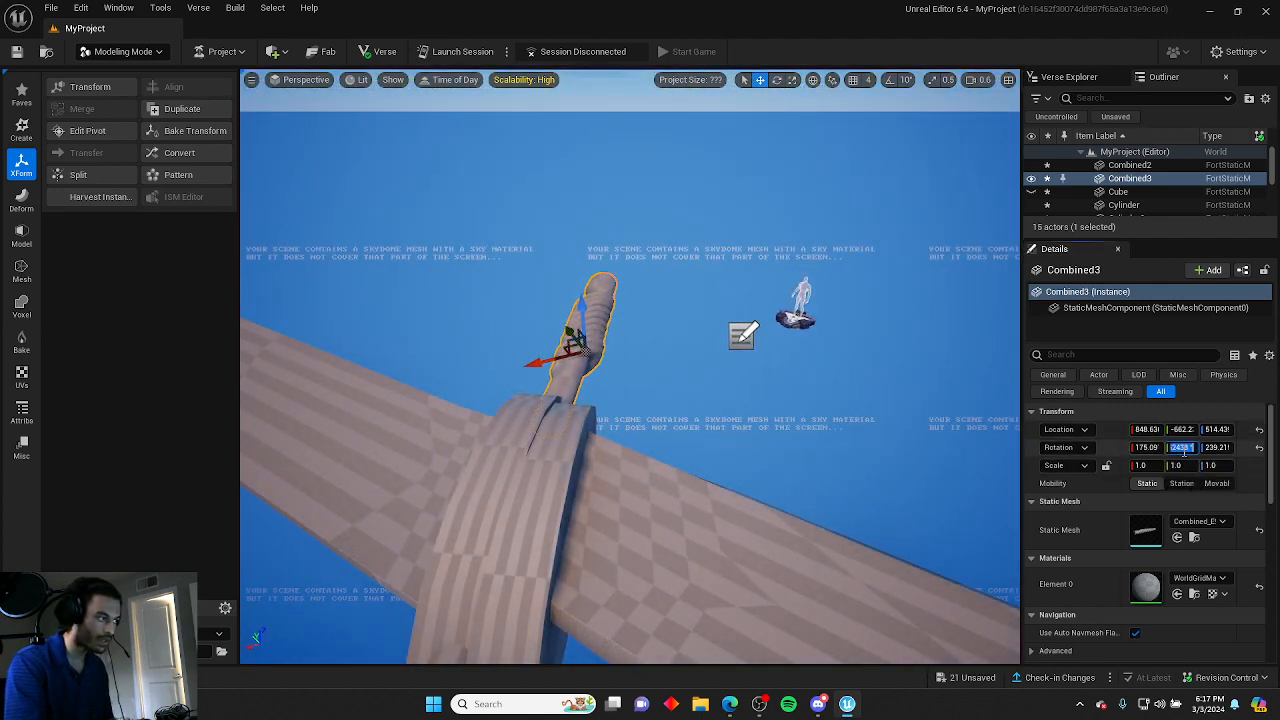
pyautogui.press('Return')
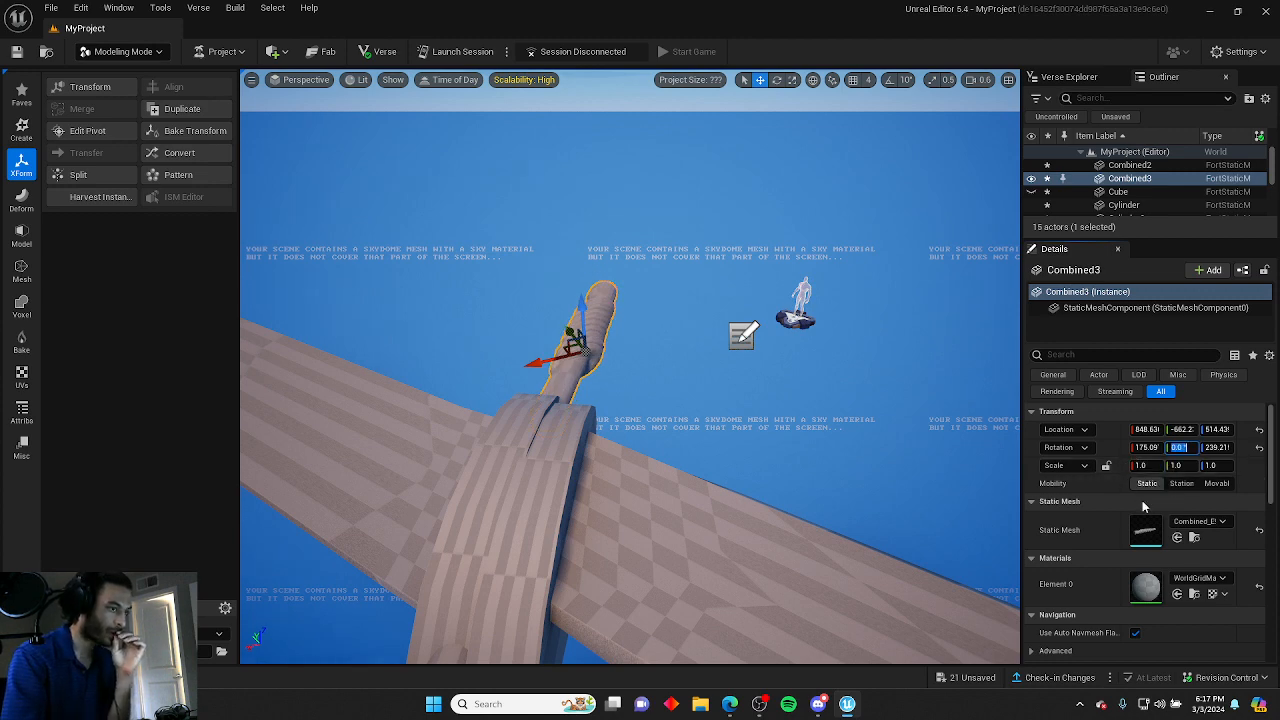
# Set the right handle wrap's X rotation to 0°.
pyautogui.click(660, 463)
pyautogui.press('d')
pyautogui.moveTo(660, 463); pyautogui.dragTo(640, 465, button='right')
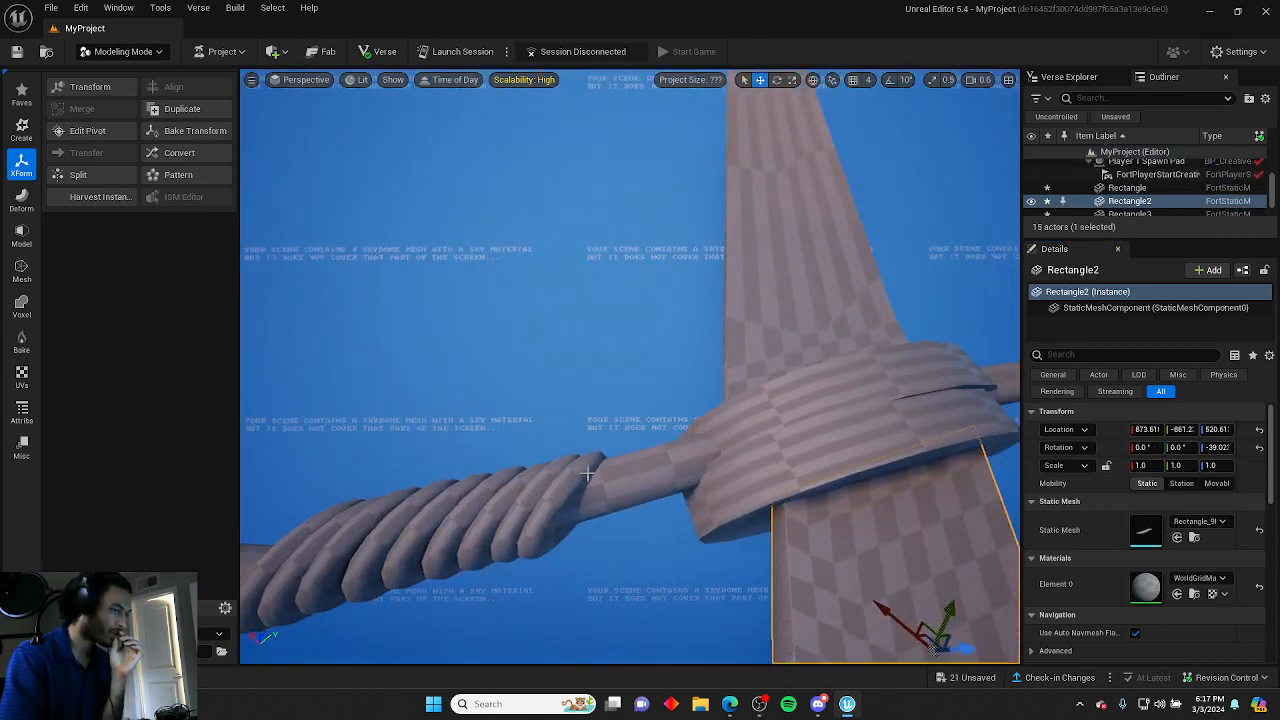
pyautogui.click(591, 466)
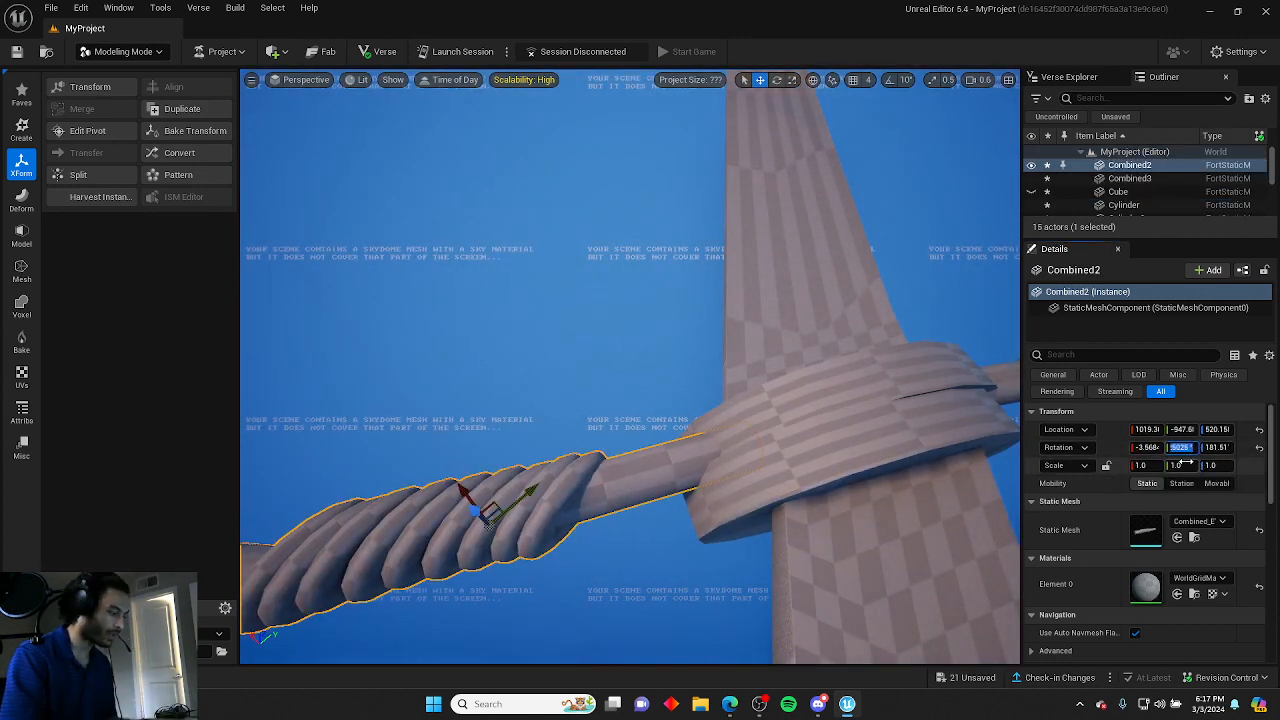
pyautogui.press('Return')
pyautogui.click(1155, 448)
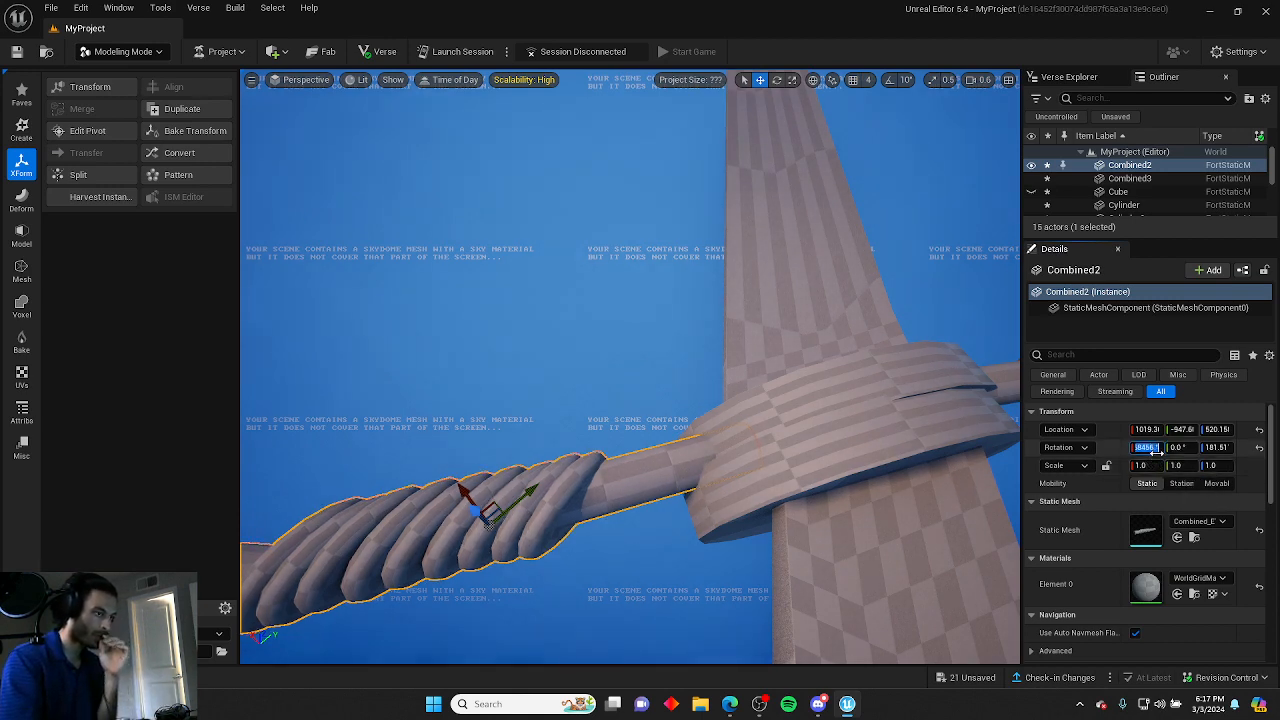
pyautogui.write('0')
pyautogui.press('Return')
# Set the left handle wrap's X rotation to 180° and its Z rotation to 240°.
pyautogui.click(620, 297)
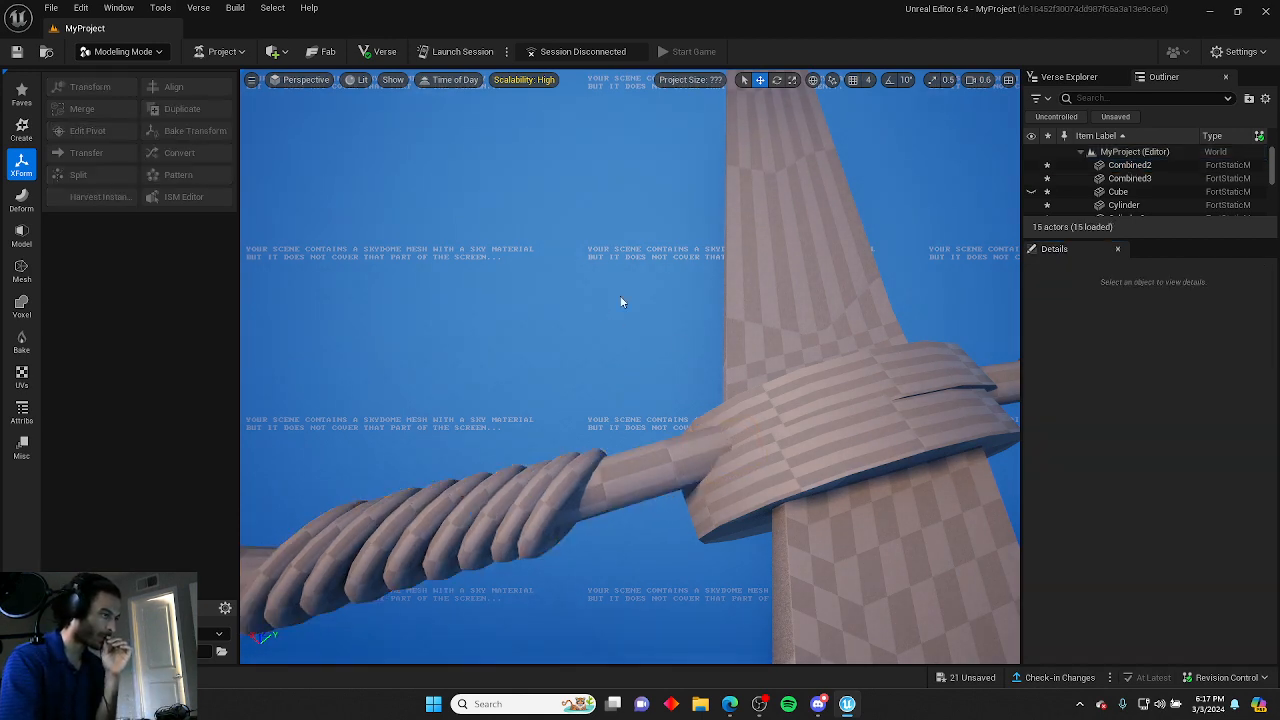
pyautogui.moveTo(620, 297); pyautogui.dragTo(740, 298, button='right')
pyautogui.click(862, 250)
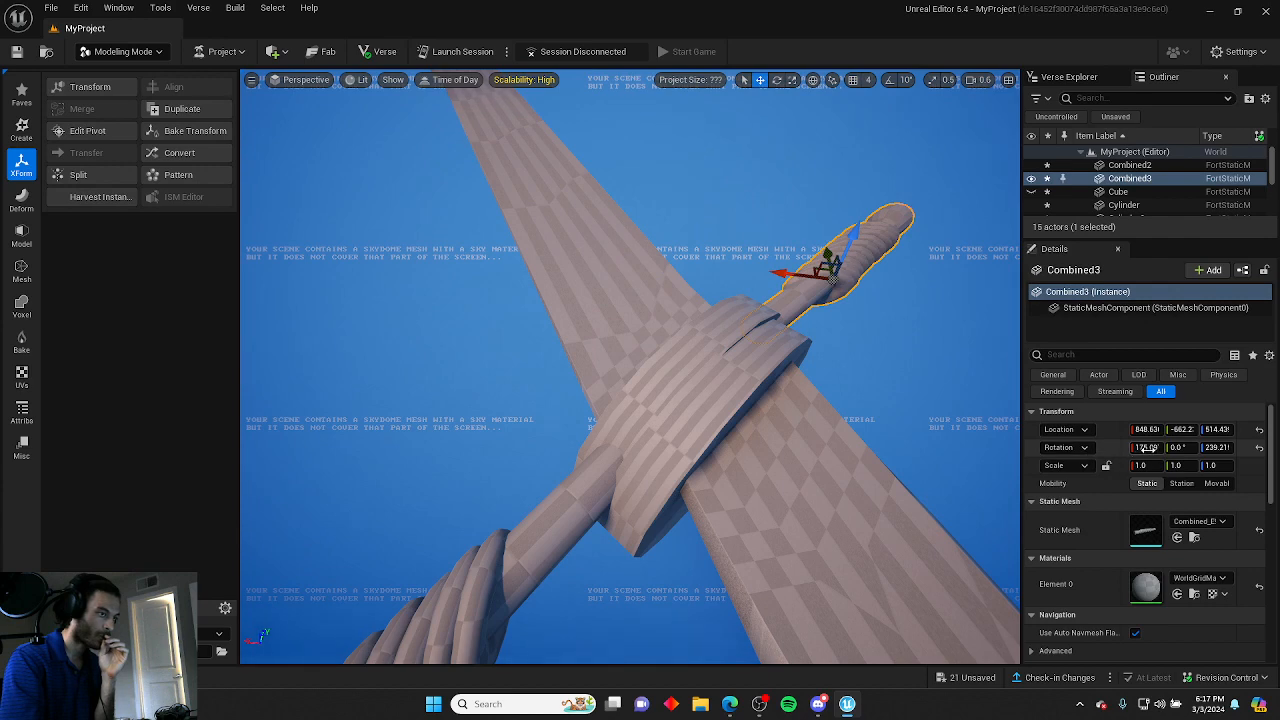
pyautogui.click(1147, 447)
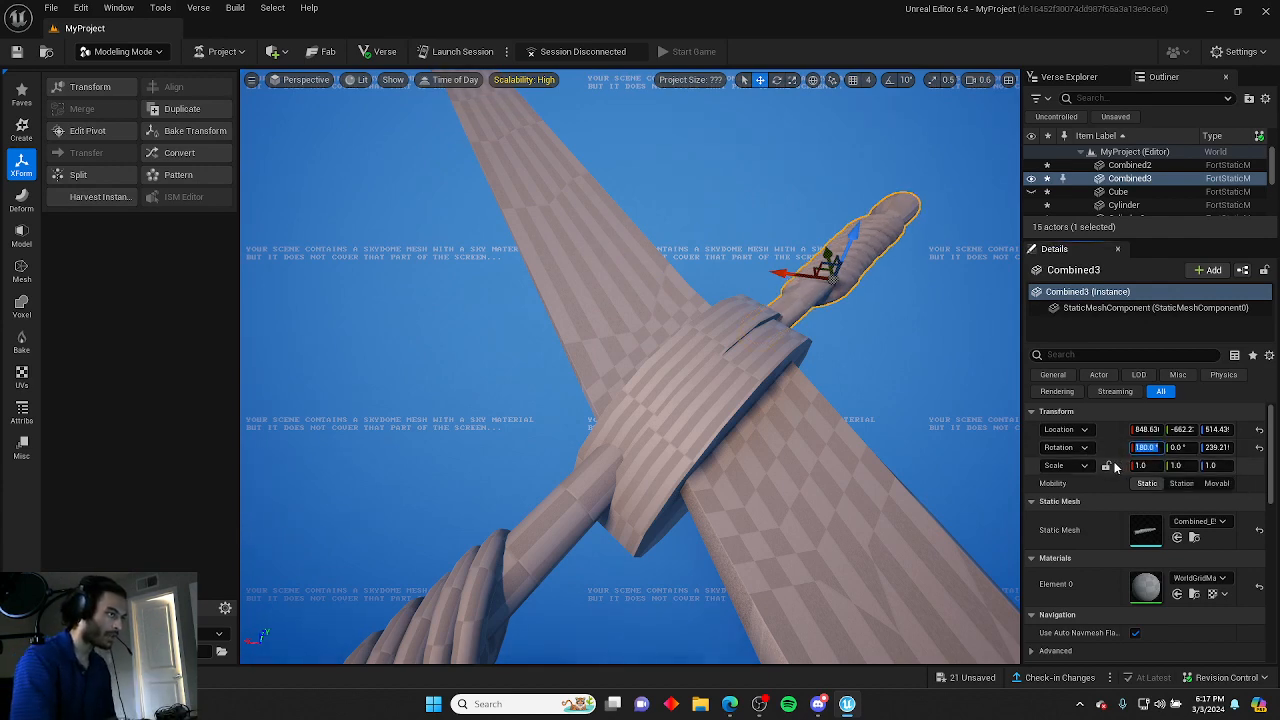
pyautogui.click(865, 391)
pyautogui.moveTo(865, 391); pyautogui.dragTo(972, 378, button='right')
pyautogui.click(491, 370)
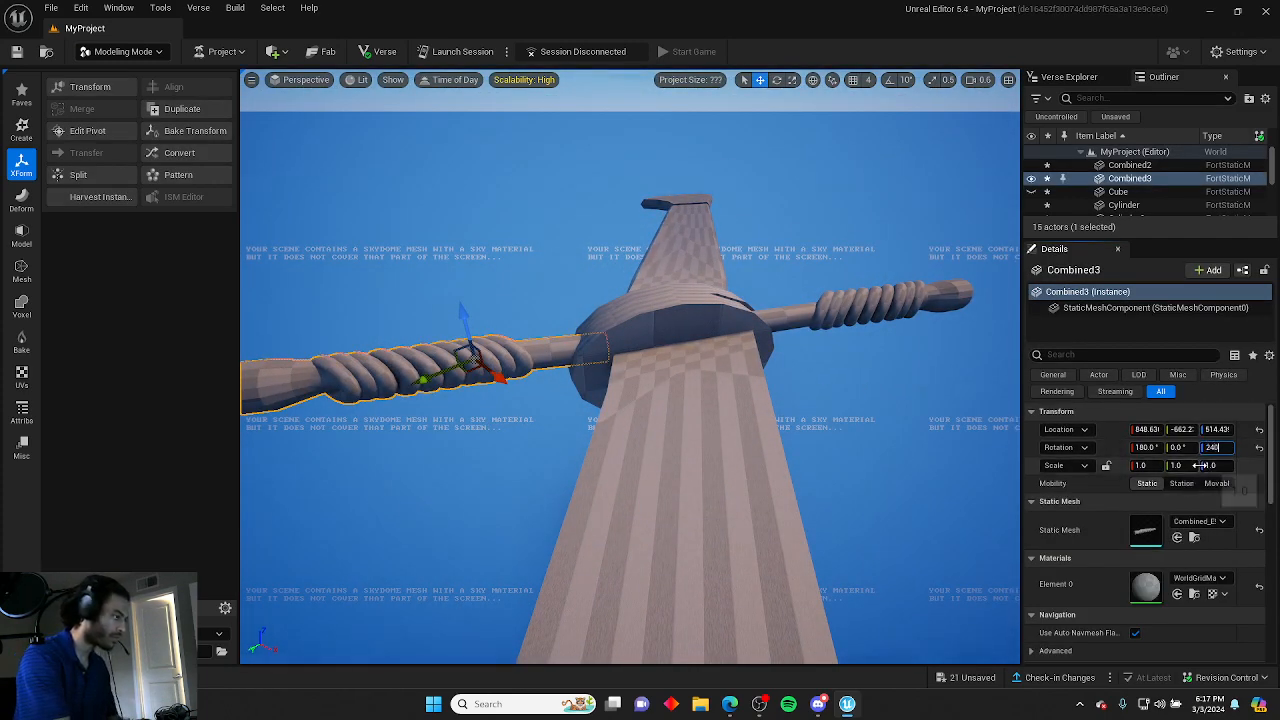
pyautogui.press('Return')
# Try setting the right handle wrap's Z rotation to 240°, then undo it.
pyautogui.click(872, 304)
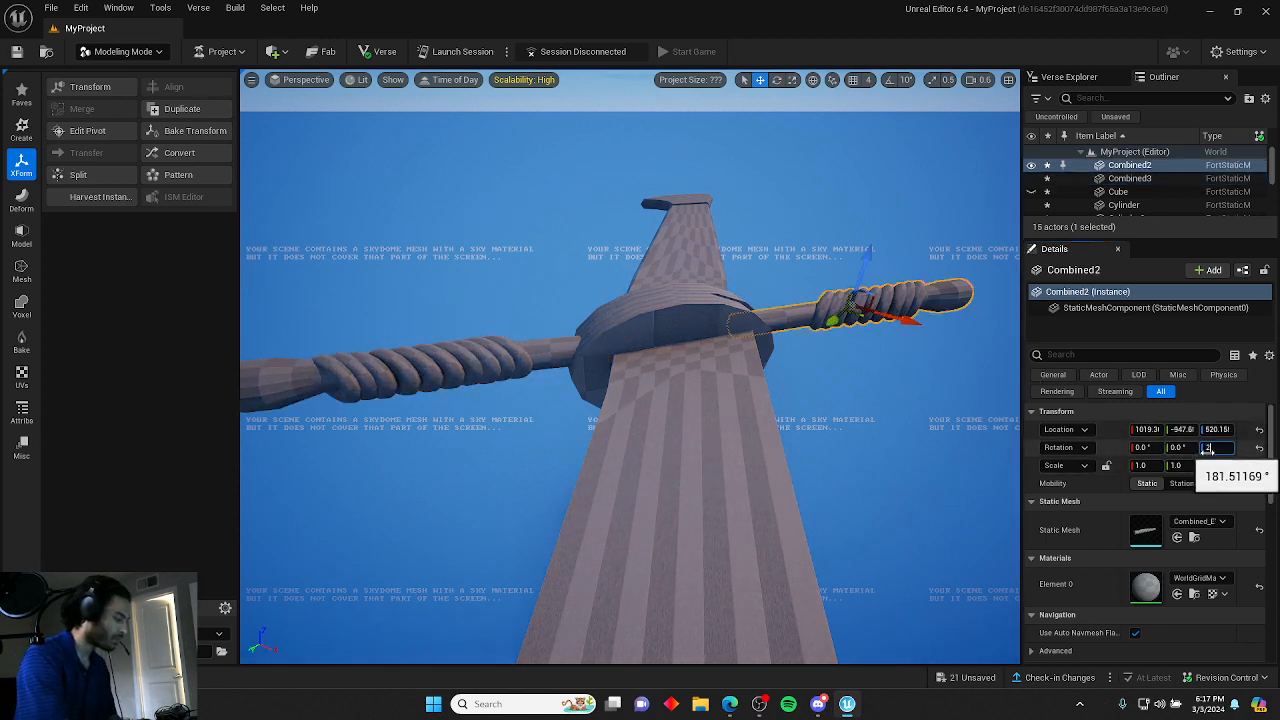
pyautogui.press('Return')
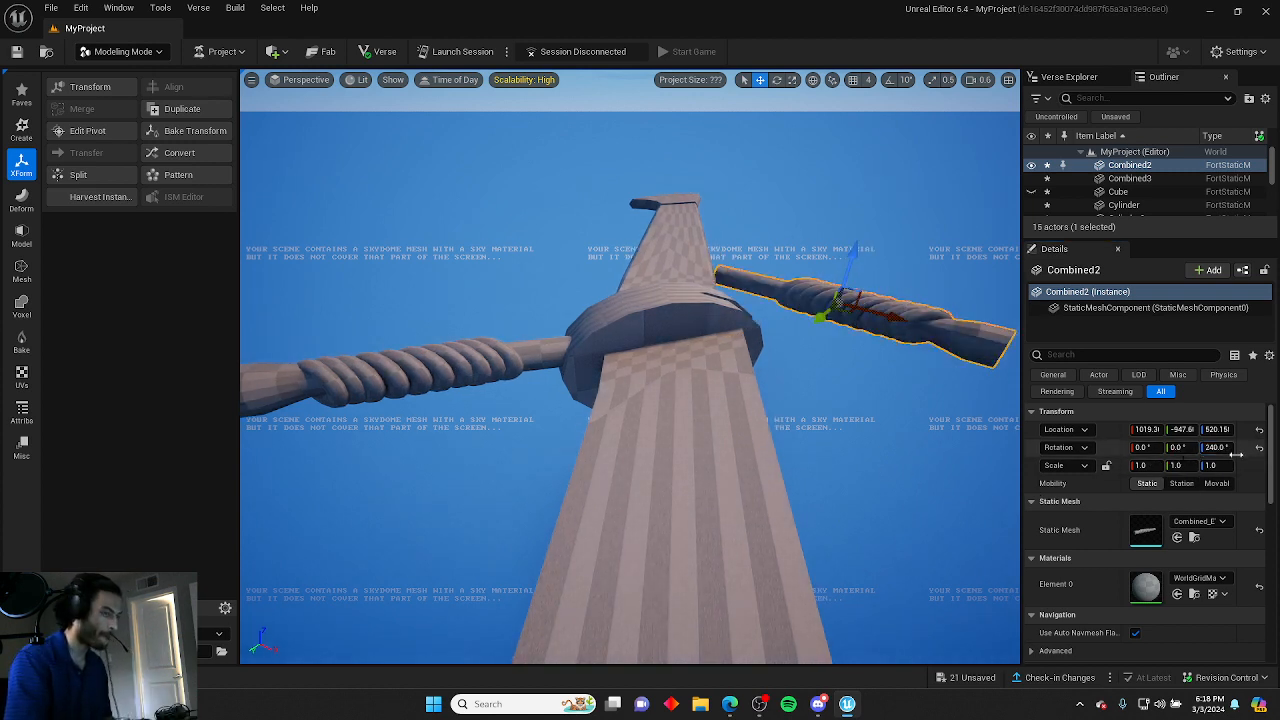
pyautogui.hotkey('ctrl', 'z')
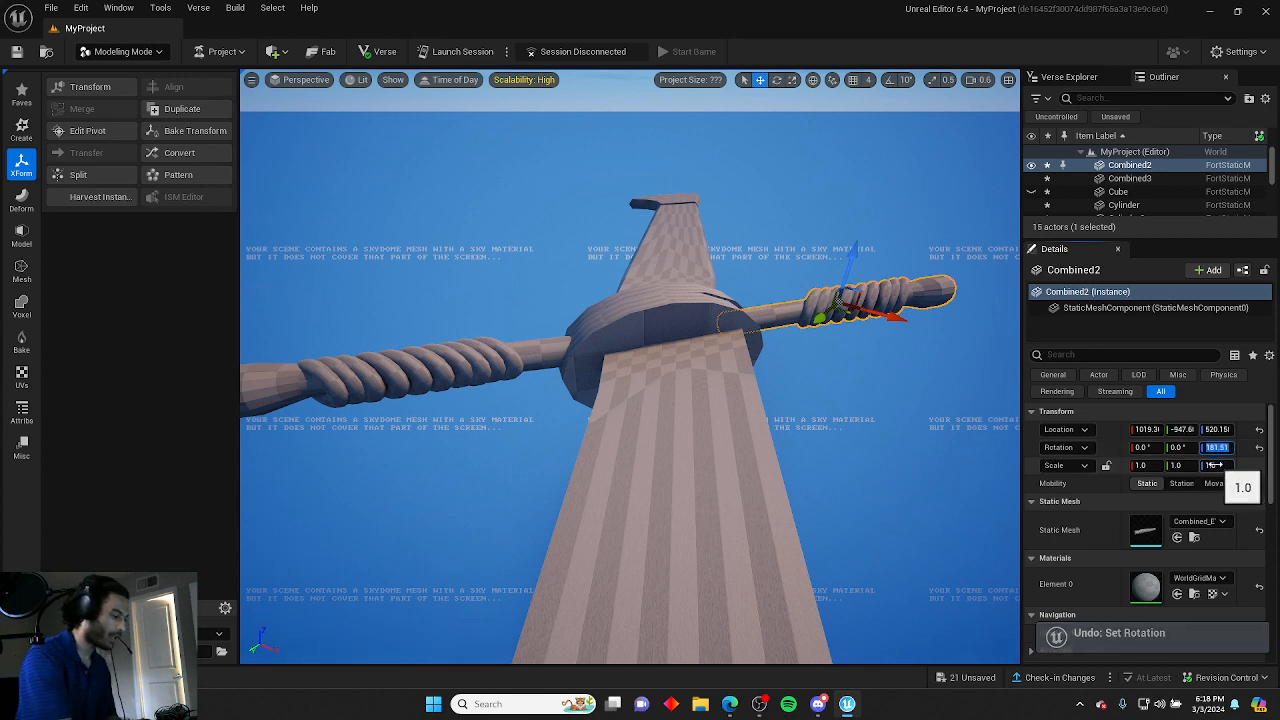
# Set the right handle wrap's Z location to 514 to match the left wrap's height.
pyautogui.click(892, 522)
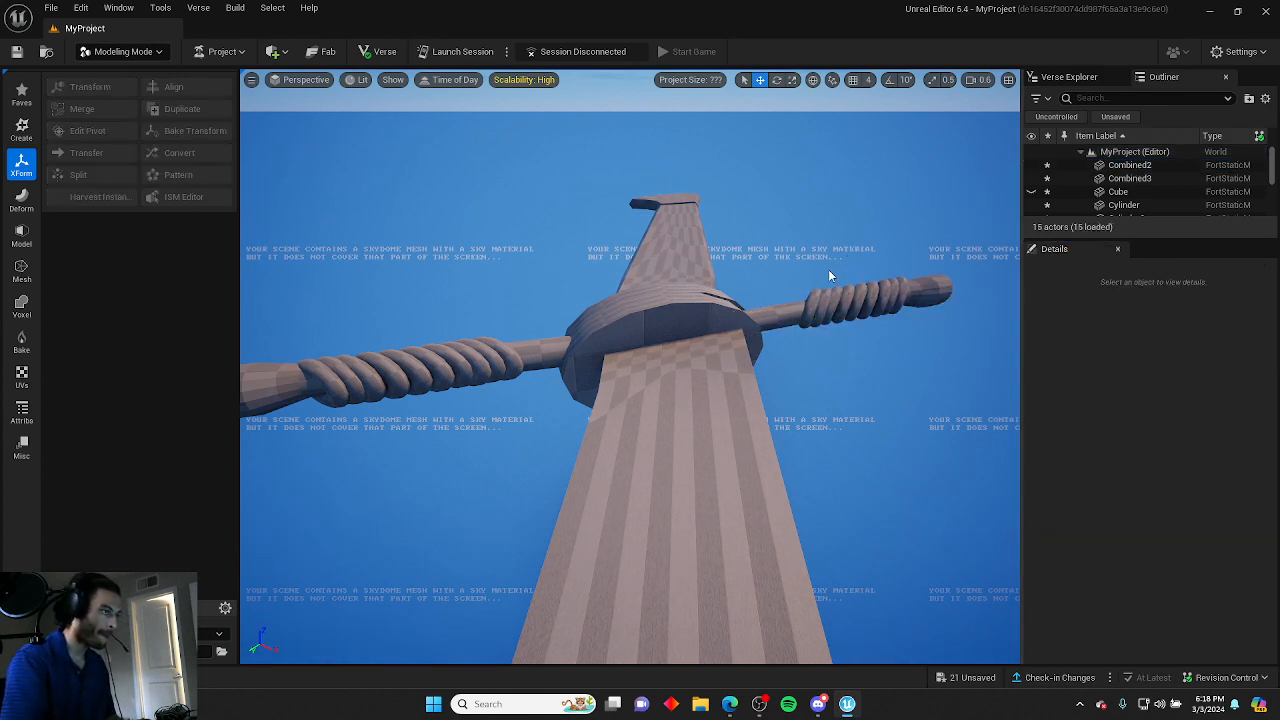
pyautogui.moveTo(787, 318); pyautogui.dragTo(793, 318, button='right')
pyautogui.click(394, 370)
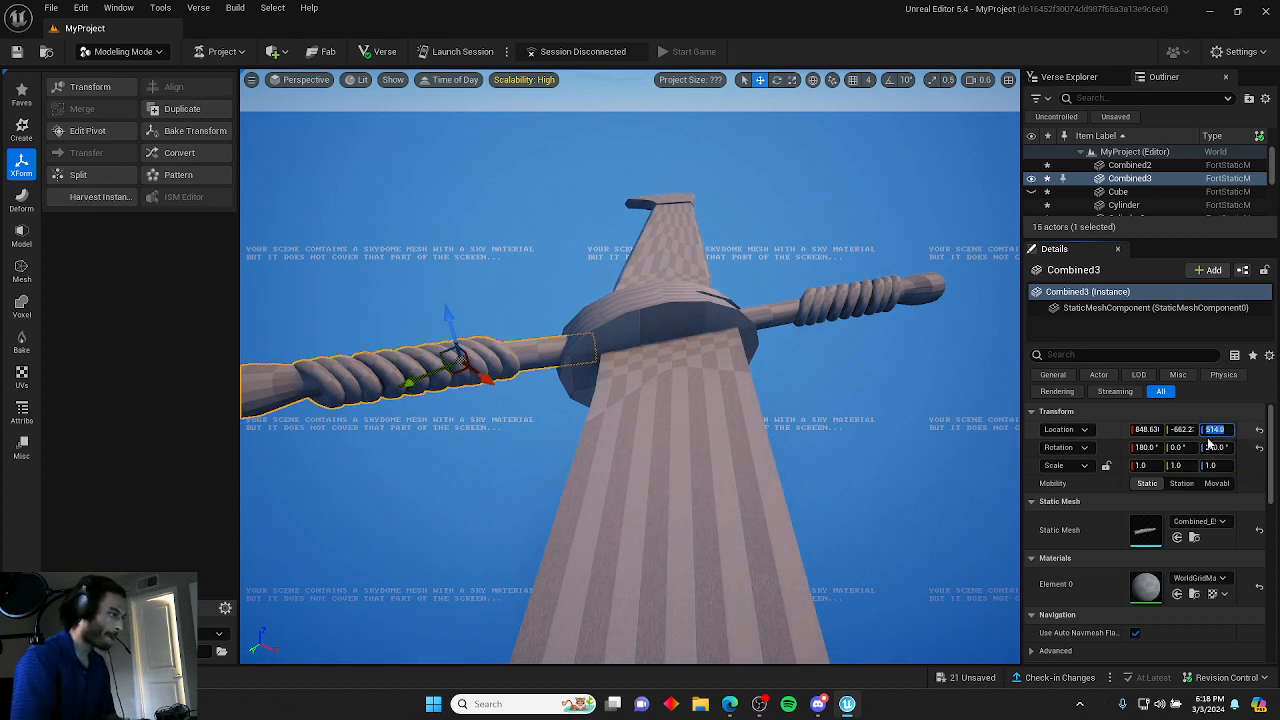
pyautogui.click(825, 299)
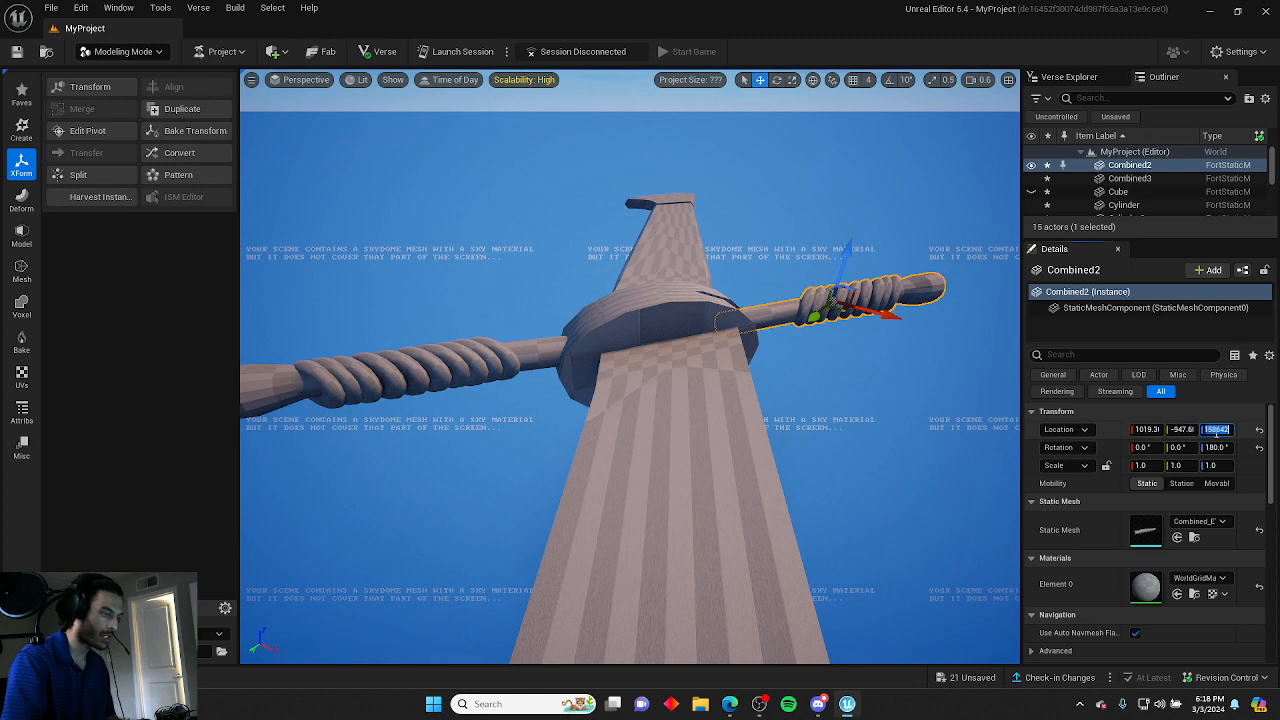
pyautogui.write('4')
pyautogui.press('Return')
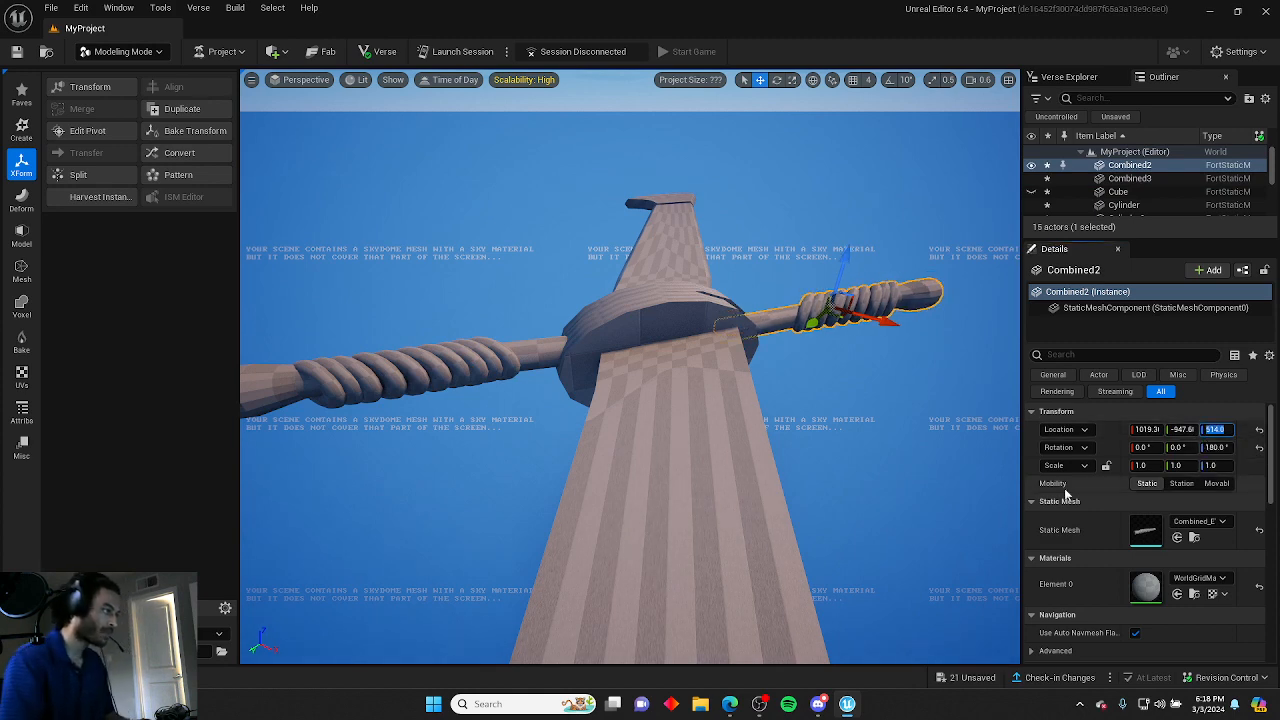
# Nudge the crossguard band slightly along the blade.
pyautogui.click(904, 482)
pyautogui.moveTo(904, 482)
pyautogui.mouseDown(button='right')
pyautogui.moveTo(870, 500)
pyautogui.moveTo(840, 480)
pyautogui.moveTo(904, 481)
pyautogui.mouseUp(button='right')
pyautogui.click(786, 448)
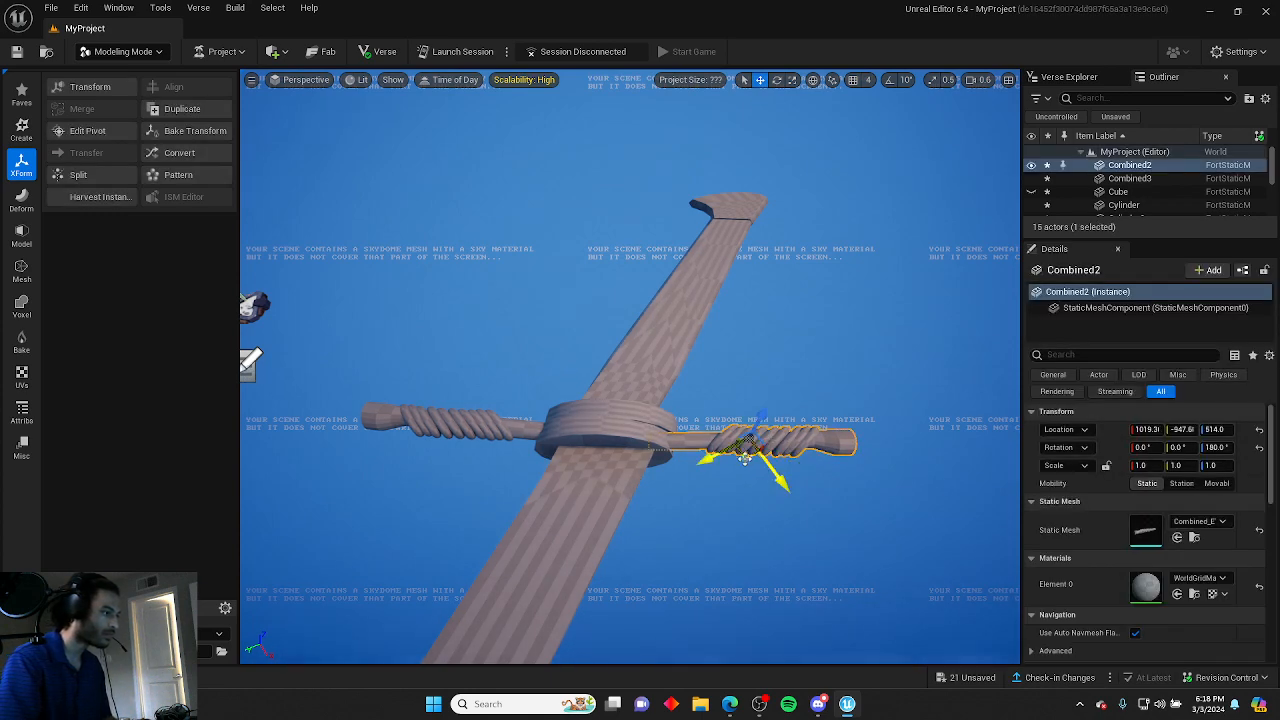
pyautogui.click(691, 383)
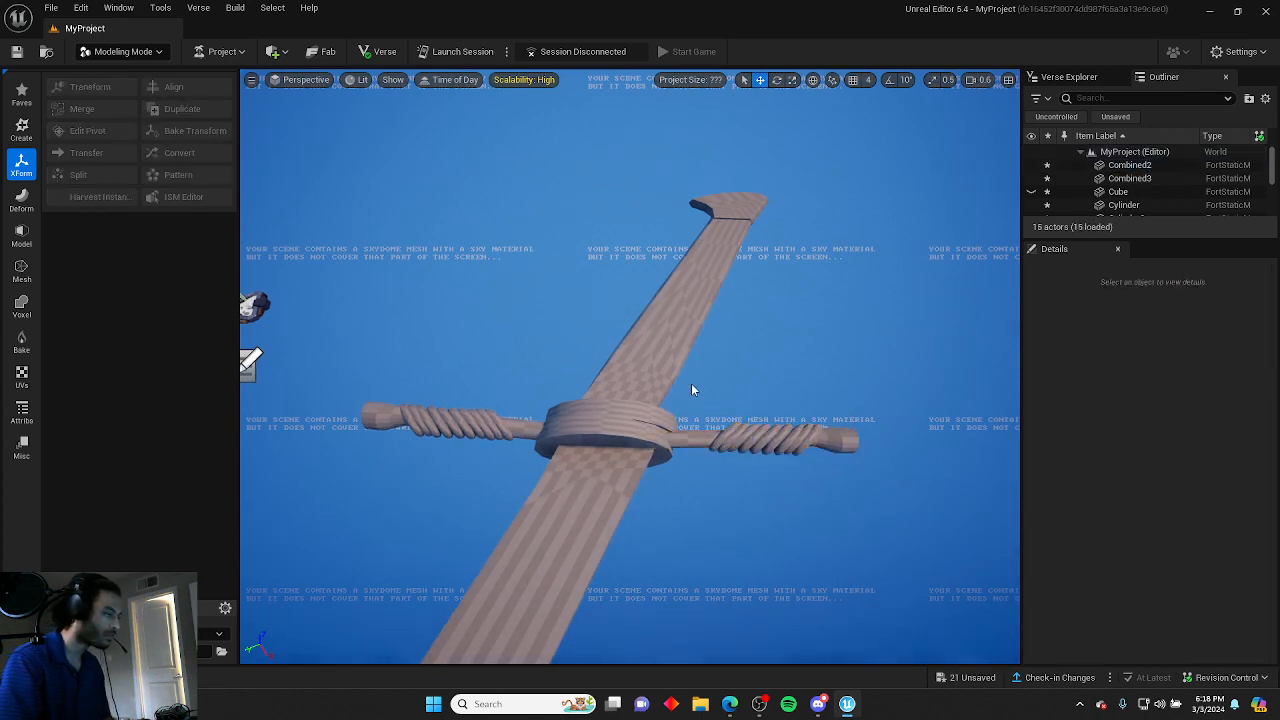
pyautogui.moveTo(691, 383); pyautogui.dragTo(740, 400, button='right')
pyautogui.click(570, 386)
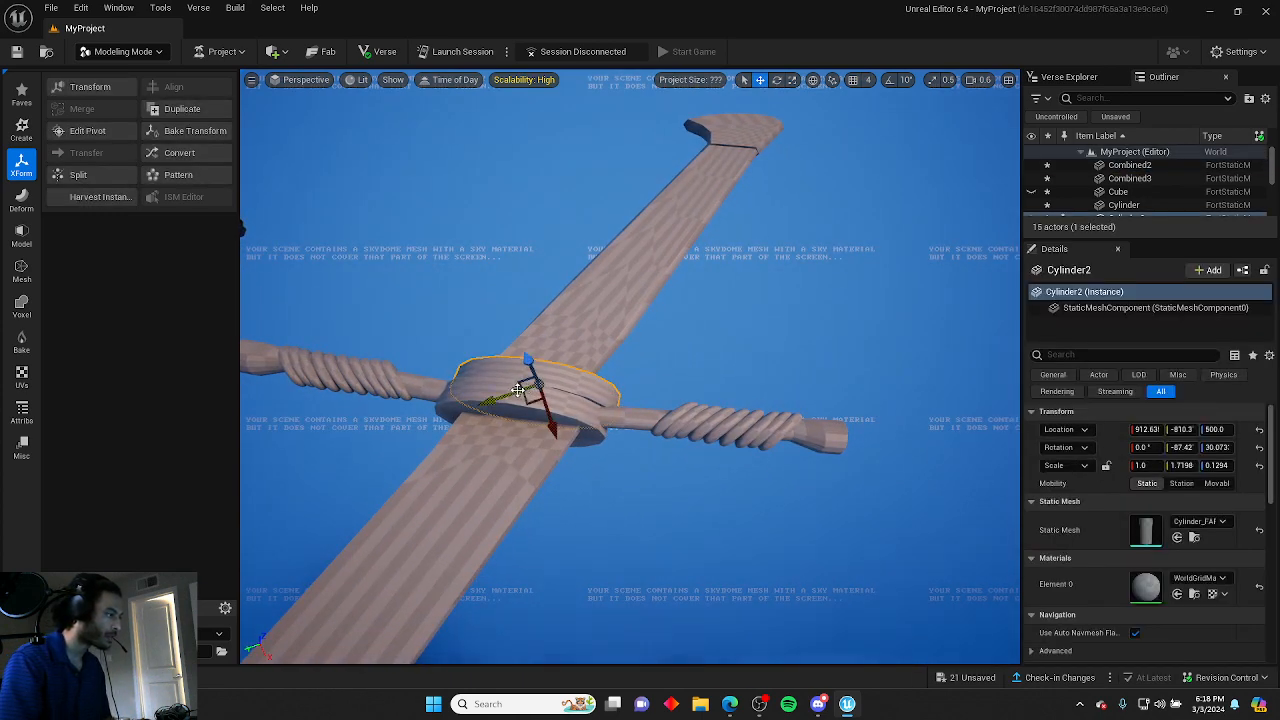
pyautogui.moveTo(518, 389); pyautogui.dragTo(511, 391)
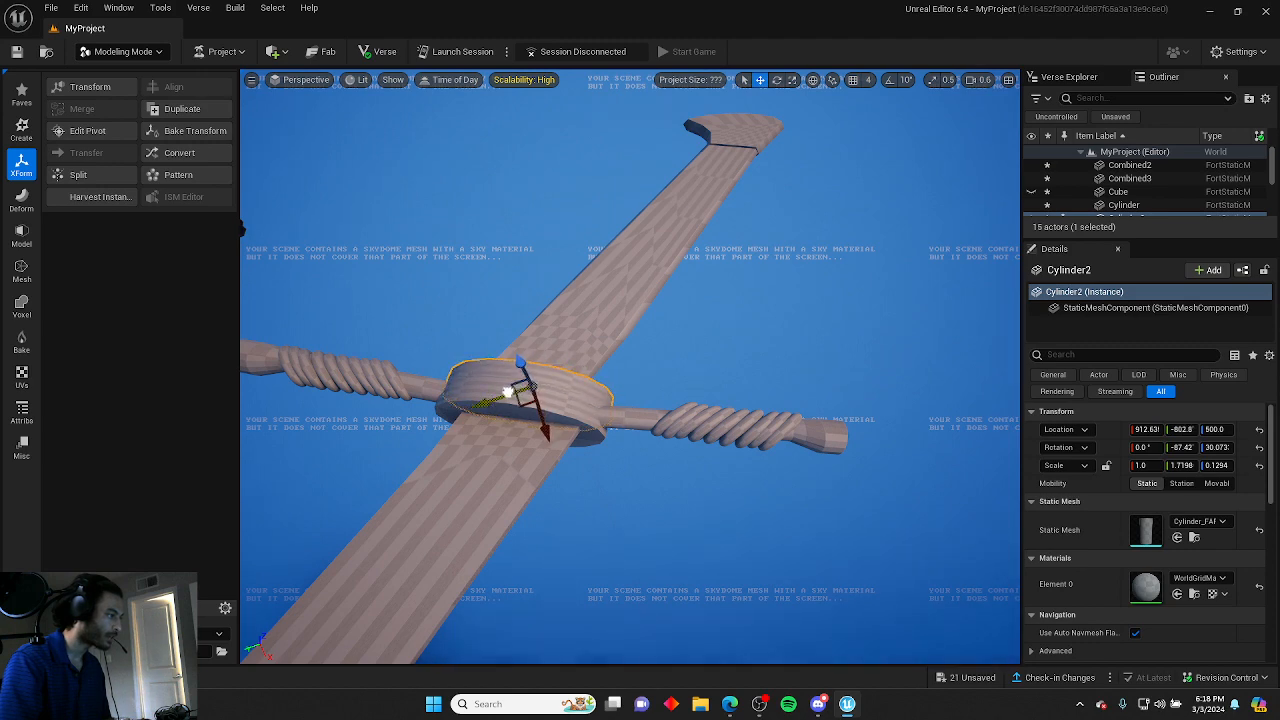
# Inspect the blade sections and the tip from several angles.
pyautogui.click(638, 373)
pyautogui.moveTo(638, 373); pyautogui.dragTo(618, 408, button='right')
pyautogui.click(640, 352)
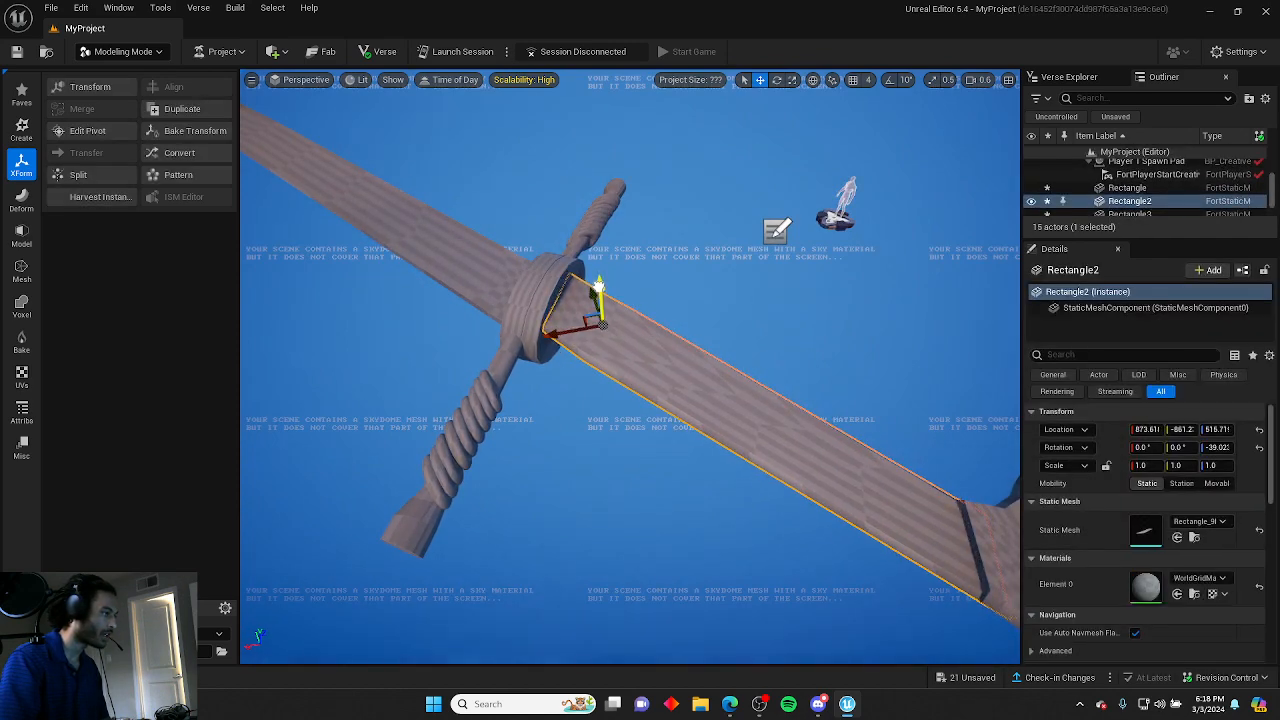
pyautogui.click(663, 277)
pyautogui.moveTo(663, 277); pyautogui.dragTo(740, 247, button='right')
pyautogui.click(740, 247)
pyautogui.moveTo(762, 192); pyautogui.dragTo(761, 202)
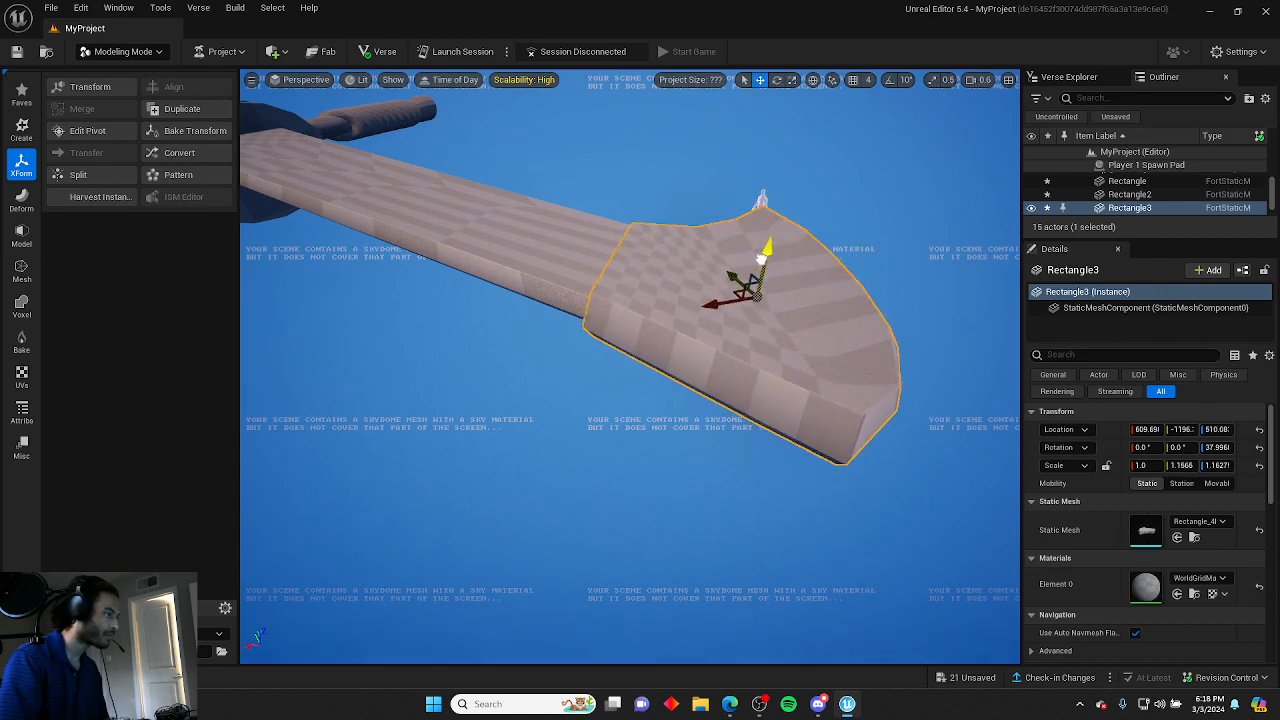
pyautogui.click(679, 221)
pyautogui.moveTo(679, 221); pyautogui.dragTo(370, 128, button='right')
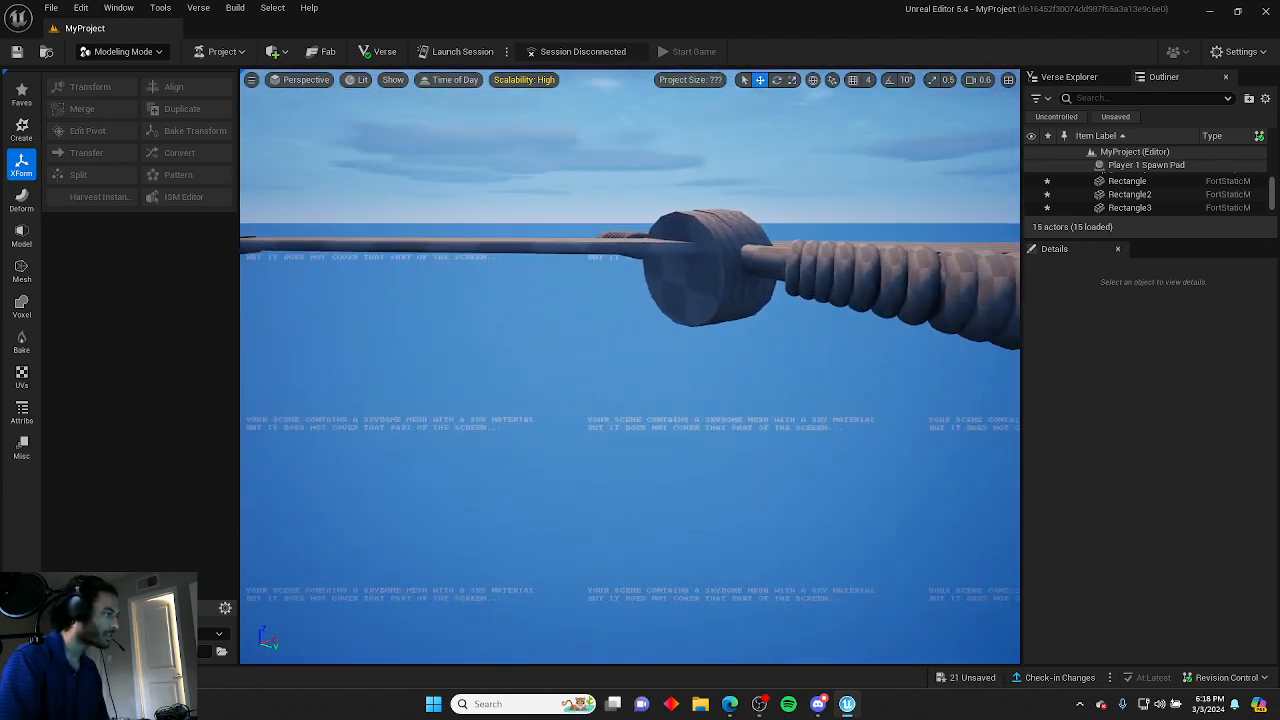
# Lower the blade section below the crossguard and set its Z rotation to -40°.
pyautogui.click(634, 243)
pyautogui.moveTo(596, 207); pyautogui.dragTo(587, 228)
pyautogui.click(707, 189)
pyautogui.moveTo(707, 189); pyautogui.dragTo(541, 249, button='right')
pyautogui.click(541, 249)
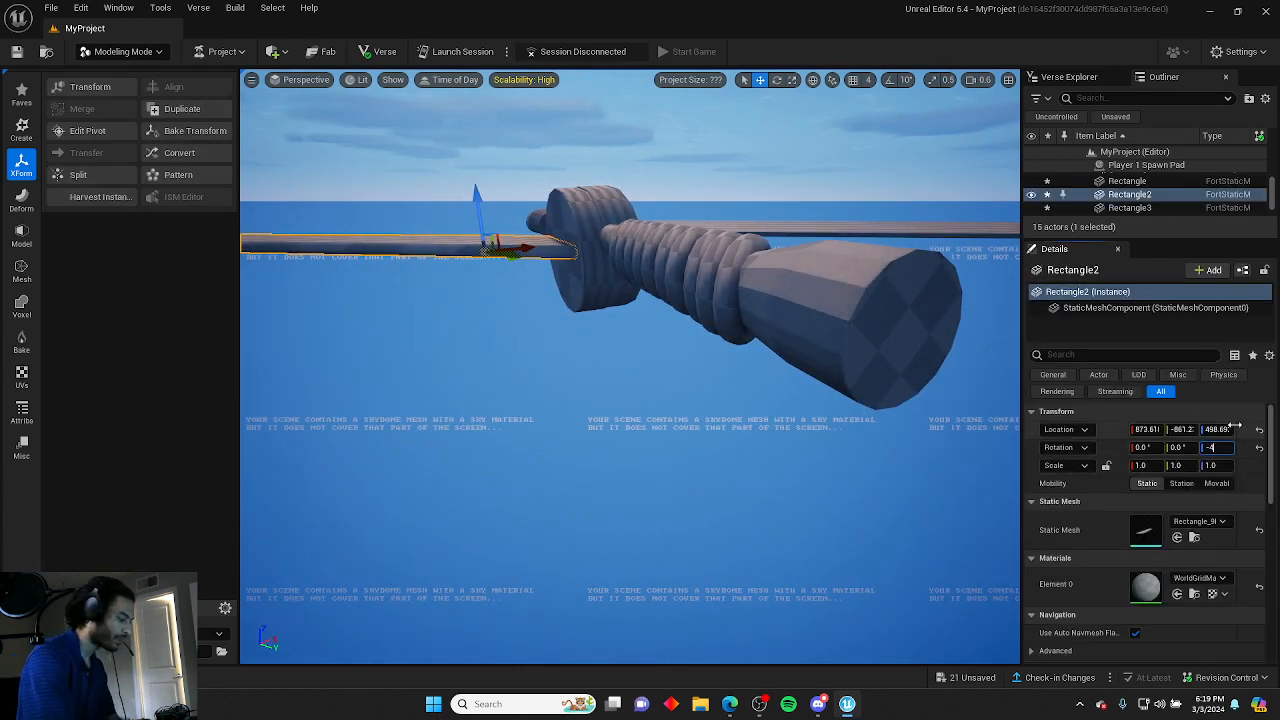
# Set the main blade's Z rotation to -40°.
pyautogui.click(671, 150)
pyautogui.moveTo(671, 150); pyautogui.dragTo(650, 185, button='right')
pyautogui.click(671, 260)
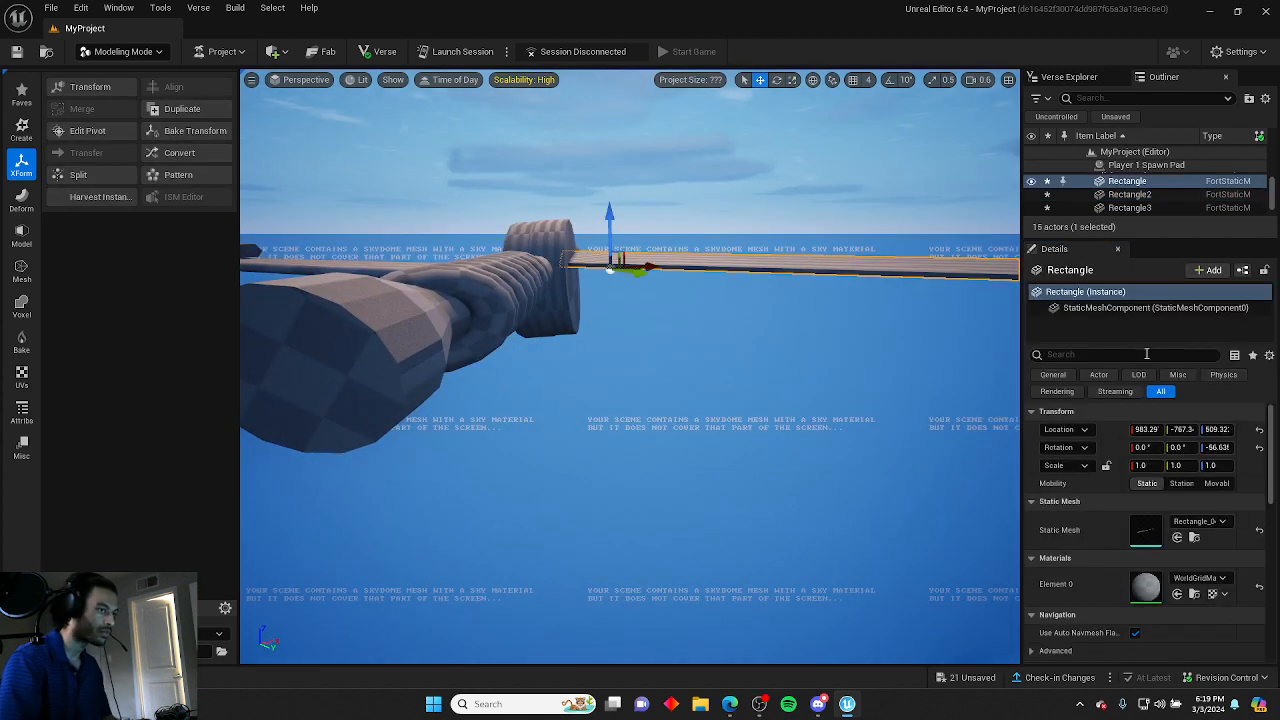
pyautogui.click(1213, 451)
pyautogui.write('-4')
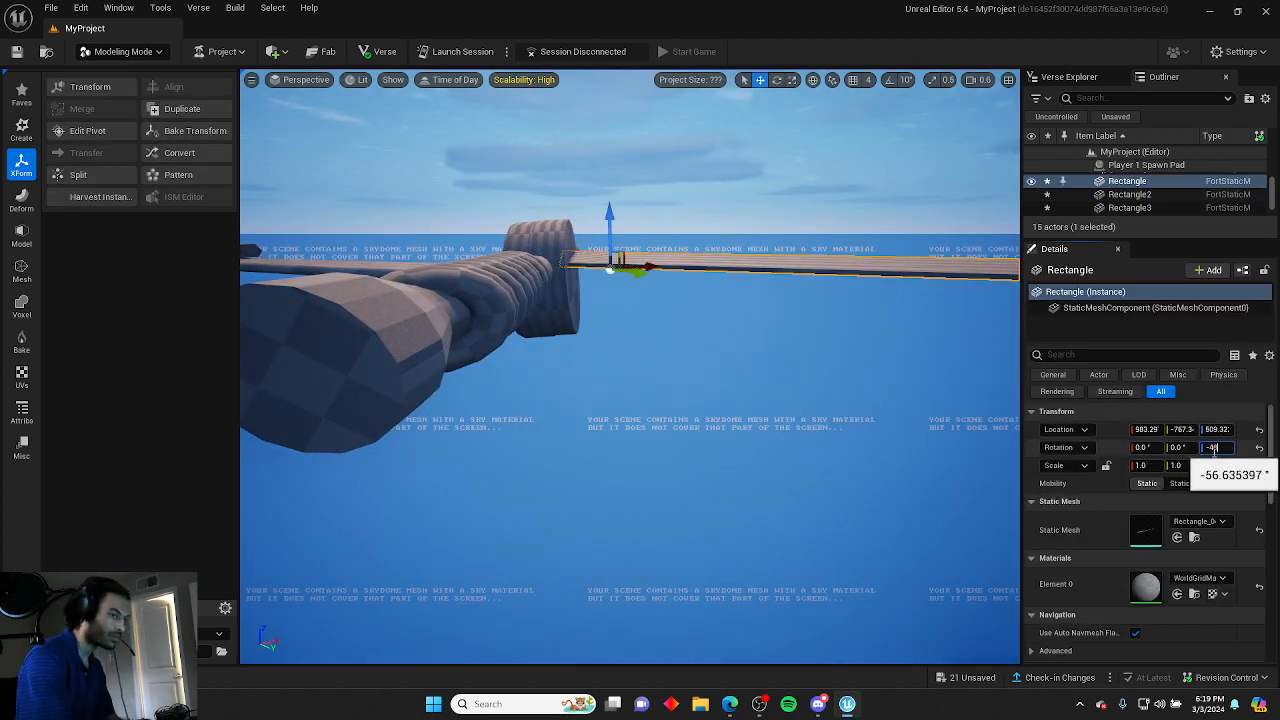
pyautogui.write('0')
pyautogui.press('Return')
# Rotate the main blade around its Z axis to about -53°.
pyautogui.click(829, 440)
pyautogui.moveTo(829, 440); pyautogui.dragTo(750, 510, button='right')
pyautogui.moveTo(720, 450); pyautogui.dragTo(640, 425, button='right')
pyautogui.click(607, 444)
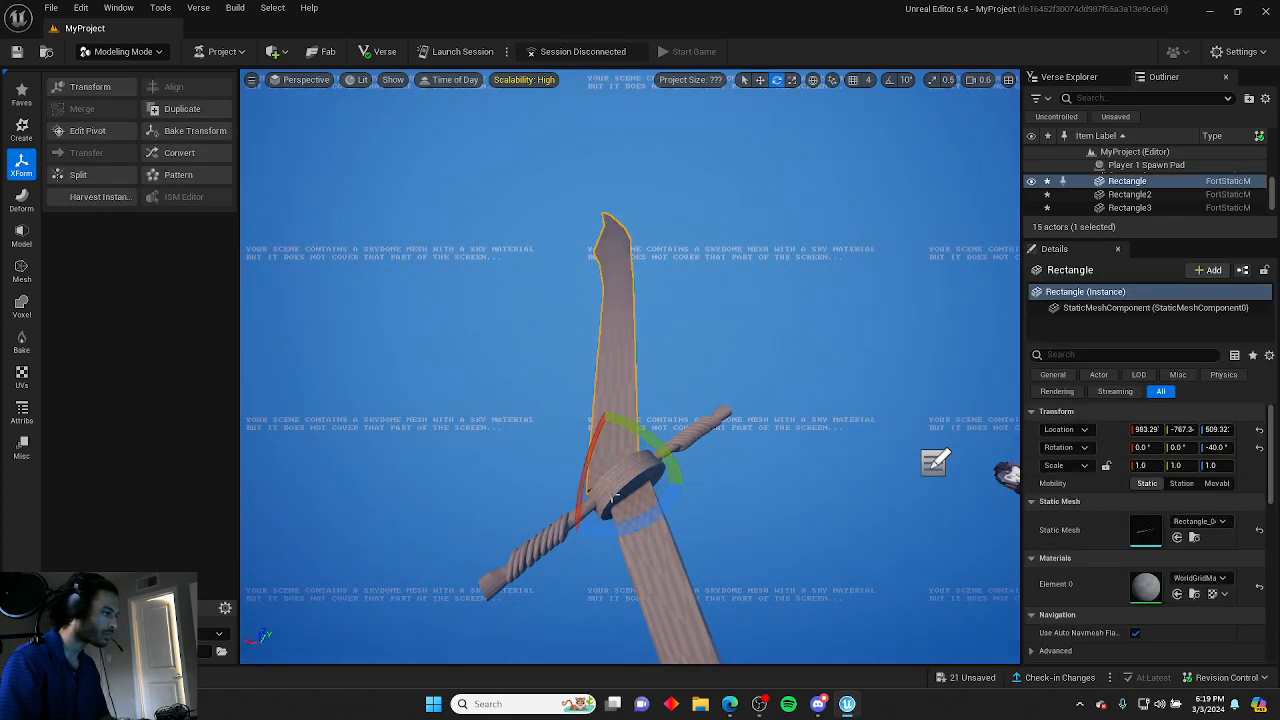
pyautogui.moveTo(590, 470); pyautogui.dragTo(534, 461)
pyautogui.moveTo(729, 486); pyautogui.dragTo(690, 417, button='right')
pyautogui.click(729, 486)
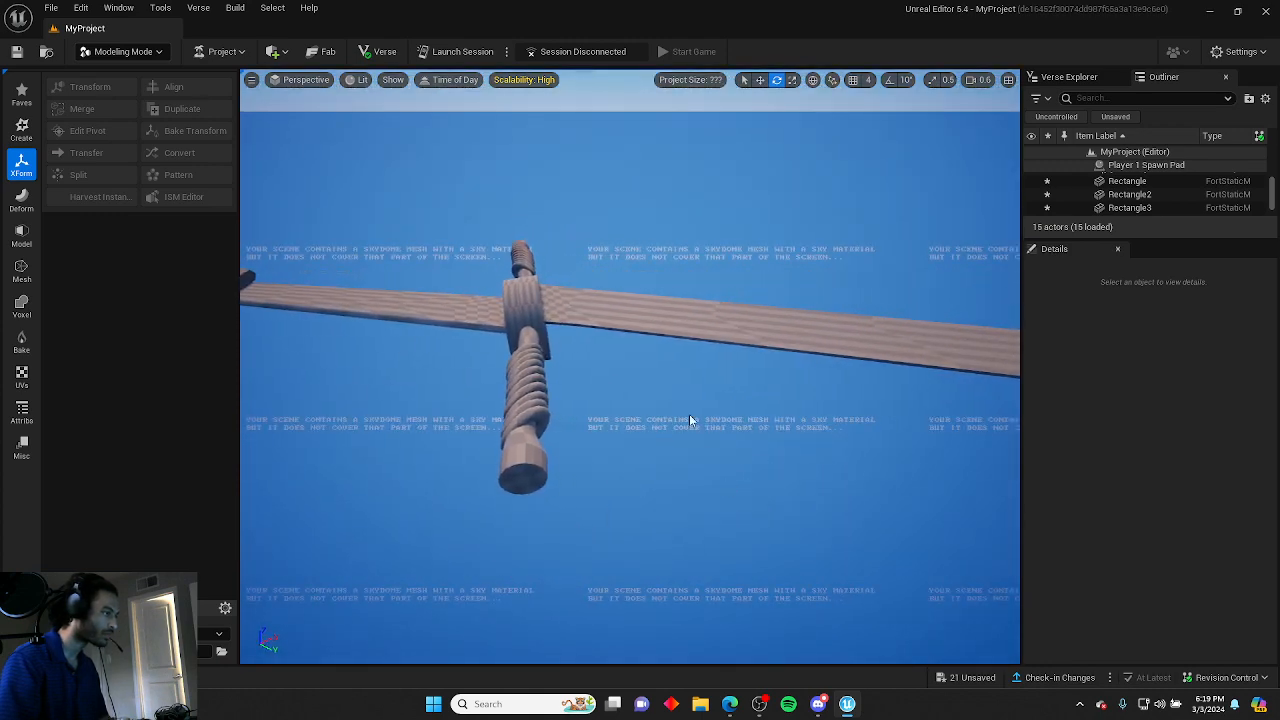
# Try resetting the main blade's Z rotation to -40°, then undo it.
pyautogui.click(562, 311)
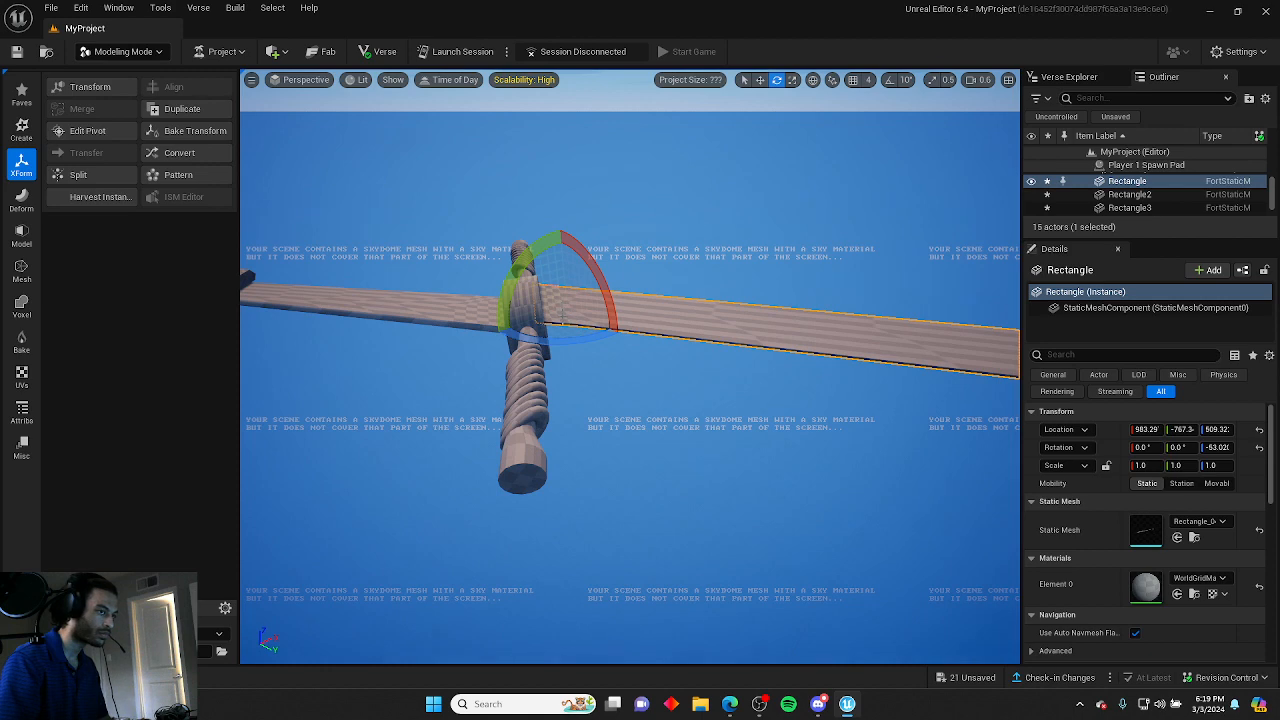
pyautogui.moveTo(646, 418); pyautogui.dragTo(625, 395, button='right')
pyautogui.scroll(-1, 646, 418)
pyautogui.press('d')
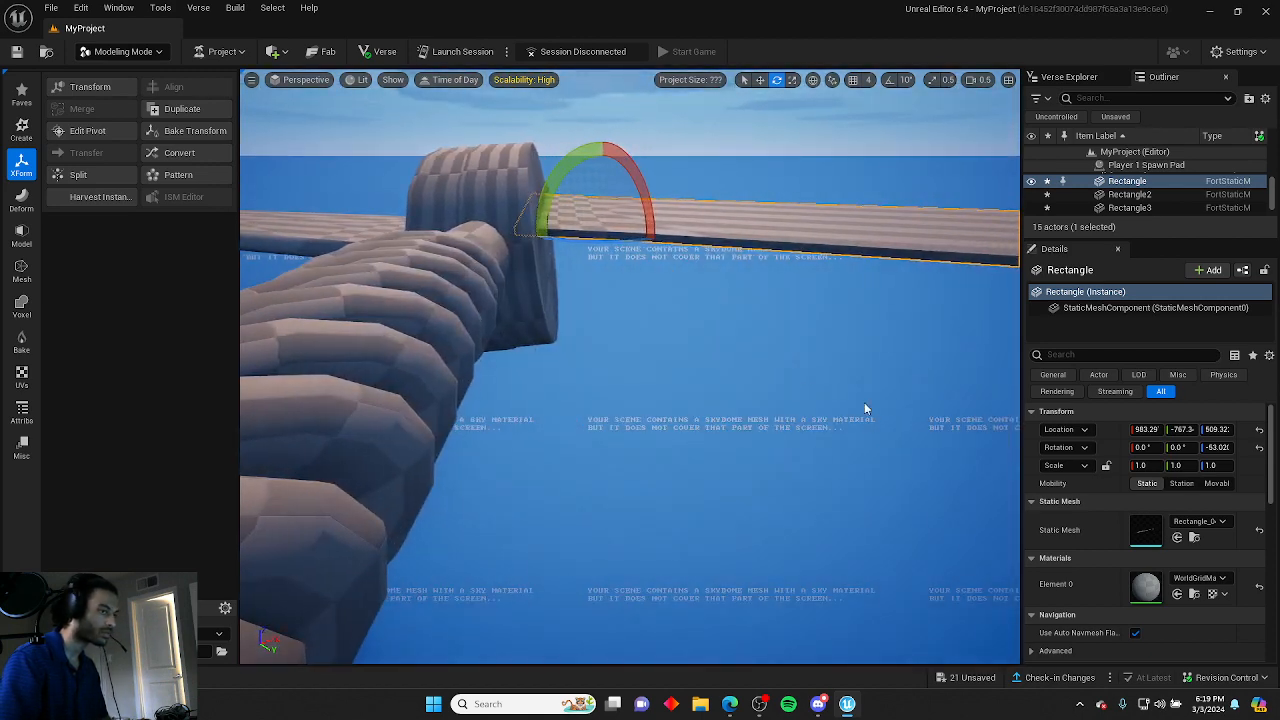
pyautogui.press('r')
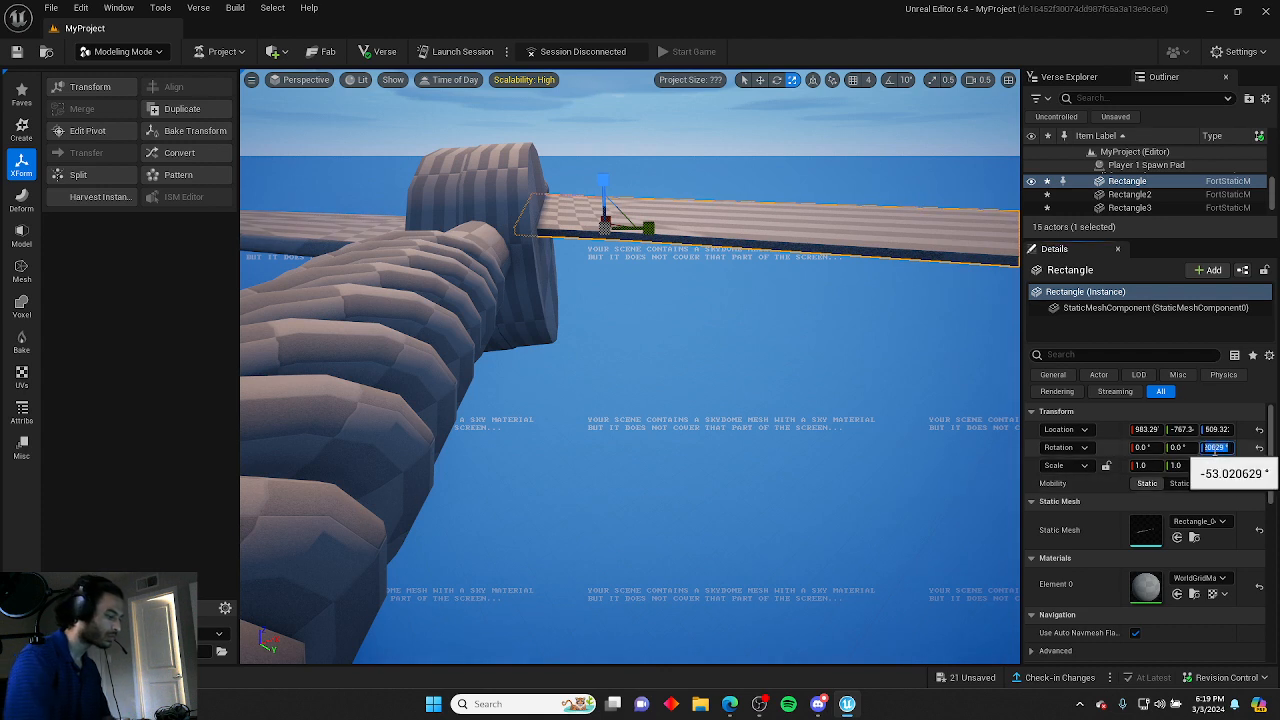
pyautogui.write('0')
pyautogui.press('Return')
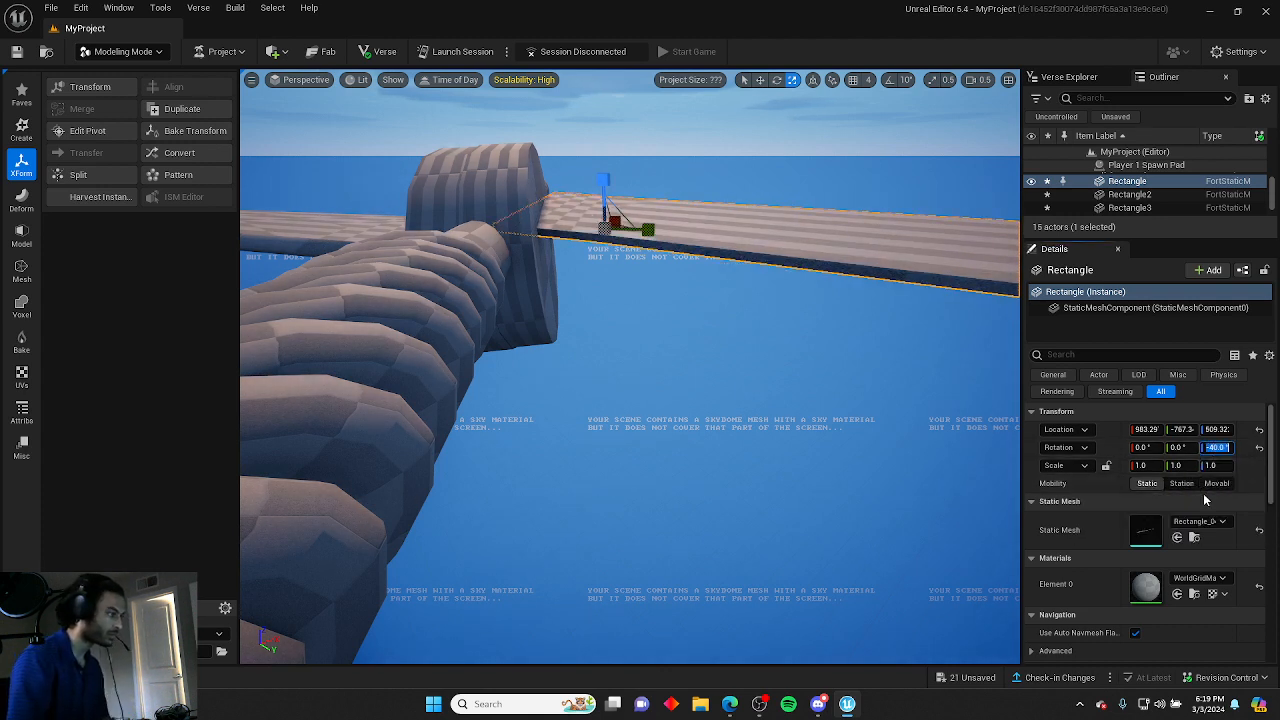
pyautogui.click(883, 445)
pyautogui.hotkey('ctrl', 'z')
pyautogui.hotkey('ctrl', 'z')
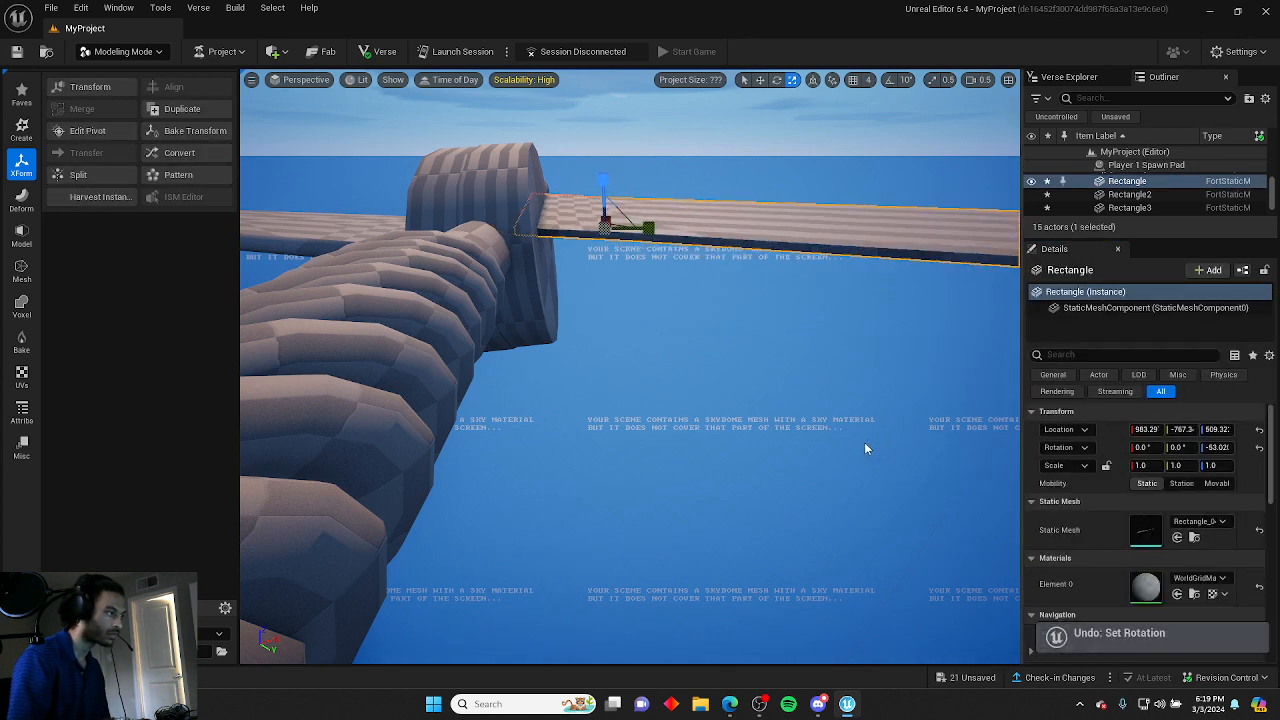
# Set the main blade's Z location to 498.8 to level it with the lower blade section.
pyautogui.click(751, 395)
pyautogui.press('a')
pyautogui.moveTo(686, 274); pyautogui.dragTo(672, 284, button='right')
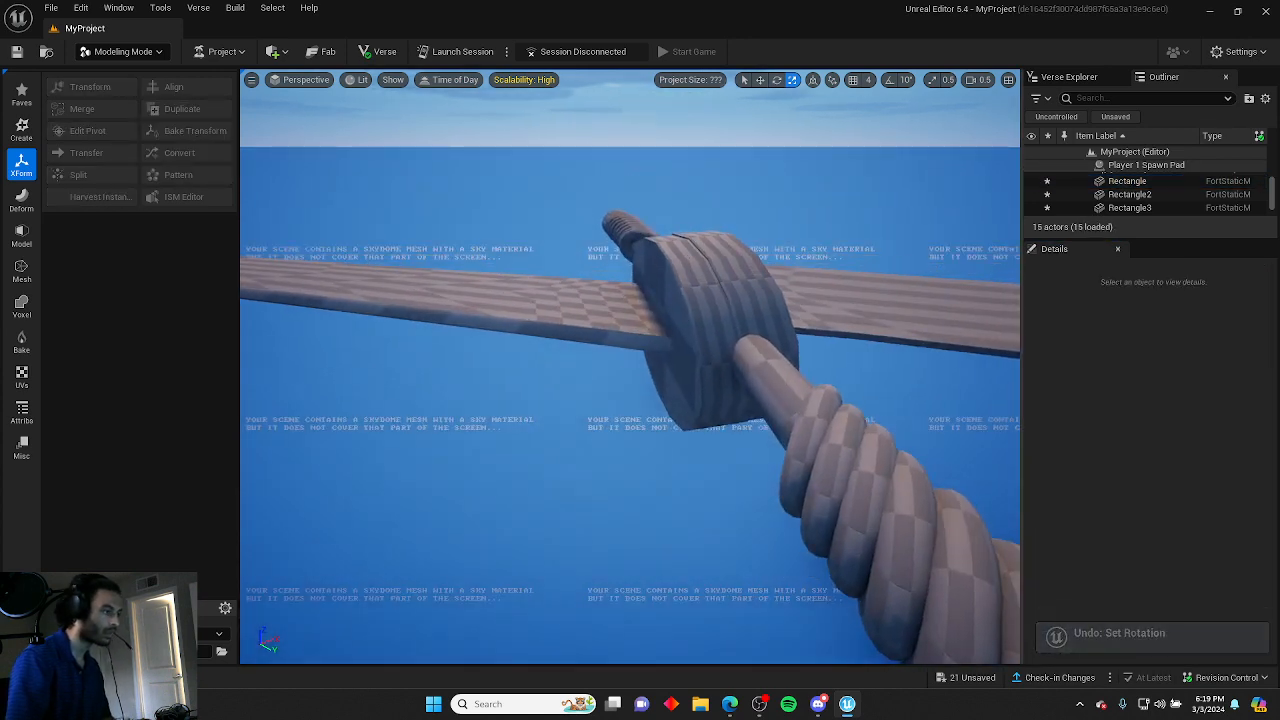
pyautogui.click(601, 294)
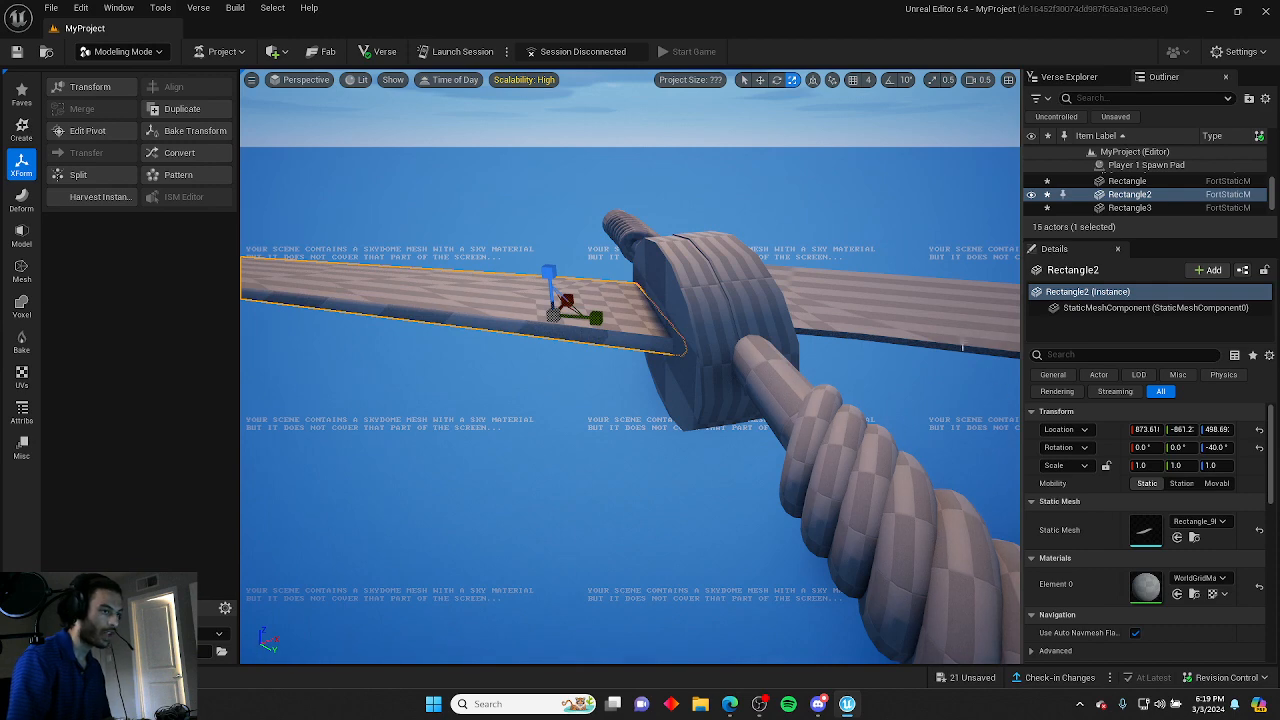
pyautogui.click(957, 341)
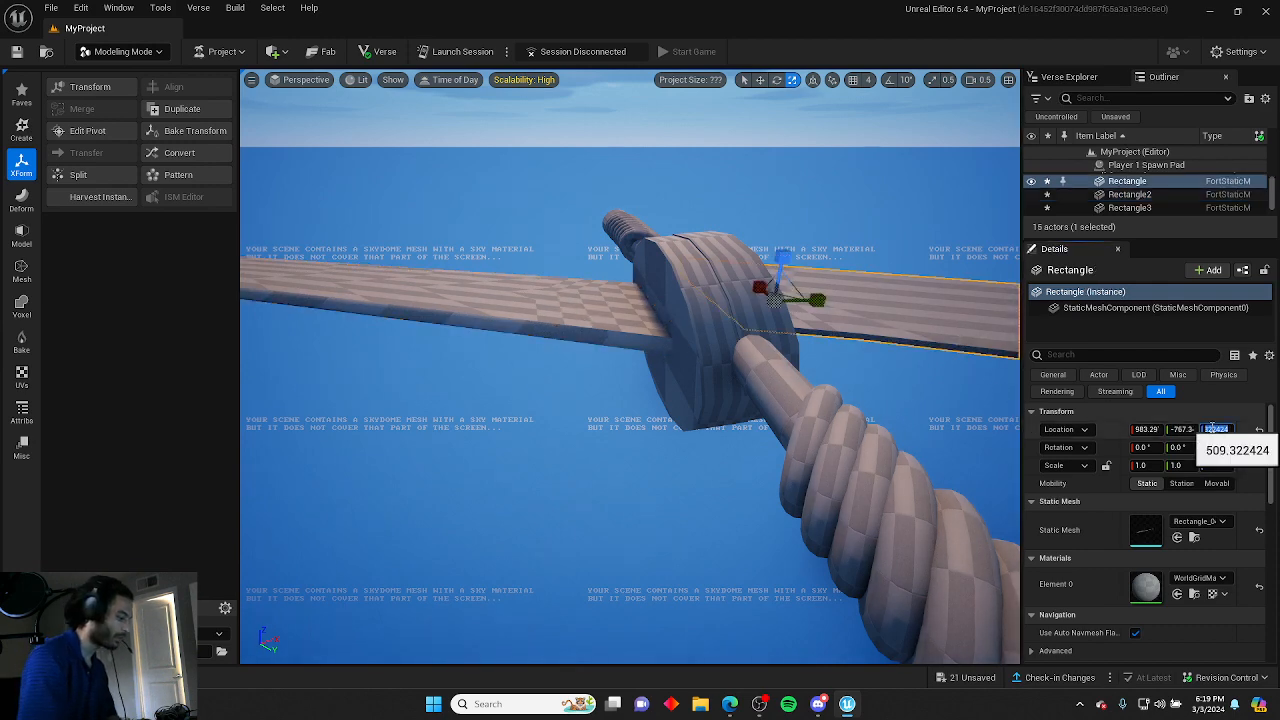
pyautogui.press('Return')
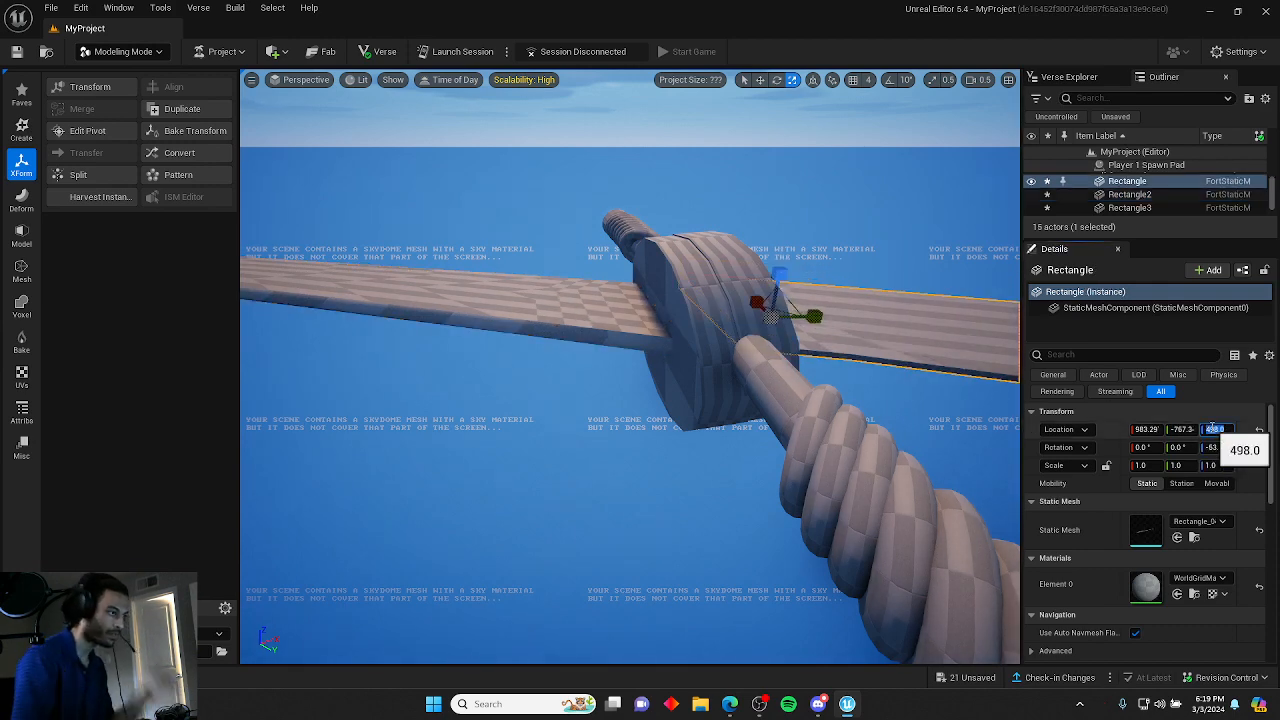
# Lower the blade tip piece slightly to about Z 494 so it lines up with the blade.
pyautogui.click(485, 559)
pyautogui.press('d')
pyautogui.moveTo(485, 559); pyautogui.dragTo(250, 606, button='right')
pyautogui.moveTo(630, 366); pyautogui.dragTo(437, 500, button='right')
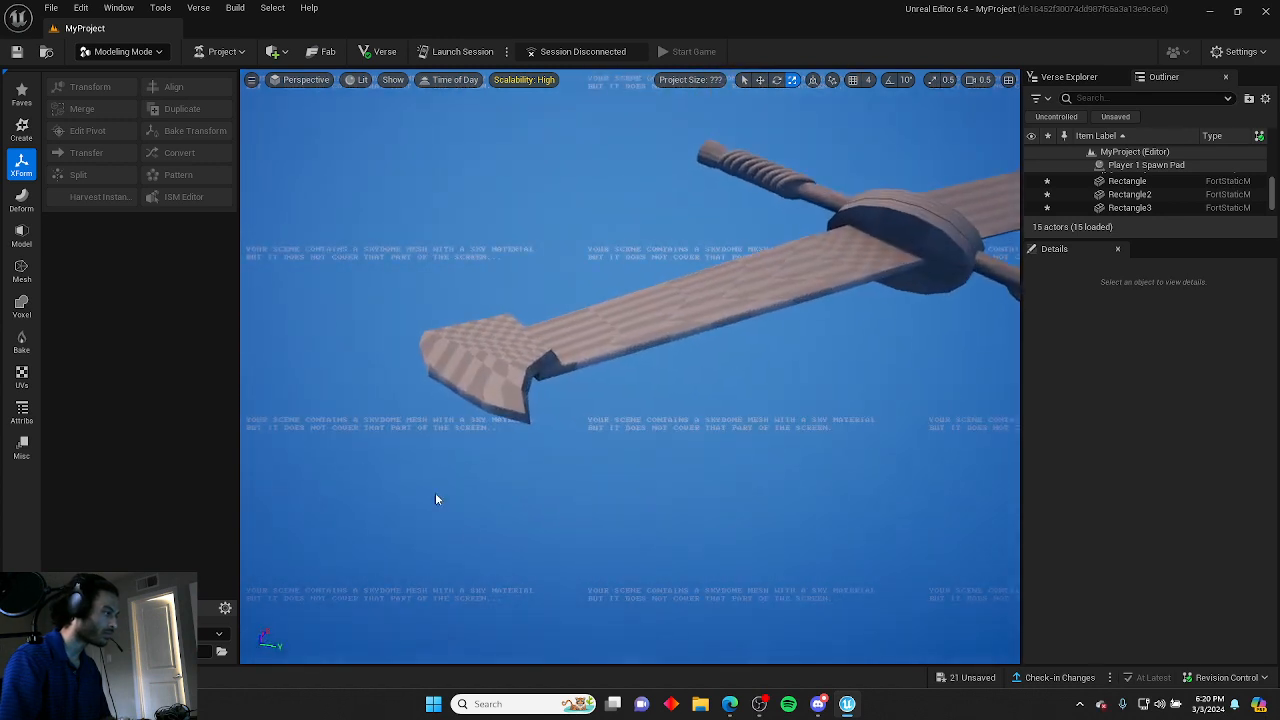
pyautogui.click(508, 375)
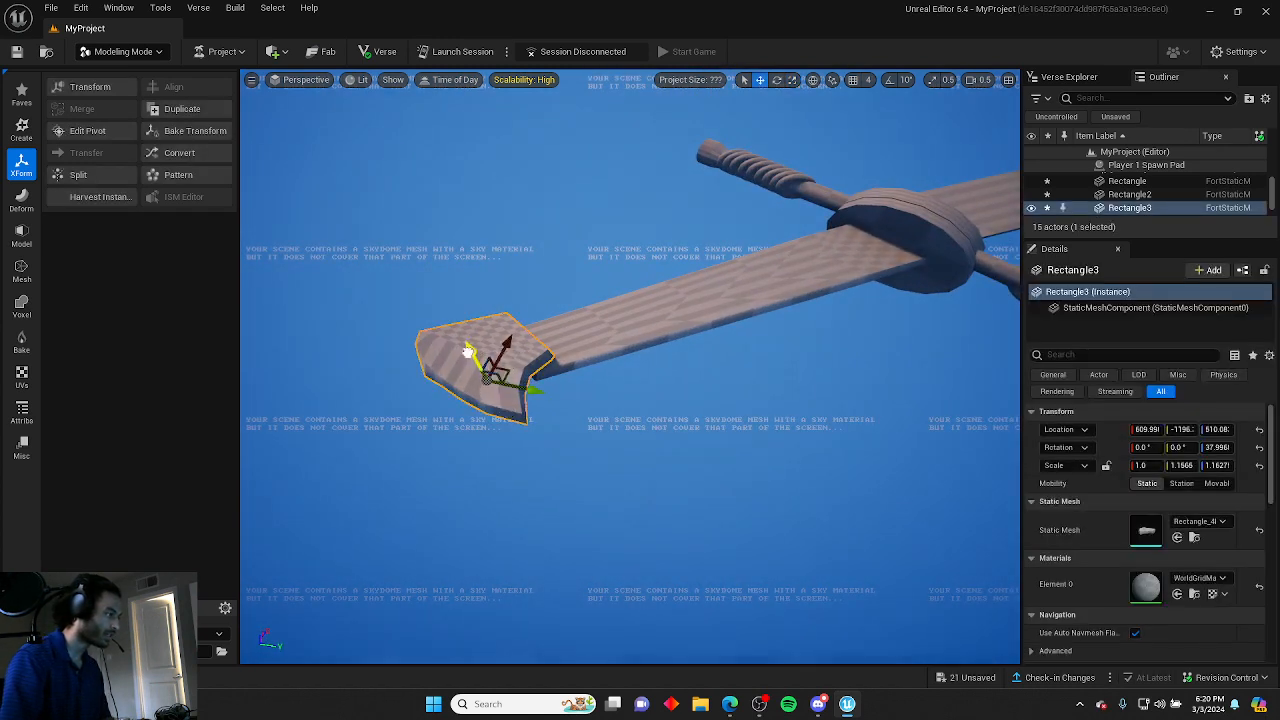
pyautogui.moveTo(468, 351); pyautogui.dragTo(462, 362)
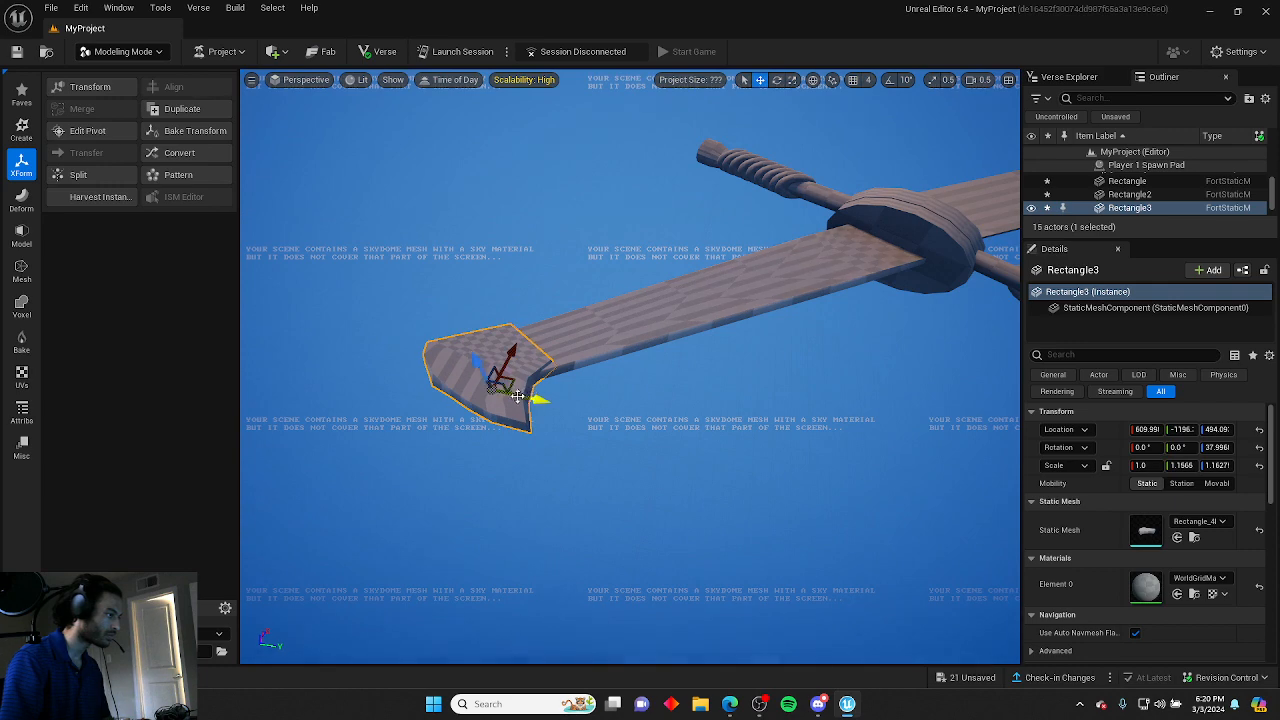
# Insert a lengthwise edge loop along the main blade with PolyGroup Edit and accept it.
pyautogui.click(628, 428)
pyautogui.moveTo(628, 428); pyautogui.dragTo(795, 440, button='right')
pyautogui.scroll(1, 830, 445)
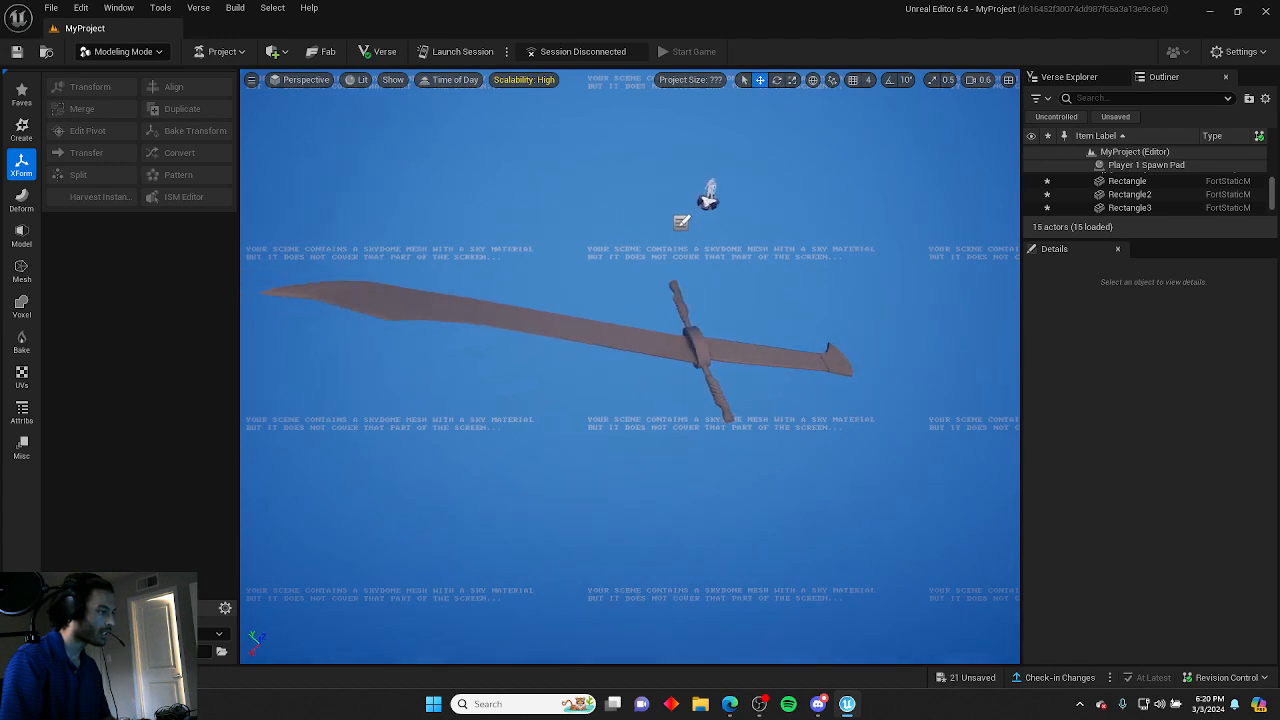
pyautogui.moveTo(582, 328)
pyautogui.mouseDown(button='right')
pyautogui.moveTo(645, 385)
pyautogui.moveTo(582, 328)
pyautogui.mouseUp(button='right')
pyautogui.scroll(1, 600, 345)
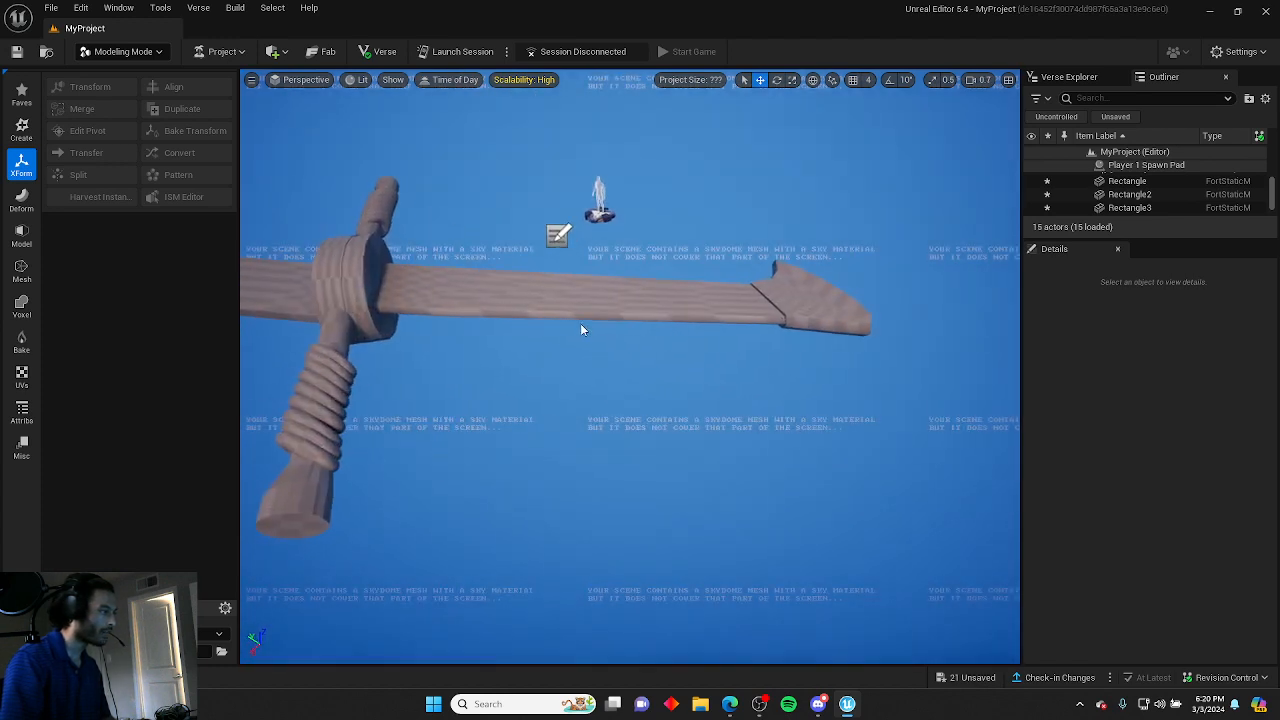
pyautogui.click(582, 330)
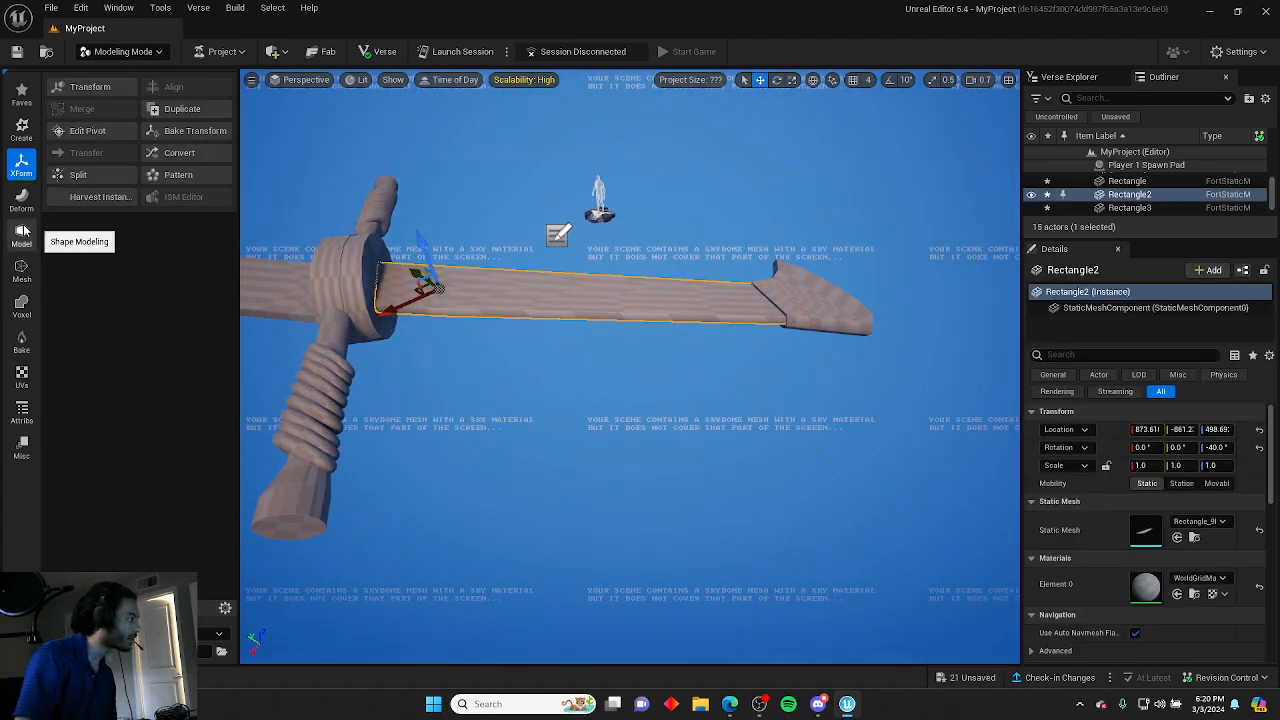
pyautogui.click(22, 232)
pyautogui.click(73, 90)
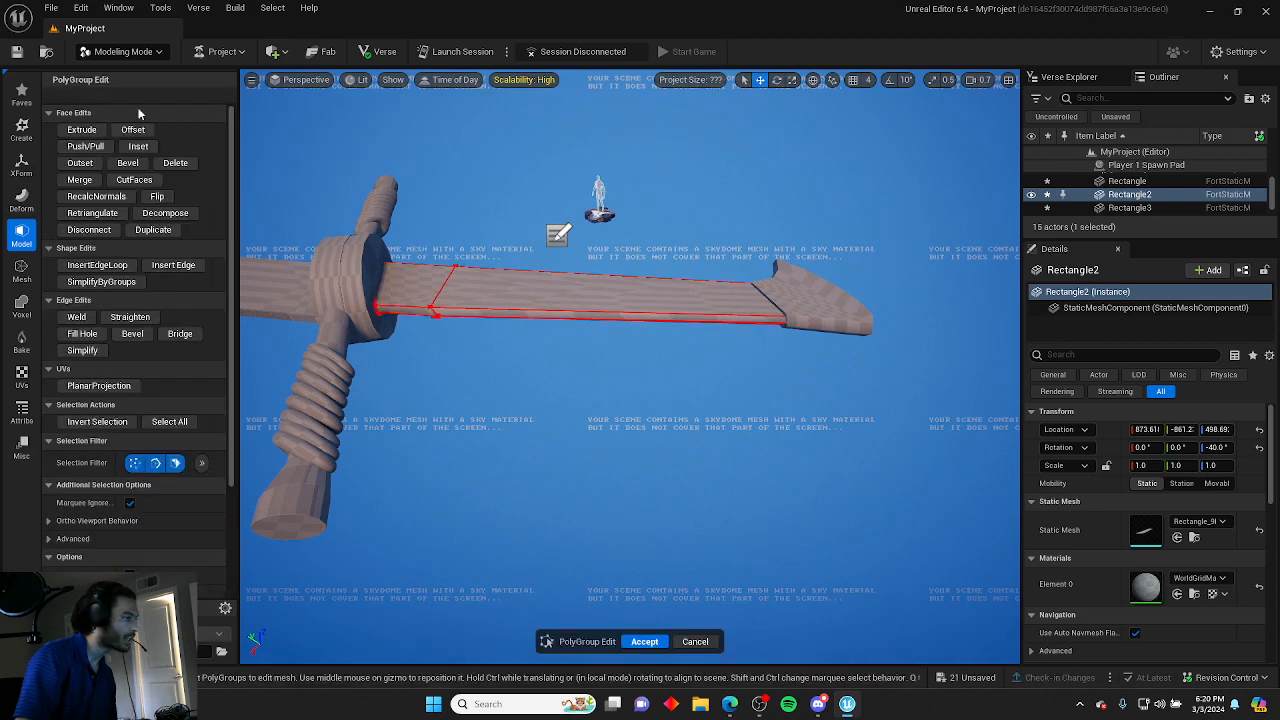
pyautogui.click(97, 265)
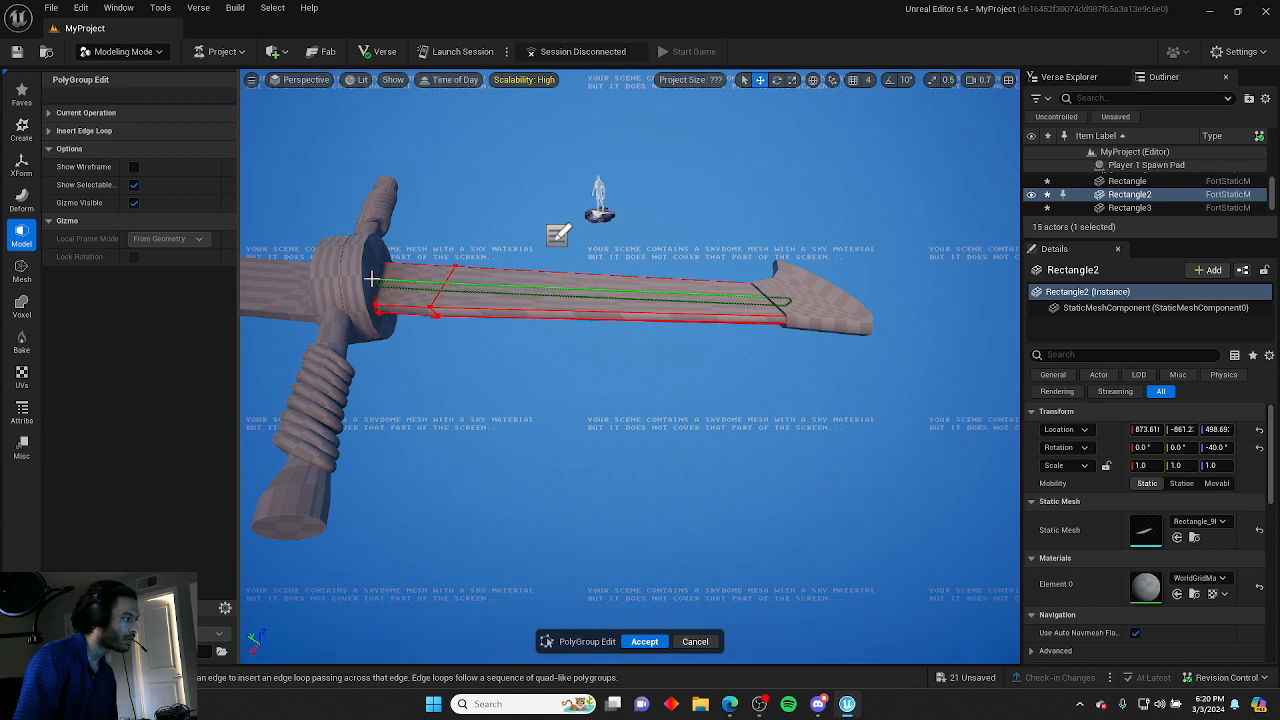
pyautogui.click(443, 188)
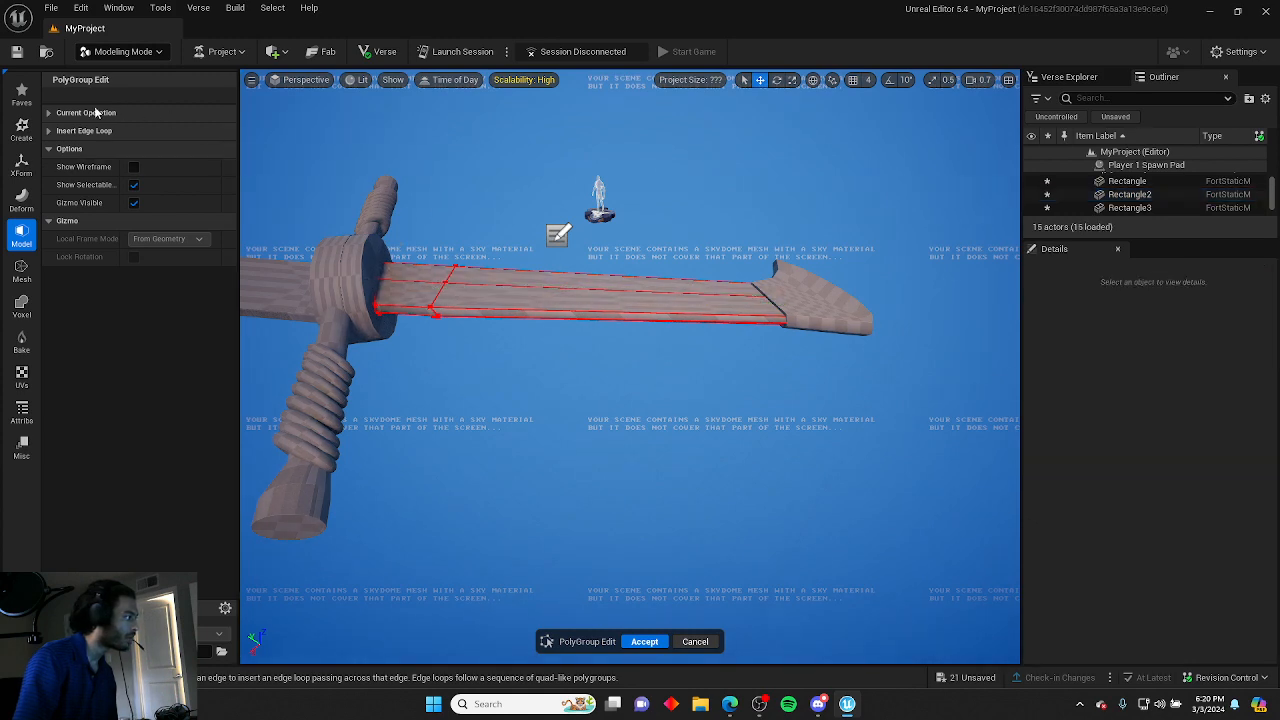
pyautogui.click(645, 642)
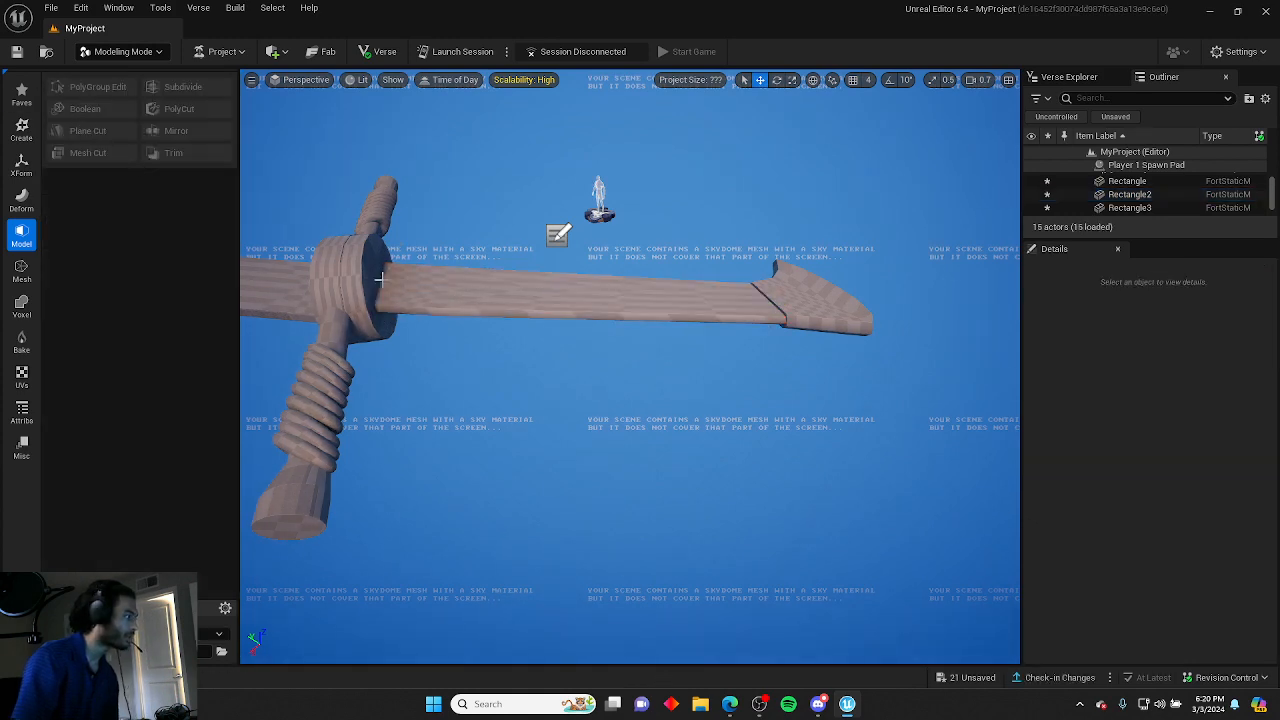
# Reopen PolyGroup Edit on the main blade and raise its top centre edge by about 10 units.
pyautogui.click(478, 310)
pyautogui.click(97, 87)
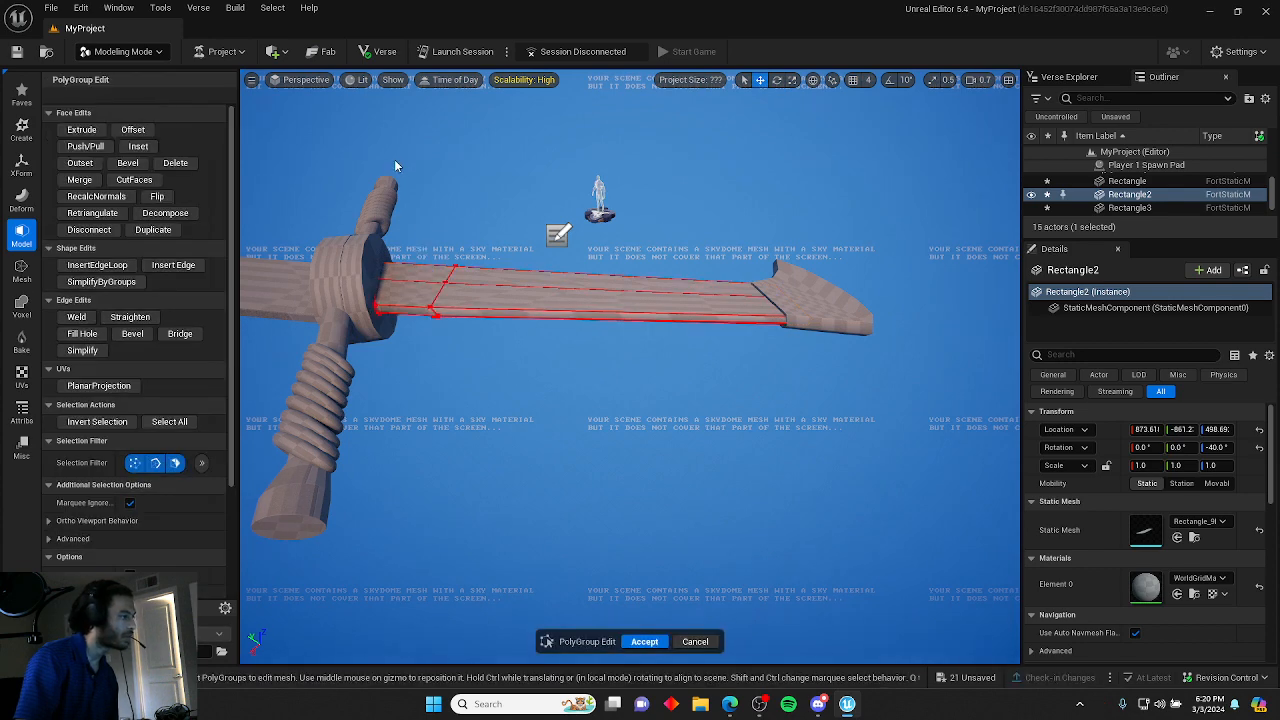
pyautogui.click(430, 281)
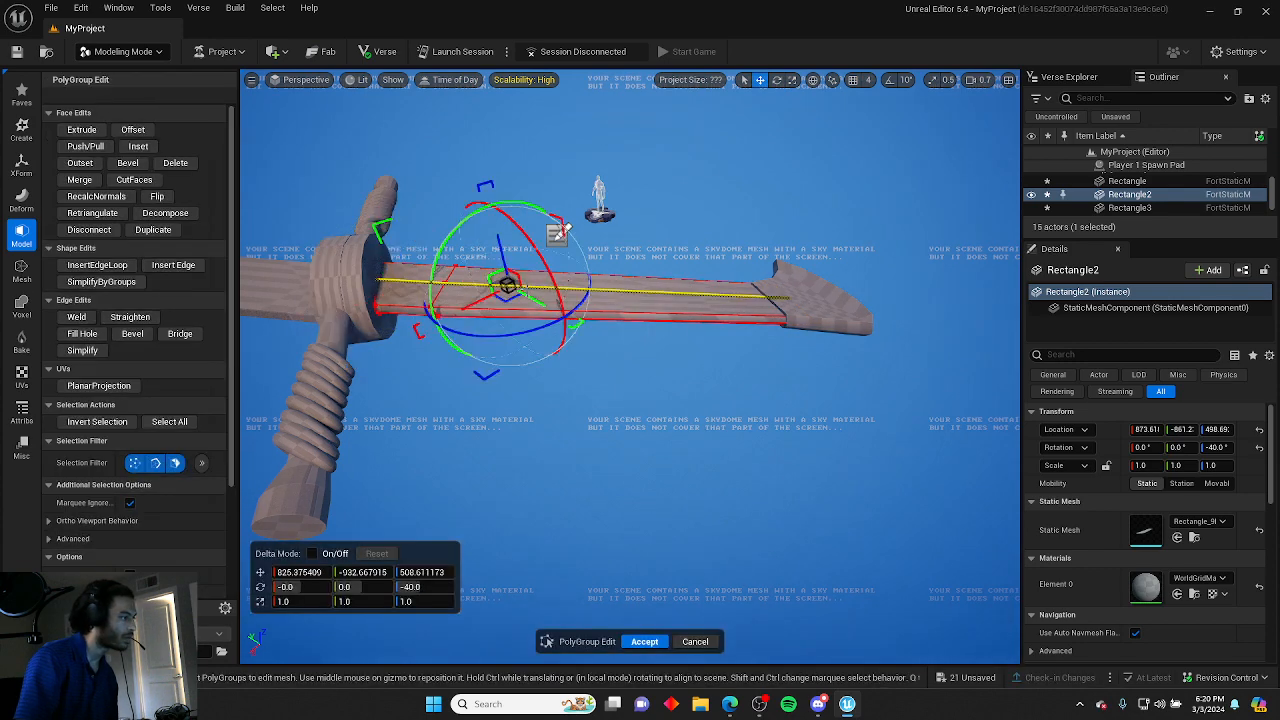
pyautogui.moveTo(497, 245); pyautogui.dragTo(496, 237)
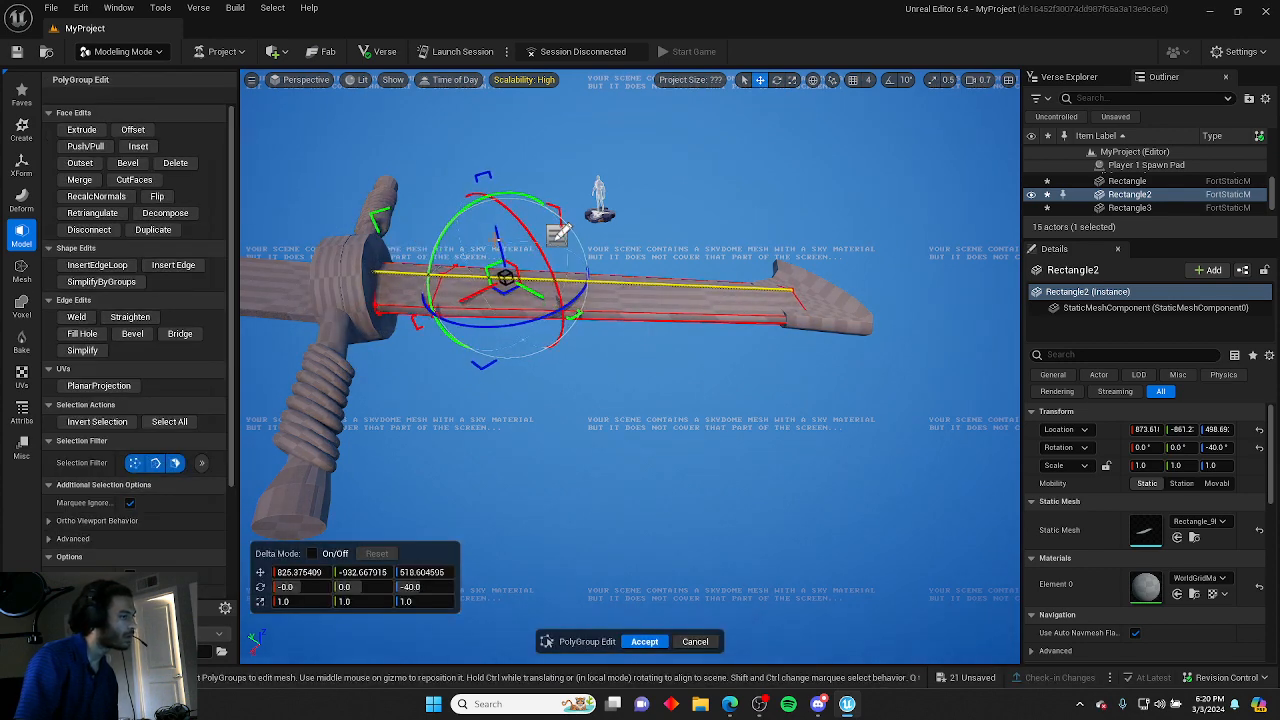
pyautogui.click(567, 186)
pyautogui.moveTo(567, 186); pyautogui.dragTo(505, 92, button='right')
# Lower the blade's bottom centre edge by about 6 units to form a ridge, then accept the edit.
pyautogui.click(612, 262)
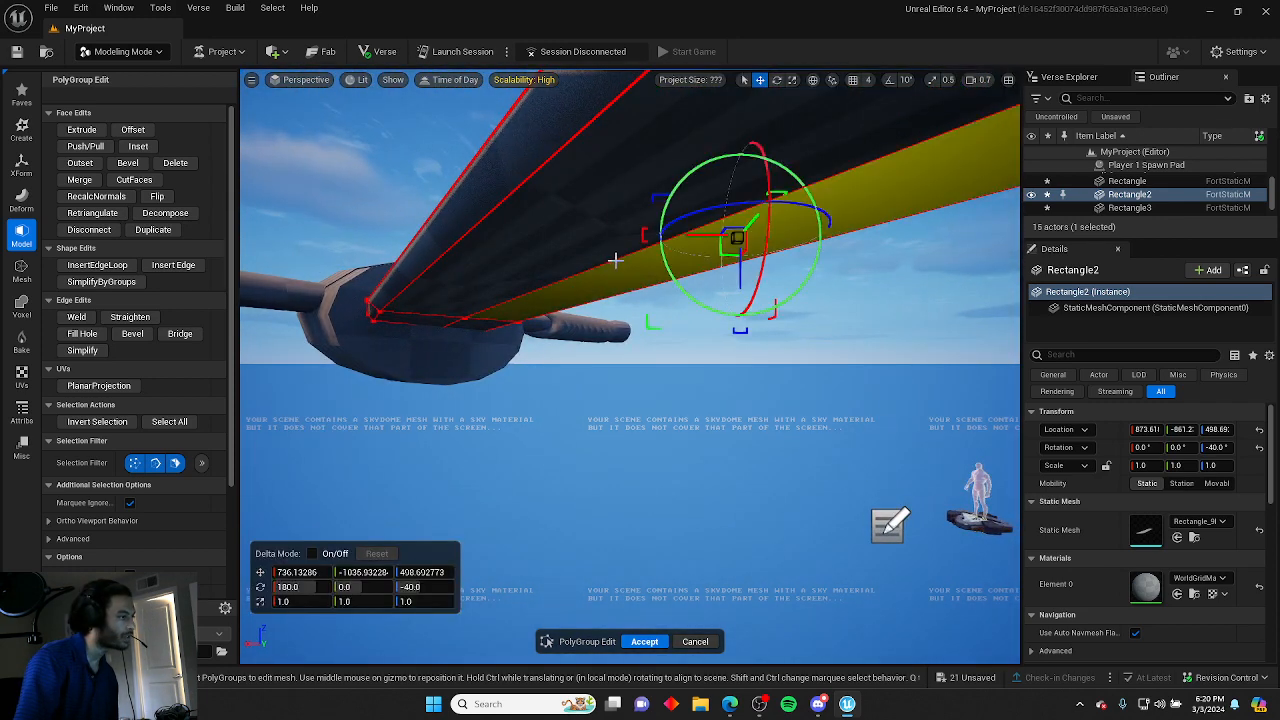
pyautogui.click(607, 428)
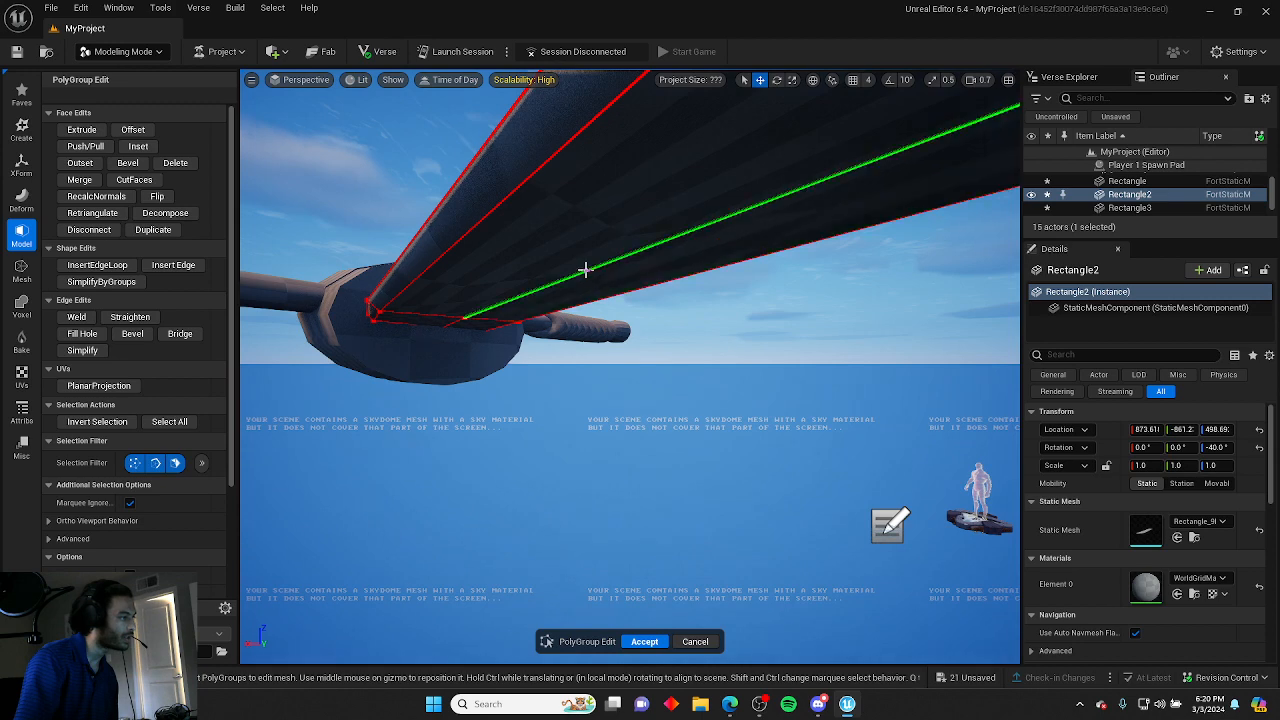
pyautogui.click(584, 271)
pyautogui.keyDown('shift'); pyautogui.click(454, 322); pyautogui.keyUp('shift')
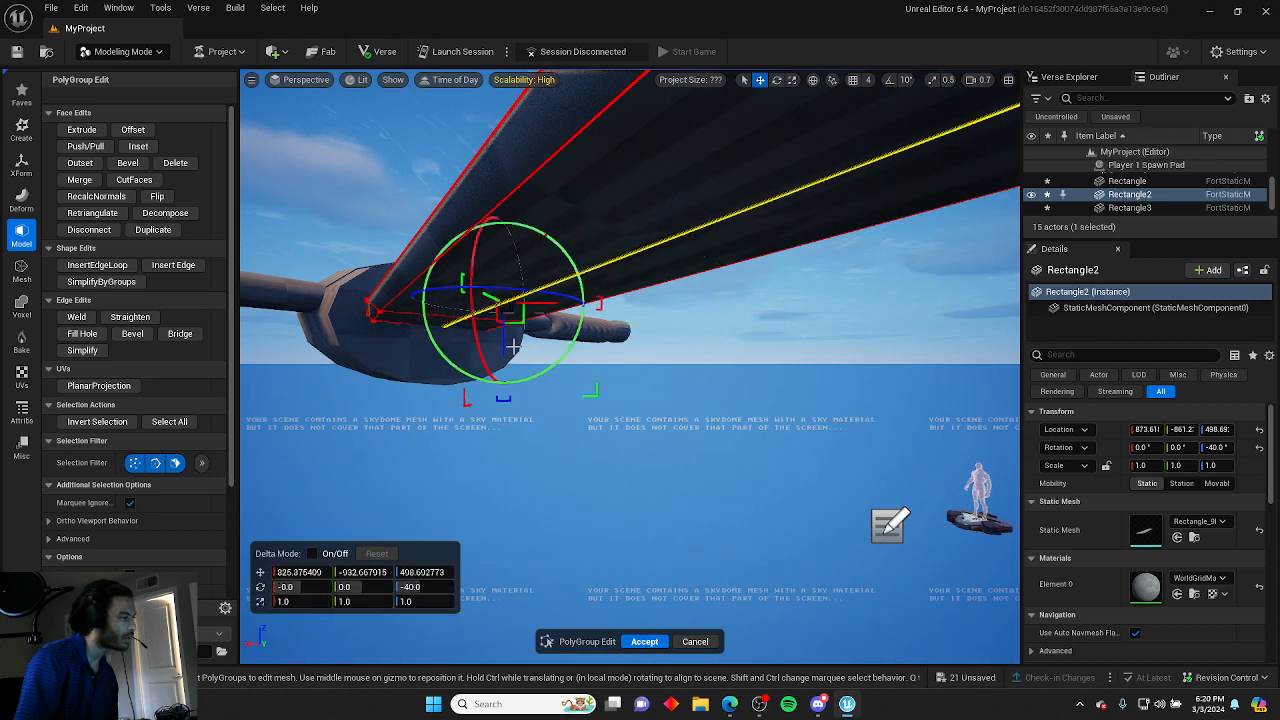
pyautogui.moveTo(512, 345); pyautogui.dragTo(501, 359)
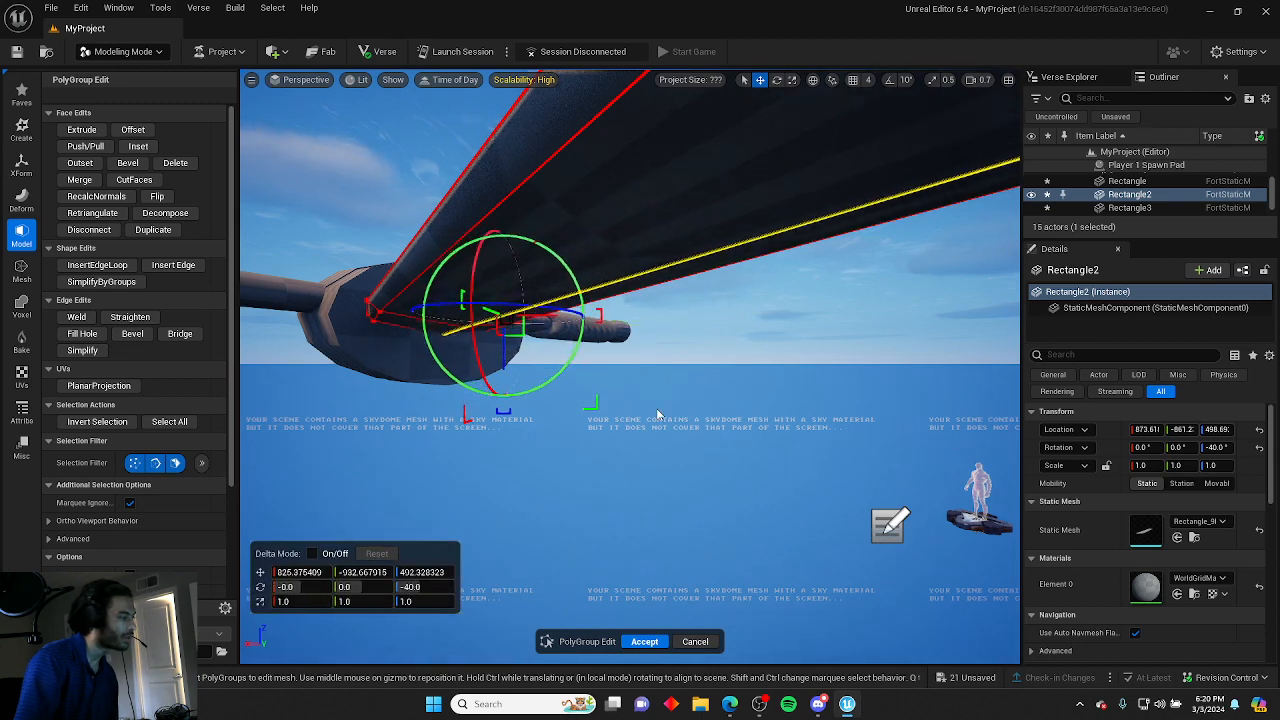
pyautogui.click(658, 414)
pyautogui.press('s')
pyautogui.moveTo(607, 351); pyautogui.dragTo(668, 377, button='right')
pyautogui.press('w')
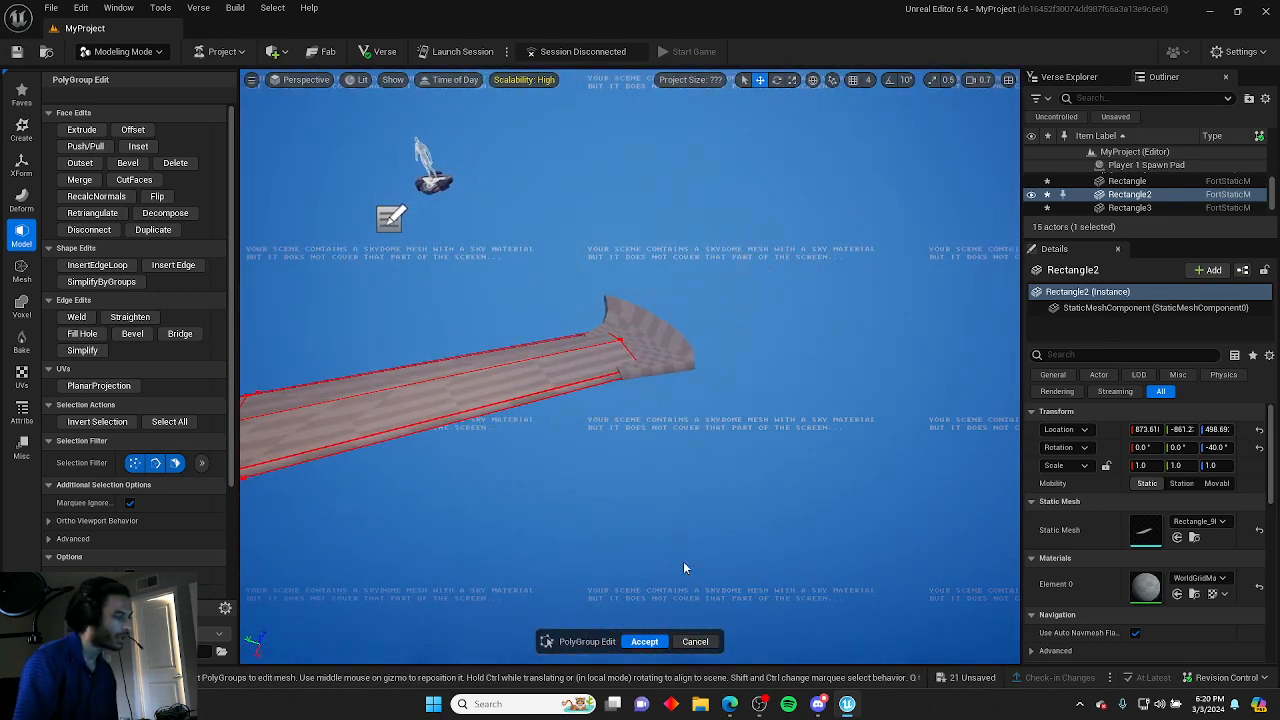
pyautogui.click(648, 642)
# Shift the blade tip horizontally so it sits at the end of the main blade.
pyautogui.press('d')
pyautogui.moveTo(664, 571); pyautogui.dragTo(494, 463, button='right')
pyautogui.click(656, 569)
pyautogui.press('d')
pyautogui.press('s')
pyautogui.press('a')
pyautogui.click(515, 376)
pyautogui.moveTo(518, 368); pyautogui.dragTo(537, 350, button='right')
pyautogui.press('a')
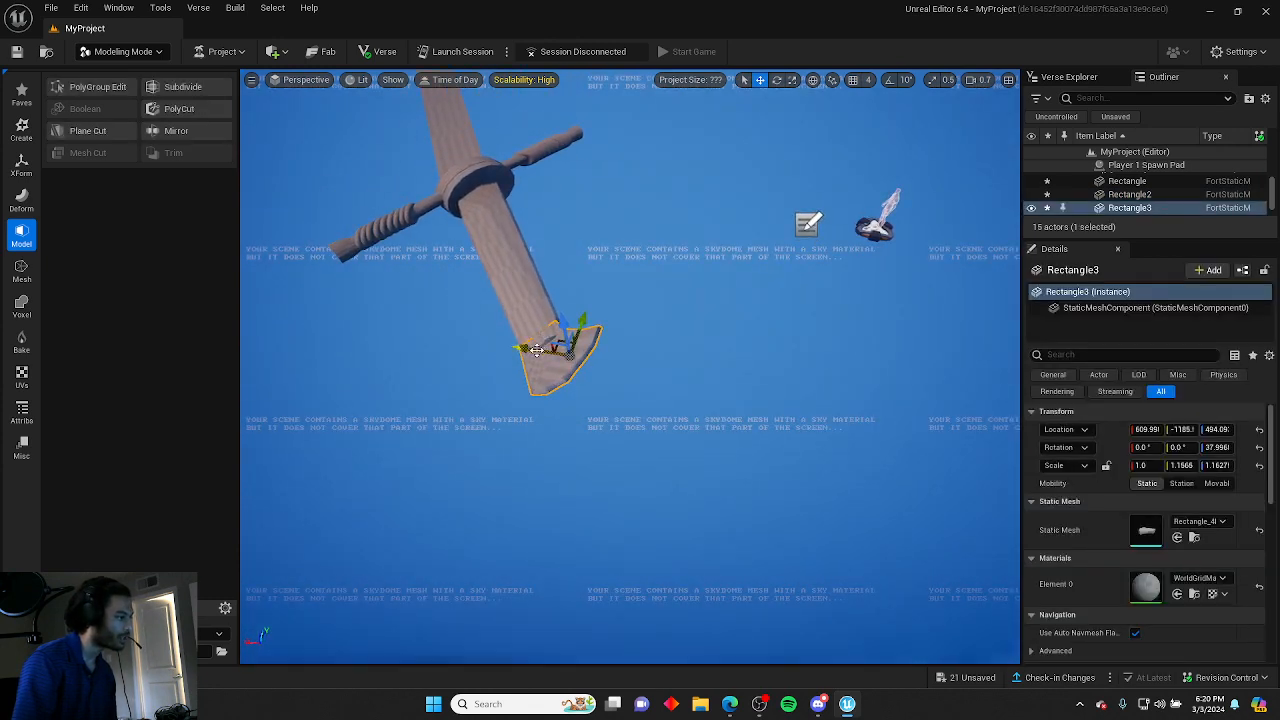
pyautogui.moveTo(537, 350); pyautogui.dragTo(548, 362)
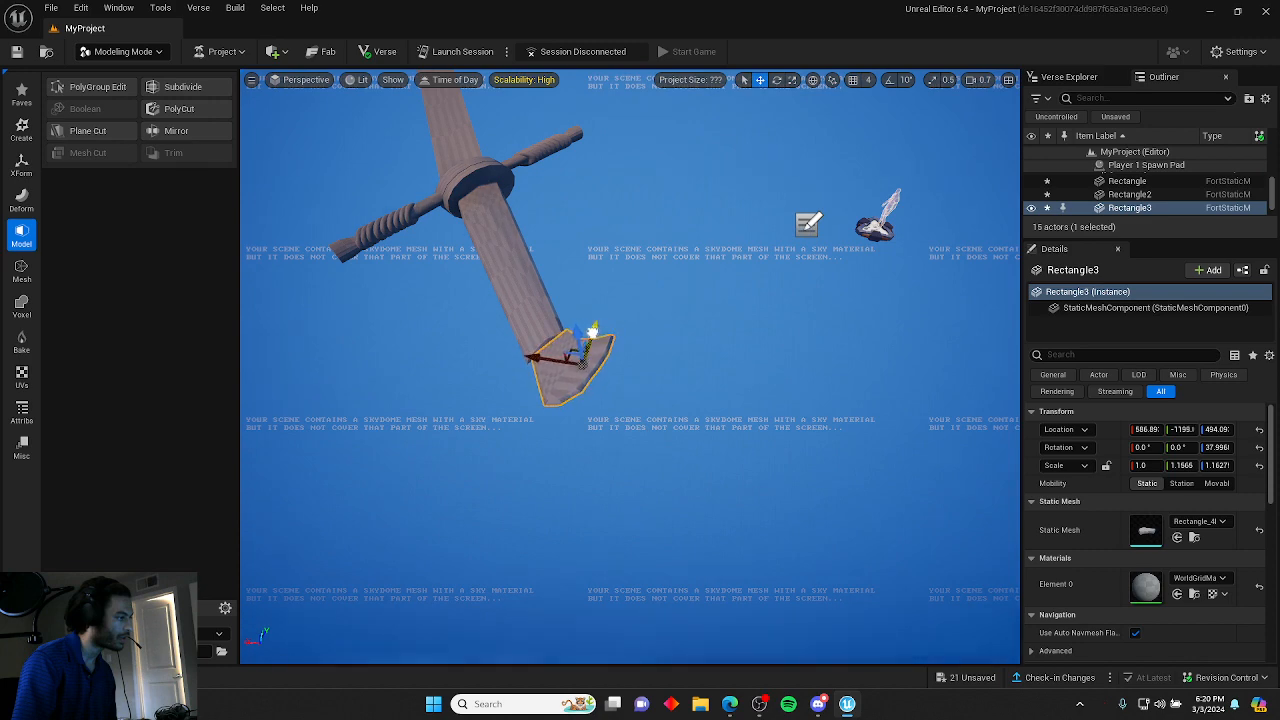
pyautogui.click(627, 378)
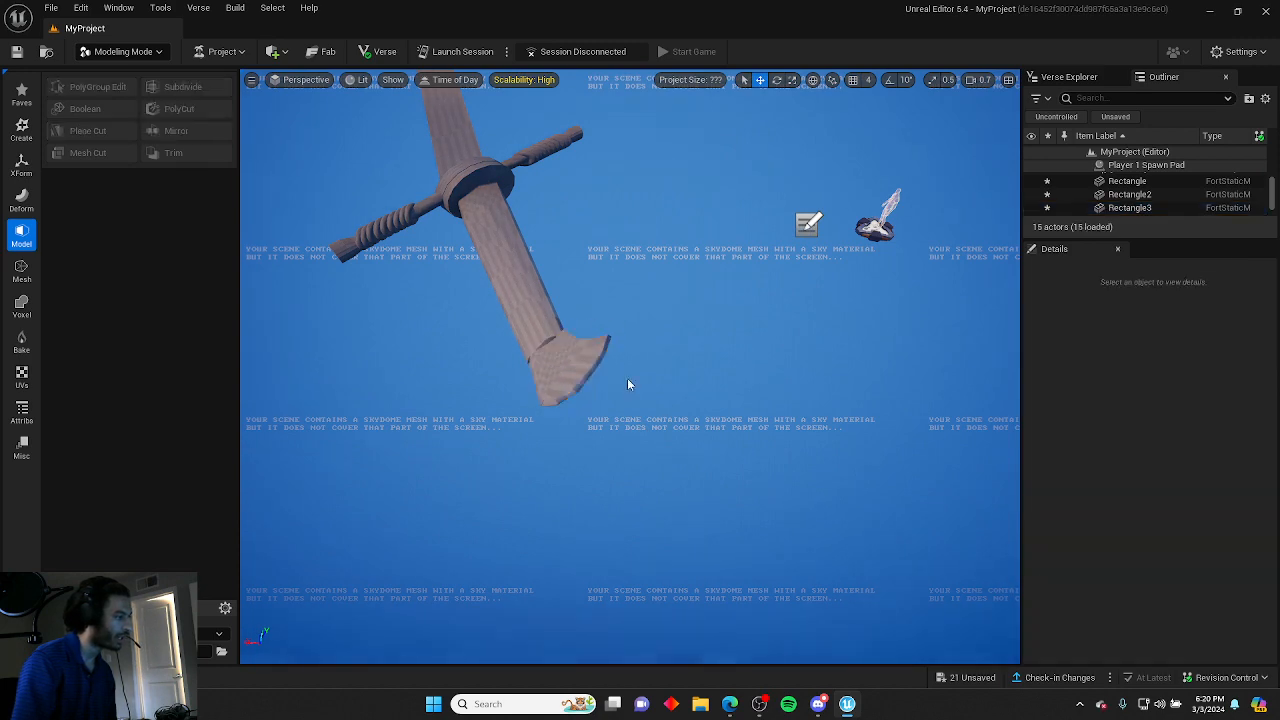
# Move the main blade's end face outward with PolyGroup Edit to extend it toward the tip, then accept.
pyautogui.press('a')
pyautogui.moveTo(627, 378); pyautogui.dragTo(690, 394, button='right')
pyautogui.click(577, 314)
pyautogui.moveTo(577, 314); pyautogui.dragTo(626, 297)
pyautogui.click(255, 110)
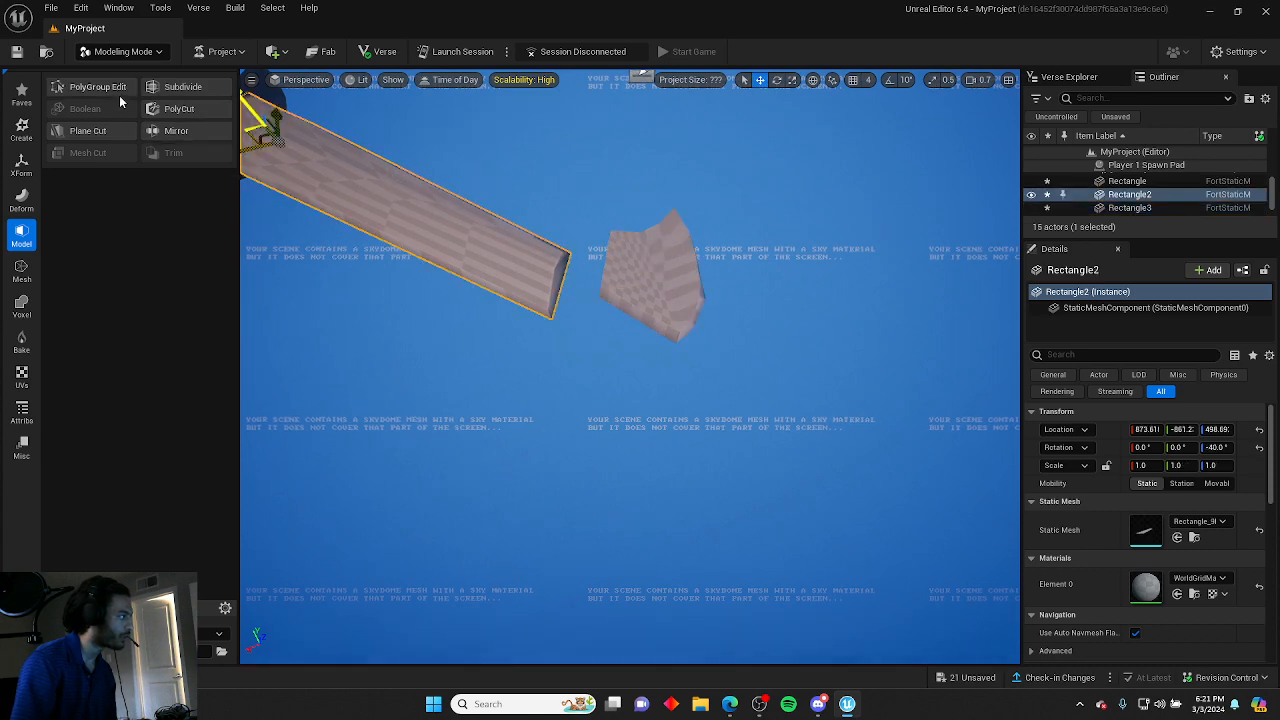
pyautogui.click(97, 87)
pyautogui.moveTo(360, 262); pyautogui.dragTo(367, 262, button='right')
pyautogui.press('w')
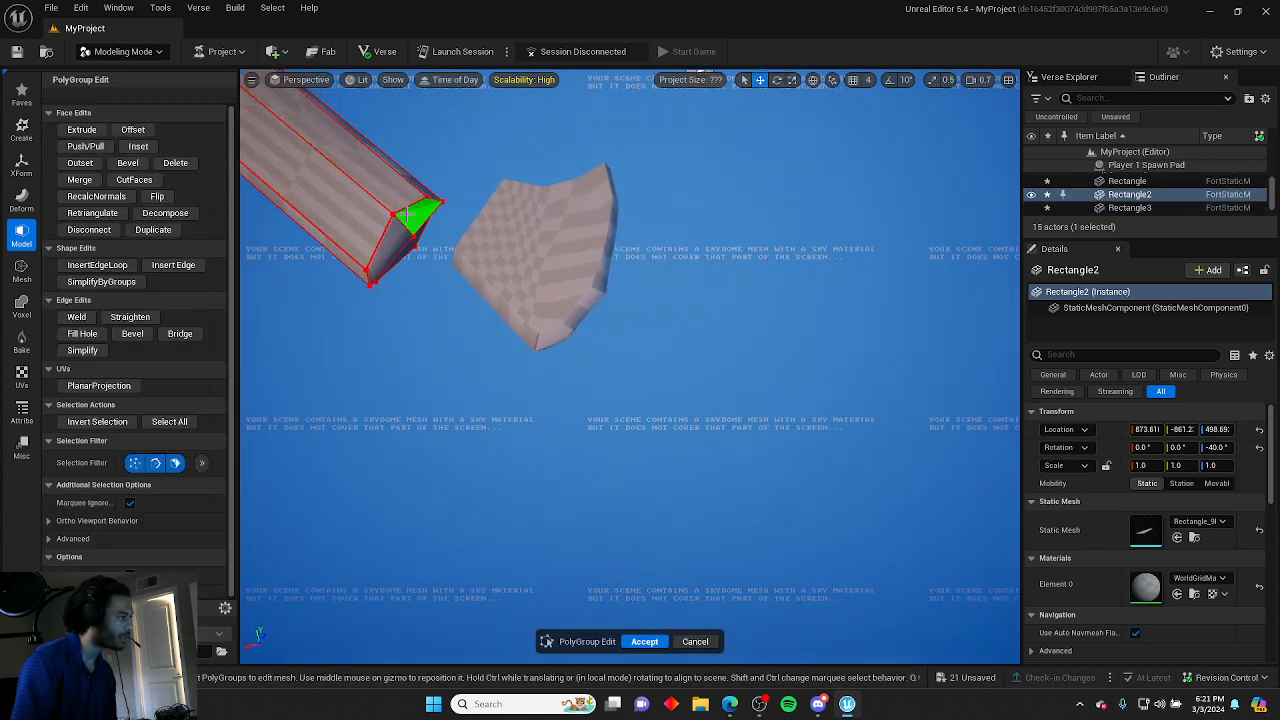
pyautogui.click(409, 214)
pyautogui.press('w')
pyautogui.moveTo(426, 215); pyautogui.dragTo(536, 188, button='right')
pyautogui.press('a')
pyautogui.keyDown('shift'); pyautogui.click(543, 191); pyautogui.keyUp('shift')
pyautogui.keyDown('shift'); pyautogui.click(566, 222); pyautogui.keyUp('shift')
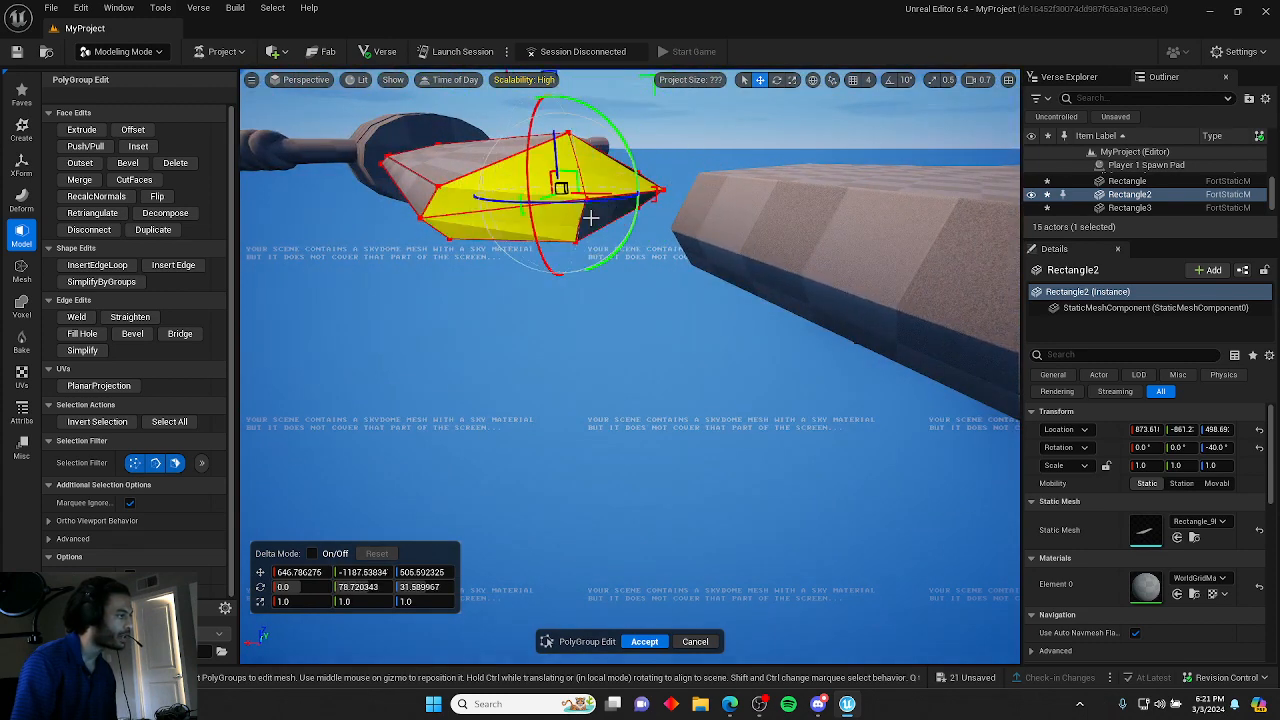
pyautogui.moveTo(591, 218); pyautogui.dragTo(526, 189)
pyautogui.click(475, 292)
pyautogui.press('s')
pyautogui.moveTo(475, 292); pyautogui.dragTo(484, 430, button='right')
pyautogui.click(646, 641)
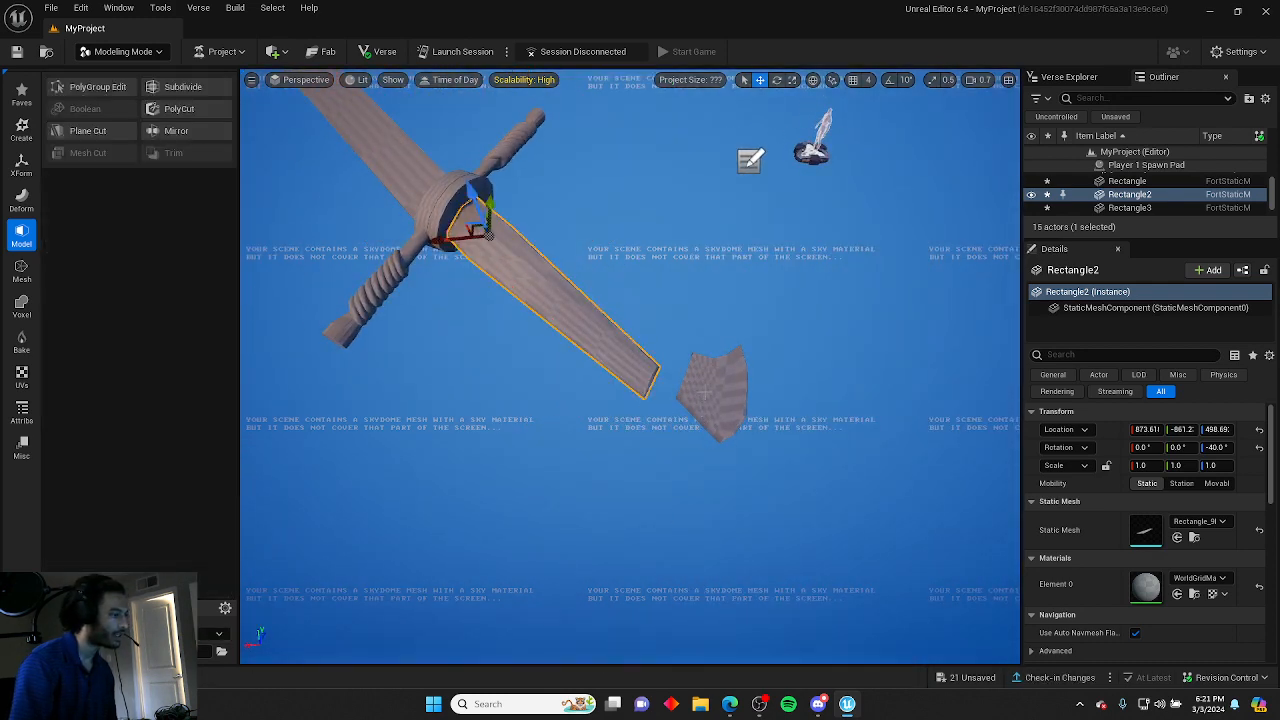
# Rescale the blade tip to about 1.07 by 1.38 and reposition it onto the end of the main blade.
pyautogui.click(710, 392)
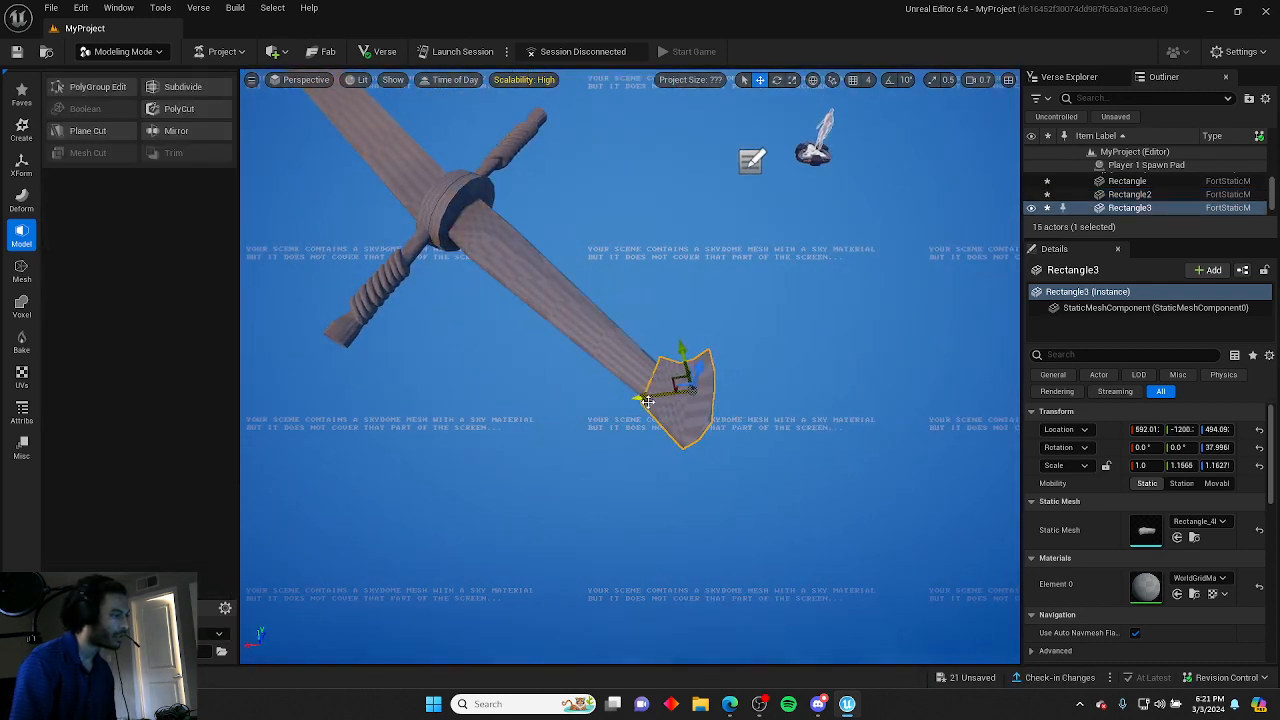
pyautogui.click(598, 428)
pyautogui.press('w')
pyautogui.moveTo(598, 428); pyautogui.dragTo(792, 368, button='right')
pyautogui.press('a')
pyautogui.click(690, 318)
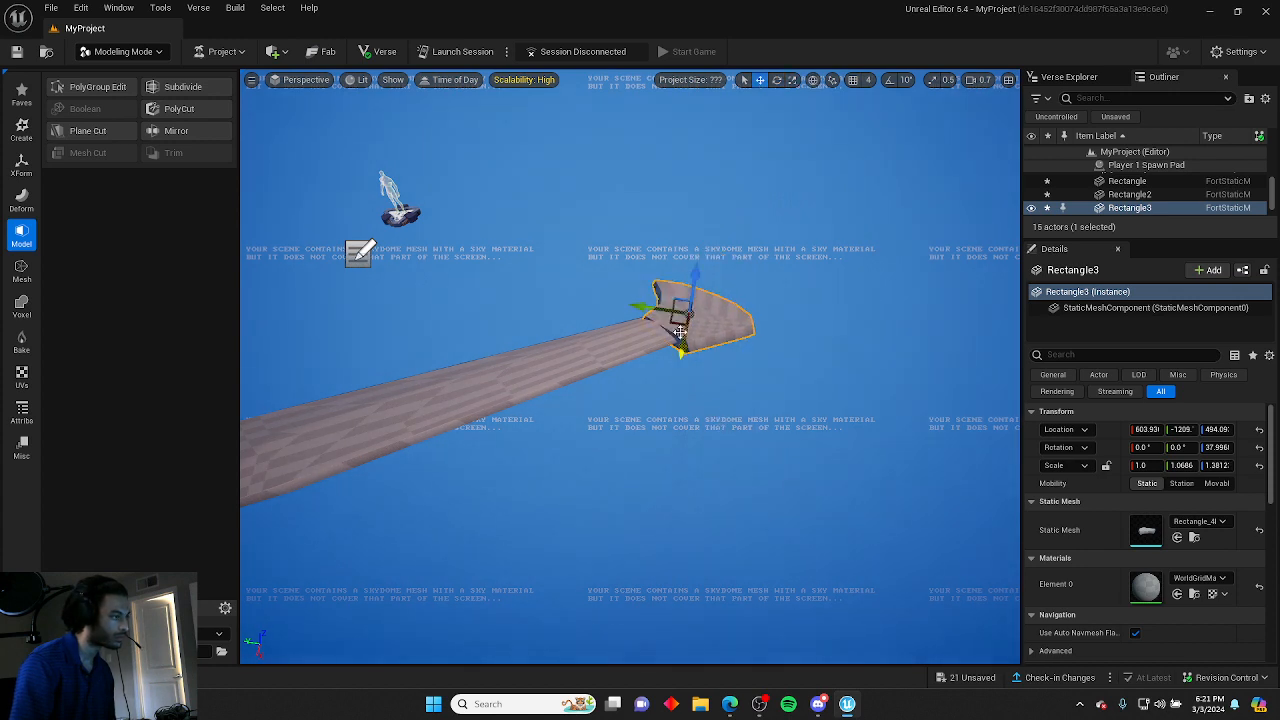
pyautogui.moveTo(650, 310); pyautogui.dragTo(628, 308)
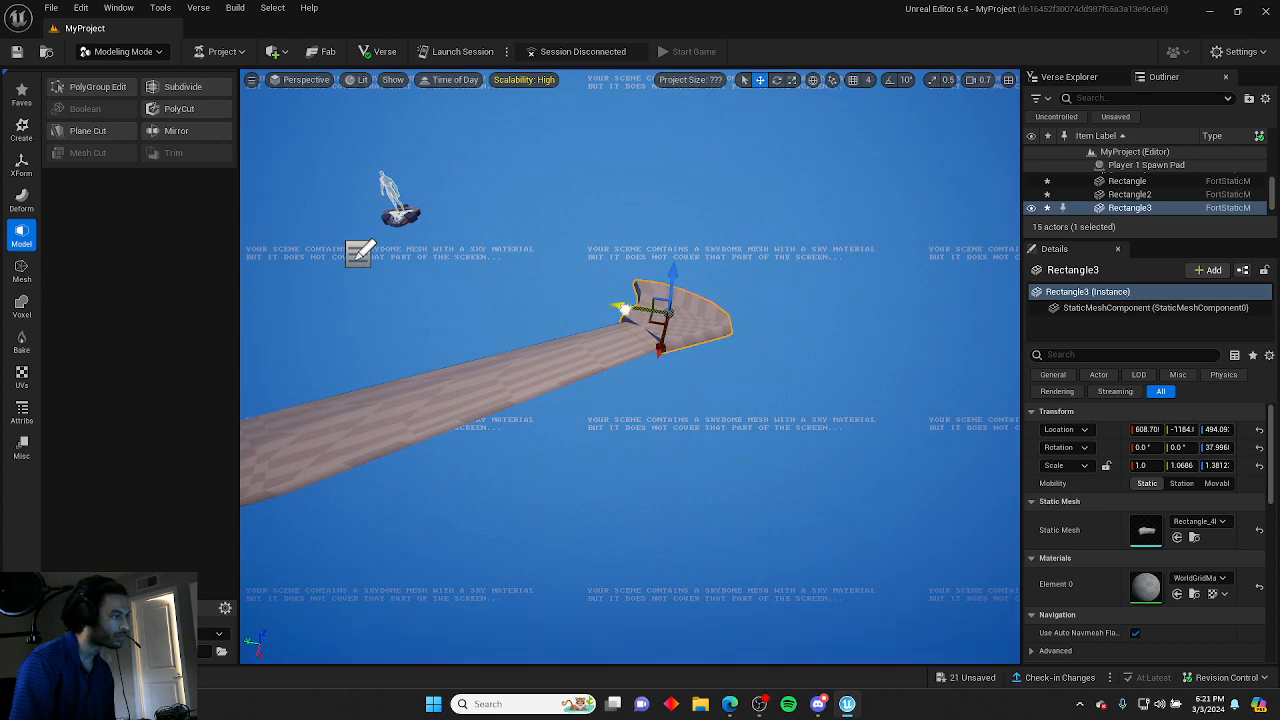
pyautogui.moveTo(754, 418); pyautogui.dragTo(990, 370, button='right')
pyautogui.click(754, 418)
pyautogui.click(716, 347)
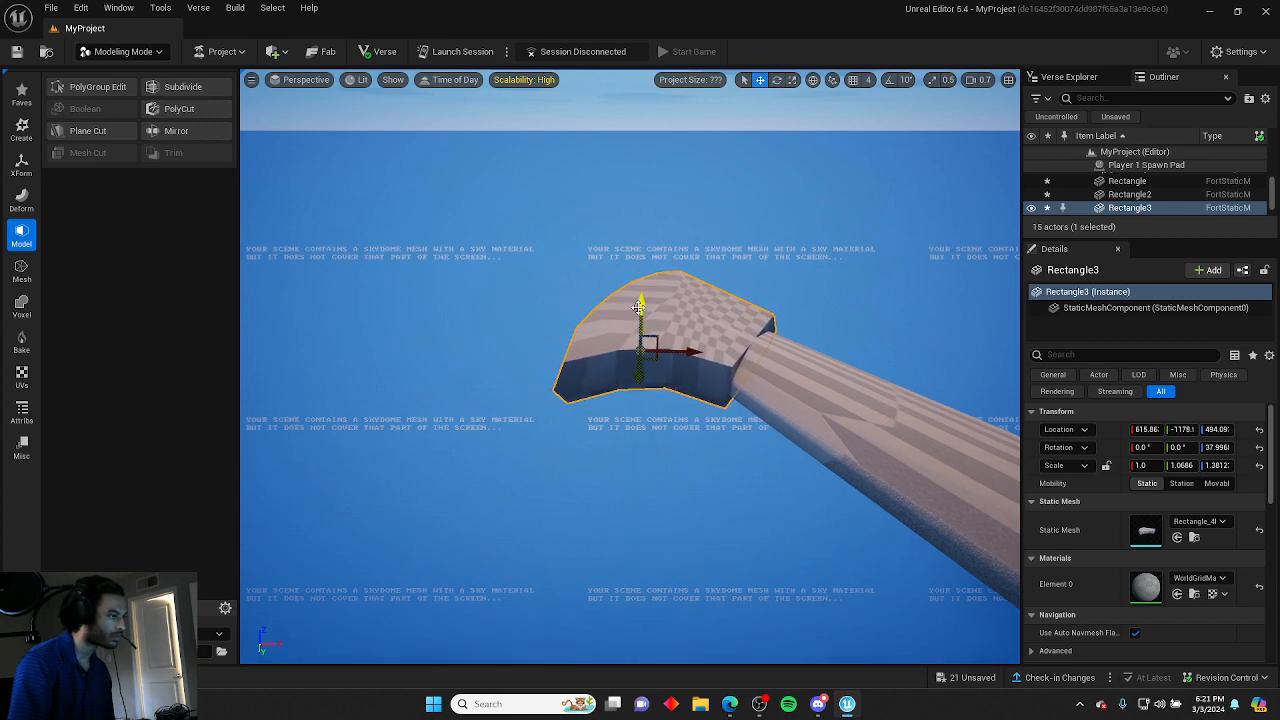
pyautogui.click(825, 252)
pyautogui.moveTo(825, 252)
pyautogui.mouseDown(button='right')
pyautogui.moveTo(535, 304)
pyautogui.moveTo(428, 298)
pyautogui.moveTo(458, 298)
pyautogui.moveTo(606, 211)
pyautogui.moveTo(745, 205)
pyautogui.moveTo(762, 187)
pyautogui.moveTo(752, 290)
pyautogui.moveTo(690, 270)
pyautogui.moveTo(745, 236)
pyautogui.moveTo(838, 236)
pyautogui.moveTo(812, 250)
pyautogui.mouseUp(button='right')
pyautogui.press('s')
pyautogui.scroll(-6, 812, 250)
pyautogui.click(600, 304)
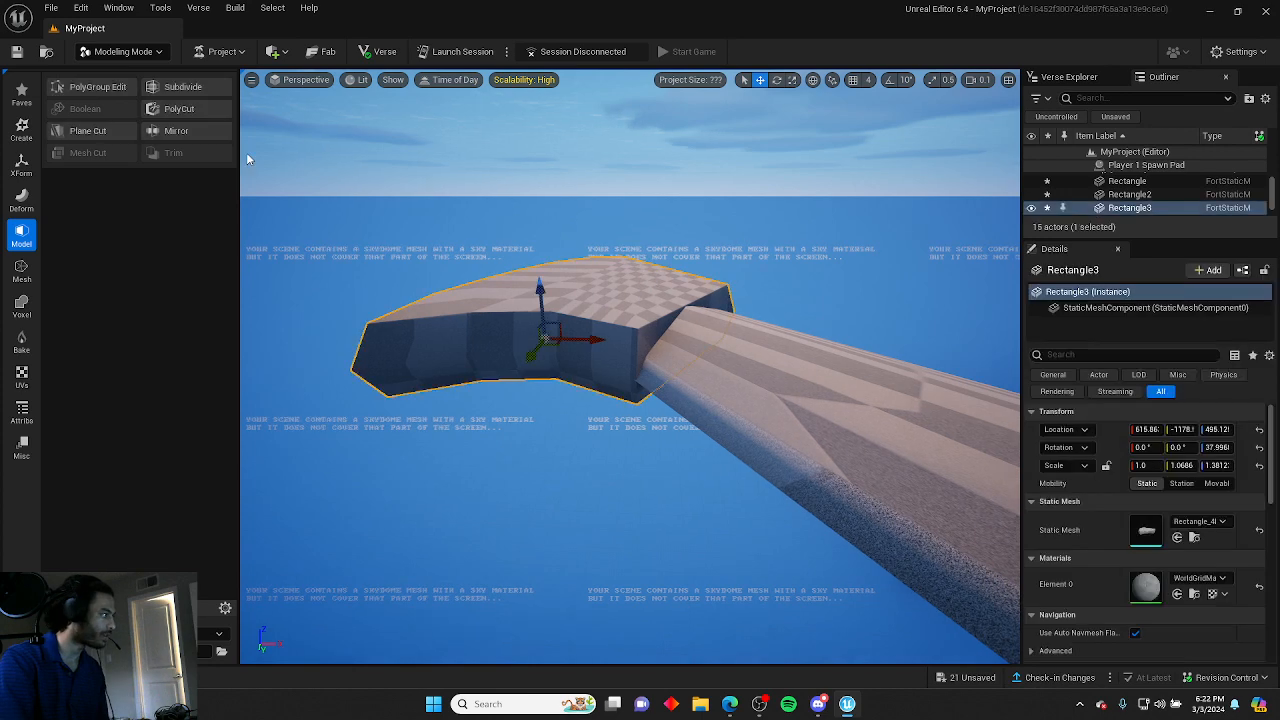
# Open PolyGroup Edit on the blade tip and lower one of its upper side edges slightly.
pyautogui.click(97, 87)
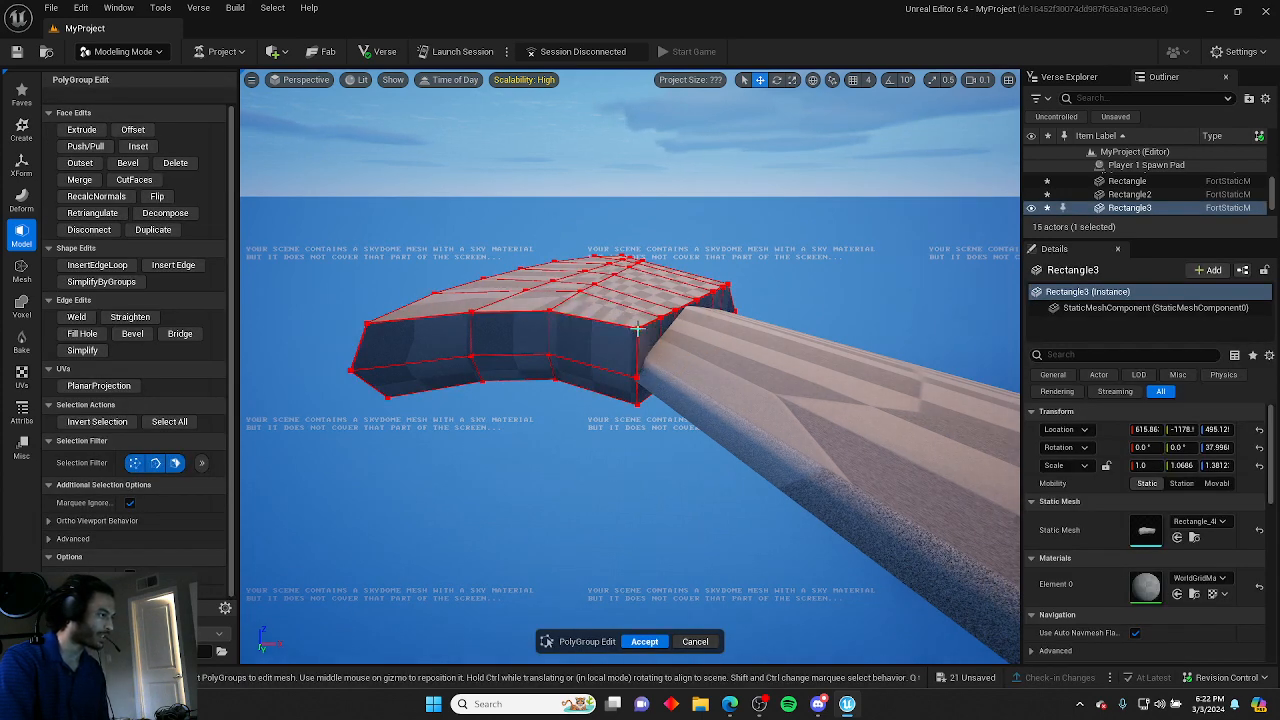
pyautogui.click(625, 283)
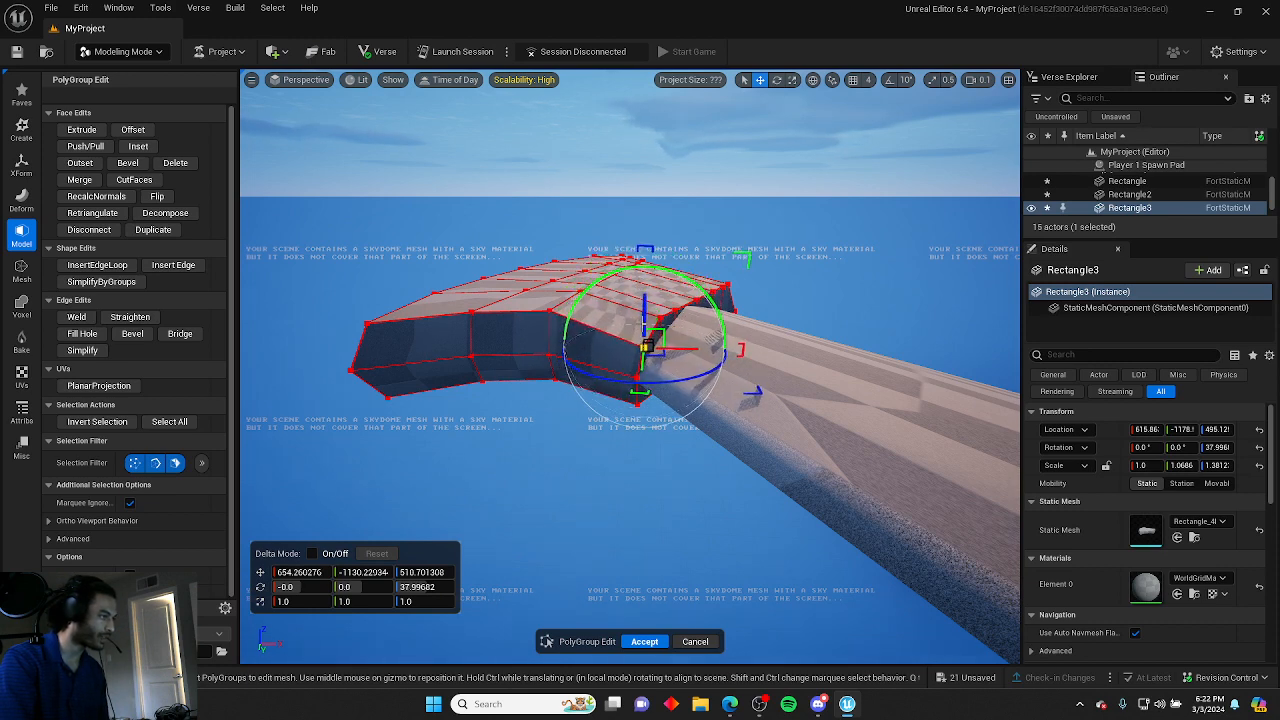
pyautogui.click(804, 284)
pyautogui.press('d')
pyautogui.moveTo(804, 284); pyautogui.dragTo(630, 299, button='right')
pyautogui.scroll(1, 804, 284)
pyautogui.press('d')
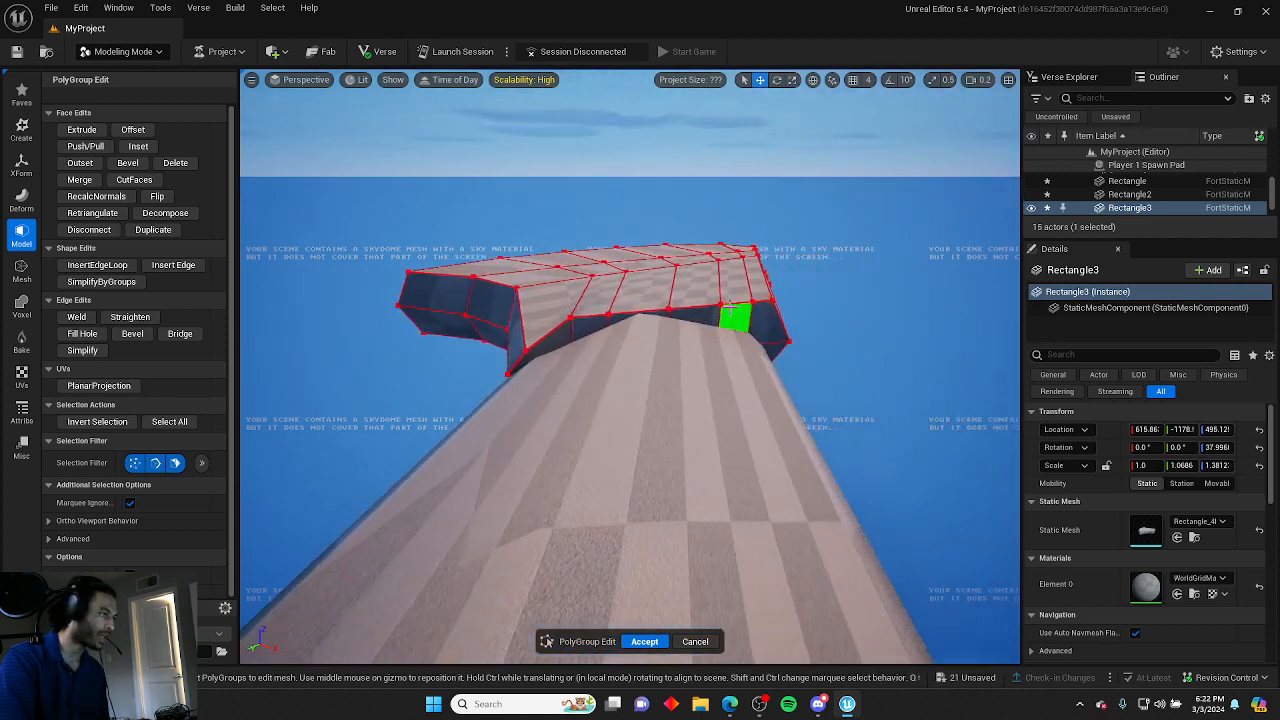
pyautogui.click(570, 318)
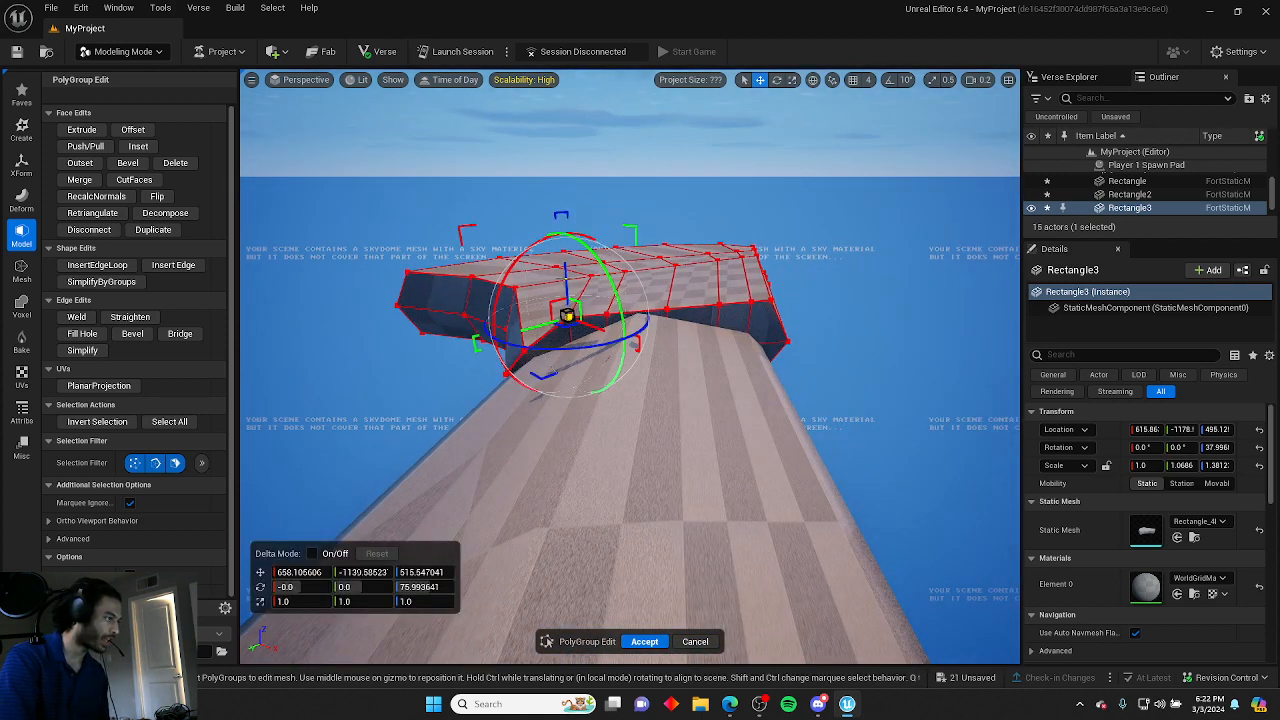
pyautogui.moveTo(566, 280); pyautogui.dragTo(567, 294)
pyautogui.click(800, 296)
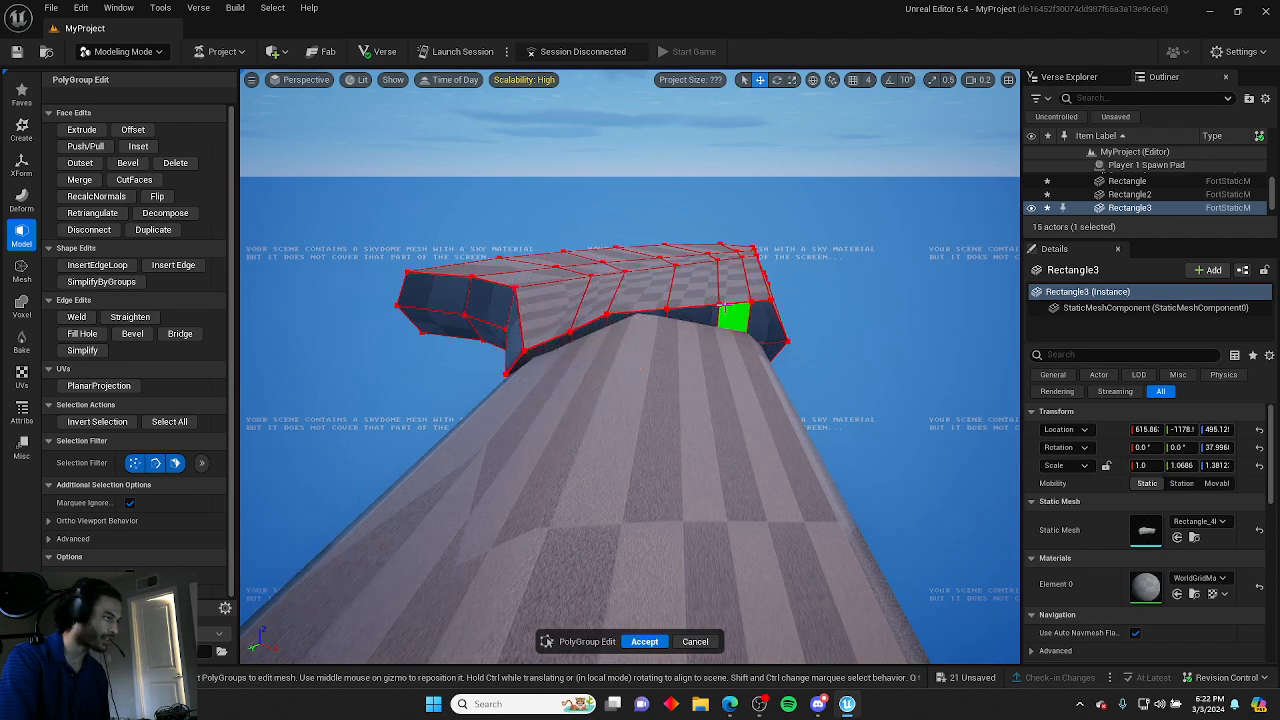
# Move the next upper edge of the blade tip down toward the blade's surface.
pyautogui.click(716, 302)
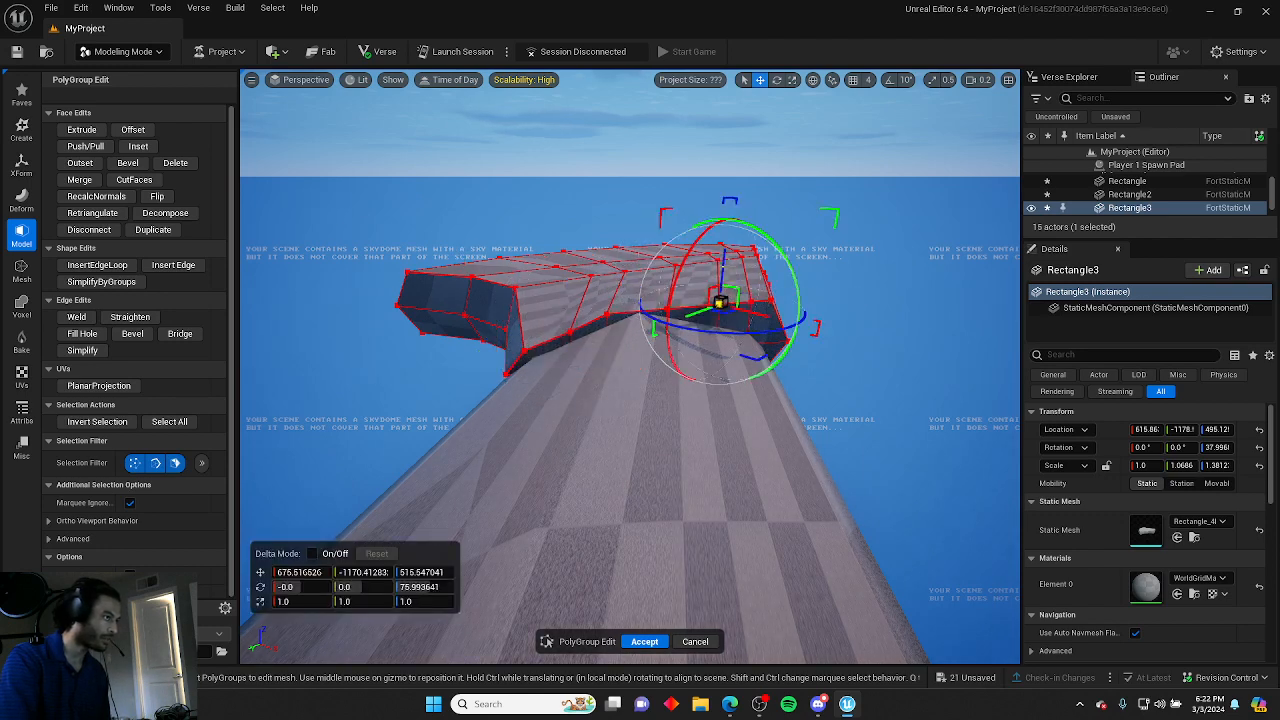
pyautogui.click(860, 278)
pyautogui.click(718, 304)
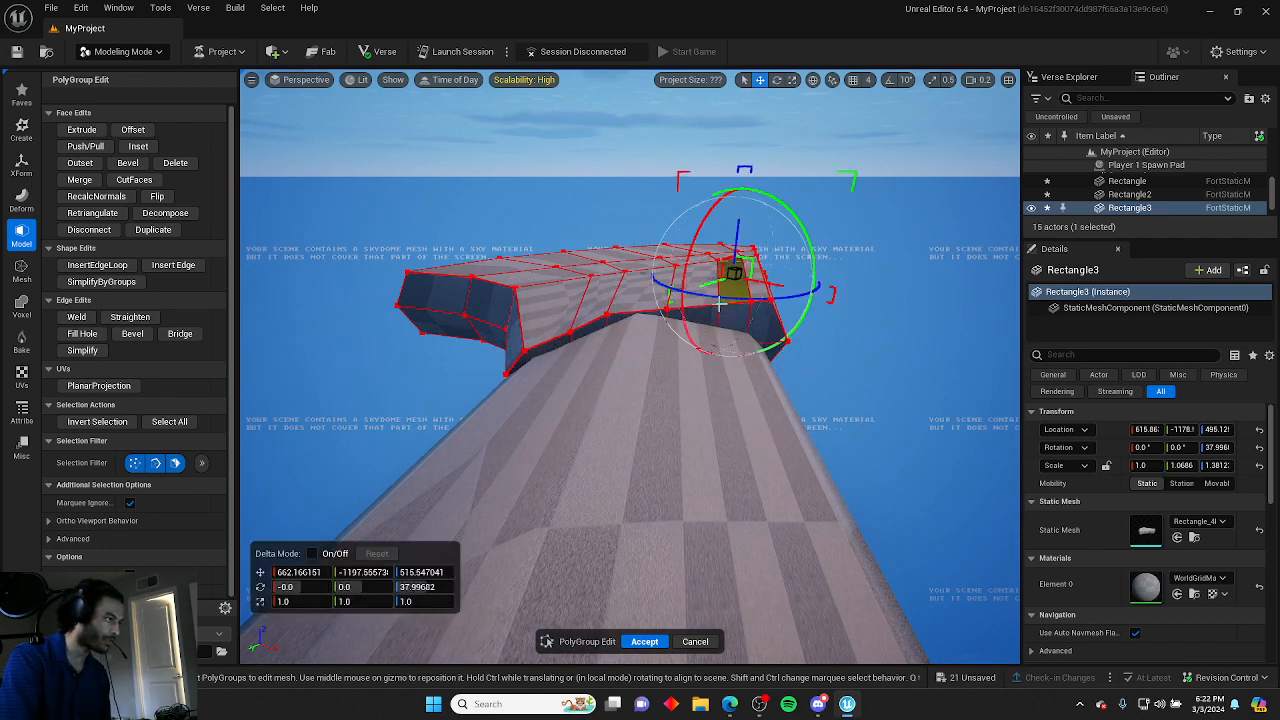
pyautogui.moveTo(734, 273); pyautogui.dragTo(718, 314, button='middle')
pyautogui.click(833, 298)
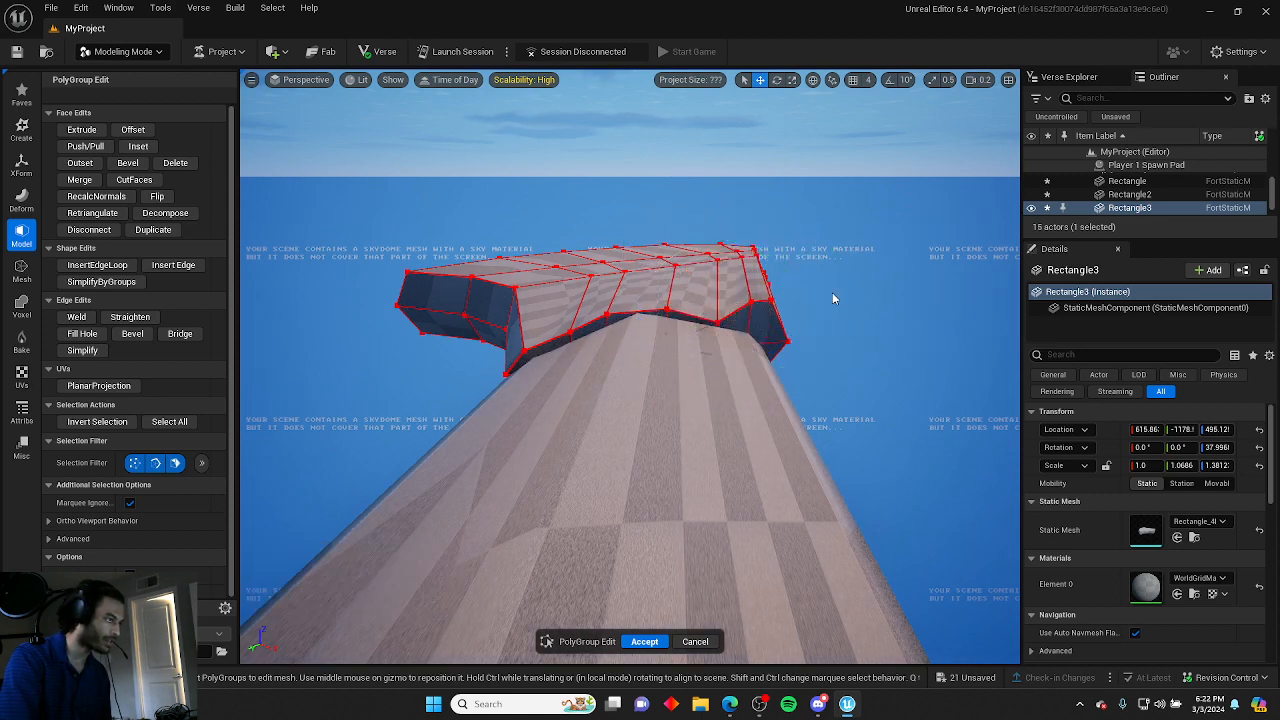
# Pull the blade tip's end edge downward to slope the tip.
pyautogui.click(752, 302)
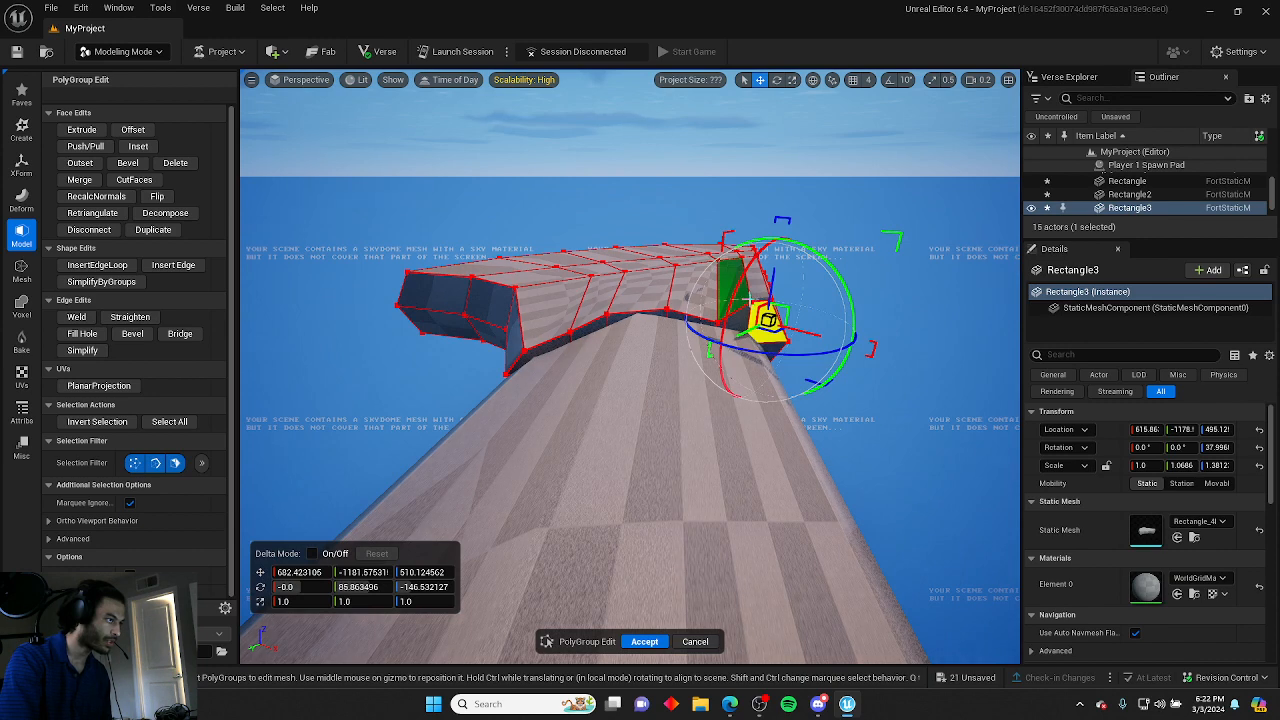
pyautogui.press('Escape')
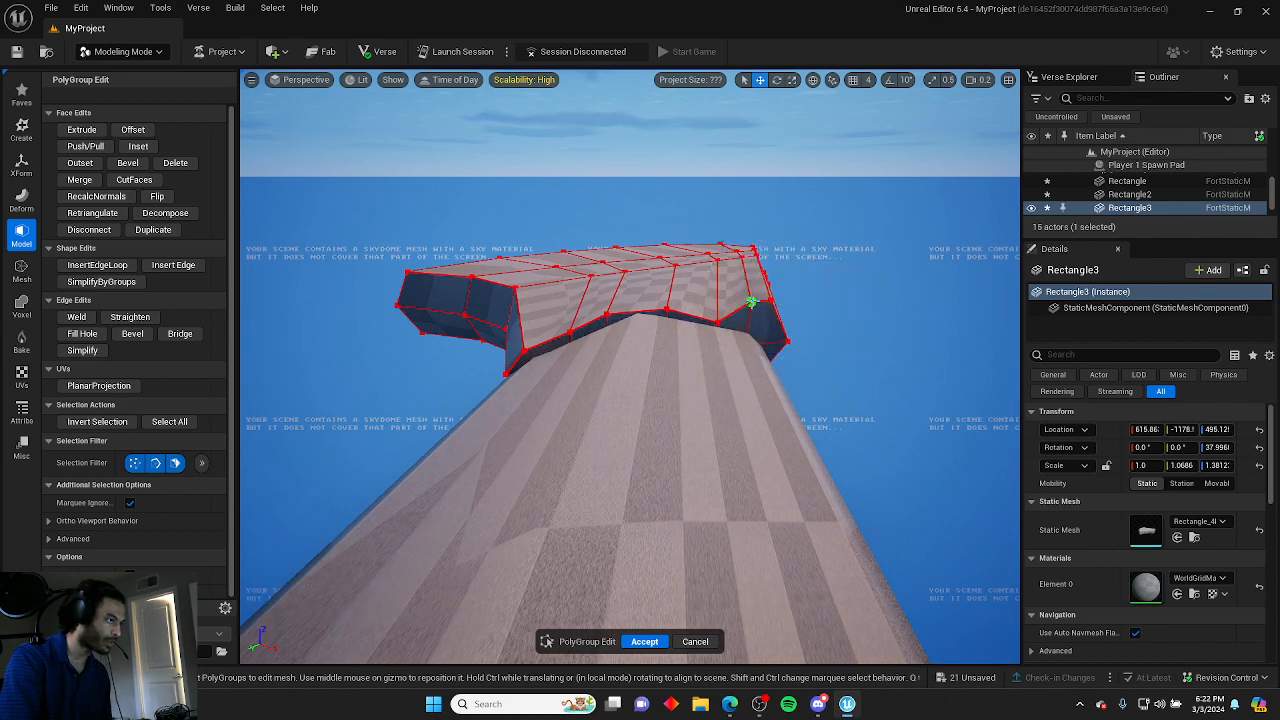
pyautogui.click(752, 302)
pyautogui.moveTo(740, 376); pyautogui.dragTo(740, 398)
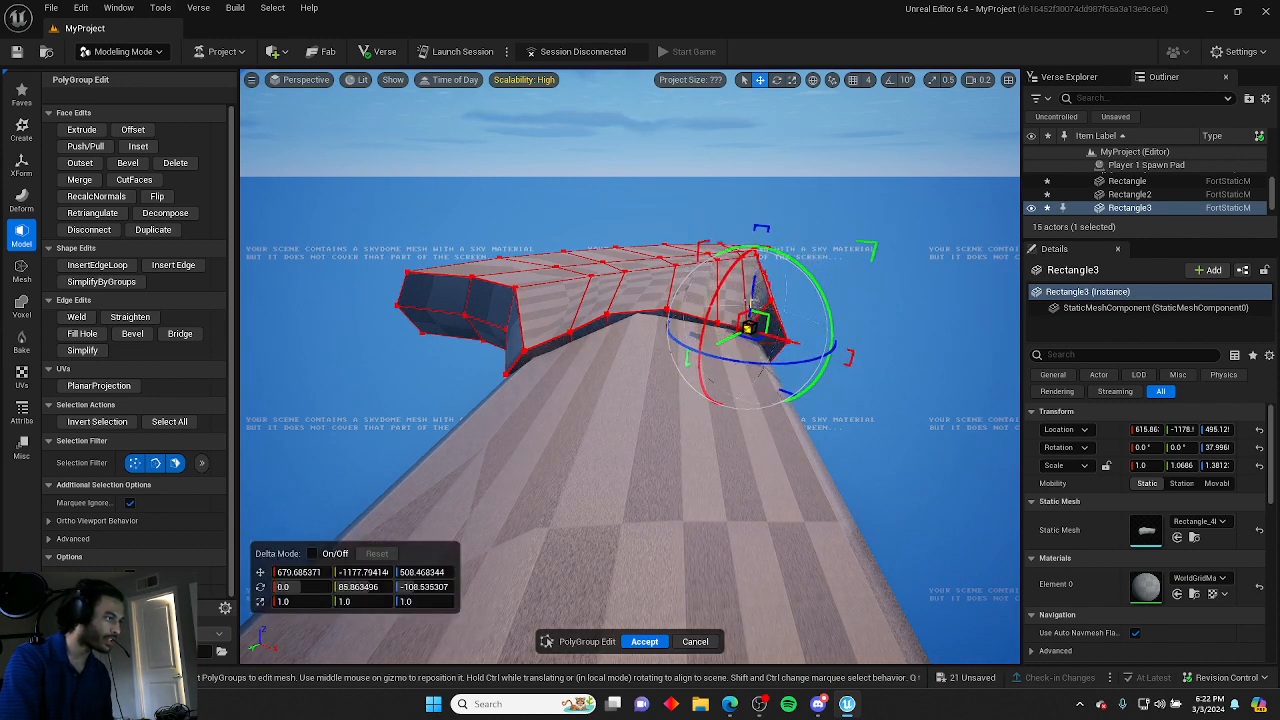
pyautogui.click(835, 297)
pyautogui.moveTo(835, 297); pyautogui.dragTo(829, 302, button='right')
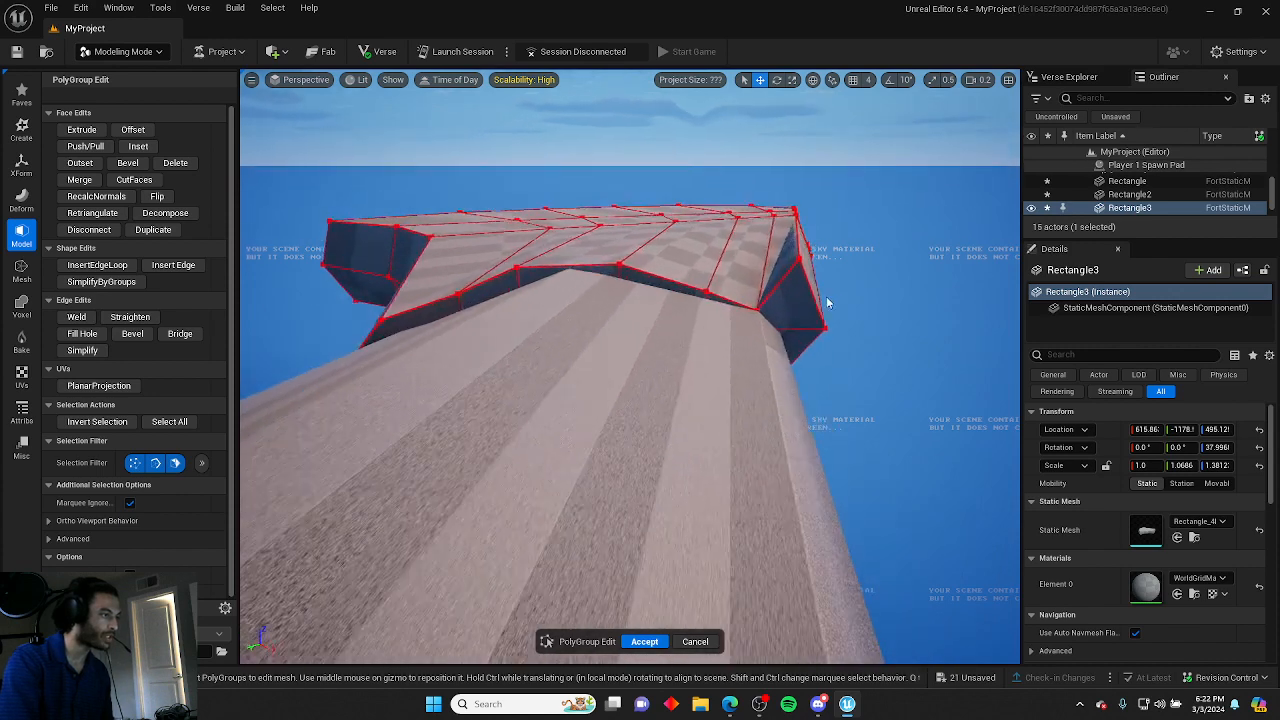
# Drag the blade tip's outer corner edge down and inward to taper the point.
pyautogui.click(800, 258)
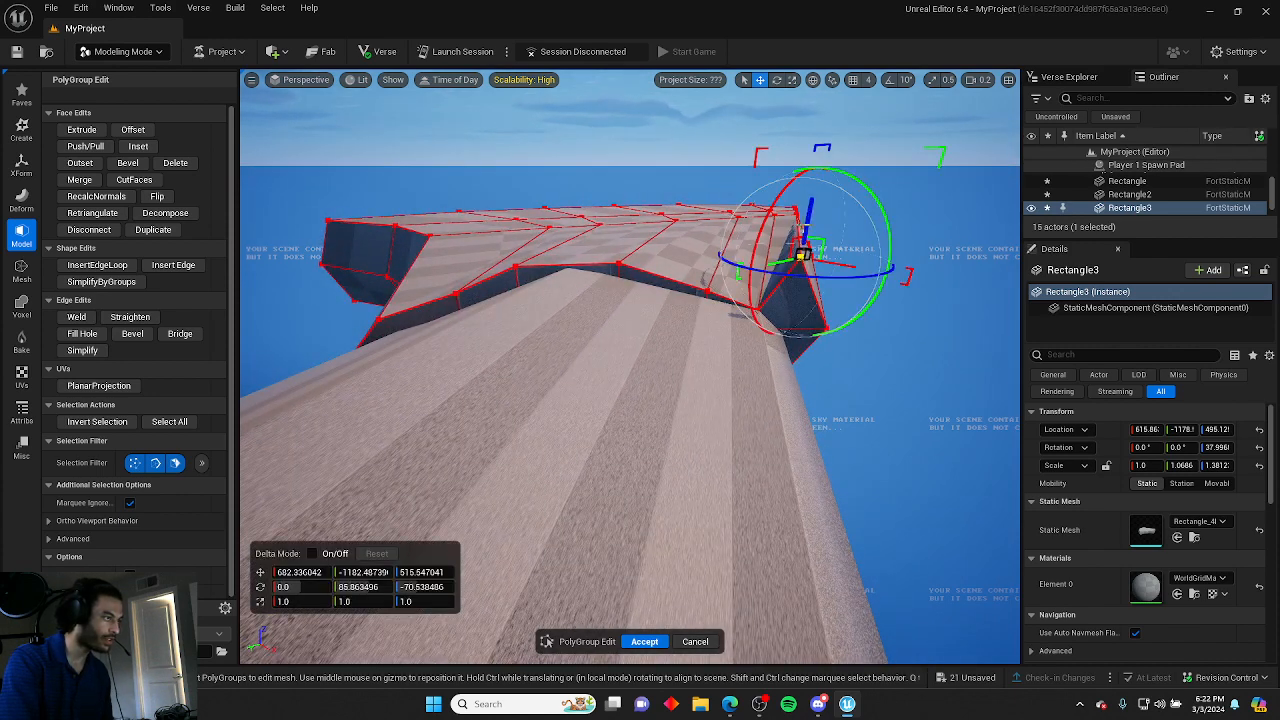
pyautogui.moveTo(778, 262); pyautogui.dragTo(790, 313)
pyautogui.click(880, 290)
pyautogui.moveTo(880, 290); pyautogui.dragTo(886, 299, button='right')
pyautogui.click(778, 278)
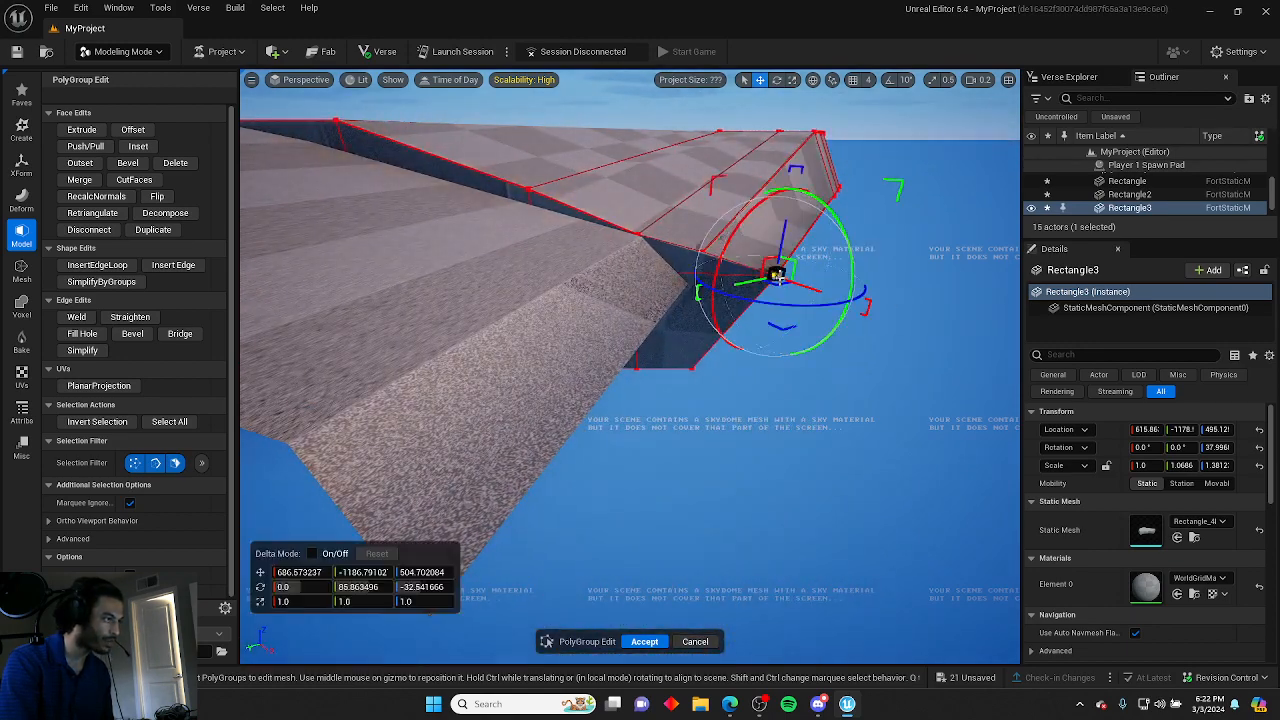
pyautogui.moveTo(800, 285); pyautogui.dragTo(680, 301)
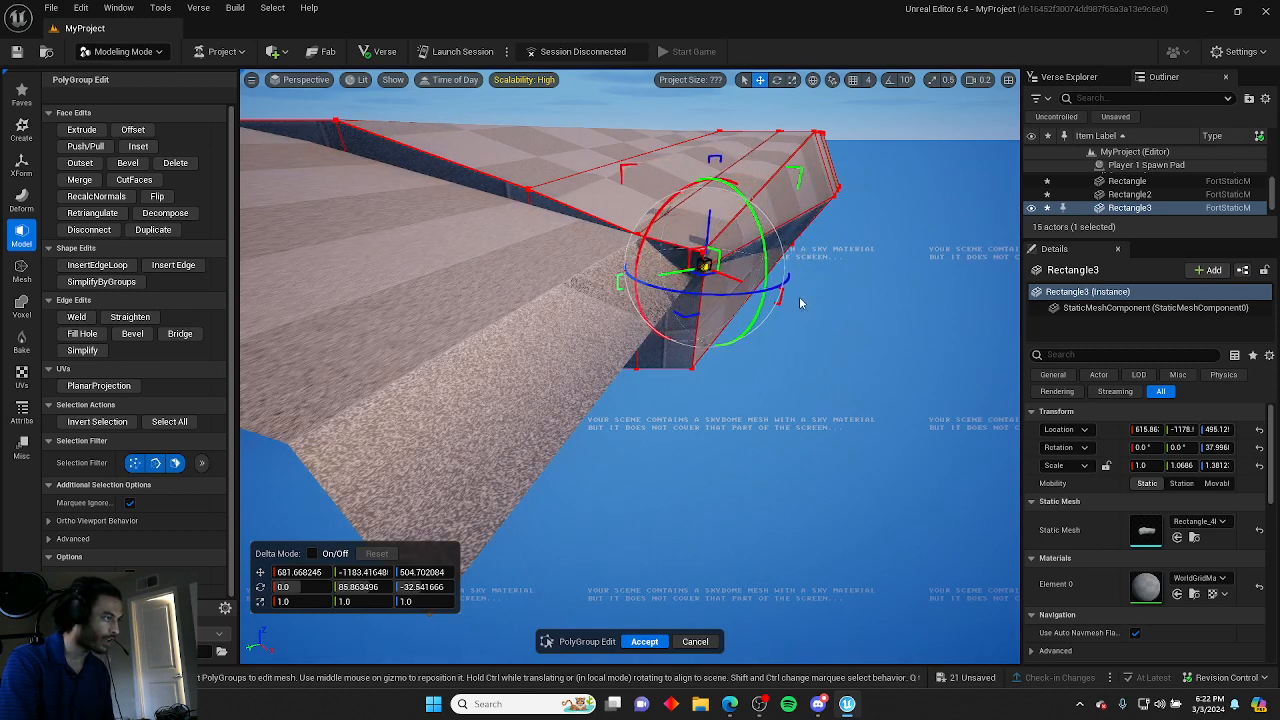
pyautogui.click(784, 350)
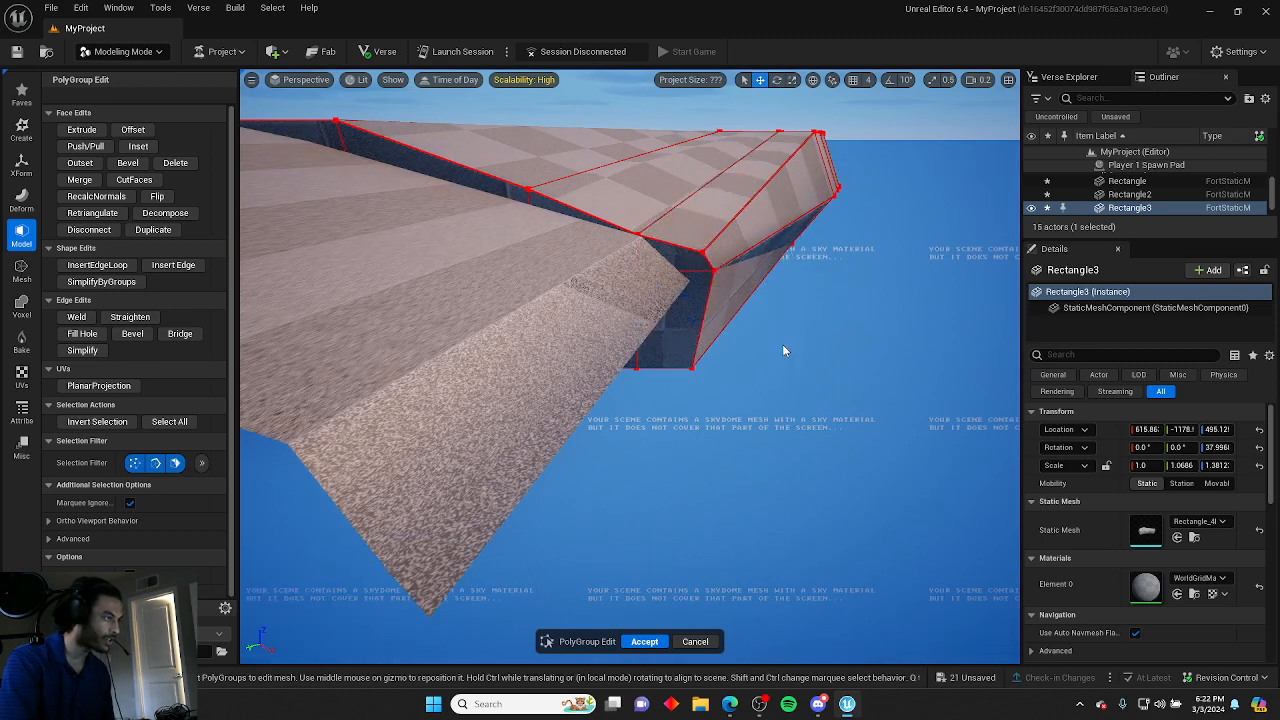
# Raise a lower vertex on the underside of the blade tip to tighten its edge.
pyautogui.click(693, 371)
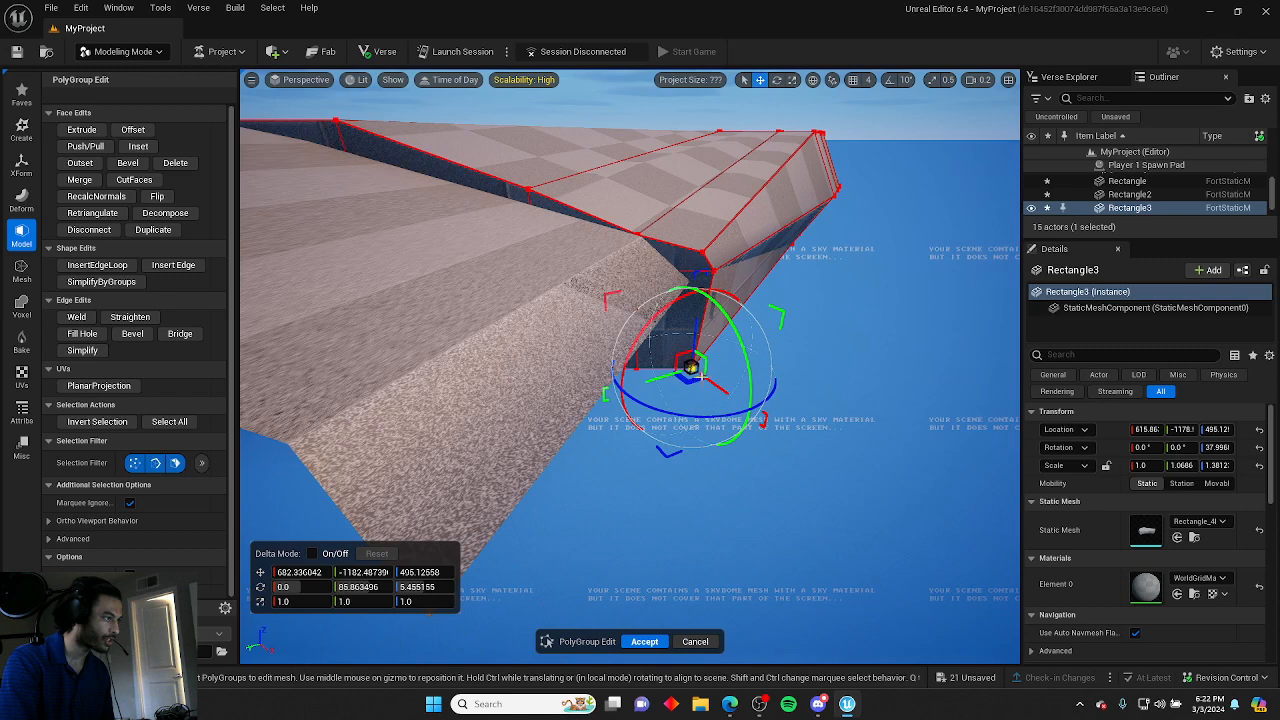
pyautogui.click(687, 320)
pyautogui.click(686, 365)
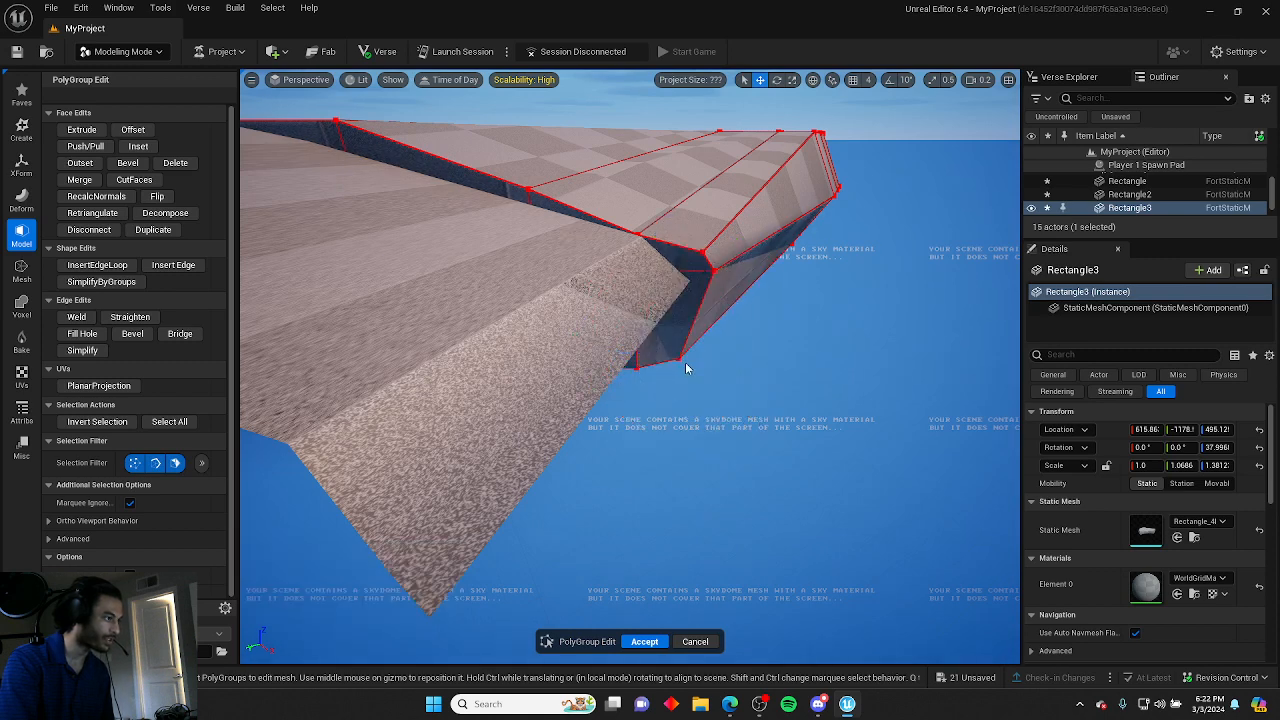
pyautogui.click(678, 358)
pyautogui.moveTo(683, 323); pyautogui.dragTo(683, 303)
pyautogui.click(803, 340)
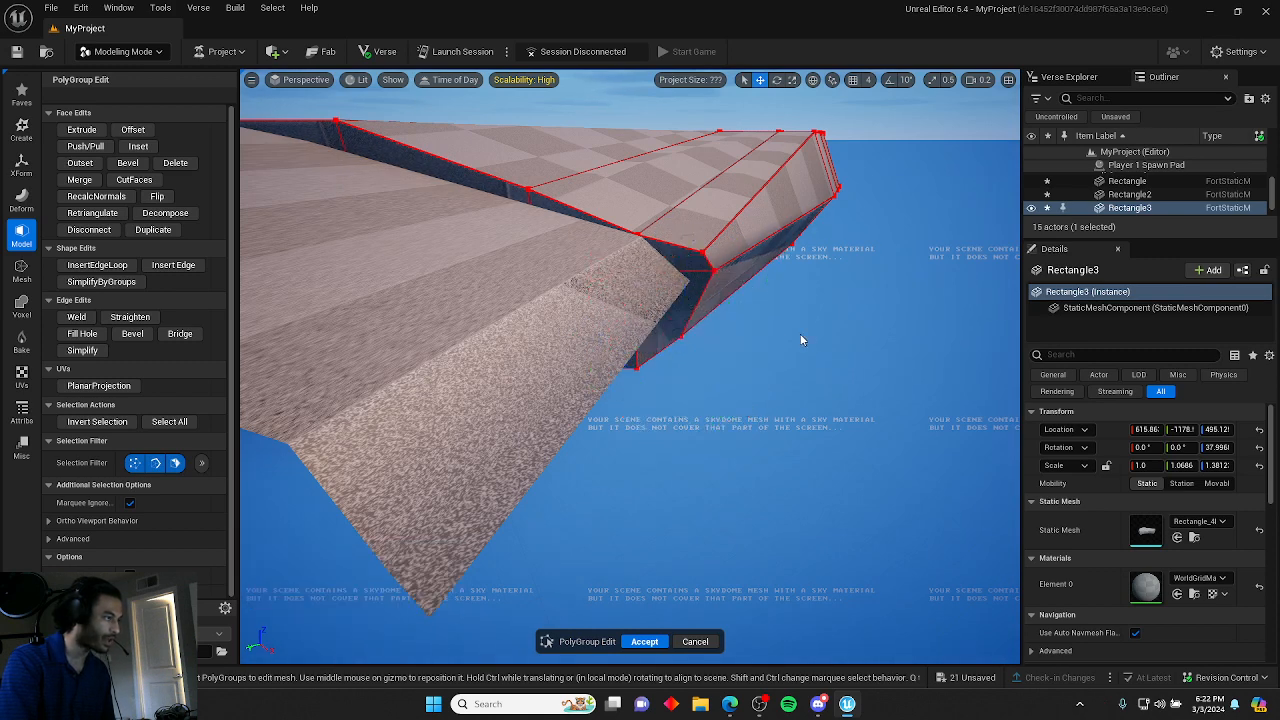
pyautogui.moveTo(803, 340); pyautogui.dragTo(685, 315, button='right')
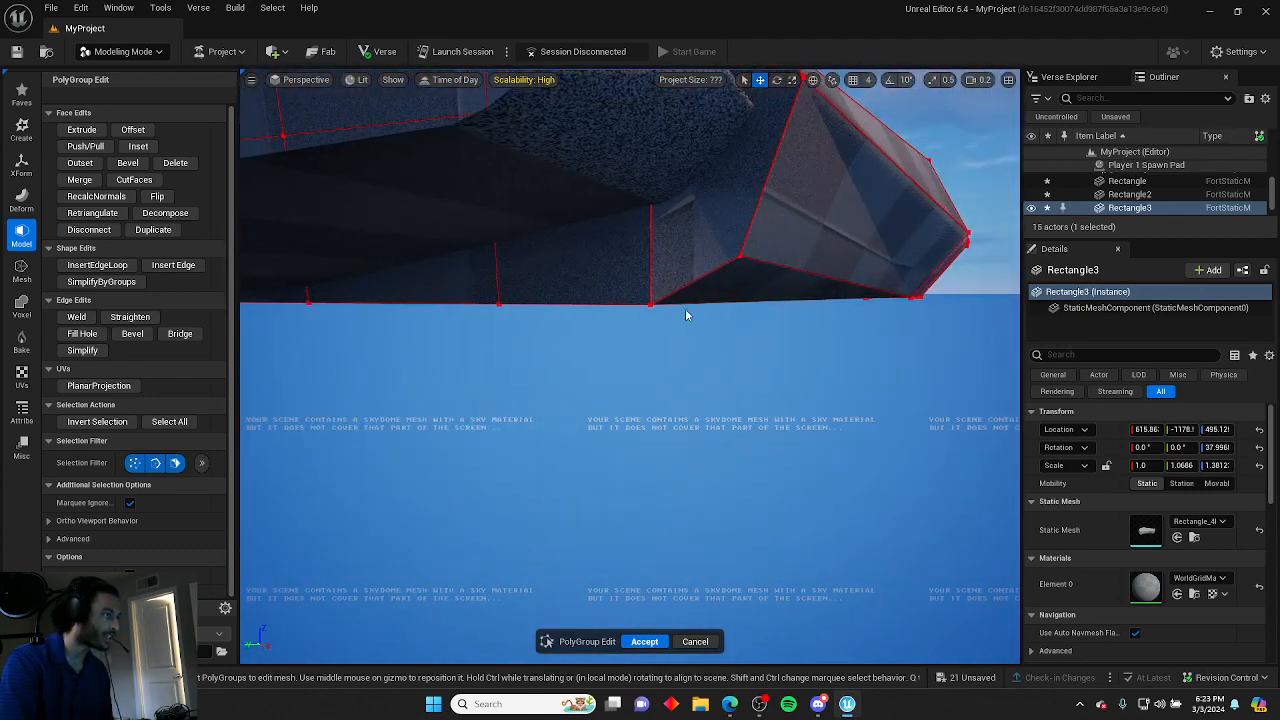
# Raise the blade tip's bottom edge slightly and accept the PolyGroup edits.
pyautogui.click(650, 303)
pyautogui.moveTo(653, 260); pyautogui.dragTo(649, 245)
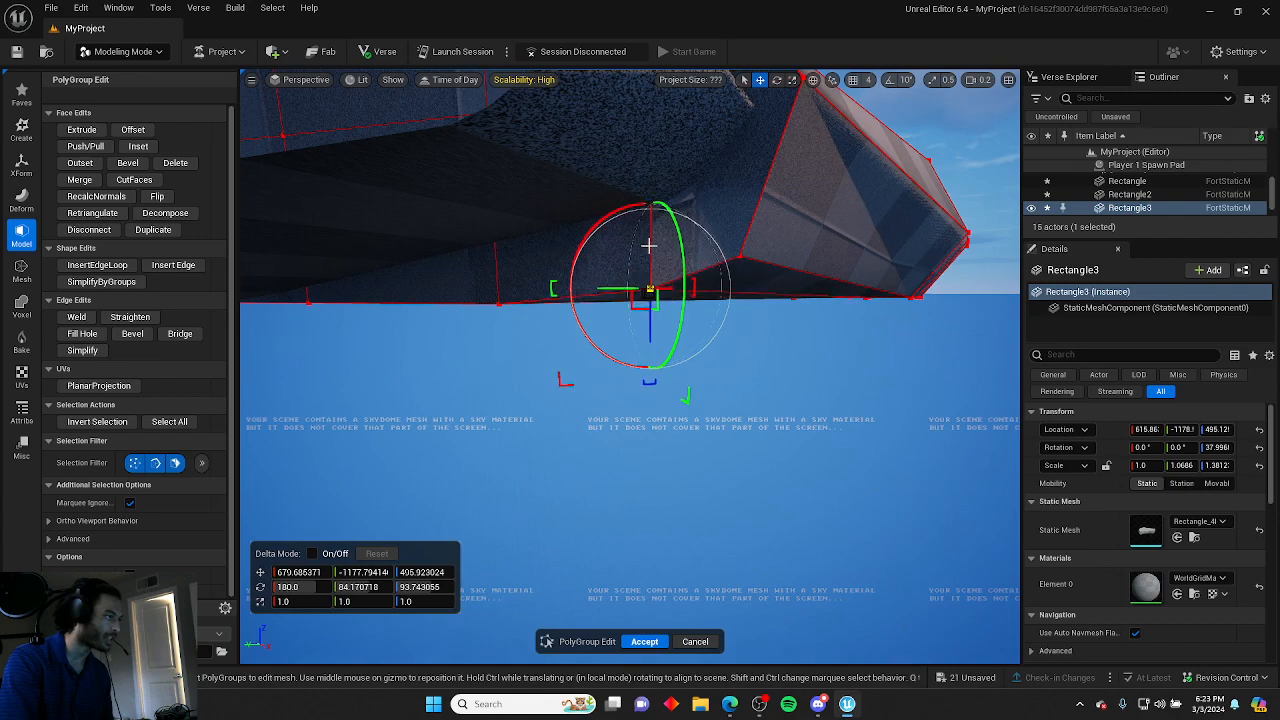
pyautogui.click(686, 368)
pyautogui.moveTo(686, 368); pyautogui.dragTo(566, 457, button='right')
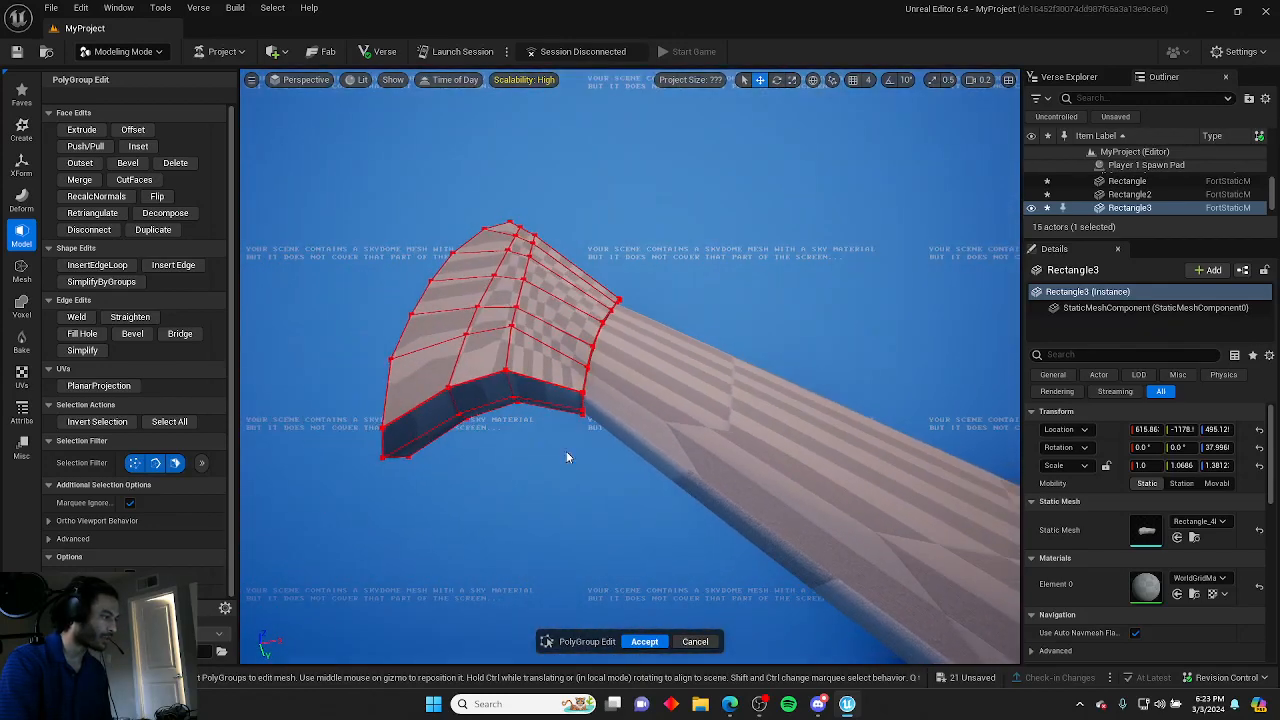
pyautogui.click(636, 638)
# Inspect the finished sword from several angles.
pyautogui.moveTo(566, 616); pyautogui.dragTo(618, 624, button='right')
pyautogui.click(569, 609)
pyautogui.scroll(1, 598, 586)
pyautogui.moveTo(630, 366); pyautogui.dragTo(965, 296, button='right')
pyautogui.press('s')
pyautogui.scroll(1, 630, 366)
pyautogui.press('a')
pyautogui.press('w')
pyautogui.press('a')
pyautogui.scroll(1, 734, 437)
pyautogui.scroll(-1, 734, 437)
pyautogui.scroll(5, 1145, 210)
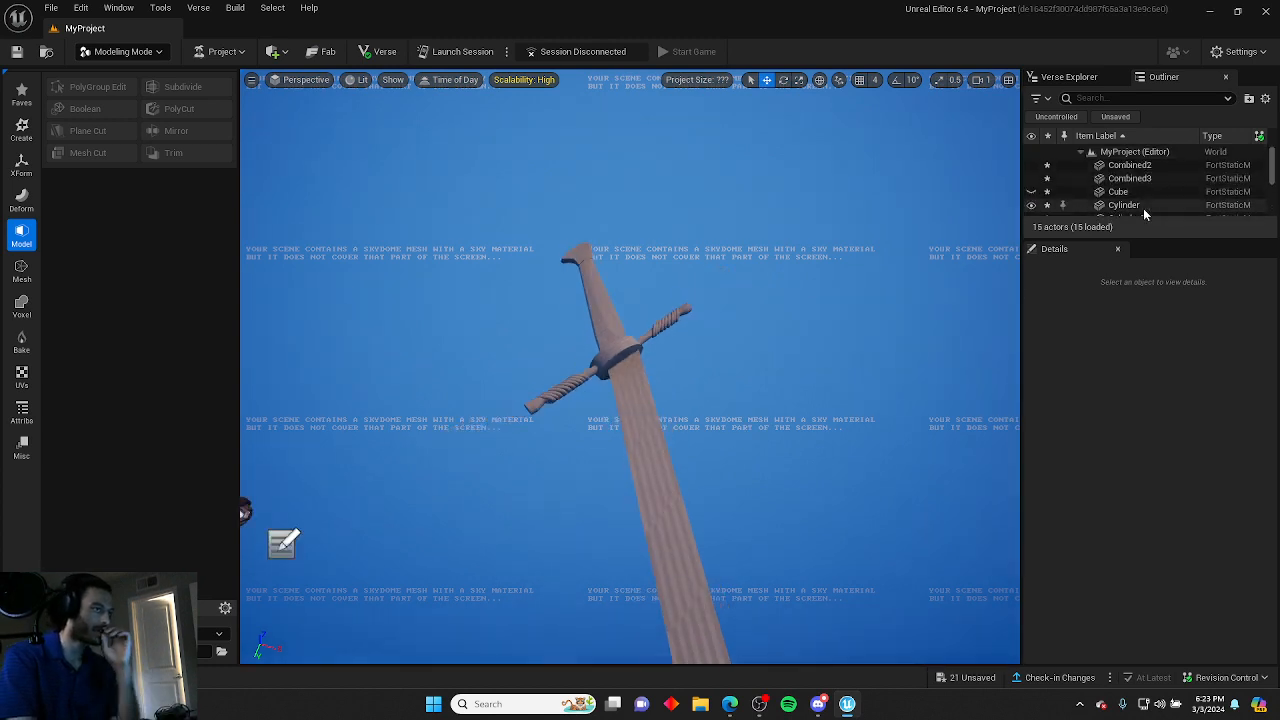
pyautogui.moveTo(497, 220); pyautogui.dragTo(481, 222, button='right')
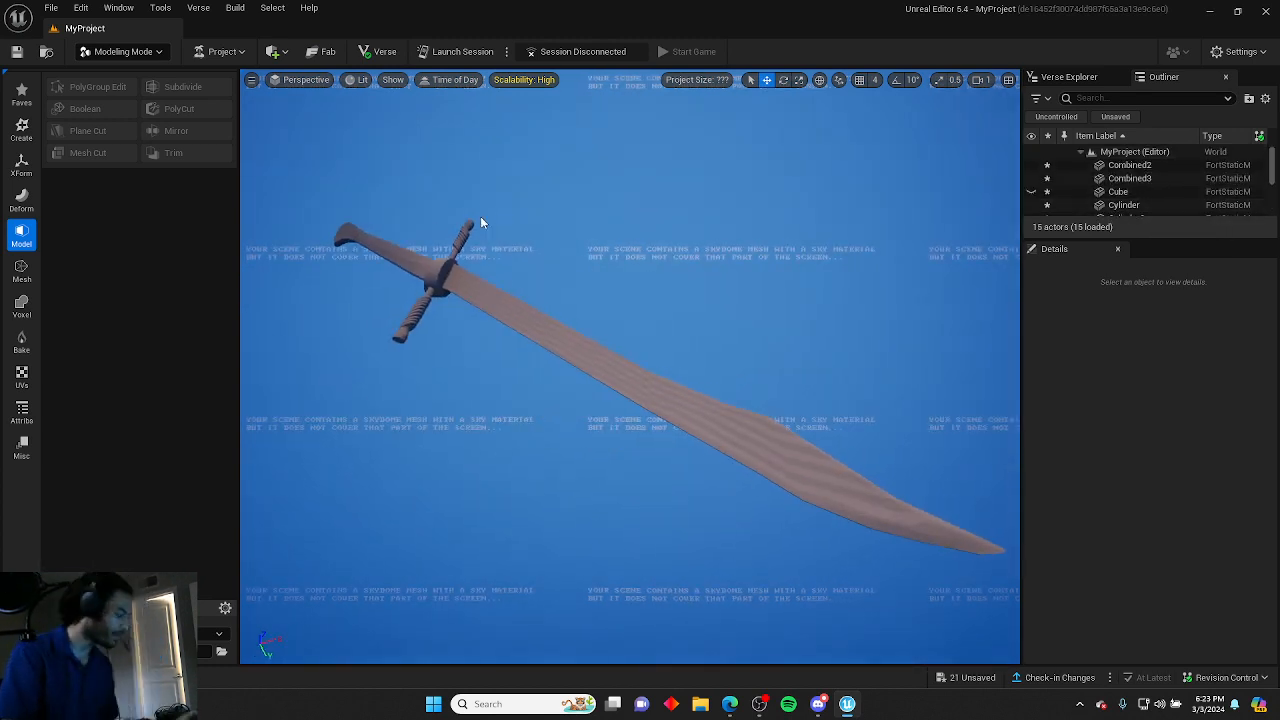
pyautogui.moveTo(305, 138); pyautogui.dragTo(1048, 651)
pyautogui.rightClick(784, 455)
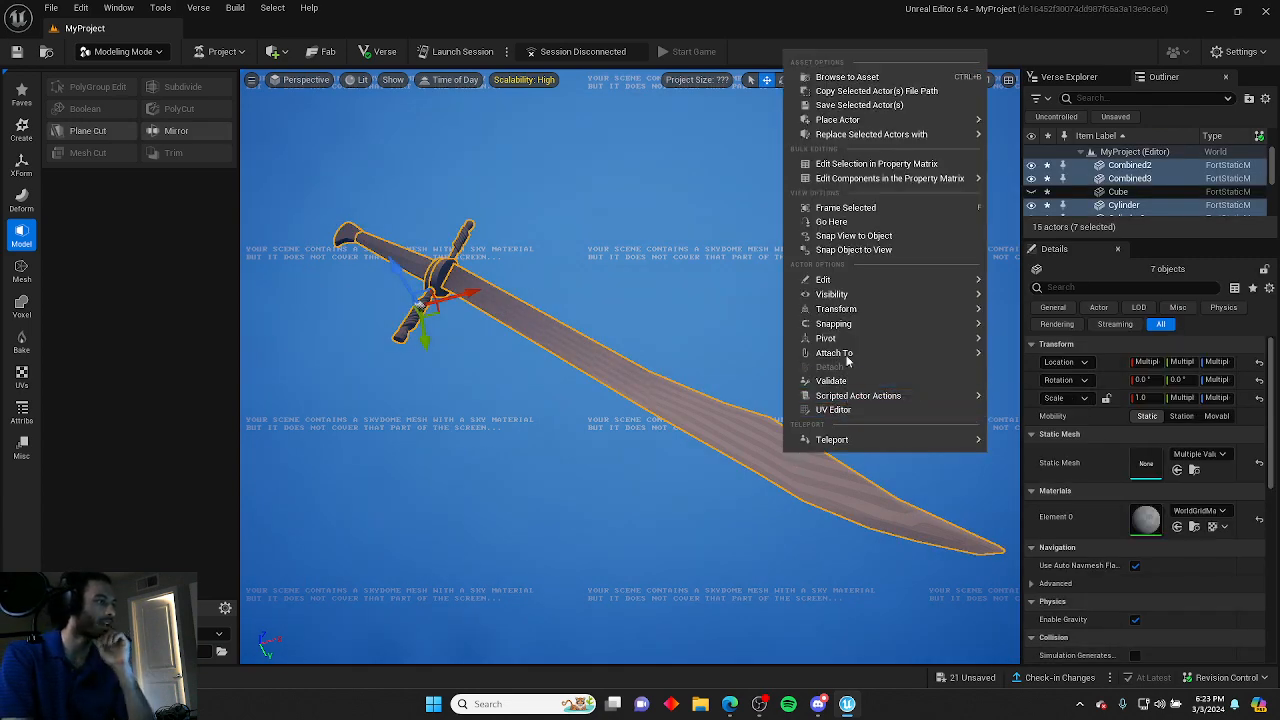
pyautogui.moveTo(898, 323)
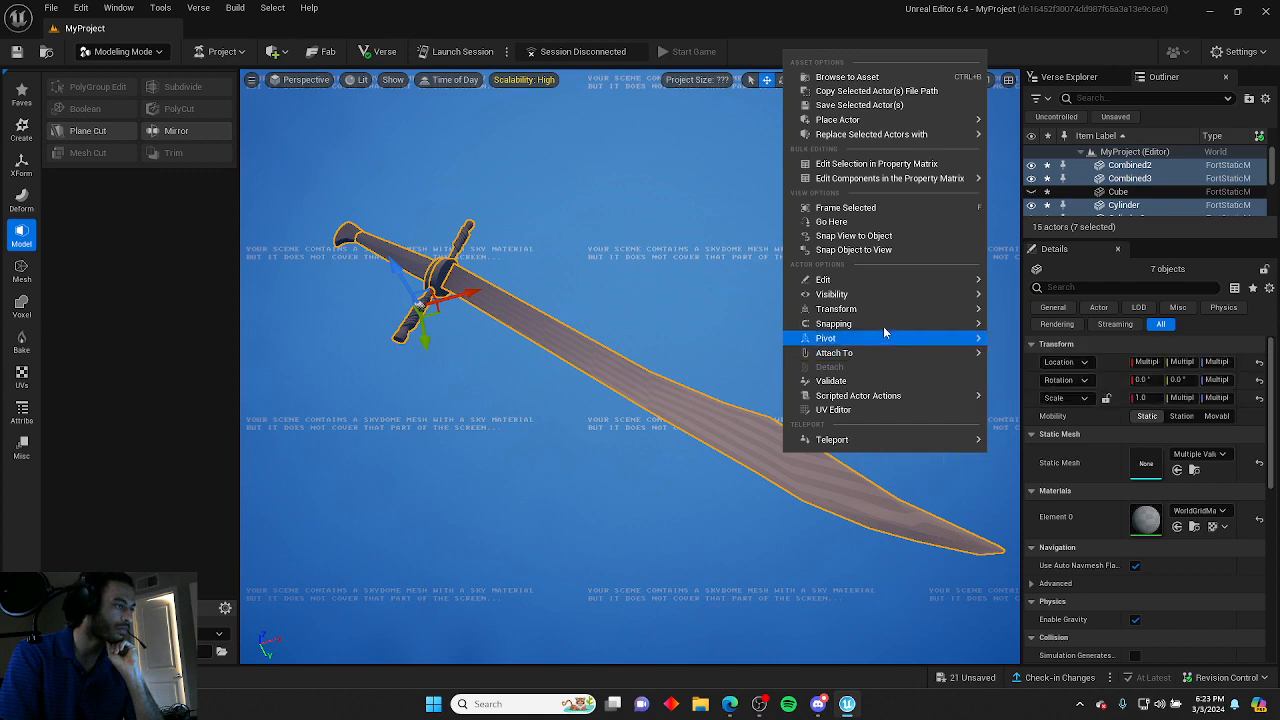
pyautogui.moveTo(872, 286)
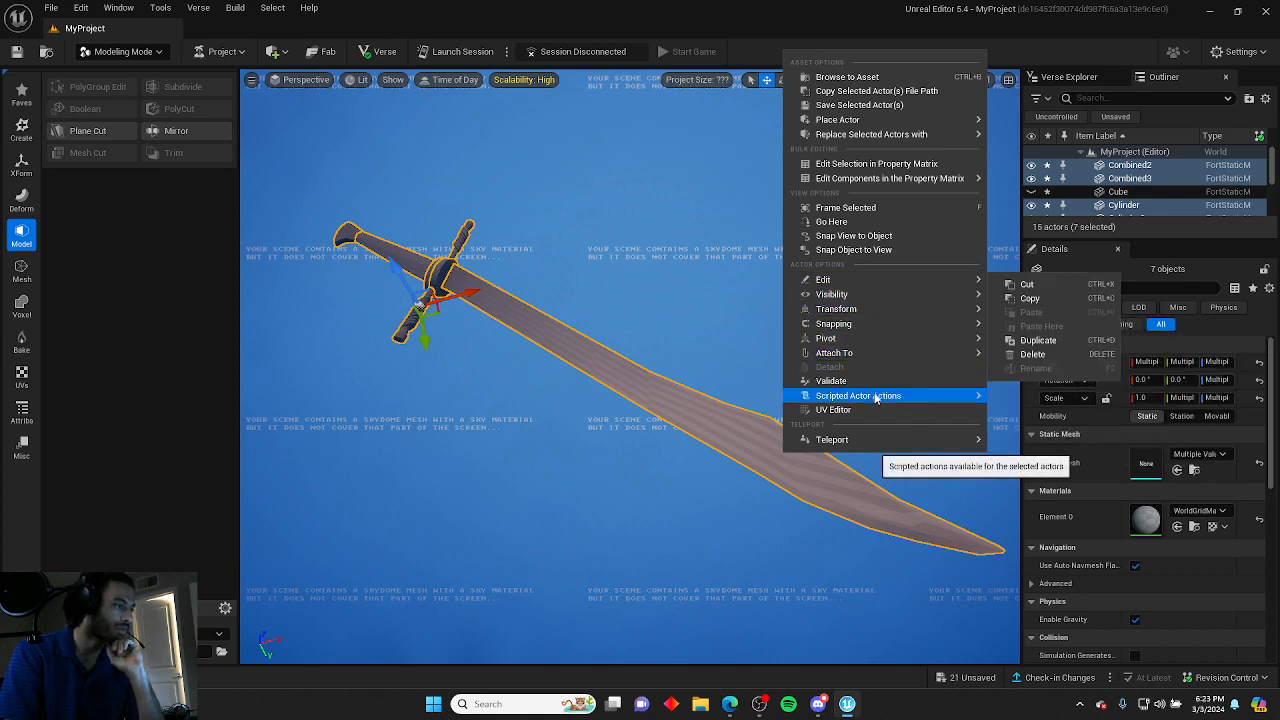
pyautogui.click(651, 290)
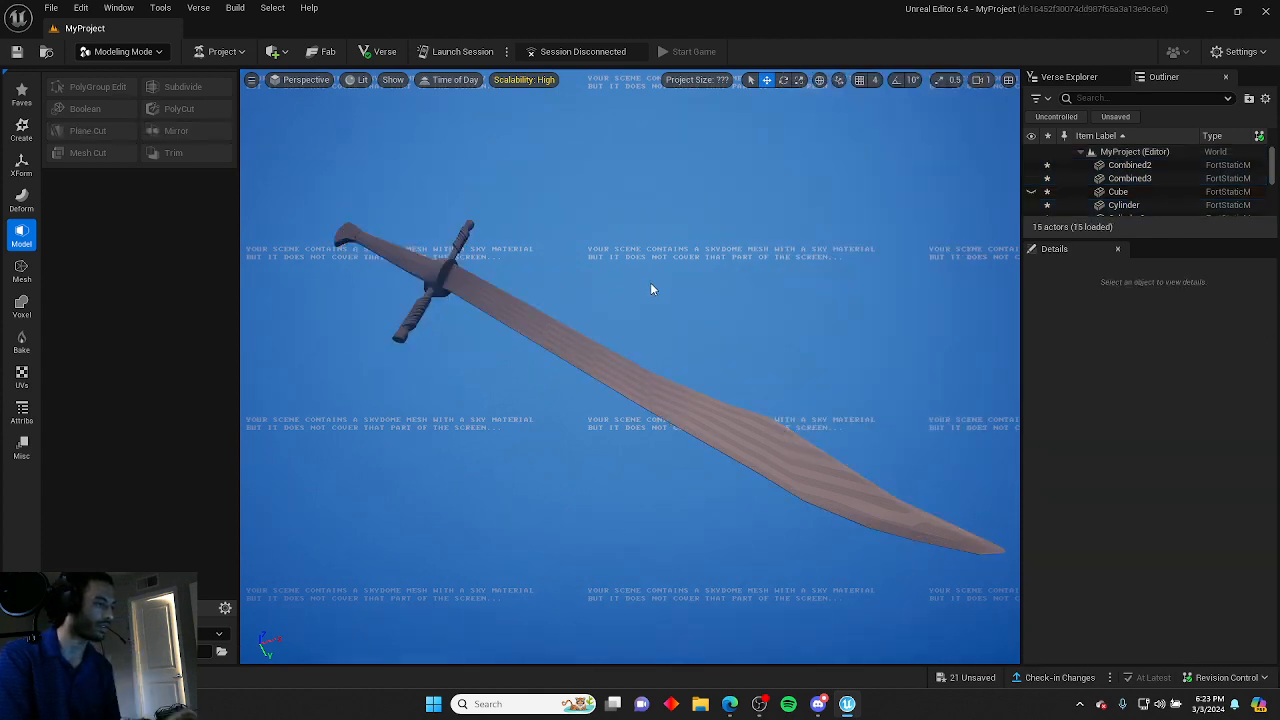
# Switch to Selection Mode, select all sword parts and group them into a single group actor.
pyautogui.click(136, 47)
pyautogui.click(130, 73)
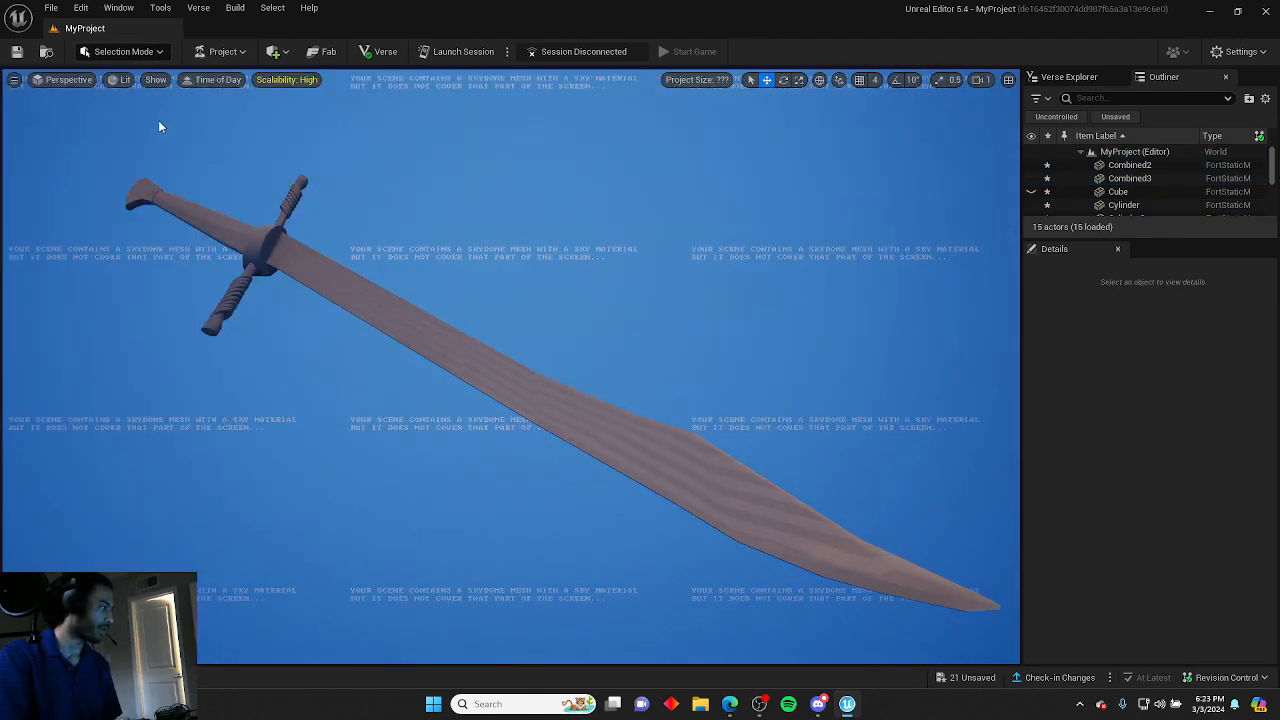
pyautogui.moveTo(96, 133); pyautogui.dragTo(773, 566)
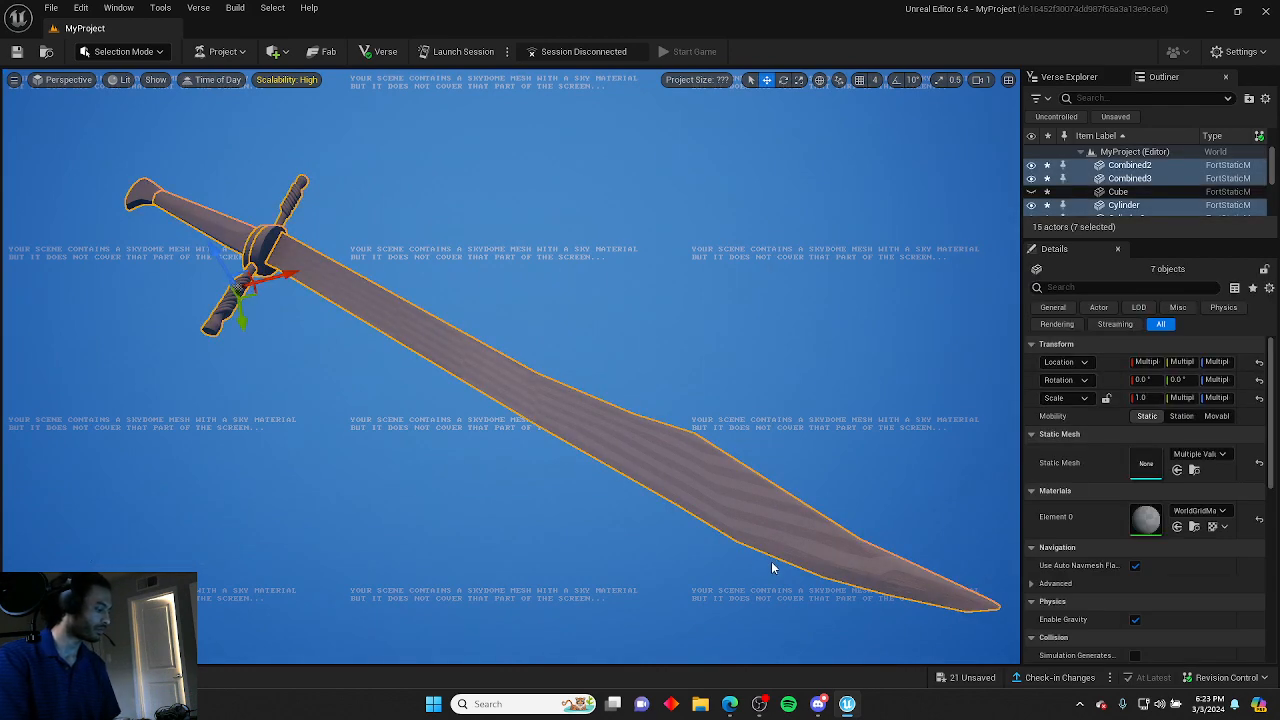
pyautogui.hotkey('ctrl', 'g')
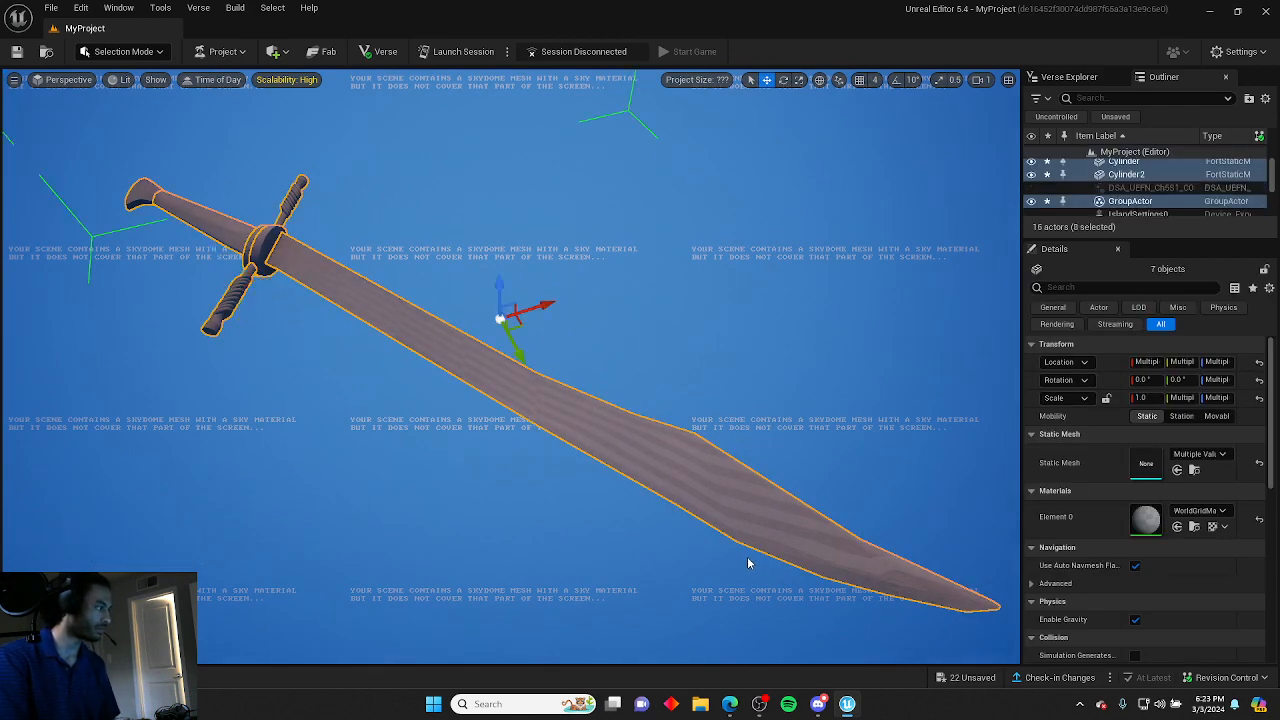
pyautogui.click(742, 311)
pyautogui.click(1156, 202)
pyautogui.rightClick(1158, 203)
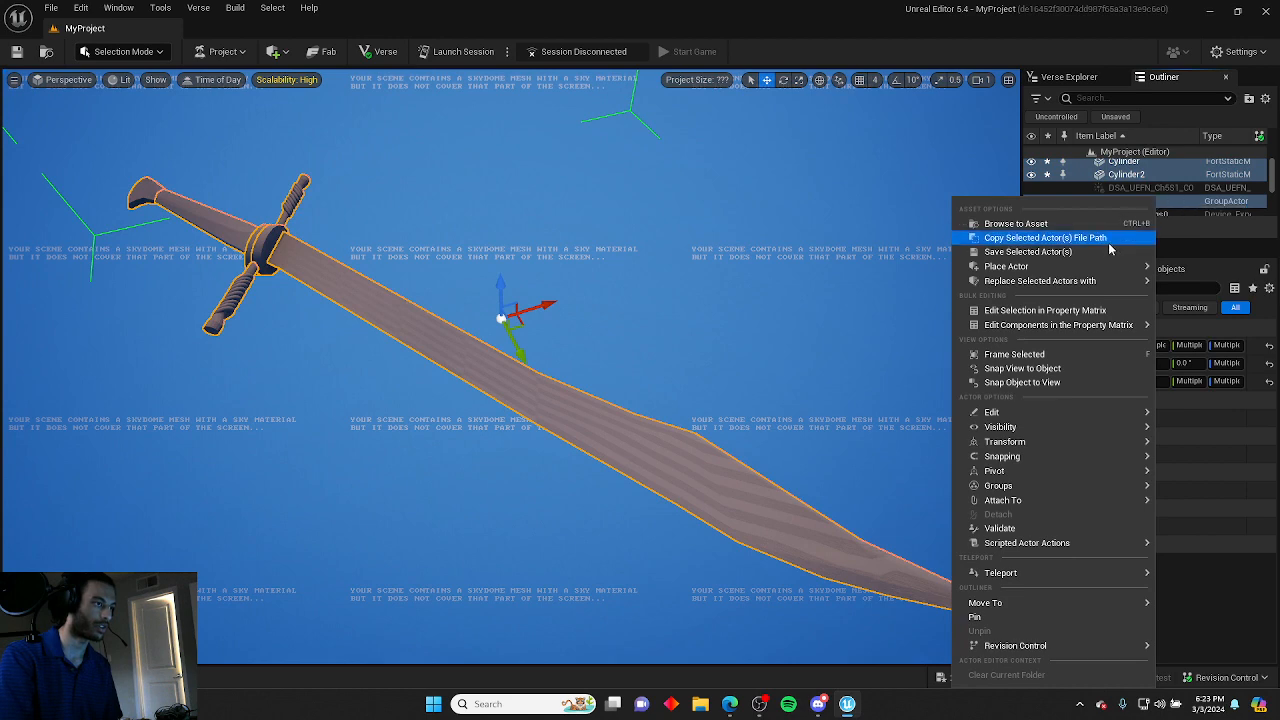
pyautogui.click(949, 251)
pyautogui.click(1136, 201)
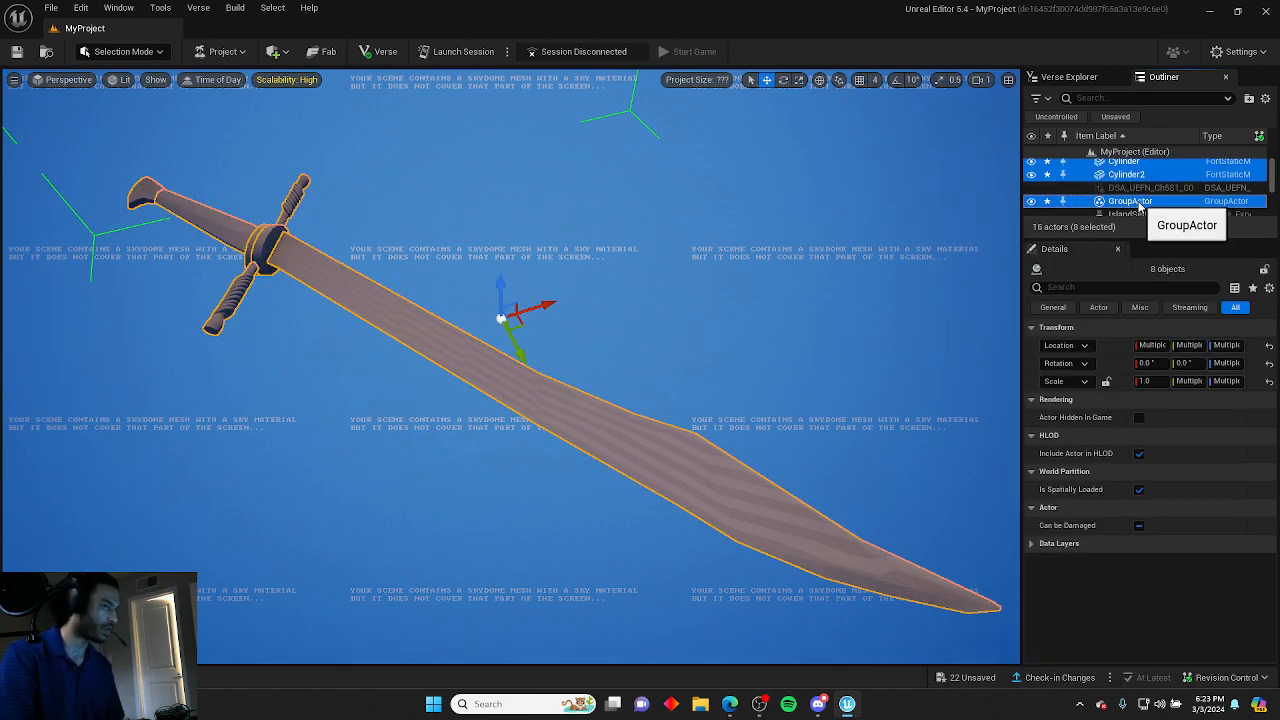
# Unhide the reference image cube beside the sword.
pyautogui.moveTo(546, 304); pyautogui.dragTo(636, 288)
pyautogui.click(780, 226)
pyautogui.press('s')
pyautogui.moveTo(780, 226); pyautogui.dragTo(812, 218, button='right')
pyautogui.scroll(2, 1122, 182)
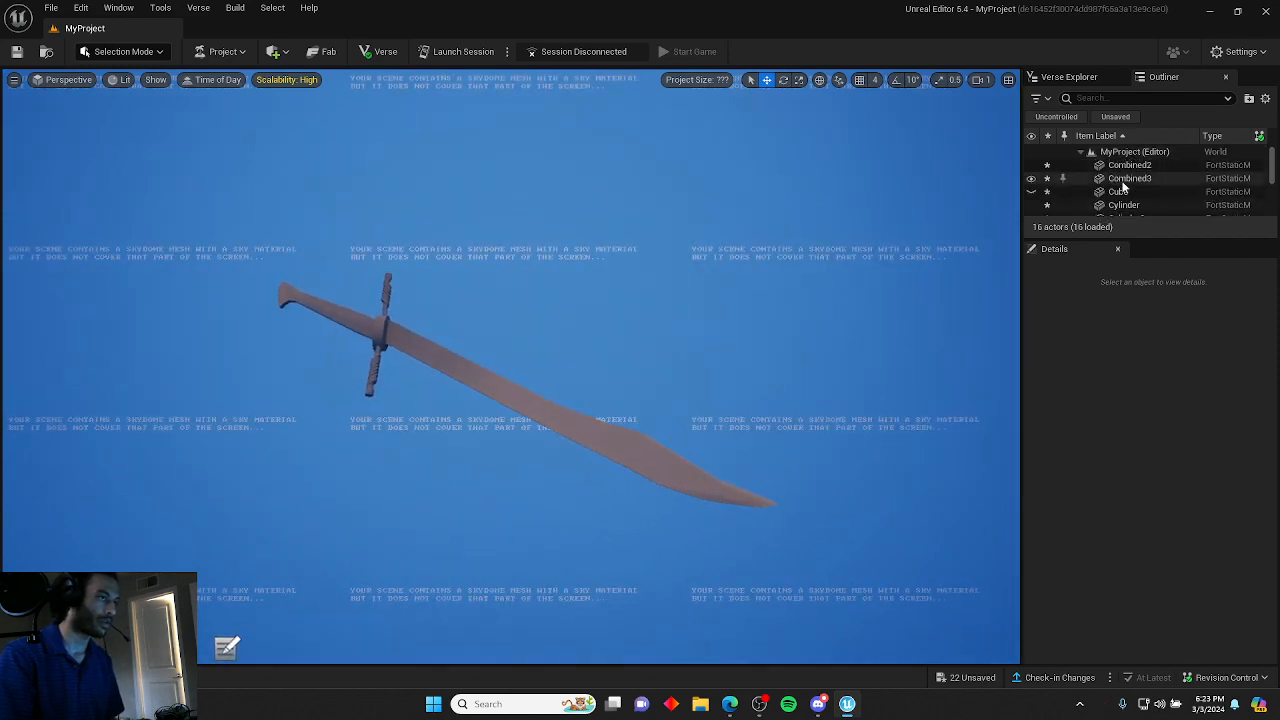
pyautogui.click(1130, 193)
pyautogui.click(1032, 192)
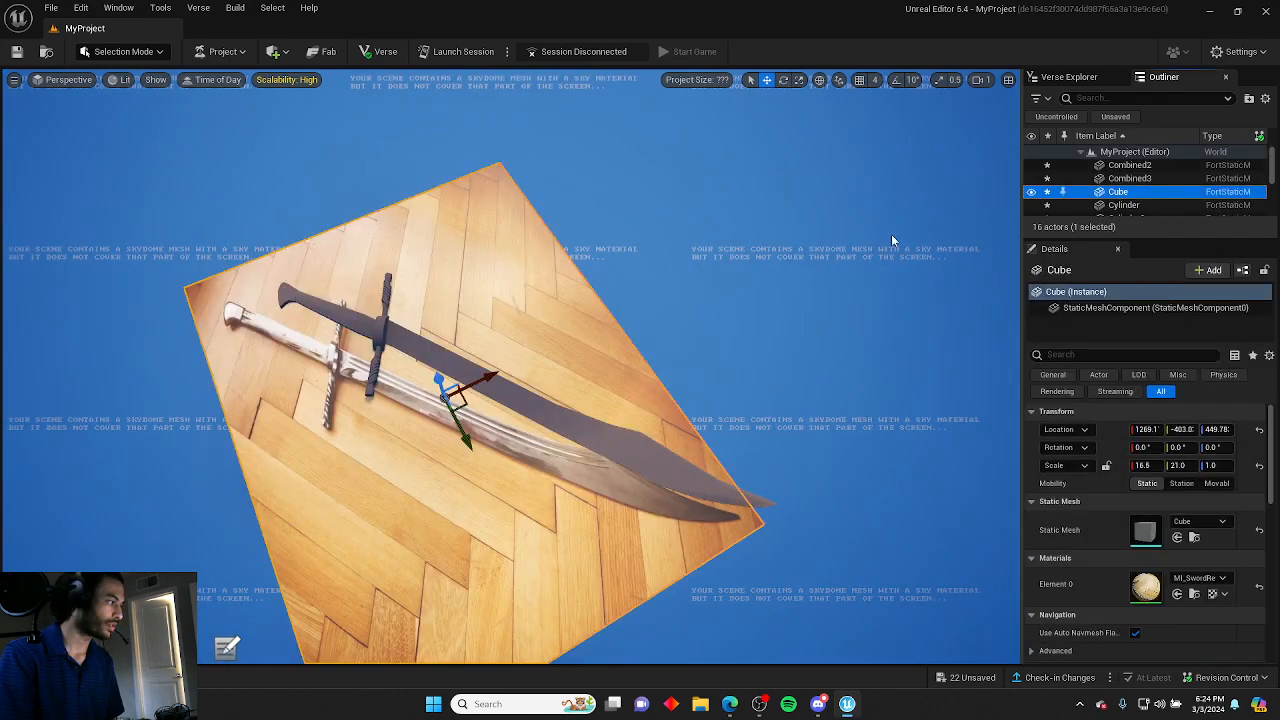
# Move the reference image cube so it lies beside the sword.
pyautogui.moveTo(885, 236); pyautogui.dragTo(686, 294, button='right')
pyautogui.moveTo(612, 352); pyautogui.dragTo(532, 428)
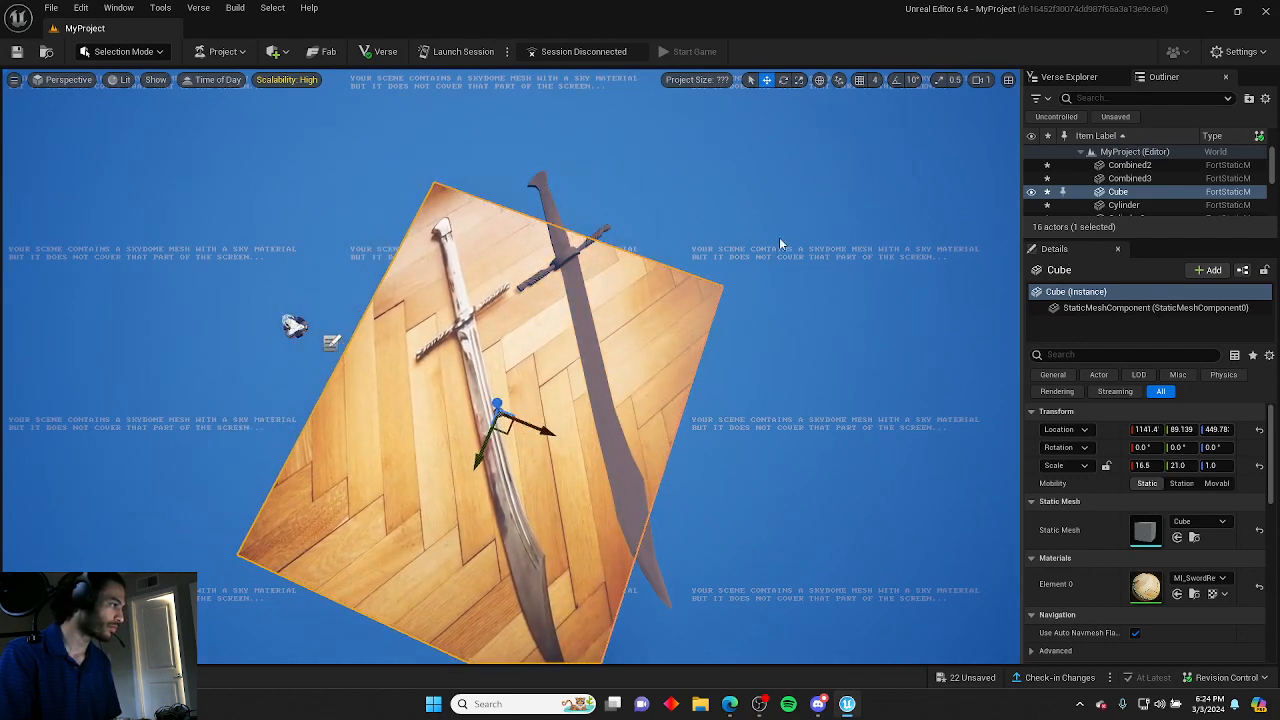
pyautogui.click(781, 244)
pyautogui.moveTo(781, 244); pyautogui.dragTo(740, 262, button='right')
# Select all the sword parts and ungroup them.
pyautogui.moveTo(325, 270); pyautogui.dragTo(436, 163, button='right')
pyautogui.hotkey('ctrl', 'a')
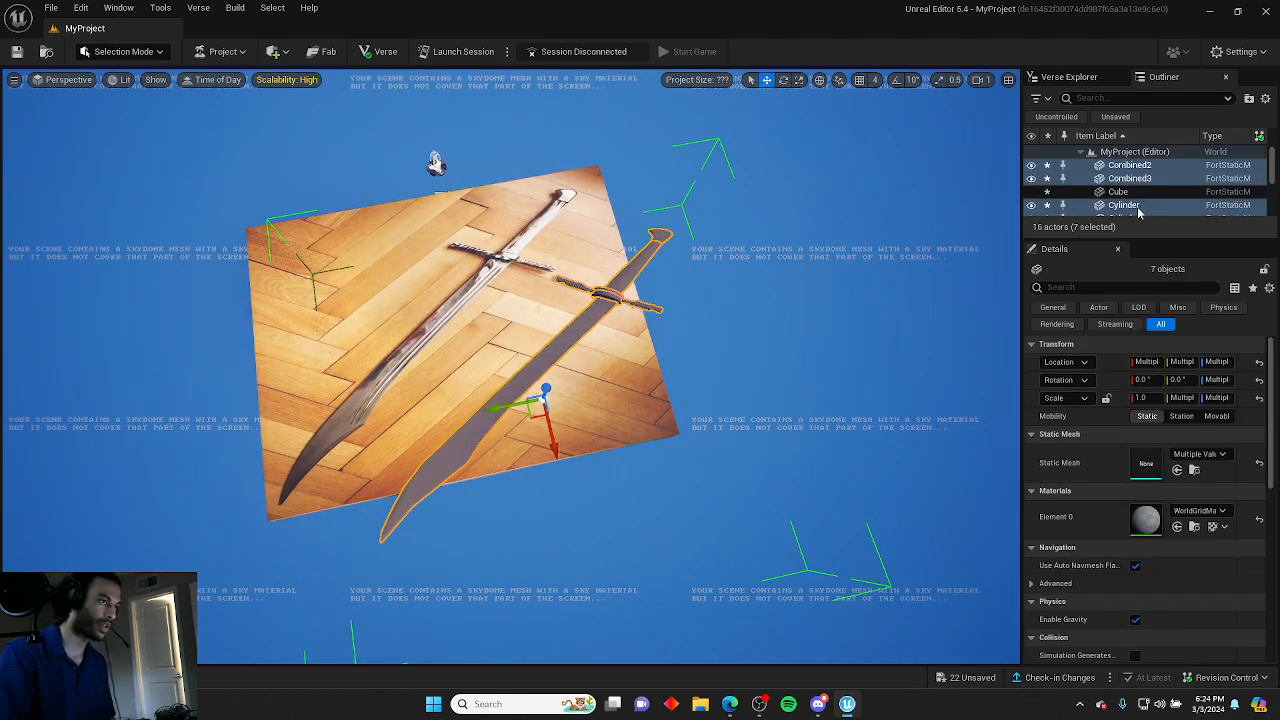
pyautogui.rightClick(1131, 172)
pyautogui.moveTo(1192, 460)
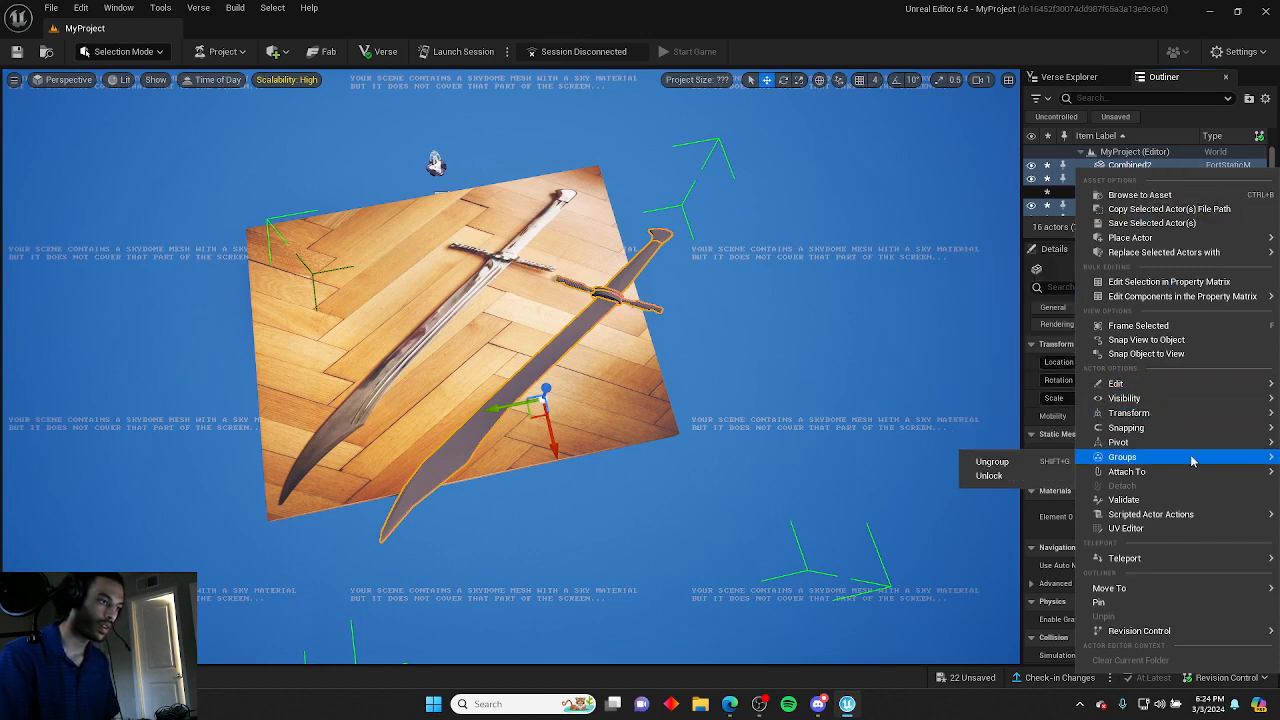
pyautogui.moveTo(1179, 407)
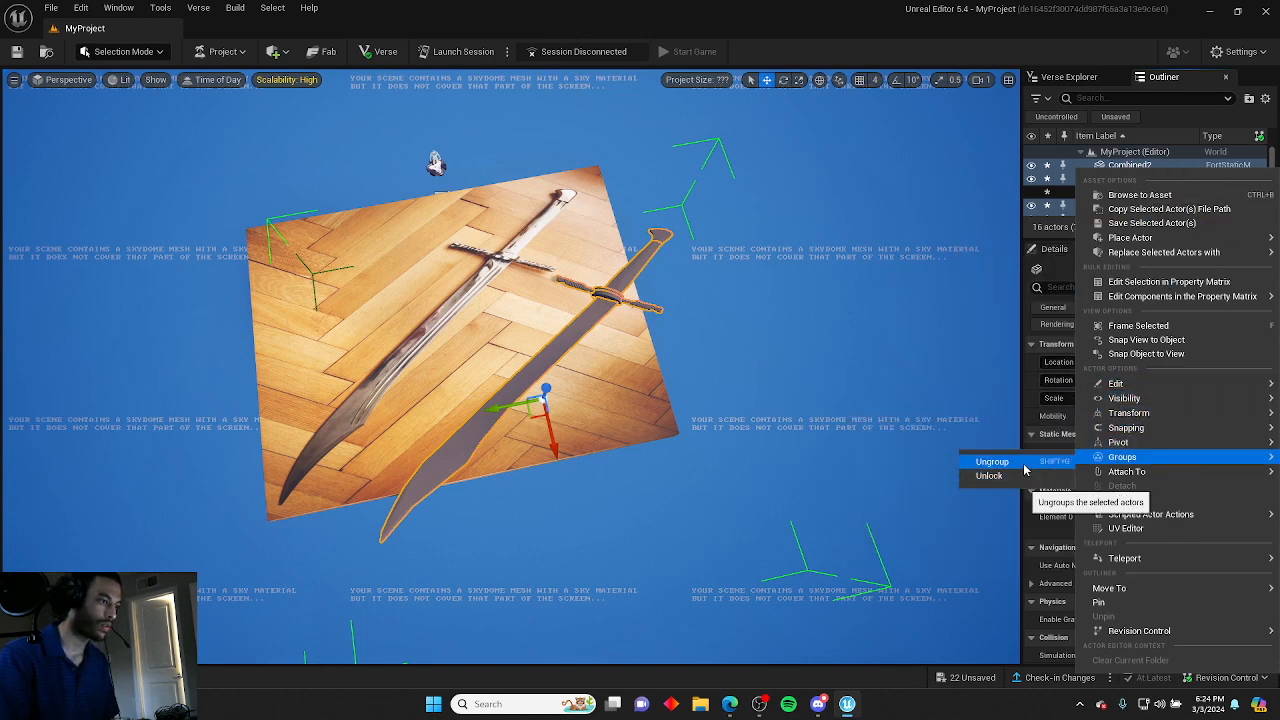
pyautogui.click(1020, 463)
pyautogui.click(829, 383)
# Browse the content drawer folders and search them for metal materials.
pyautogui.hotkey('ctrl', 'space')
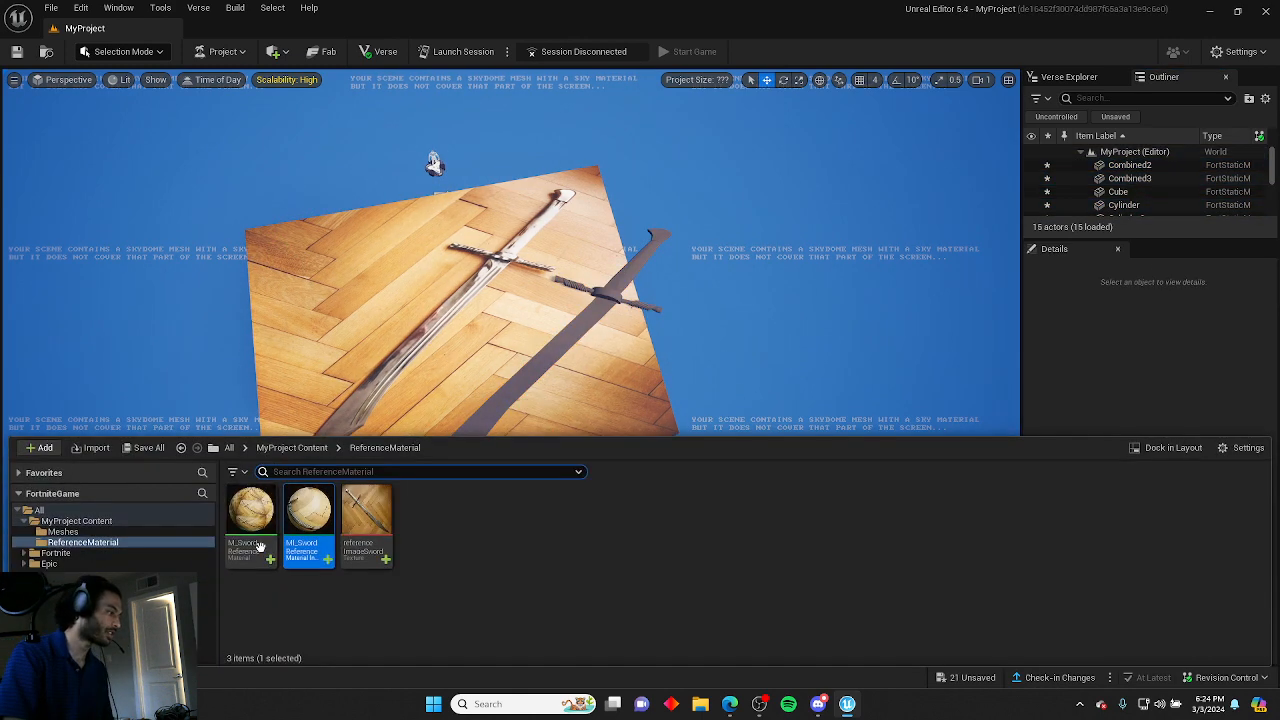
pyautogui.click(50, 554)
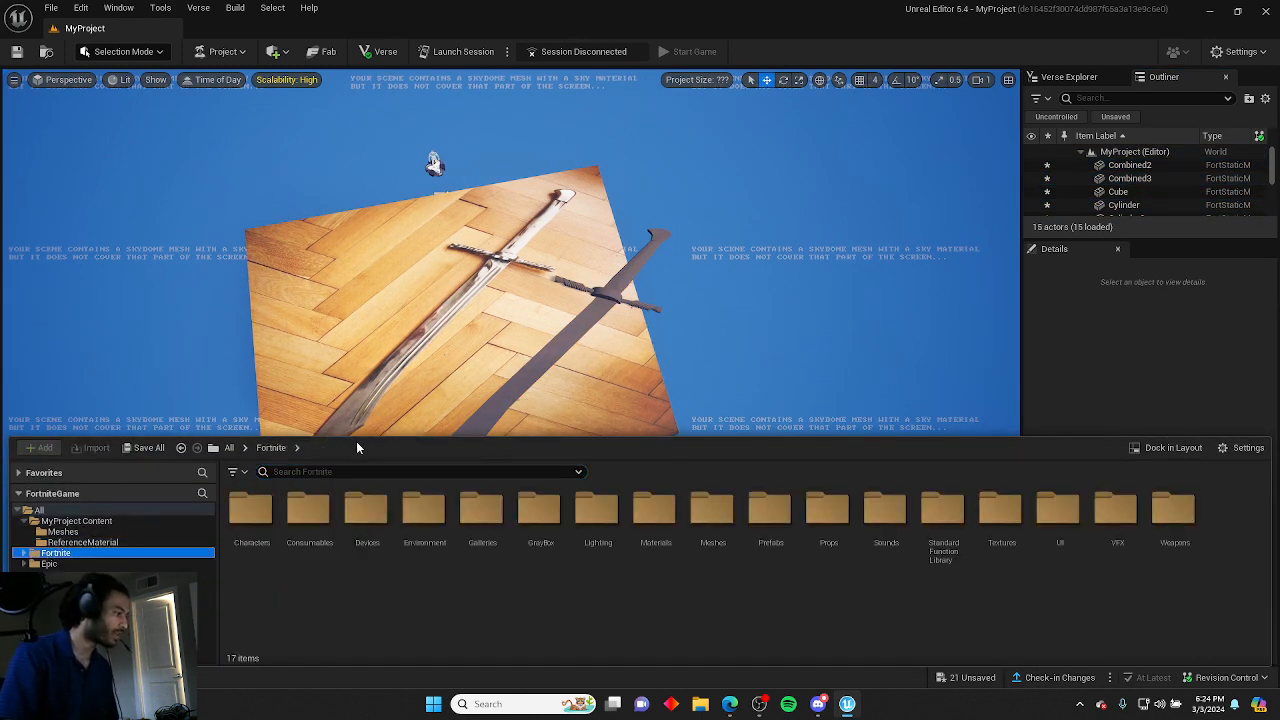
pyautogui.moveTo(360, 434); pyautogui.dragTo(355, 520)
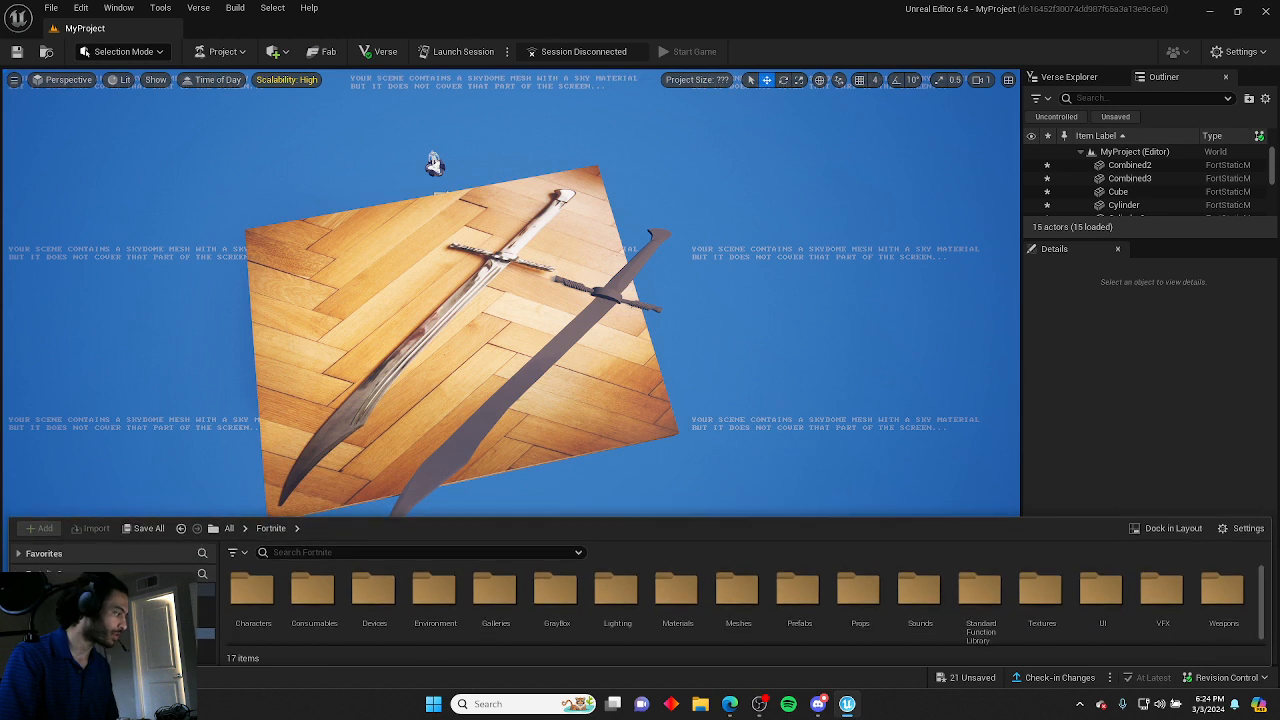
pyautogui.click(207, 601)
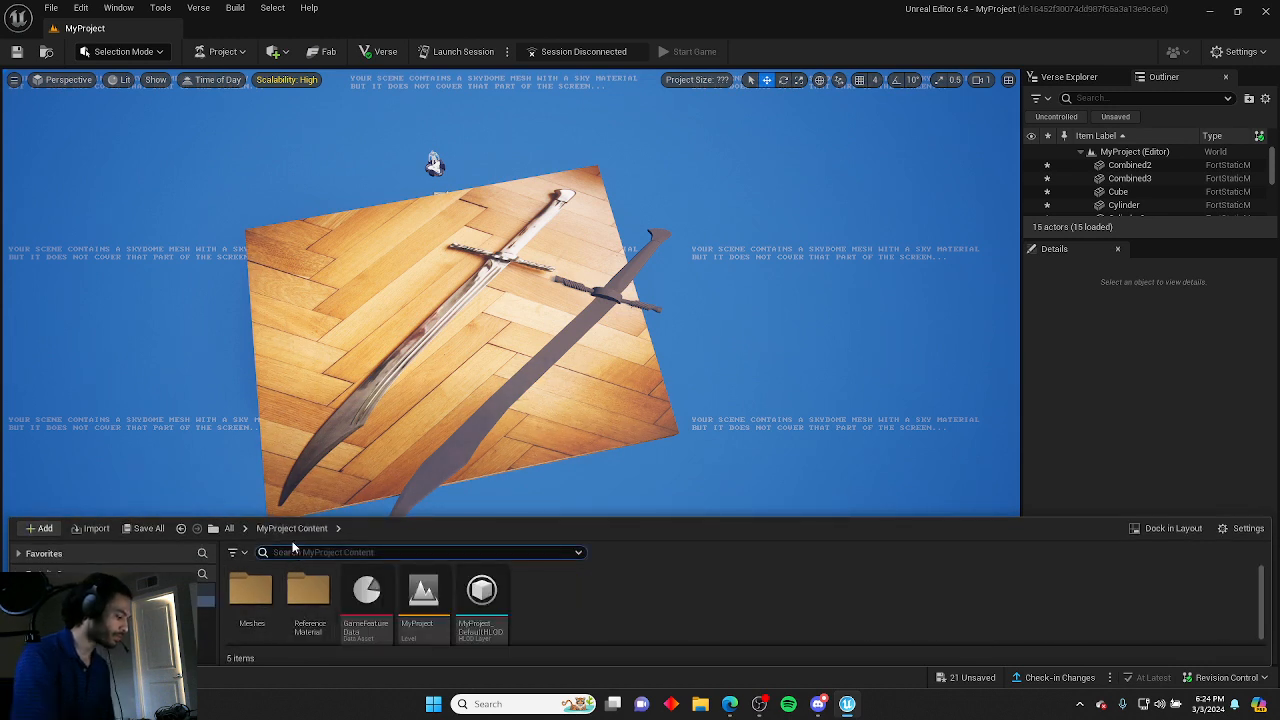
pyautogui.click(293, 548)
pyautogui.write('metal')
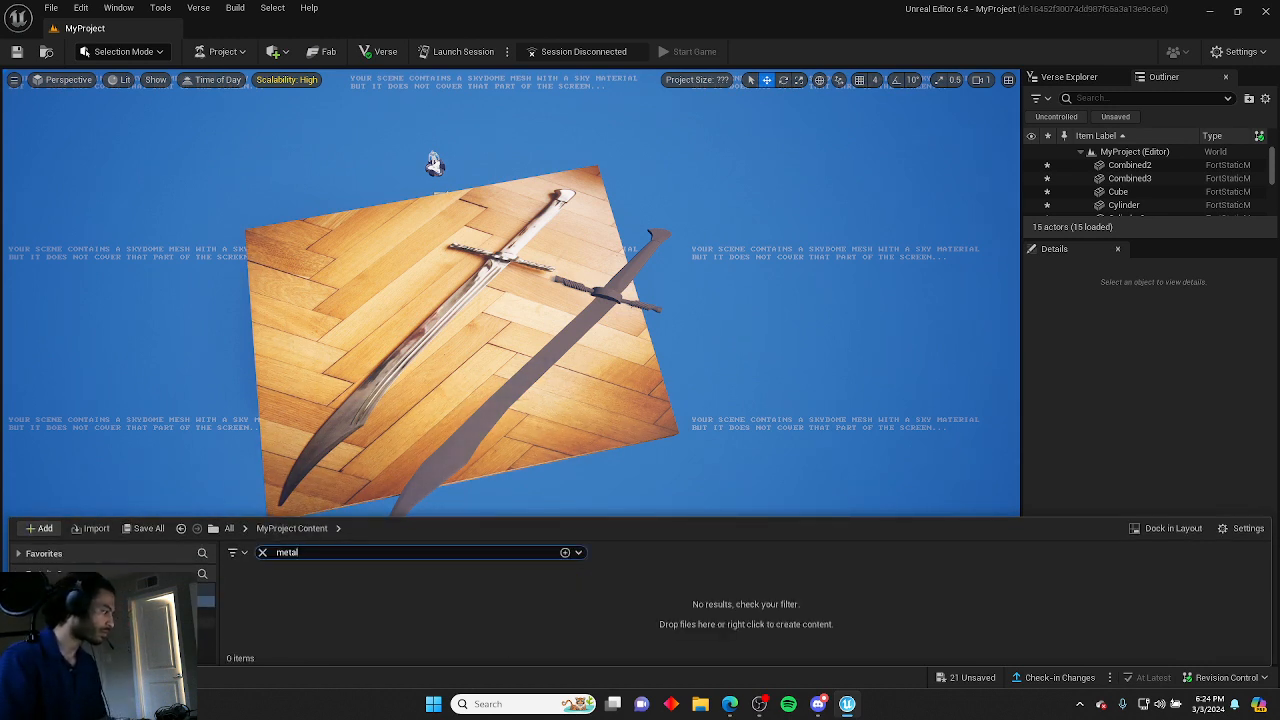
pyautogui.click(170, 633)
pyautogui.scroll(-3, 352, 592)
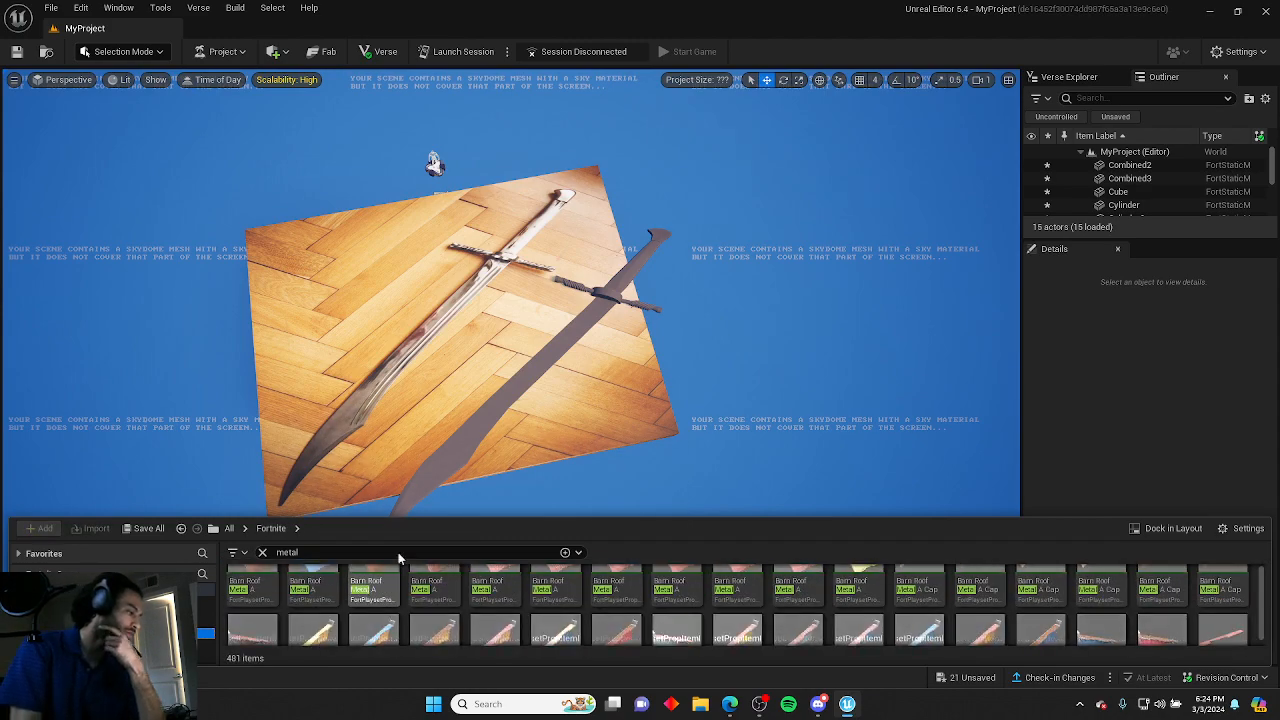
pyautogui.moveTo(437, 513); pyautogui.dragTo(440, 383)
pyautogui.scroll(-3, 222, 561)
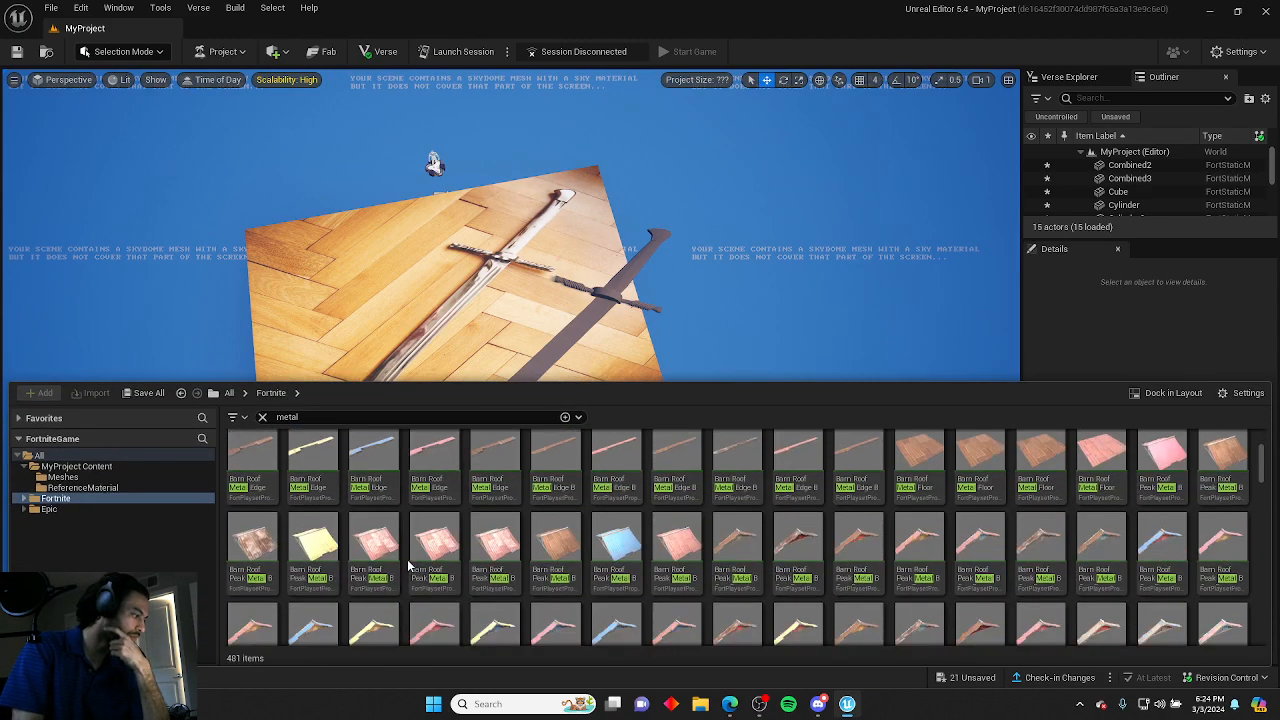
pyautogui.scroll(-10, 409, 610)
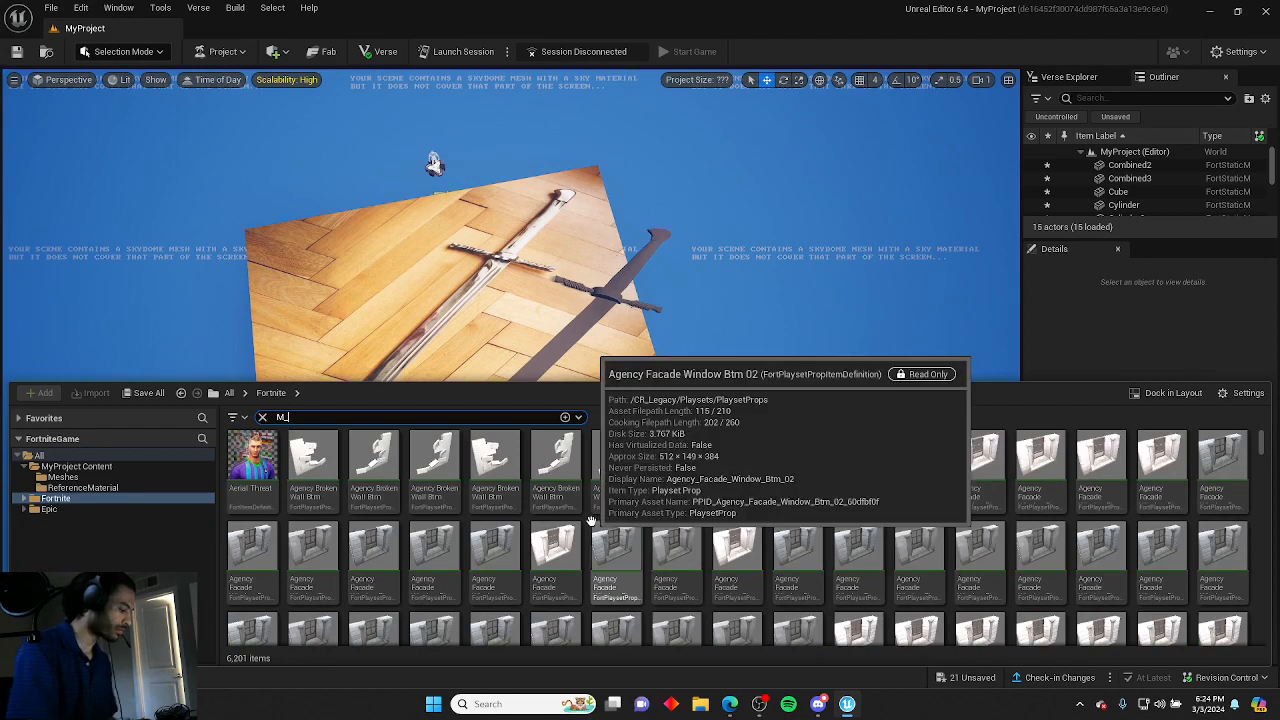
pyautogui.write('Me')
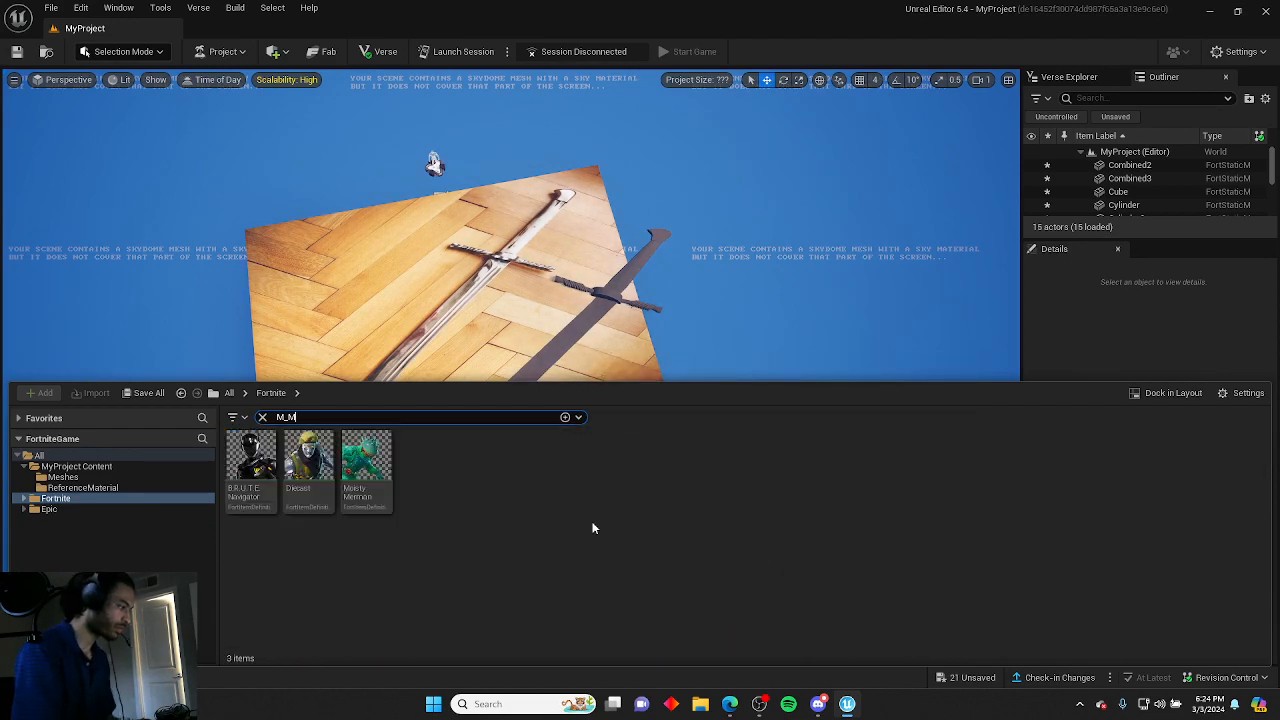
pyautogui.press('BackSpace')
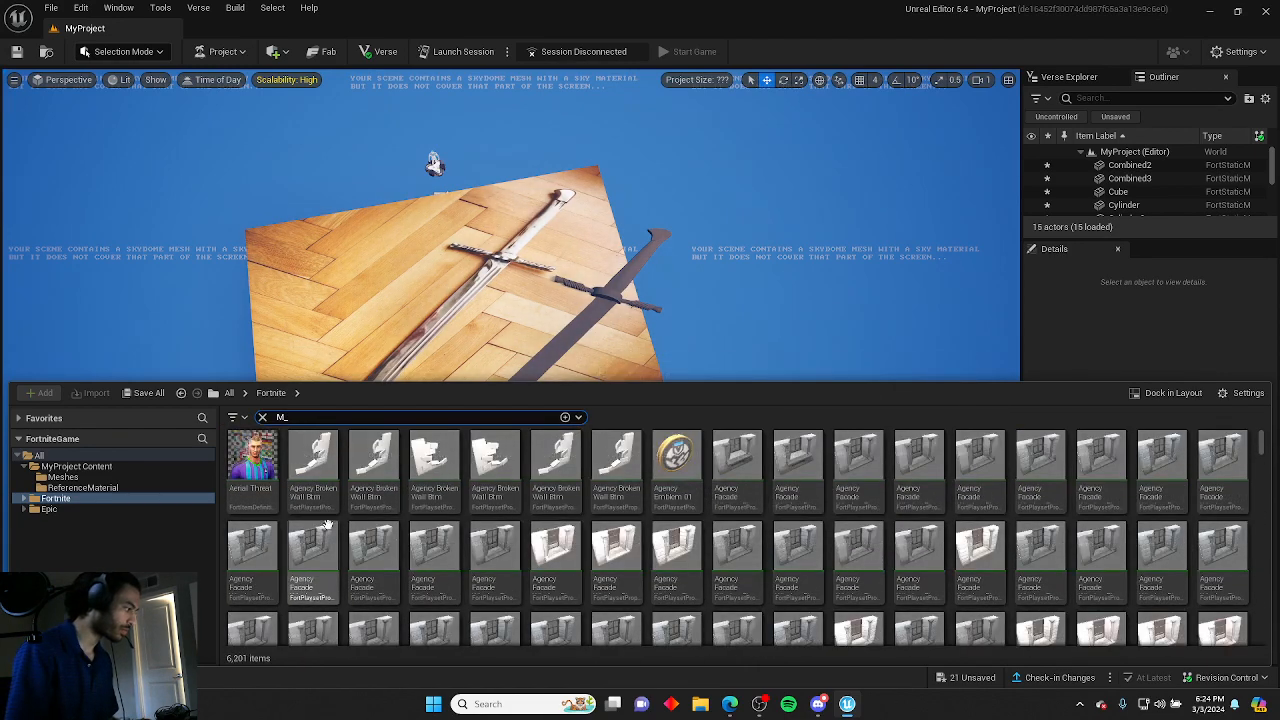
pyautogui.click(21, 510)
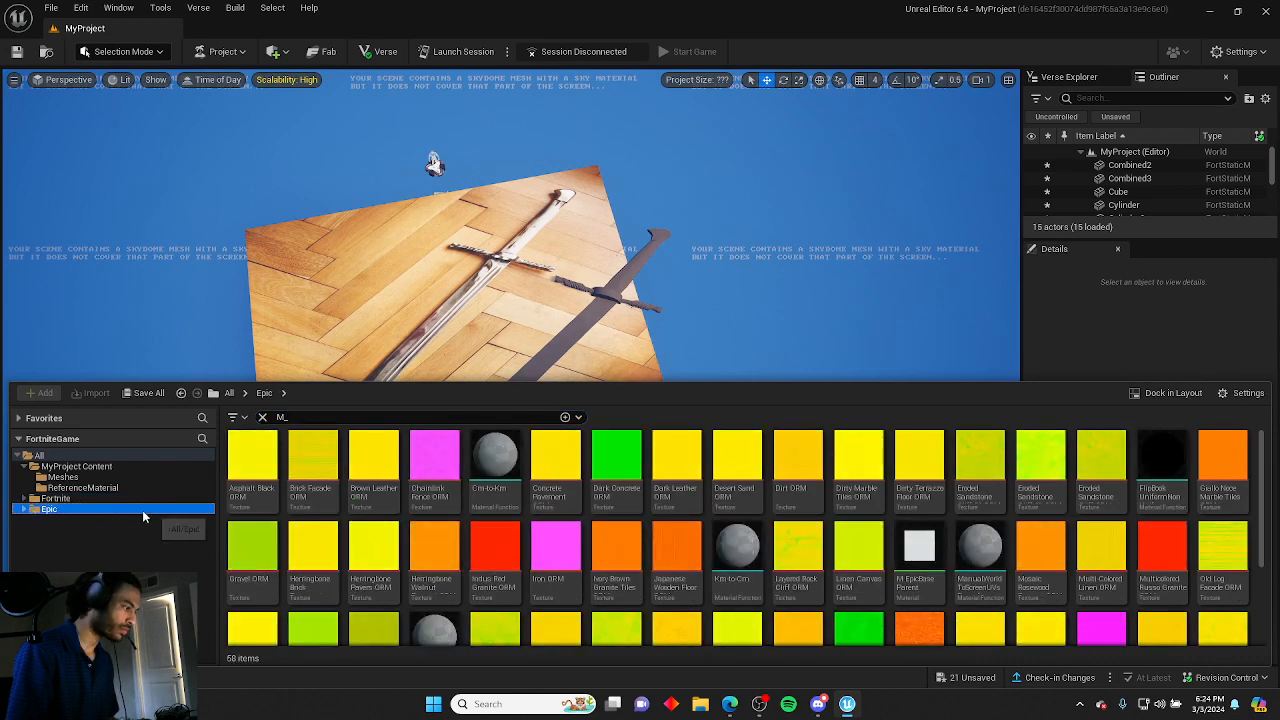
pyautogui.scroll(-2, 500, 525)
pyautogui.scroll(2, 600, 530)
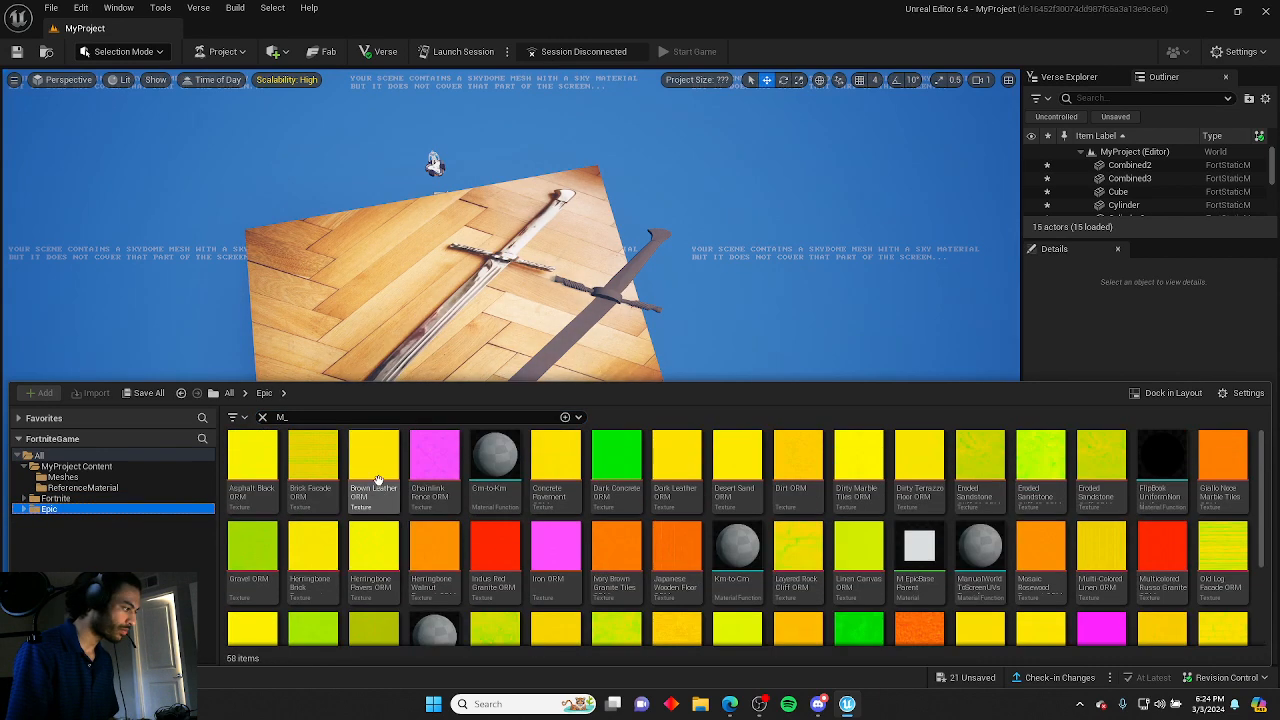
pyautogui.click(262, 417)
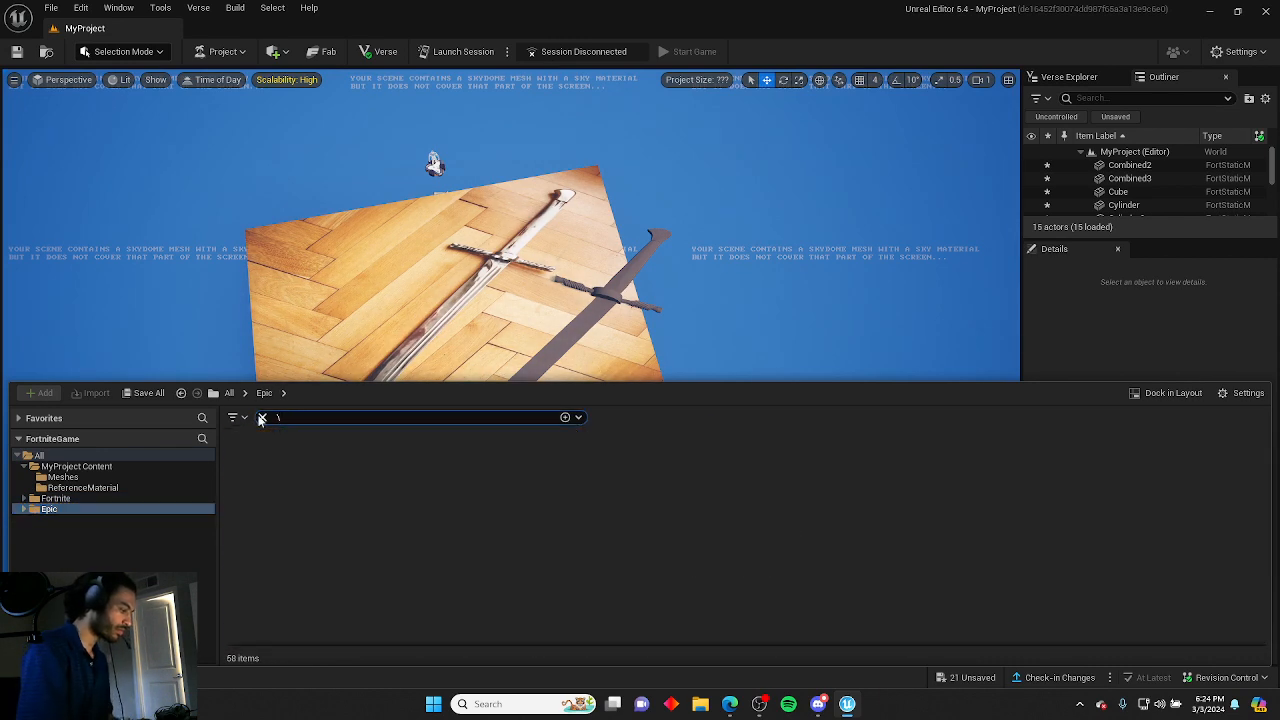
pyautogui.write('metak')
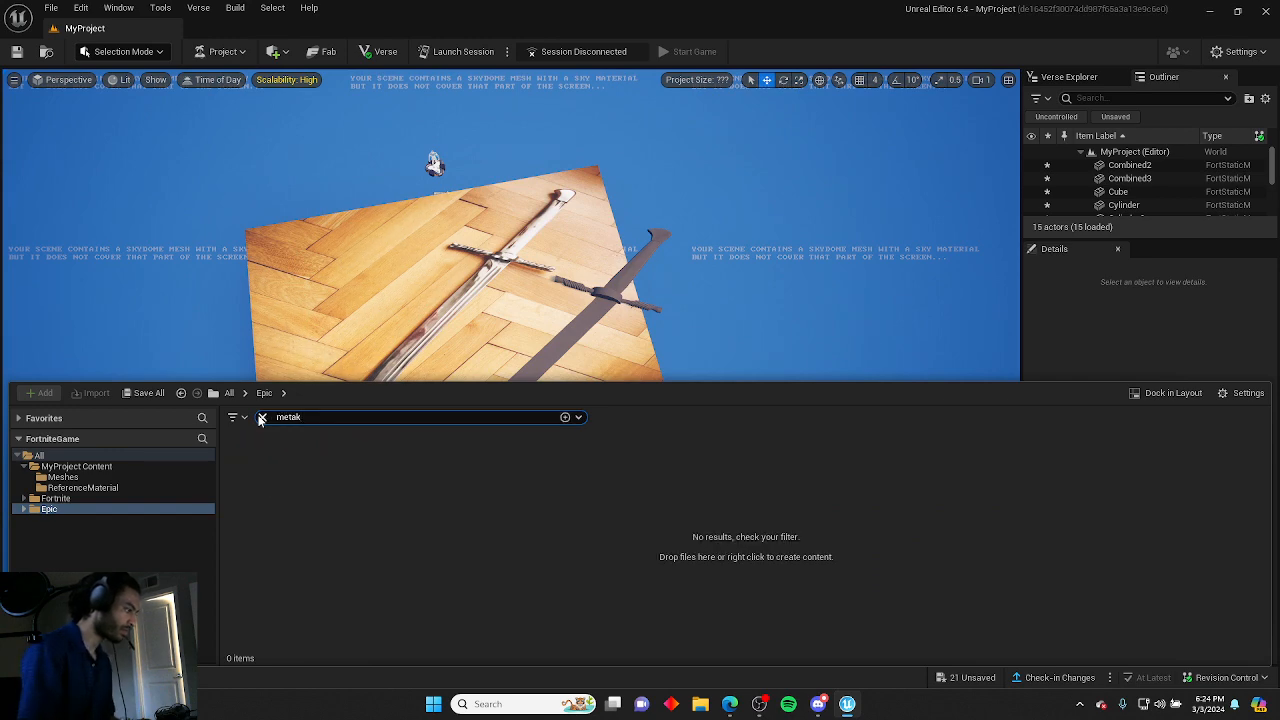
pyautogui.press('BackSpace')
pyautogui.press('BackSpace')
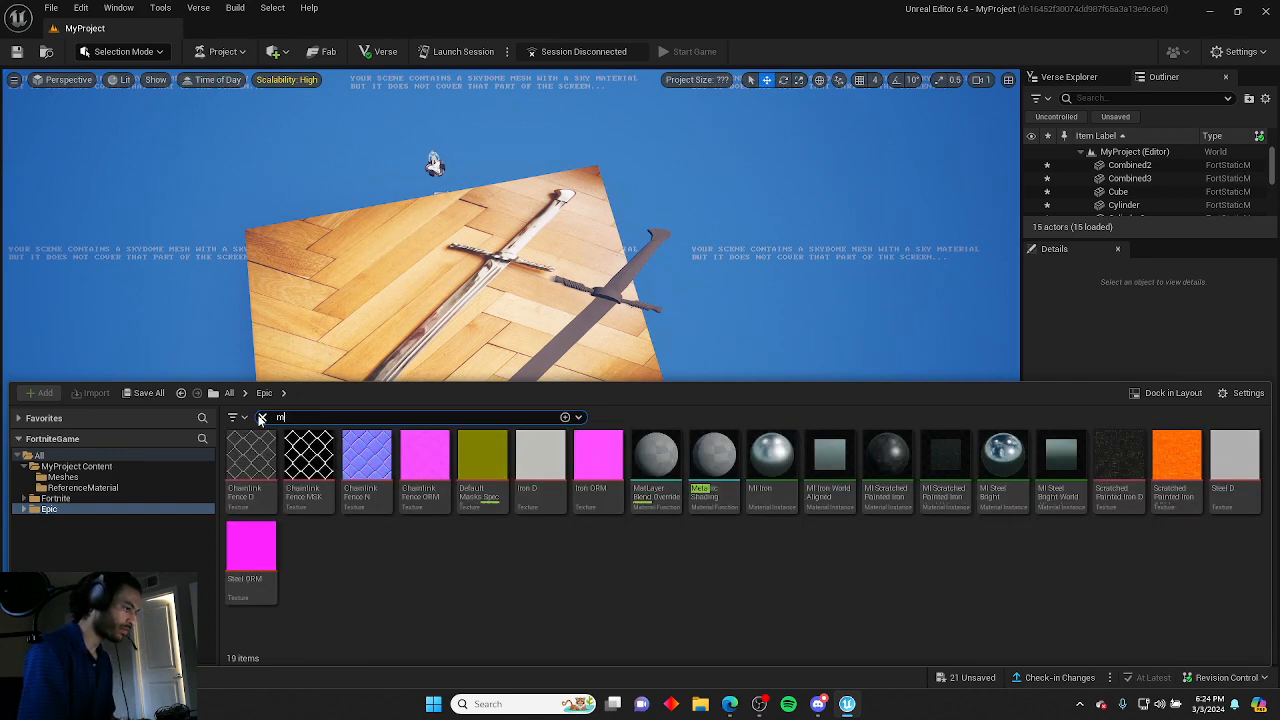
pyautogui.write('al')
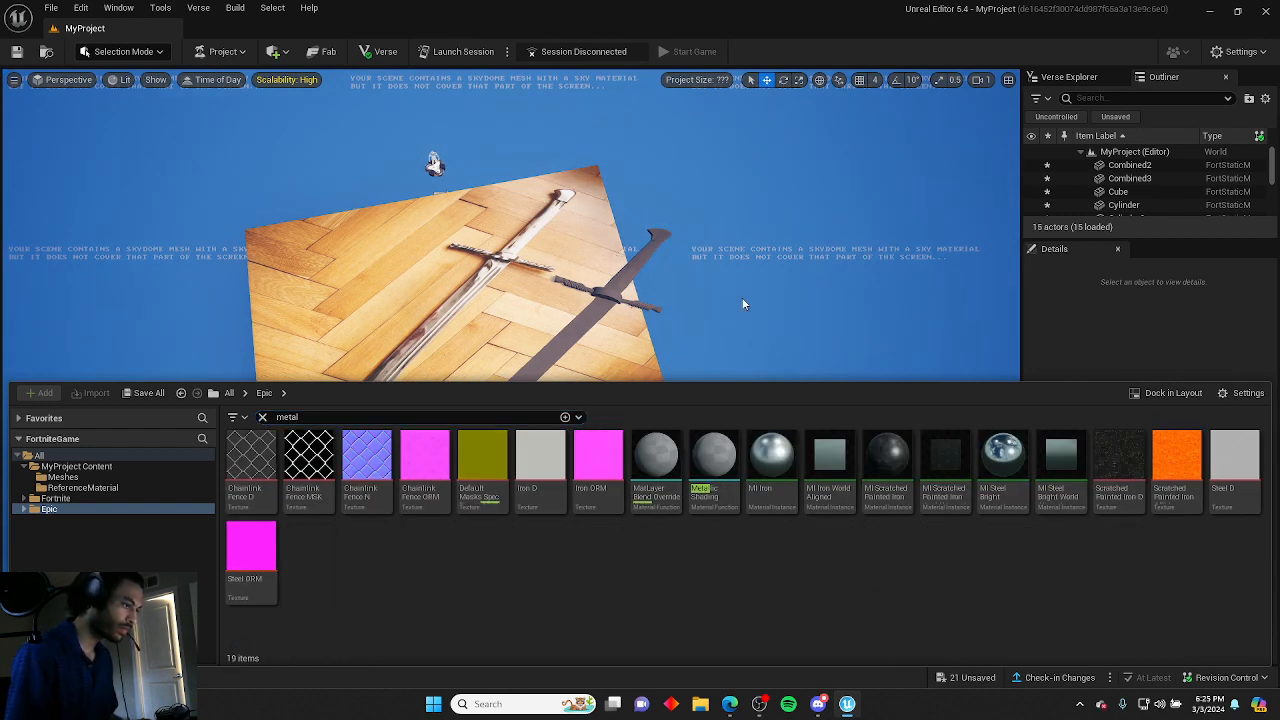
pyautogui.moveTo(743, 304); pyautogui.dragTo(690, 345, button='right')
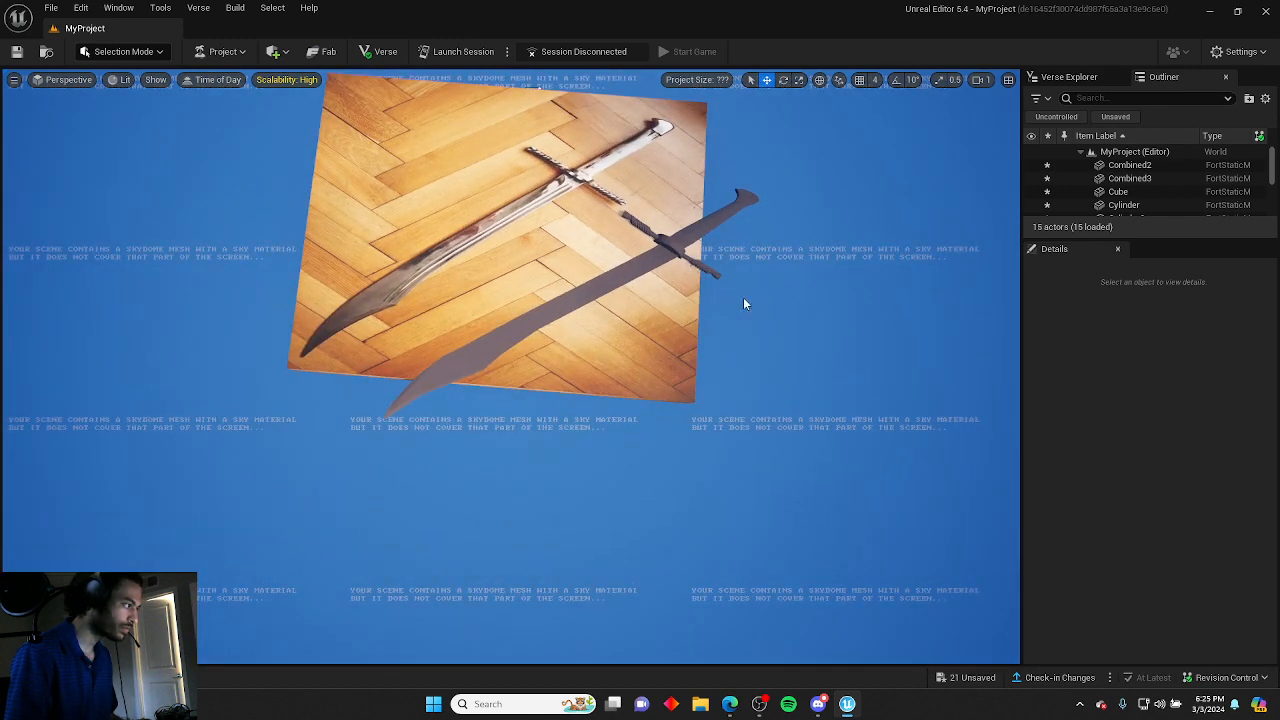
# Apply the MI Scratched Painted Iron material to the blade.
pyautogui.hotkey('ctrl', 'space')
pyautogui.click(887, 460)
pyautogui.moveTo(887, 460)
pyautogui.mouseDown()
pyautogui.moveTo(566, 318)
pyautogui.moveTo(563, 302)
pyautogui.mouseUp()
pyautogui.moveTo(562, 331); pyautogui.dragTo(617, 325, button='right')
pyautogui.scroll(1, 525, 292)
# Apply the MI Steel Bright material to the hooked end of the sword.
pyautogui.hotkey('ctrl', 'space')
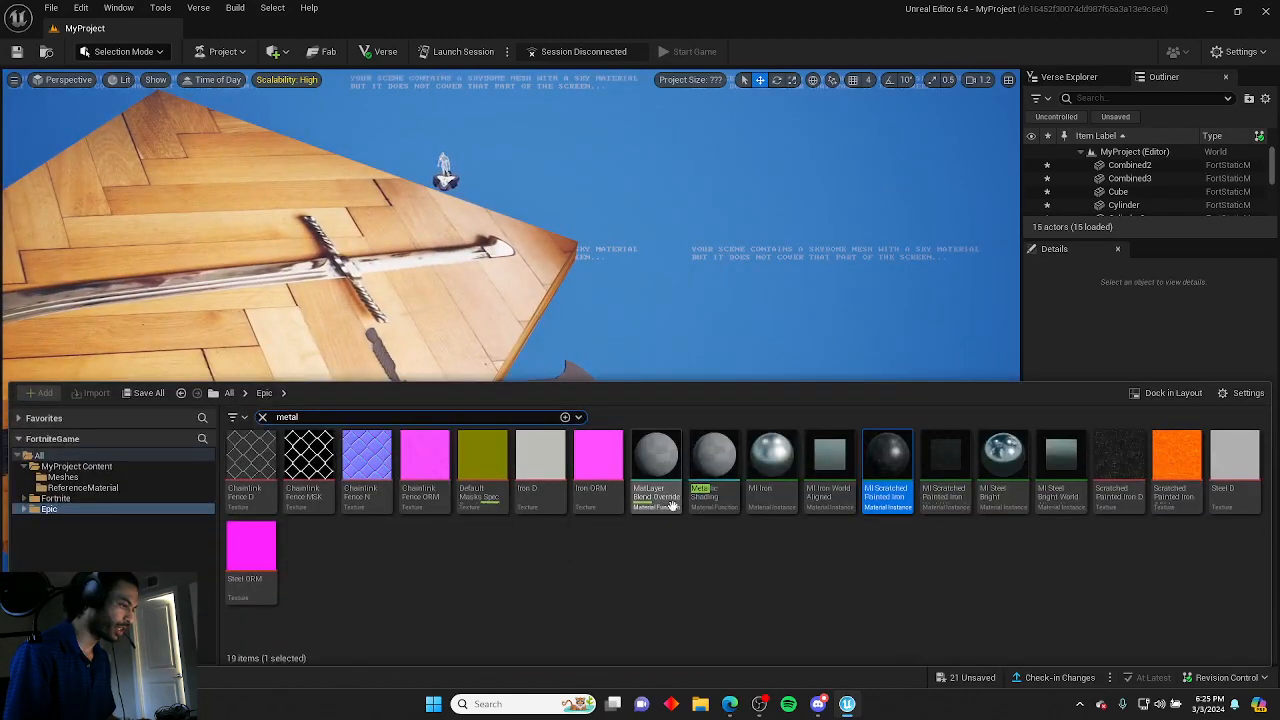
pyautogui.click(1002, 460)
pyautogui.moveTo(1002, 460)
pyautogui.mouseDown()
pyautogui.moveTo(600, 365)
pyautogui.moveTo(580, 374)
pyautogui.mouseUp()
pyautogui.moveTo(582, 372)
pyautogui.mouseDown(button='right')
pyautogui.moveTo(592, 390)
pyautogui.moveTo(600, 376)
pyautogui.mouseUp(button='right')
pyautogui.hotkey('ctrl', 'space')
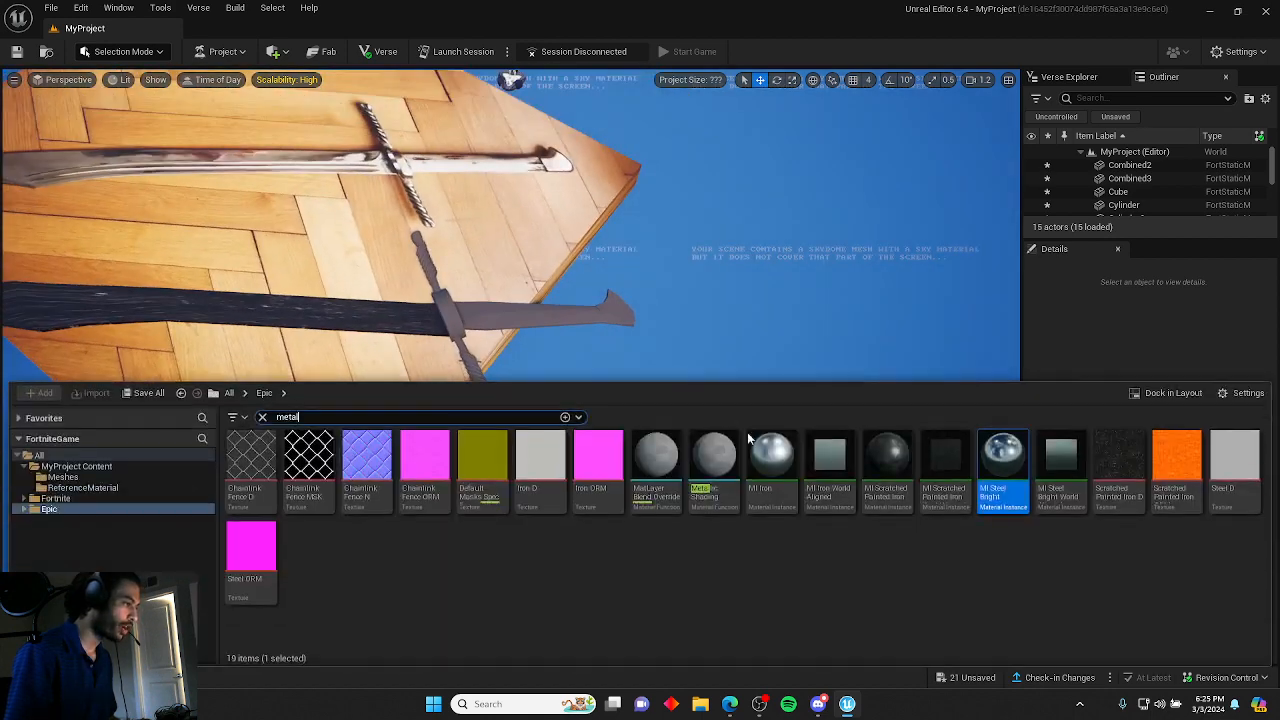
pyautogui.moveTo(1012, 480); pyautogui.dragTo(607, 310)
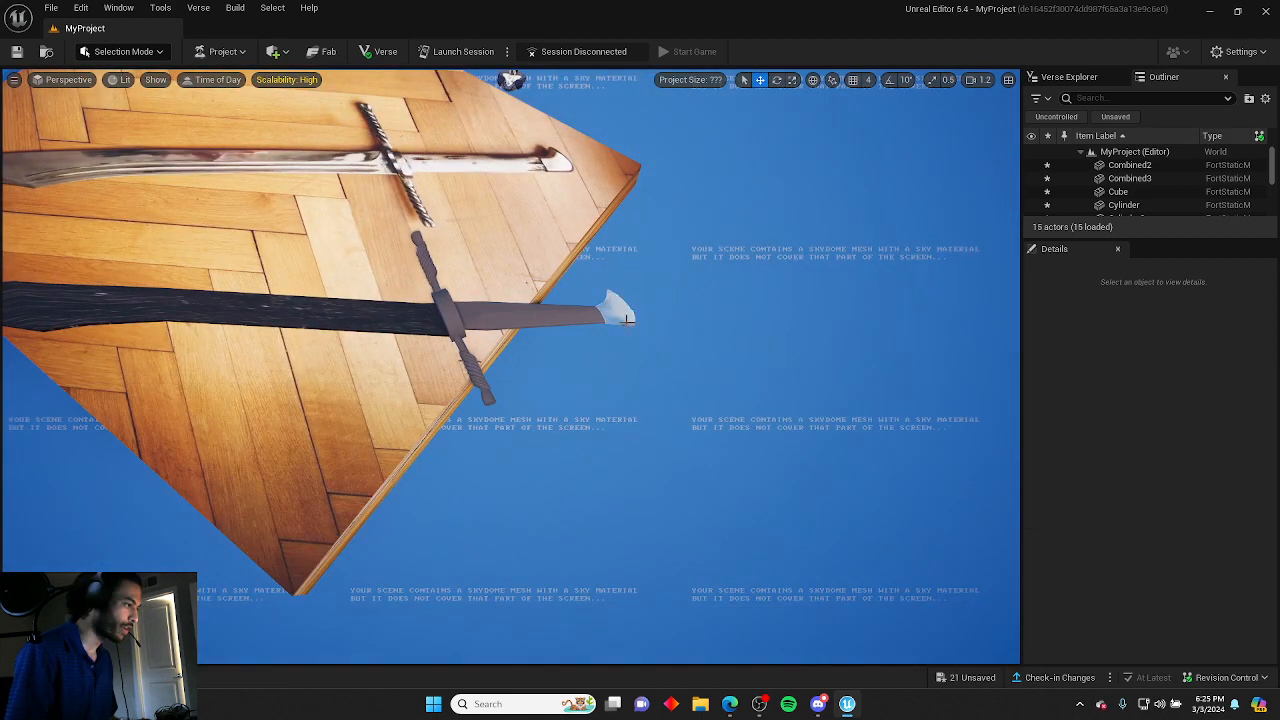
pyautogui.moveTo(607, 310); pyautogui.dragTo(620, 318, button='right')
# Apply the MI Iron material to the crossguard.
pyautogui.hotkey('ctrl', 'space')
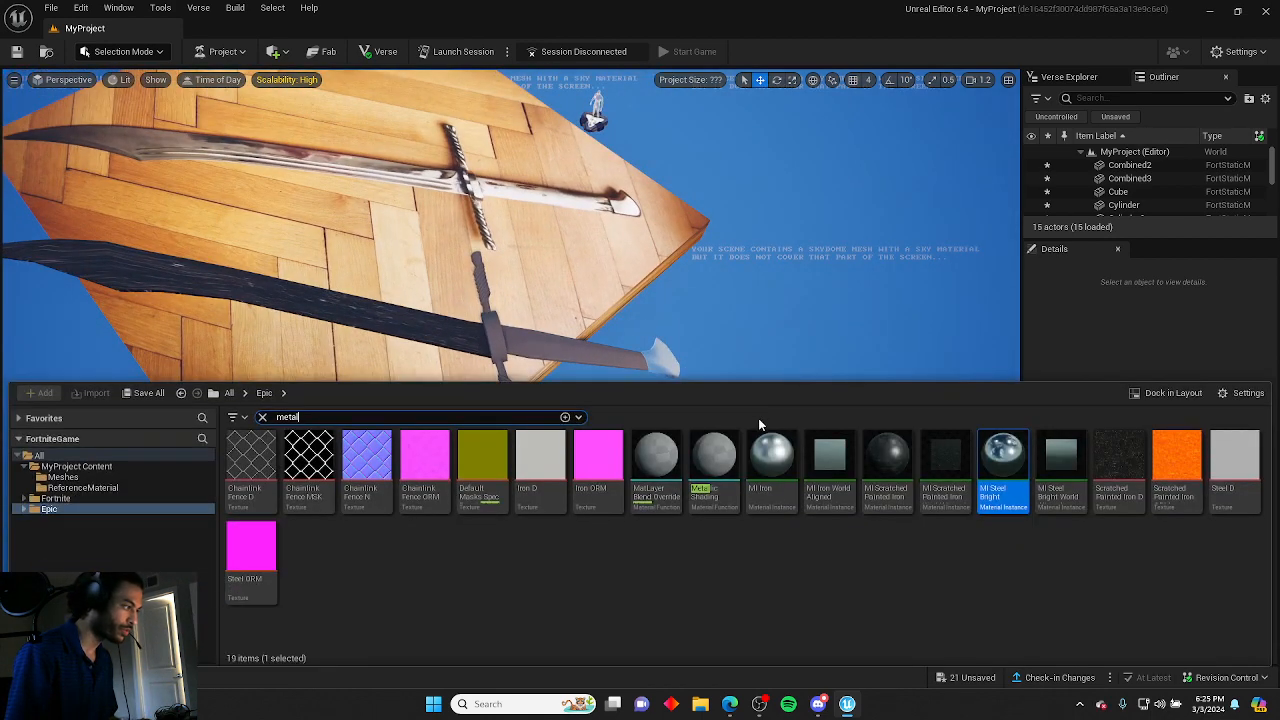
pyautogui.moveTo(771, 456); pyautogui.dragTo(505, 379)
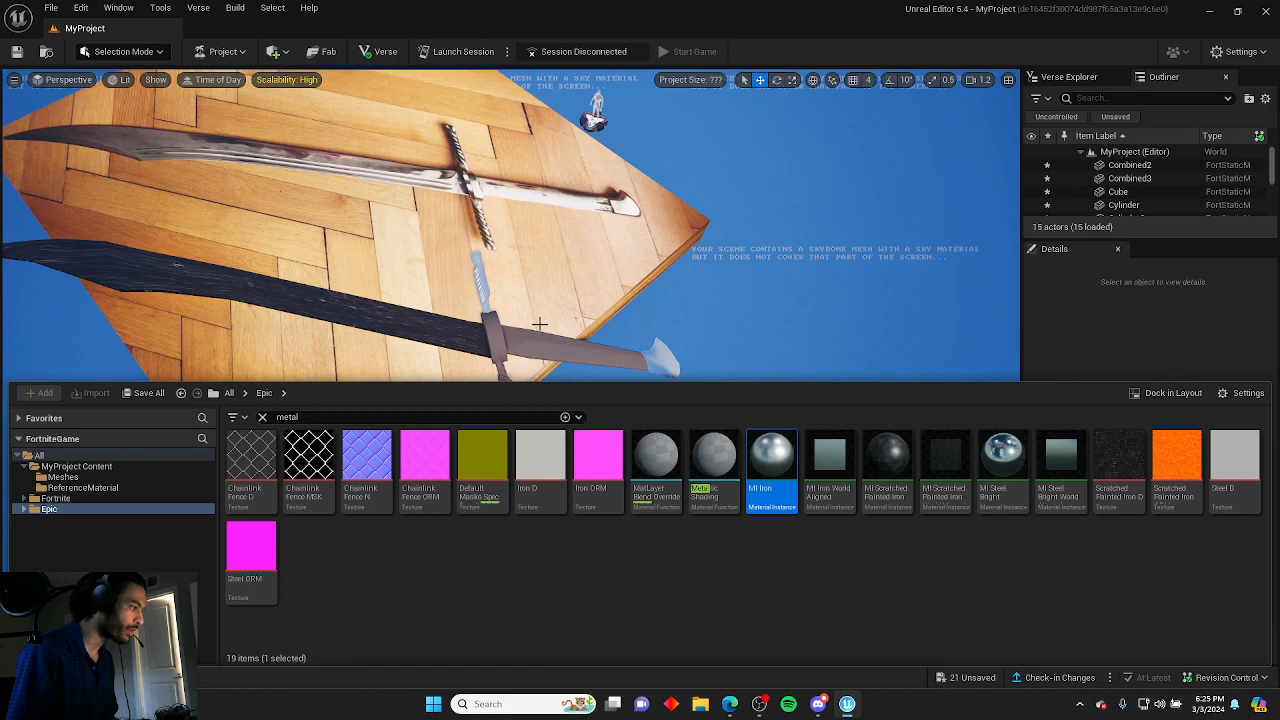
pyautogui.moveTo(584, 366); pyautogui.dragTo(586, 425, button='right')
# Apply the MI Iron material to the ring at the centre of the crossguard.
pyautogui.hotkey('ctrl', 'space')
pyautogui.moveTo(763, 481); pyautogui.dragTo(523, 290)
pyautogui.press('s')
pyautogui.moveTo(523, 290)
pyautogui.mouseDown(button='right')
pyautogui.moveTo(523, 240)
pyautogui.moveTo(523, 285)
pyautogui.mouseUp(button='right')
pyautogui.press('w')
pyautogui.hotkey('ctrl', 'space')
pyautogui.moveTo(764, 472); pyautogui.dragTo(509, 353)
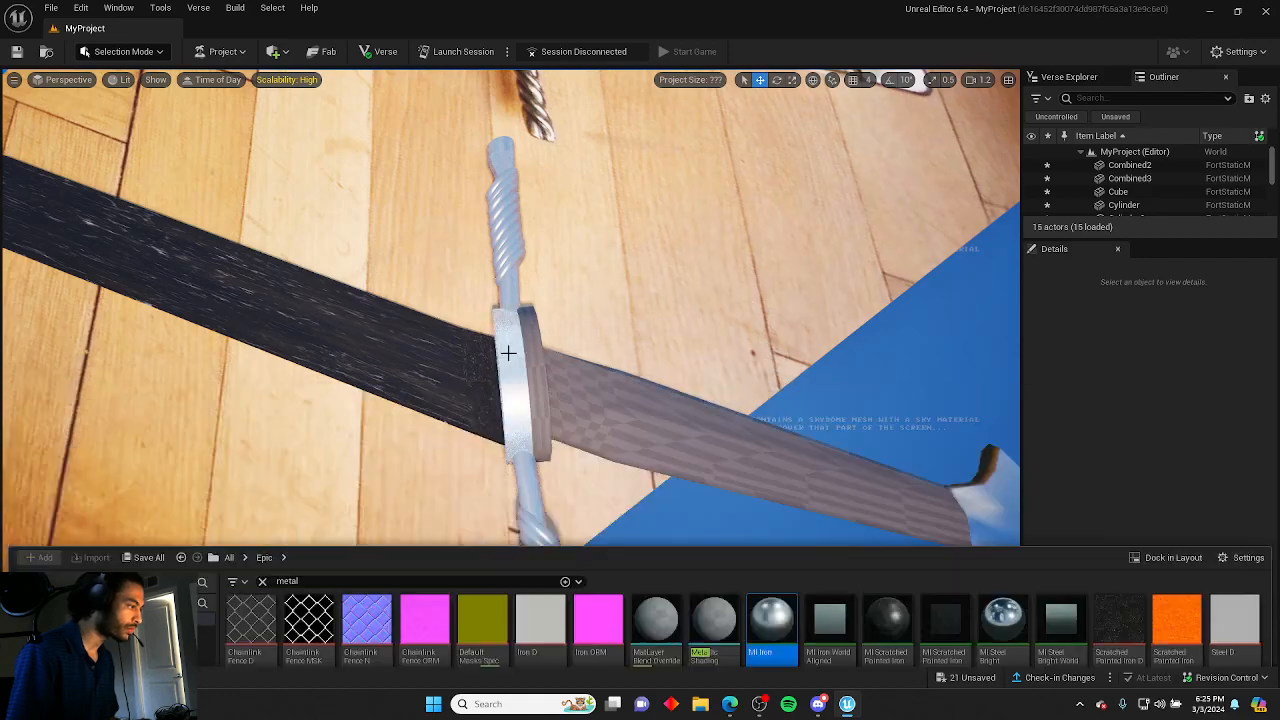
pyautogui.press('s')
pyautogui.moveTo(508, 353); pyautogui.dragTo(544, 340, button='right')
pyautogui.press('s')
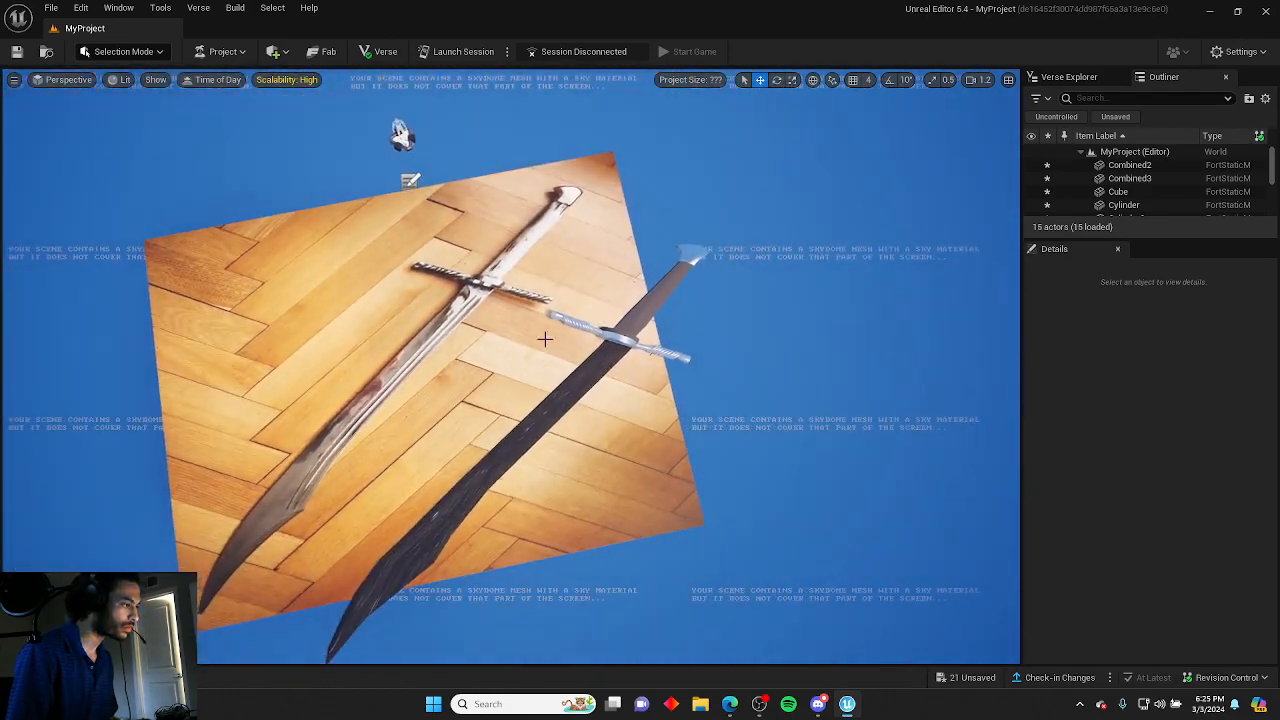
# Search for wood materials and apply MI Old Plywood to the handle.
pyautogui.hotkey('ctrl', 'space')
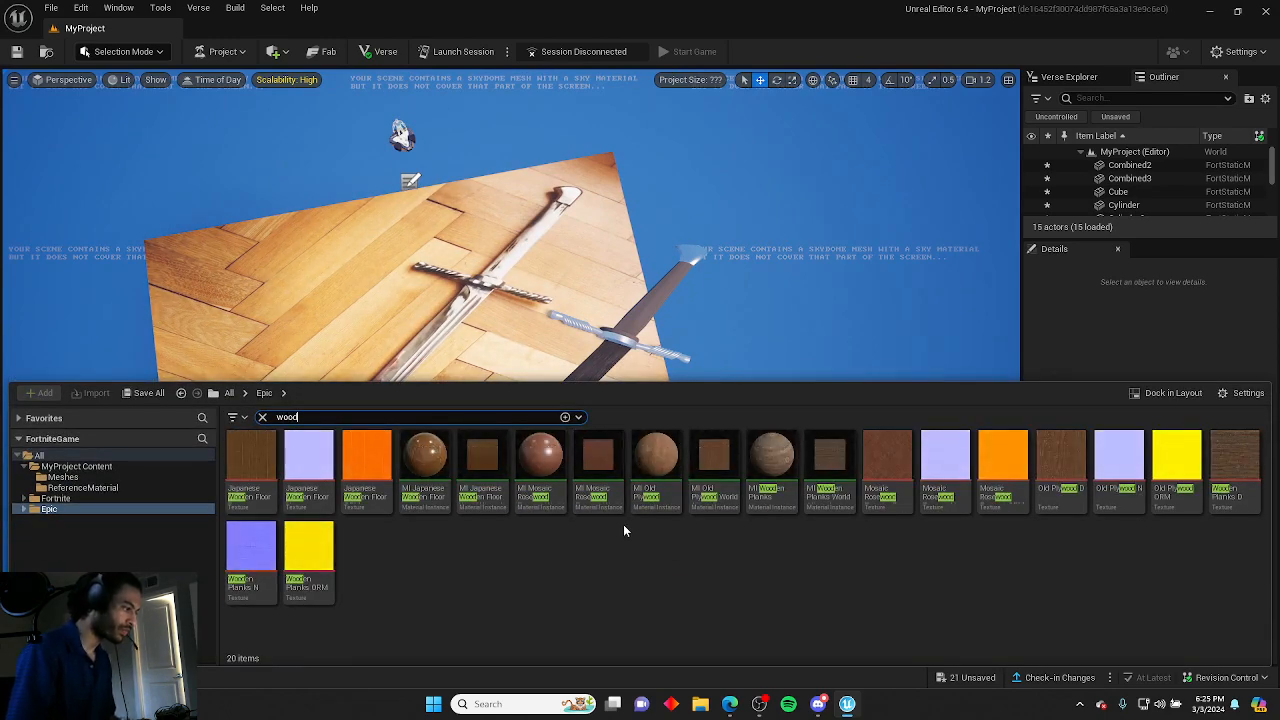
pyautogui.moveTo(656, 465); pyautogui.dragTo(646, 386)
pyautogui.hotkey('ctrl', 'space')
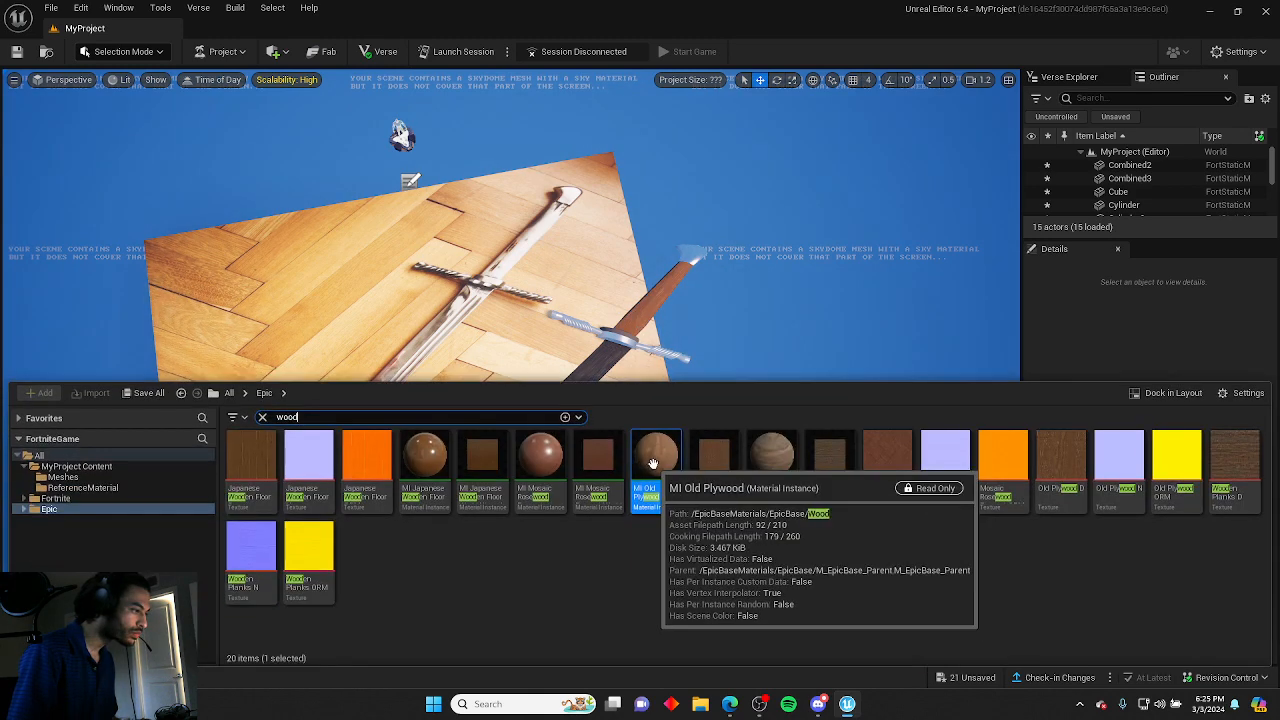
pyautogui.moveTo(795, 471); pyautogui.dragTo(626, 340)
pyautogui.hotkey('ctrl', 'z')
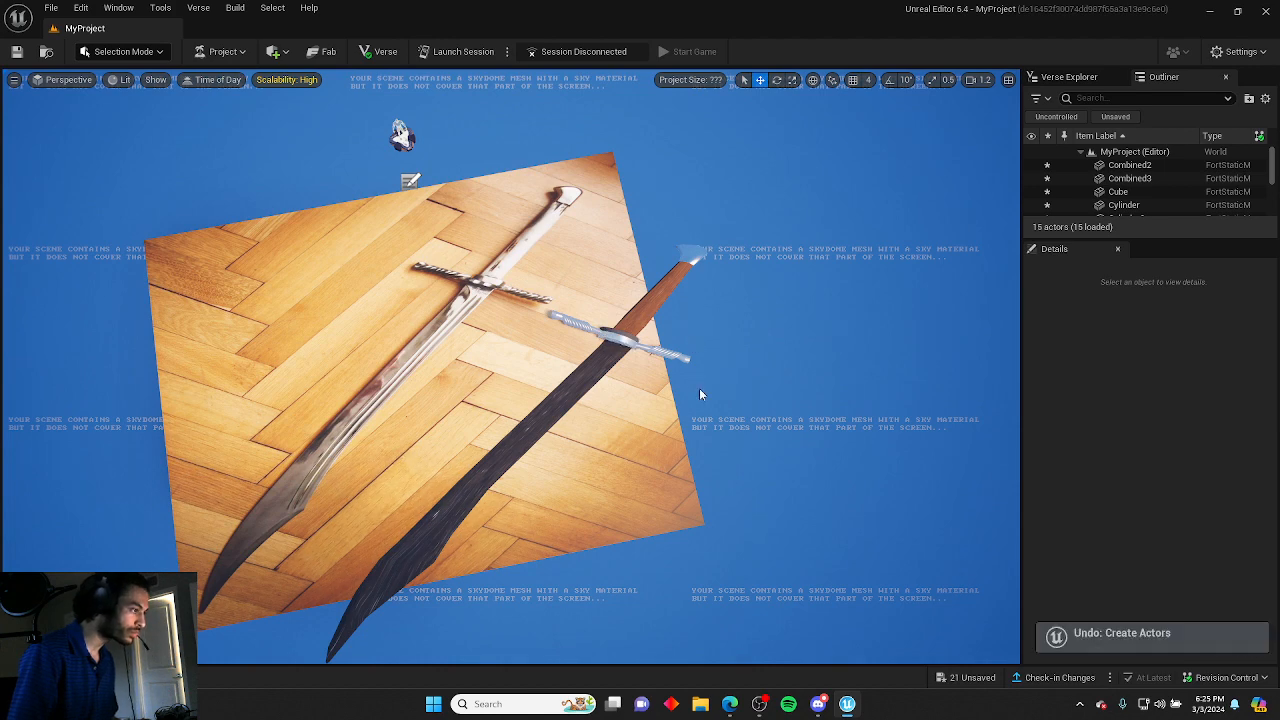
# Apply the MI Wooden Planks material to the collar at the base of the handle and select it.
pyautogui.hotkey('ctrl', 'space')
pyautogui.moveTo(771, 460); pyautogui.dragTo(676, 360)
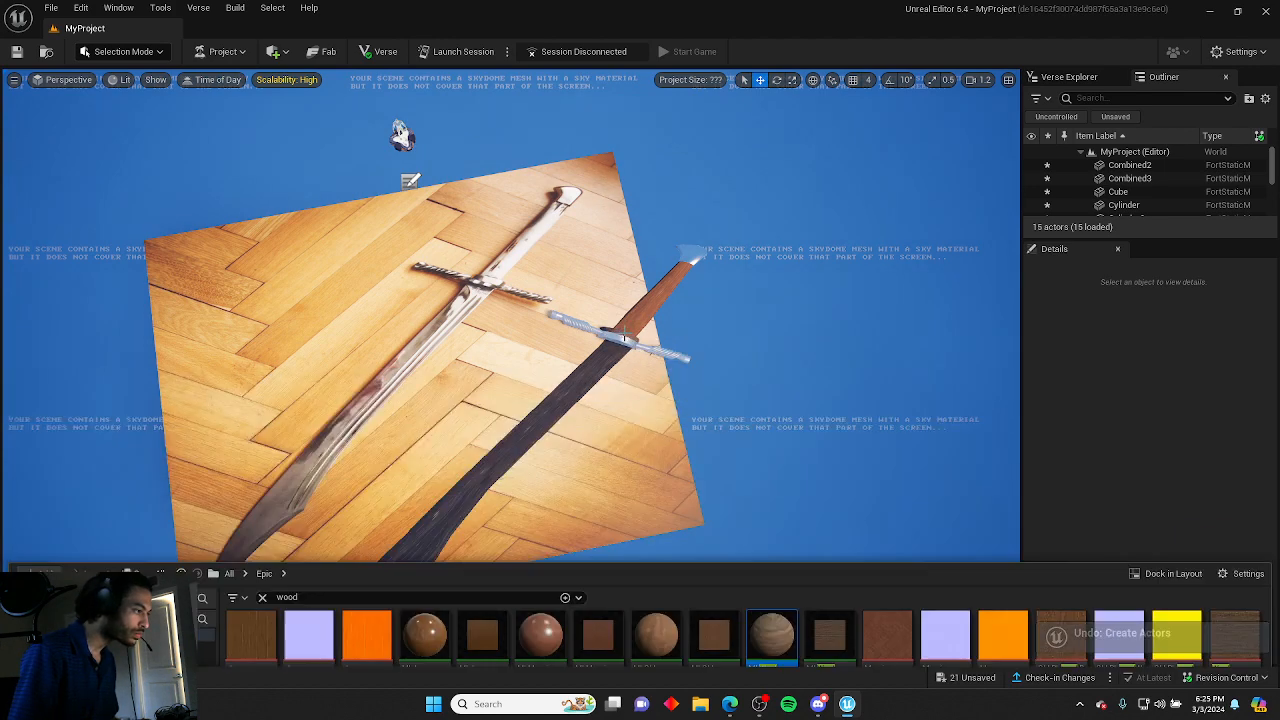
pyautogui.scroll(8, 722, 330)
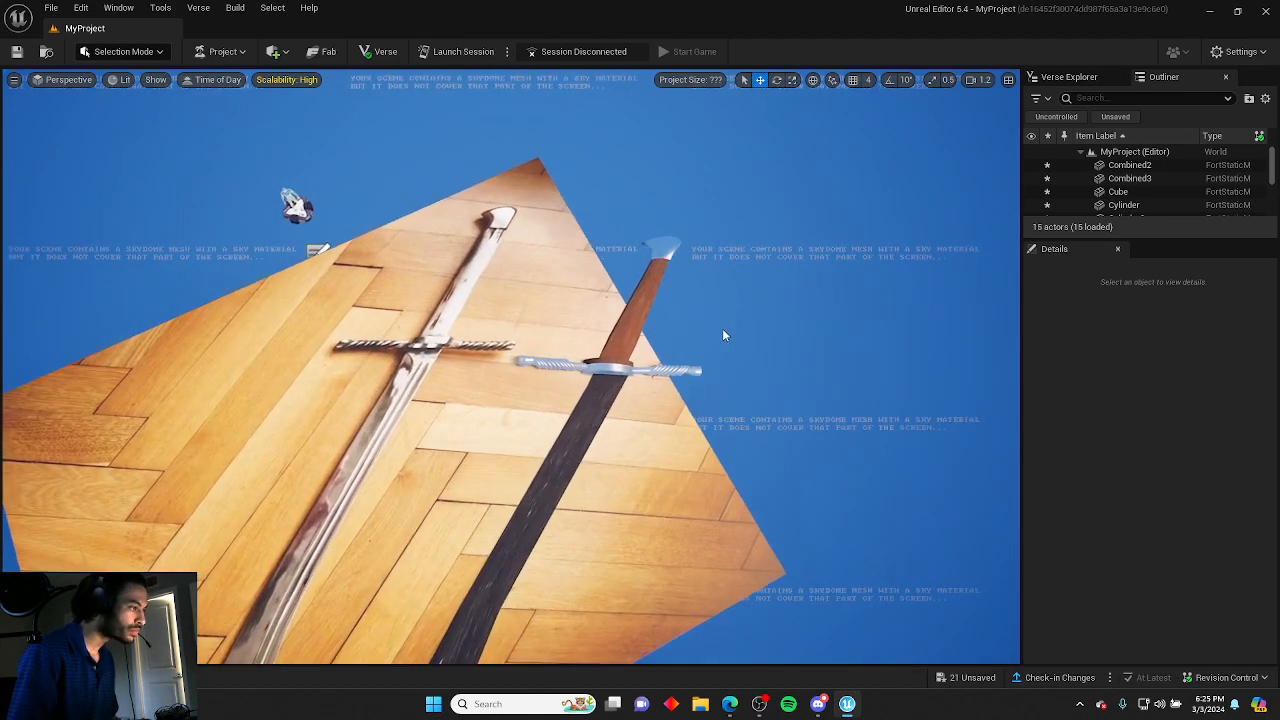
pyautogui.scroll(3, 538, 356)
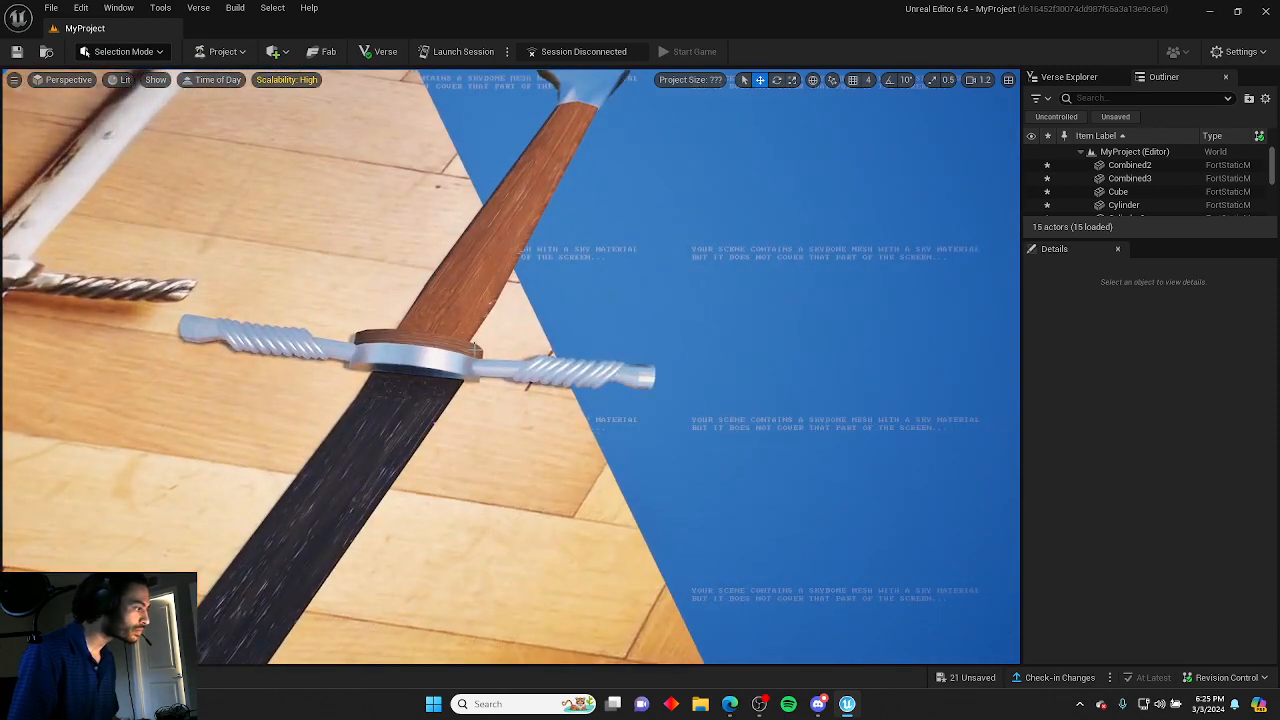
pyautogui.click(511, 369)
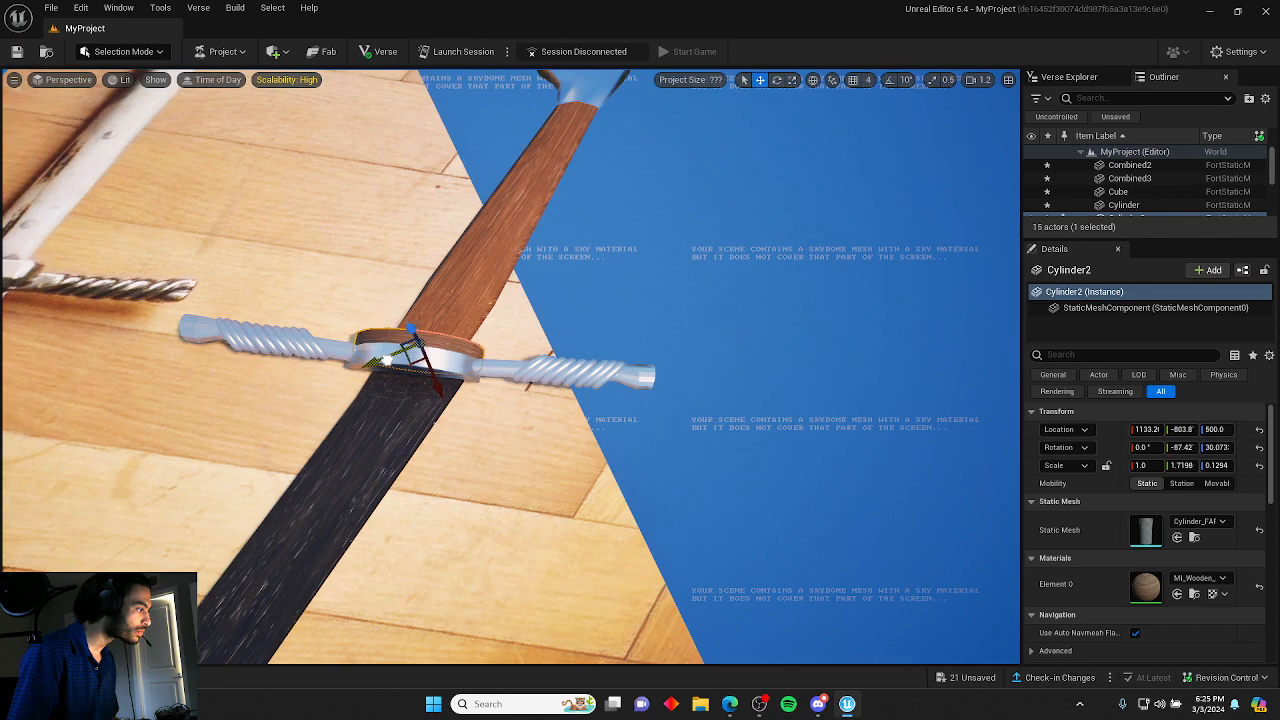
# Move the wooden reference-image board away from the sword.
pyautogui.press('Escape')
pyautogui.moveTo(700, 350); pyautogui.dragTo(415, 338, button='right')
pyautogui.press('s')
pyautogui.click(571, 352)
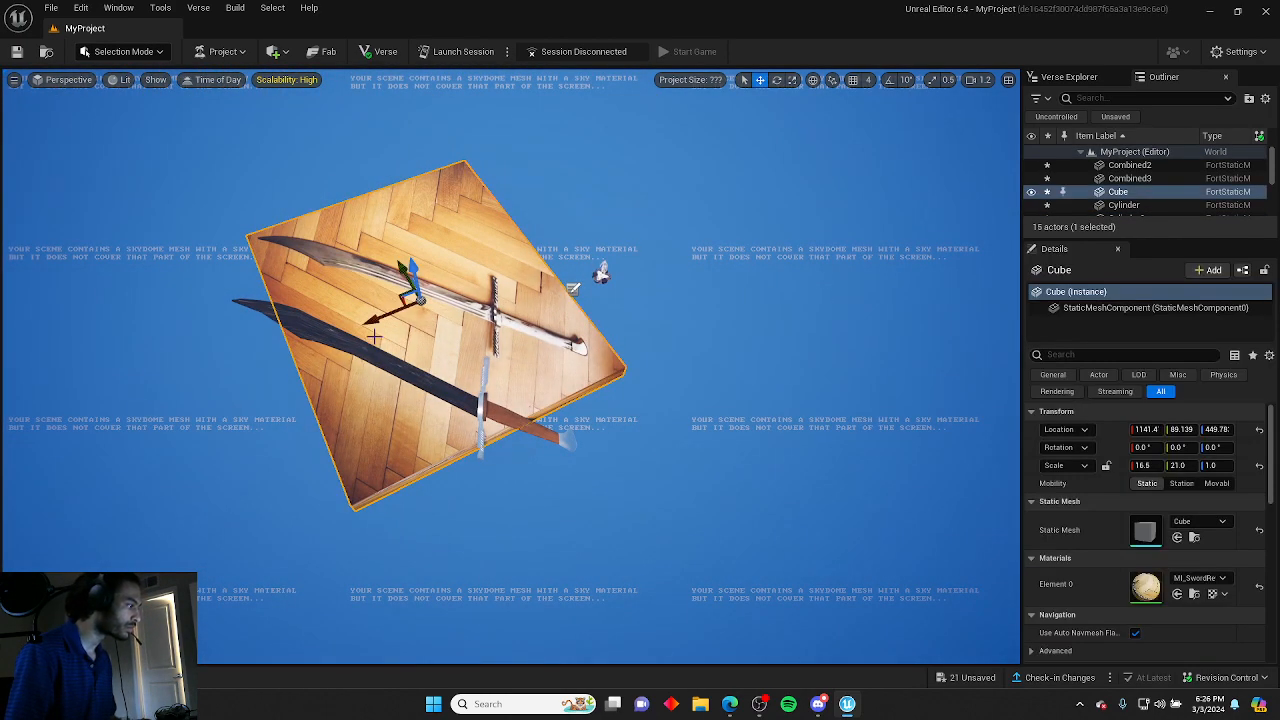
pyautogui.moveTo(393, 312); pyautogui.dragTo(566, 246)
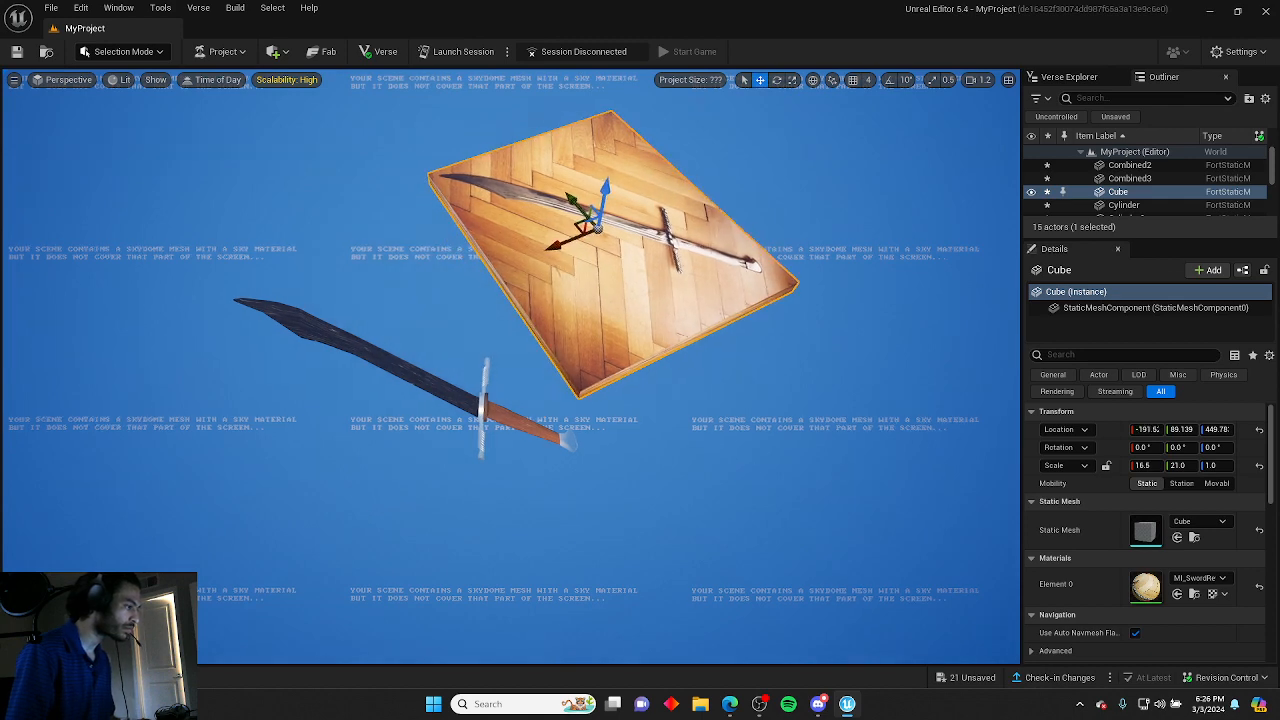
pyautogui.press('Escape')
pyautogui.moveTo(570, 262); pyautogui.dragTo(720, 265, button='right')
pyautogui.moveTo(610, 466); pyautogui.dragTo(648, 487, button='right')
pyautogui.press('s')
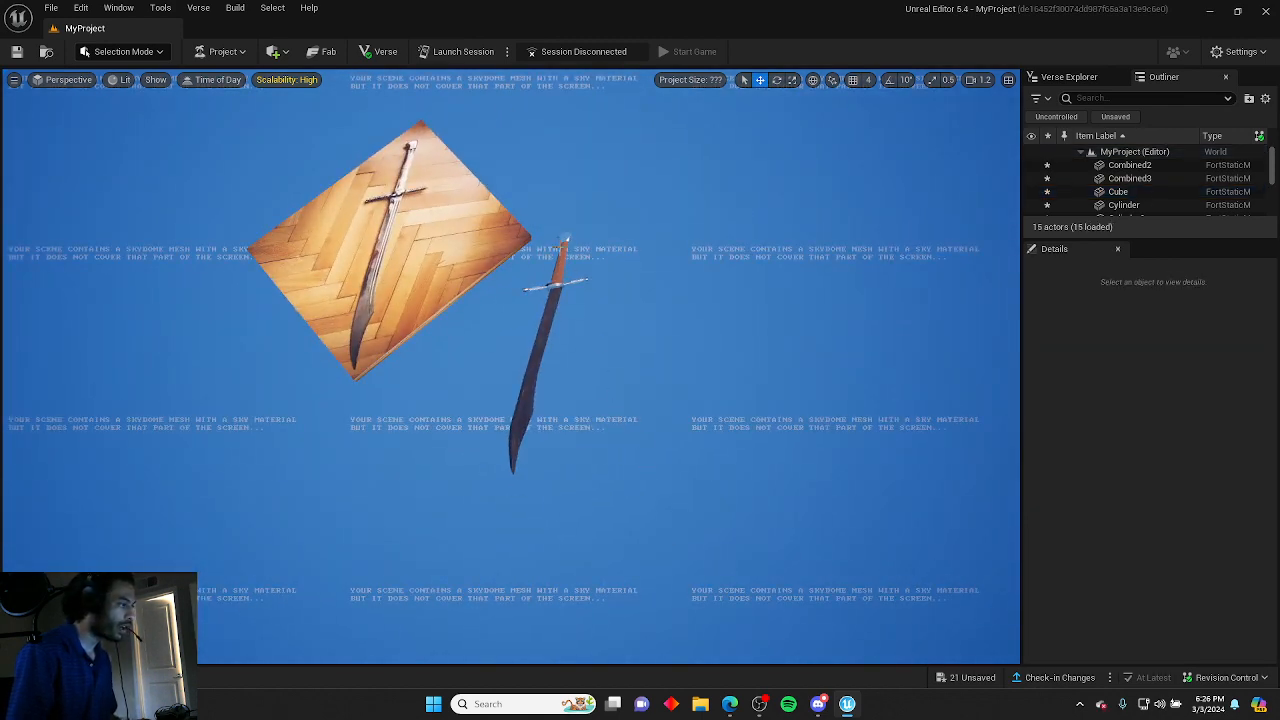
pyautogui.moveTo(588, 492); pyautogui.dragTo(588, 492)
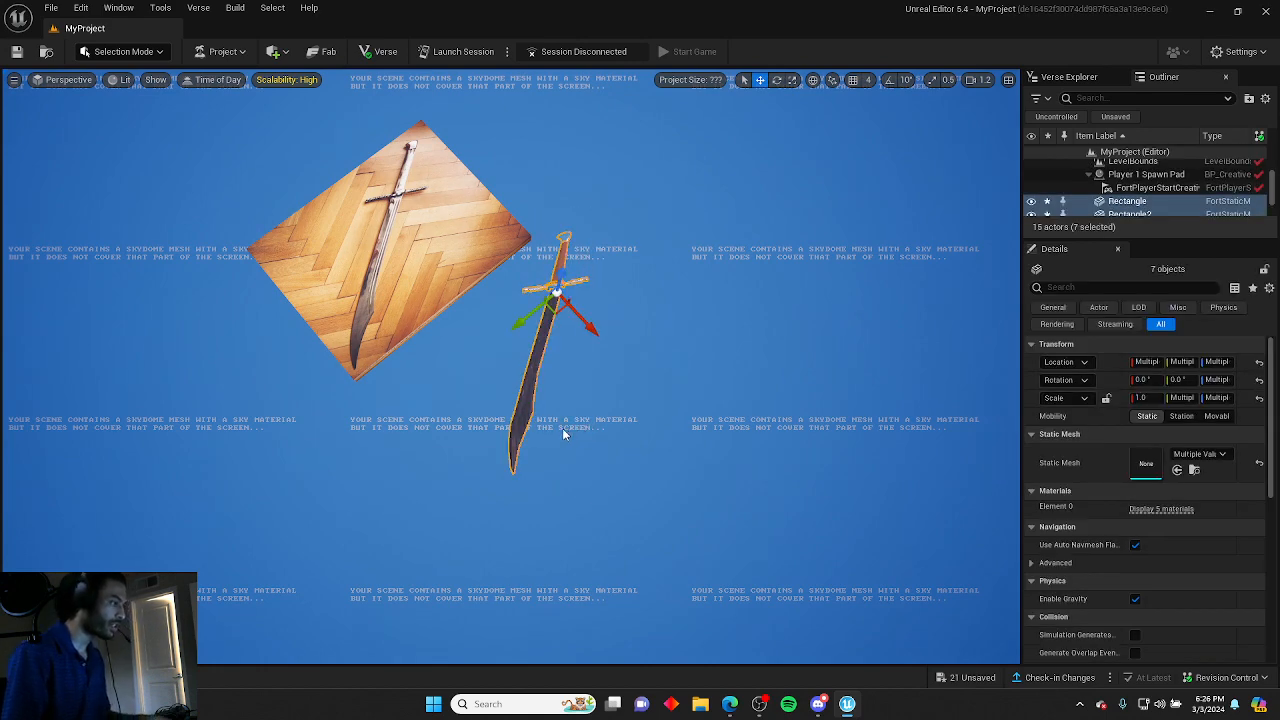
pyautogui.rightClick(537, 349)
pyautogui.moveTo(573, 410)
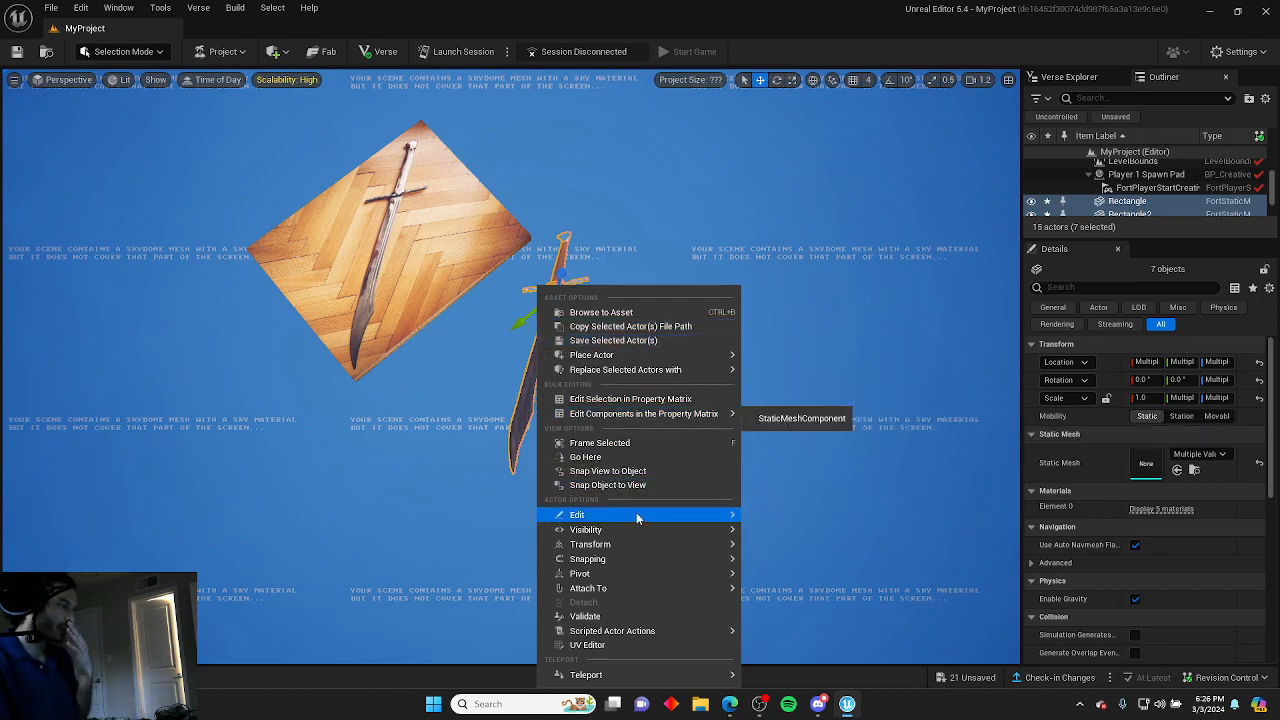
pyautogui.moveTo(615, 519)
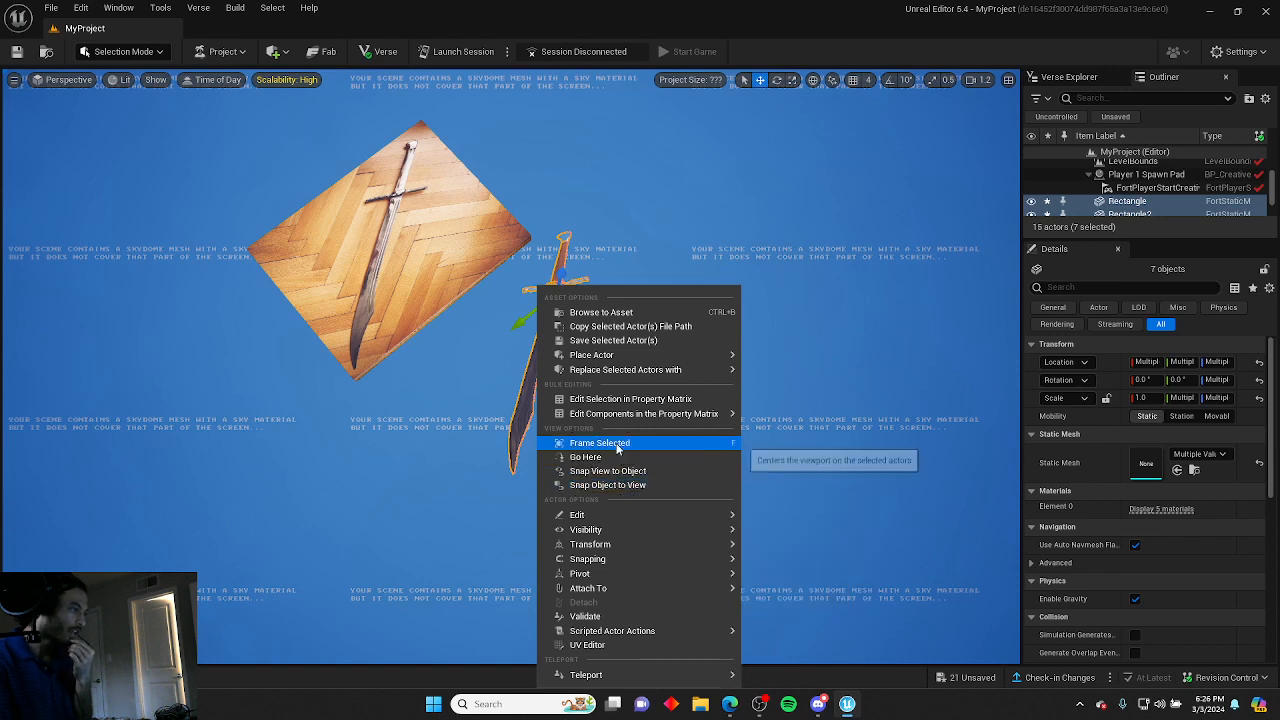
pyautogui.moveTo(623, 545)
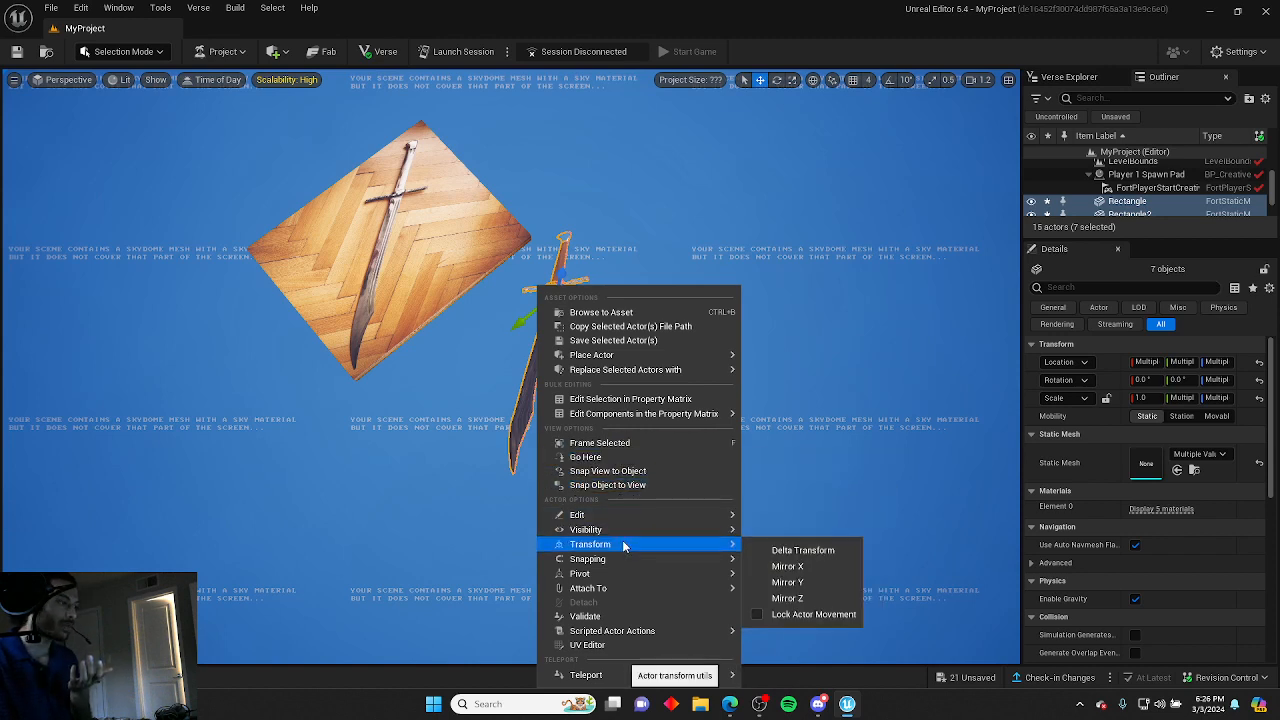
pyautogui.moveTo(624, 590)
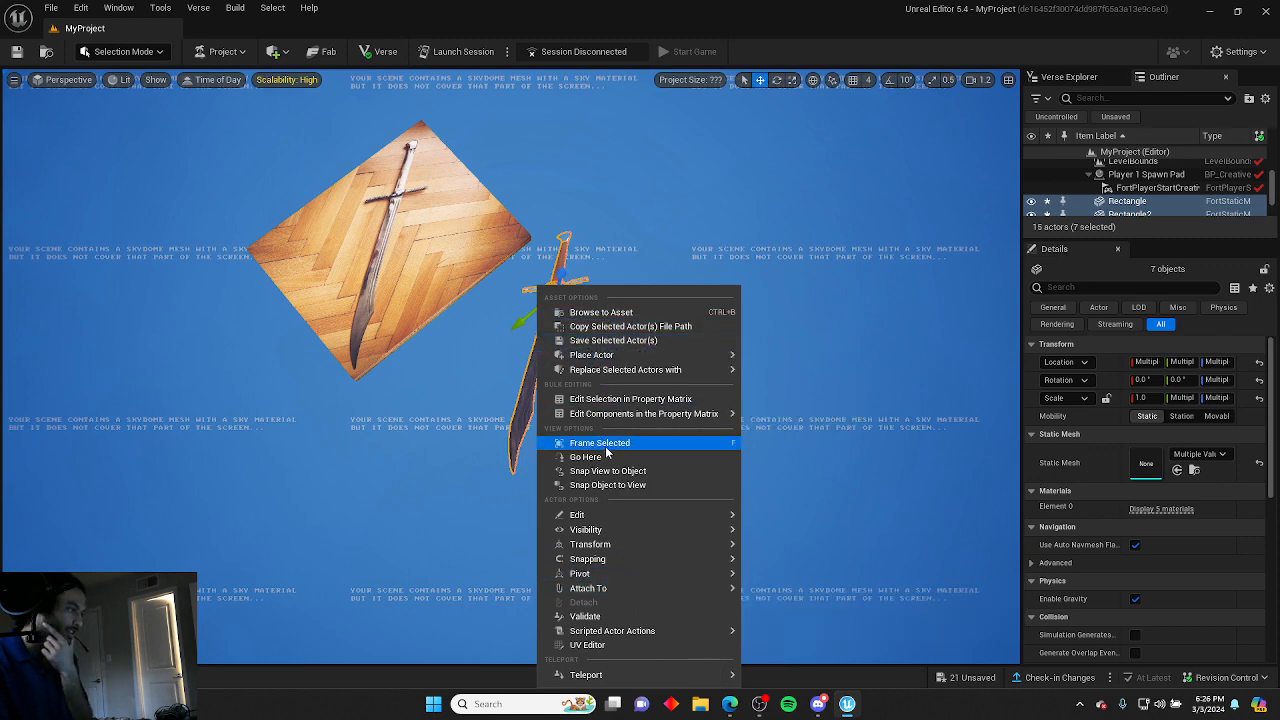
pyautogui.rightClick(1119, 216)
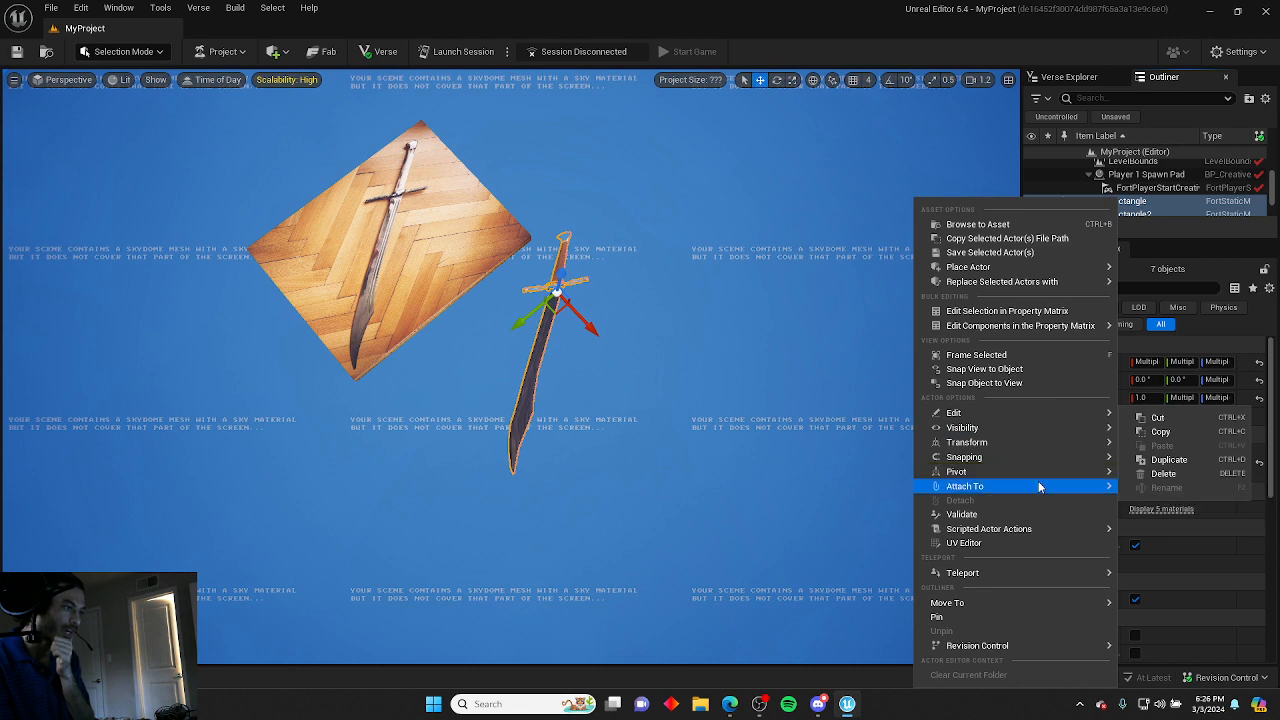
pyautogui.moveTo(1043, 462)
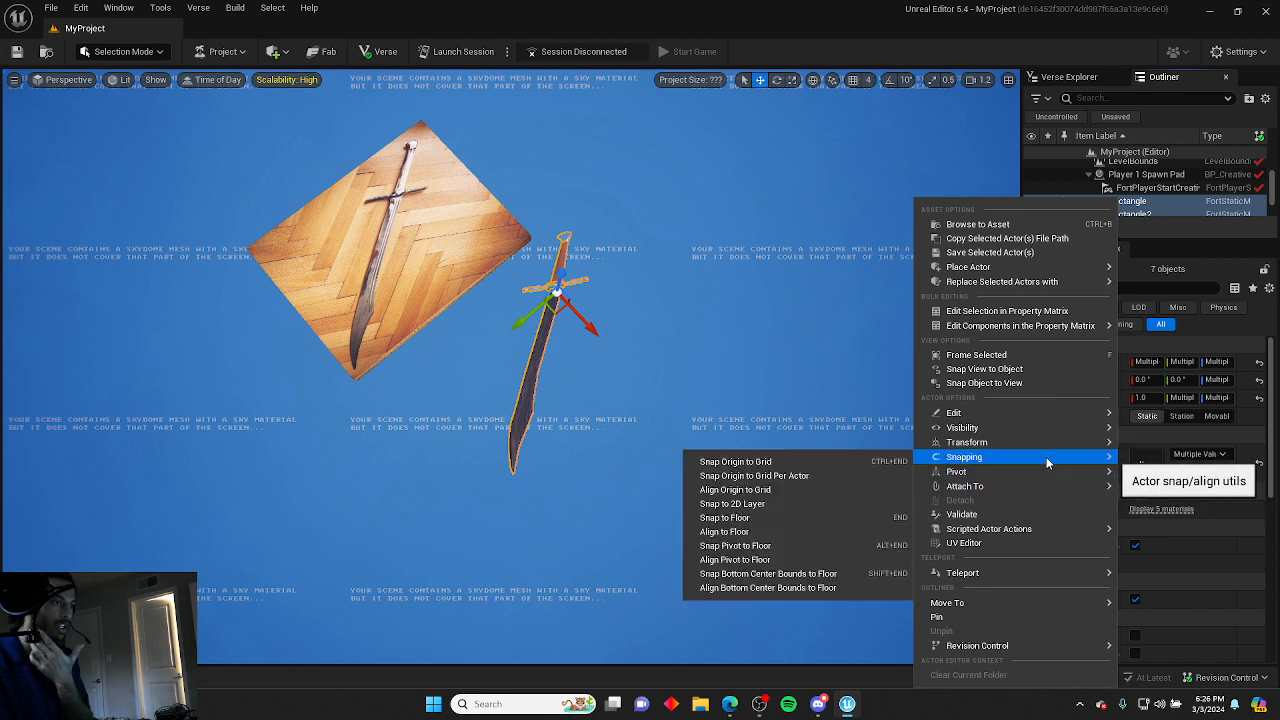
pyautogui.click(657, 393)
pyautogui.keyDown('ctrl'); pyautogui.keyDown('alt'); pyautogui.moveTo(626, 498); pyautogui.dragTo(541, 238); pyautogui.keyUp('alt'); pyautogui.keyUp('ctrl')
pyautogui.click(555, 218)
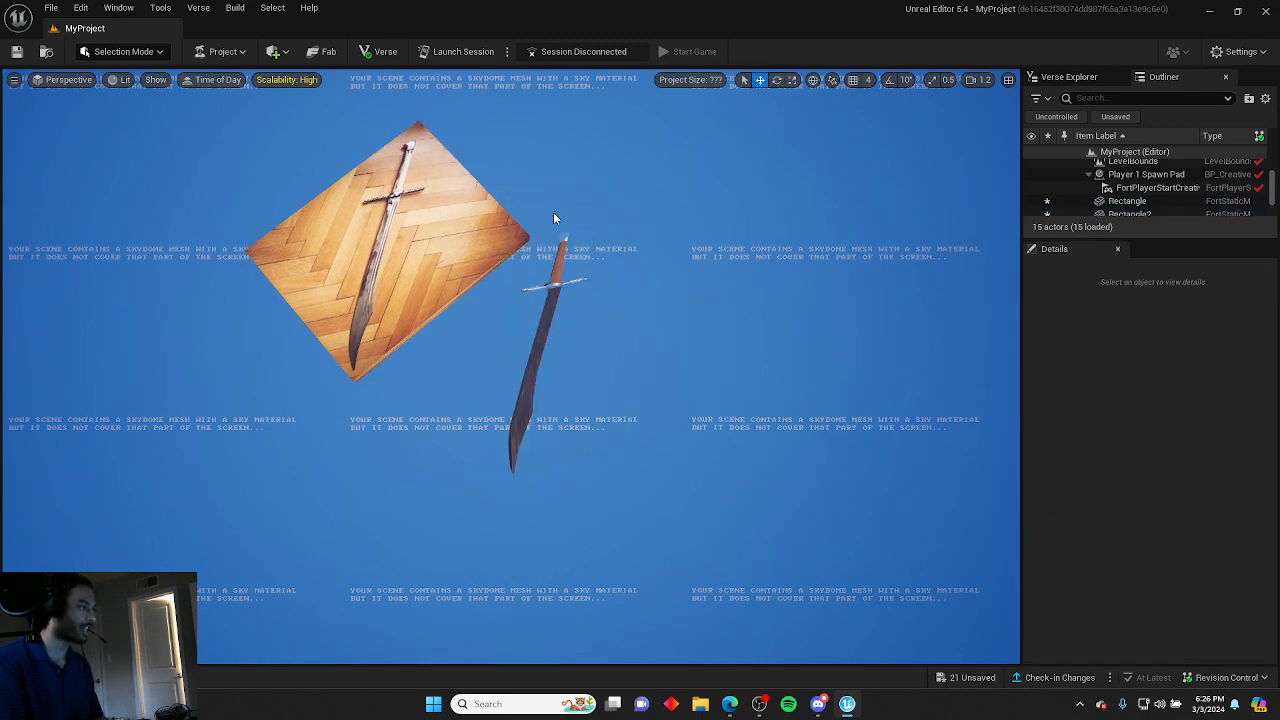
# Select all the sword's parts and group them into a single group actor.
pyautogui.keyDown('ctrl'); pyautogui.keyDown('alt'); pyautogui.moveTo(558, 468); pyautogui.dragTo(509, 292); pyautogui.keyUp('alt'); pyautogui.keyUp('ctrl')
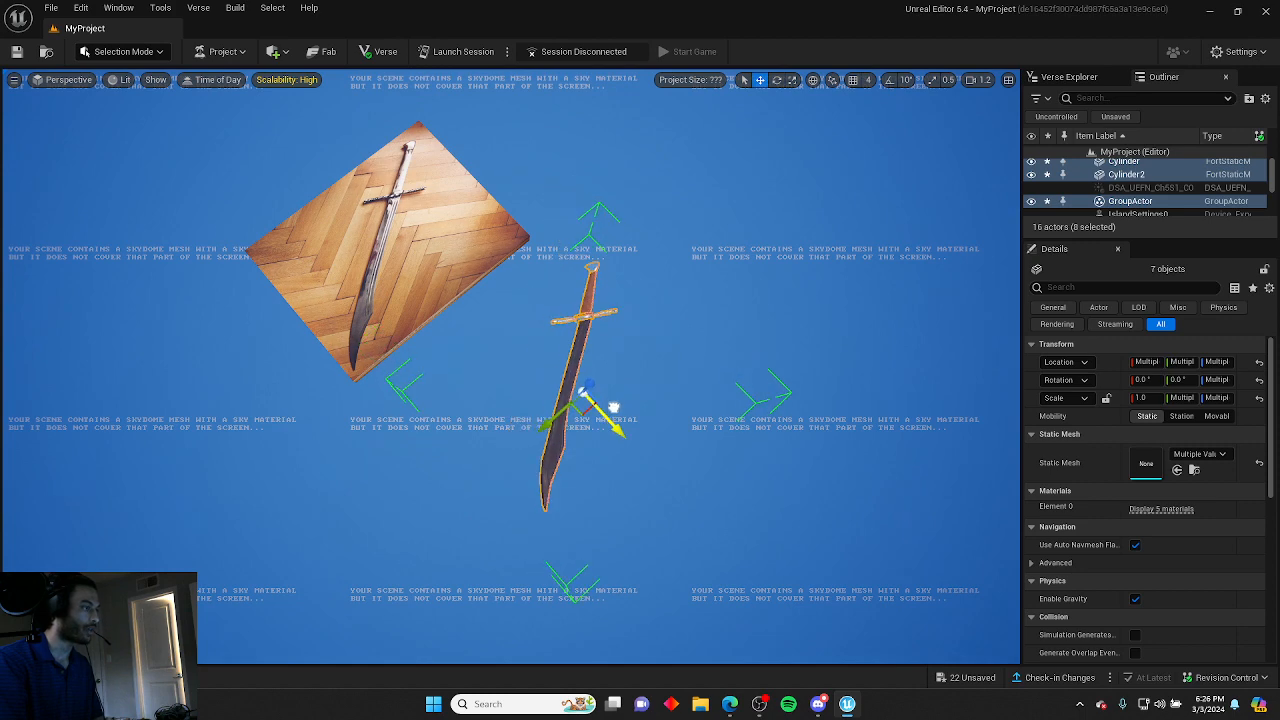
pyautogui.moveTo(590, 383); pyautogui.dragTo(640, 323)
pyautogui.moveTo(720, 342); pyautogui.dragTo(449, 387, button='right')
pyautogui.press('Escape')
pyautogui.scroll(2, 880, 366)
pyautogui.scroll(1, 624, 350)
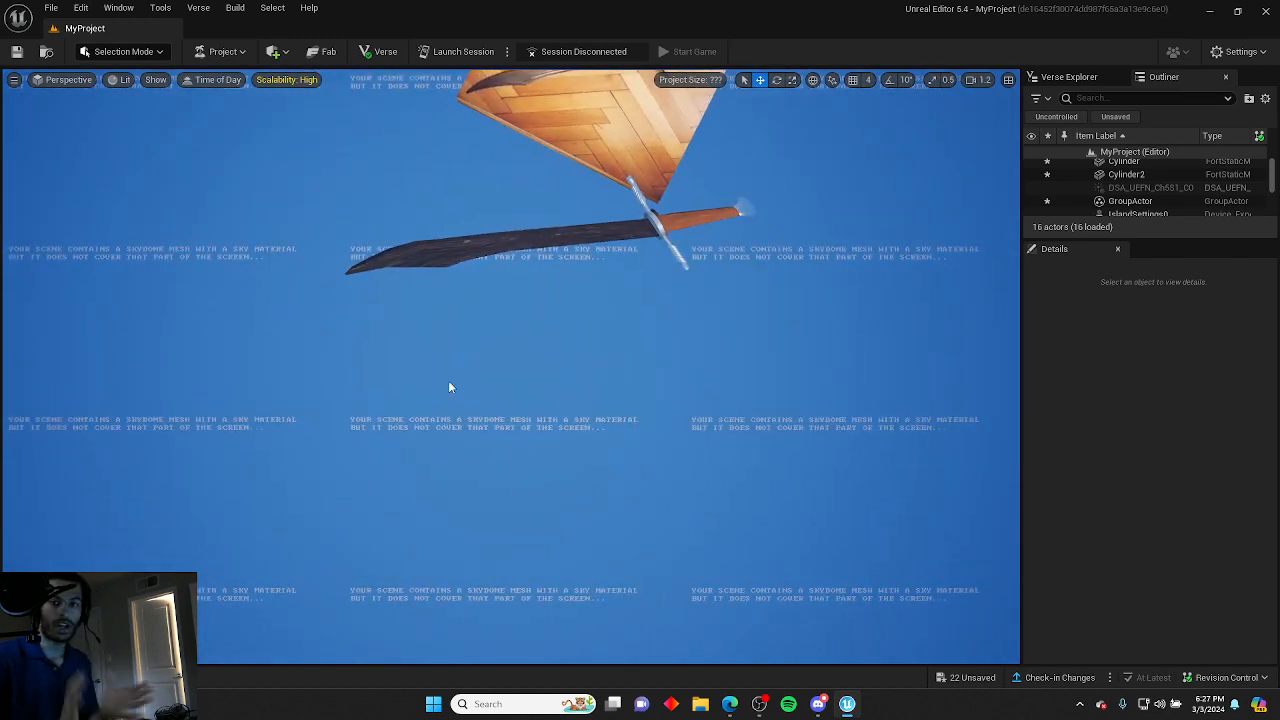